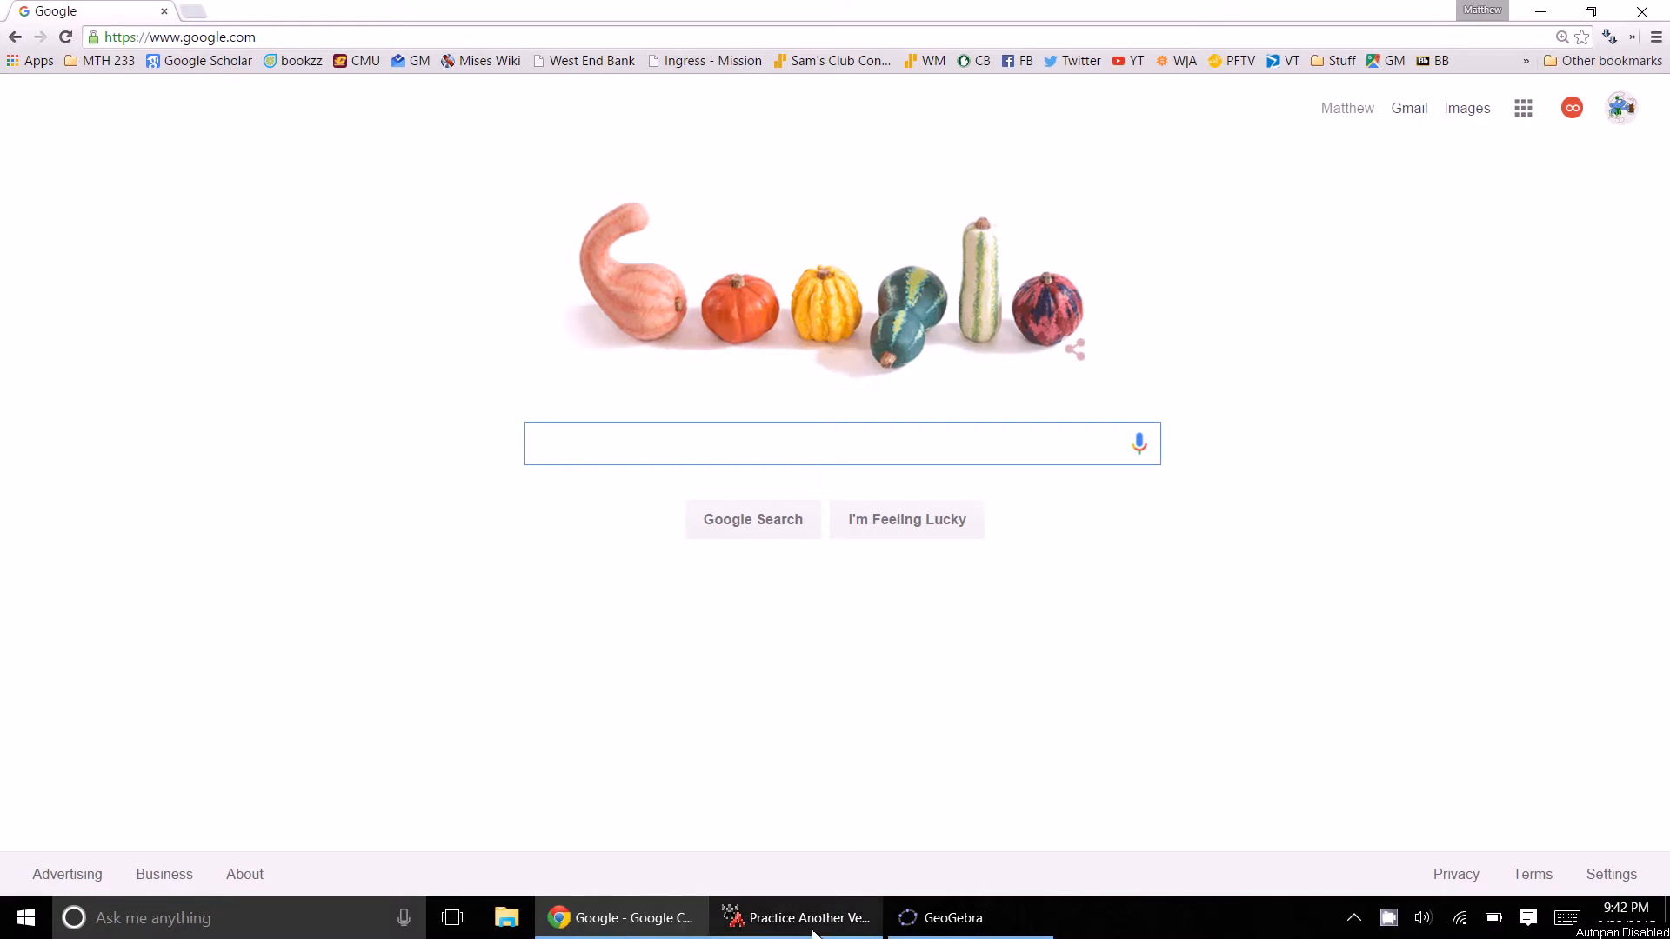
# - Search Google for "geogebra portable" and open the GeoGebra Installation reference page on the GeoGebra wiki
pyautogui.click(796, 918)
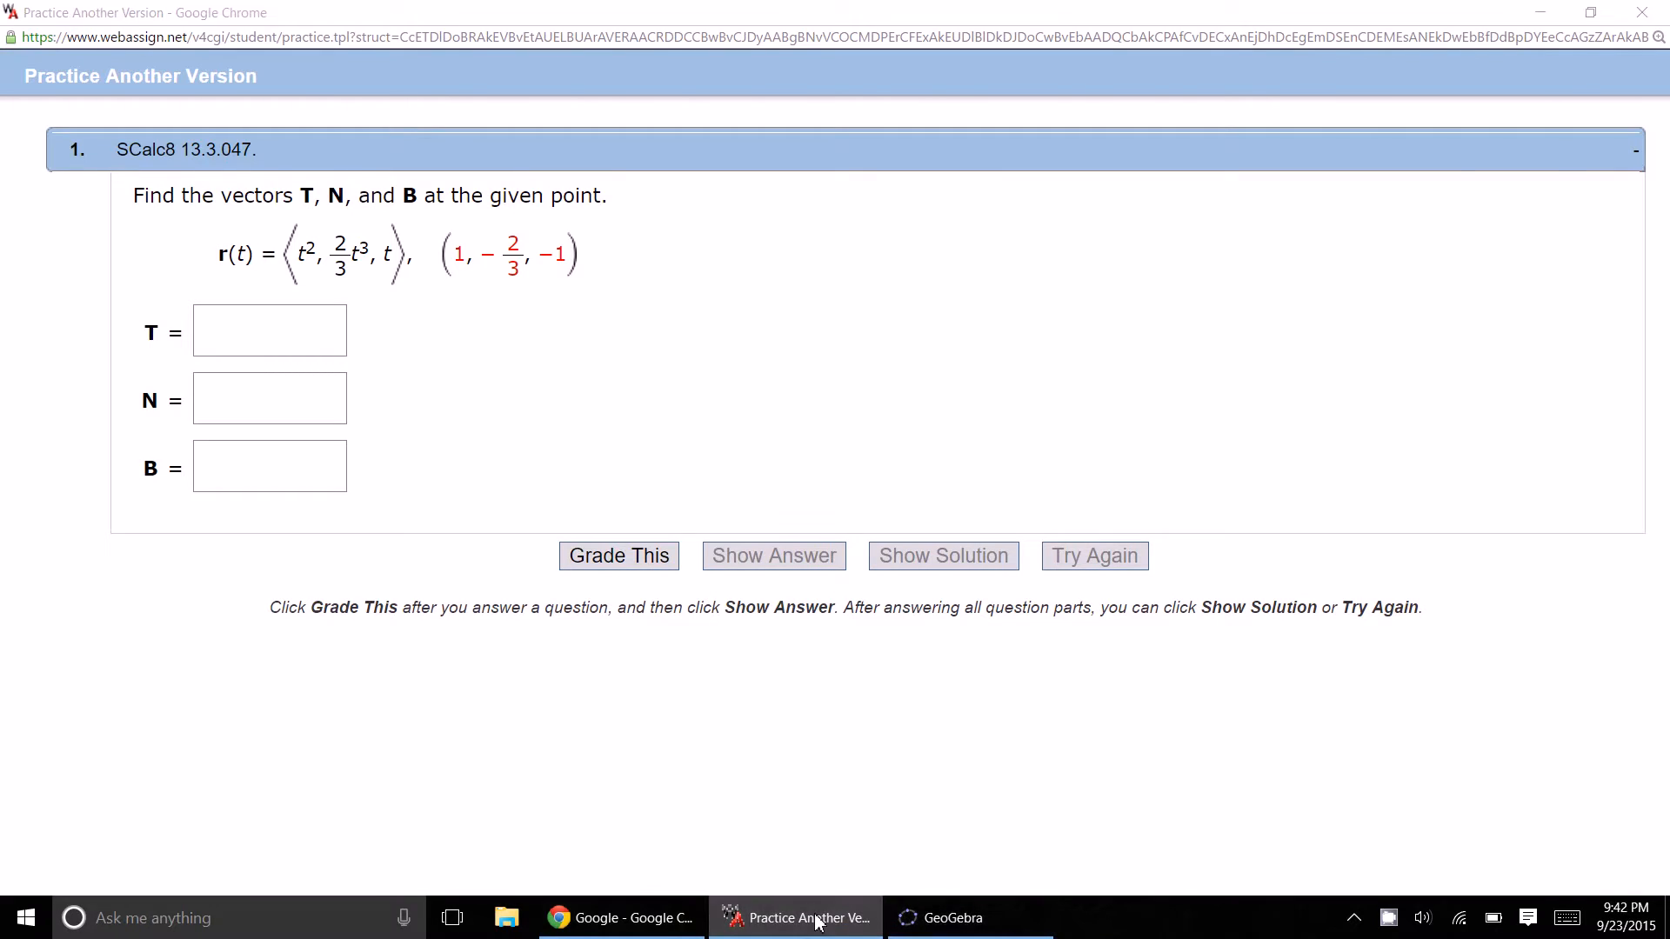
pyautogui.click(757, 915)
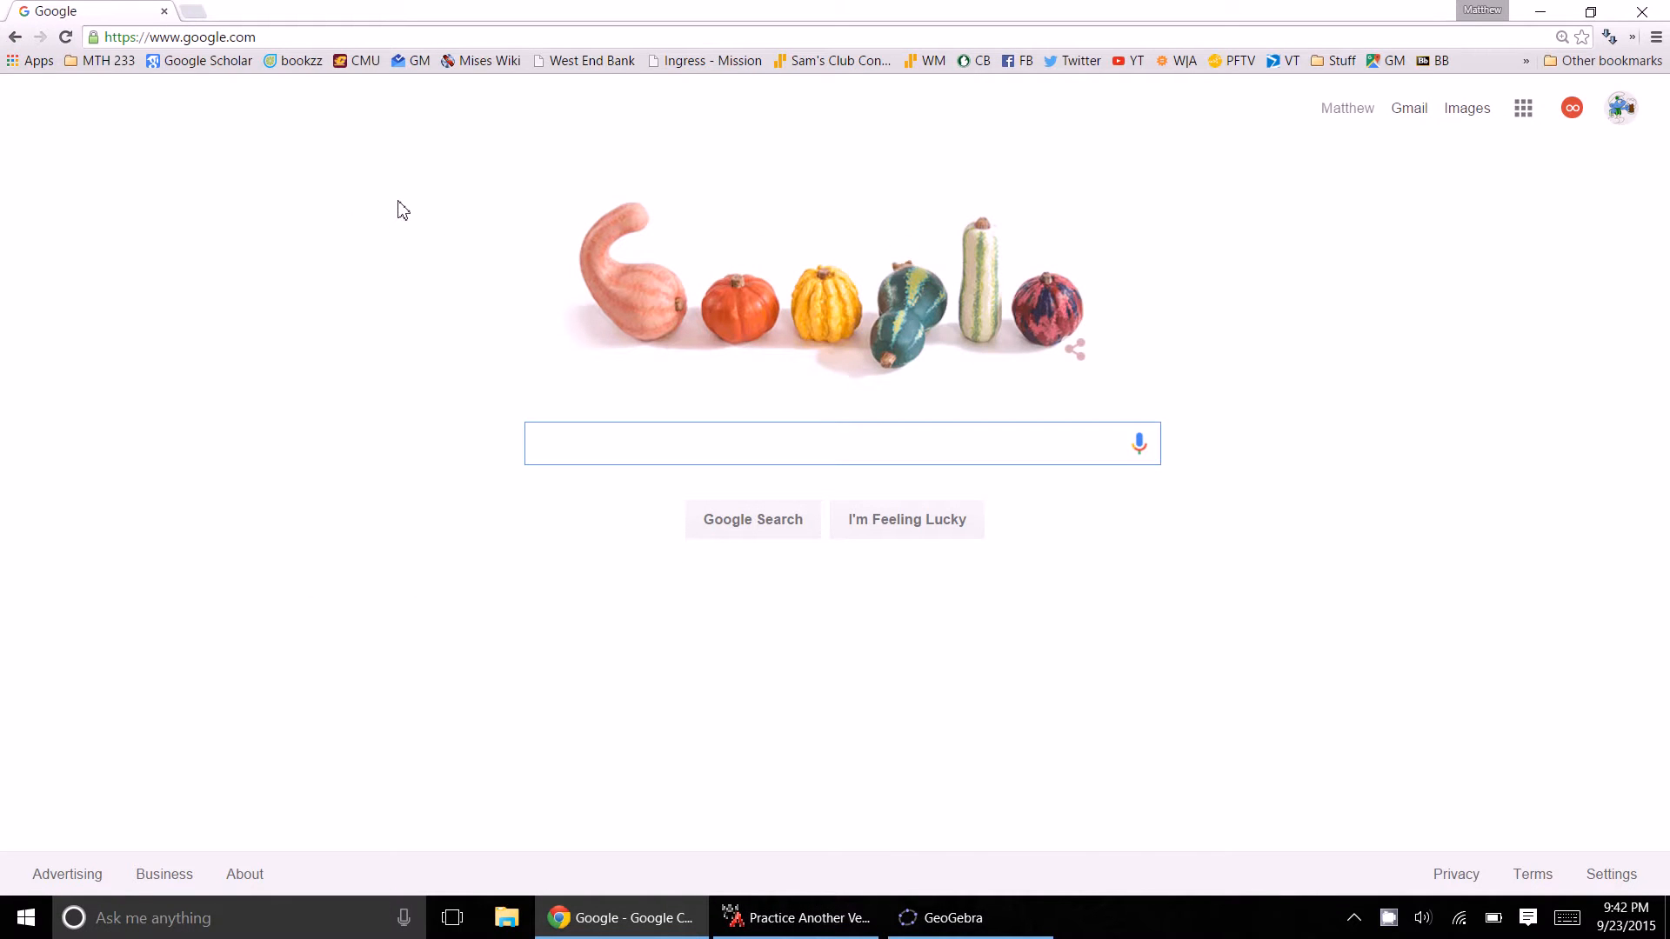
pyautogui.write('geoge')
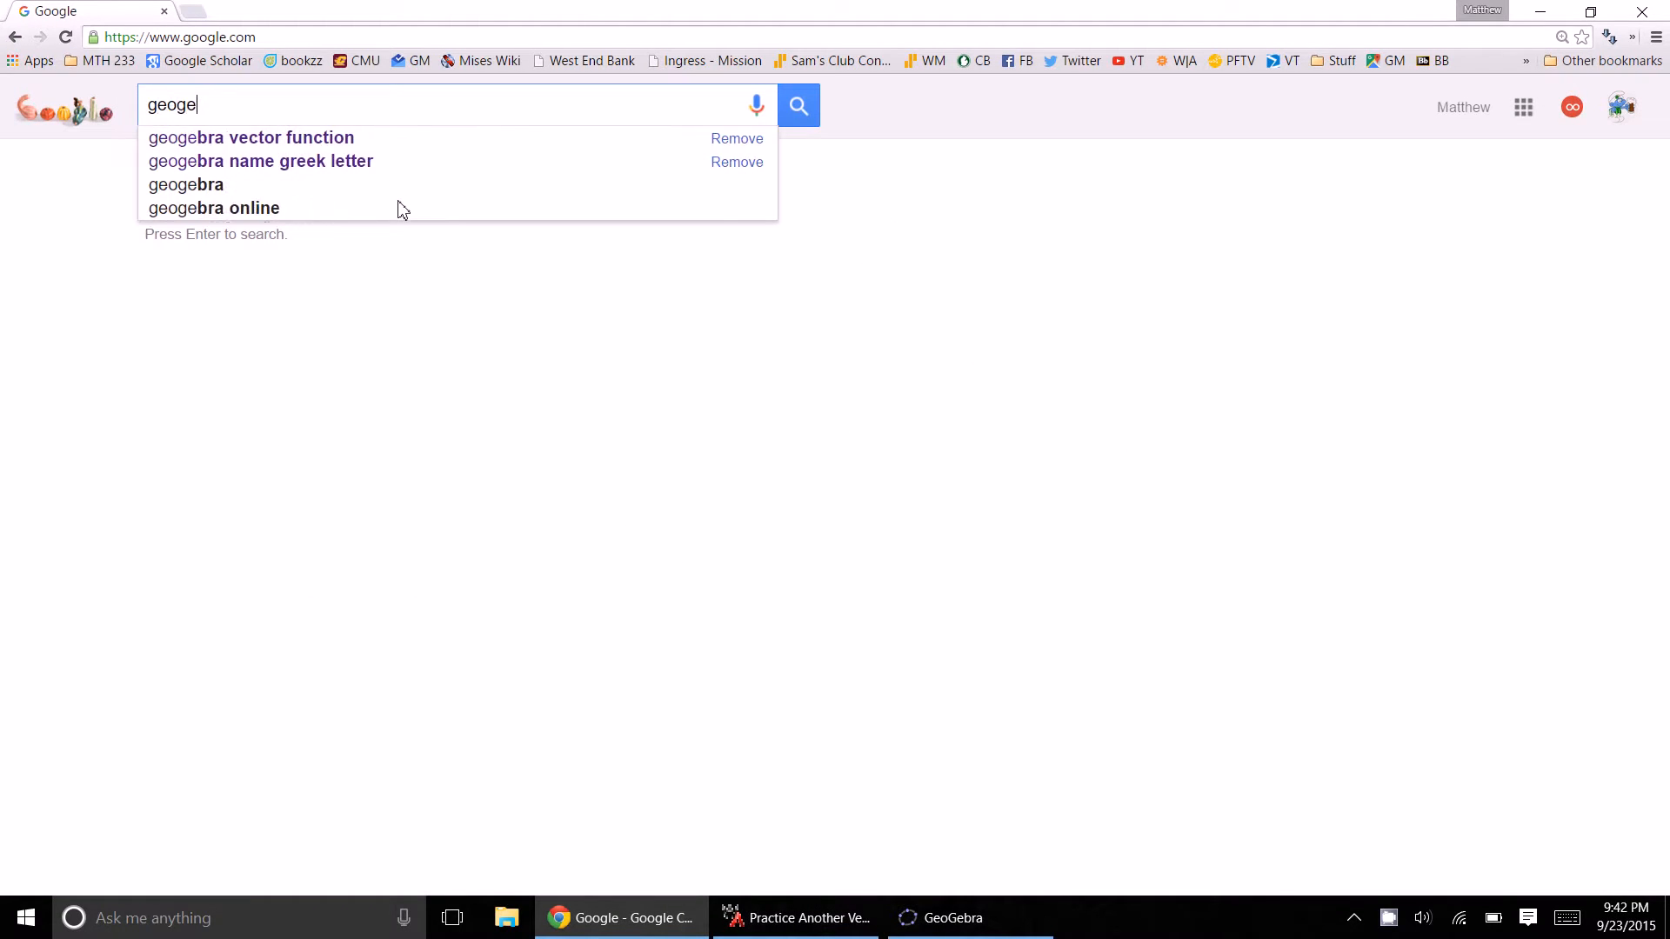
pyautogui.write('bra ')
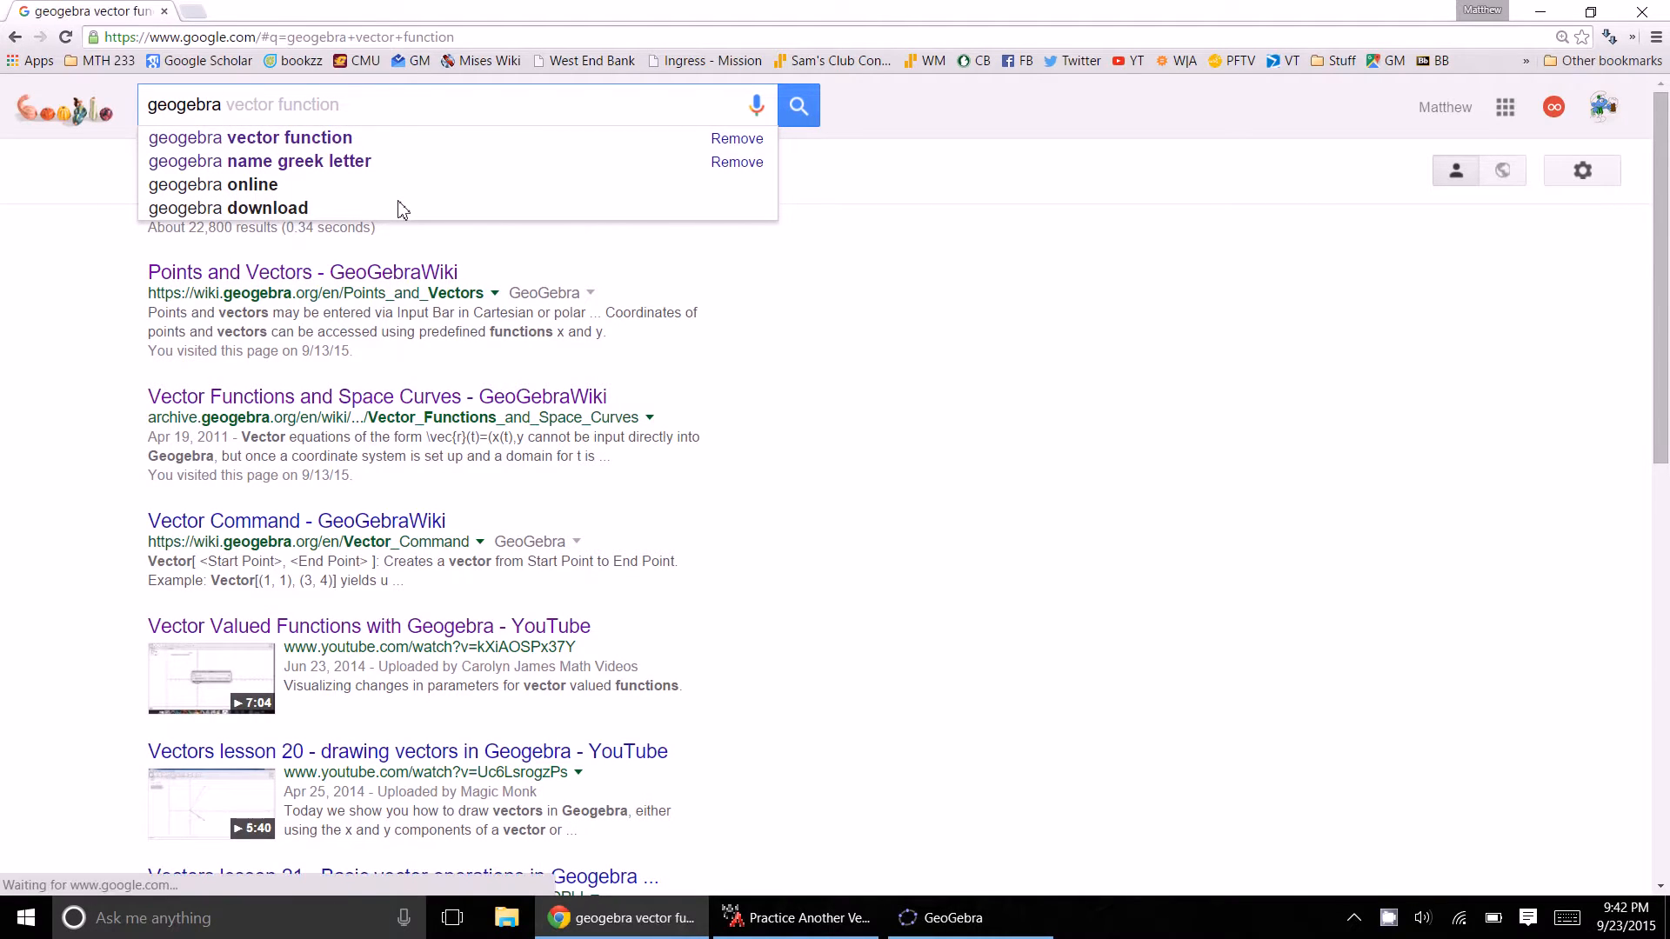
pyautogui.write('por')
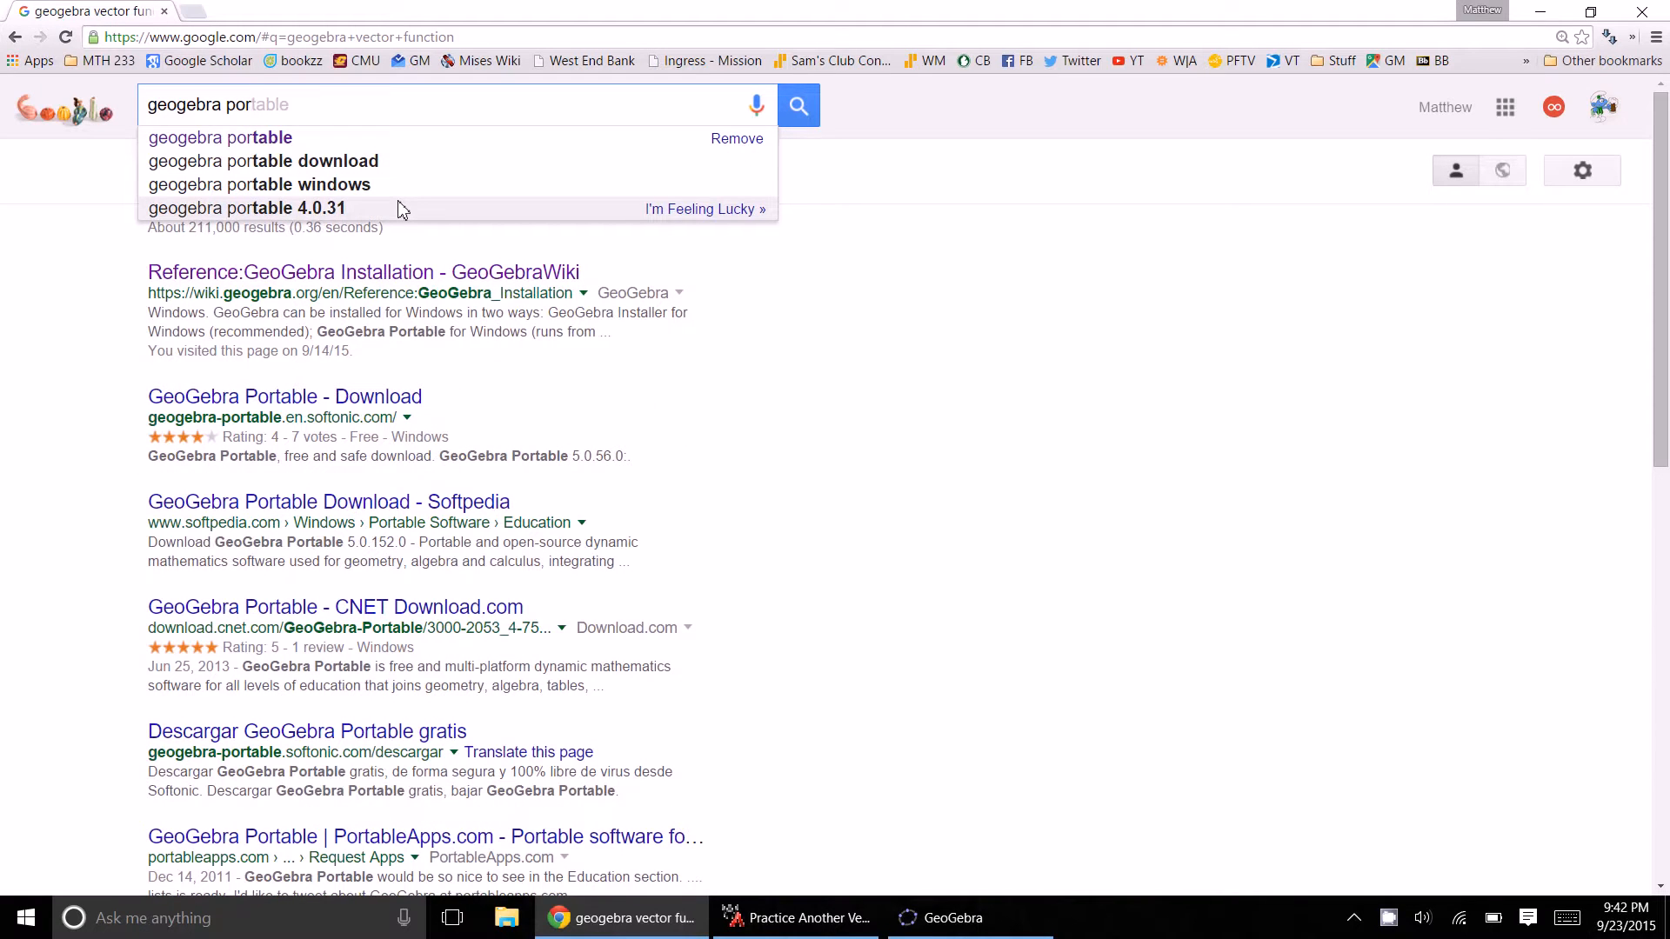
pyautogui.click(343, 144)
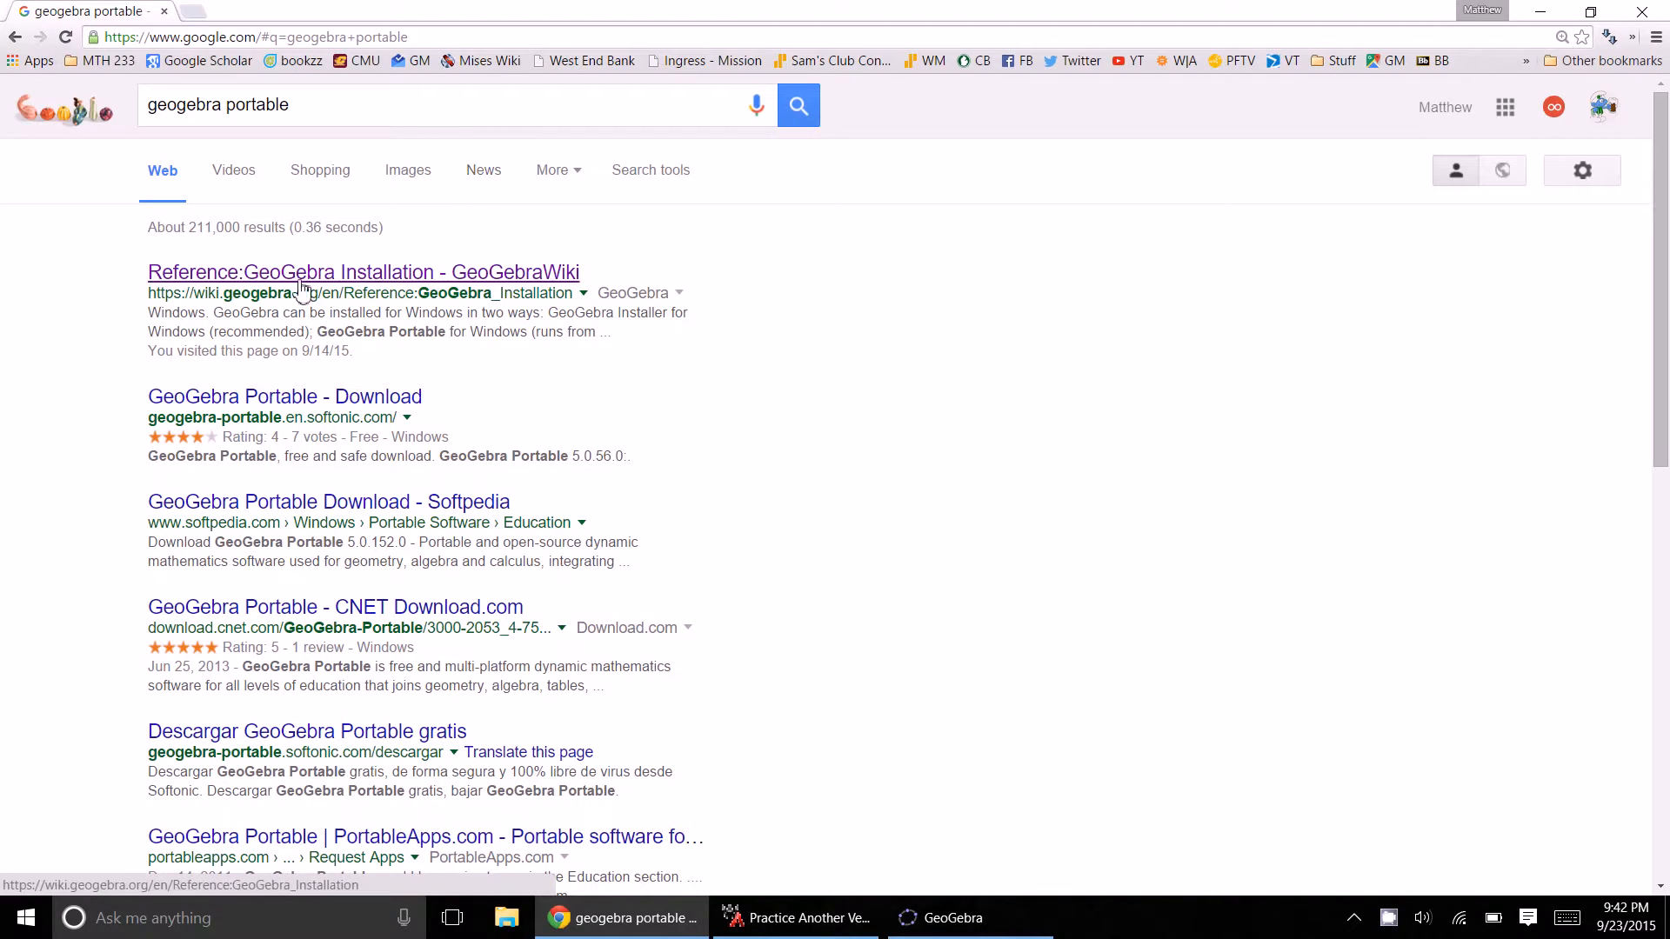
pyautogui.click(467, 275)
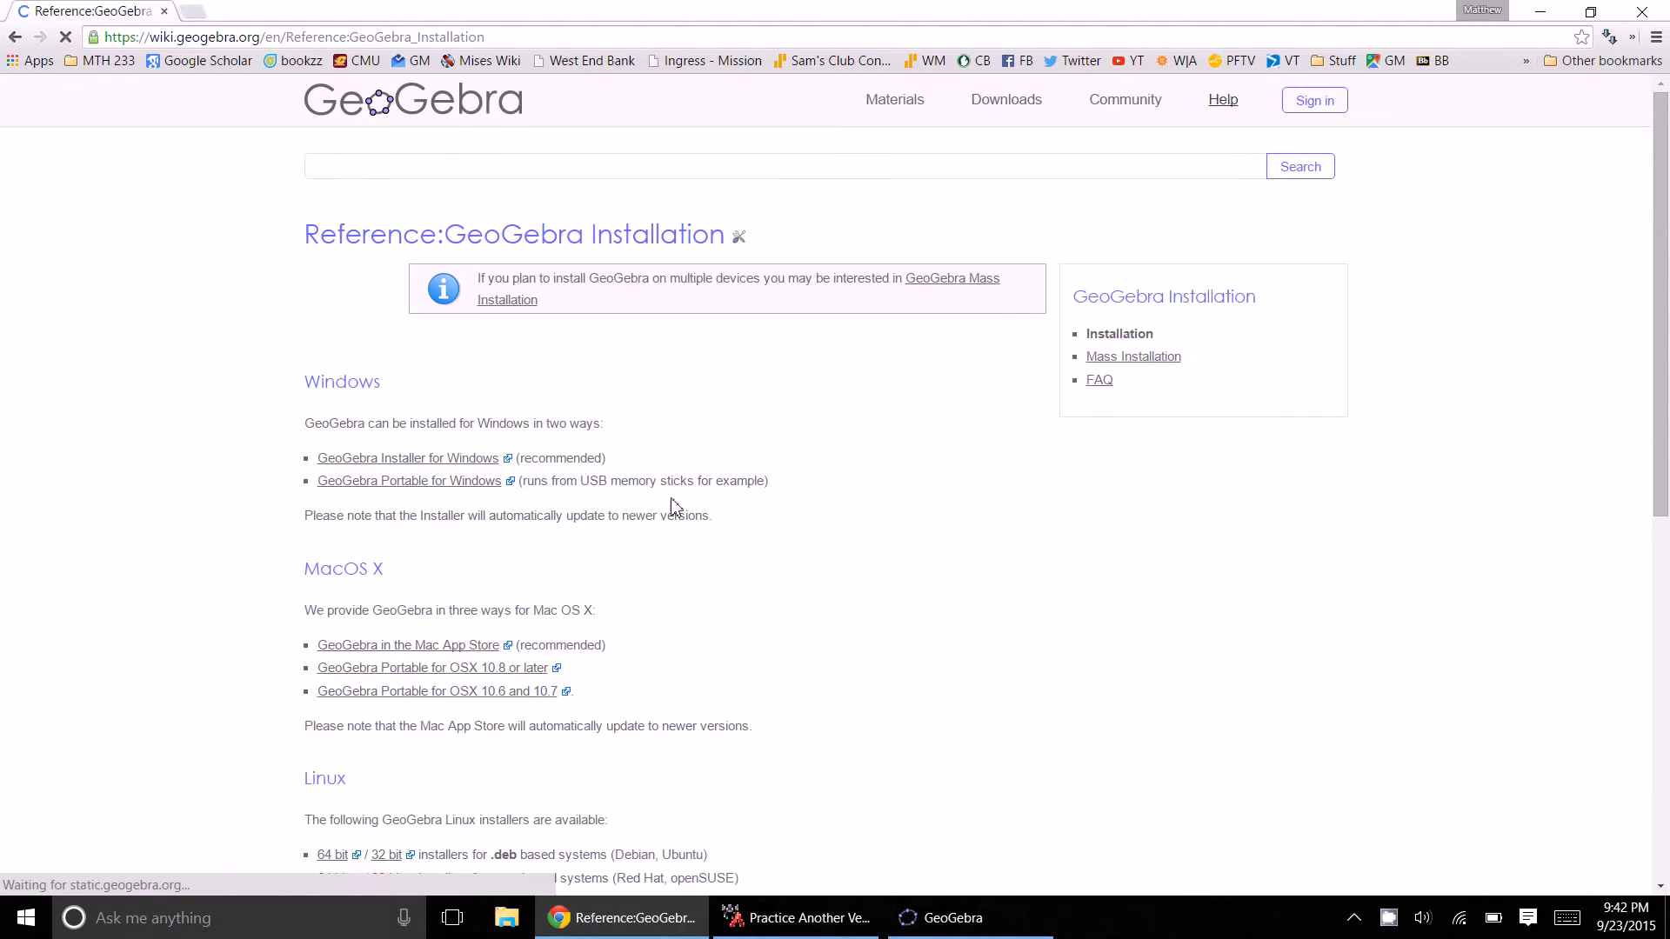
# - Start downloading the GeoGebra Portable for Windows zip into the GGB files folder, and cancel the download
pyautogui.click(446, 483)
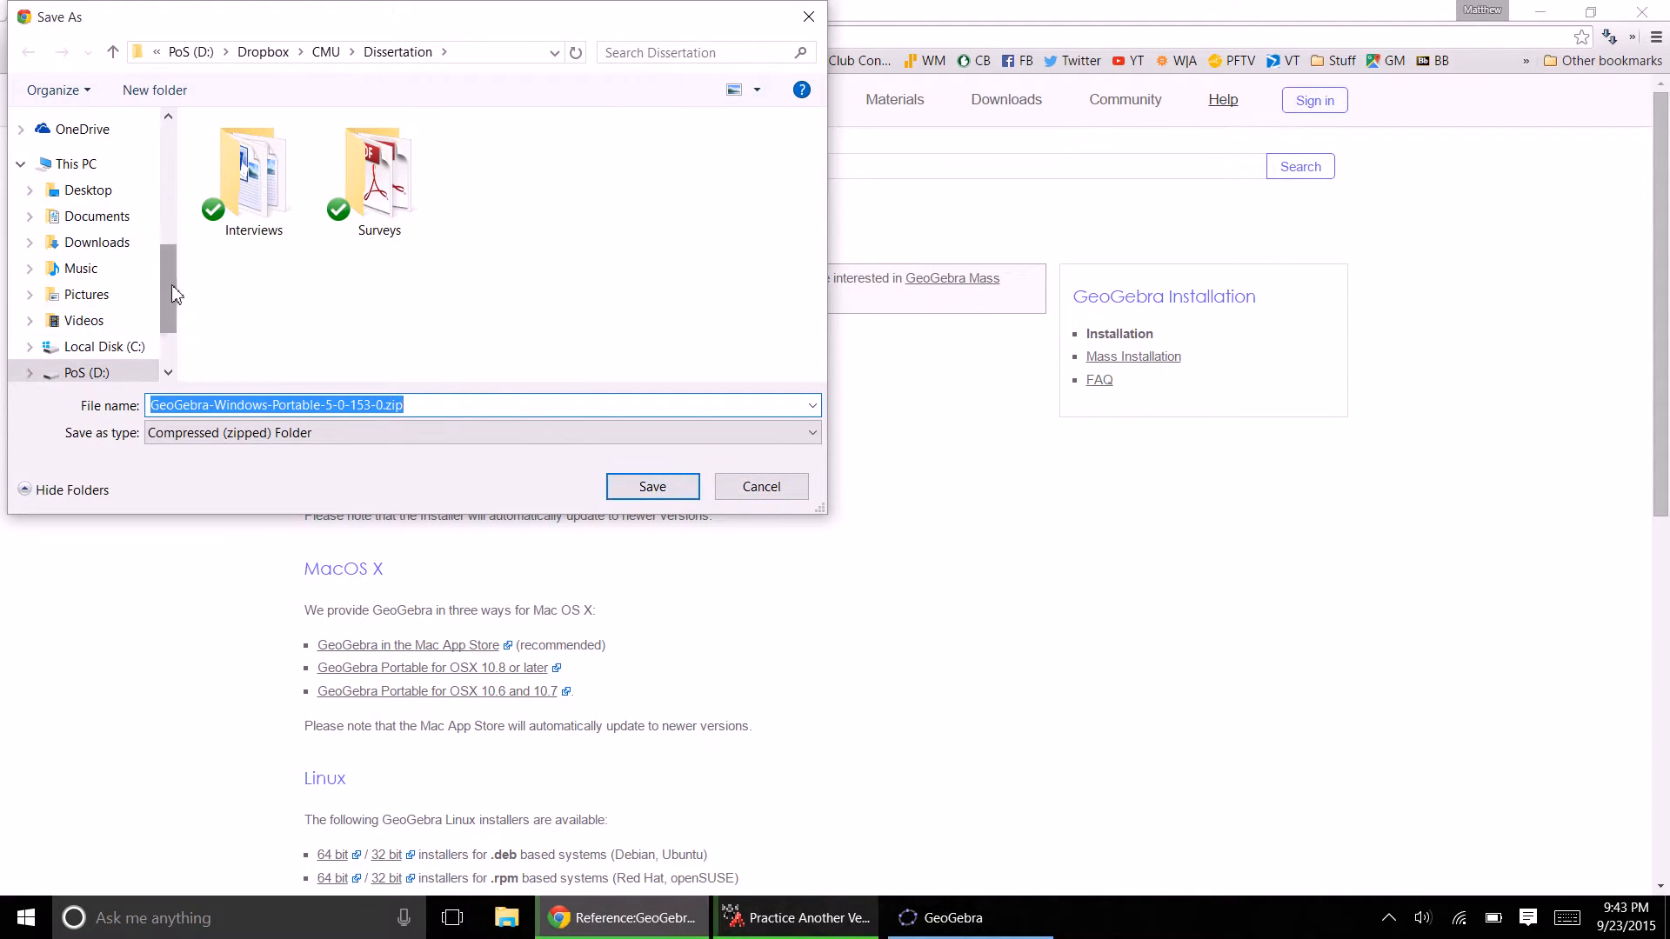
pyautogui.moveTo(177, 294); pyautogui.dragTo(172, 236)
pyautogui.click(90, 198)
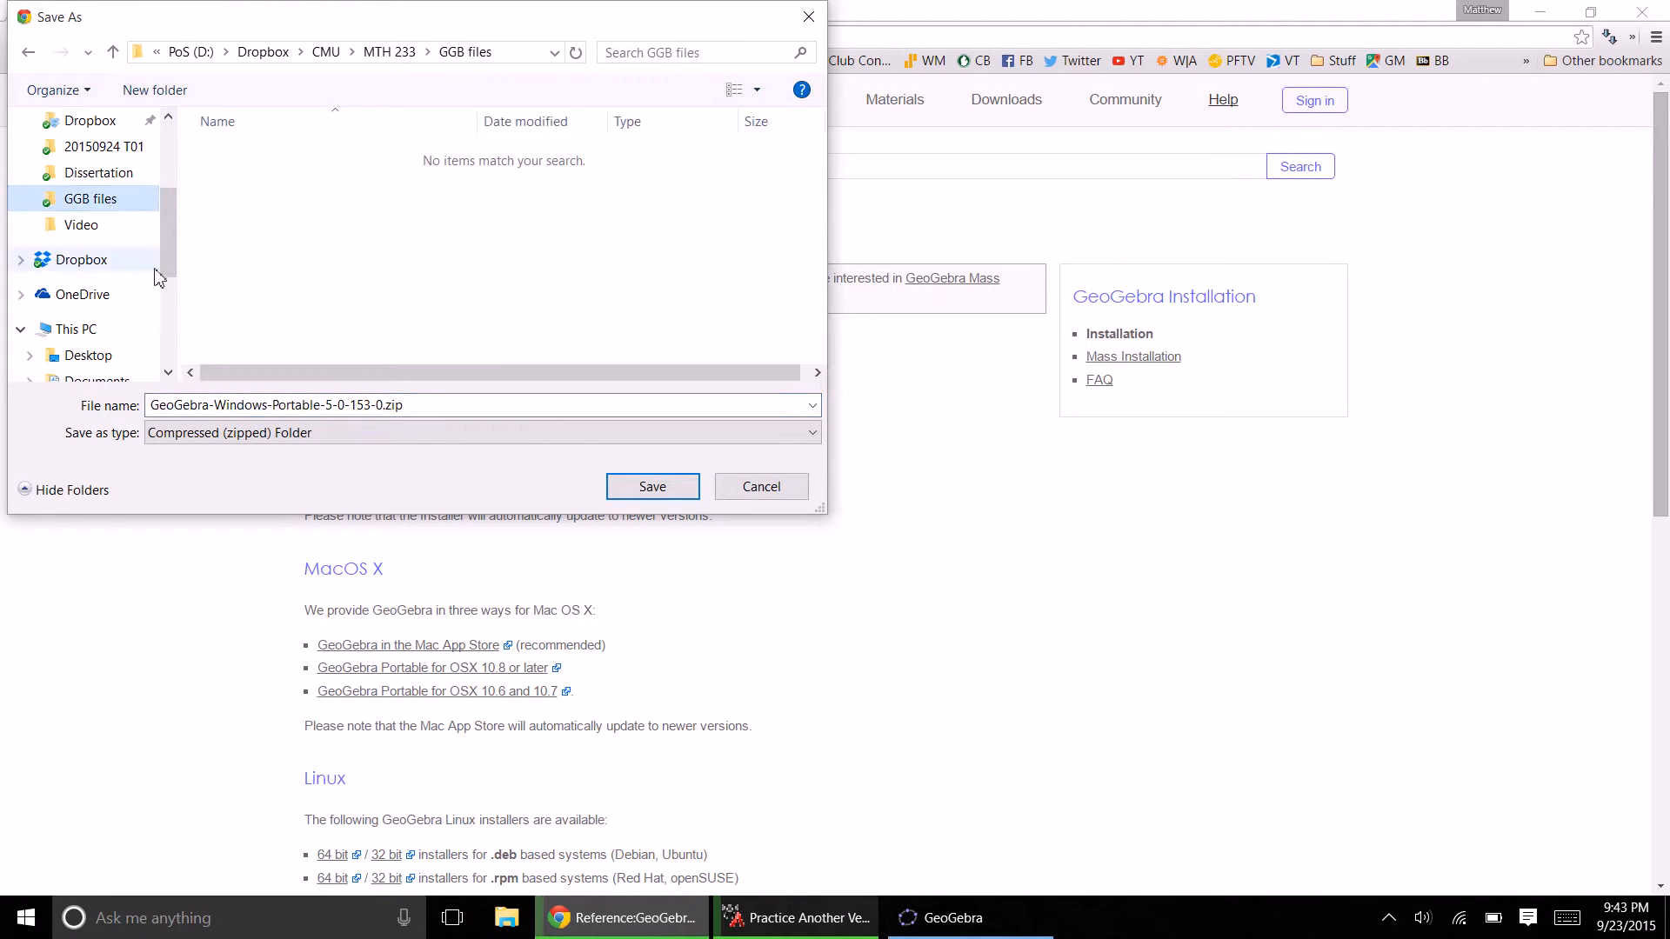
pyautogui.click(650, 487)
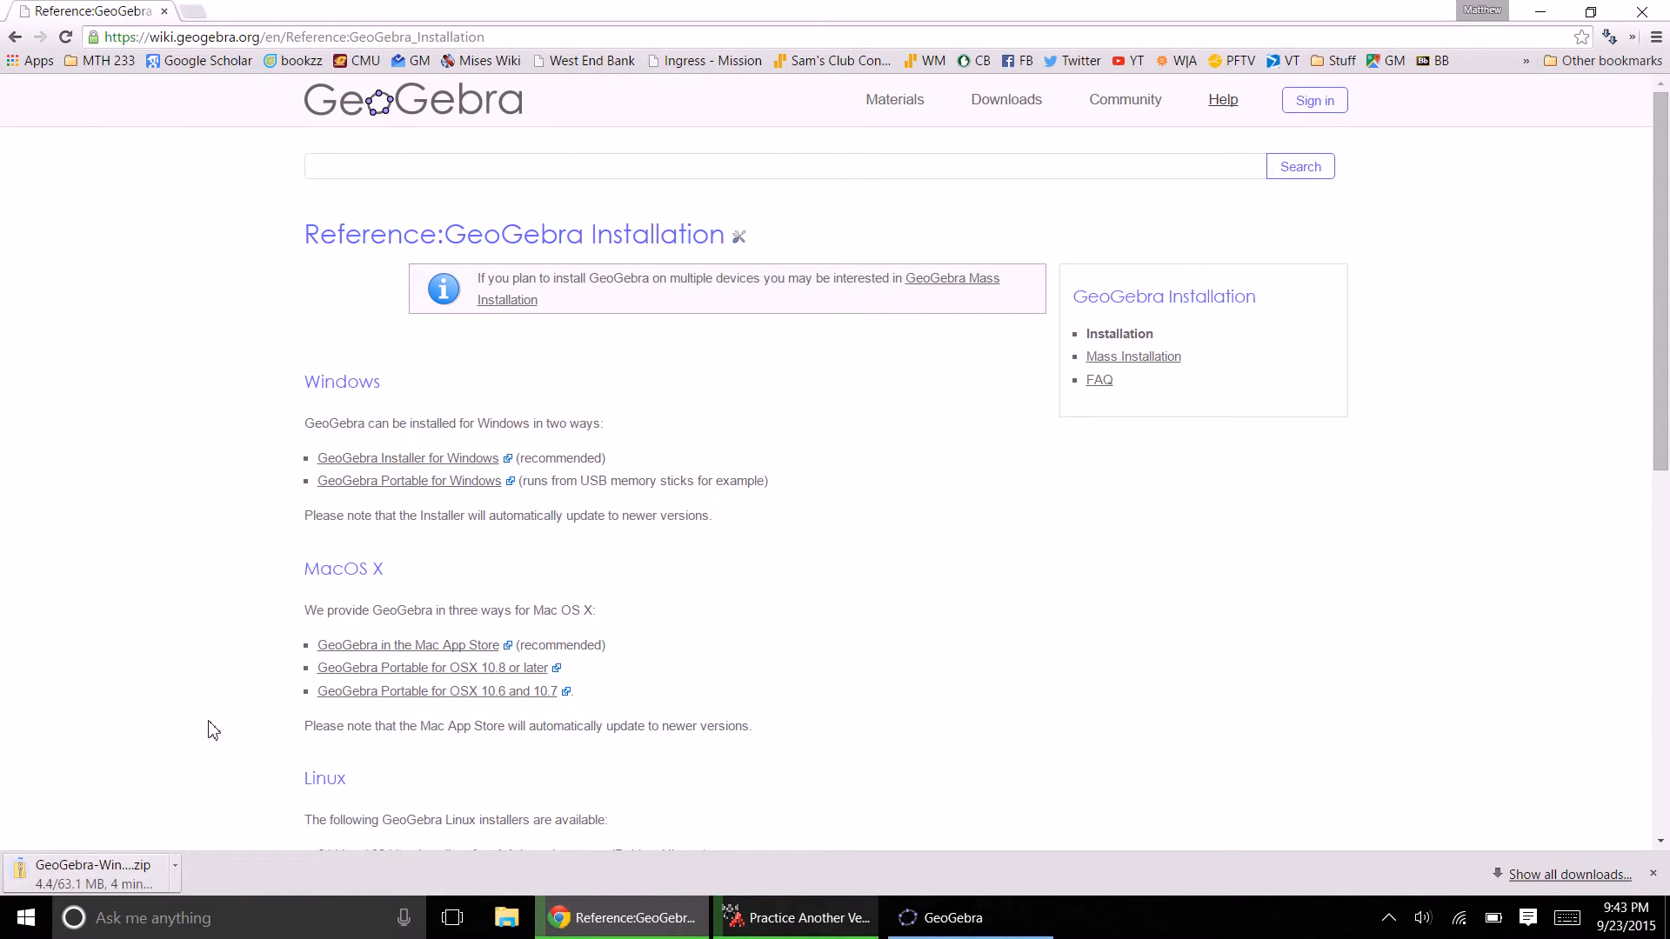
pyautogui.click(175, 884)
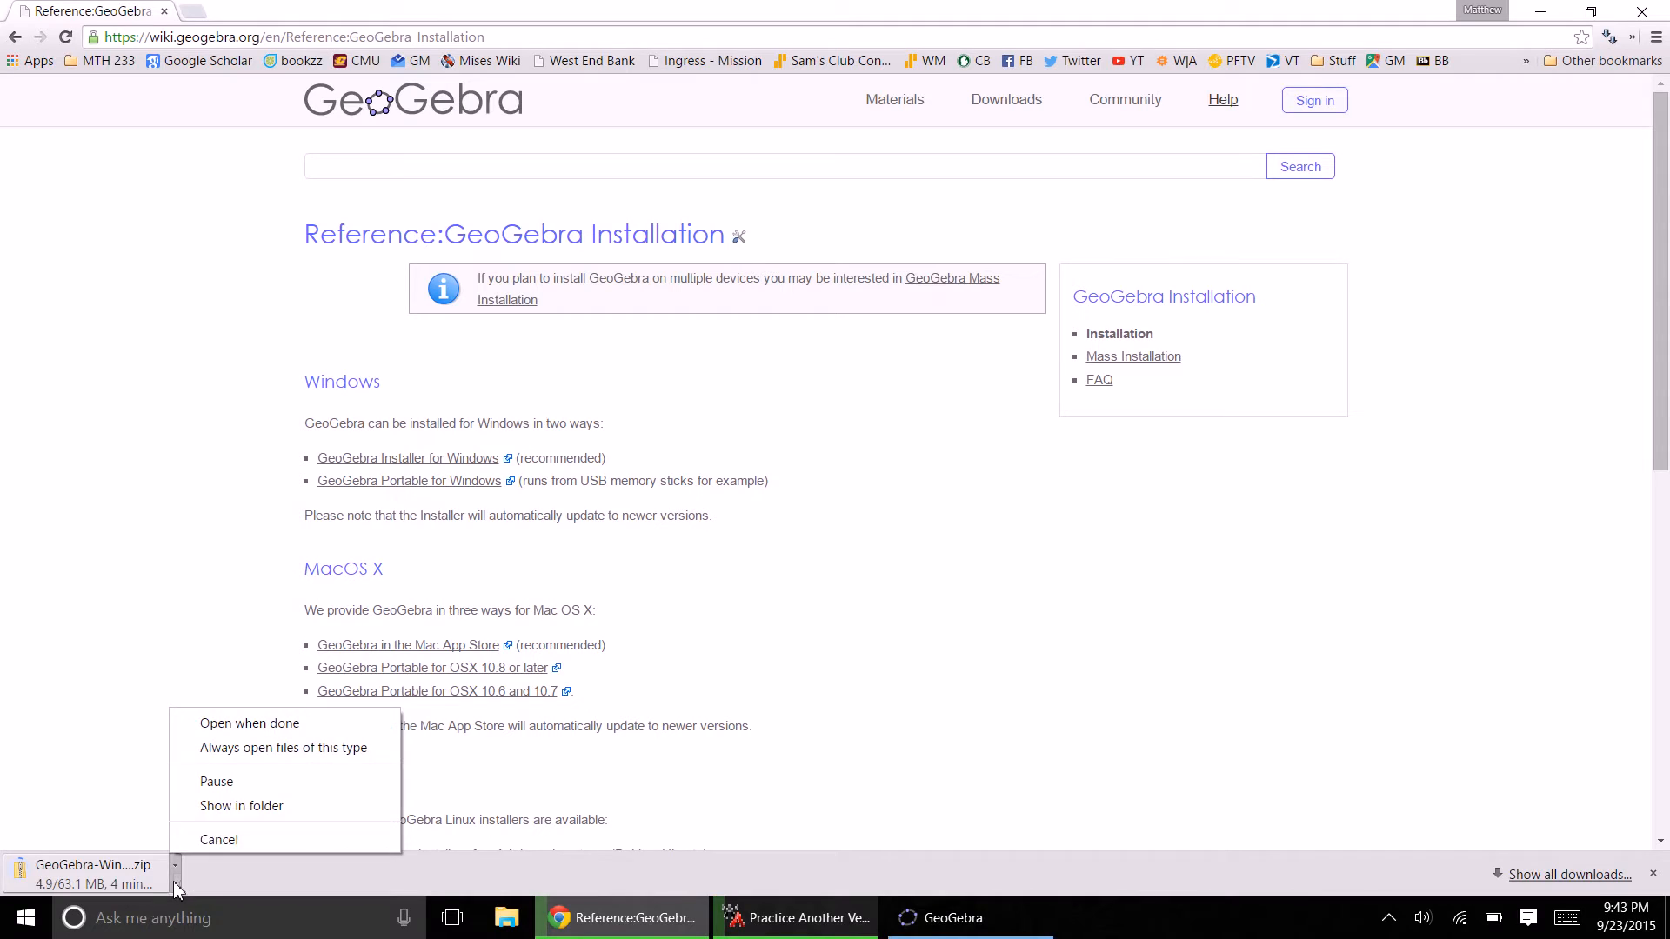
pyautogui.click(219, 840)
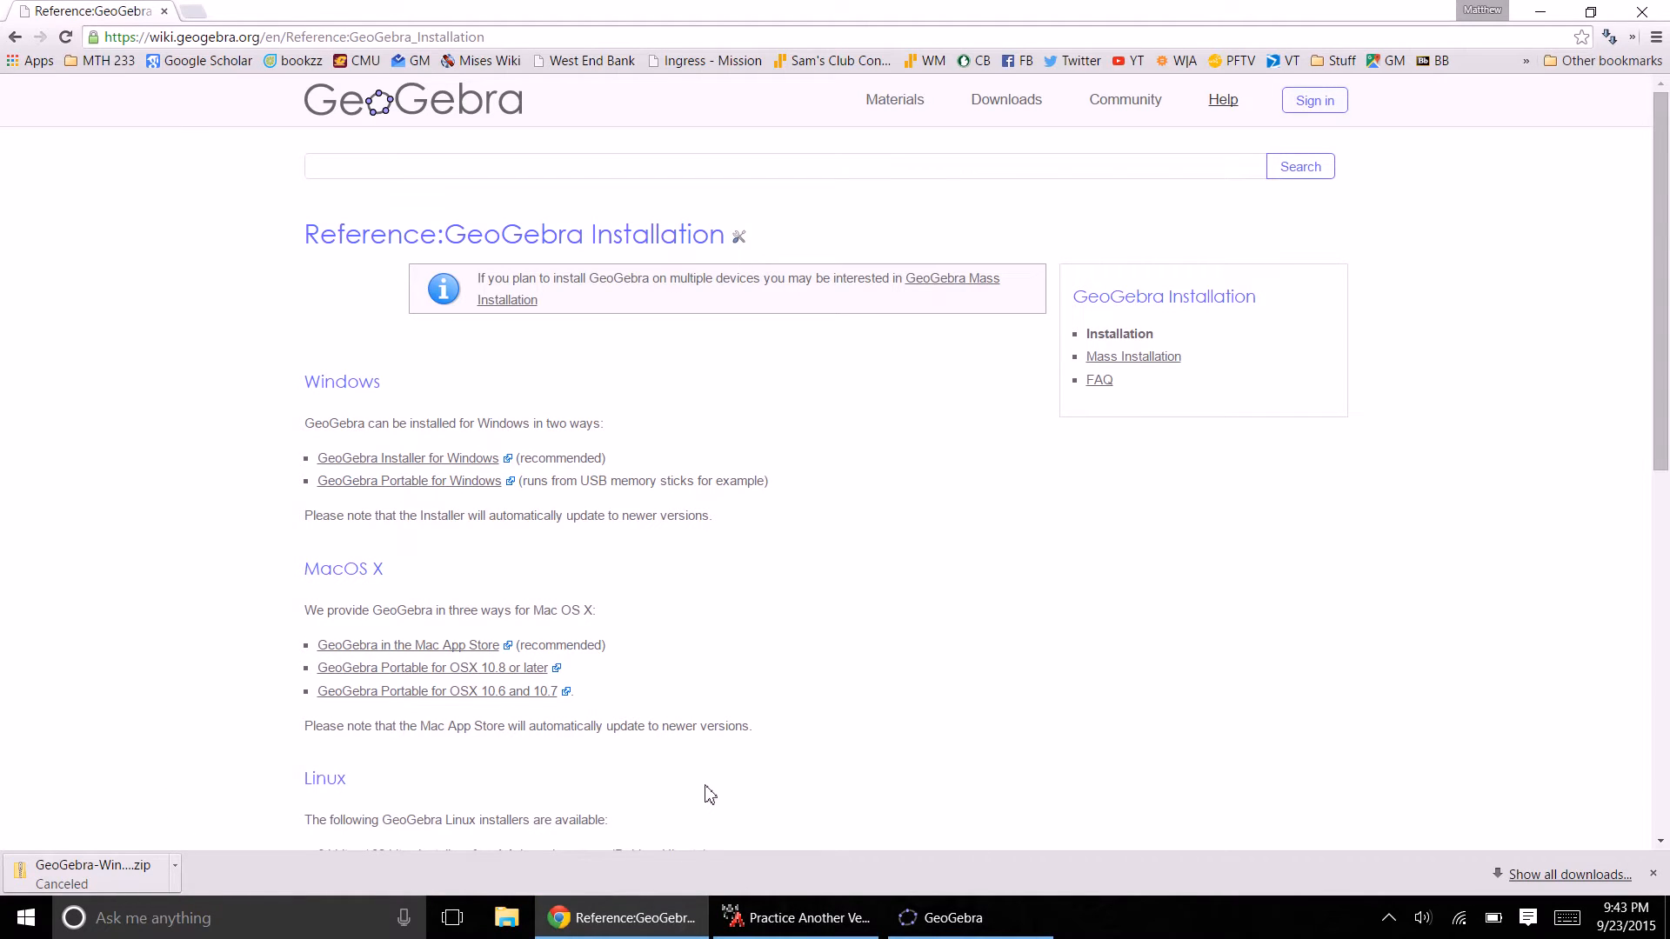
# - Switch to GeoGebra and arrange its window side by side with the WebAssign practice problem, GeoGebra on the right half
pyautogui.click(954, 918)
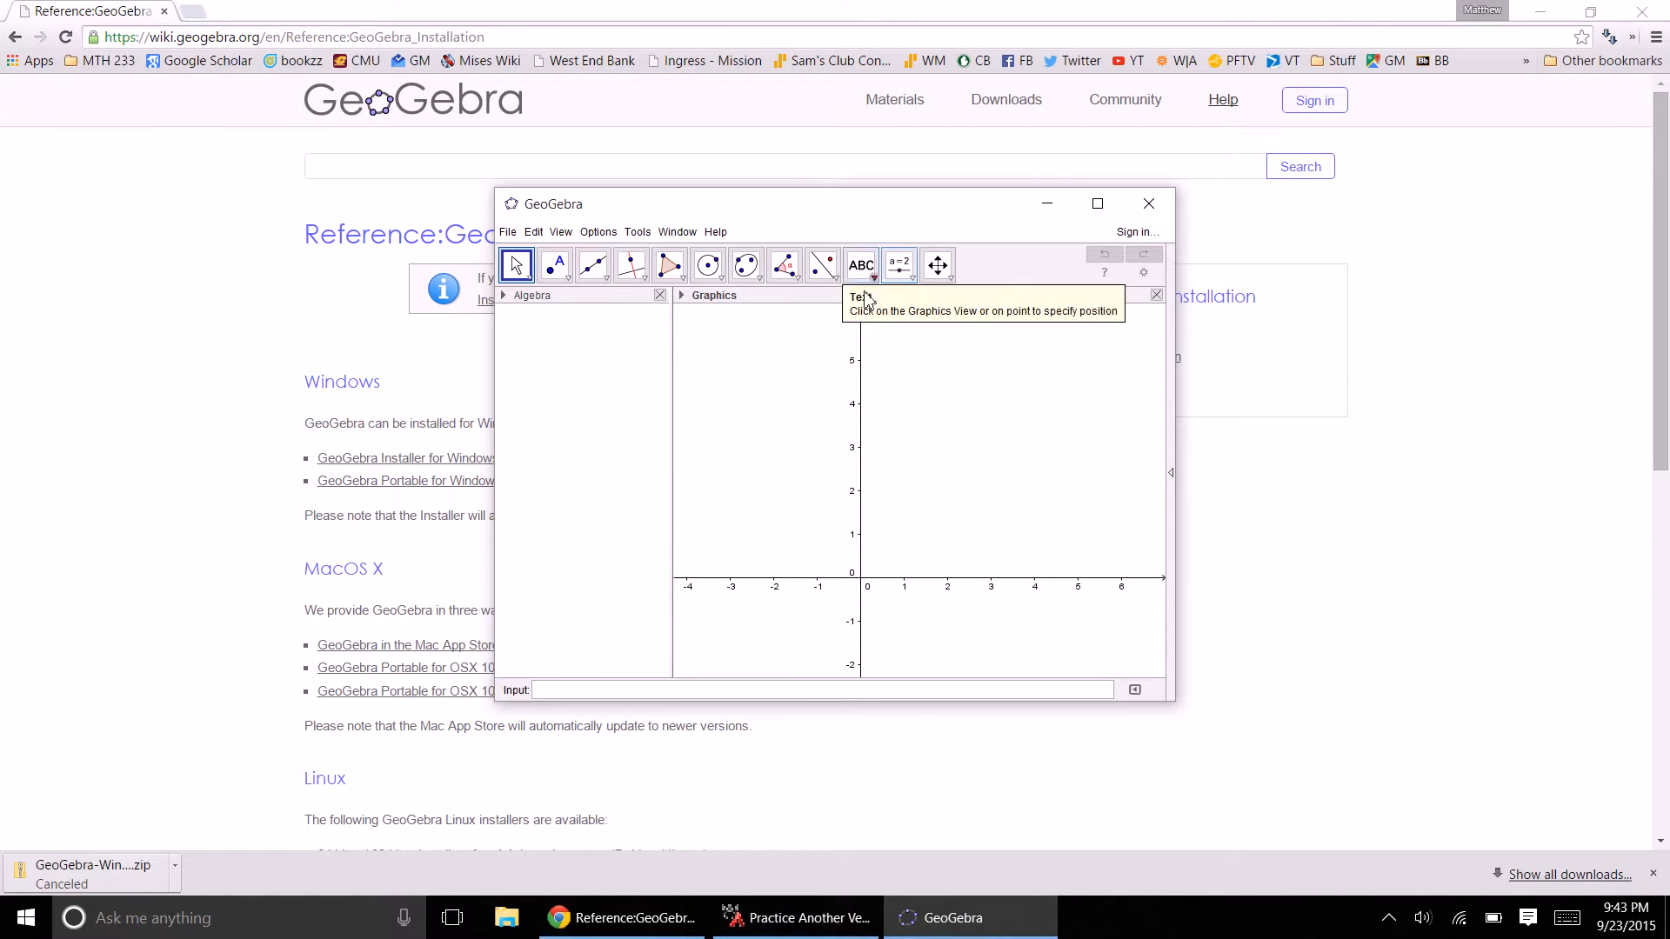
pyautogui.click(746, 922)
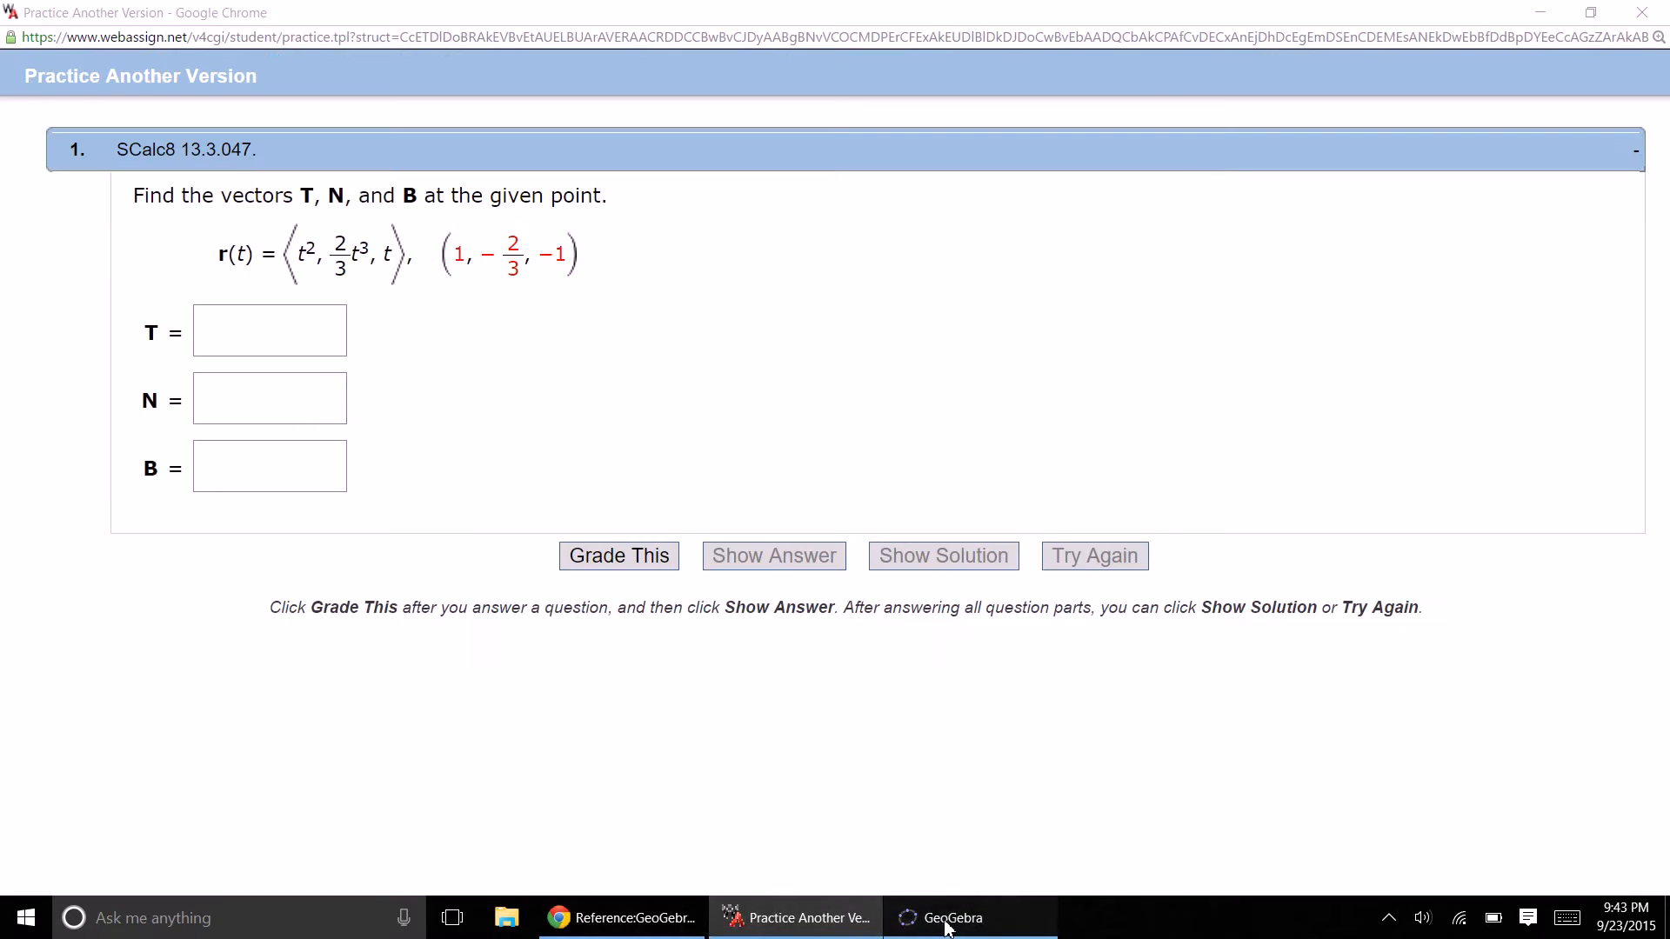
pyautogui.click(948, 918)
pyautogui.moveTo(812, 220); pyautogui.dragTo(996, 200)
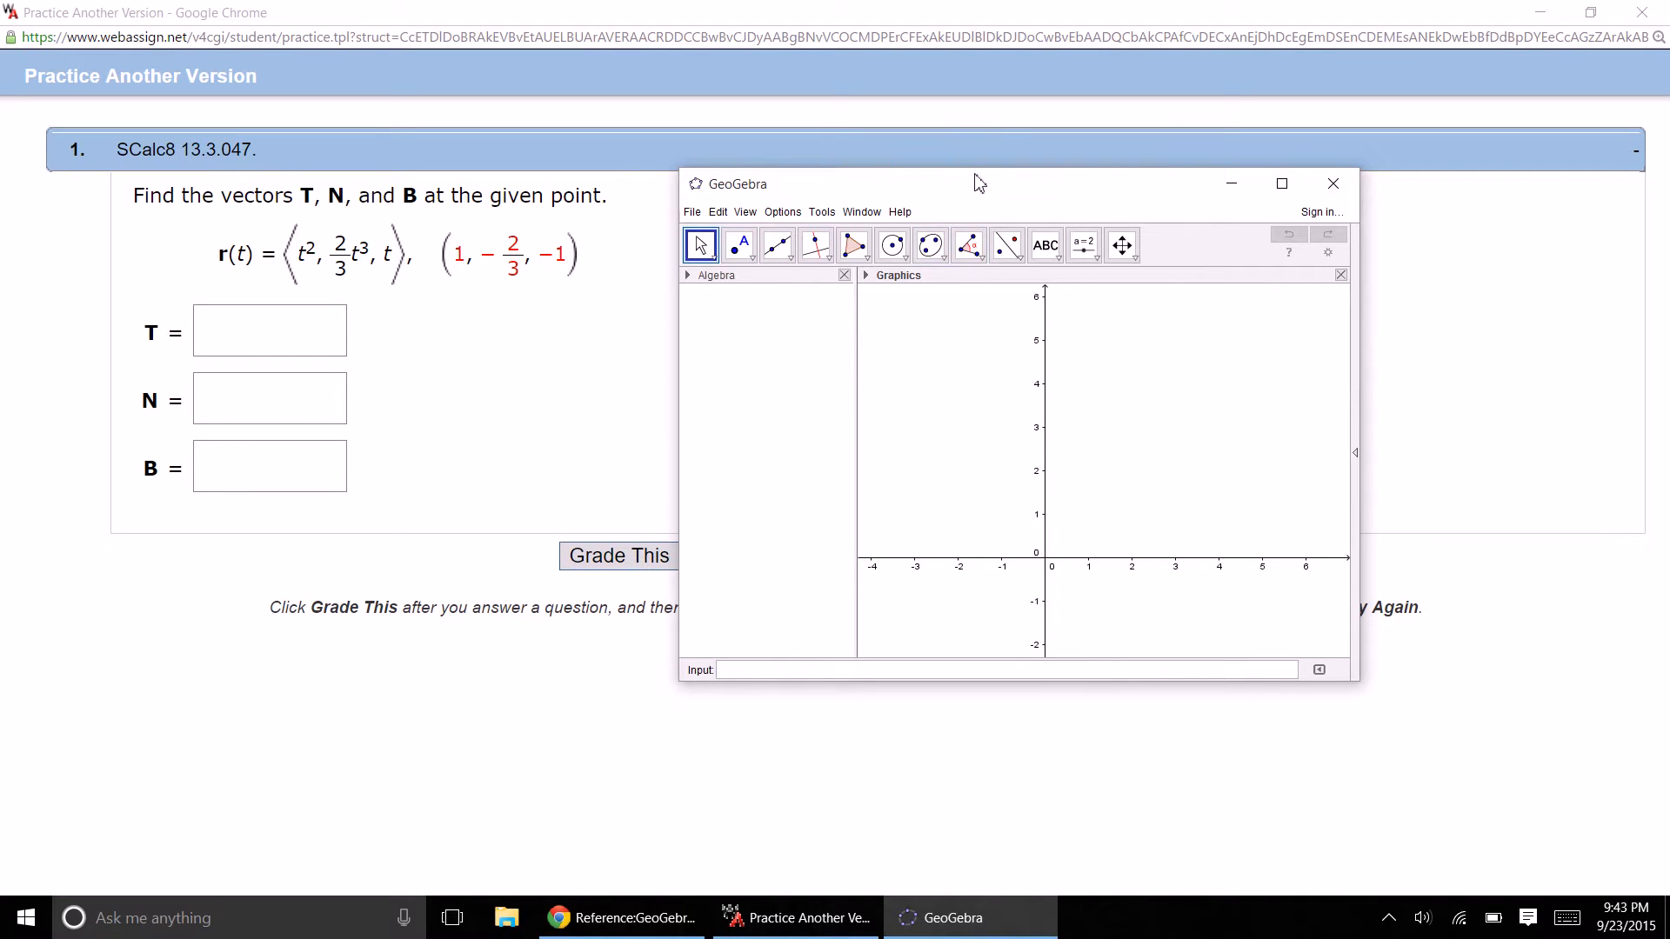
pyautogui.press('super+Right')
pyautogui.click(555, 187)
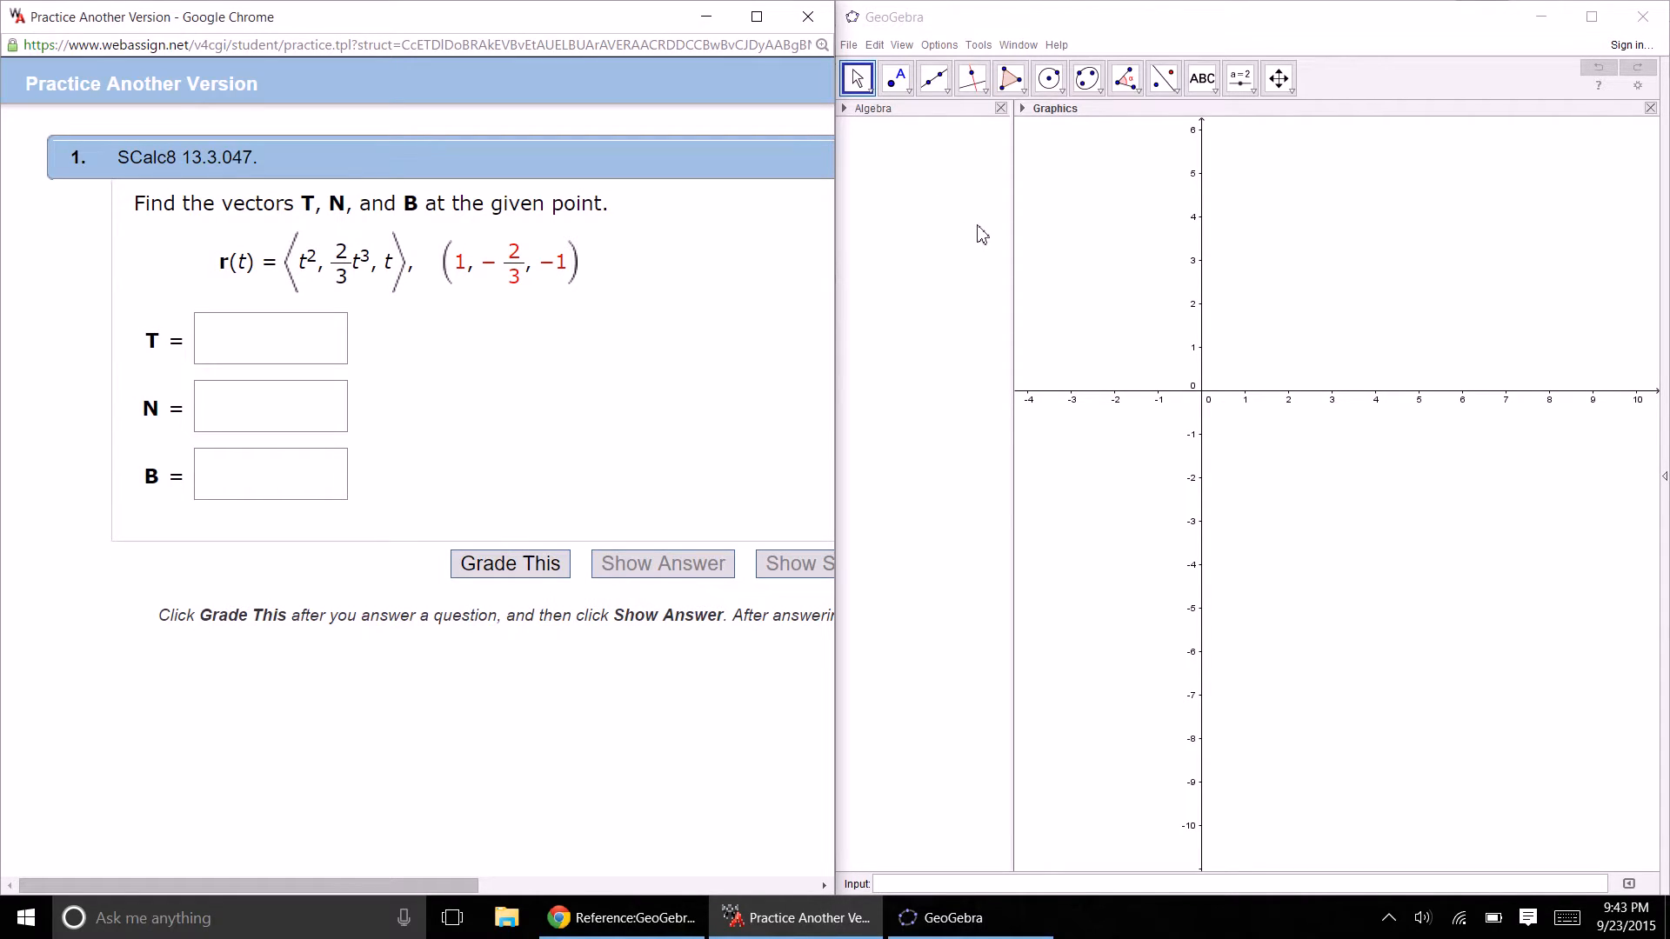
pyautogui.click(1391, 916)
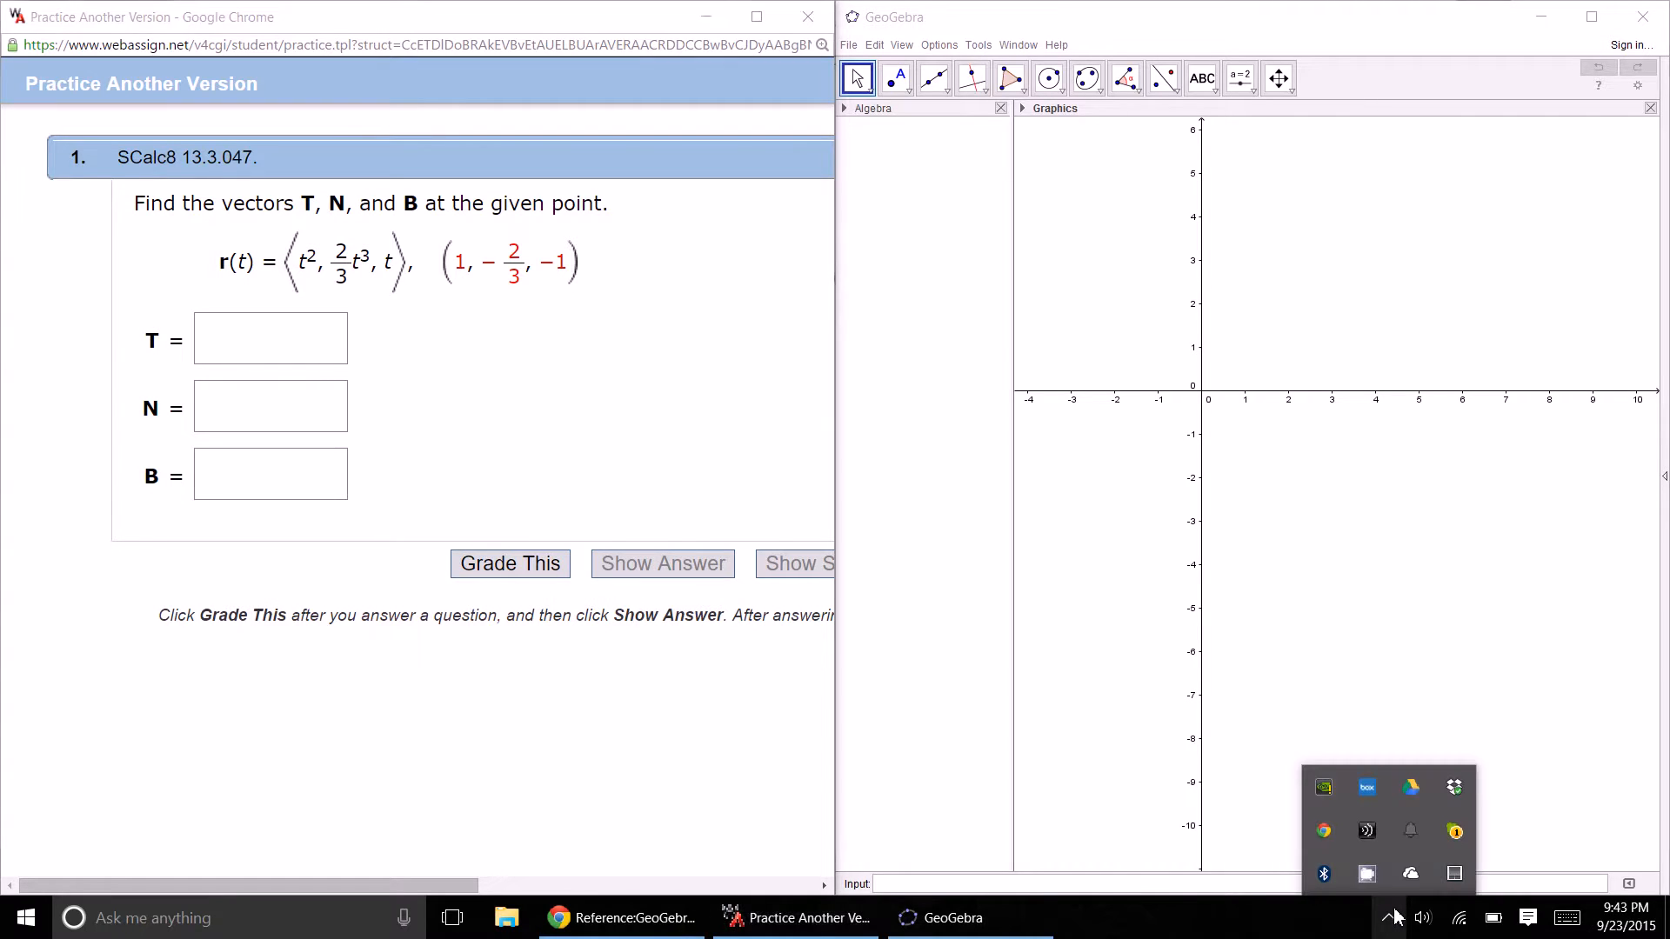
pyautogui.click(1392, 916)
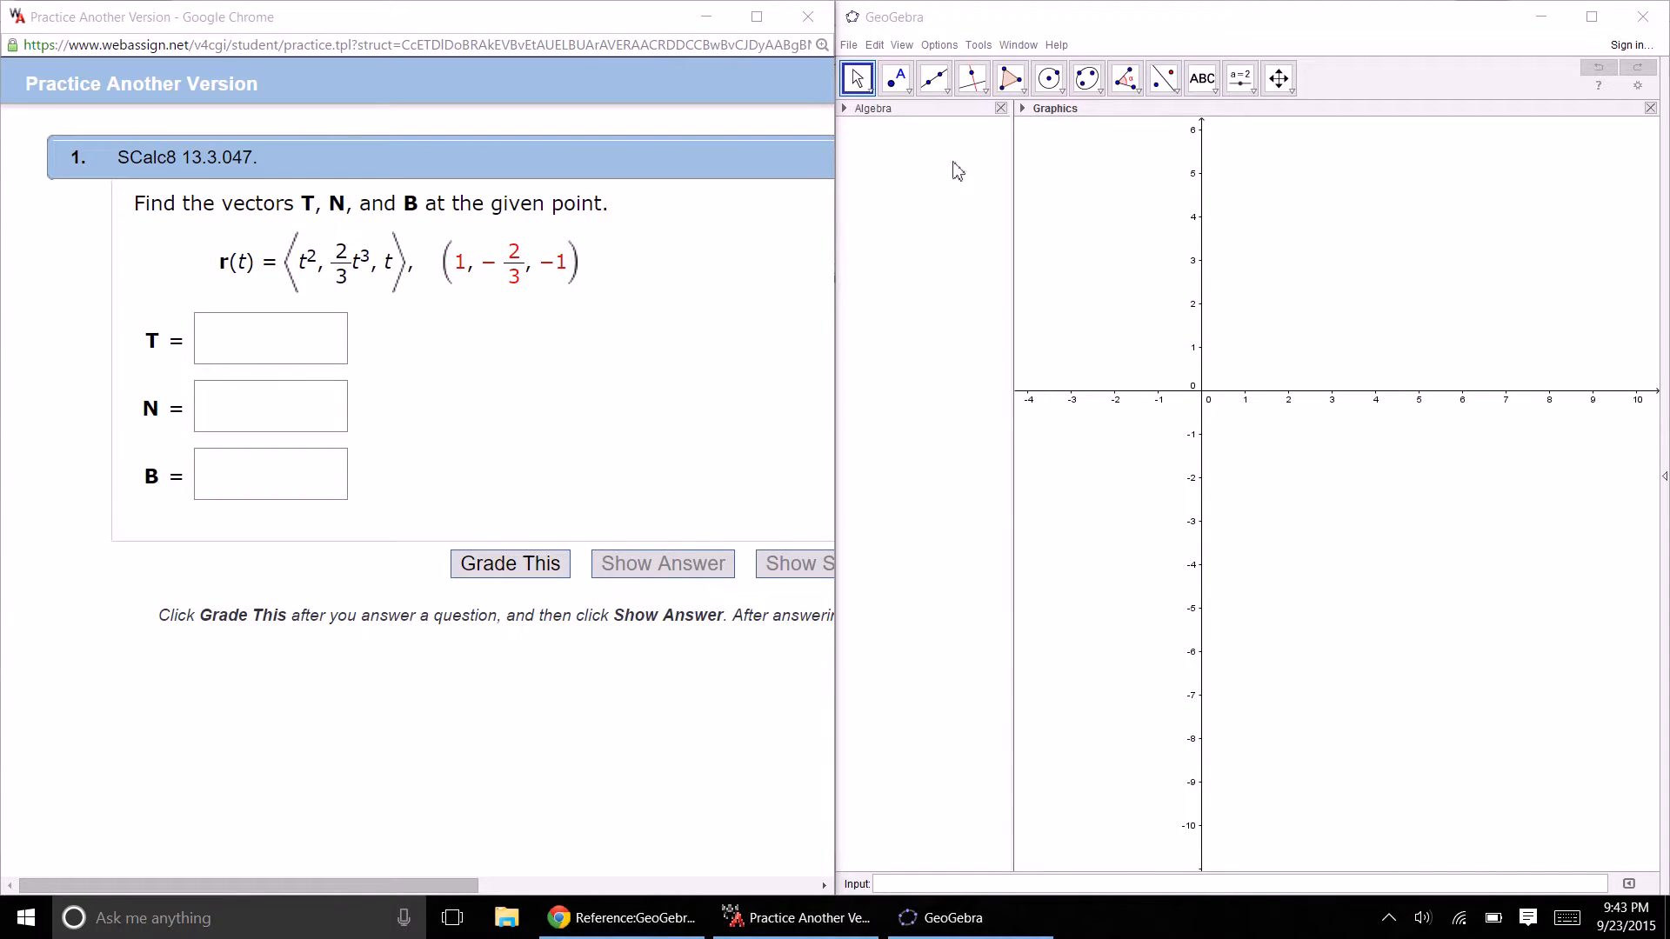
pyautogui.click(1389, 919)
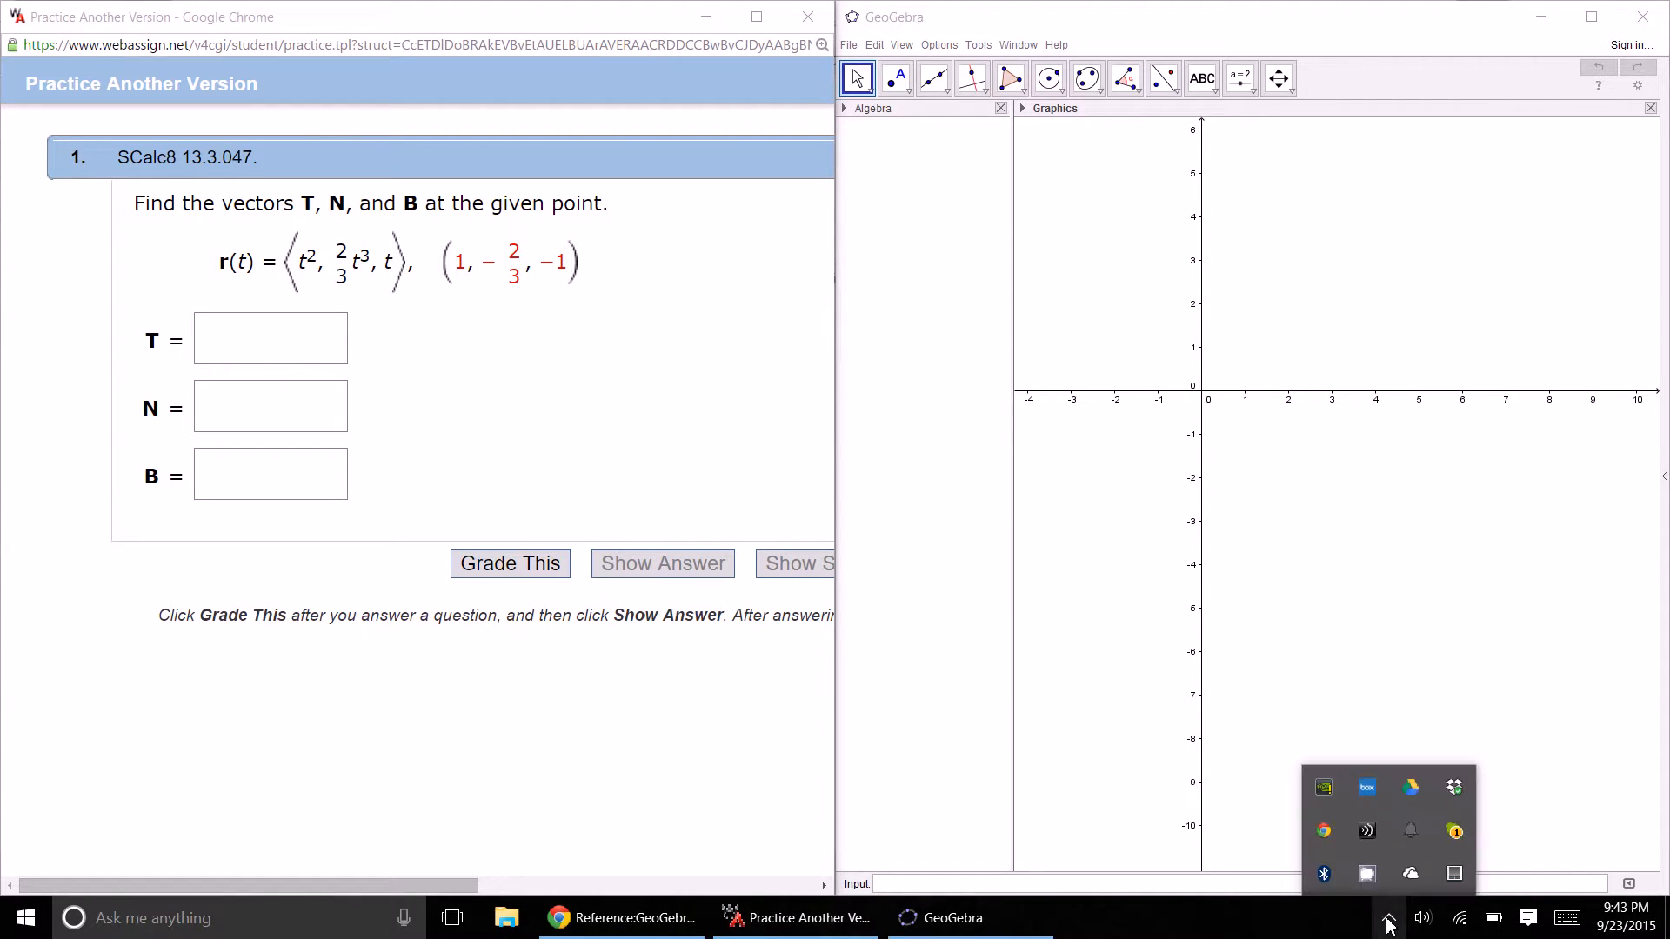
pyautogui.click(1388, 918)
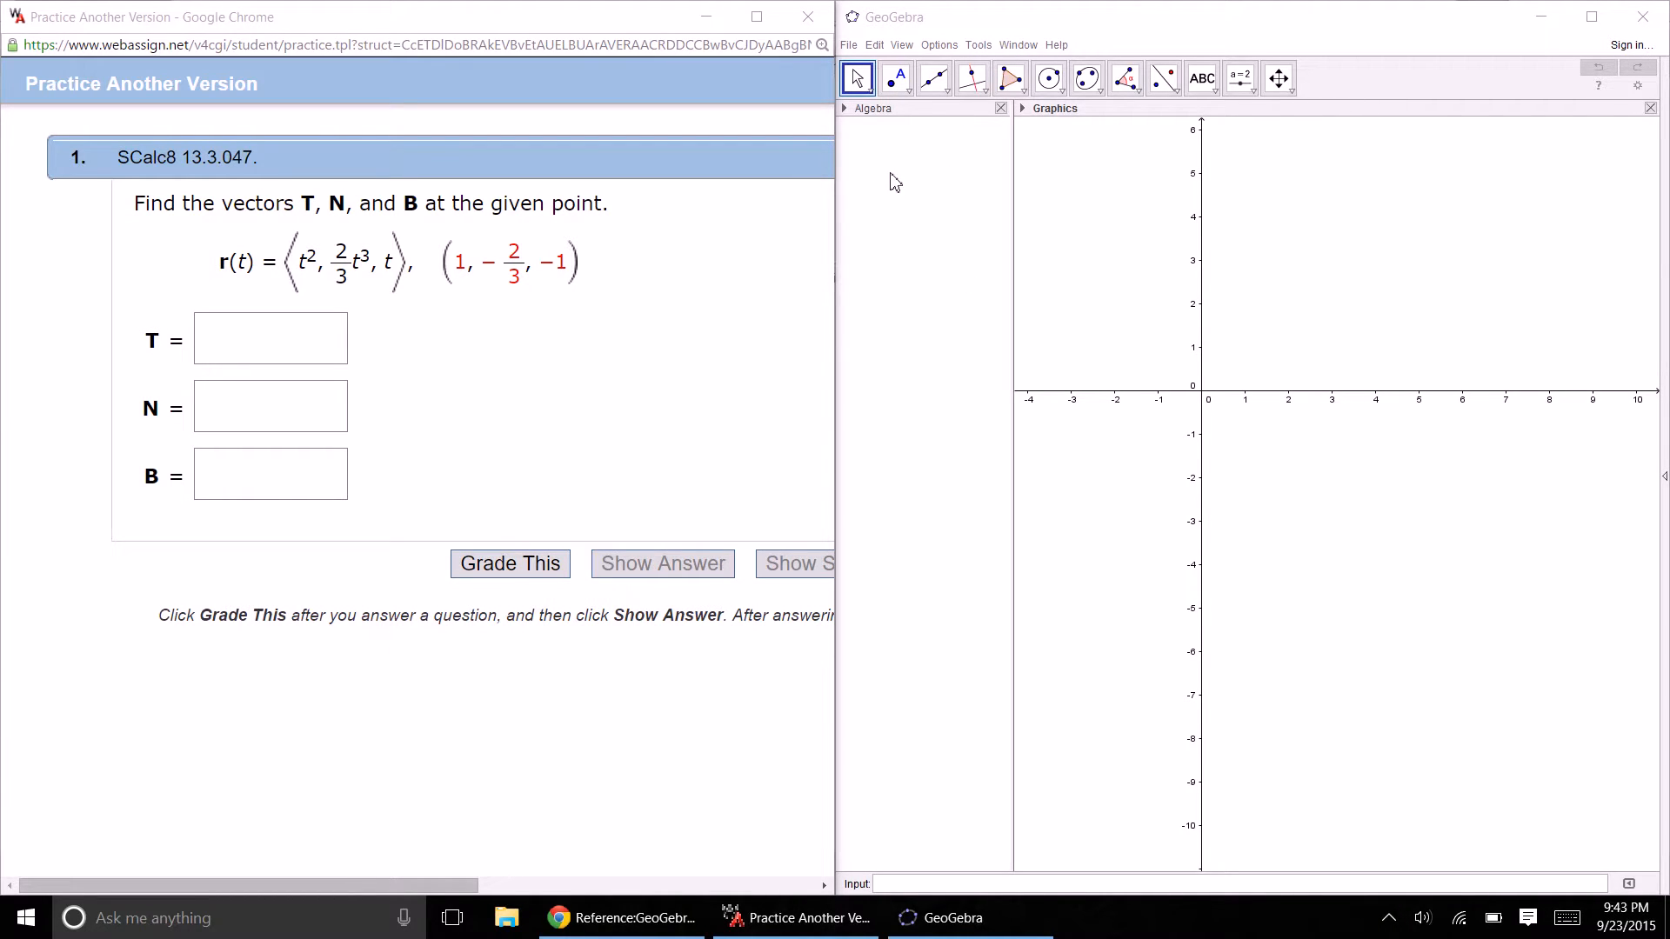
# - Define the first component function r_1(t)=t^2 in GeoGebra and hide its graph
pyautogui.click(893, 886)
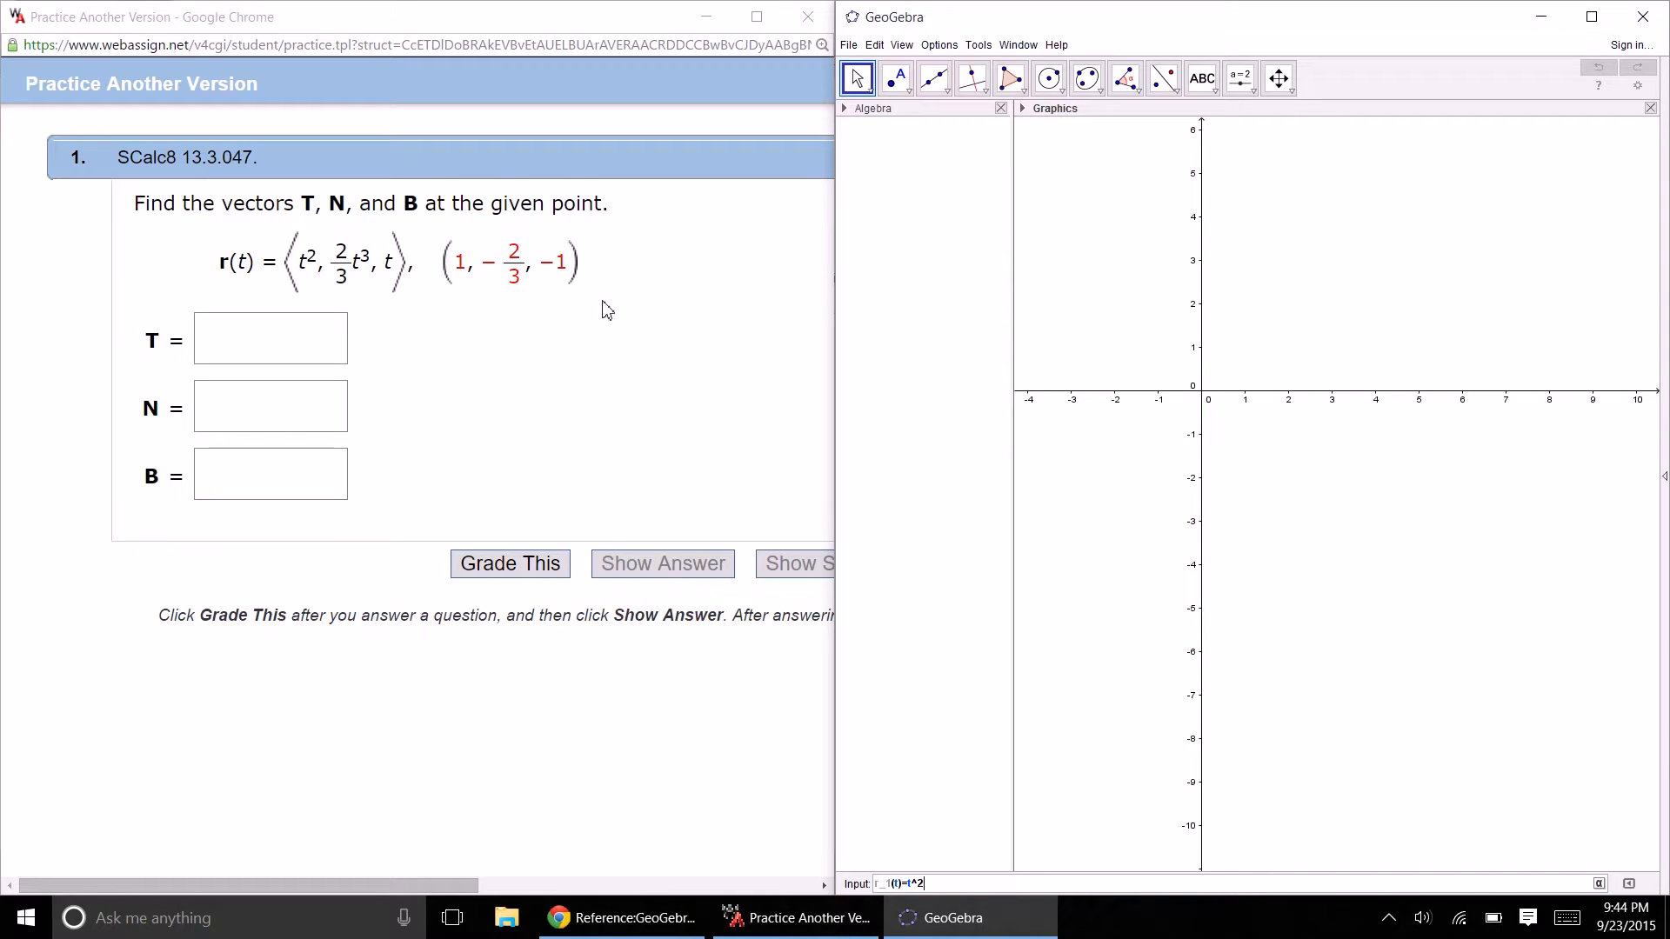
pyautogui.press('Return')
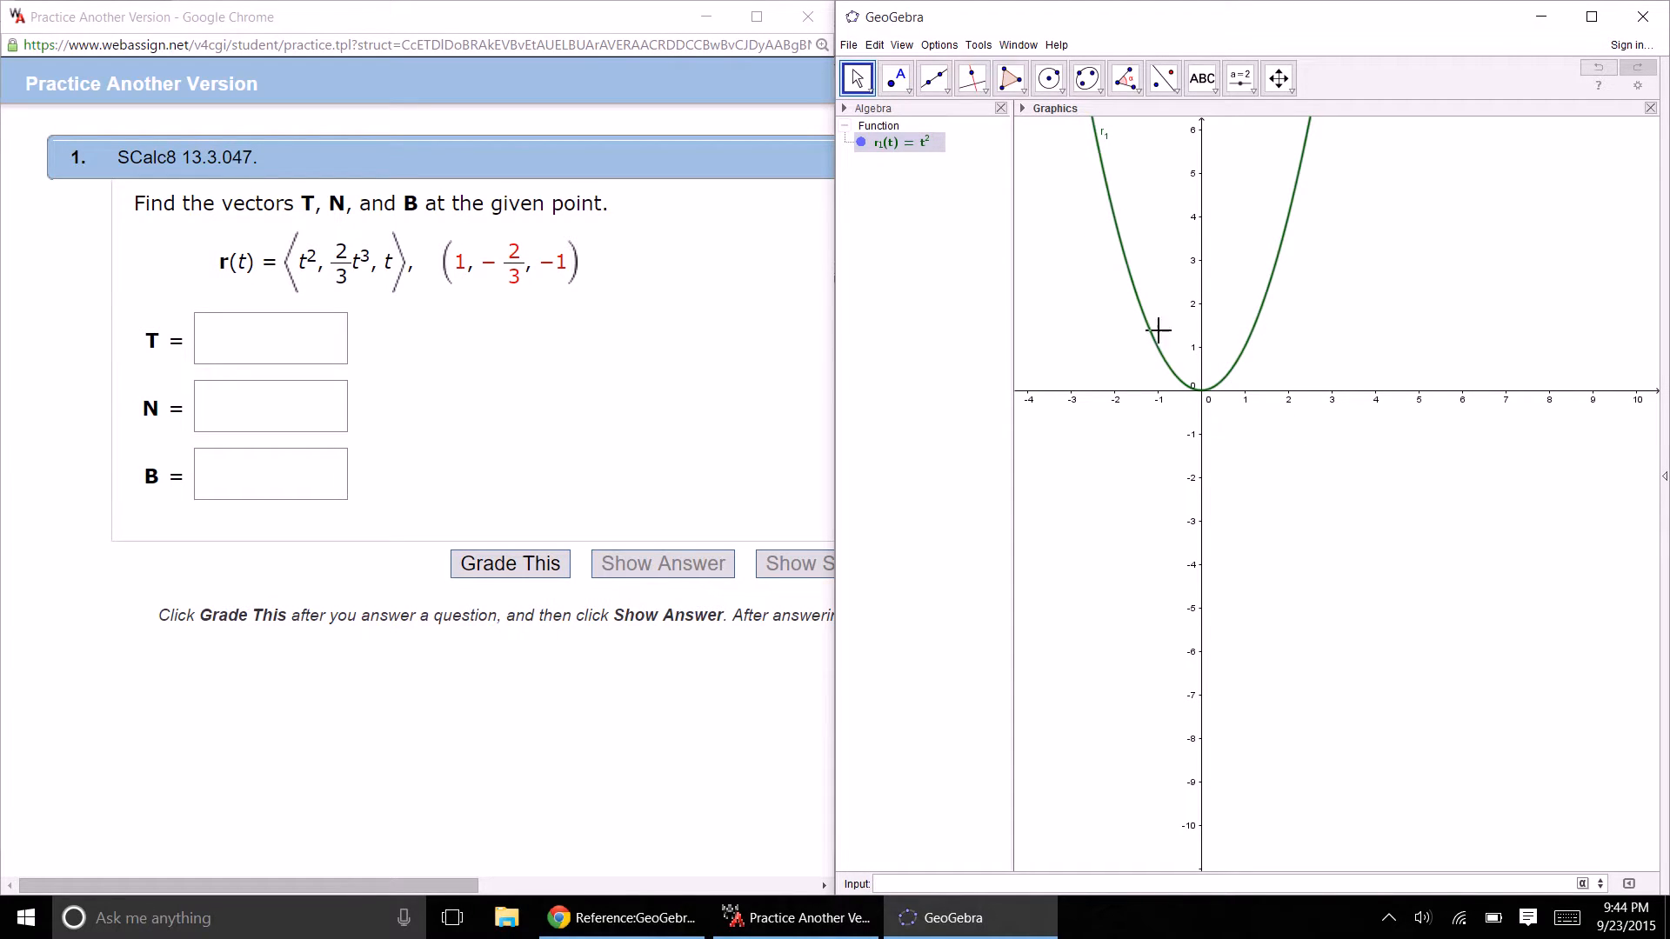
pyautogui.click(861, 143)
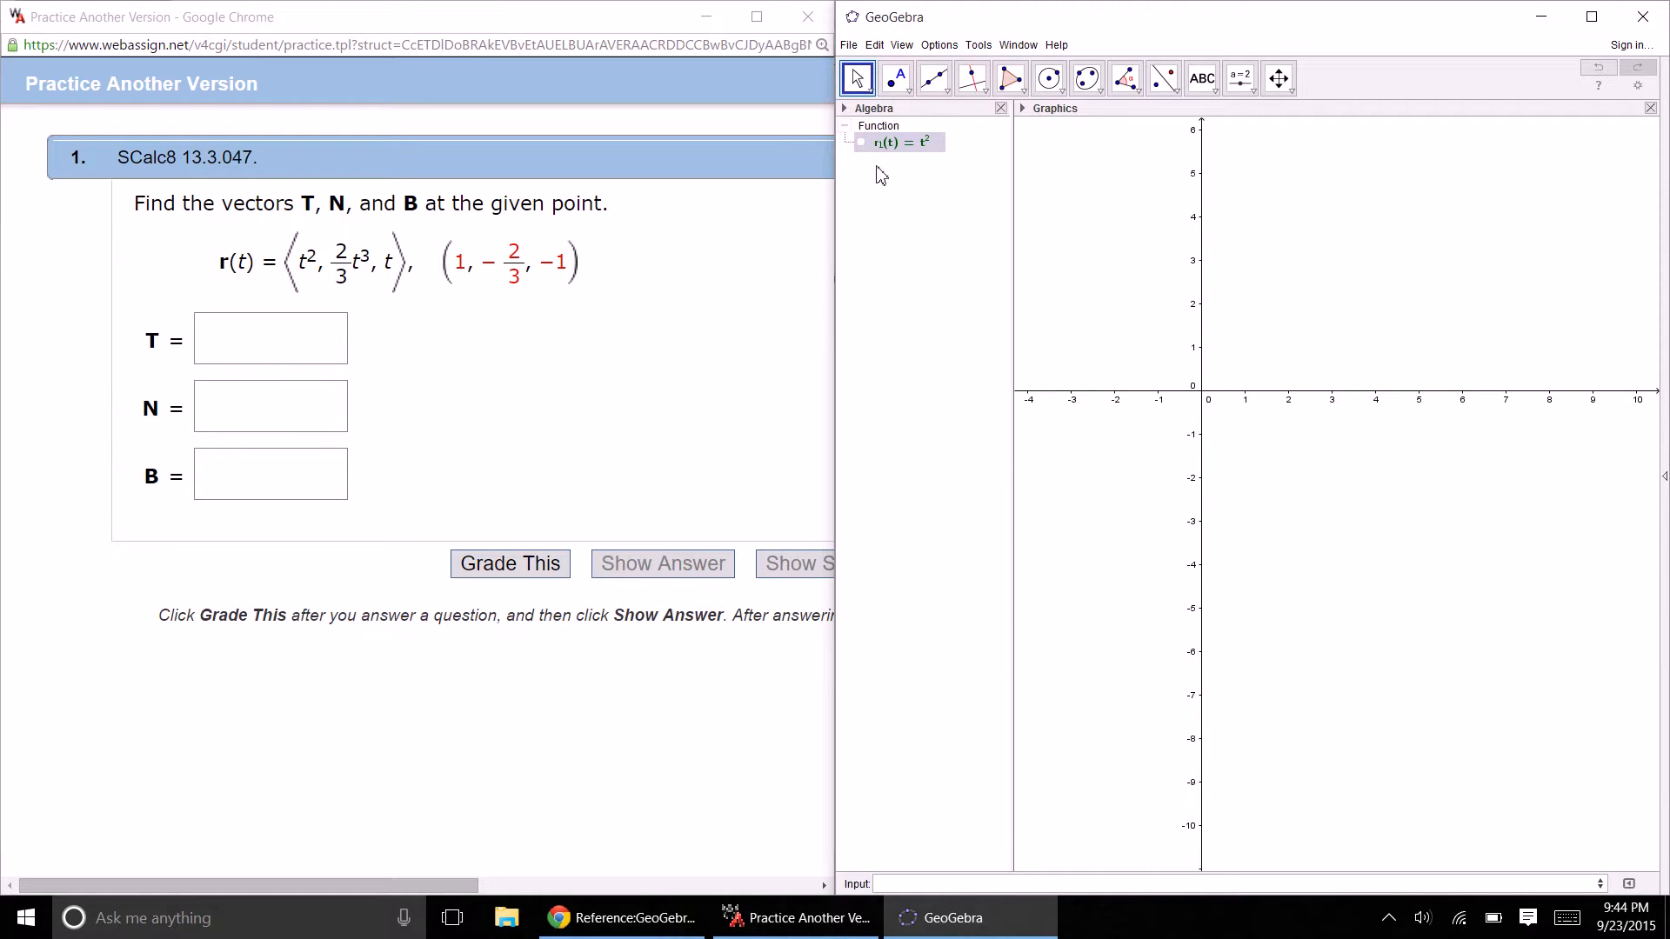
# - Define the remaining component functions r_2(t)=(2/3)t^3 and r_3(t)=t
pyautogui.click(900, 884)
pyautogui.press('Return')
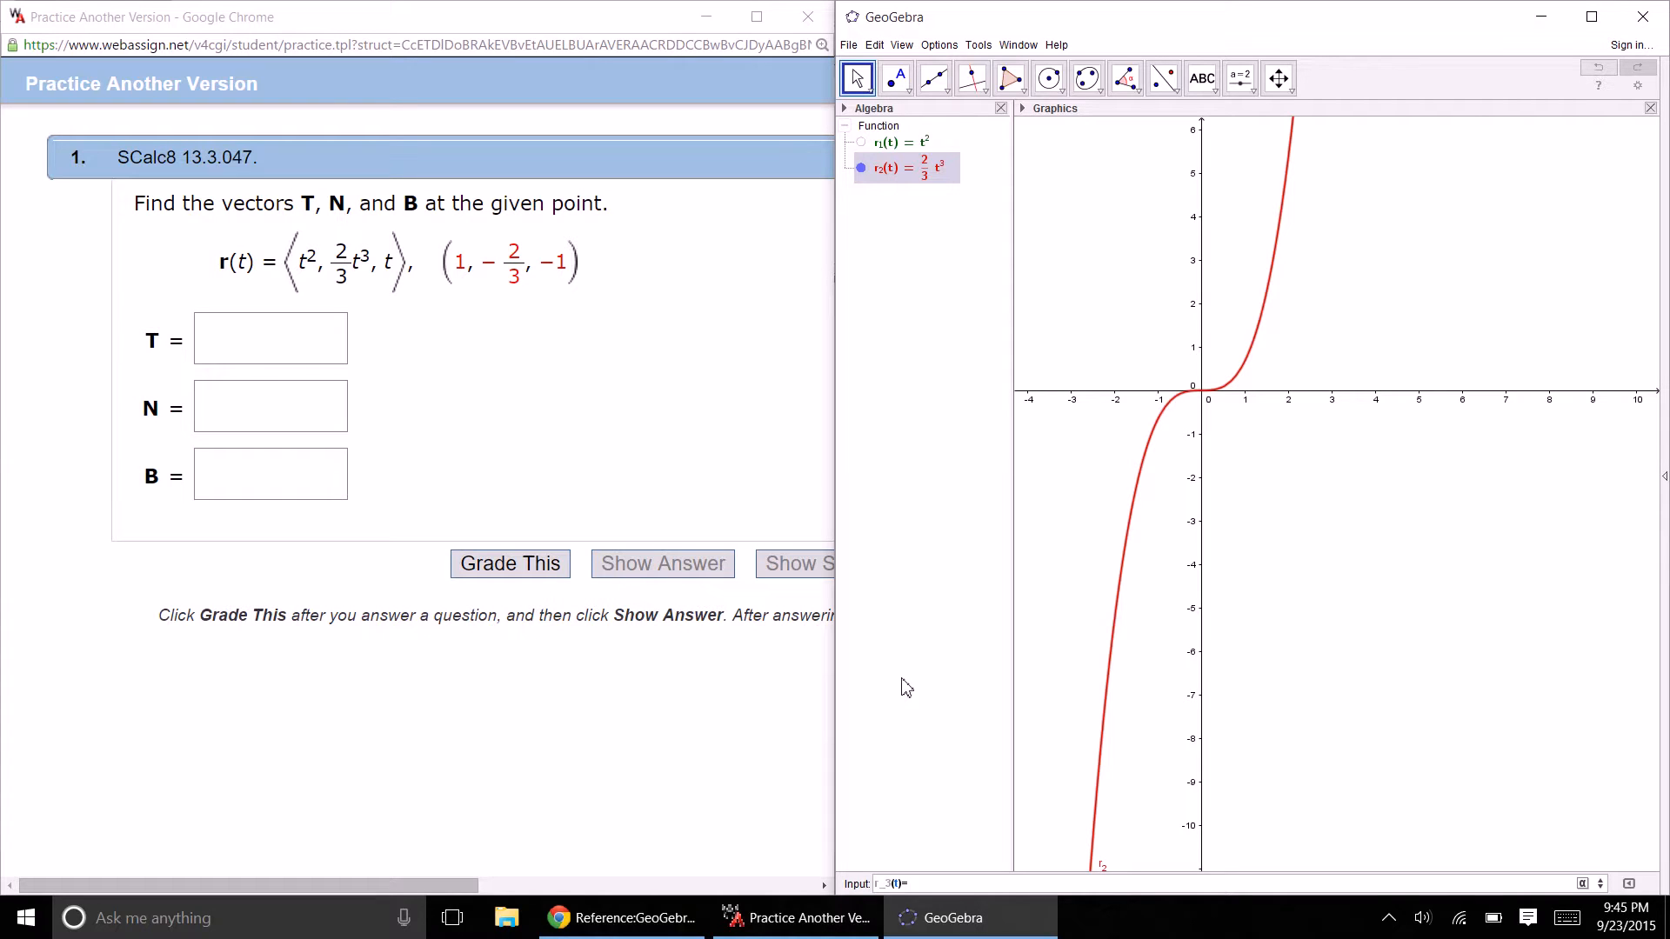
pyautogui.write('t')
pyautogui.press('Return')
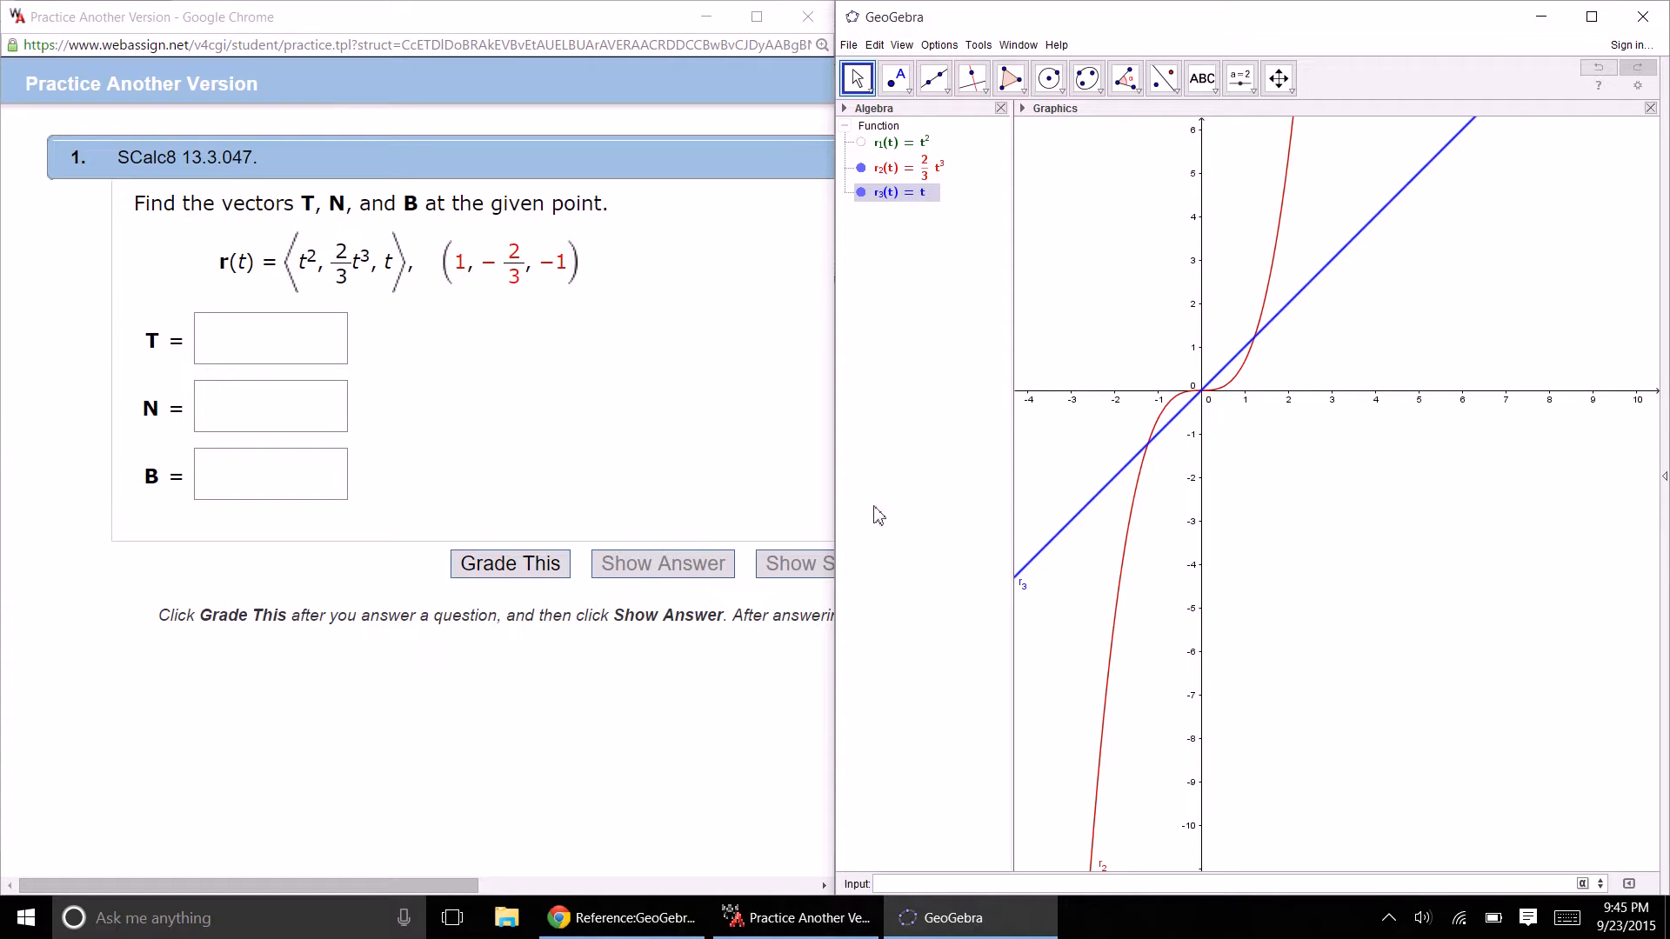
# - Hide the graphs of all three component functions r_1, r_2 and r_3
pyautogui.click(864, 144)
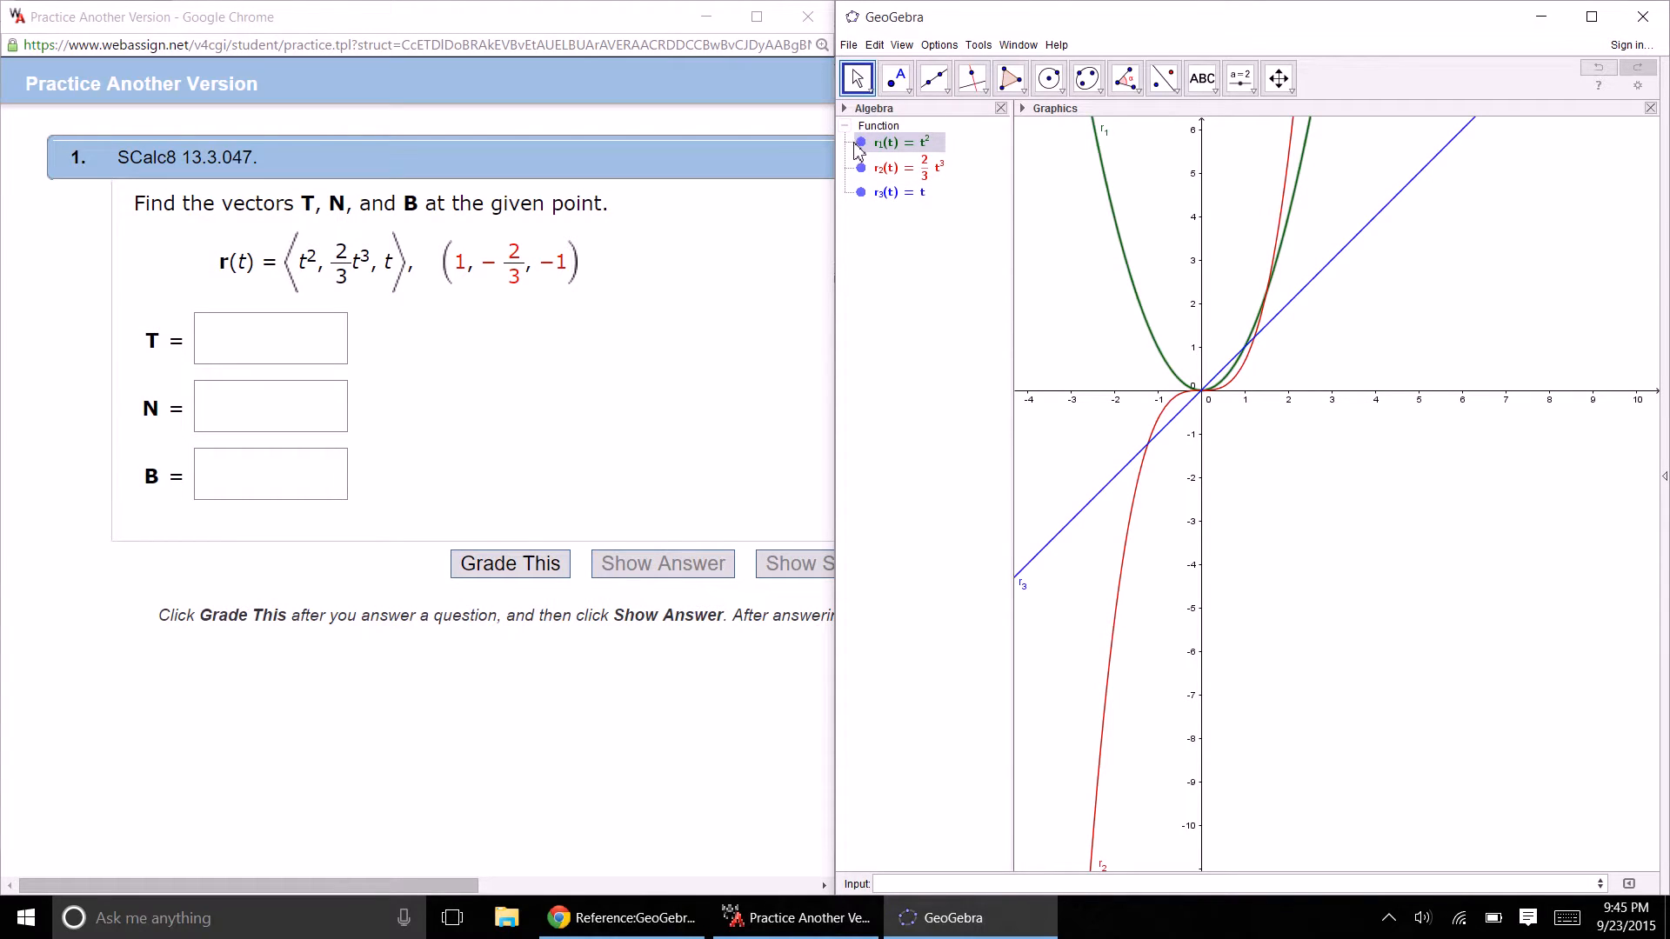
pyautogui.click(861, 143)
pyautogui.click(861, 168)
pyautogui.click(862, 192)
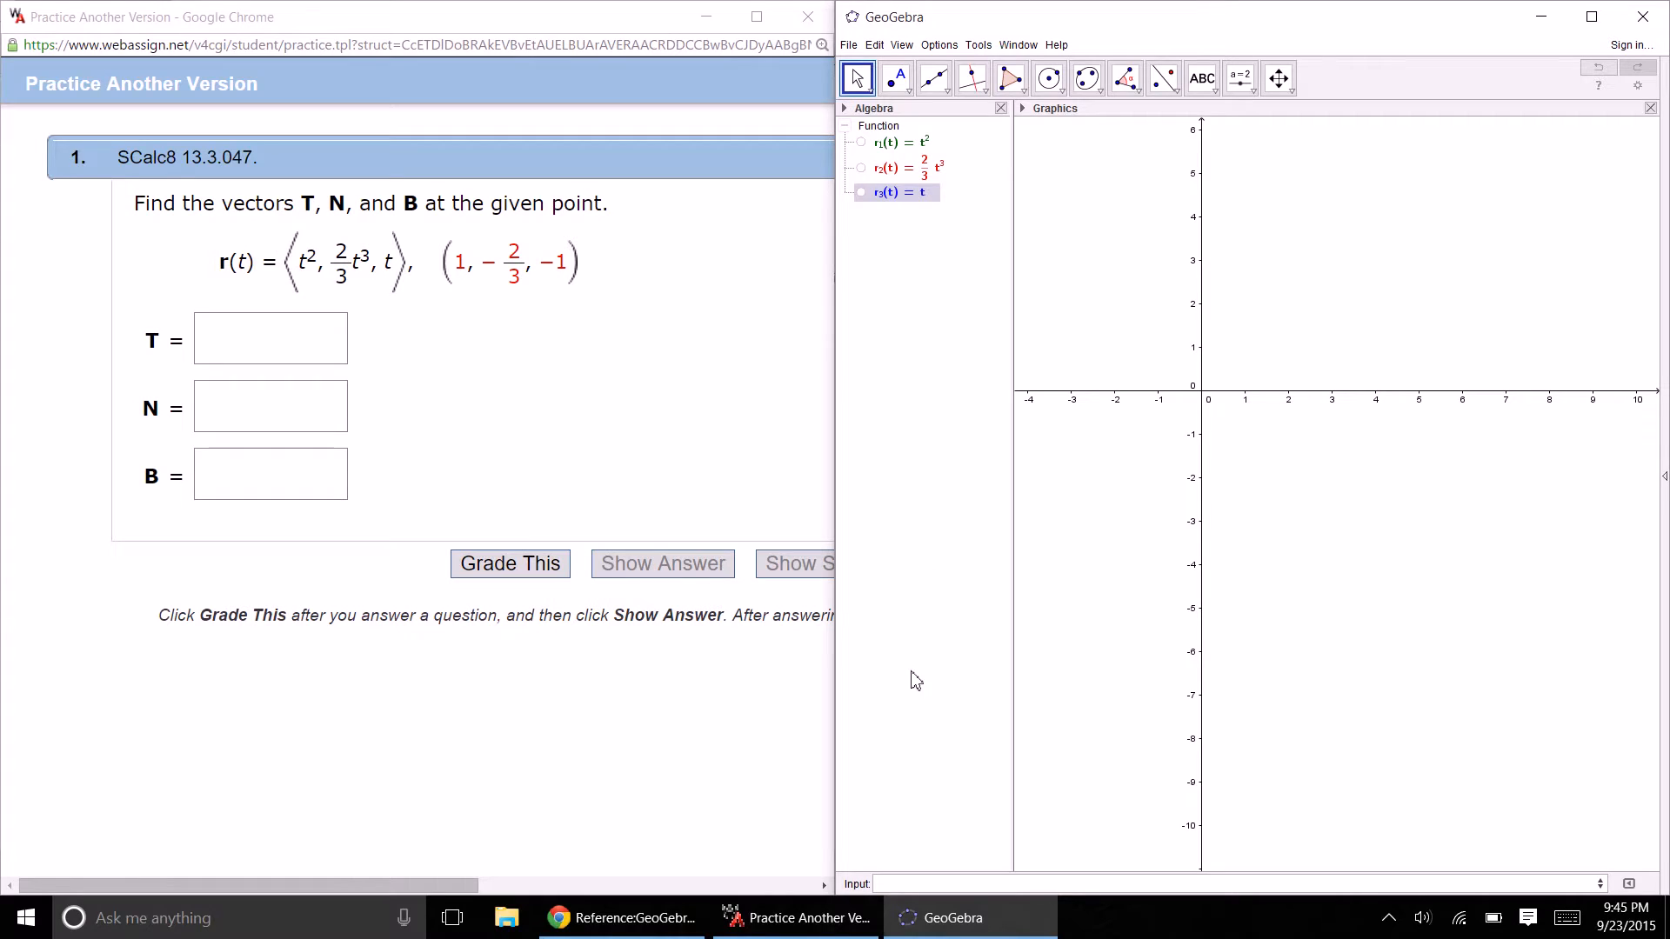
# - Start a three-expression Curve command and enter r_1(t), r_2(t) and r_3(t) as its component expressions
pyautogui.click(901, 882)
pyautogui.write('curve')
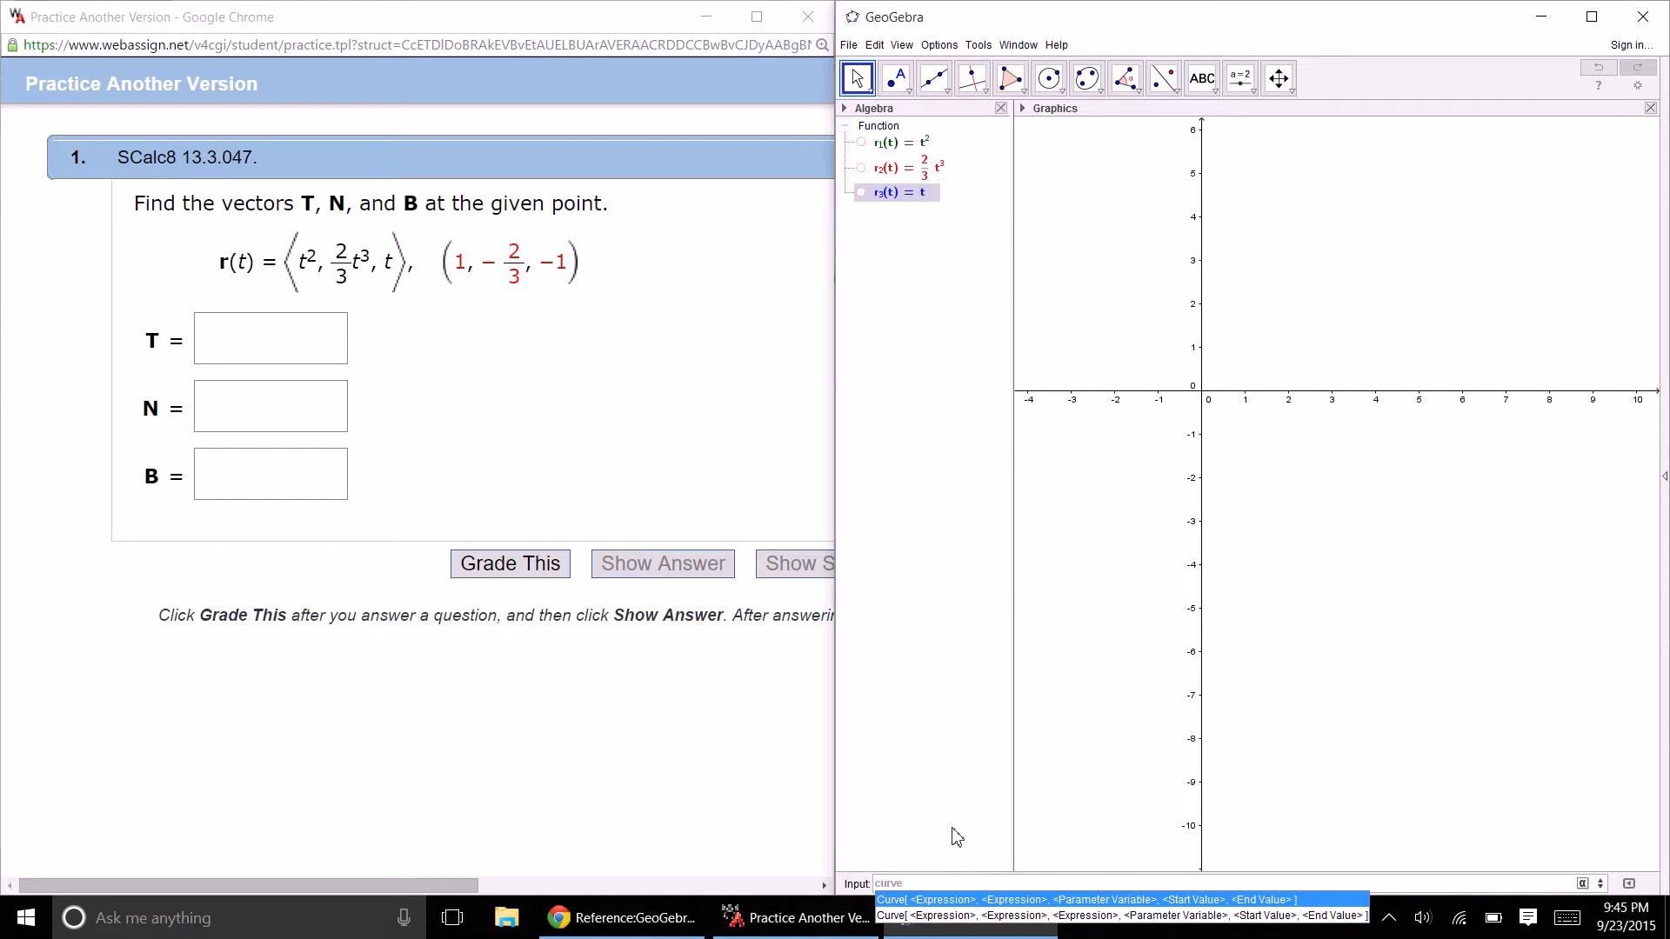
pyautogui.click(988, 916)
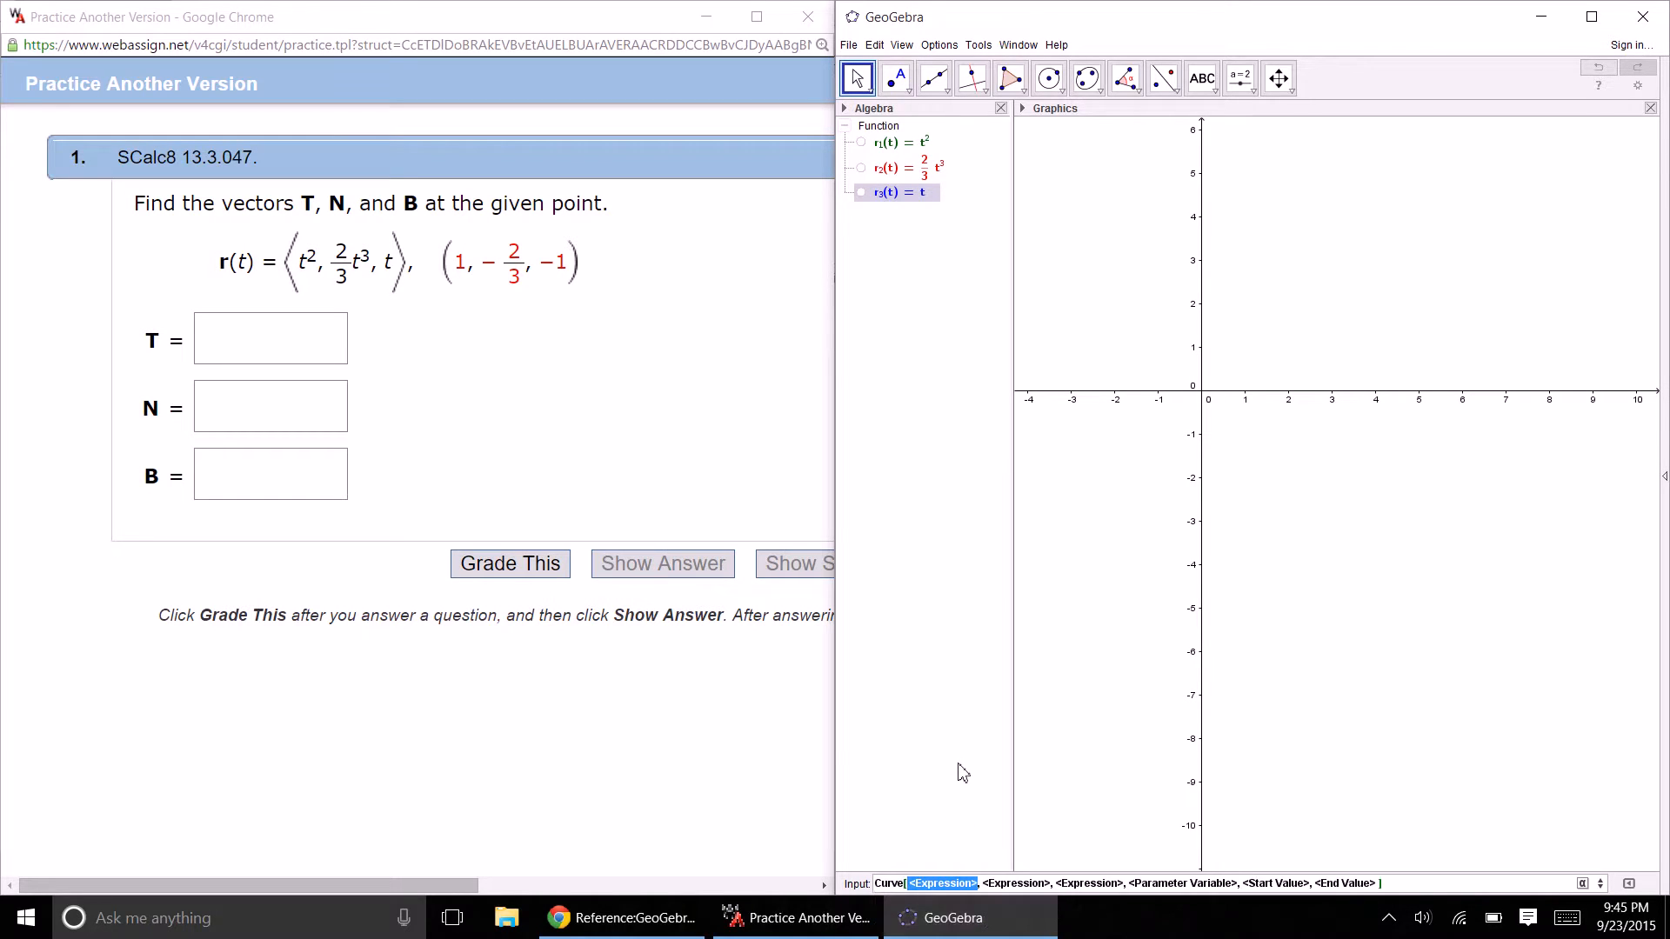
pyautogui.write('r_1')
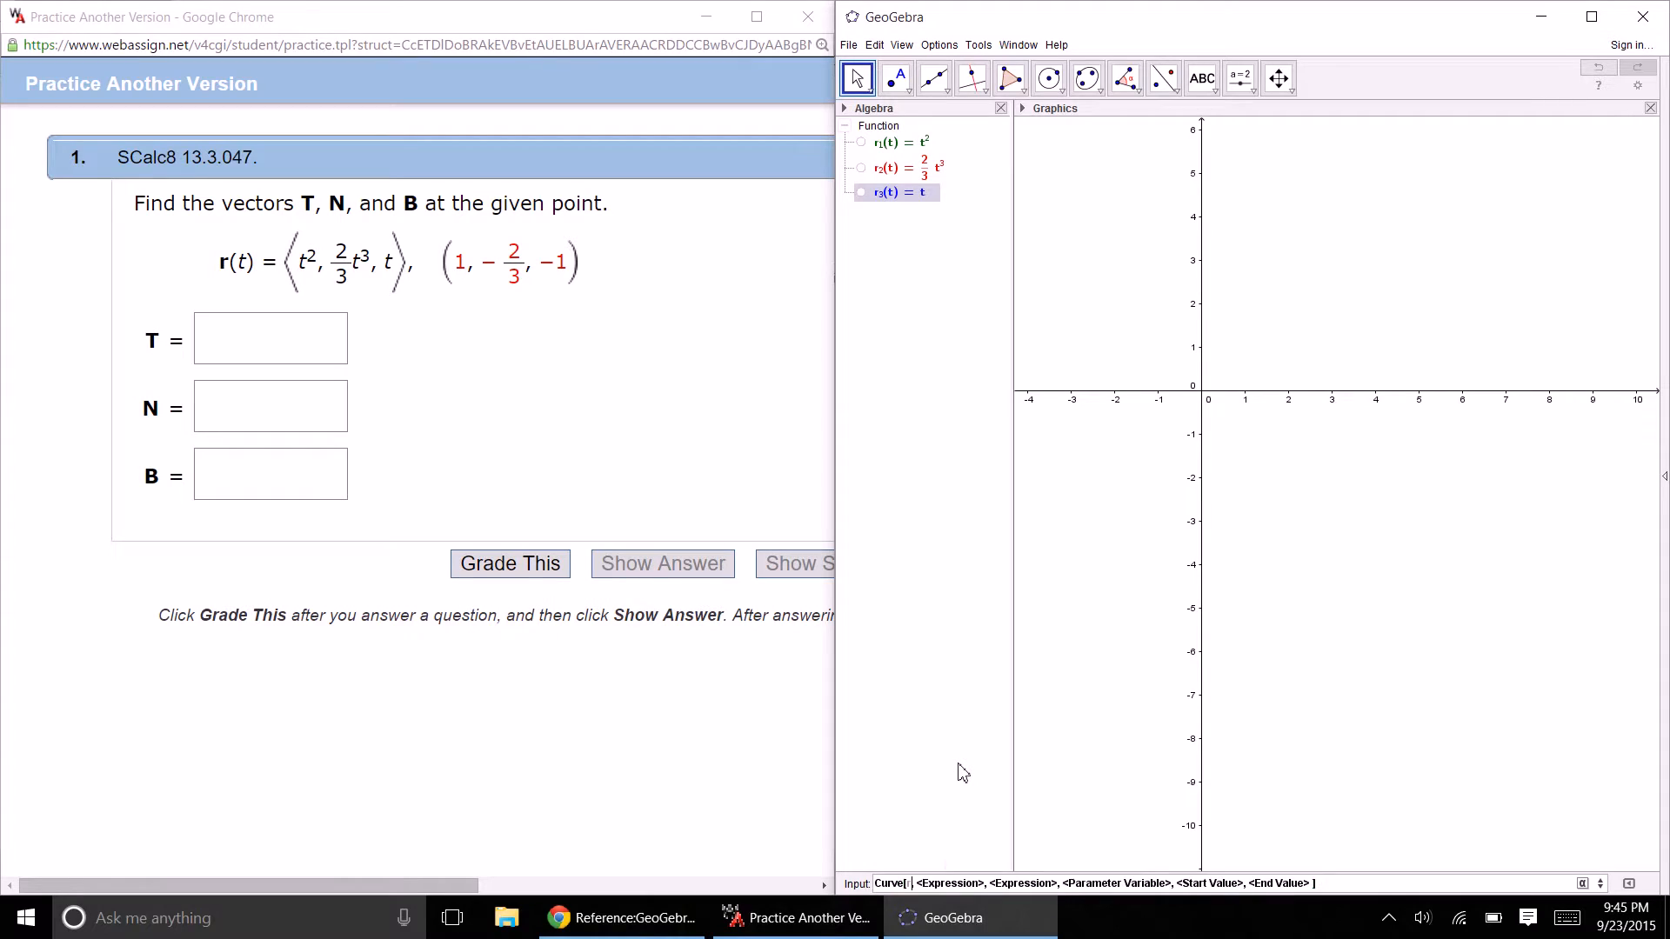
pyautogui.write('(')
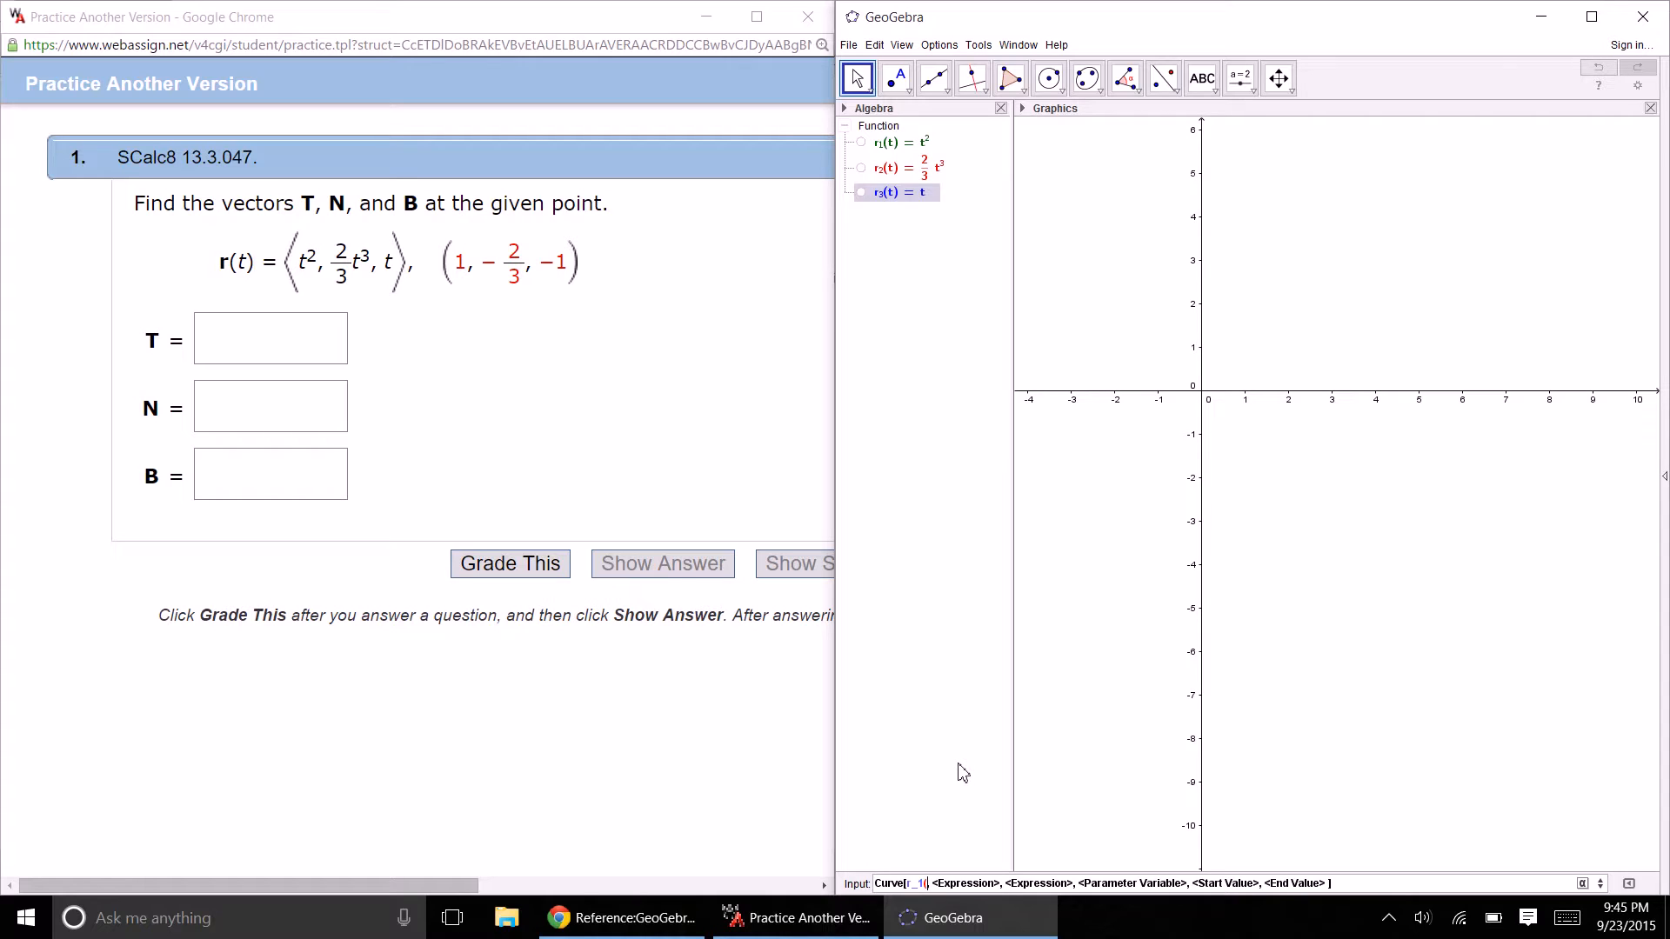
pyautogui.write('t)')
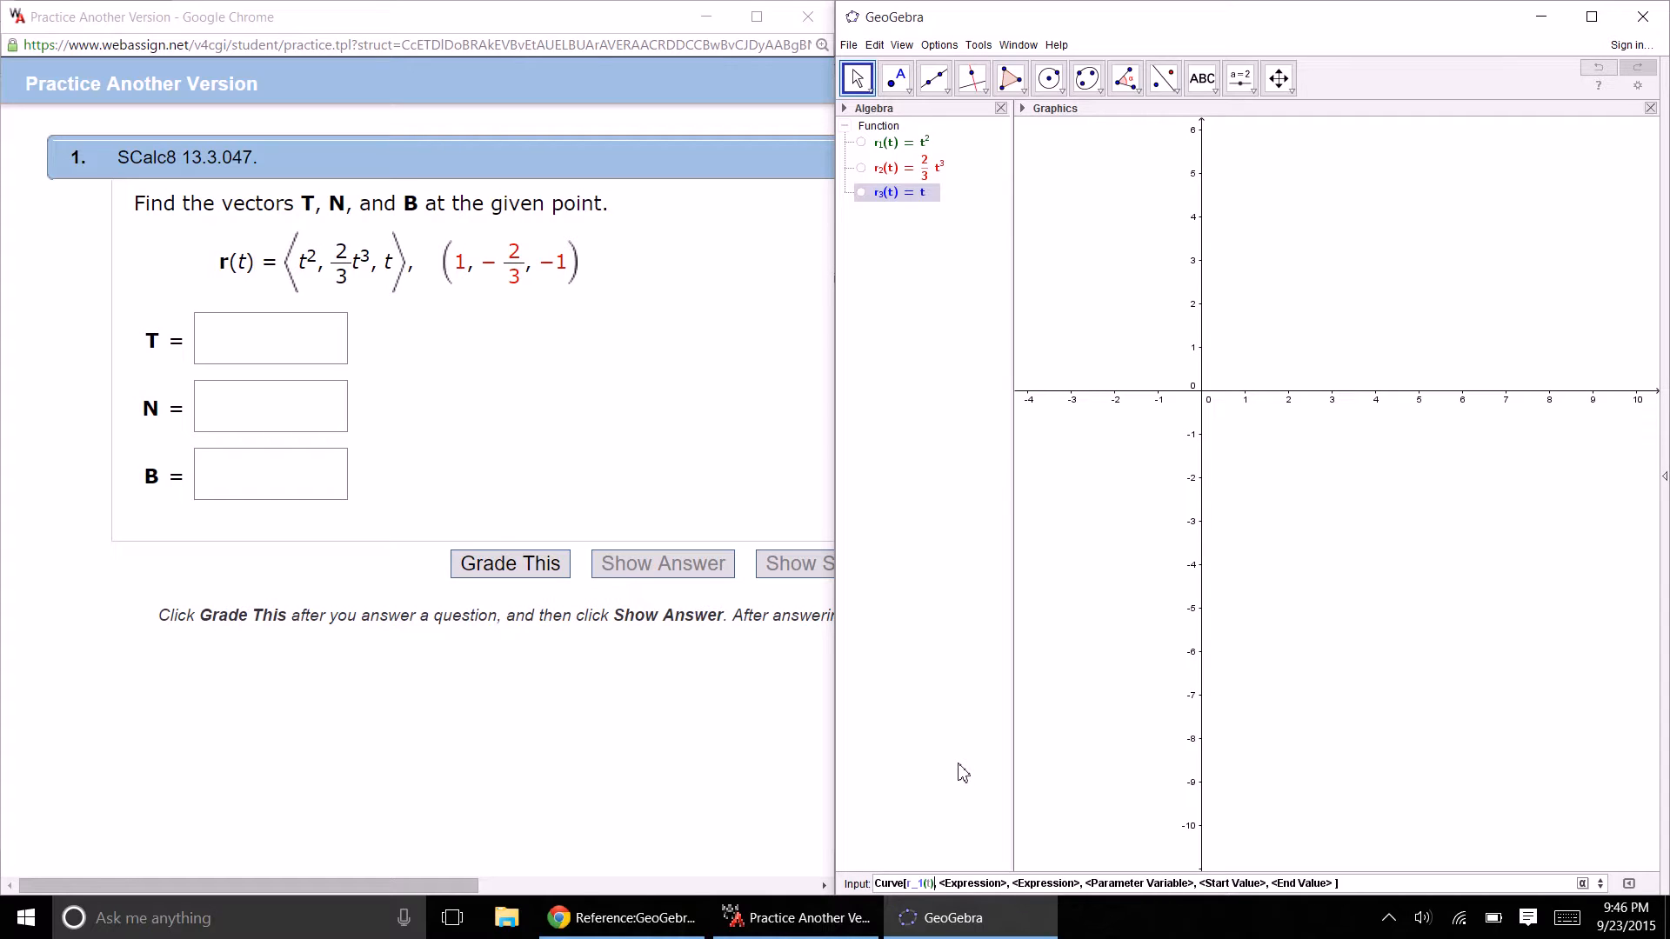
pyautogui.press('Tab')
pyautogui.write('r_2')
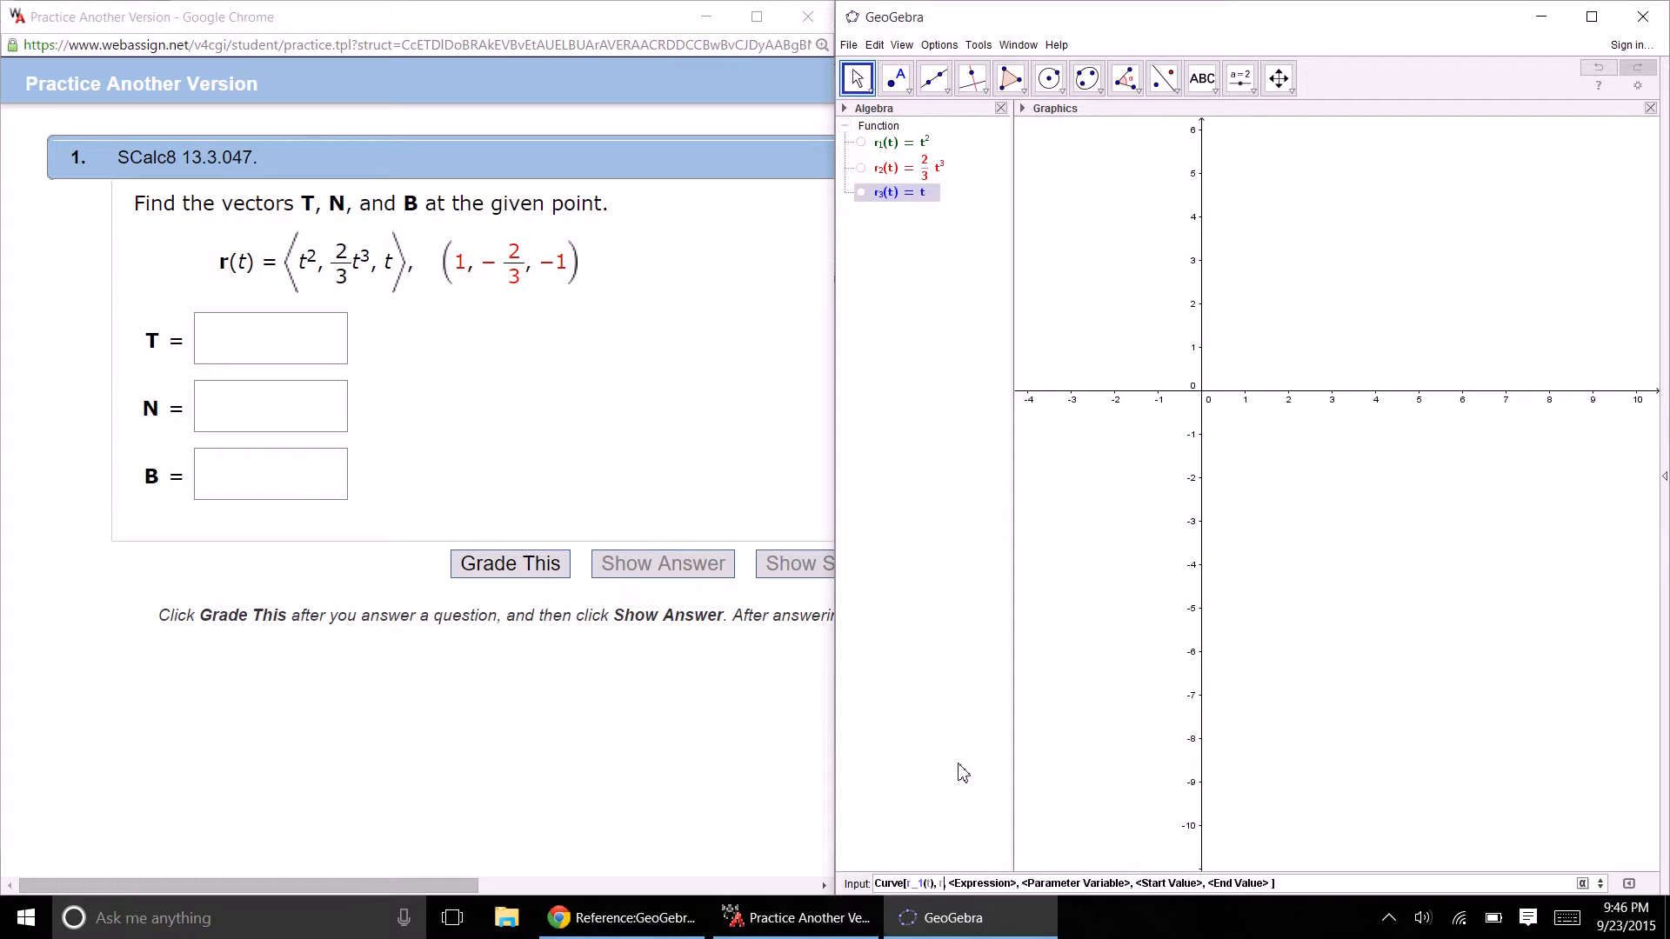
pyautogui.write('(t),')
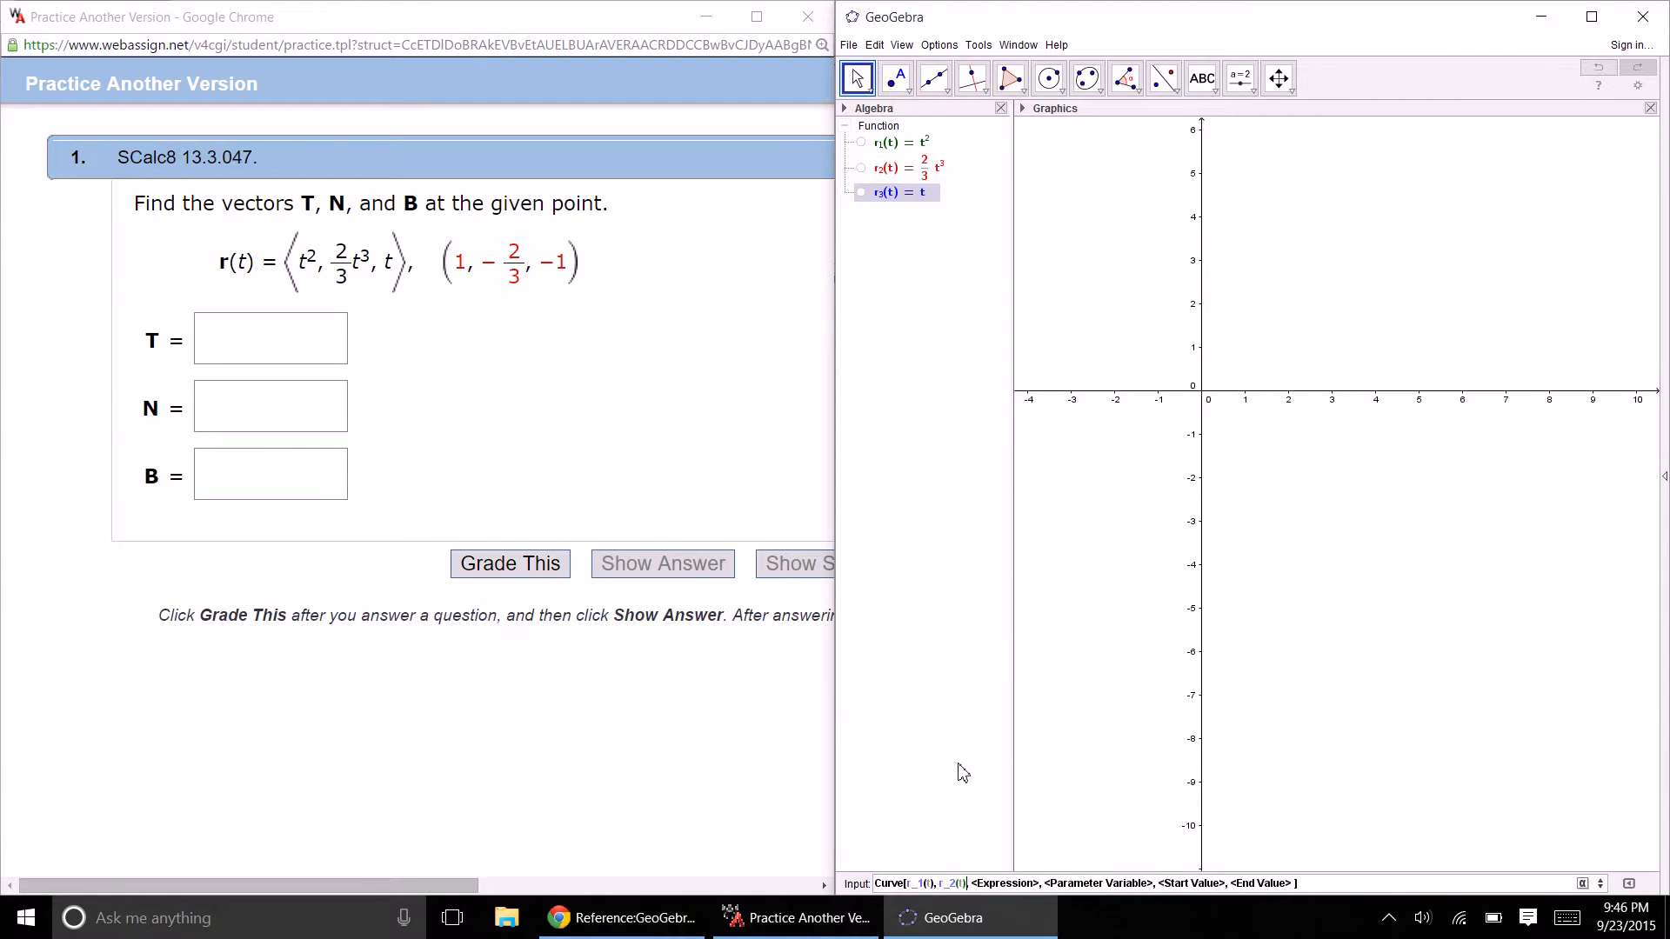
pyautogui.press('Tab')
pyautogui.write('r_3(t)')
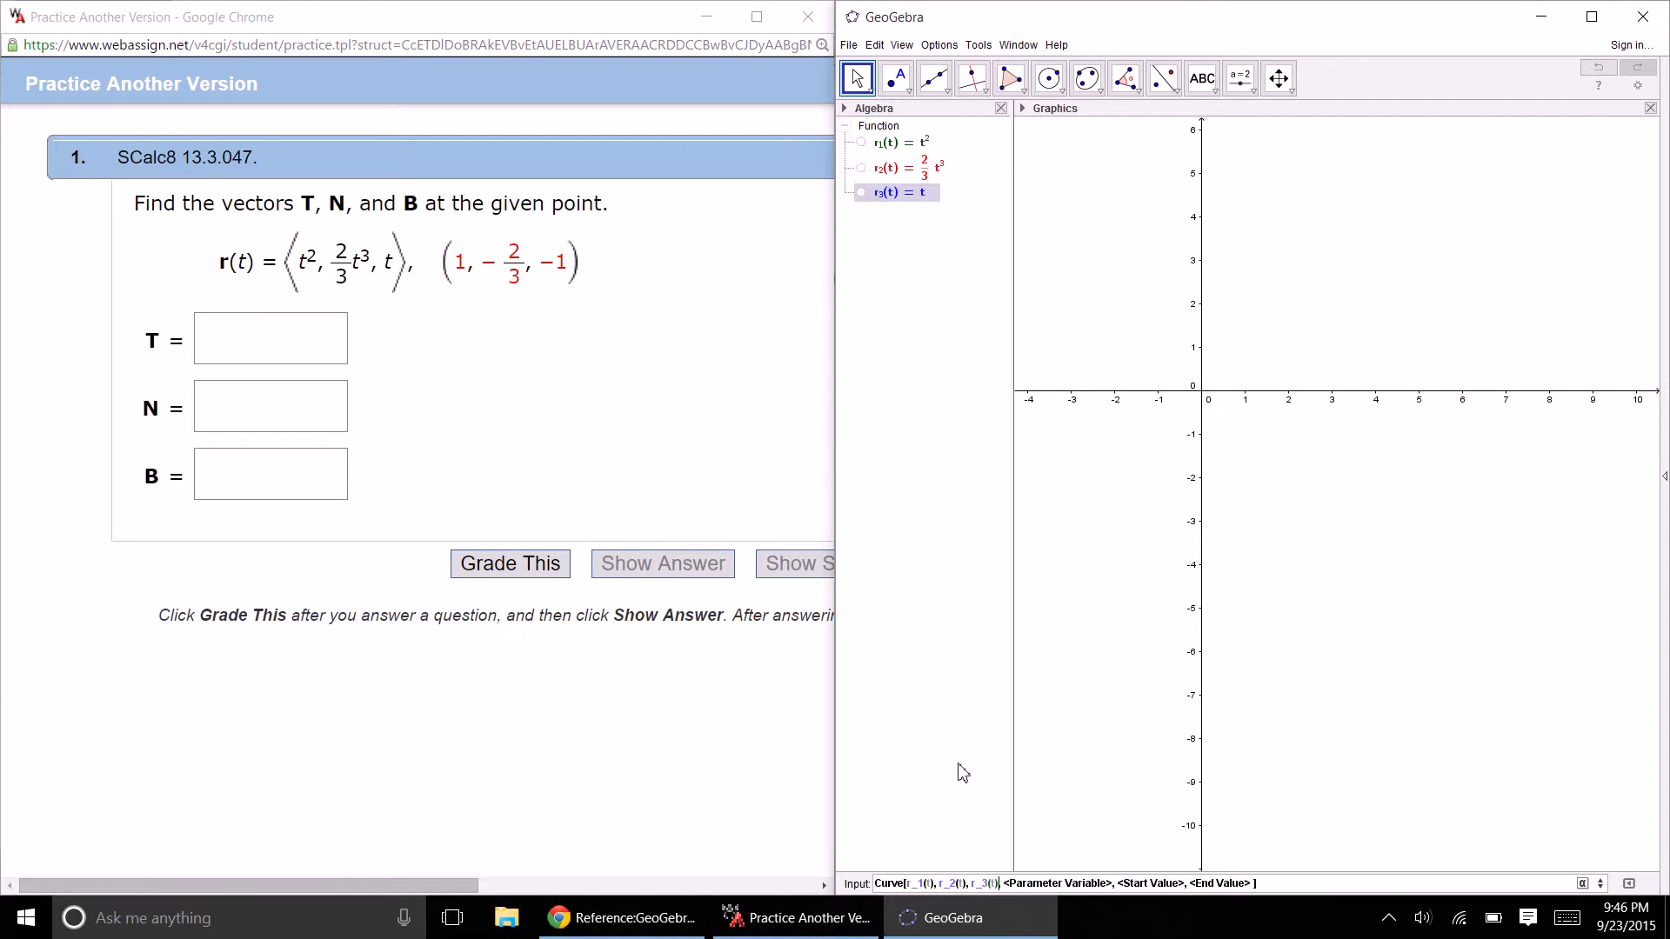
# - Complete the Curve command with parameter variable t, start value -5 and end value 5
pyautogui.press('Tab')
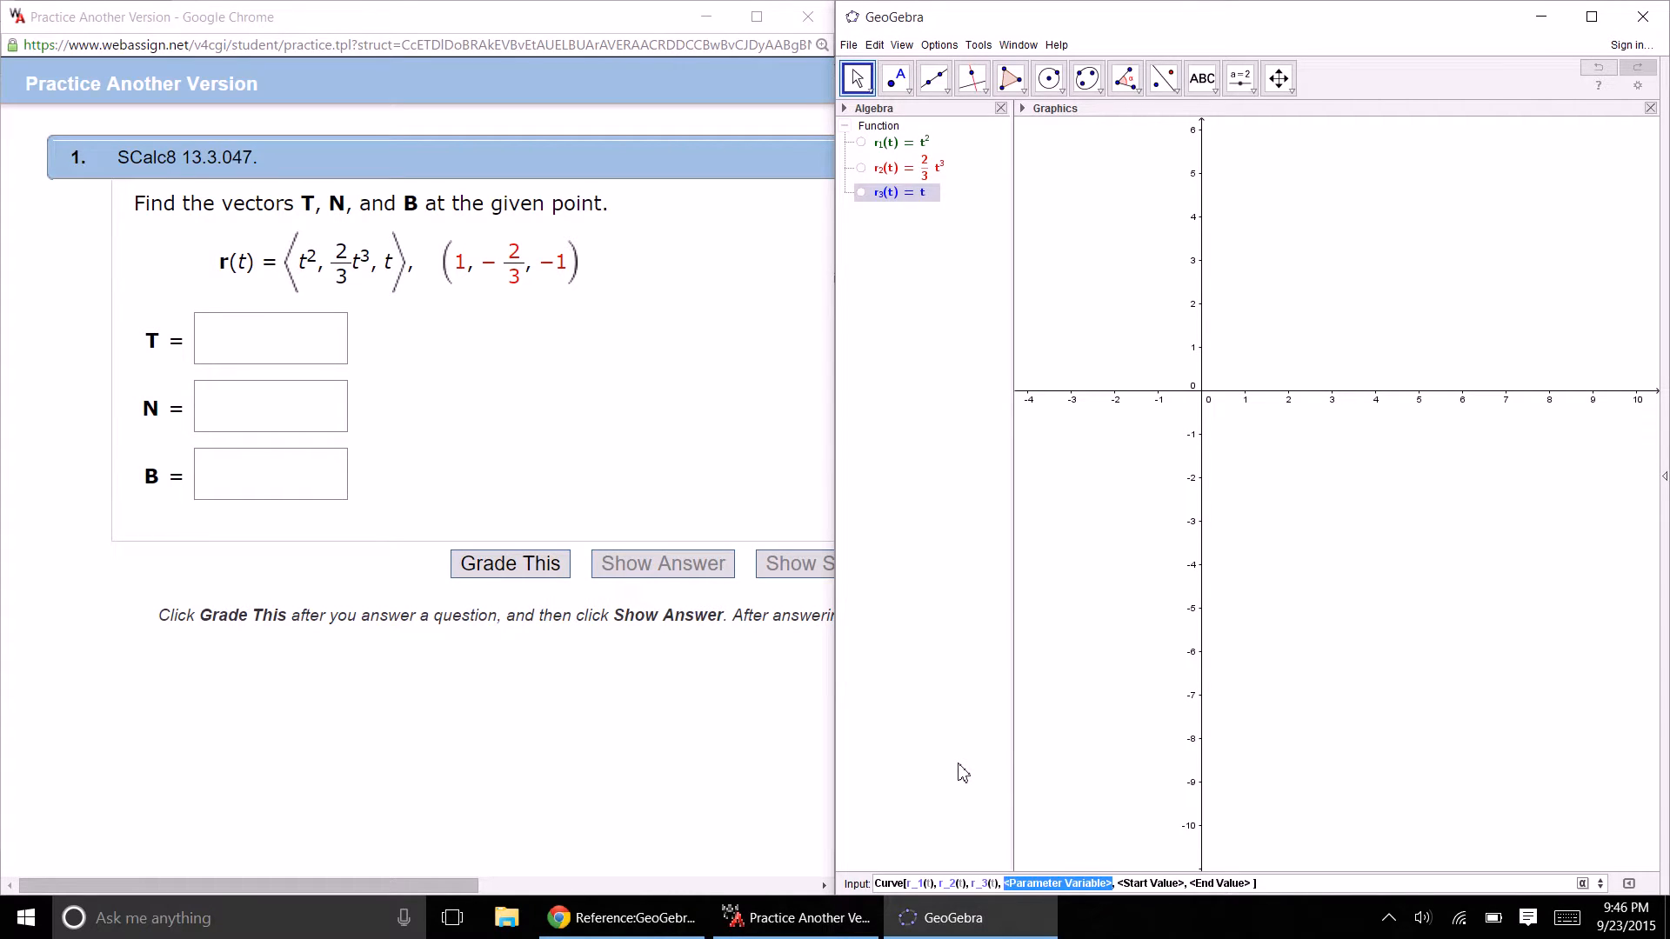
pyautogui.write('t')
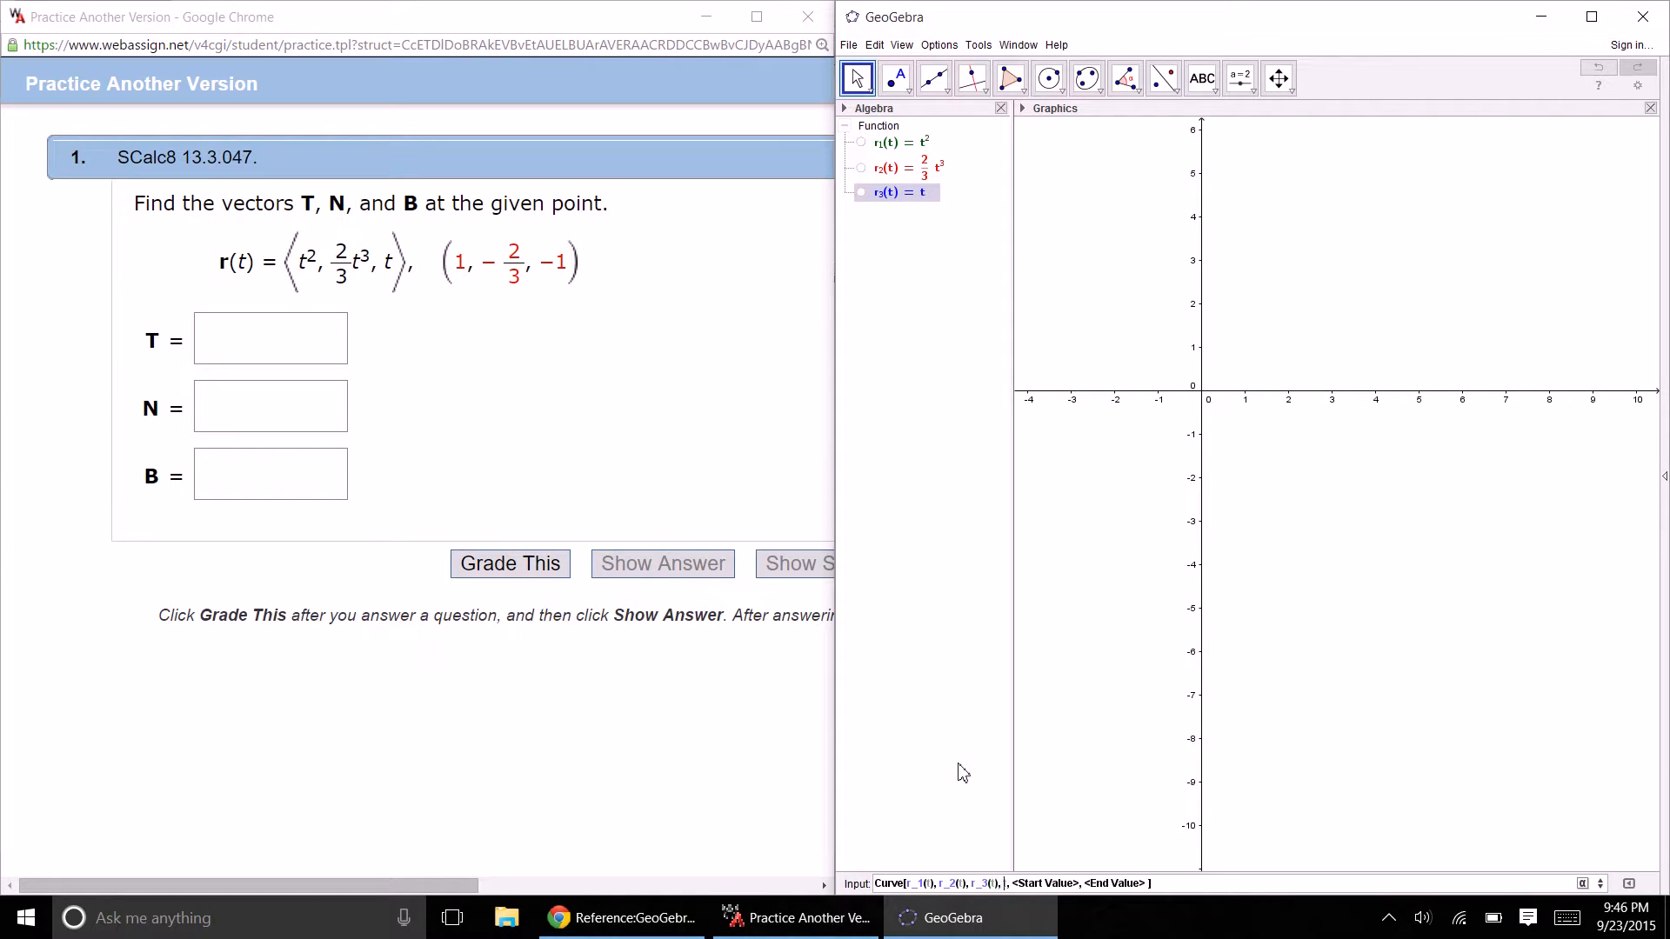
pyautogui.press('Tab')
pyautogui.write('-5')
pyautogui.press('Tab')
pyautogui.write('5')
pyautogui.press('Return')
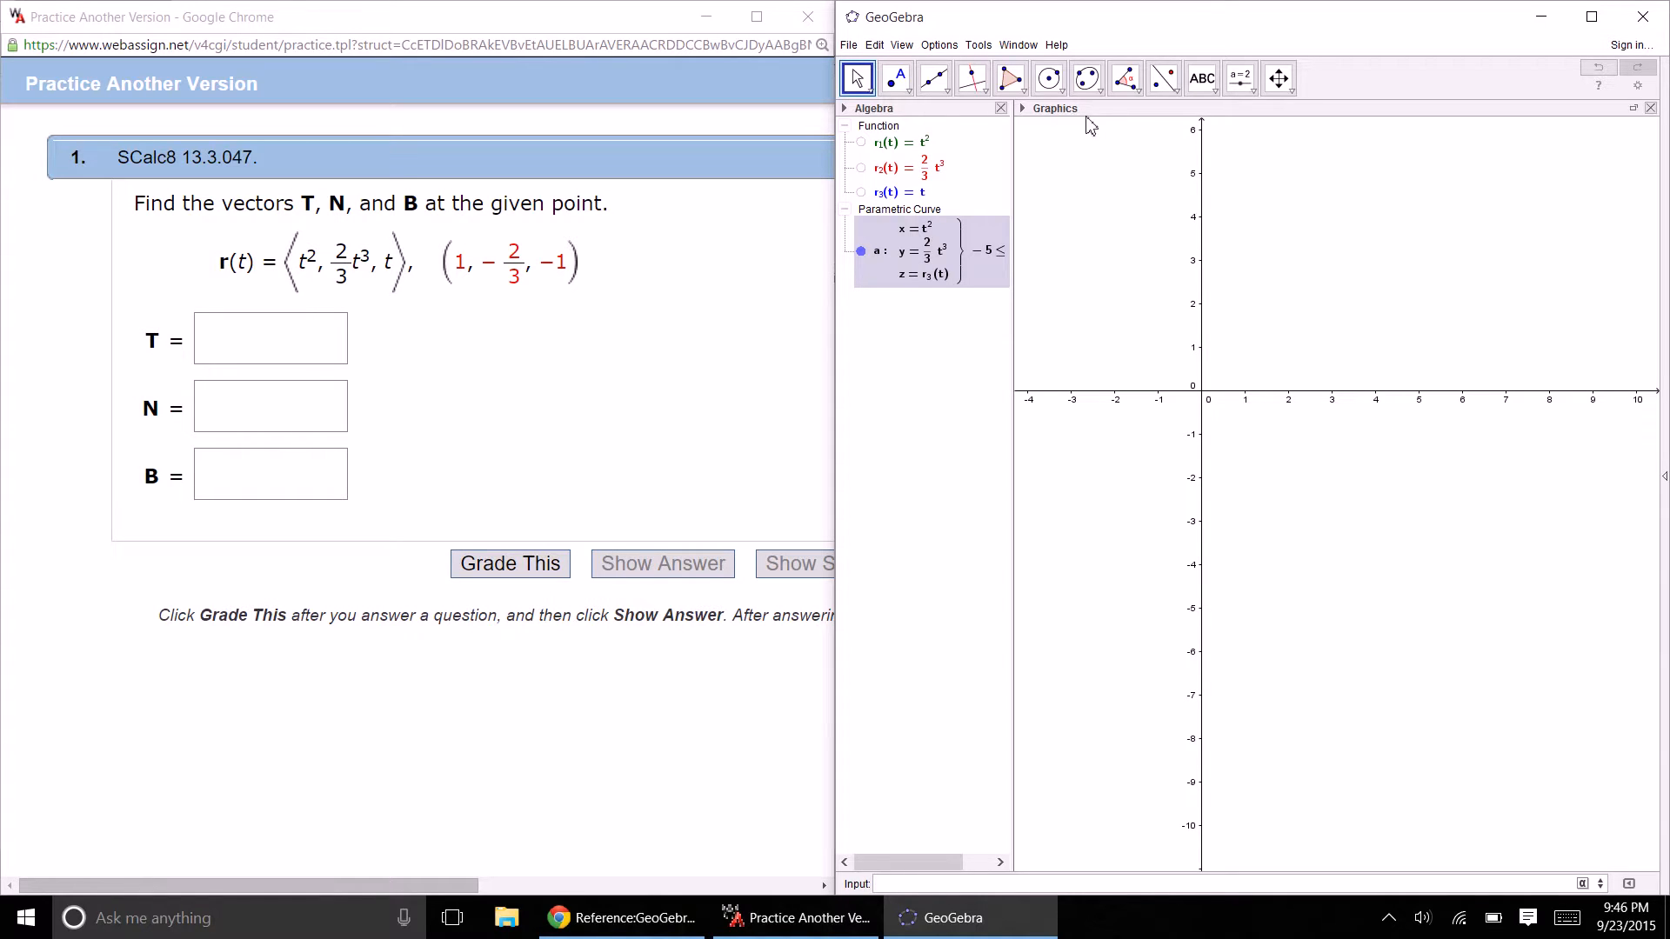
# - Show the 3D Graphics view, maximize the window, and widen the 3D view by narrowing the 2D Graphics view
pyautogui.click(901, 46)
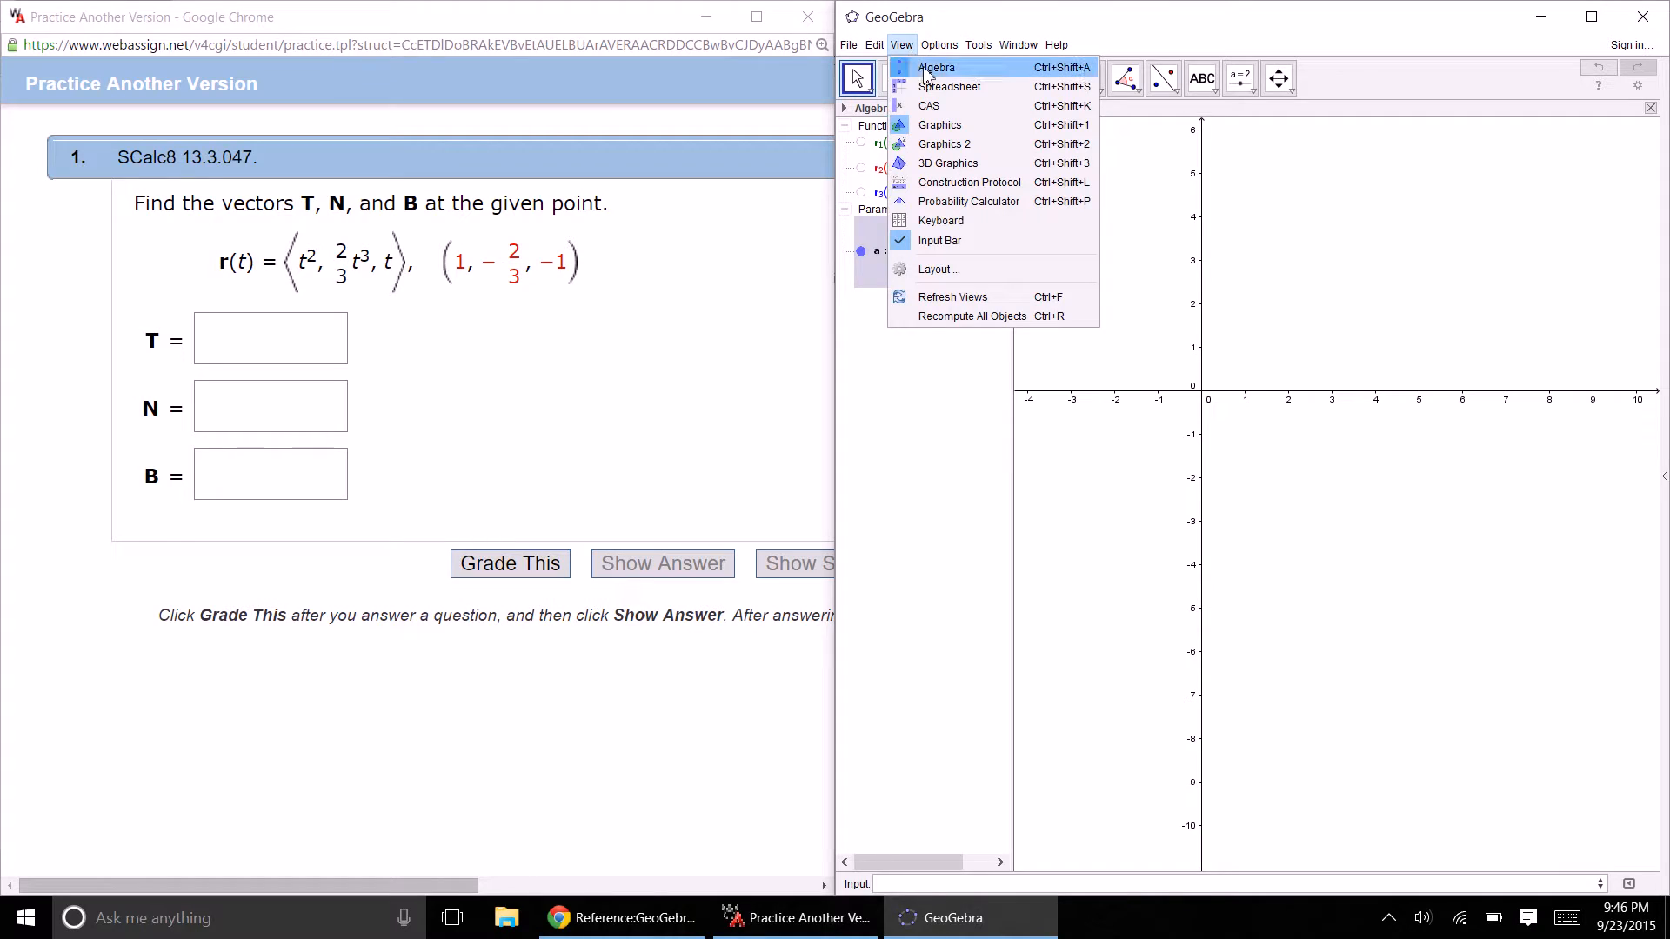
pyautogui.click(979, 164)
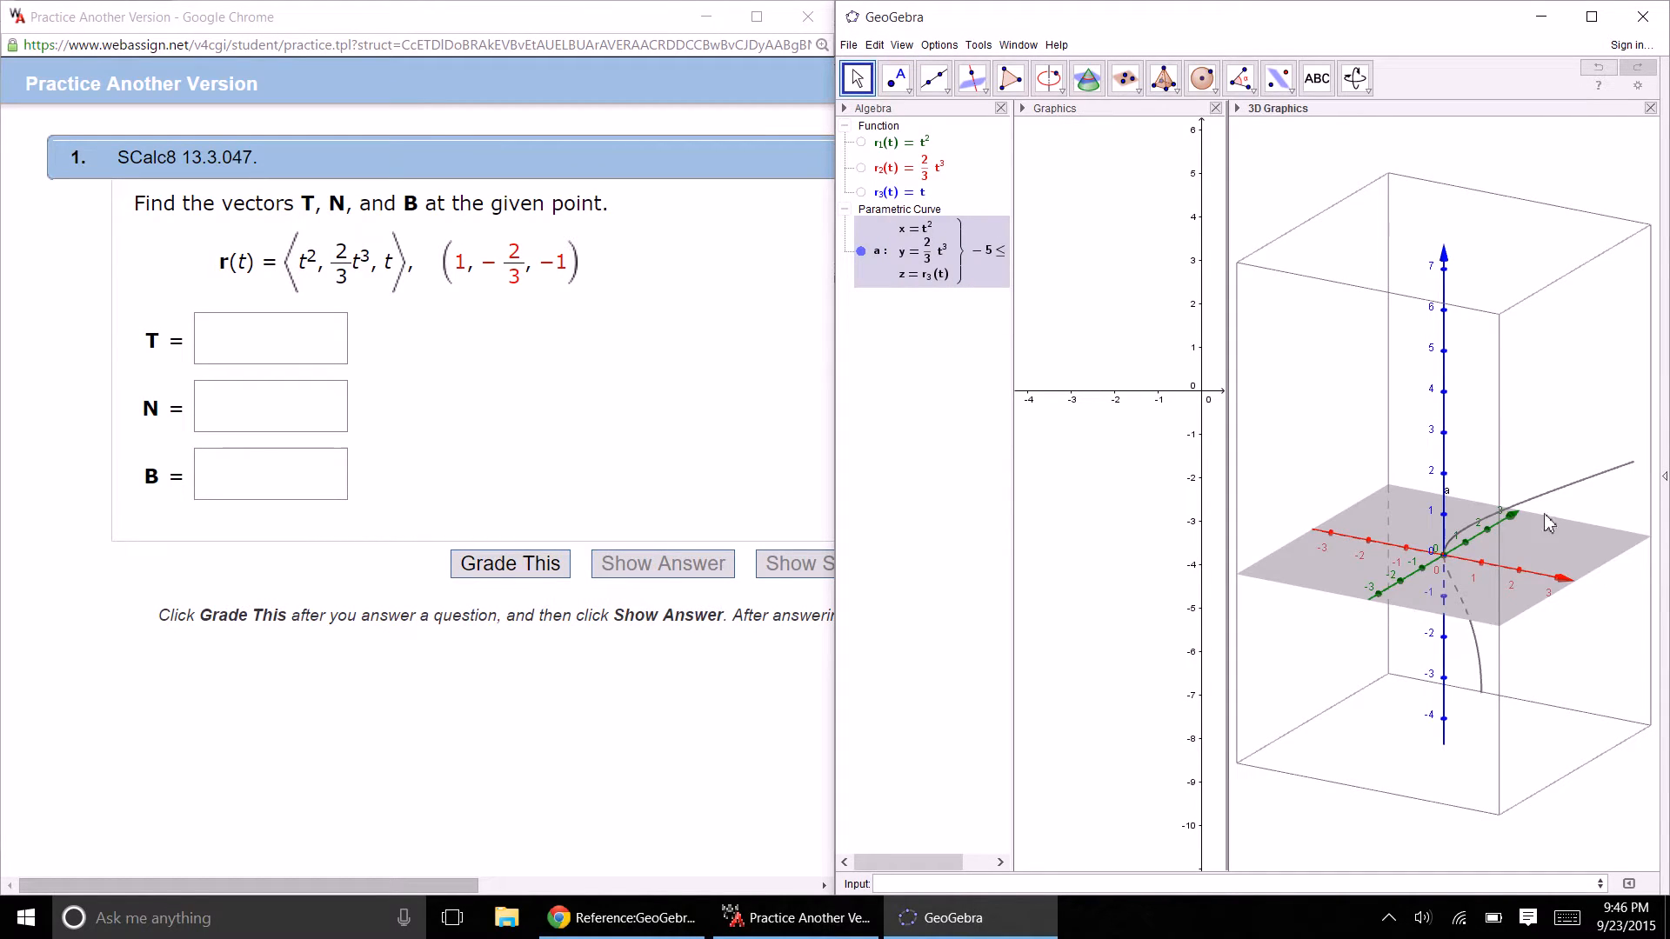
pyautogui.click(861, 252)
pyautogui.click(861, 252)
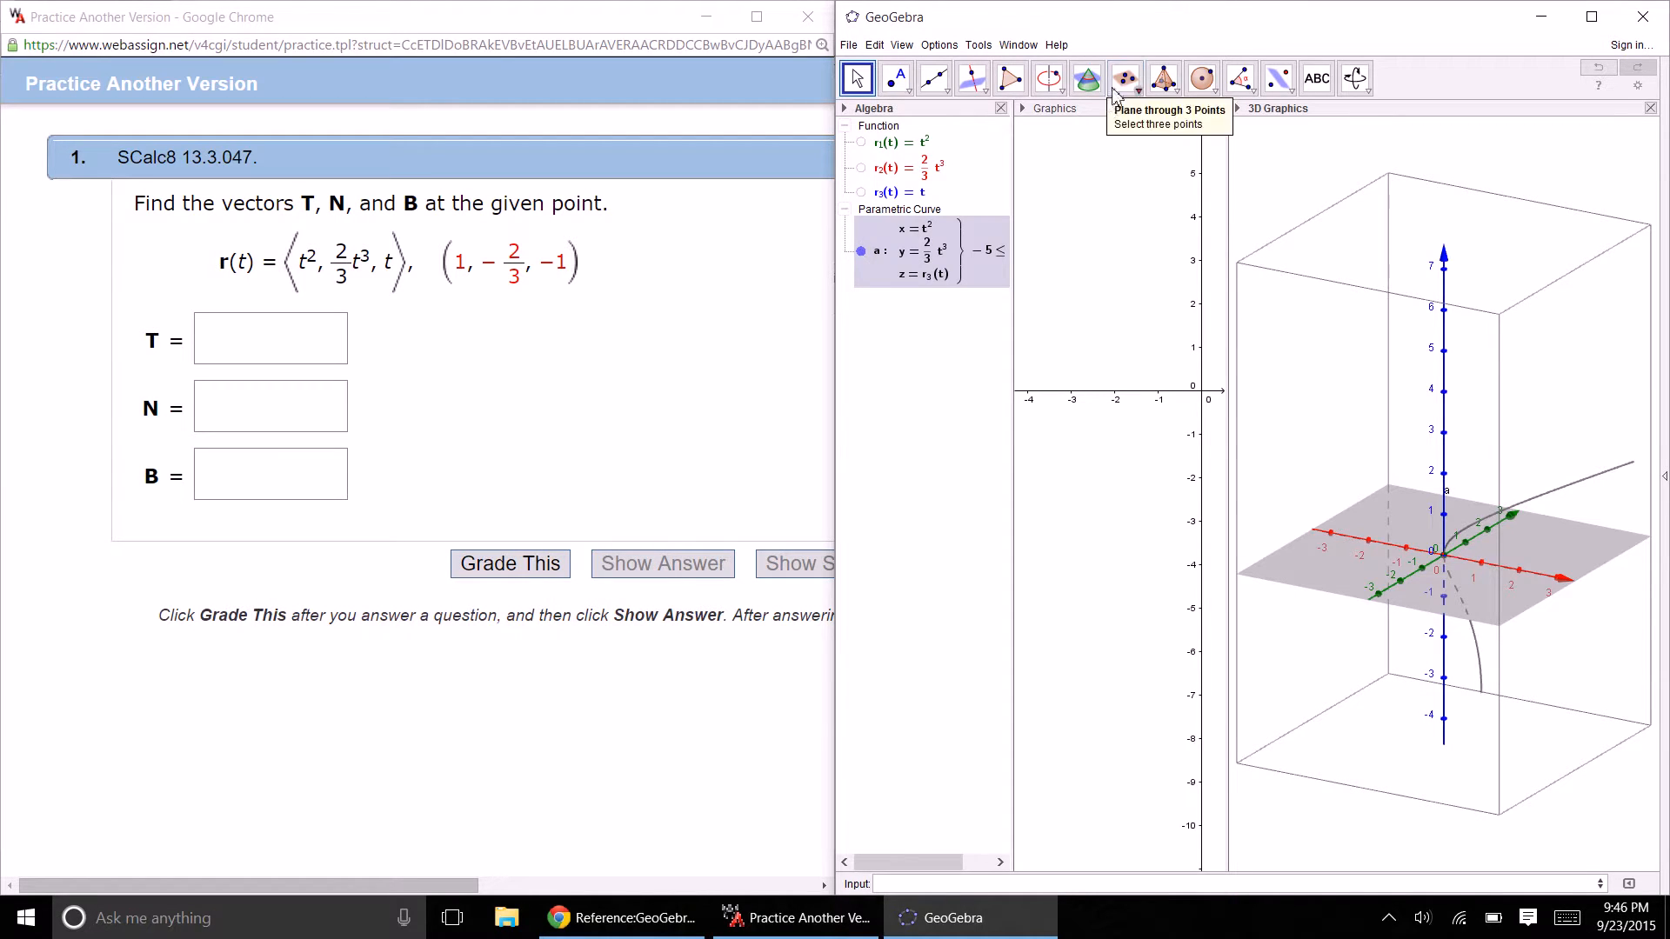
pyautogui.doubleClick(1144, 19)
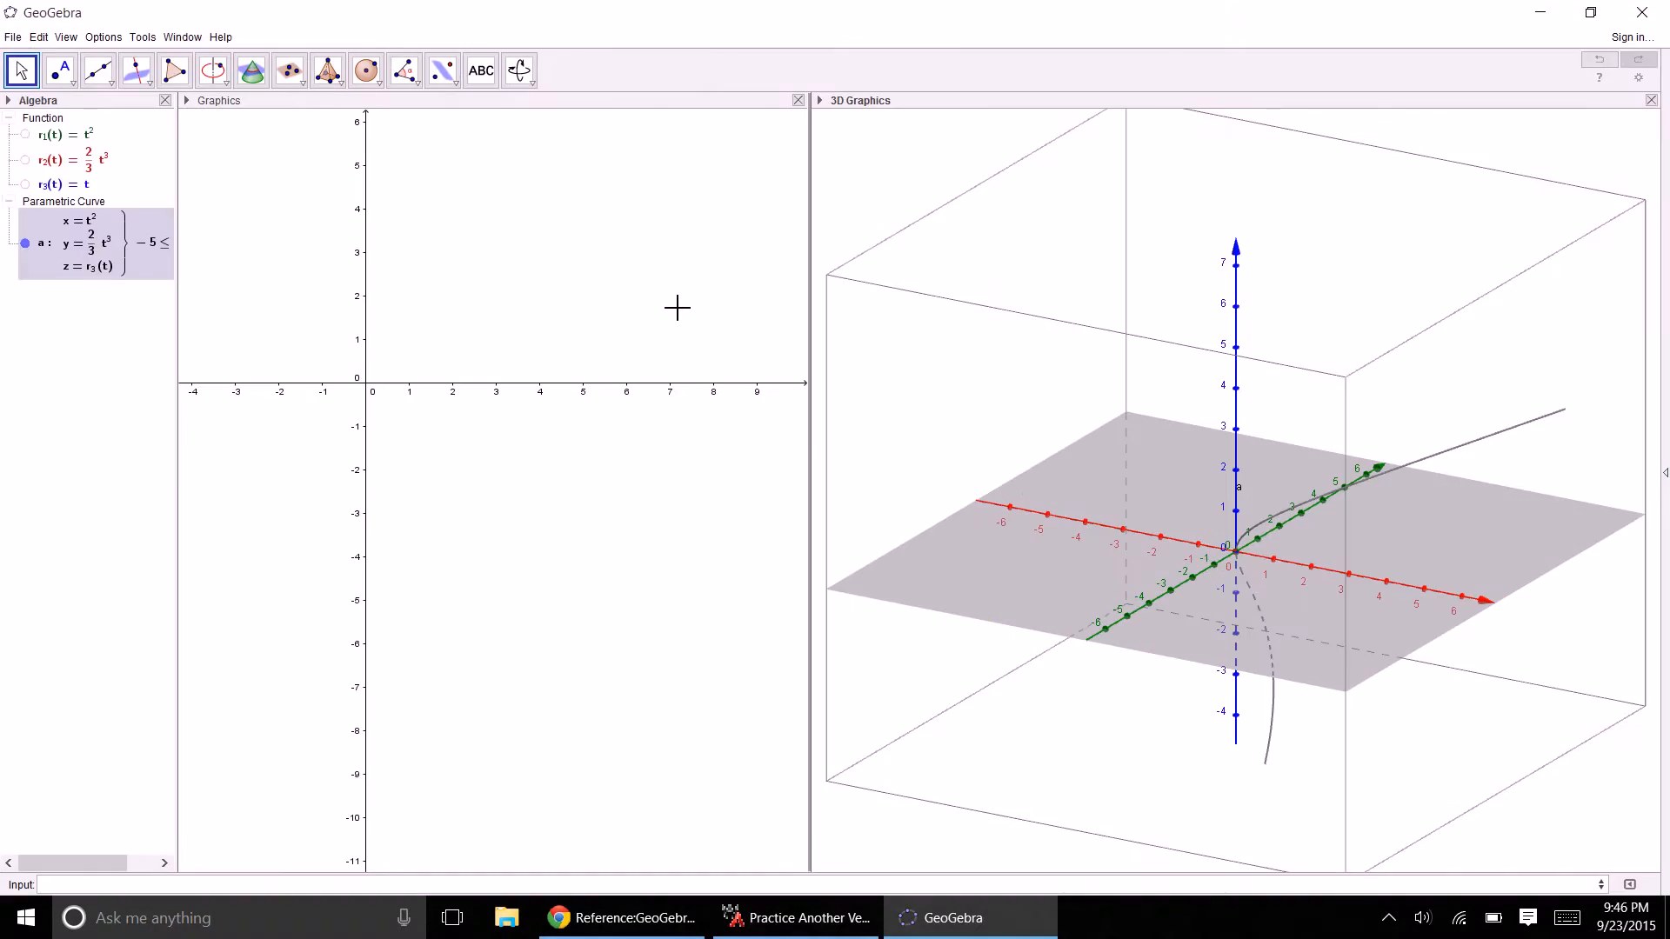
pyautogui.moveTo(813, 154); pyautogui.dragTo(459, 165)
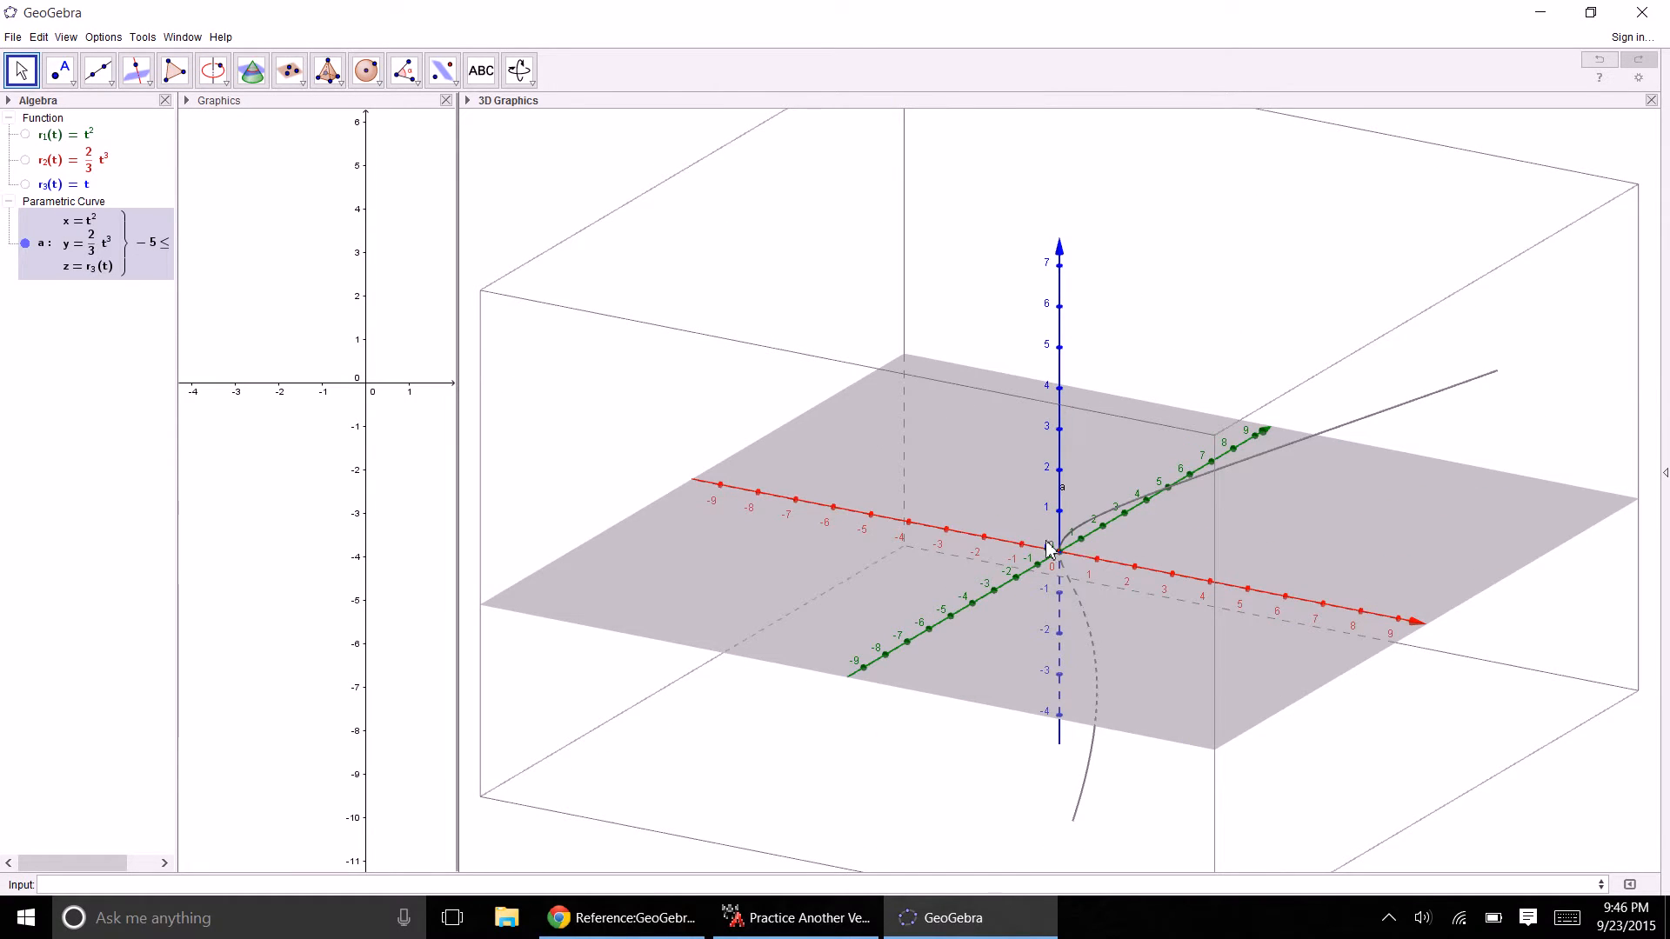
# - Hide the xy-plane and the clipping box in the 3D Graphics view
pyautogui.moveTo(979, 509)
pyautogui.mouseDown()
pyautogui.moveTo(983, 523)
pyautogui.moveTo(997, 496)
pyautogui.moveTo(973, 472)
pyautogui.moveTo(982, 505)
pyautogui.mouseUp()
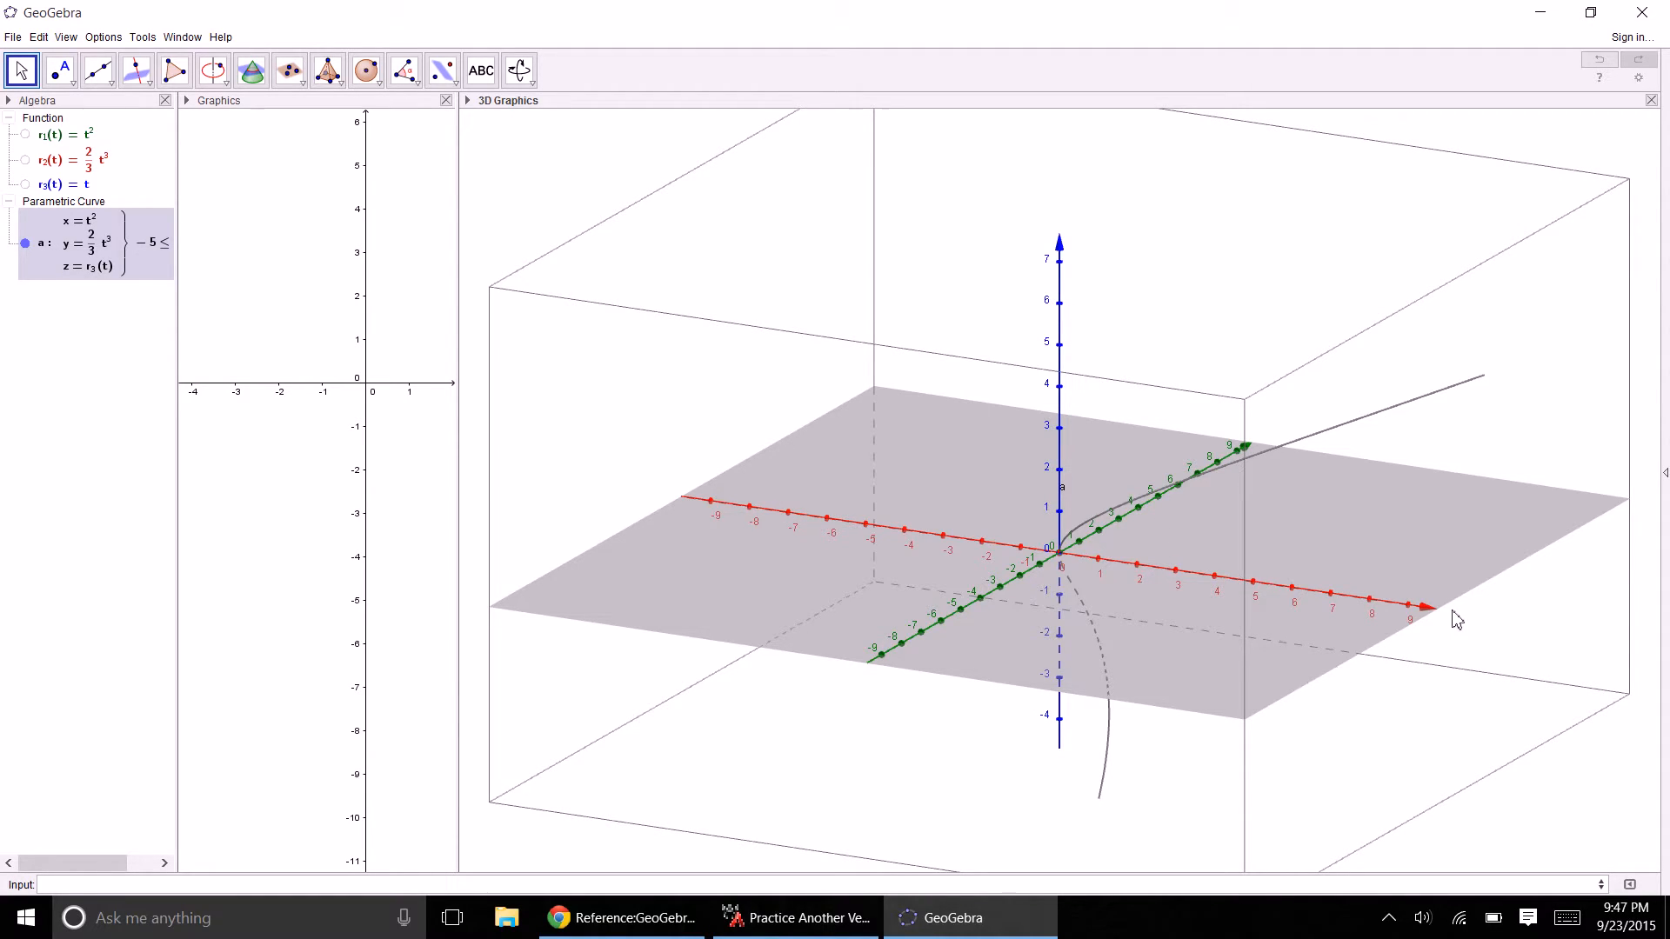
pyautogui.moveTo(1324, 565); pyautogui.dragTo(1231, 578)
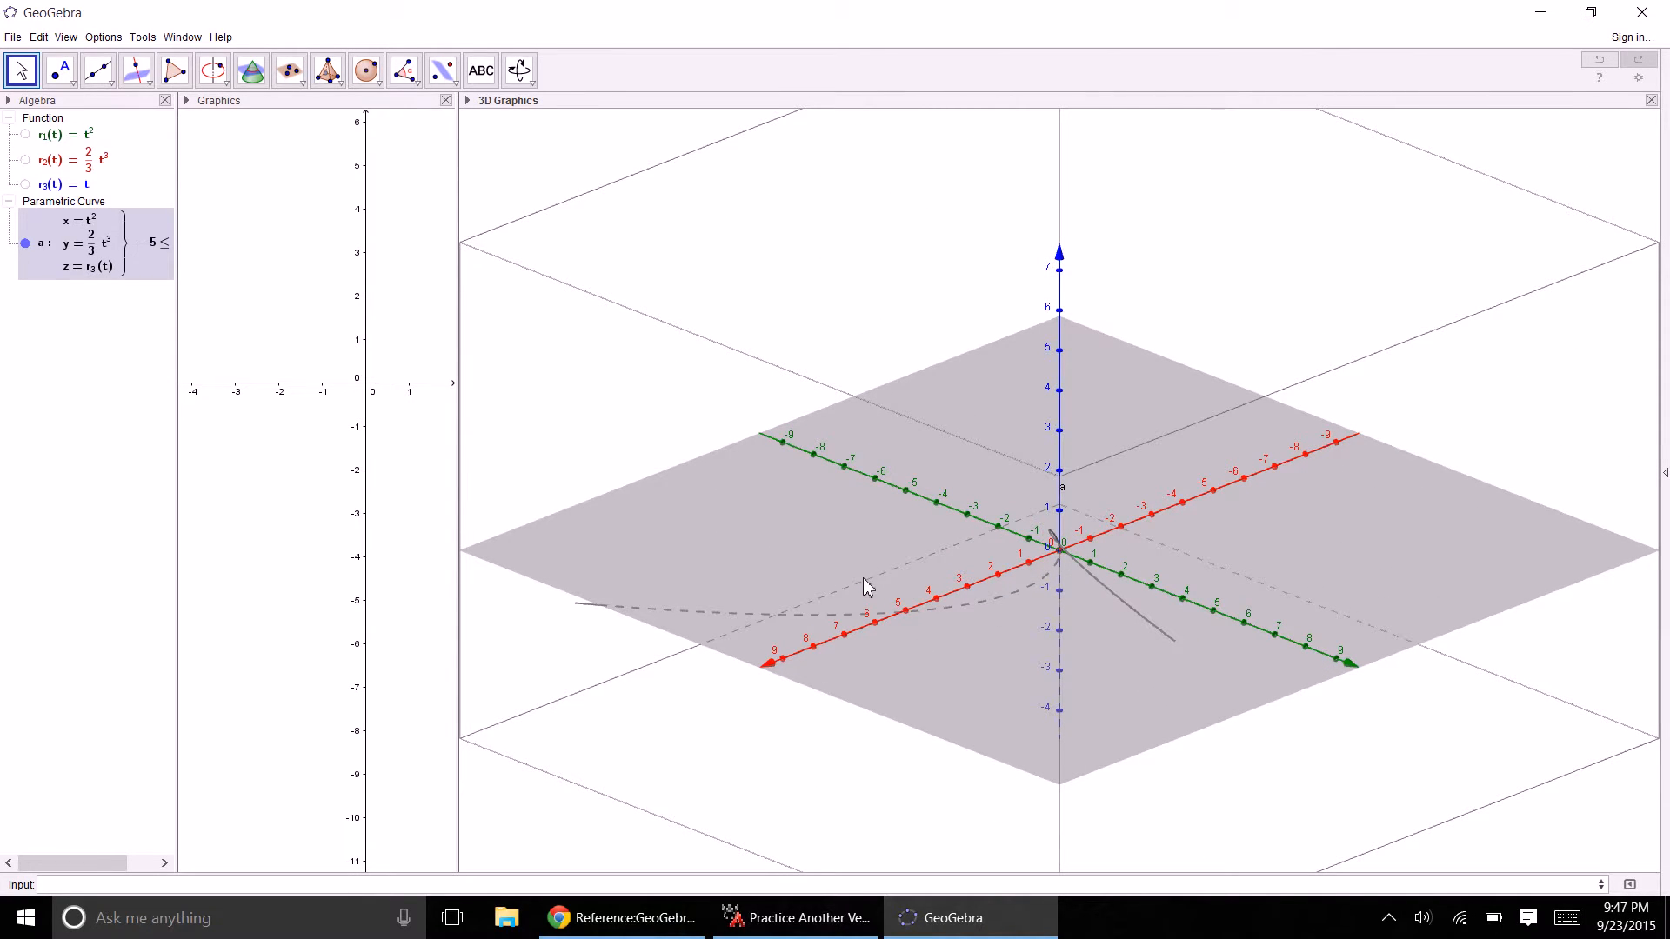
pyautogui.moveTo(864, 579); pyautogui.dragTo(868, 567)
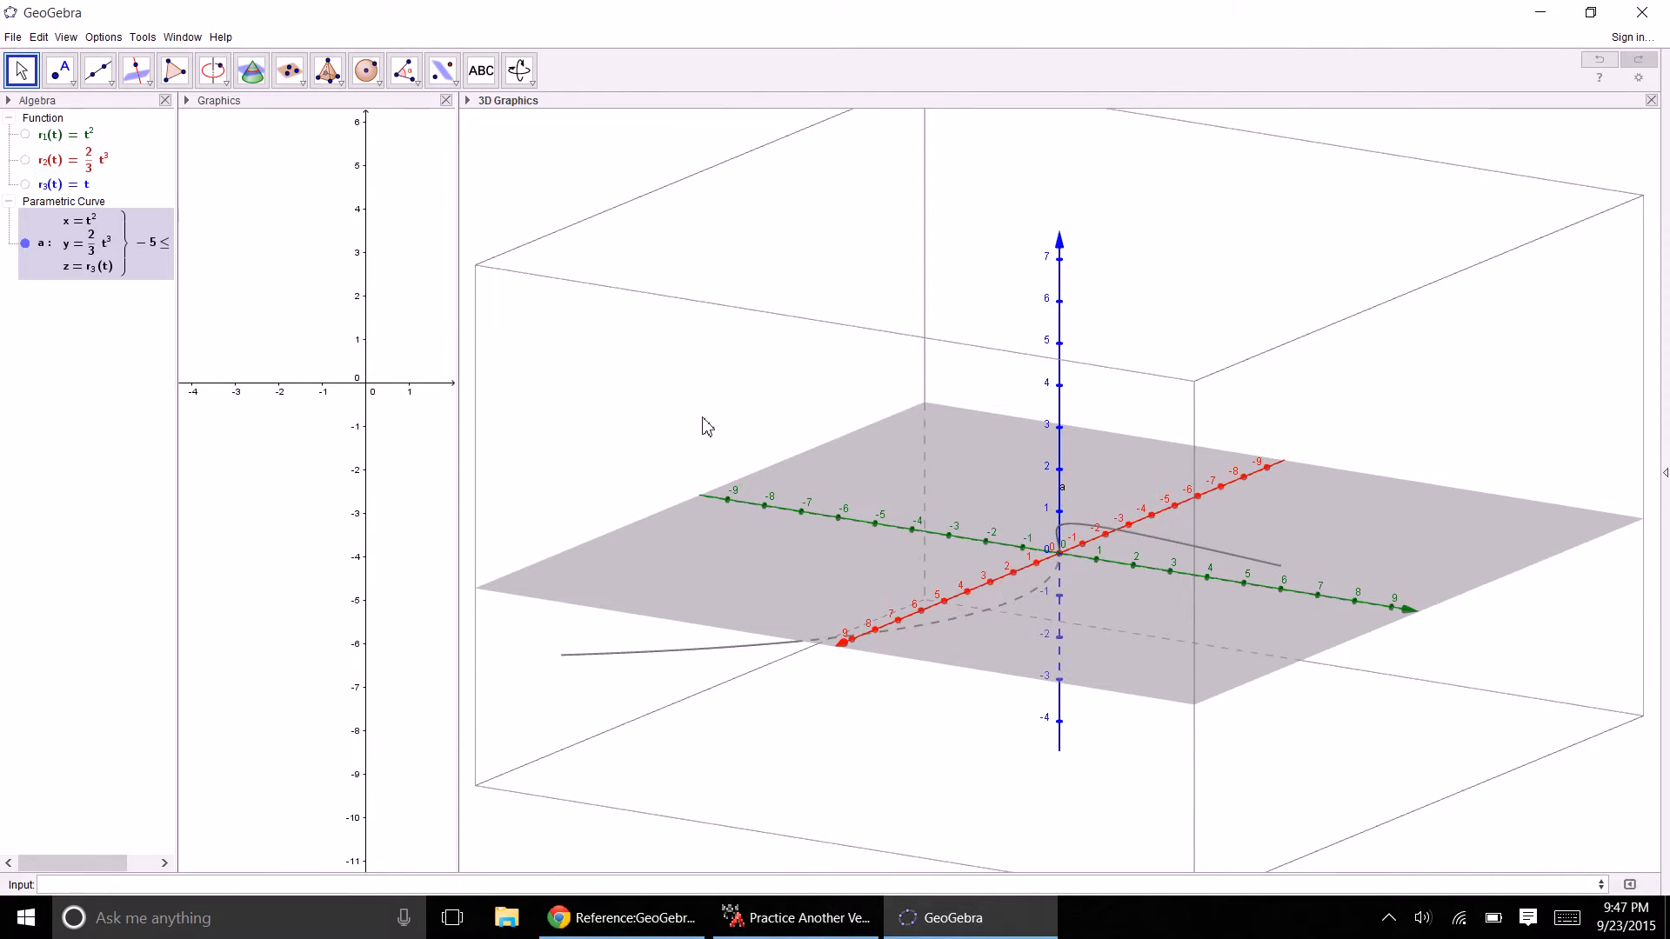
pyautogui.rightClick(626, 388)
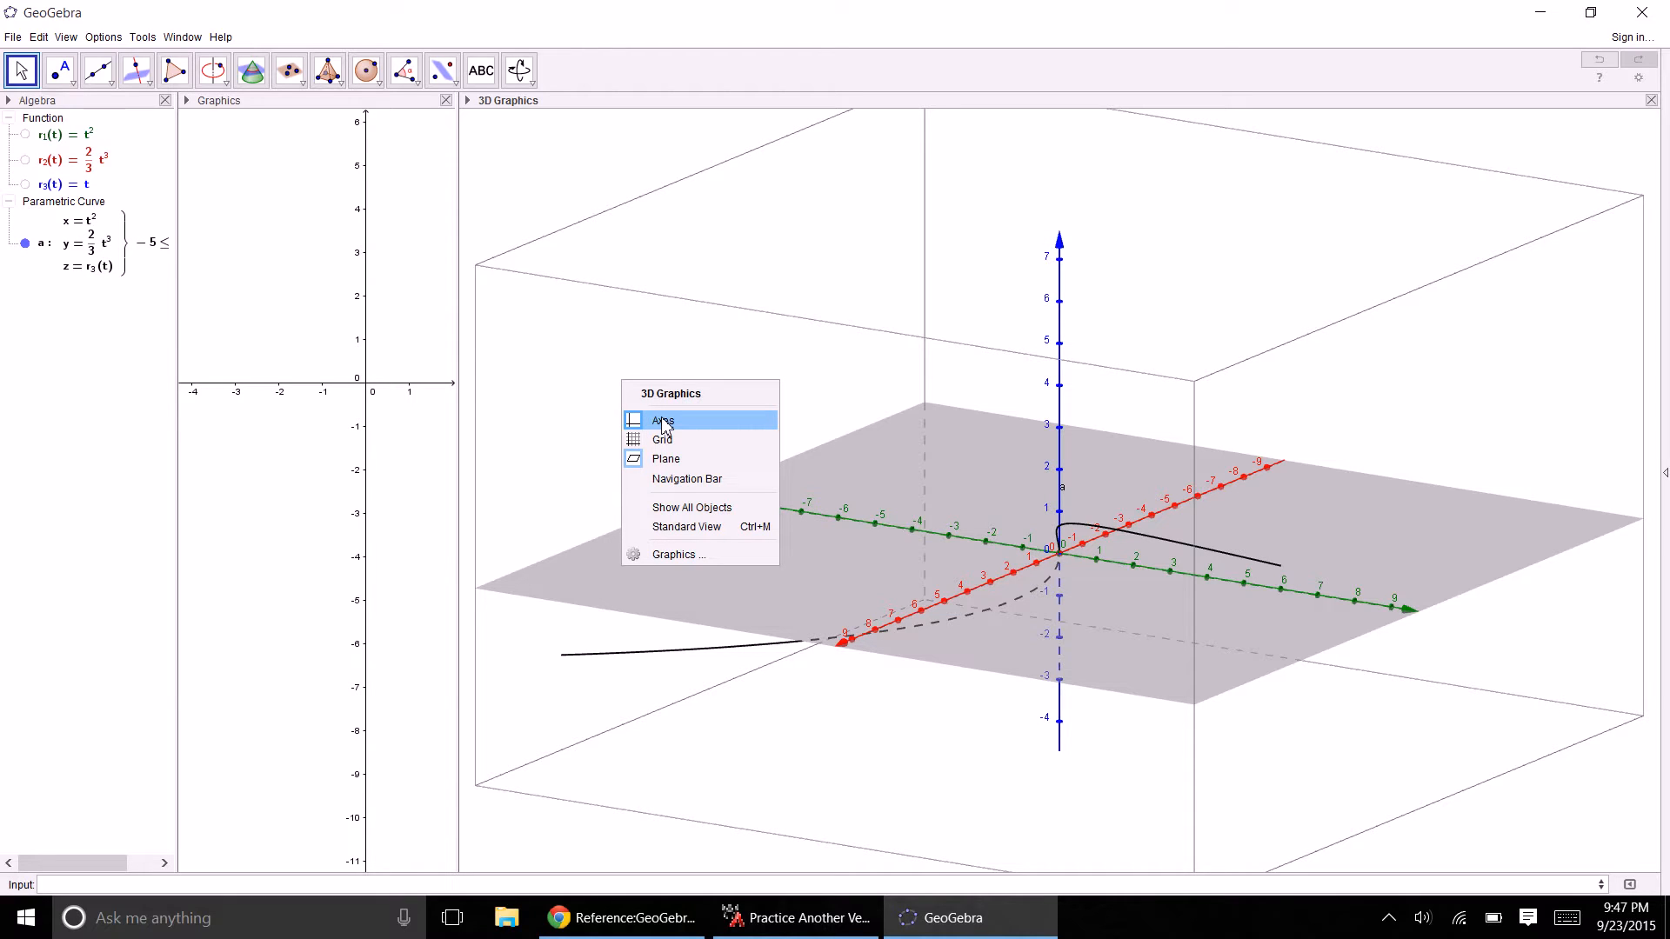
pyautogui.click(666, 460)
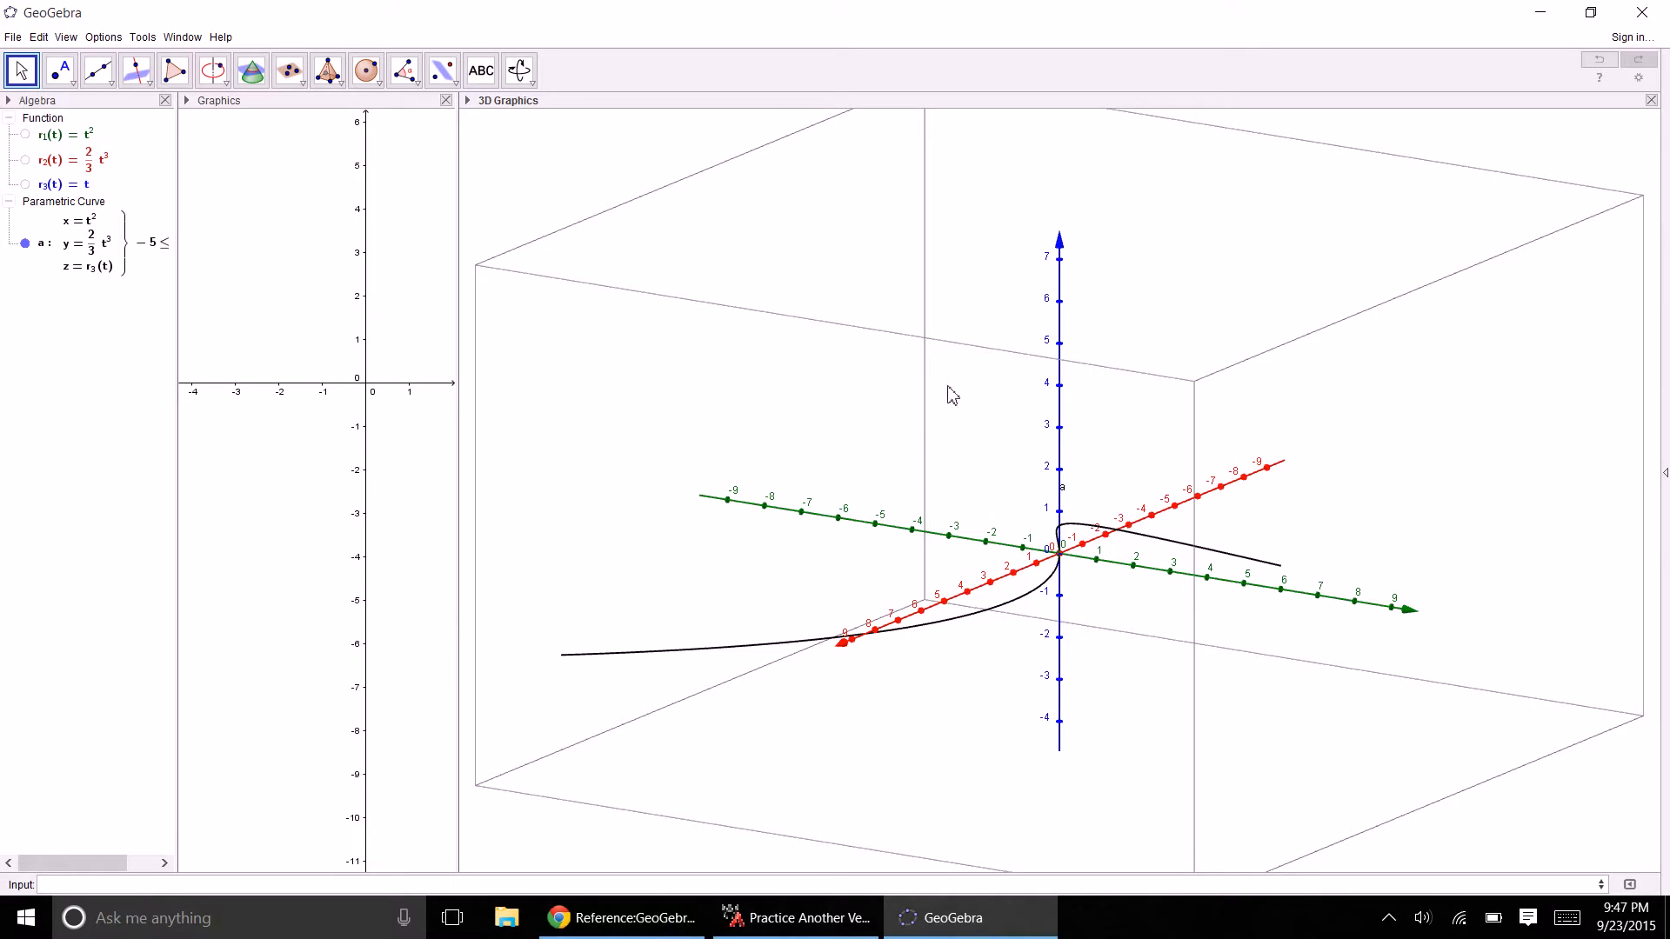
pyautogui.rightClick(606, 383)
pyautogui.click(657, 559)
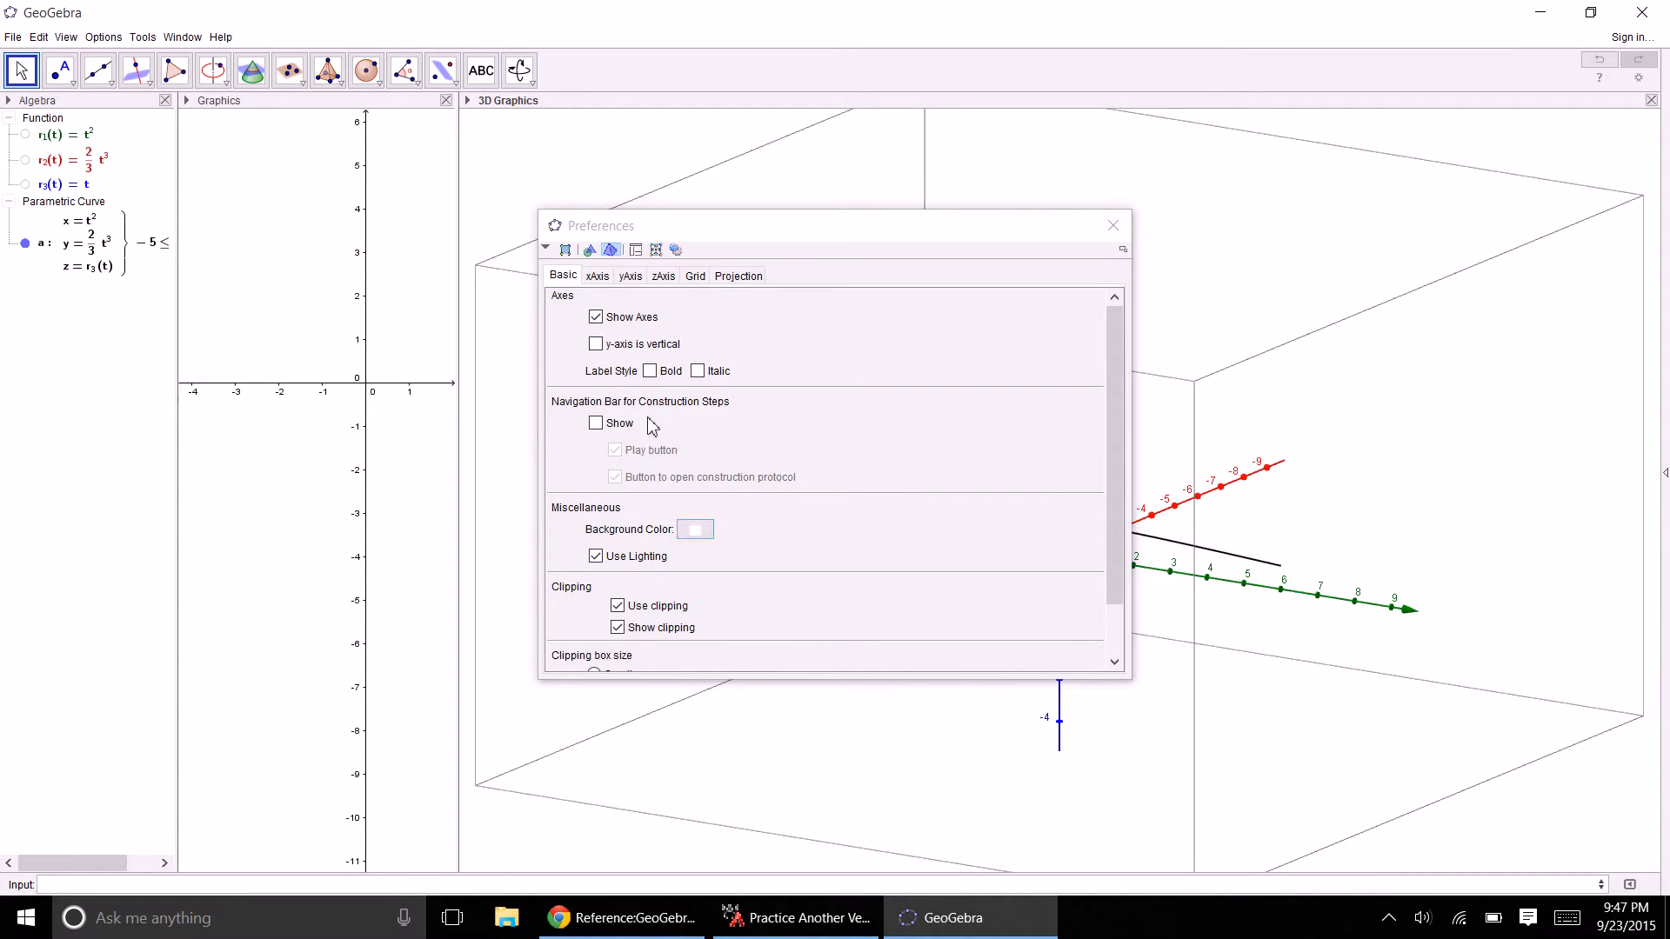
pyautogui.click(624, 628)
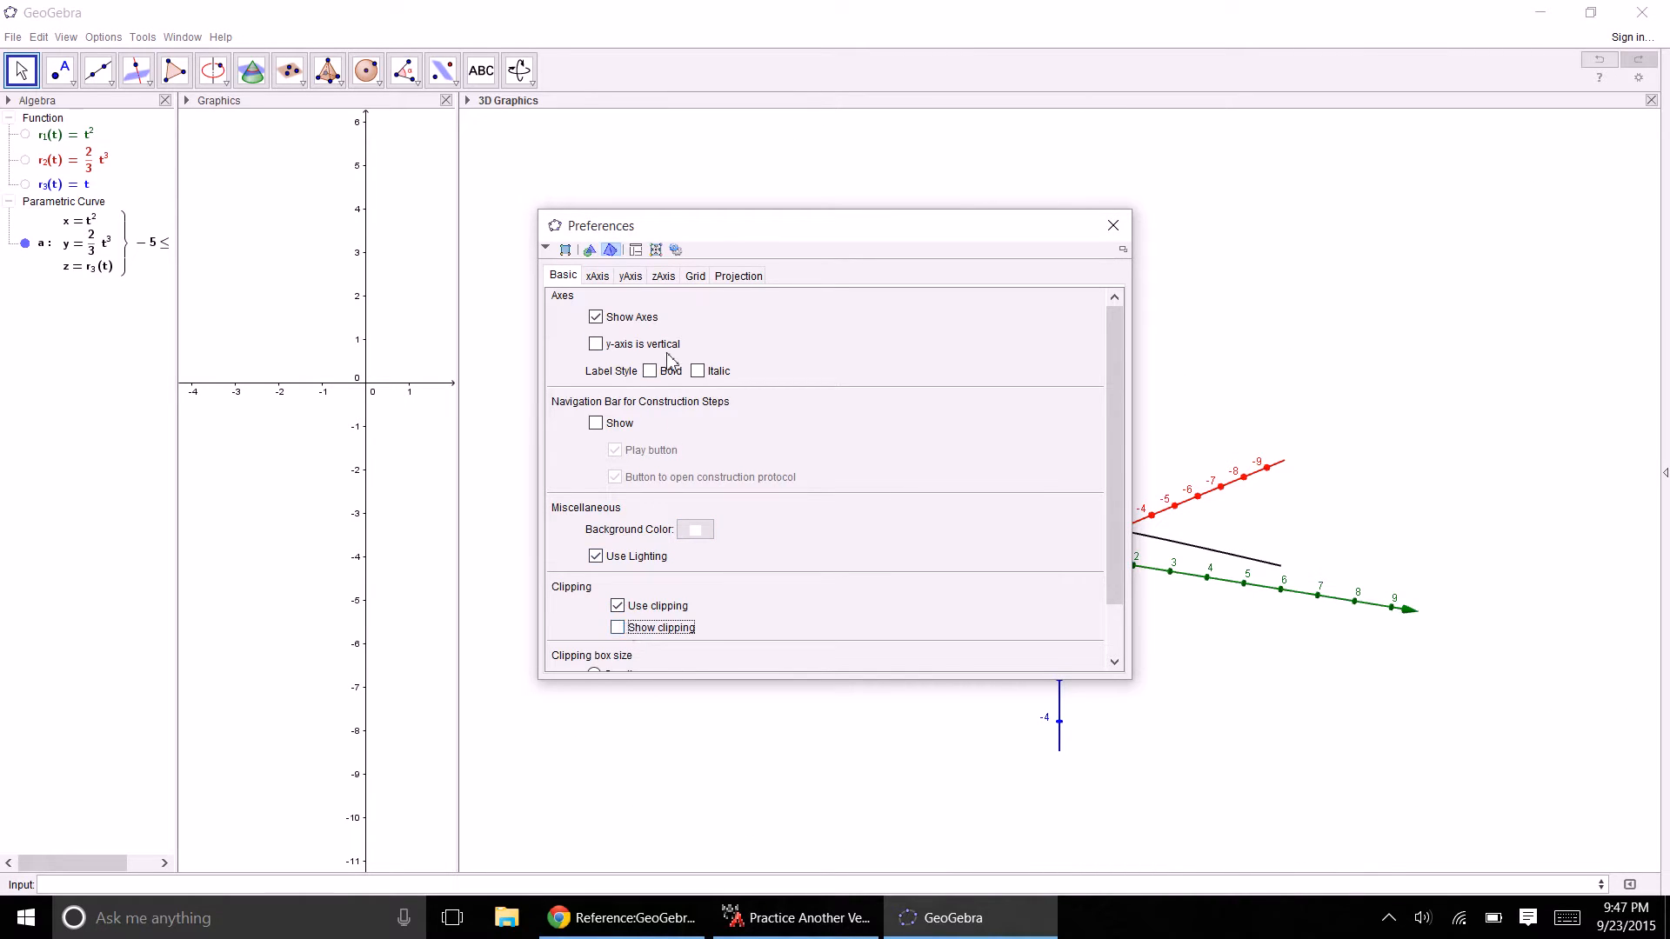
# - Label the 3D axes x, y and z, and close the preferences
pyautogui.click(600, 278)
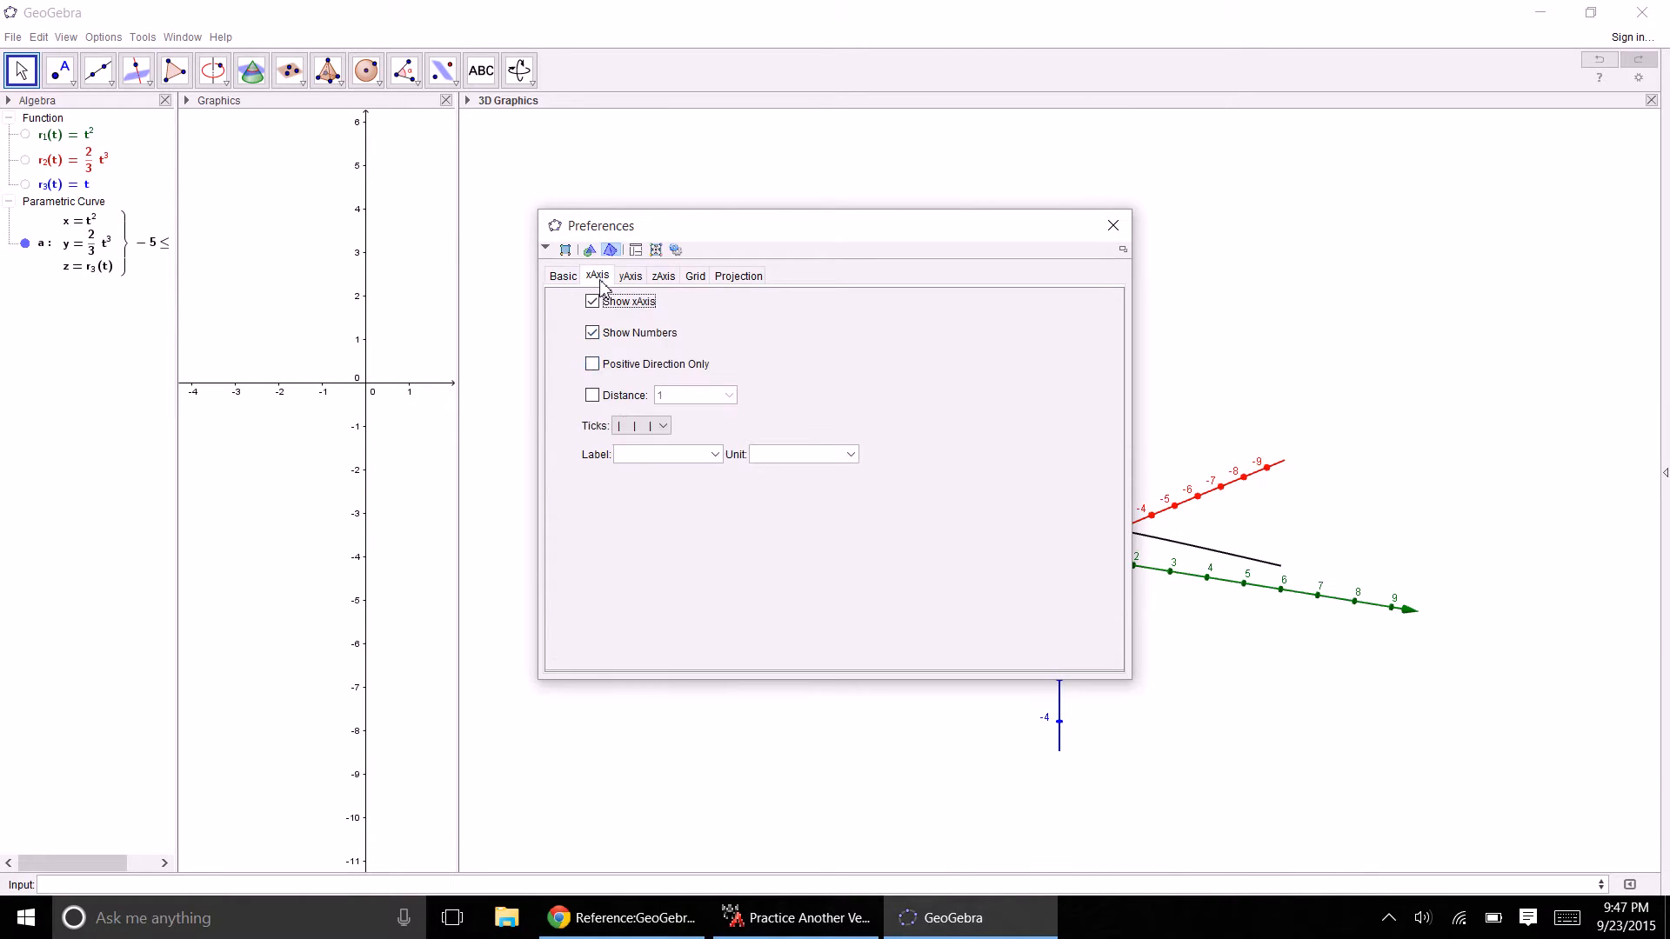
pyautogui.click(715, 454)
pyautogui.click(666, 491)
pyautogui.click(631, 278)
pyautogui.click(715, 455)
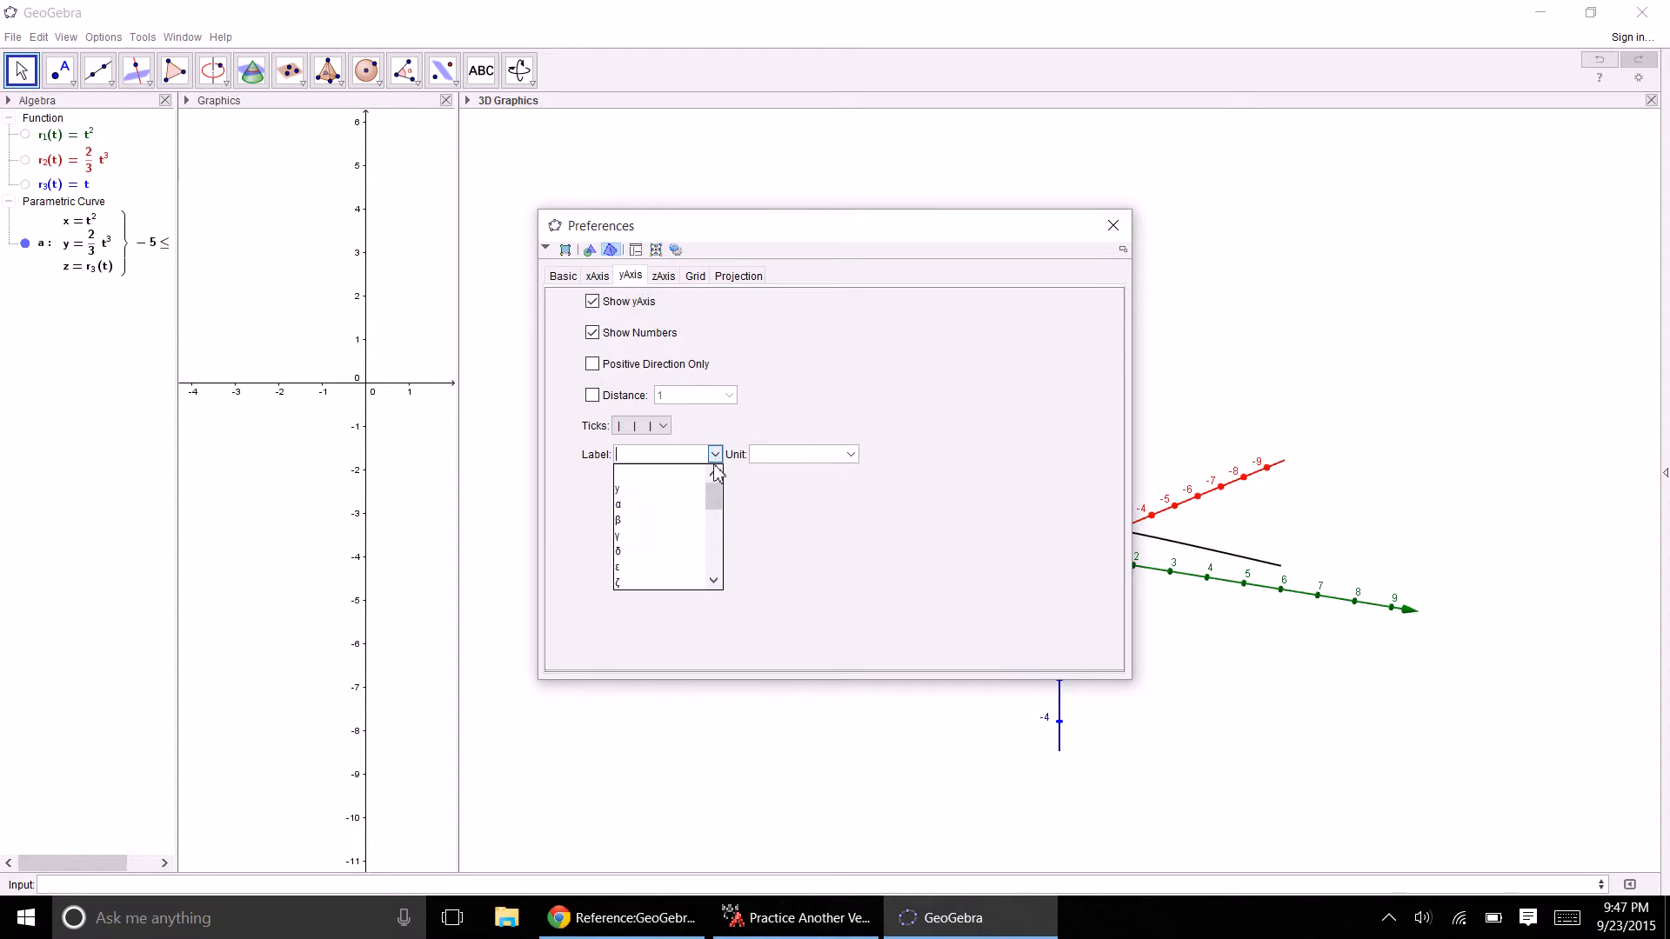
pyautogui.click(697, 490)
pyautogui.click(668, 283)
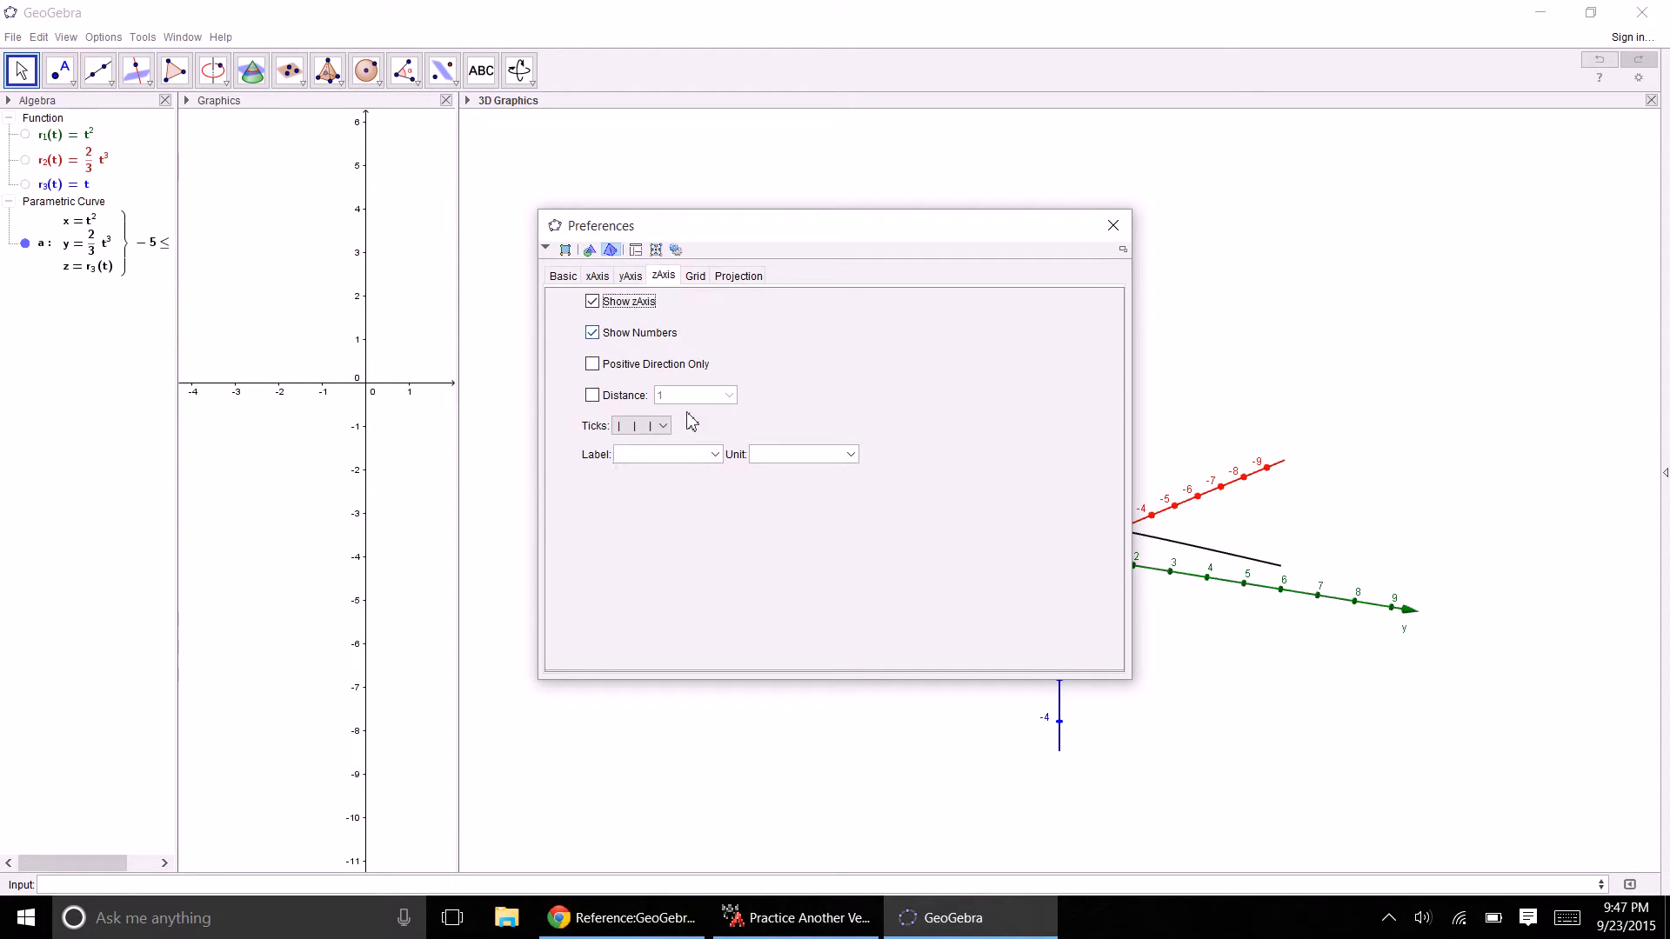
pyautogui.click(715, 454)
pyautogui.click(682, 493)
pyautogui.click(1112, 227)
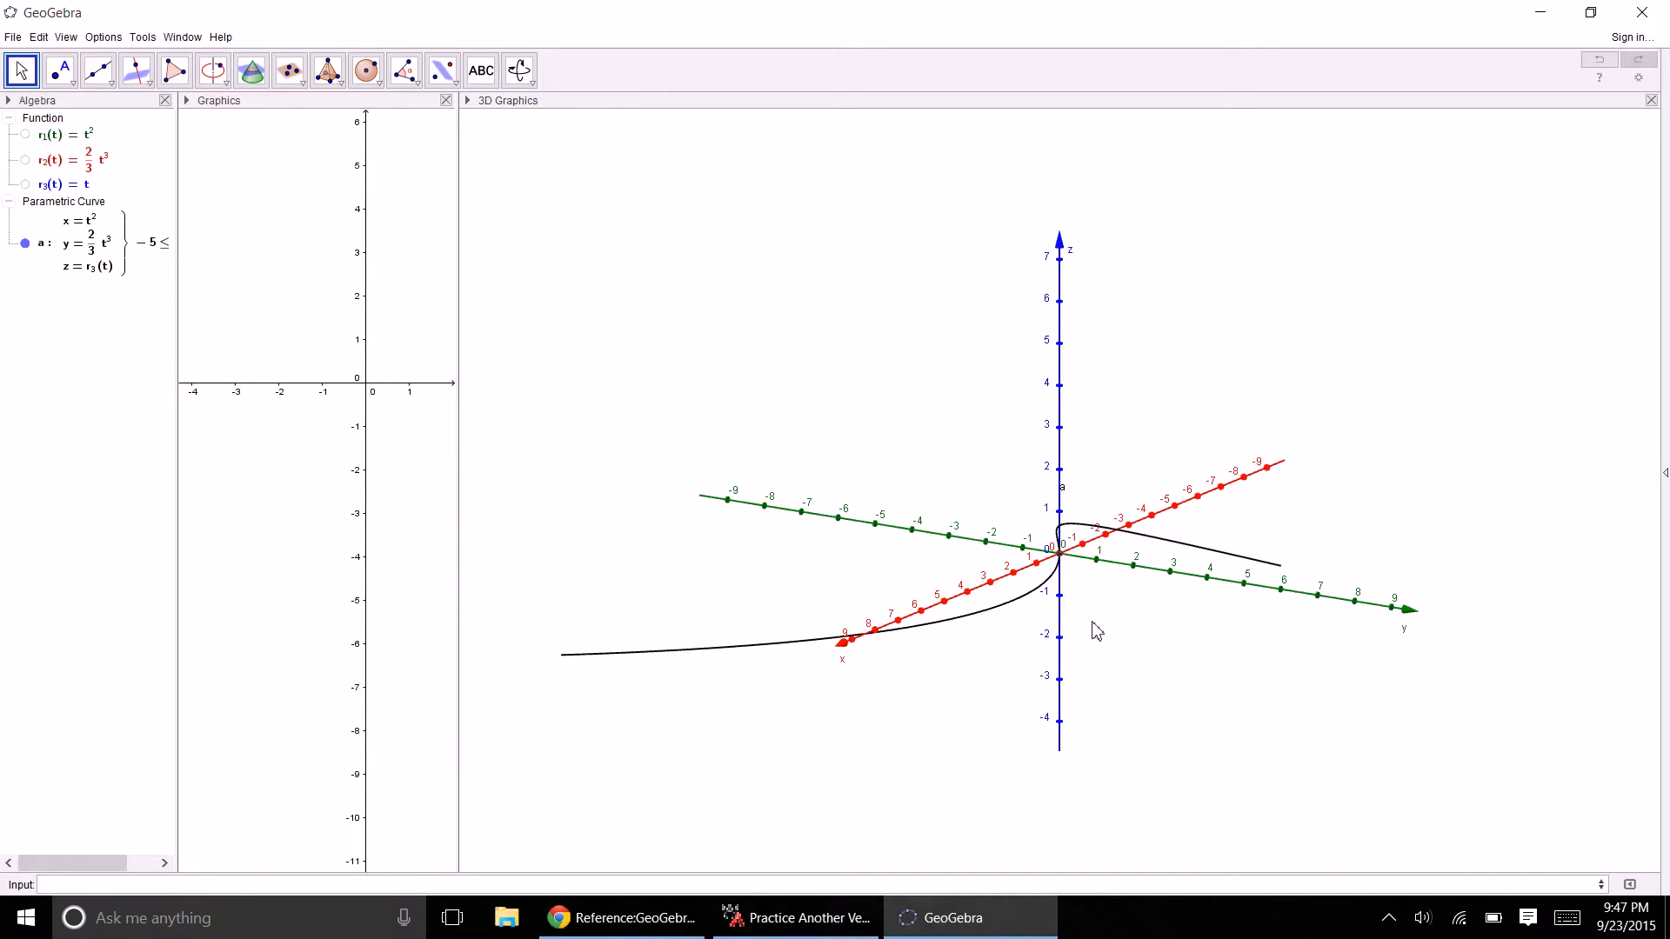
# - Spin the 3D curve, compare it side by side with the WebAssign problem, and maximize the GeoGebra window again
pyautogui.moveTo(1093, 622); pyautogui.dragTo(1125, 644)
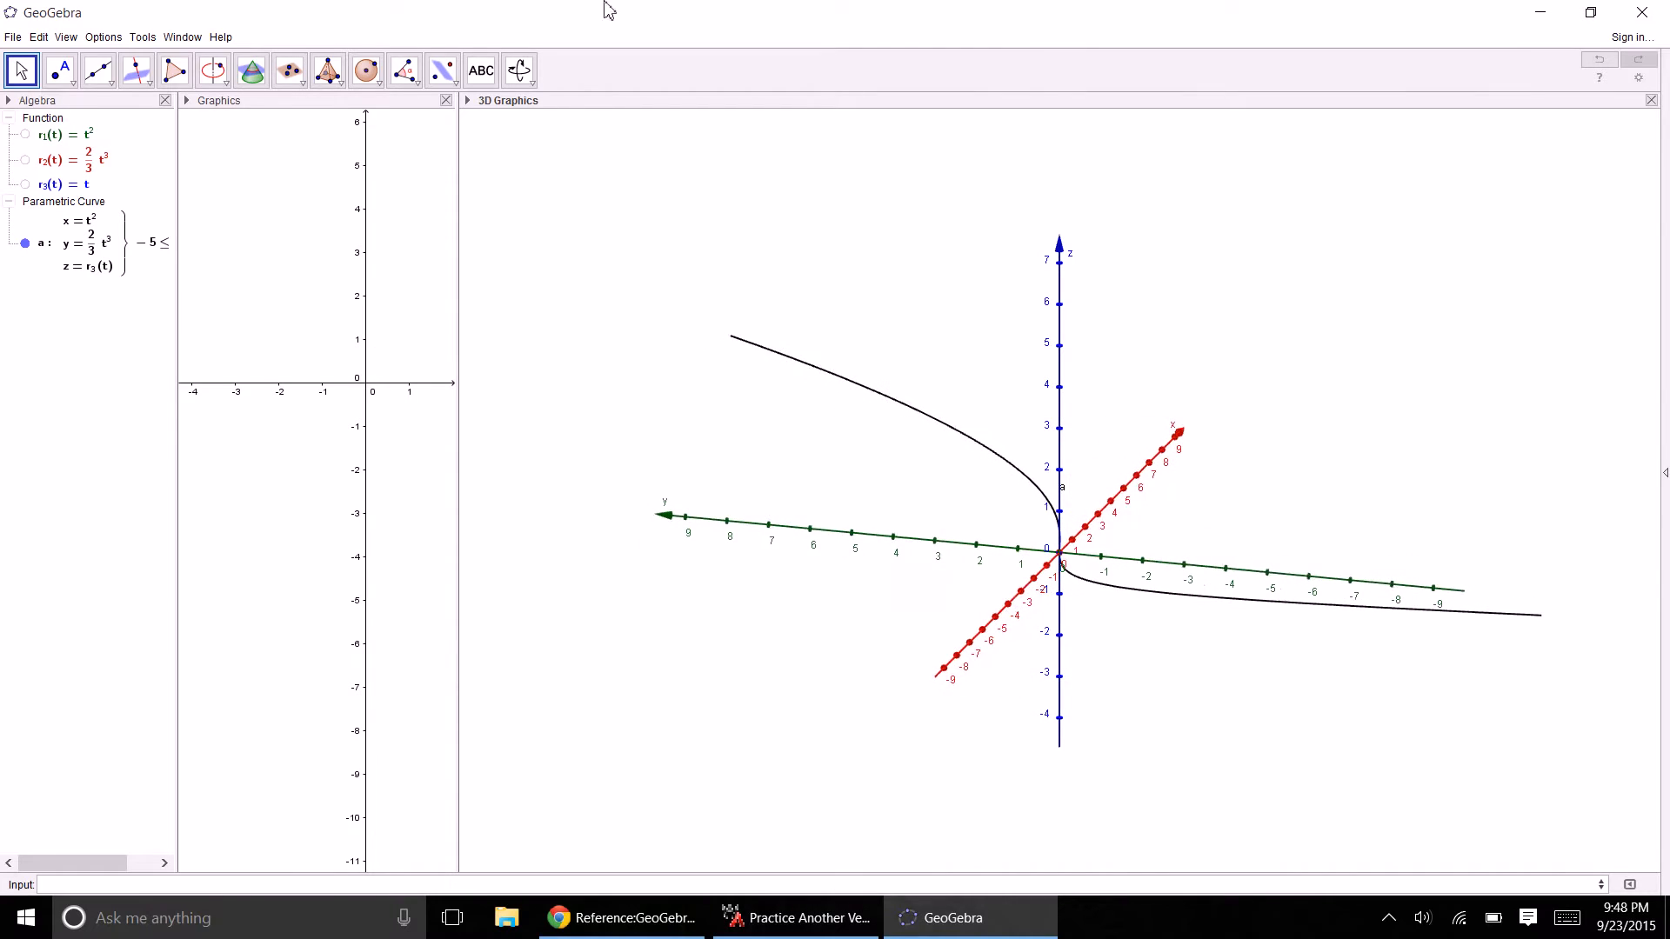
pyautogui.moveTo(639, 22); pyautogui.dragTo(1669, 508)
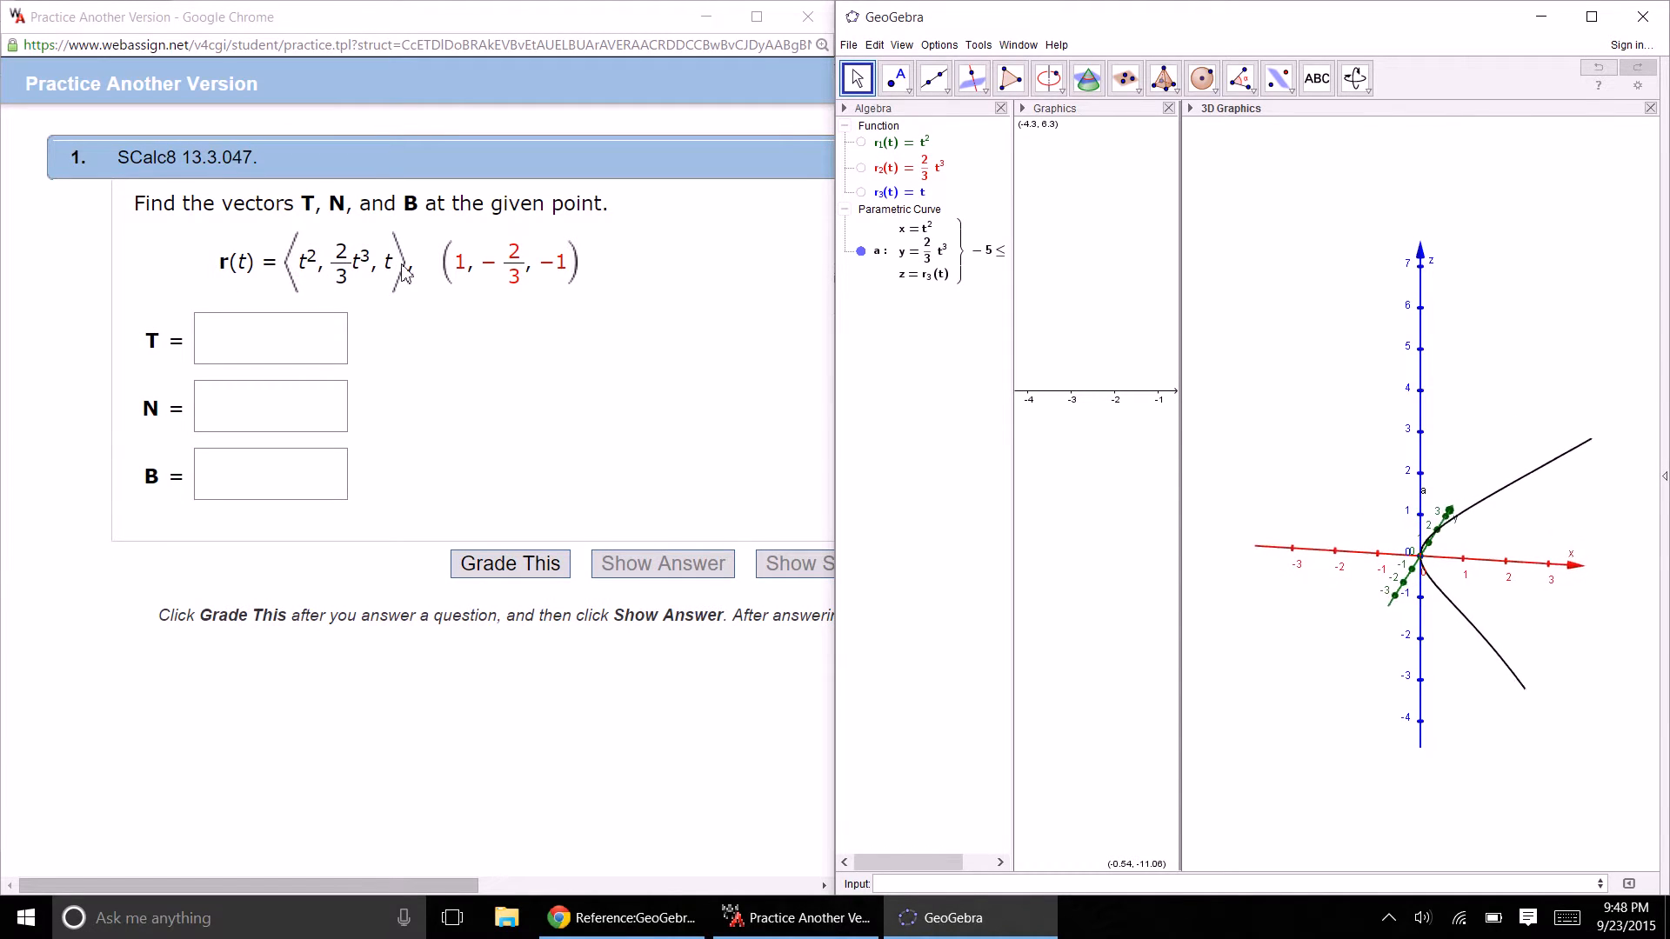
pyautogui.doubleClick(1263, 23)
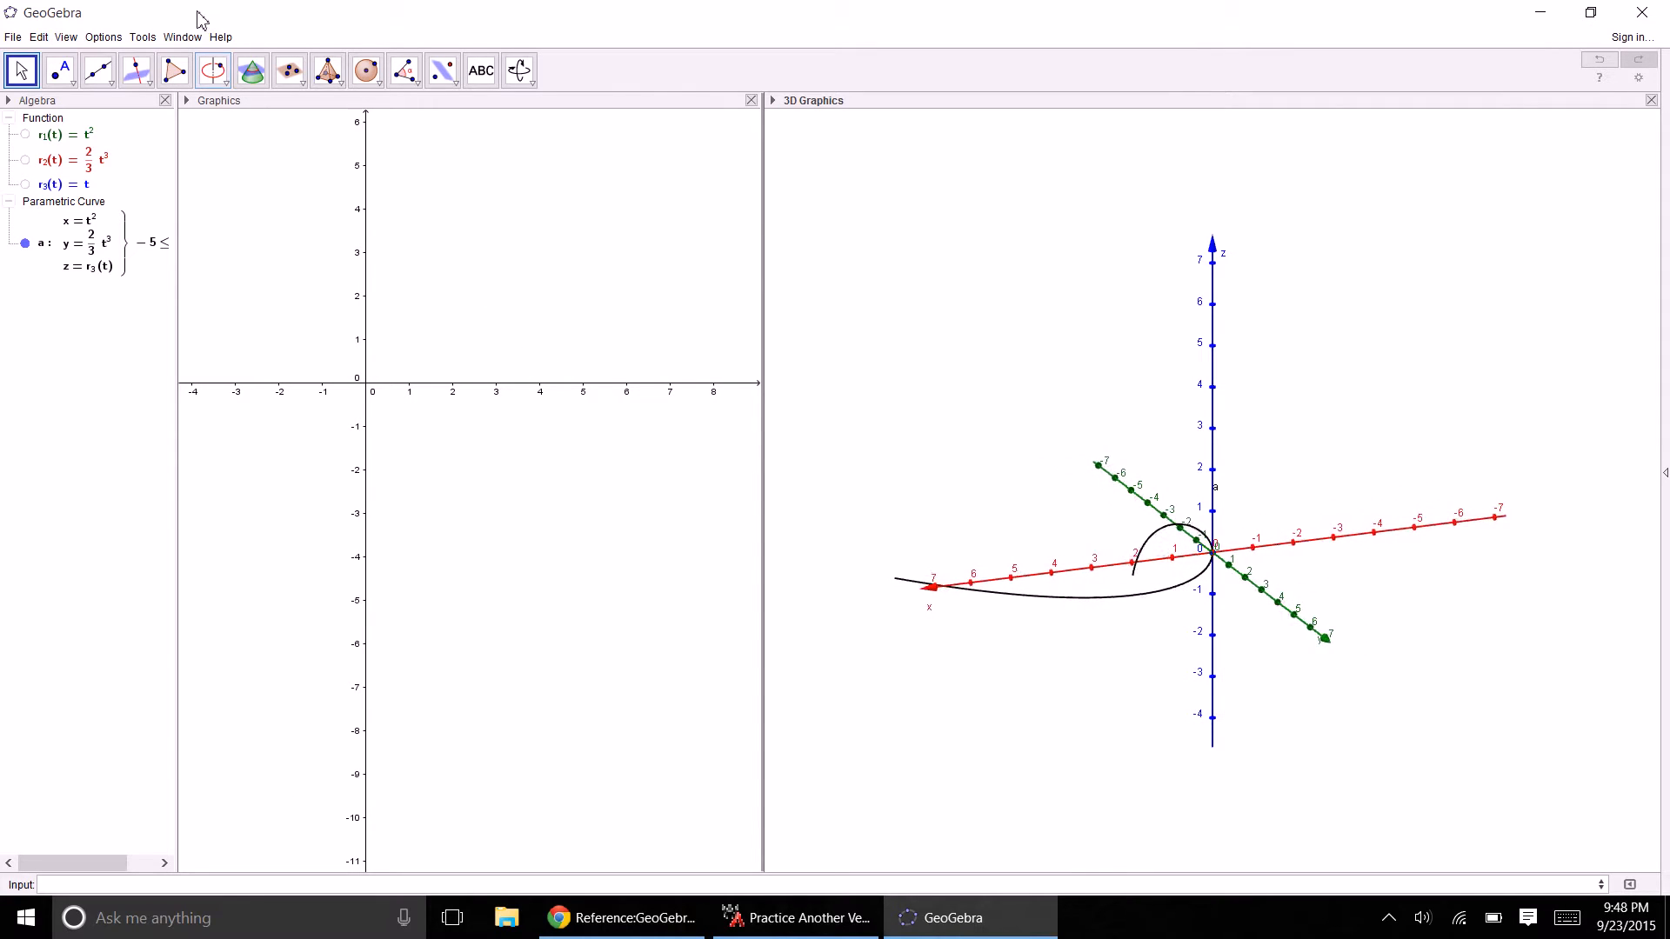
# - Show the CAS view and begin its first row with r_1'(t)/sqrt(r_1'(t)^2+ as the tangent vector's x-component
pyautogui.click(68, 38)
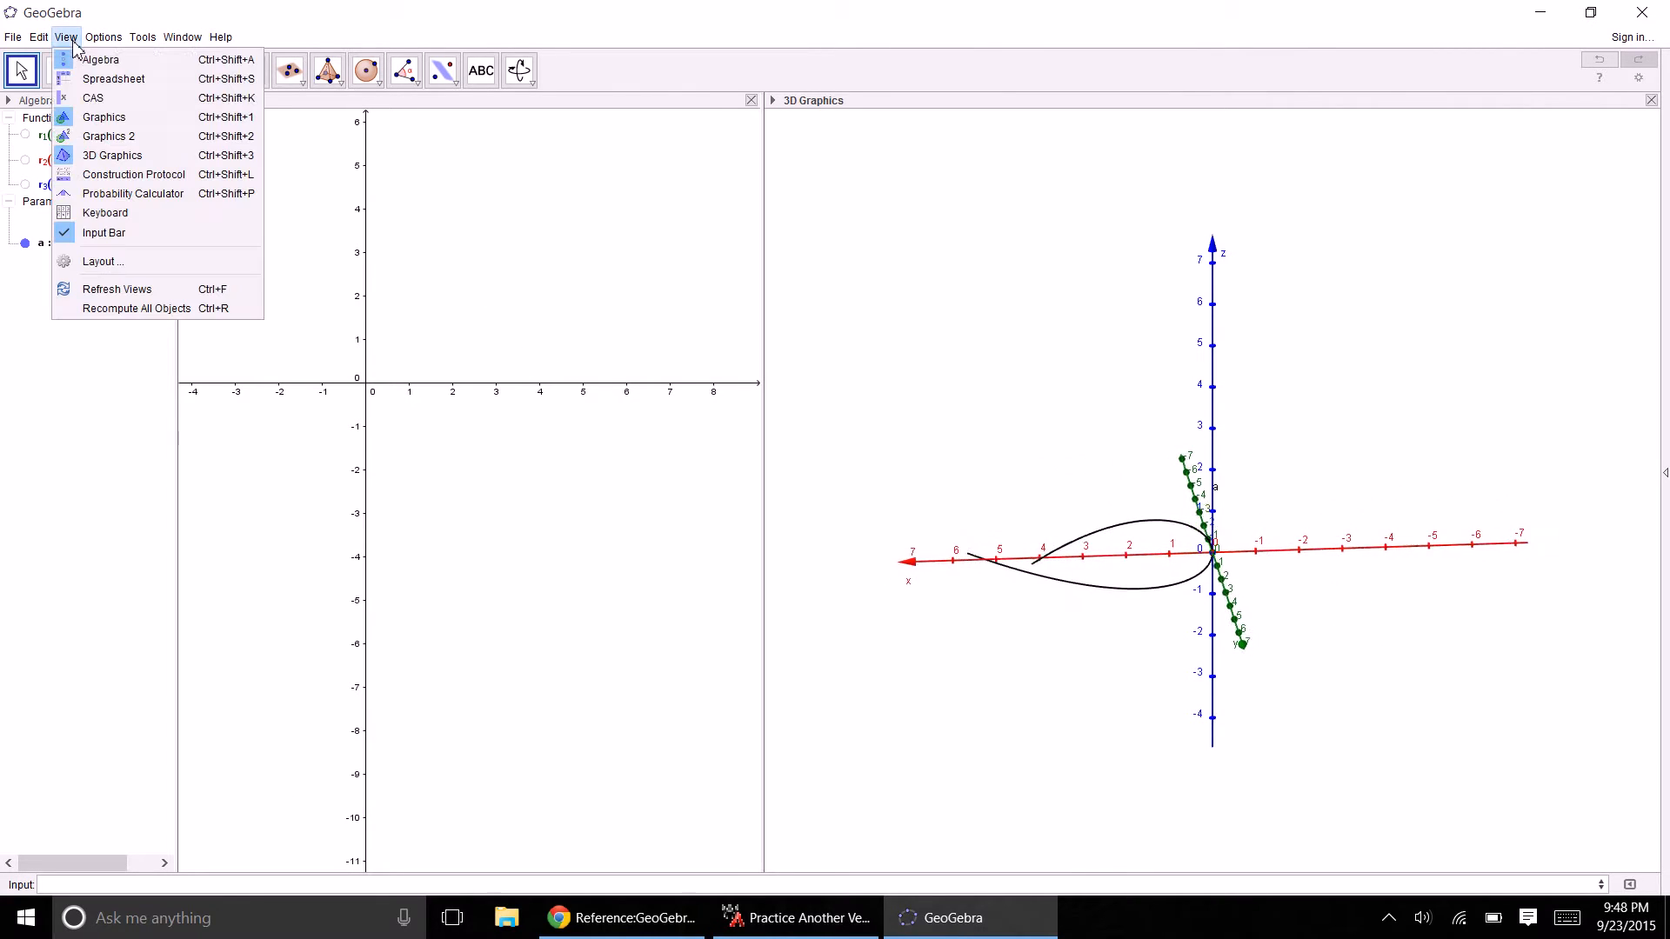
pyautogui.click(100, 98)
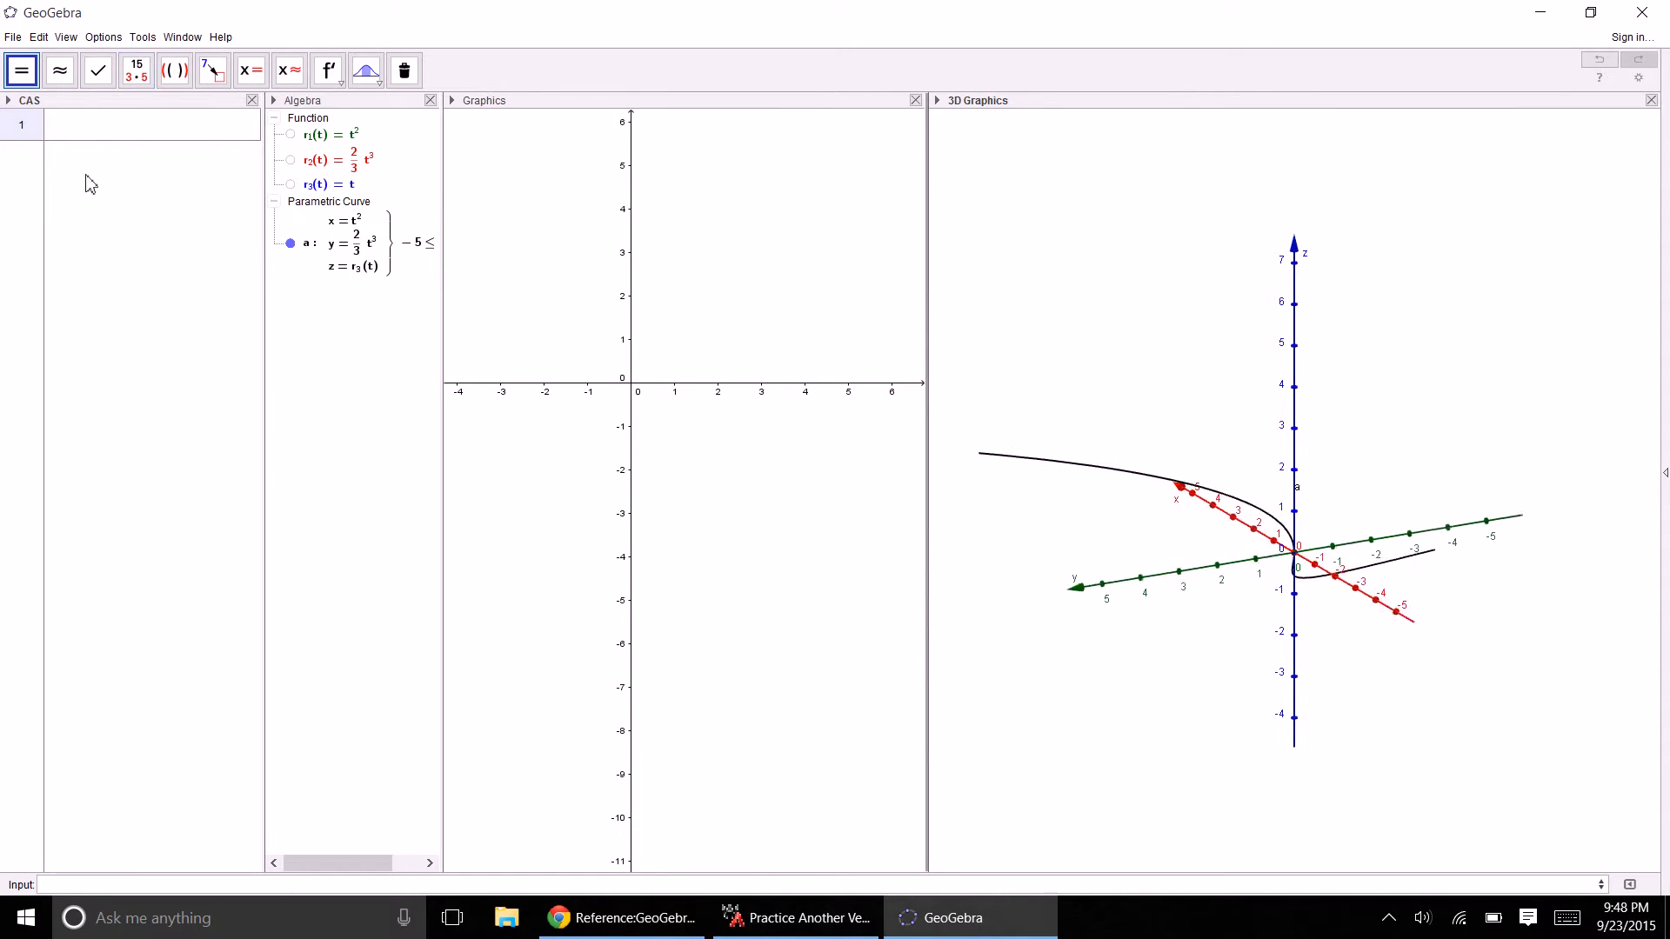
pyautogui.click(122, 126)
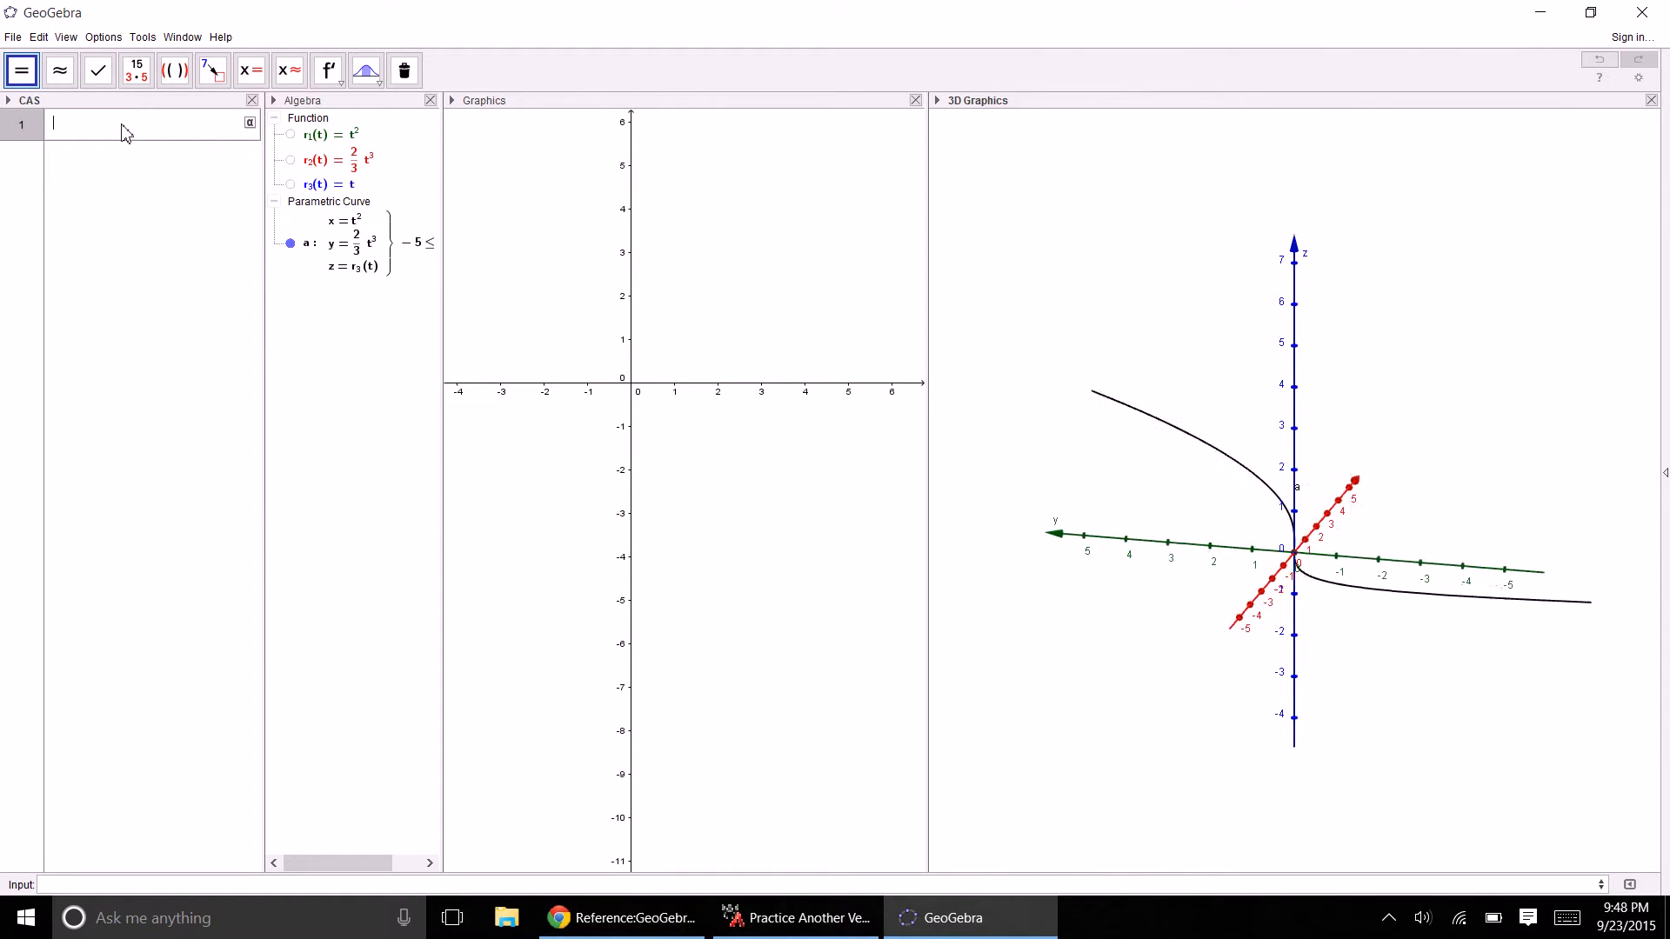
pyautogui.write('r')
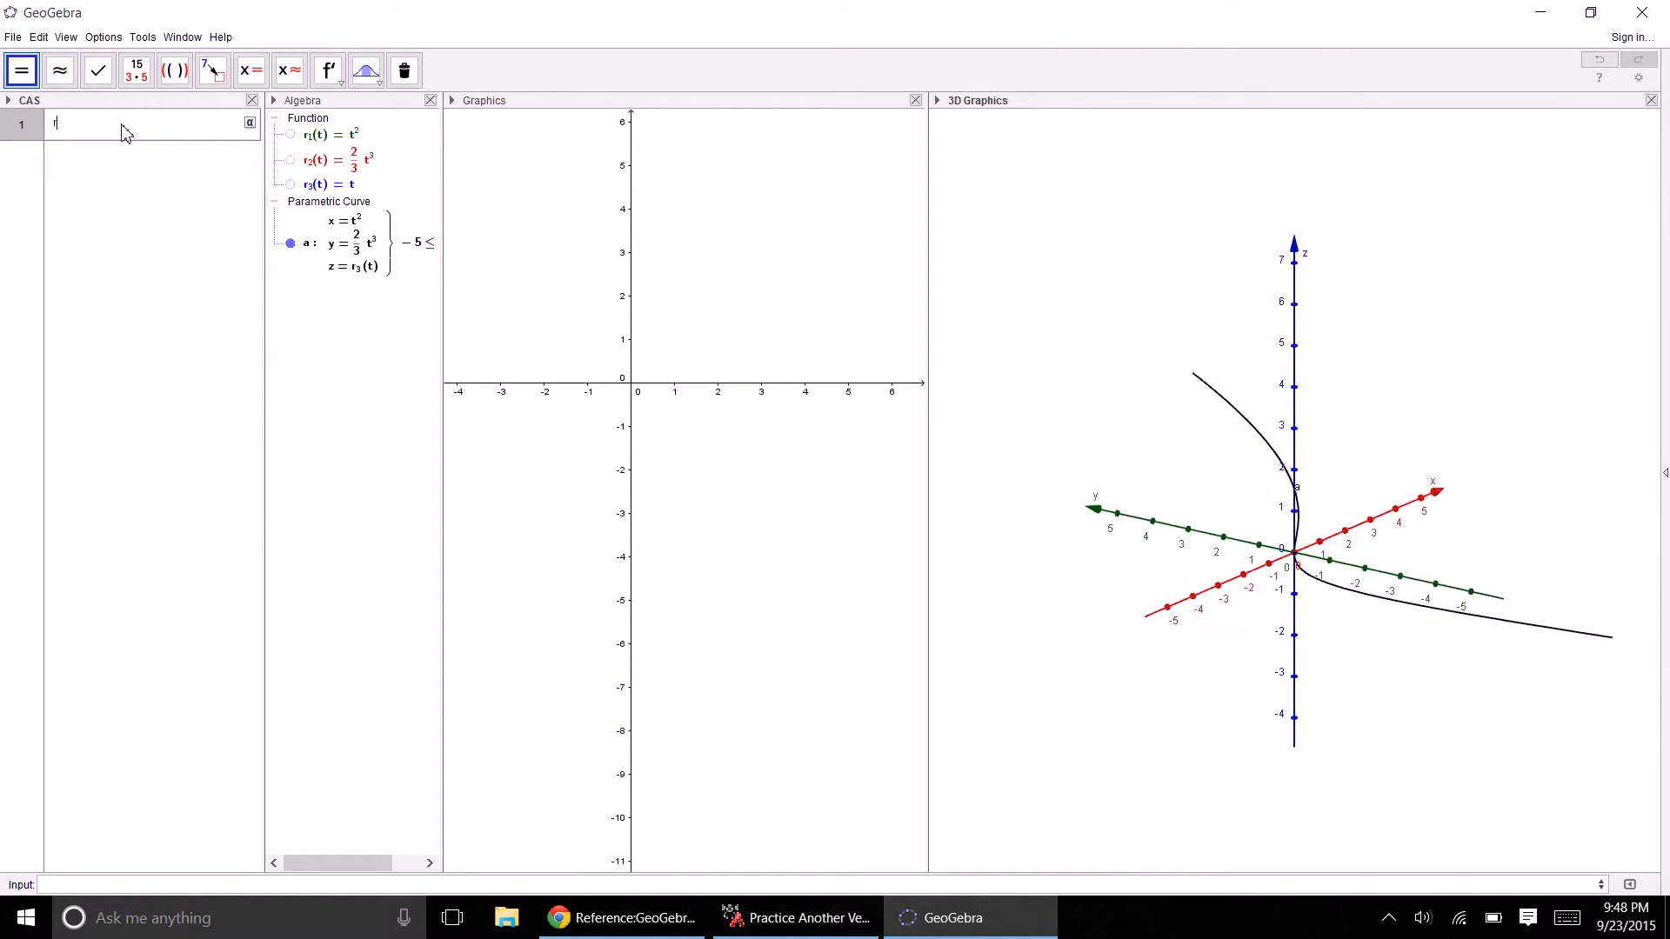
pyautogui.write('_1')
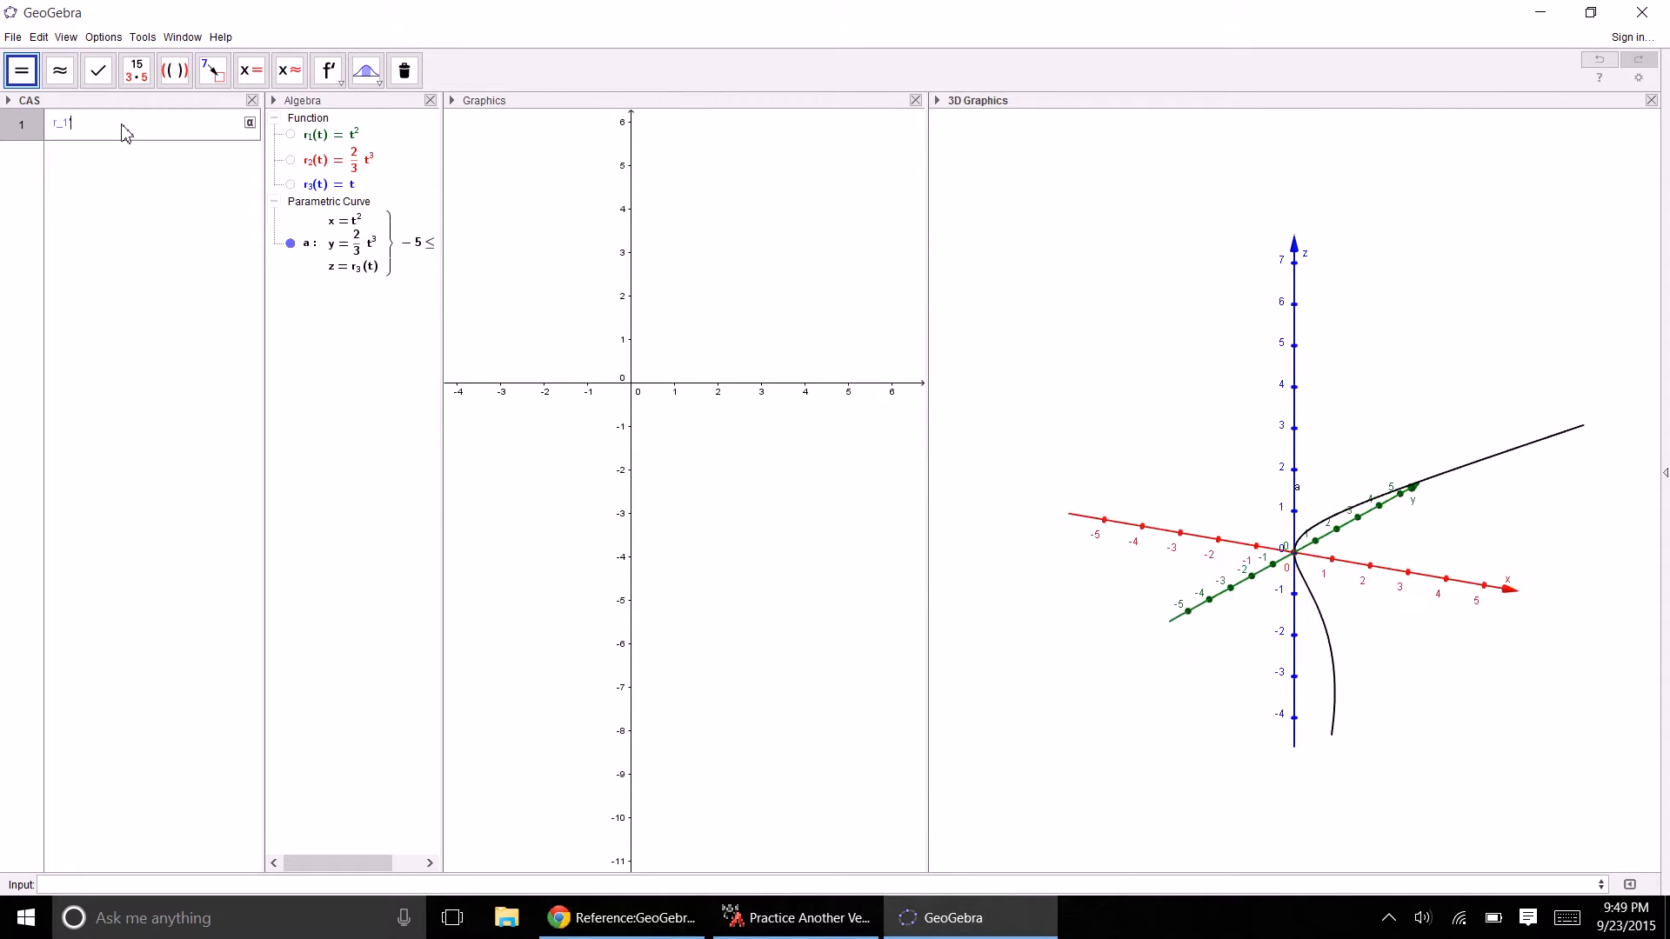
pyautogui.write('(t)/sqrt')
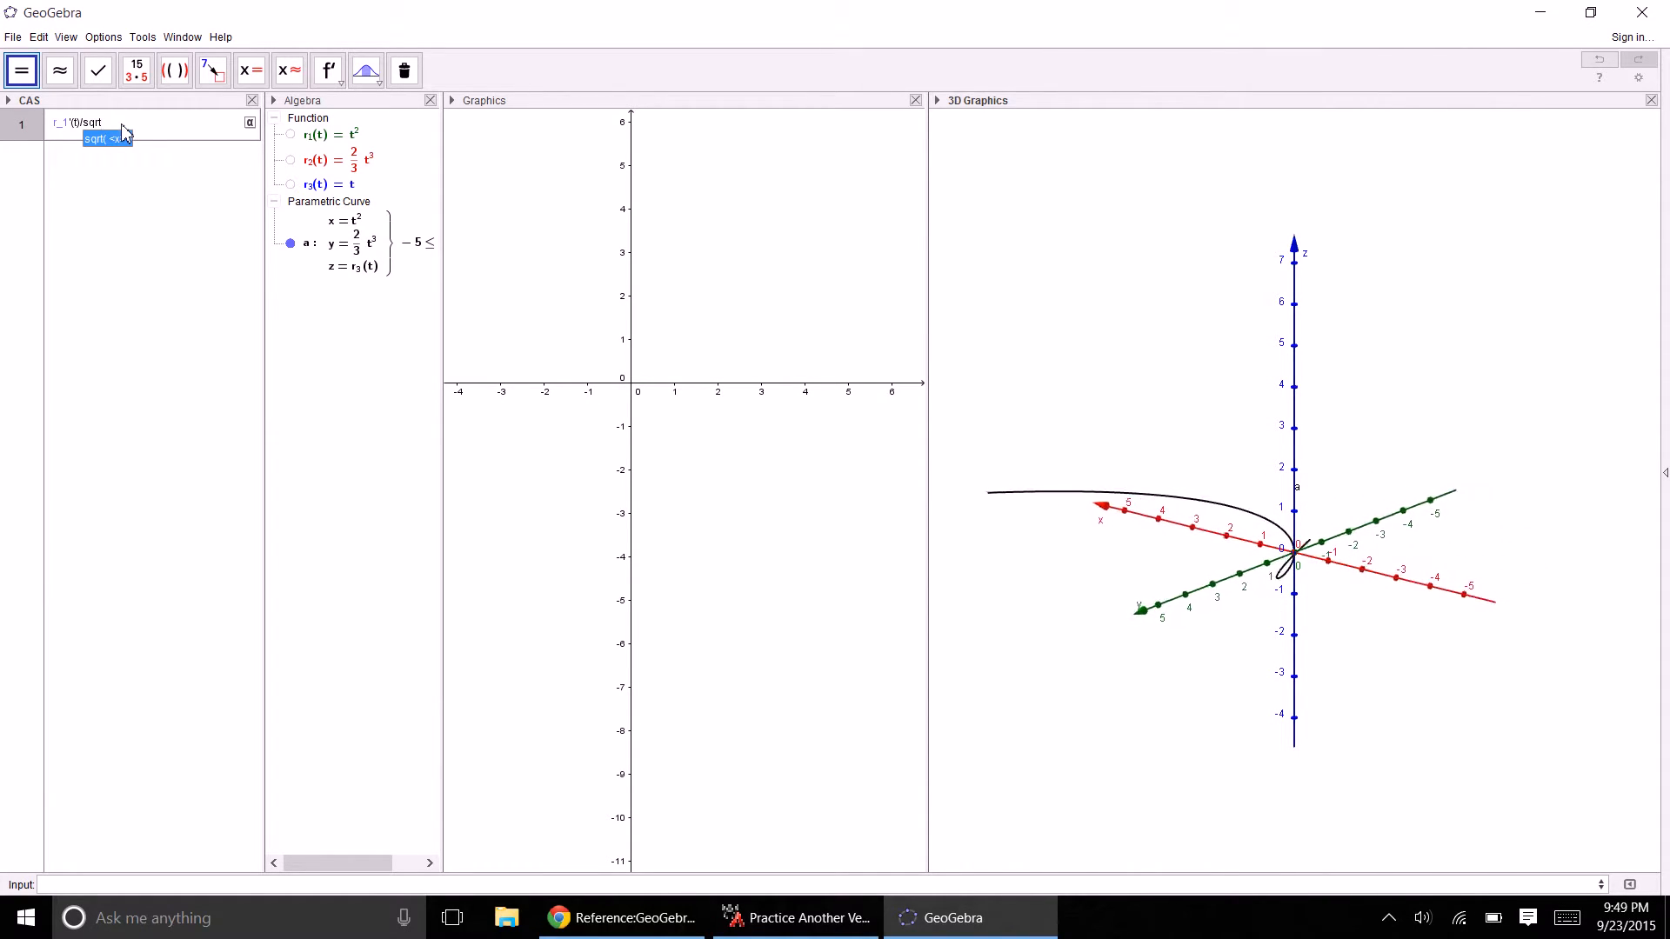
pyautogui.press('Escape')
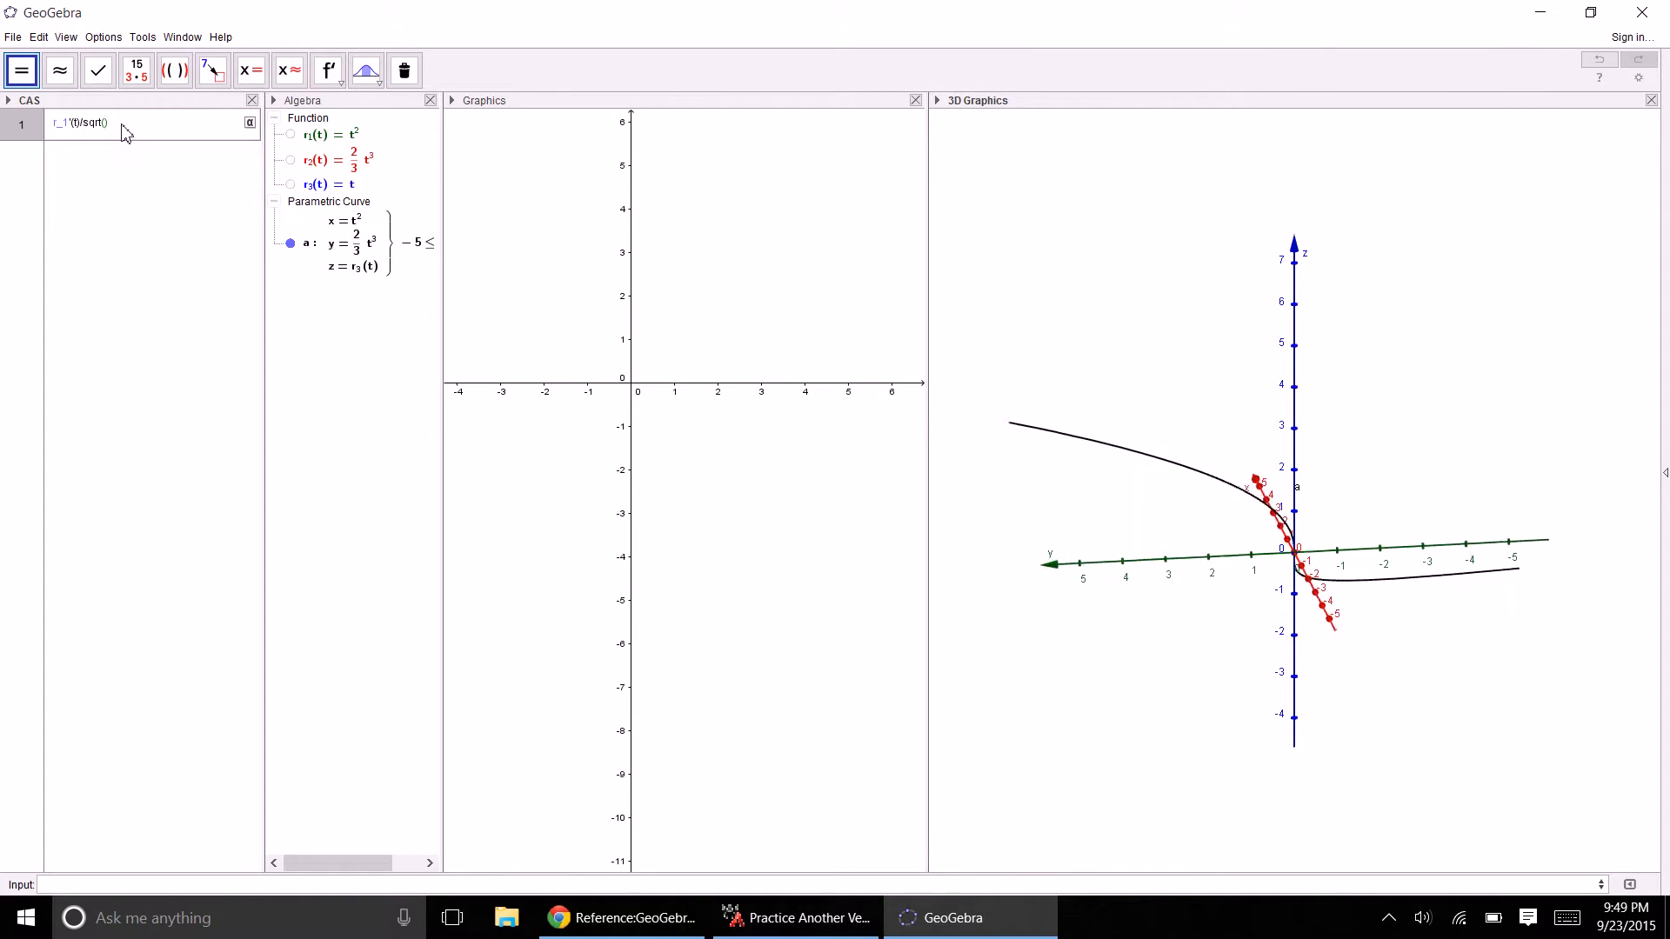
pyautogui.write('r_1')
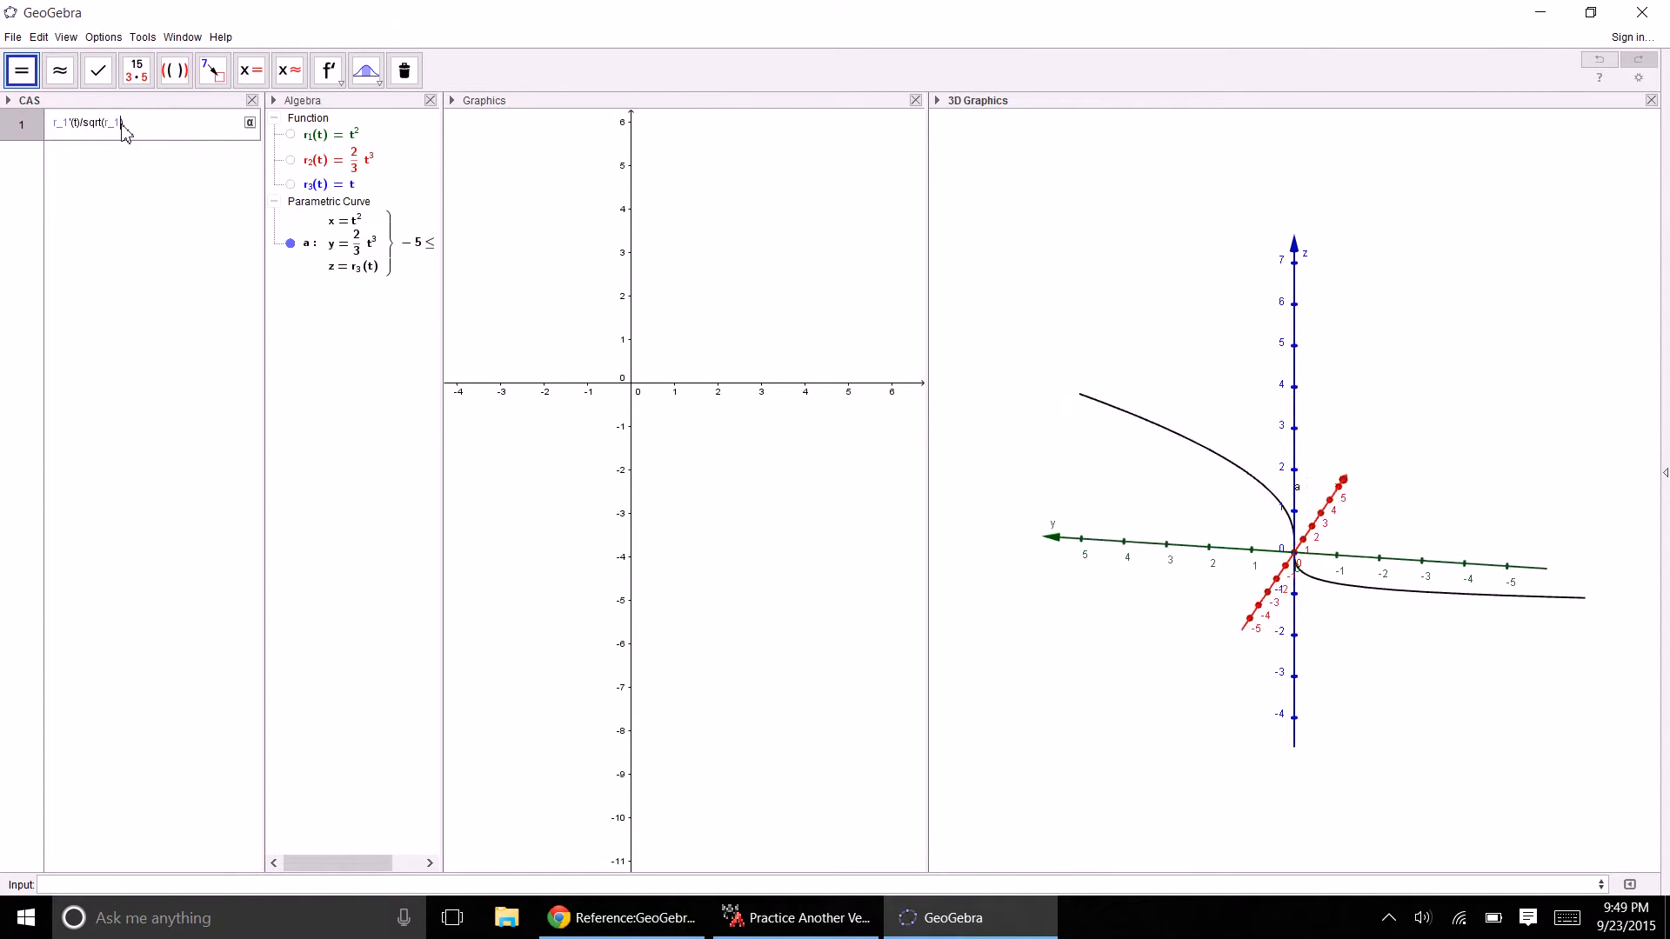
pyautogui.write("'(t)")
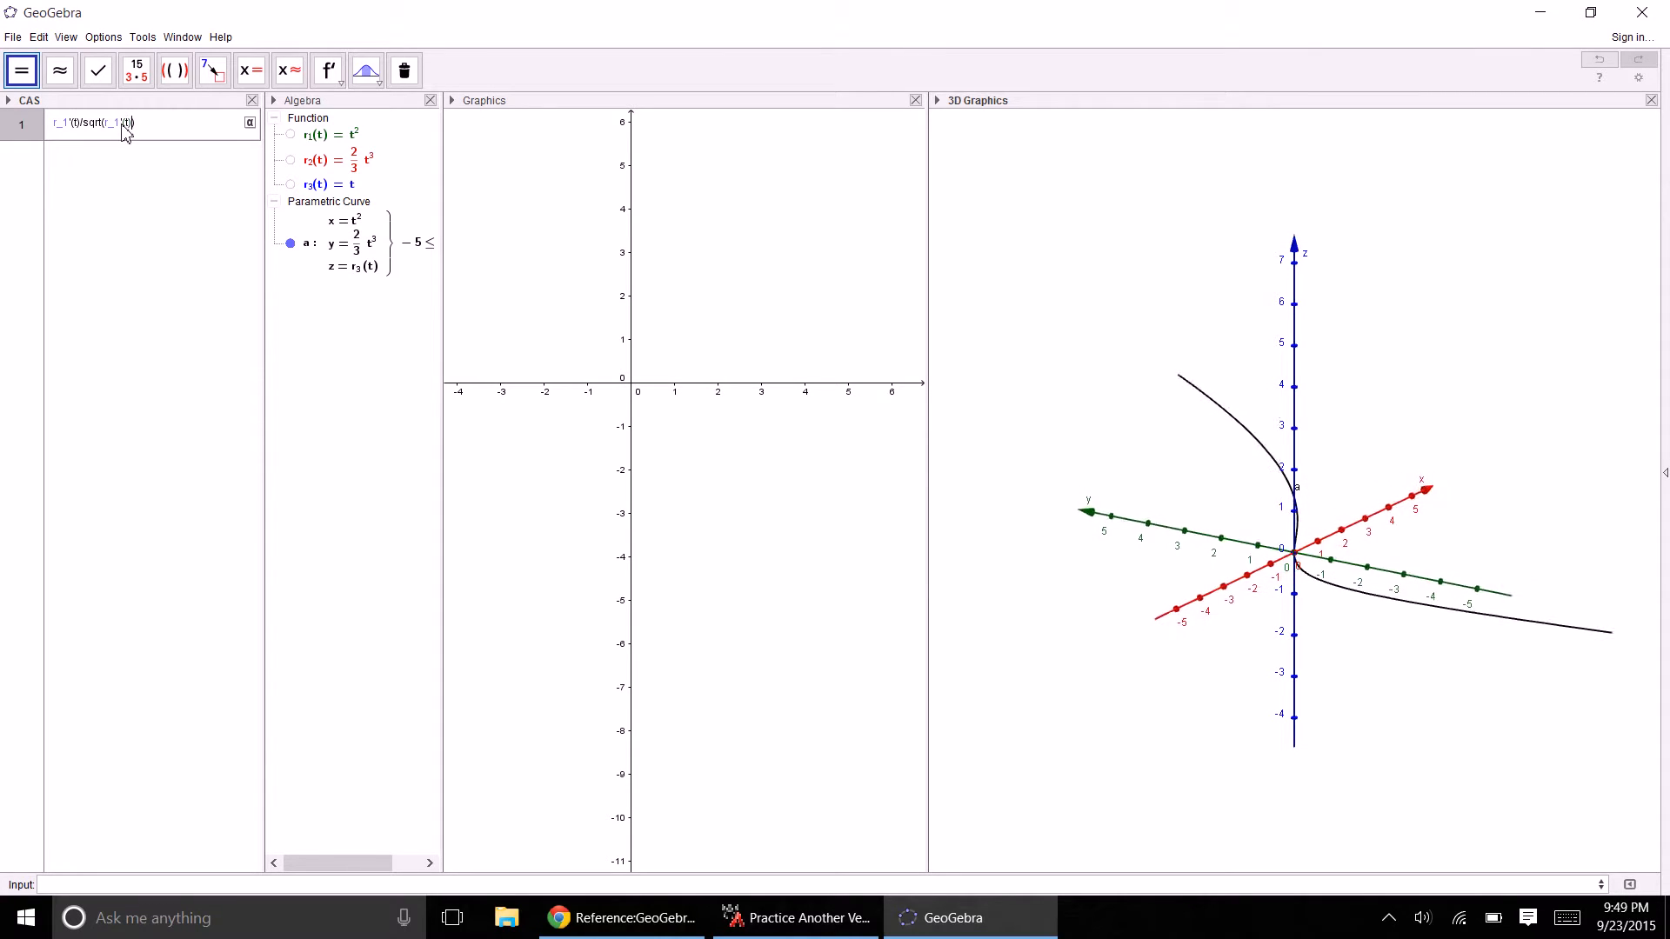
pyautogui.write('^2')
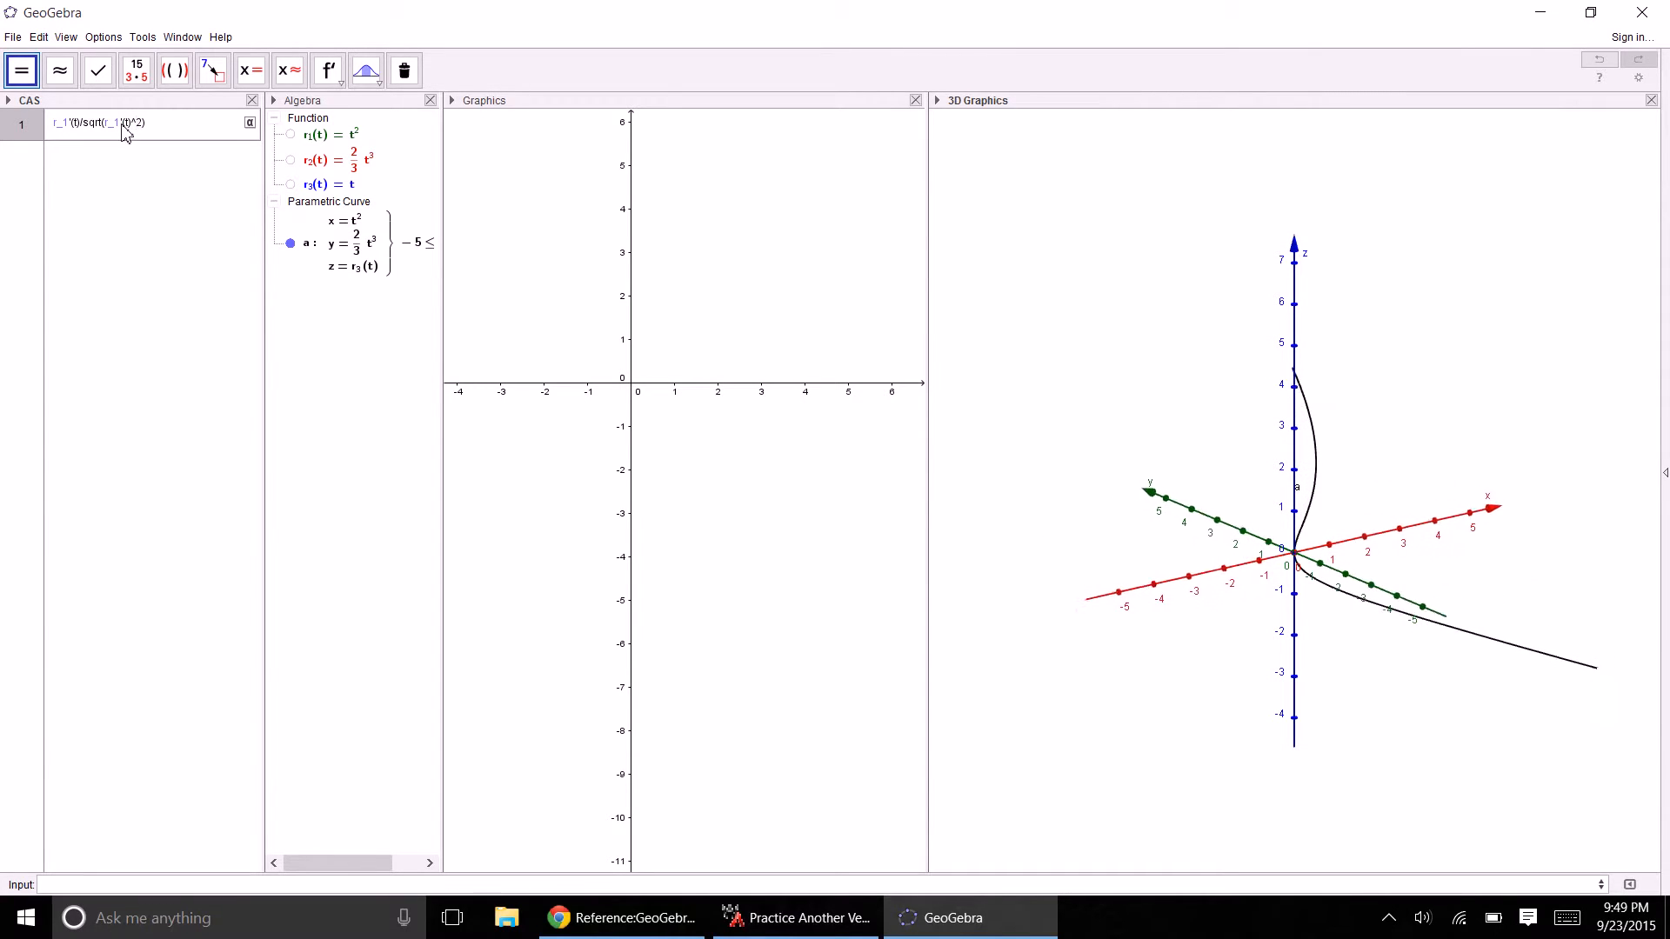
pyautogui.write('+')
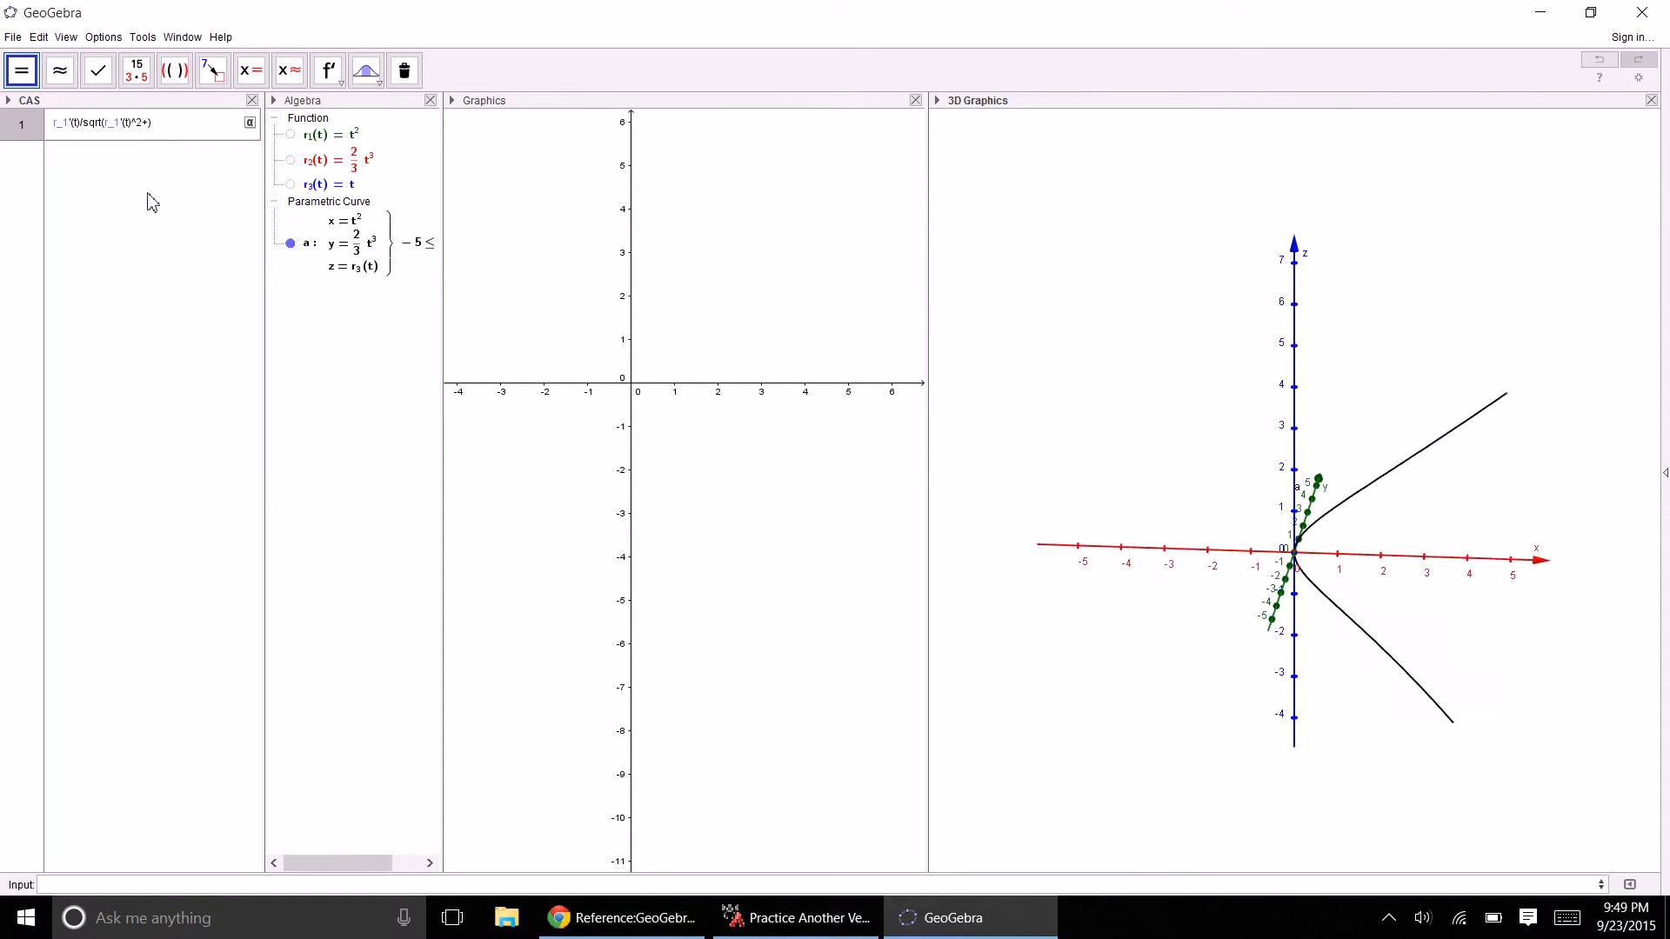
# - Complete the sum under the CAS square root with r_2'(t)^2+r_3'(t)^2 and evaluate the expression
pyautogui.press('Left')
pyautogui.hotkey('shift', 'Left')
pyautogui.hotkey('shift', 'Left')
pyautogui.hotkey('shift', 'Left')
pyautogui.hotkey('shift', 'Left')
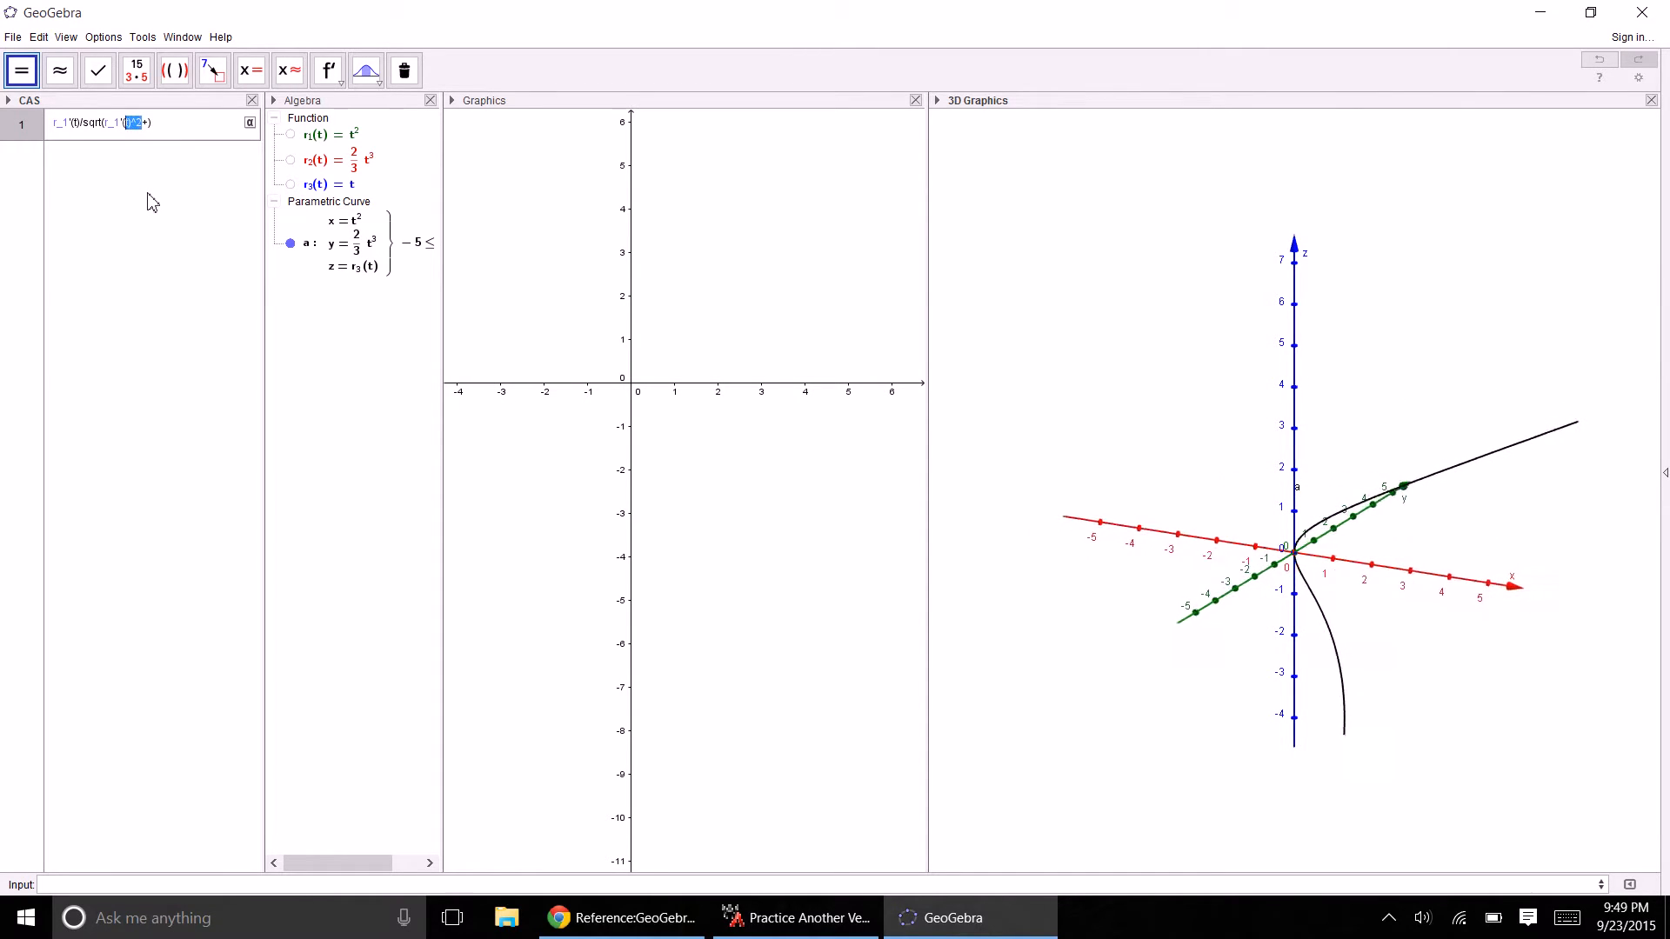
pyautogui.hotkey('shift', 'Left')
pyautogui.hotkey('shift', 'Left')
pyautogui.hotkey('shift', 'Left')
pyautogui.hotkey('shift', 'Left')
pyautogui.hotkey('shift', 'Left')
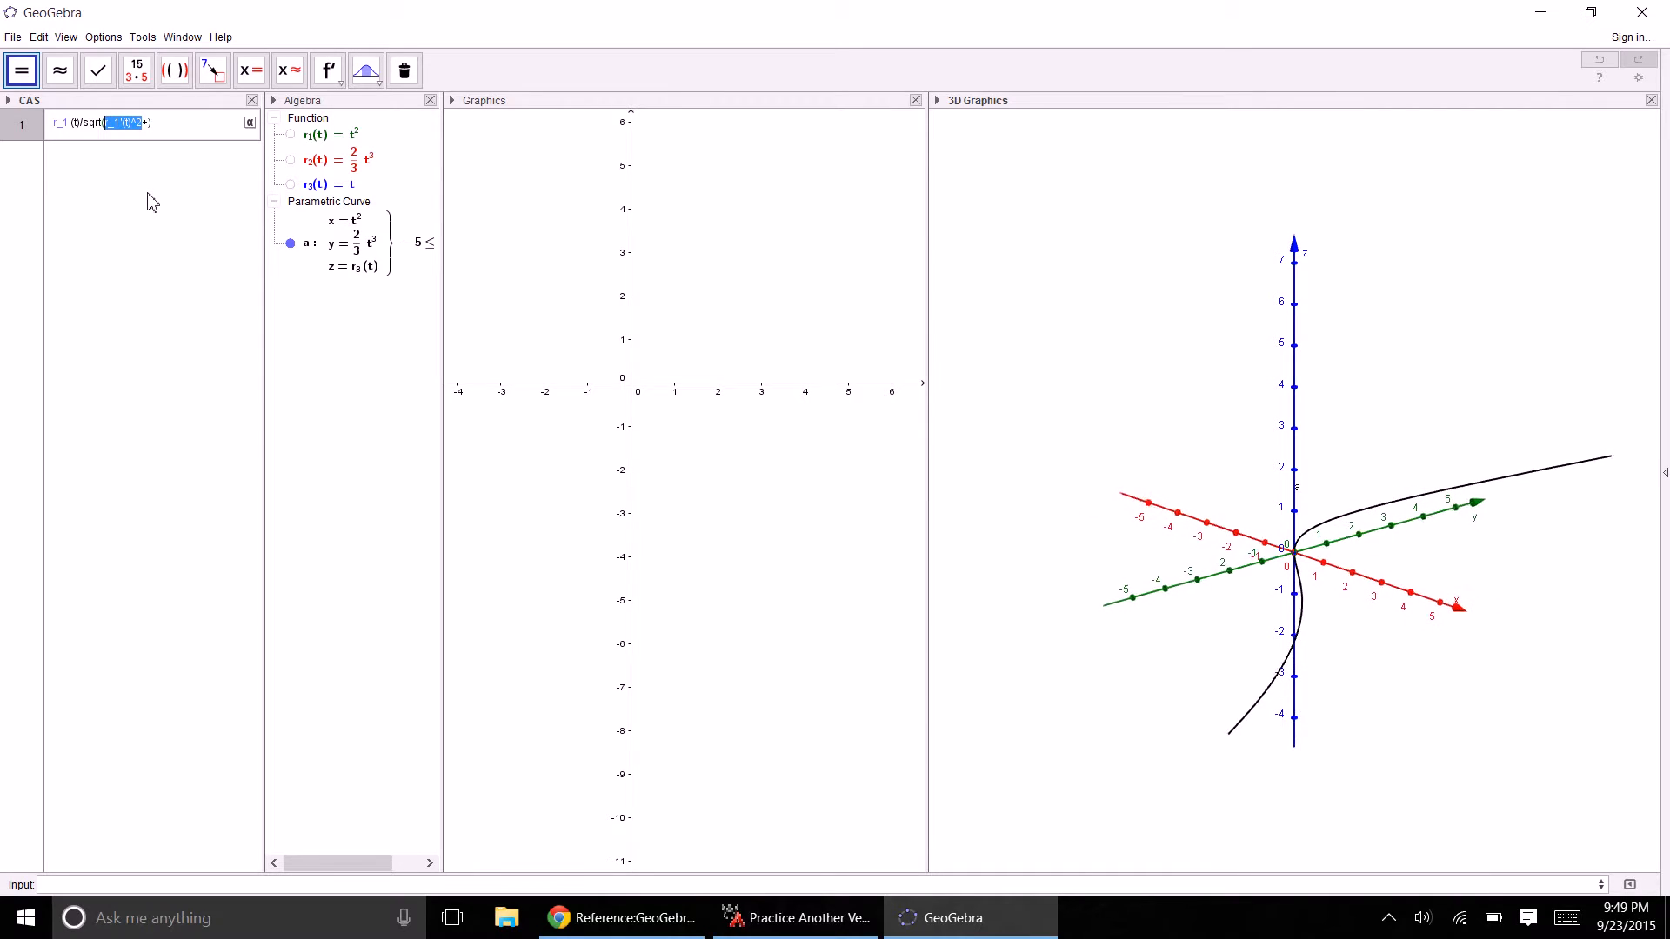
pyautogui.press('Right')
pyautogui.press('Right')
pyautogui.press('Right')
pyautogui.press('Right')
pyautogui.press('Right')
pyautogui.press('Right')
pyautogui.press('Right')
pyautogui.press('Right')
pyautogui.press('Right')
pyautogui.press('Right')
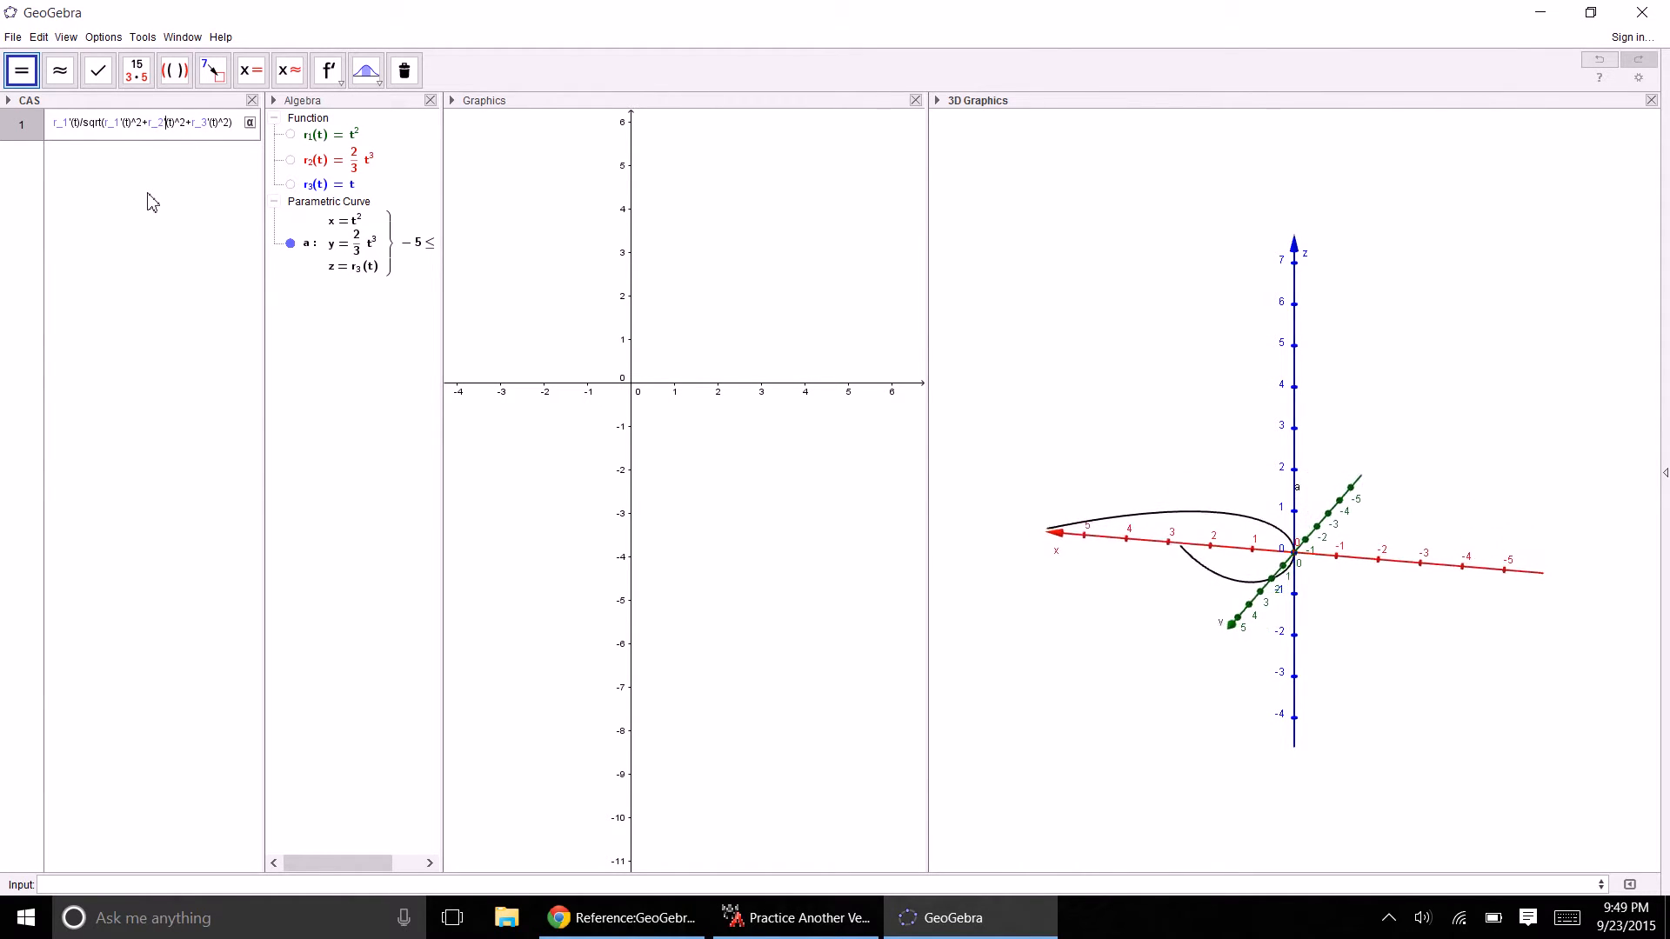
pyautogui.press('Return')
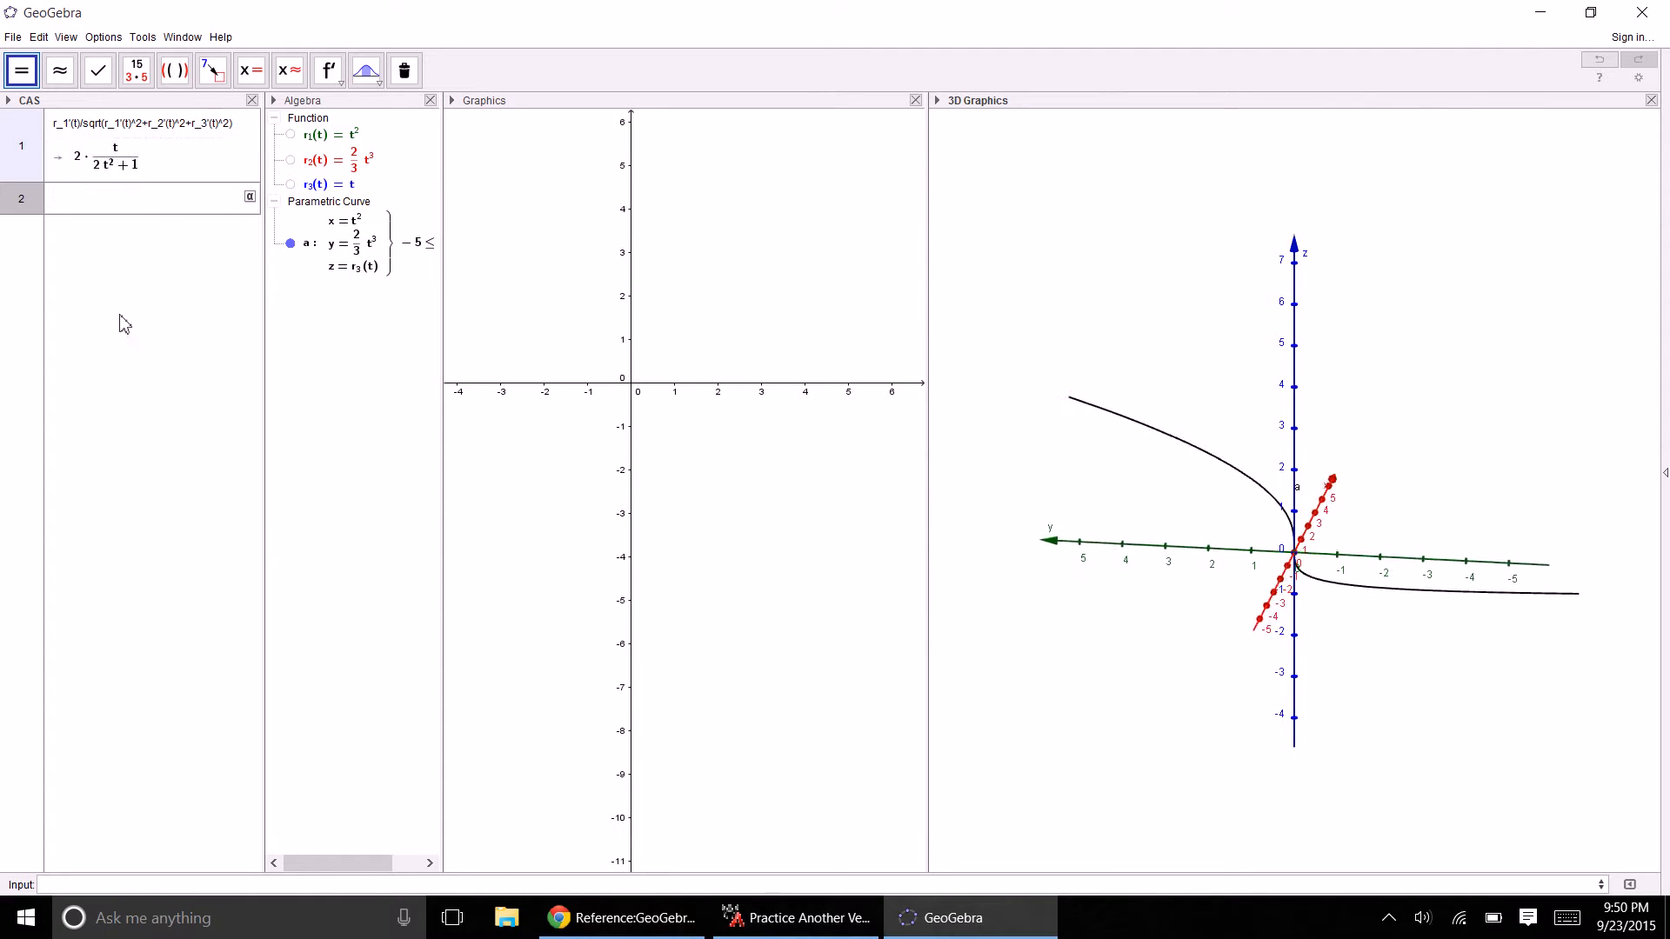
# - Define T_1(t)=r_1'(t)/sqrt(r_1'(t)^2+r_2'(t)^2+r_3'(t)^2) by reusing the CAS expression, and widen the Algebra view to fit its full definition
pyautogui.click(310, 886)
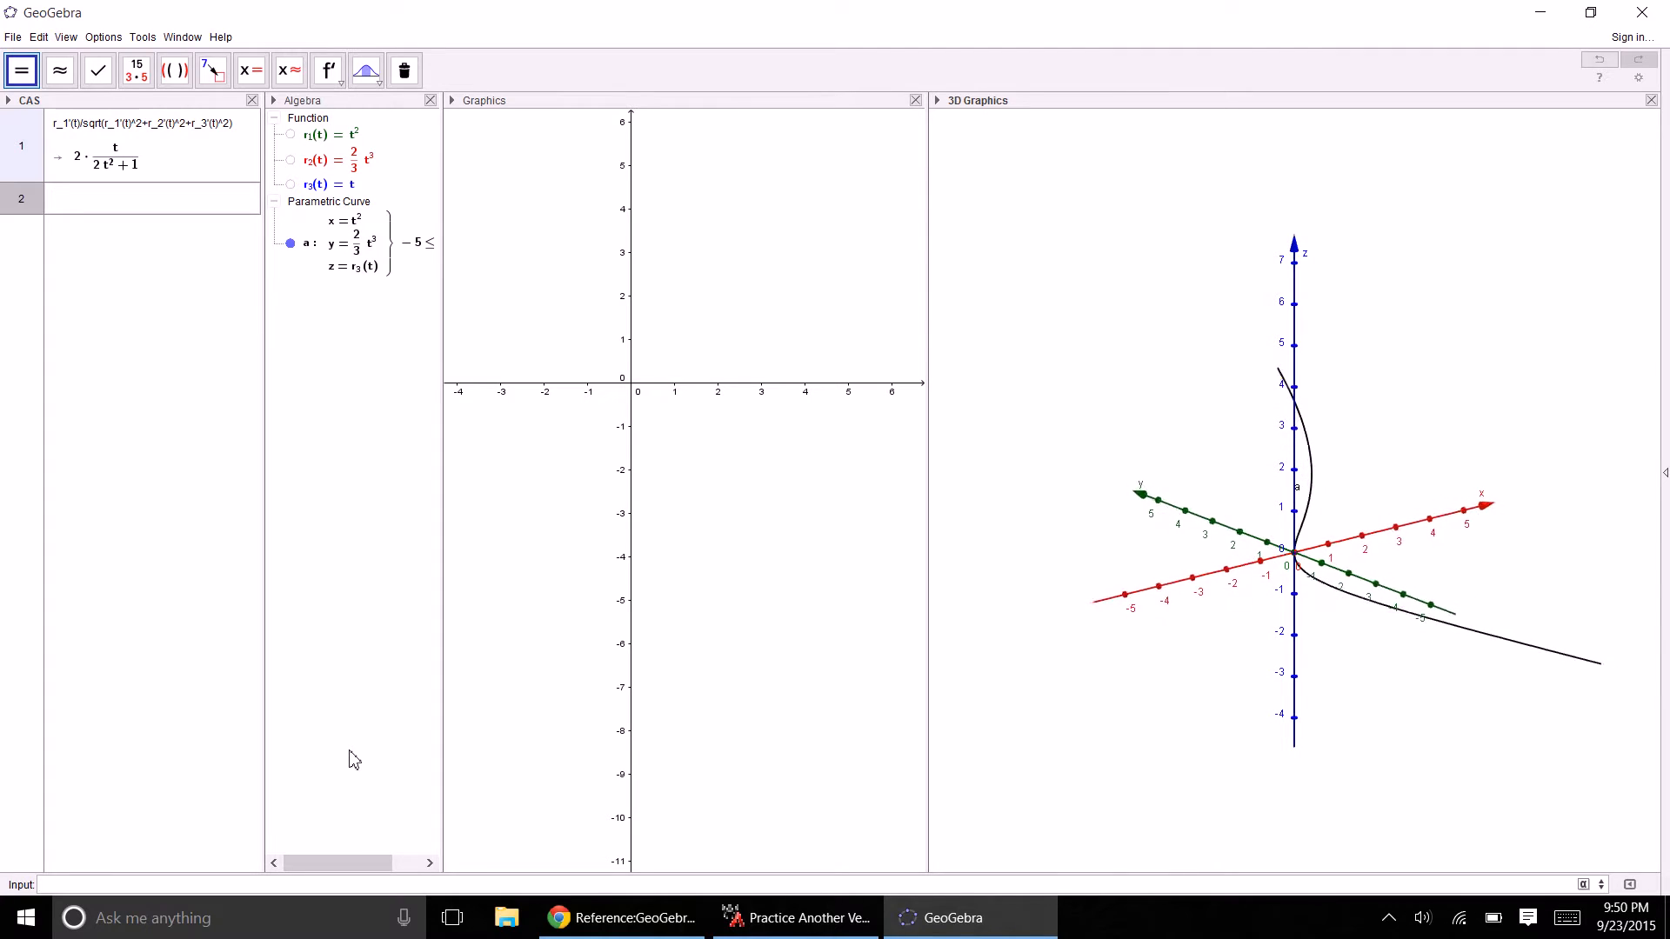
pyautogui.write('T')
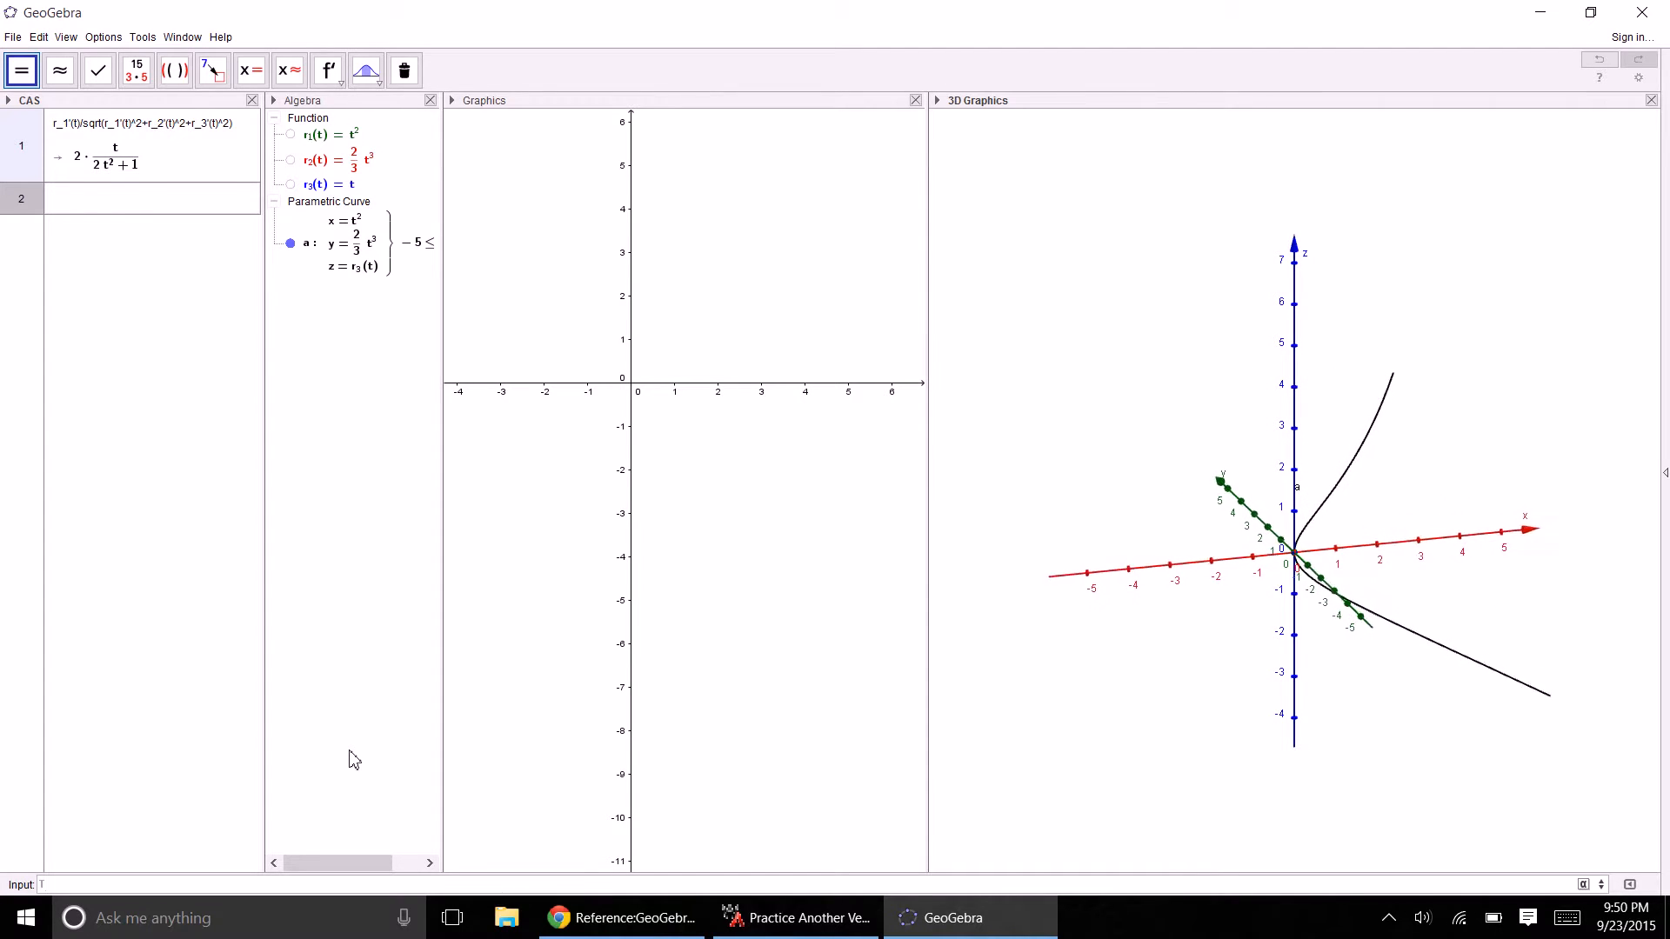
pyautogui.write('_1(')
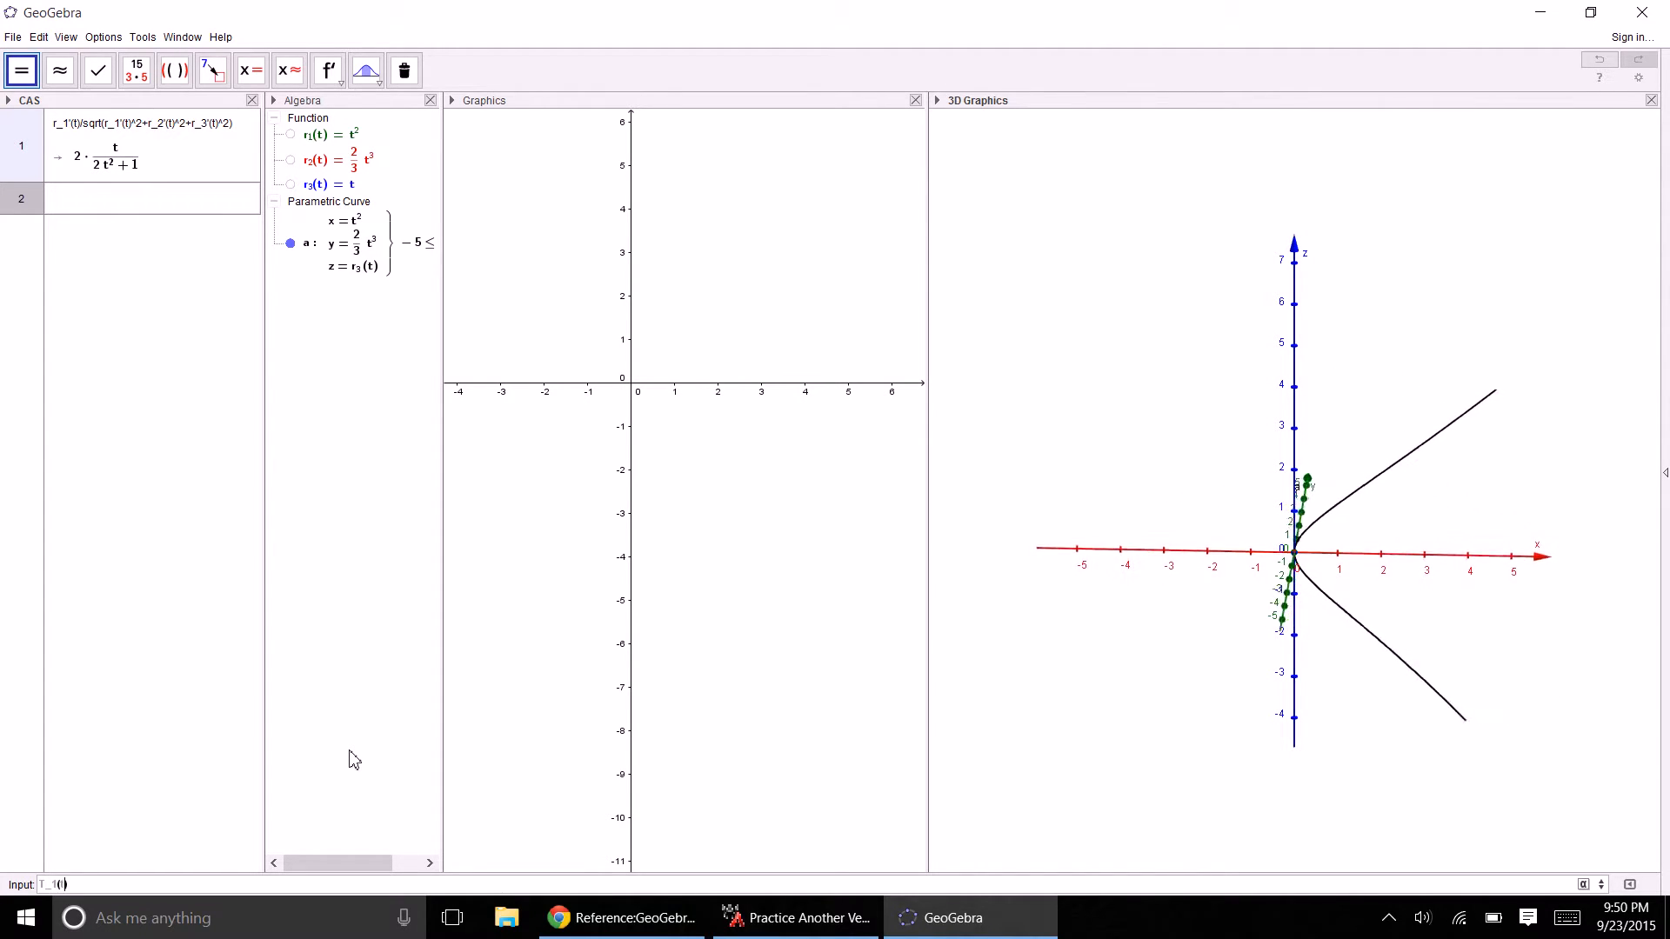
pyautogui.write('t)=')
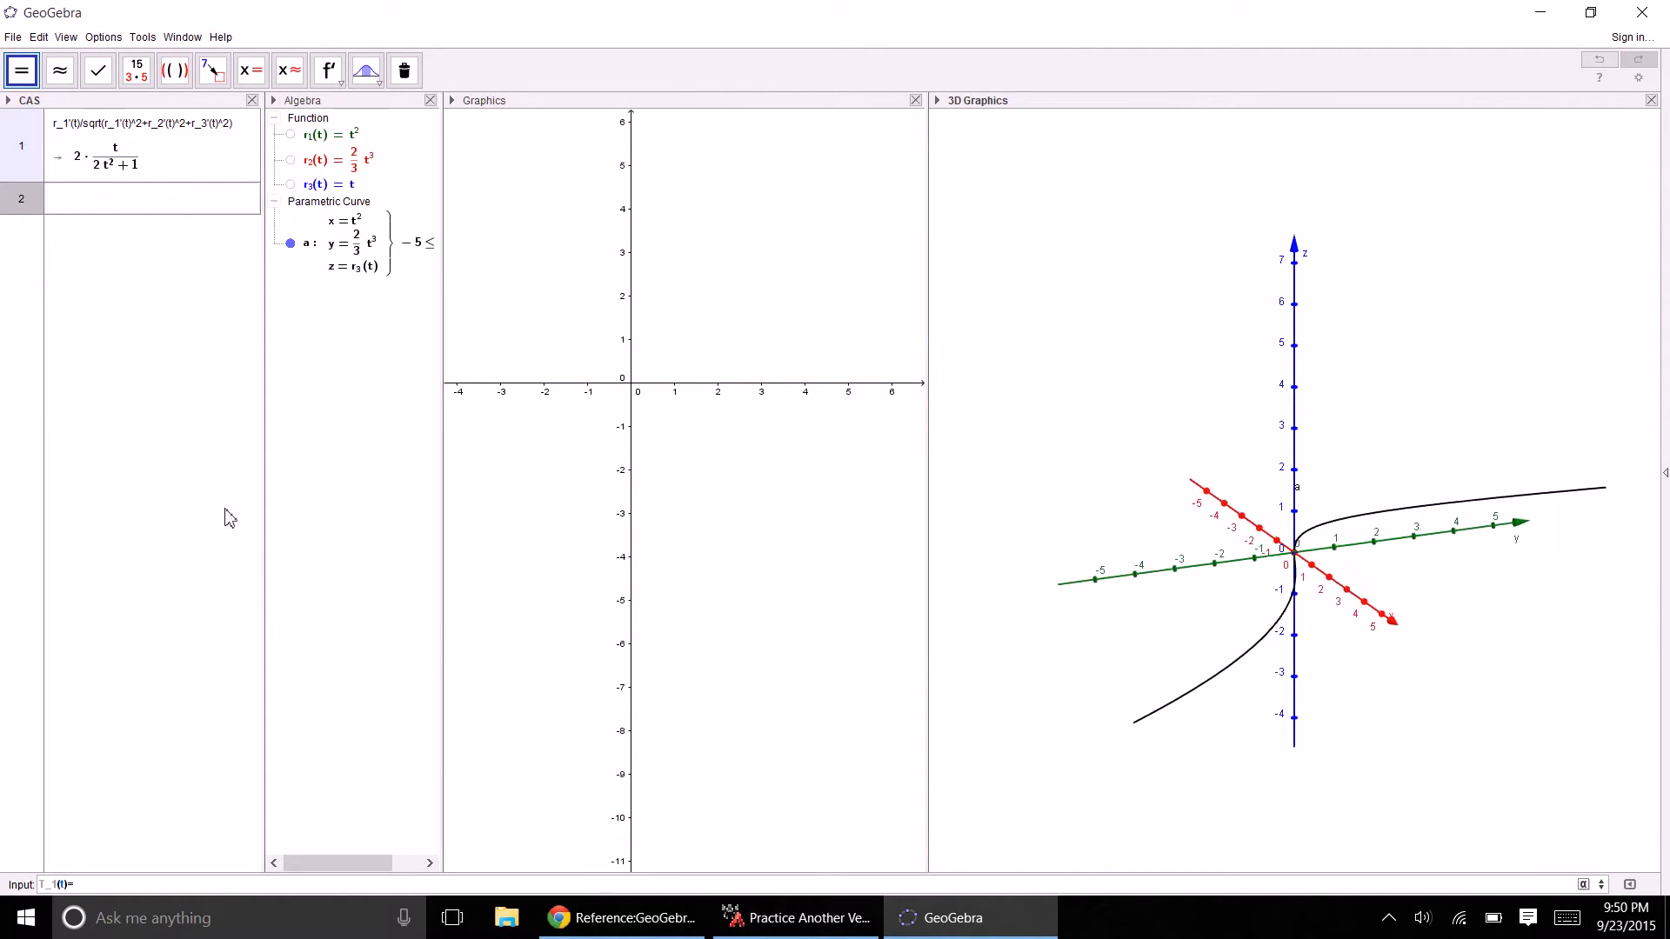
pyautogui.click(234, 123)
pyautogui.moveTo(232, 123); pyautogui.dragTo(52, 123)
pyautogui.hotkey('ctrl', 'c')
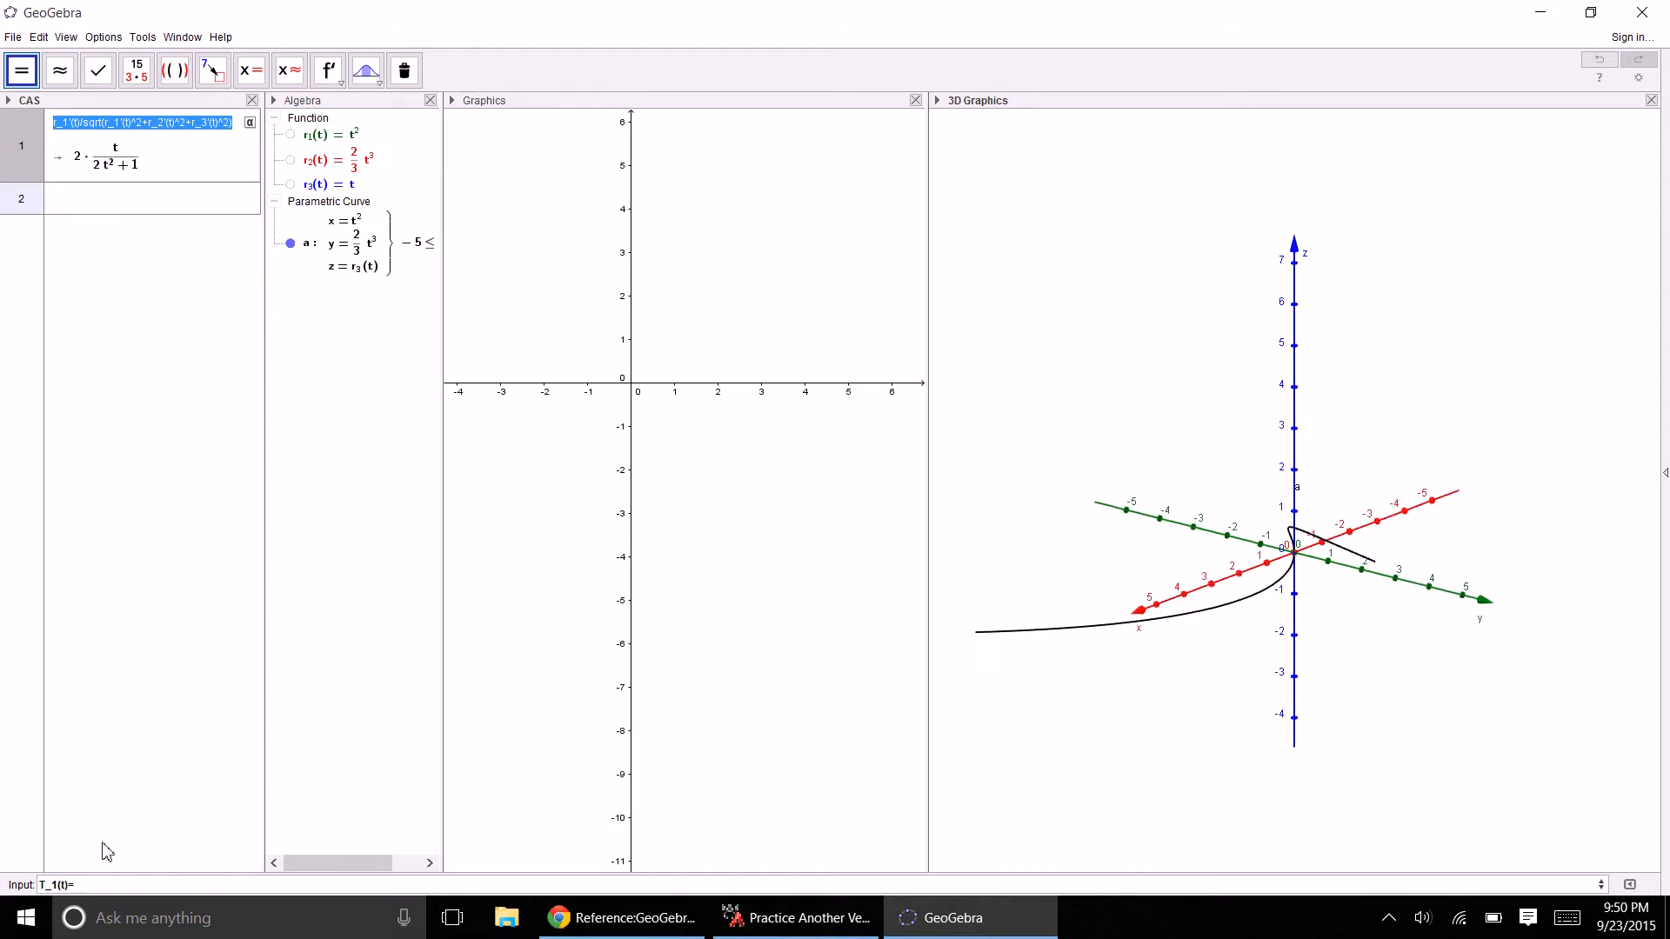
pyautogui.click(77, 886)
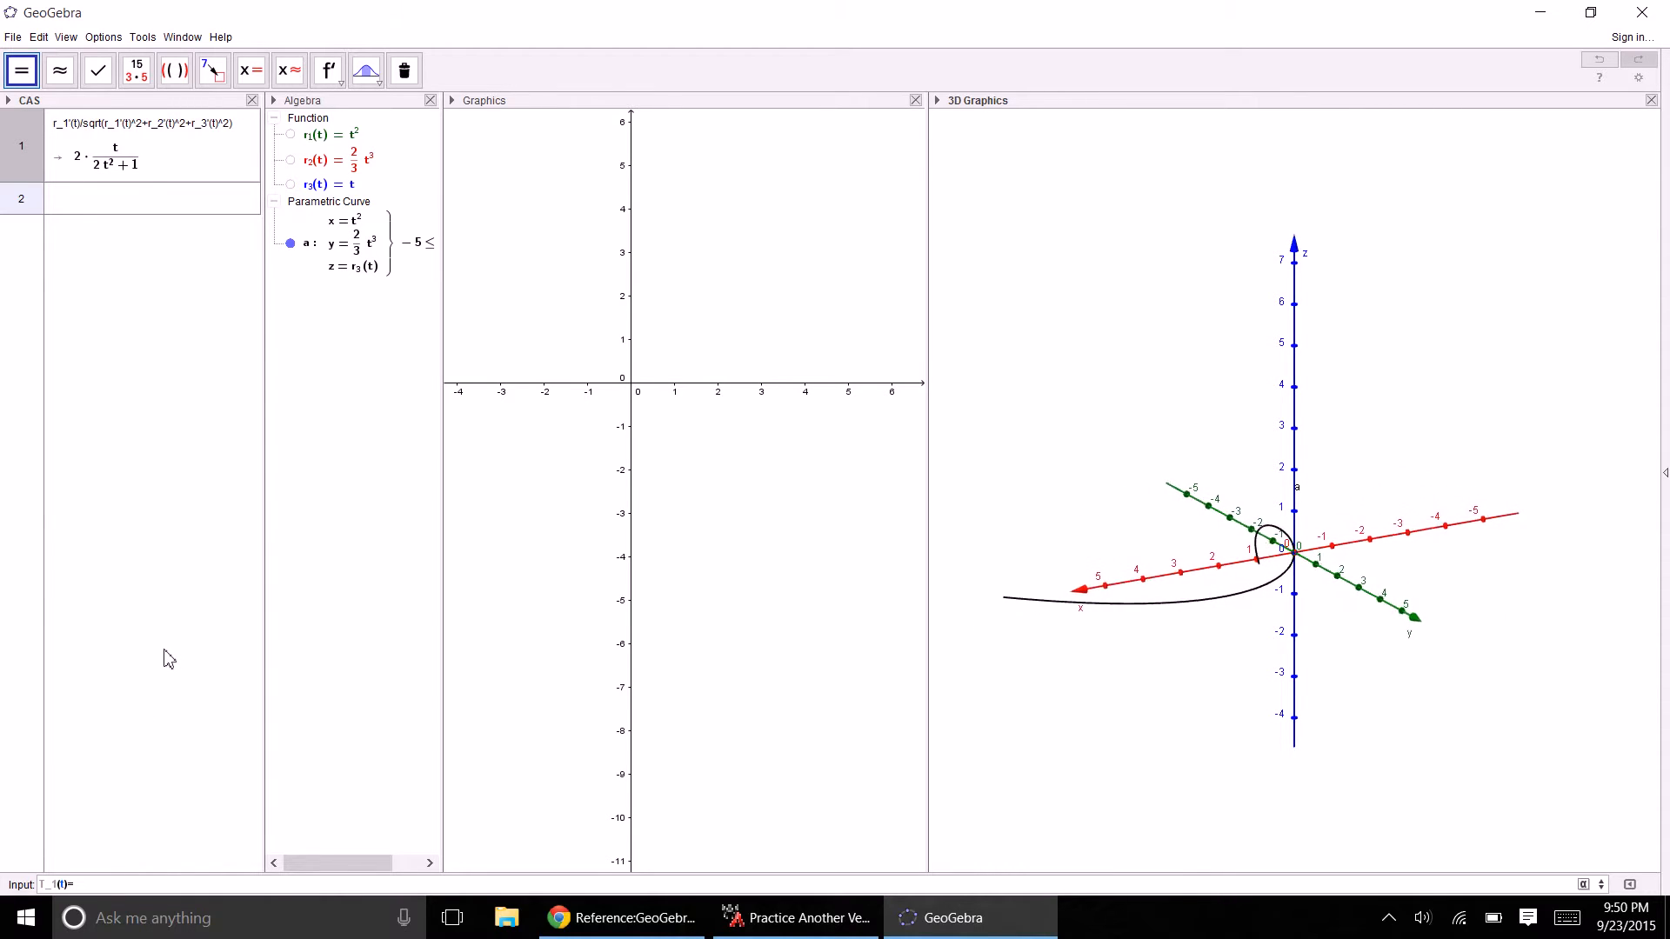
pyautogui.write('T_1(t)=')
pyautogui.hotkey('ctrl', 'v')
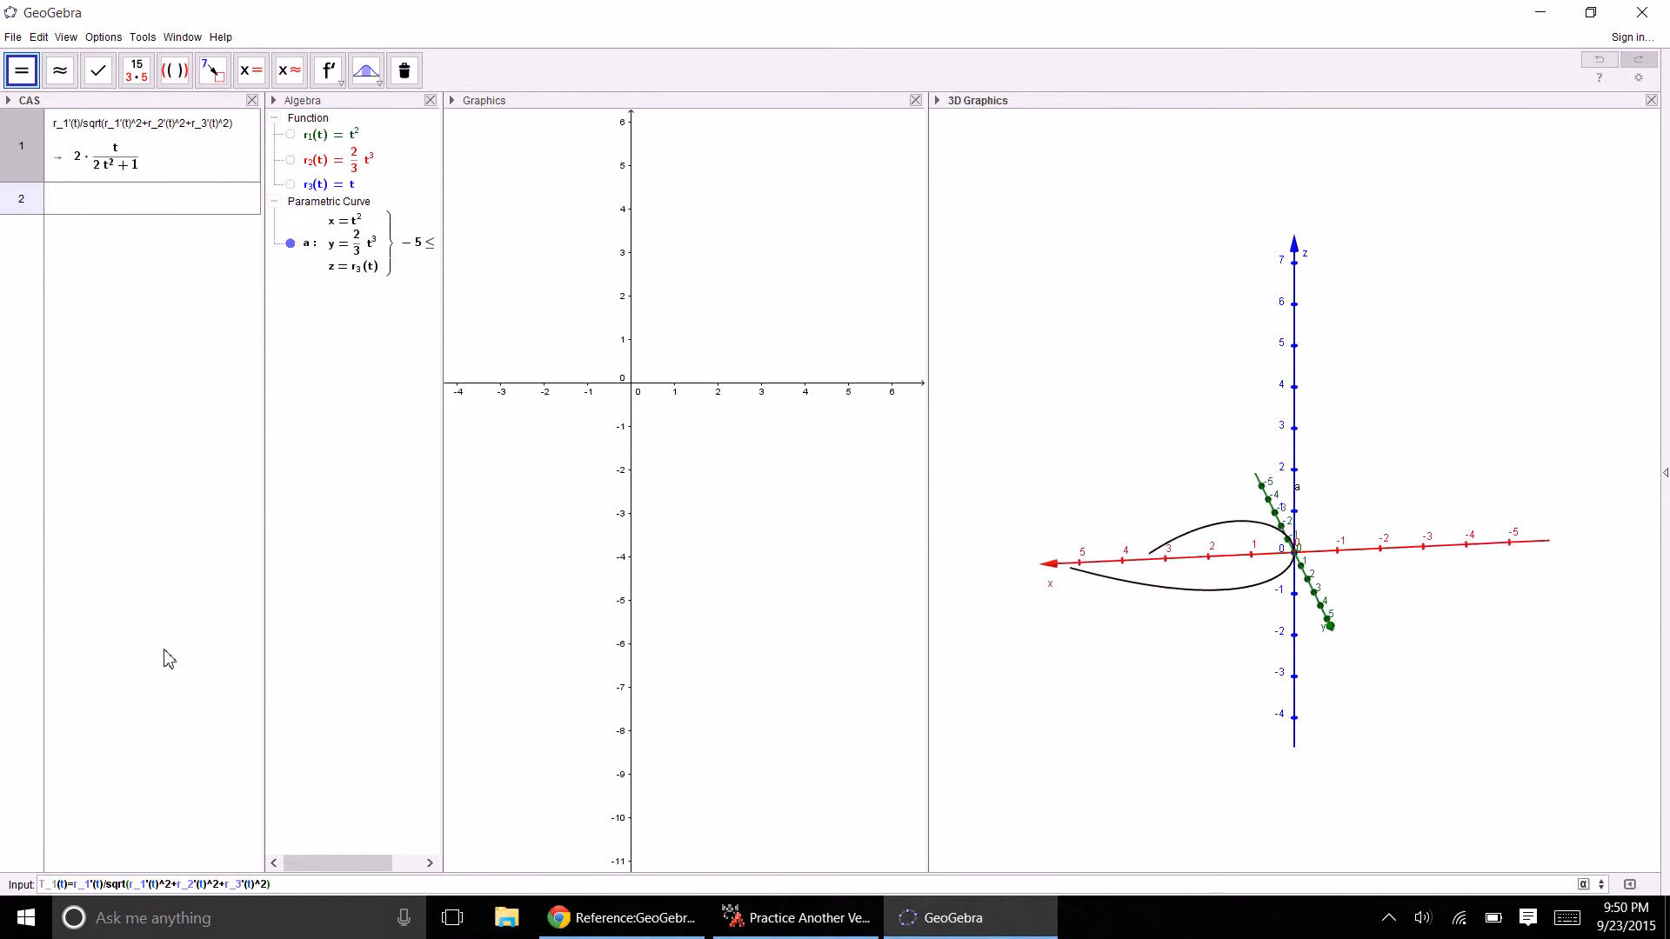
pyautogui.press('Return')
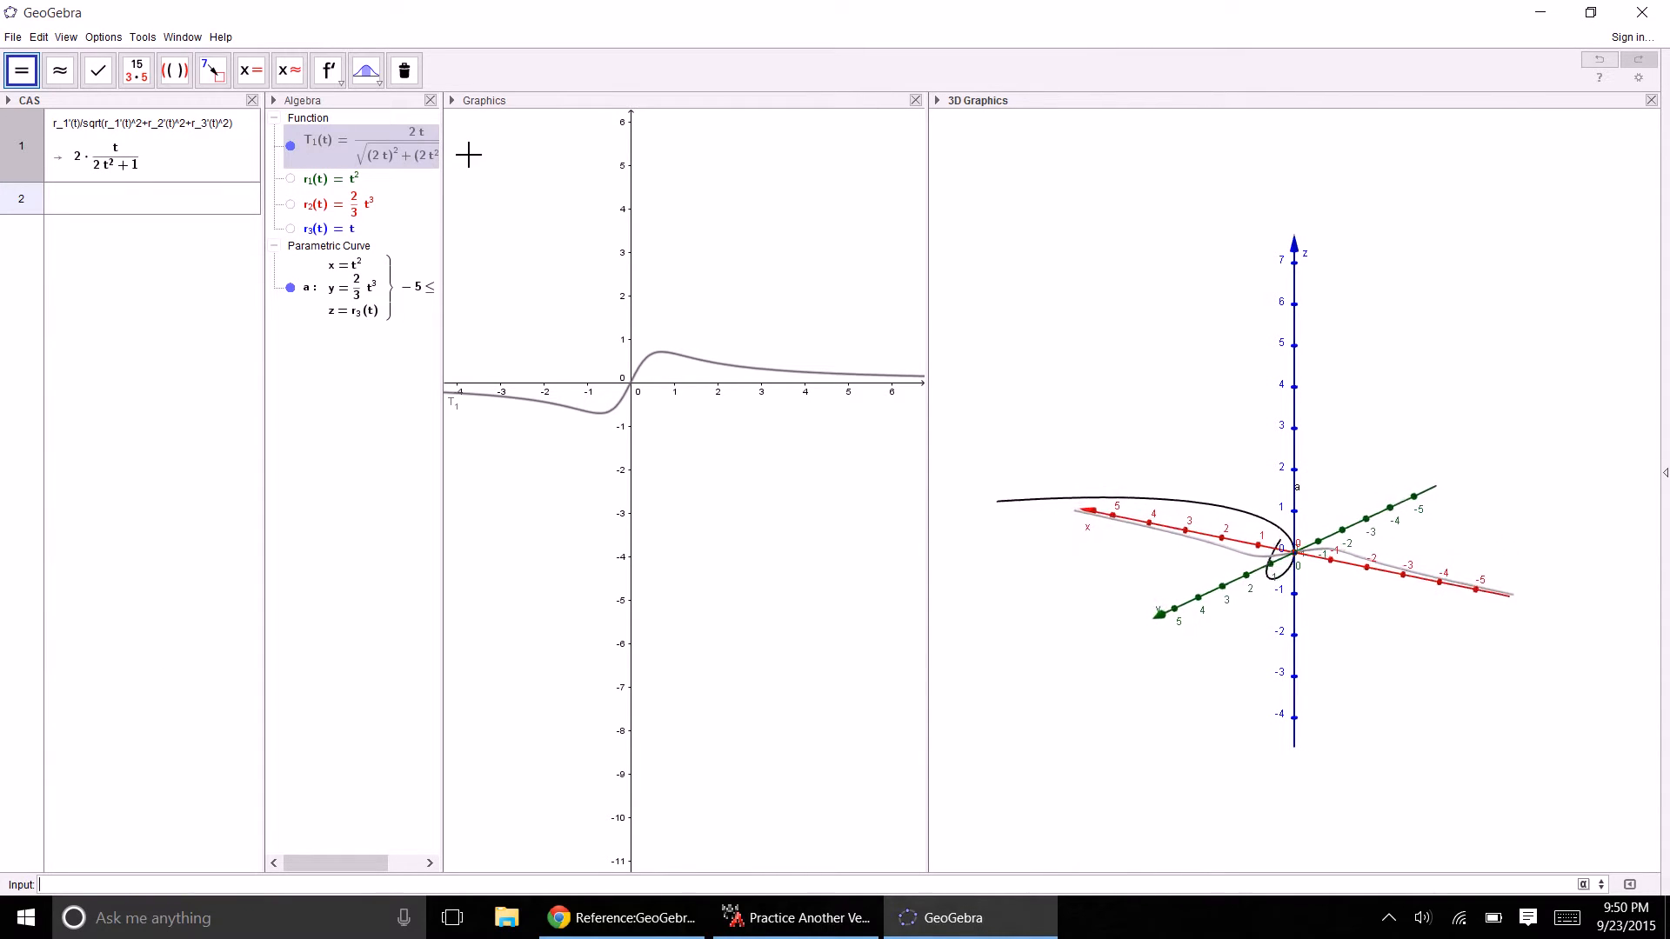
pyautogui.moveTo(446, 165); pyautogui.dragTo(565, 167)
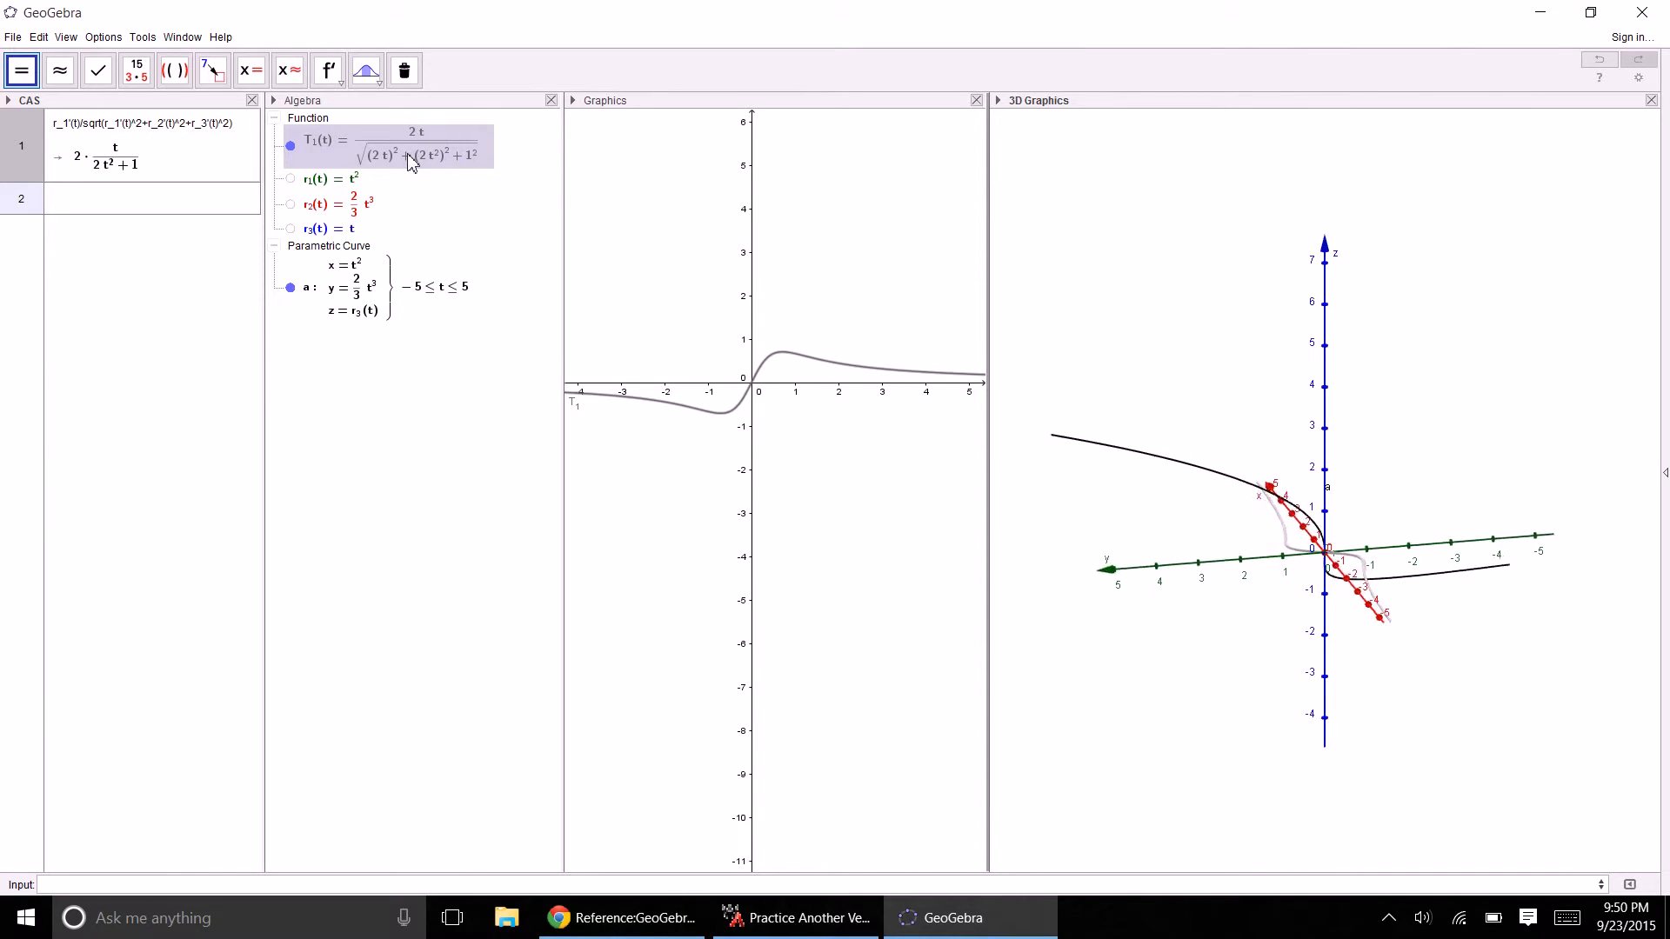
pyautogui.click(505, 217)
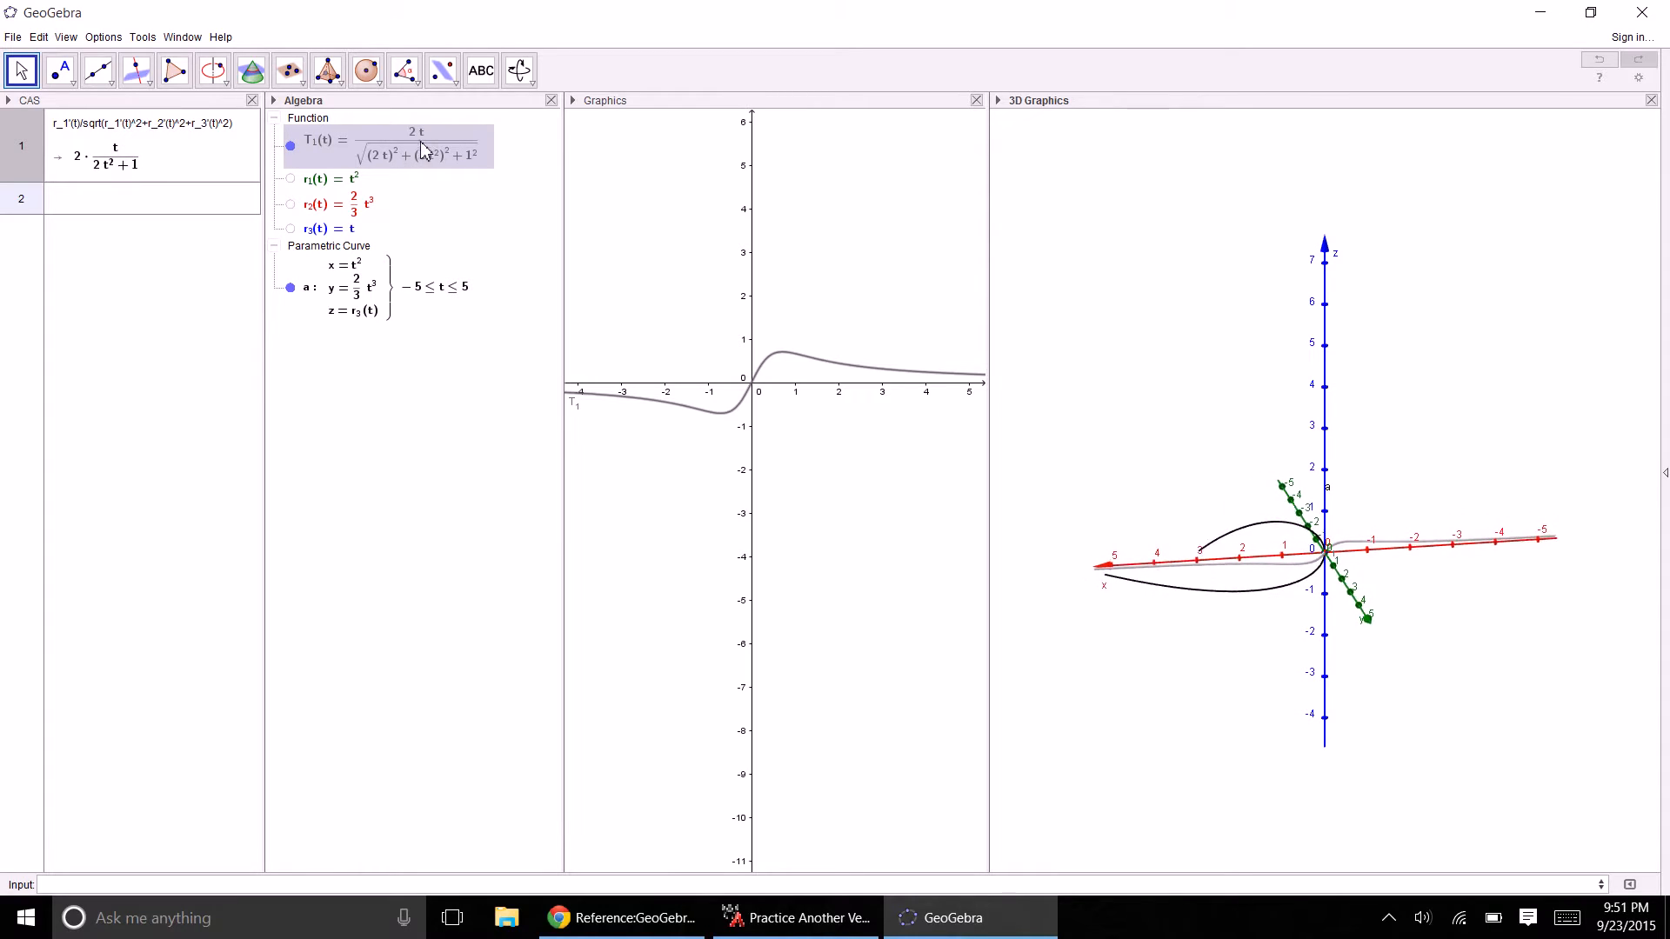
# - Redefine T_1 with the simplified result copied from the first CAS row, 2t/(2t²+1)
pyautogui.click(123, 166)
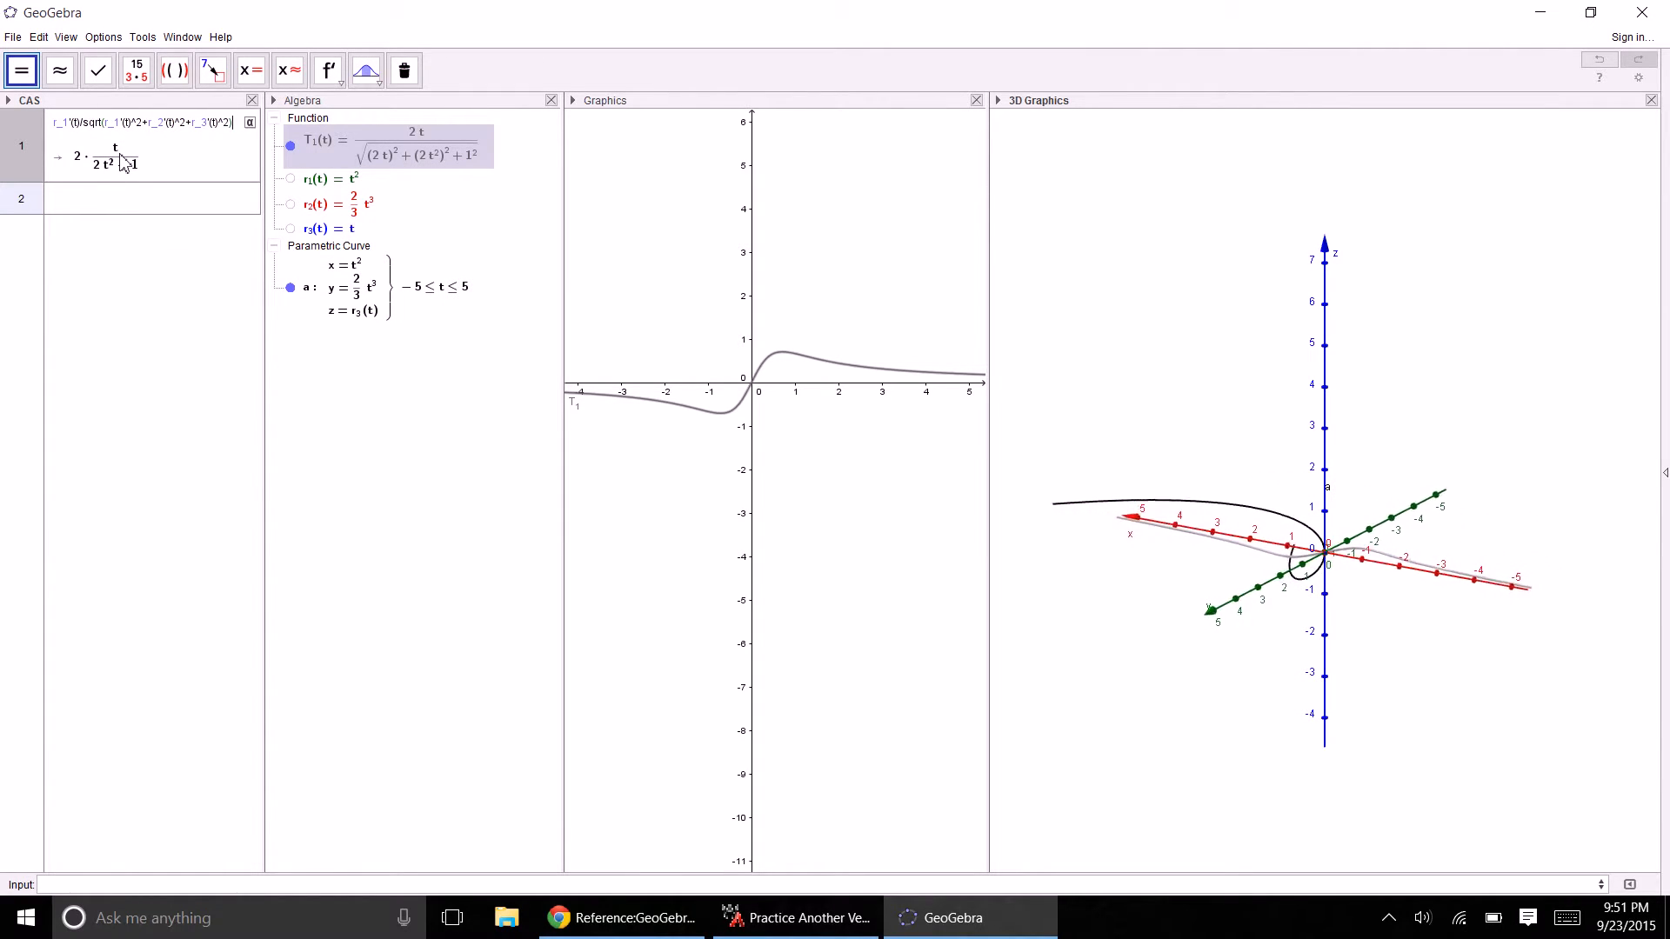
pyautogui.rightClick(125, 163)
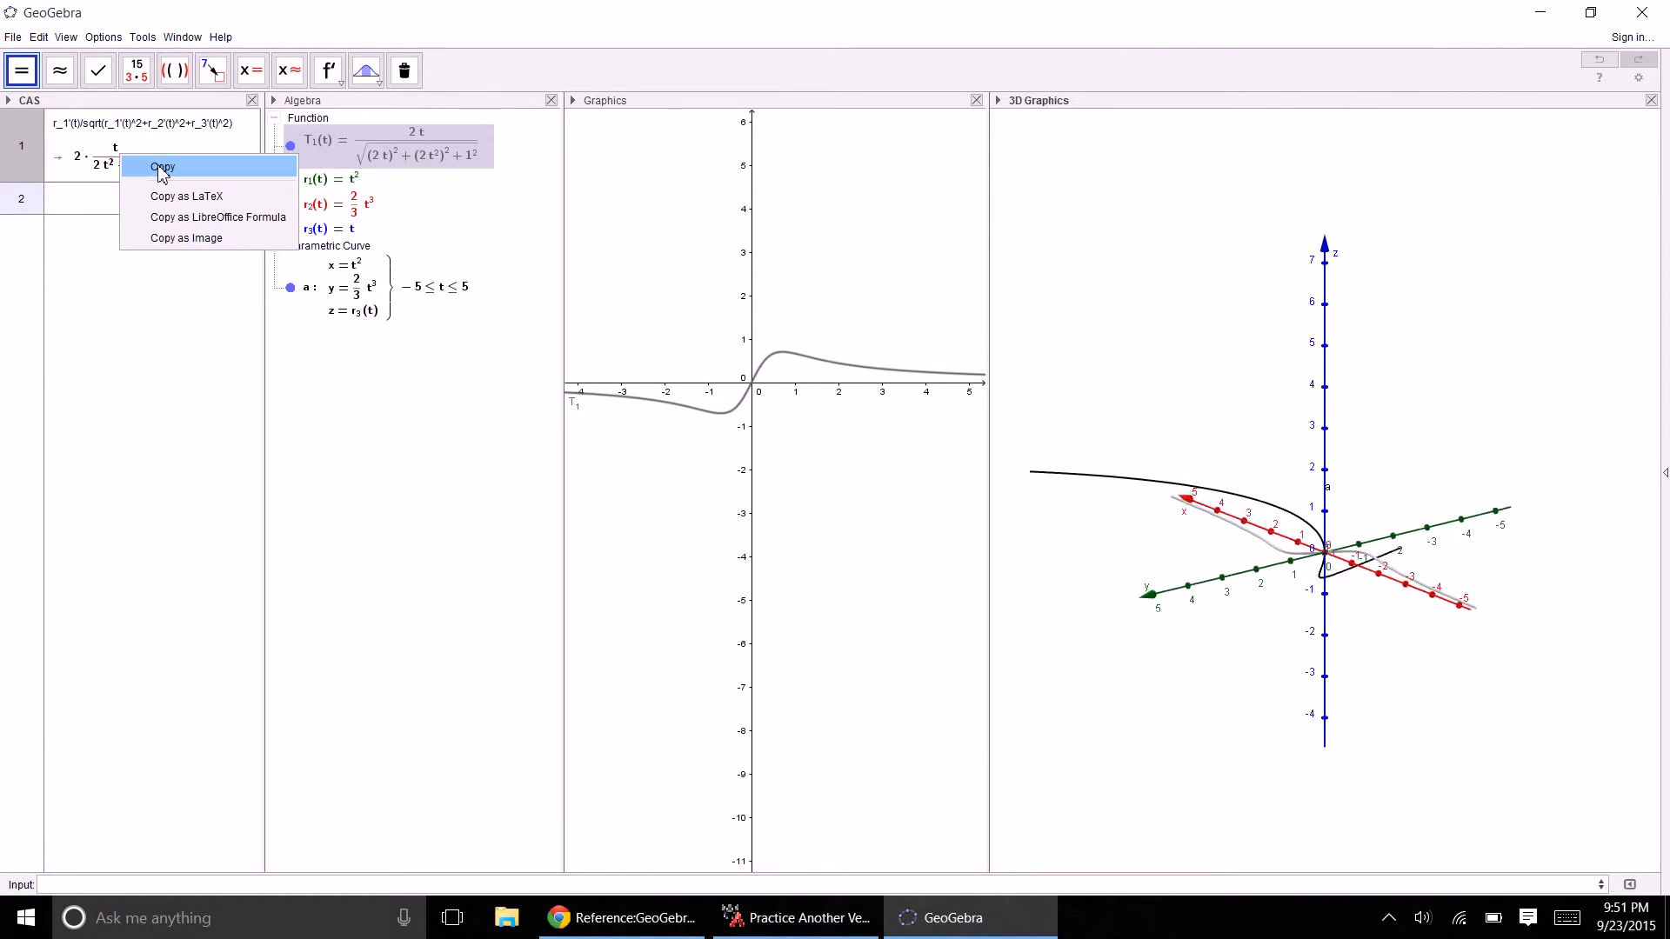
pyautogui.click(163, 168)
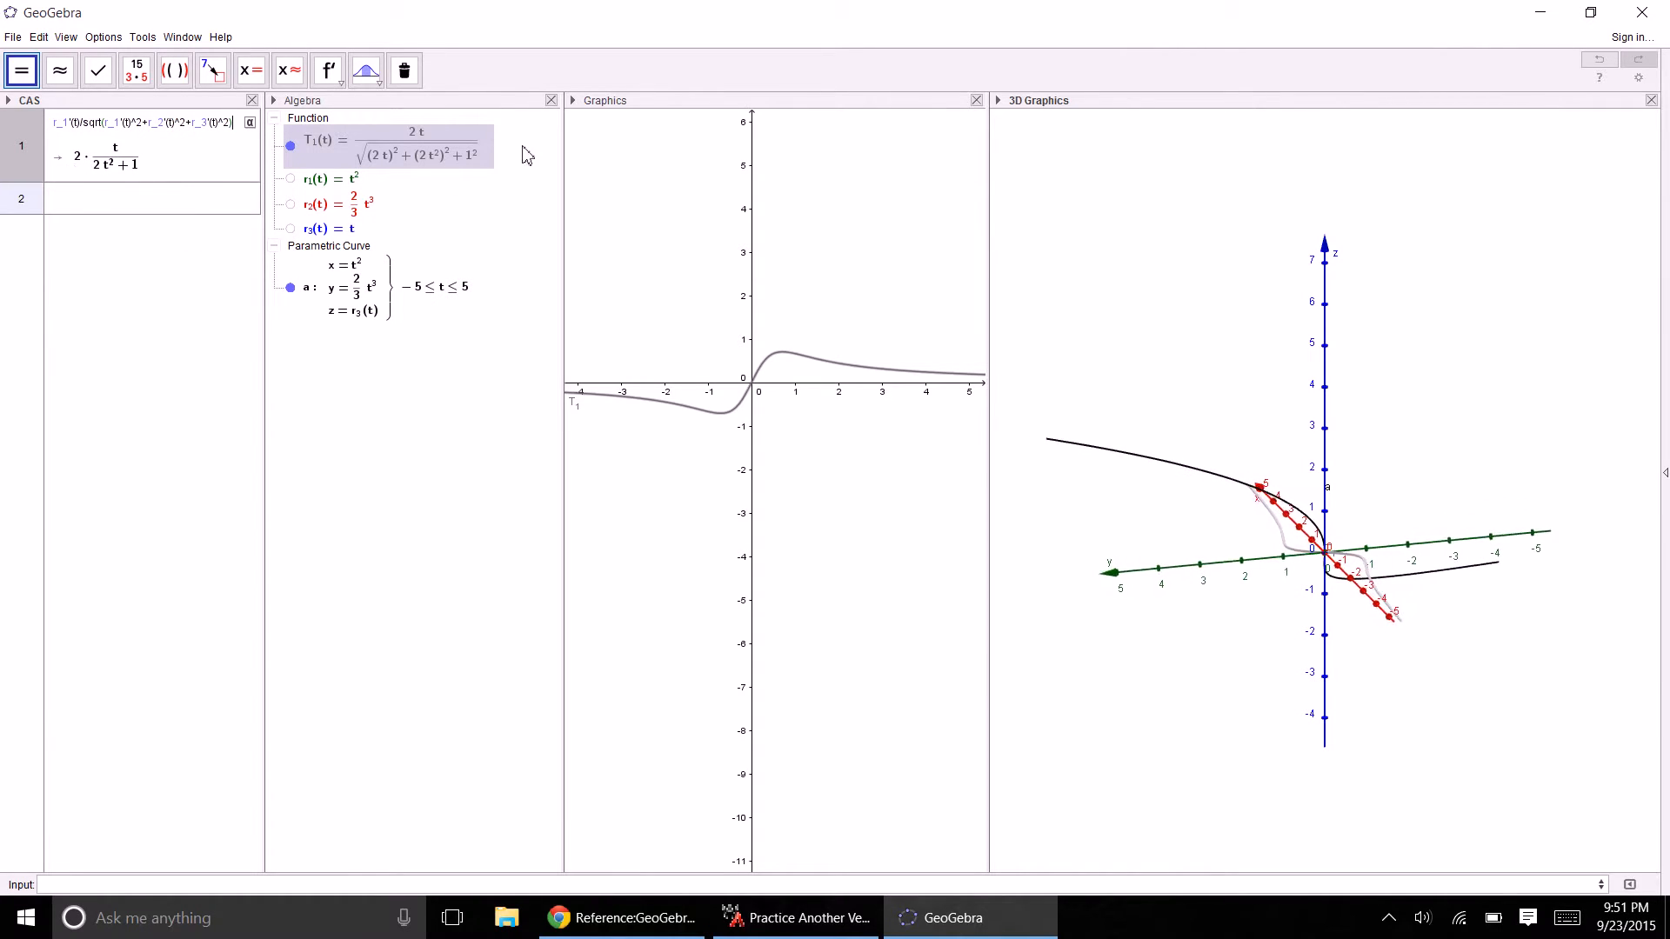
pyautogui.doubleClick(400, 146)
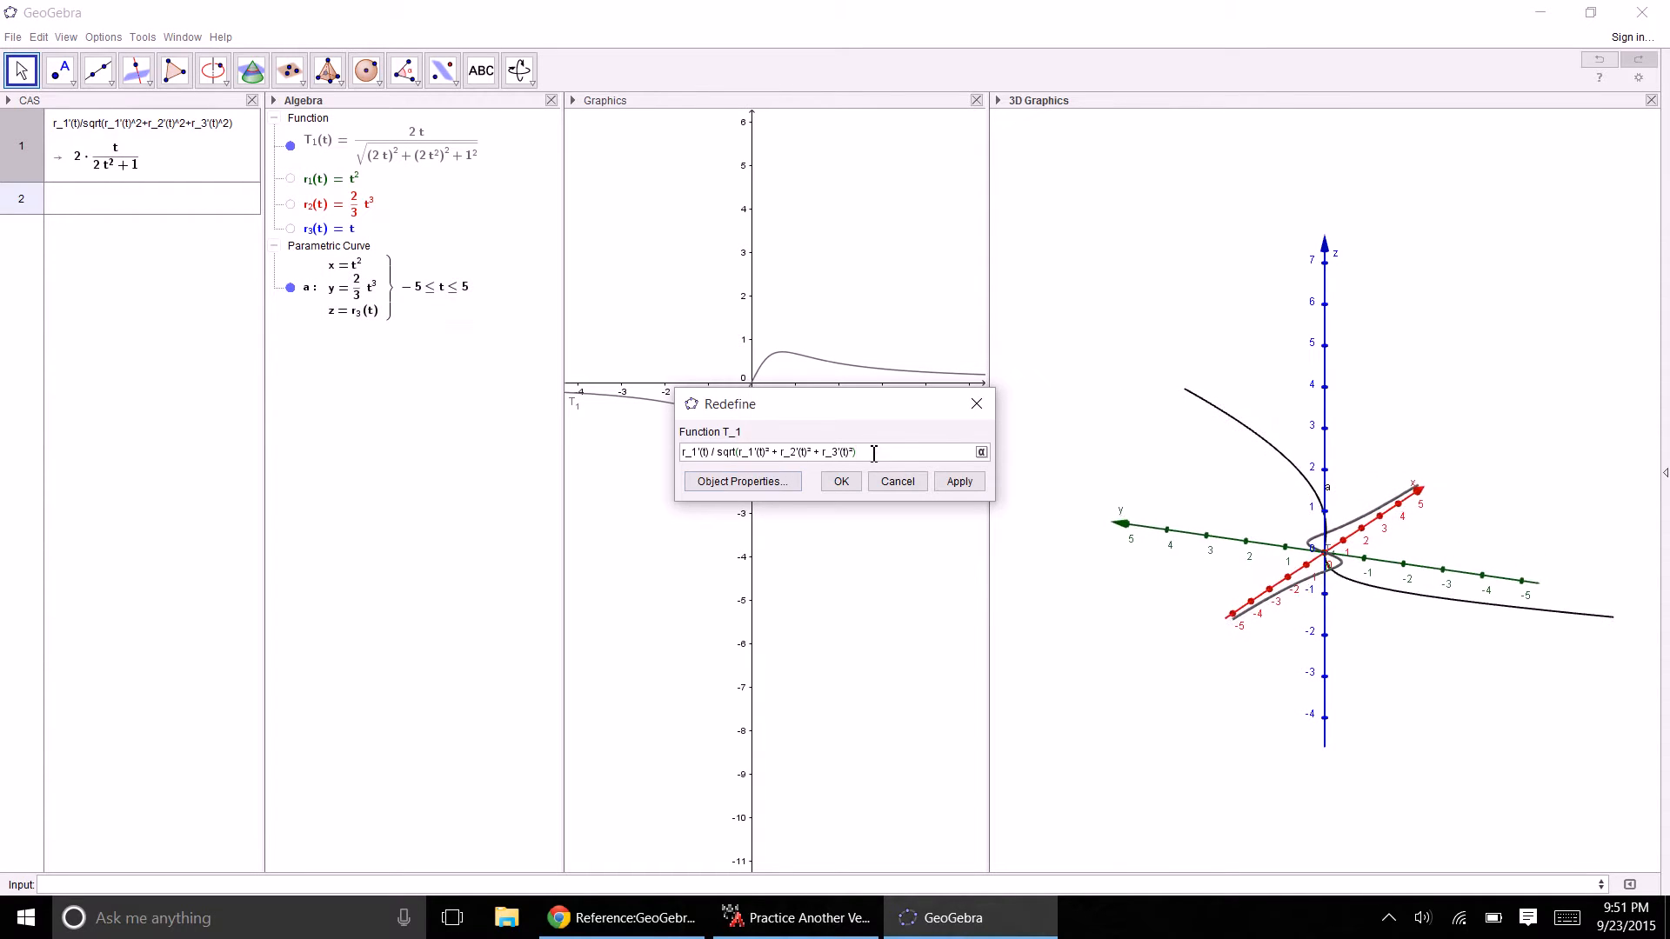
pyautogui.moveTo(874, 454); pyautogui.dragTo(679, 454)
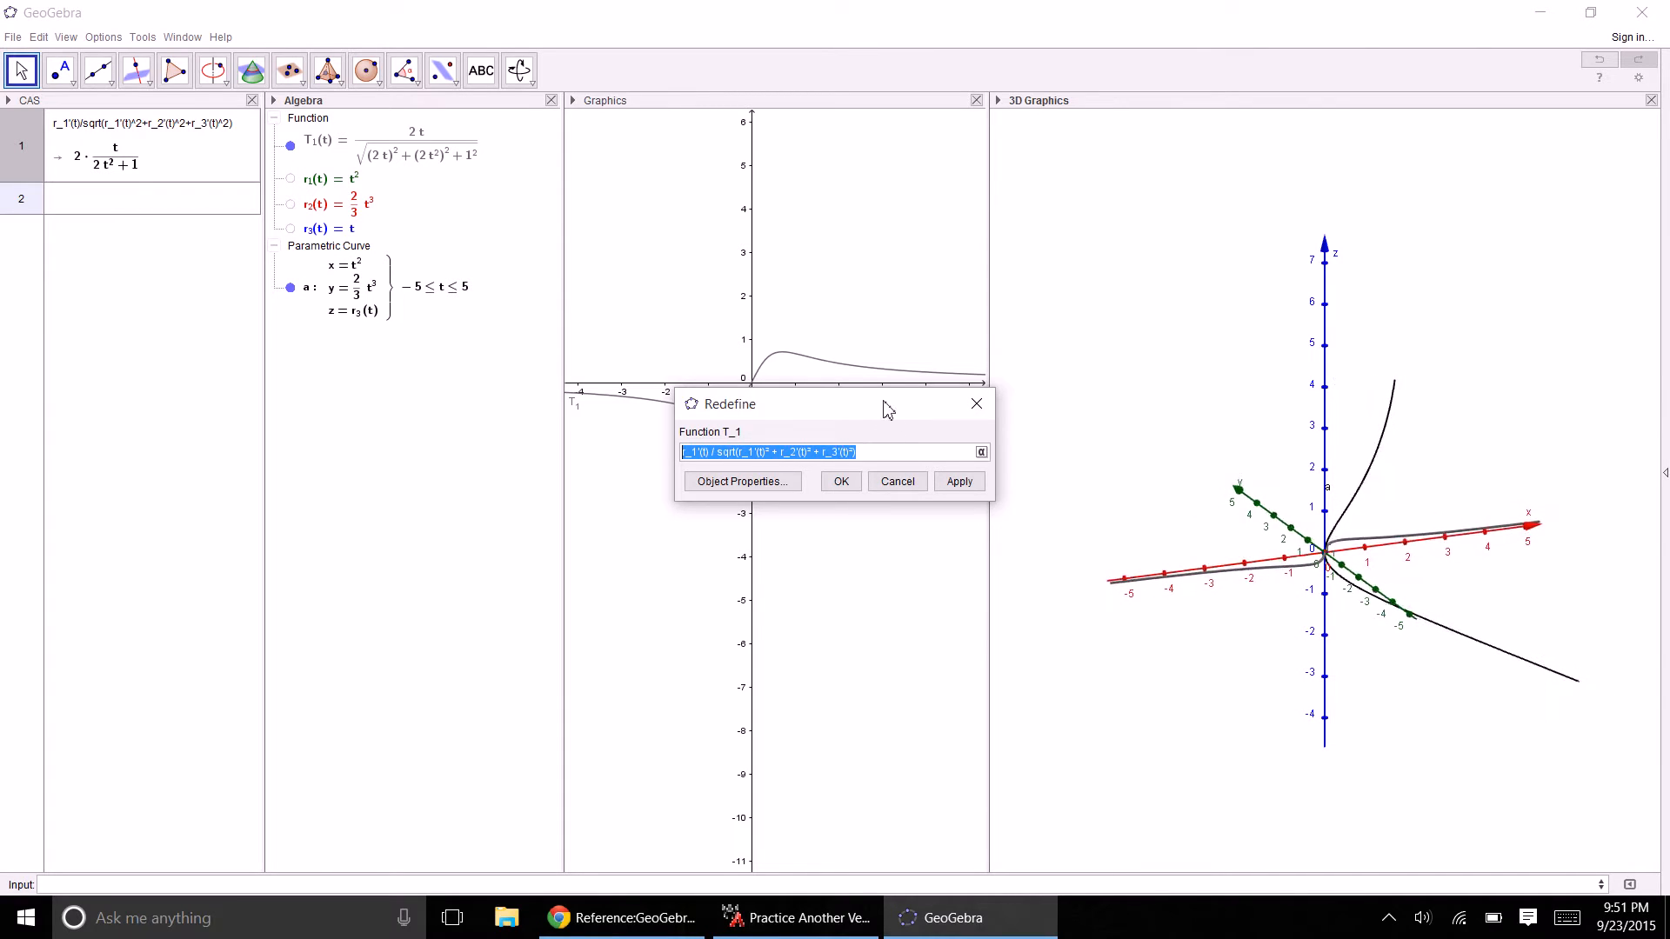
pyautogui.hotkey('ctrl', 'v')
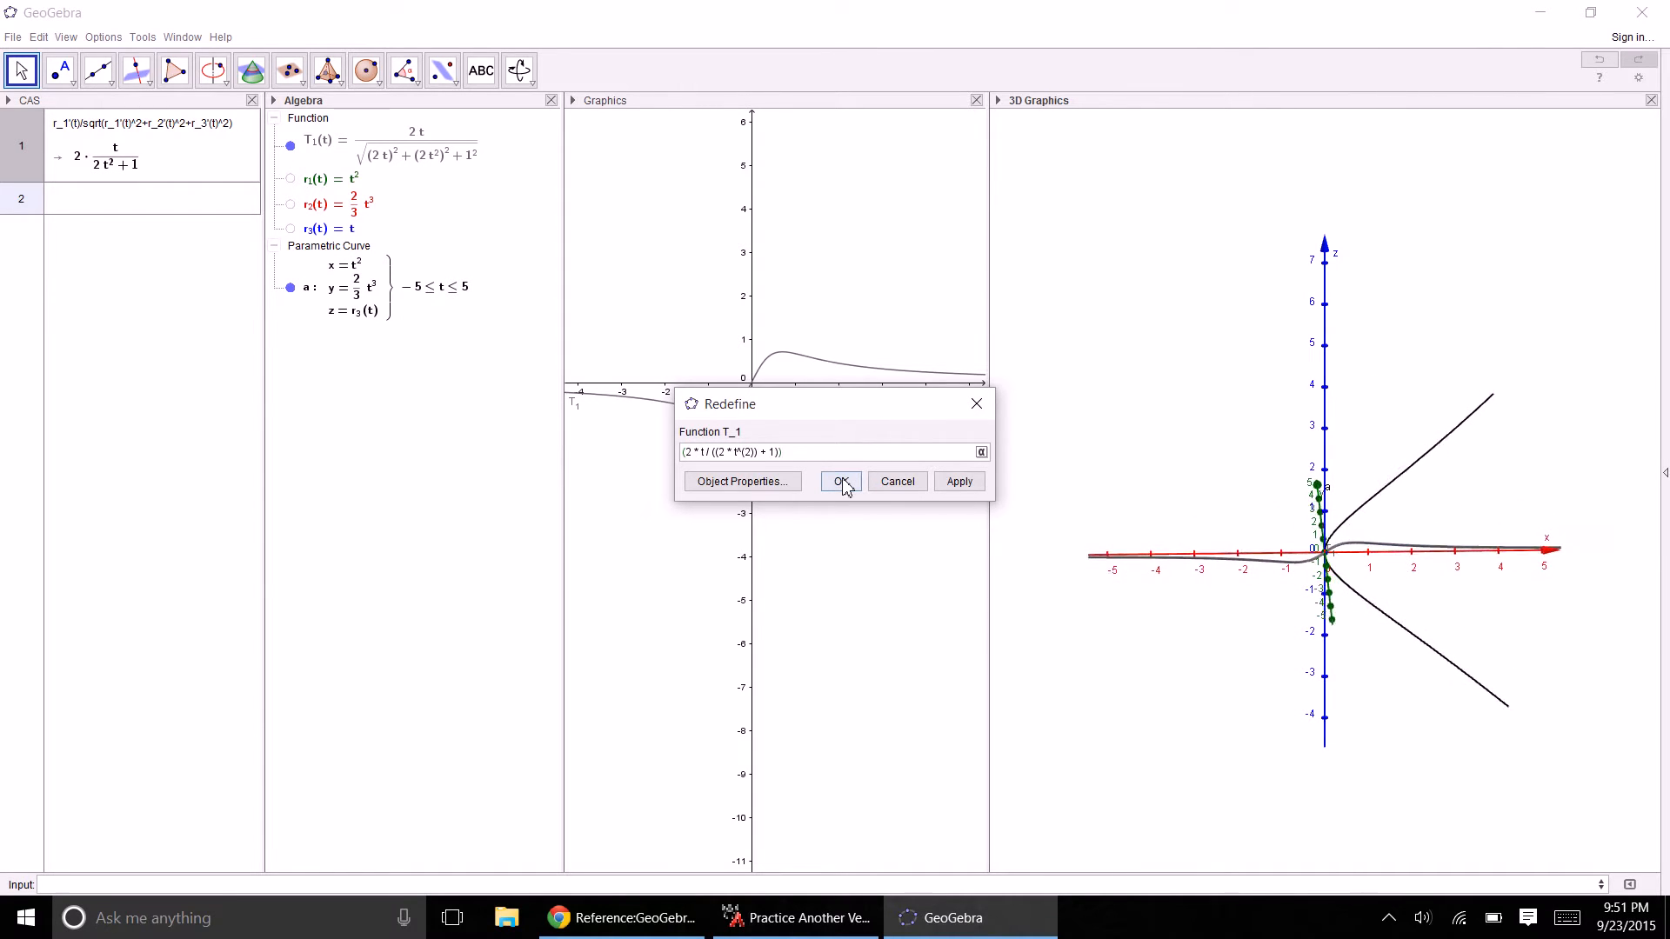
pyautogui.click(840, 483)
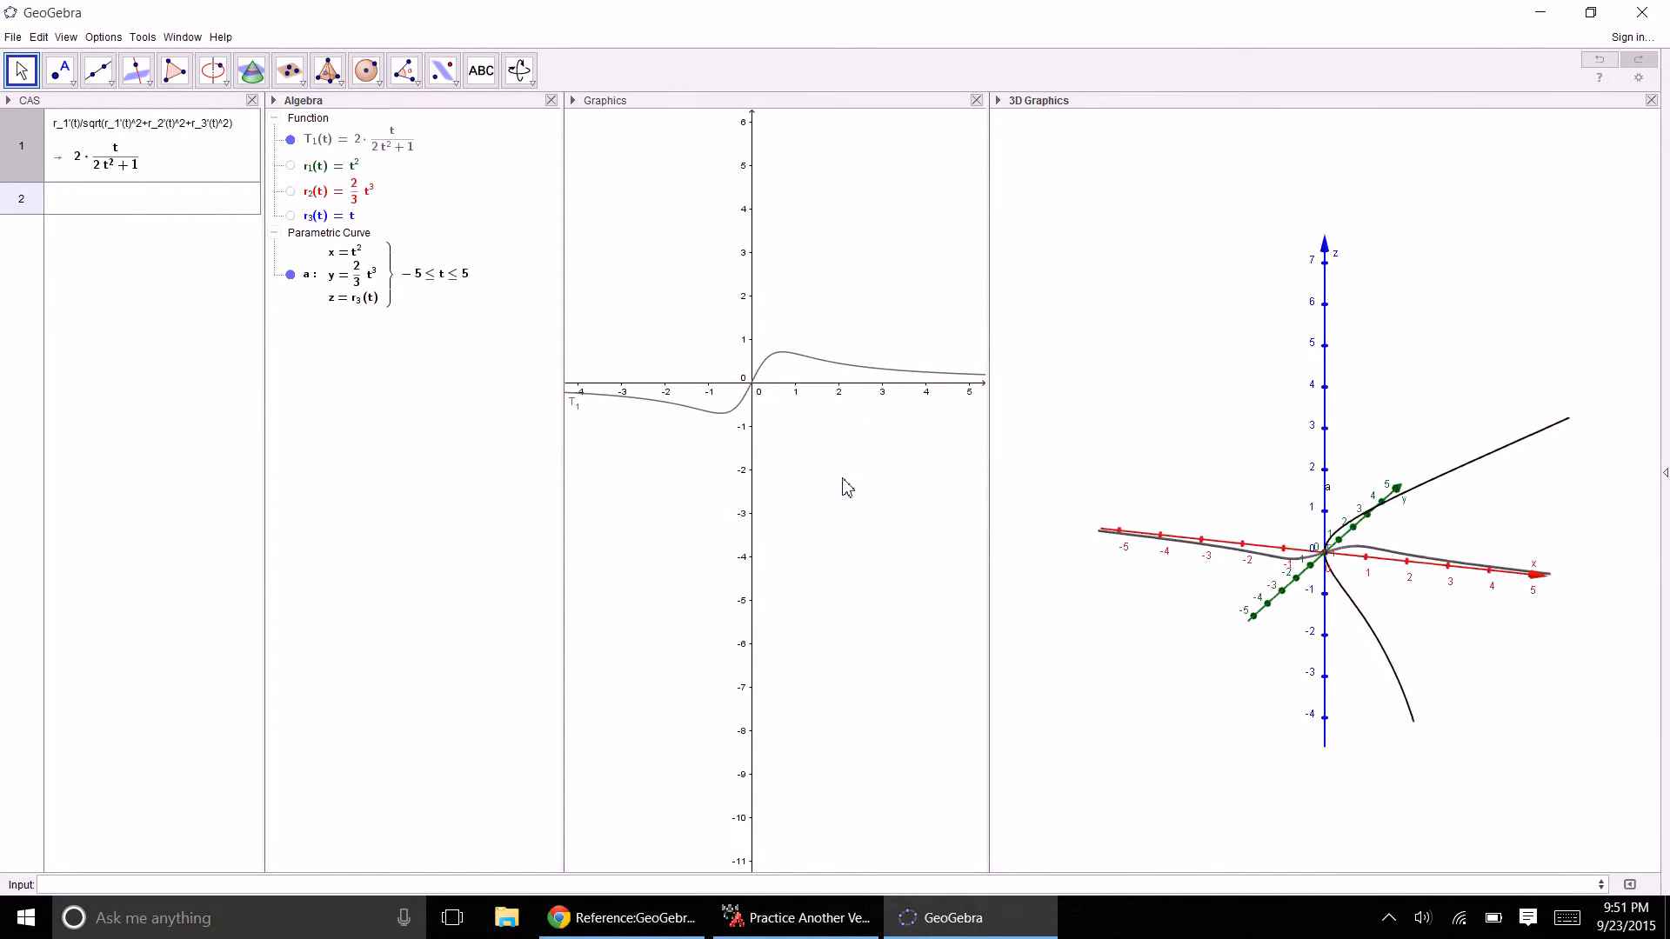
pyautogui.click(378, 146)
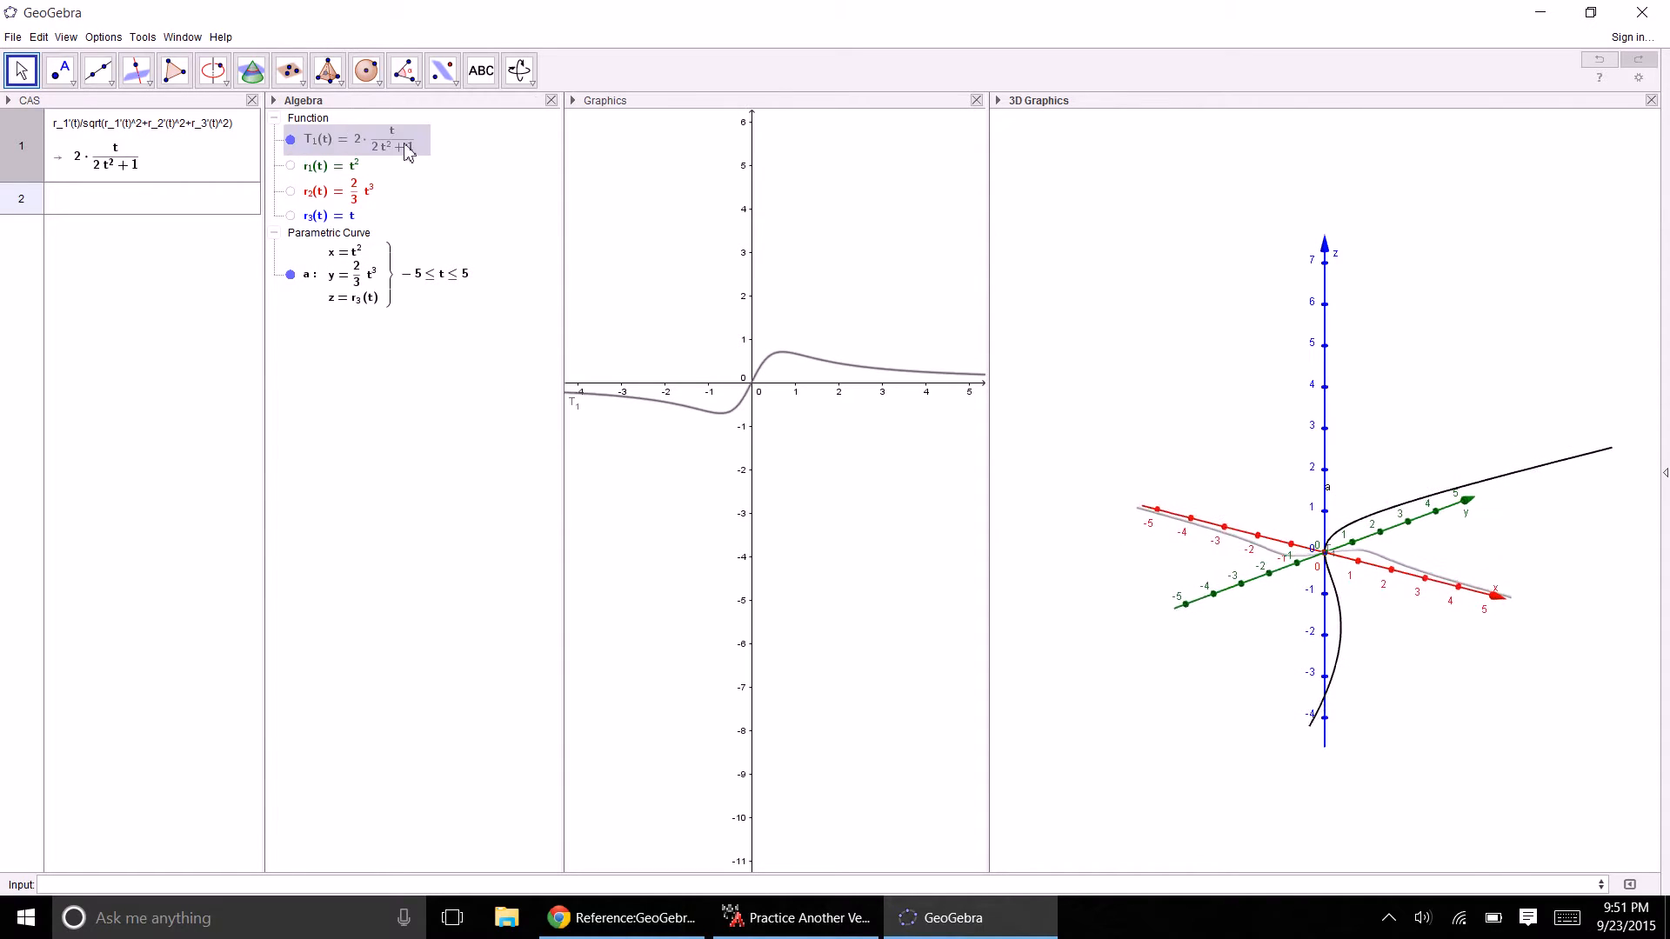
pyautogui.click(350, 171)
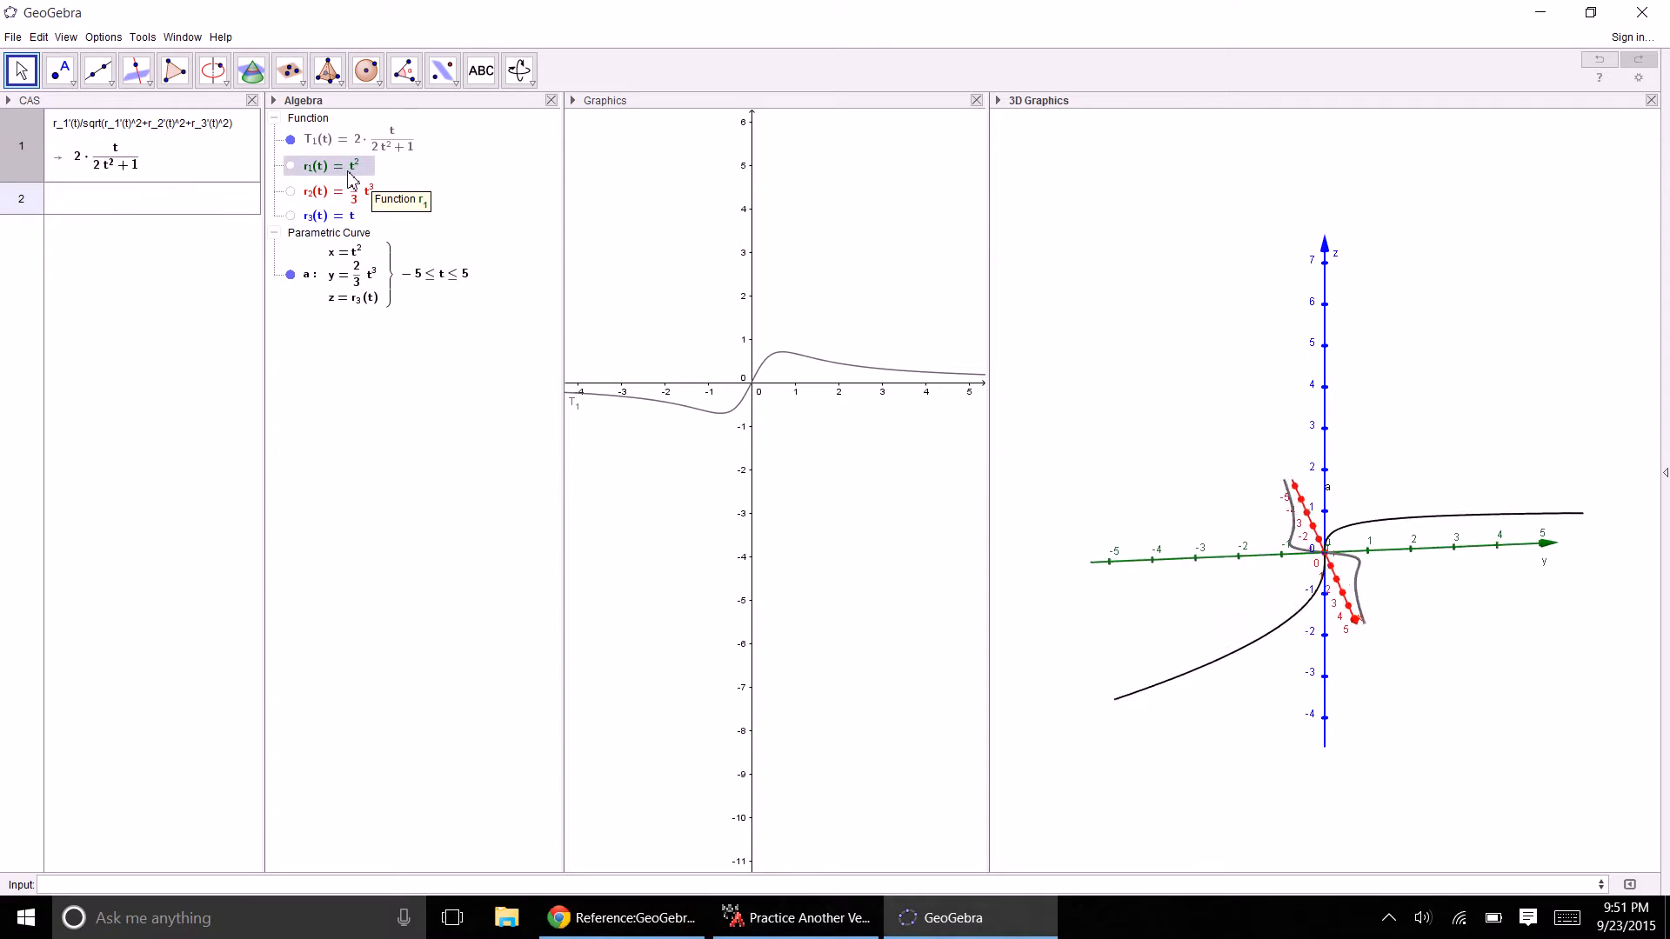
pyautogui.click(310, 146)
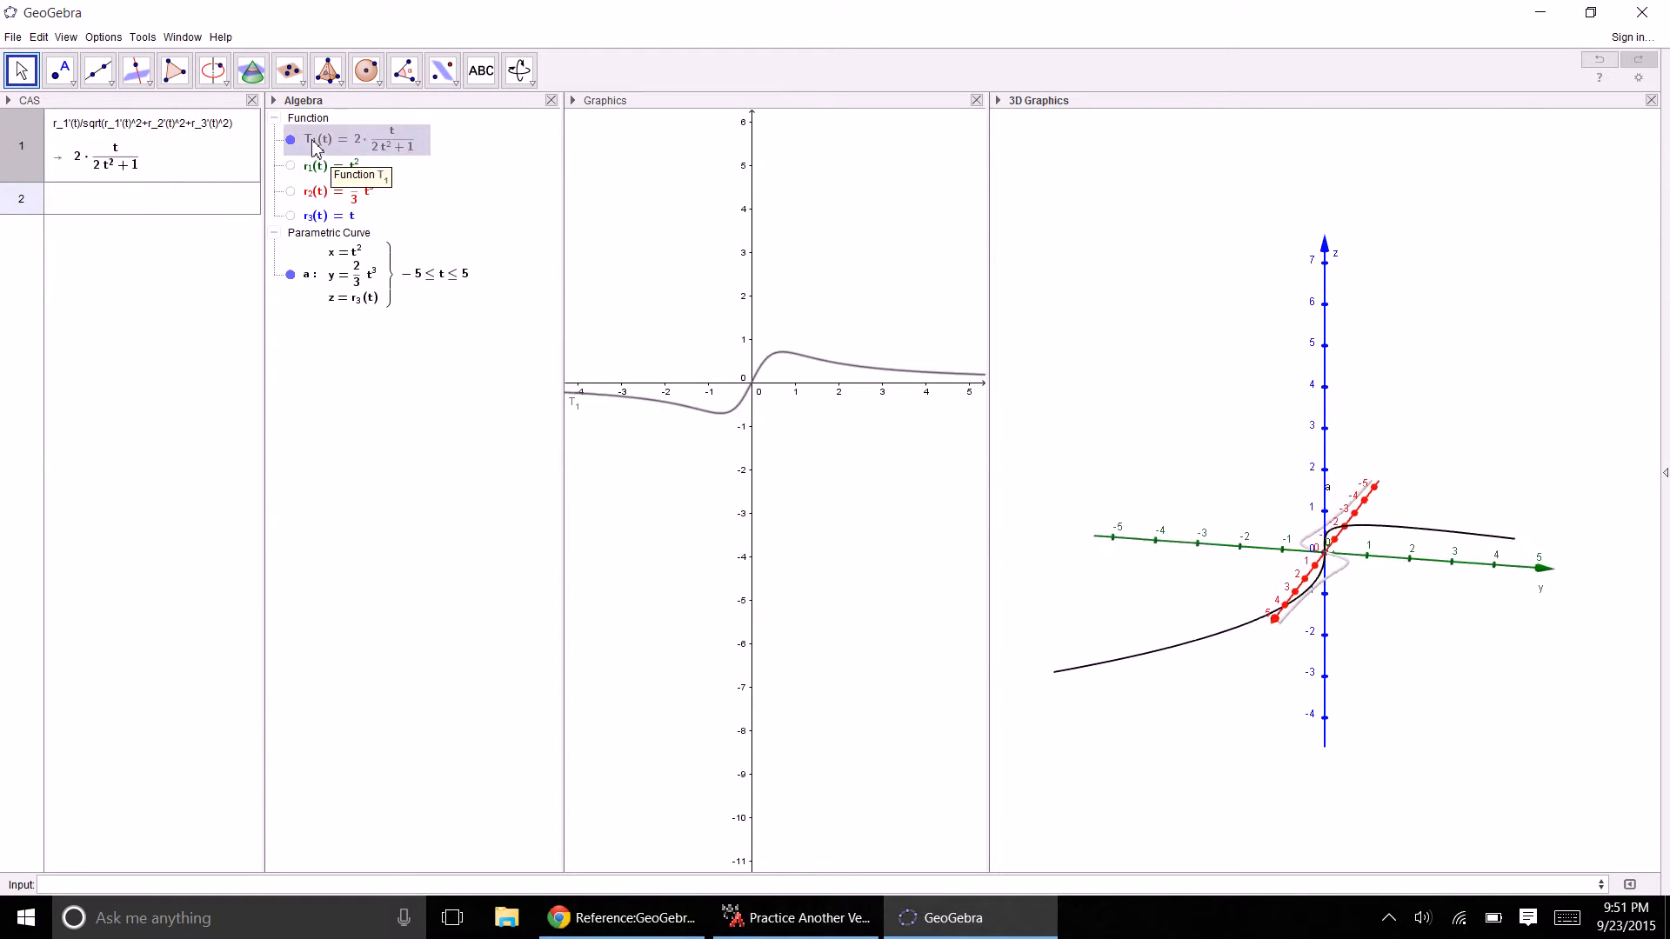
# - Undo the last redefinition of T_1 to bring back its formula in terms of the component derivatives
pyautogui.click(315, 168)
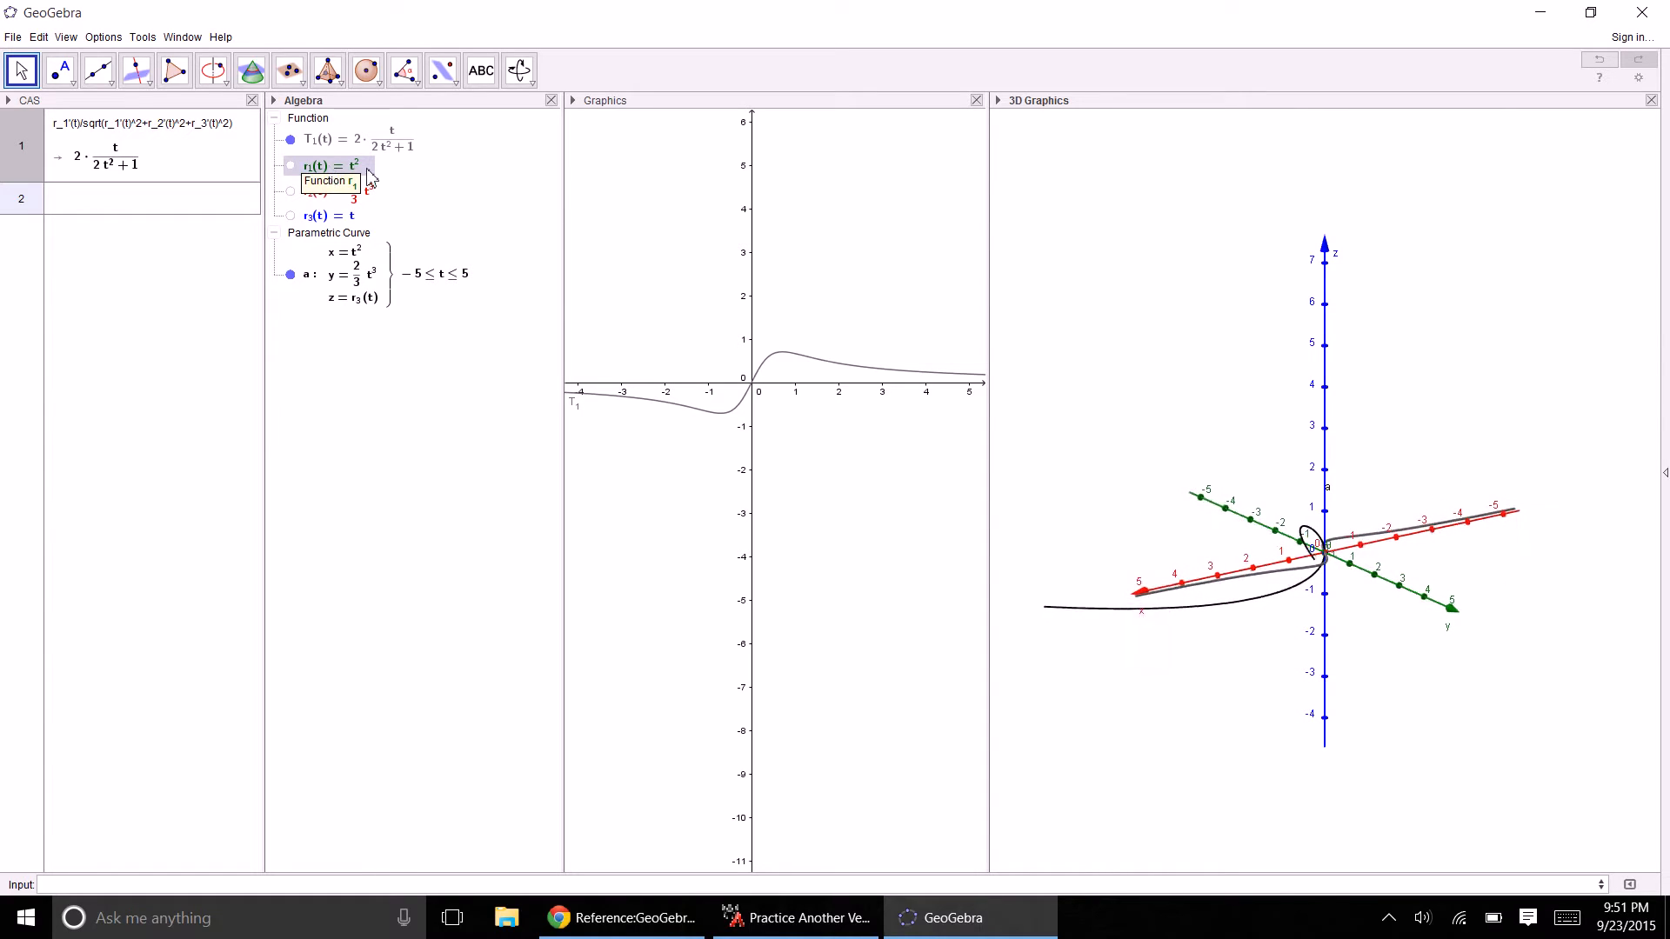
pyautogui.click(414, 152)
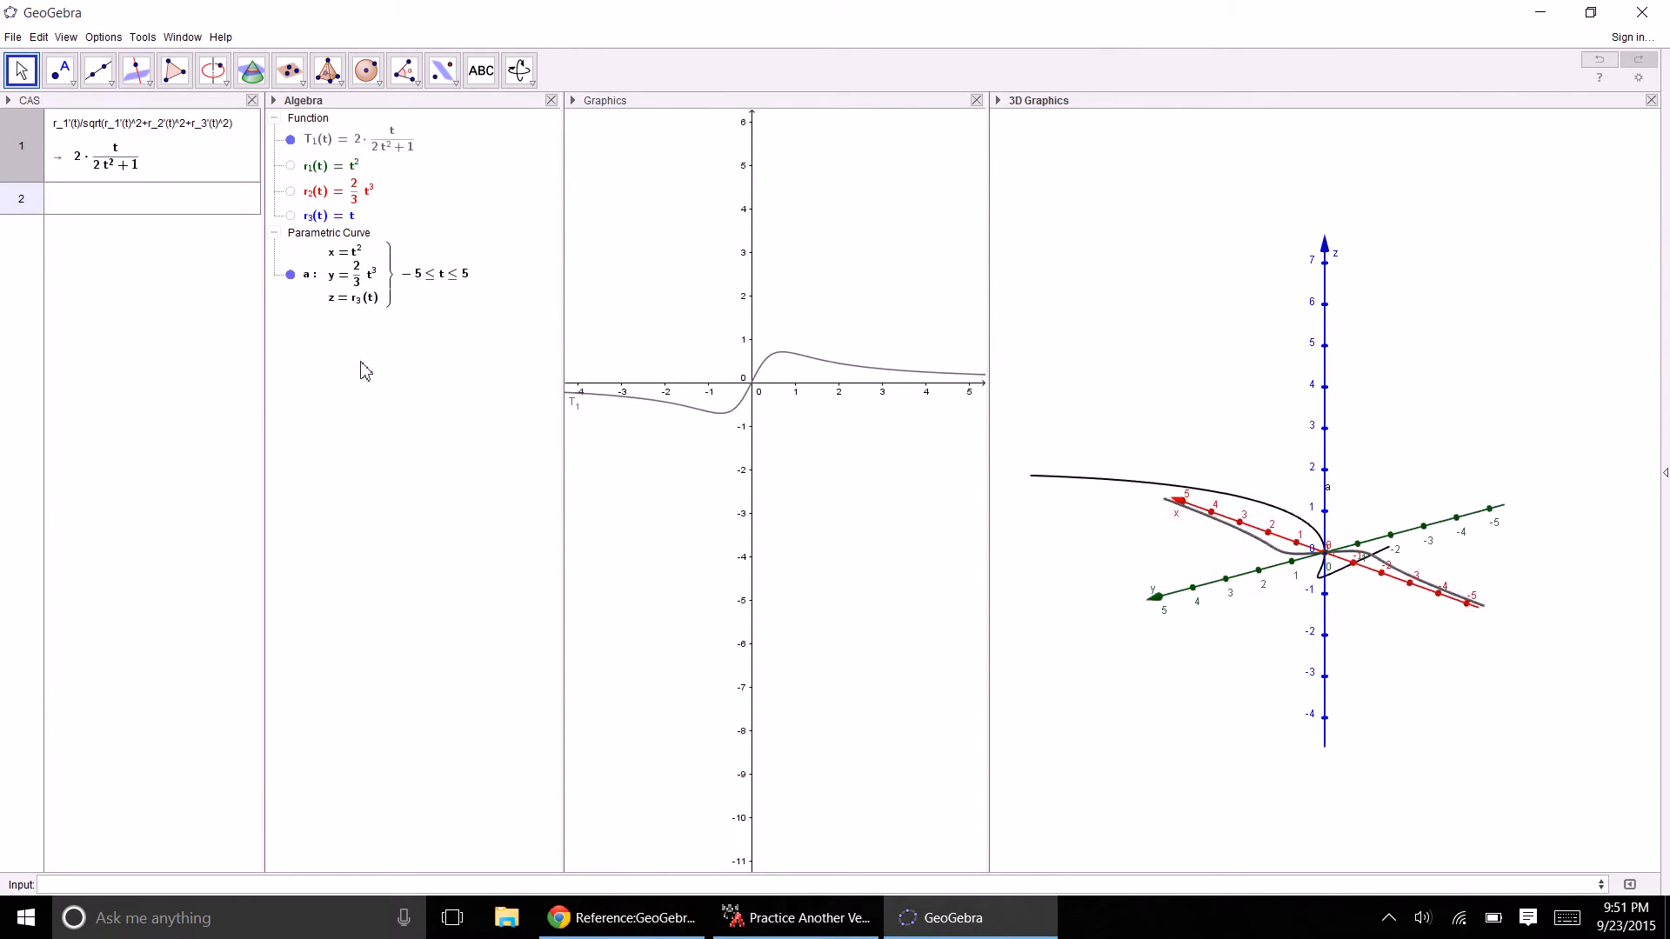
pyautogui.hotkey('ctrl', 'z')
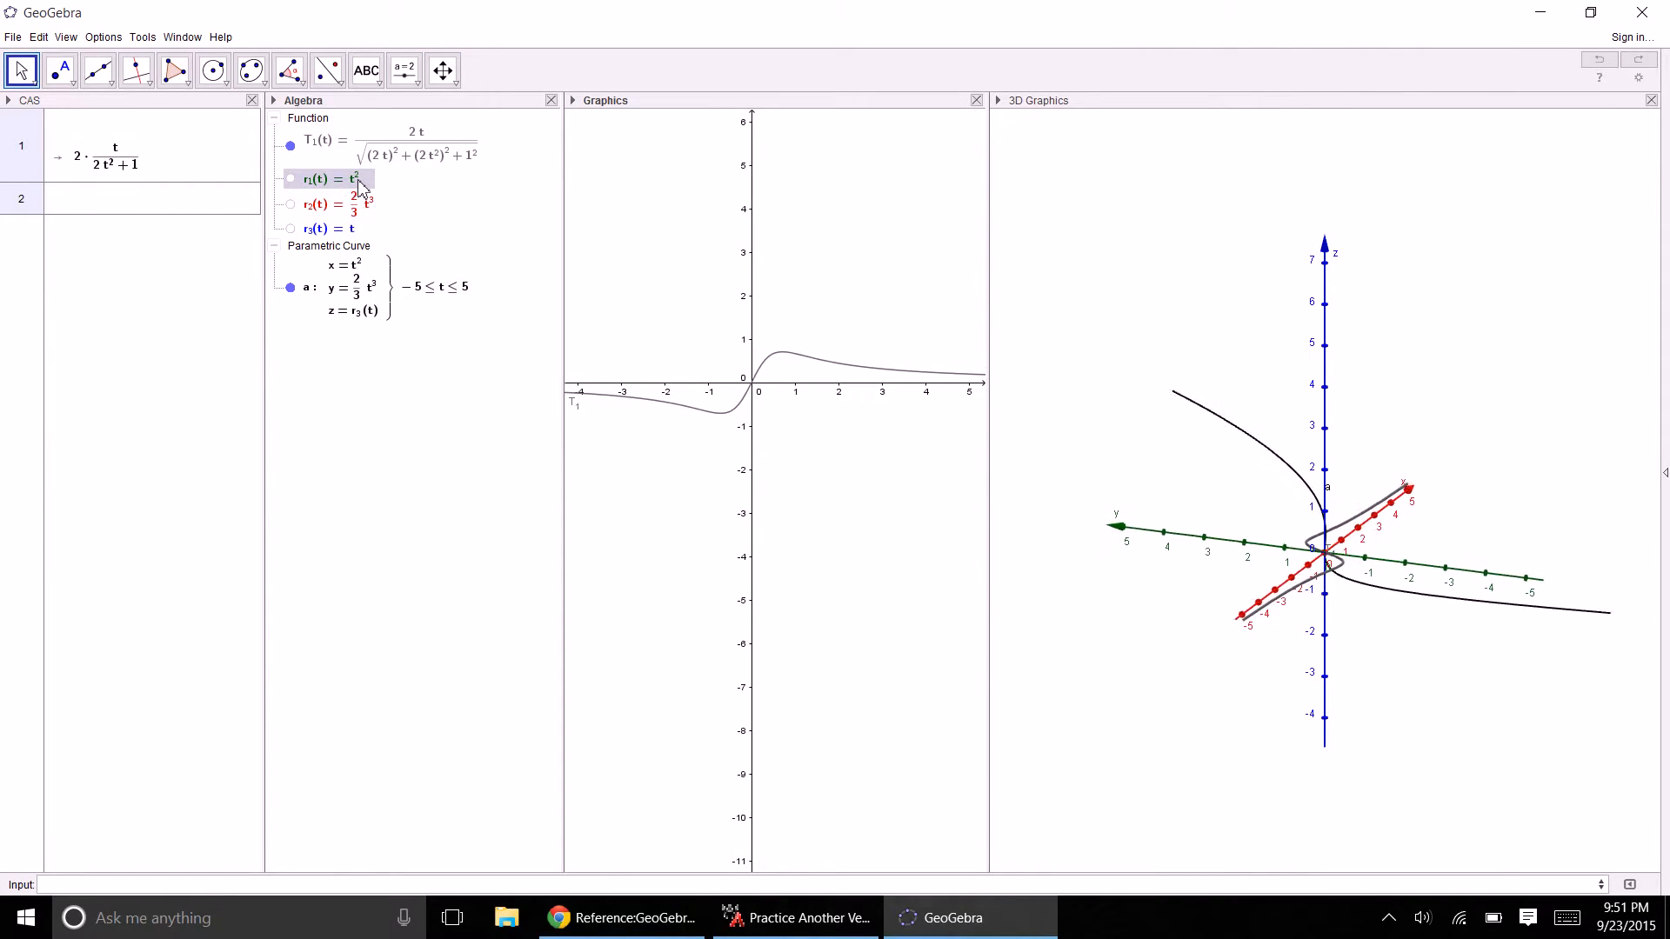
# - Try r_1(t) = t²+t to test whether the derivative-based T_1 follows it, and undo that change
pyautogui.doubleClick(359, 183)
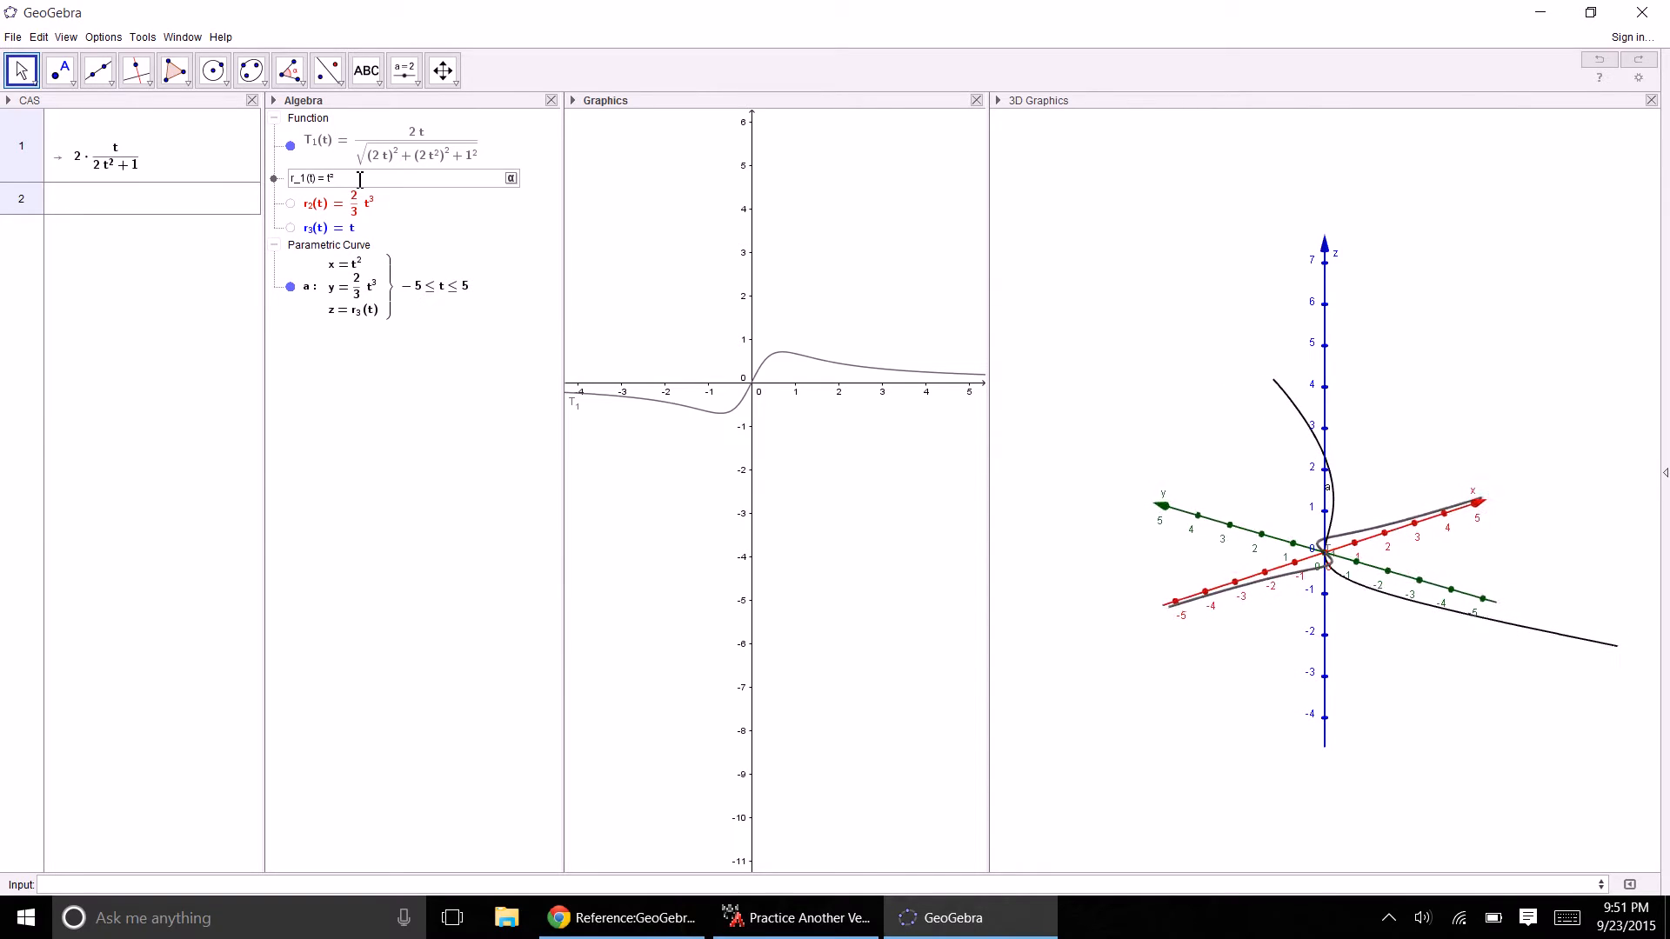
pyautogui.write('+t')
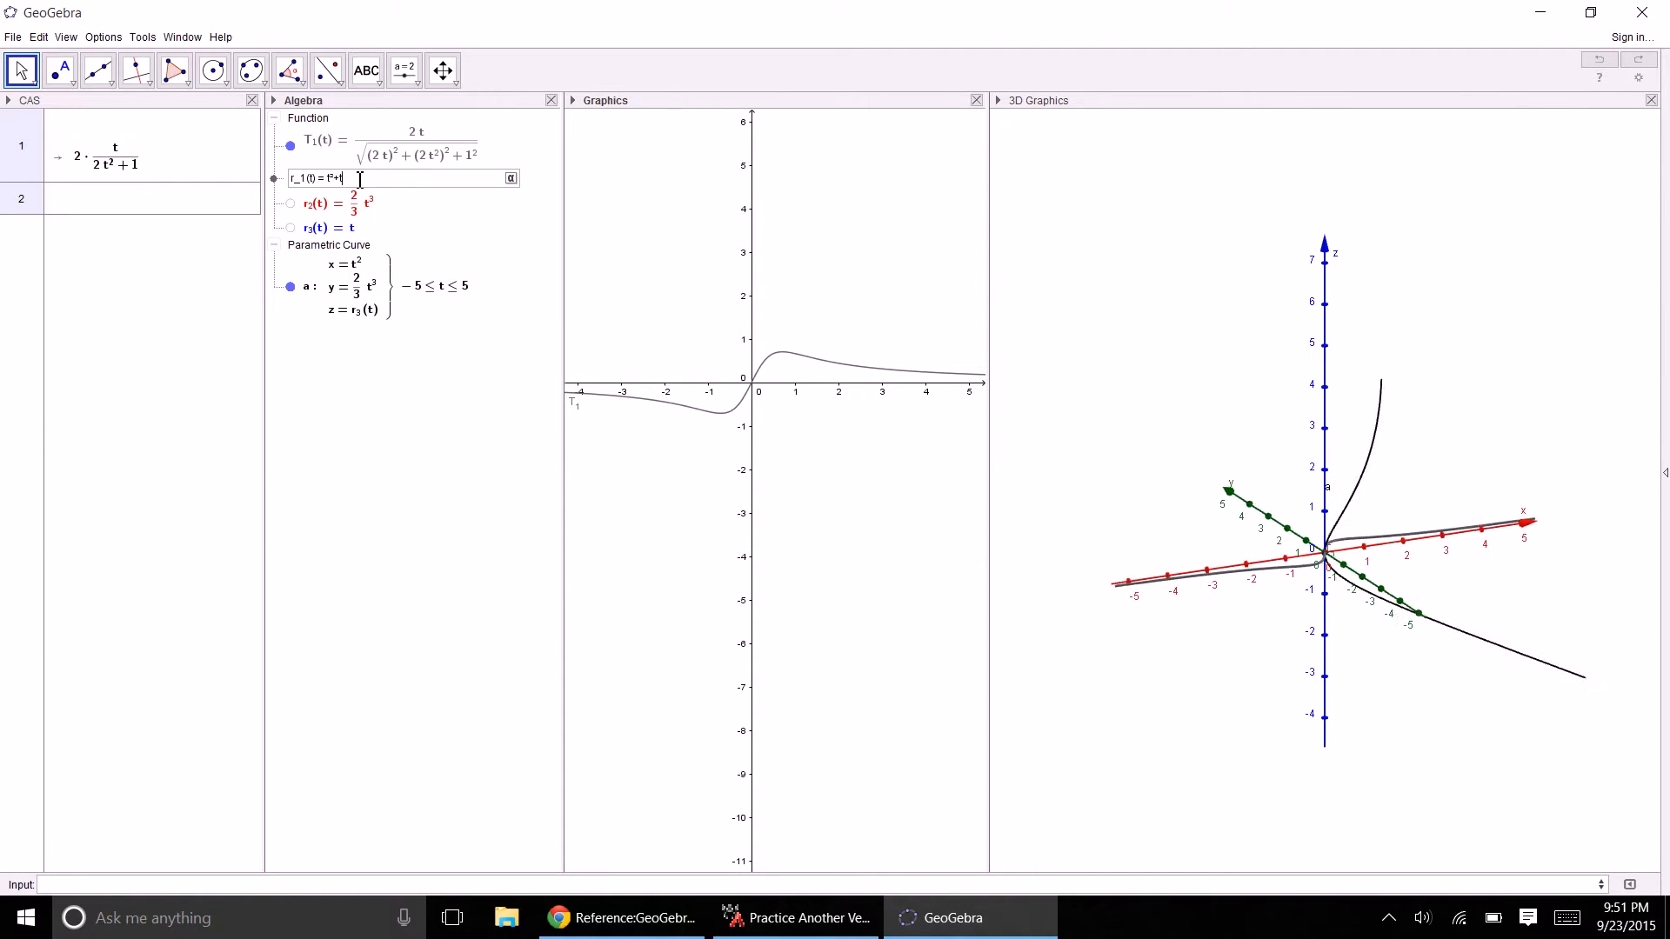
pyautogui.press('Return')
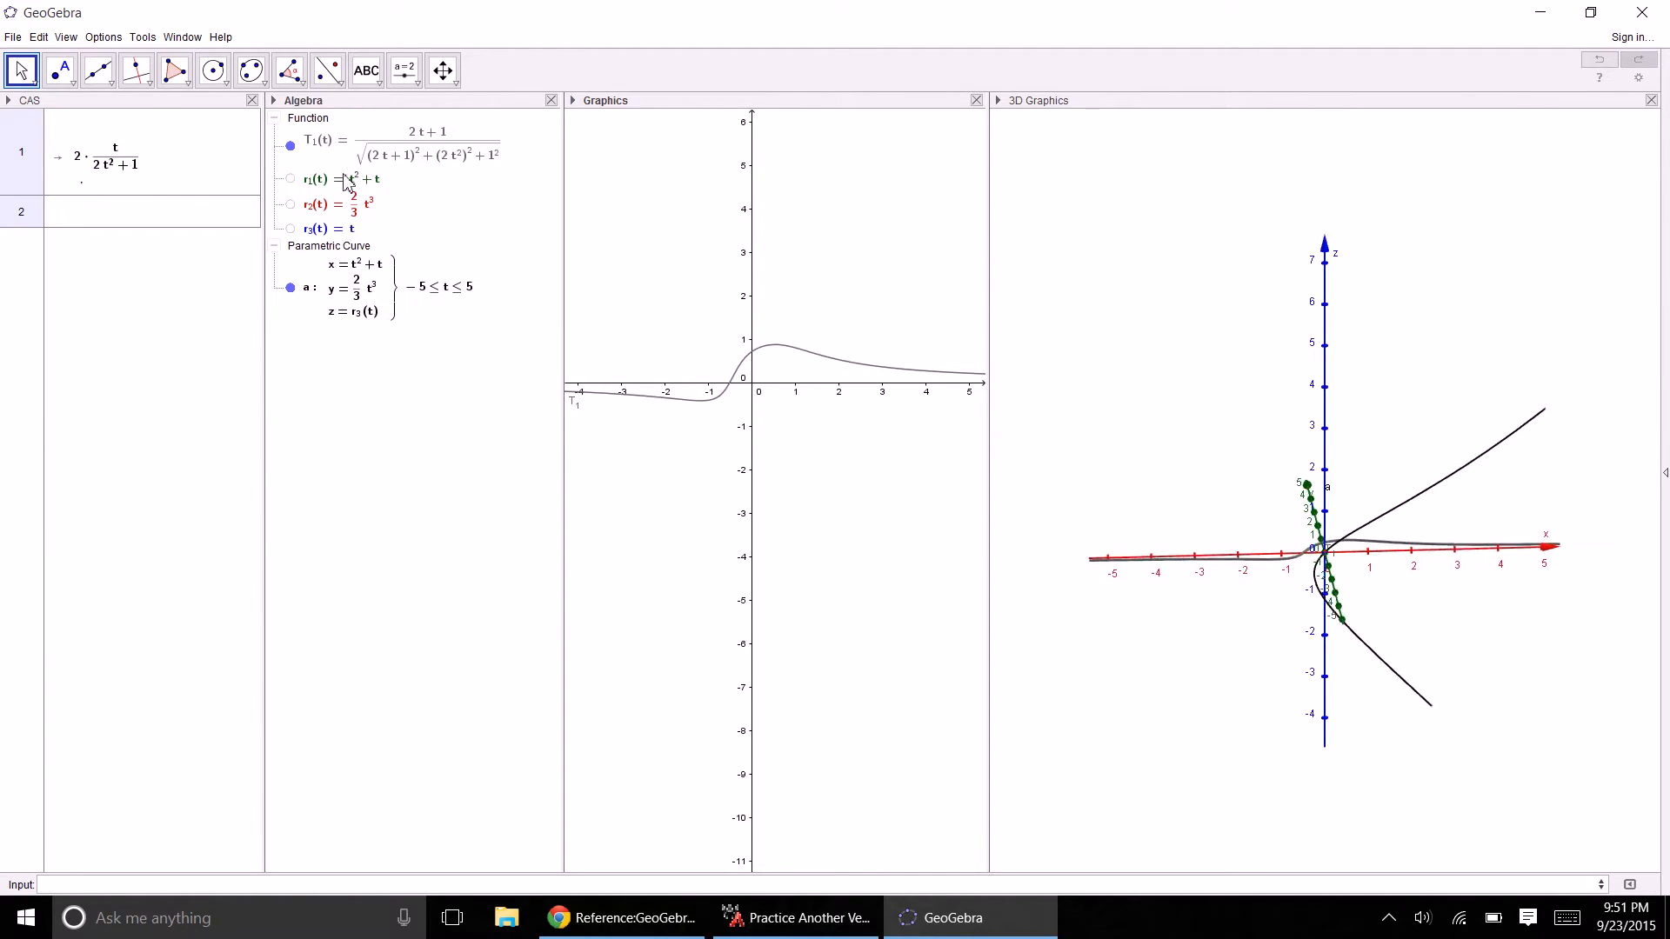
pyautogui.click(323, 142)
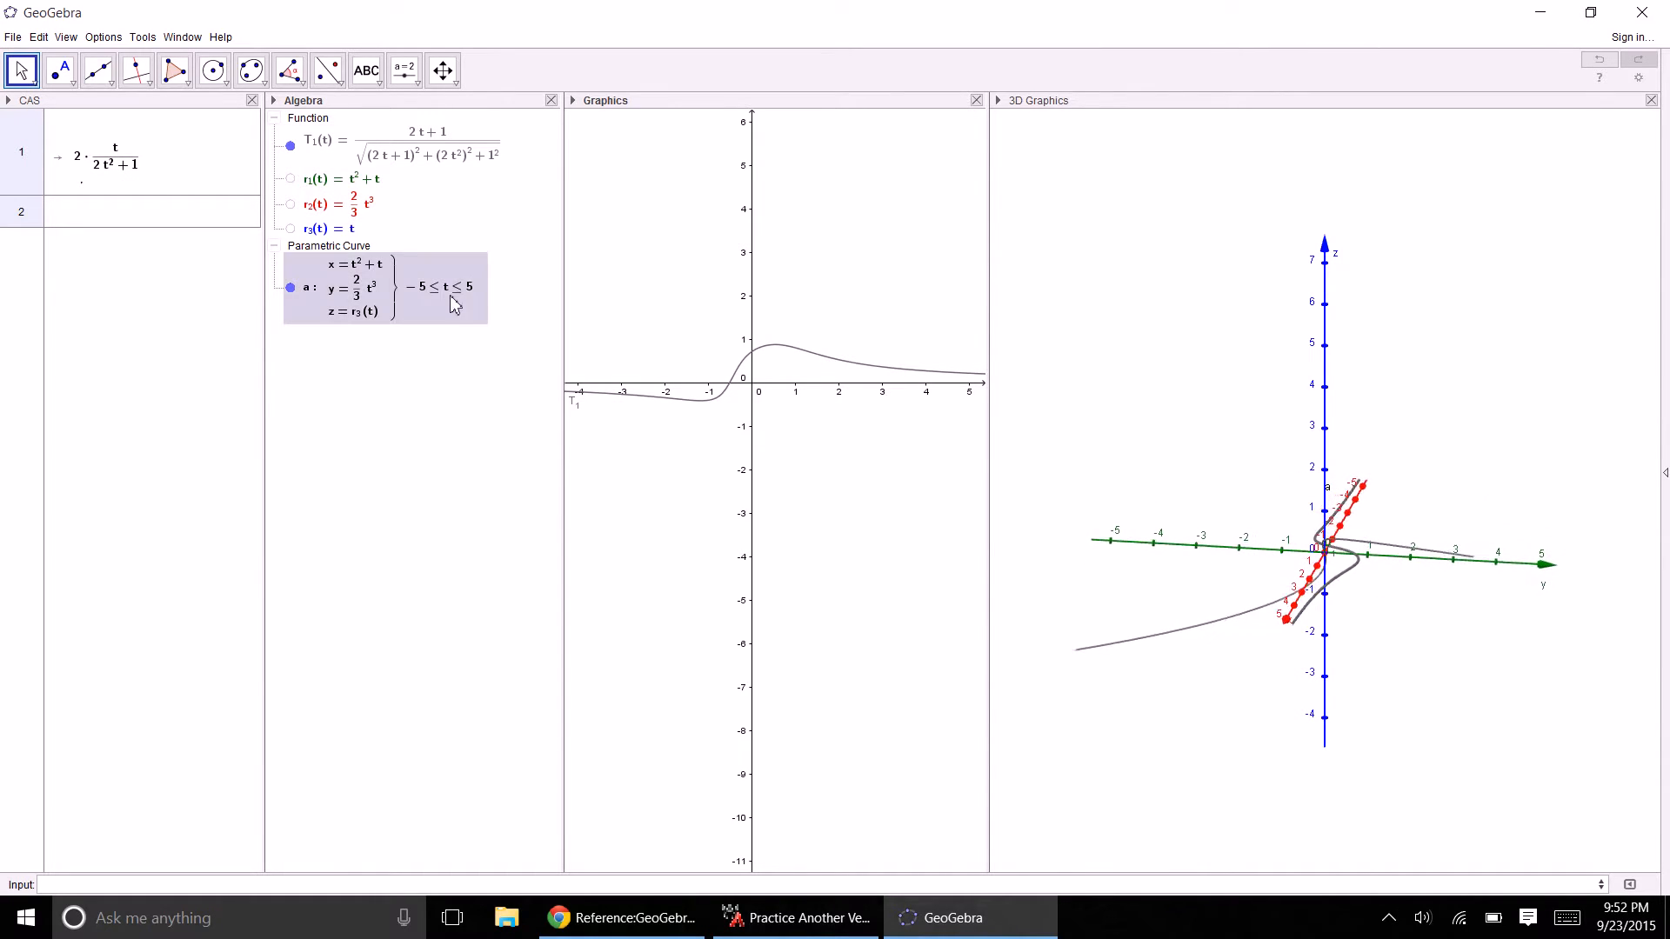
pyautogui.hotkey('ctrl', 'z')
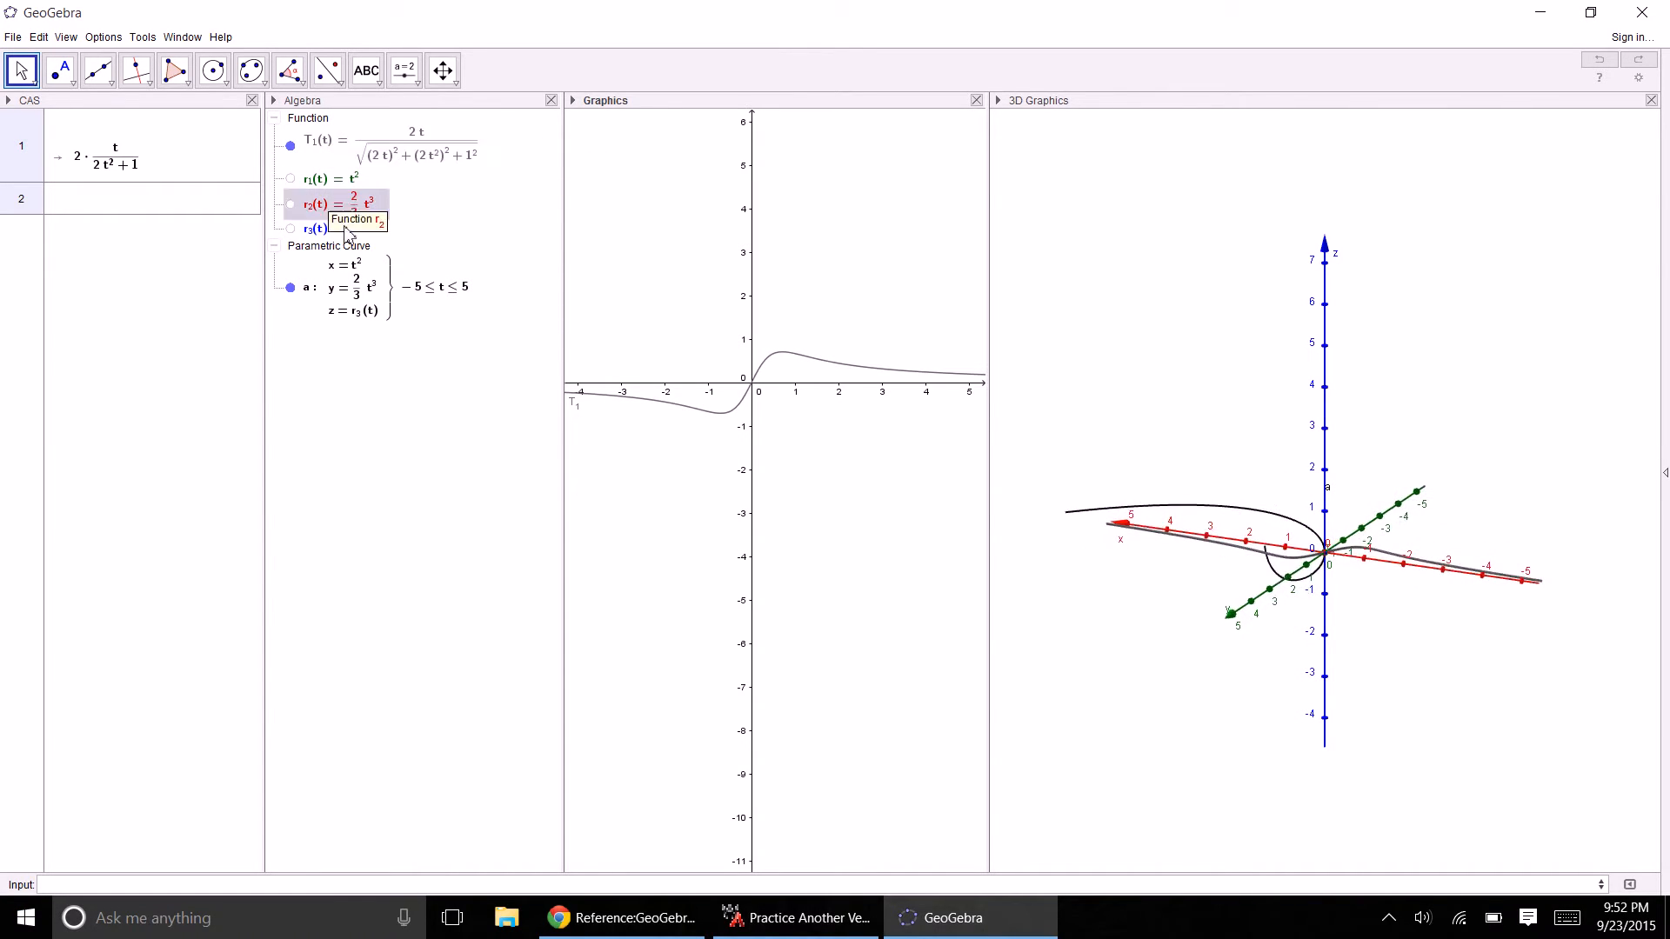
pyautogui.rightClick(413, 150)
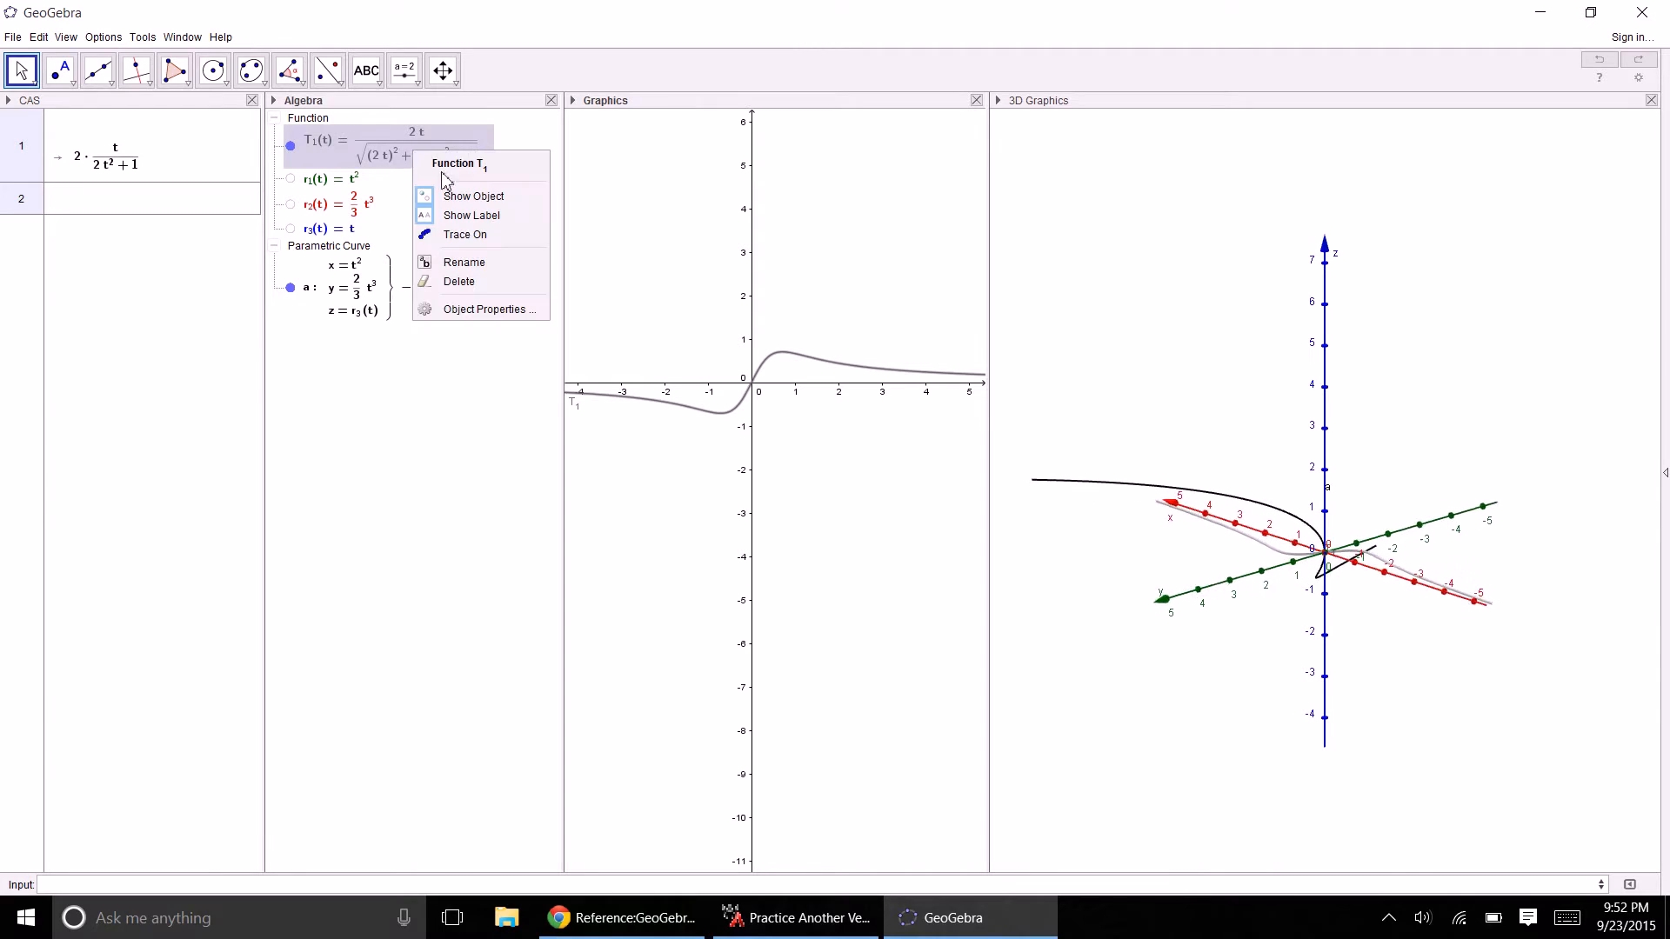
pyautogui.doubleClick(388, 134)
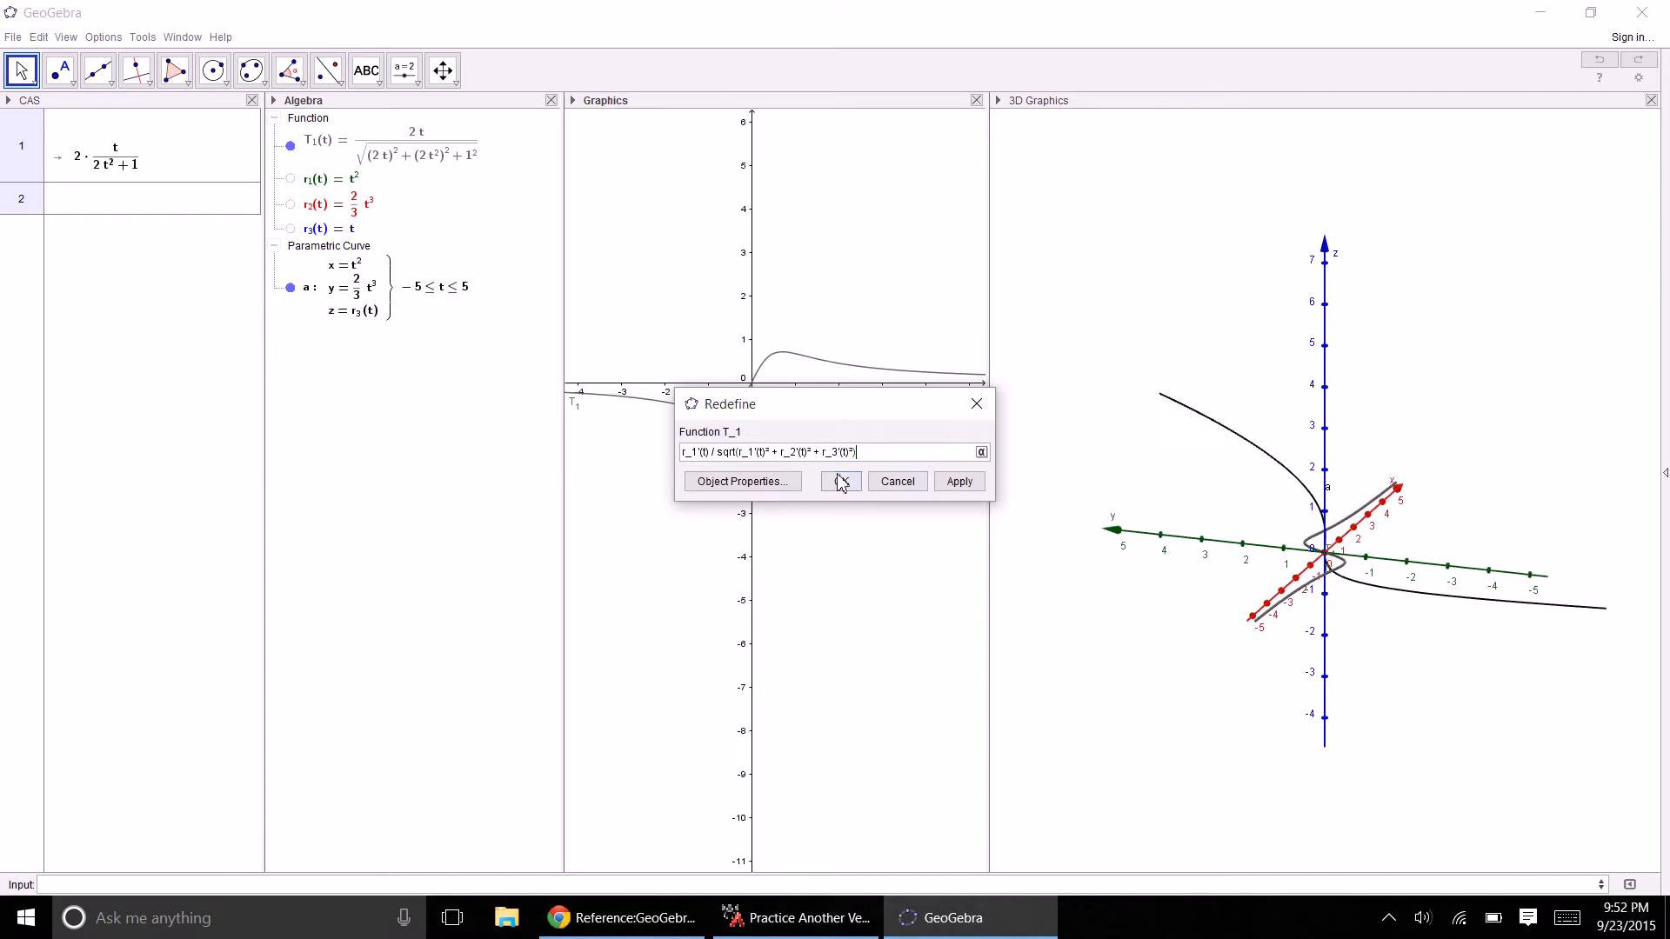
pyautogui.click(896, 481)
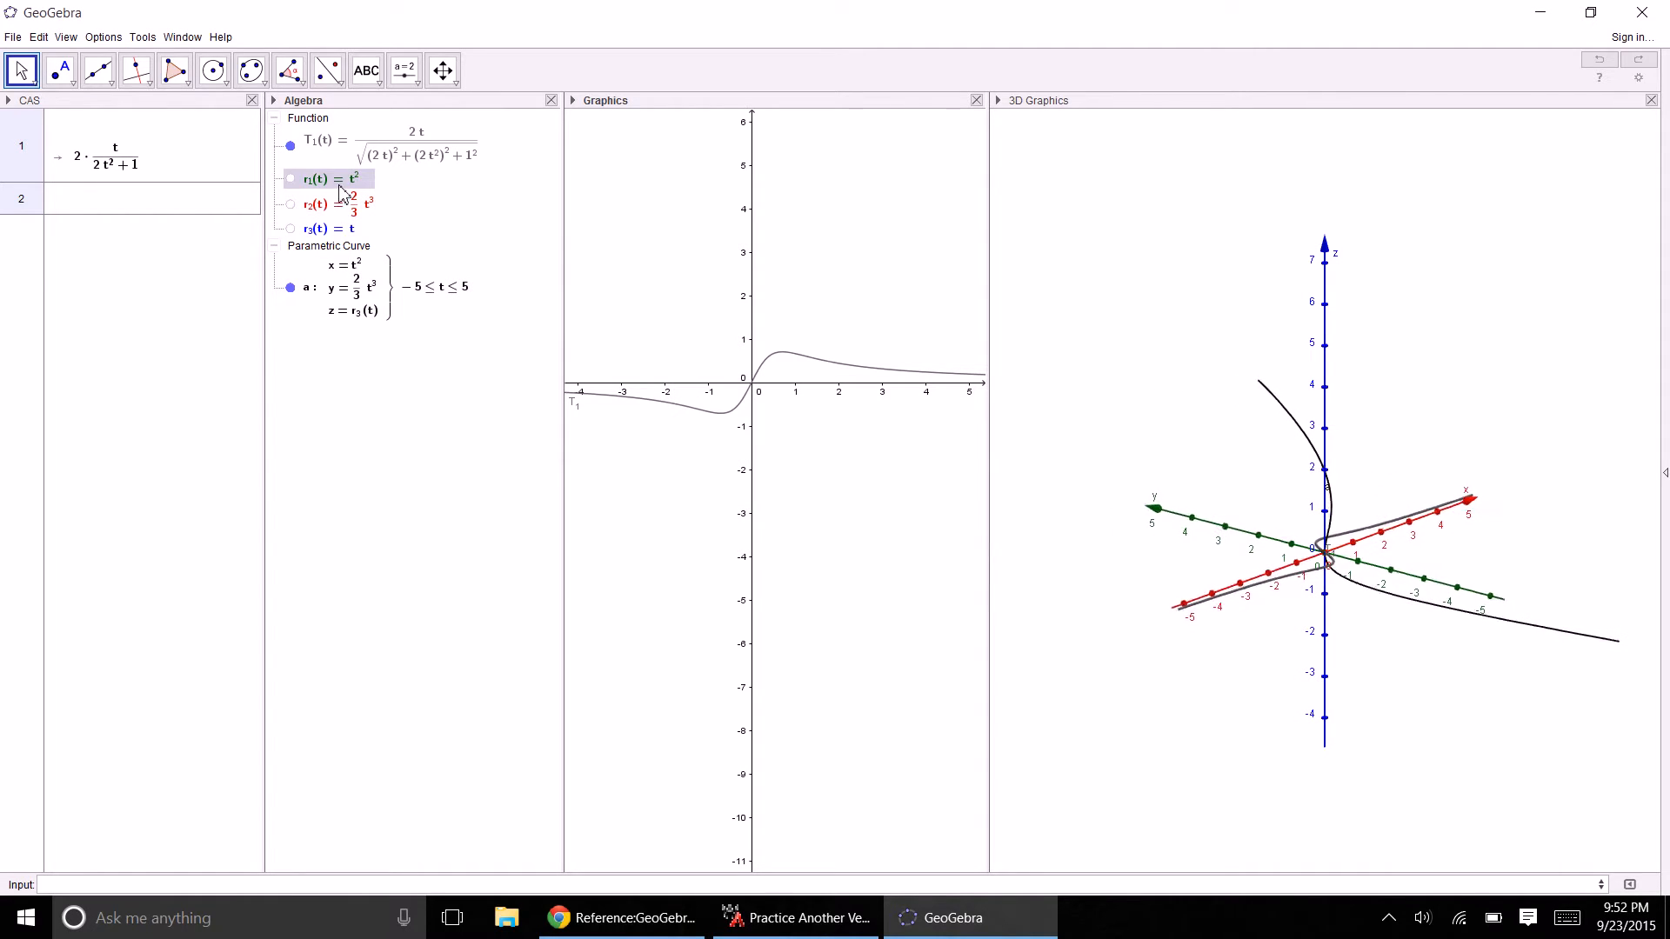
# - Copy the simplified output of the first CAS row and redefine T_1 as 2t/(2t²+1)
pyautogui.rightClick(131, 160)
pyautogui.click(164, 169)
pyautogui.doubleClick(378, 156)
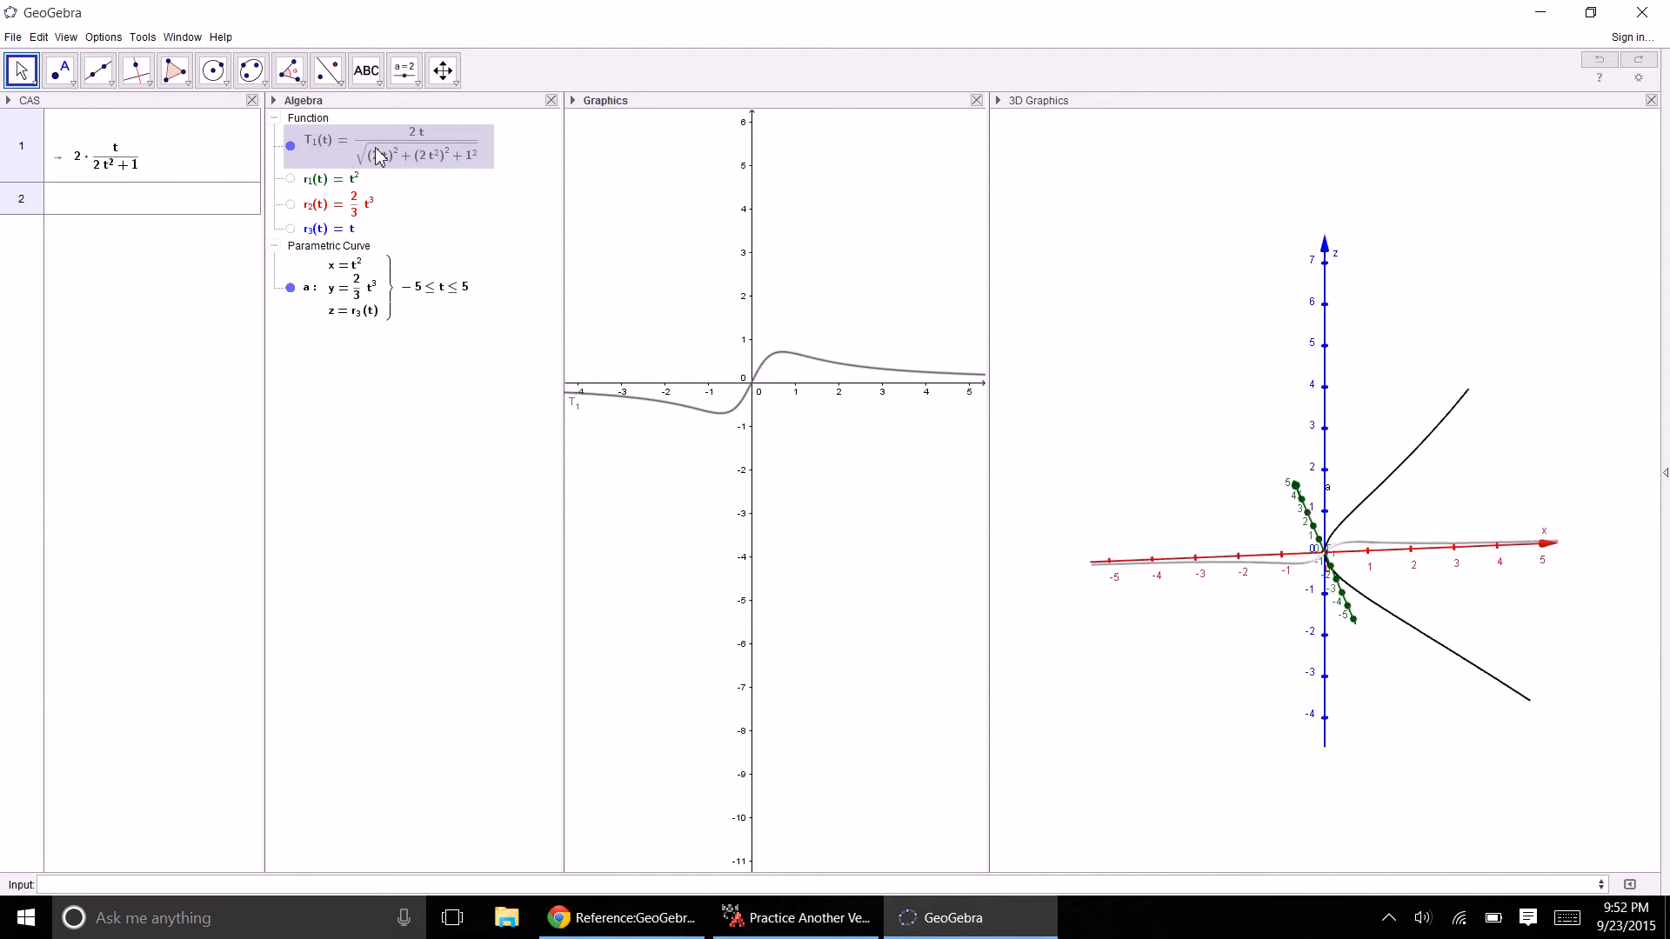
pyautogui.hotkey('ctrl', 'a')
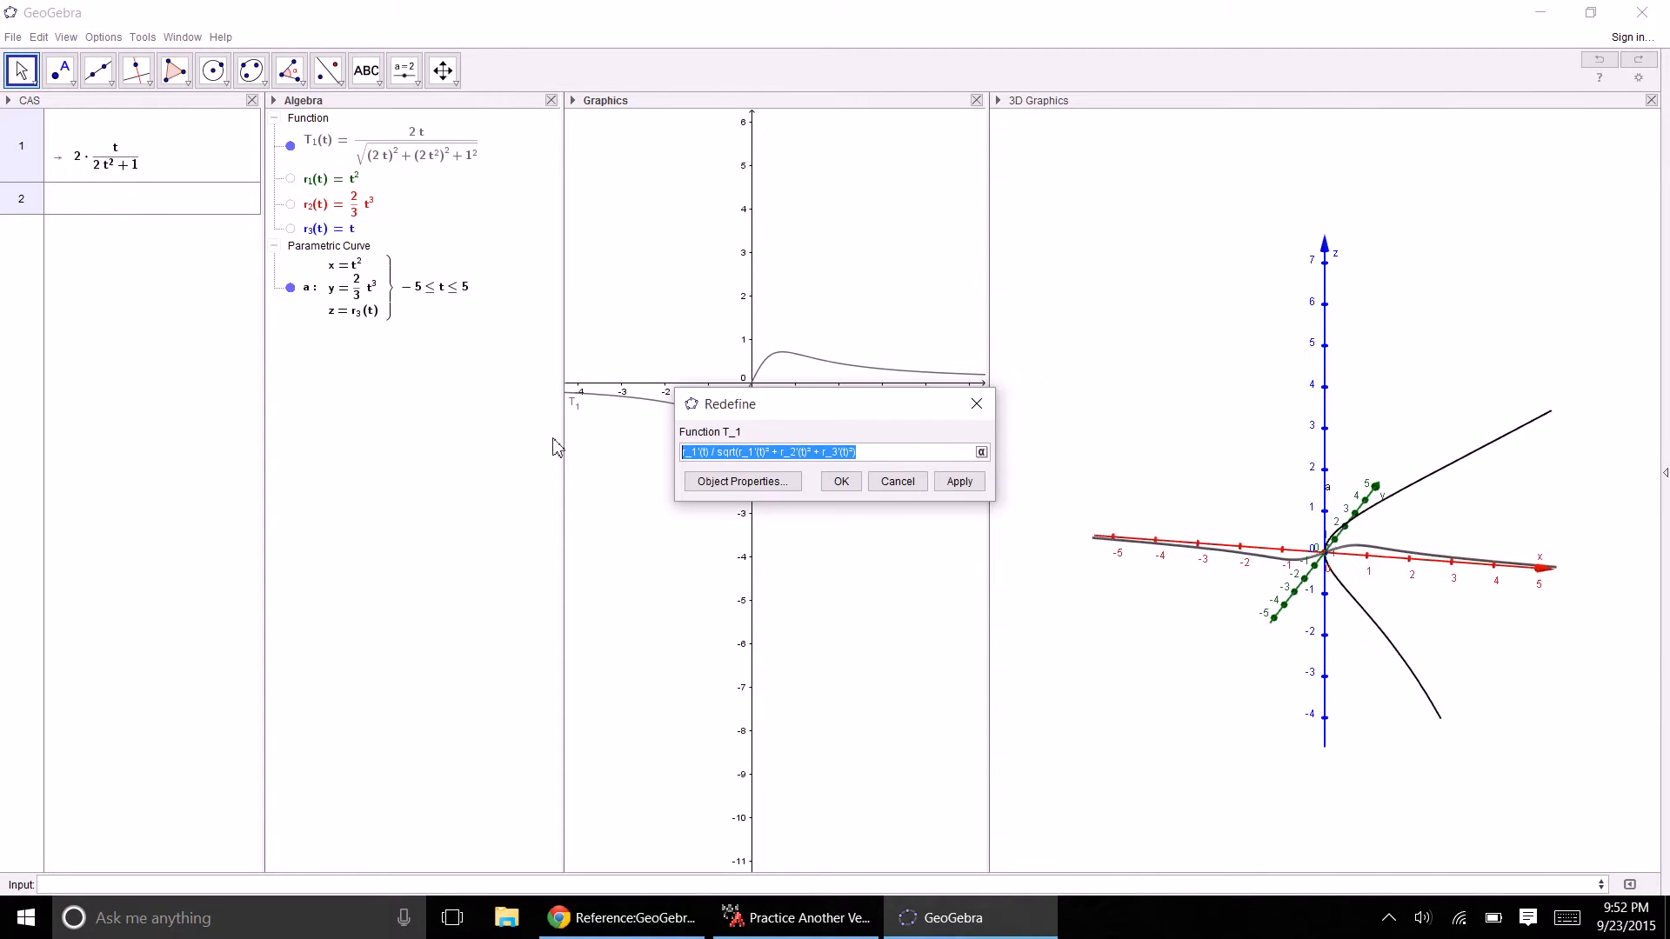
pyautogui.hotkey('ctrl', 'v')
pyautogui.click(841, 481)
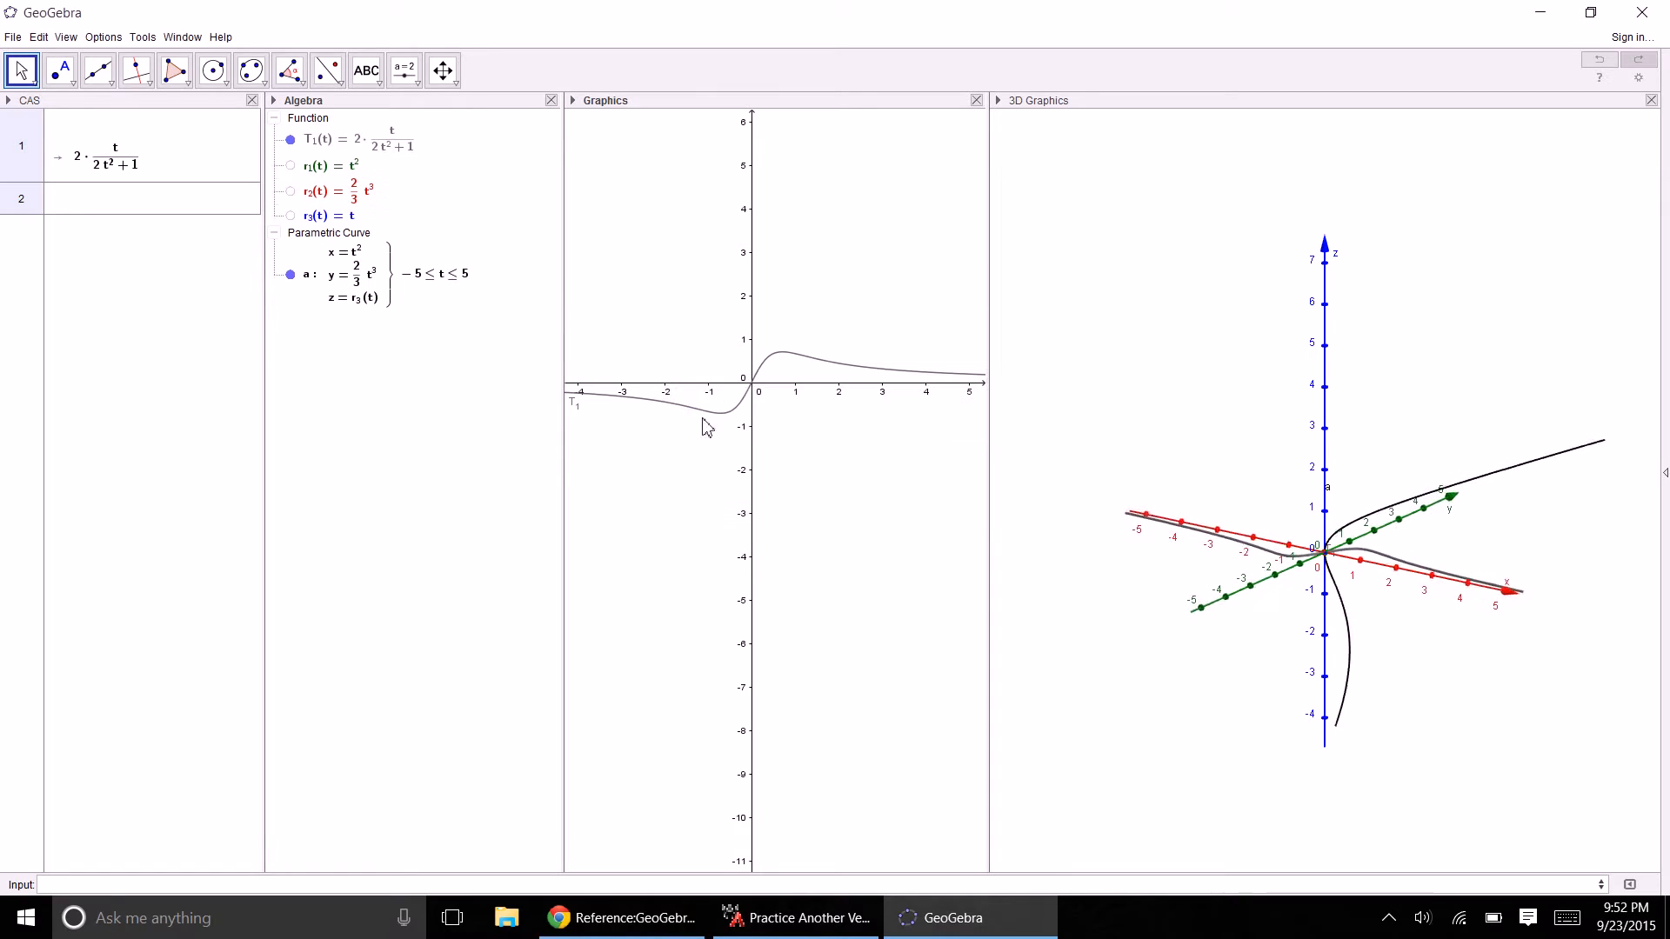
# - Set r_1(t) to t²+t to test whether the simplified T_1 follows it, and set r_1(t) back to t²
pyautogui.click(334, 167)
pyautogui.click(340, 173)
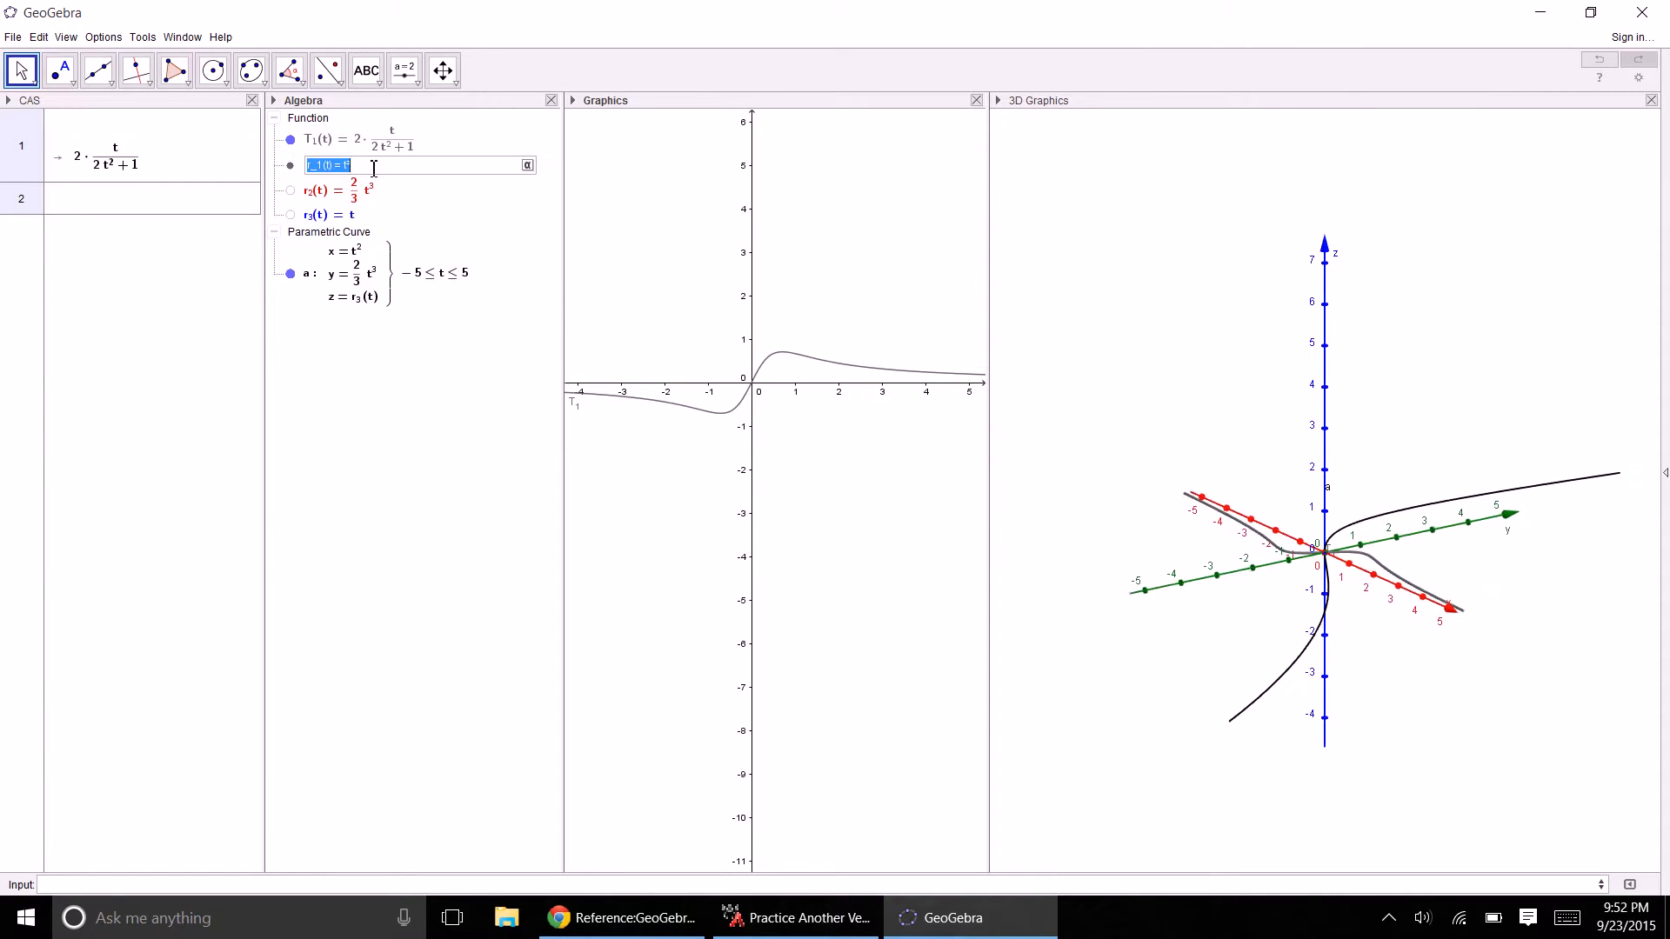
pyautogui.click(374, 167)
pyautogui.write('+t')
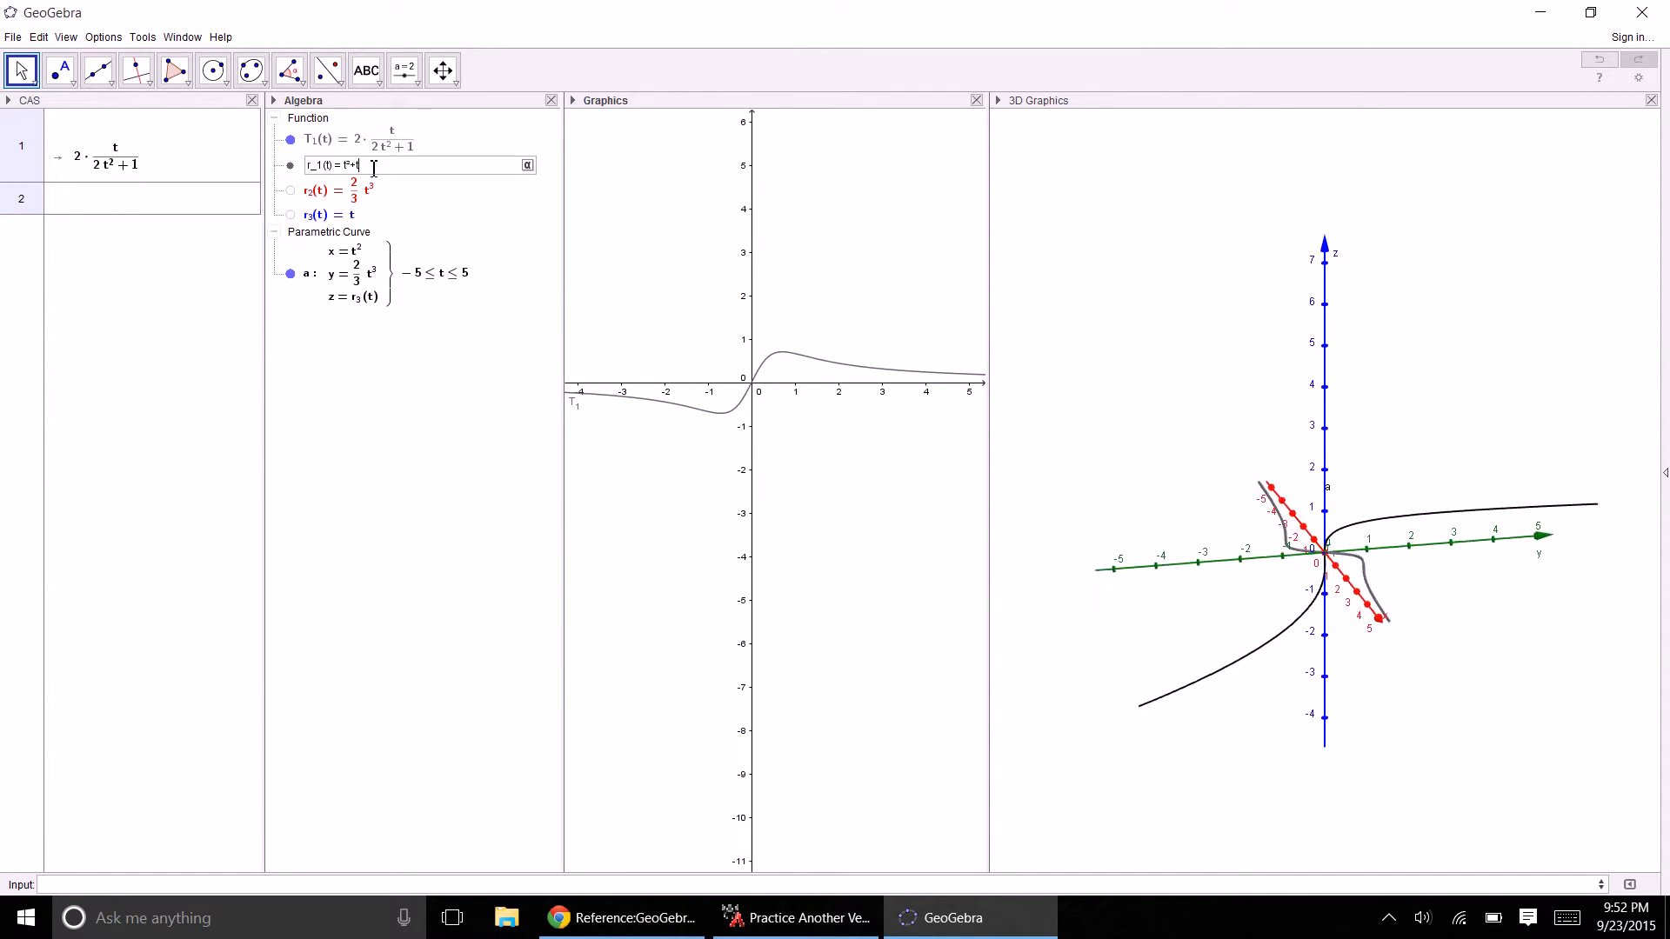
pyautogui.press('Return')
pyautogui.click(353, 153)
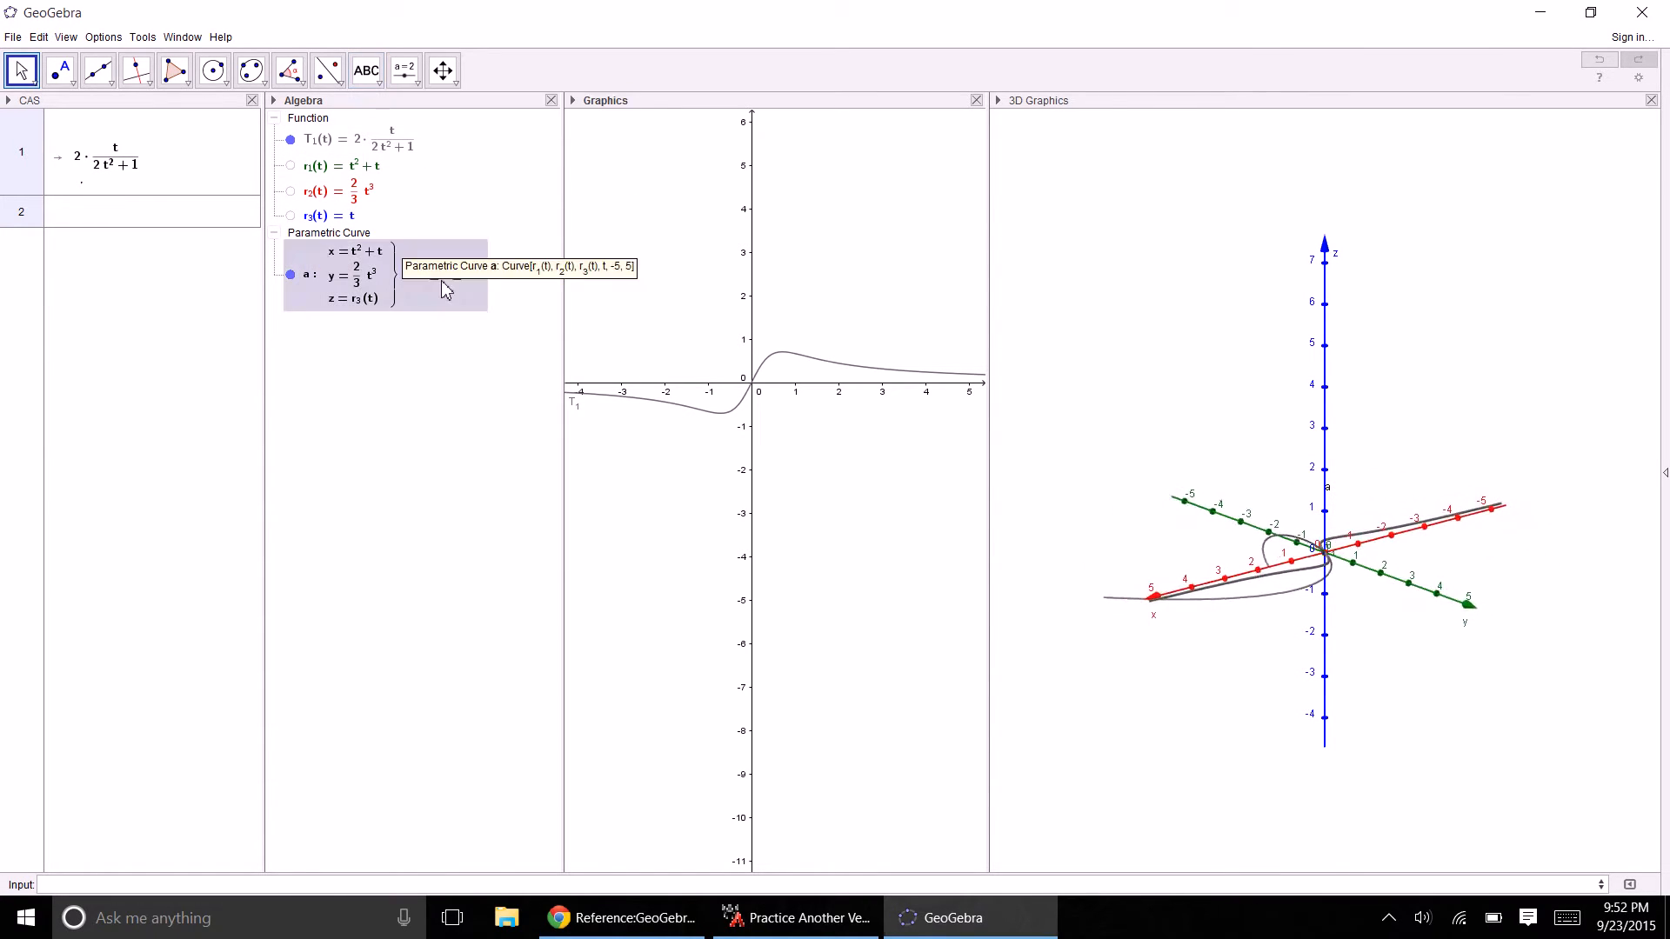
pyautogui.doubleClick(385, 171)
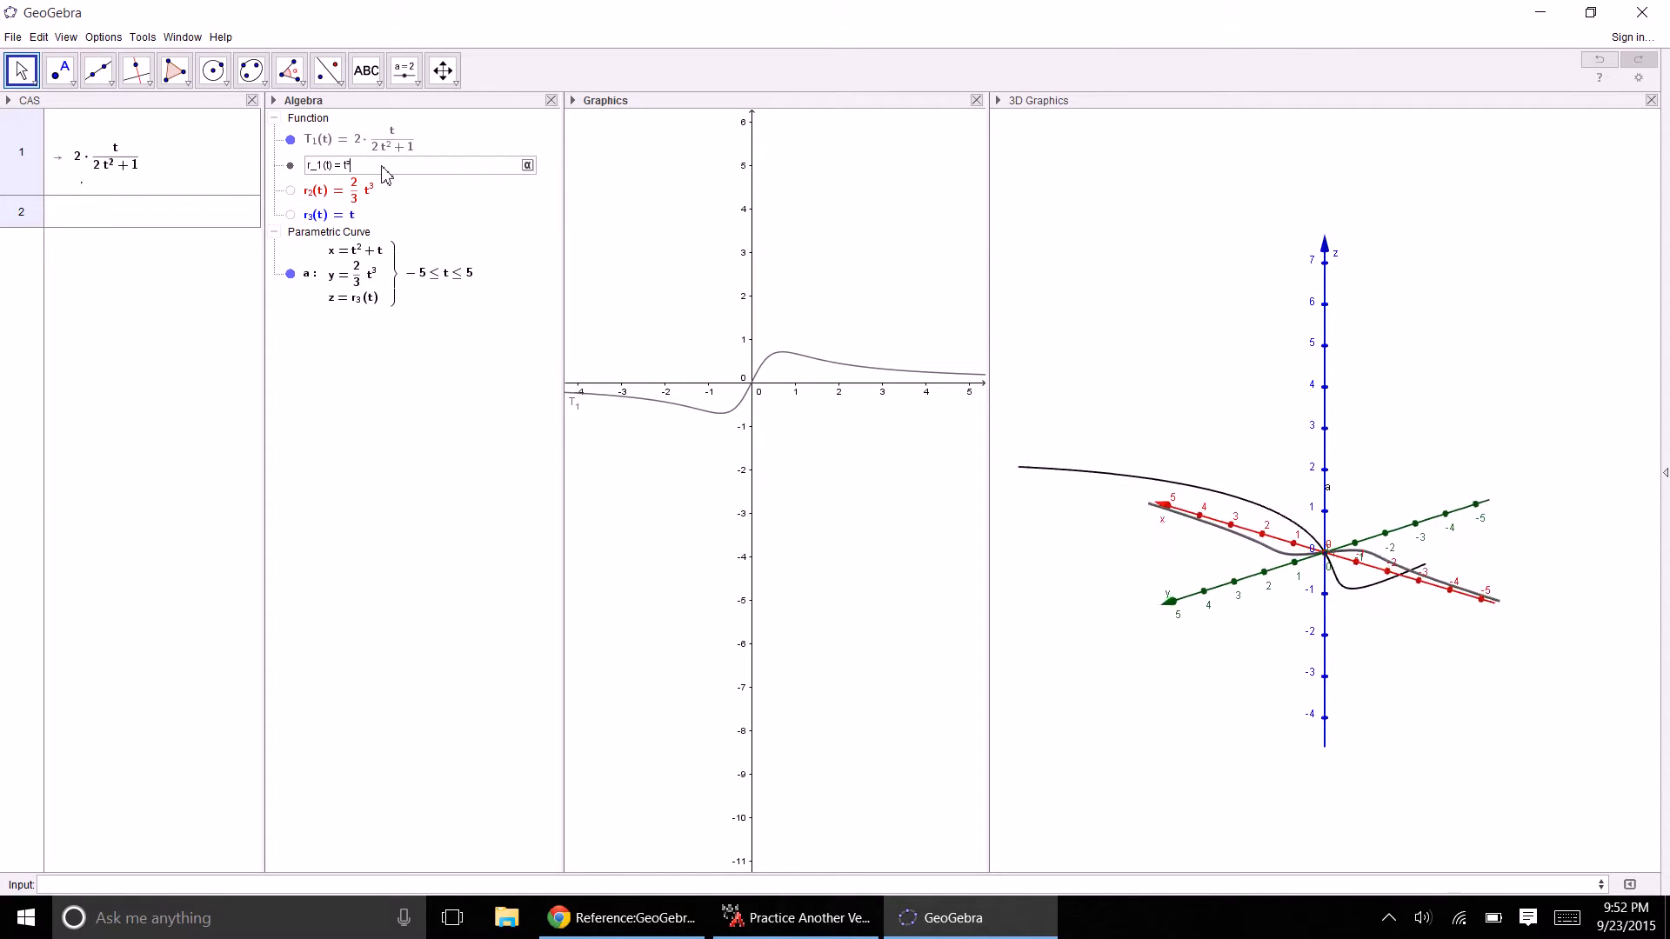
pyautogui.press('Return')
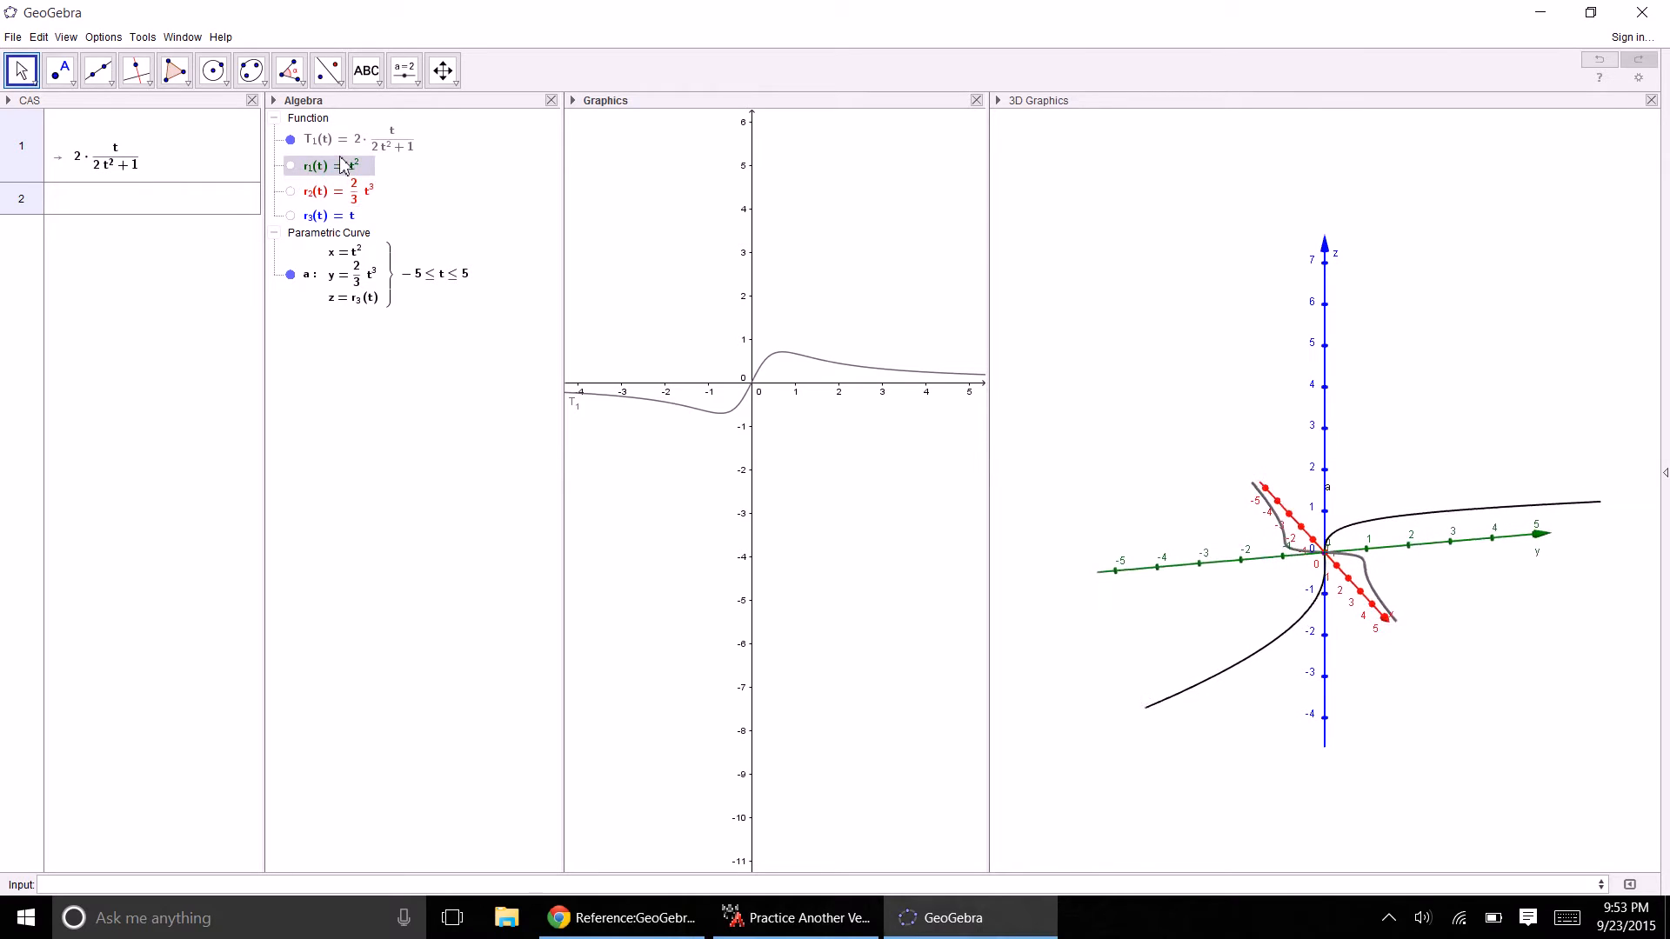
# - Undo the recent edits to r_1 and T_1 back to the derivative-based definition of T_1
pyautogui.click(119, 123)
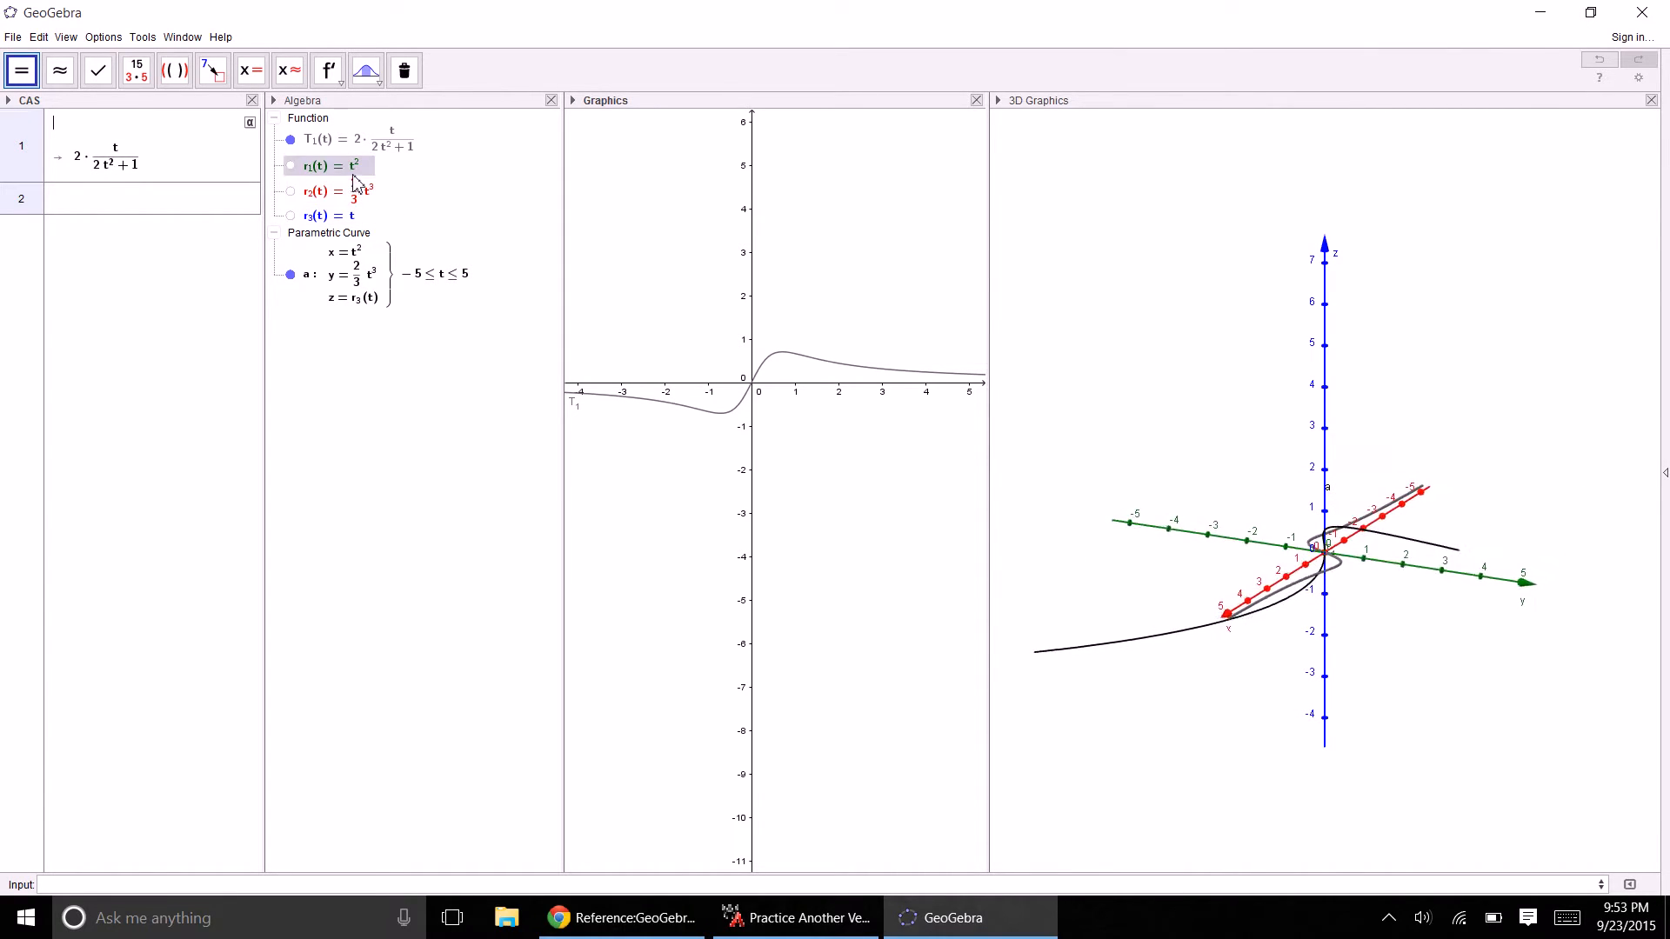
pyautogui.hotkey('ctrl', 'z')
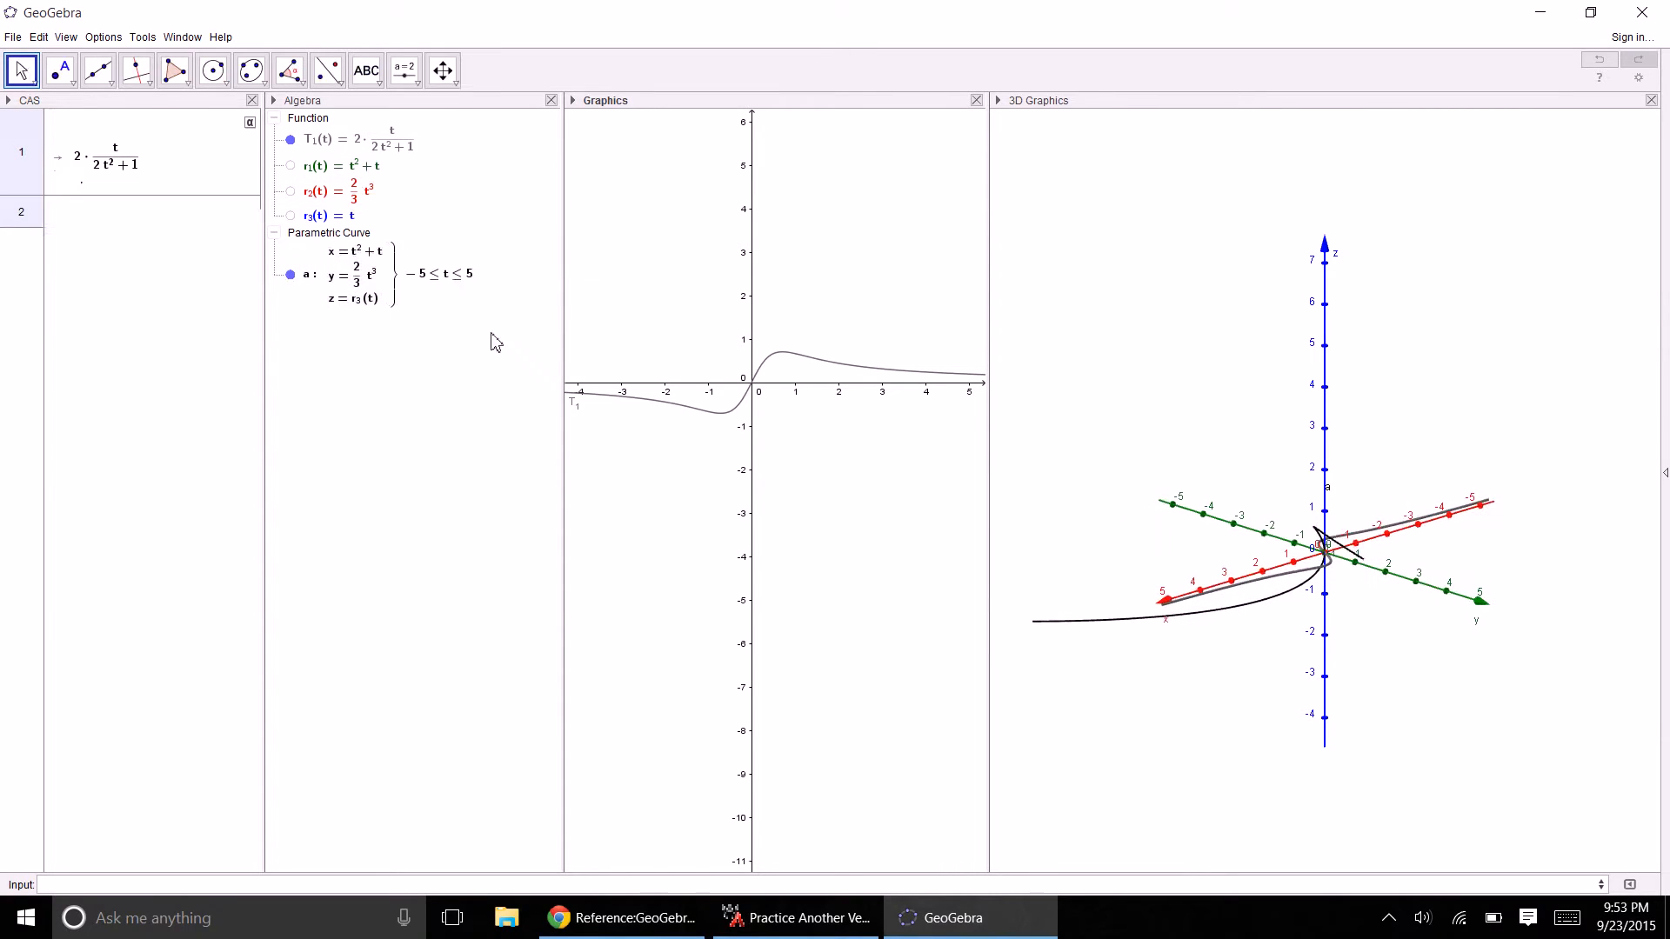
pyautogui.hotkey('ctrl', 'z')
pyautogui.hotkey('ctrl', 'z')
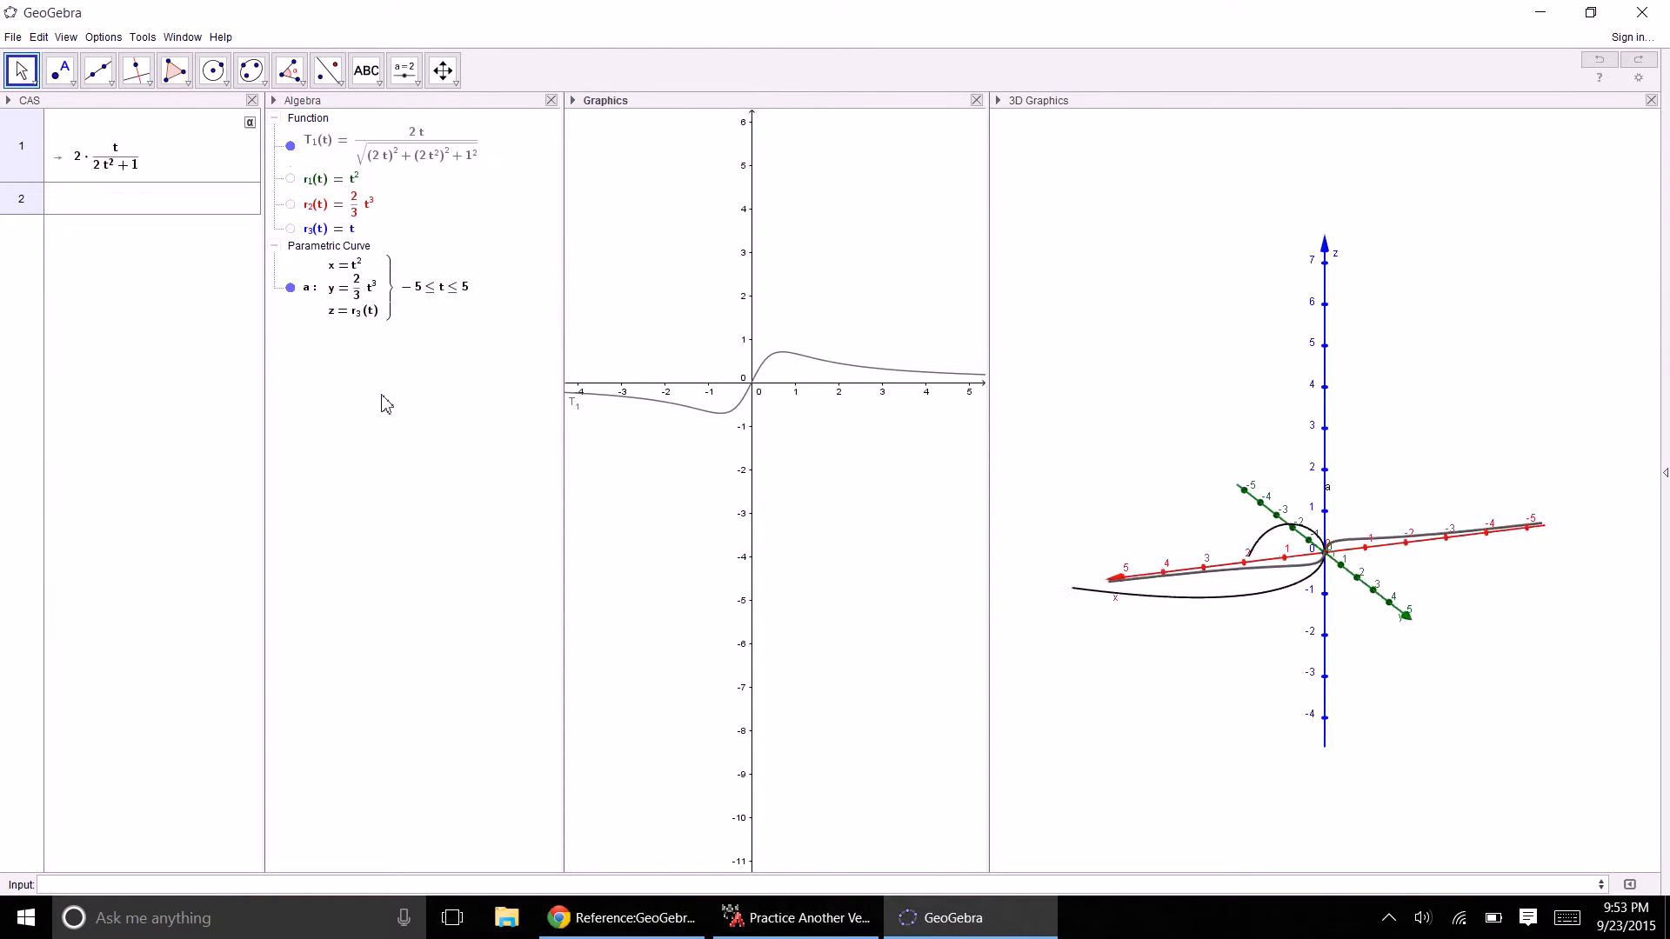
# - Copy T_1's defining expression r_1'(t)/sqrt(r_1'(t)²+r_2'(t)²+r_3'(t)²) into the second CAS row, leaving T_1 itself as it is
pyautogui.doubleClick(422, 144)
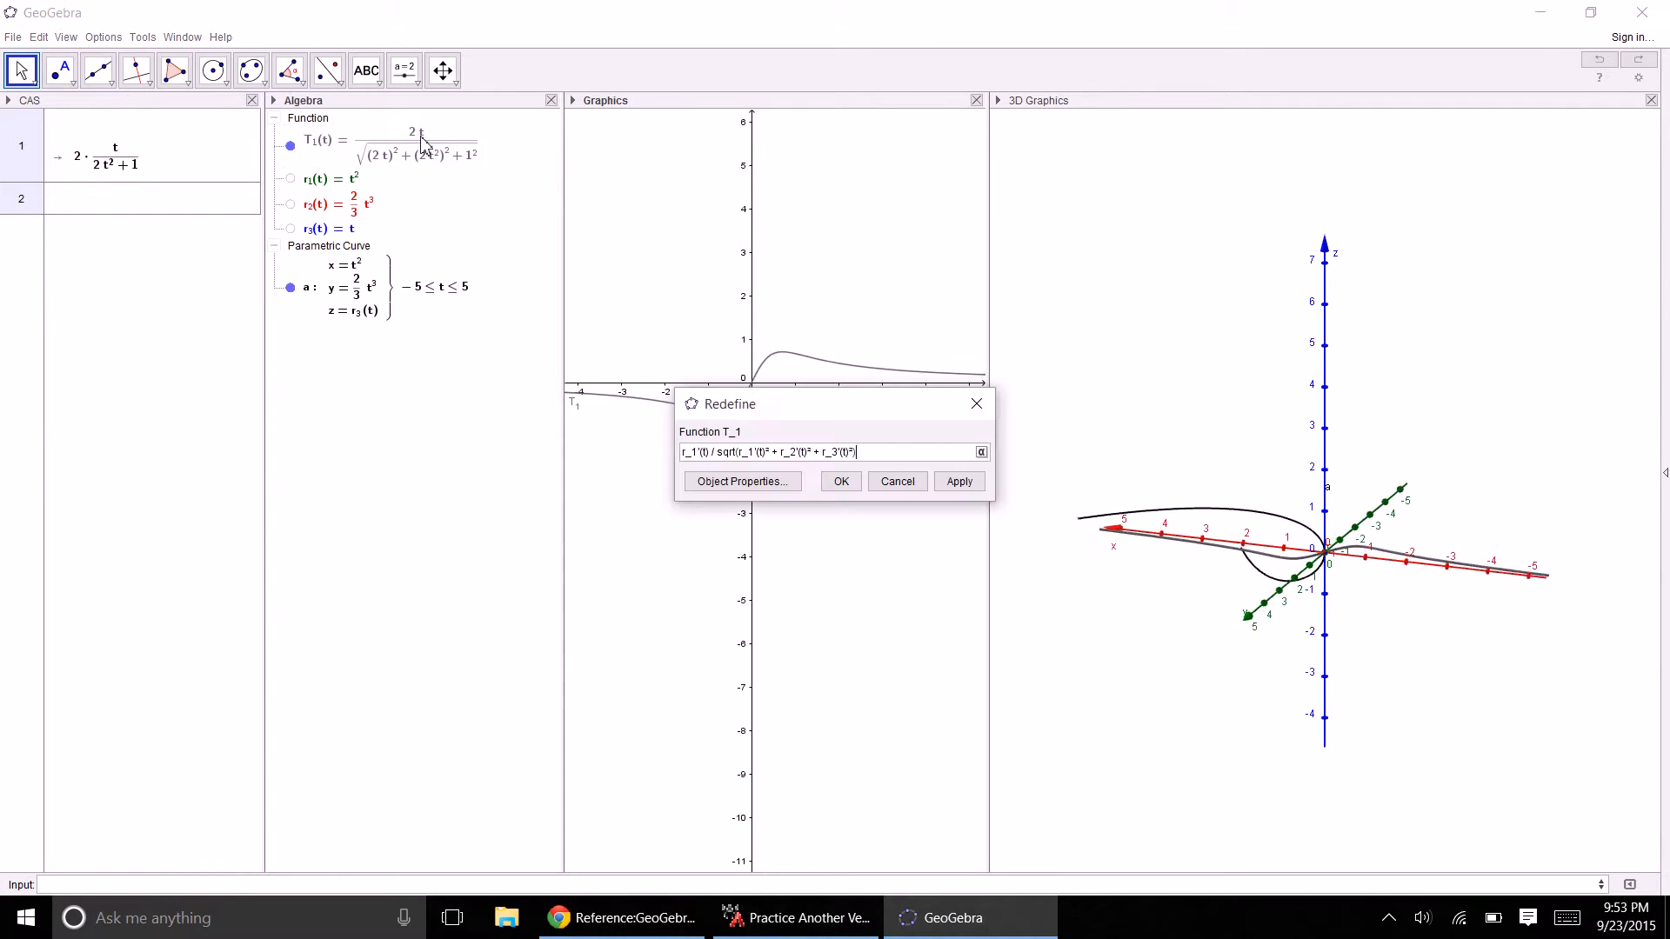
pyautogui.moveTo(867, 448); pyautogui.dragTo(679, 444)
pyautogui.hotkey('ctrl', 'c')
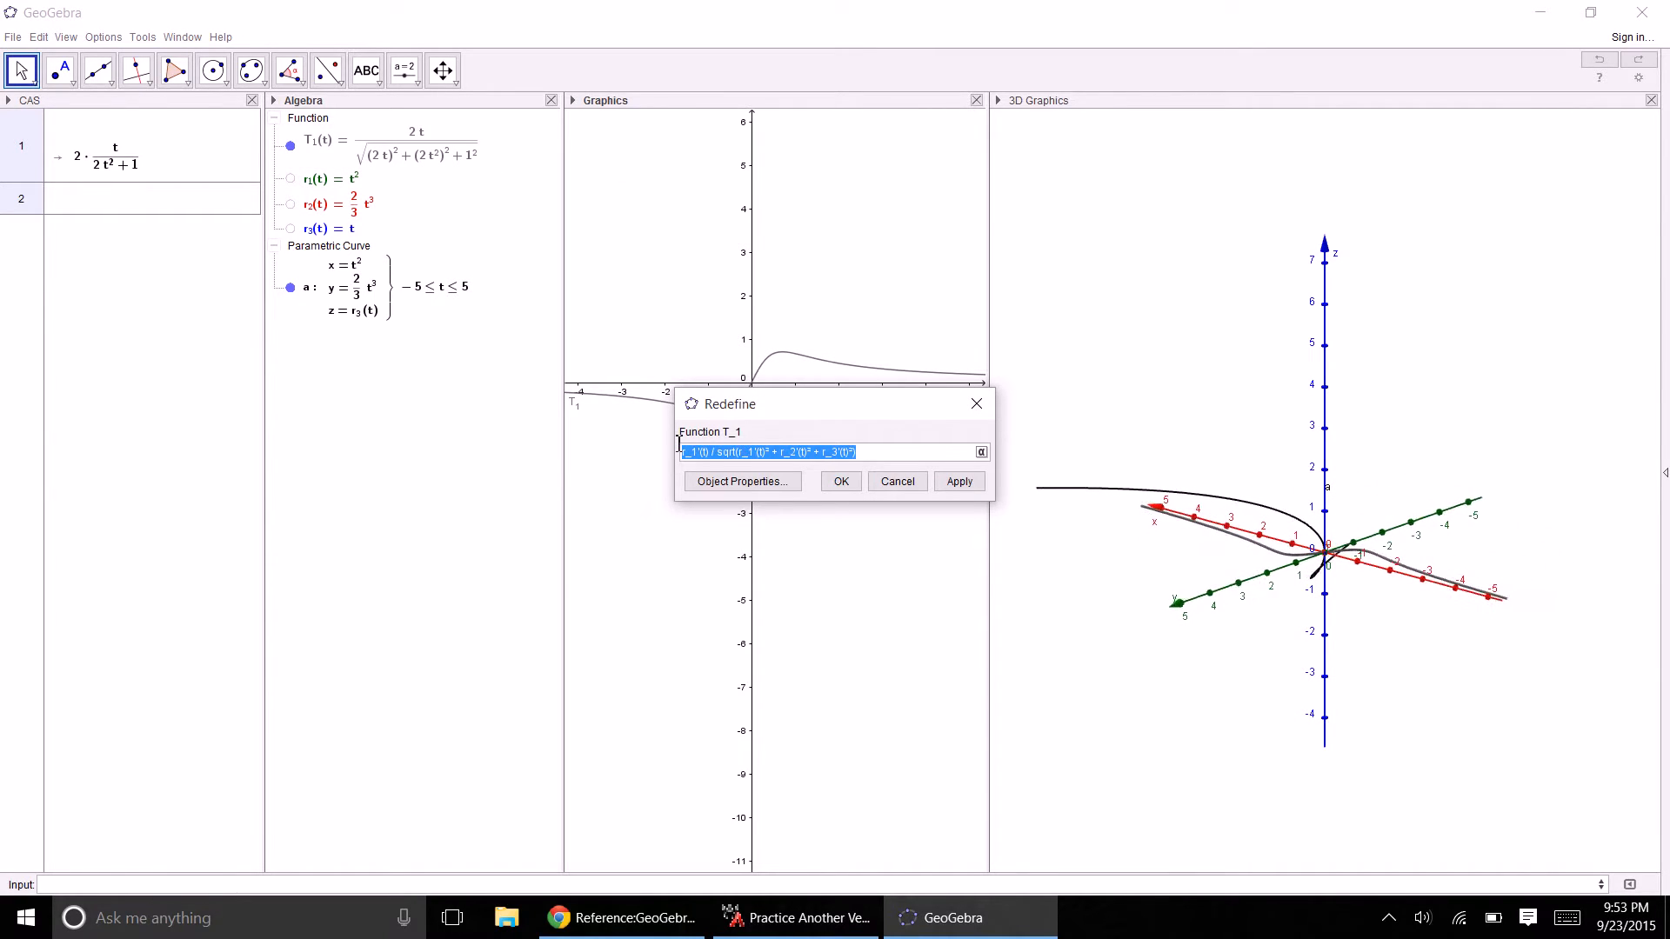
pyautogui.click(896, 482)
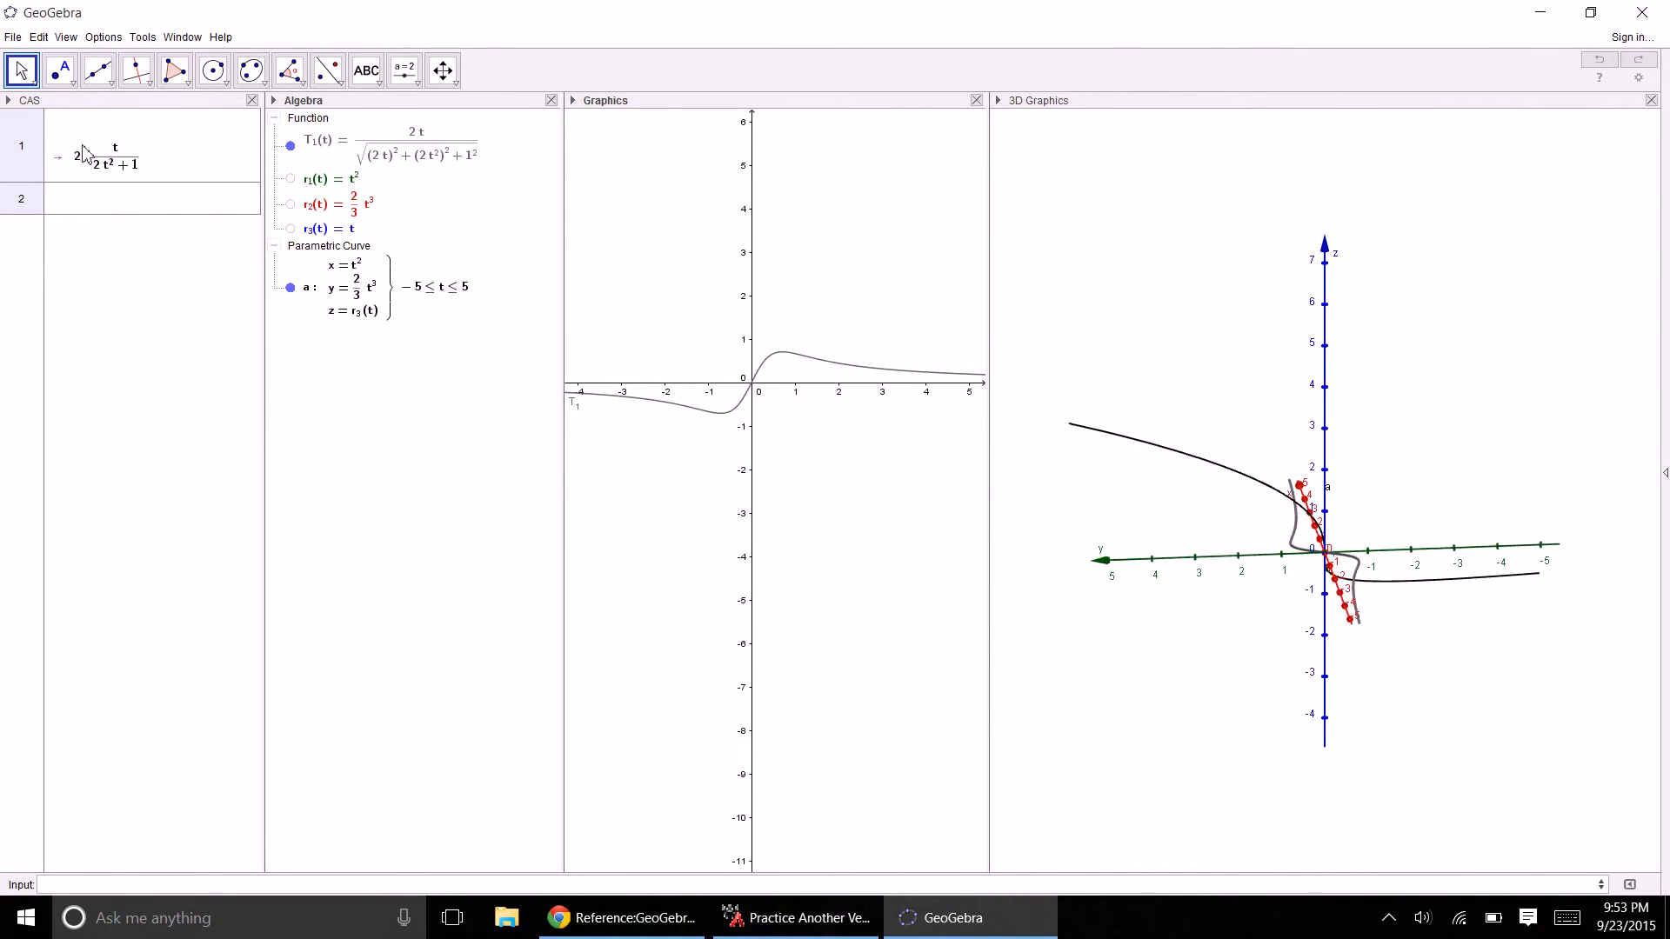
pyautogui.click(111, 200)
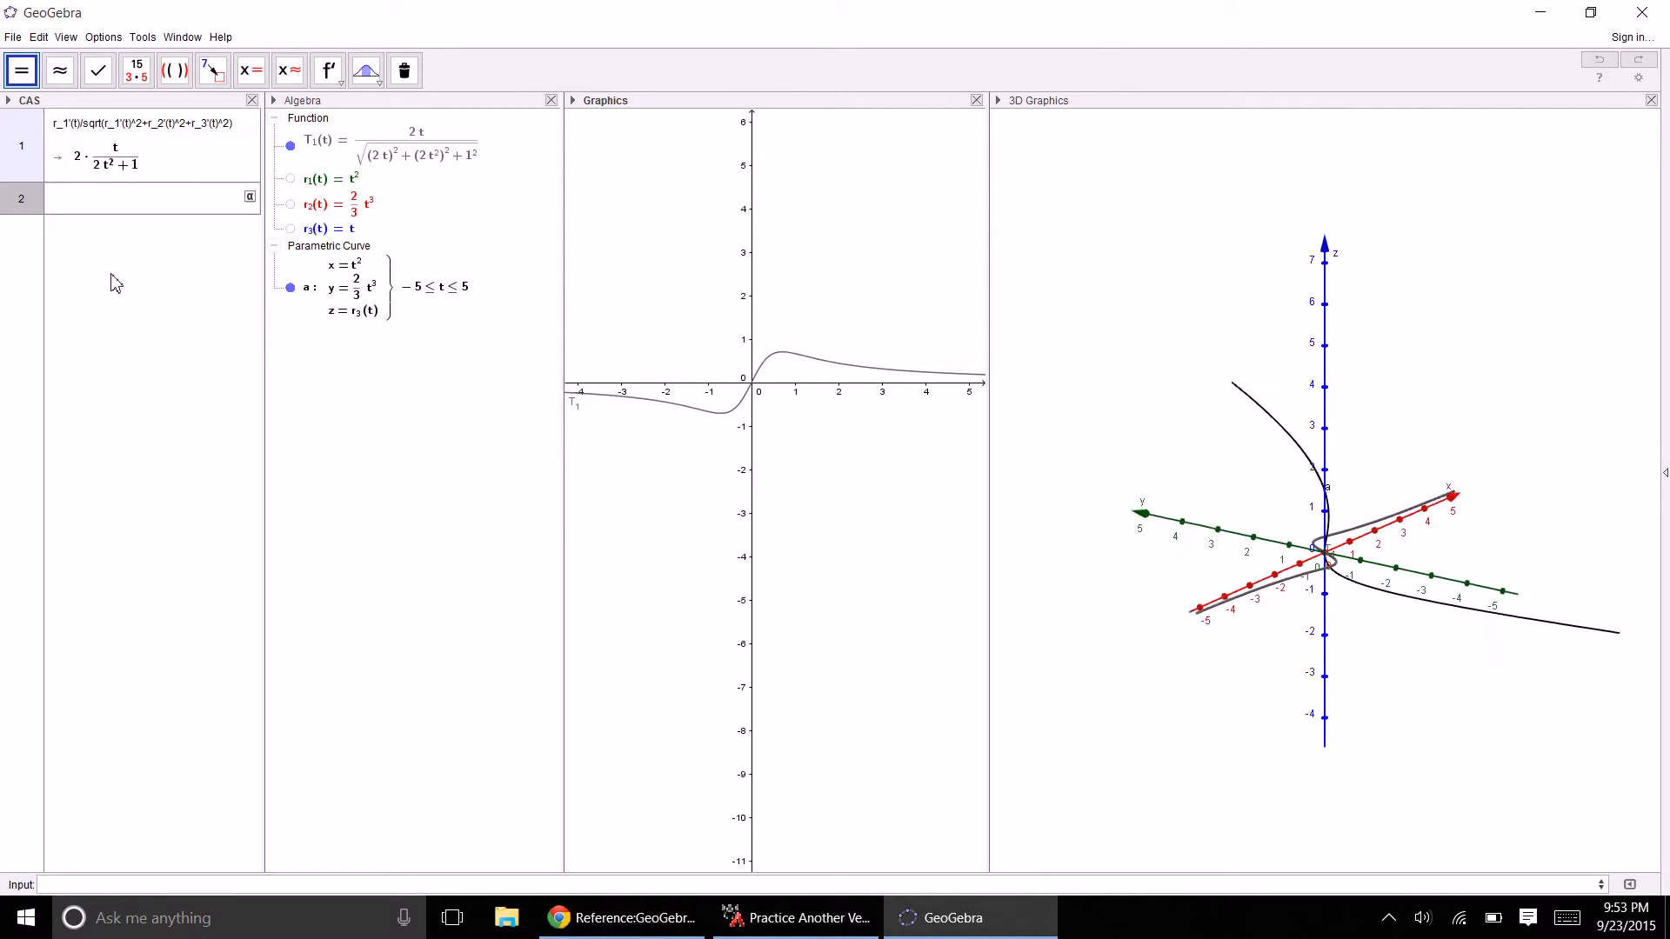
pyautogui.hotkey('ctrl', 'v')
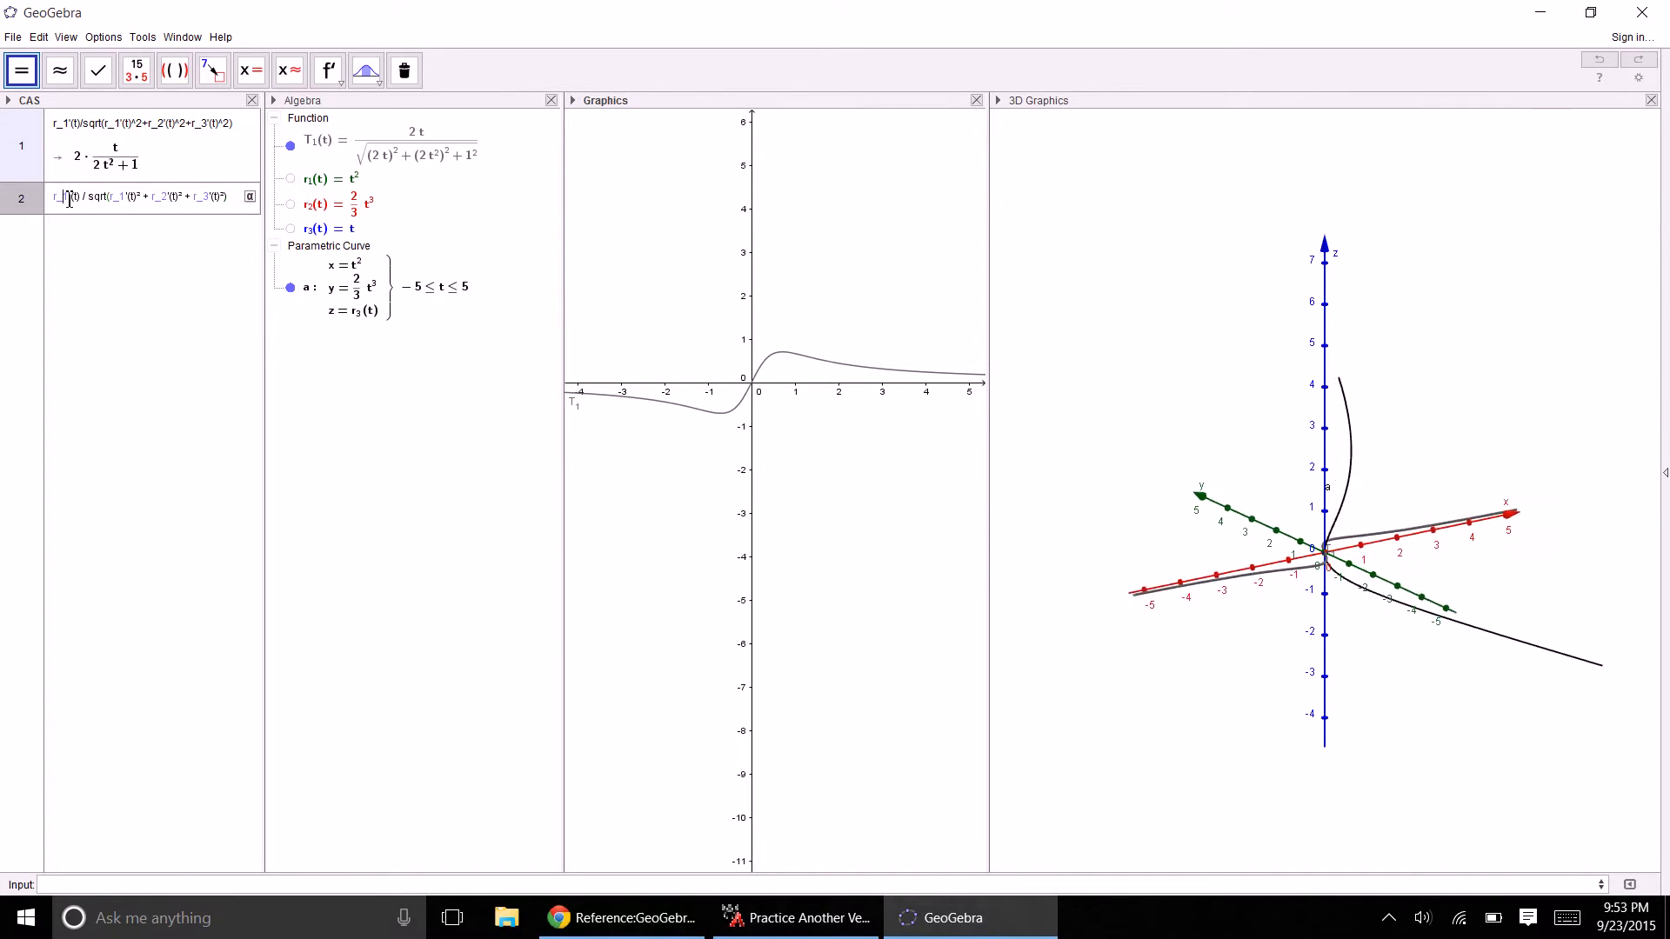
# - Evaluate the second CAS row with the numerator r_2'(t), and a third row of the same expression with the numerator r_3'(t)
pyautogui.press('BackSpace')
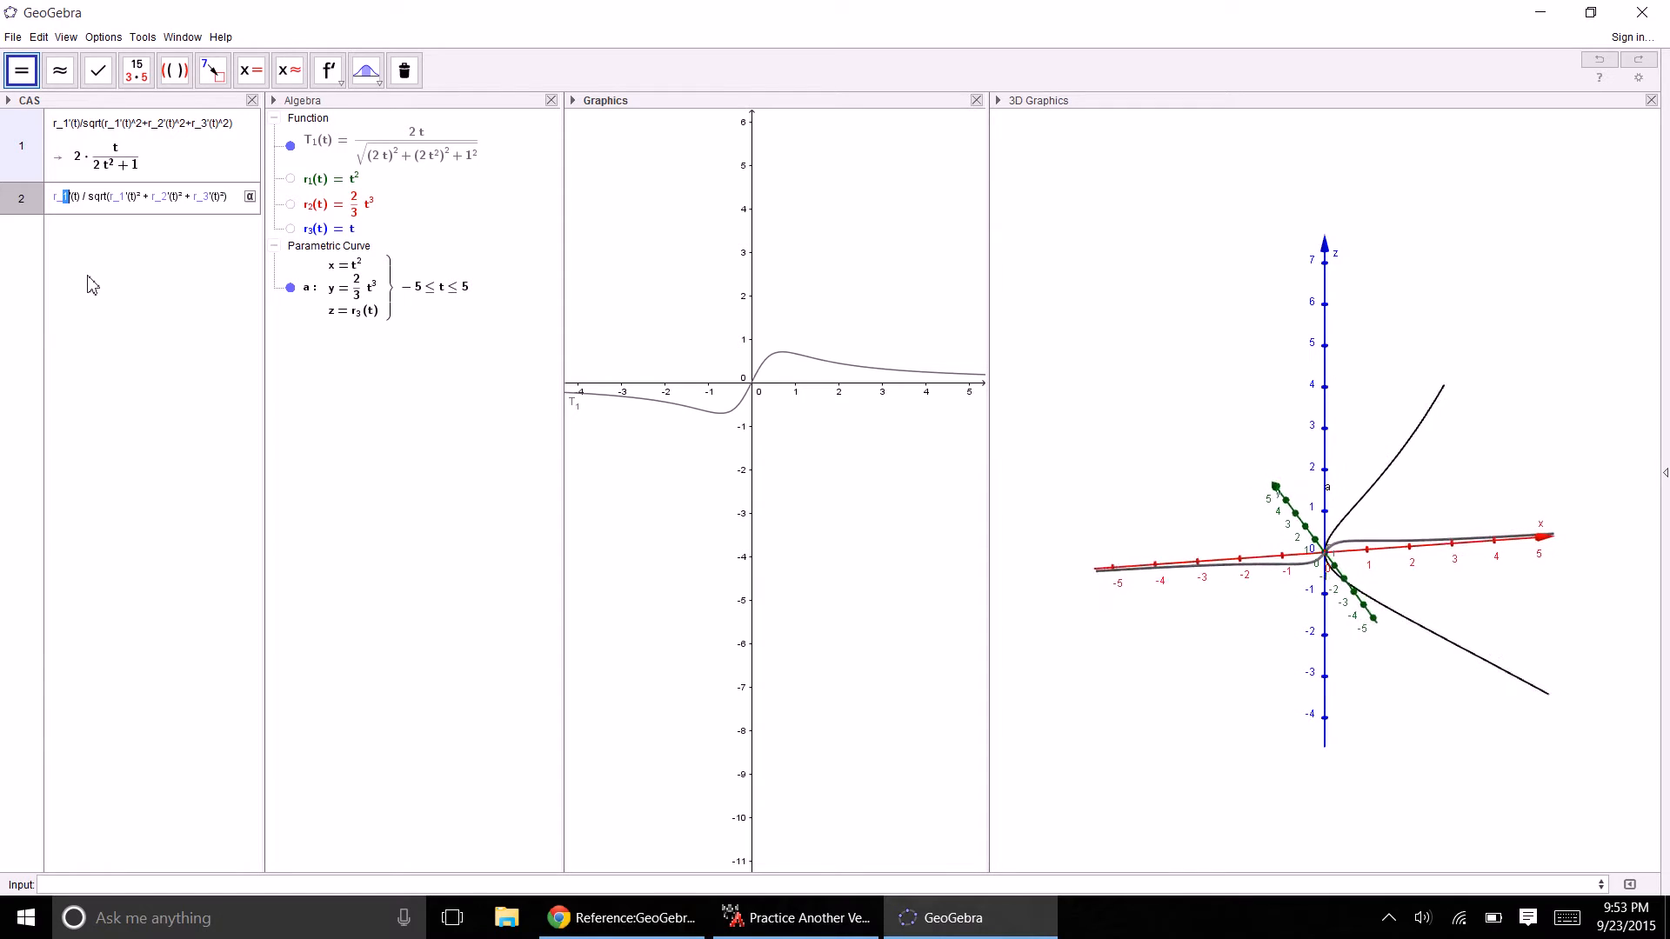
pyautogui.write('2')
pyautogui.press('Right')
pyautogui.press('Right')
pyautogui.press('Right')
pyautogui.press('Right')
pyautogui.press('Right')
pyautogui.press('Right')
pyautogui.press('Right')
pyautogui.press('Right')
pyautogui.press('Right')
pyautogui.press('Right')
pyautogui.press('Right')
pyautogui.press('Right')
pyautogui.press('Right')
pyautogui.press('Right')
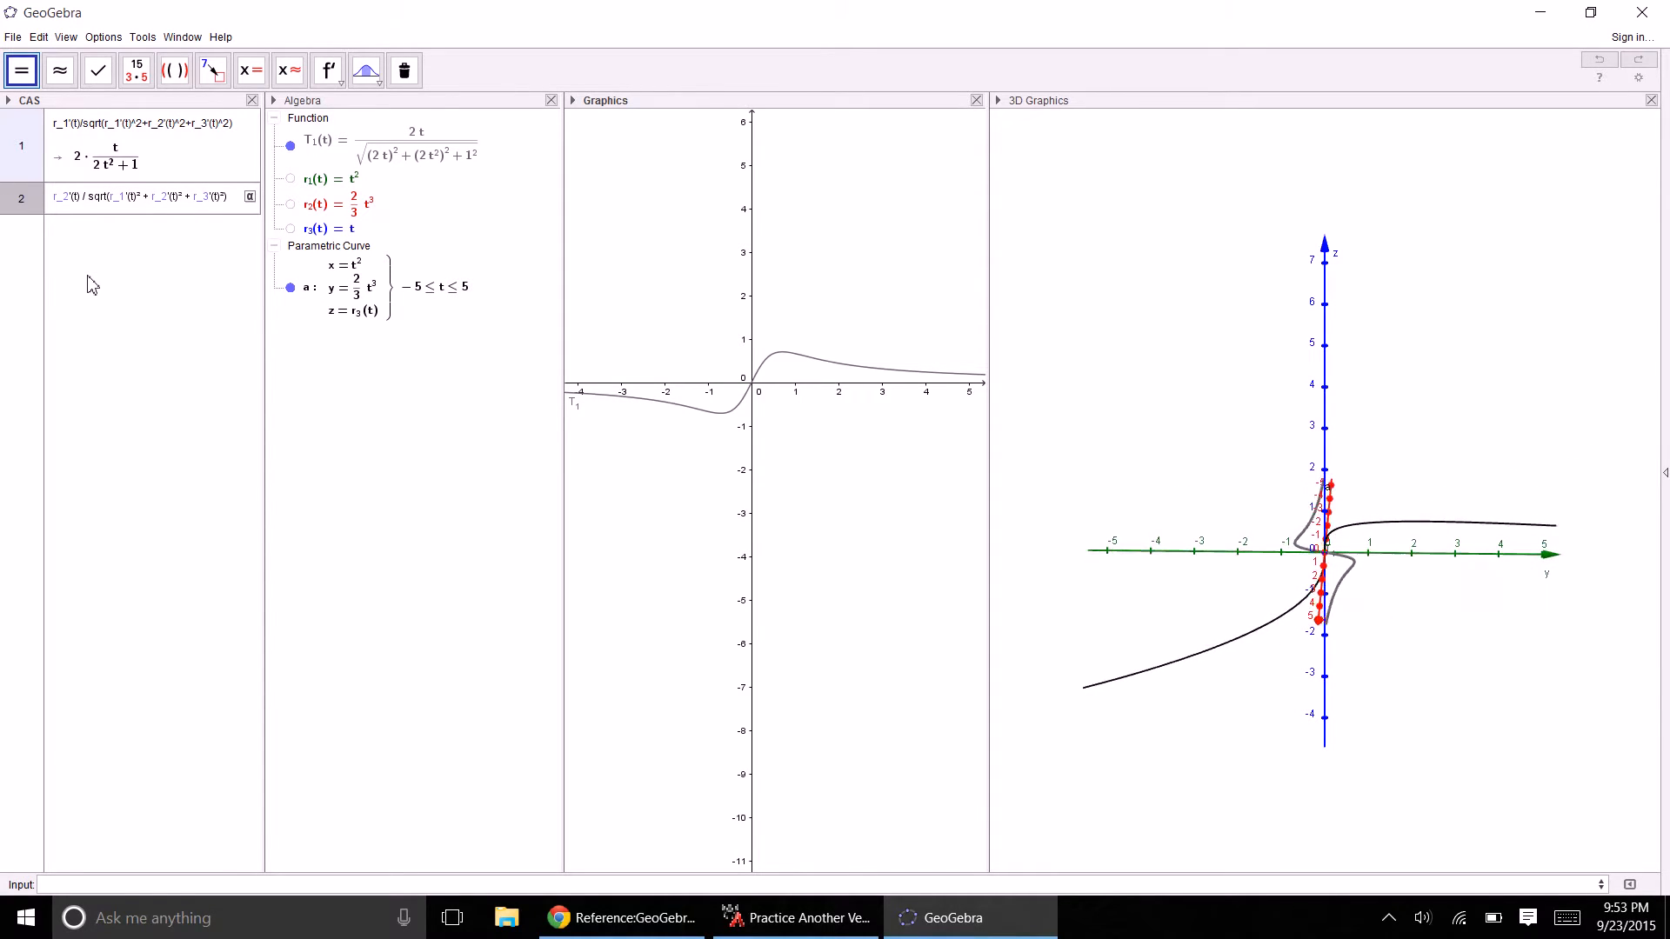
pyautogui.press('Return')
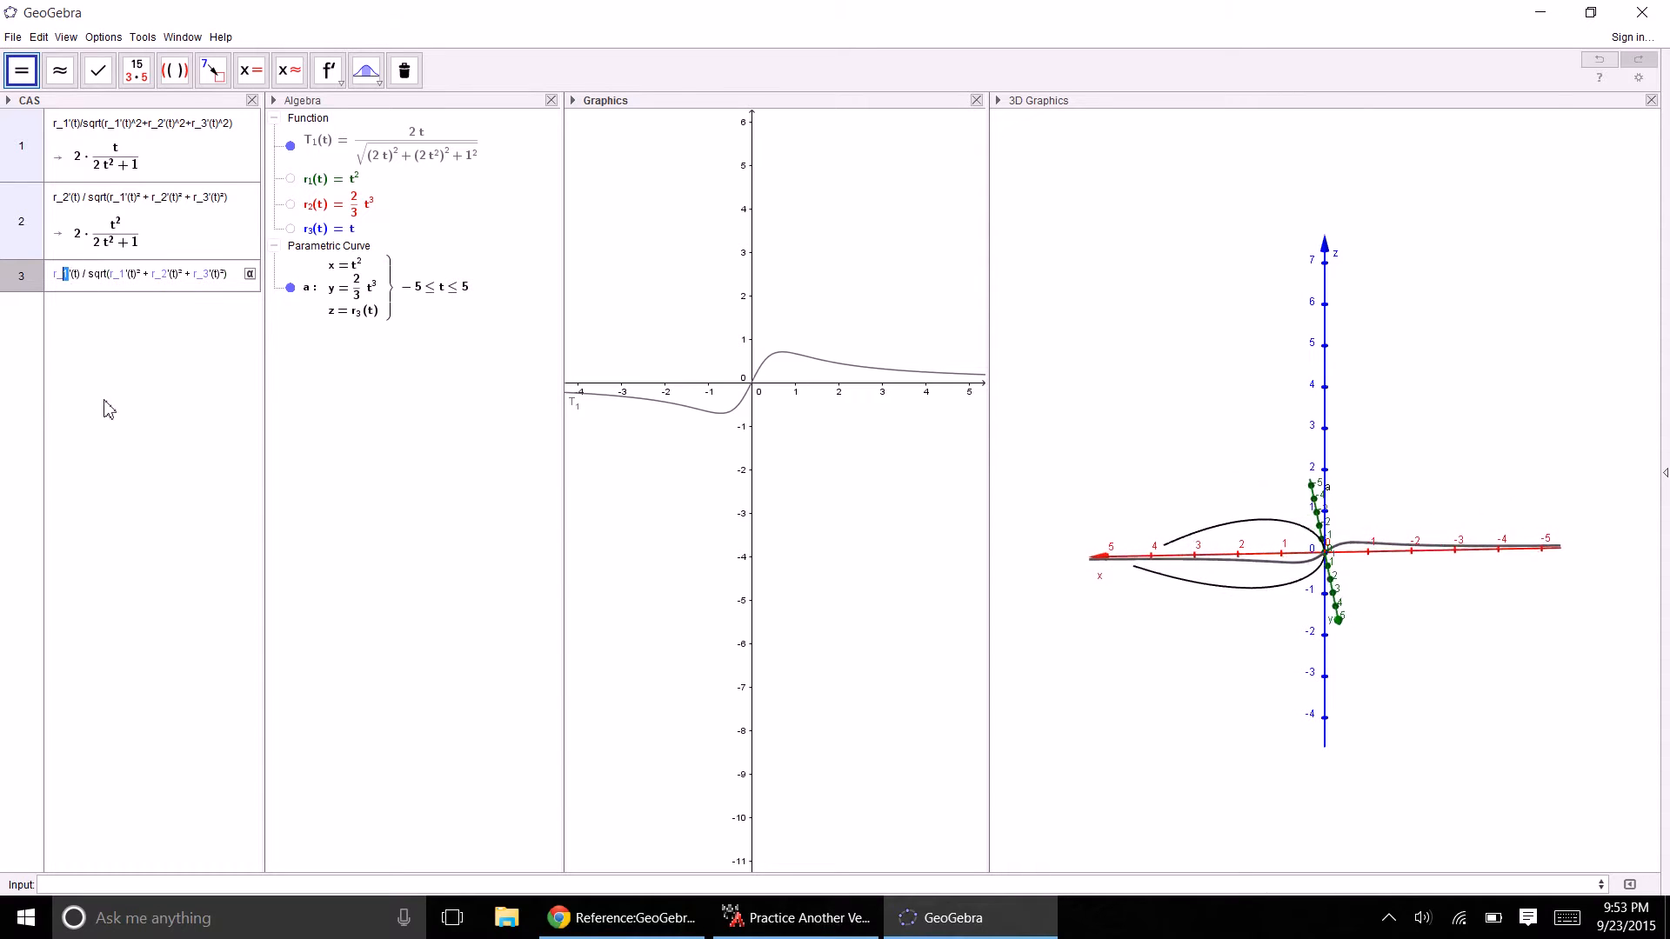
pyautogui.press('Return')
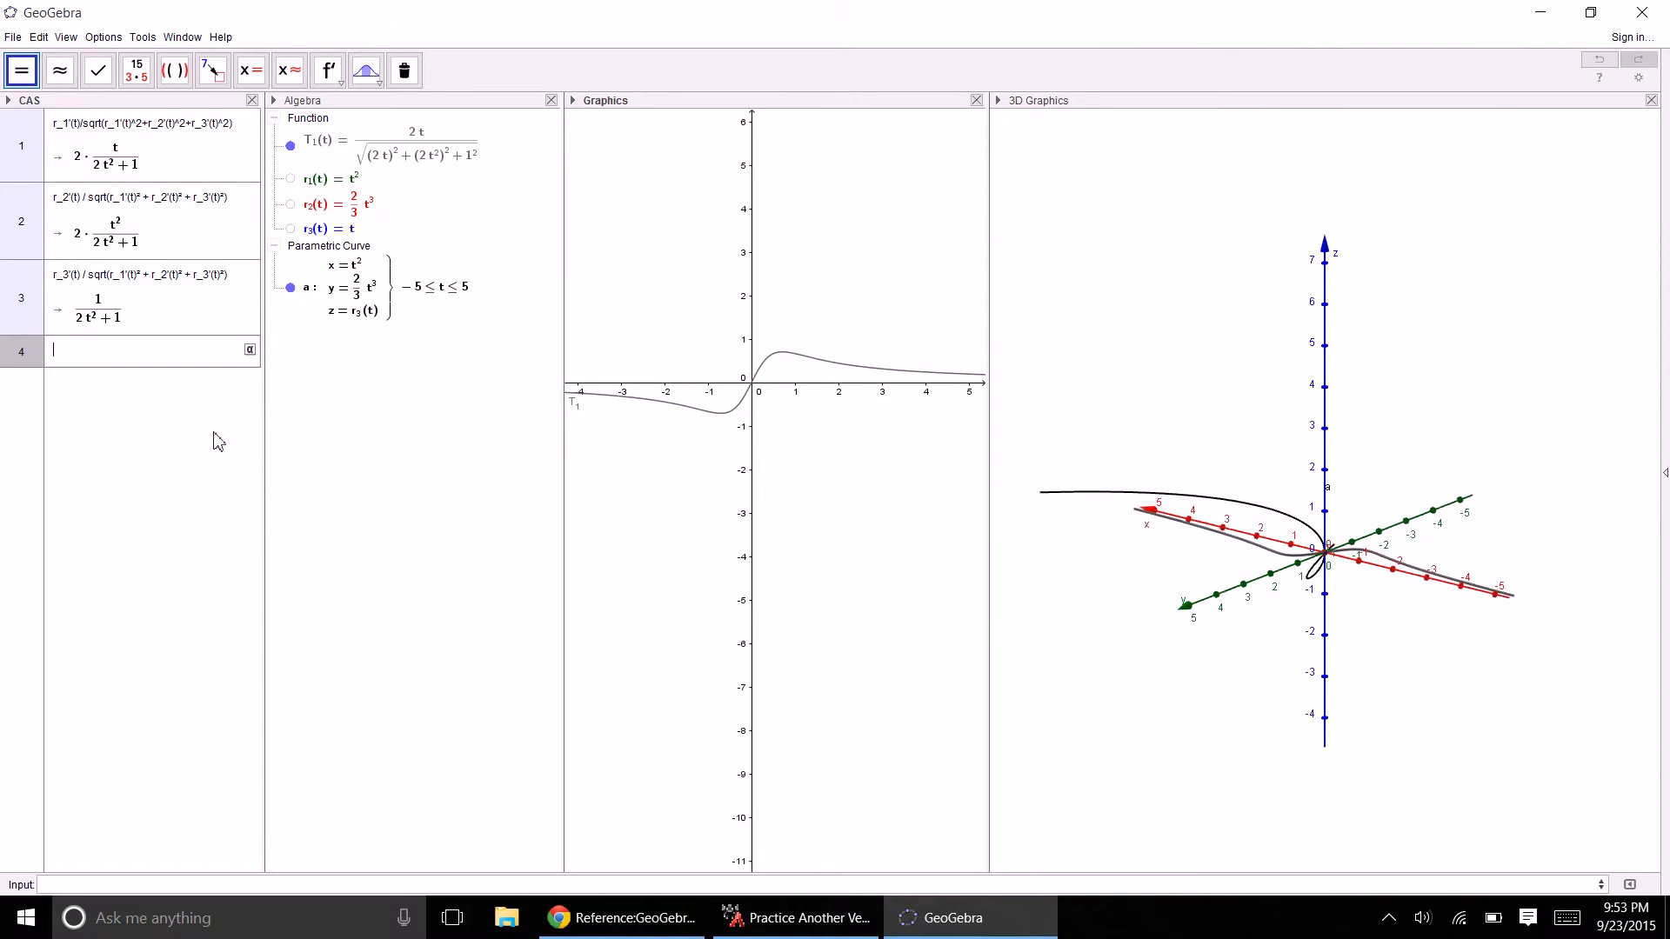
# - Replace T_1's definition with the first CAS row's simplified result, 2t/(2t²+1)
pyautogui.rightClick(153, 157)
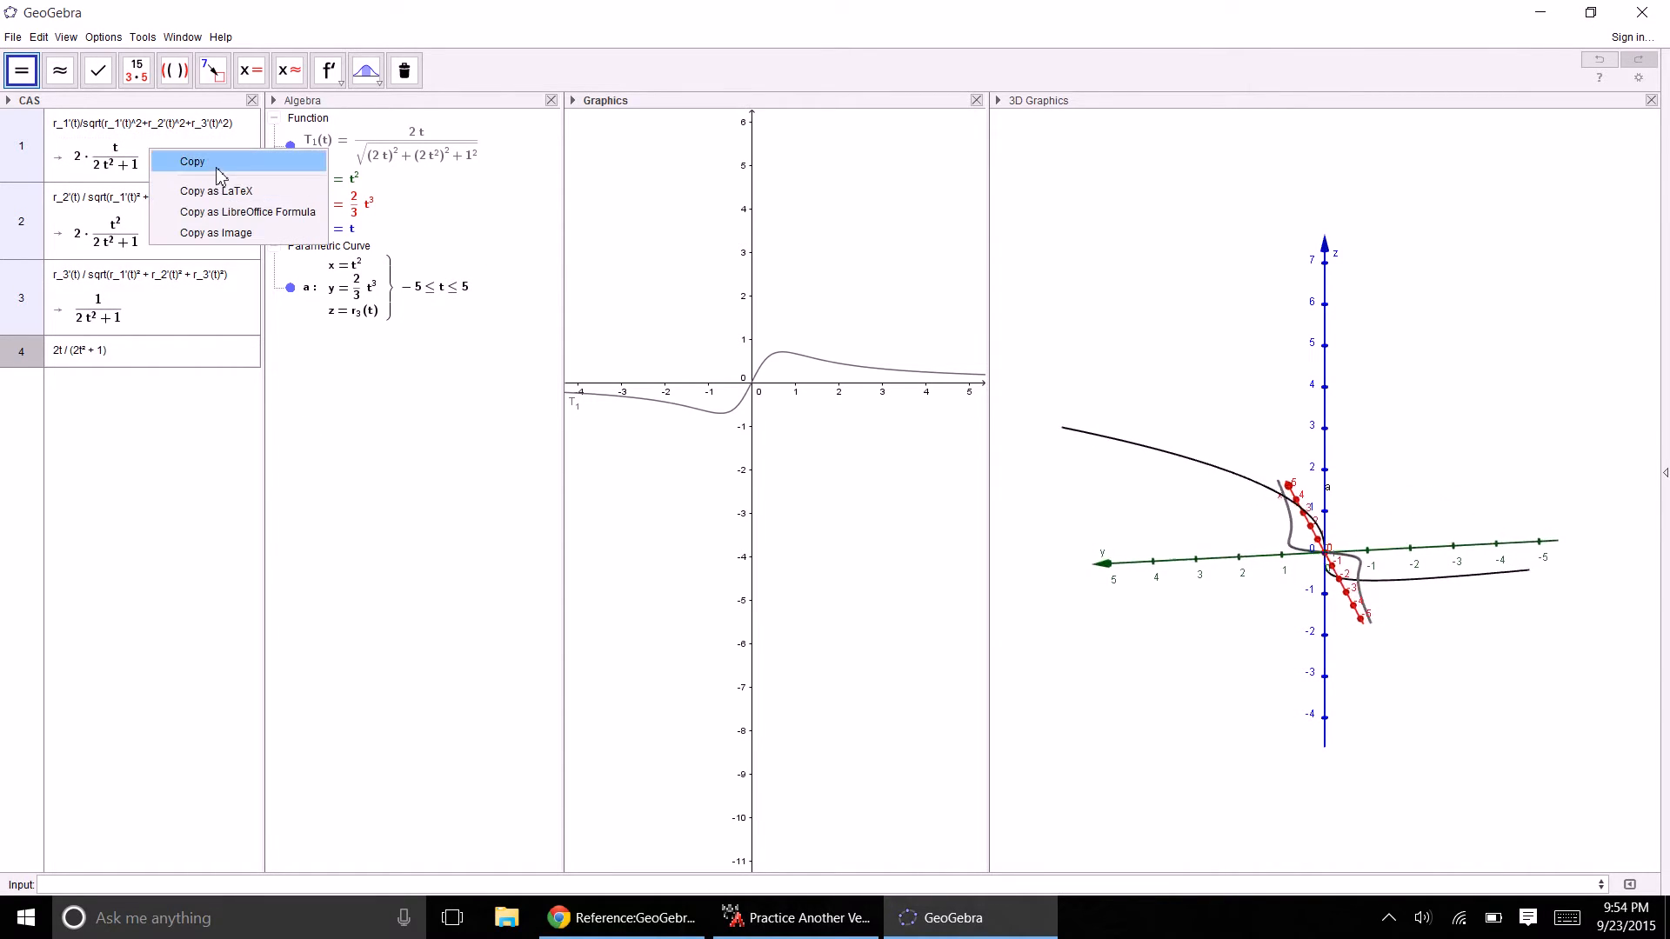
pyautogui.click(216, 163)
pyautogui.doubleClick(428, 160)
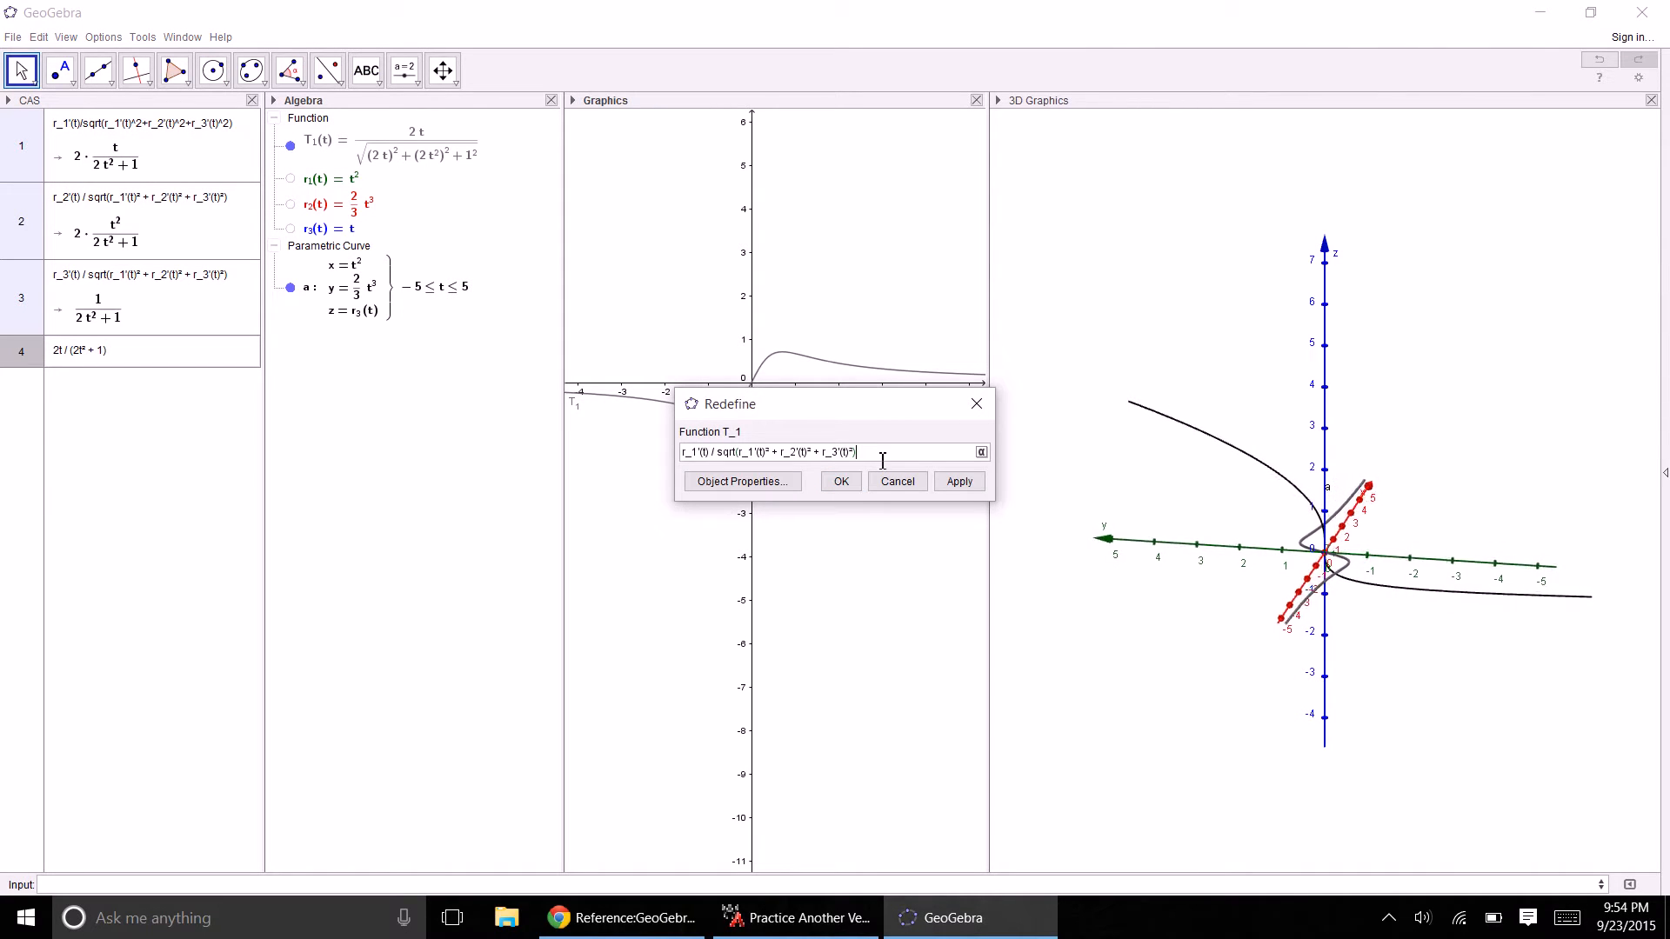
pyautogui.moveTo(870, 452); pyautogui.dragTo(615, 454)
pyautogui.write('(2 * t / ((2 * t^(2)) + 1))')
pyautogui.click(841, 482)
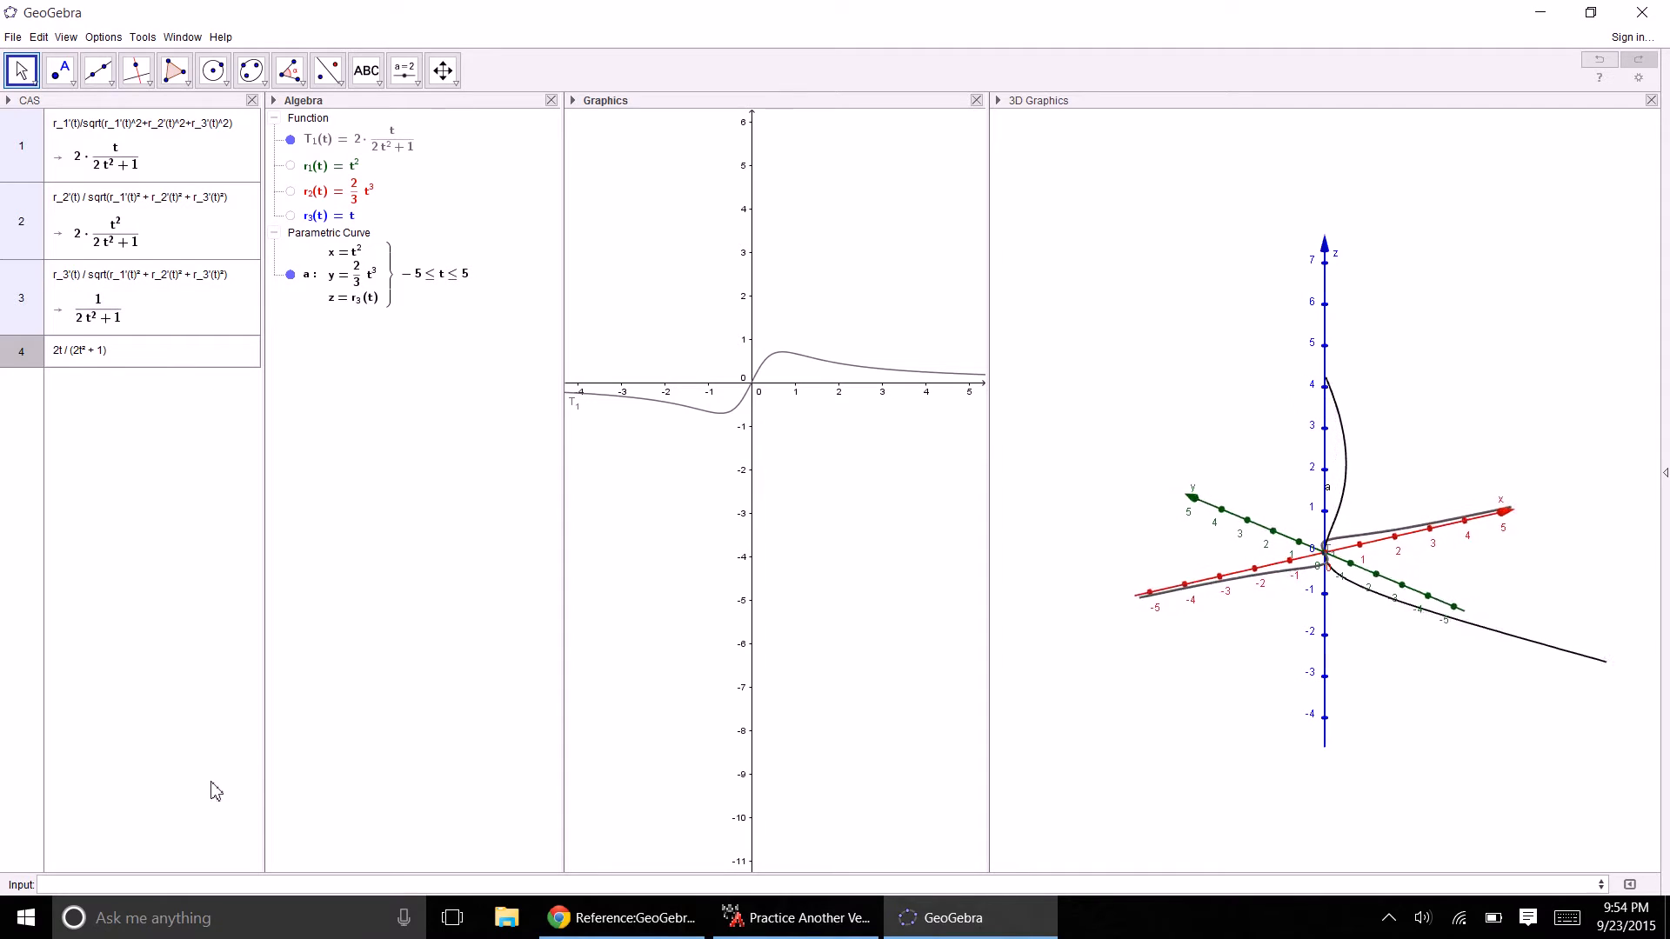
# - Define T_2(t) as the second CAS row's simplified result, 2t²/(2t²+1)
pyautogui.rightClick(142, 247)
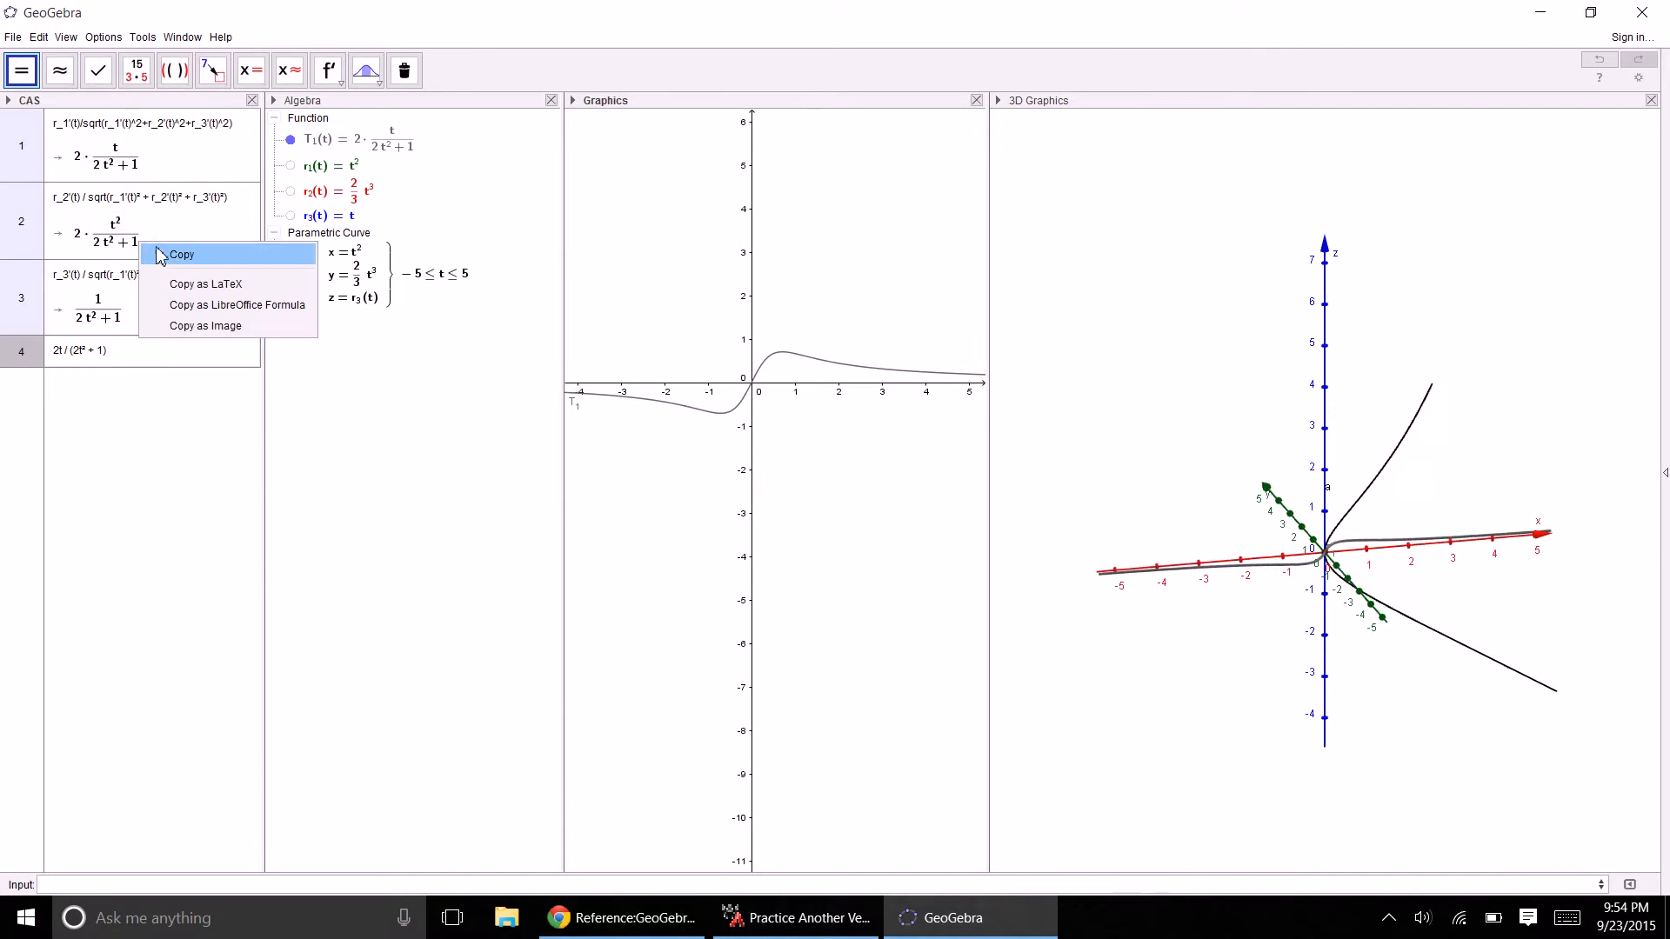
pyautogui.click(191, 259)
pyautogui.click(112, 883)
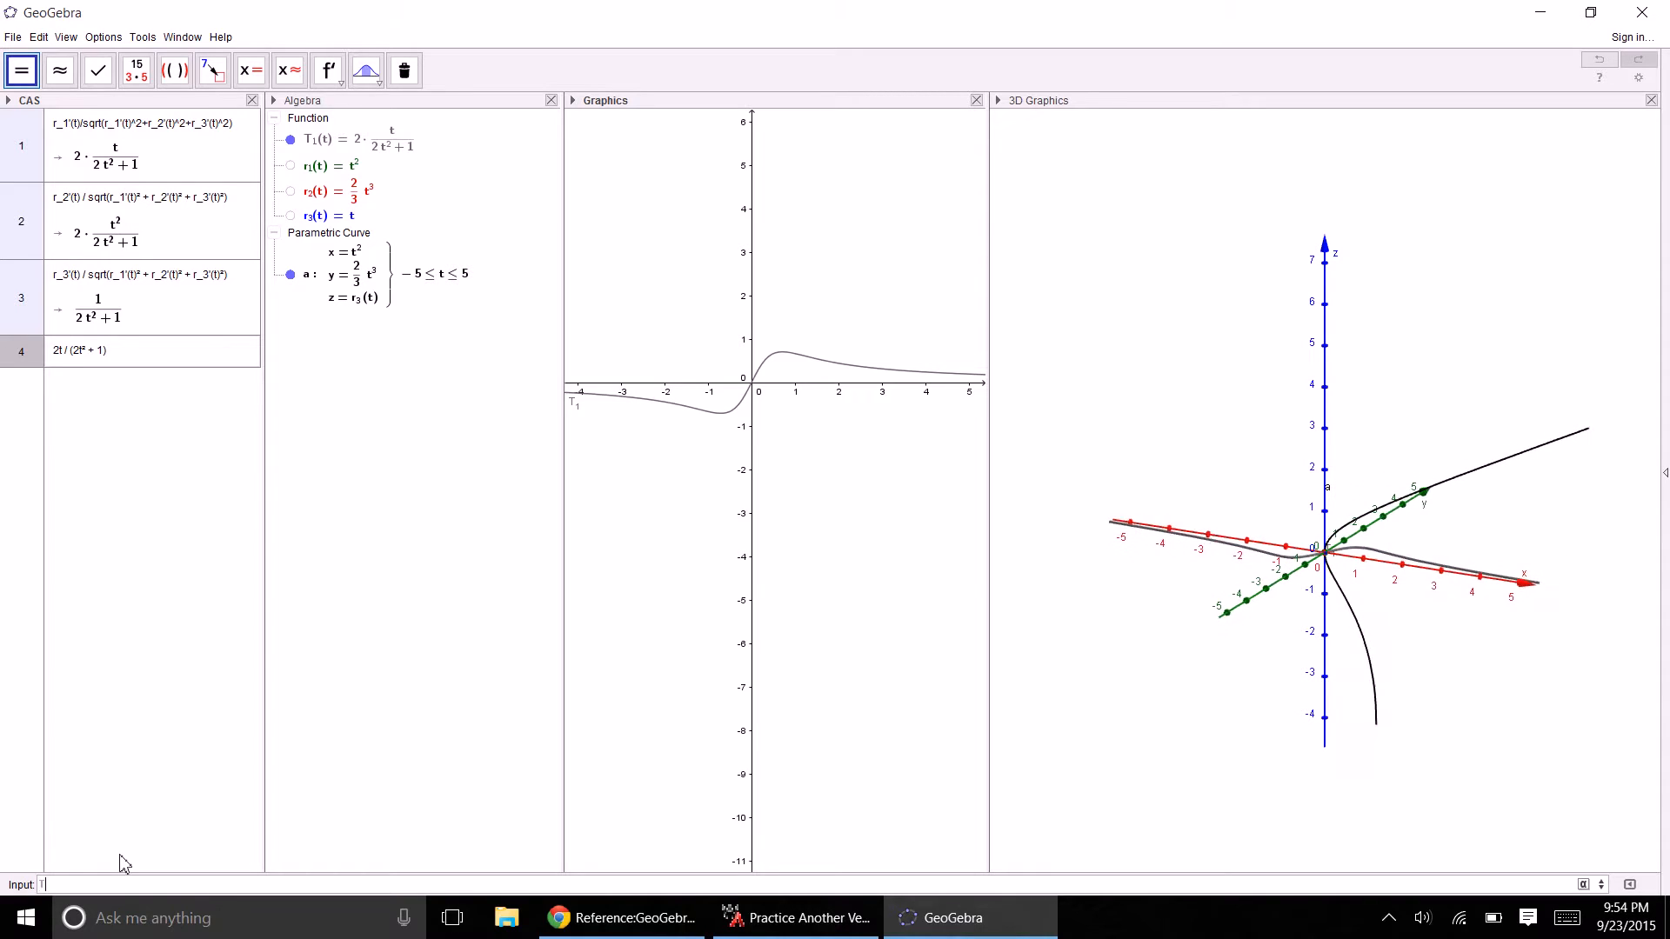
pyautogui.write('T_2(t)')
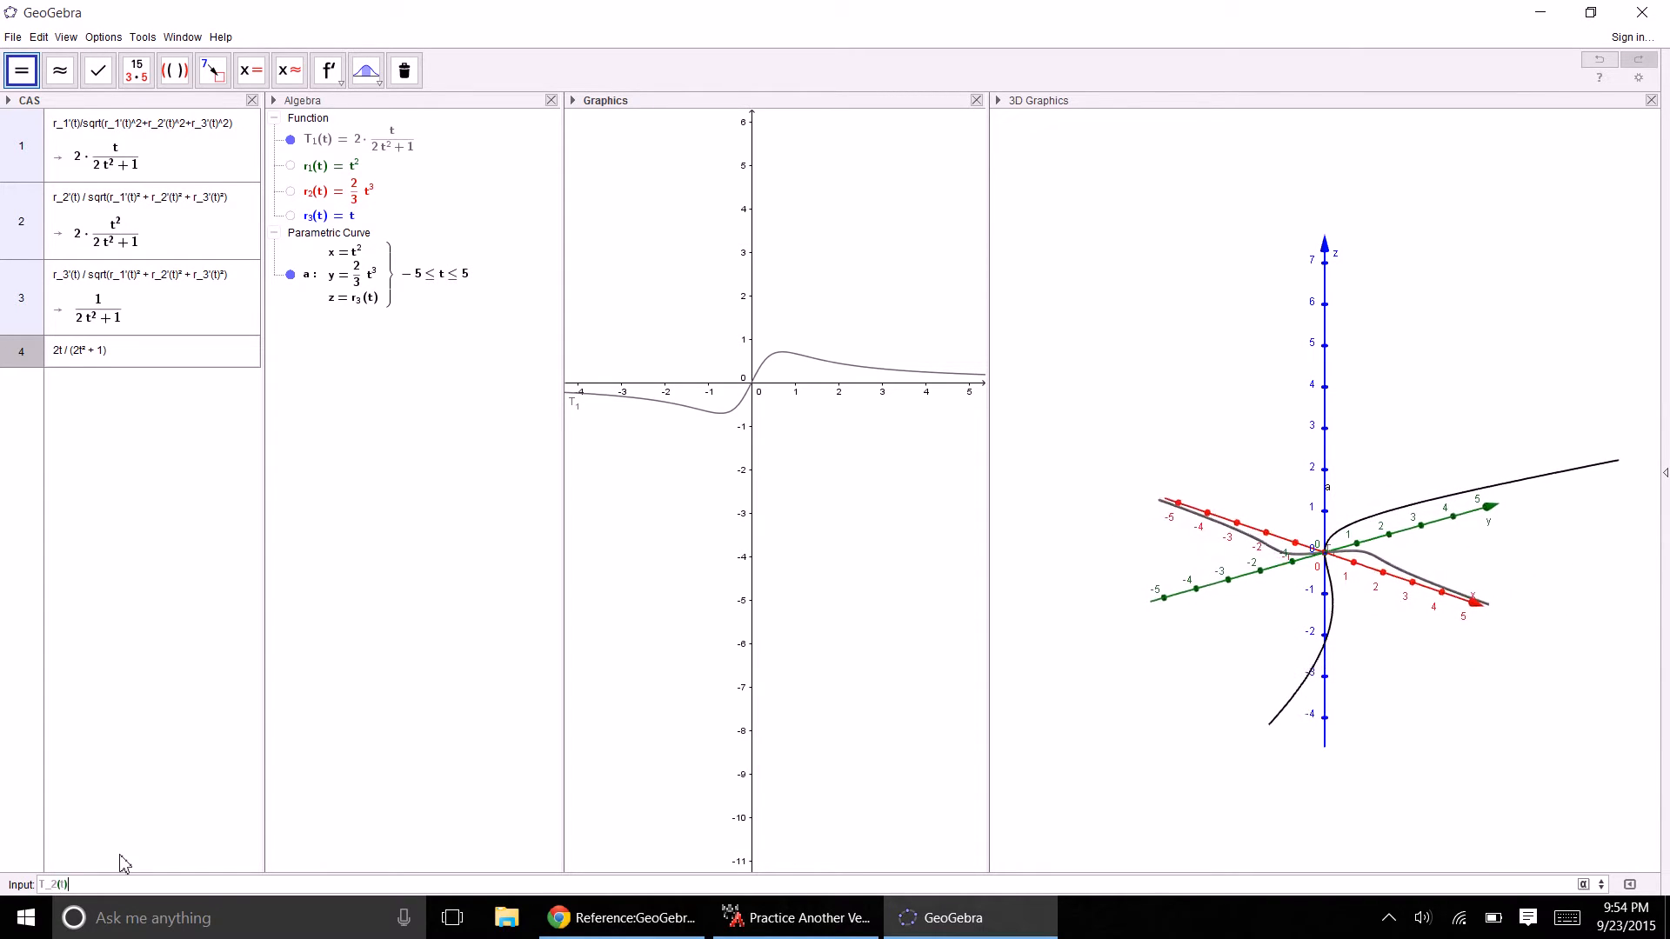
pyautogui.write('=')
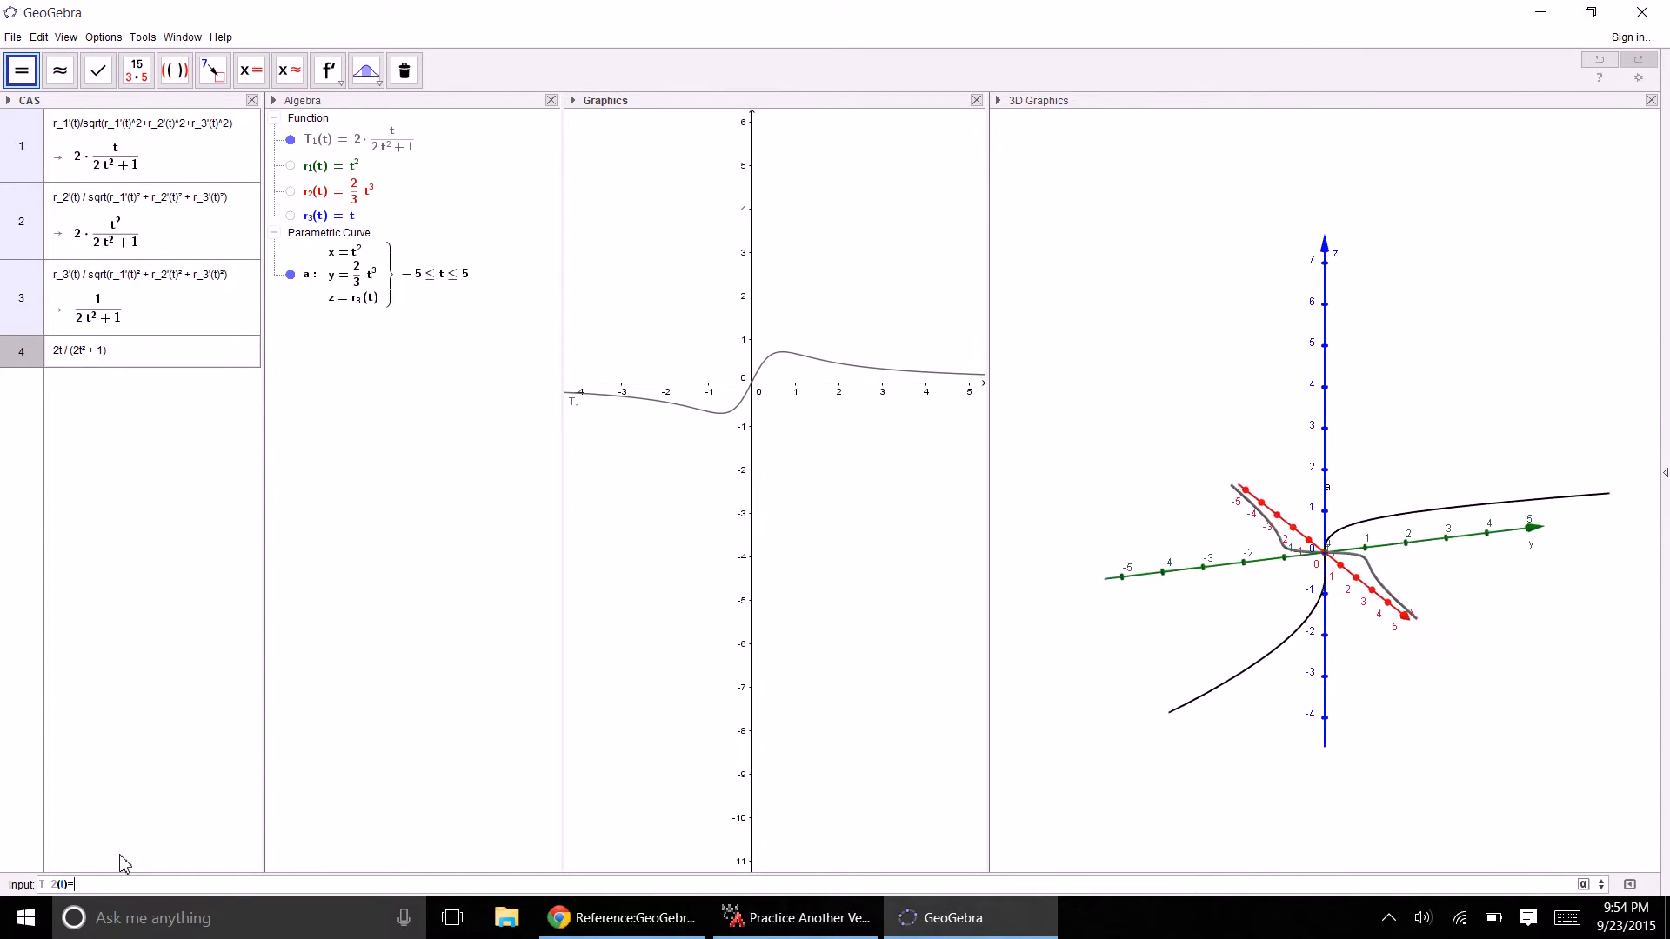
pyautogui.hotkey('ctrl', 'v')
pyautogui.press('Return')
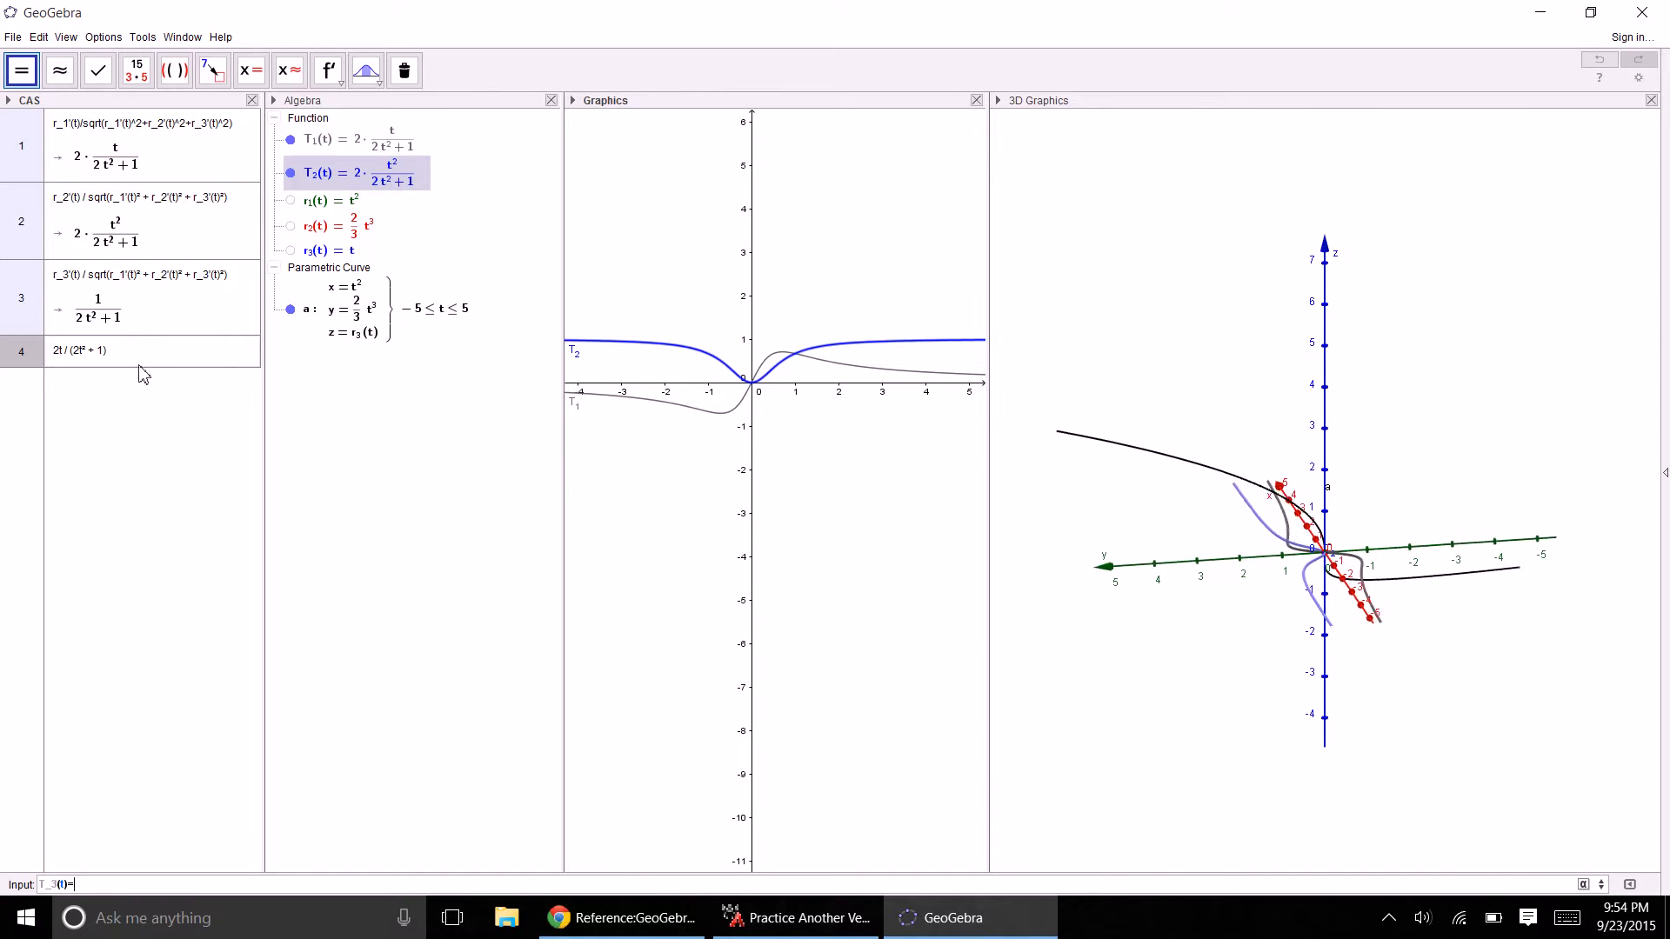
# - Define T_3(t) as the third CAS row's simplified result, 1/(2t²+1)
pyautogui.rightClick(122, 295)
pyautogui.click(138, 308)
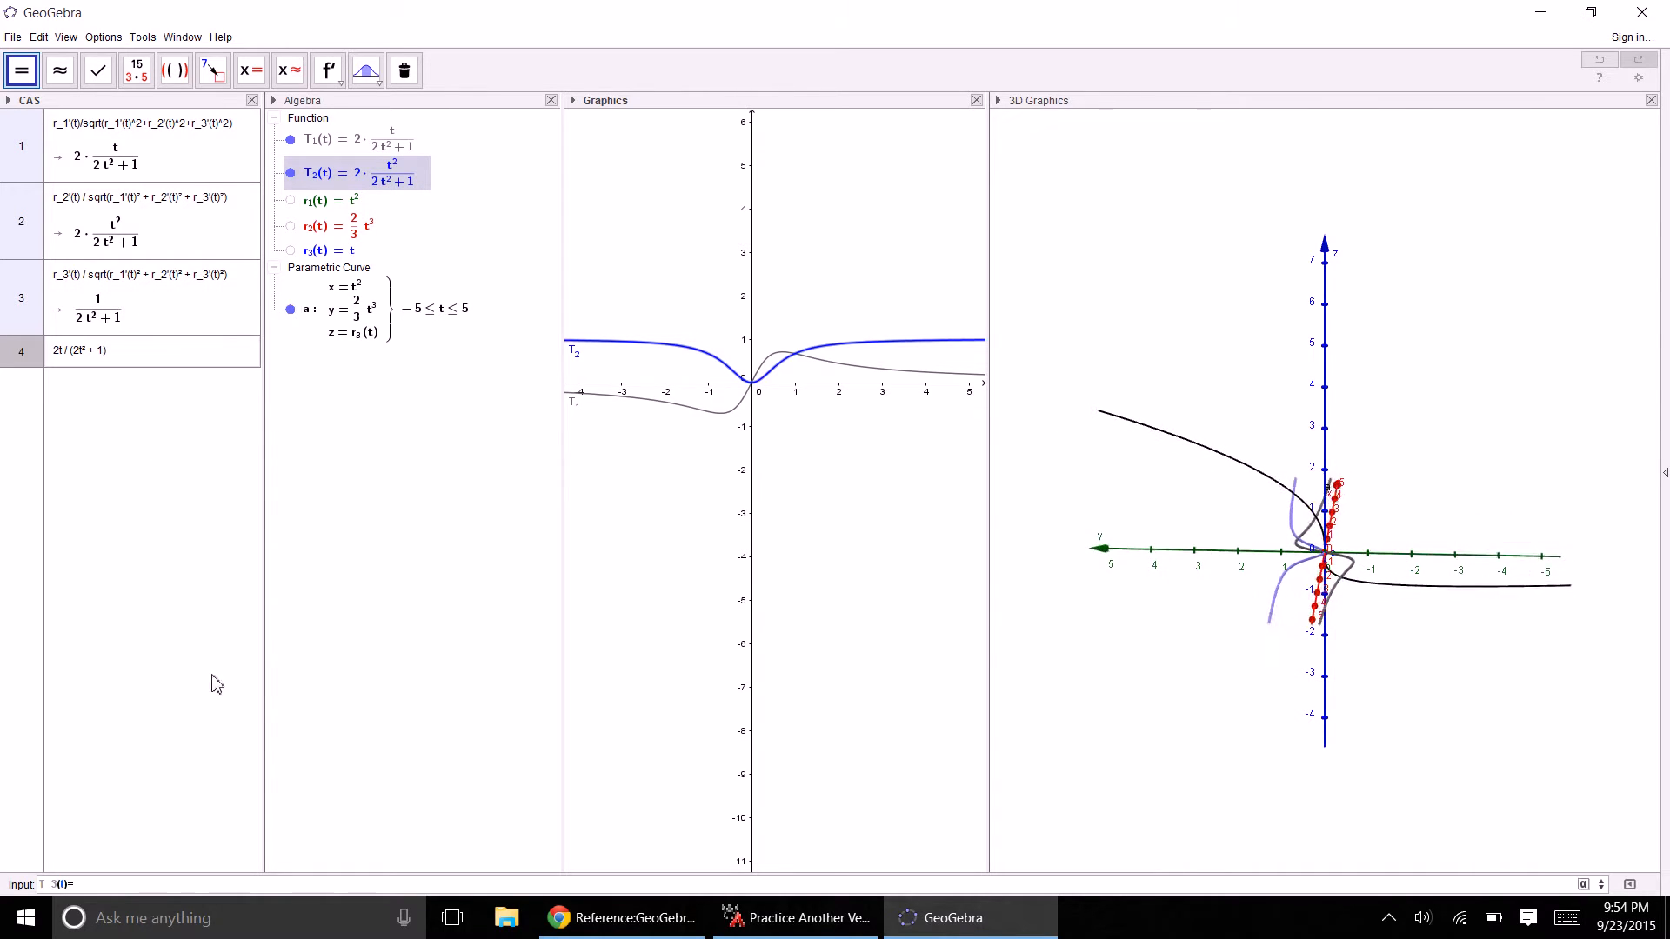
pyautogui.click(131, 882)
pyautogui.hotkey('ctrl', 'v')
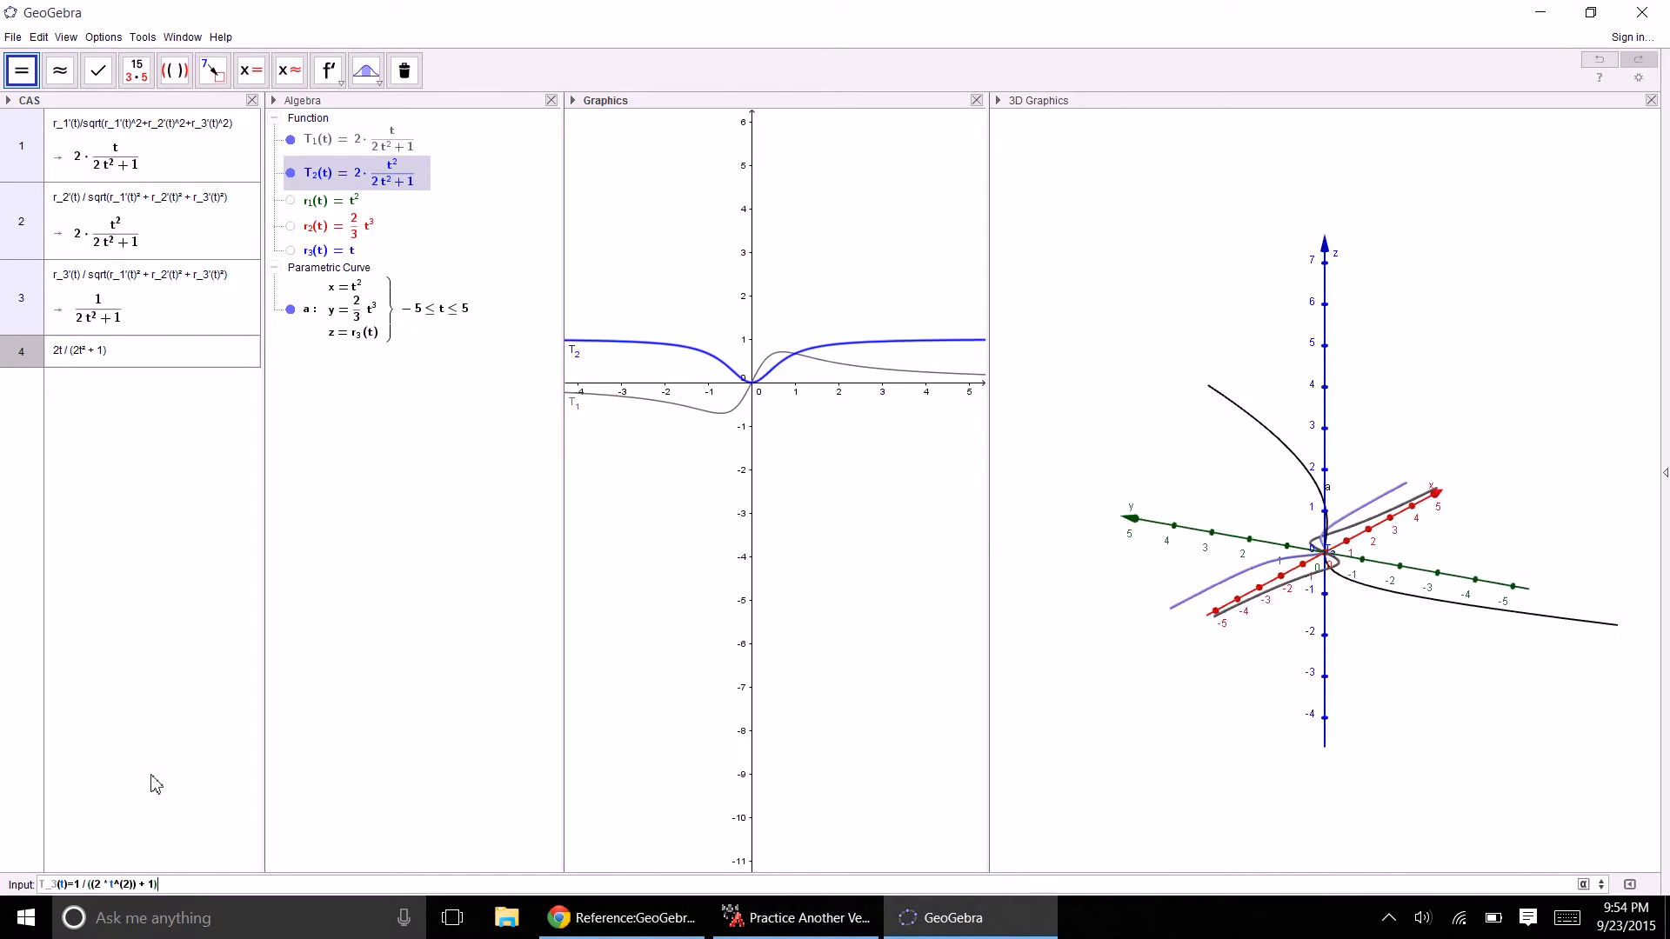
pyautogui.press('Return')
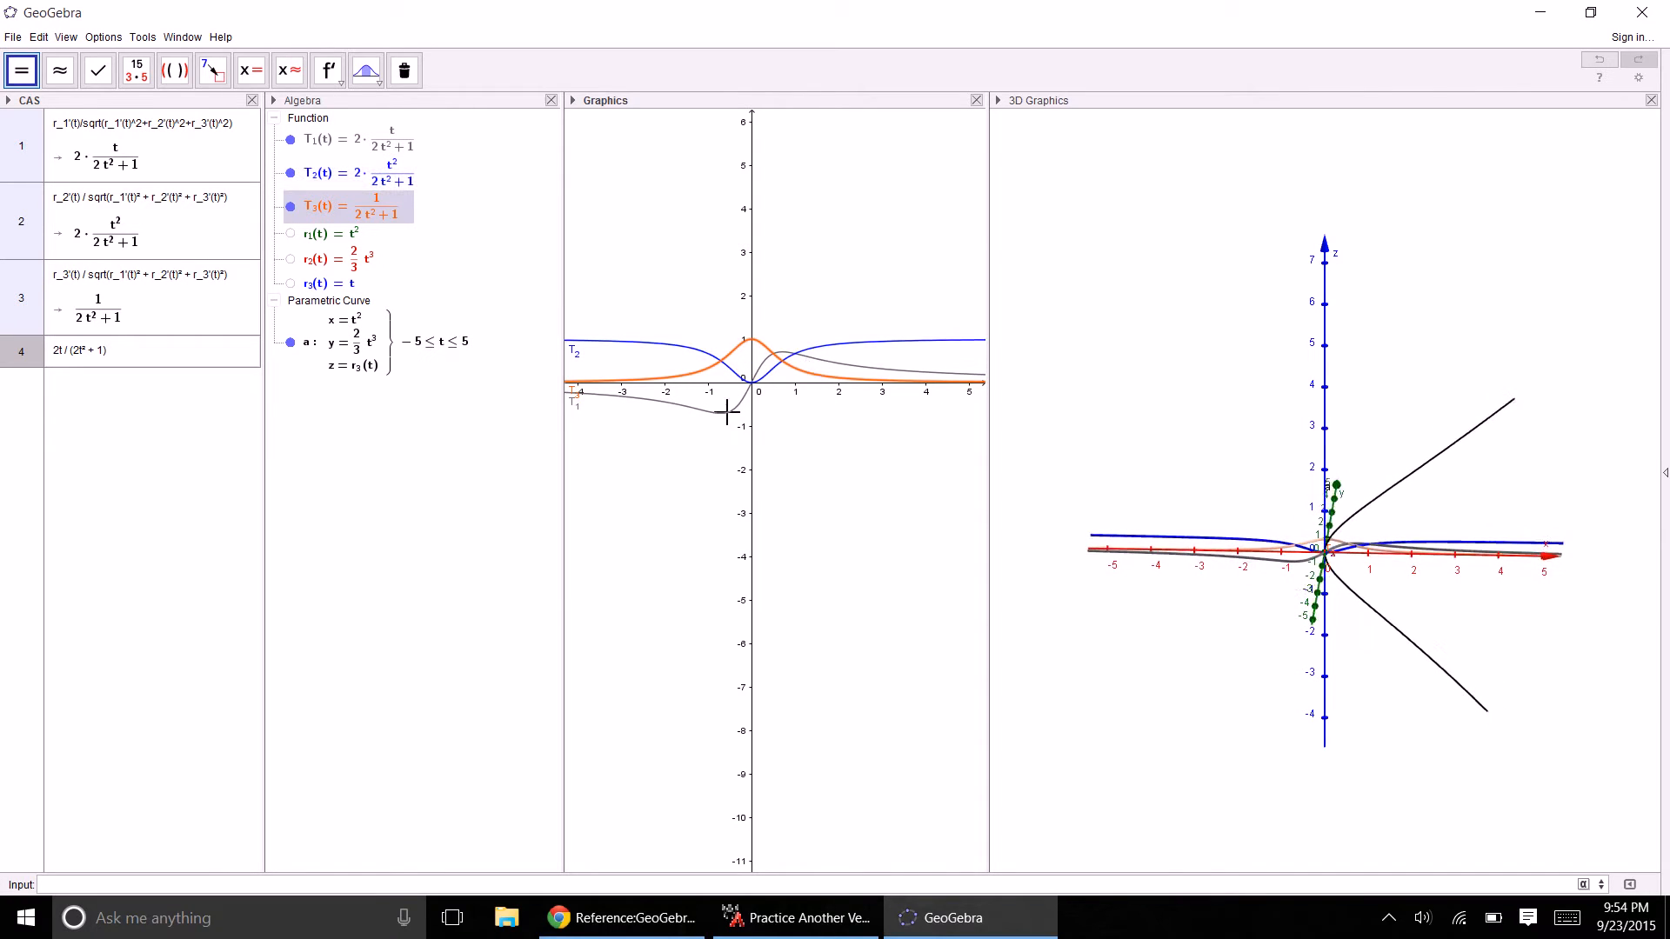
# - Hide the graphs of T_1, T_2 and T_3 so only the space curve is plotted
pyautogui.click(291, 139)
pyautogui.click(291, 172)
pyautogui.click(291, 206)
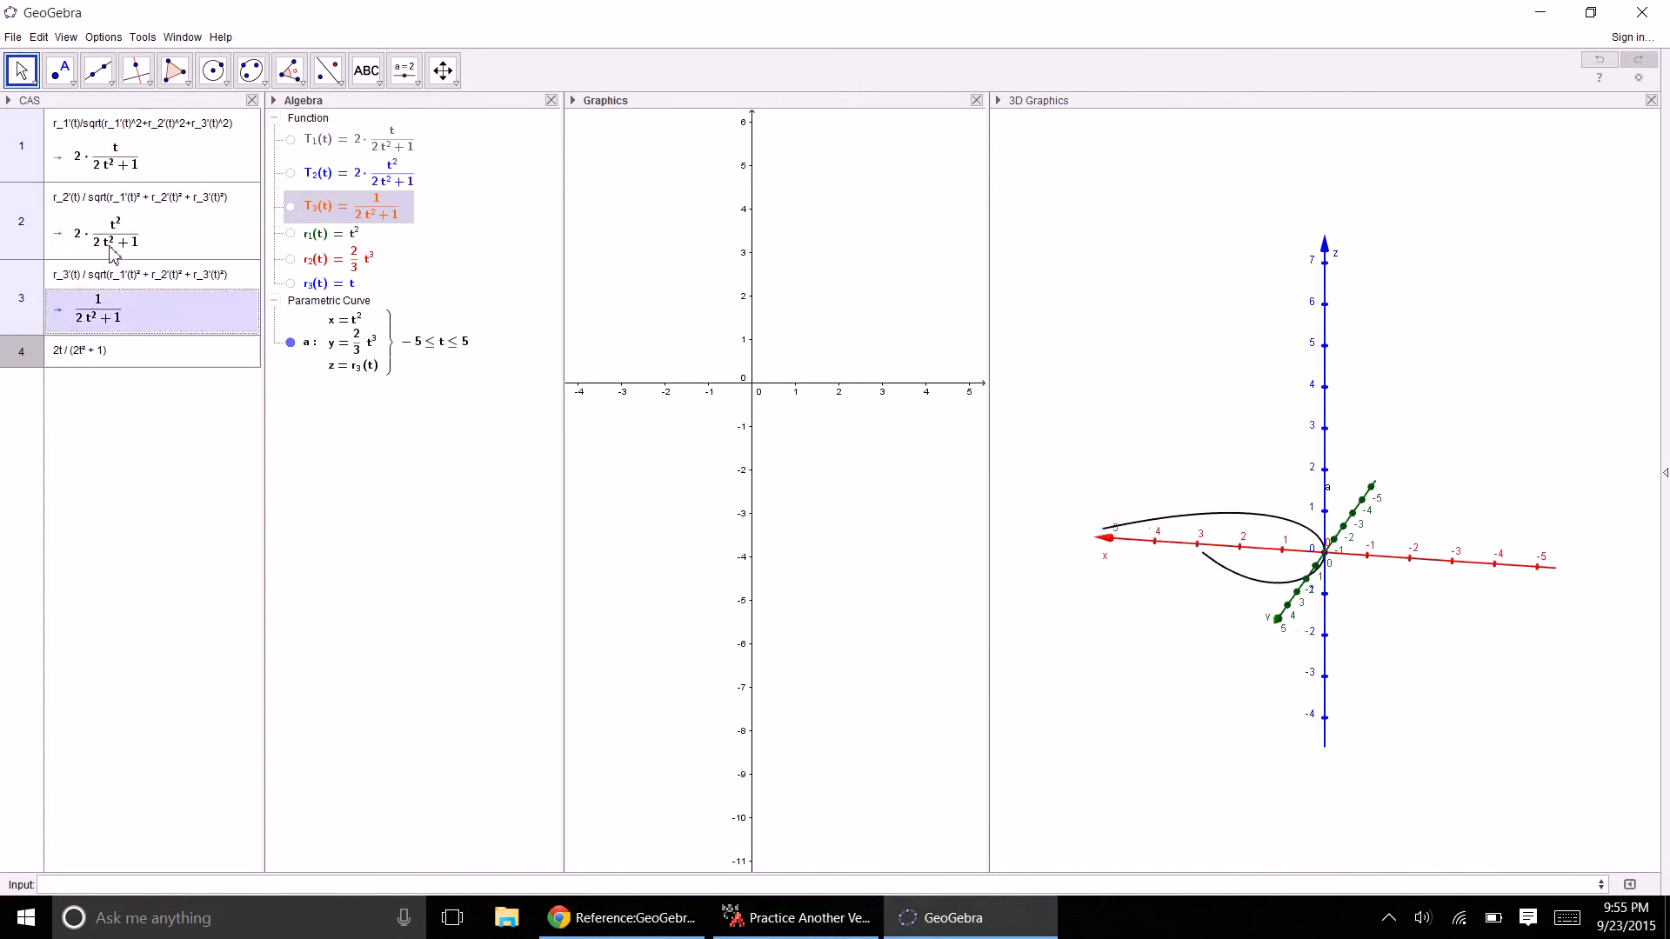
# - Replace the fourth CAS row's content with a copy of the first row's expression, r_1'(t)/sqrt(r_1'(t)^2+r_2'(t)^2+r_3'(t)^2)
pyautogui.click(240, 125)
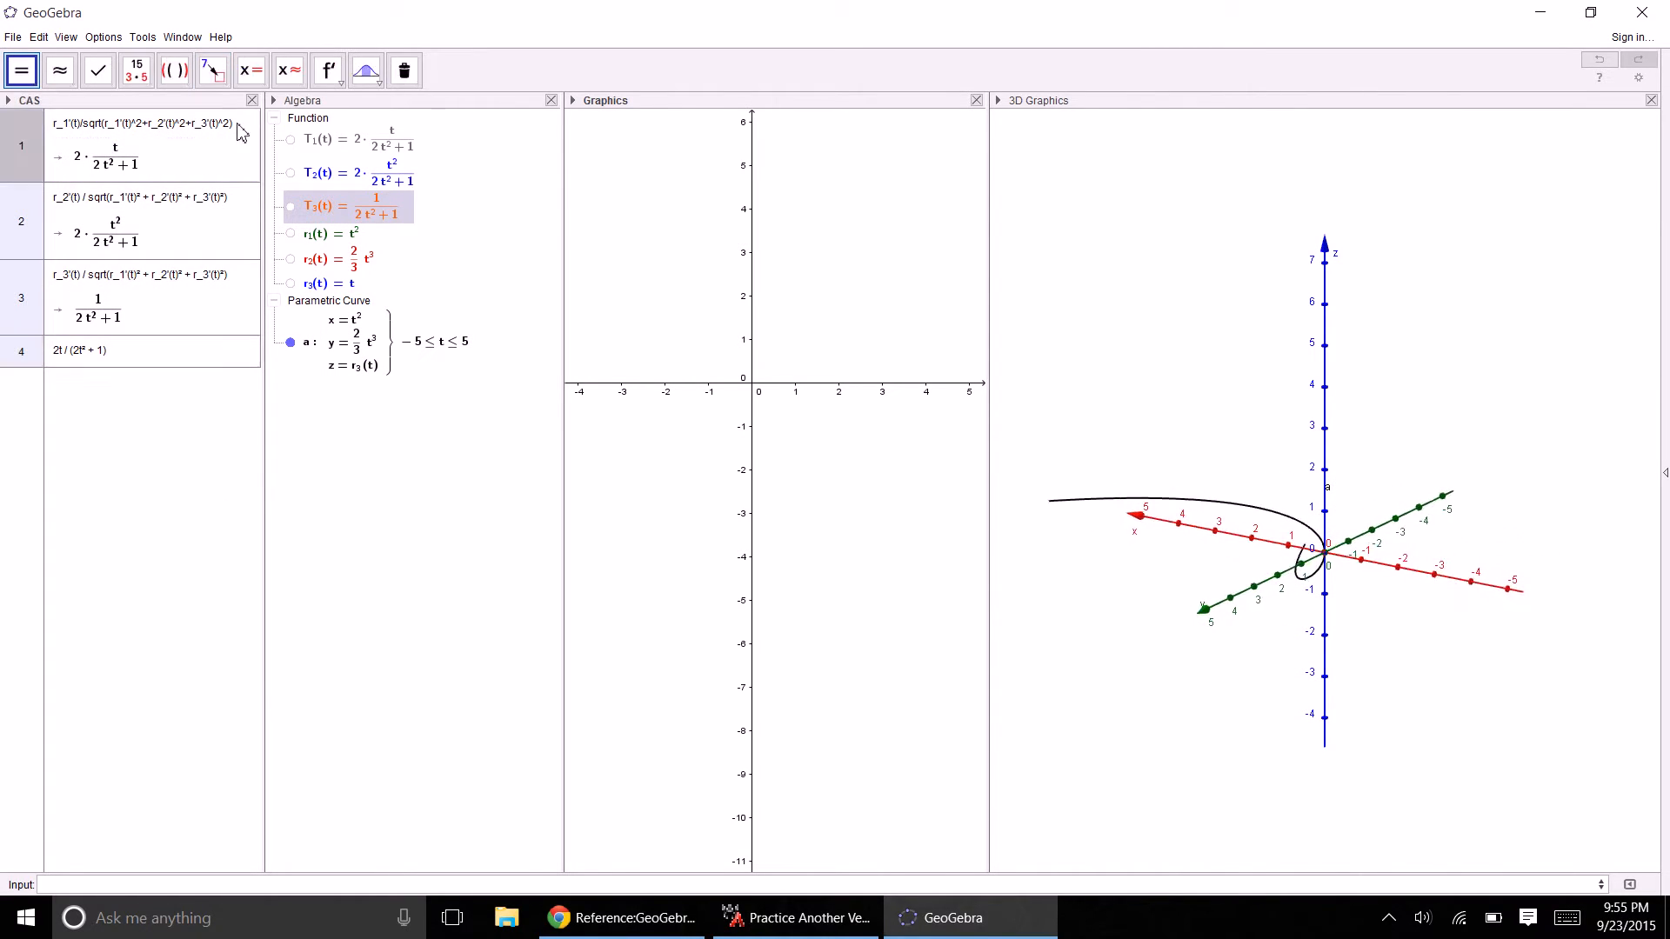
pyautogui.moveTo(171, 122); pyautogui.dragTo(4, 113)
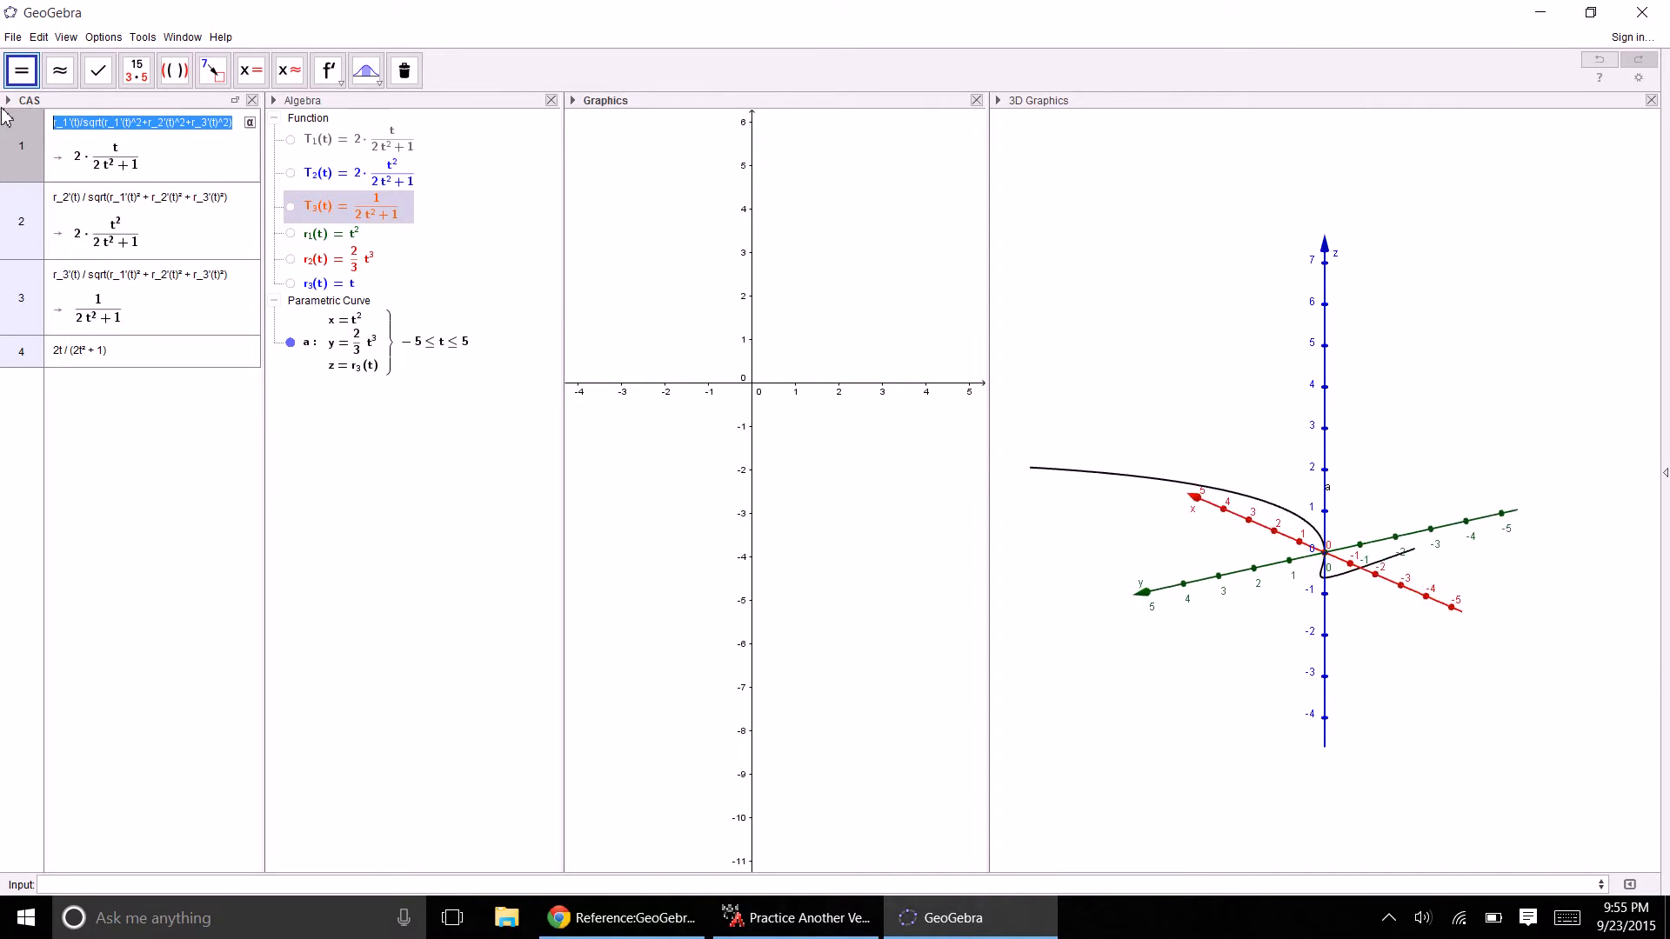
pyautogui.click(129, 359)
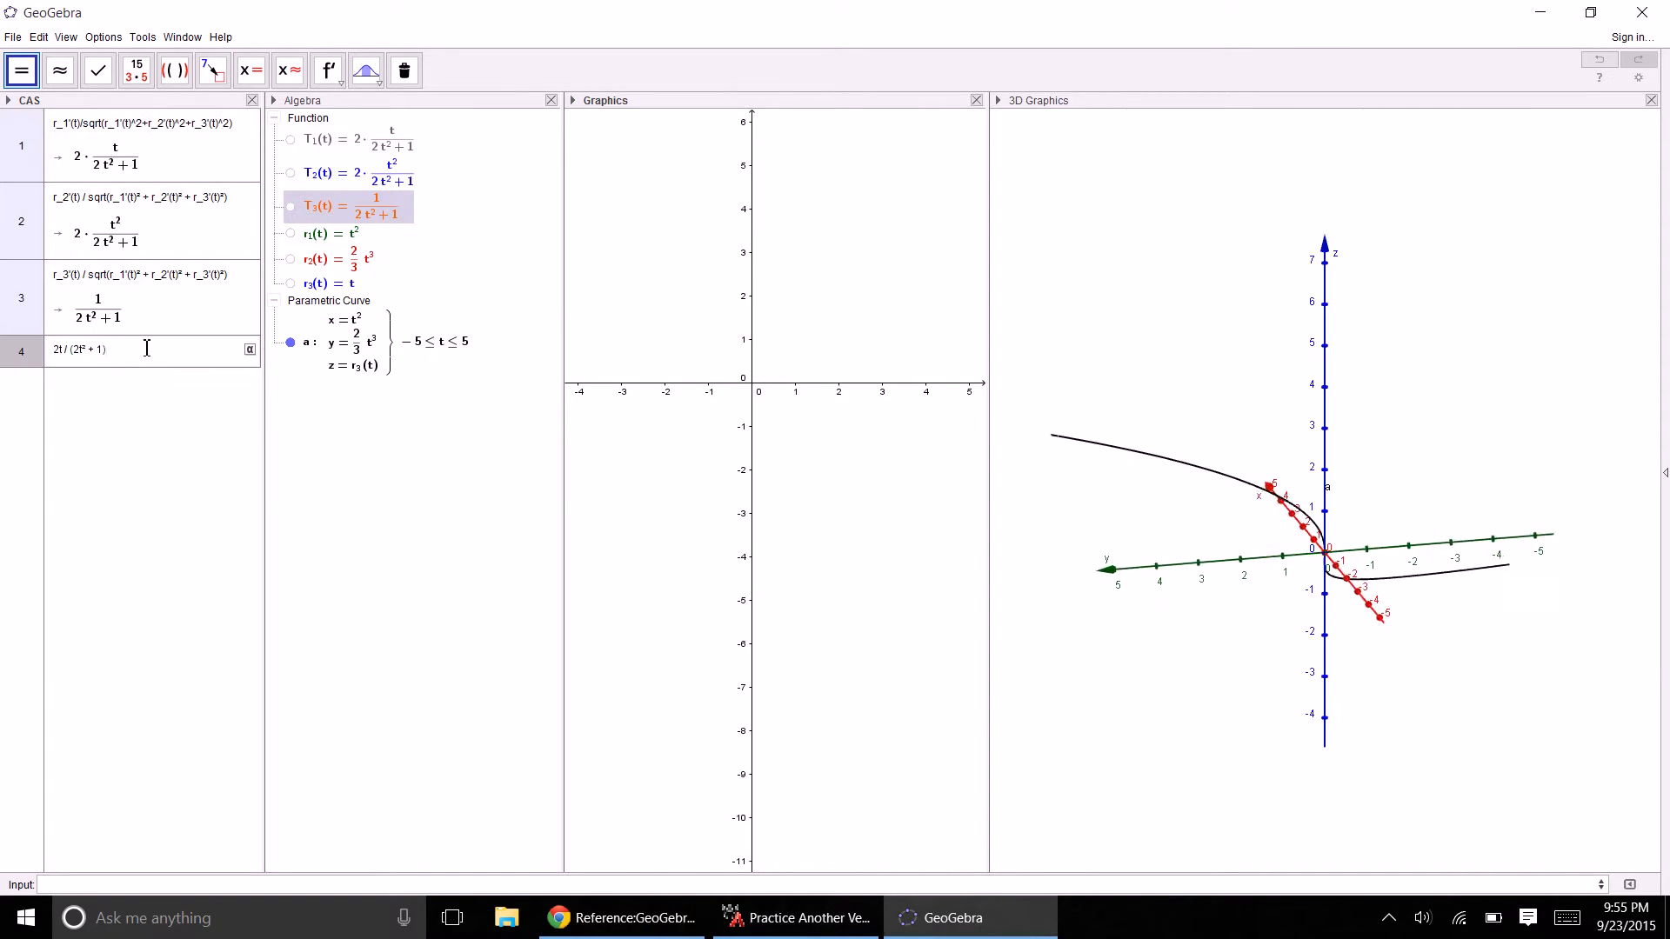
pyautogui.moveTo(147, 348); pyautogui.dragTo(16, 348)
pyautogui.hotkey('ctrl', 'v')
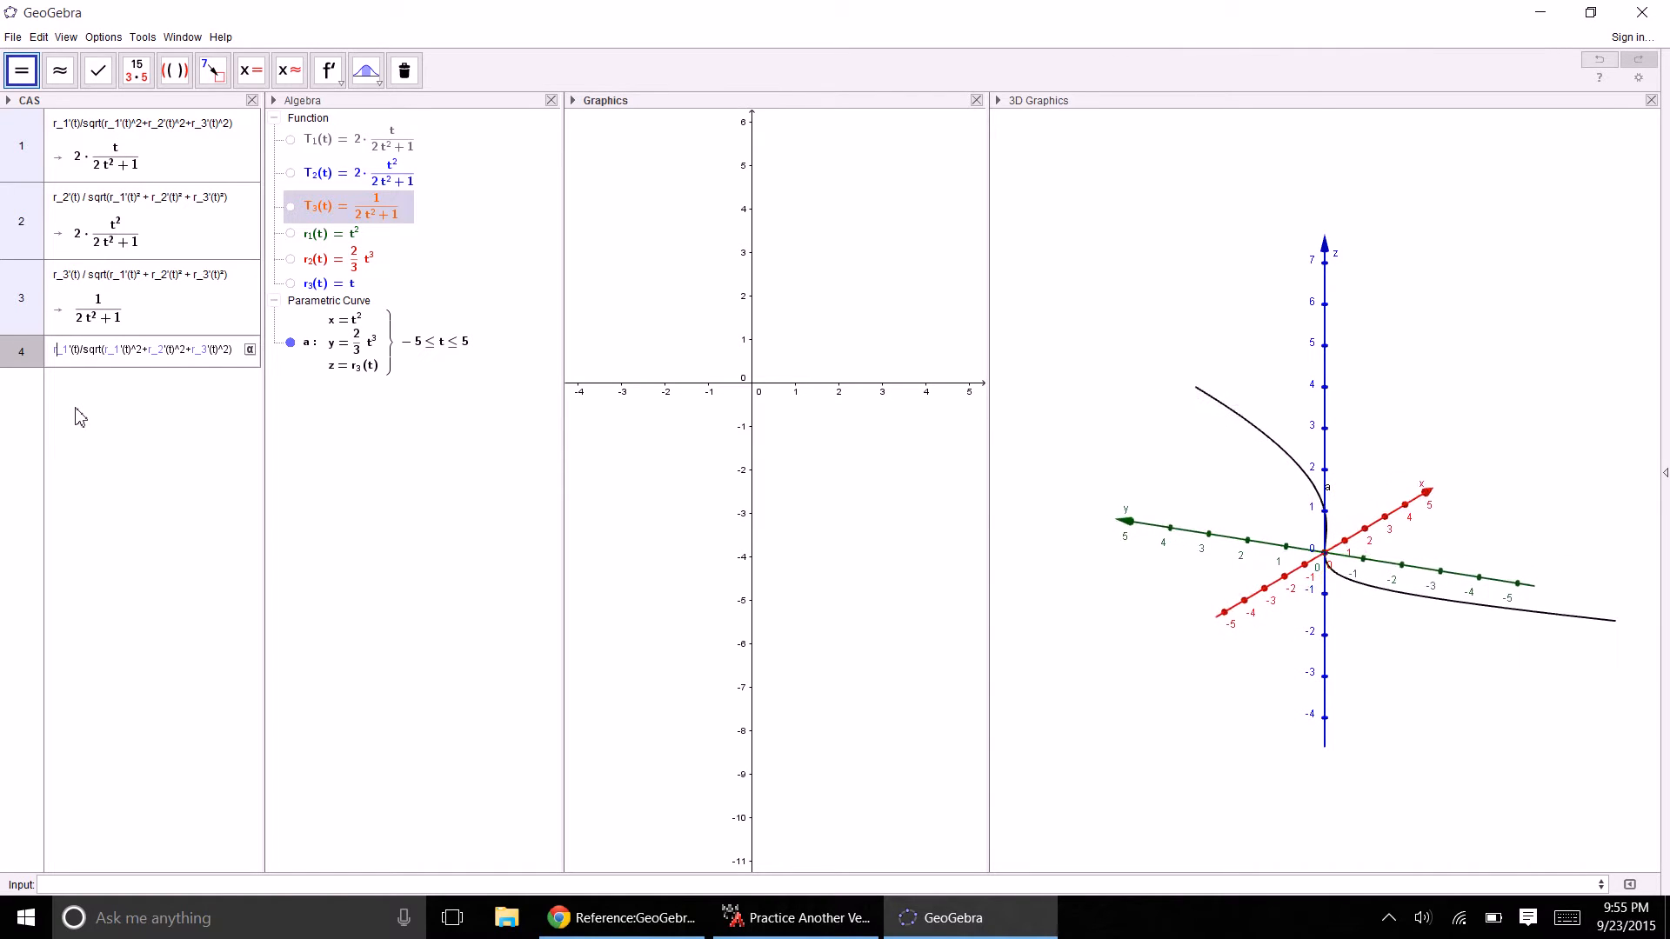
# - Change every r to T in the fourth CAS row and evaluate T_1'(t)/sqrt(T_1'(t)^2+T_2'(t)^2+T_3'(t)^2)
pyautogui.press('BackSpace')
pyautogui.write('T')
pyautogui.press('Right')
pyautogui.press('Right')
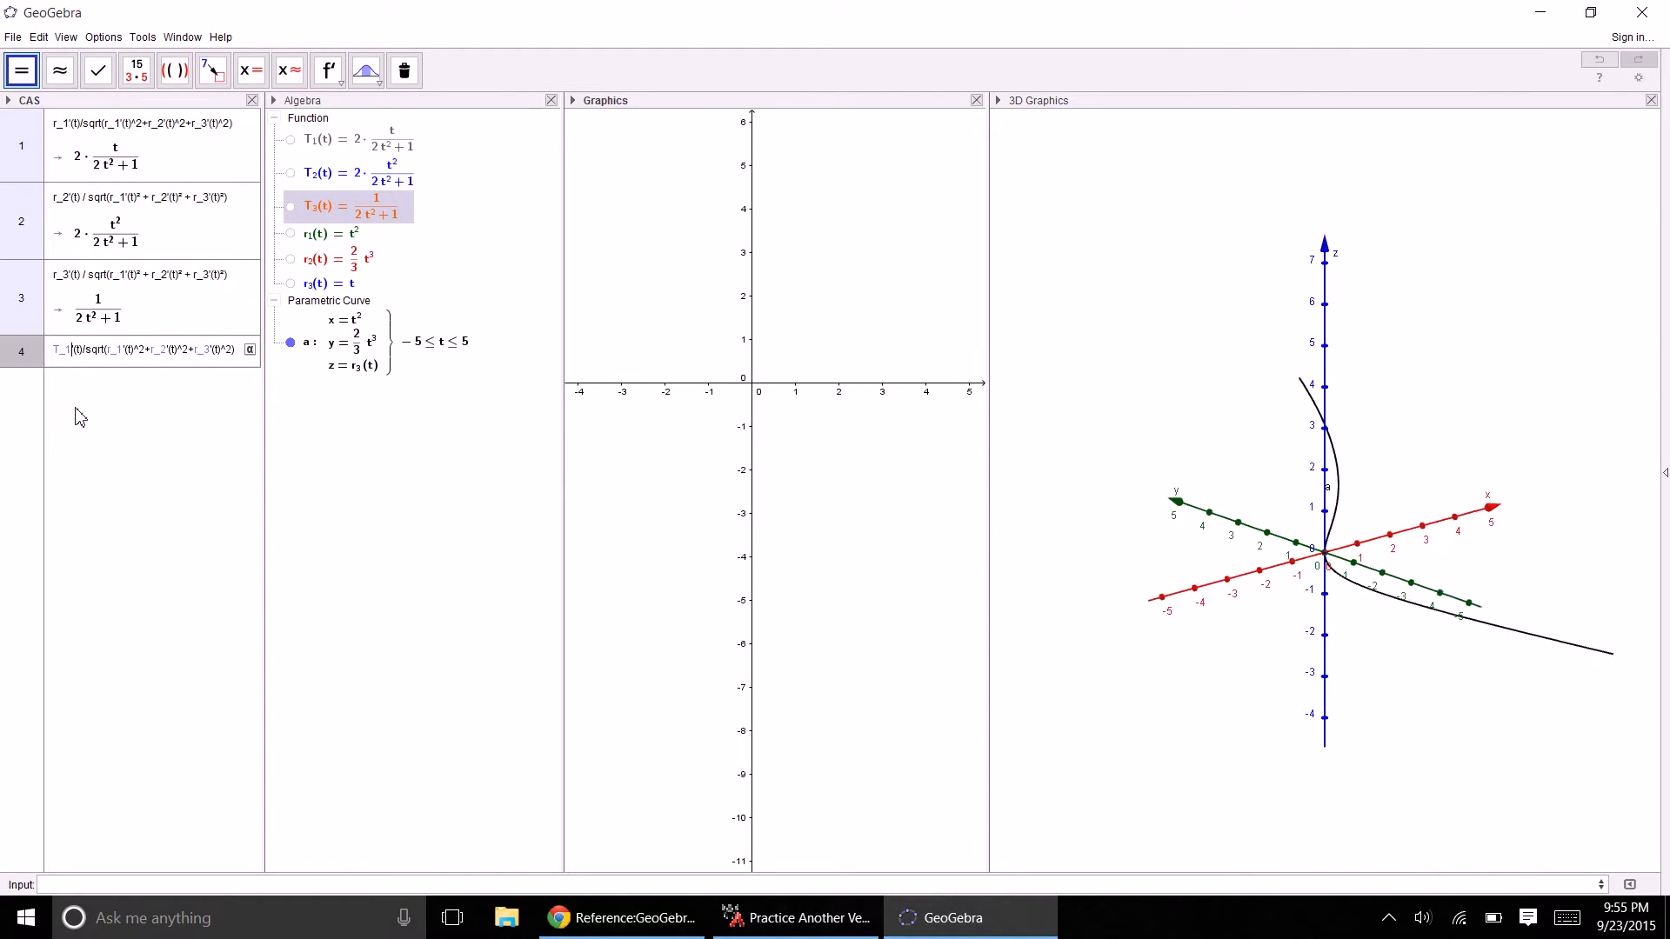
pyautogui.press('Right')
pyautogui.press('Right')
pyautogui.press('Right')
pyautogui.press('Right')
pyautogui.press('Right')
pyautogui.press('Right')
pyautogui.press('Right')
pyautogui.press('Right')
pyautogui.press('Right')
pyautogui.press('Right')
pyautogui.press('Right')
pyautogui.press('BackSpace')
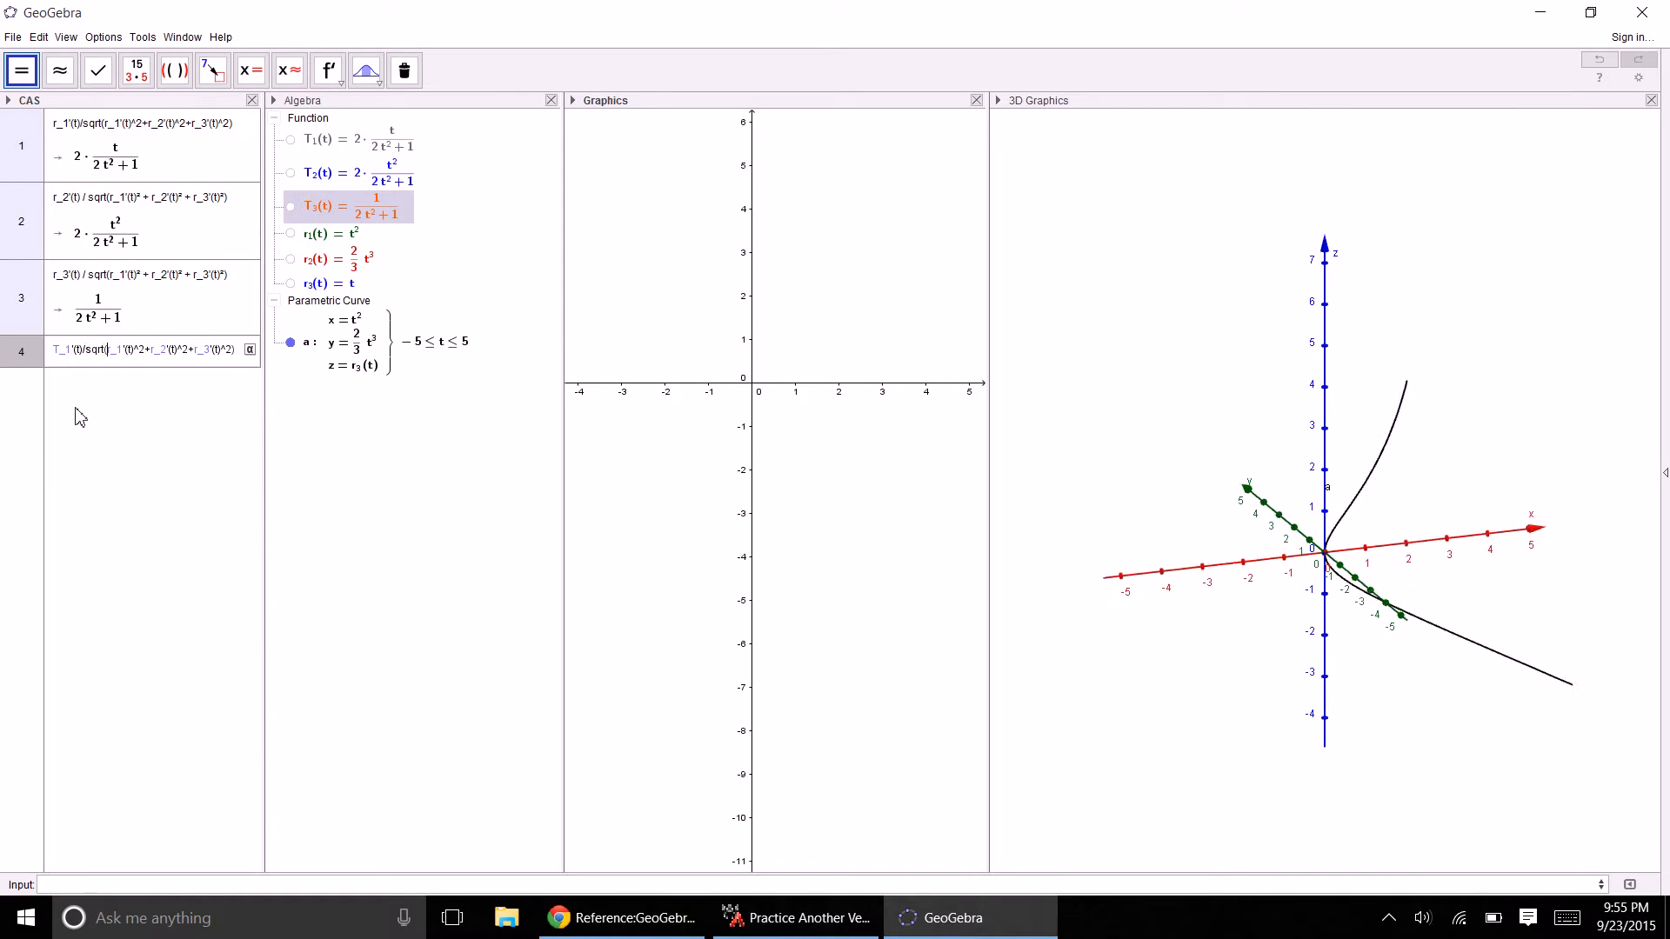
pyautogui.write('T')
pyautogui.press('Right')
pyautogui.press('Right')
pyautogui.press('Right')
pyautogui.press('Right')
pyautogui.press('Right')
pyautogui.press('Right')
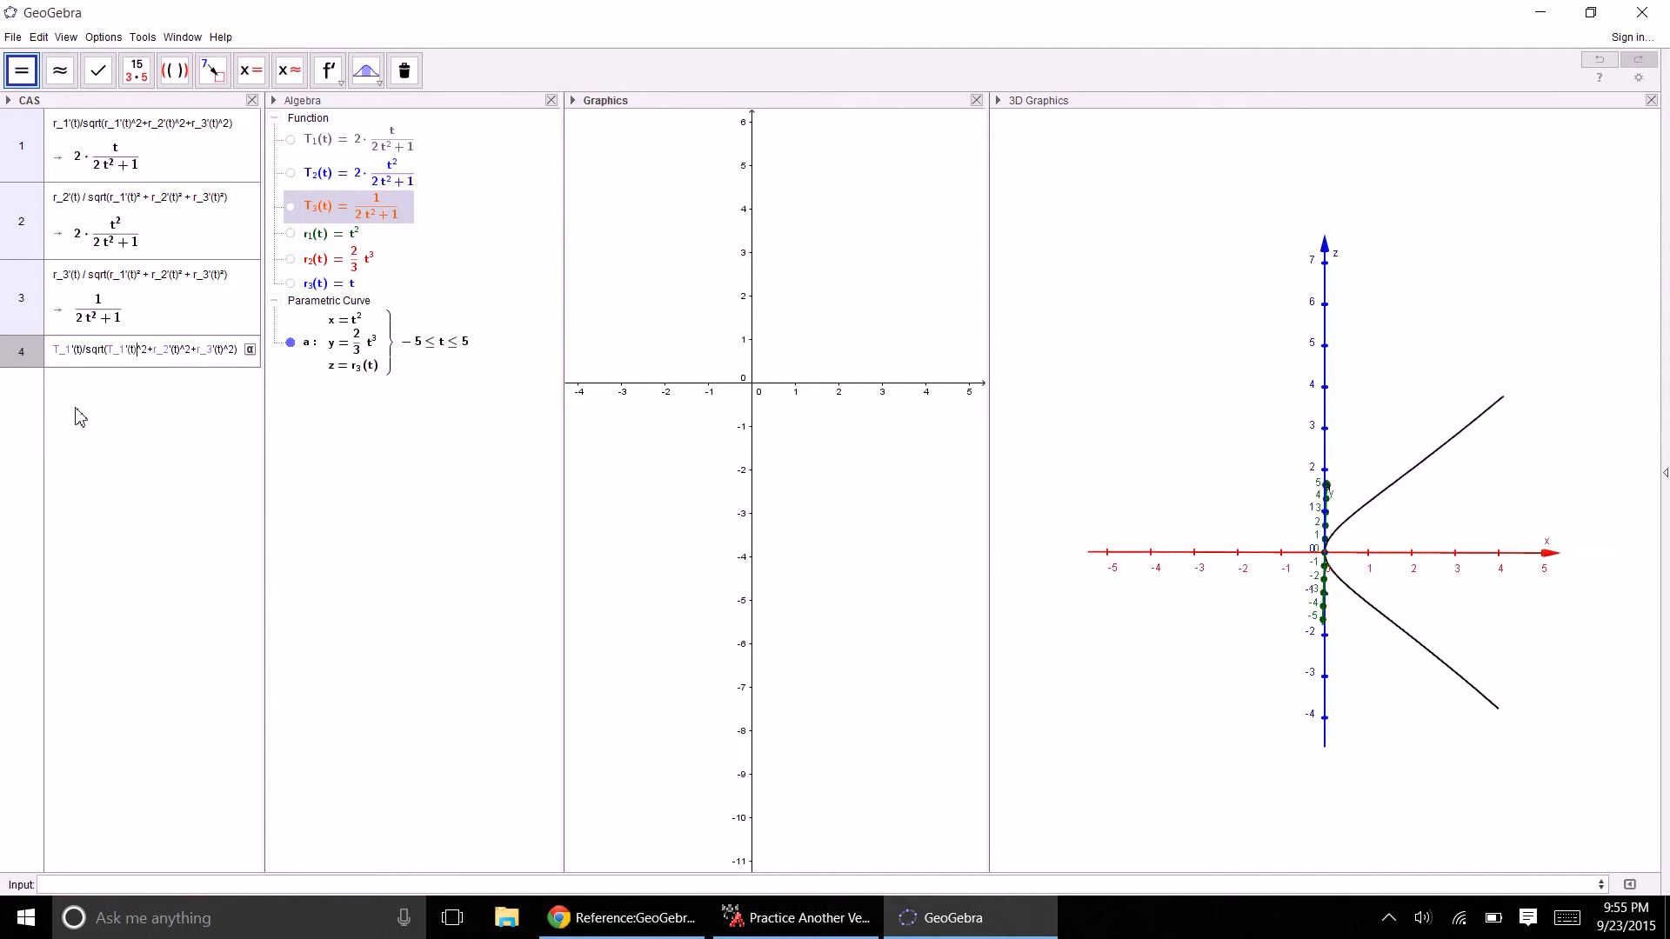
pyautogui.press('Right')
pyautogui.press('Right')
pyautogui.press('Right')
pyautogui.press('Right')
pyautogui.press('BackSpace')
pyautogui.write('T')
pyautogui.press('Right')
pyautogui.press('Right')
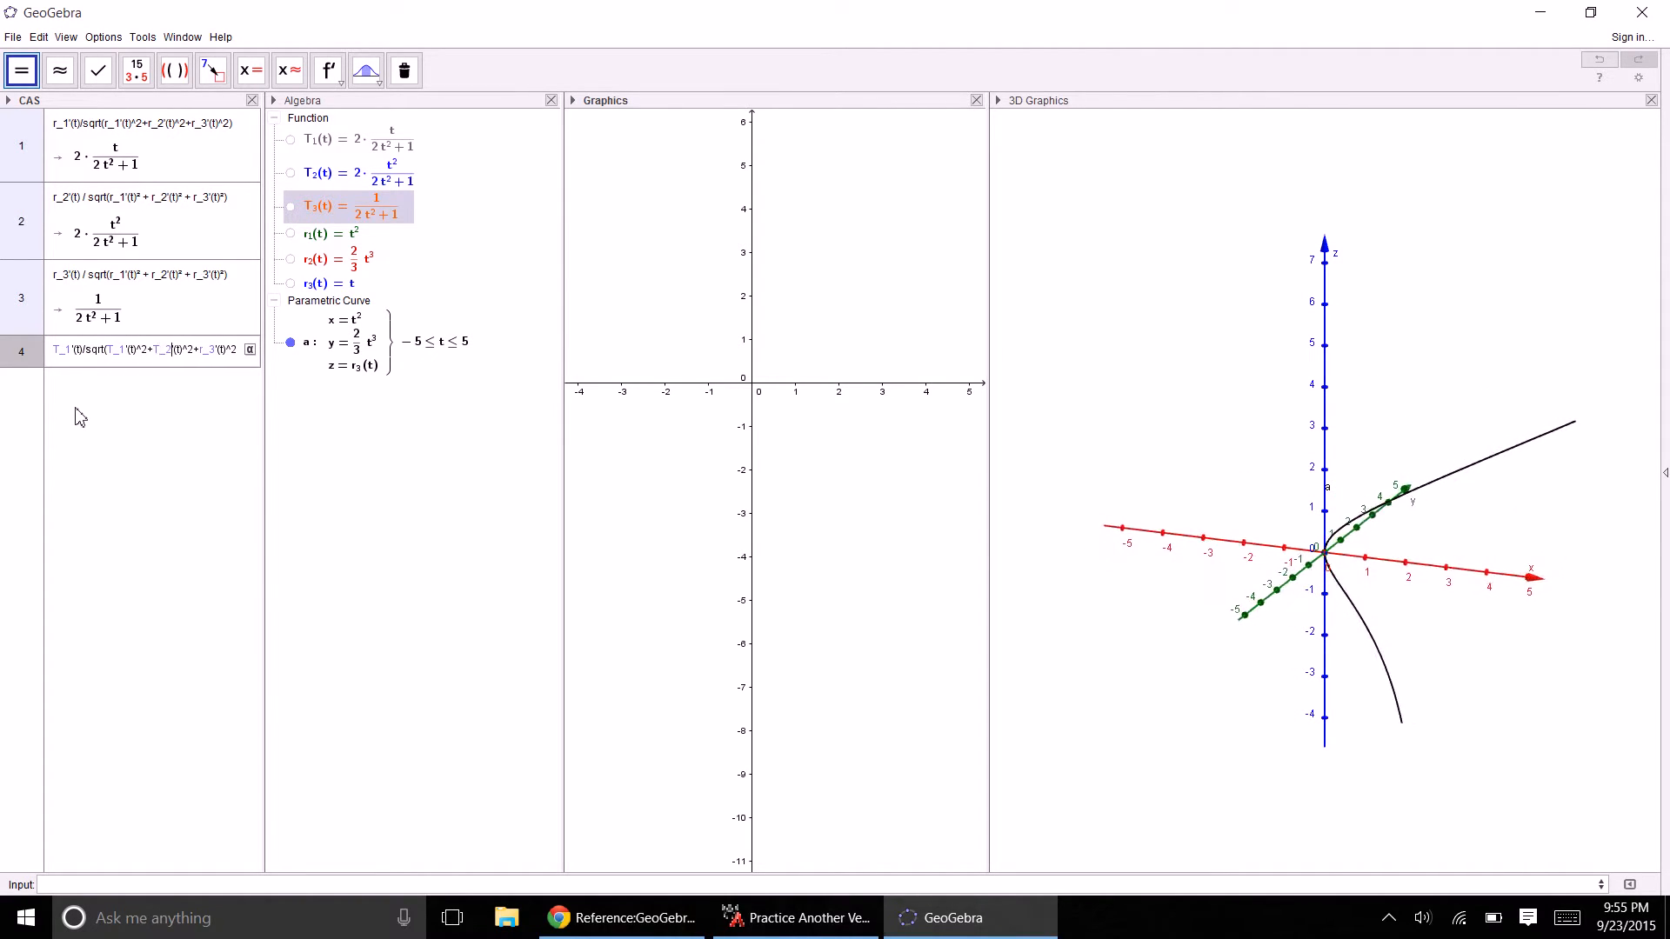
pyautogui.press('Right')
pyautogui.press('Right')
pyautogui.press('Right')
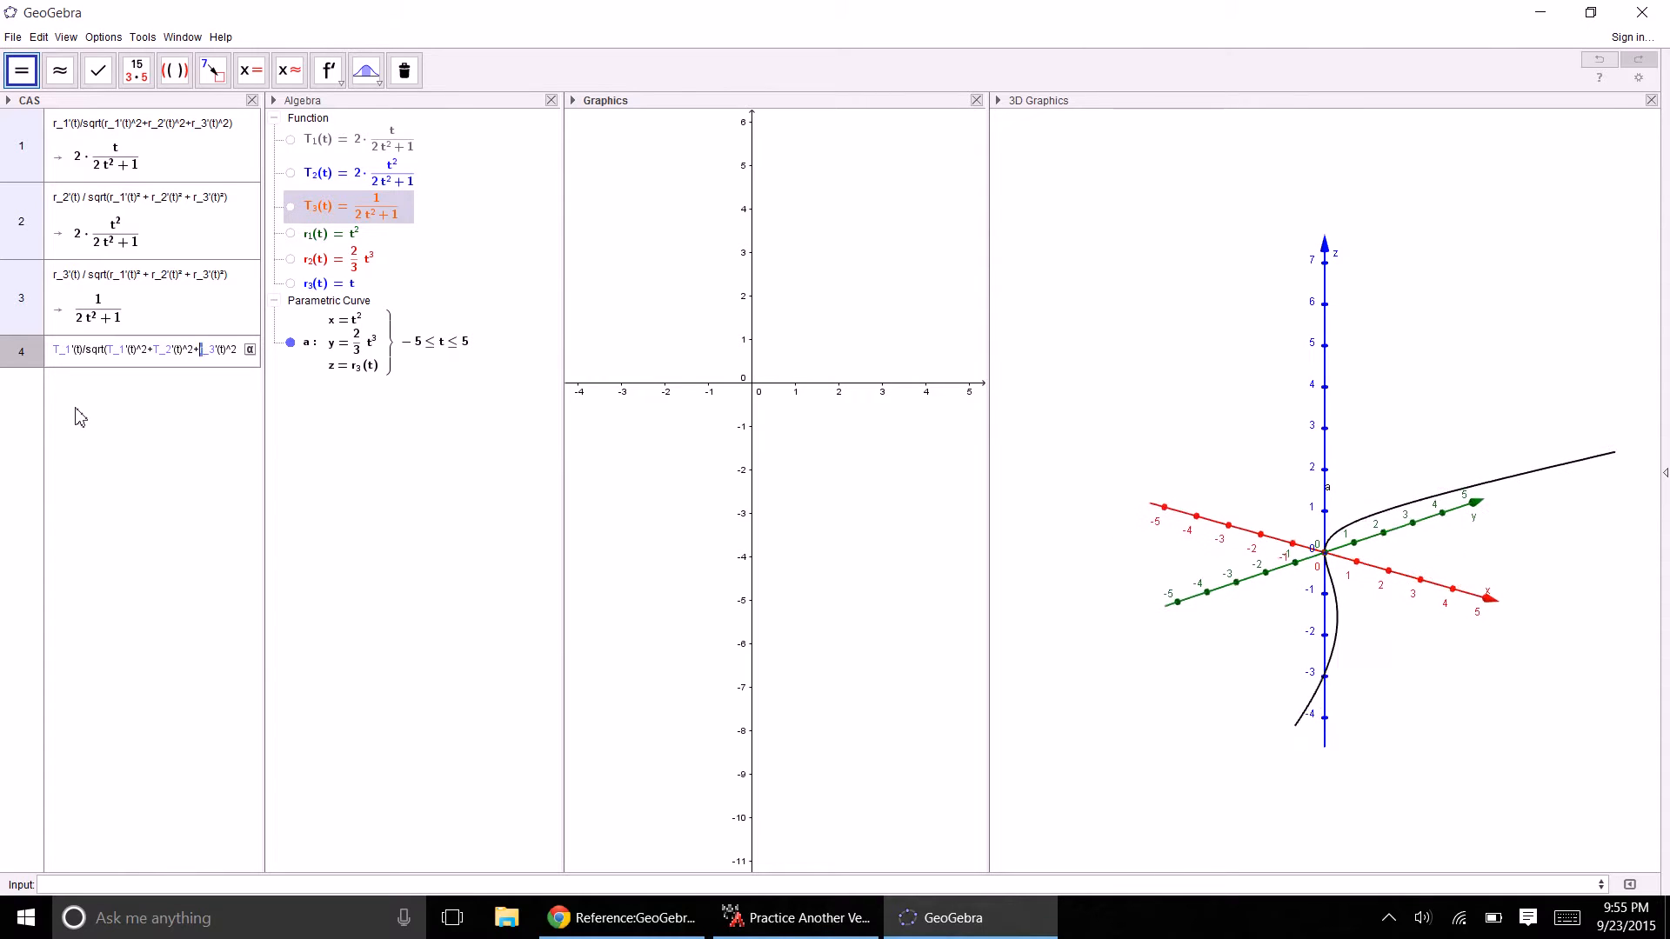
pyautogui.write('T')
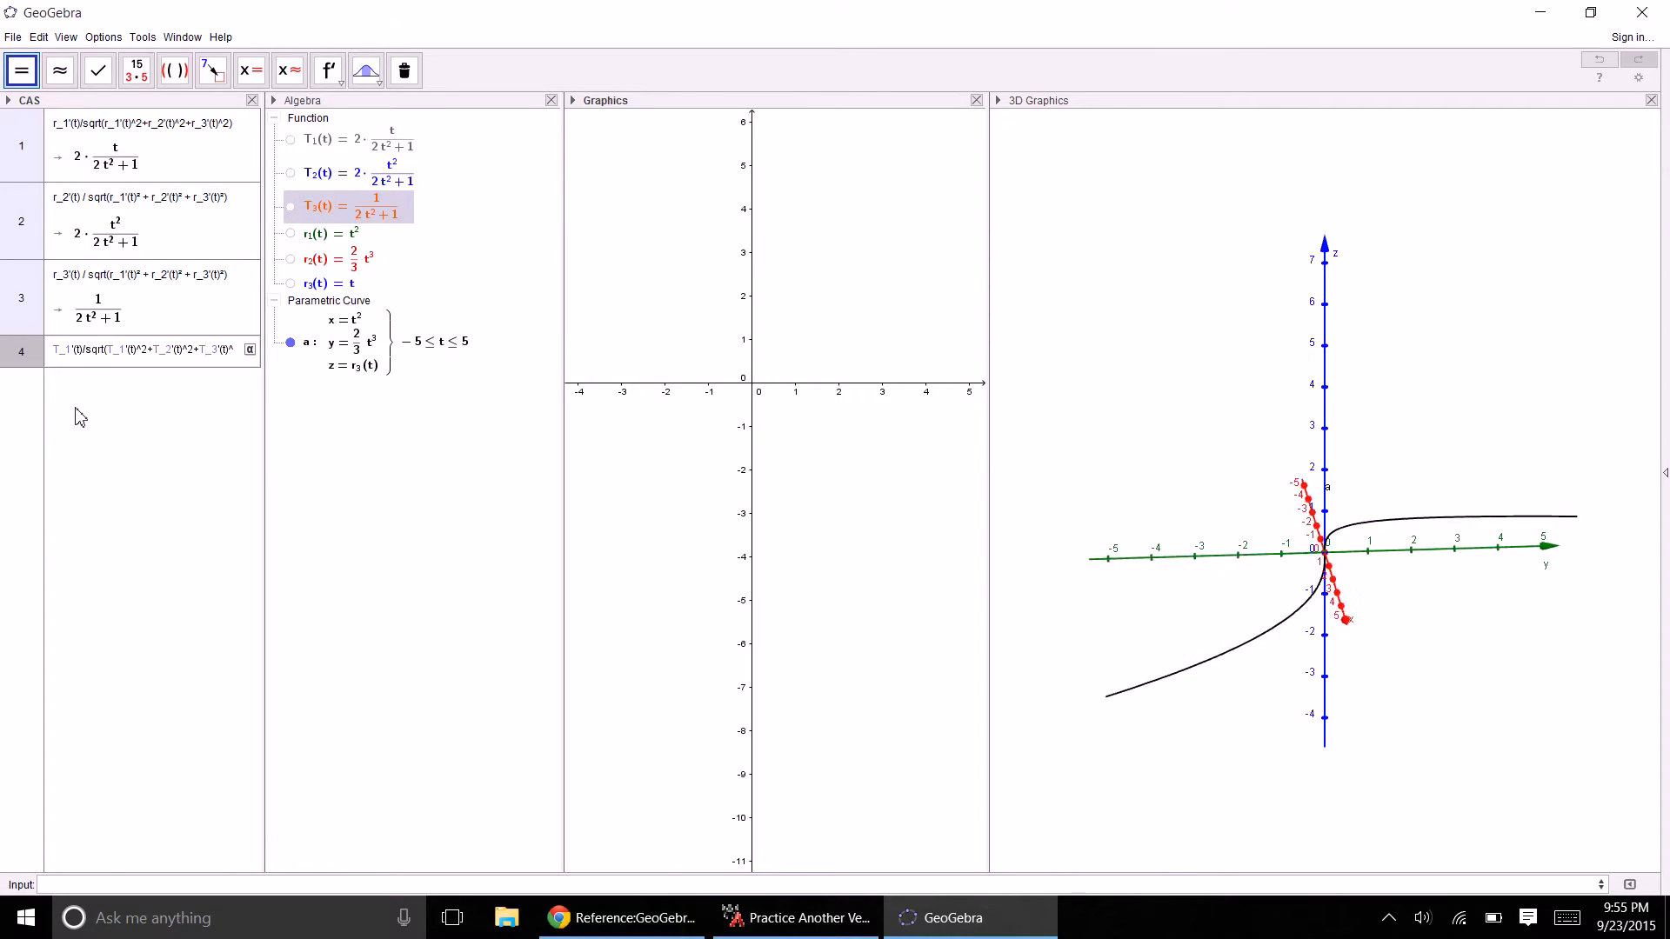
pyautogui.press('Return')
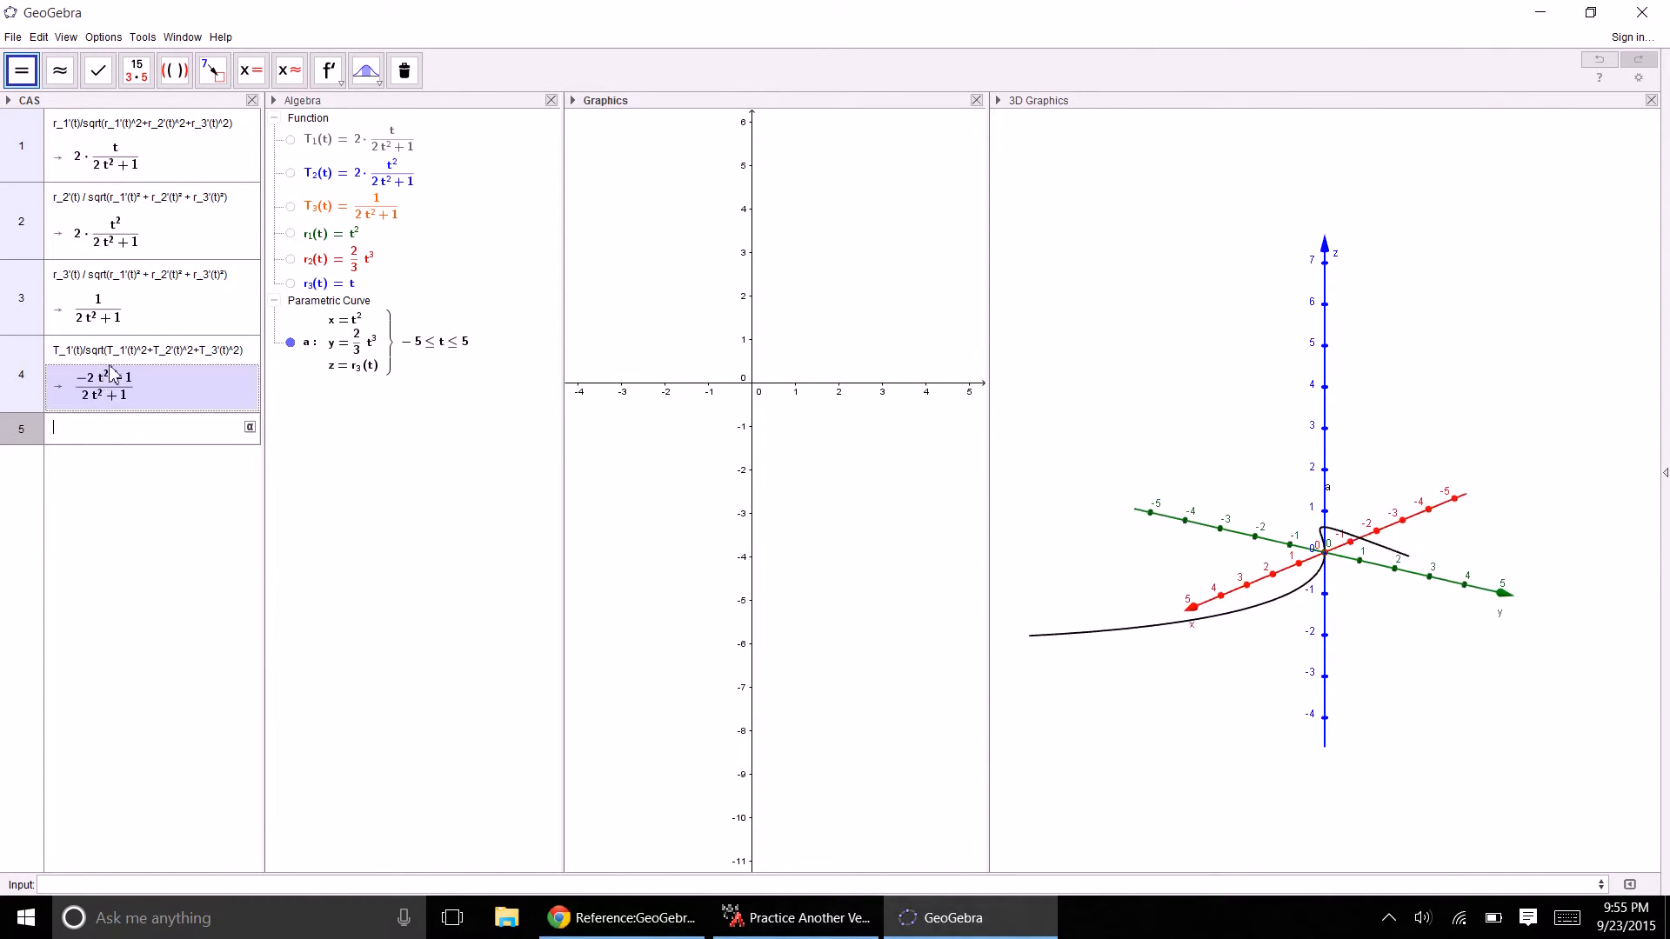
# - Copy the fourth row's expression into the fifth CAS row, change the numerator to T_2'(t) and evaluate it
pyautogui.click(190, 351)
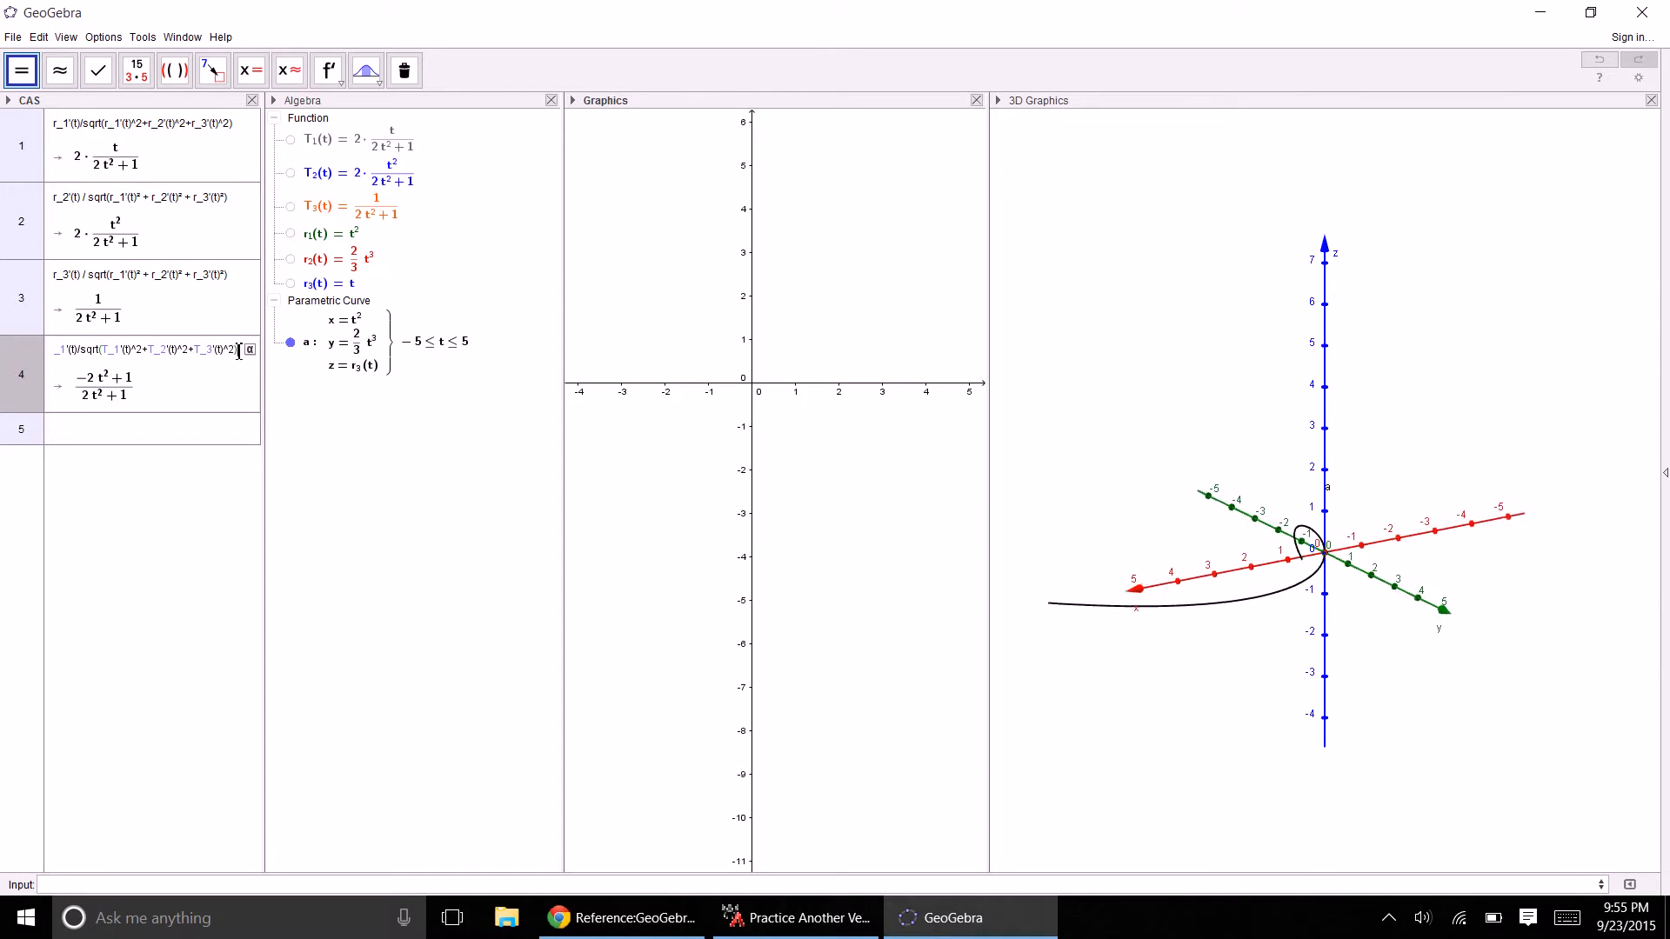
pyautogui.hotkey('ctrl', 'a')
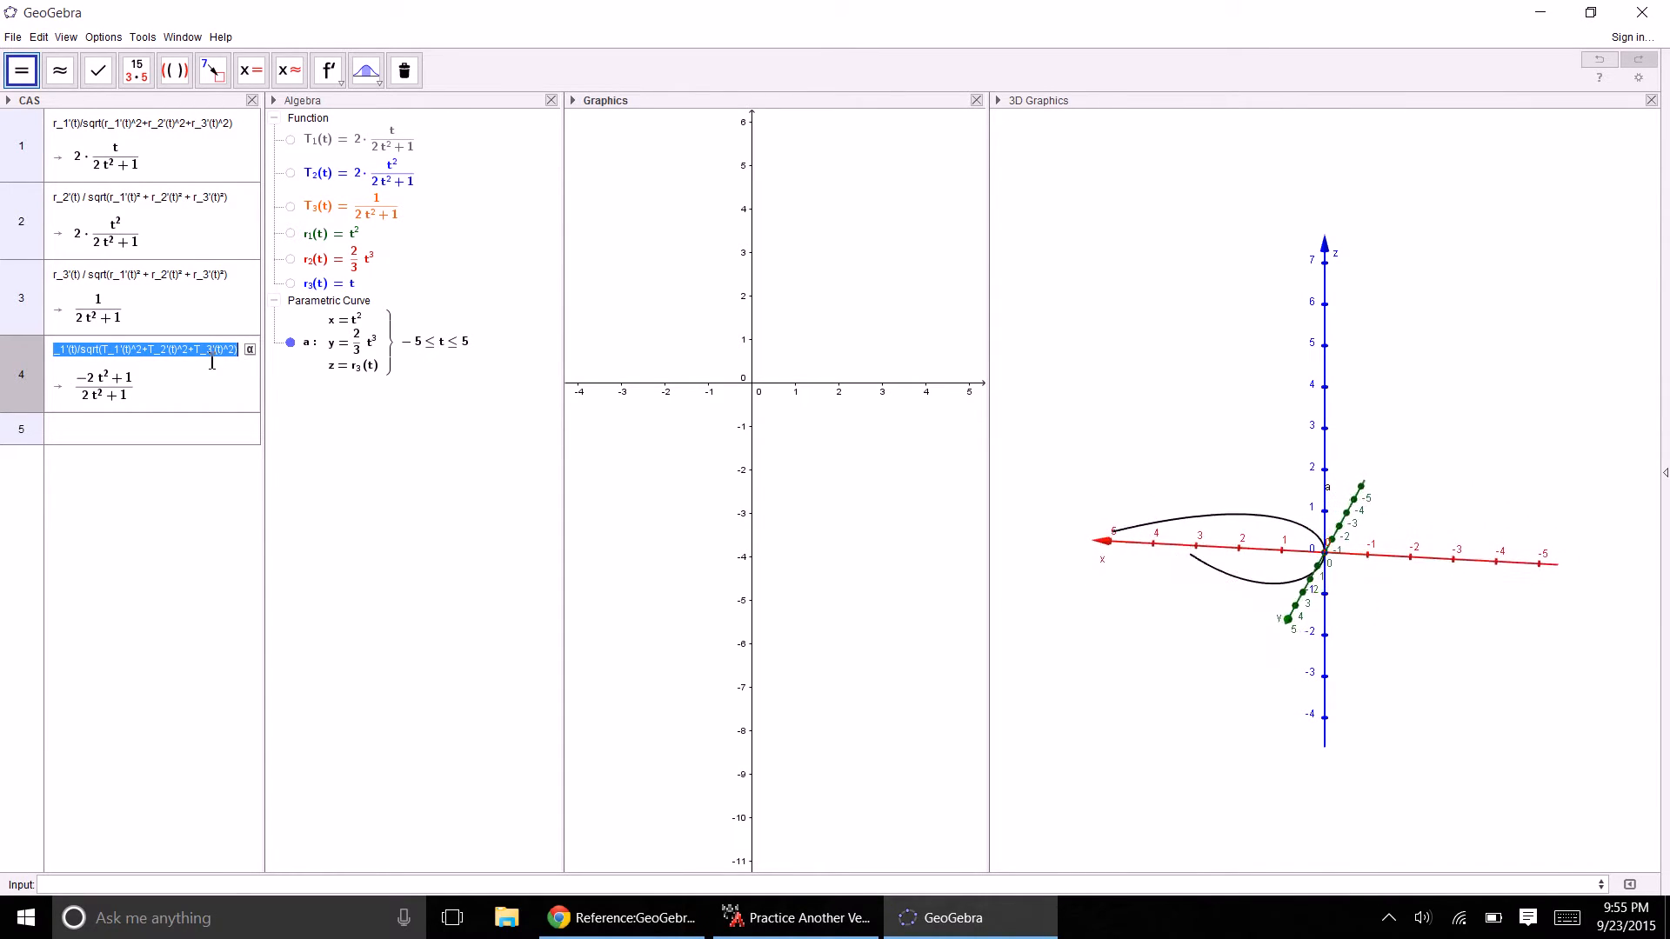
pyautogui.click(138, 434)
pyautogui.write("T_1'(t)/sqrt(T_1'(t)^2+T_2'(t)^2+T_3'(t)^2)")
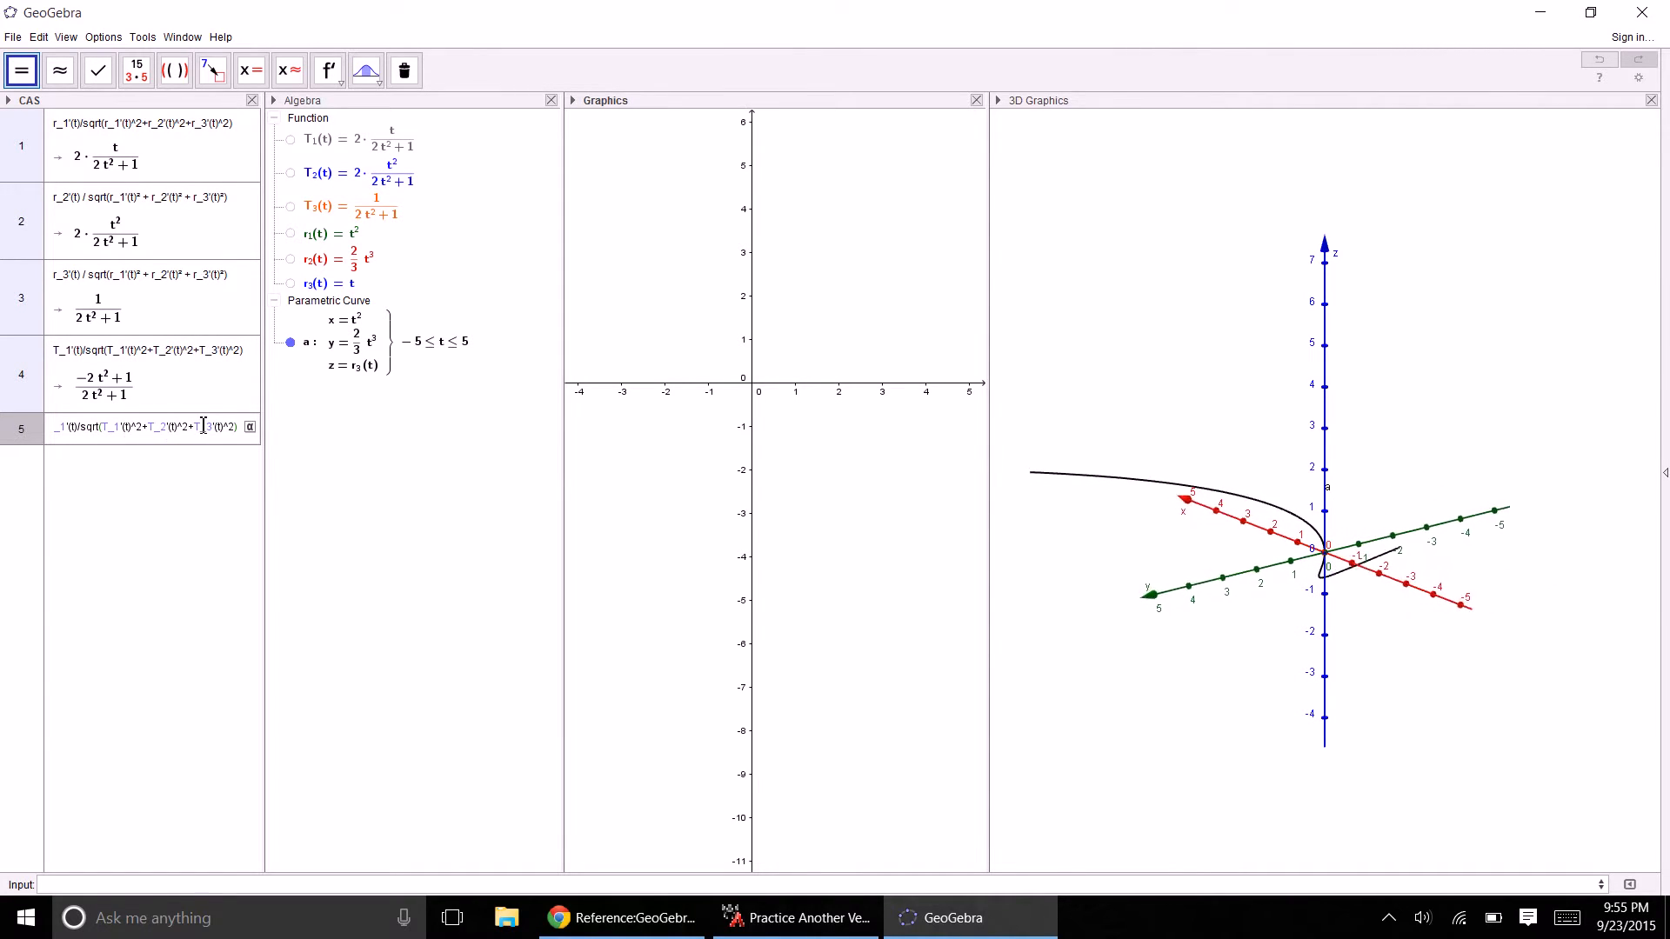
pyautogui.moveTo(121, 430); pyautogui.dragTo(12, 427)
pyautogui.click(65, 430)
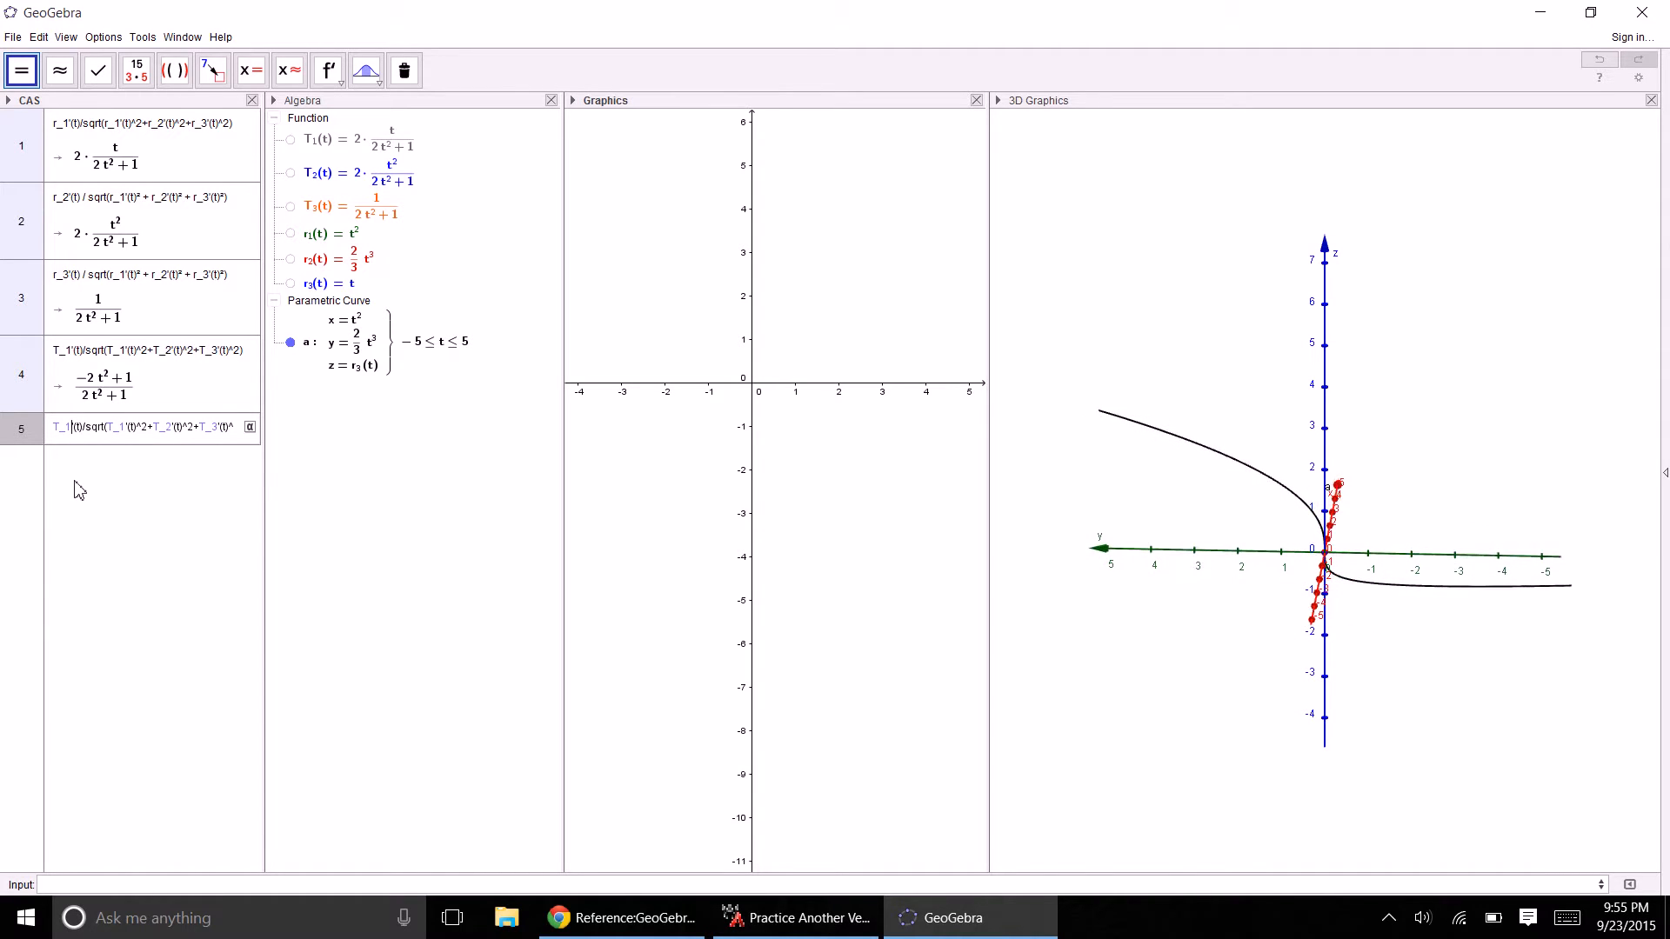
pyautogui.press('BackSpace')
pyautogui.write('2')
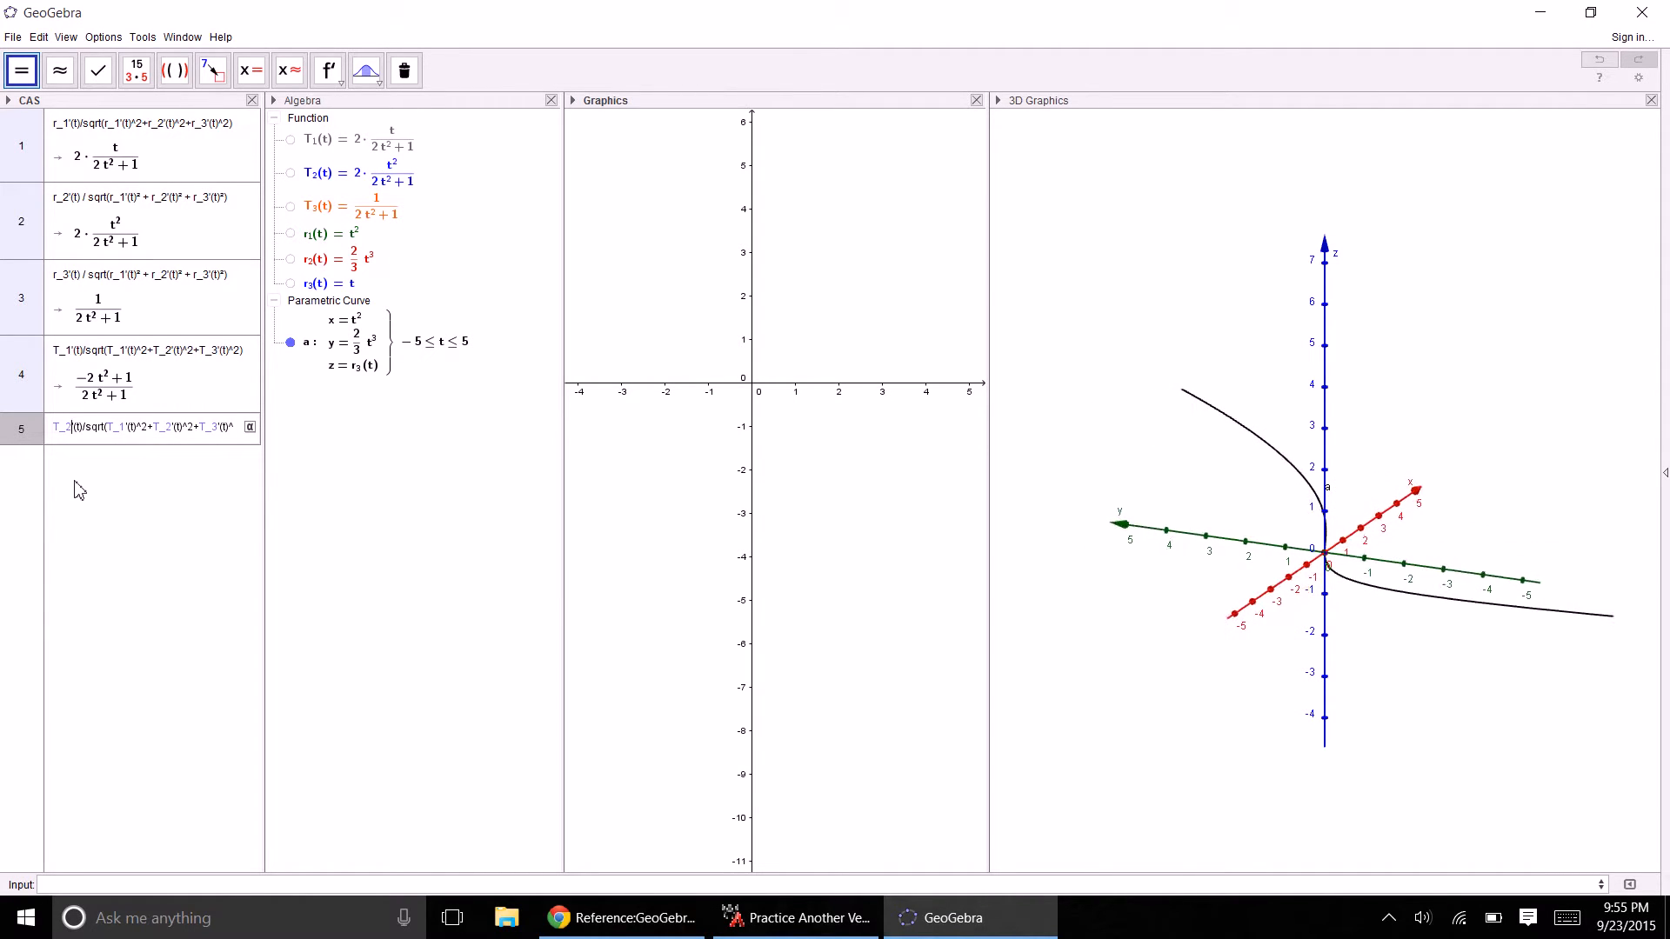
pyautogui.press('Return')
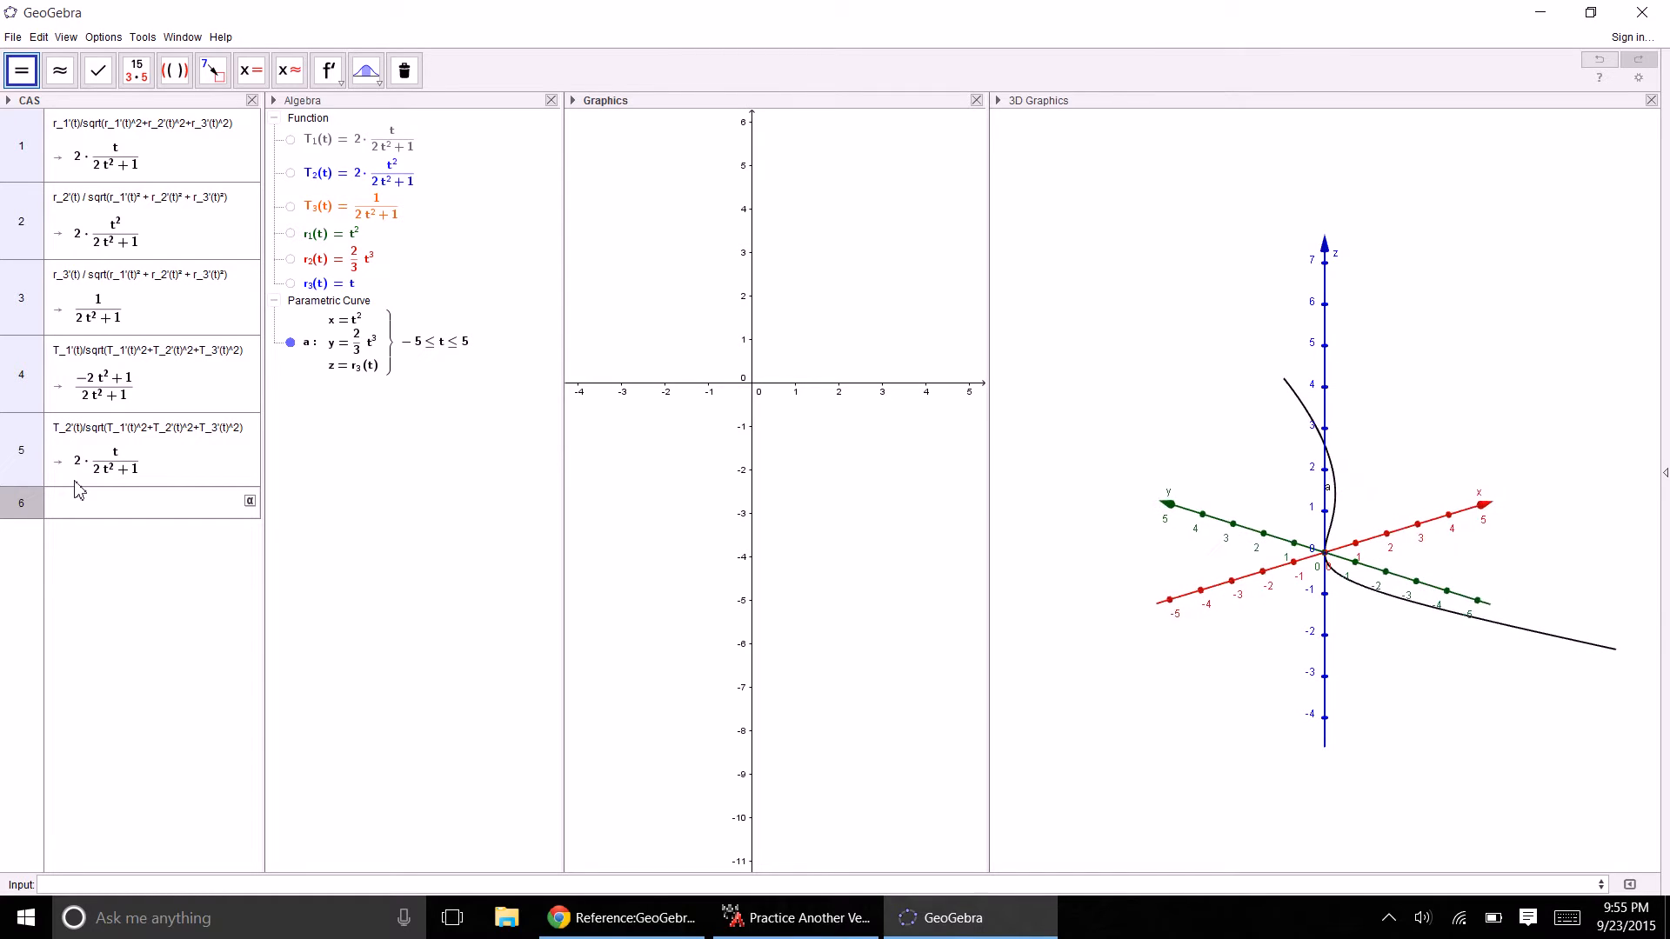
# - Evaluate the same expression in the sixth CAS row with the numerator T_3'(t)
pyautogui.write("T_1'(t)/sqrt(T_1'(t)^2+T_2'(t)^2+T_3'(t)^2)")
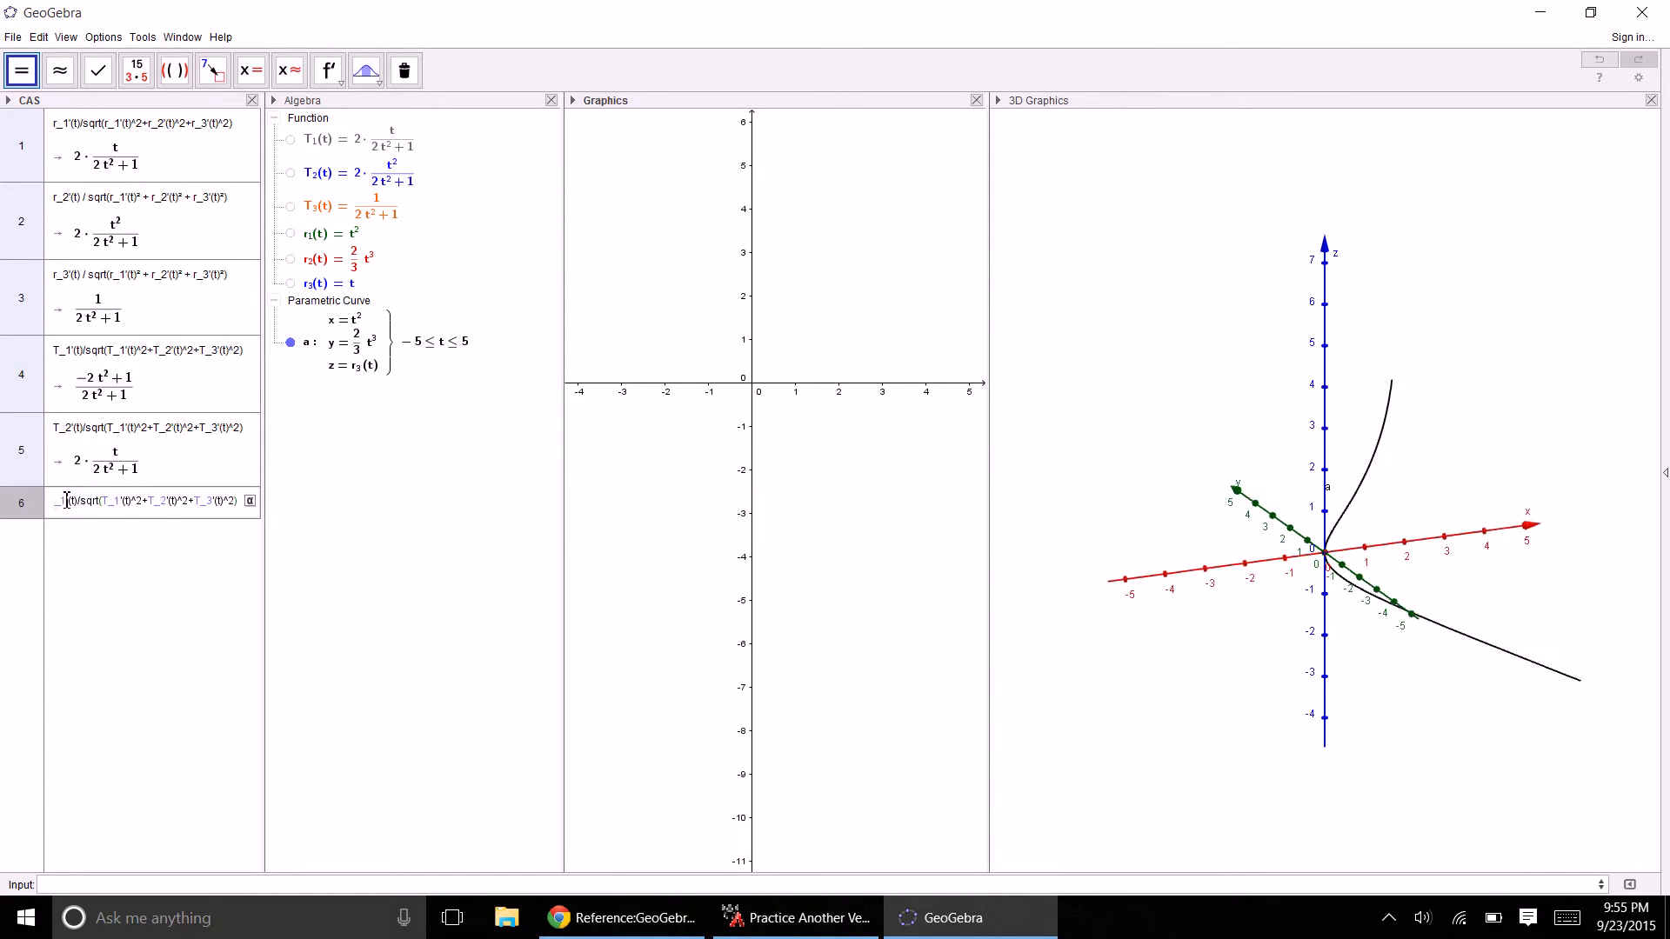
pyautogui.click(66, 502)
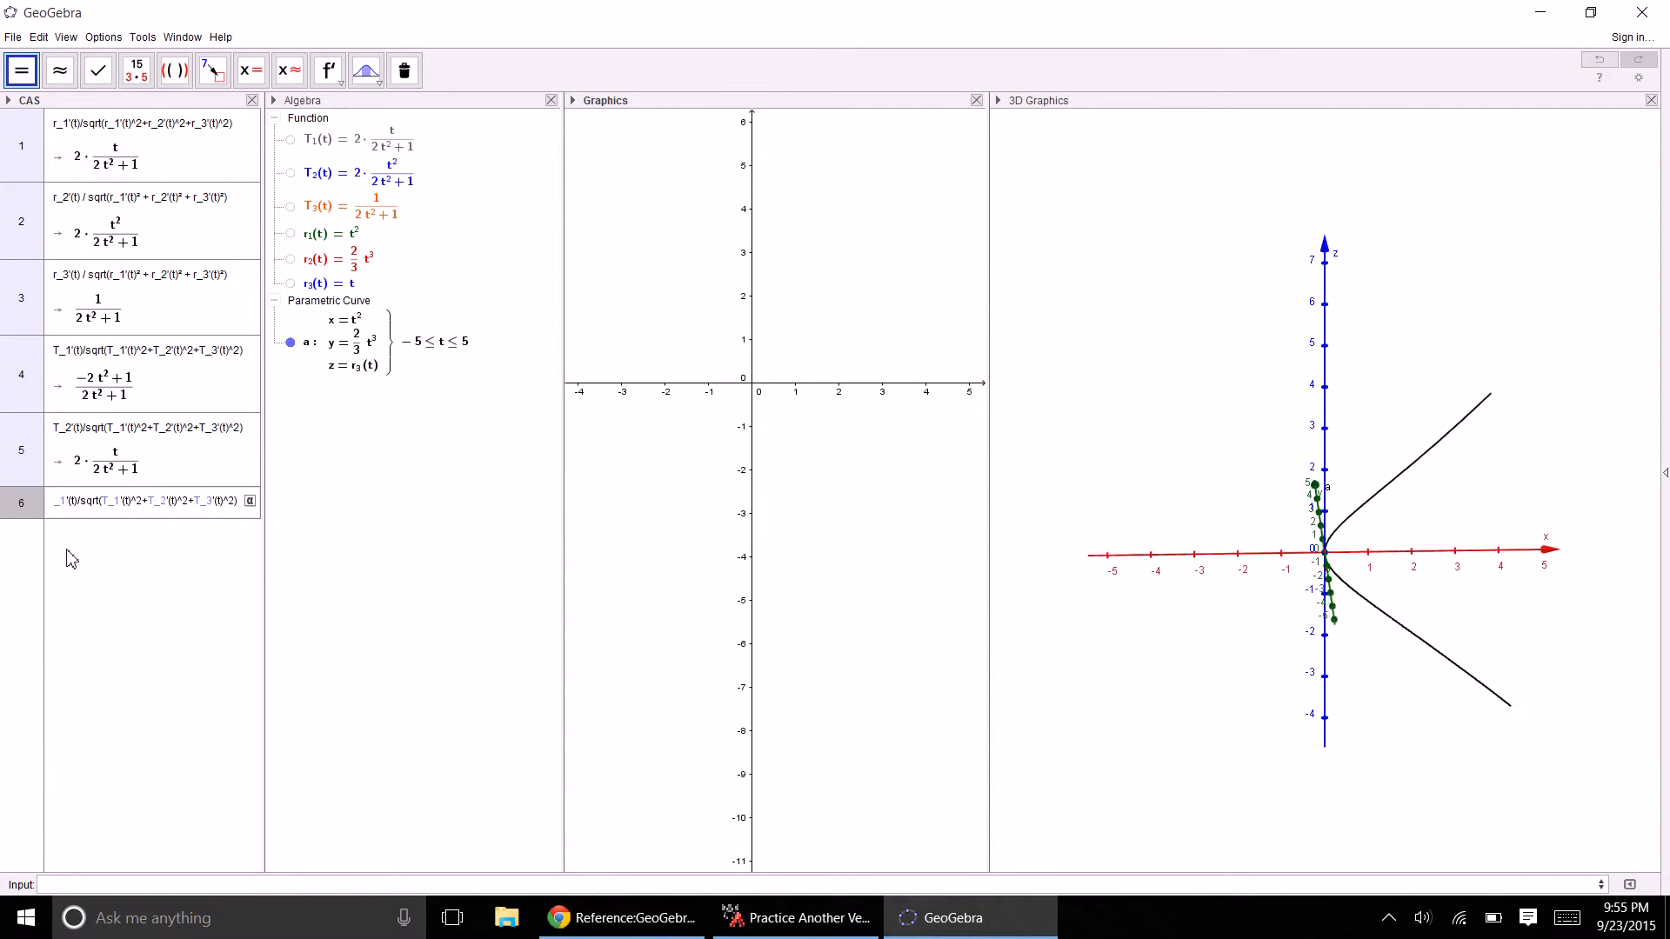
pyautogui.press('BackSpace')
pyautogui.write('3')
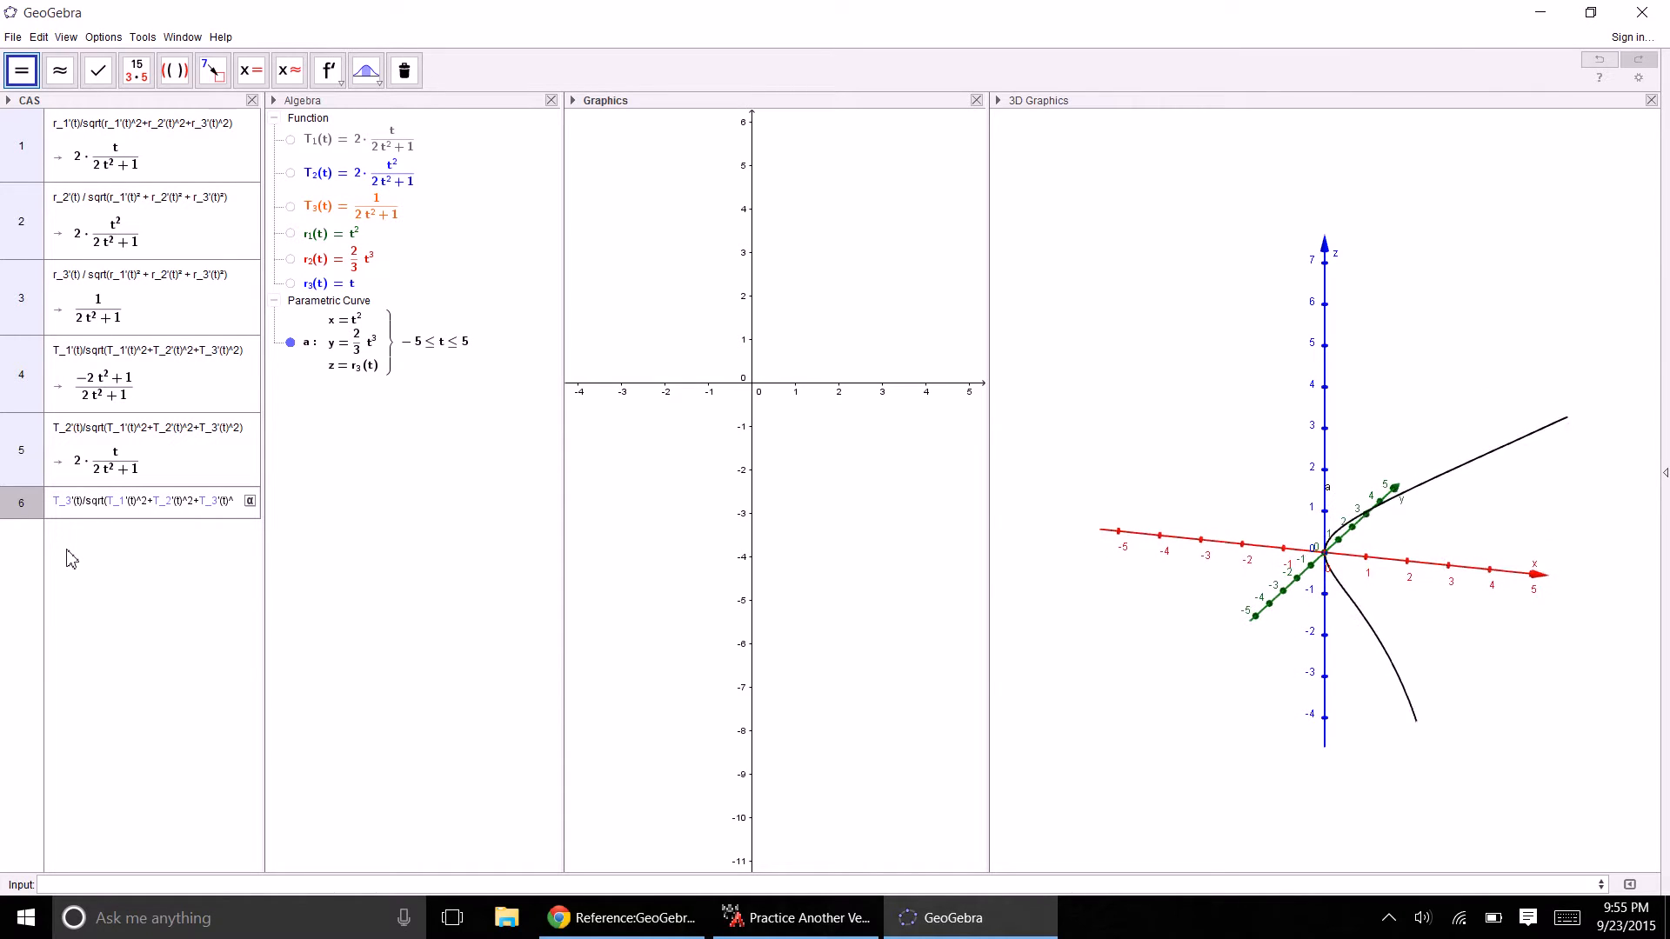
pyautogui.press('Return')
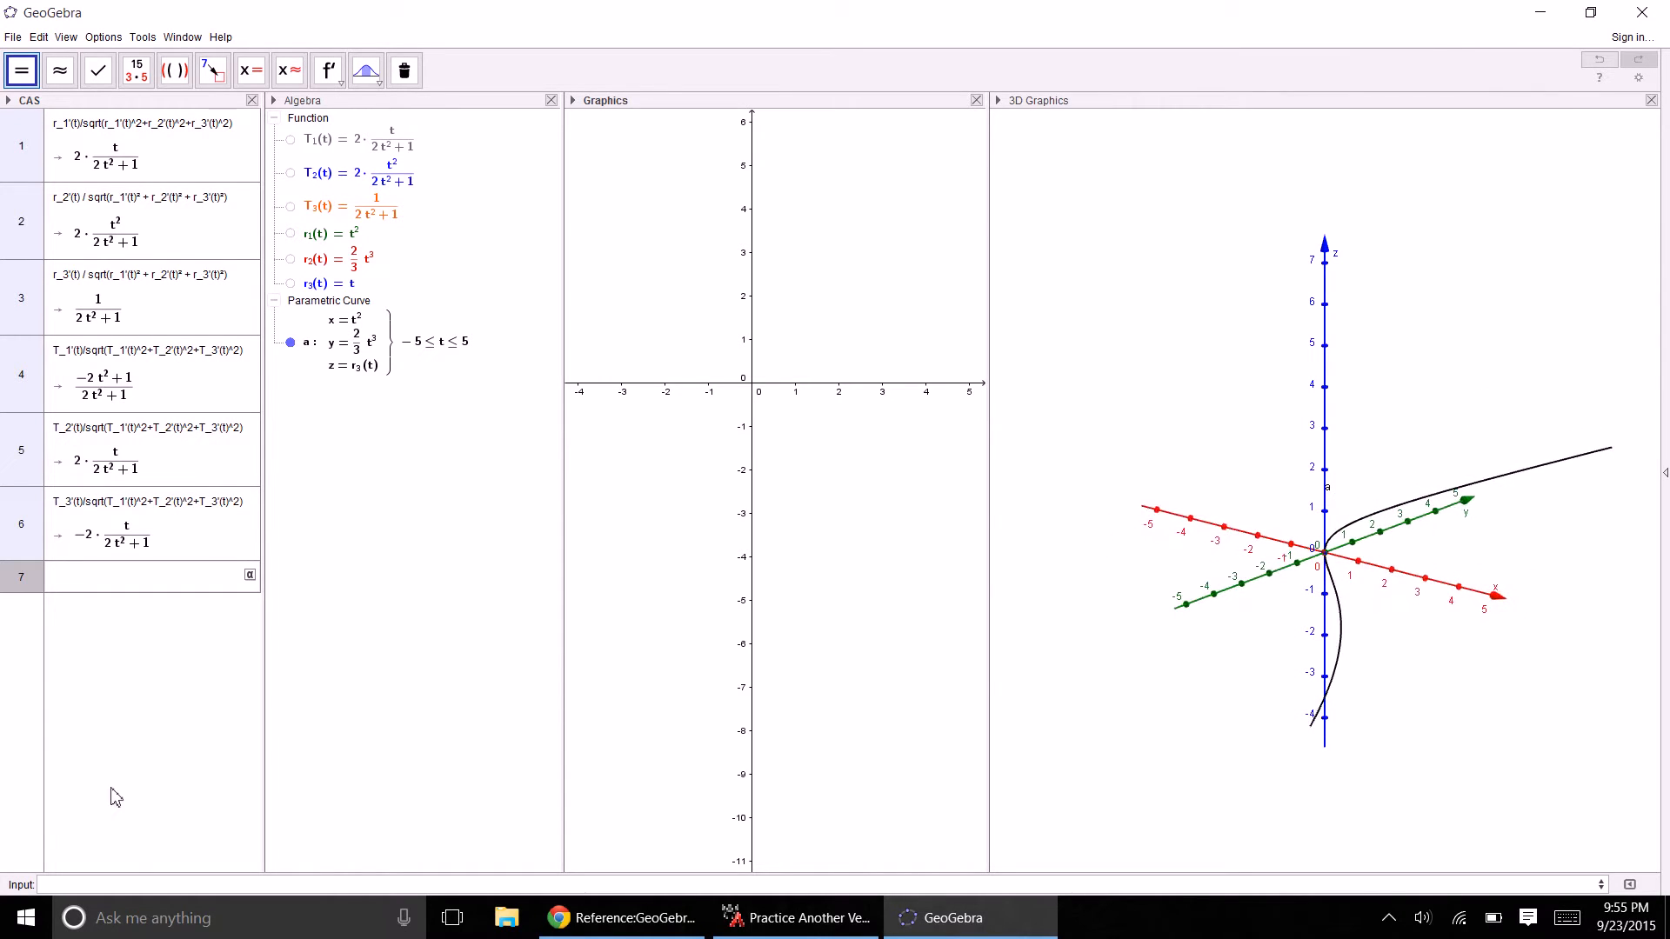
# - Define N_1(t) as the fourth CAS row's simplified result, (-2t²+1)/(2t²+1)
pyautogui.click(132, 886)
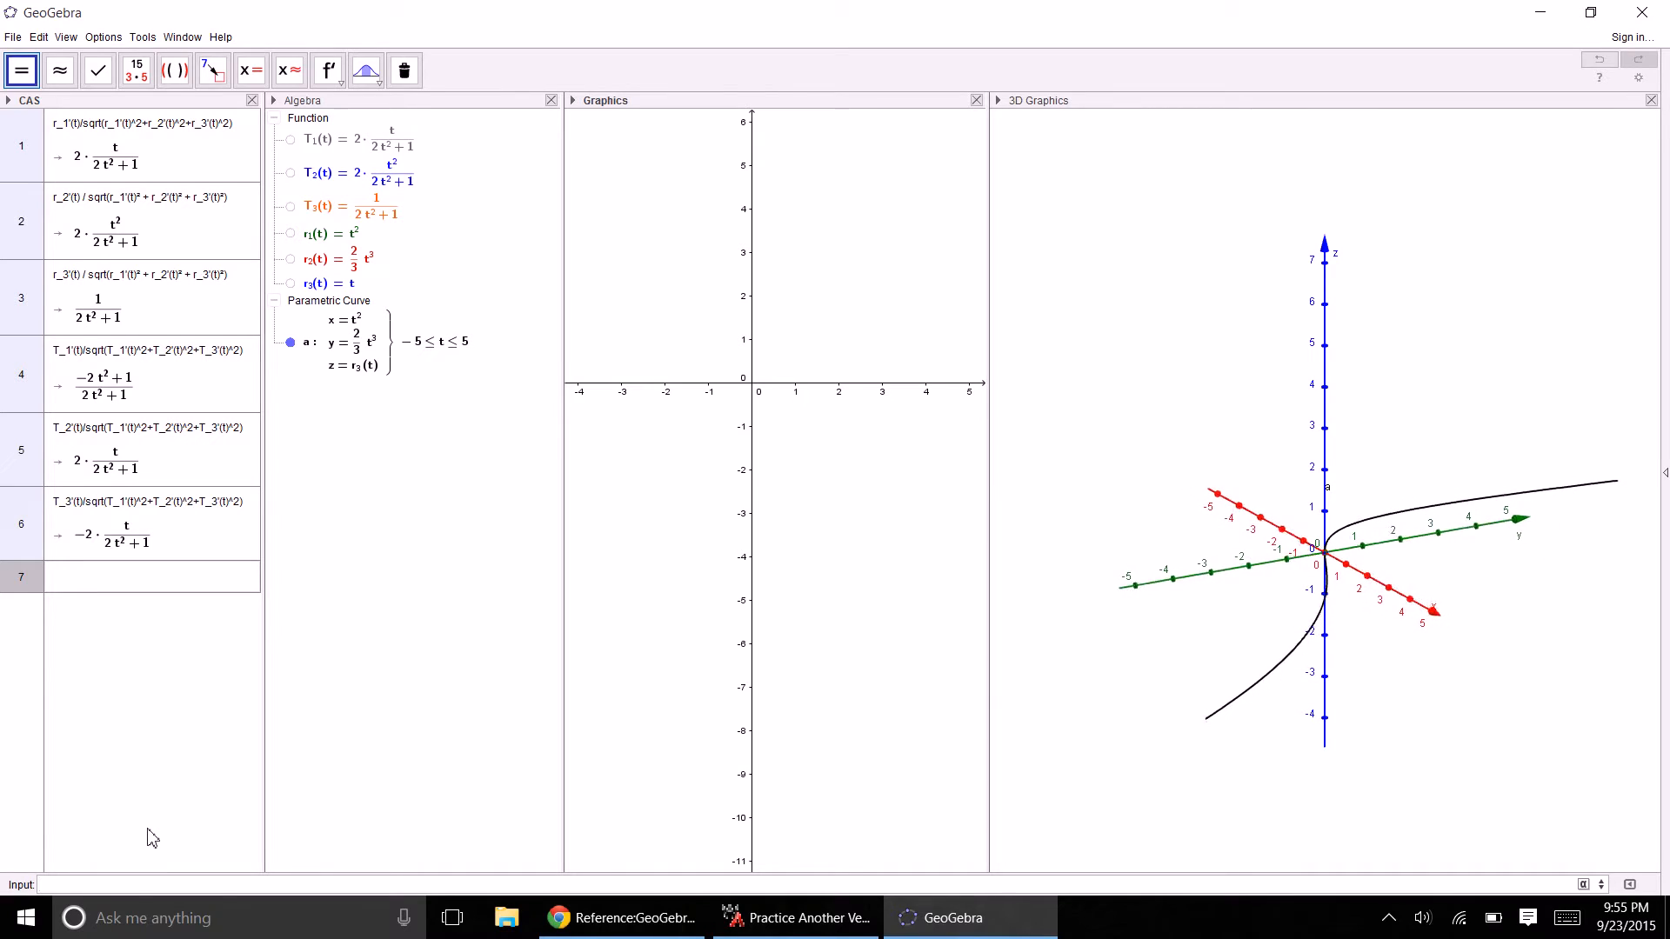
pyautogui.write('N_1(t)=')
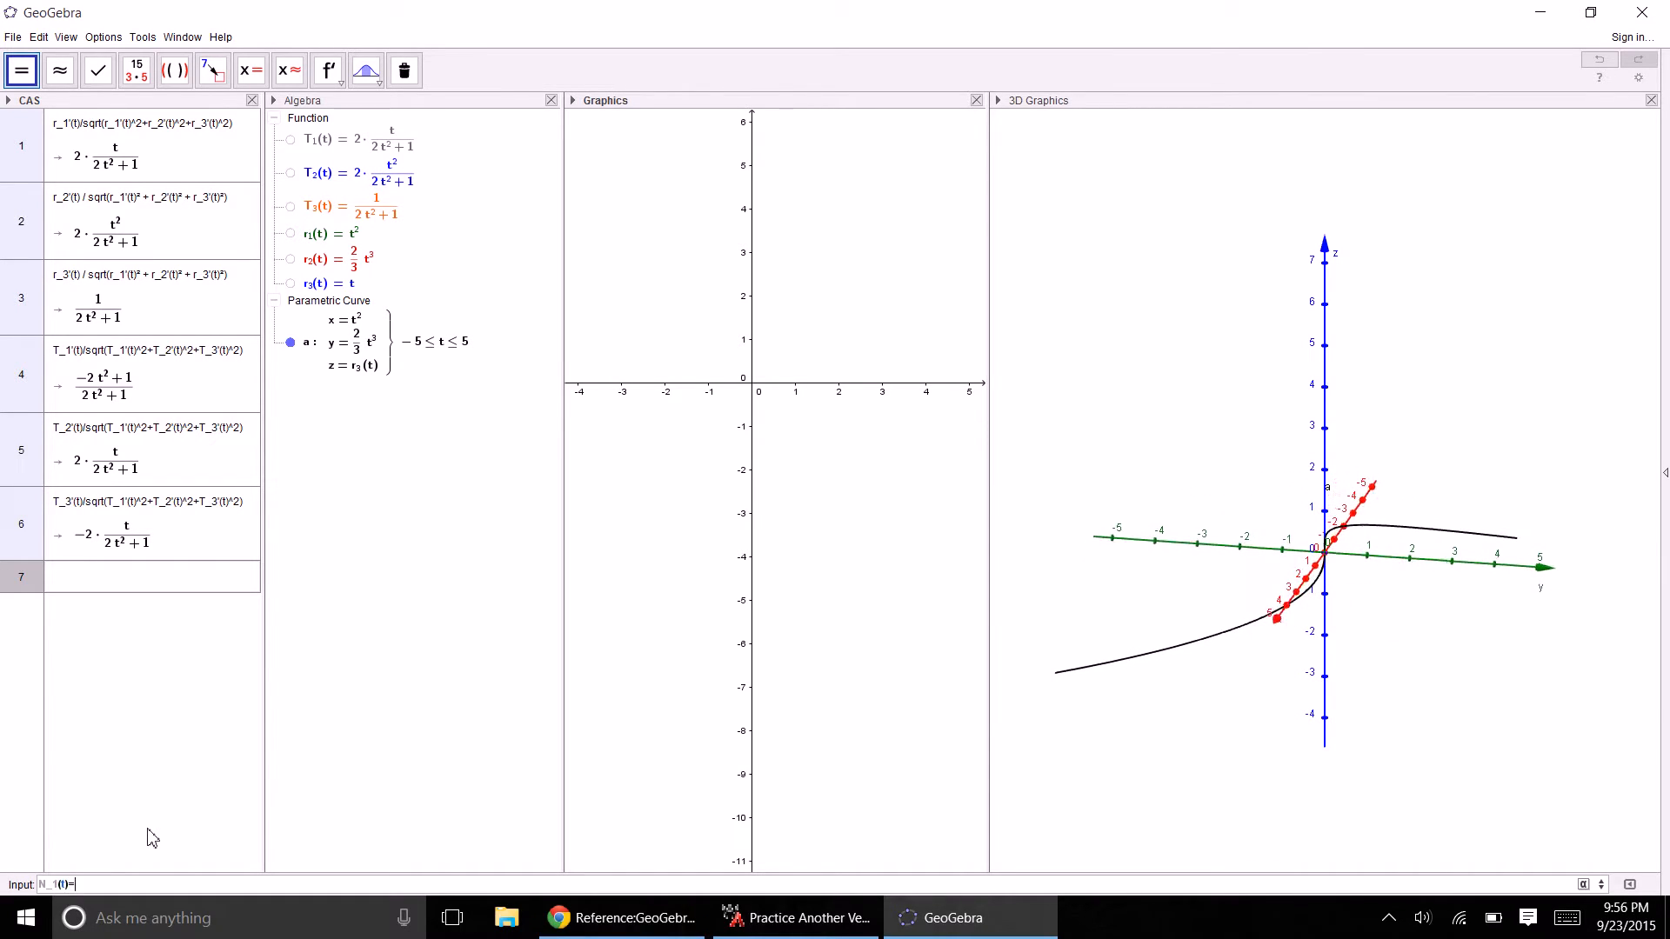
pyautogui.rightClick(193, 383)
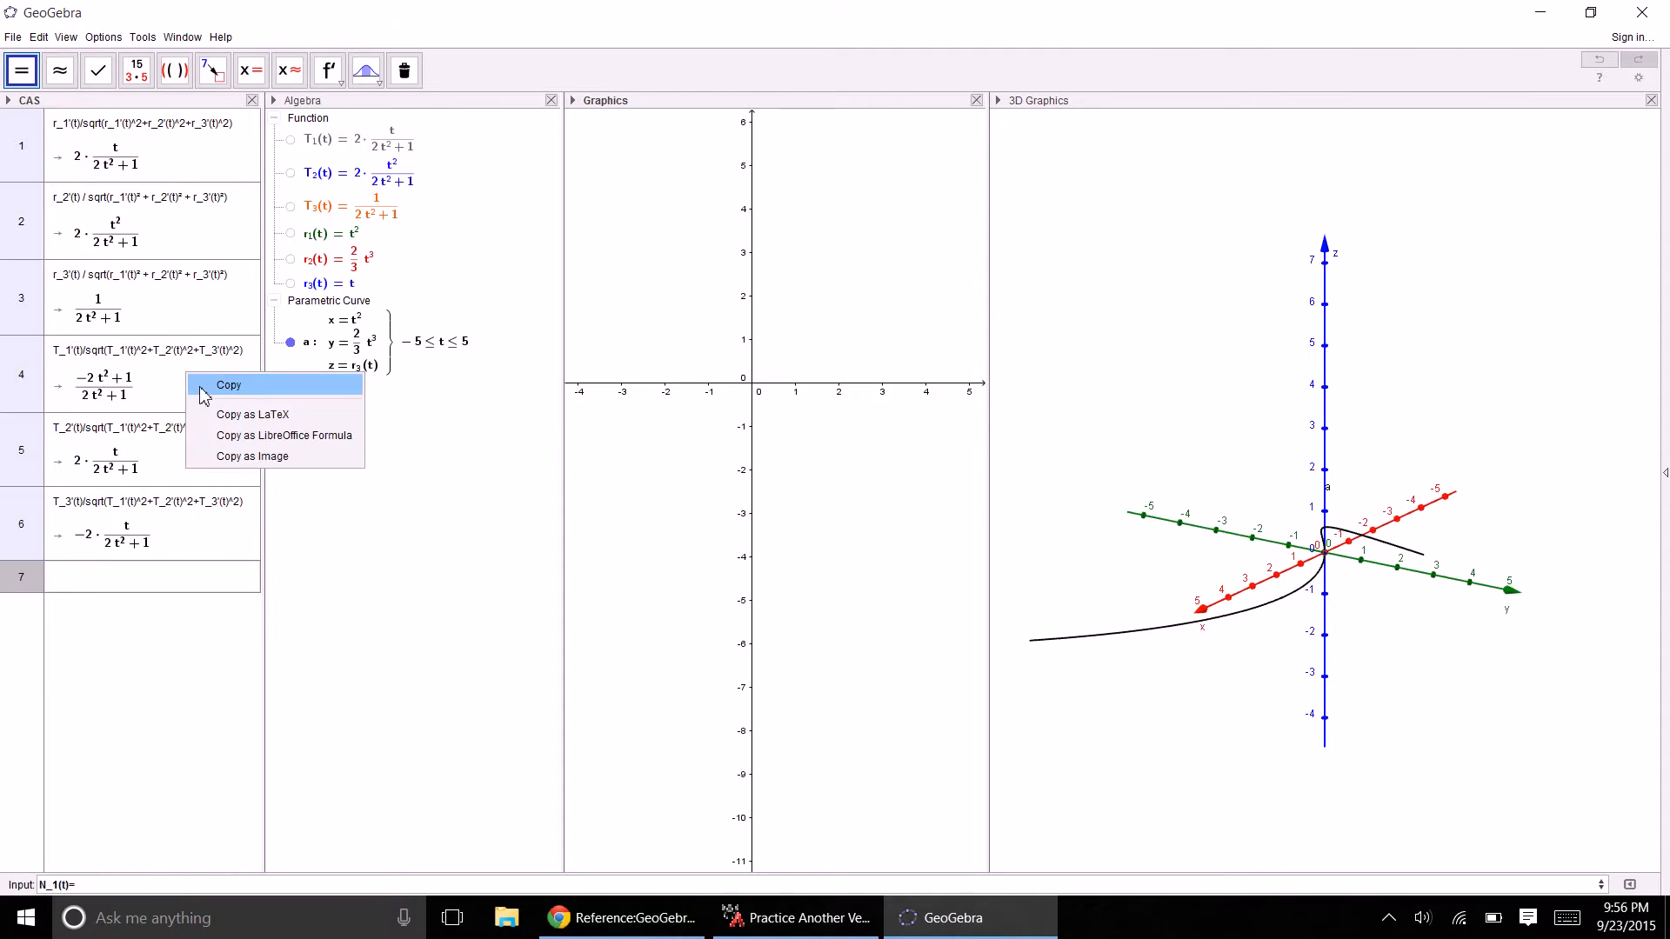
pyautogui.click(204, 396)
pyautogui.write('(((-2) * t^(2)) + 1) / ((2 * t^(2)) + 1)')
pyautogui.press('Return')
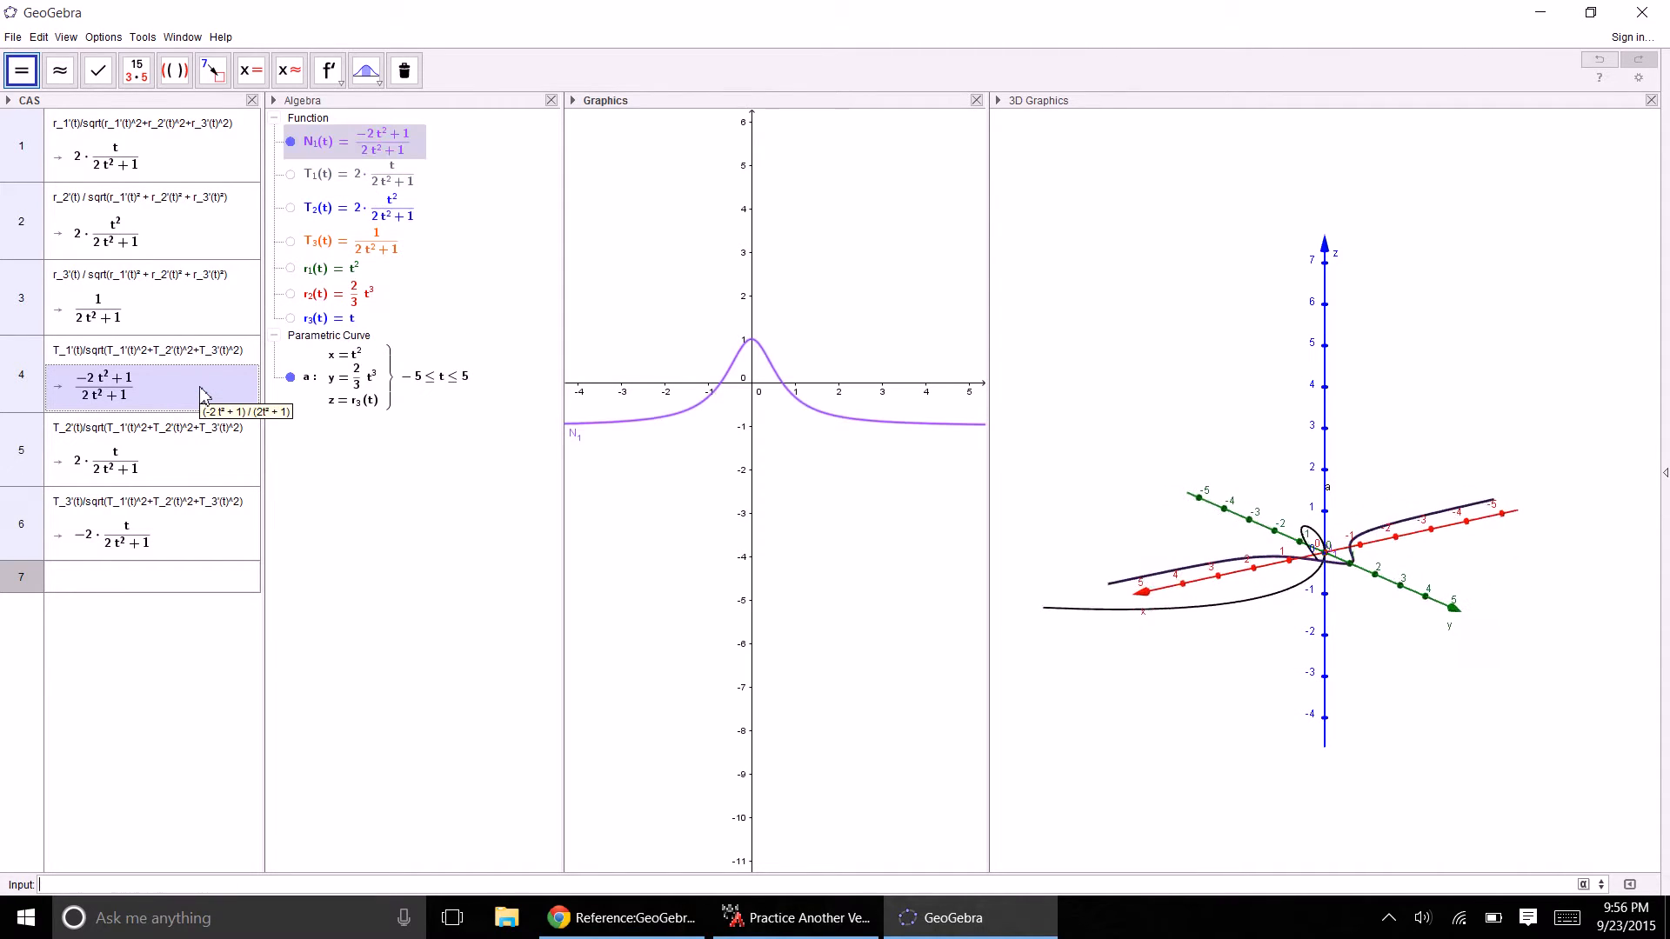
# - Define N_2(t) as the fifth CAS row's simplified result, 2t/(2t²+1)
pyautogui.rightClick(172, 477)
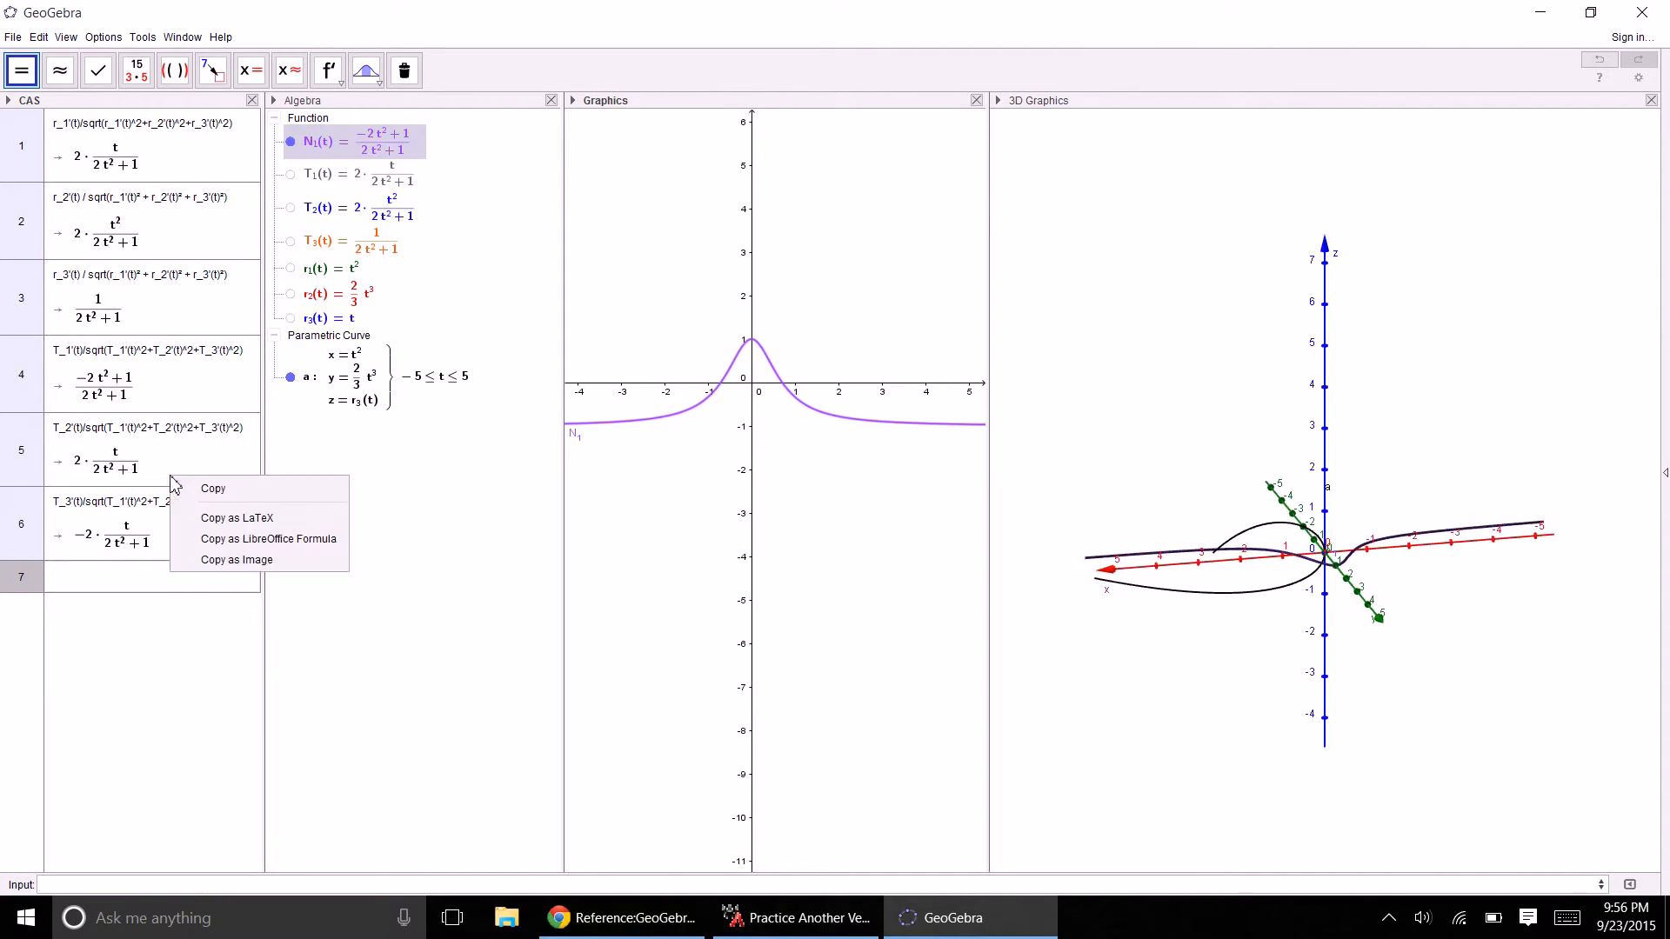
pyautogui.click(193, 491)
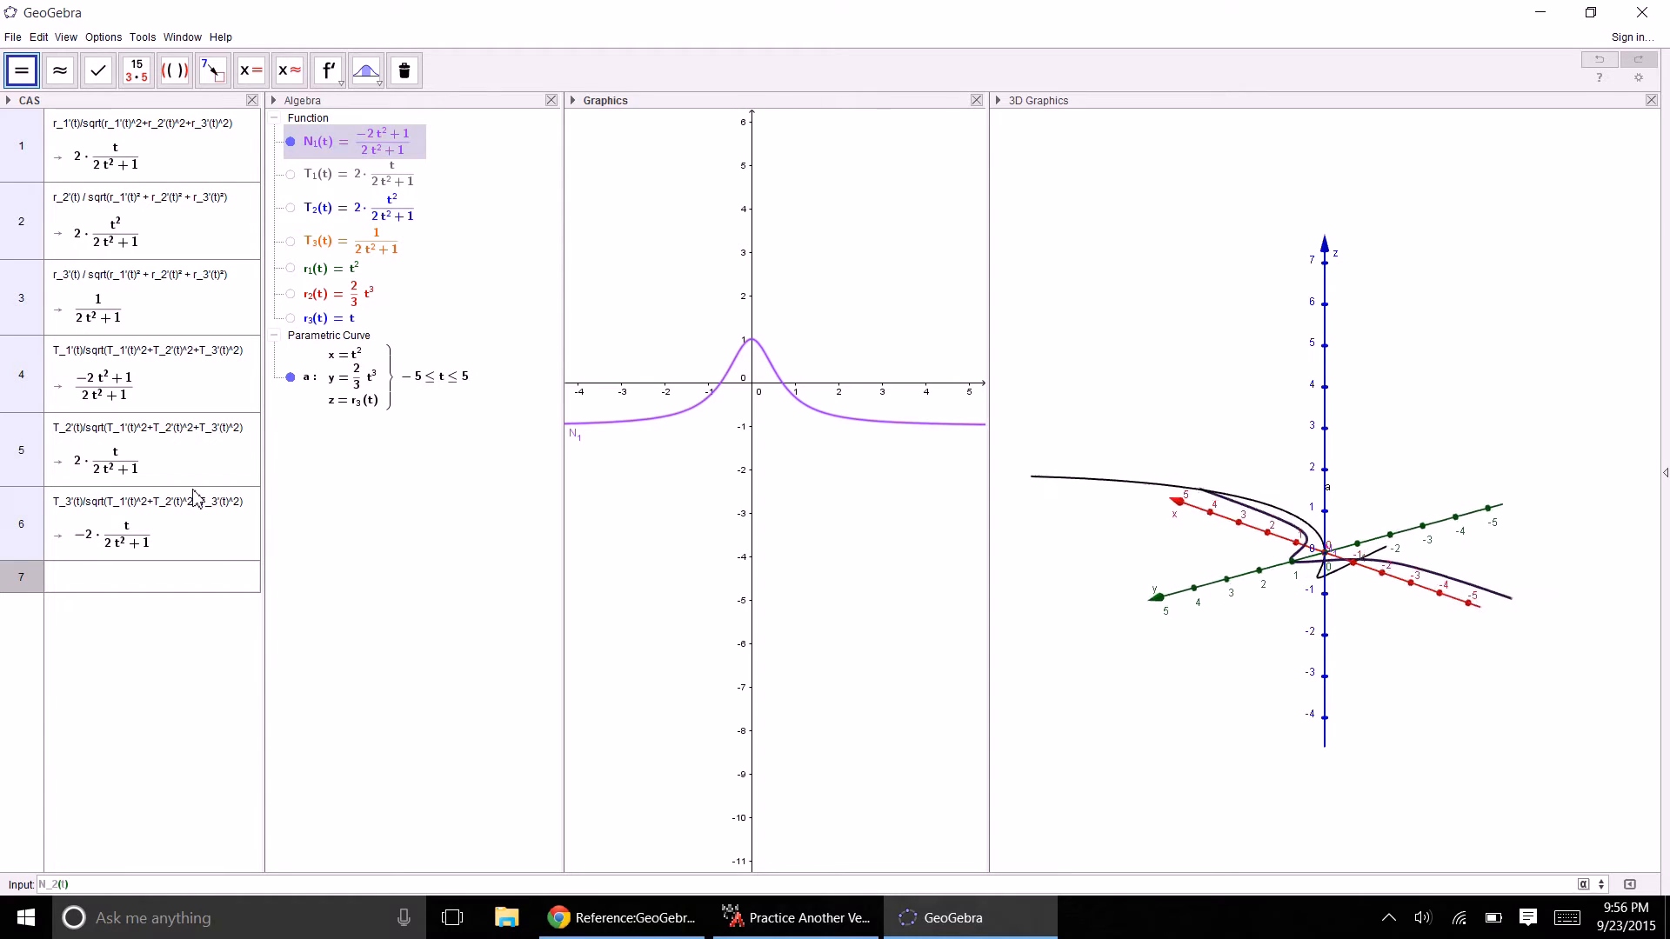
pyautogui.write('(2 * t / ((2 * t^(2)) + 1))')
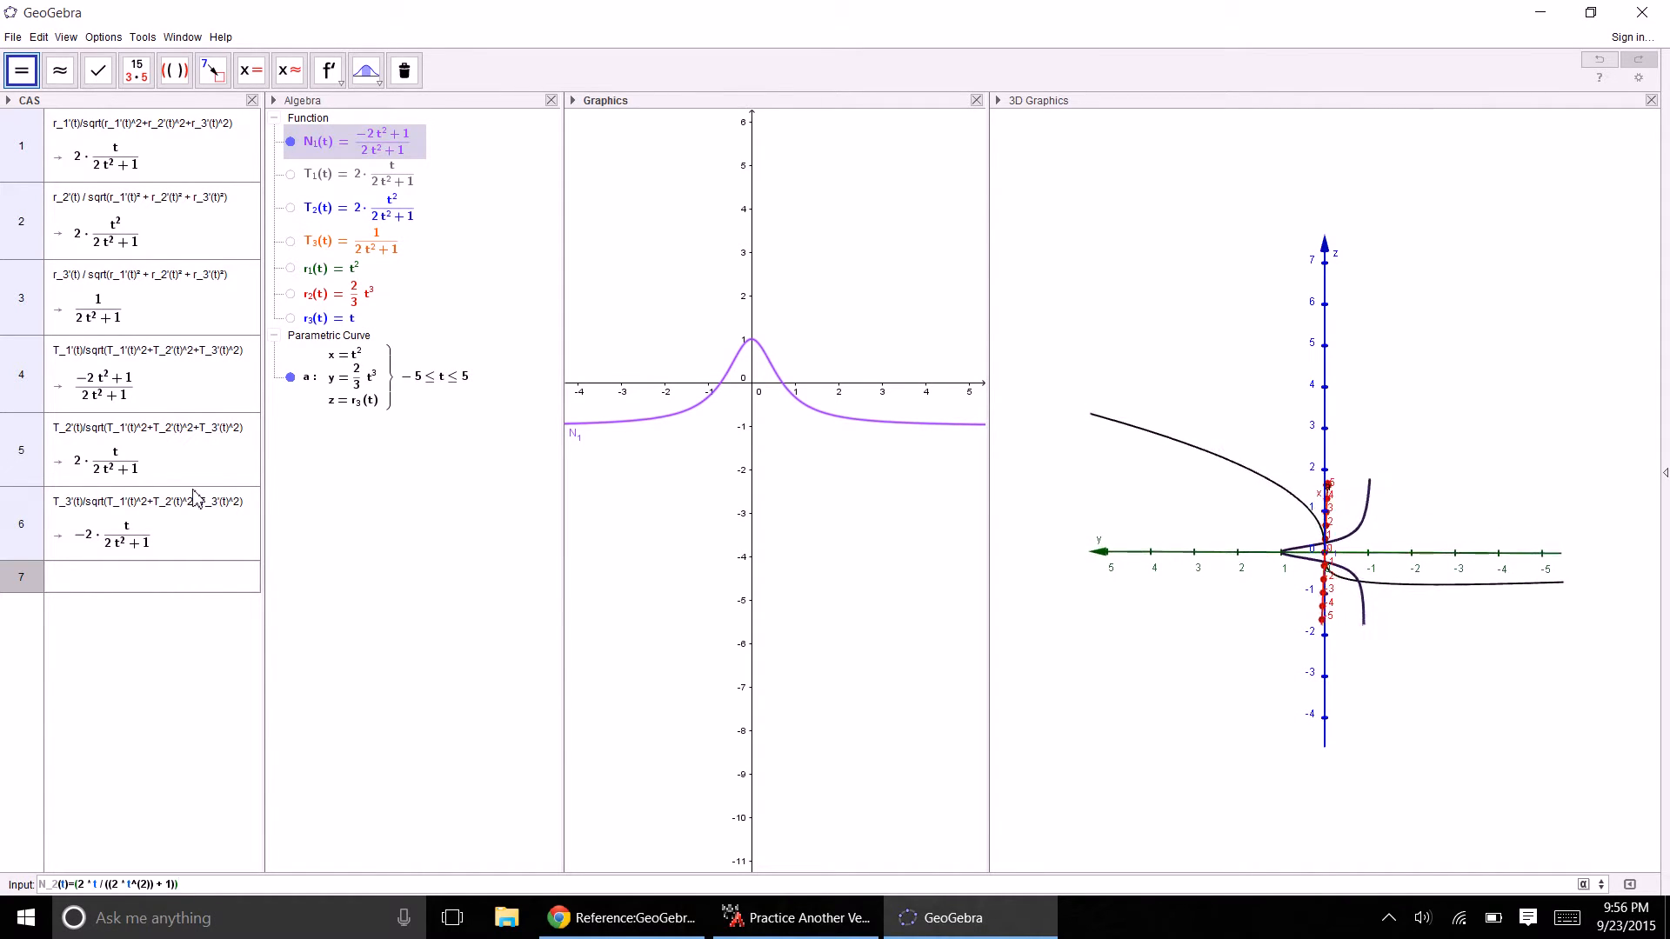
pyautogui.press('Return')
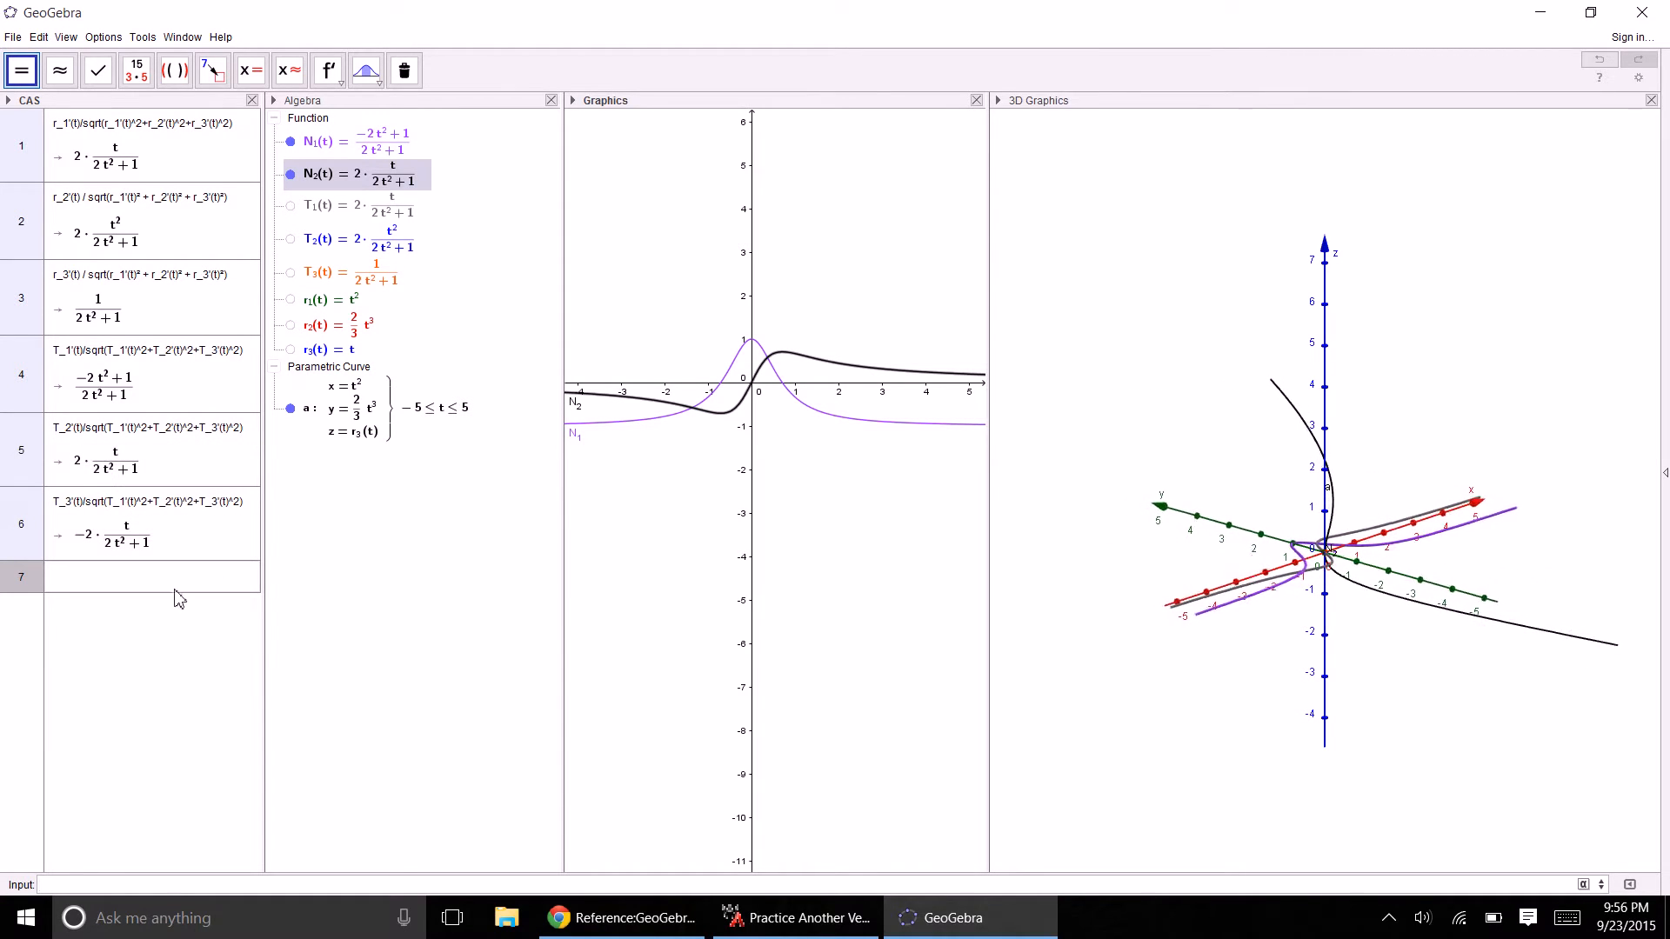
# - Define N_3(t) as the sixth CAS row's simplified result, -2t/(2t²+1)
pyautogui.write('N')
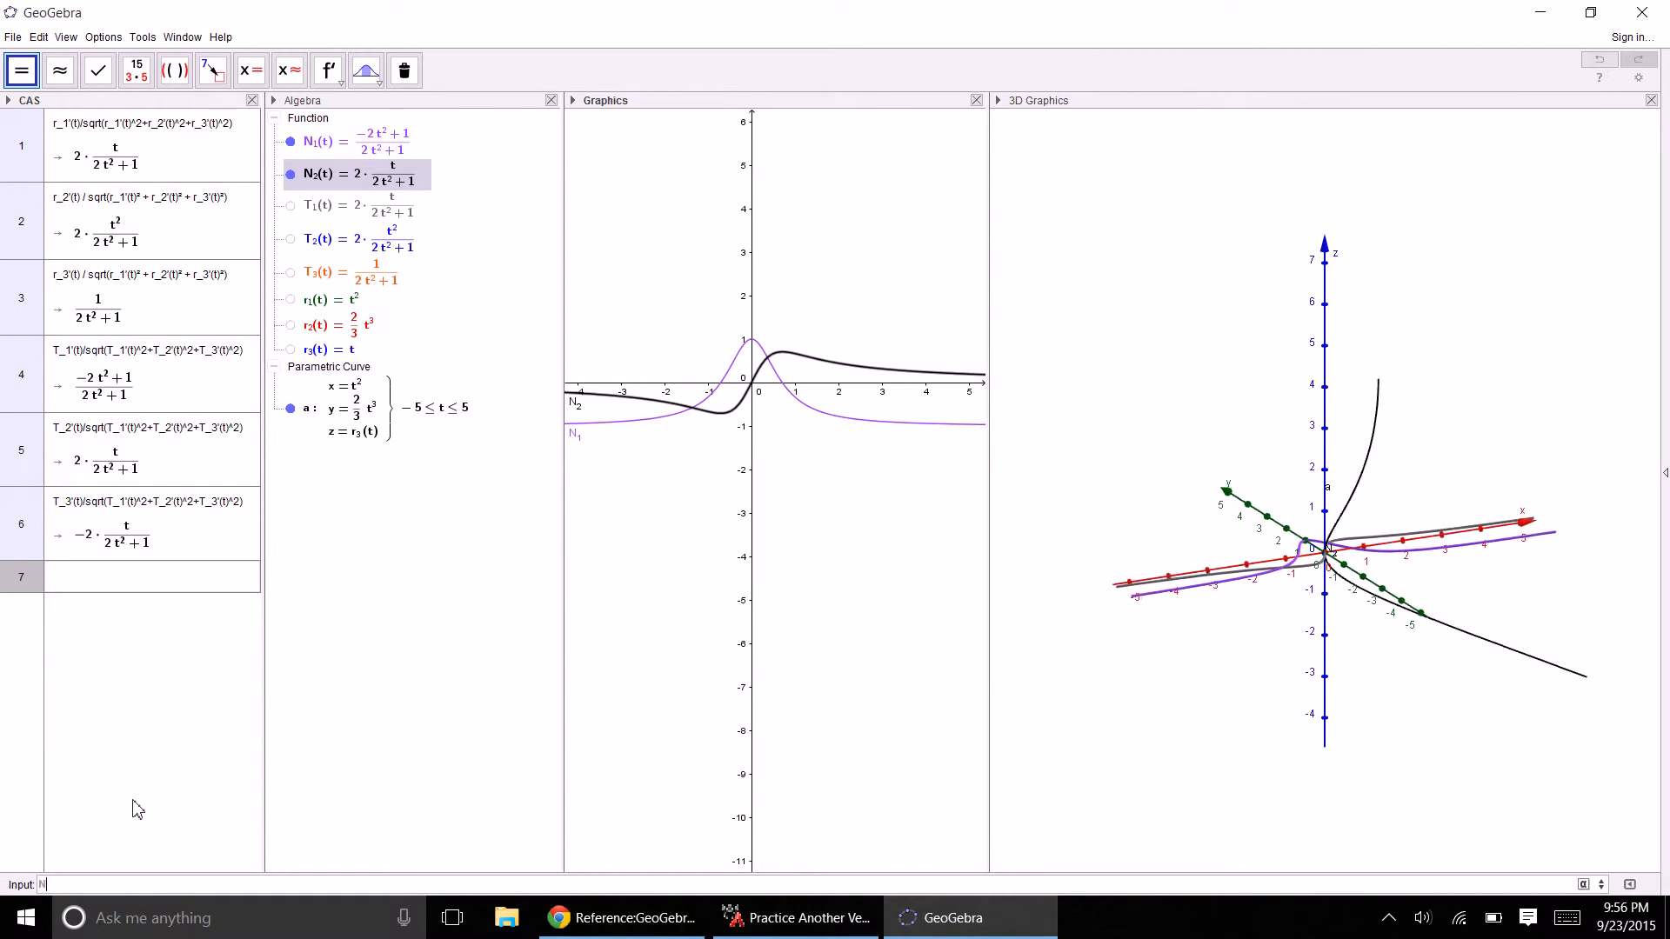
pyautogui.write('_3(')
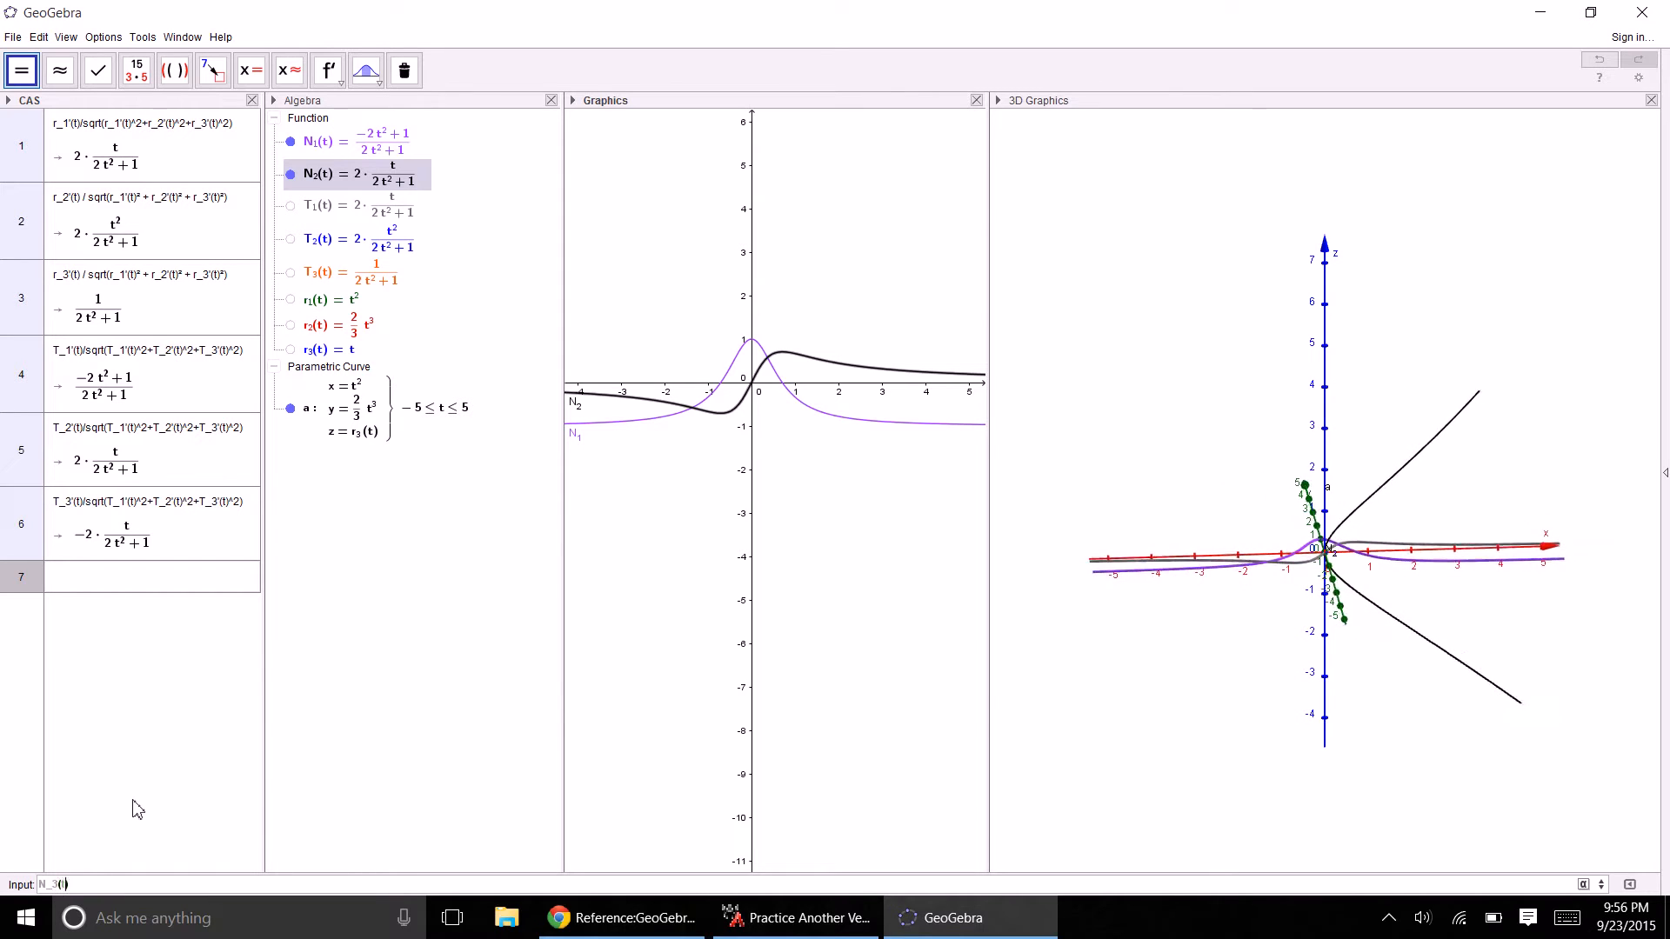
pyautogui.write('t)=')
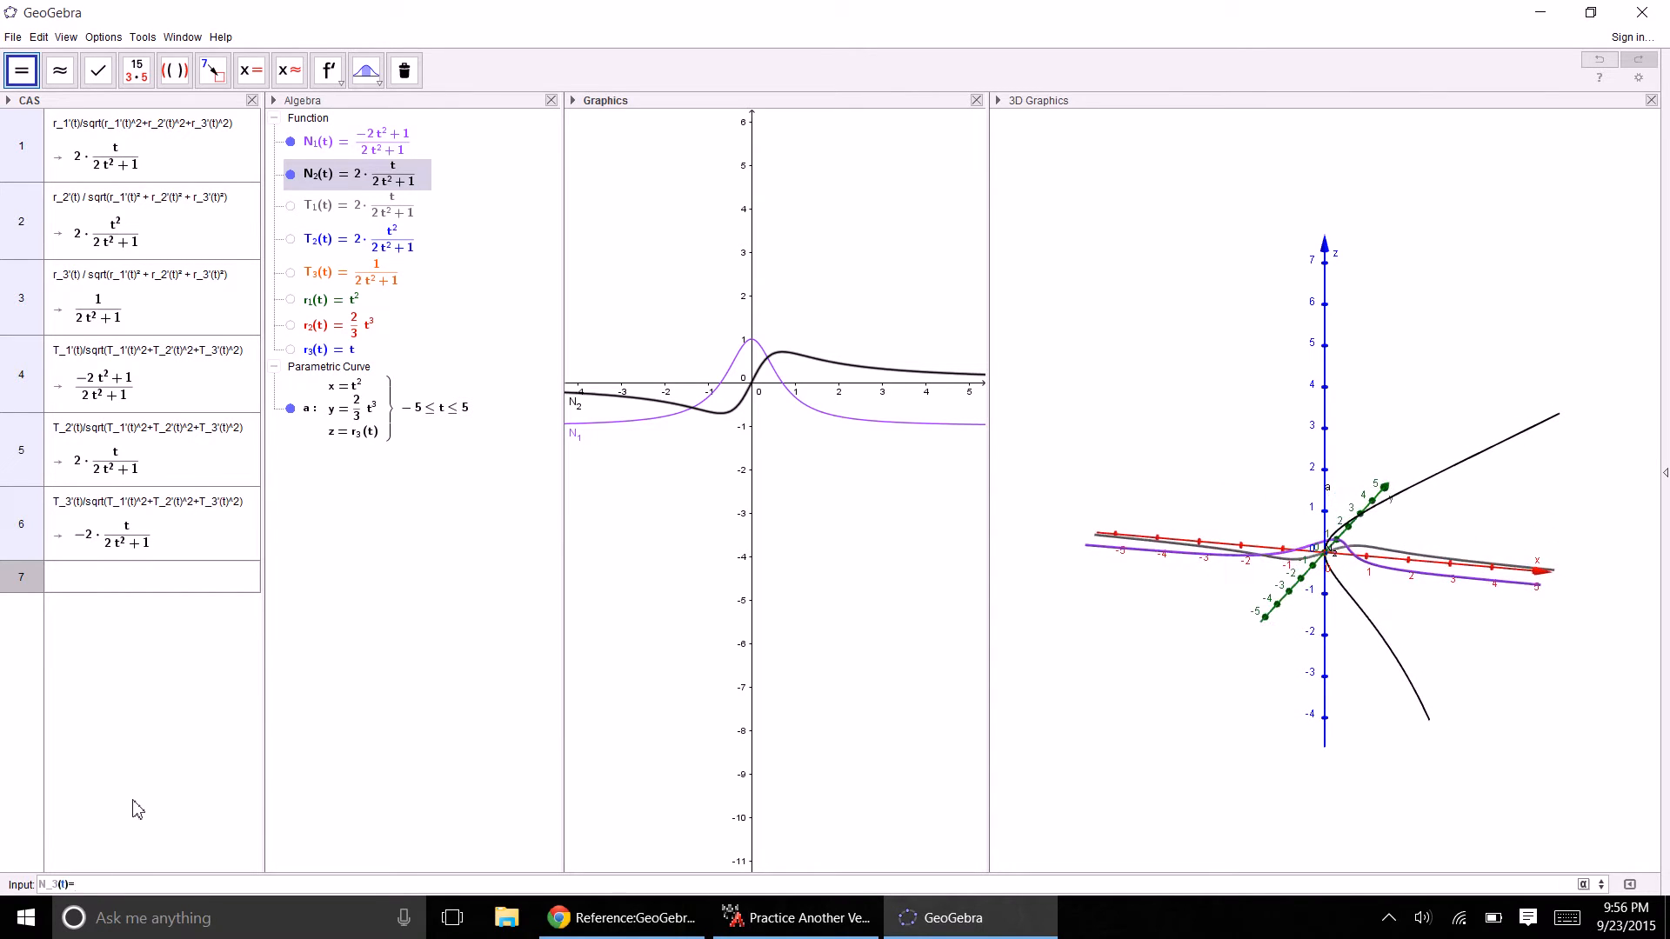
pyautogui.rightClick(165, 538)
pyautogui.click(178, 545)
pyautogui.hotkey('ctrl', 'v')
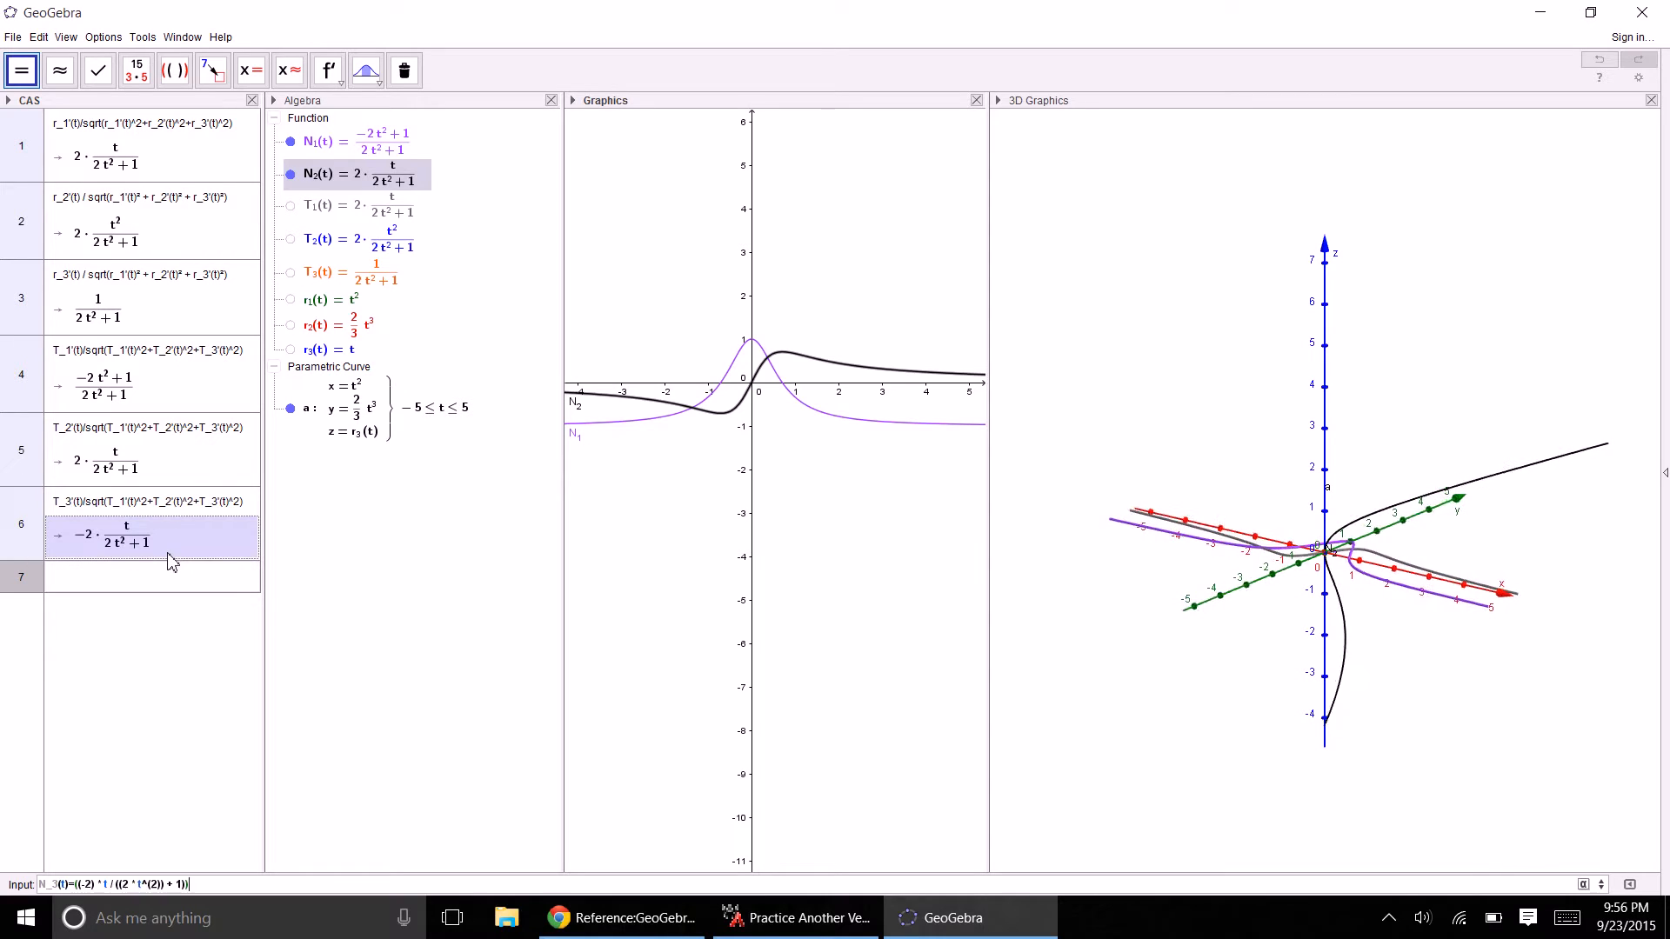
pyautogui.press('Return')
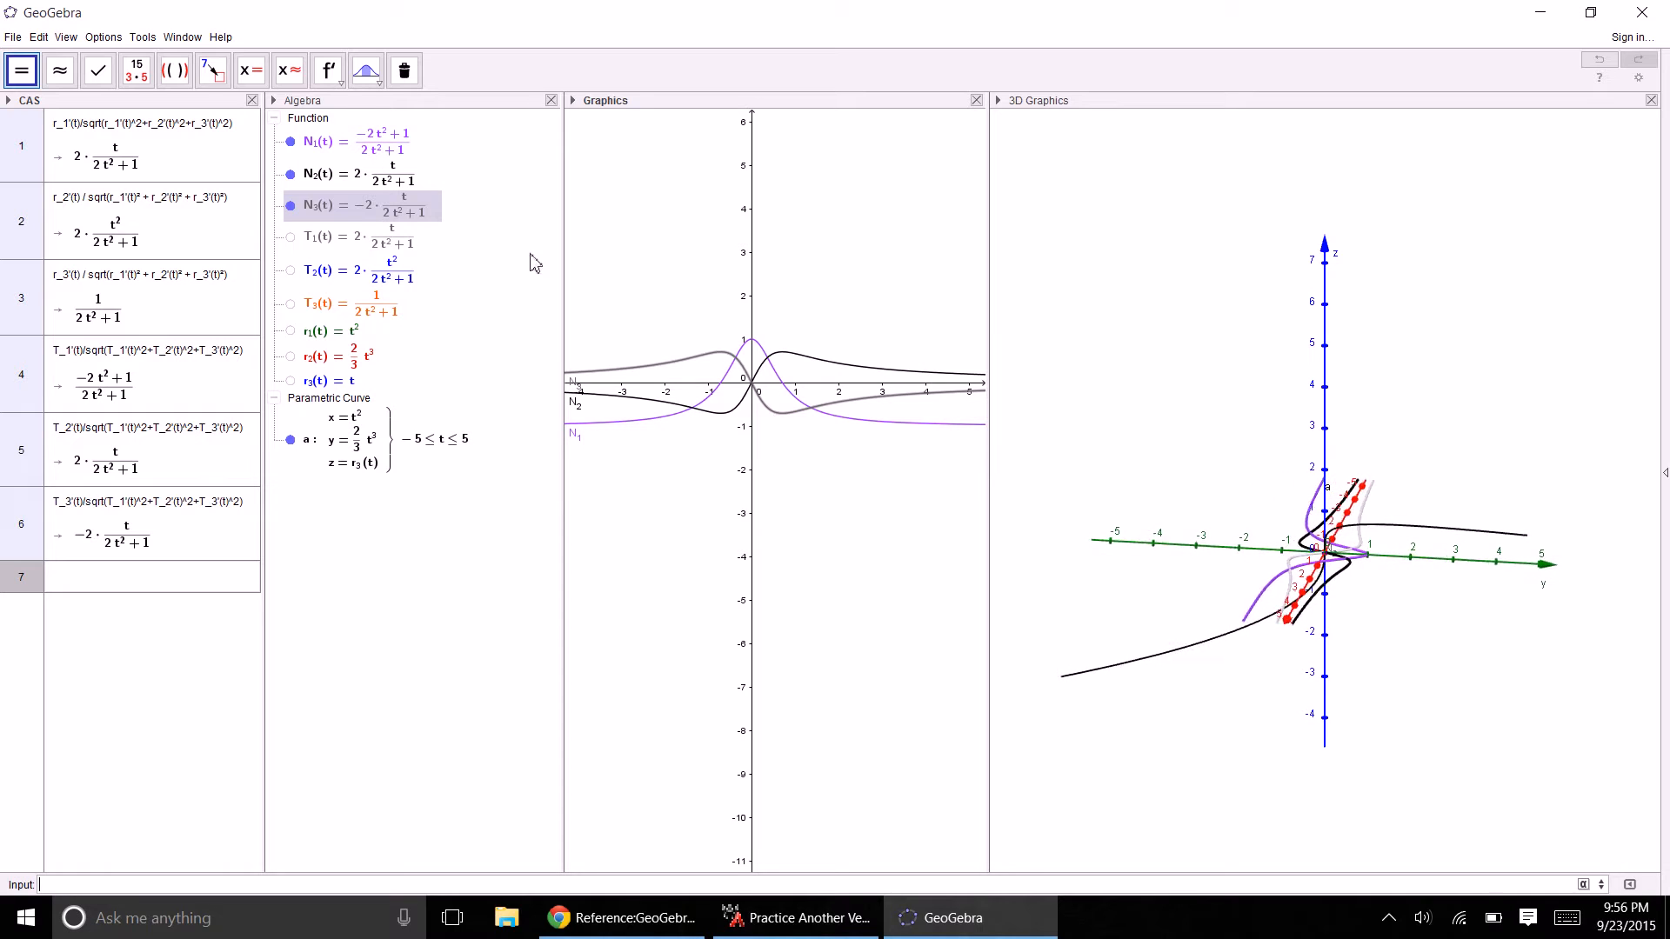
# - Hide the graphs of N_1(t), N_2(t) and N_3(t)
pyautogui.click(291, 142)
pyautogui.click(290, 174)
pyautogui.click(291, 205)
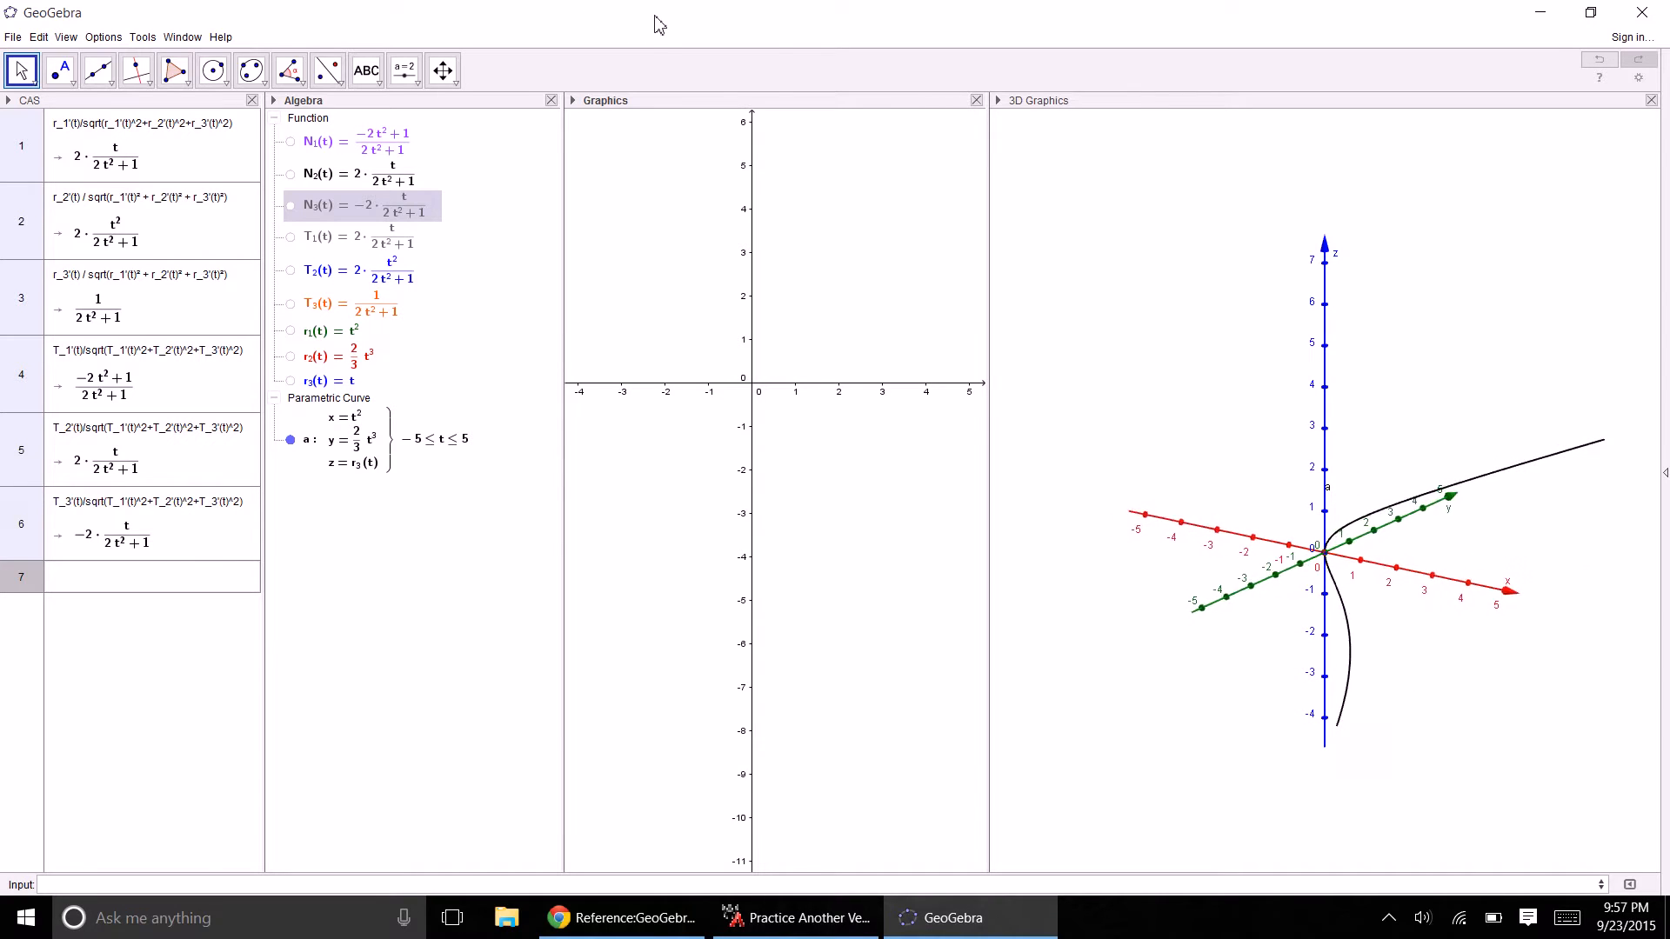
# - Check the given point in the homework problem and plot the curve point (r_1(-1), r_2(-1), r_3(-1))
pyautogui.moveTo(659, 24); pyautogui.dragTo(972, 114)
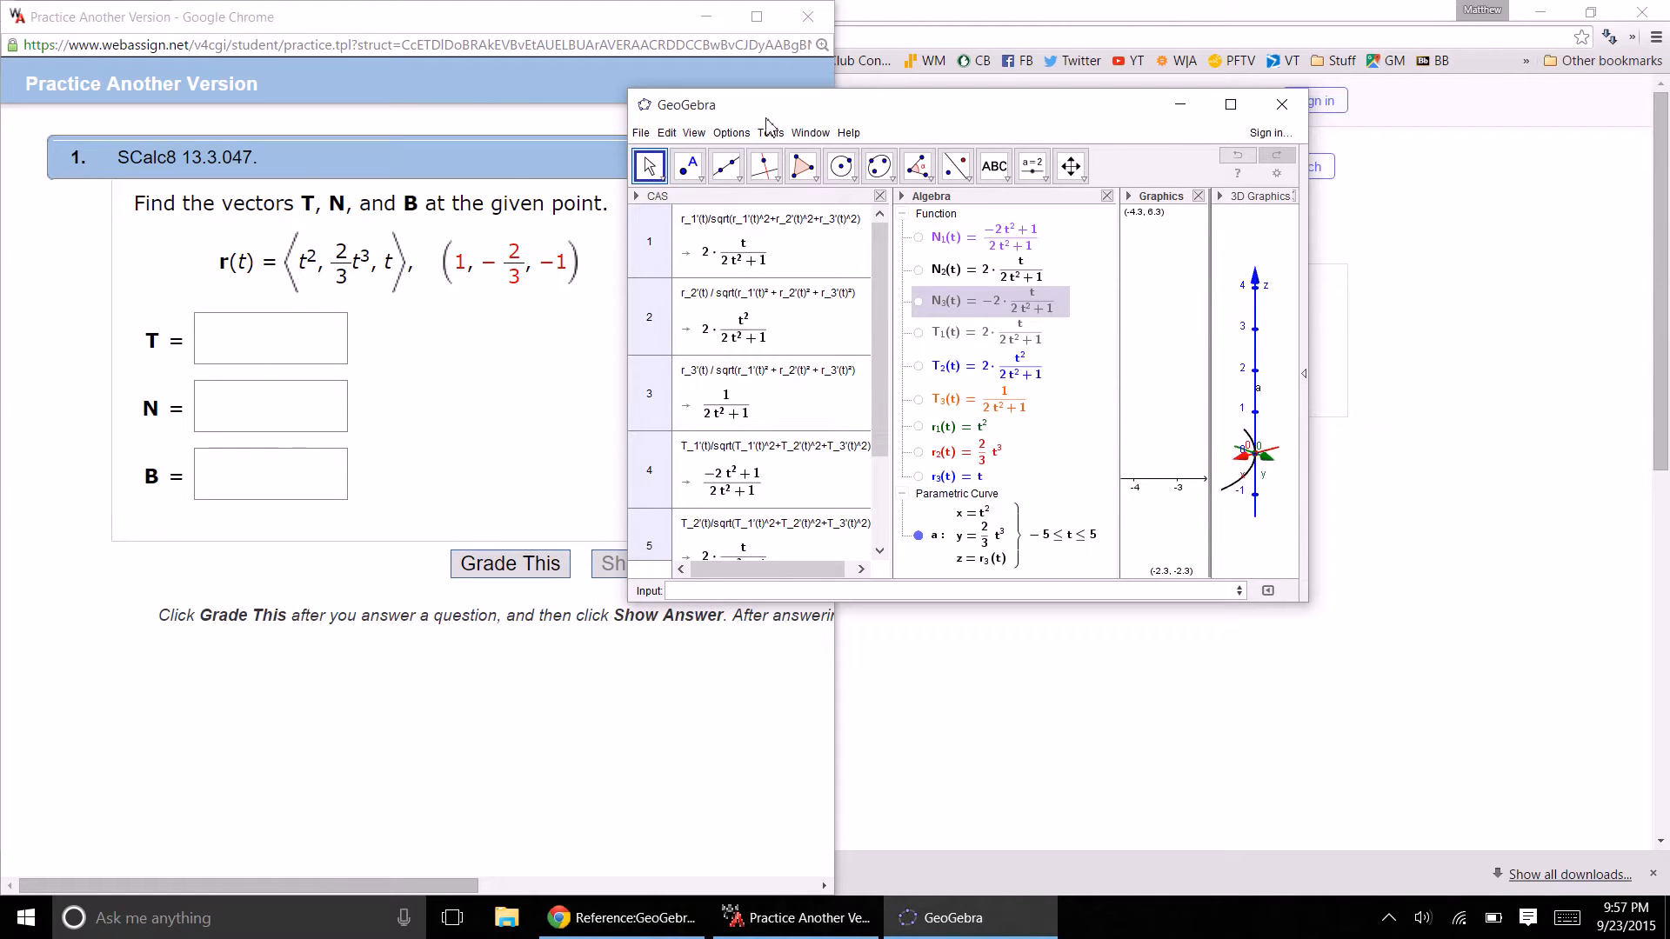
pyautogui.doubleClick(822, 115)
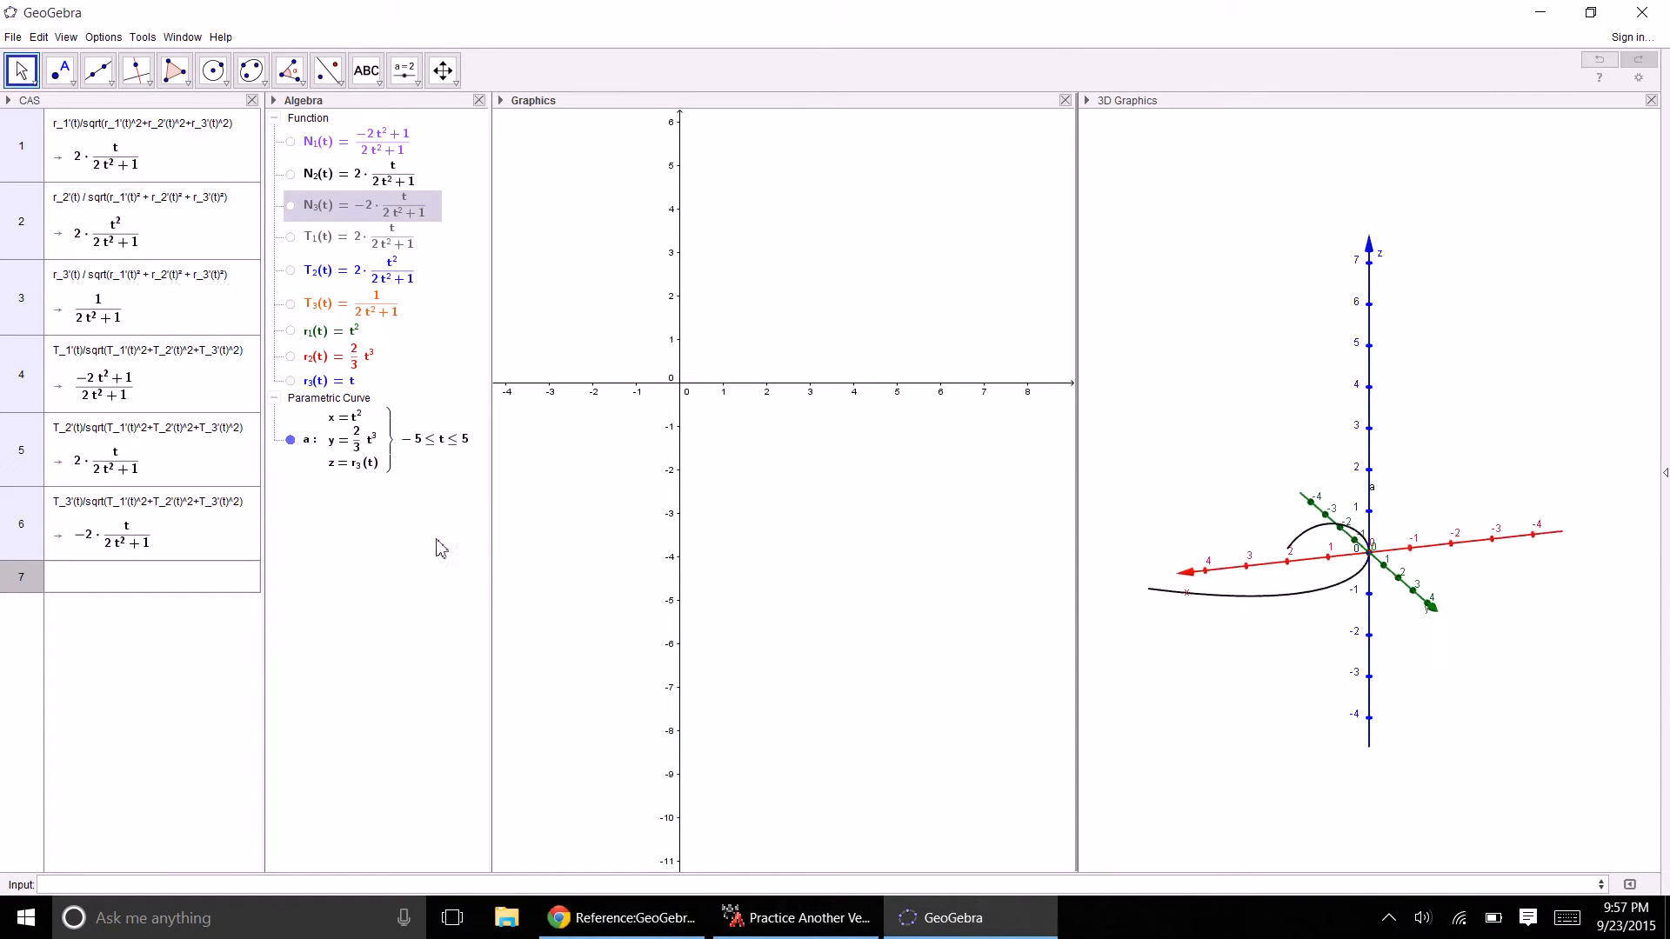
pyautogui.click(163, 886)
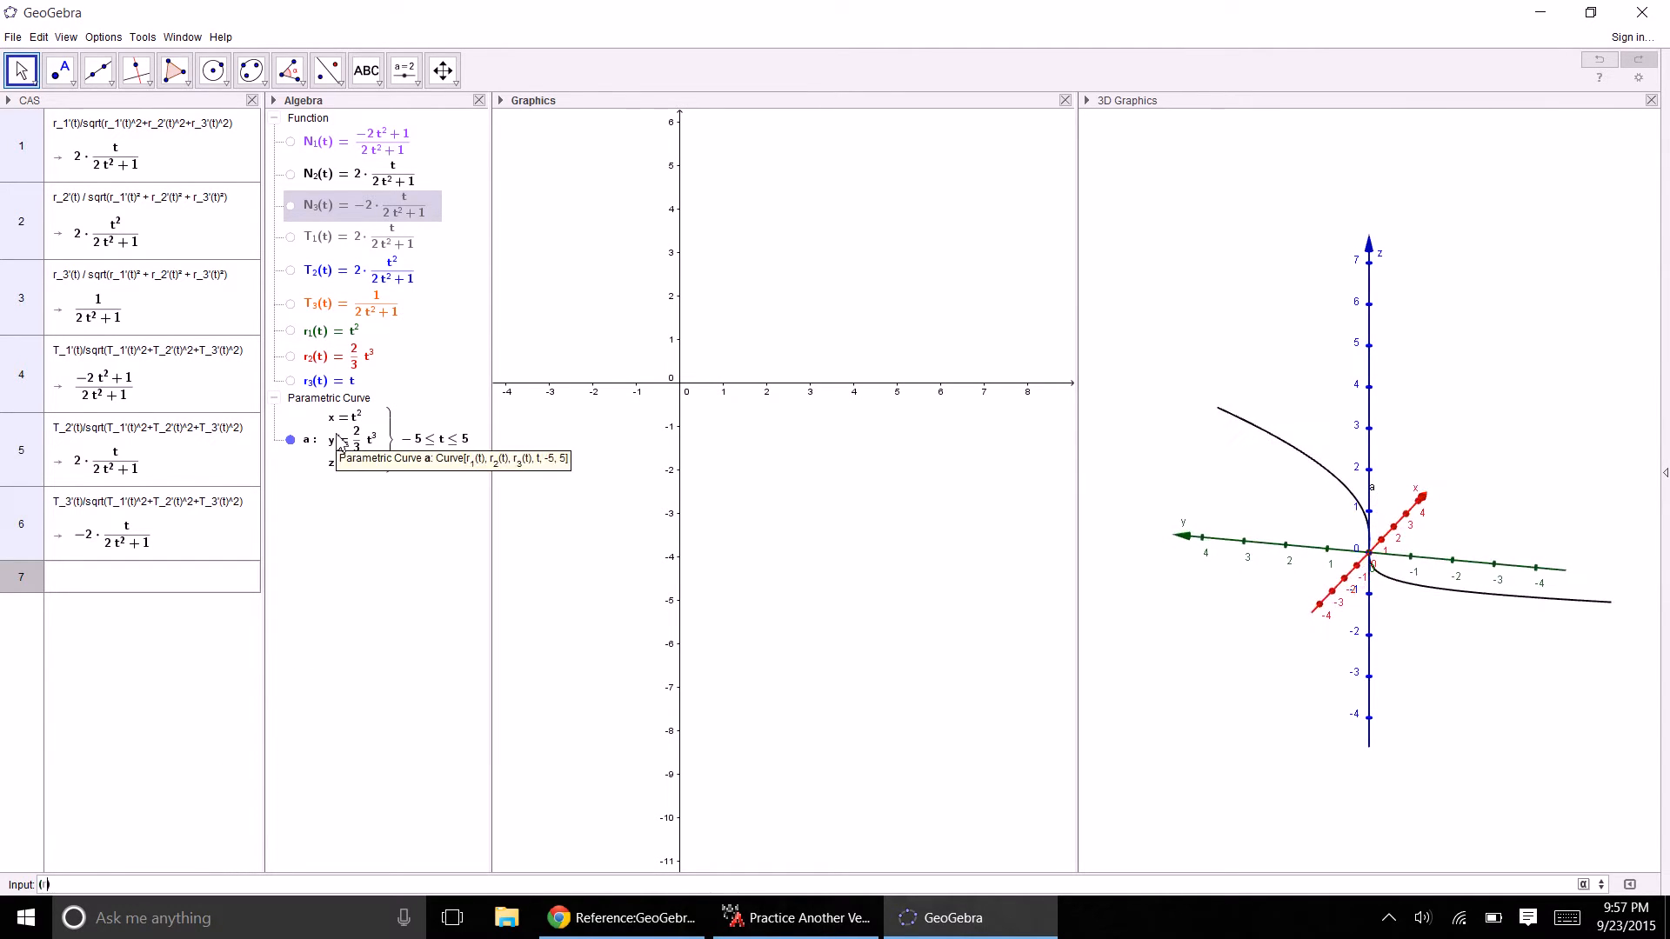
pyautogui.write('r_1(')
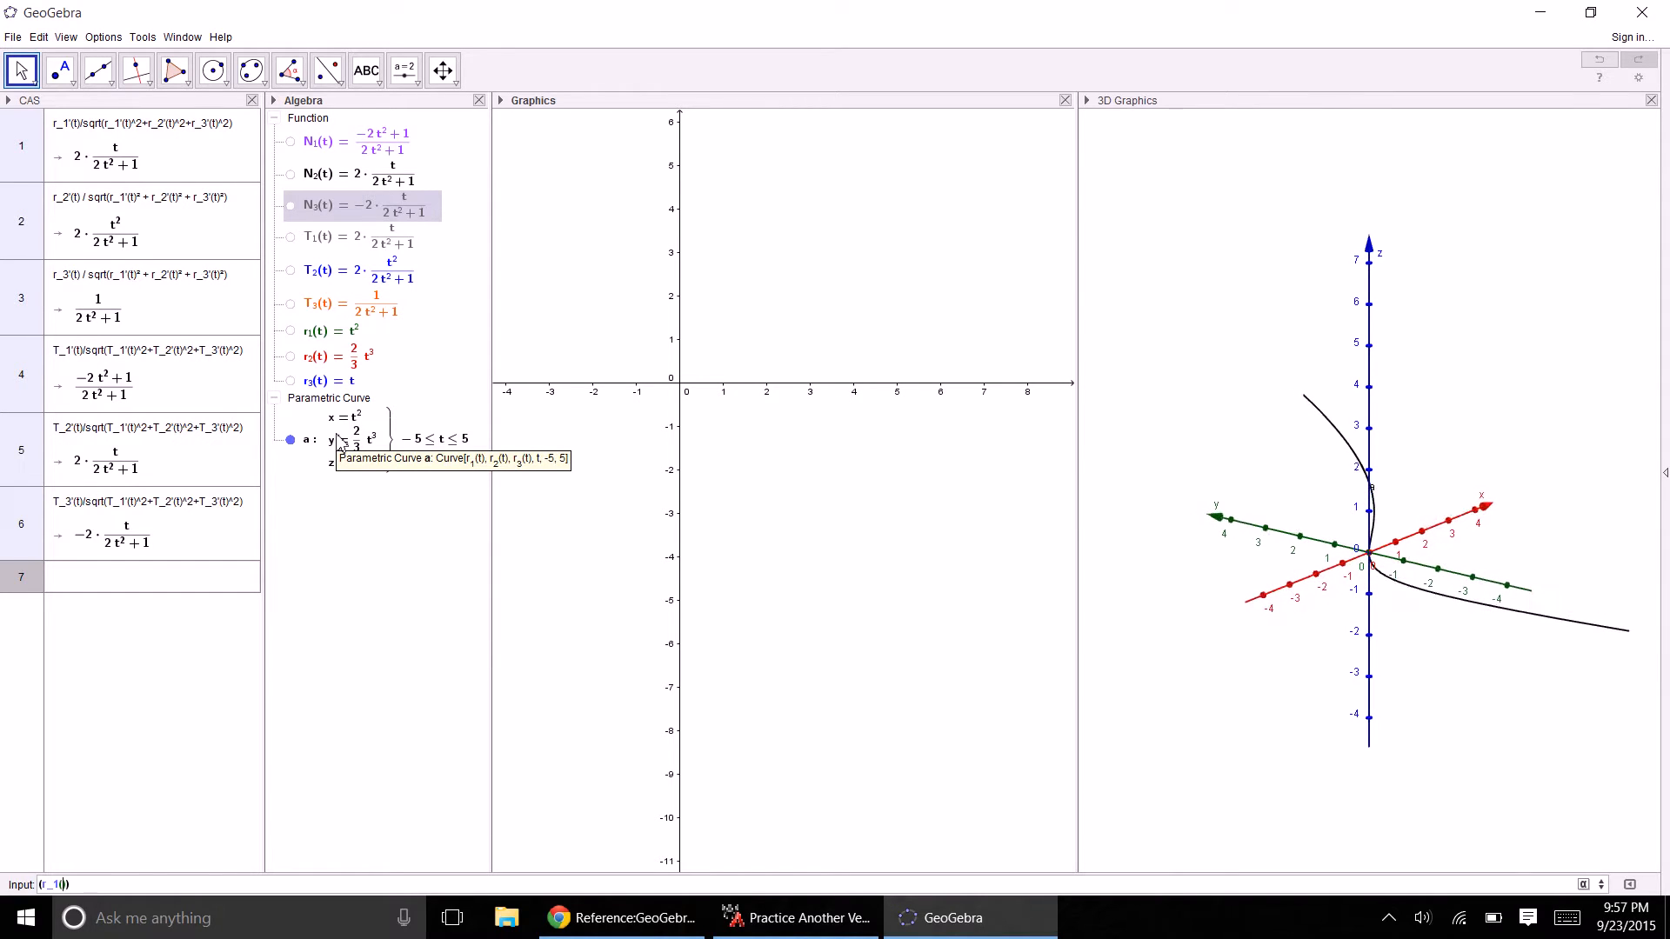
pyautogui.write('-1')
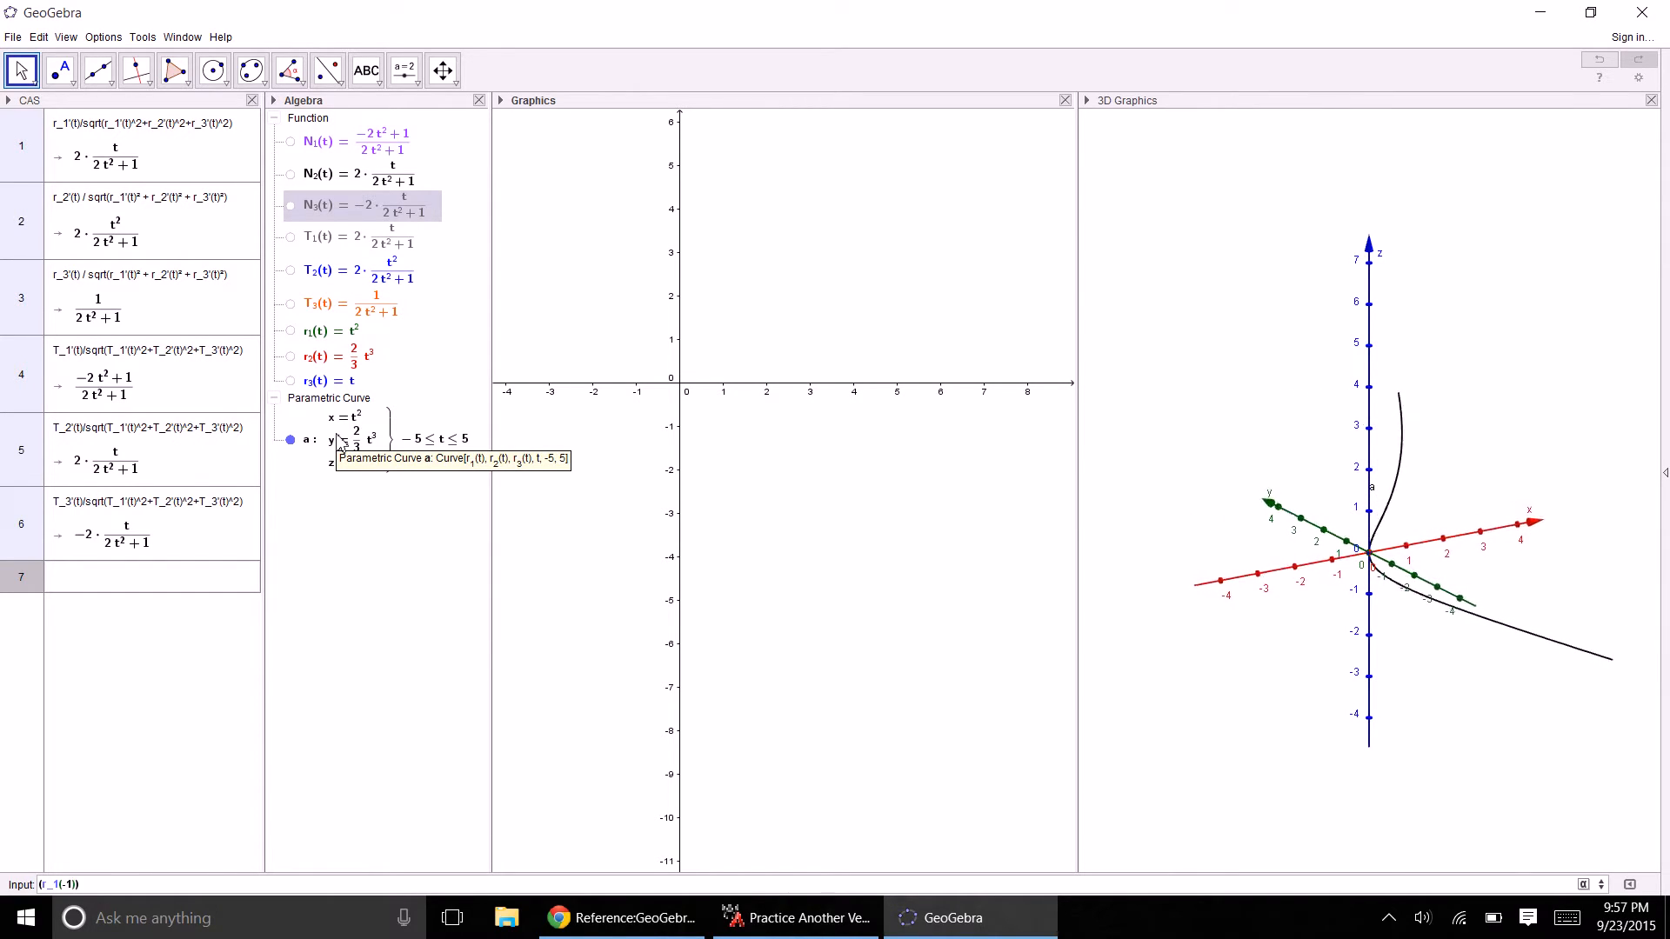
pyautogui.press('Right')
pyautogui.hotkey('shift', 'Left')
pyautogui.hotkey('shift', 'Left')
pyautogui.hotkey('shift', 'Left')
pyautogui.hotkey('shift', 'Left')
pyautogui.hotkey('shift', 'Left')
pyautogui.hotkey('shift', 'Left')
pyautogui.hotkey('shift', 'Left')
pyautogui.hotkey('ctrl', 'c')
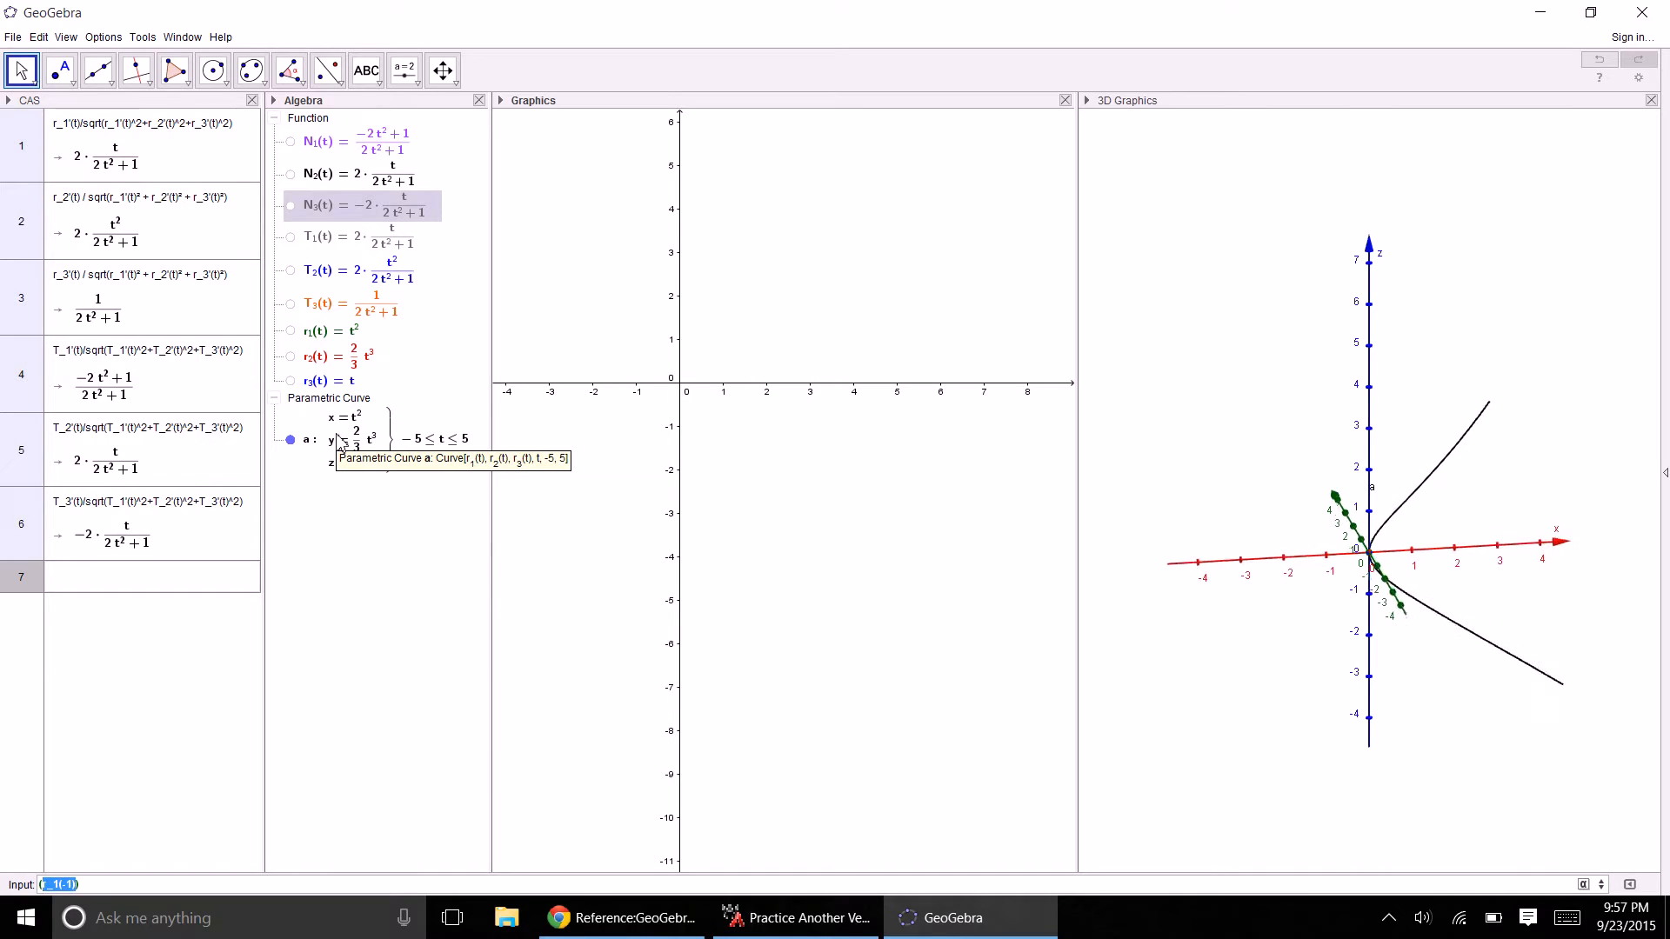
pyautogui.press('Right')
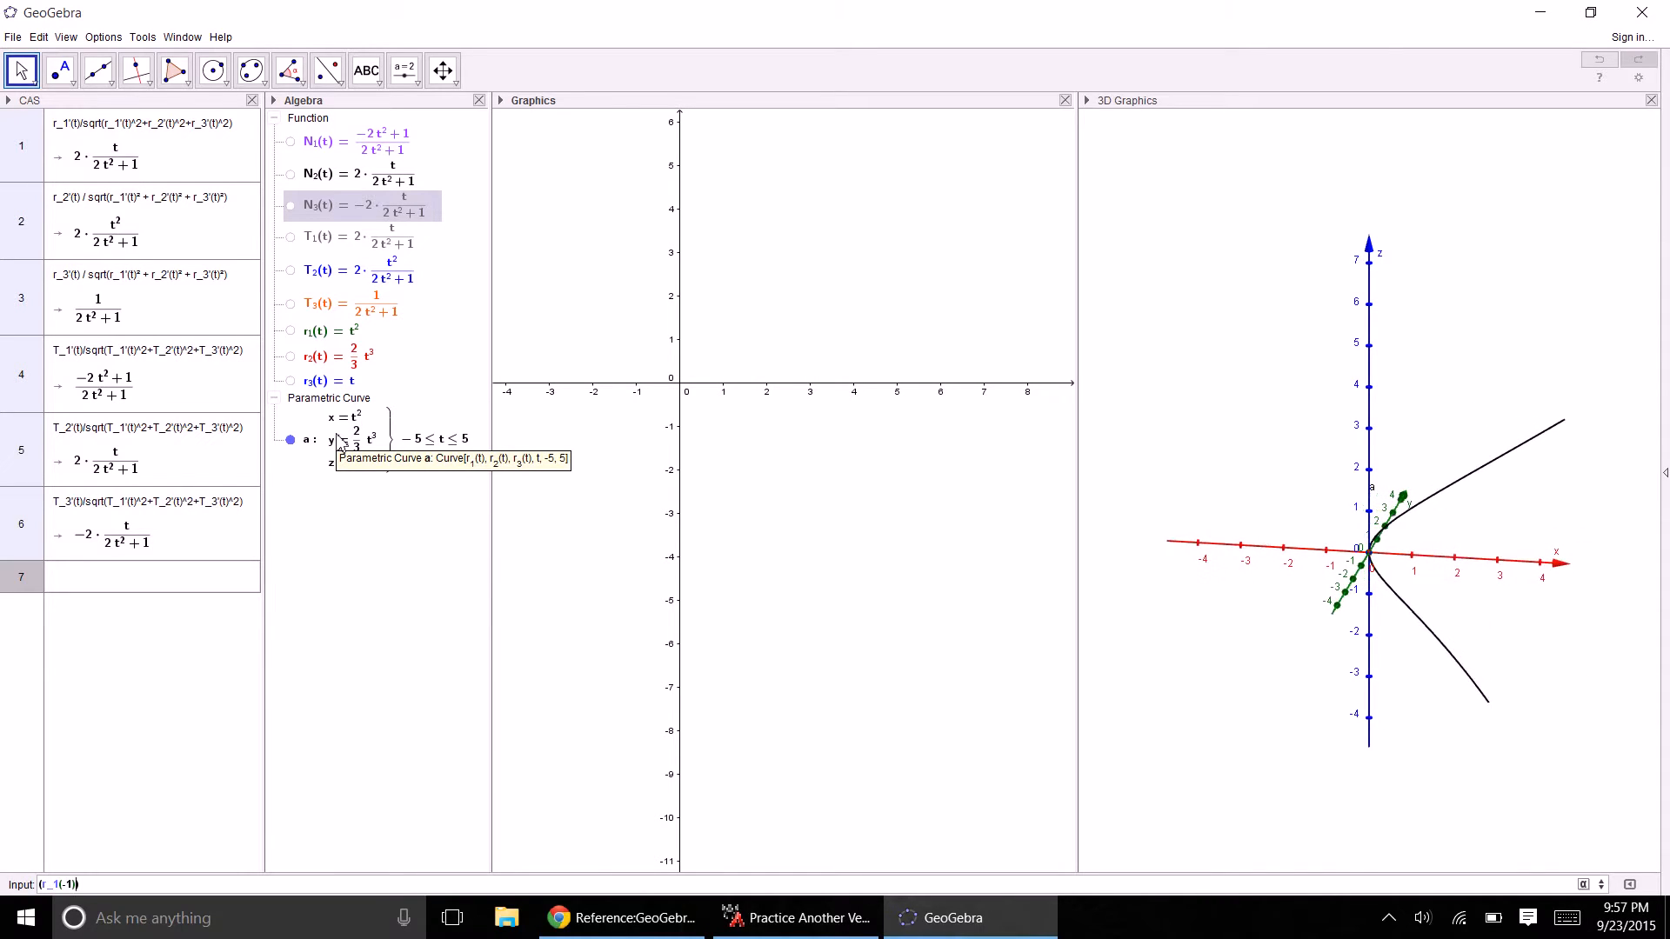
pyautogui.write(',')
pyautogui.hotkey('ctrl', 'v')
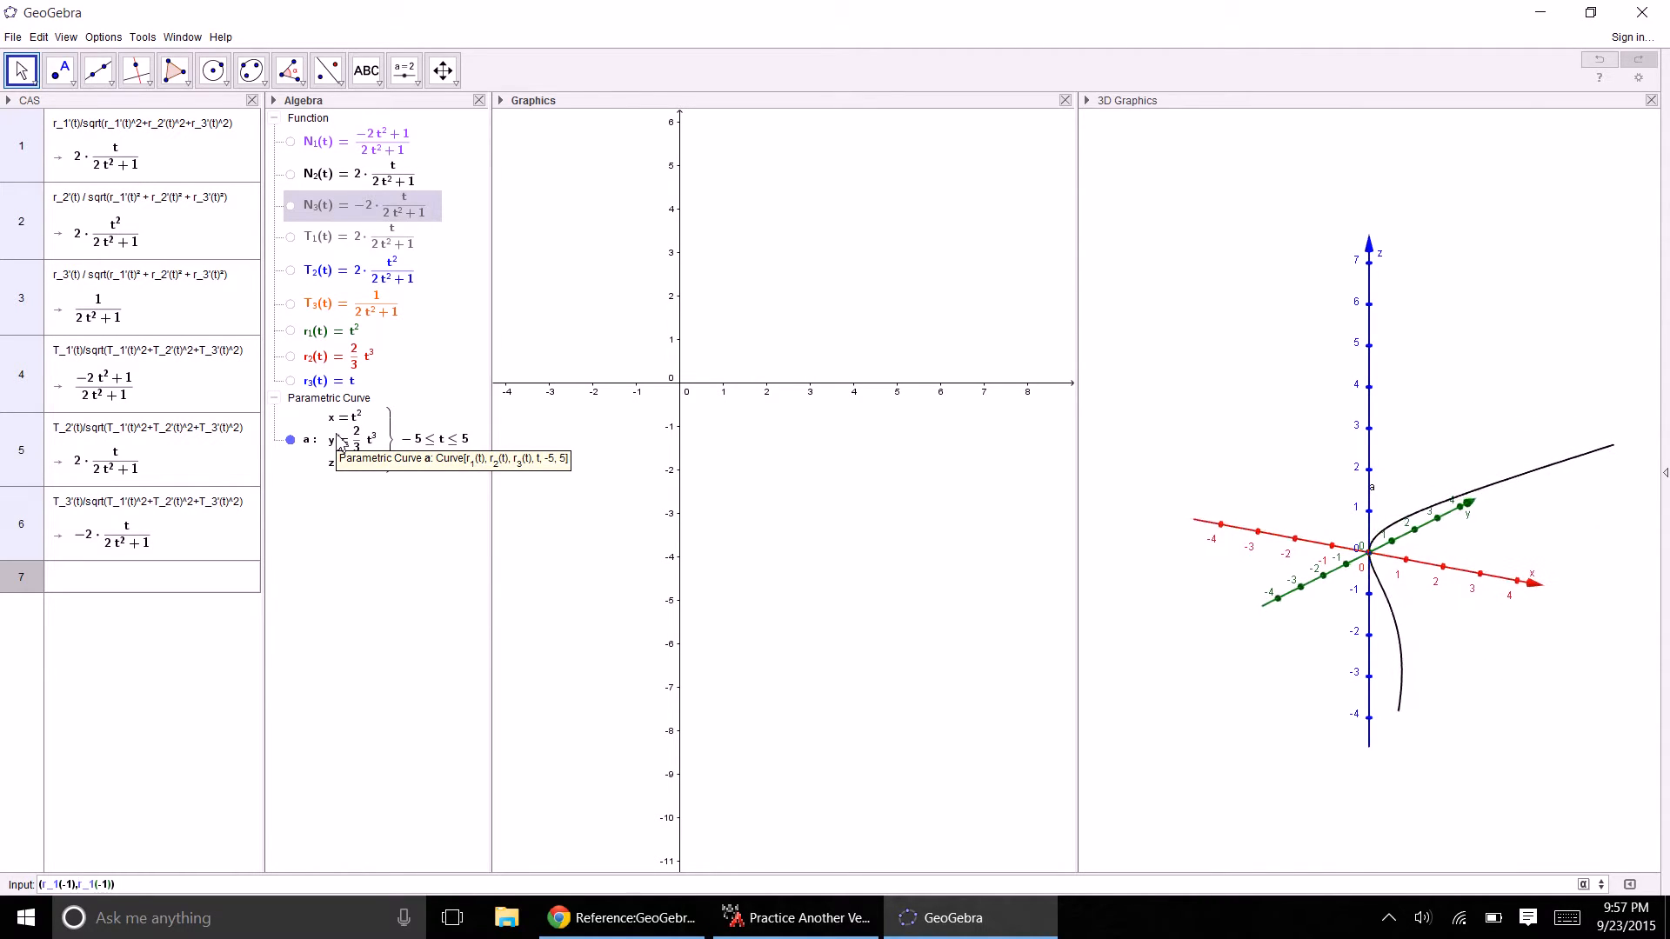
pyautogui.write(',')
pyautogui.hotkey('ctrl', 'v')
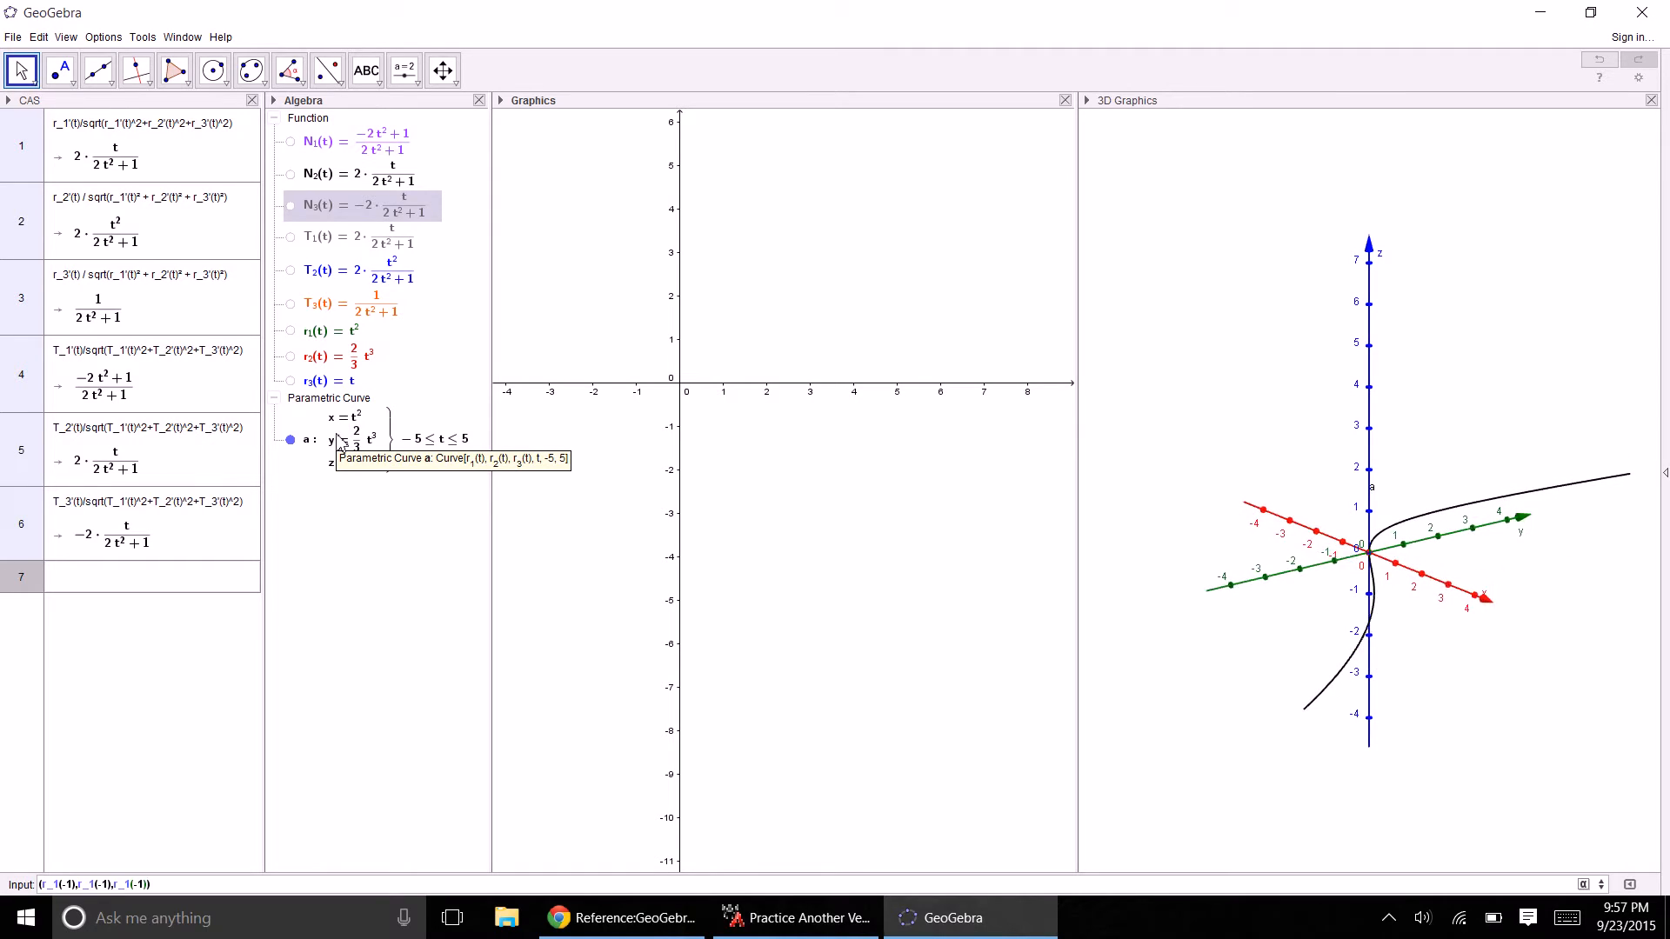
pyautogui.hotkey('shift', 'Left')
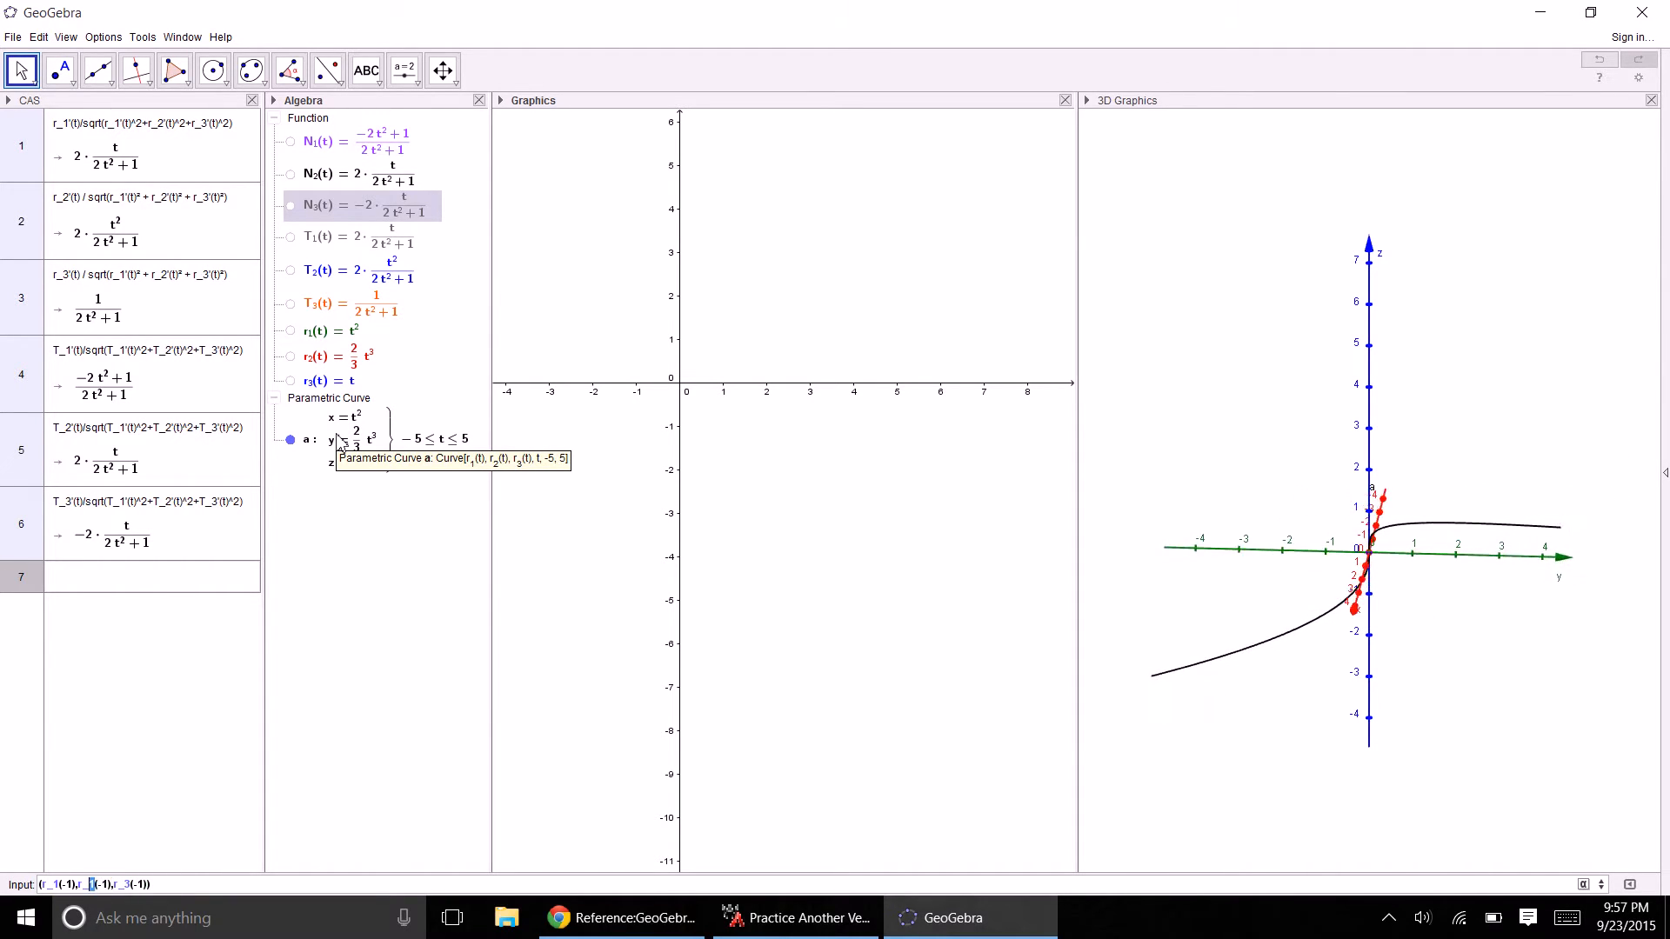
pyautogui.press('Return')
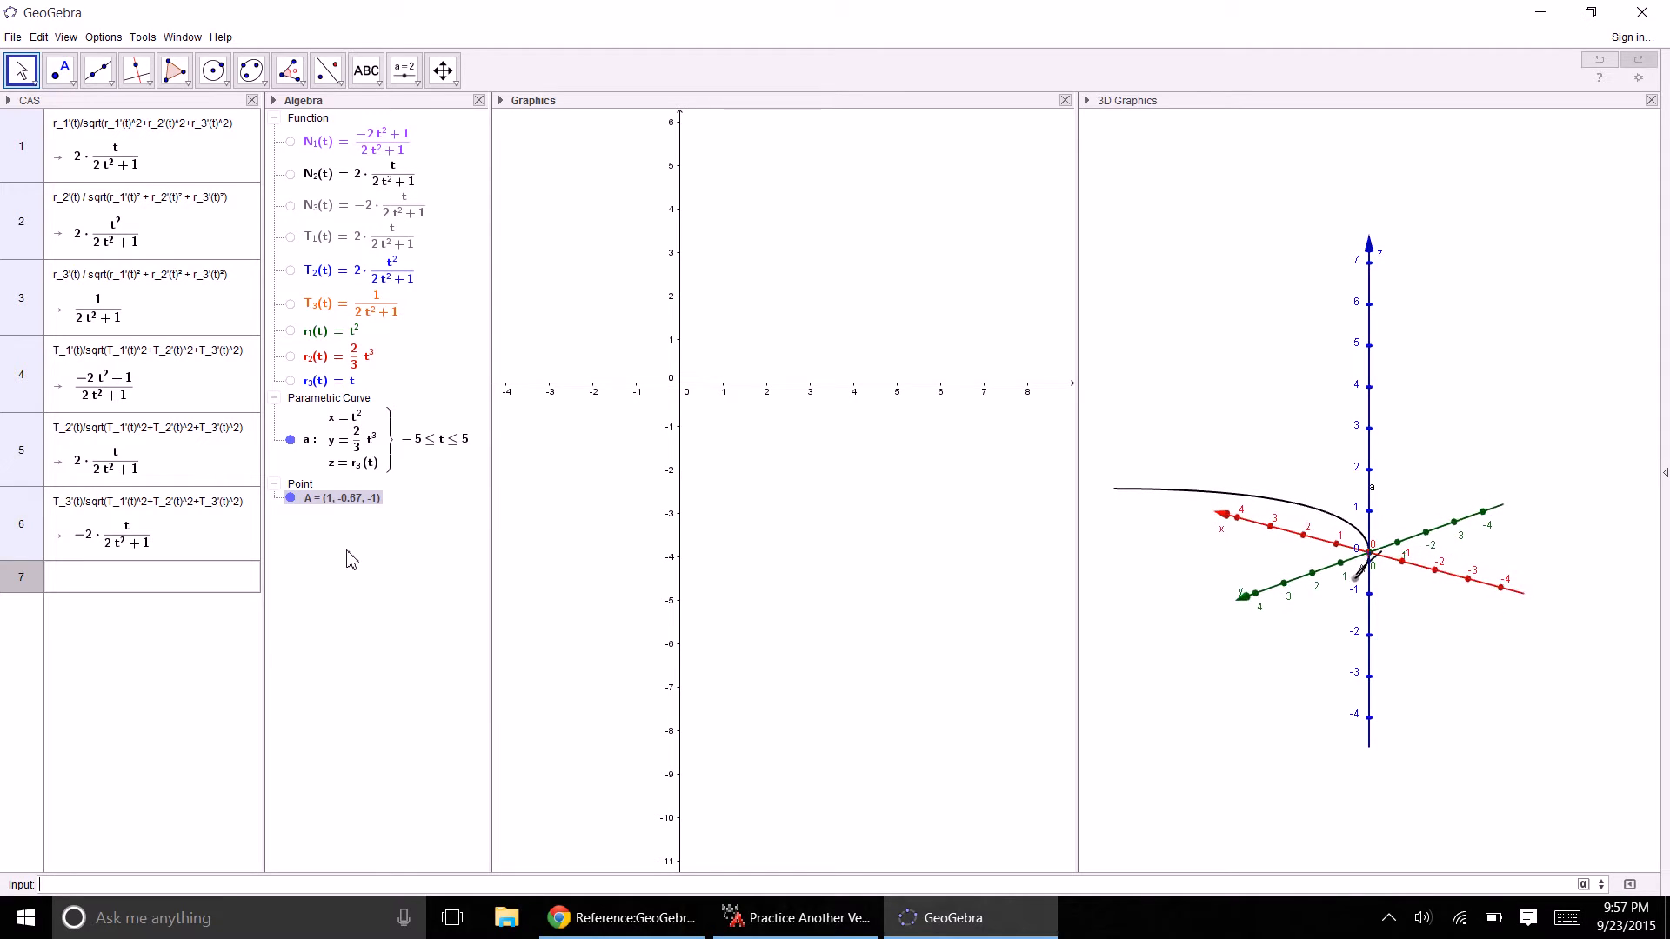
# - Create the unit tangent vector from point A to A+(T_1(-1), T_2(-1), T_3(-1)) with the Vector command
pyautogui.doubleClick(695, 26)
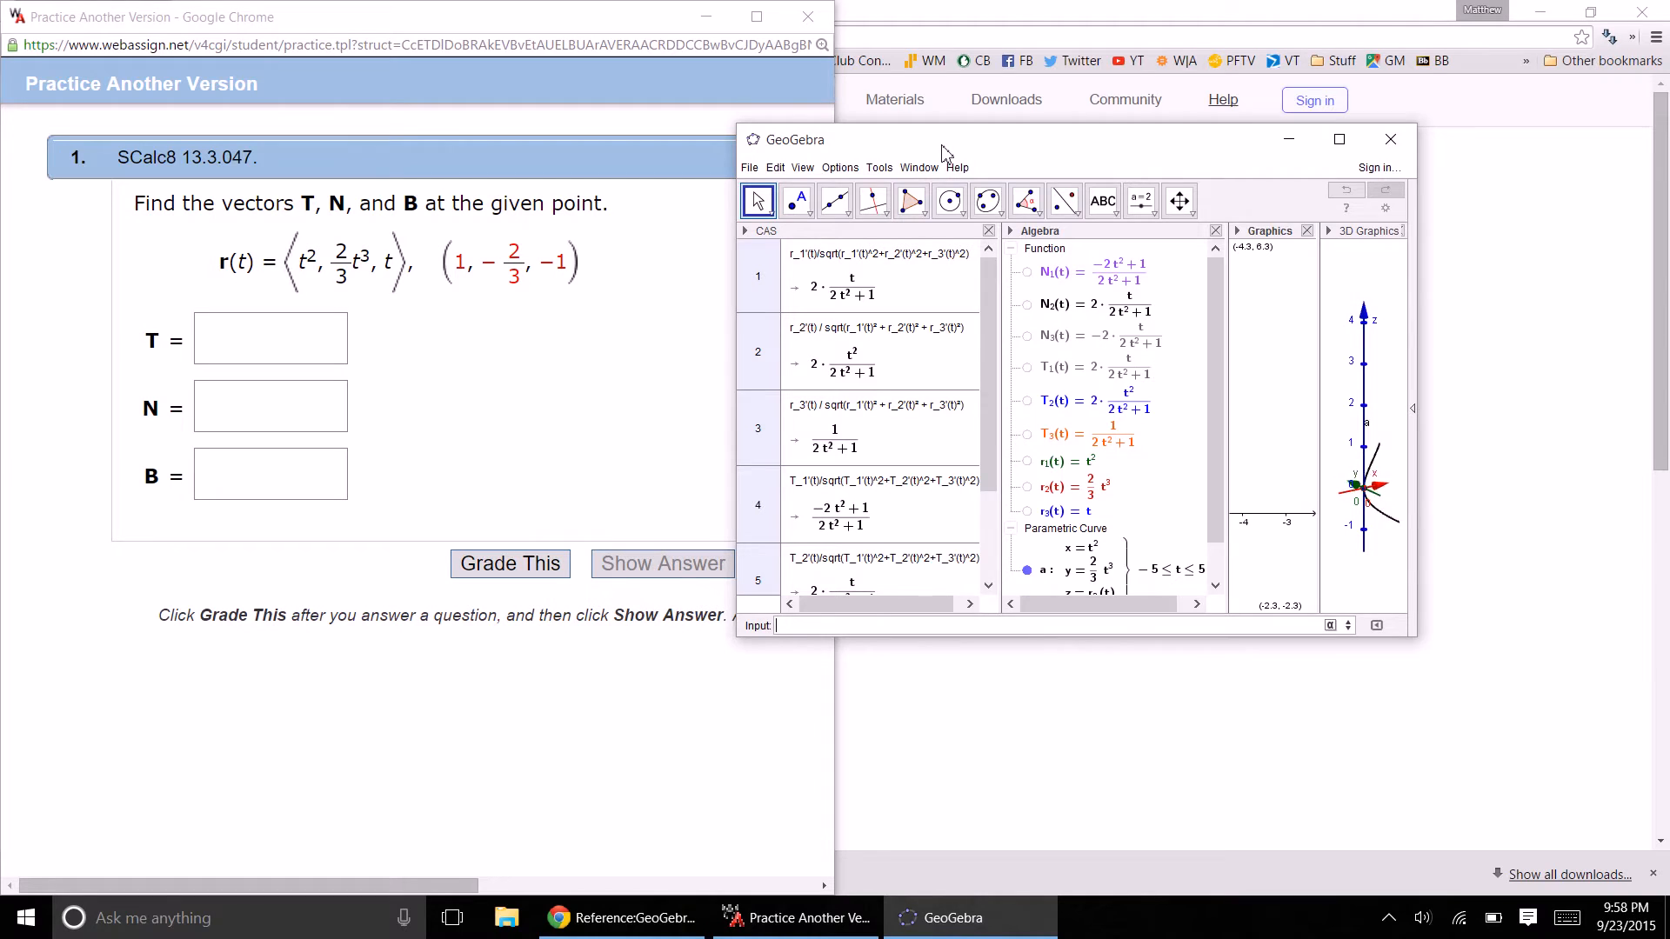
pyautogui.moveTo(942, 145); pyautogui.dragTo(1667, 324)
pyautogui.moveTo(1353, 8); pyautogui.dragTo(1214, 107)
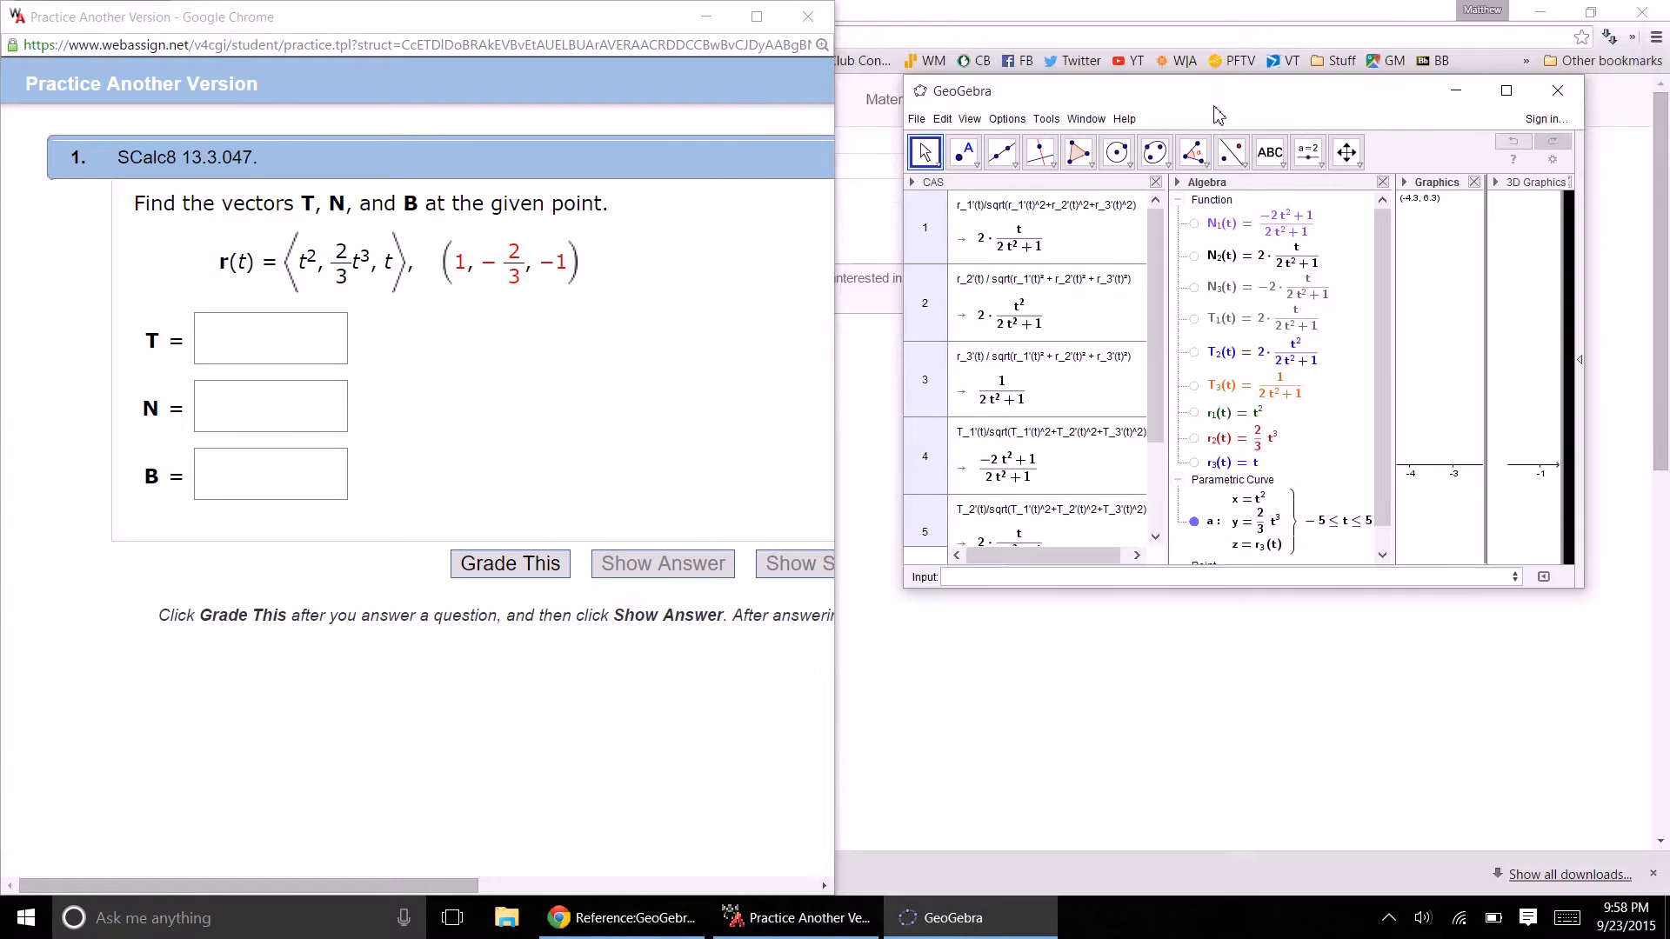
pyautogui.doubleClick(1215, 106)
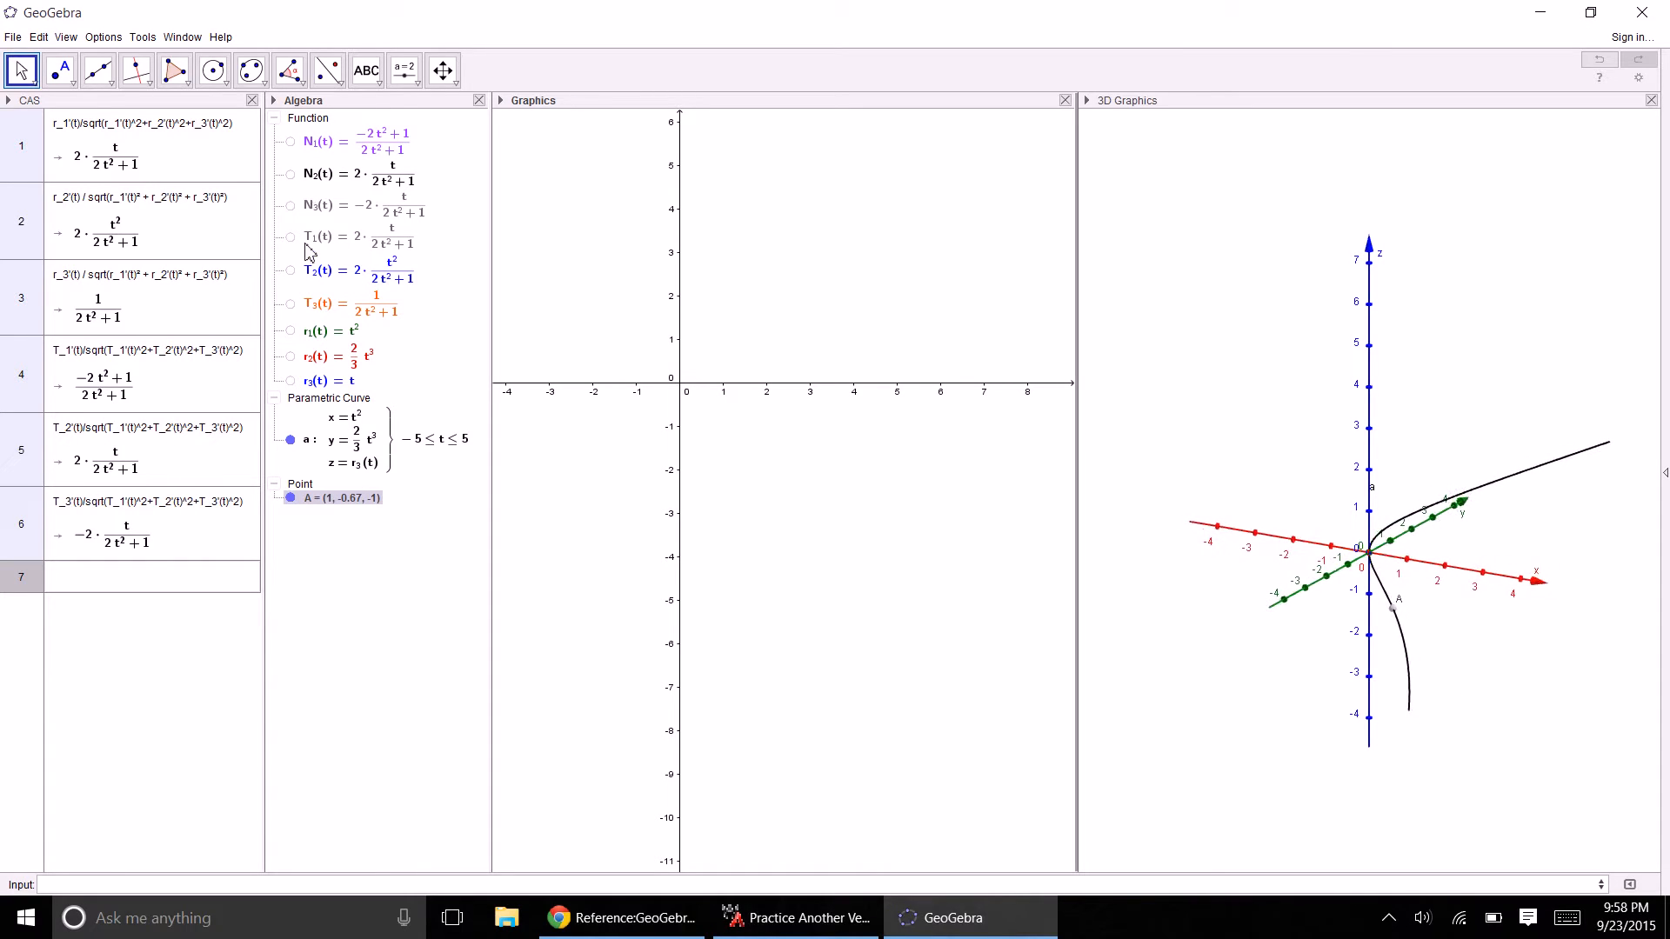
pyautogui.click(95, 882)
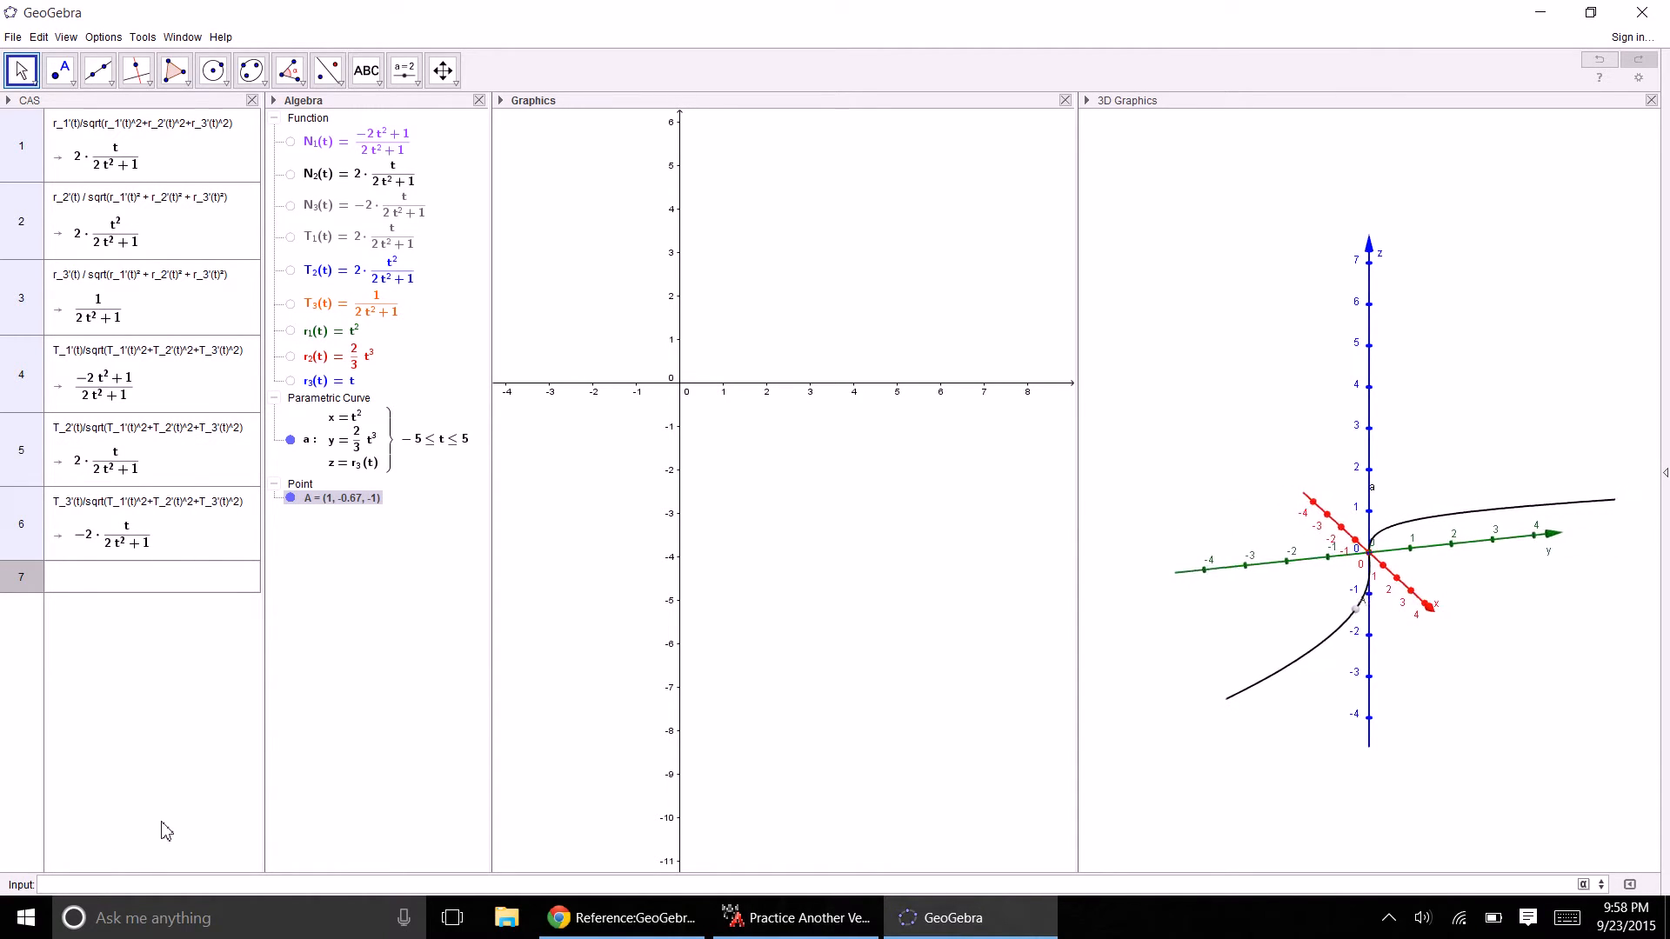
pyautogui.write('vec')
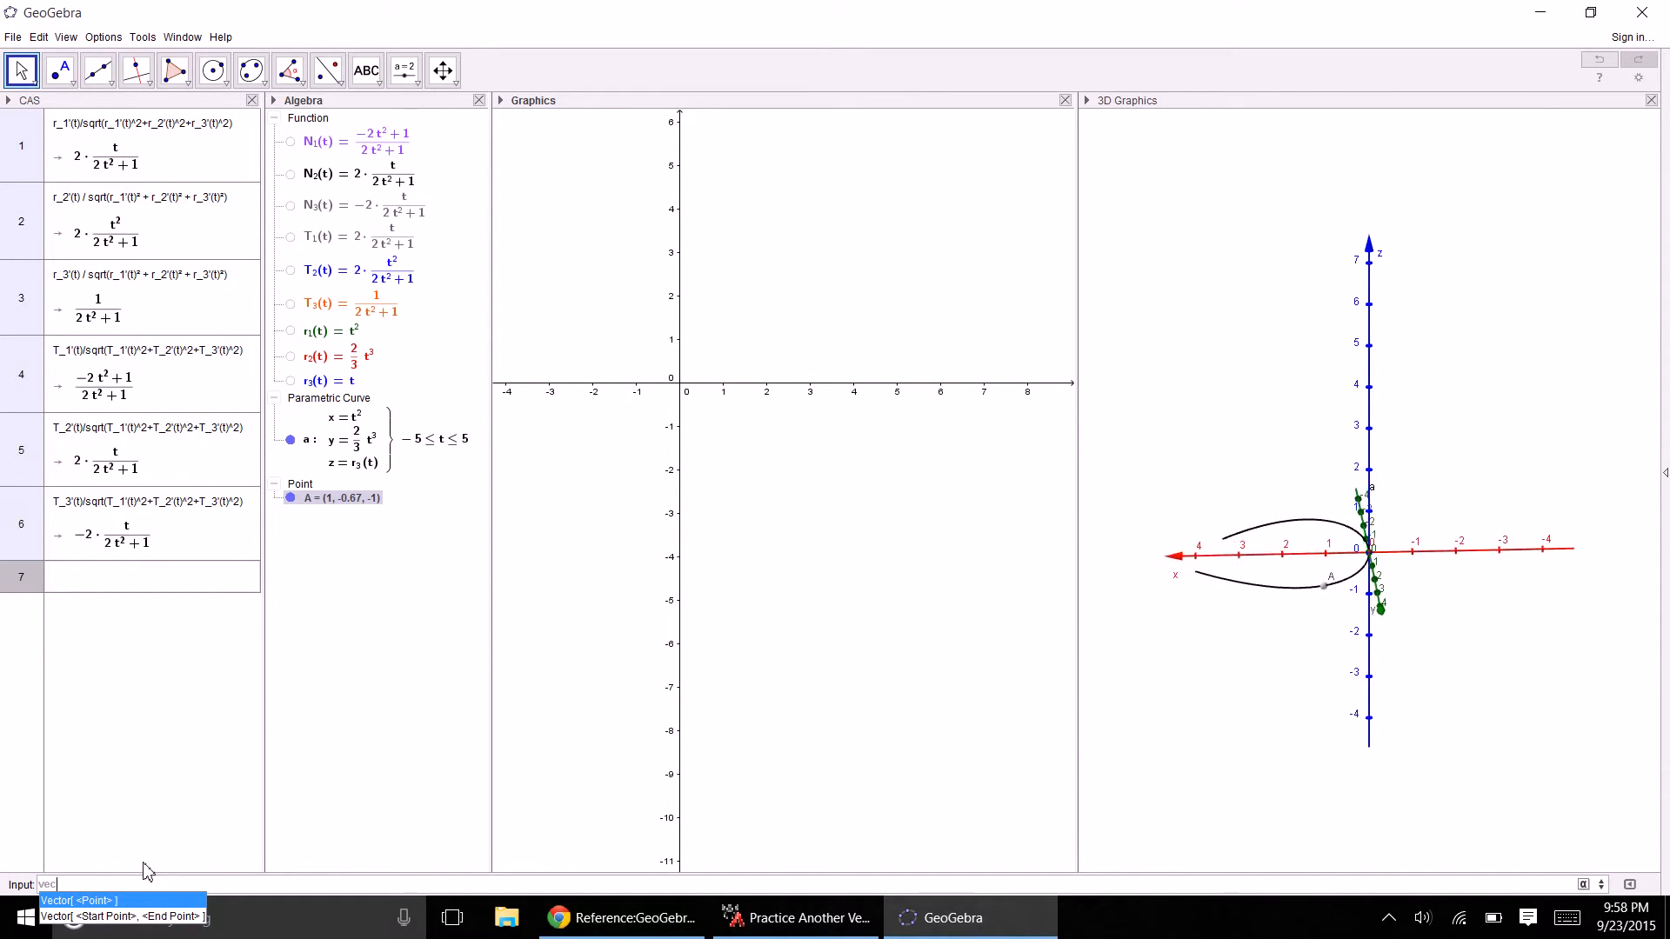
pyautogui.click(161, 918)
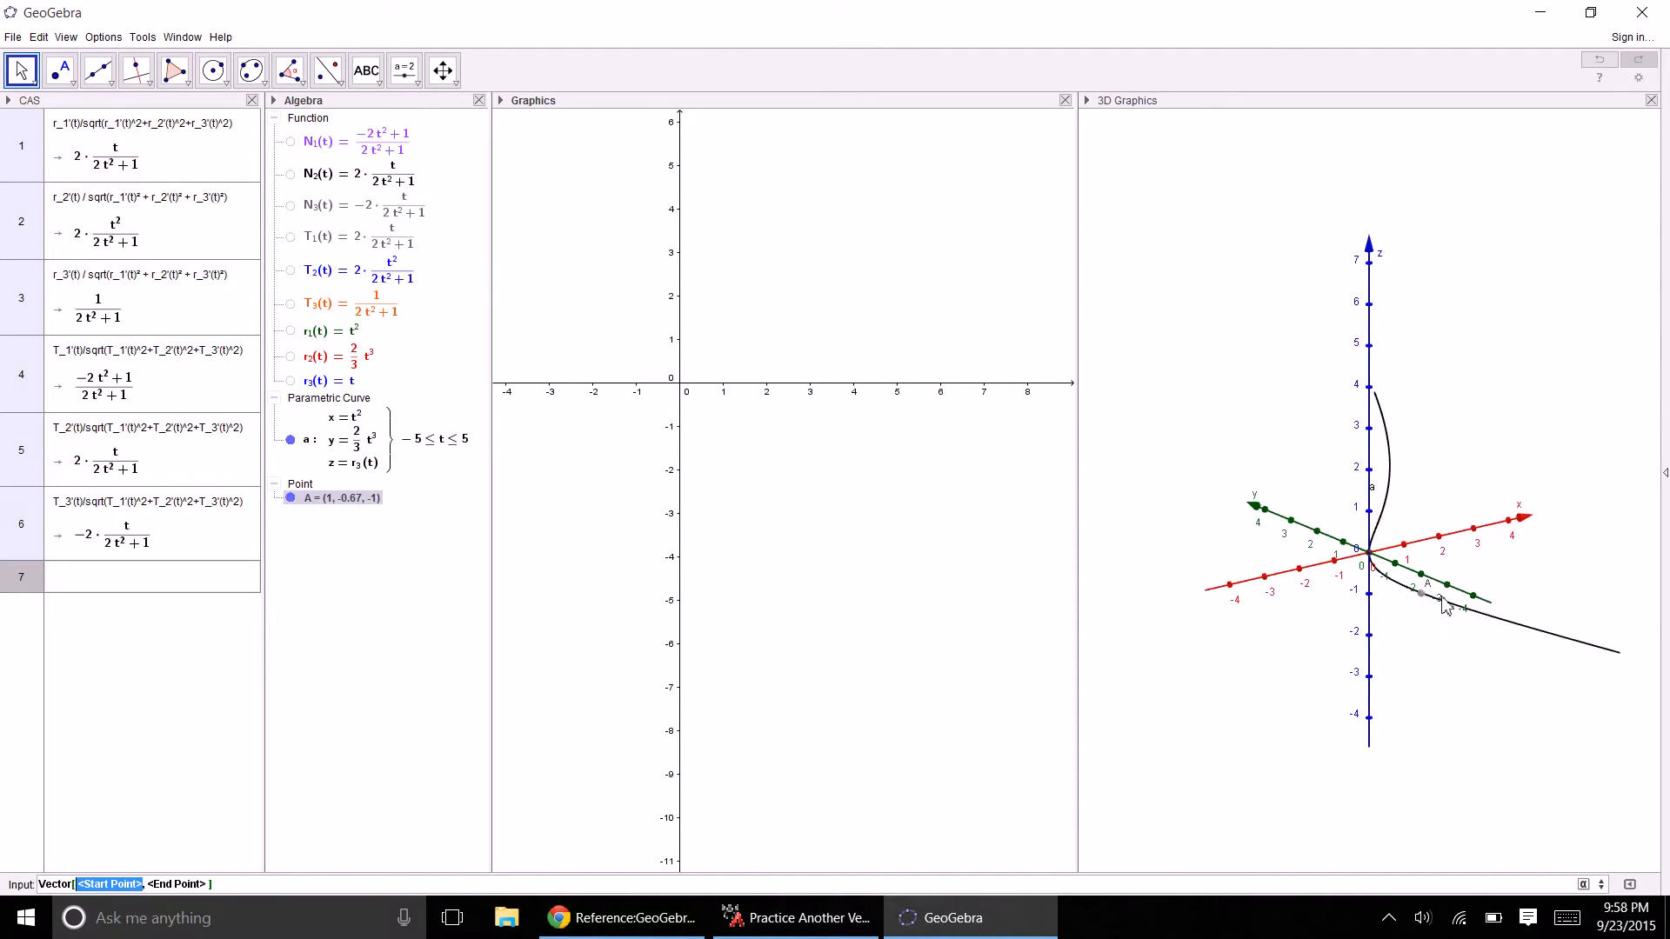
pyautogui.write('A')
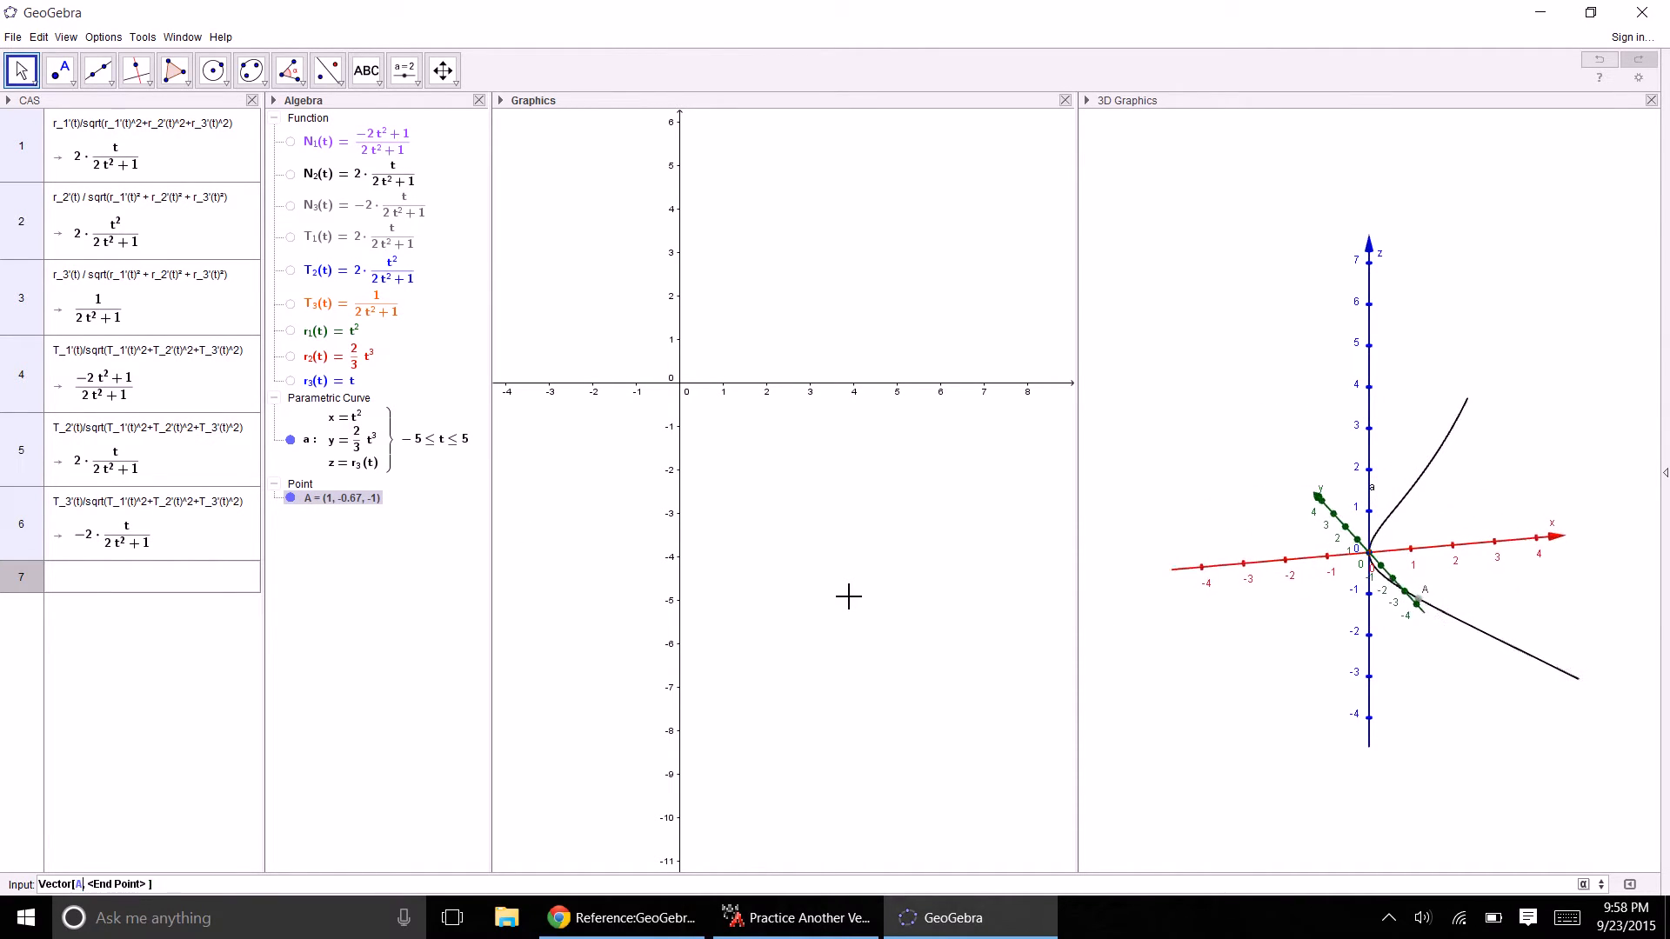
pyautogui.press('Tab')
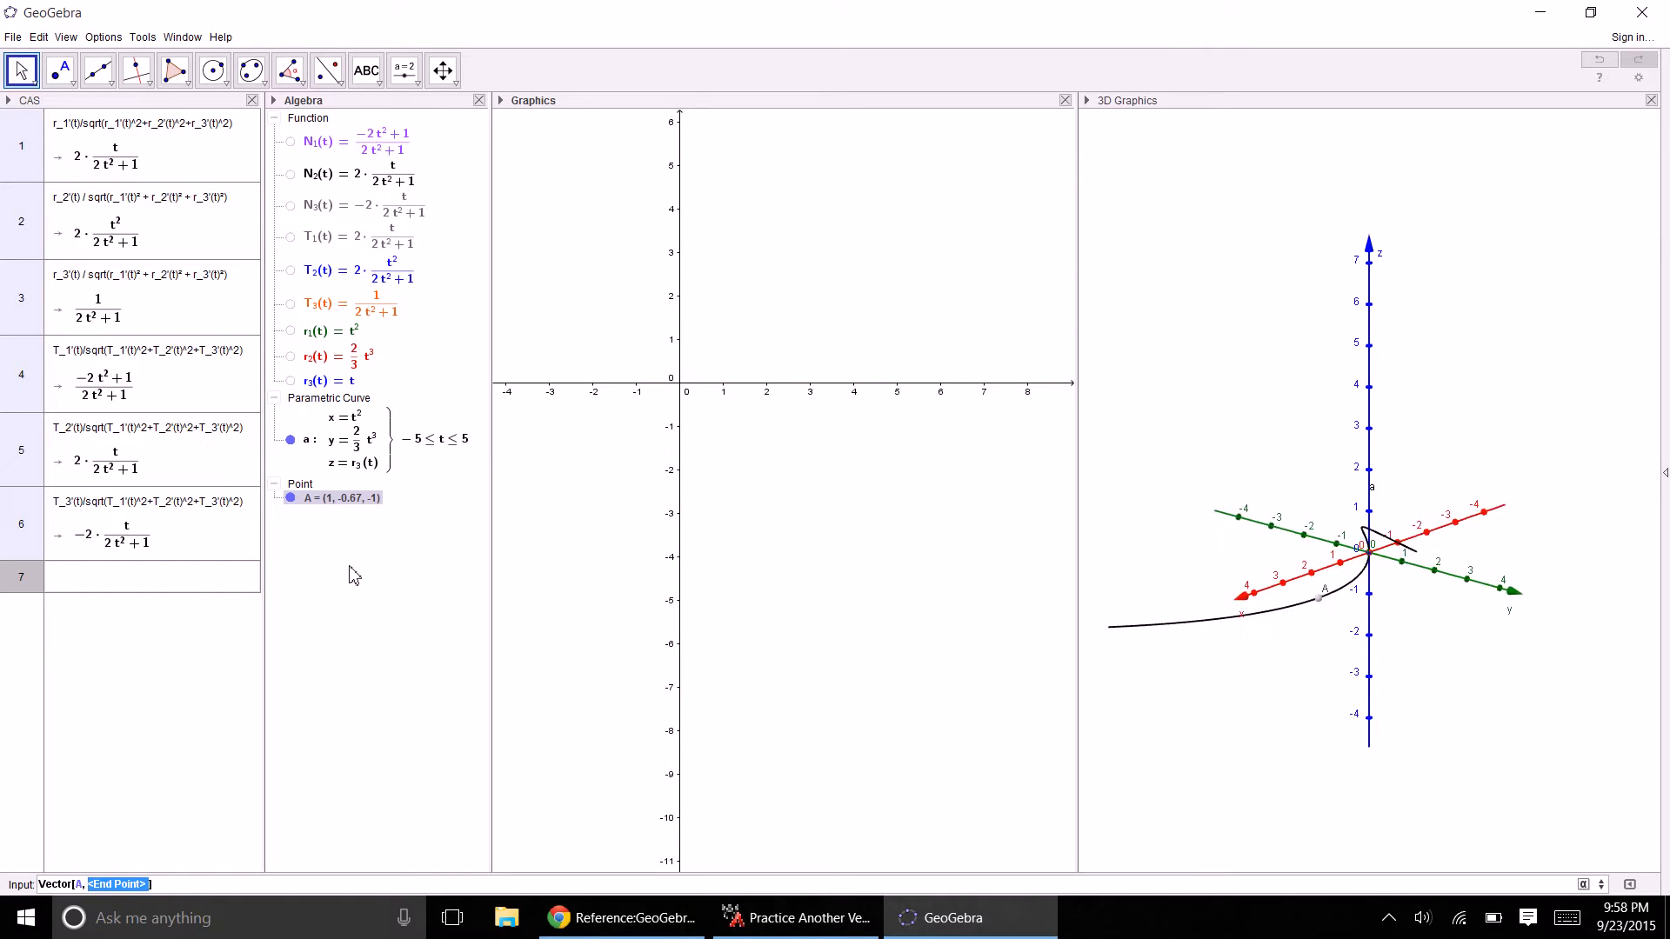
pyautogui.write('A+(T_1(-1),T_2(-1),T_3(-1')
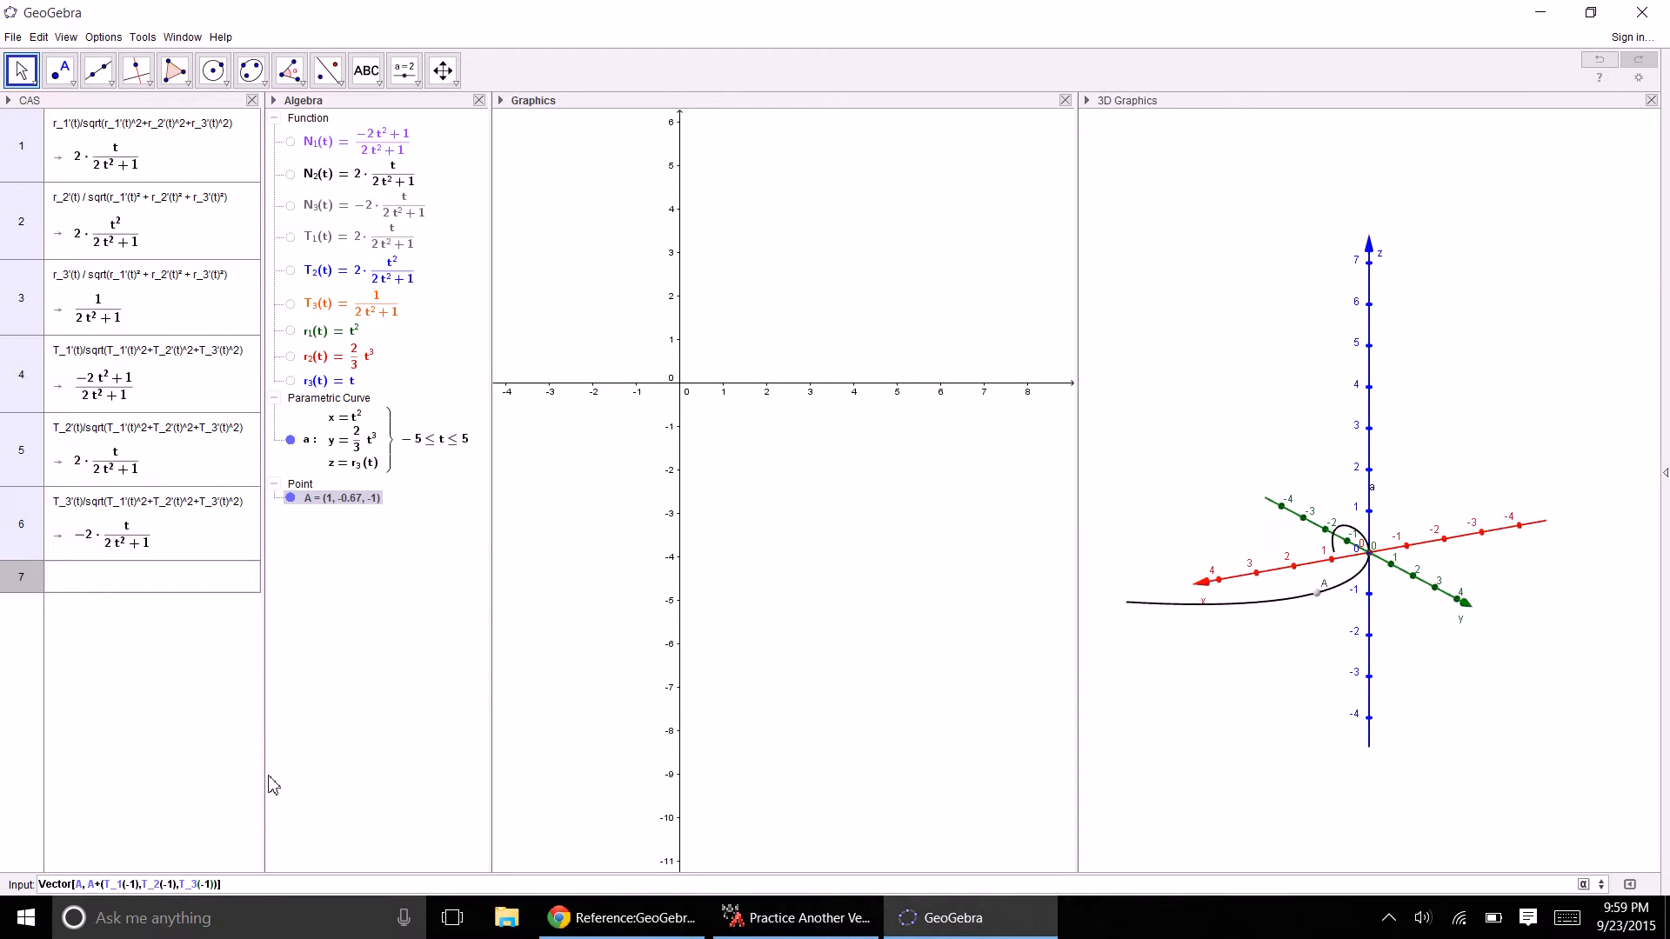
pyautogui.press('Return')
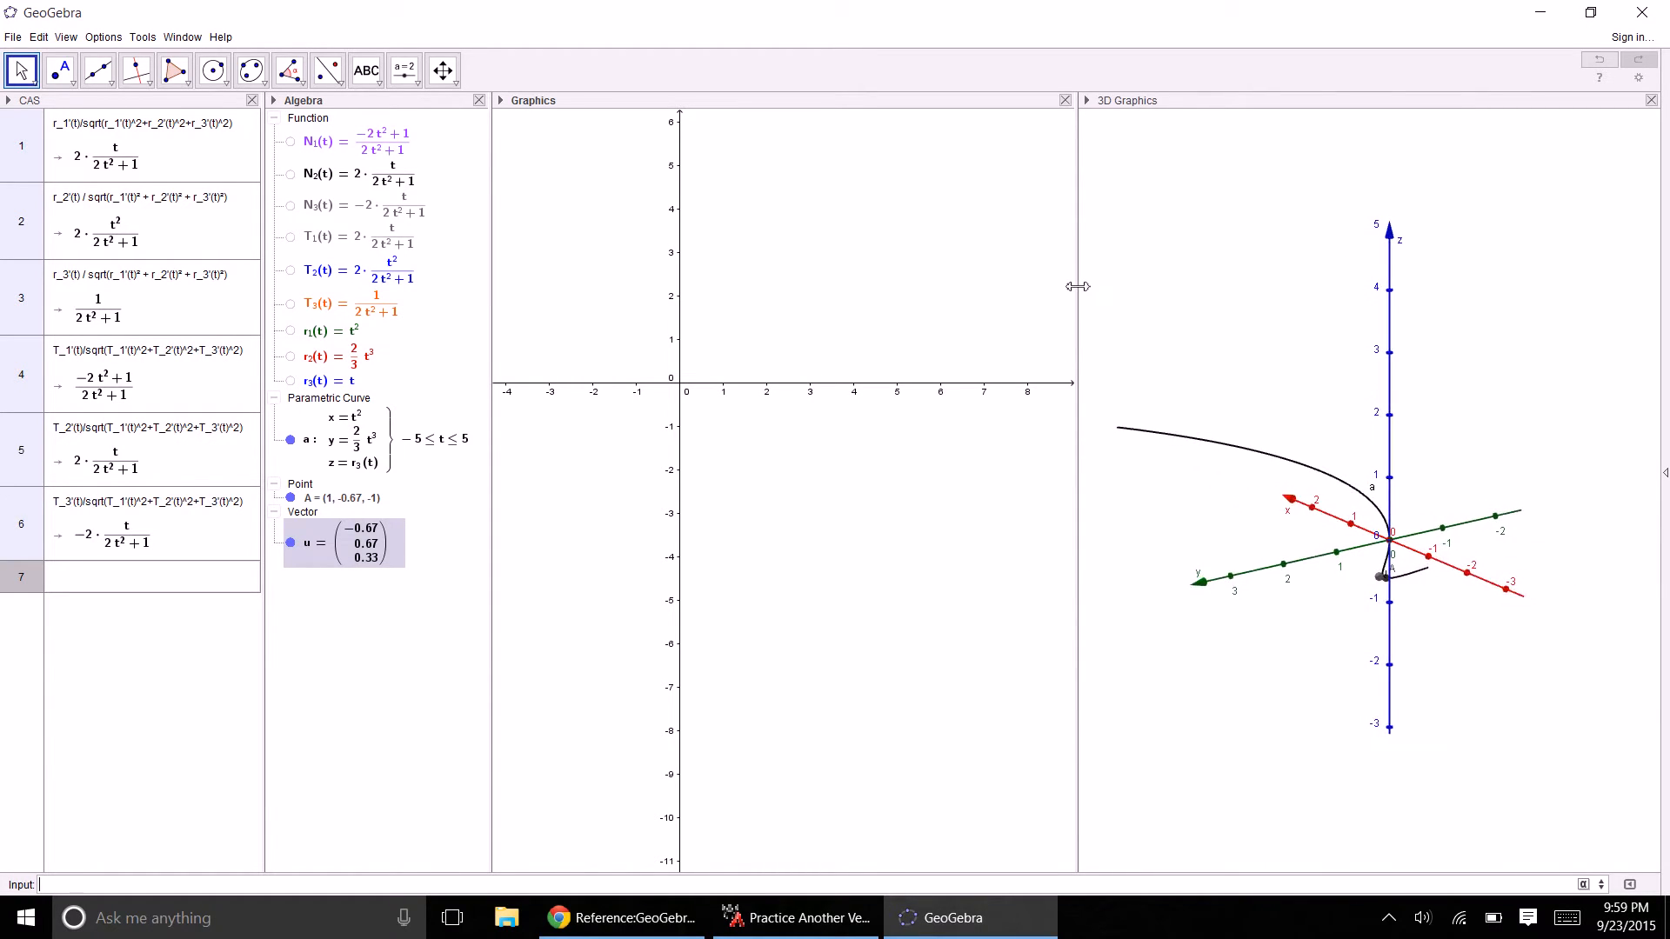
# - Widen the 3D Graphics view and rename vector u to T
pyautogui.moveTo(1077, 286); pyautogui.dragTo(783, 286)
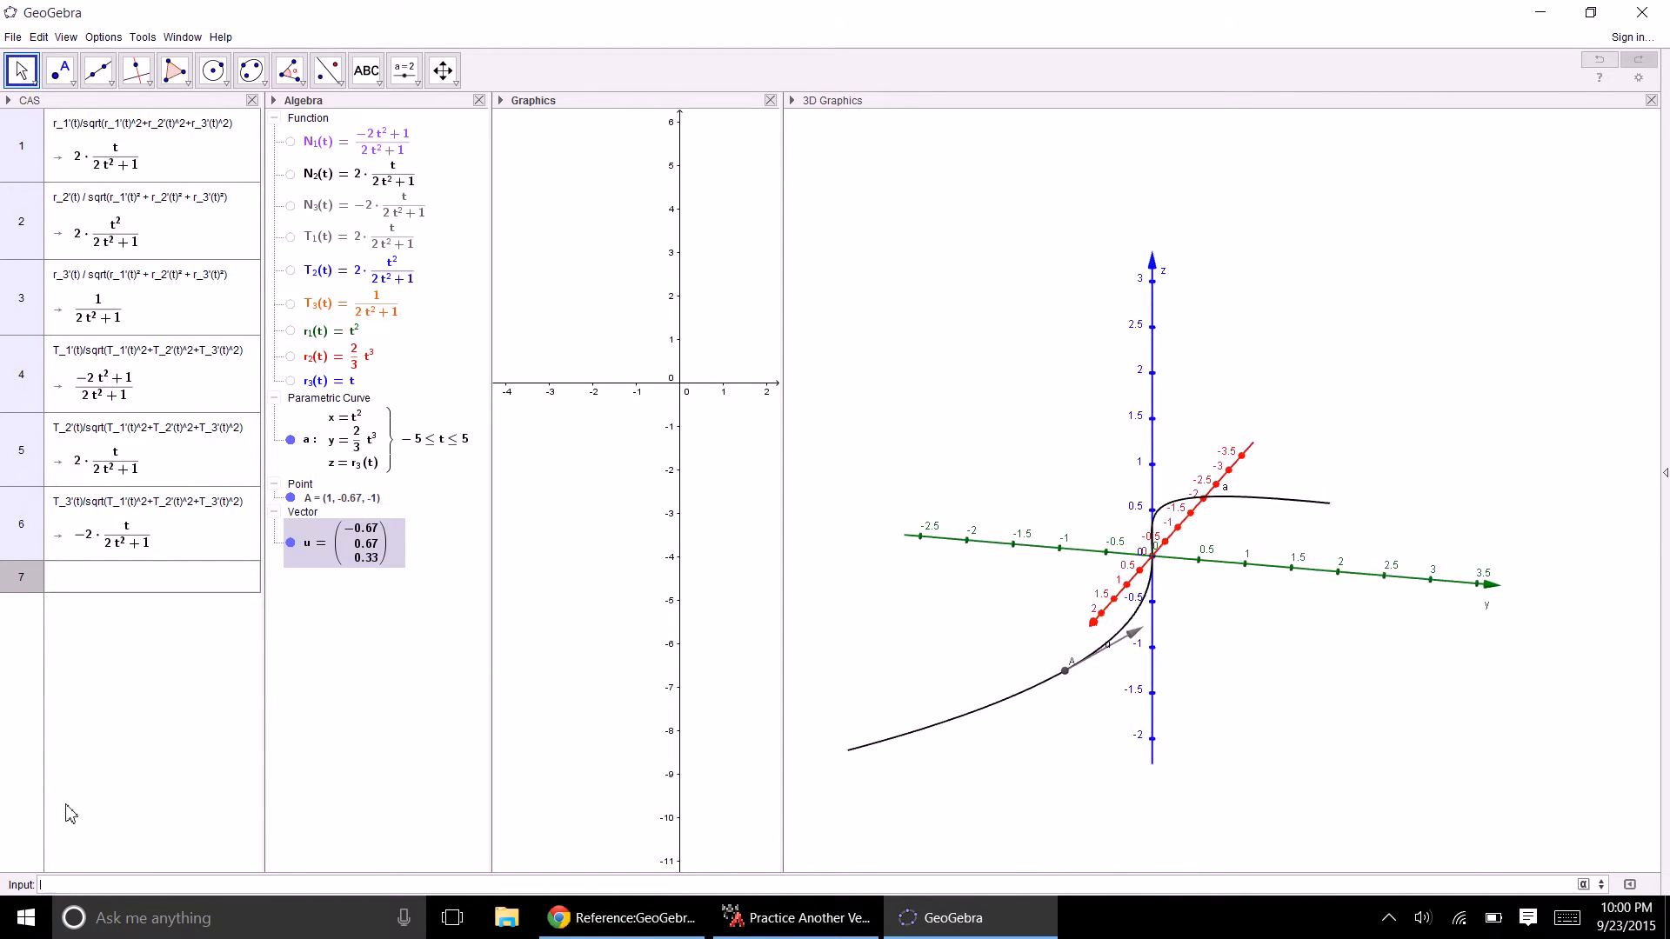
pyautogui.rightClick(336, 541)
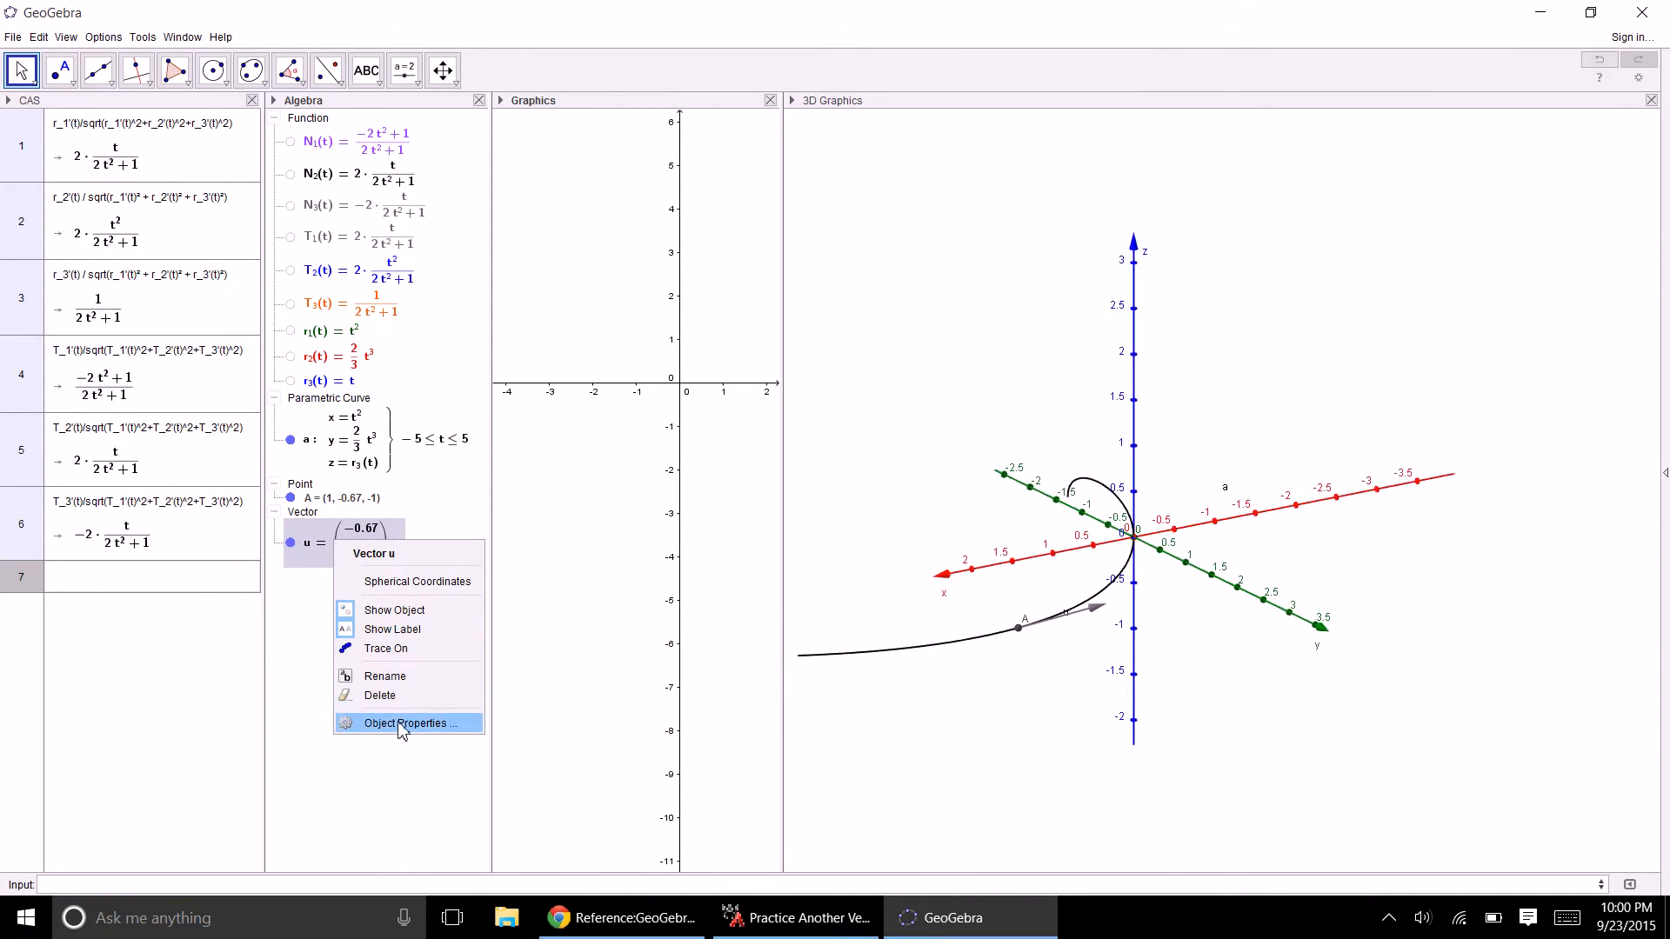
pyautogui.click(394, 676)
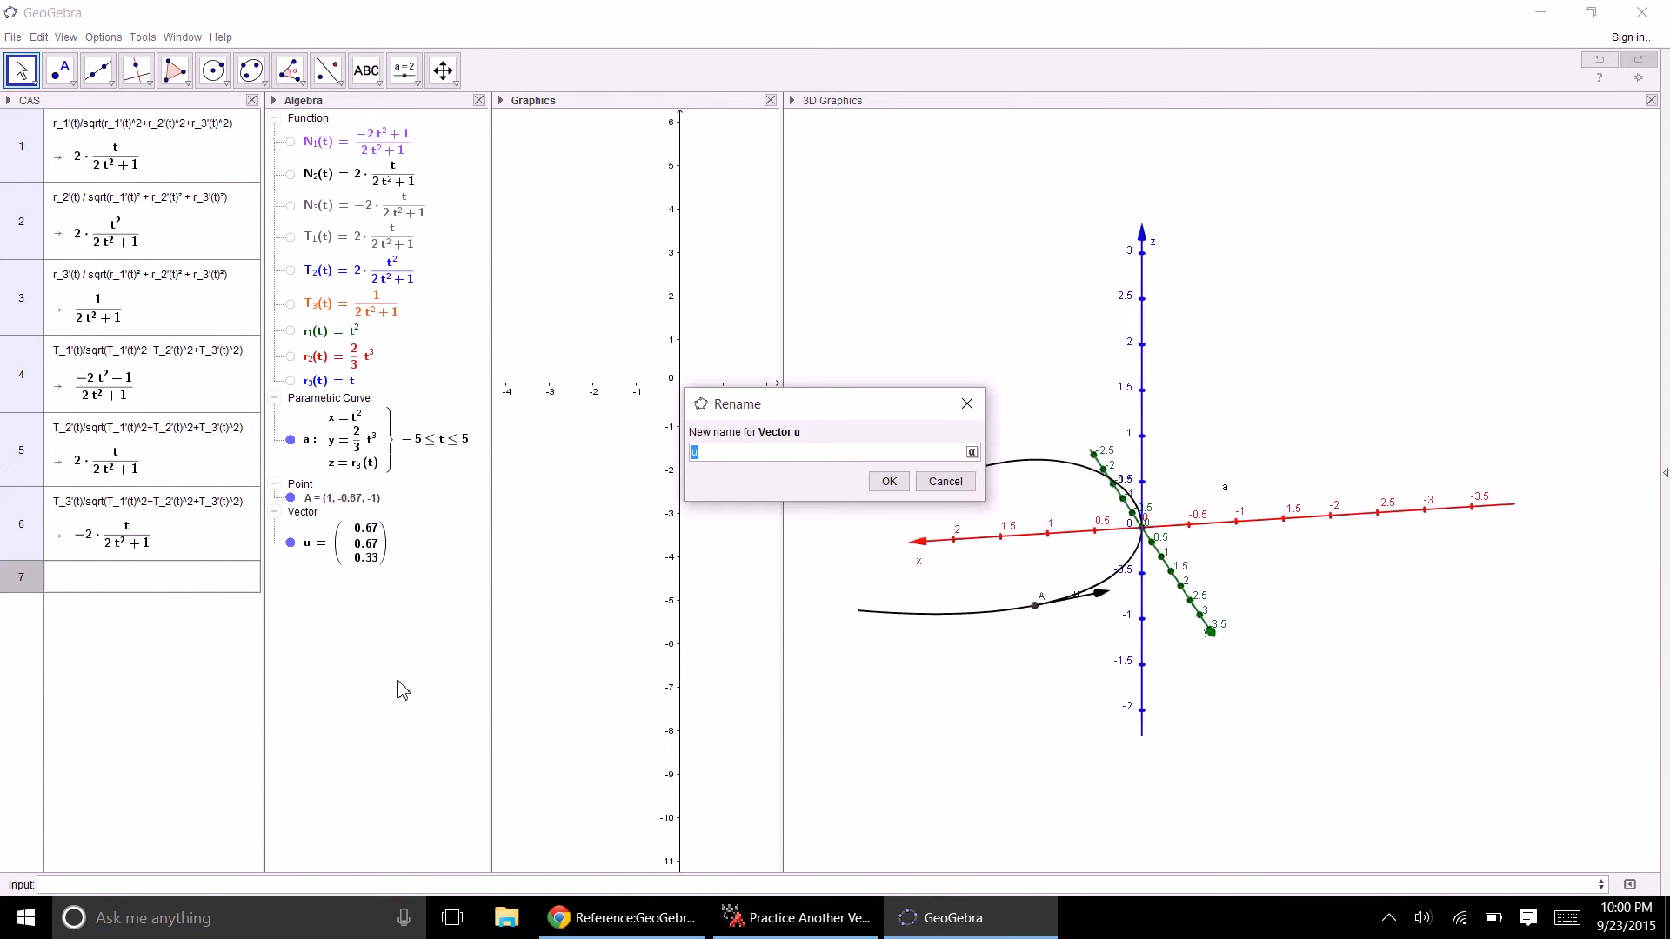
pyautogui.press('Return')
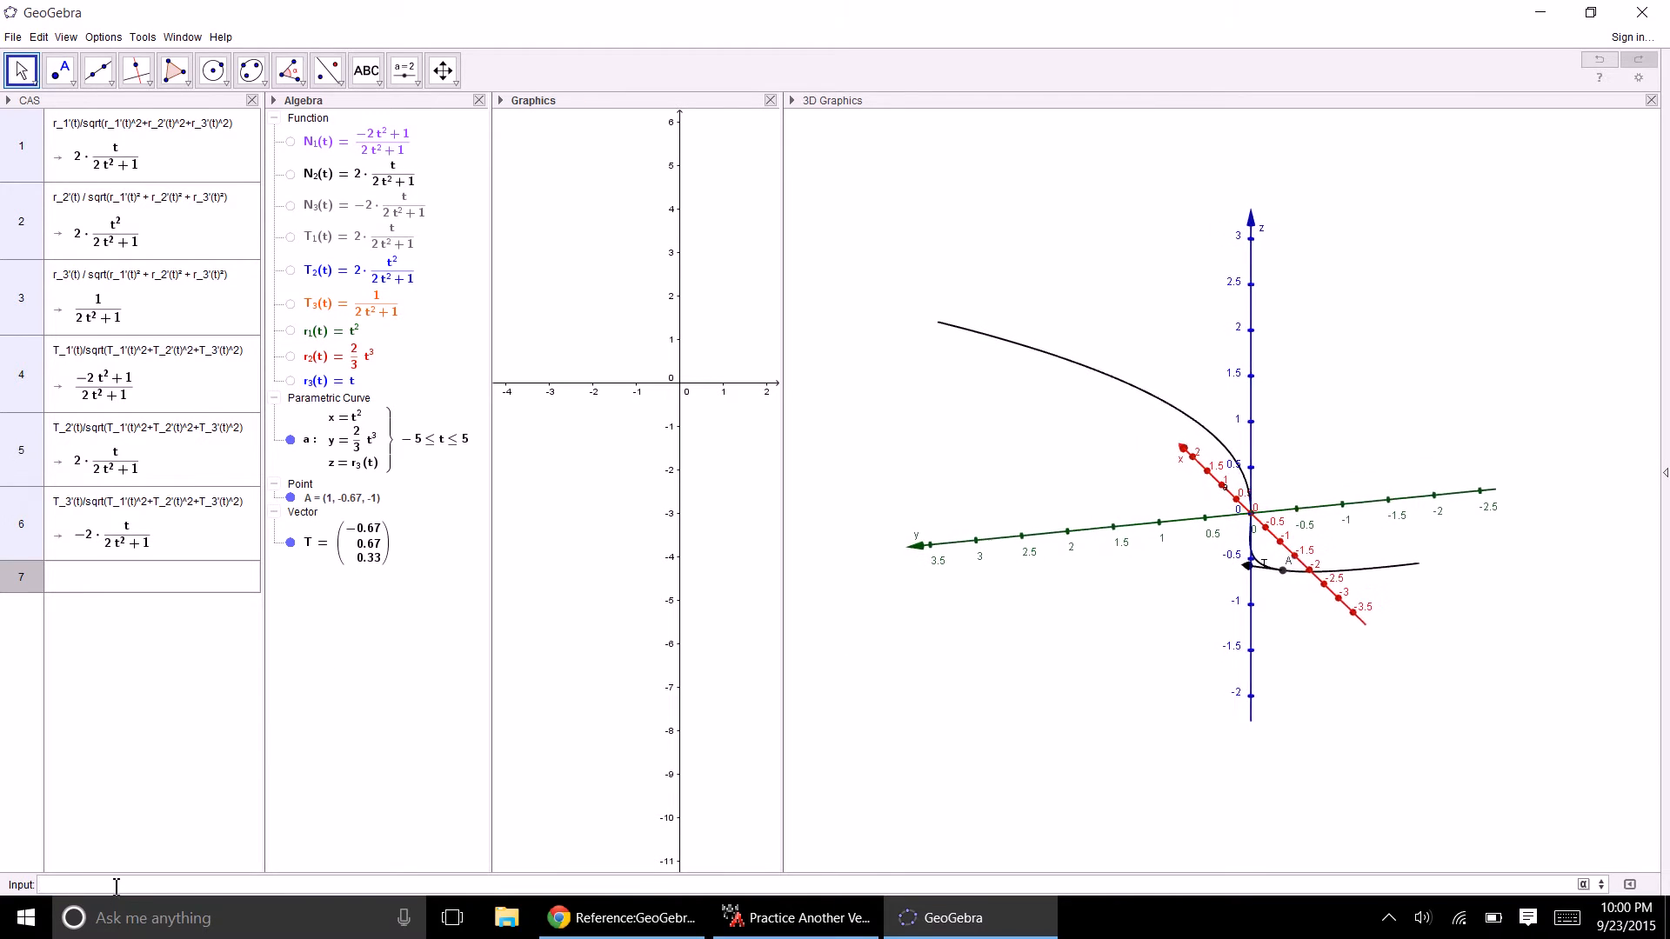
# - Copy the definition of vector T, Vector[A, A + (T_1(-1), T_2(-1), T_3(-1))], into the input line
pyautogui.click(374, 548)
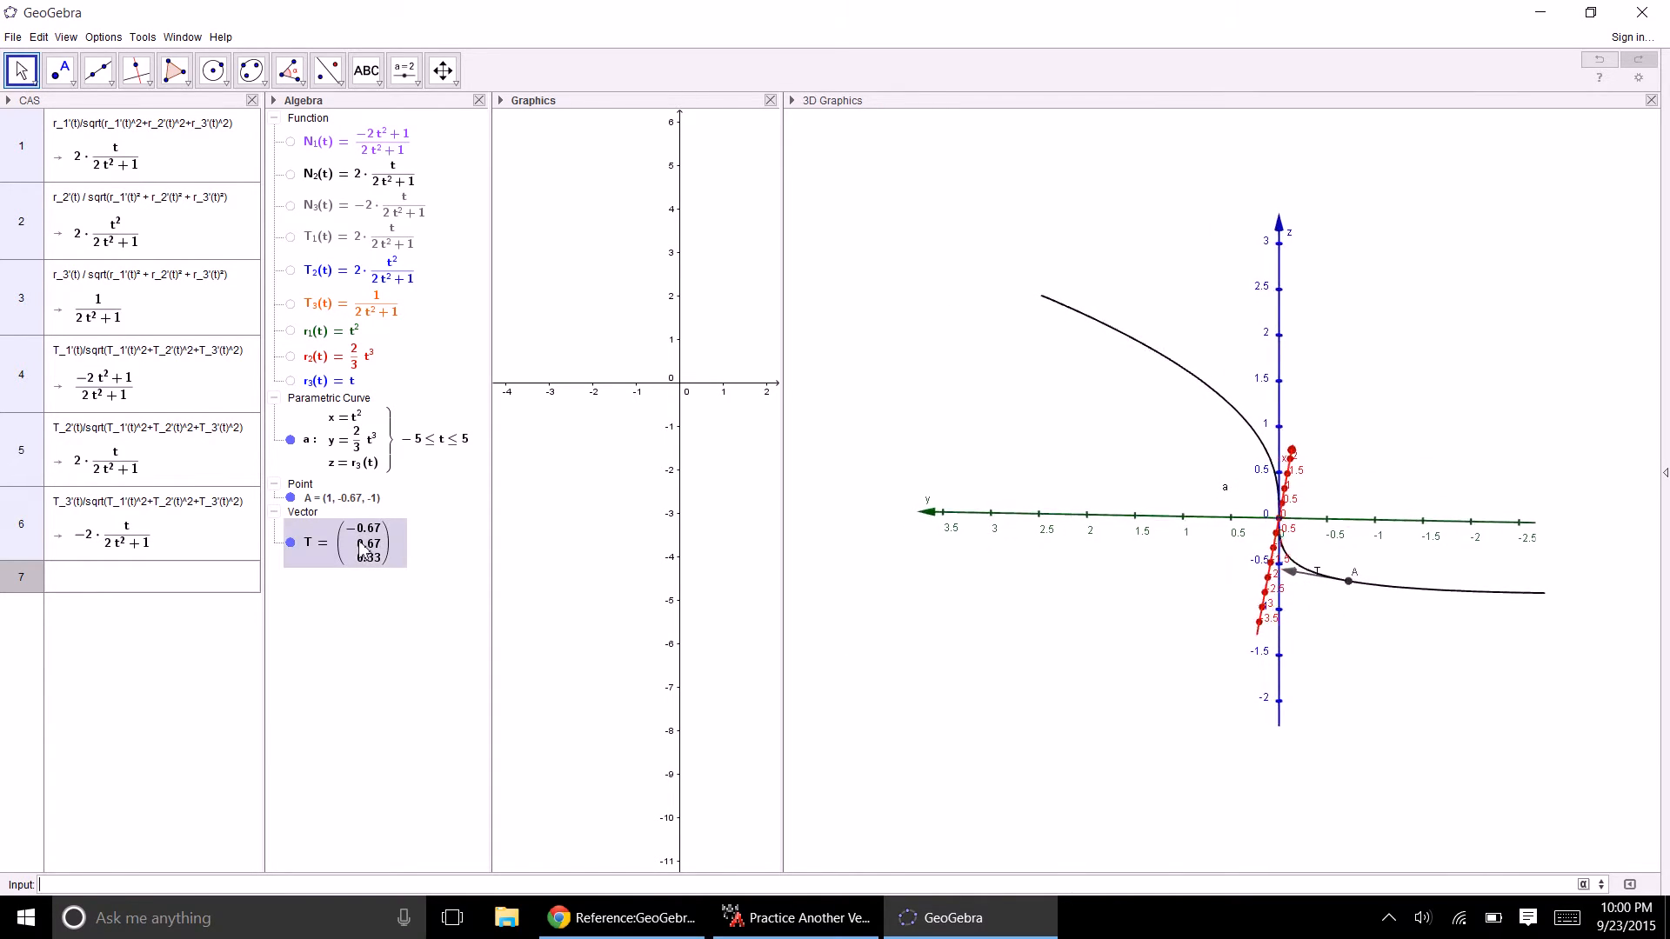
pyautogui.doubleClick(382, 547)
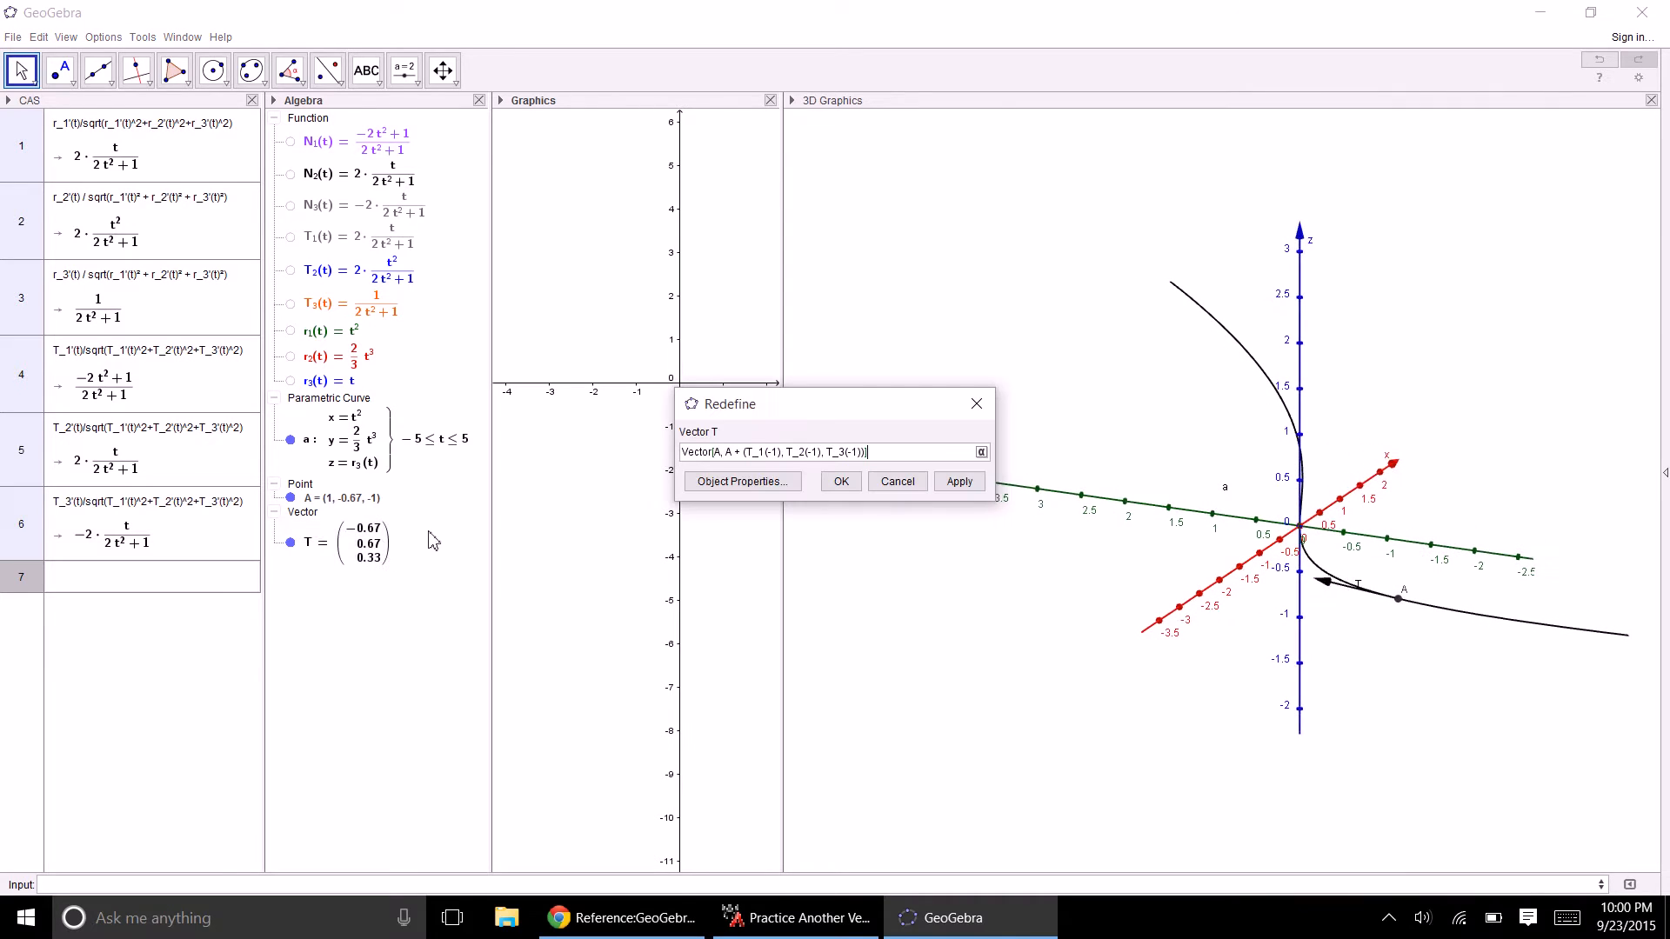
pyautogui.moveTo(879, 453); pyautogui.dragTo(660, 455)
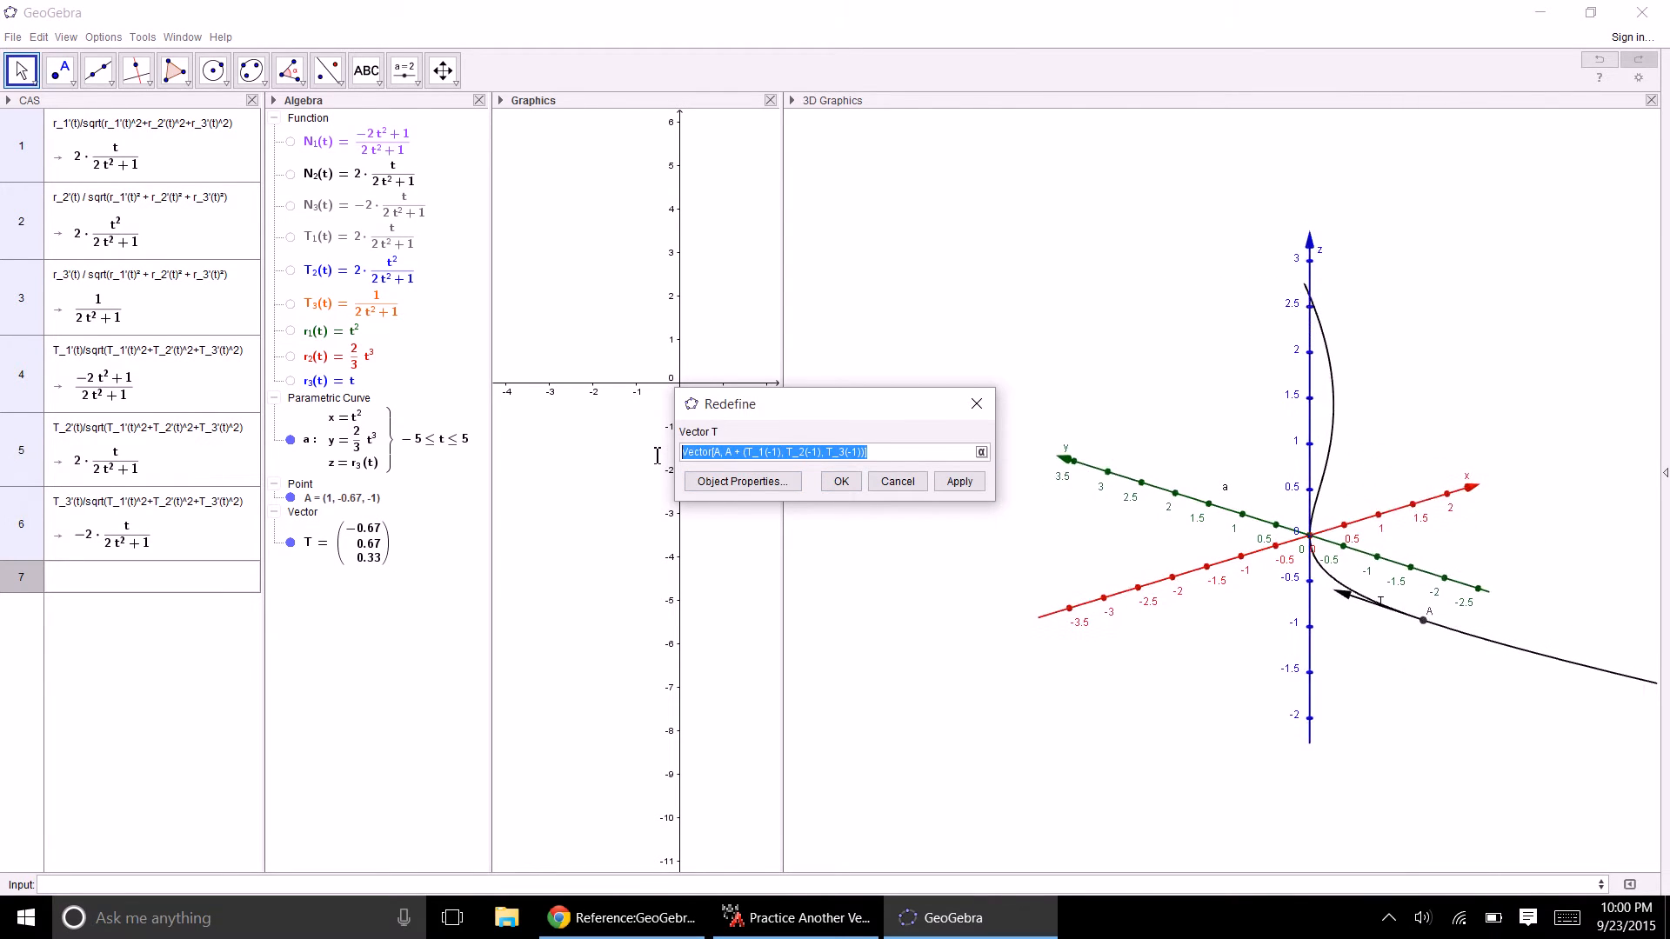
pyautogui.hotkey('ctrl', 'c')
pyautogui.click(897, 481)
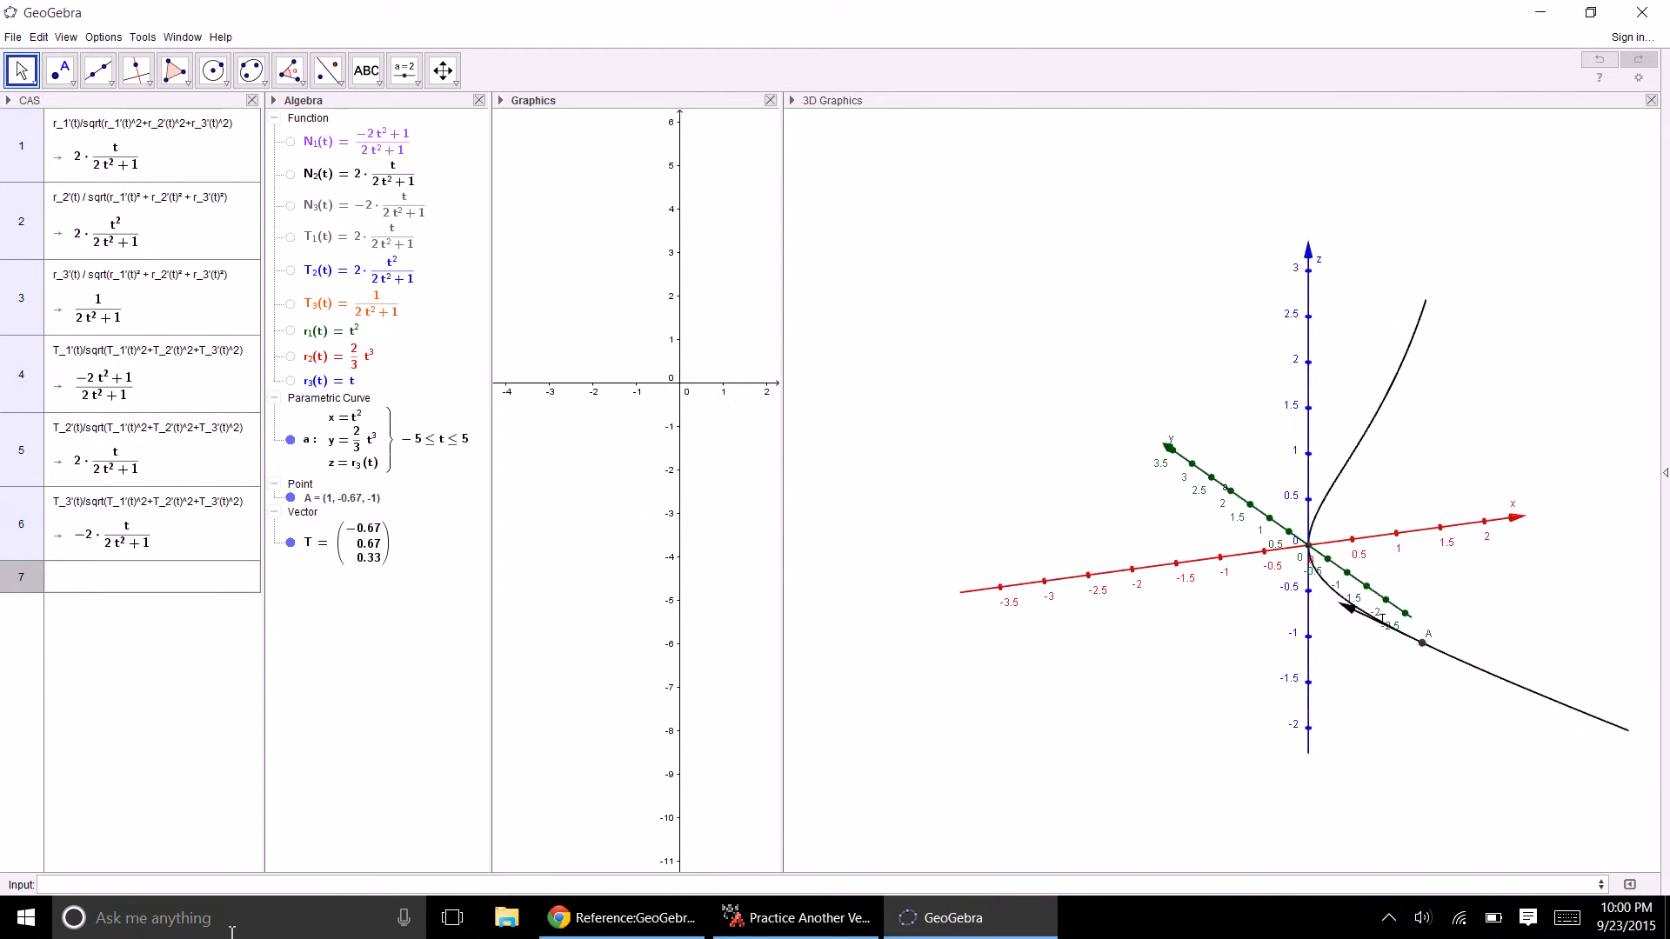
pyautogui.click(131, 885)
pyautogui.hotkey('ctrl', 'v')
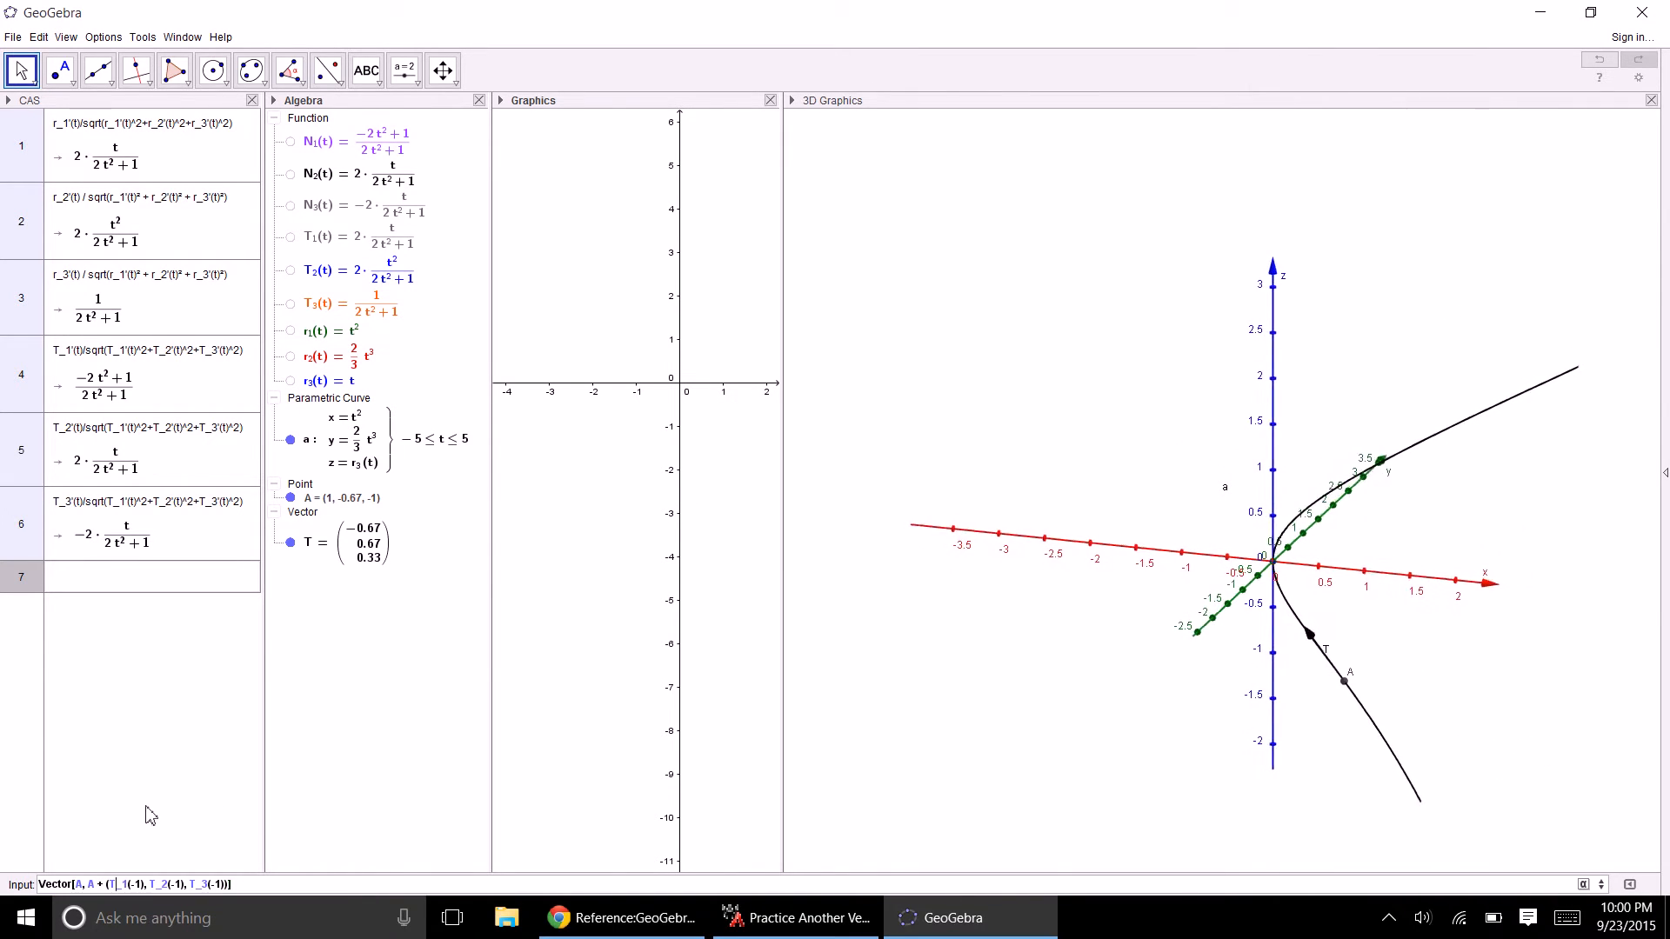
# - Replace the T components with N_1(-1), N_2(-1), N_3(-1) and create the unit normal vector starting at point A
pyautogui.press('BackSpace')
pyautogui.write('N')
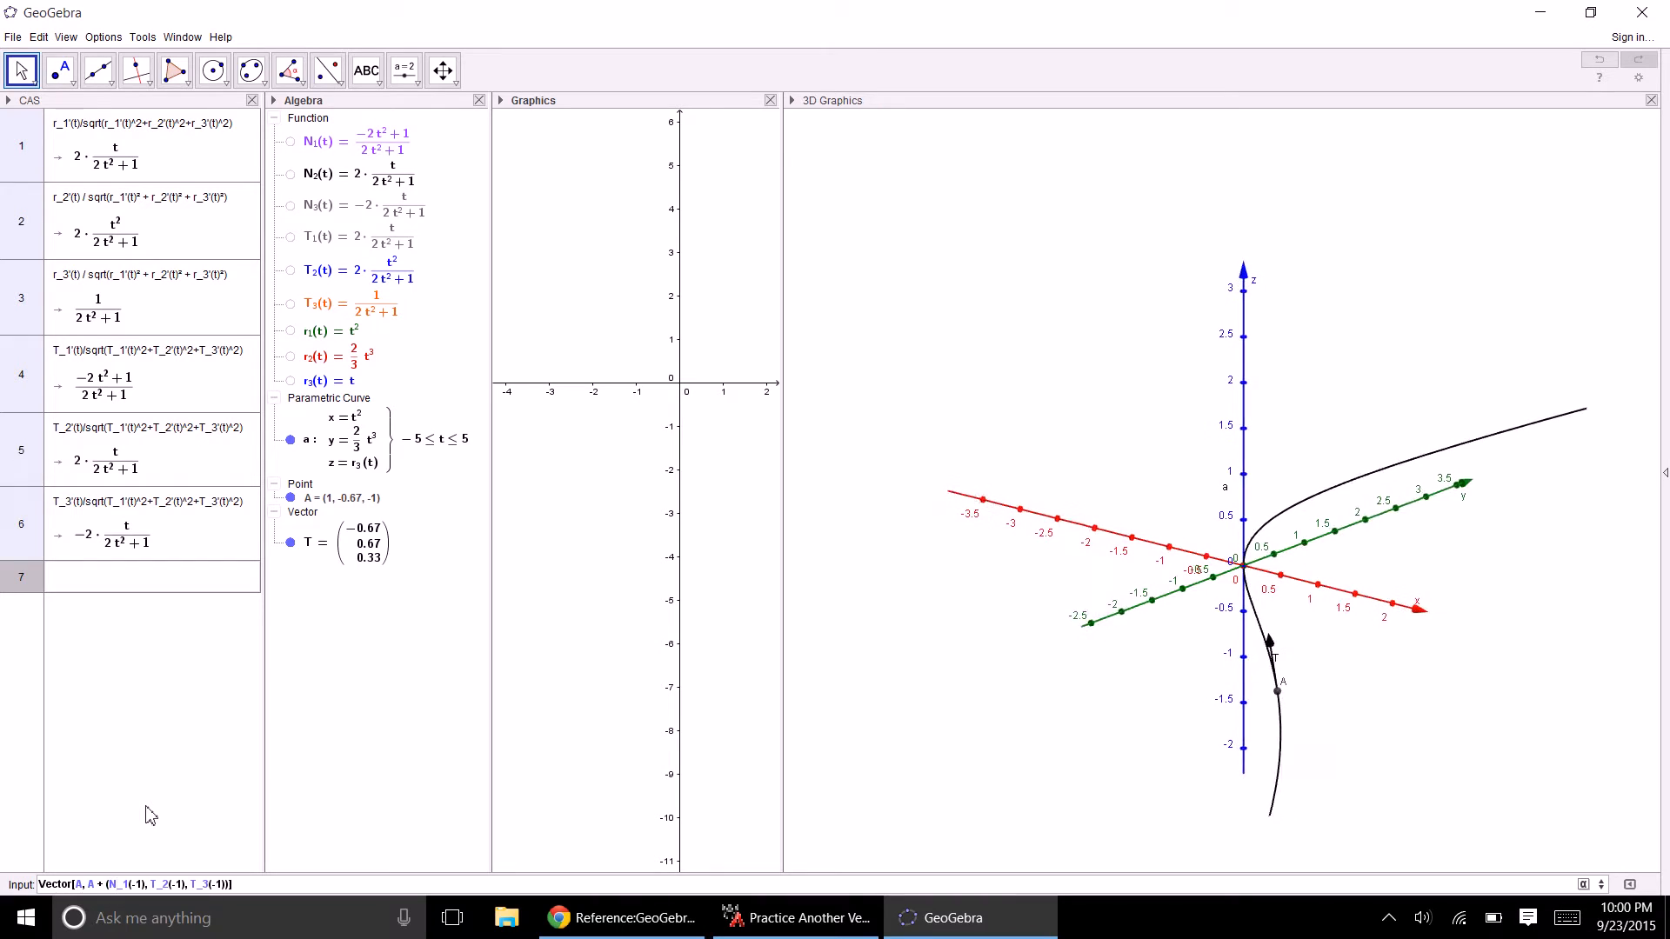
pyautogui.press('Right')
pyautogui.press('Right')
pyautogui.press('Right')
pyautogui.press('Right')
pyautogui.press('Right')
pyautogui.press('Right')
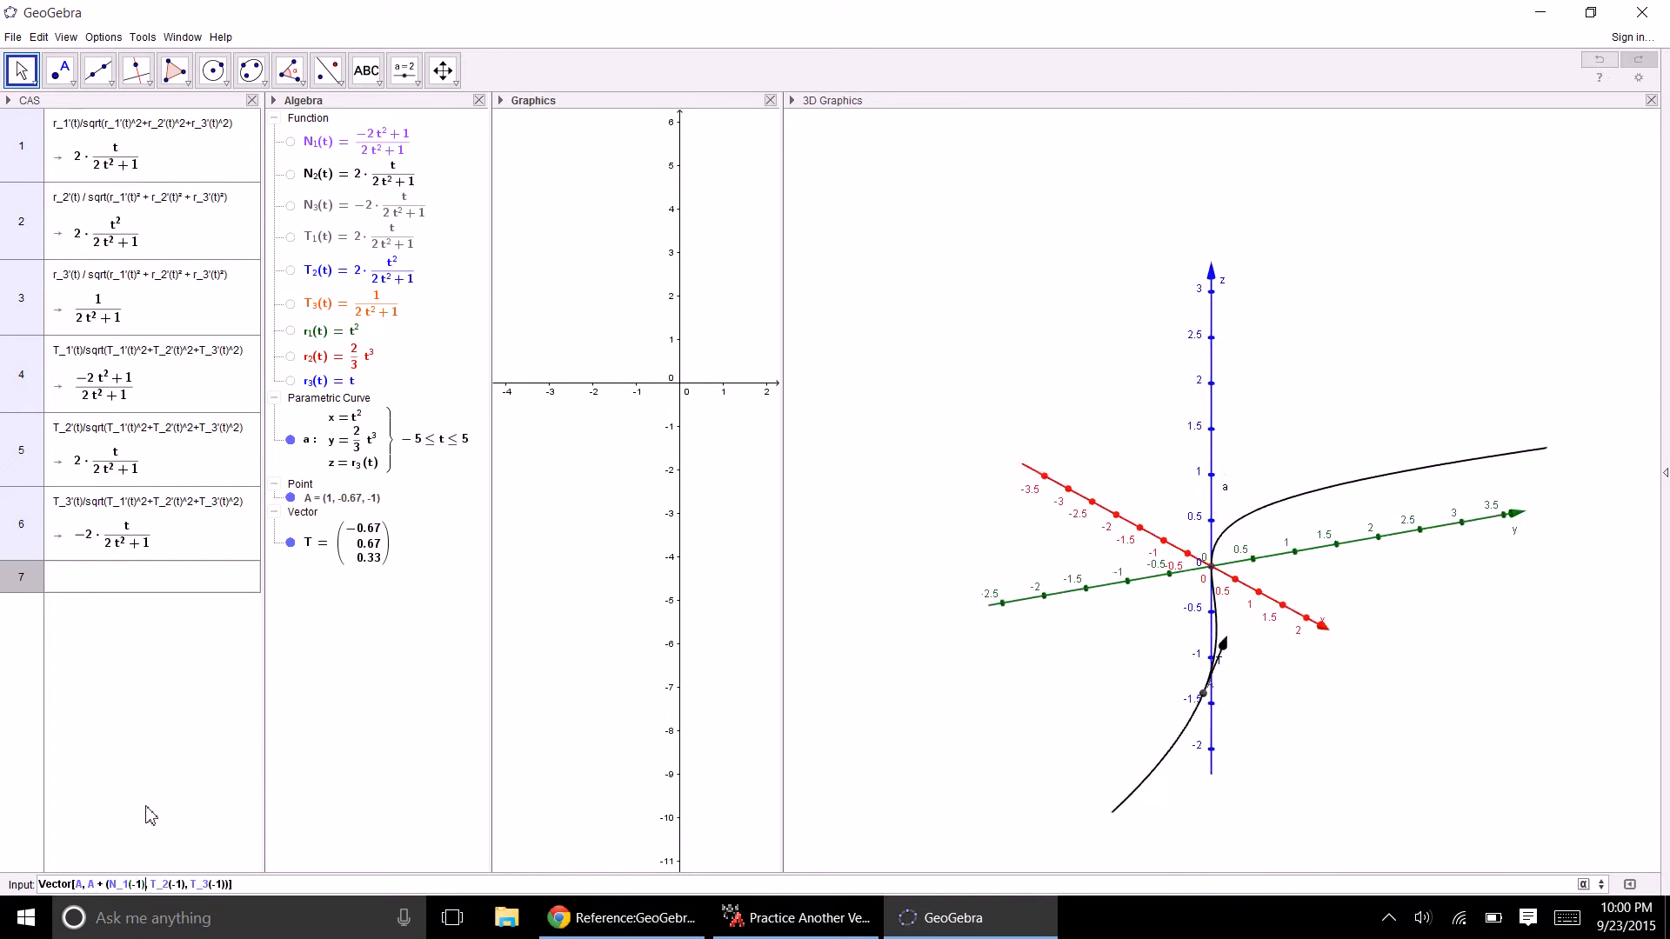
pyautogui.write('N')
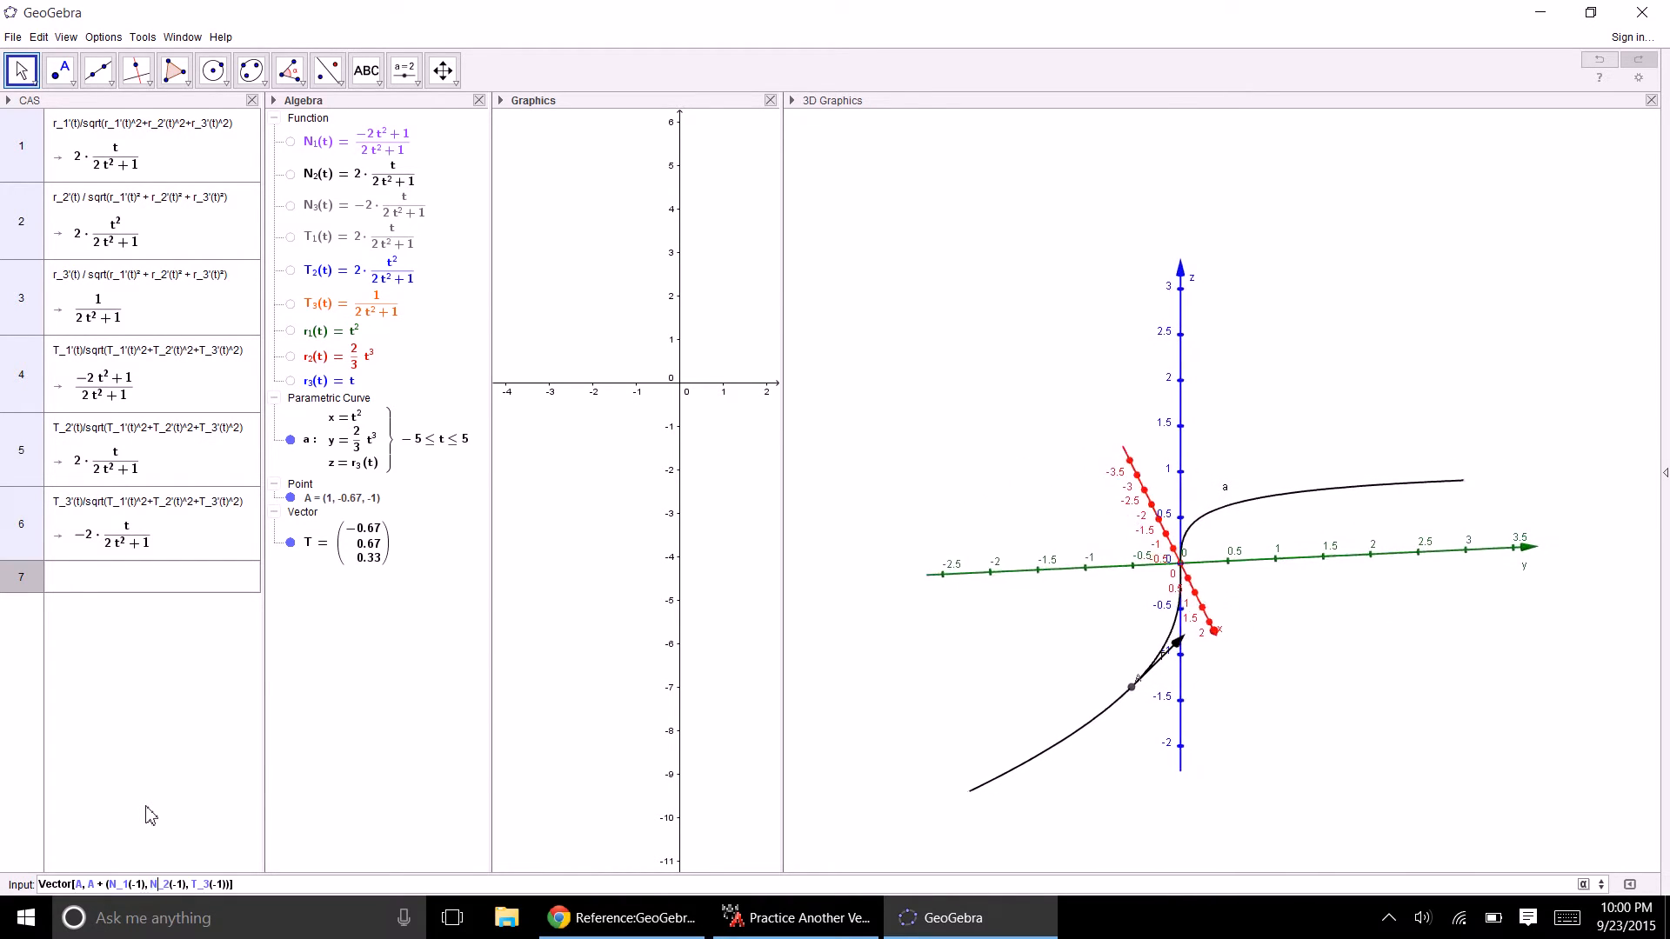
pyautogui.press('Right')
pyautogui.press('Right')
pyautogui.press('Right')
pyautogui.press('Right')
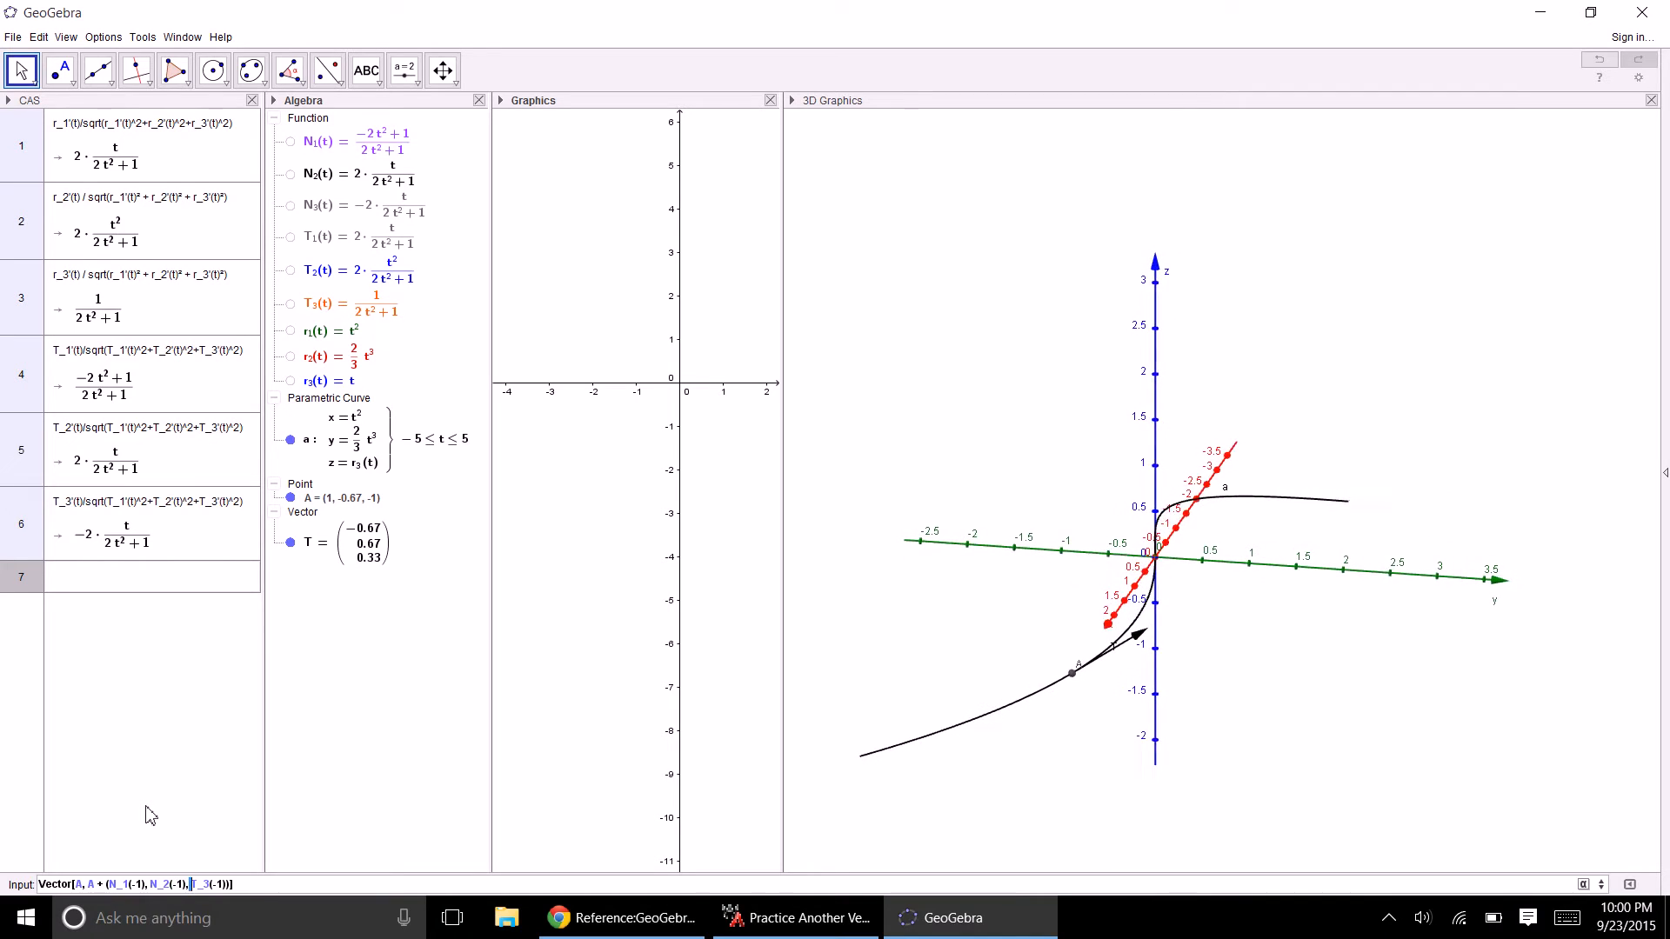
pyautogui.hotkey('shift', 'Right')
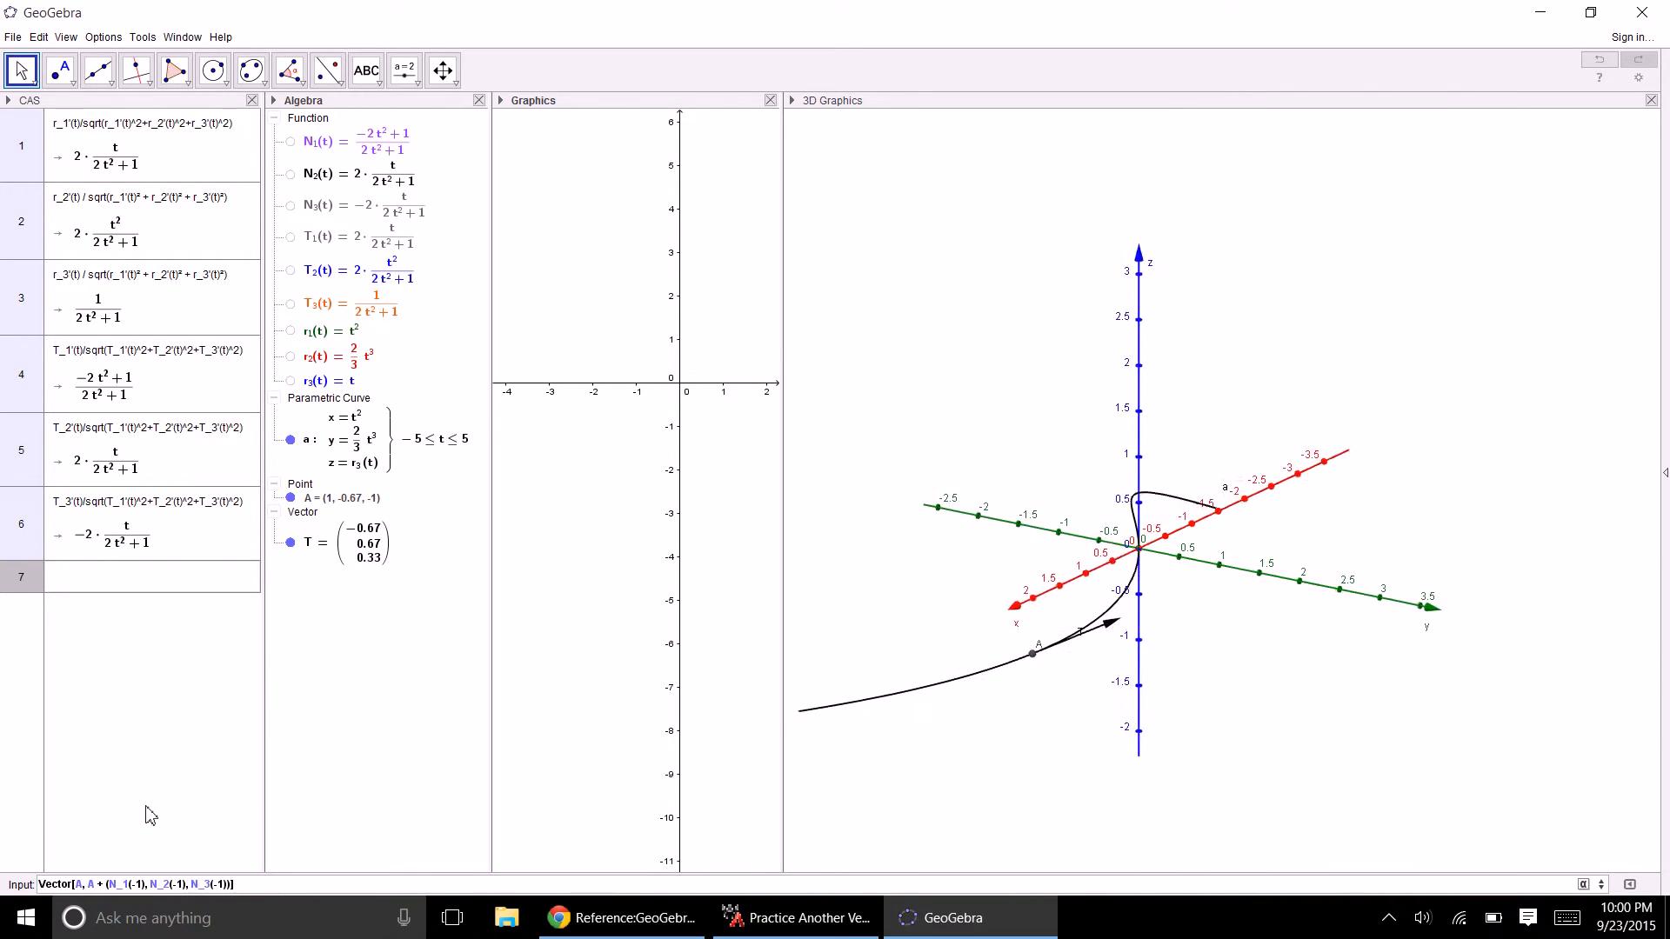
pyautogui.press('Return')
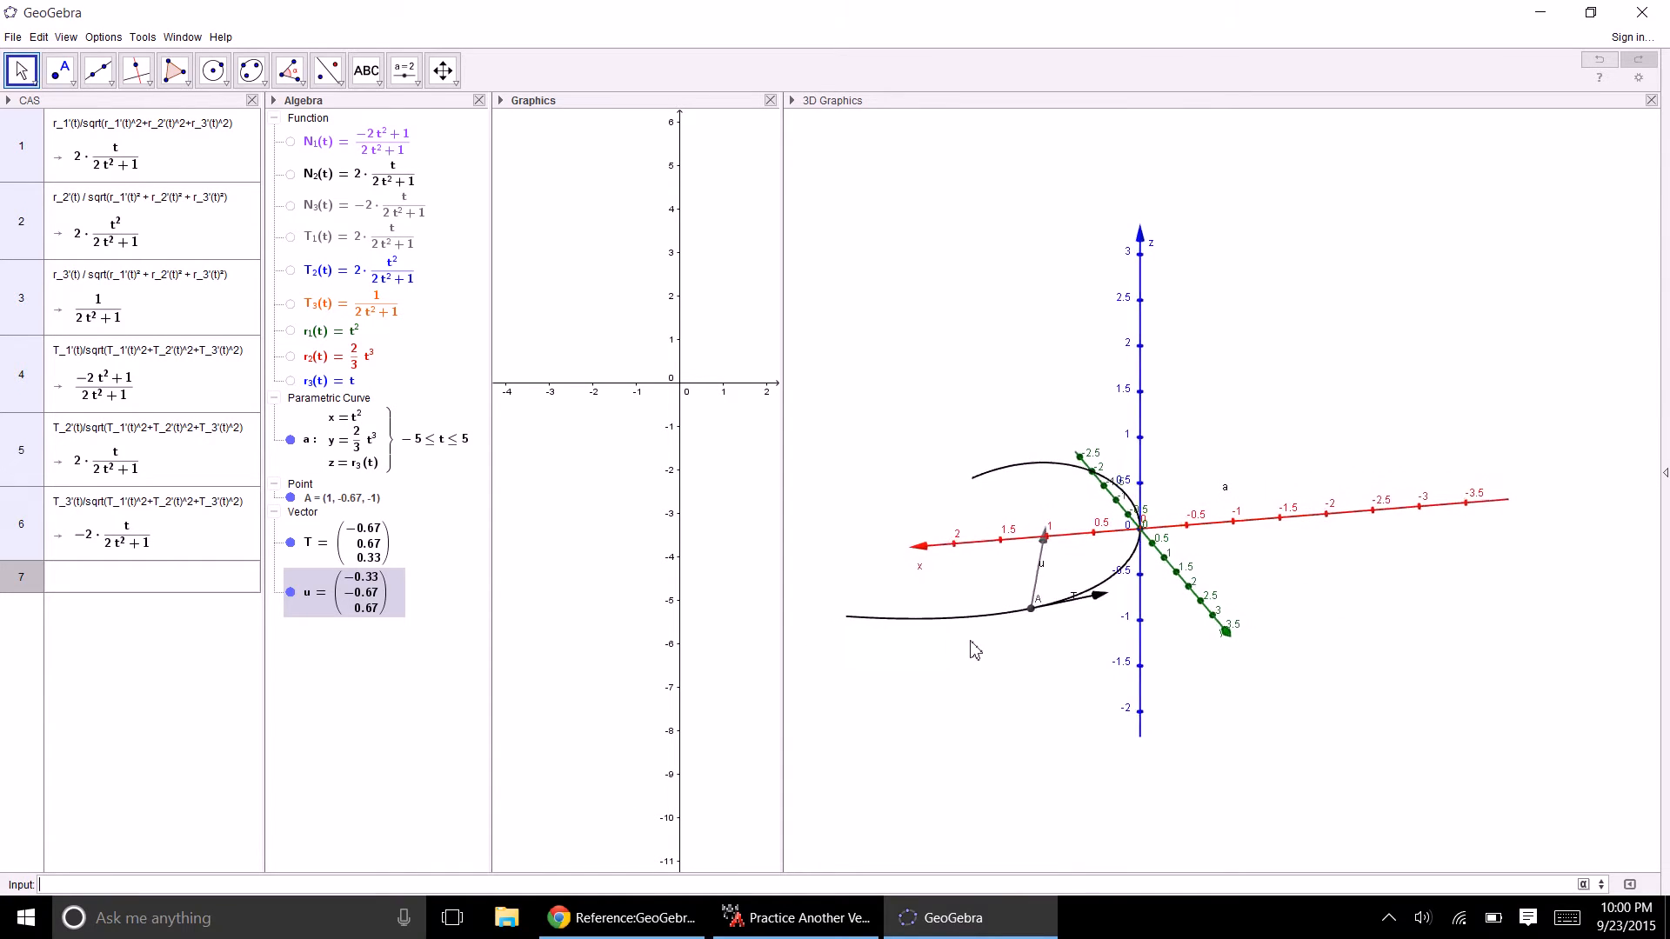
# - Rename the new normal vector u to N
pyautogui.rightClick(319, 587)
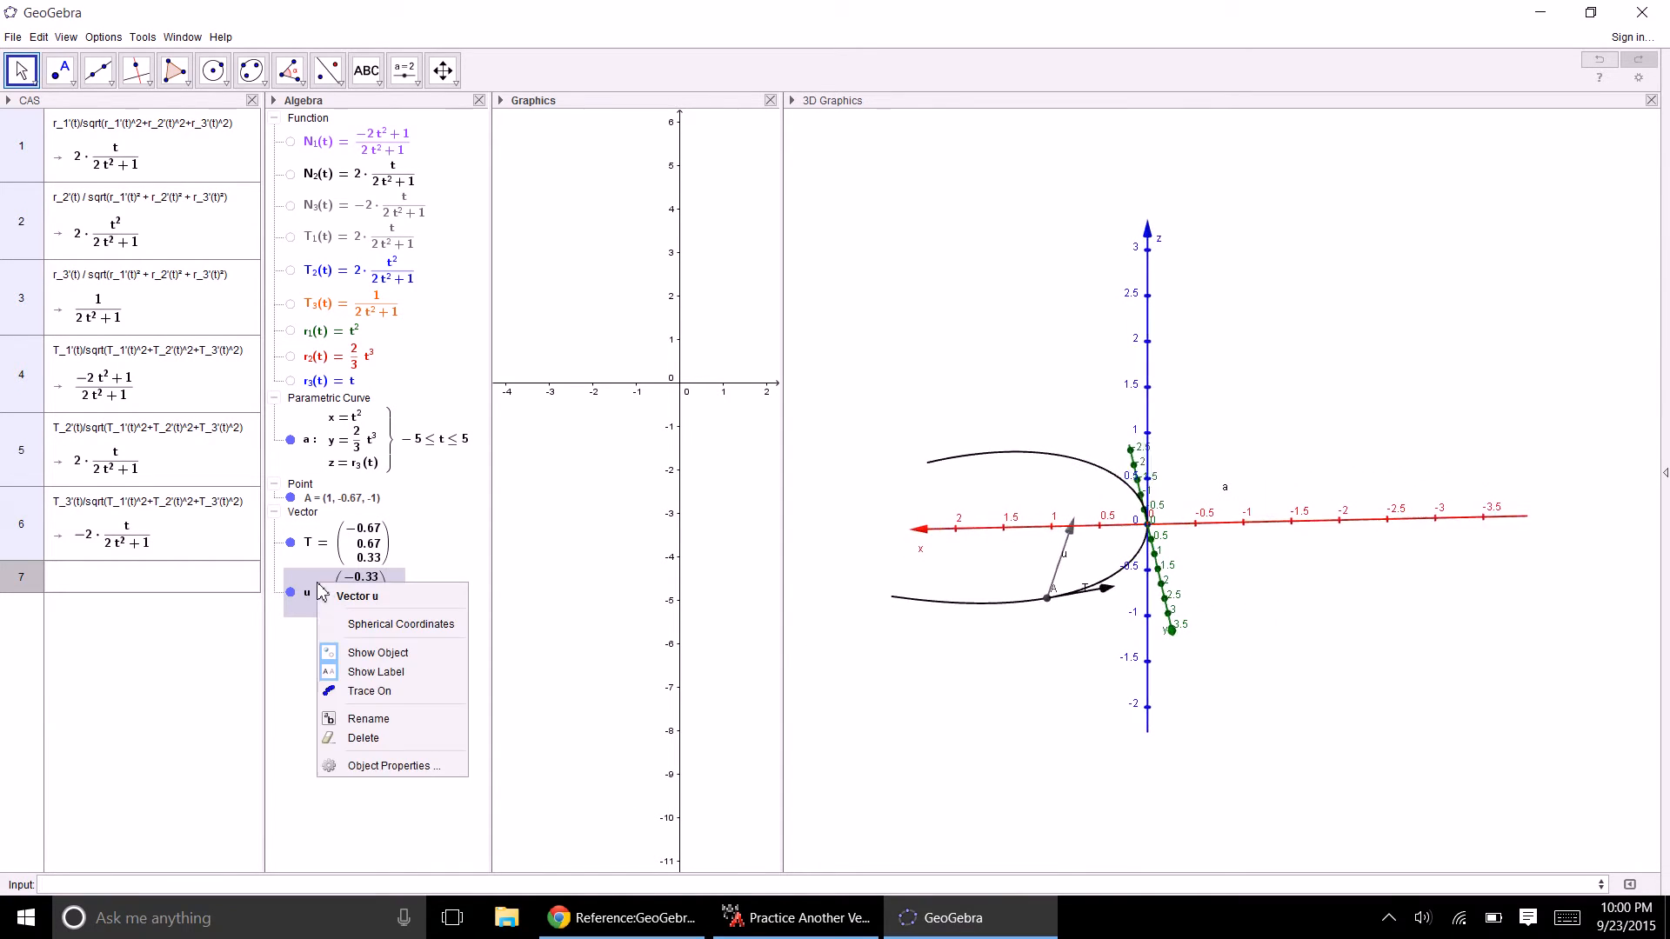
pyautogui.click(364, 719)
pyautogui.press('Return')
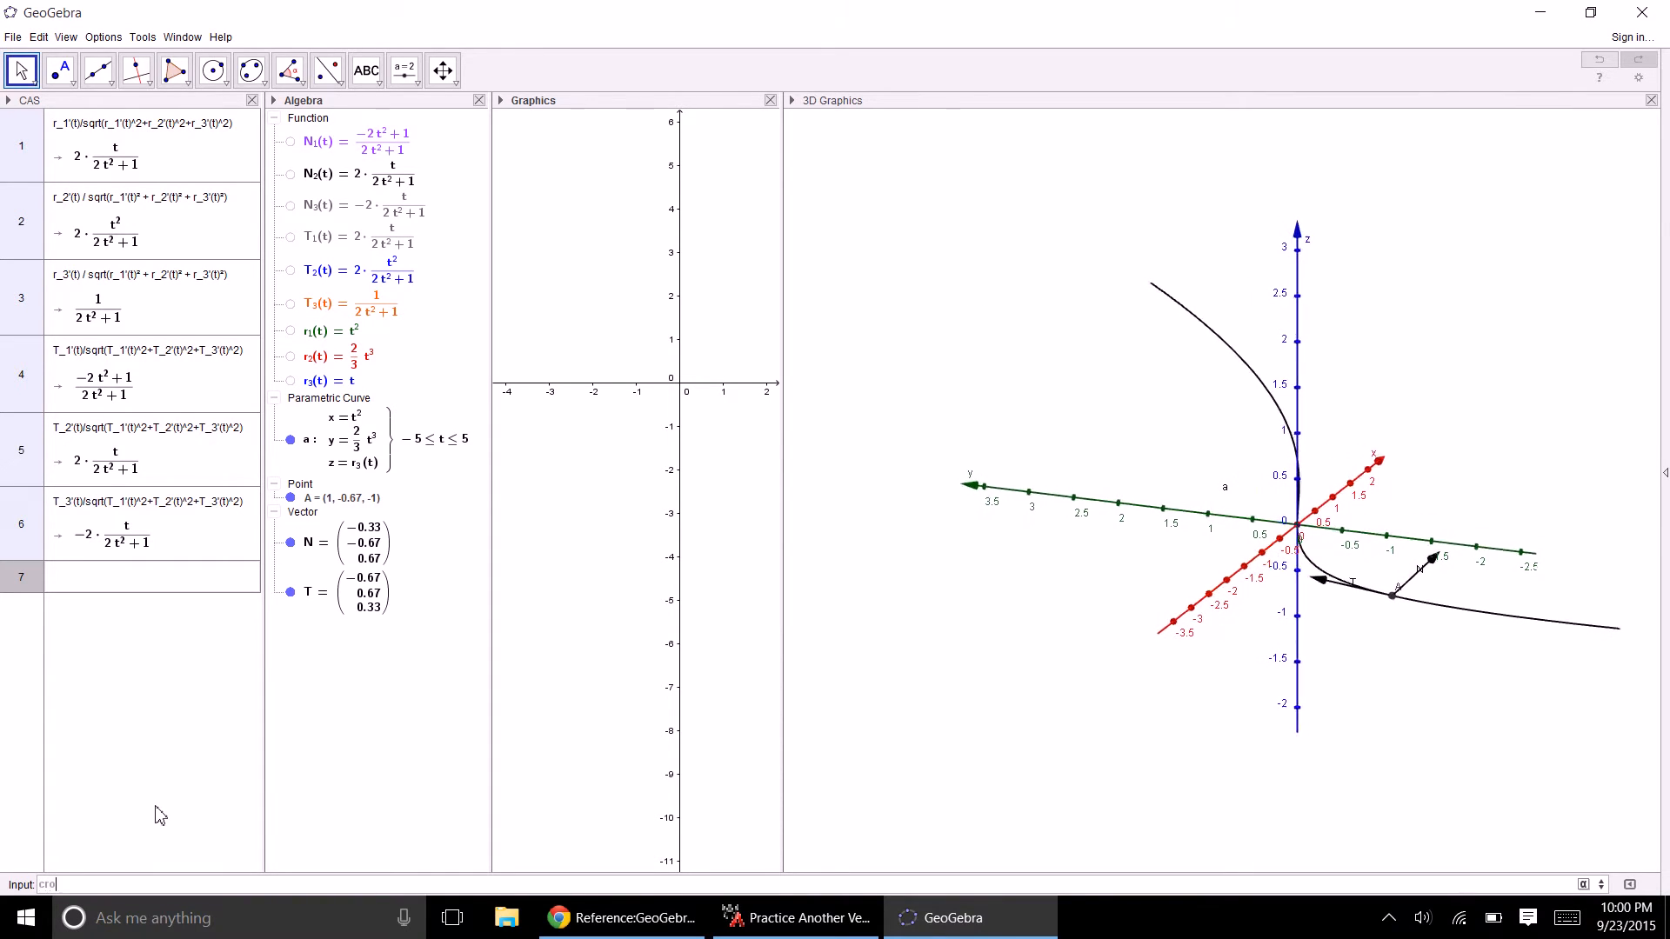
# - Compute the cross product of the tangent and normal vectors with cross(T,N)
pyautogui.write('cross ')
pyautogui.write('T,N')
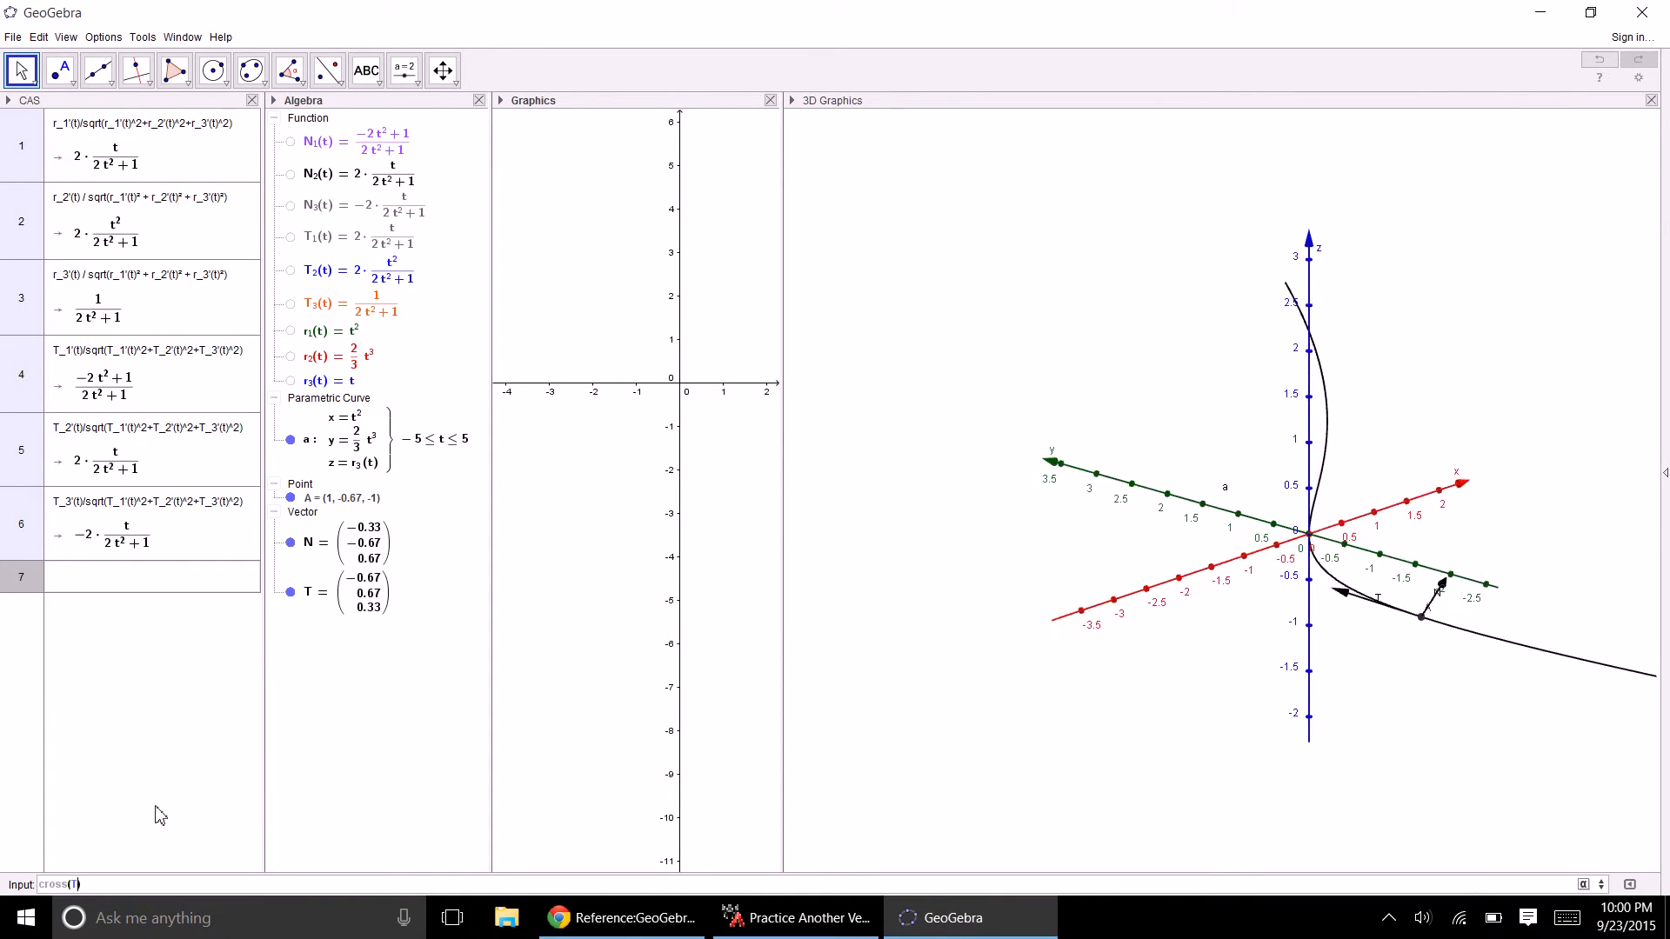
pyautogui.press('Return')
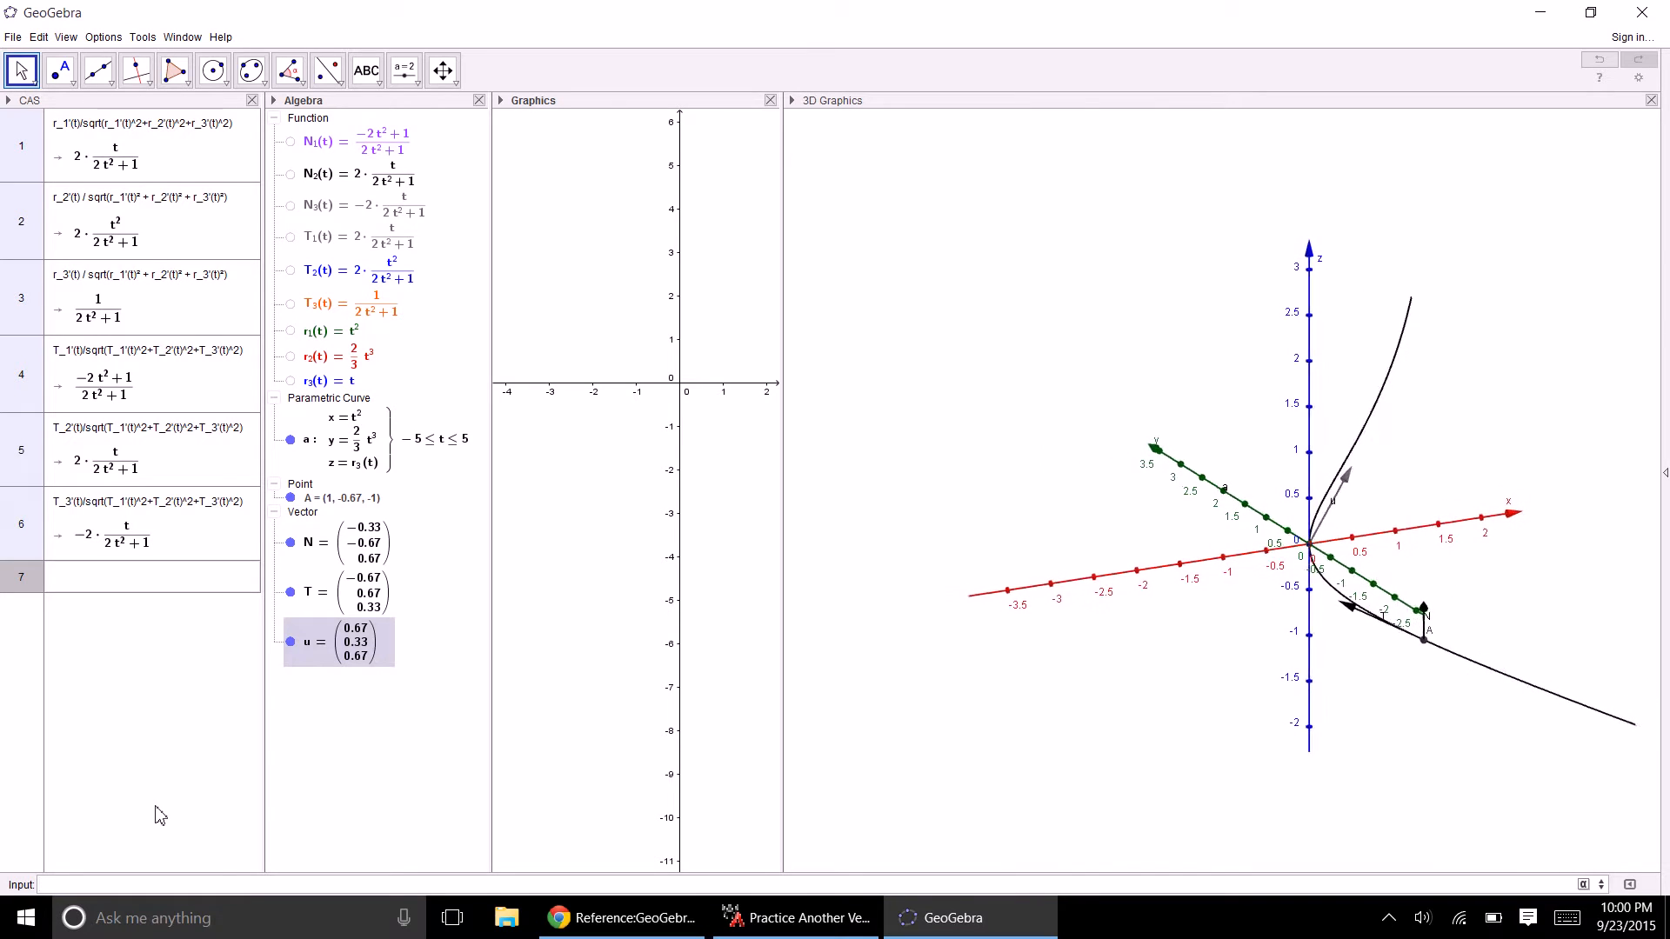
# - Delete the cross product vector u drawn from the origin
pyautogui.rightClick(364, 654)
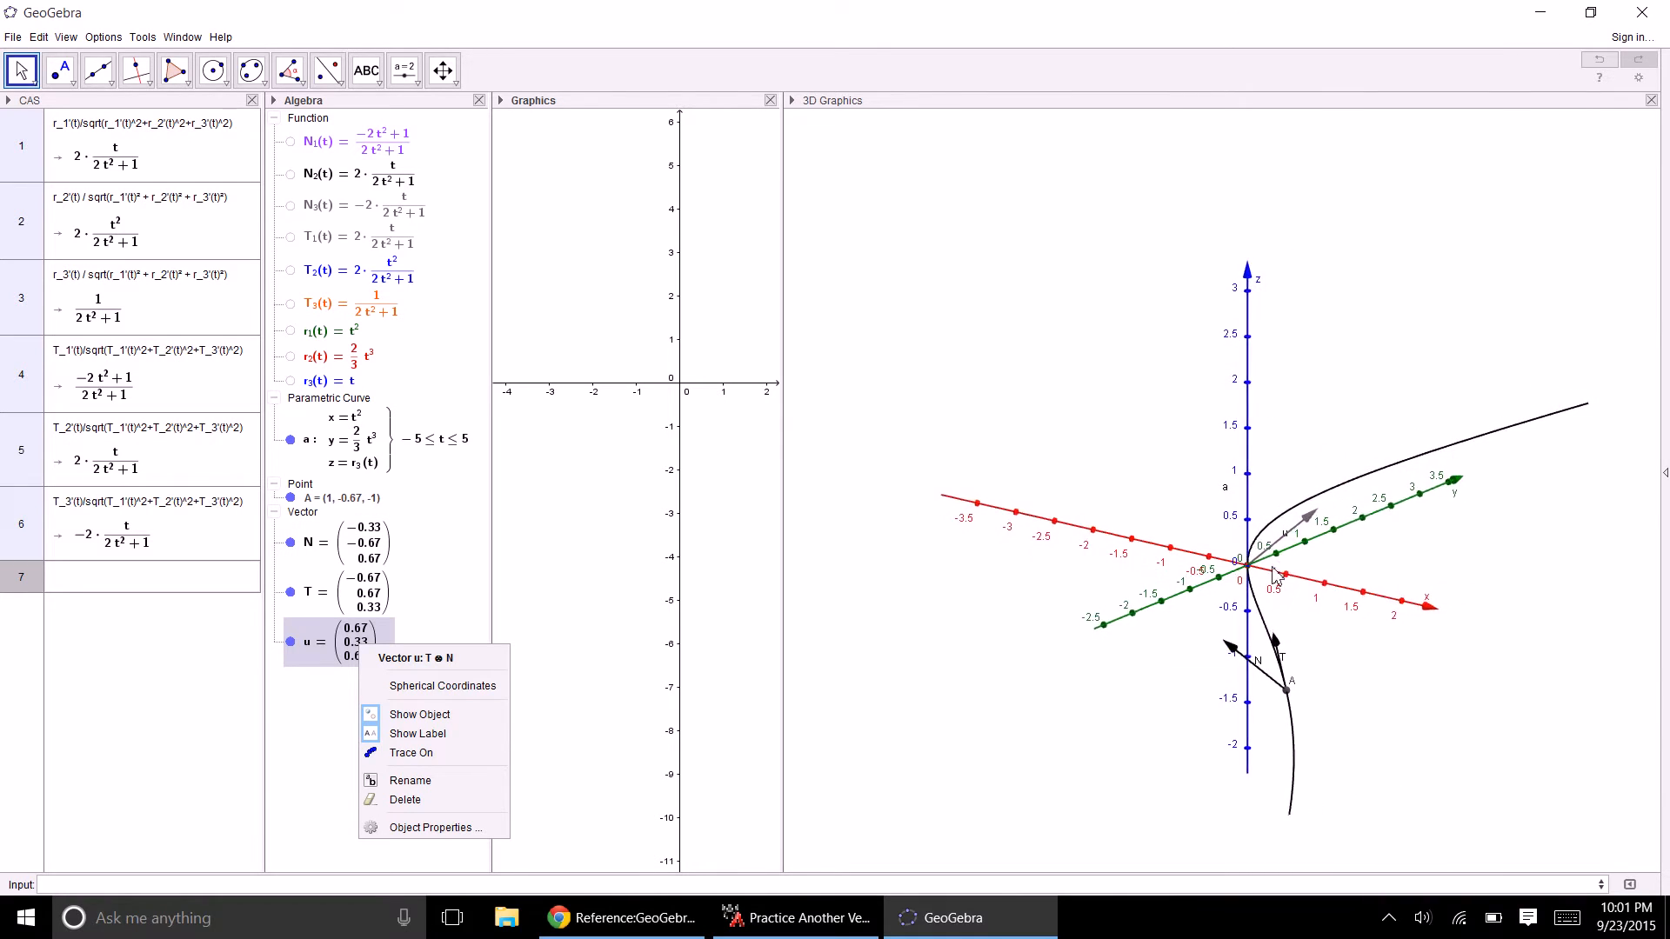
pyautogui.click(331, 736)
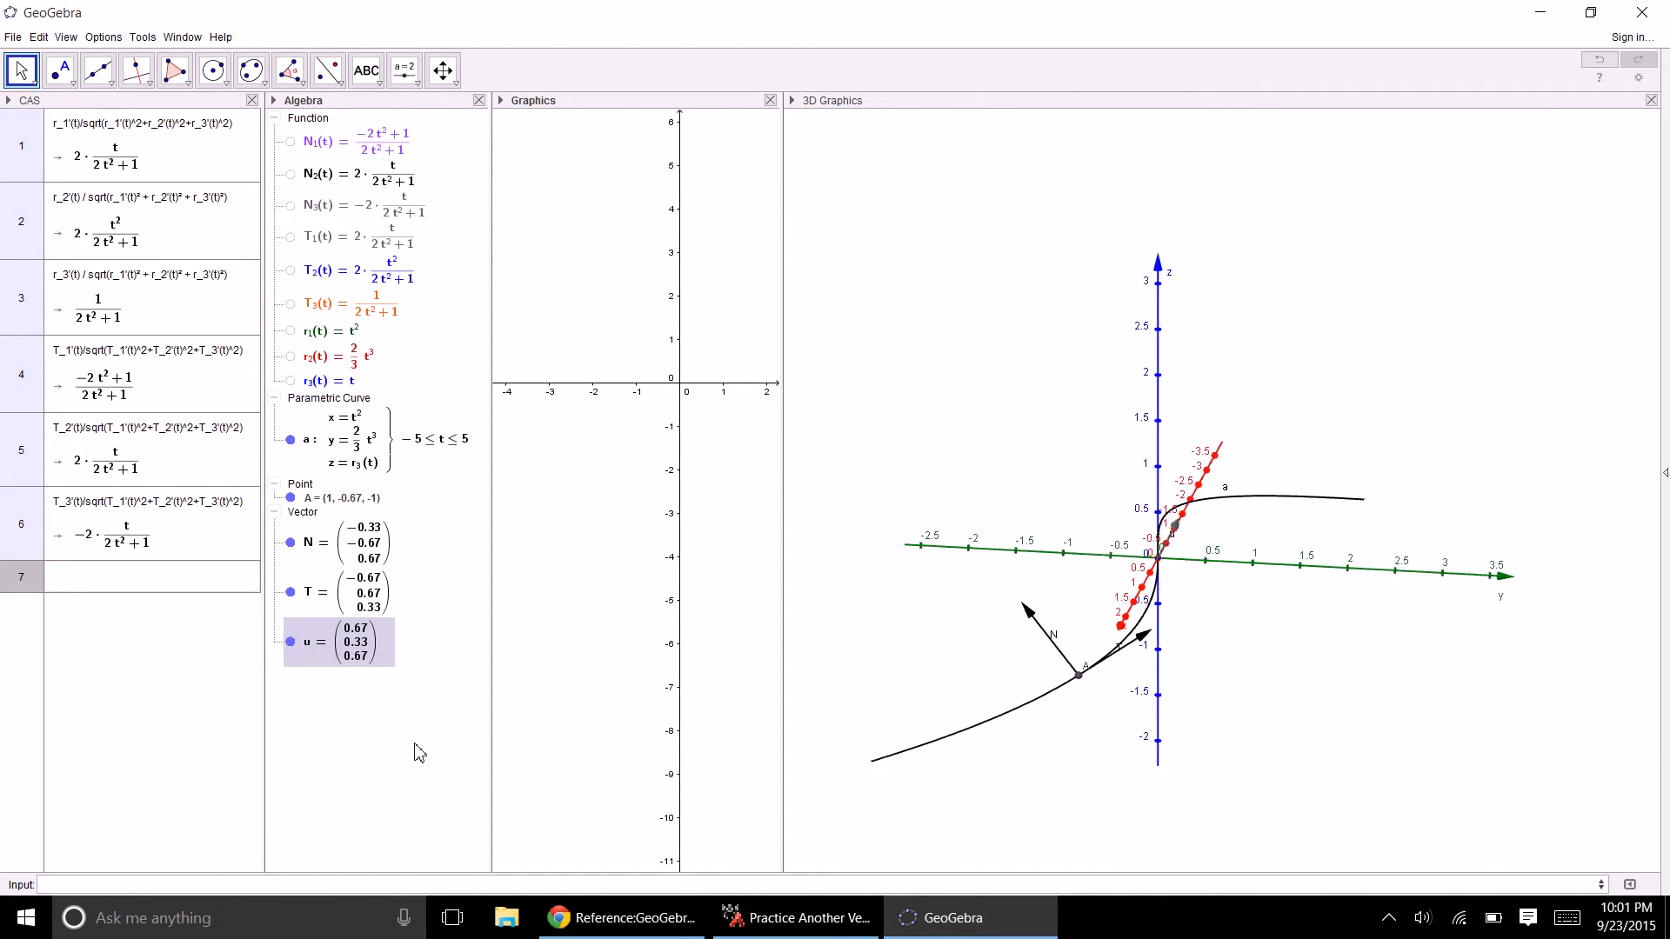
pyautogui.press('Delete')
# - Bring the Vector[A, A + (T_1(-1), T_2(-1), T_3(-1))] expression back into the input line and remove its parenthesised T components
pyautogui.click(77, 882)
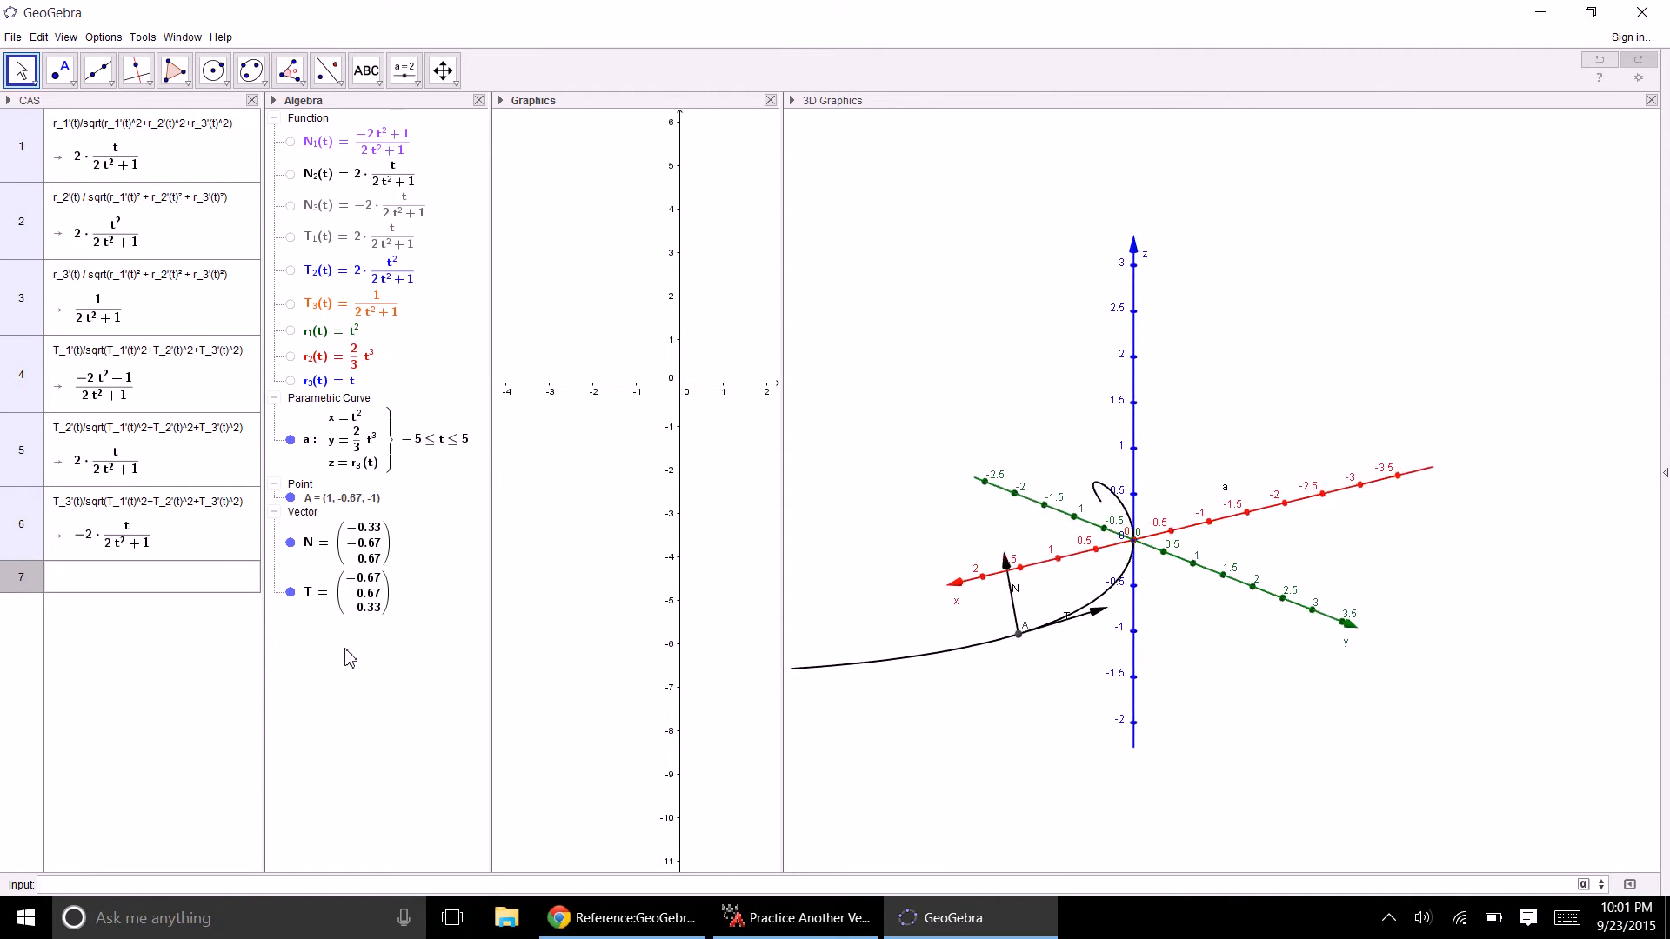
pyautogui.click(359, 606)
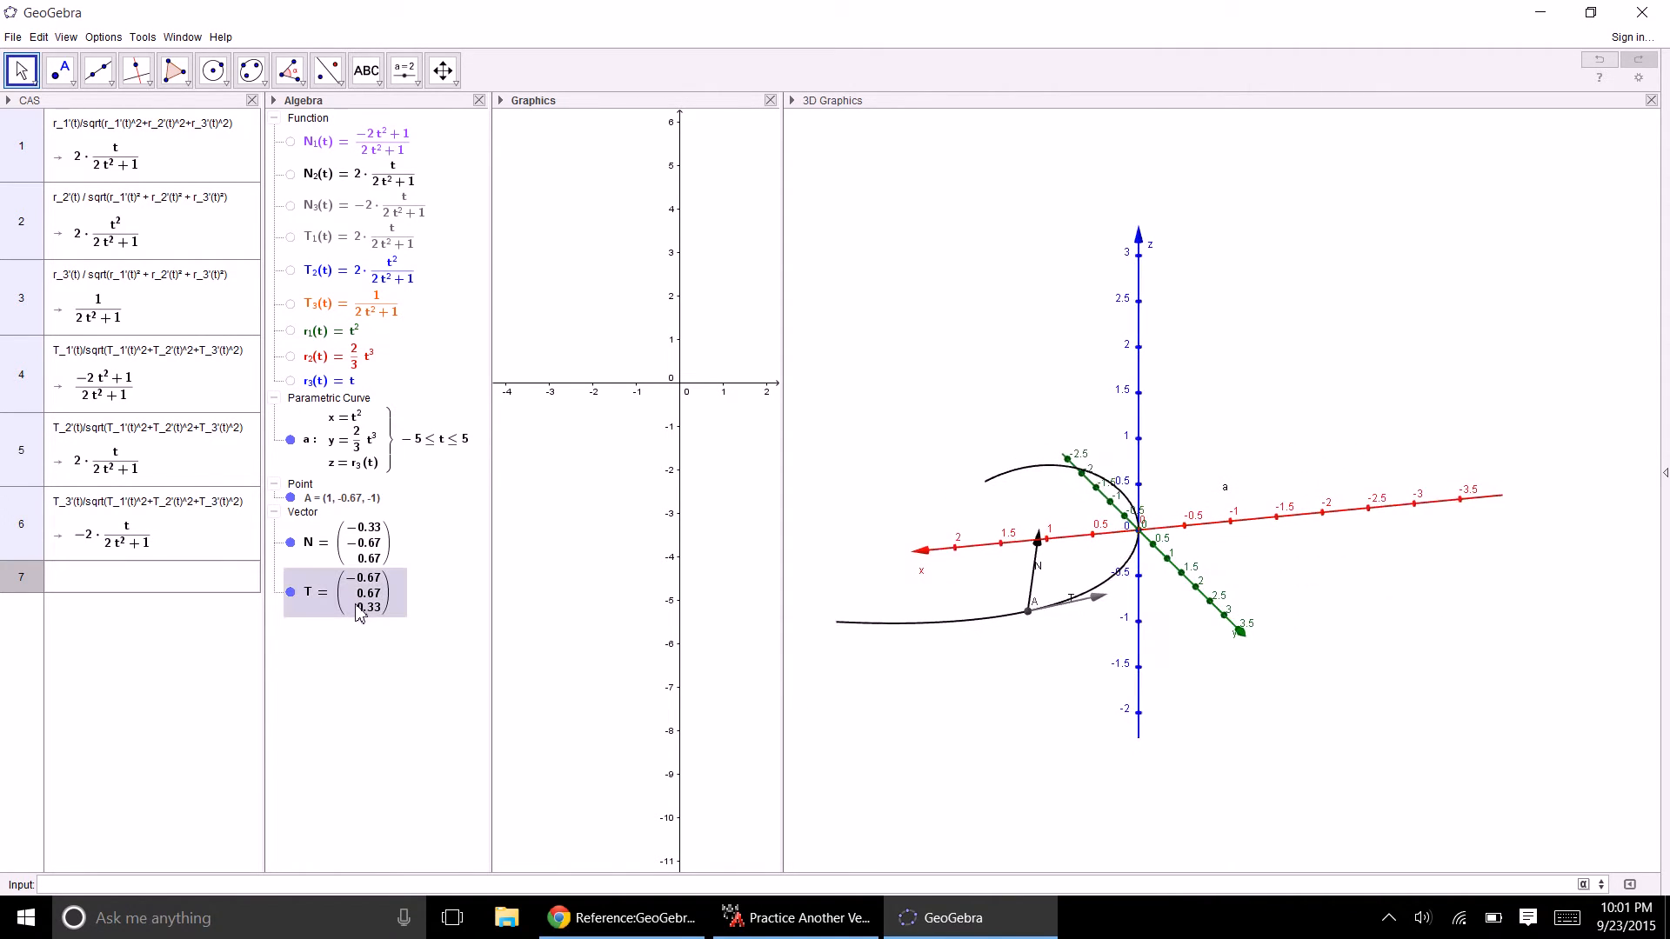
pyautogui.press('Up')
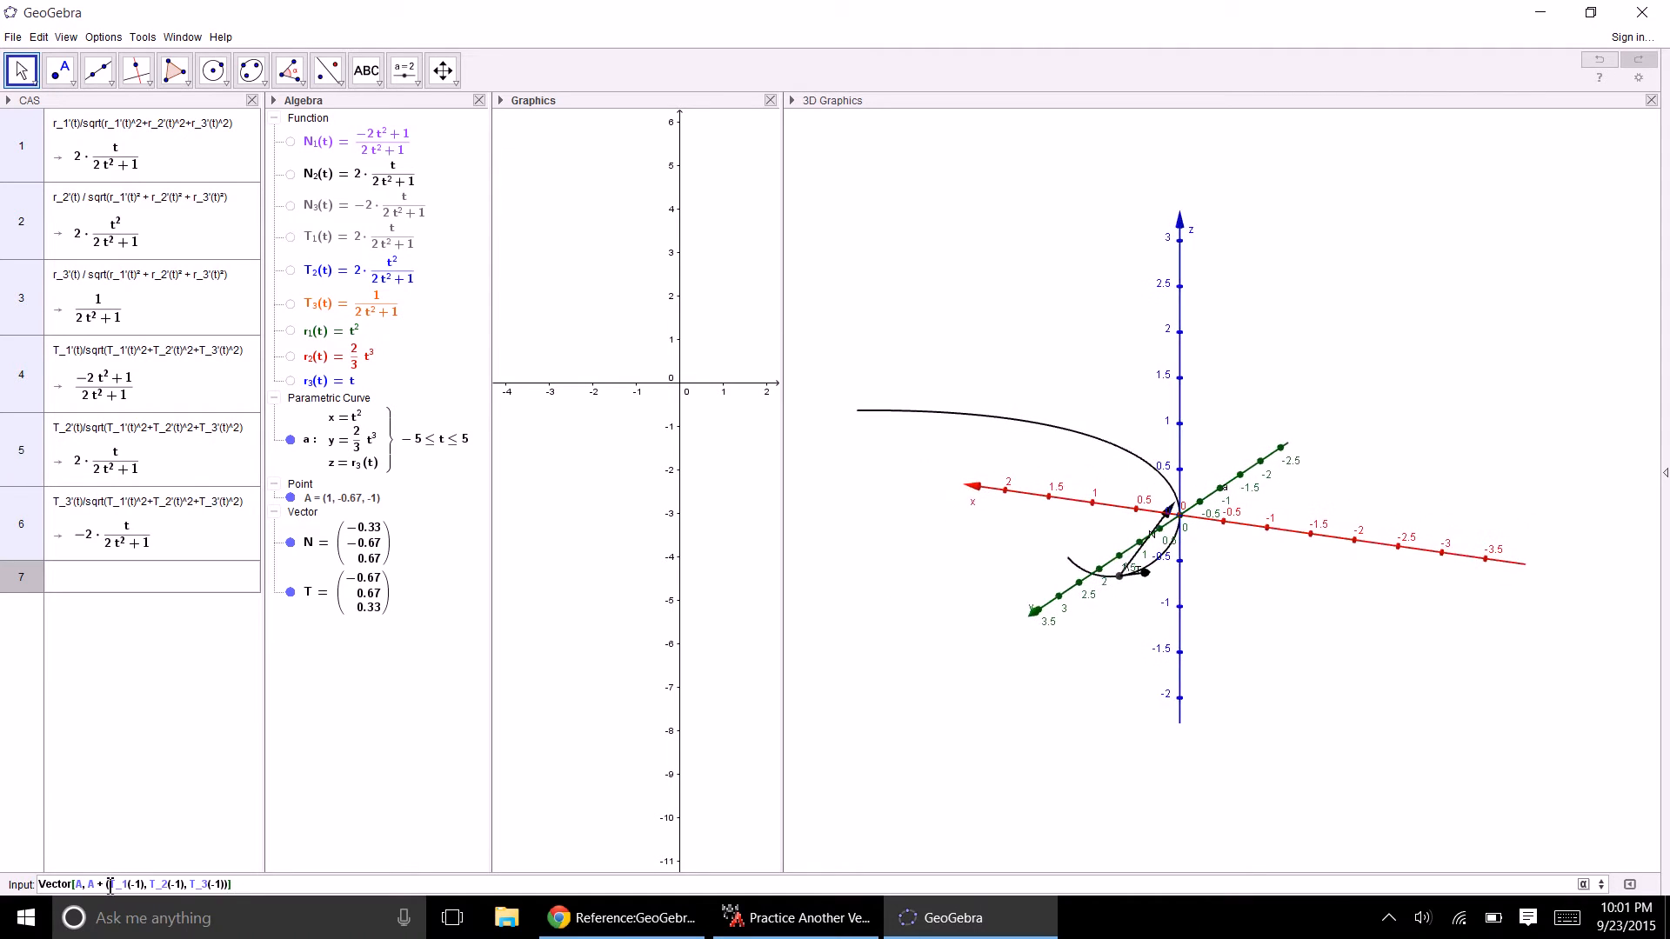
pyautogui.moveTo(105, 885); pyautogui.dragTo(223, 885)
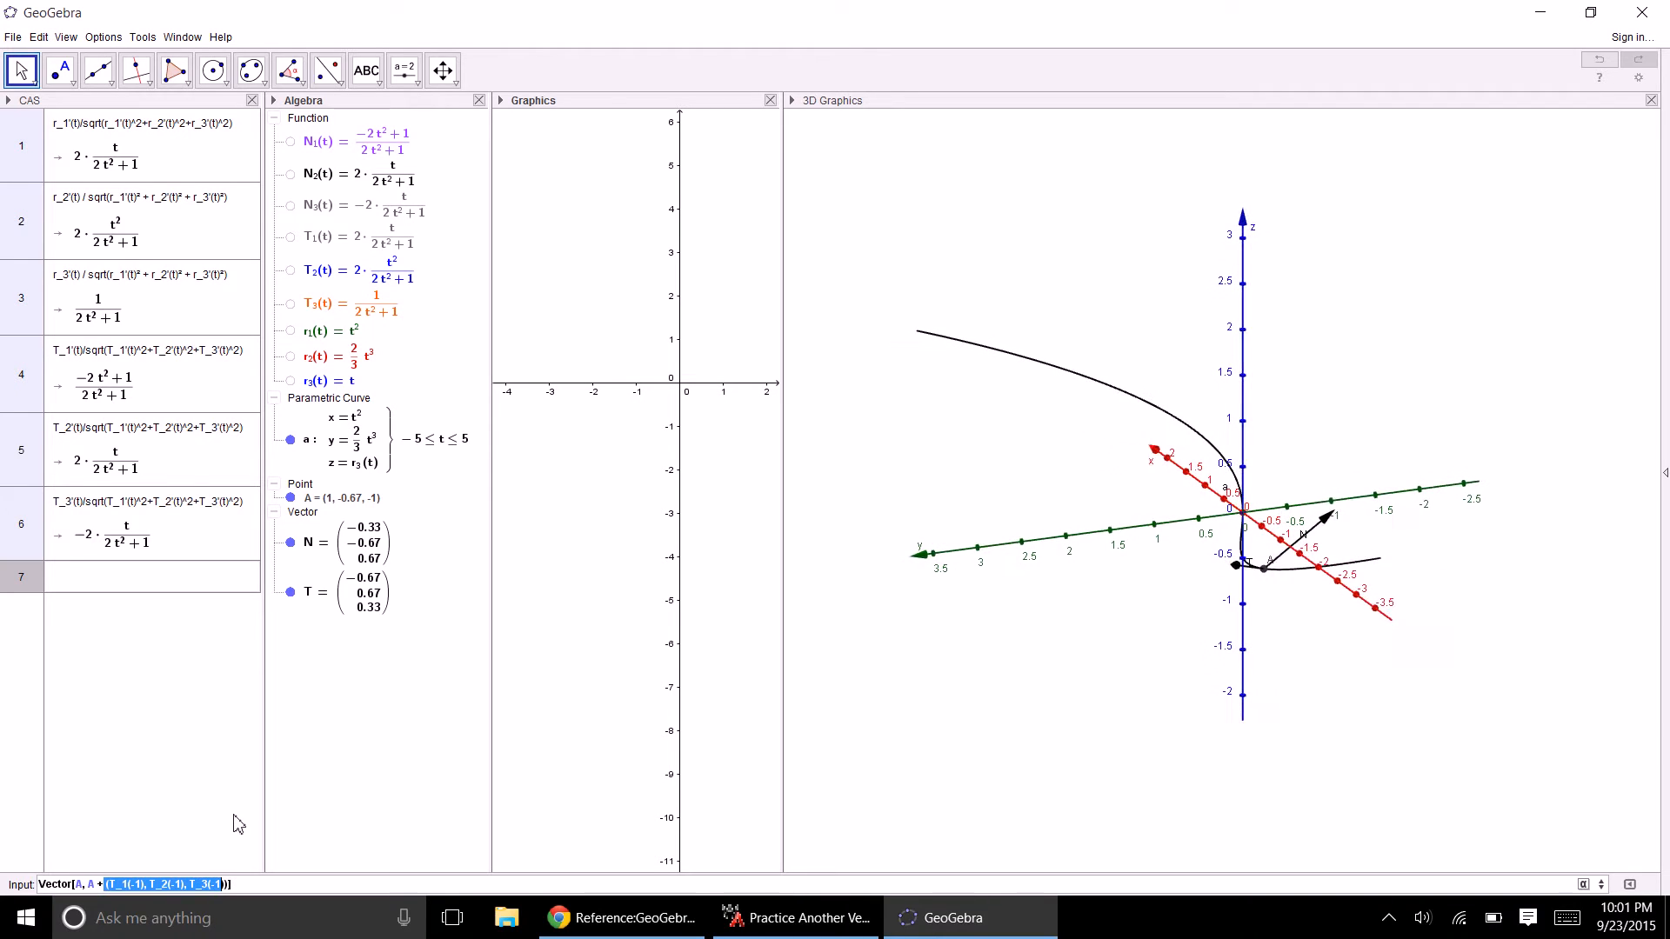
pyautogui.press('BackSpace')
pyautogui.press('Delete')
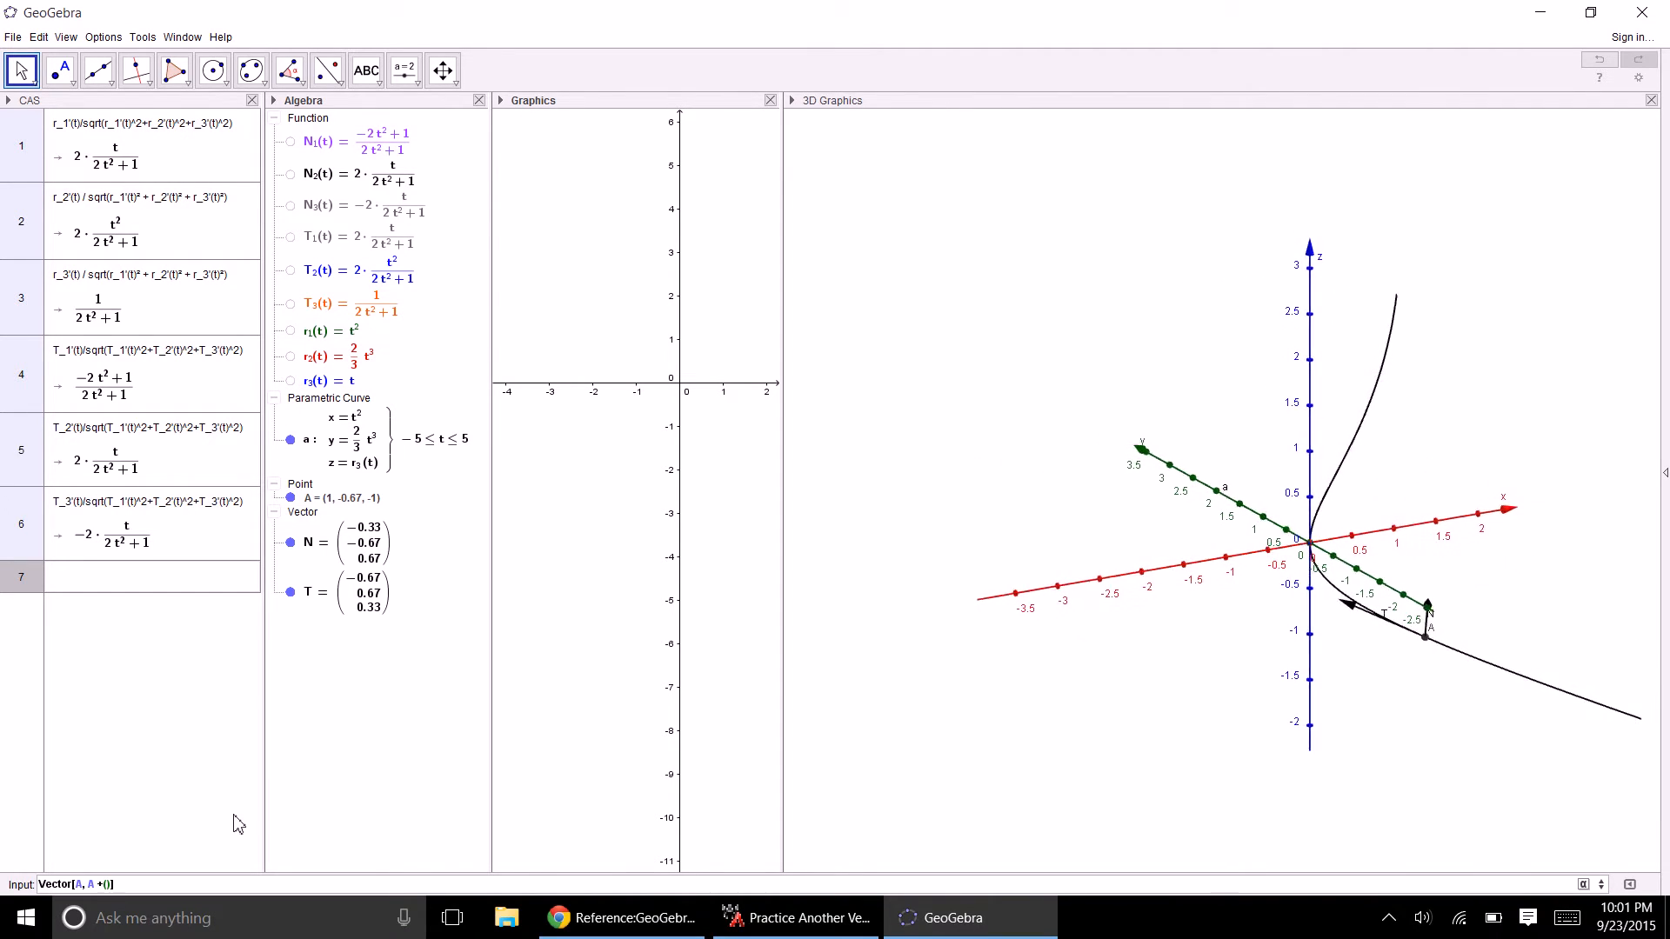
pyautogui.press('BackSpace')
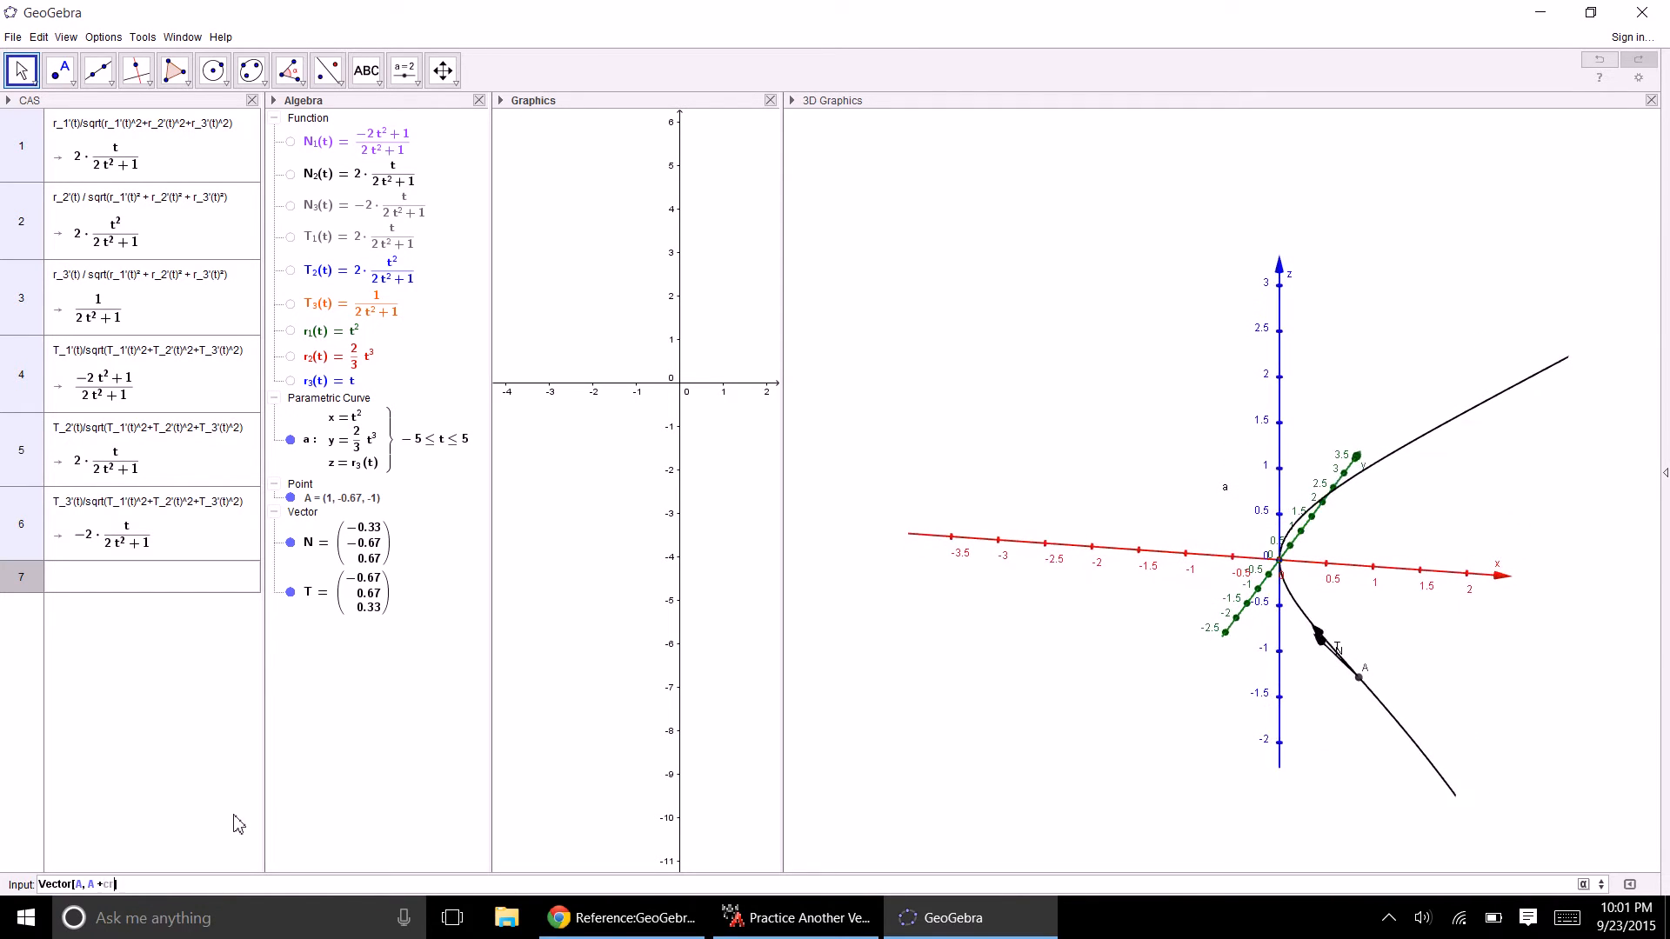
# - Try to create Vector[A, A + cros(T,N)] and correct the misspelled cross command
pyautogui.write('cros(T,N')
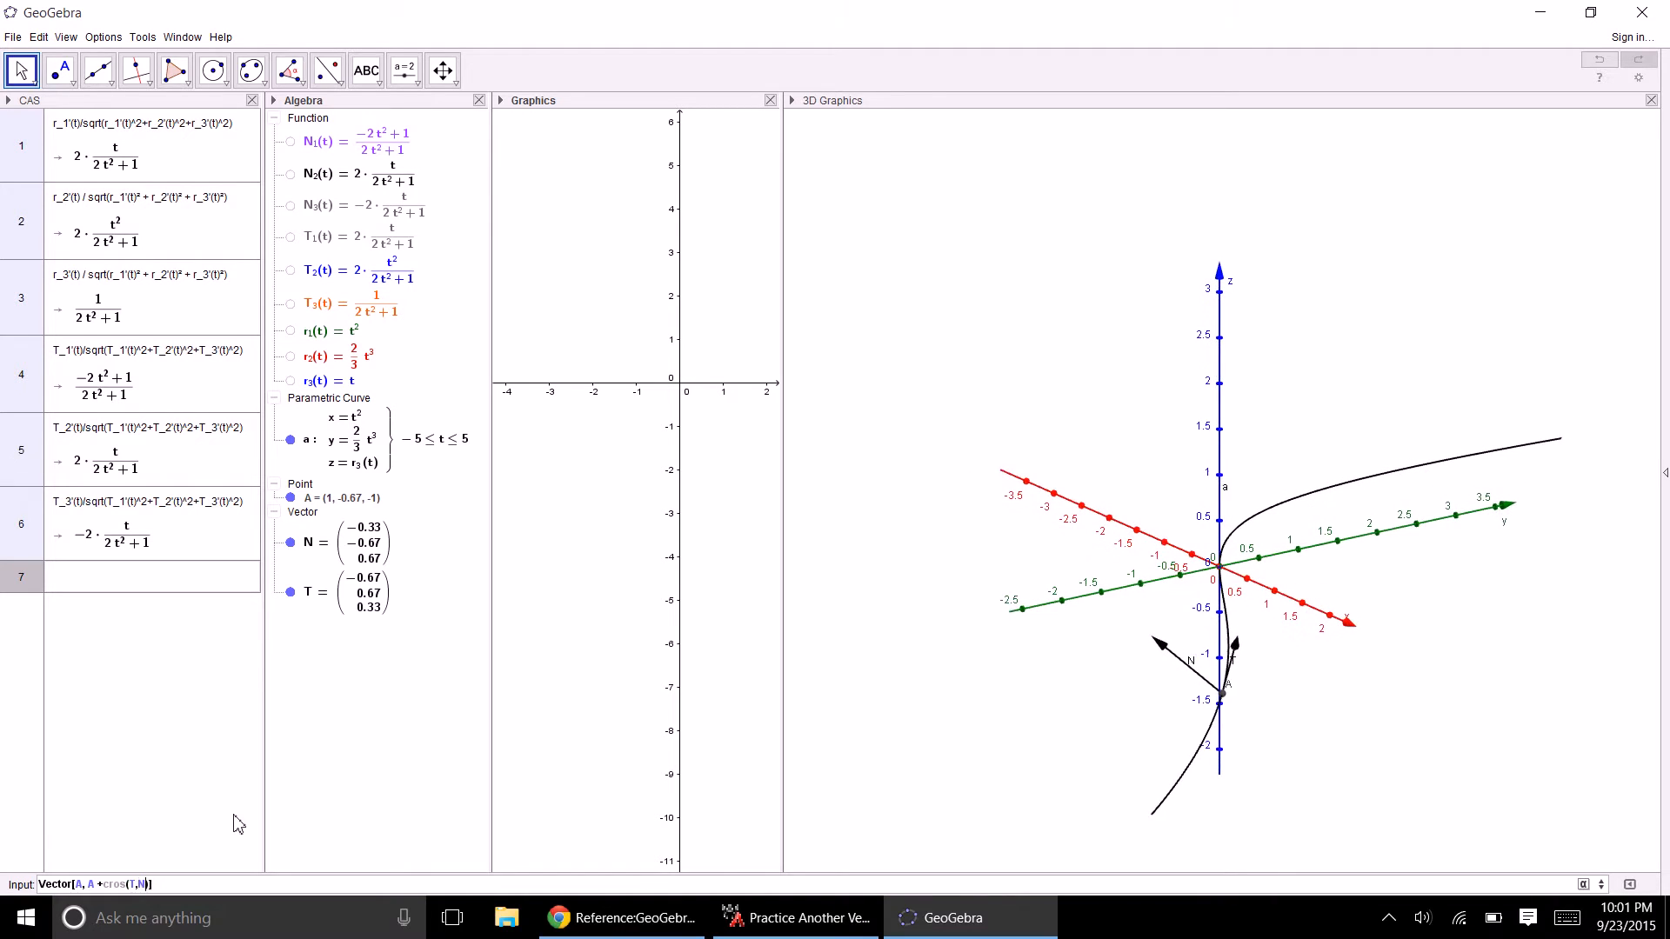
pyautogui.press('Return')
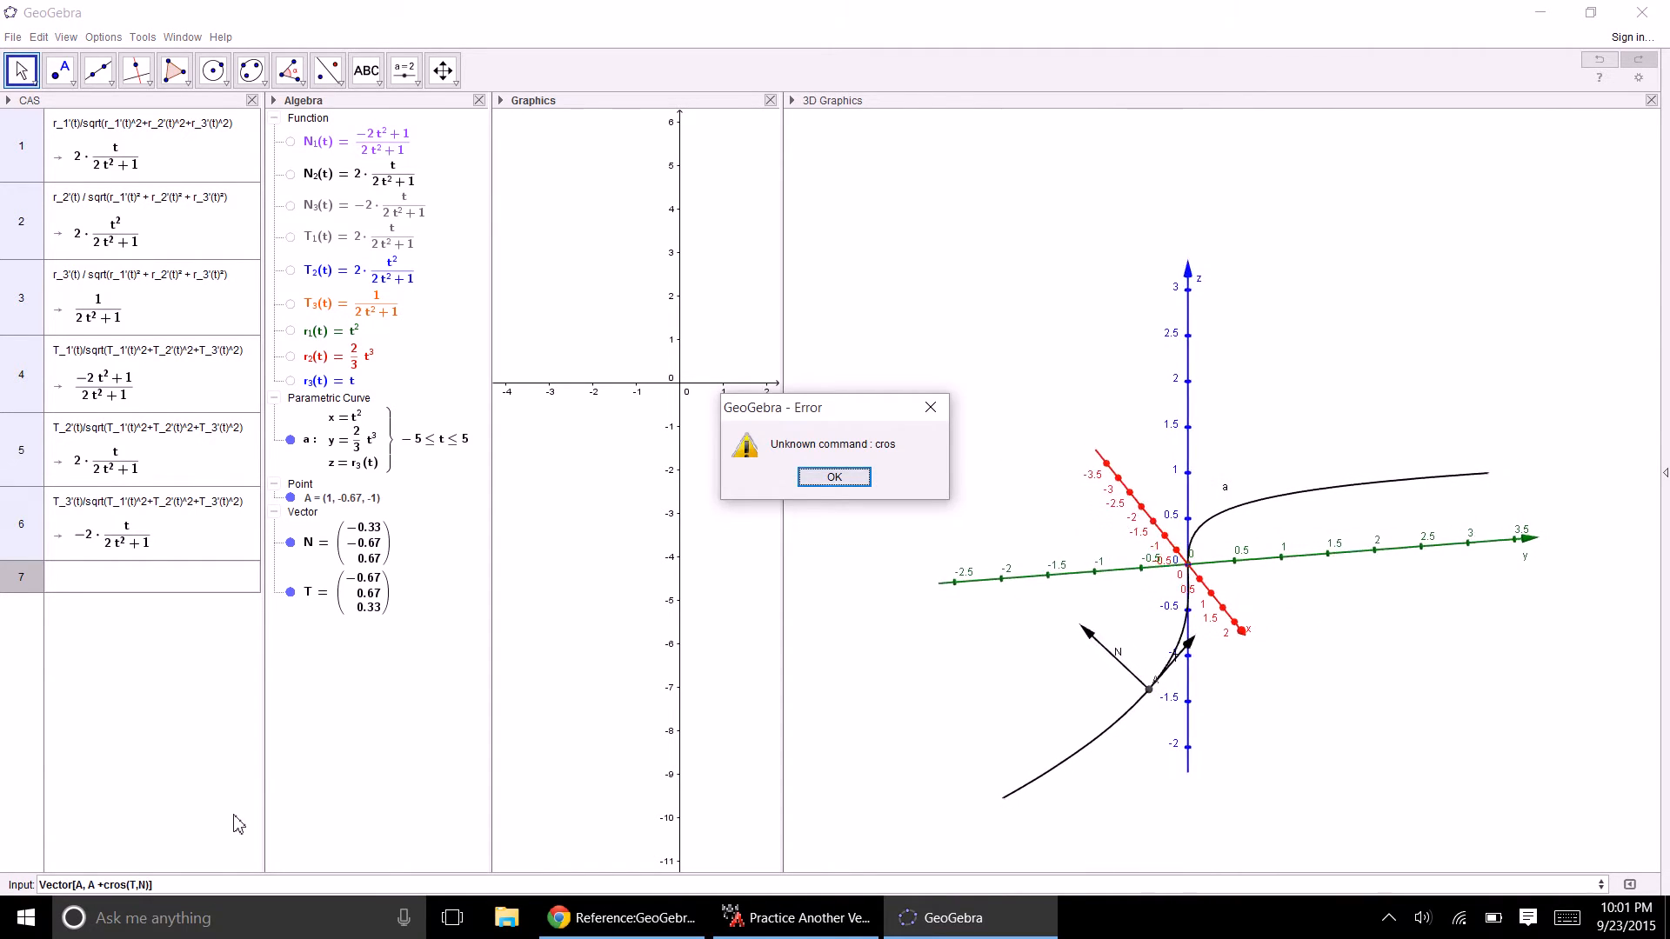
pyautogui.press('Return')
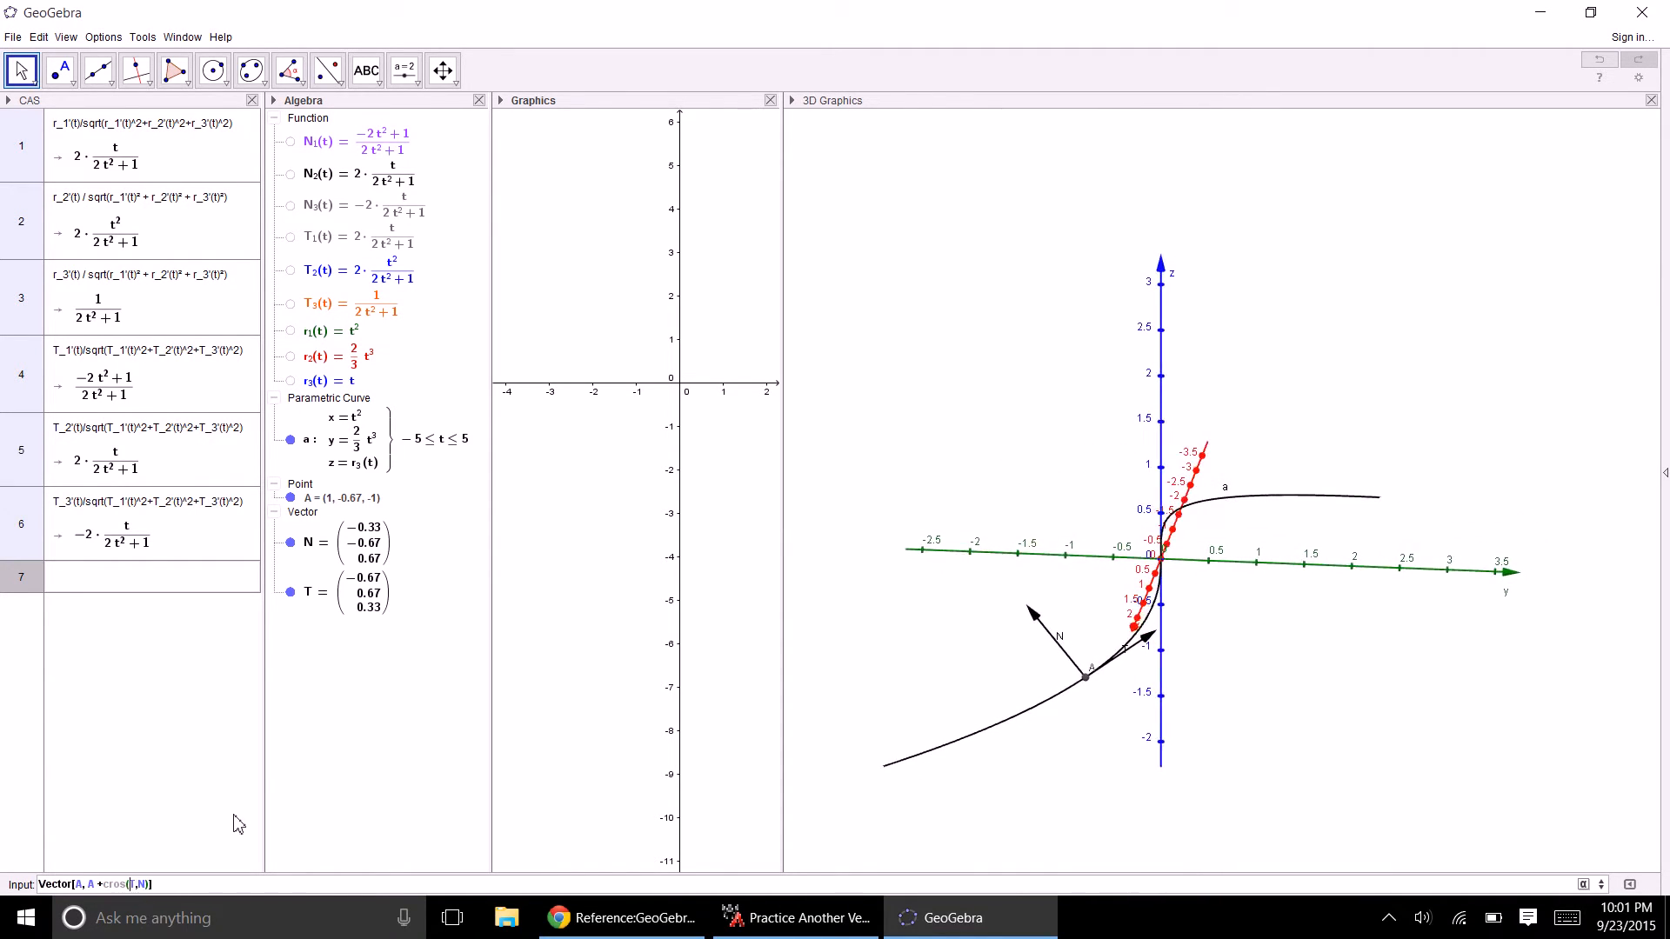
pyautogui.write('s')
pyautogui.press('Return')
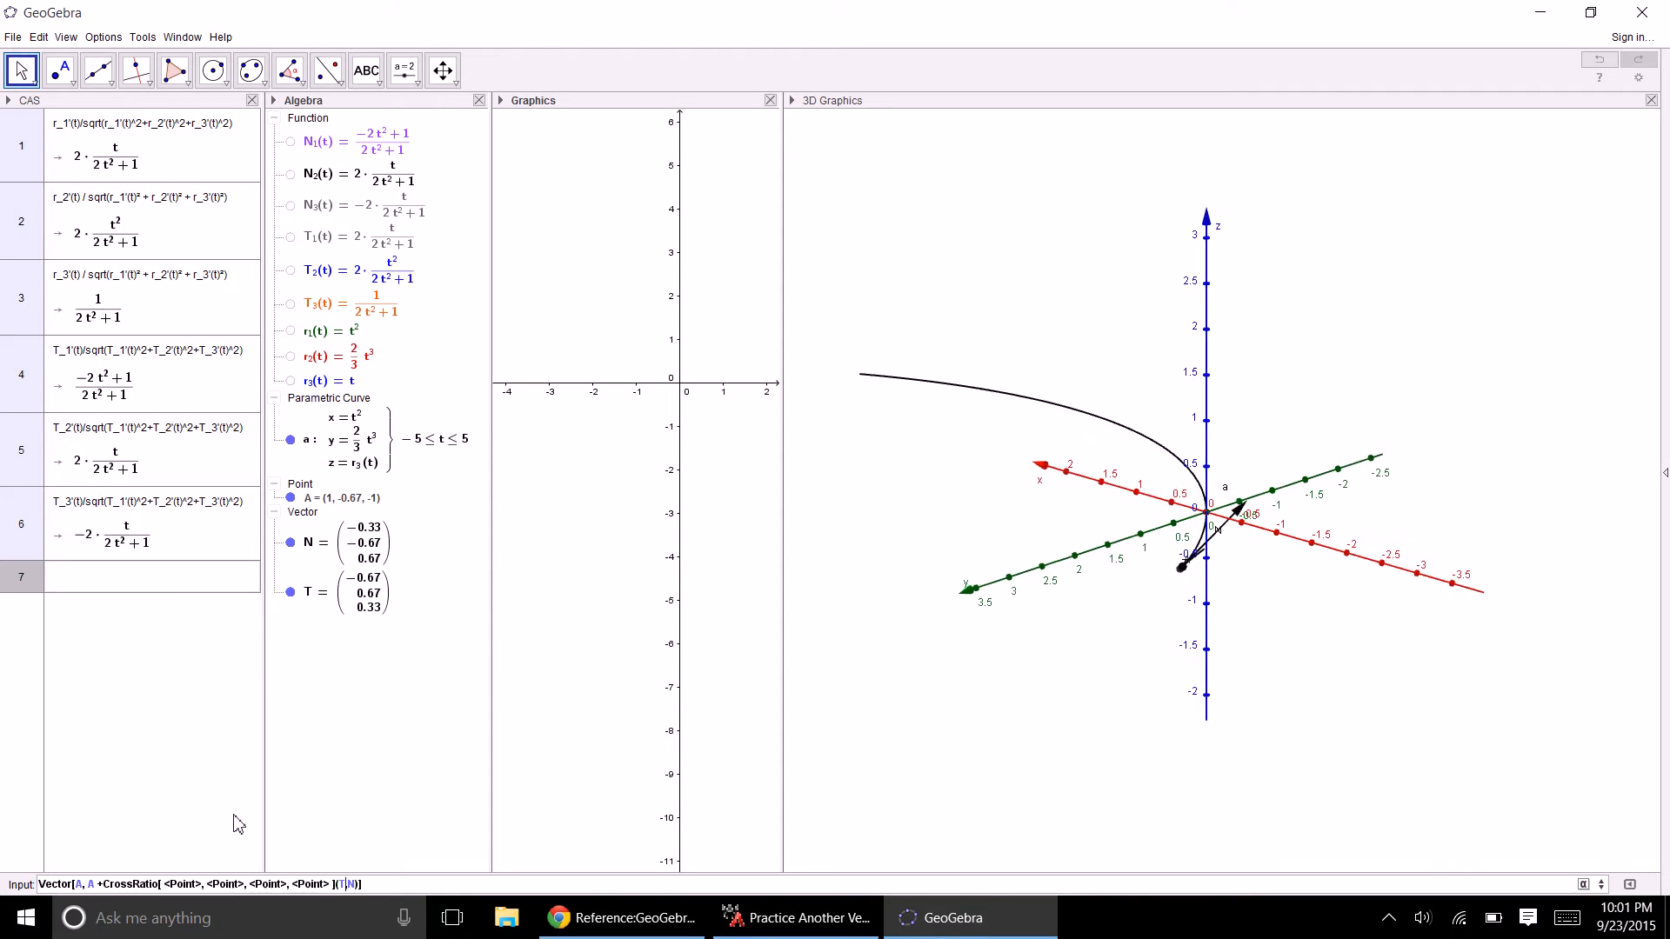
# - Remove the CrossRatio template and the trailing (T,N) from the vector expression, leaving Vector[A, A +]
pyautogui.press('Right')
pyautogui.press('Right')
pyautogui.hotkey('shift', 'Left')
pyautogui.hotkey('shift', 'Left')
pyautogui.hotkey('shift', 'Left')
pyautogui.hotkey('shift', 'Left')
pyautogui.hotkey('shift', 'Left')
pyautogui.hotkey('shift', 'Left')
pyautogui.hotkey('shift', 'Left')
pyautogui.hotkey('shift', 'Left')
pyautogui.hotkey('shift', 'Left')
pyautogui.hotkey('shift', 'Left')
pyautogui.hotkey('shift', 'Left')
pyautogui.hotkey('shift', 'Left')
pyautogui.hotkey('shift', 'Left')
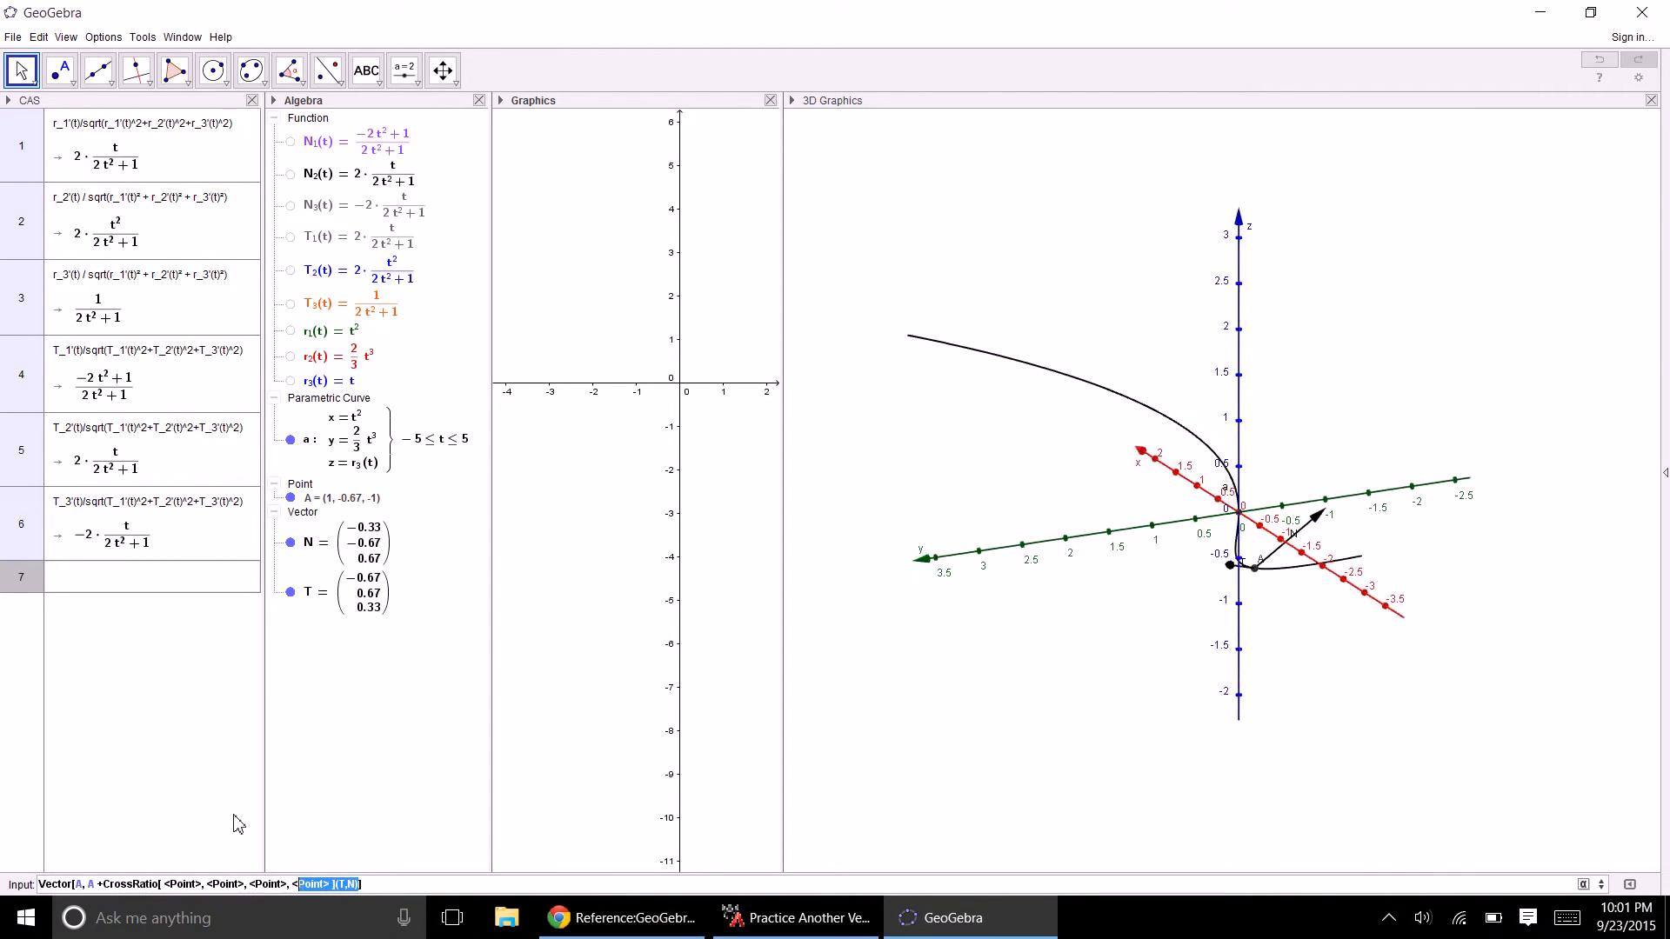
pyautogui.hotkey('shift', 'Left')
pyautogui.hotkey('shift', 'Left')
pyautogui.hotkey('shift', 'Left')
pyautogui.hotkey('shift', 'Left')
pyautogui.hotkey('shift', 'Left')
pyautogui.hotkey('shift', 'Left')
pyautogui.hotkey('shift', 'Left')
pyautogui.hotkey('shift', 'Left')
pyautogui.hotkey('shift', 'Left')
pyautogui.hotkey('shift', 'Left')
pyautogui.hotkey('shift', 'Left')
pyautogui.hotkey('shift', 'Left')
pyautogui.hotkey('shift', 'Left')
pyautogui.hotkey('shift', 'Left')
pyautogui.hotkey('shift', 'Left')
pyautogui.hotkey('shift', 'Left')
pyautogui.hotkey('shift', 'Left')
pyautogui.hotkey('shift', 'Left')
pyautogui.hotkey('shift', 'Left')
pyautogui.hotkey('shift', 'Left')
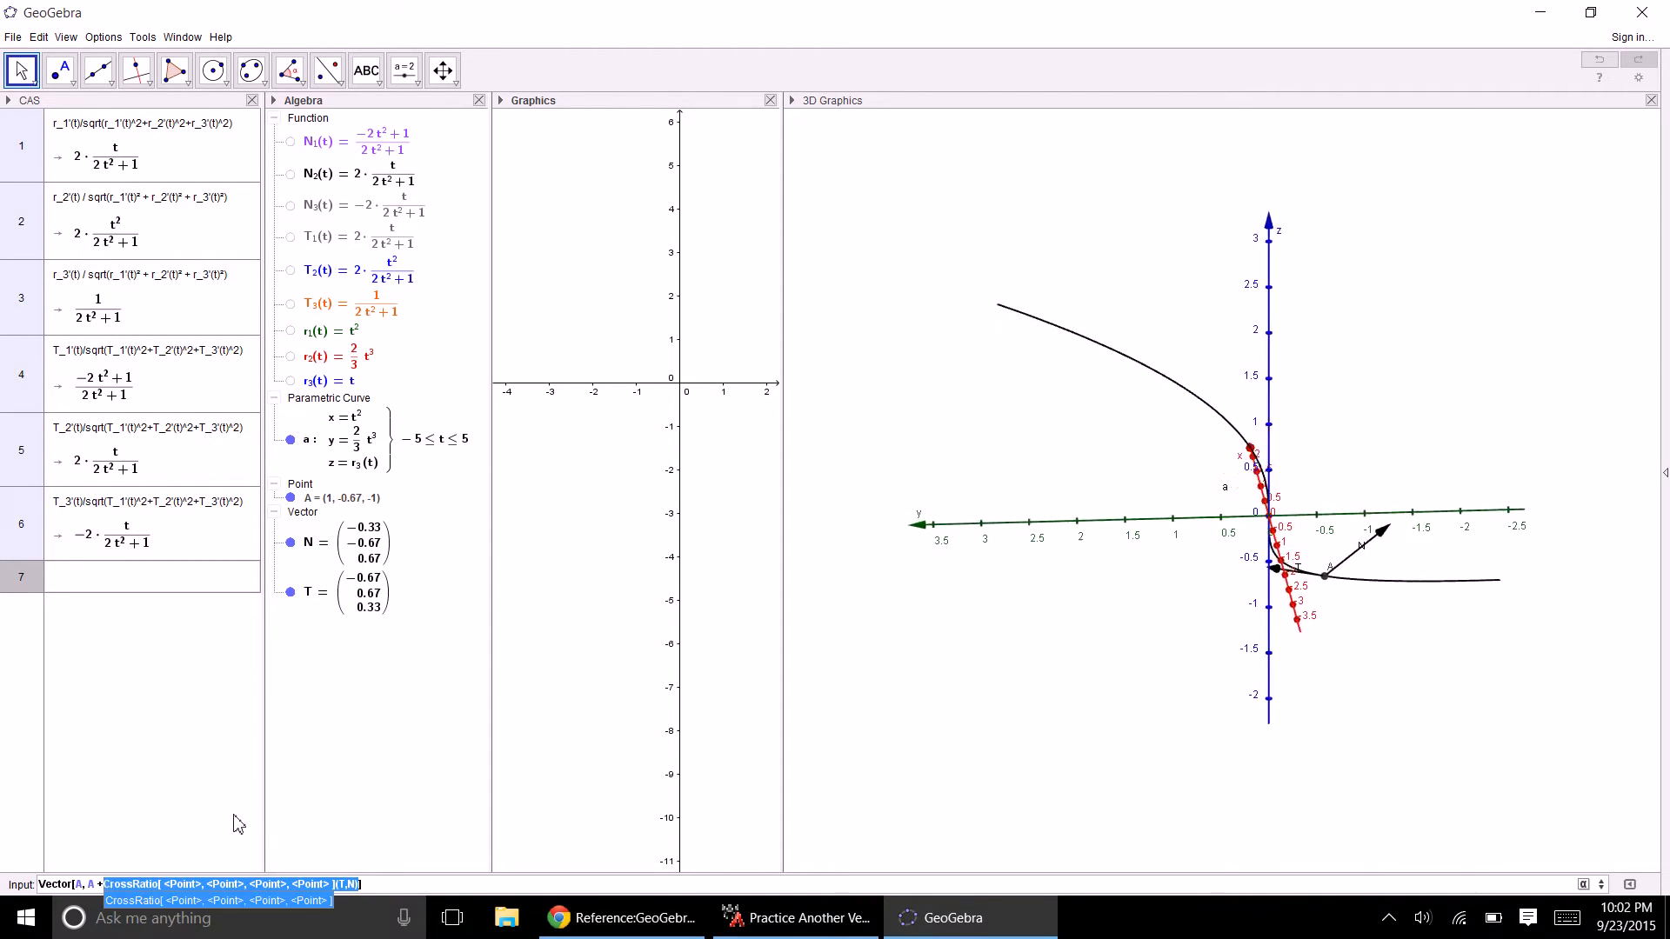
pyautogui.press('BackSpace')
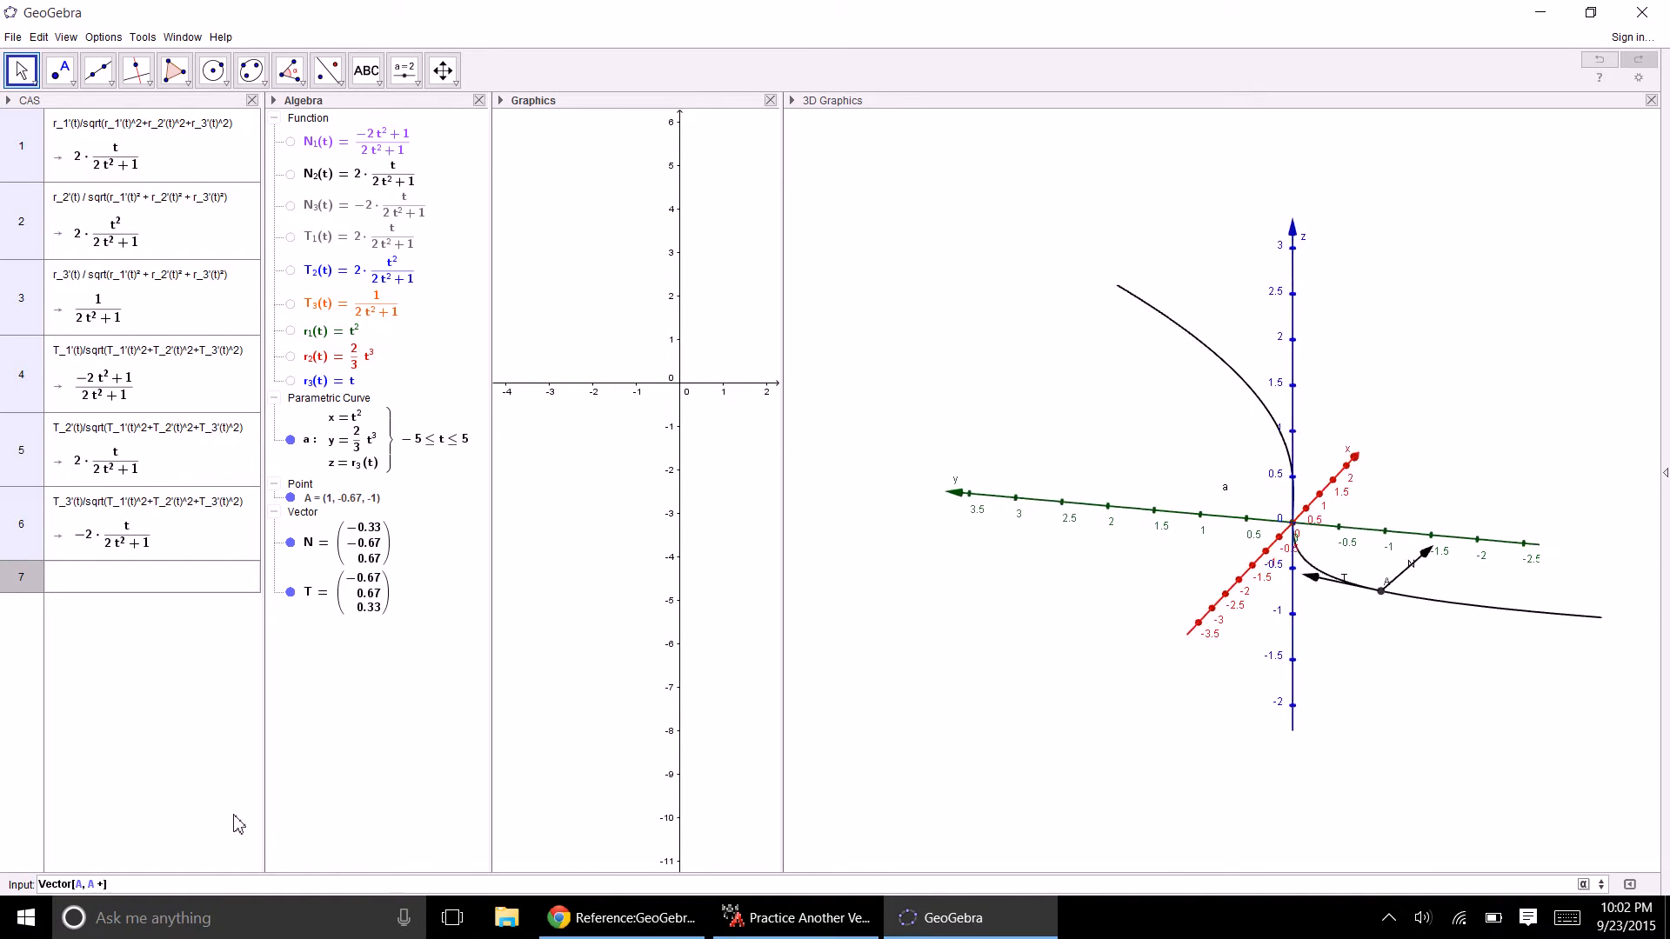
# - Complete the expression as Vector[A, A + cross(T,N)] and create the binormal vector starting at point A
pyautogui.write('cro')
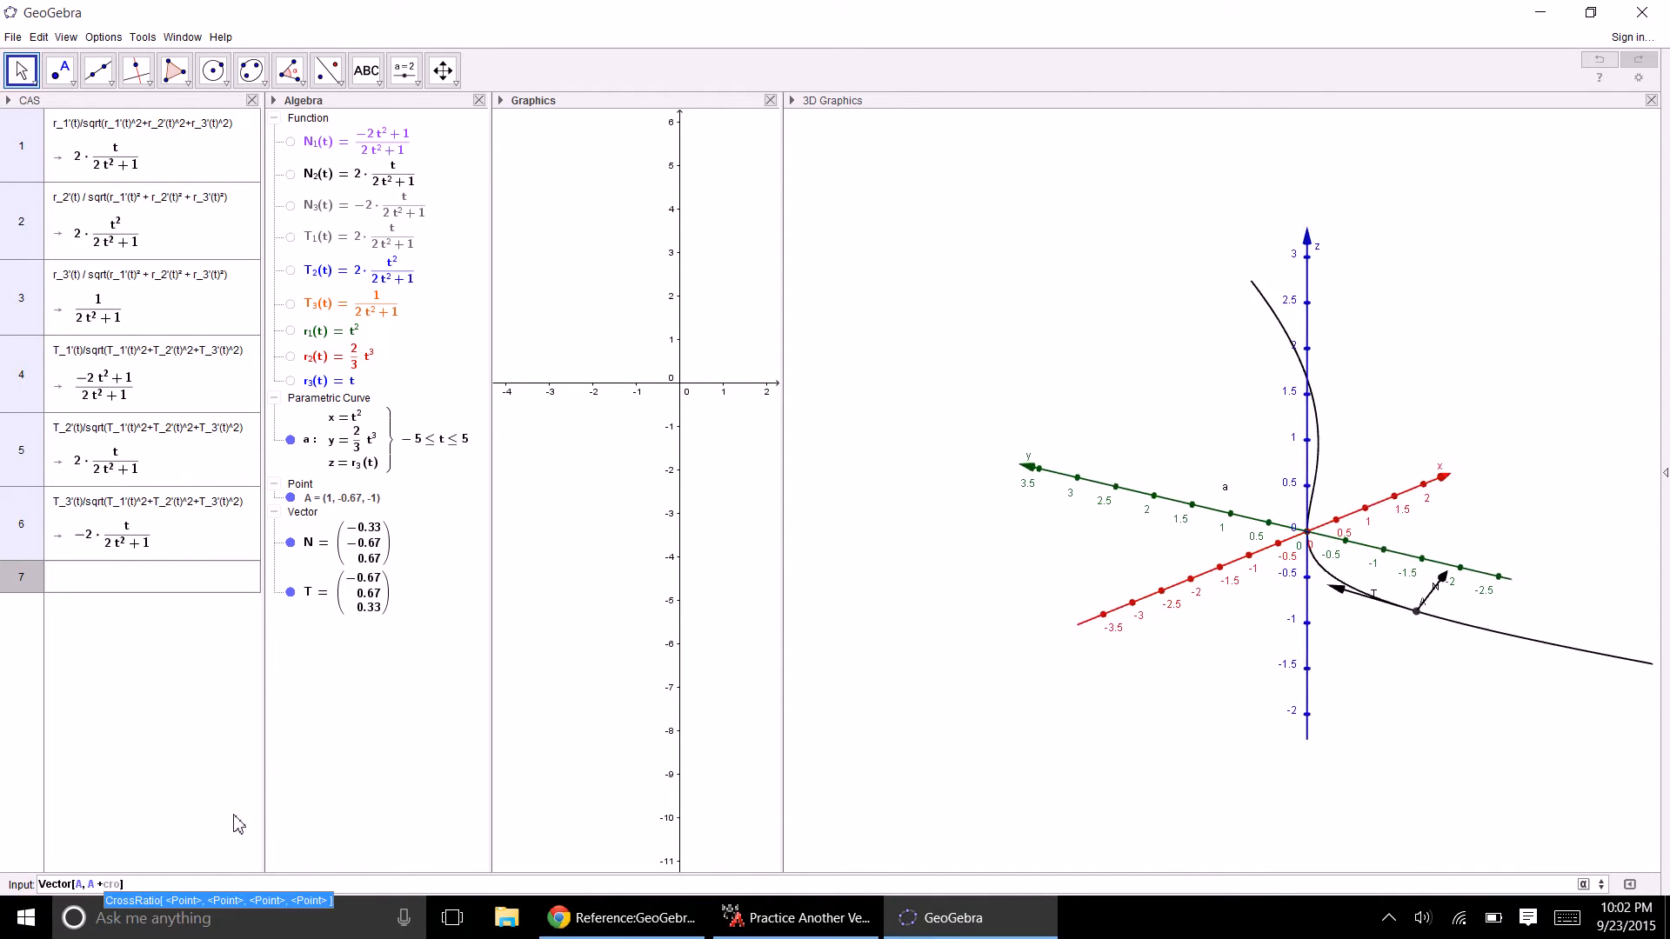
pyautogui.write('ss(')
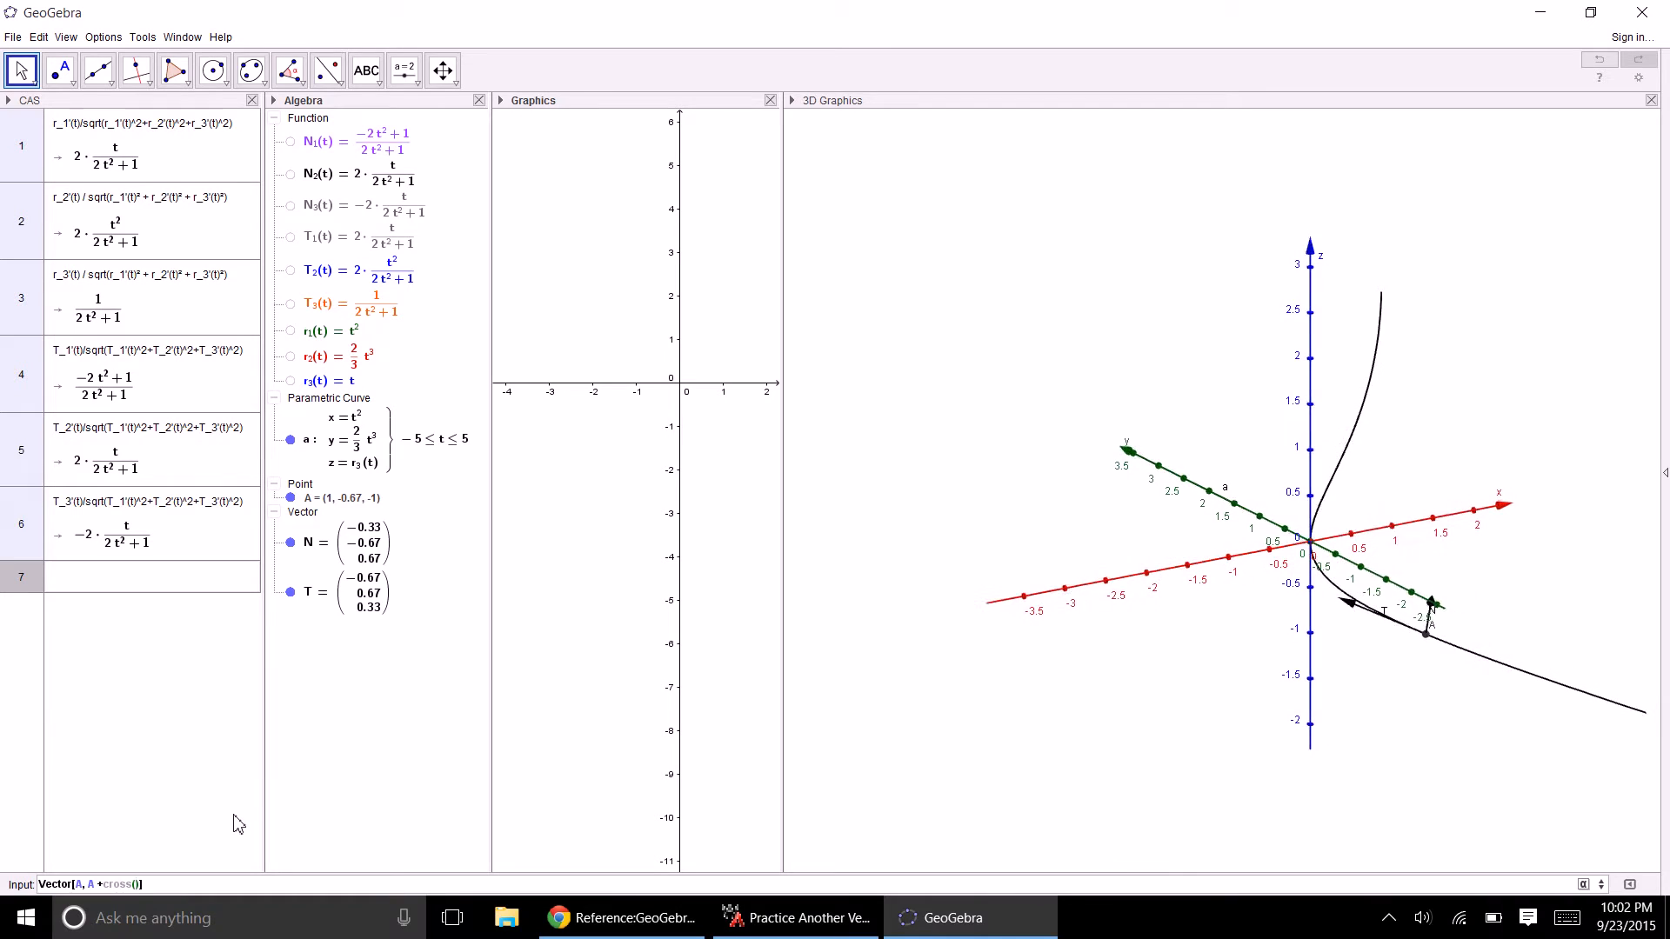
pyautogui.write('T,N')
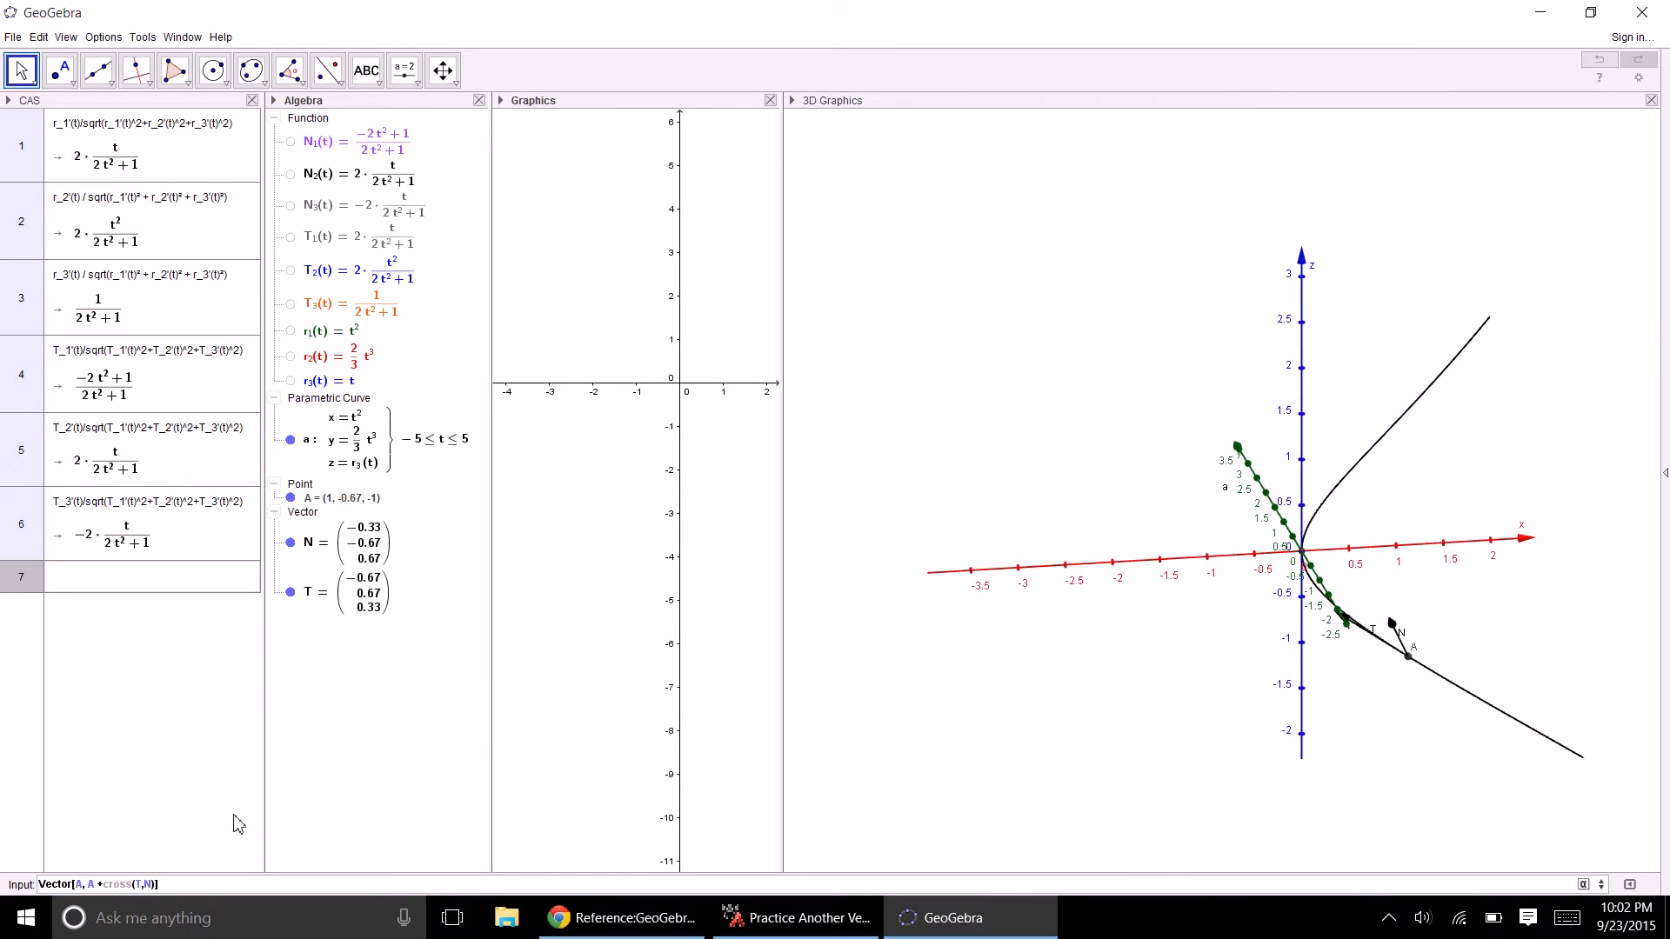
pyautogui.press('Return')
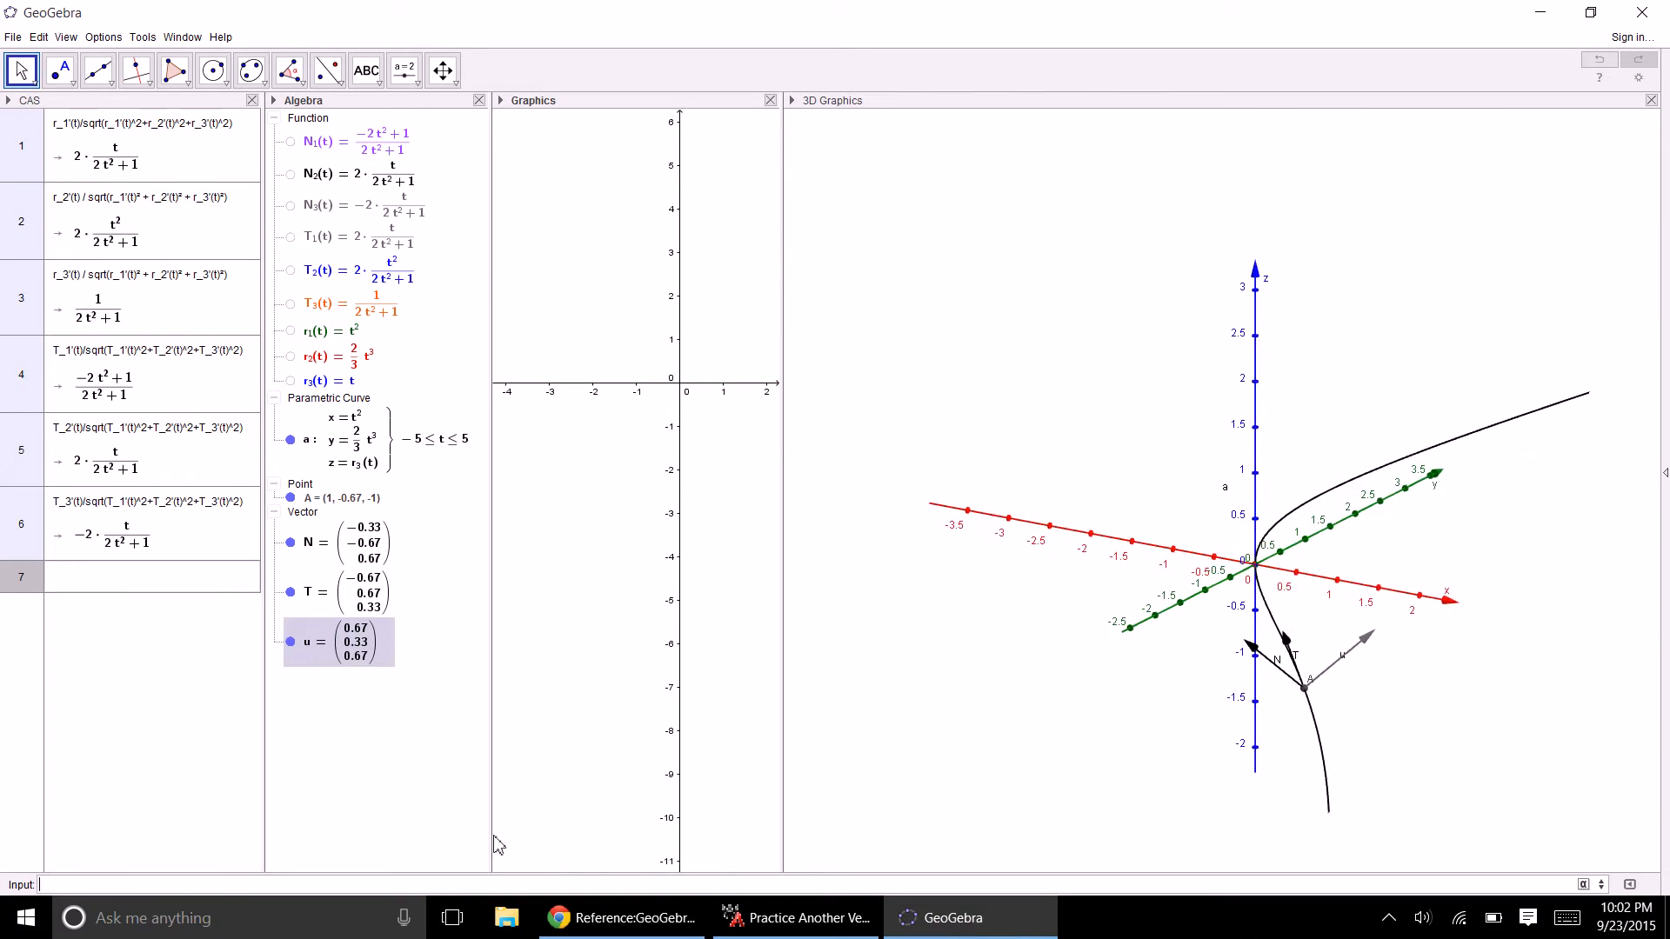
# - Rename the binormal vector u as B
pyautogui.rightClick(363, 654)
pyautogui.click(413, 779)
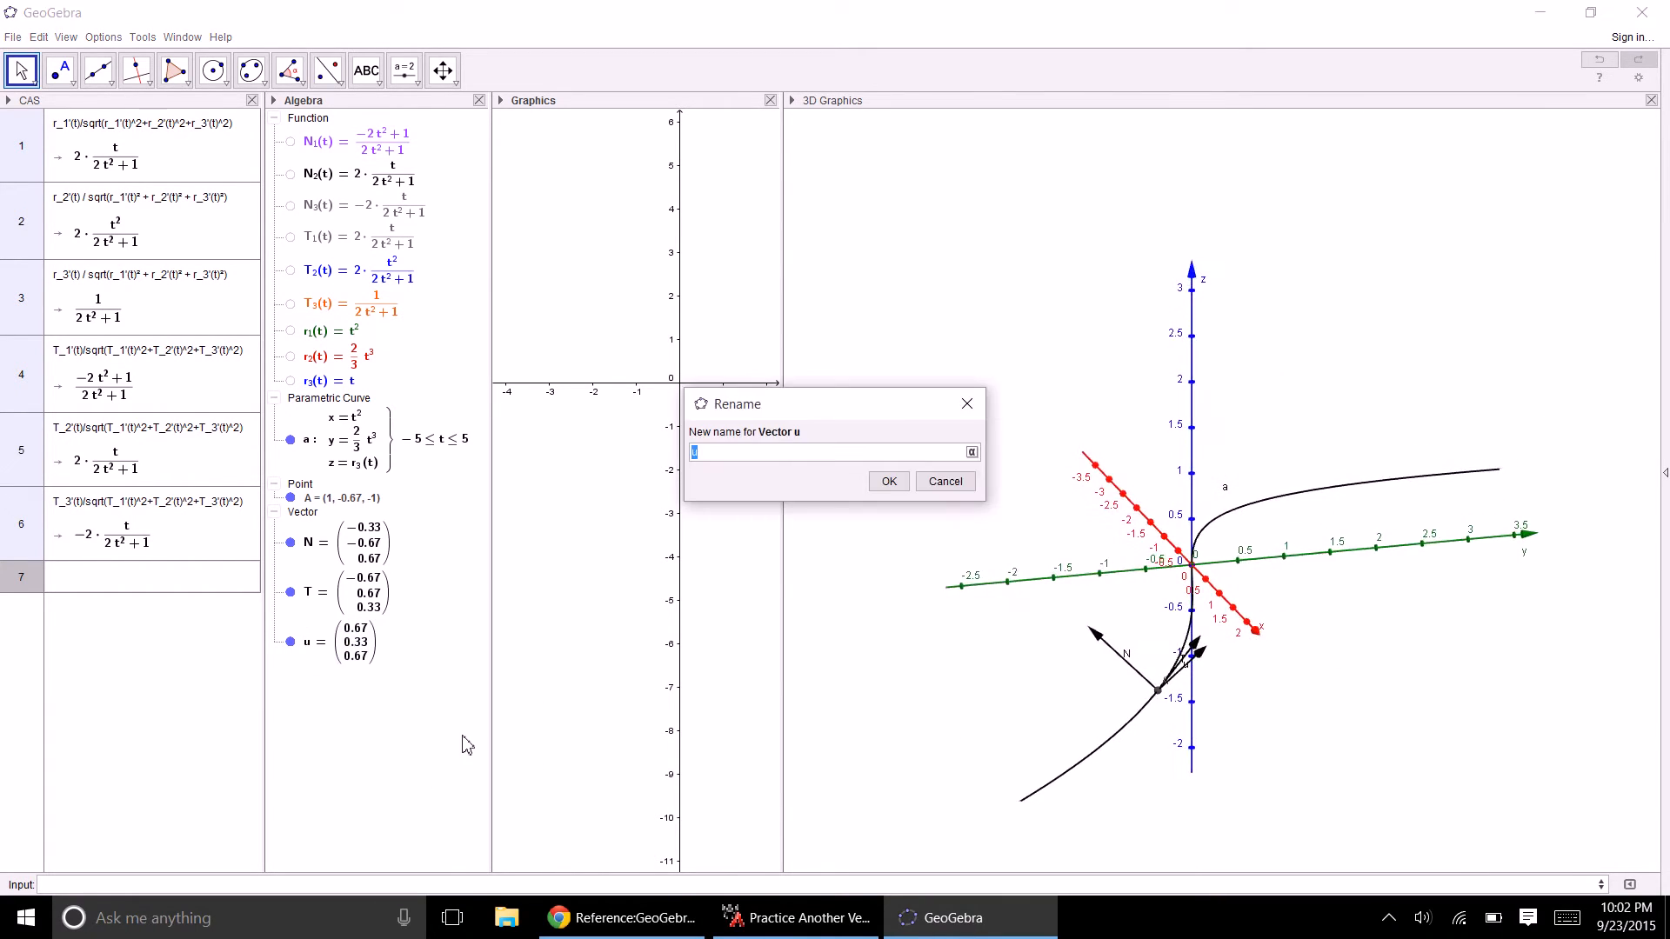
pyautogui.write('B')
pyautogui.press('Return')
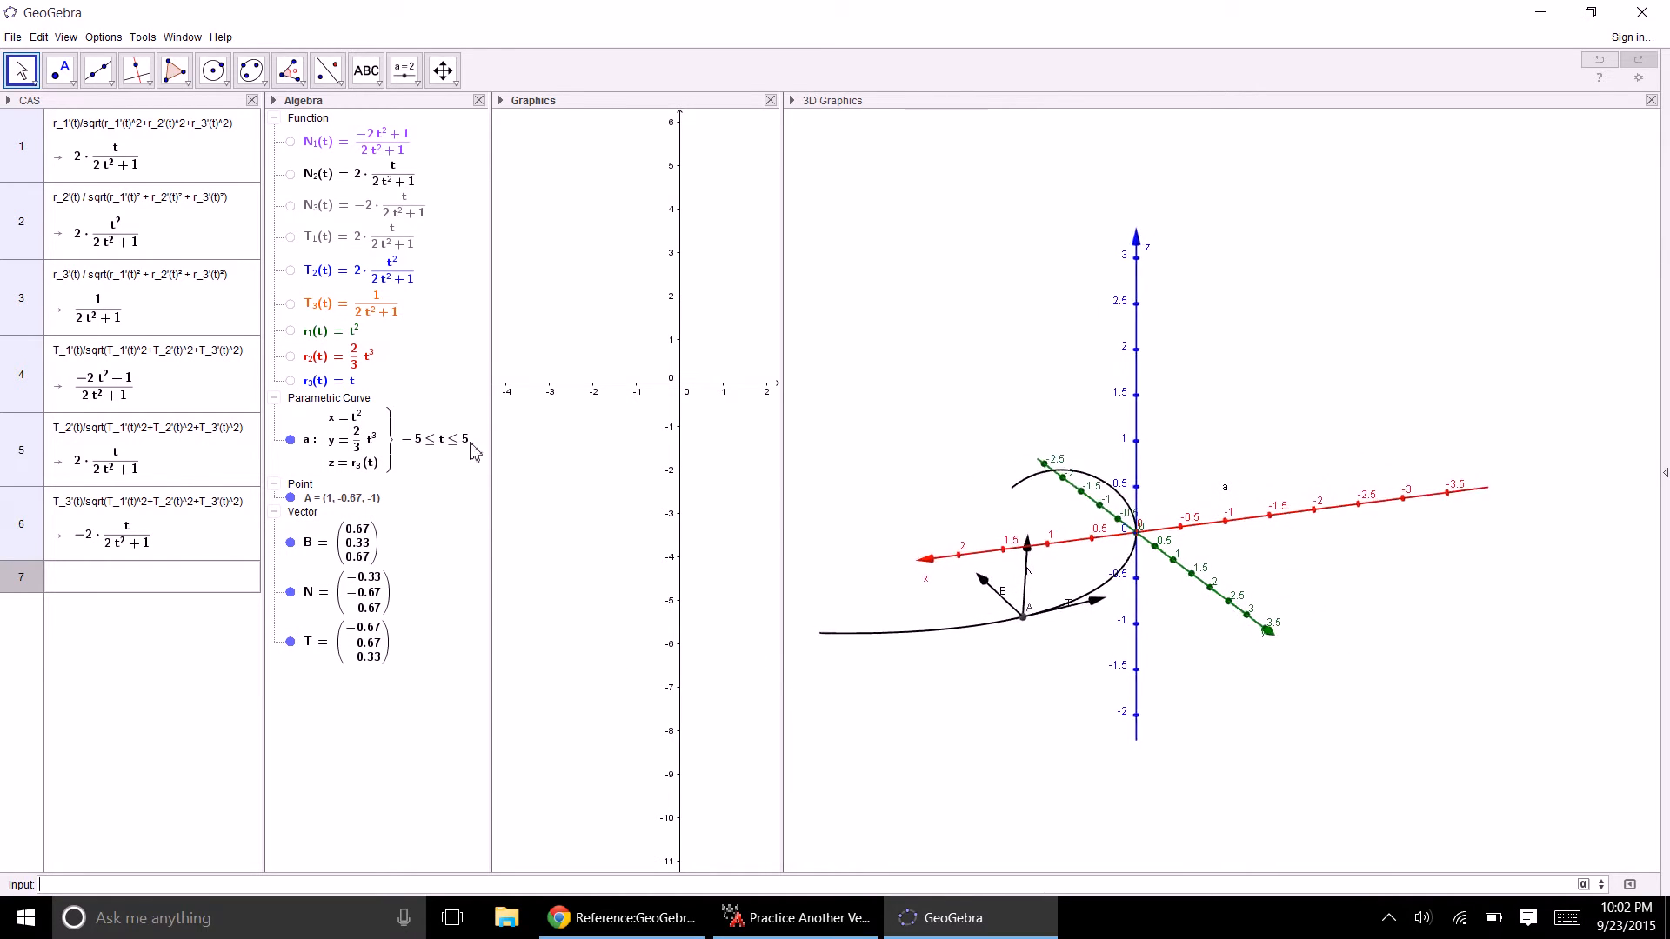
# - Tile the GeoGebra window beside the WebAssign question and evaluate T, N and B in three new CAS rows
pyautogui.moveTo(564, 16); pyautogui.dragTo(1668, 218)
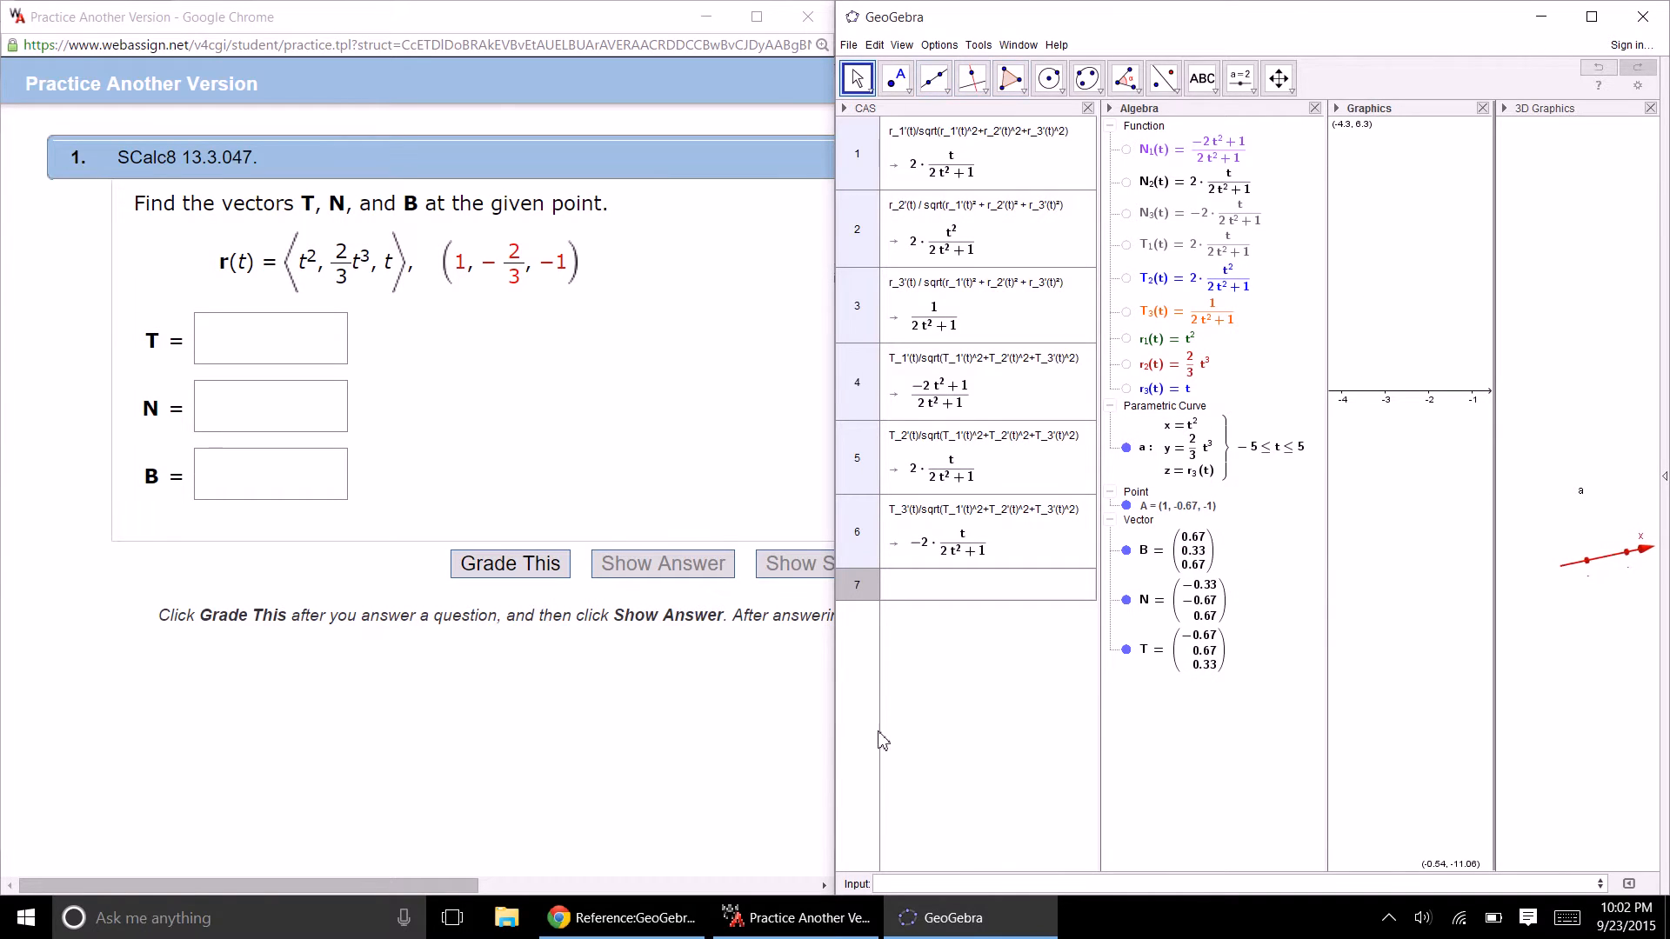
pyautogui.click(913, 583)
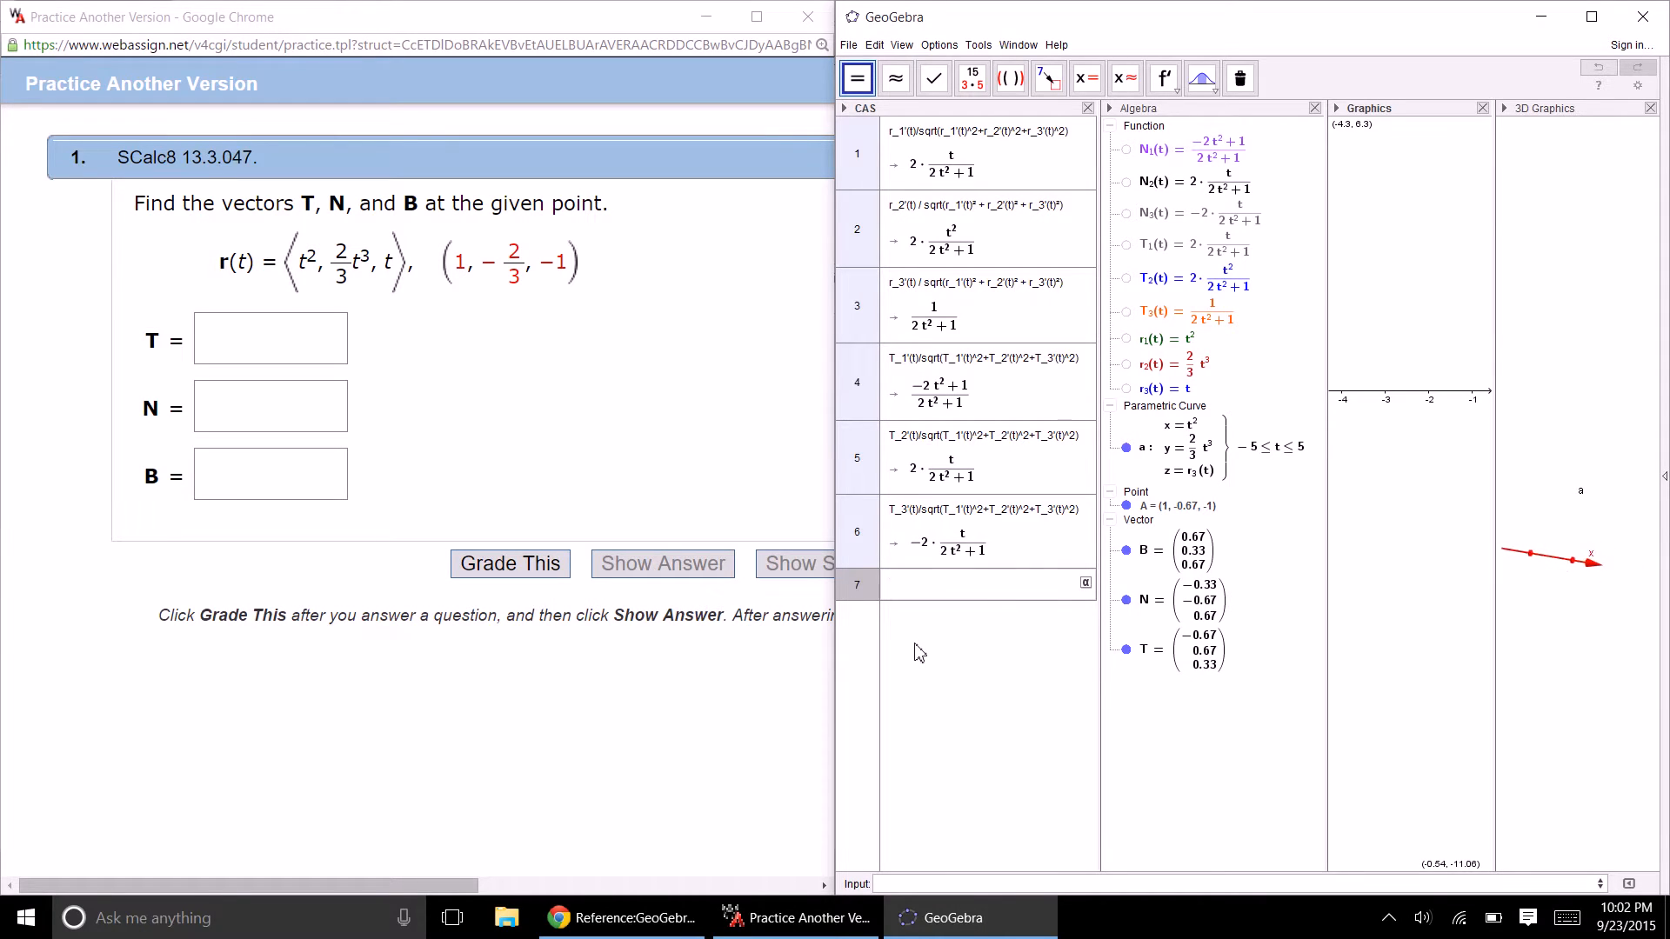
pyautogui.press('Return')
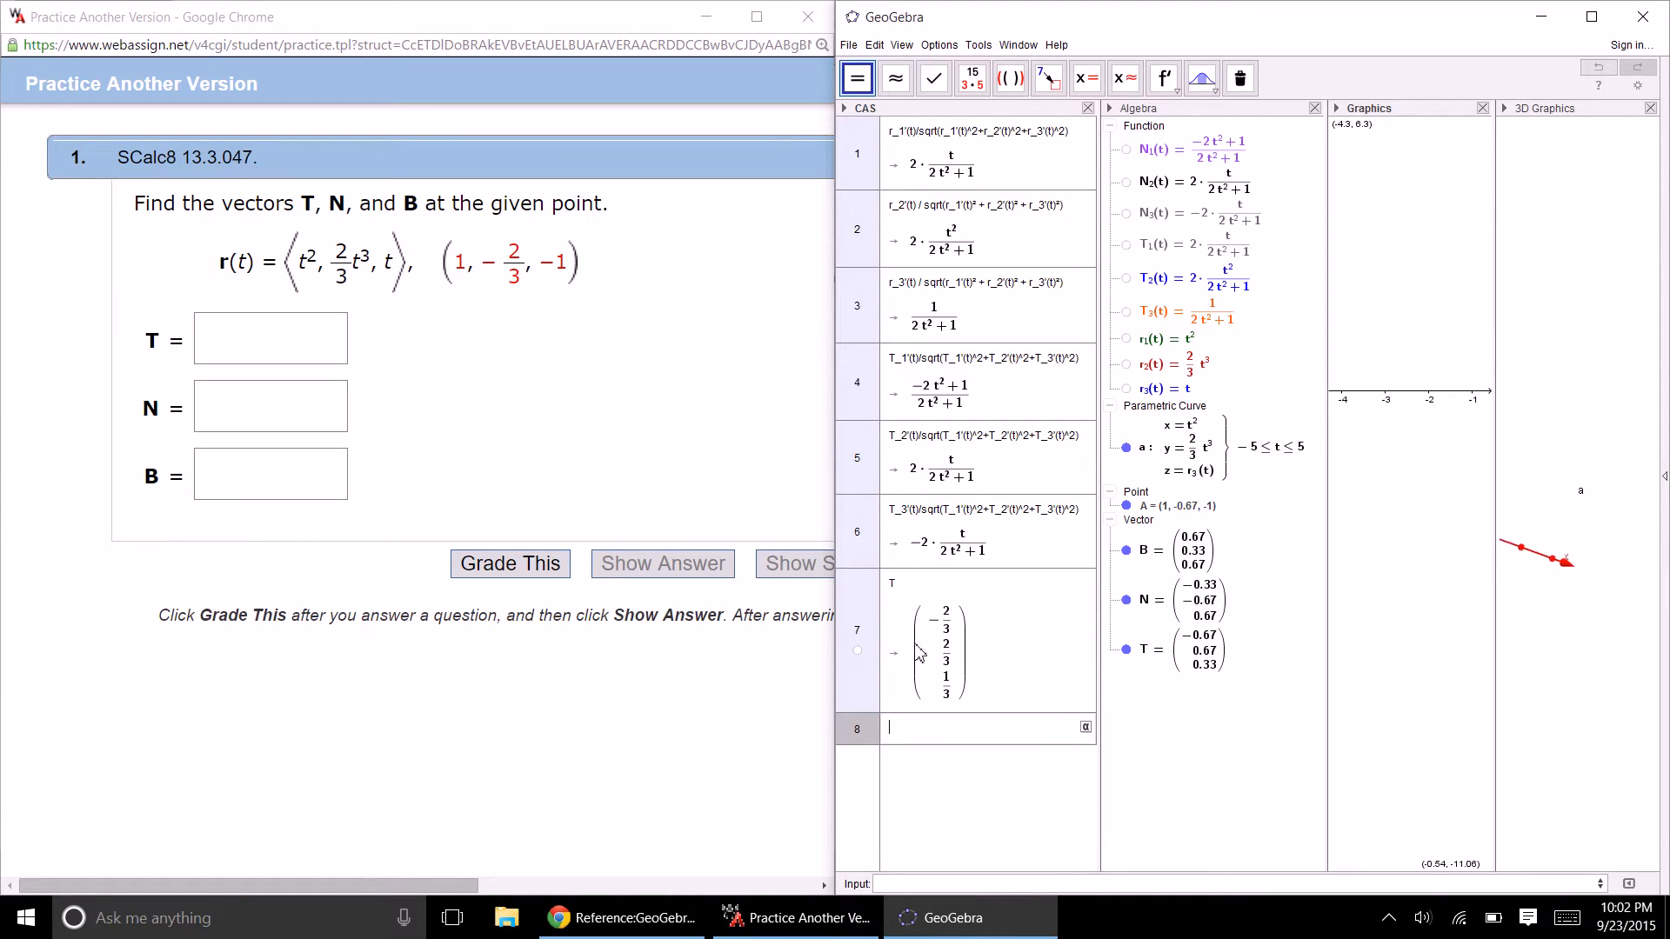
pyautogui.write('N')
pyautogui.press('Return')
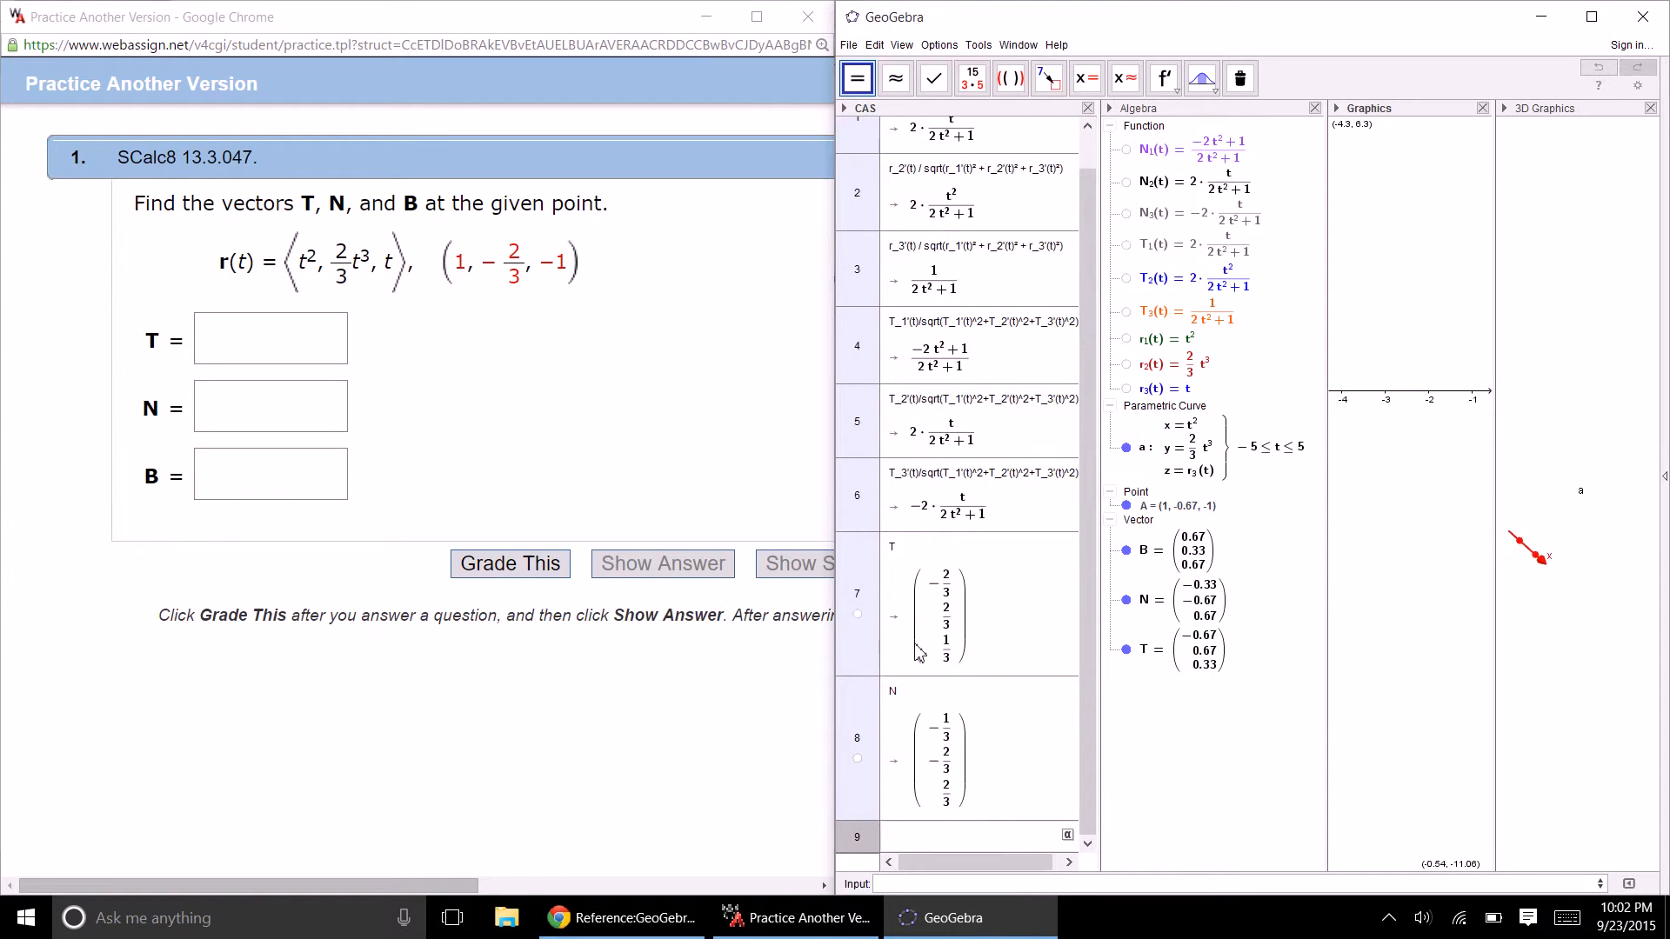
pyautogui.write('B')
pyautogui.press('Return')
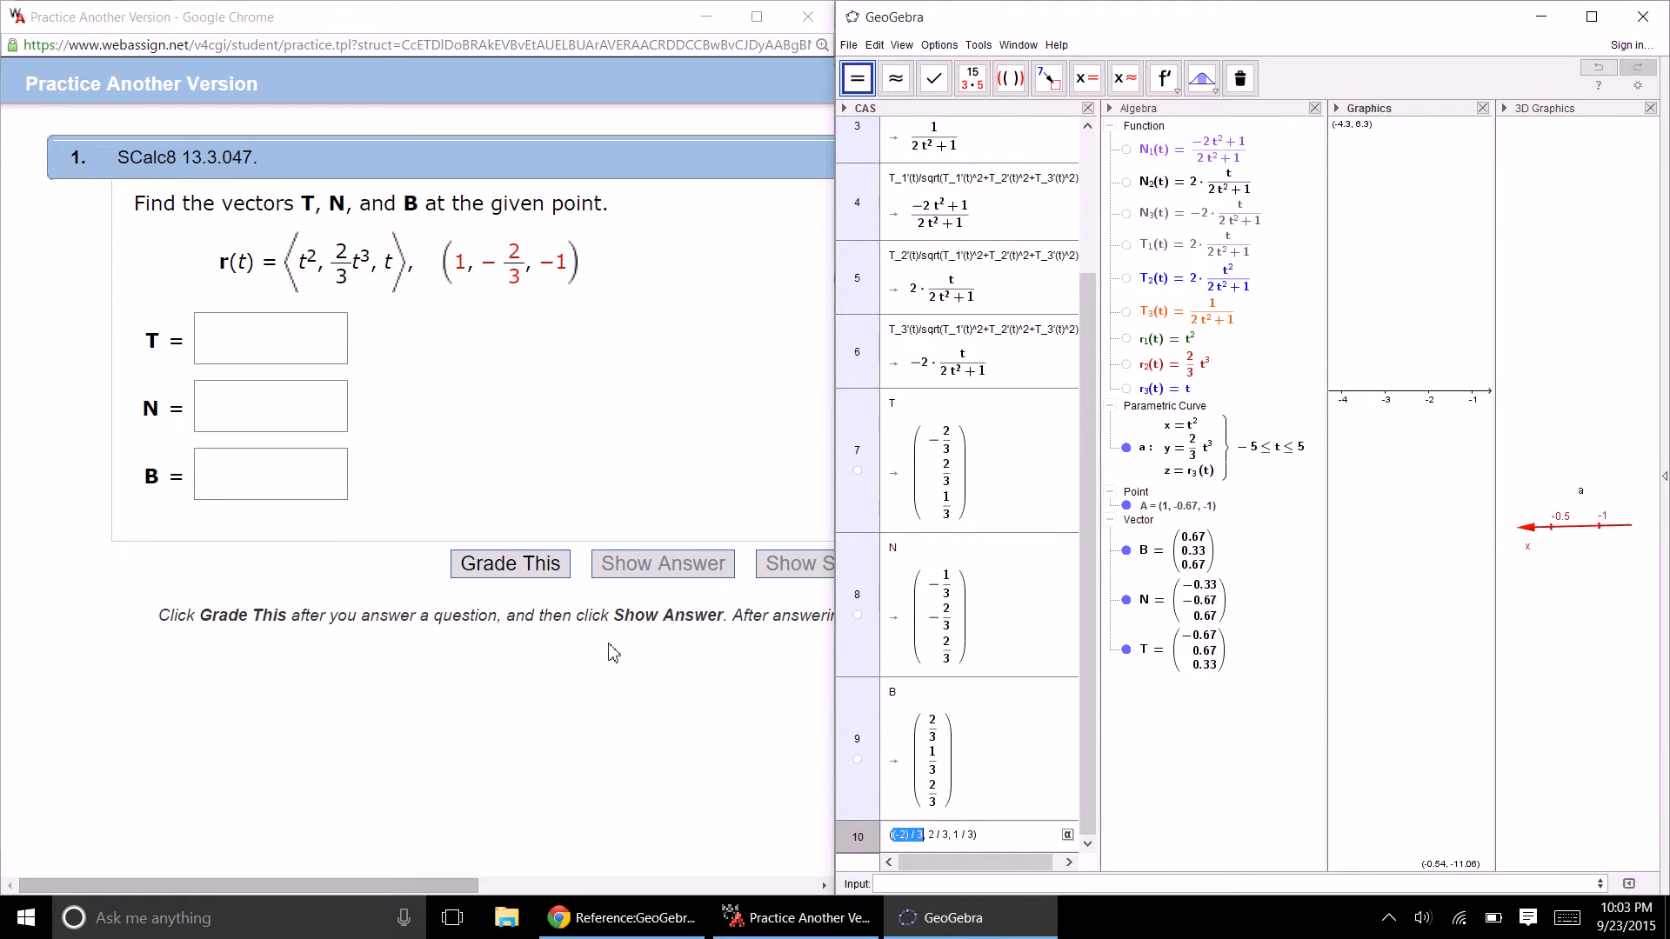
pyautogui.click(281, 318)
pyautogui.write('(-2)/3')
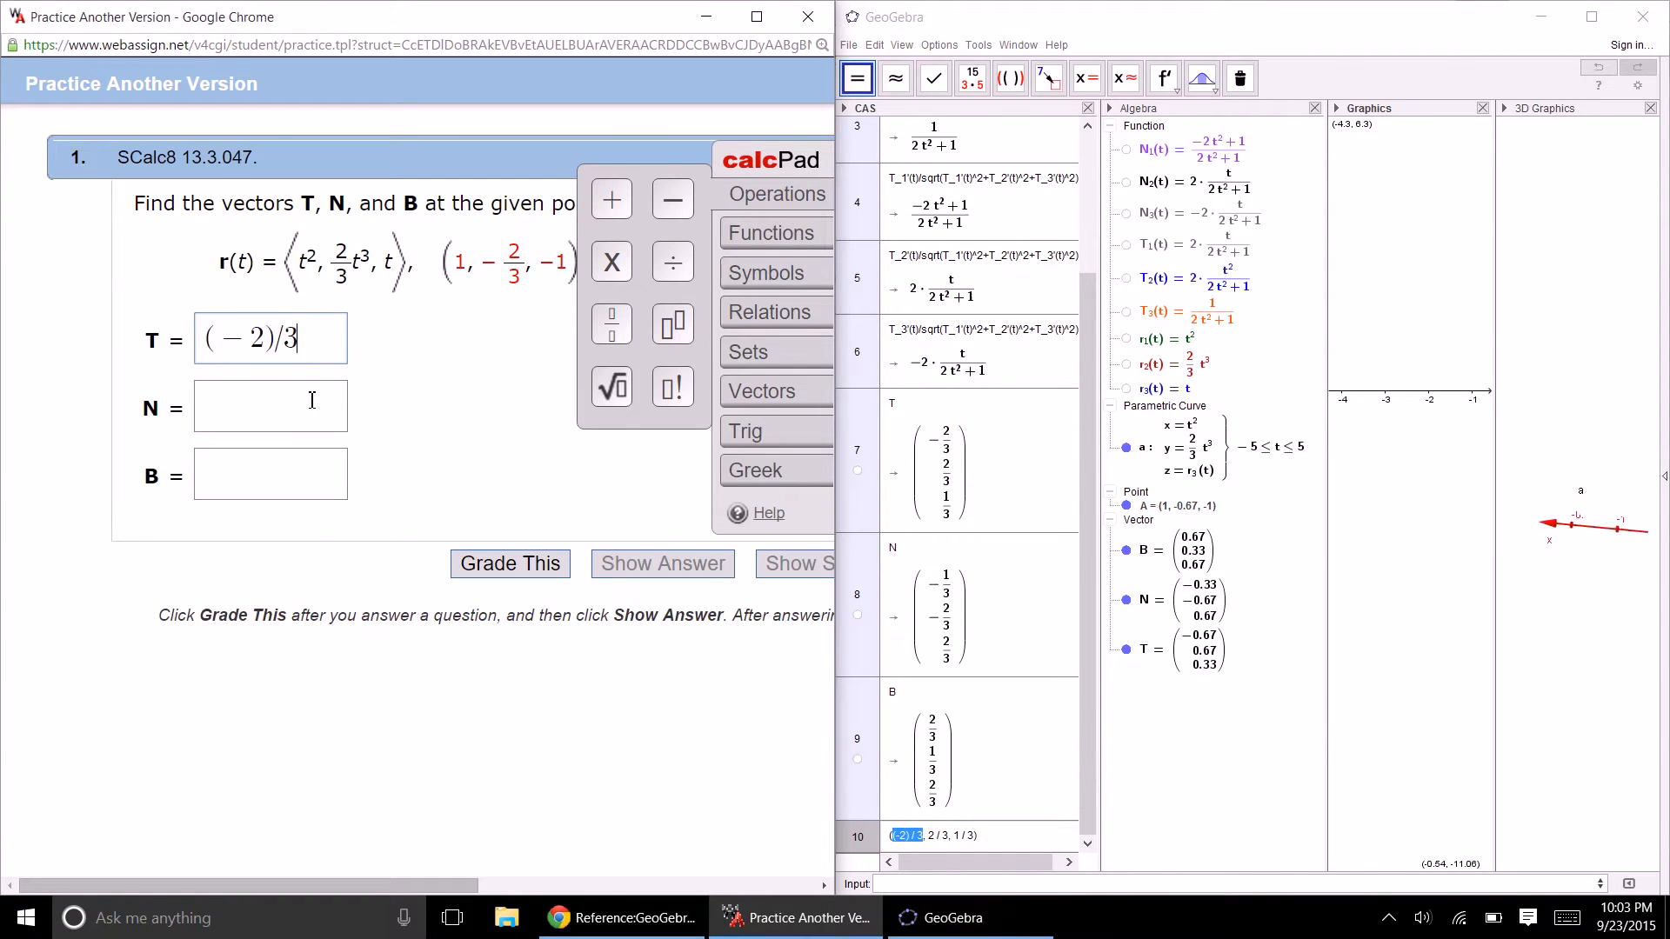
pyautogui.click(311, 400)
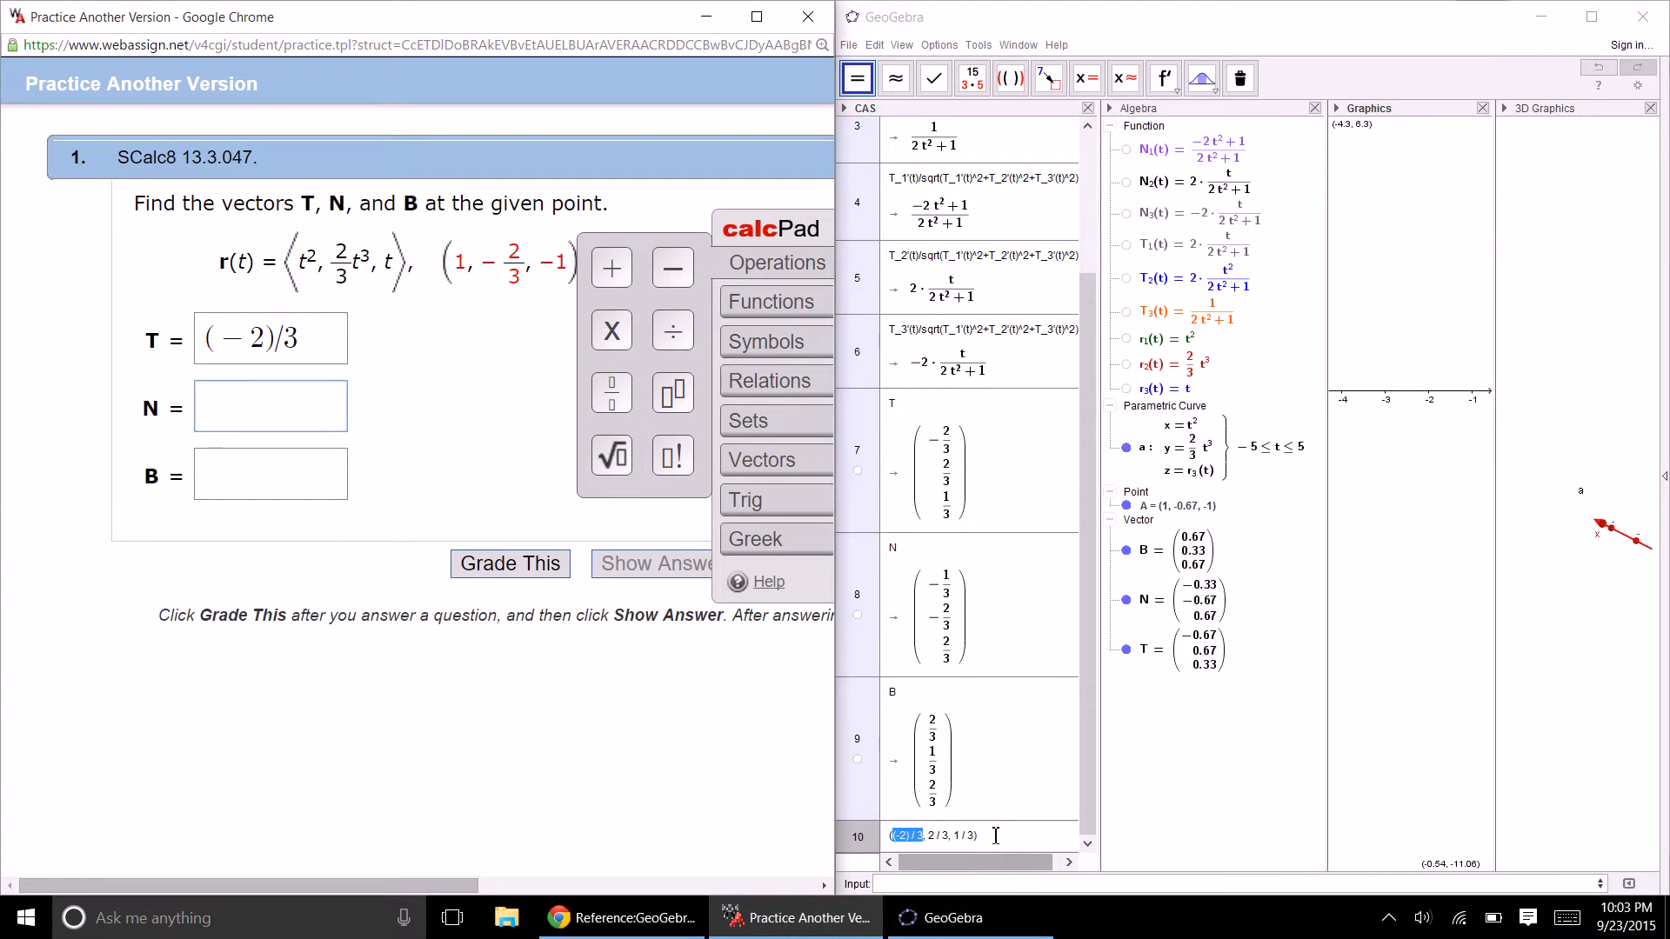
# - Copy the whole T vector from CAS row 10 and replace the WebAssign T answer with ((-2)/3,2/3,1/3)
pyautogui.click(840, 839)
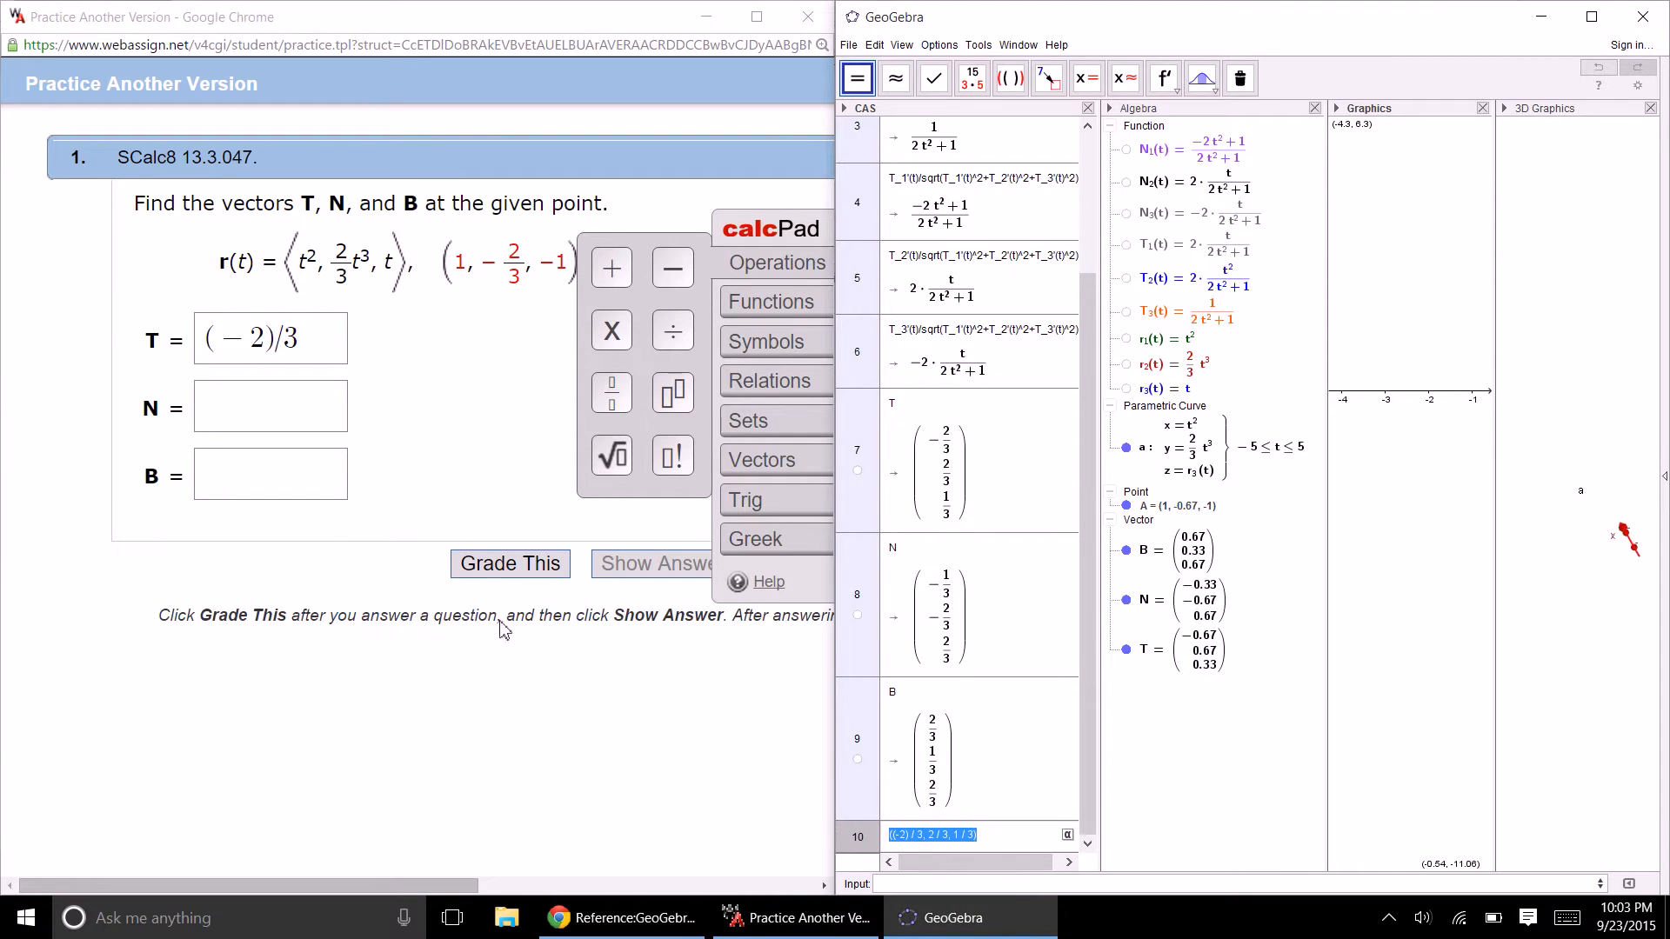
pyautogui.moveTo(335, 339); pyautogui.dragTo(31, 335)
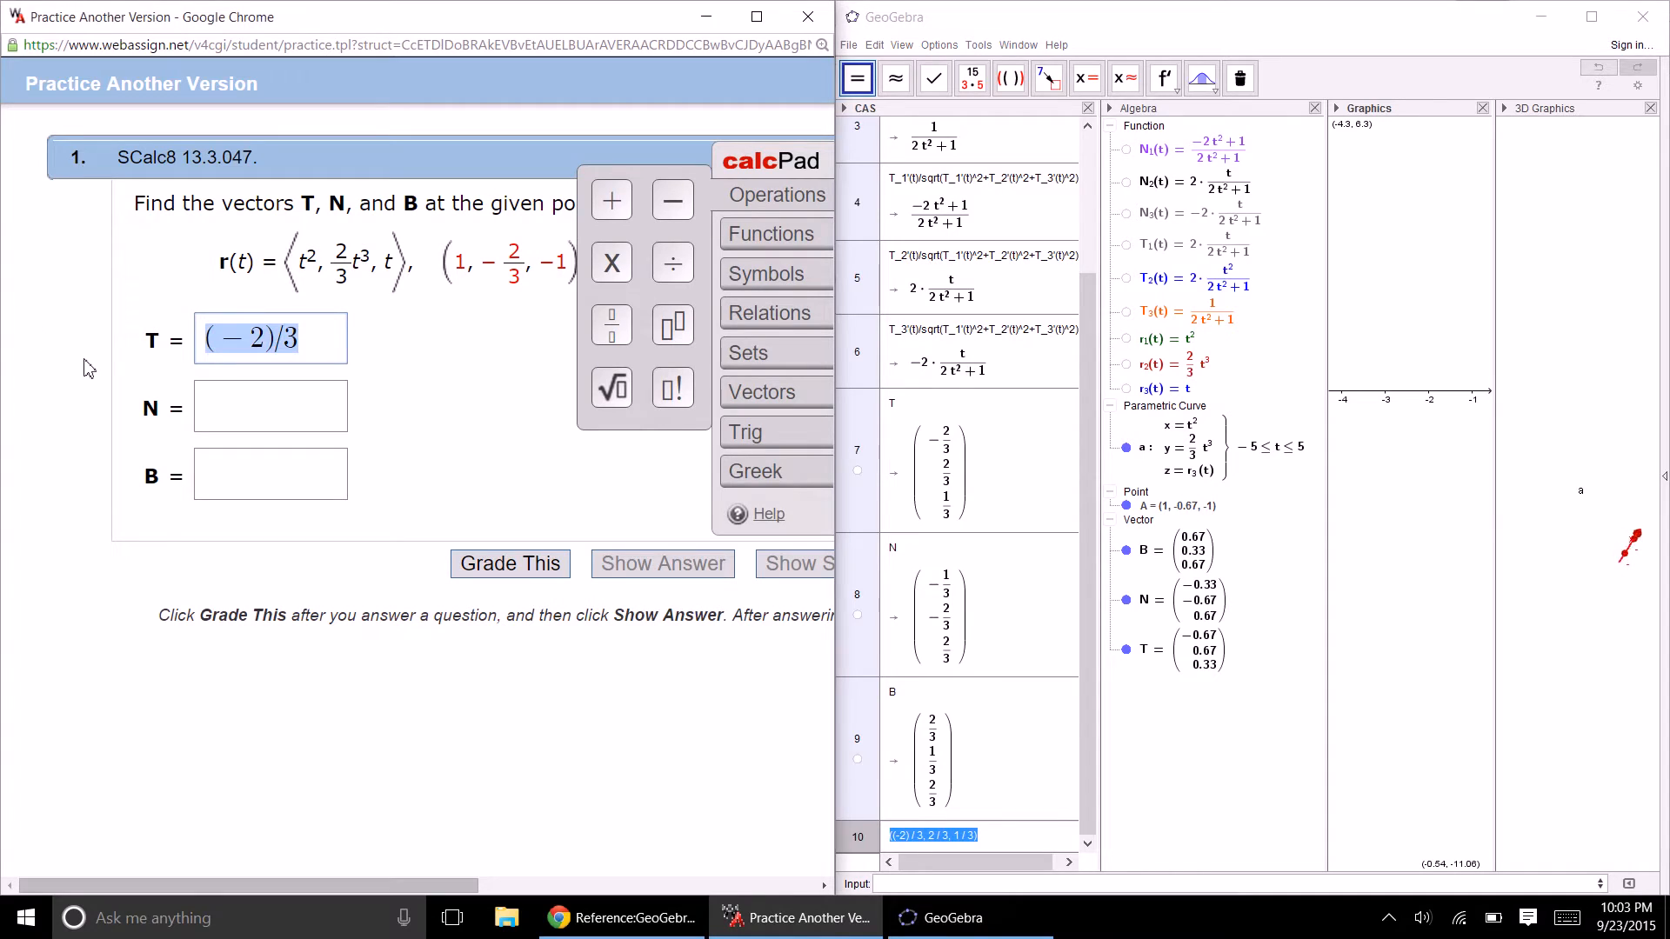
pyautogui.press('BackSpace')
pyautogui.write('((-2)/3,2/3,1/3)')
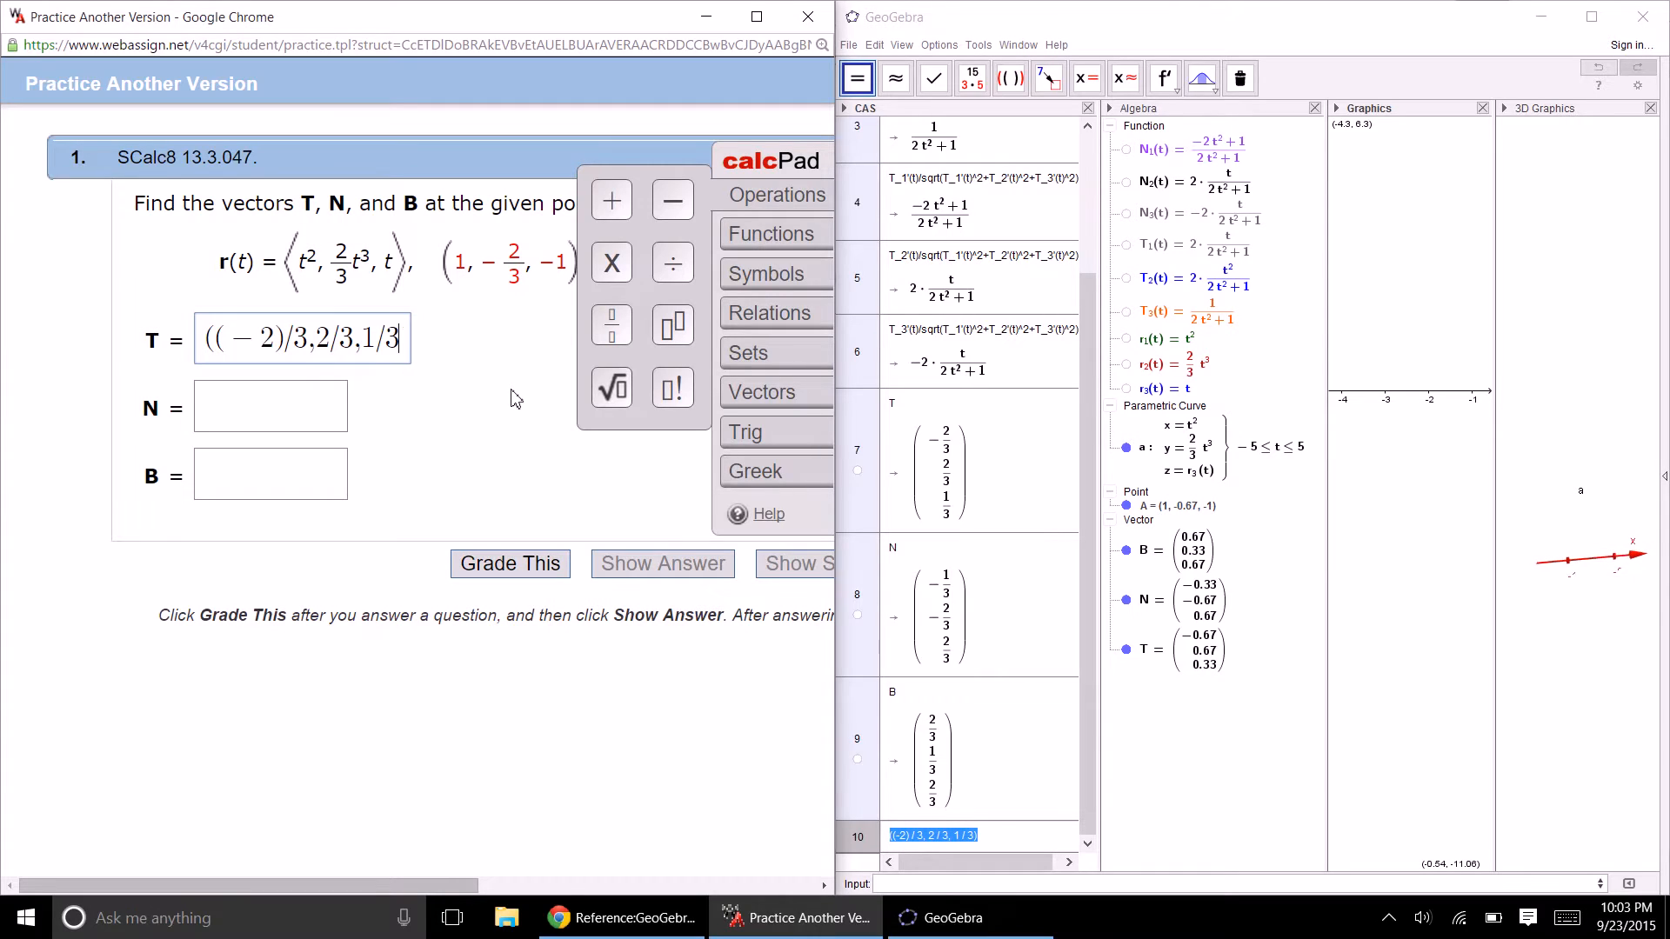
# - Clear the T answer and insert an empty angle-bracket vector template in its place
pyautogui.press('BackSpace')
pyautogui.press('BackSpace')
pyautogui.press('BackSpace')
pyautogui.press('BackSpace')
pyautogui.press('BackSpace')
pyautogui.press('BackSpace')
pyautogui.press('BackSpace')
pyautogui.press('BackSpace')
pyautogui.press('BackSpace')
pyautogui.press('BackSpace')
pyautogui.press('BackSpace')
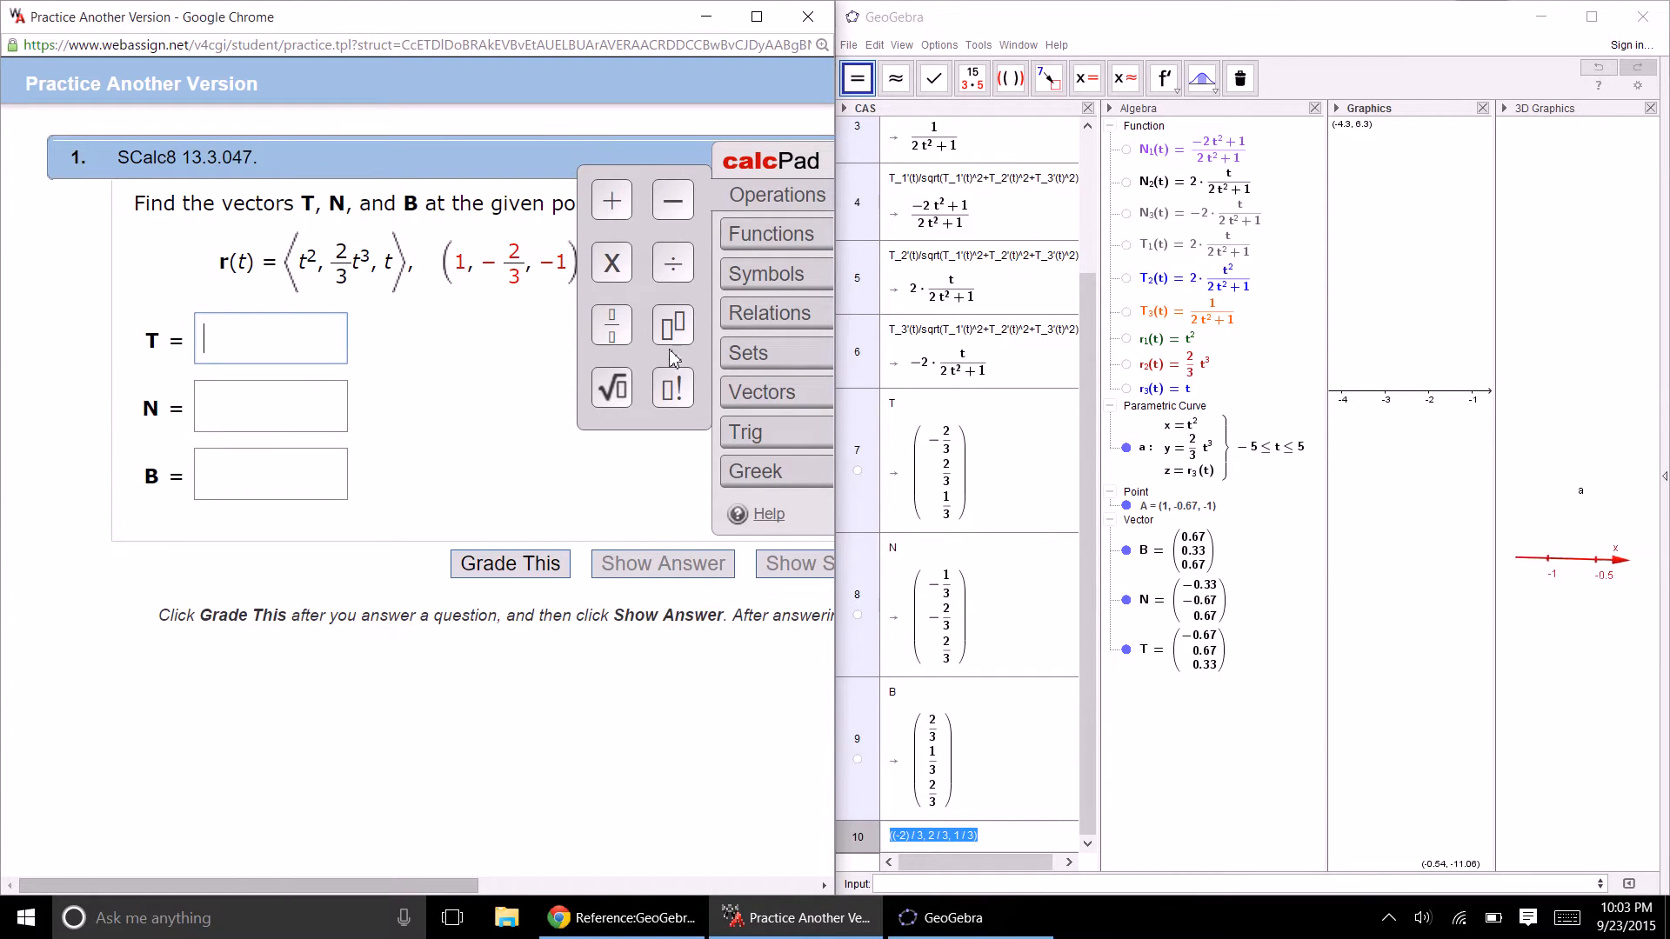
pyautogui.click(770, 391)
pyautogui.click(672, 247)
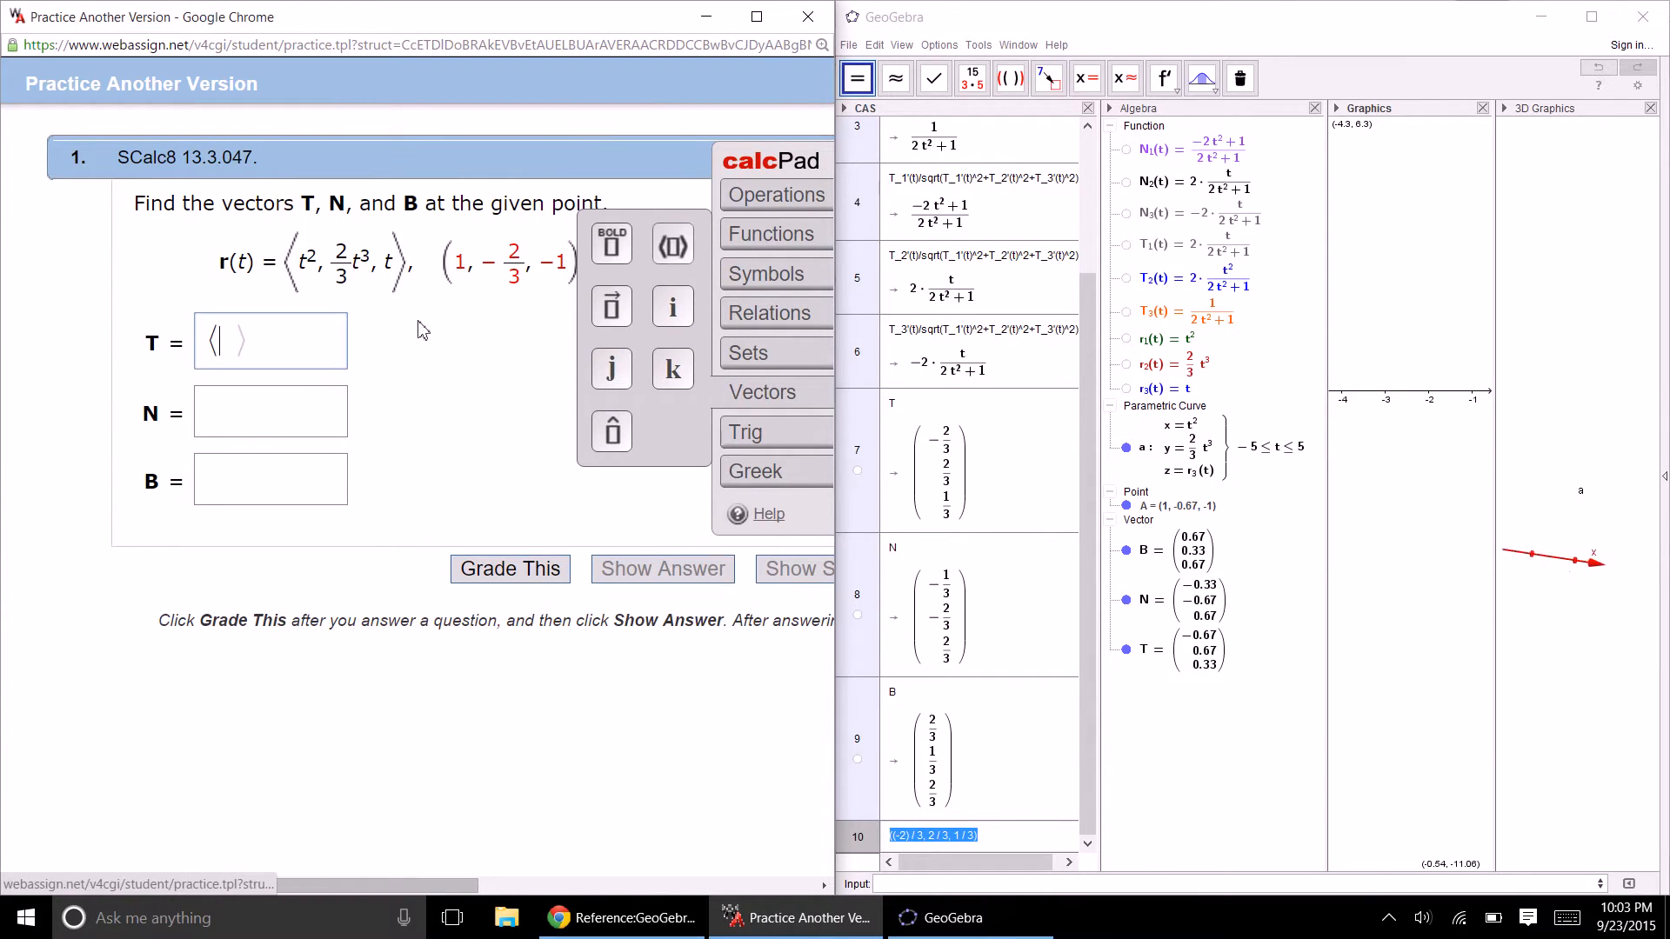
# - Fill the T angle brackets with (-2)/3,2/3,1/3, removing the extra outer parentheses
pyautogui.write('((-2)/3,2/3,1/3)')
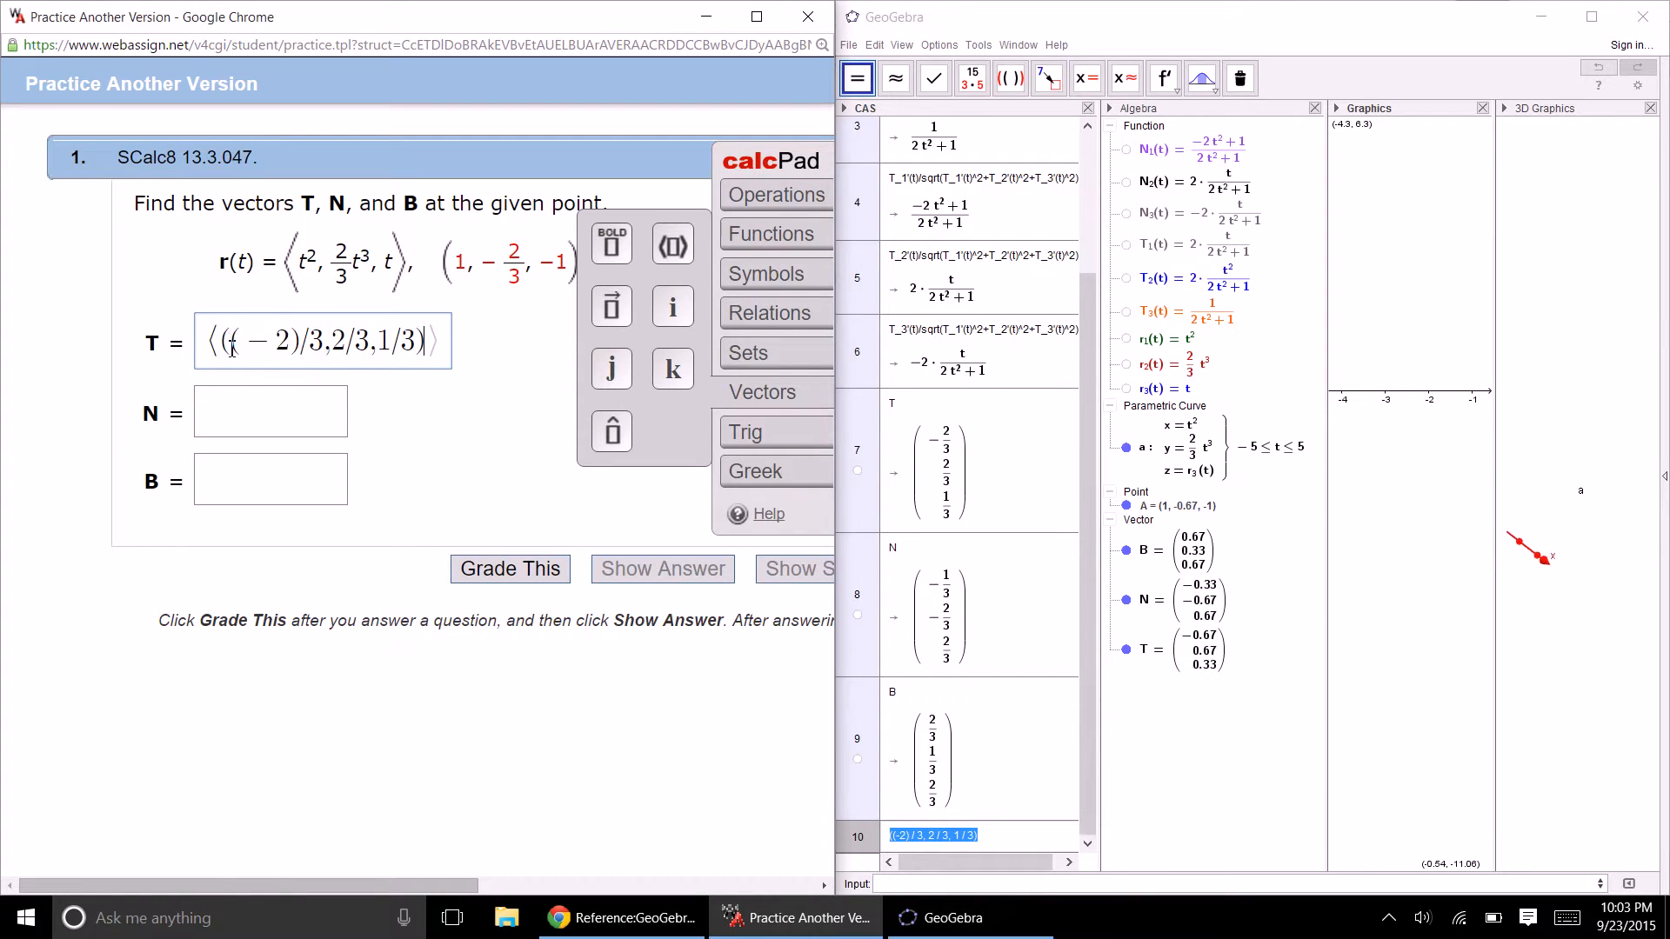
pyautogui.press('BackSpace')
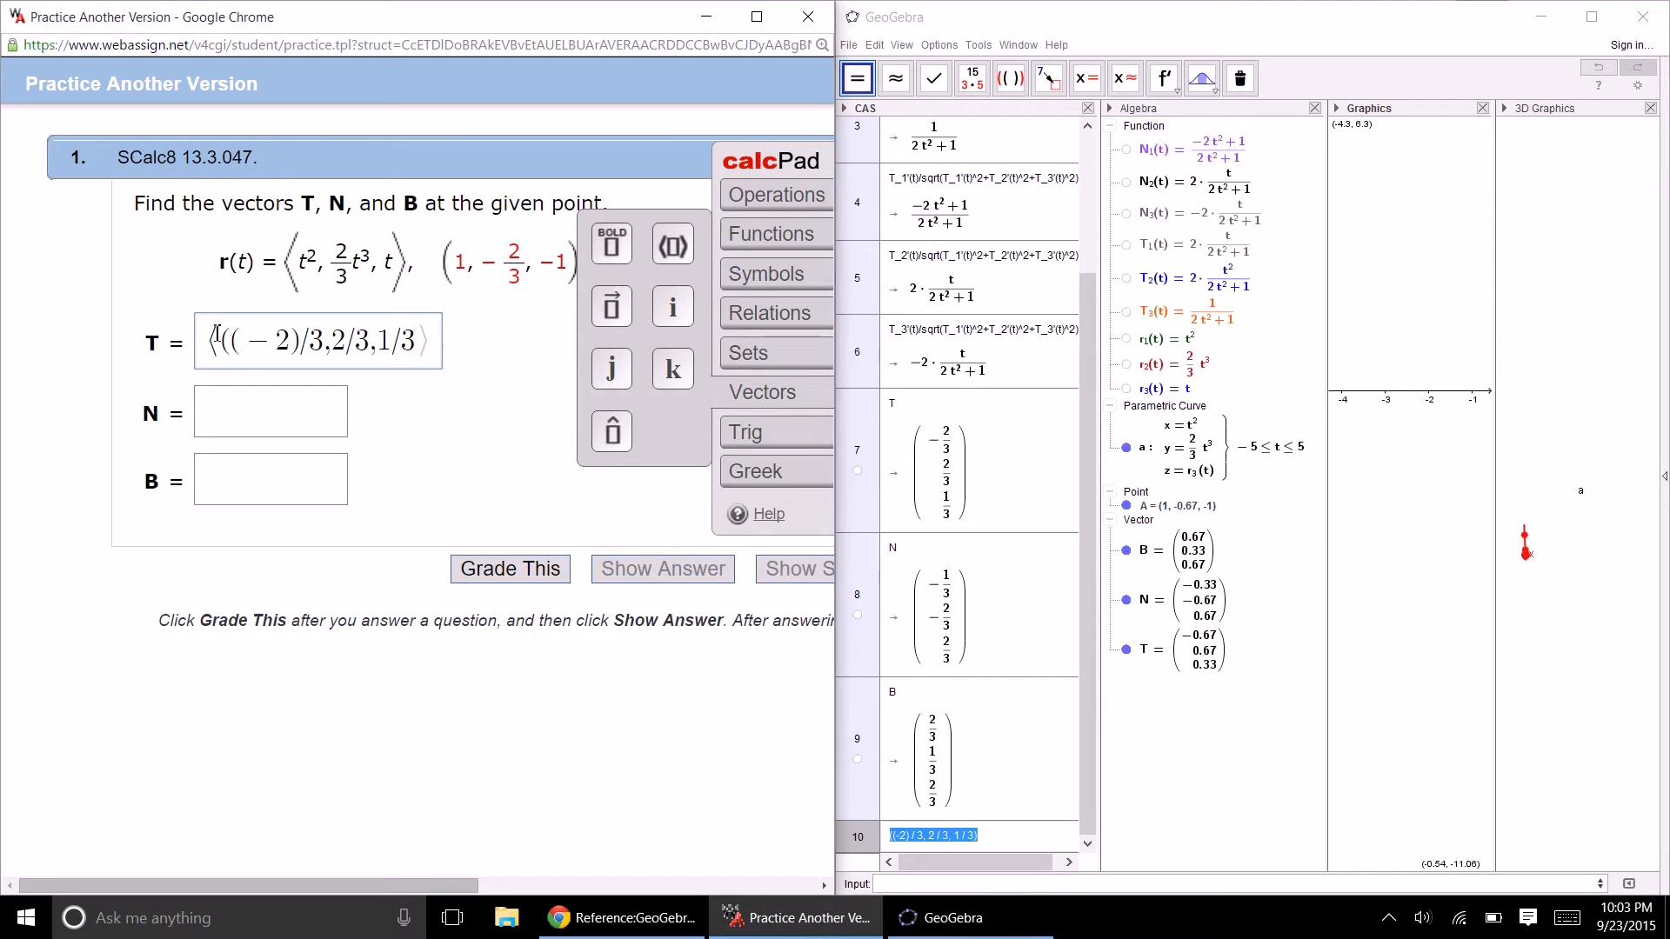
pyautogui.click(227, 338)
pyautogui.press('BackSpace')
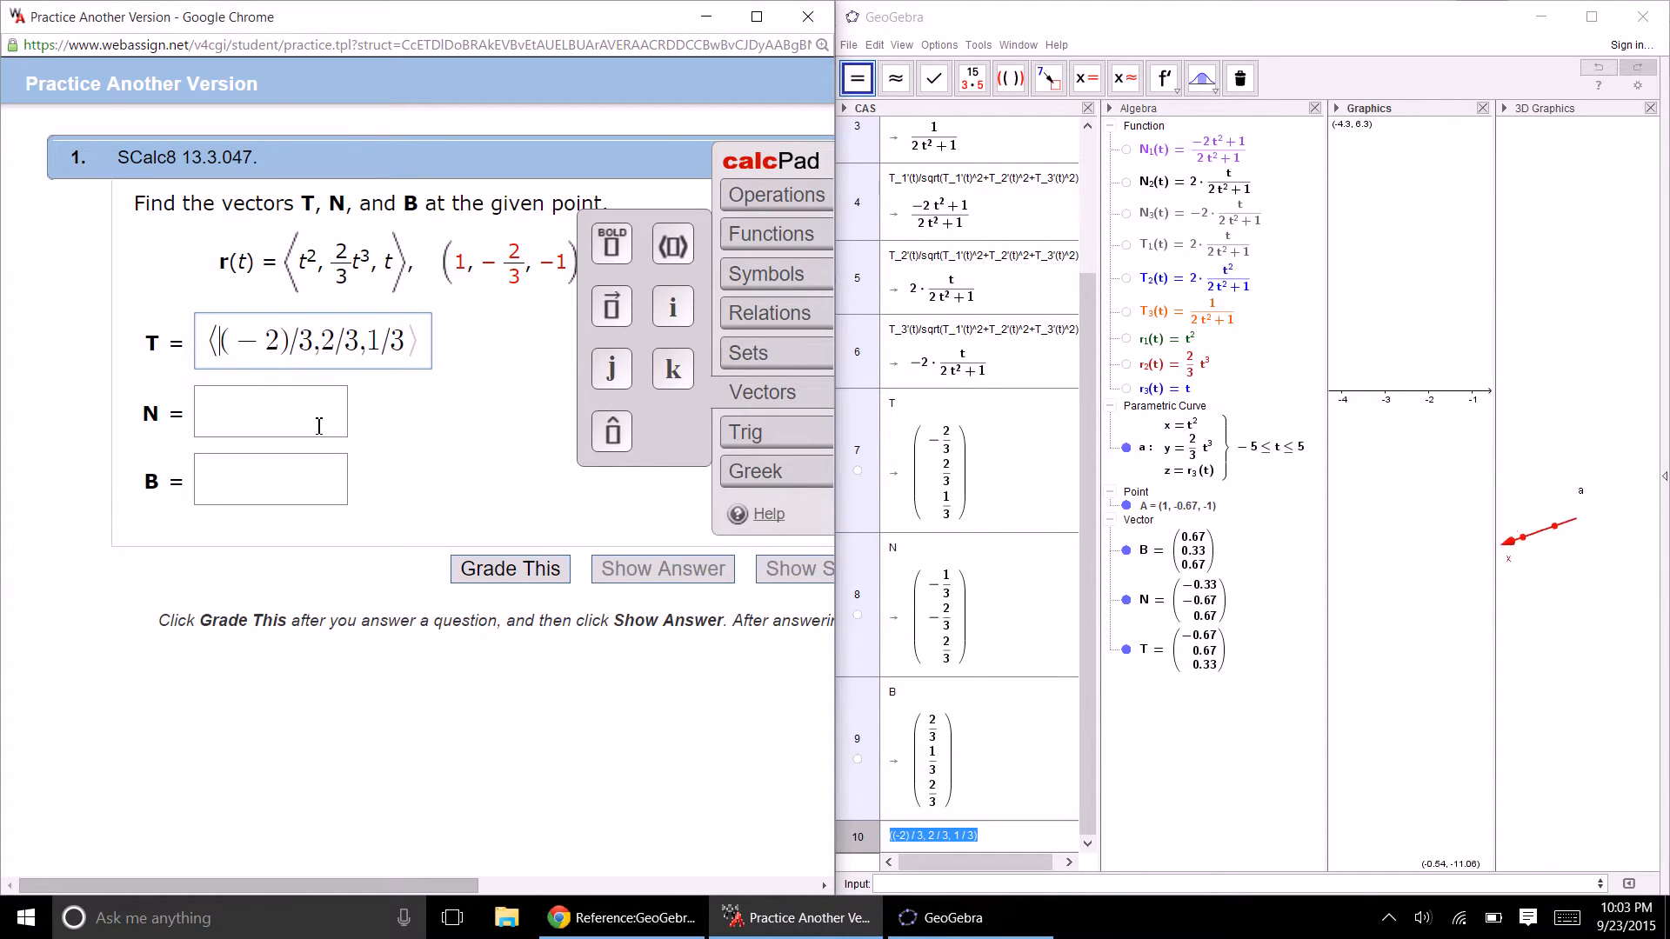
# - Insert an angle-bracket vector template in the N answer and copy ((-1)/3, (-2)/3, 2/3) from the CAS result for N
pyautogui.click(268, 411)
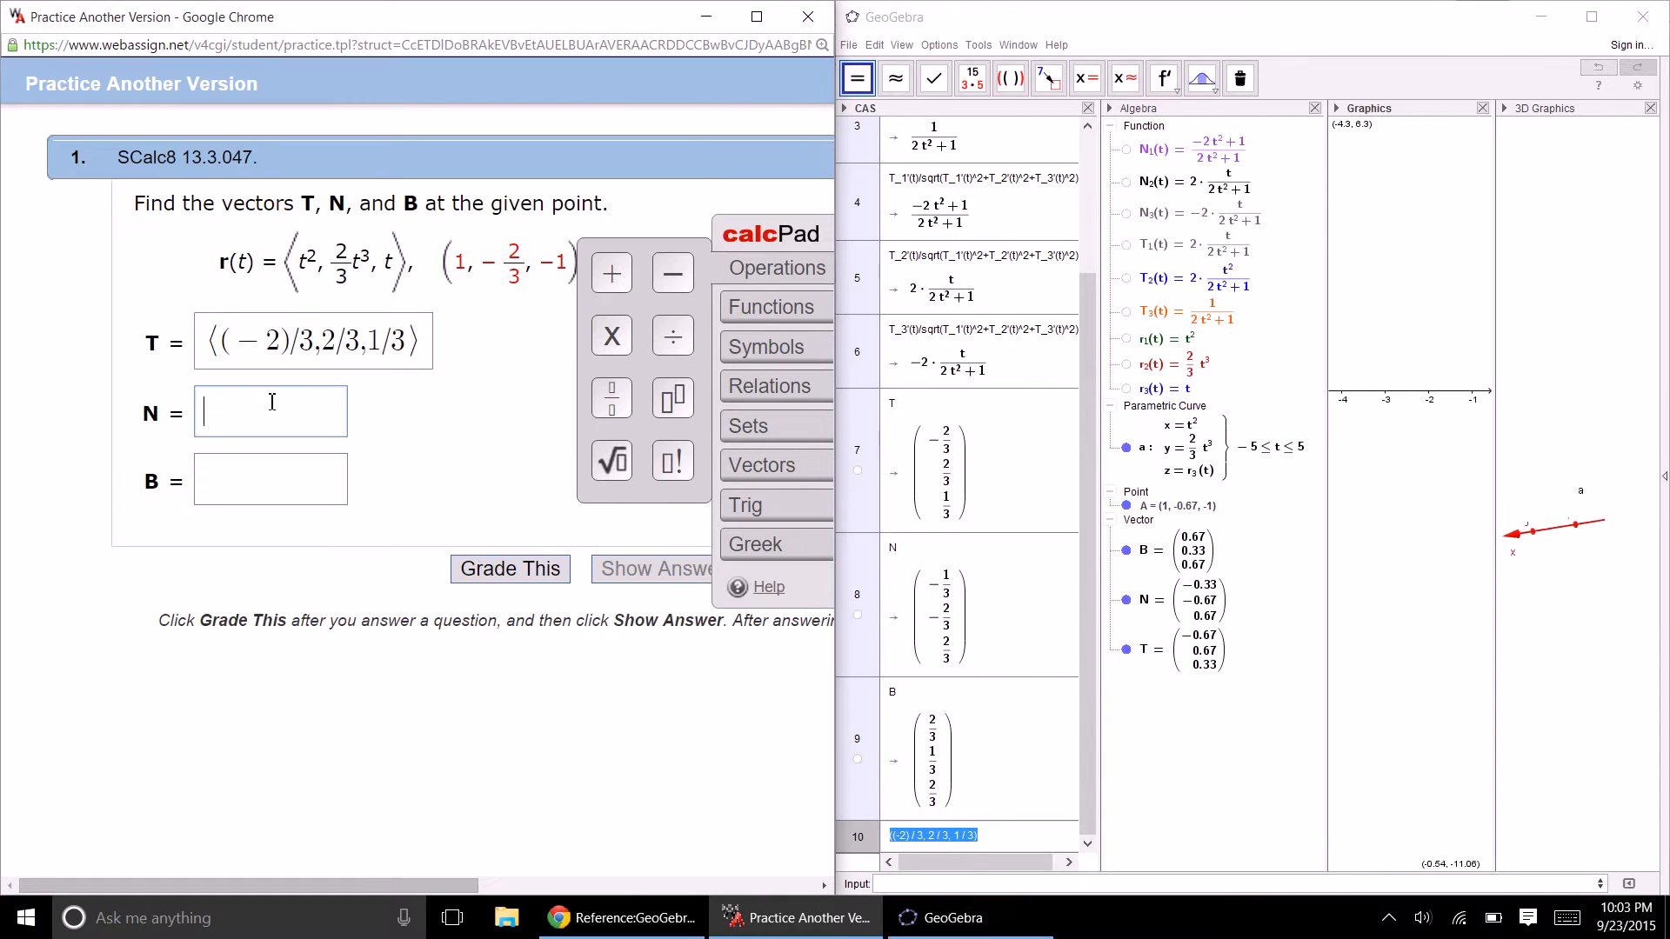
pyautogui.click(763, 466)
pyautogui.click(673, 319)
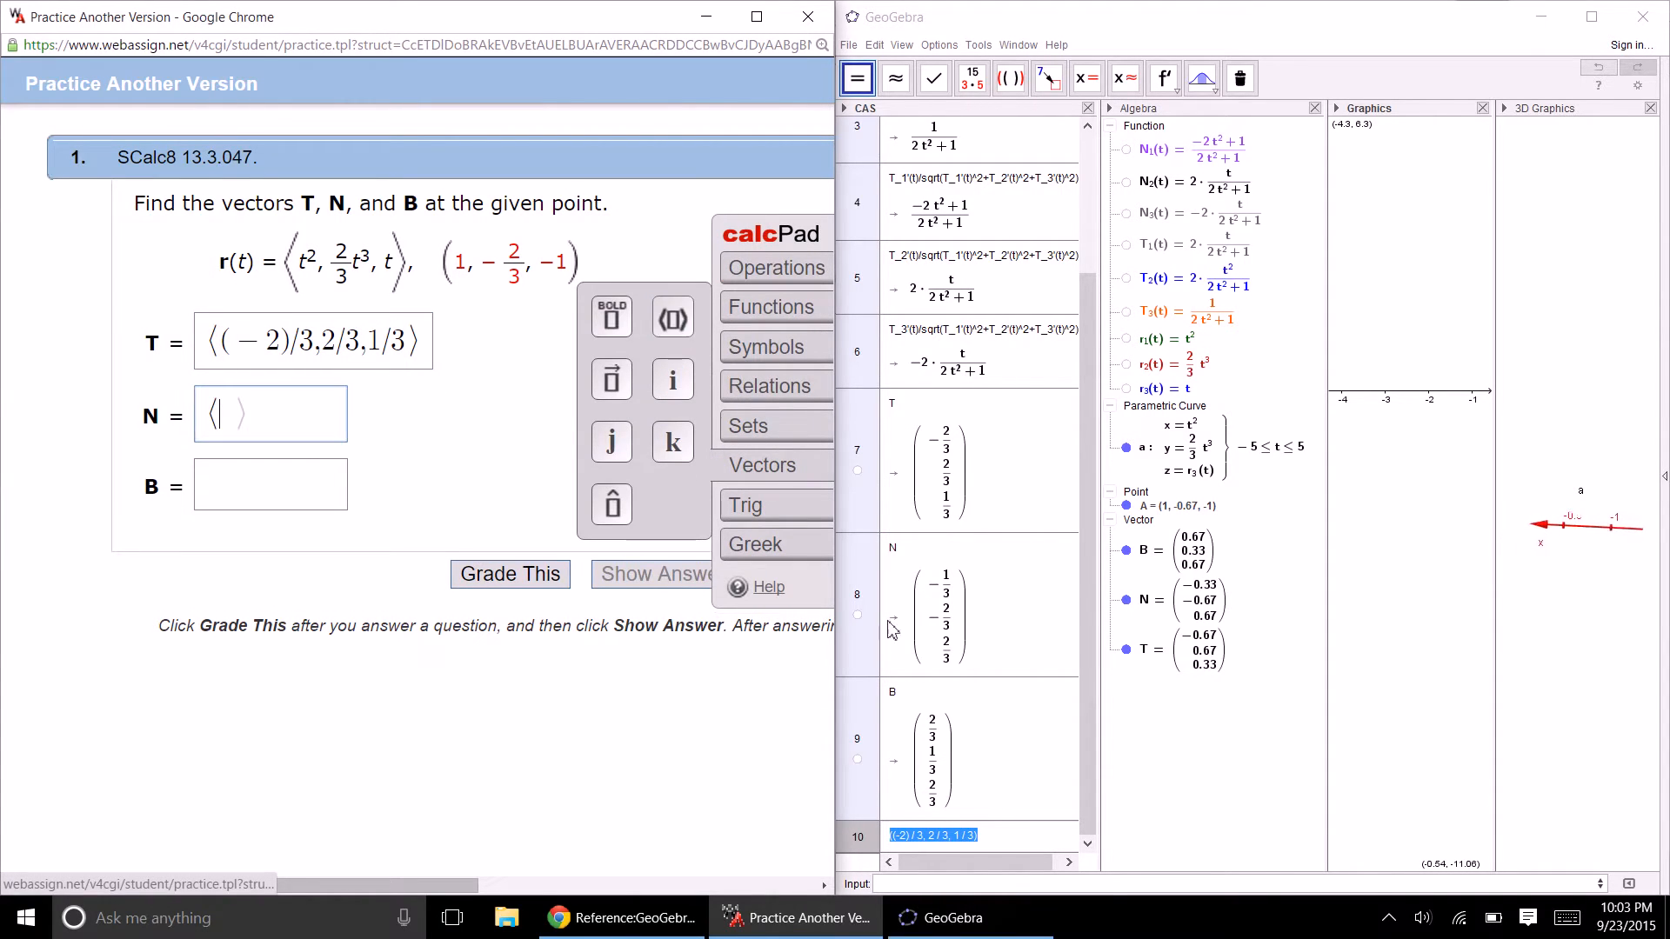
pyautogui.rightClick(955, 617)
pyautogui.click(992, 626)
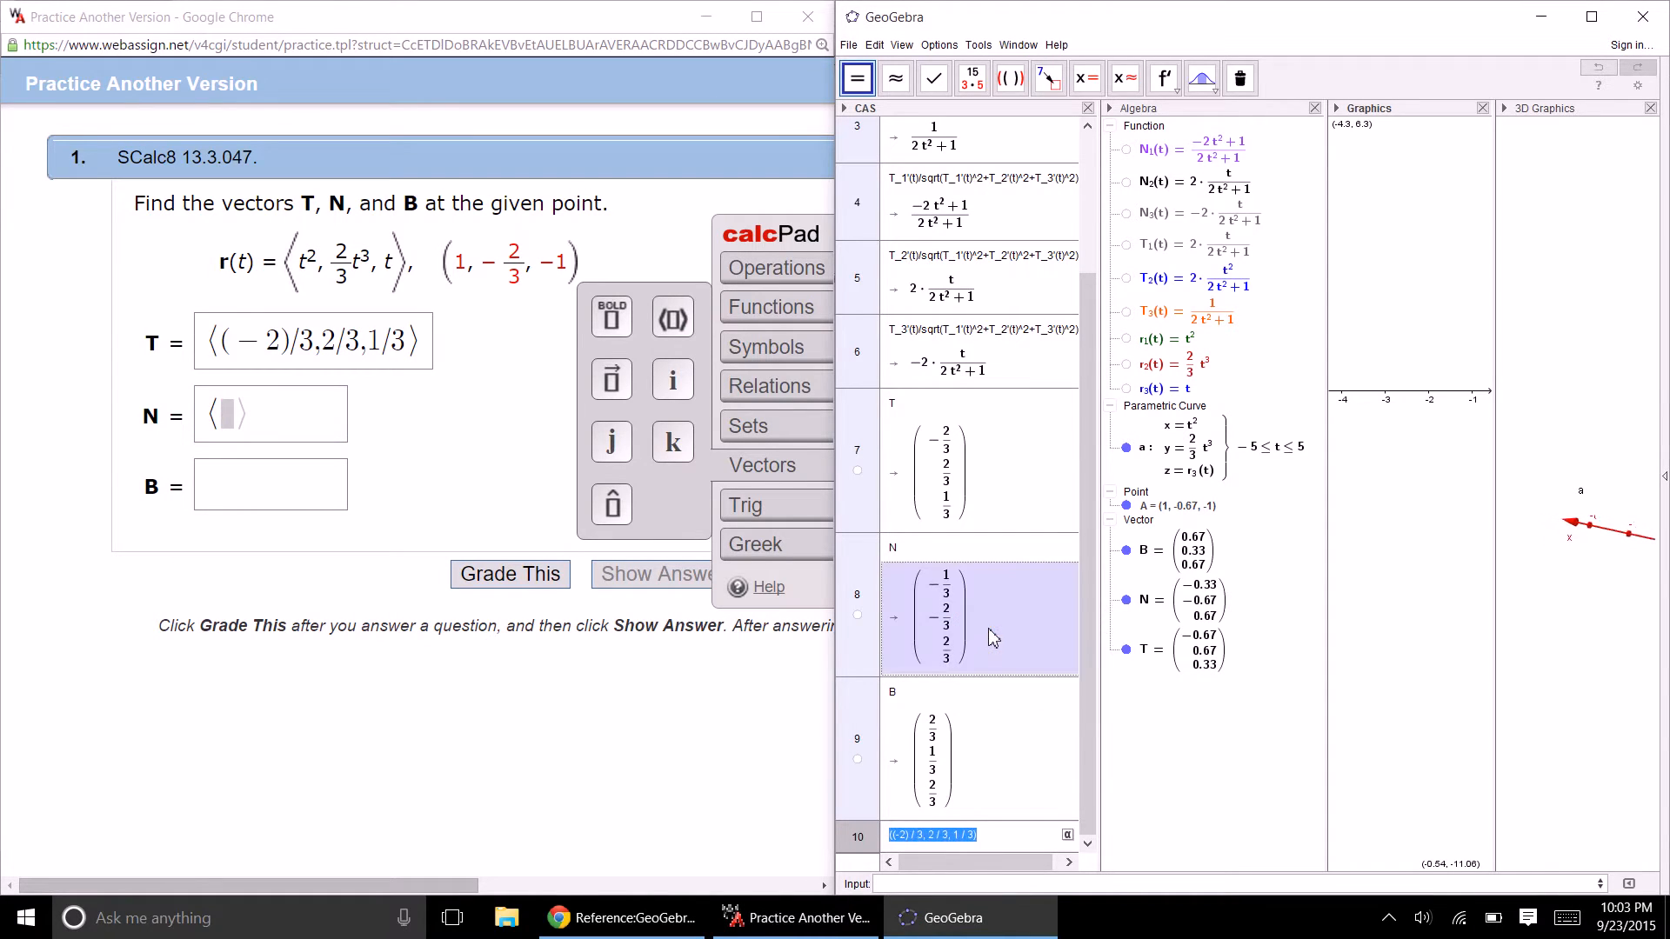
pyautogui.hotkey('ctrl', 'v')
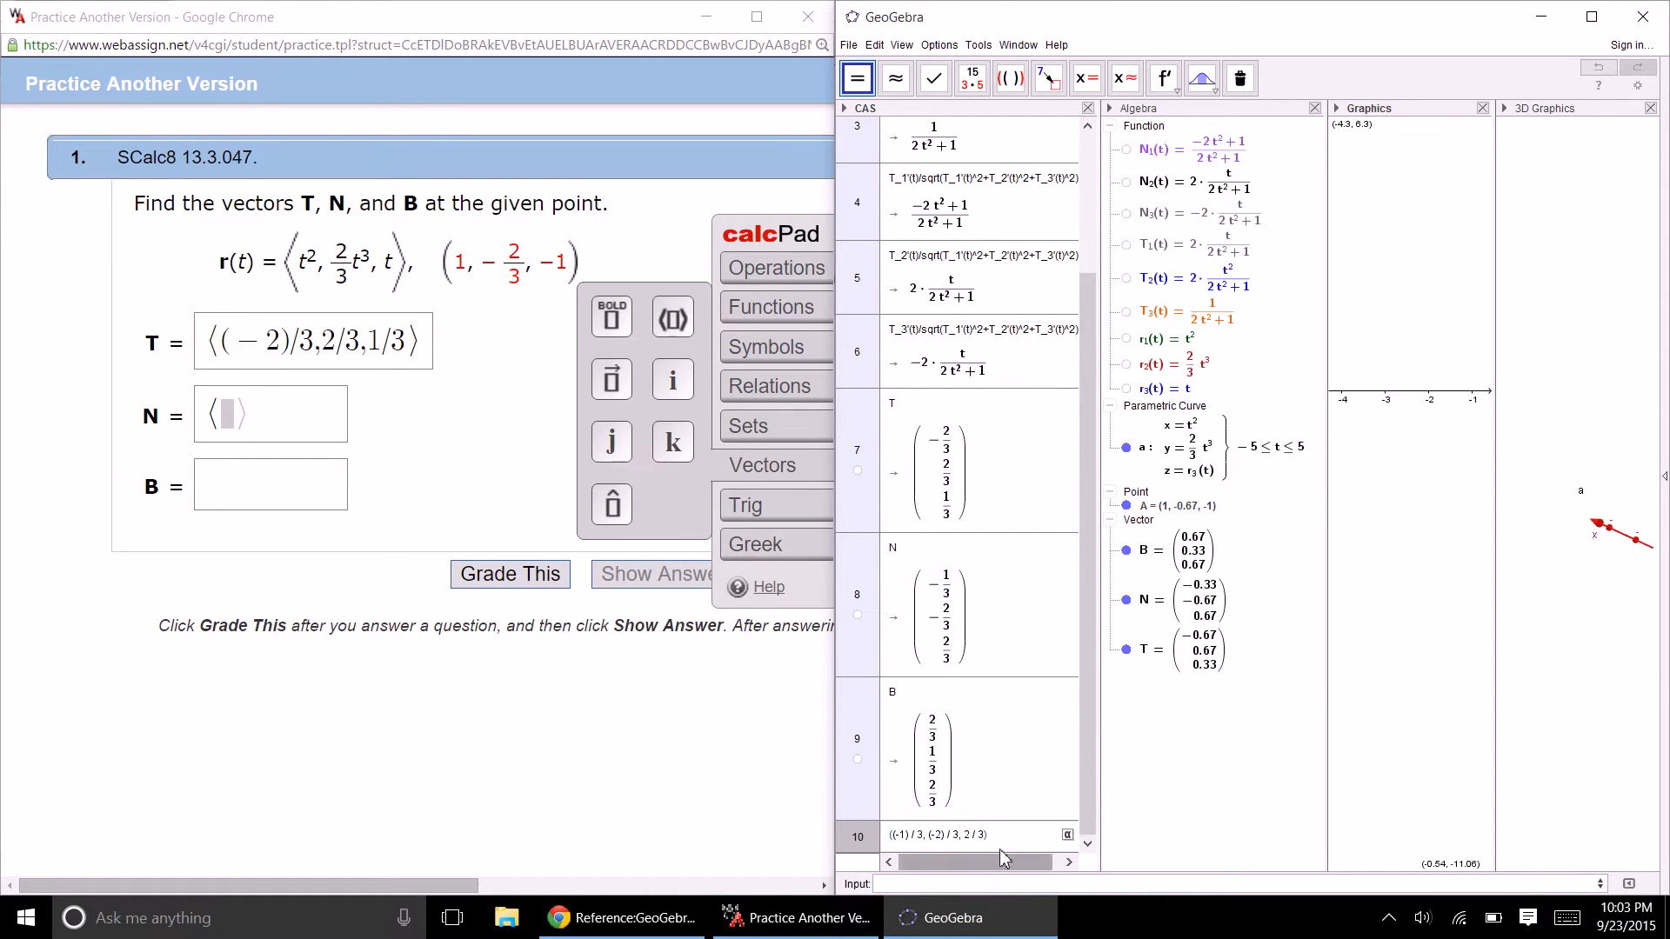
pyautogui.moveTo(1001, 837); pyautogui.dragTo(836, 824)
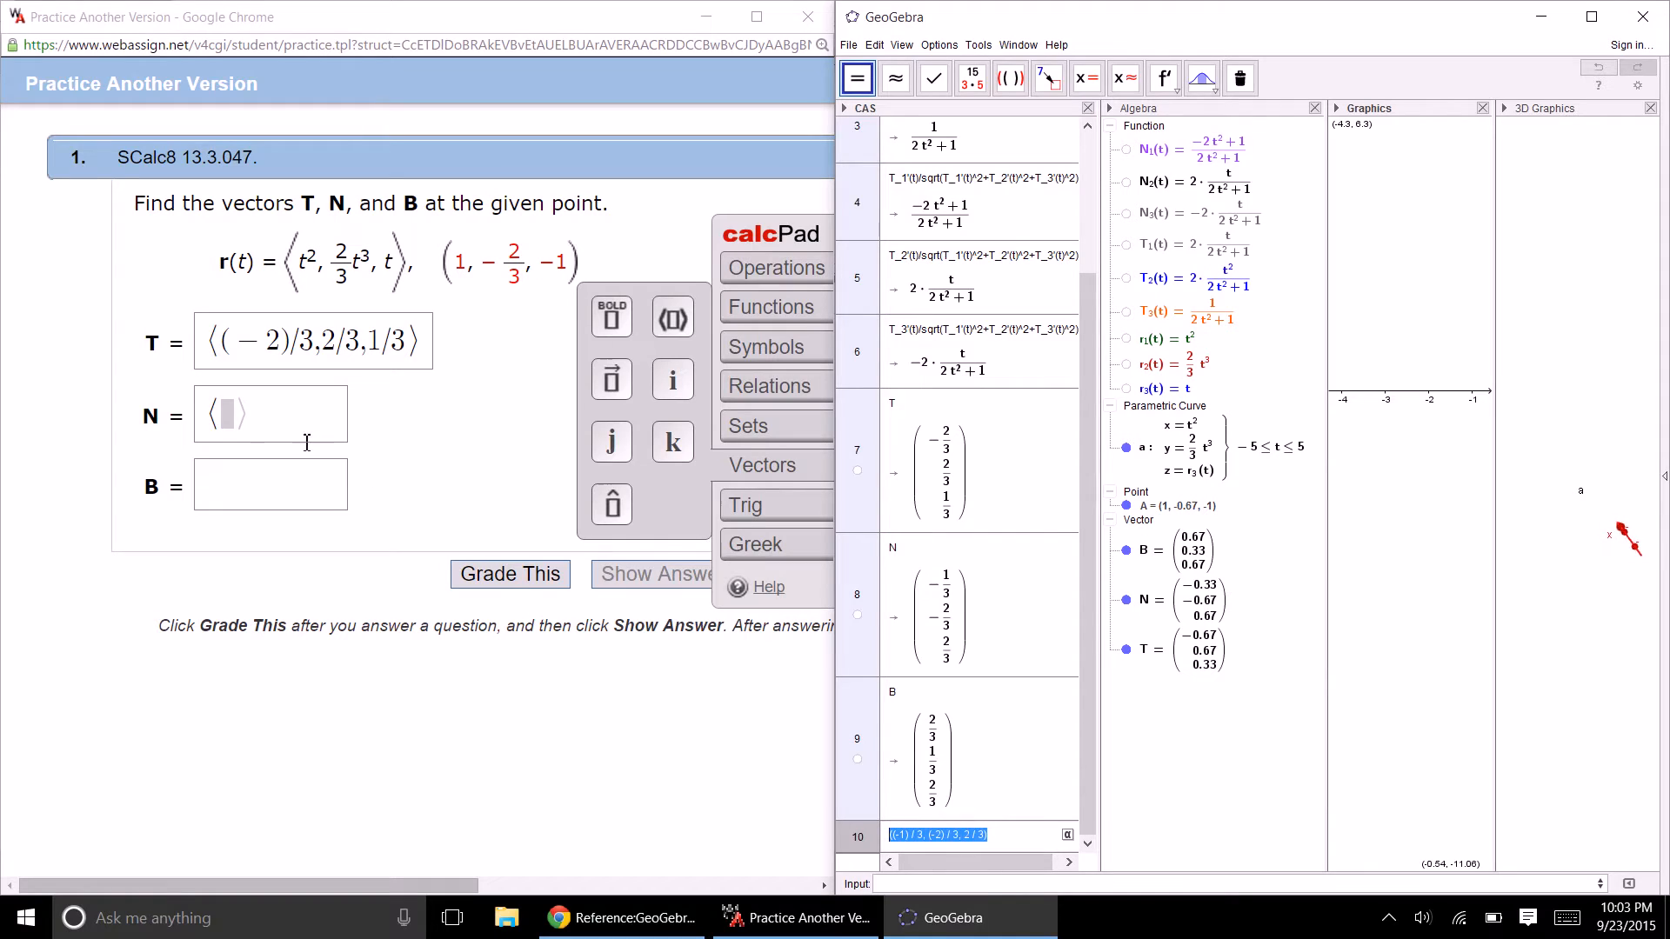
# - Fill the N angle brackets with (-1)/3,(-2)/3,2/3, removing the extra outer parentheses
pyautogui.click(222, 421)
pyautogui.hotkey('ctrl', 'v')
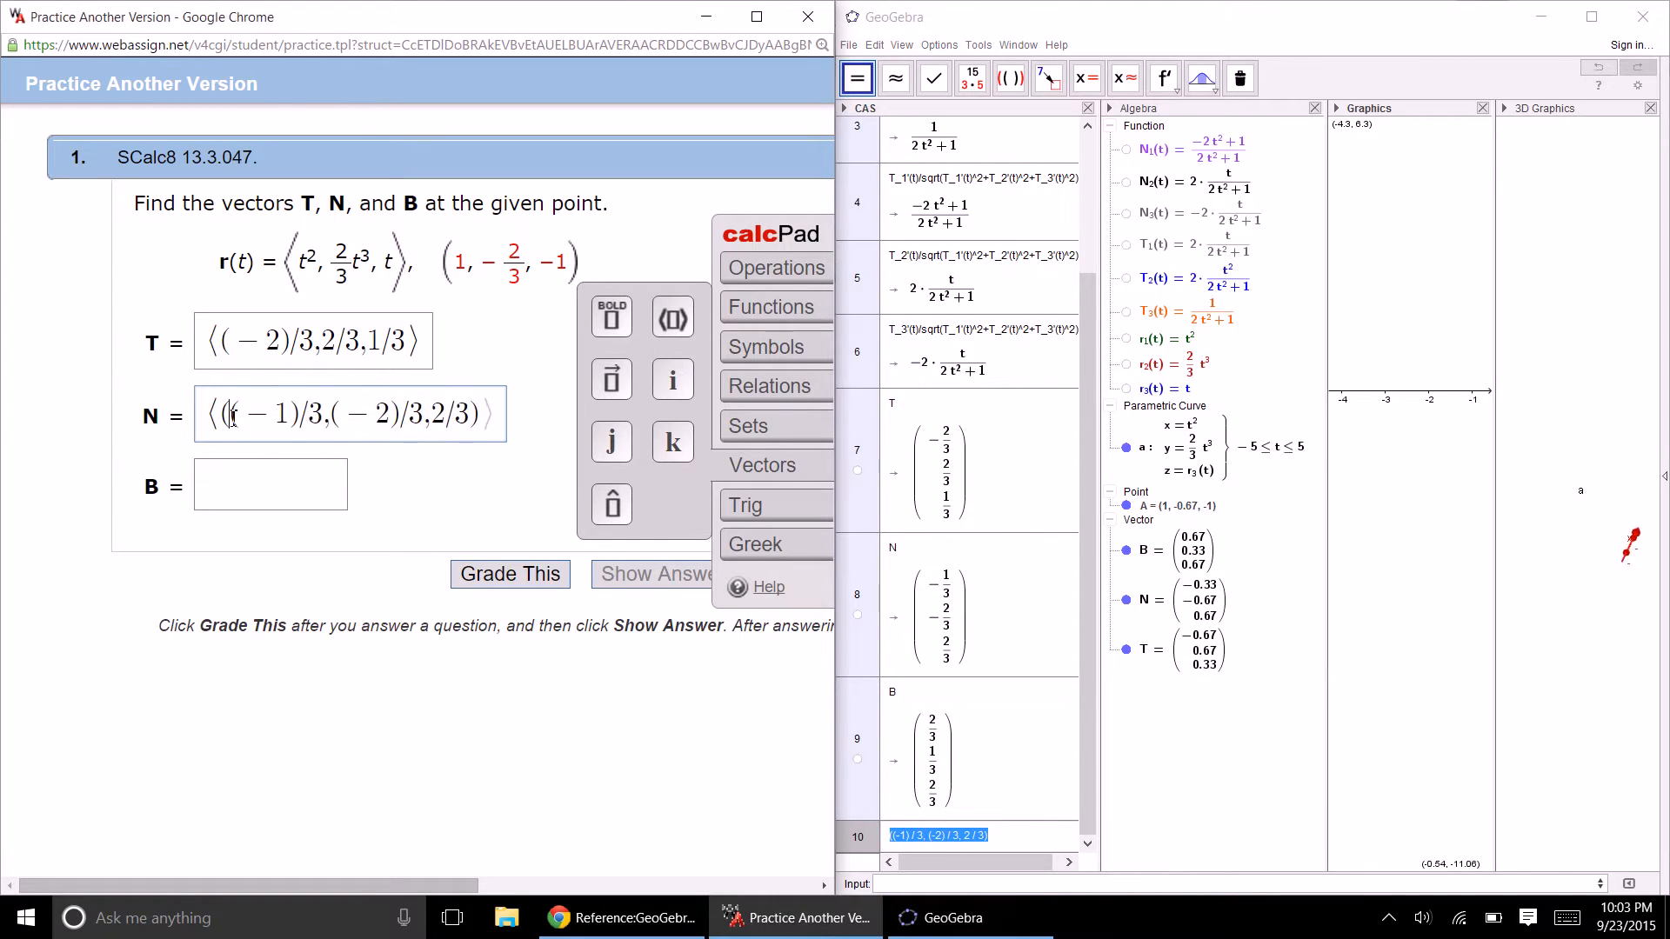
pyautogui.click(234, 432)
pyautogui.press('BackSpace')
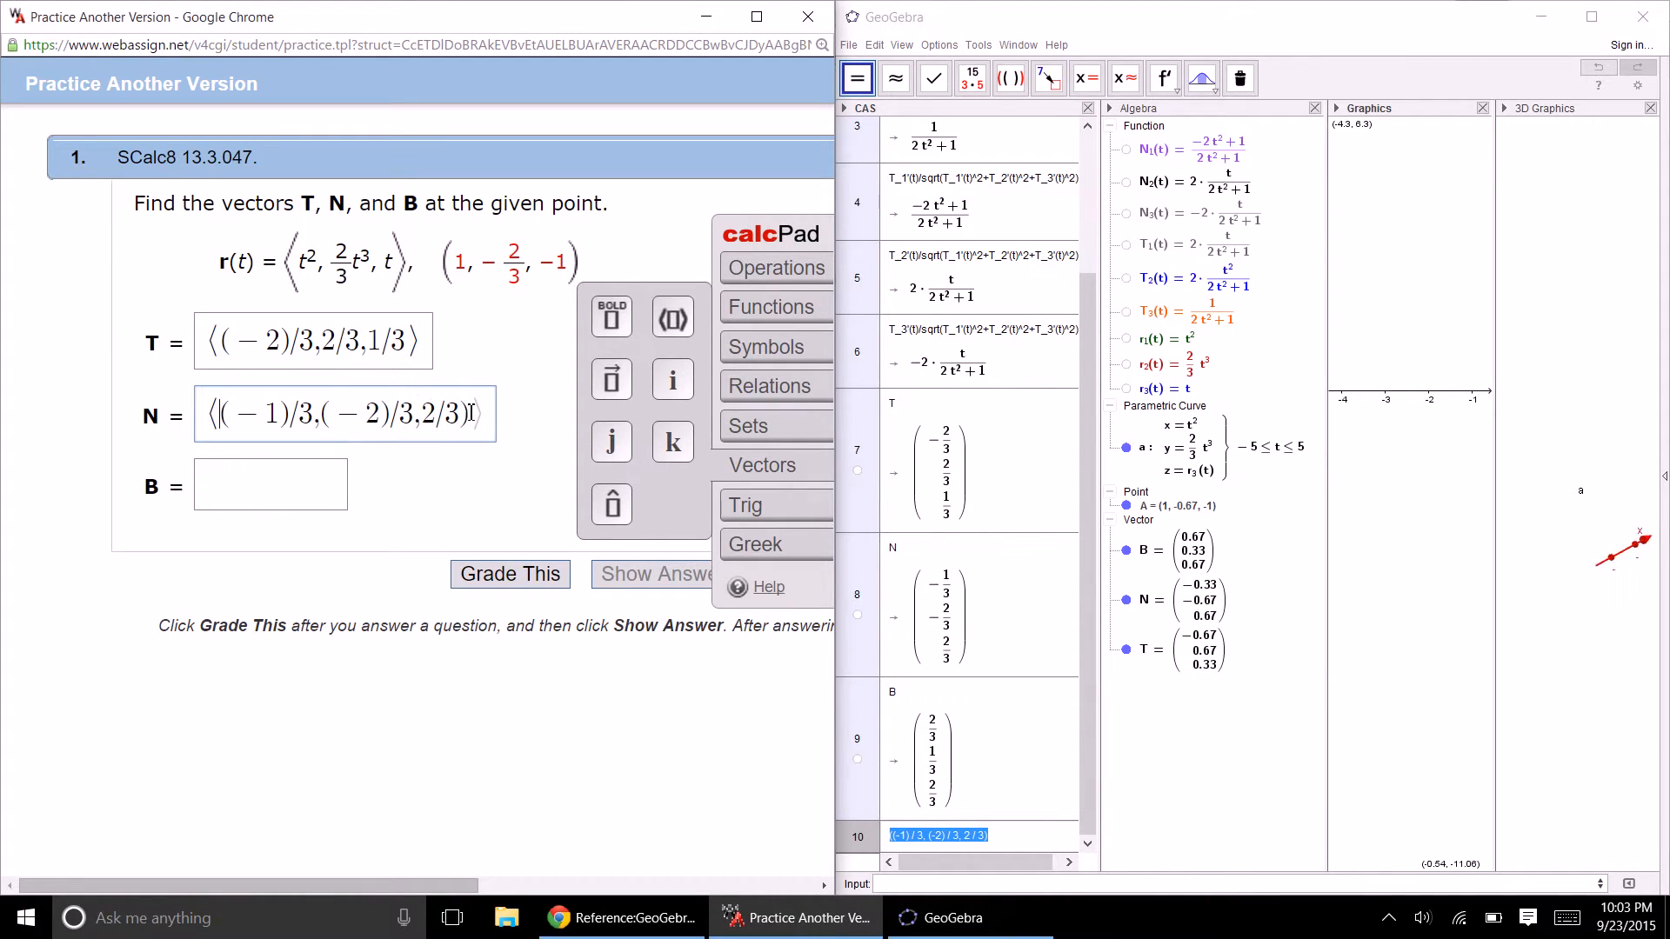
pyautogui.click(471, 413)
pyautogui.press('BackSpace')
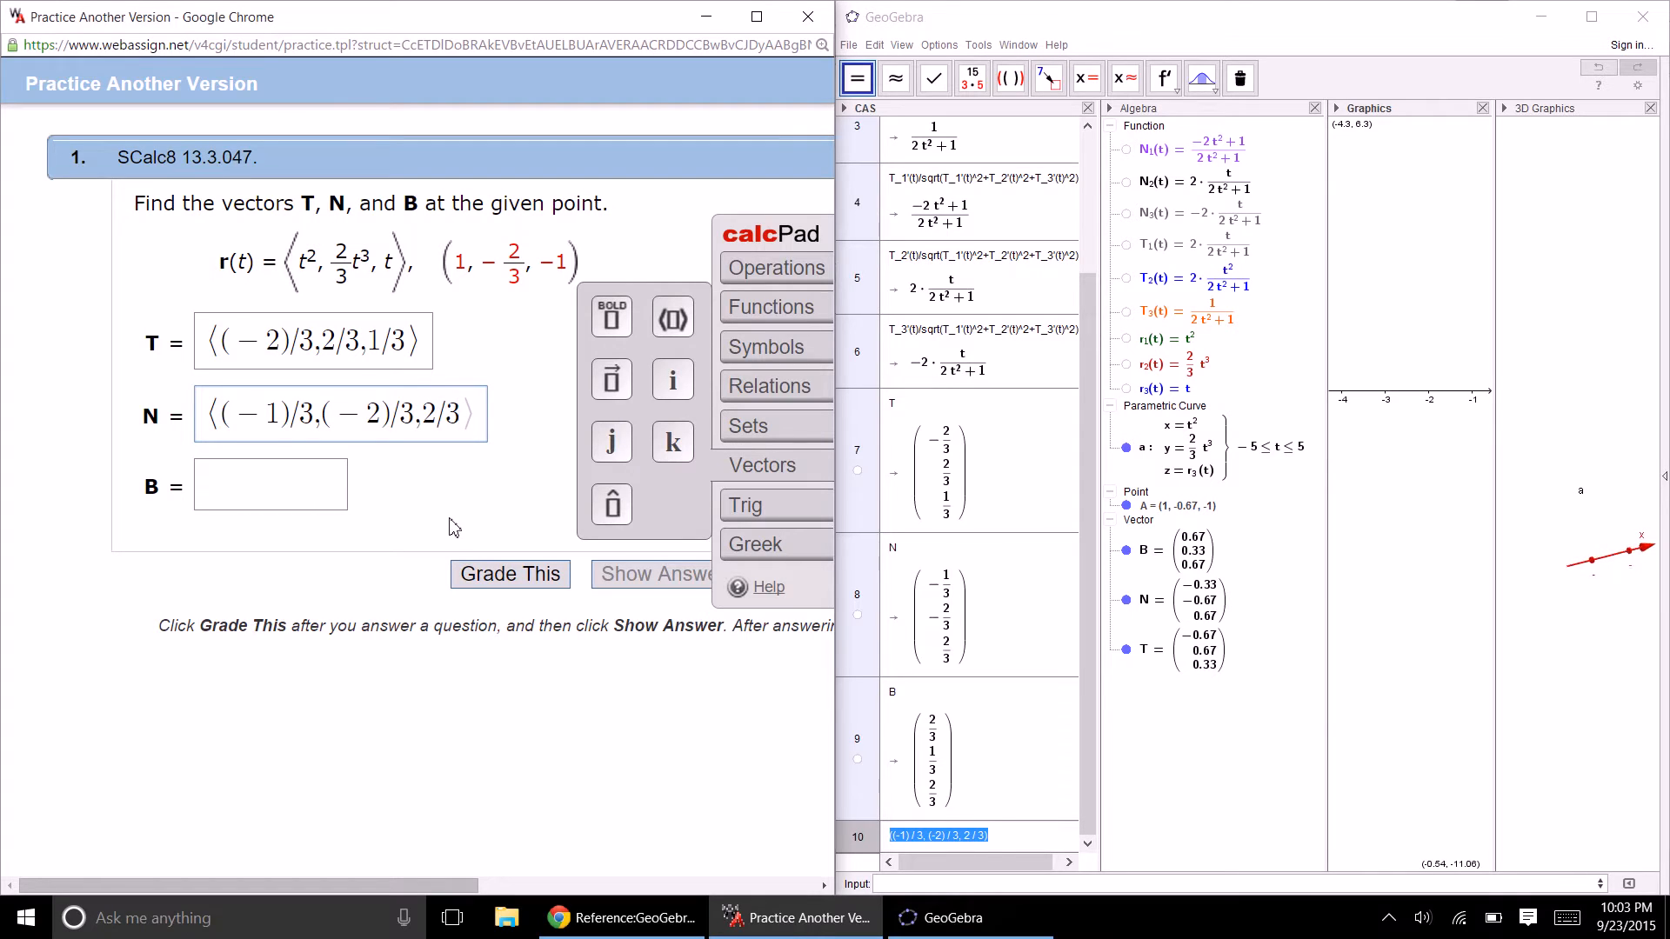
# - Copy (2/3, 1/3, 2/3) from the CAS result for B and paste it into angle brackets in the B answer
pyautogui.click(962, 739)
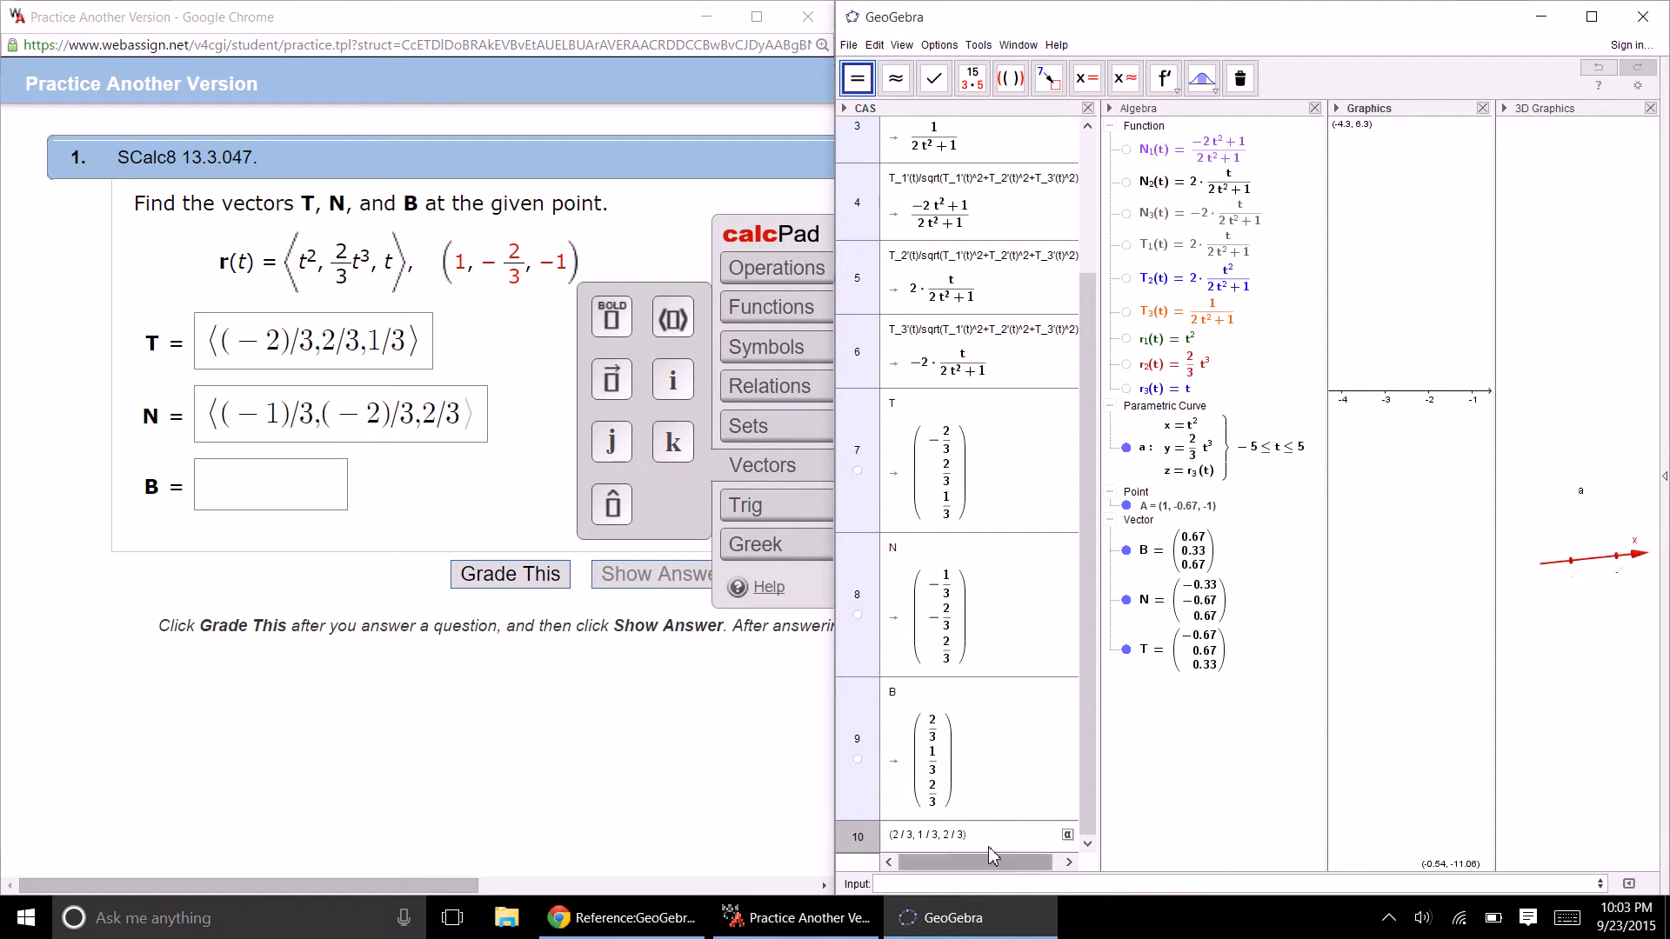
pyautogui.moveTo(986, 837); pyautogui.dragTo(888, 837)
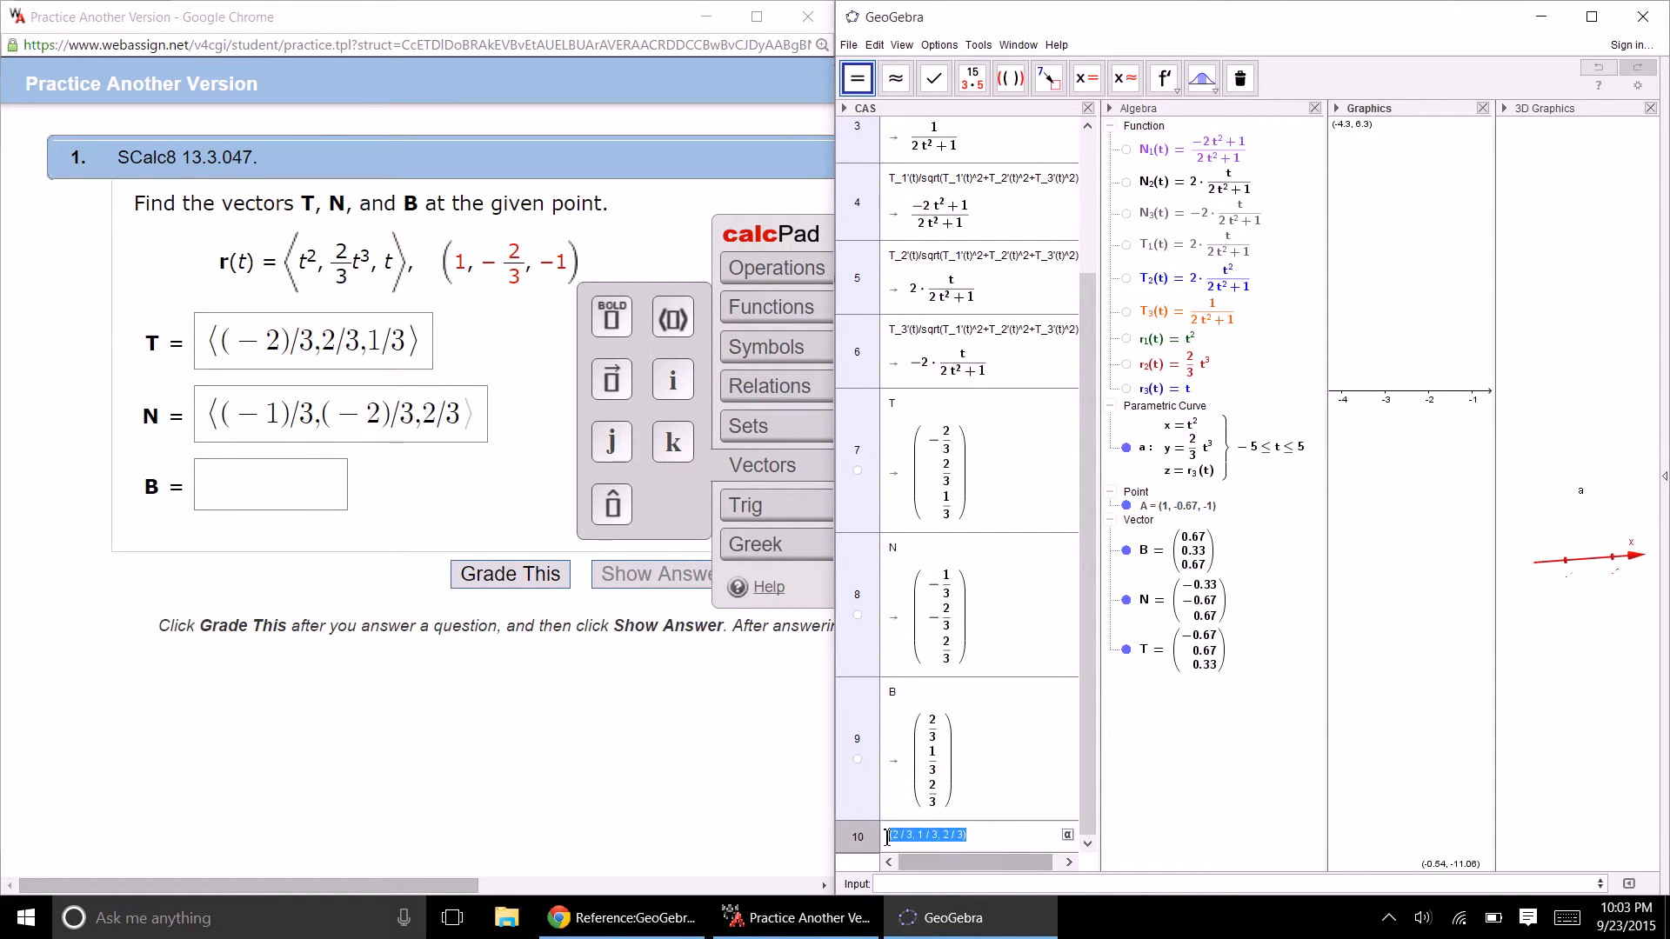
pyautogui.click(306, 488)
pyautogui.click(768, 539)
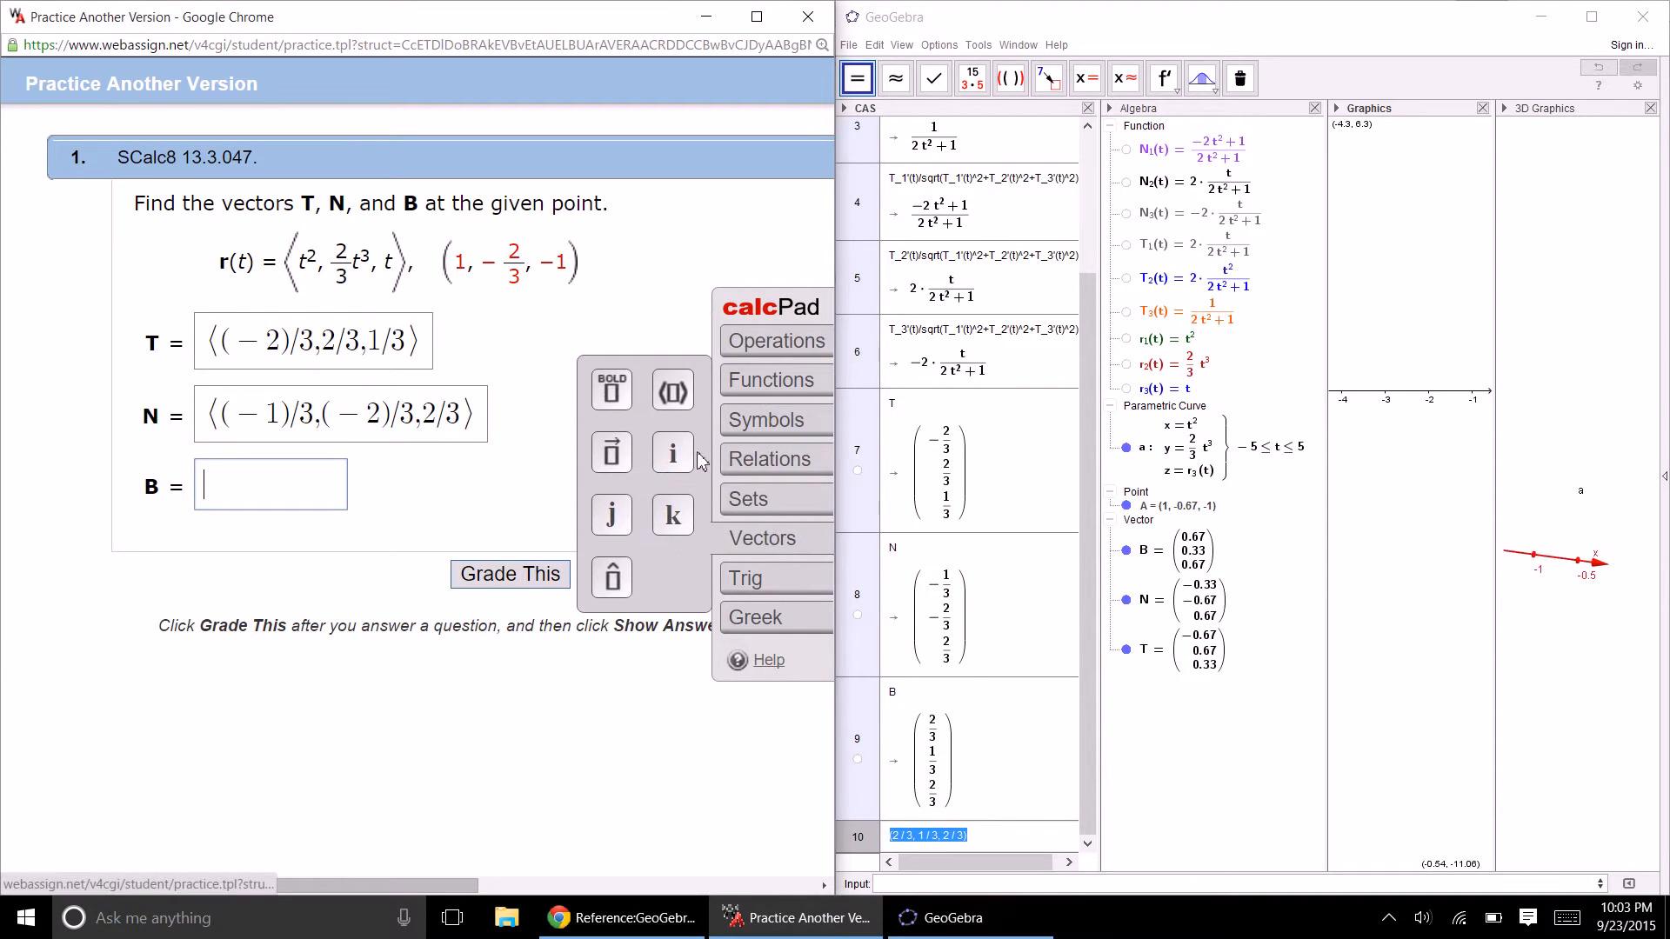
pyautogui.click(673, 393)
pyautogui.hotkey('ctrl', 'v')
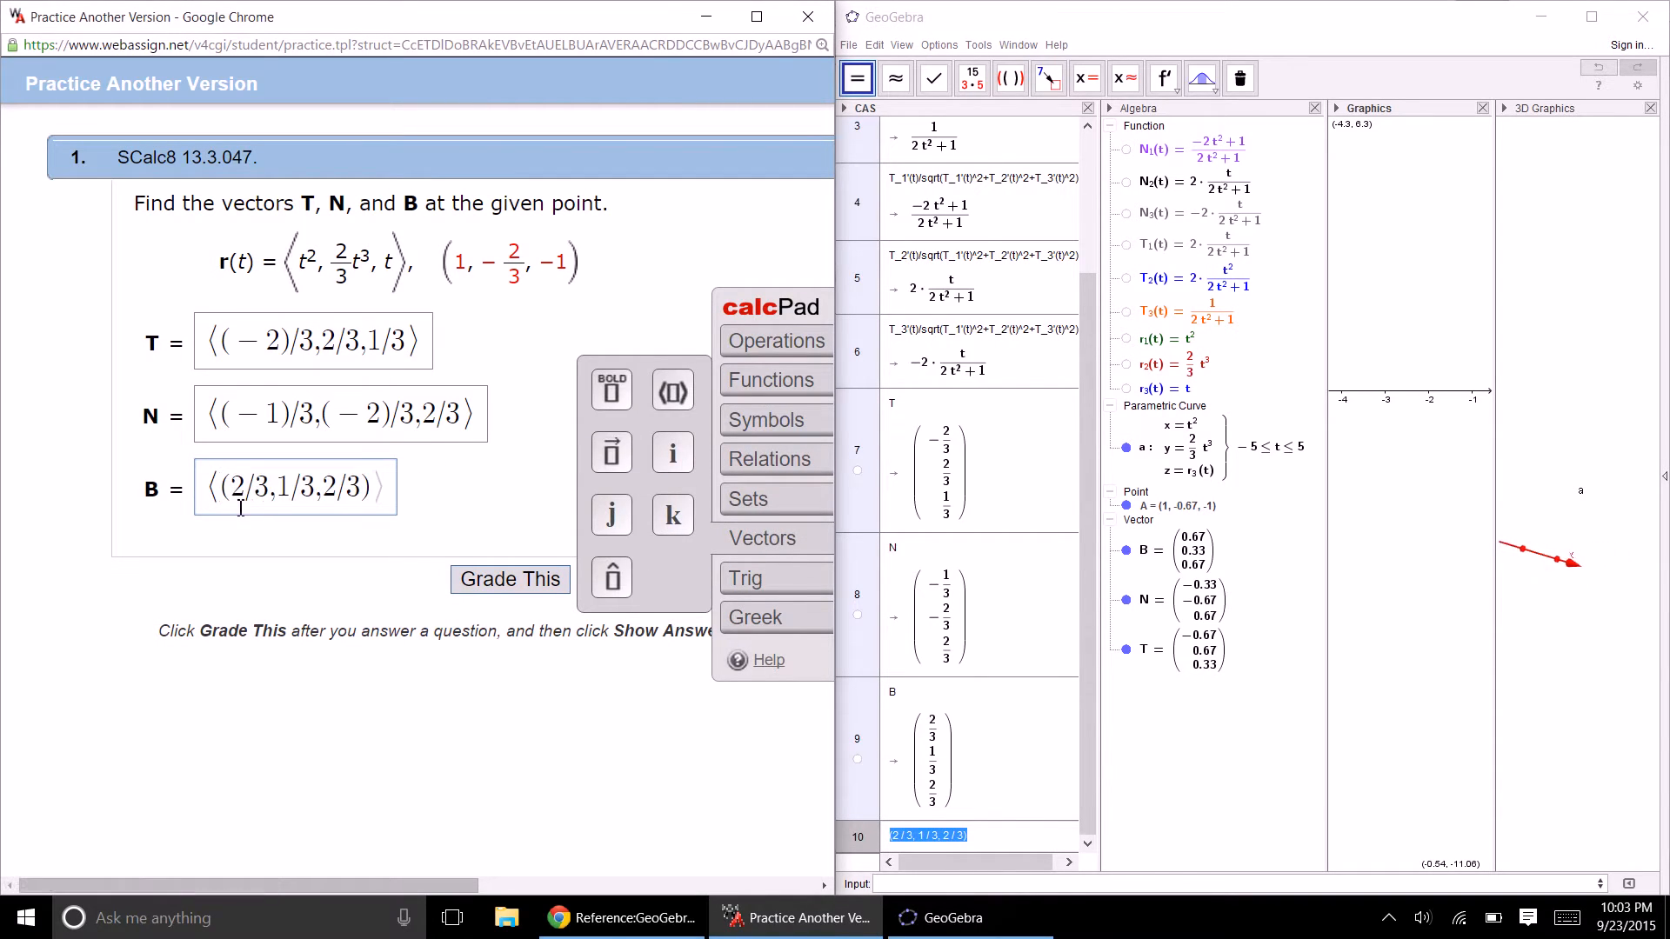
# - Remove the extra parentheses from the B answer, leaving ⟨2/3,1/3,2/3⟩, and submit the practice problem for grading
pyautogui.press('BackSpace')
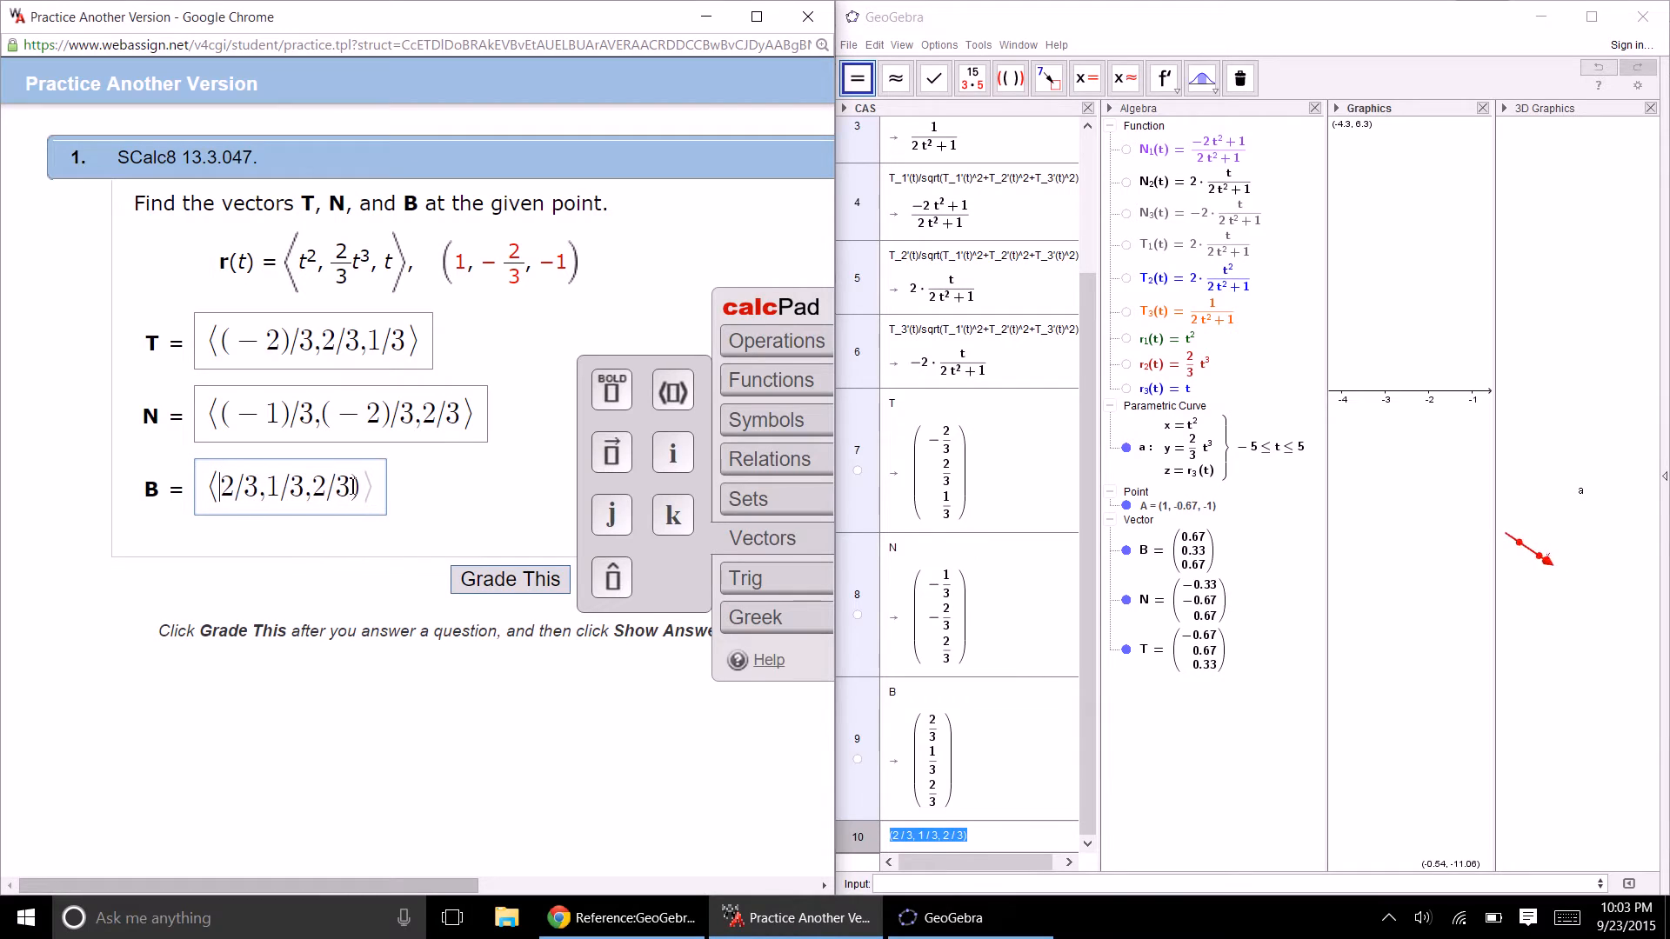
pyautogui.click(368, 486)
pyautogui.press('BackSpace')
pyautogui.click(505, 579)
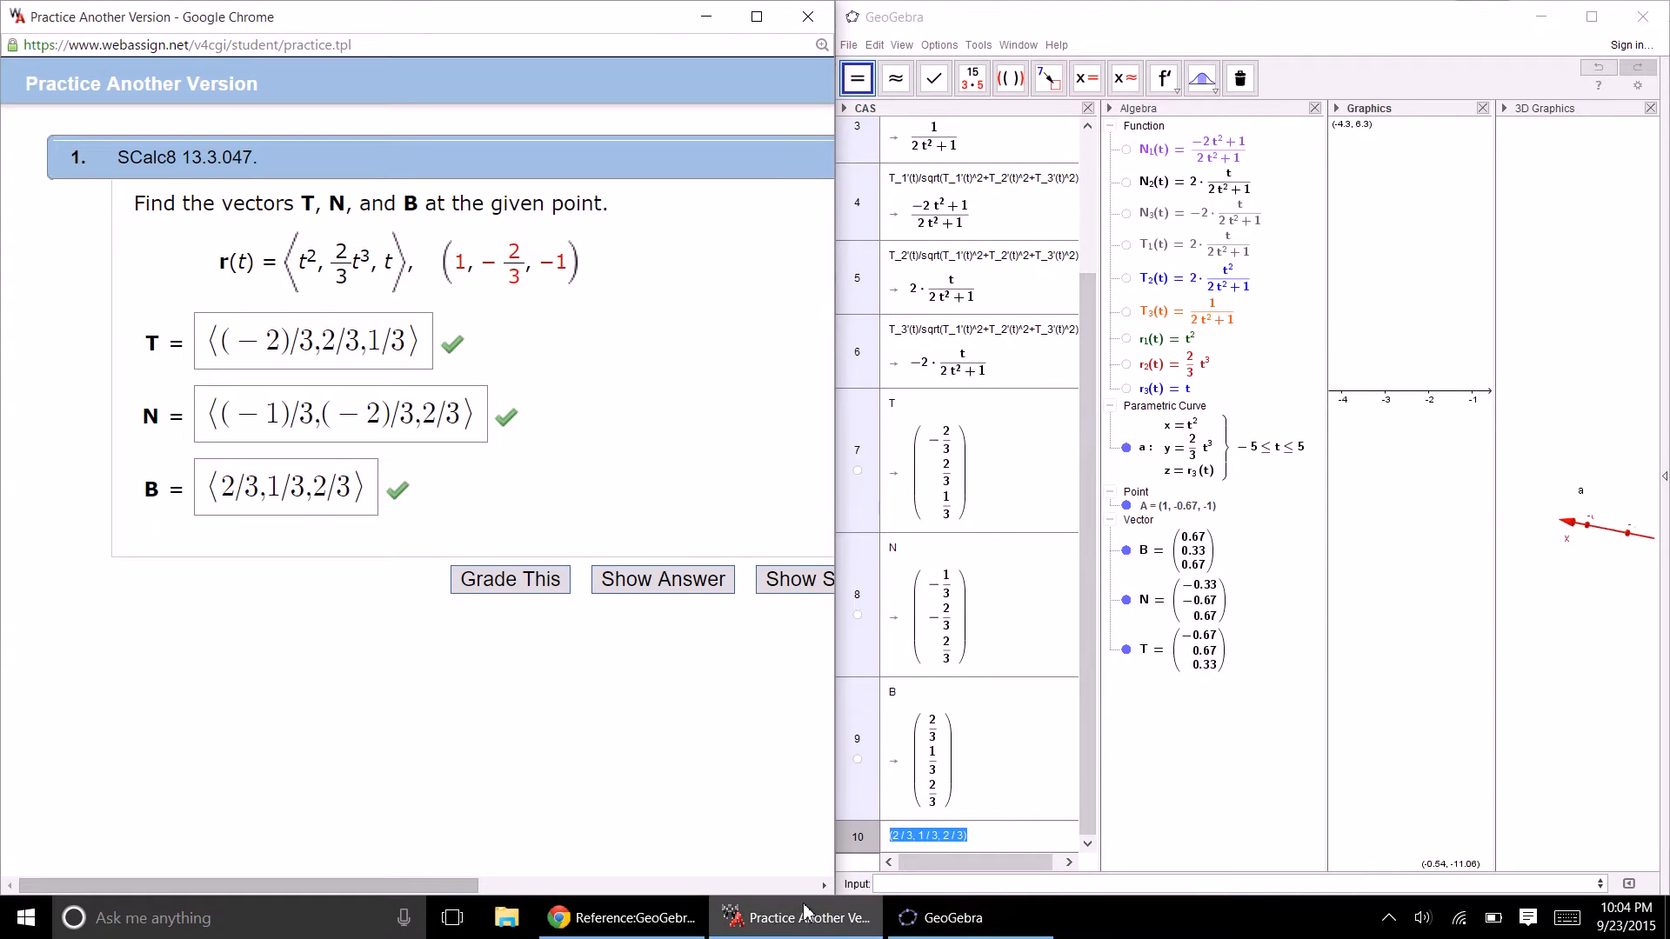
pyautogui.moveTo(805, 910)
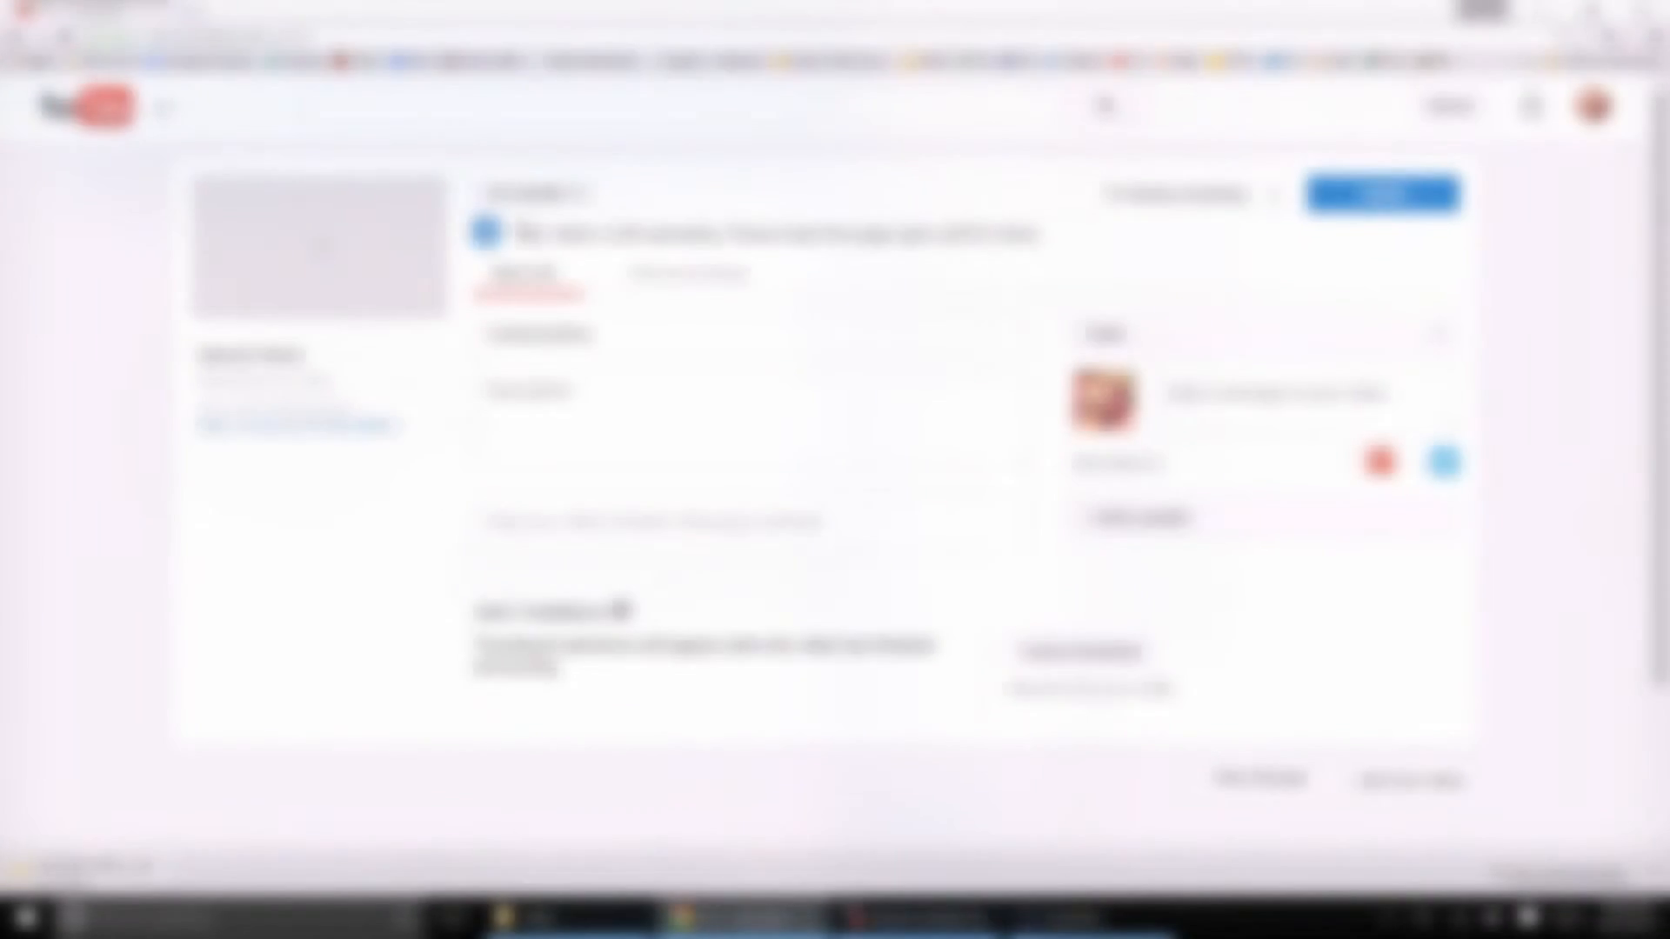
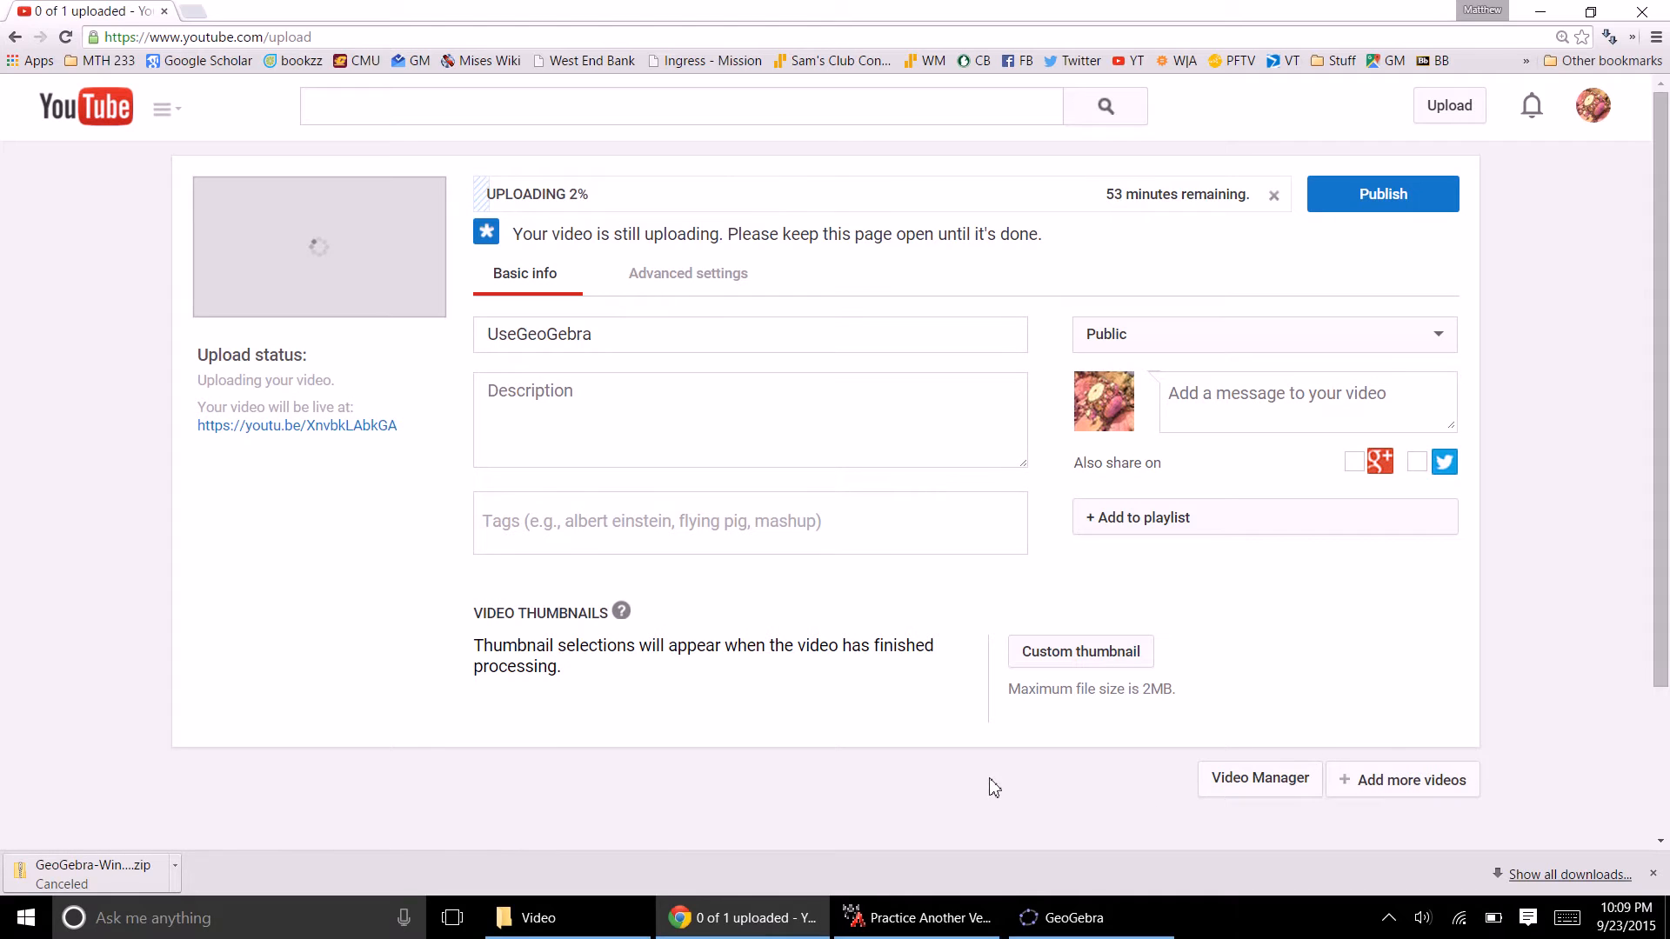
# - Close the WebAssign practice window and switch to GeoGebra, enlarging its window and widening the 3D Graphics view
pyautogui.click(906, 915)
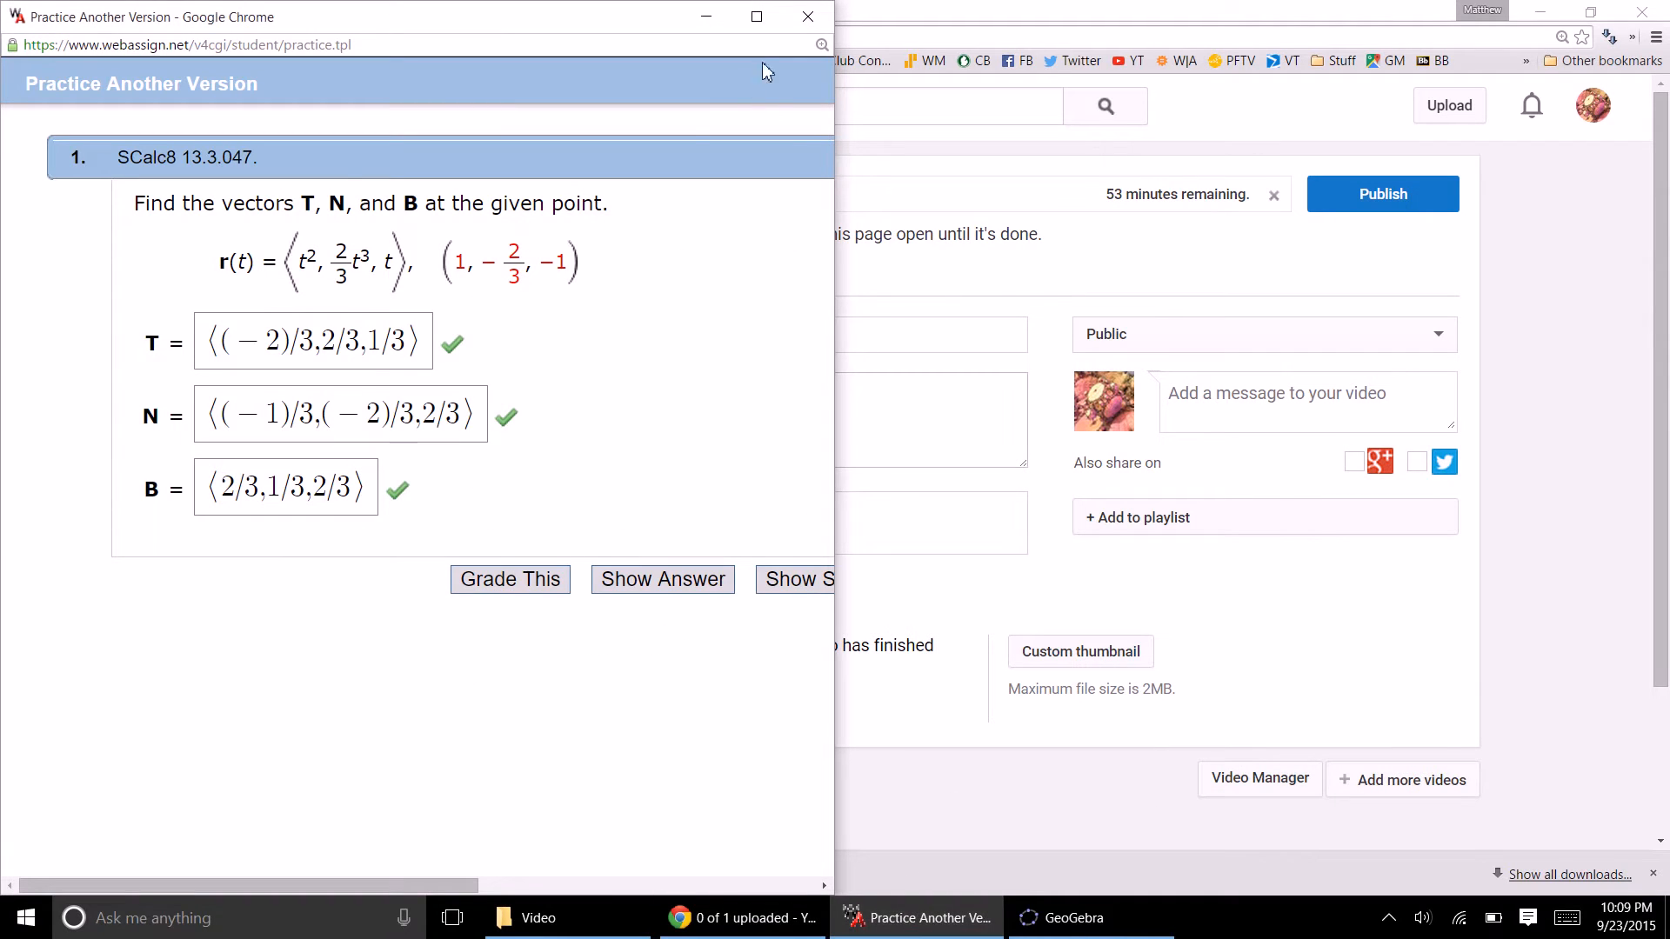
pyautogui.click(807, 19)
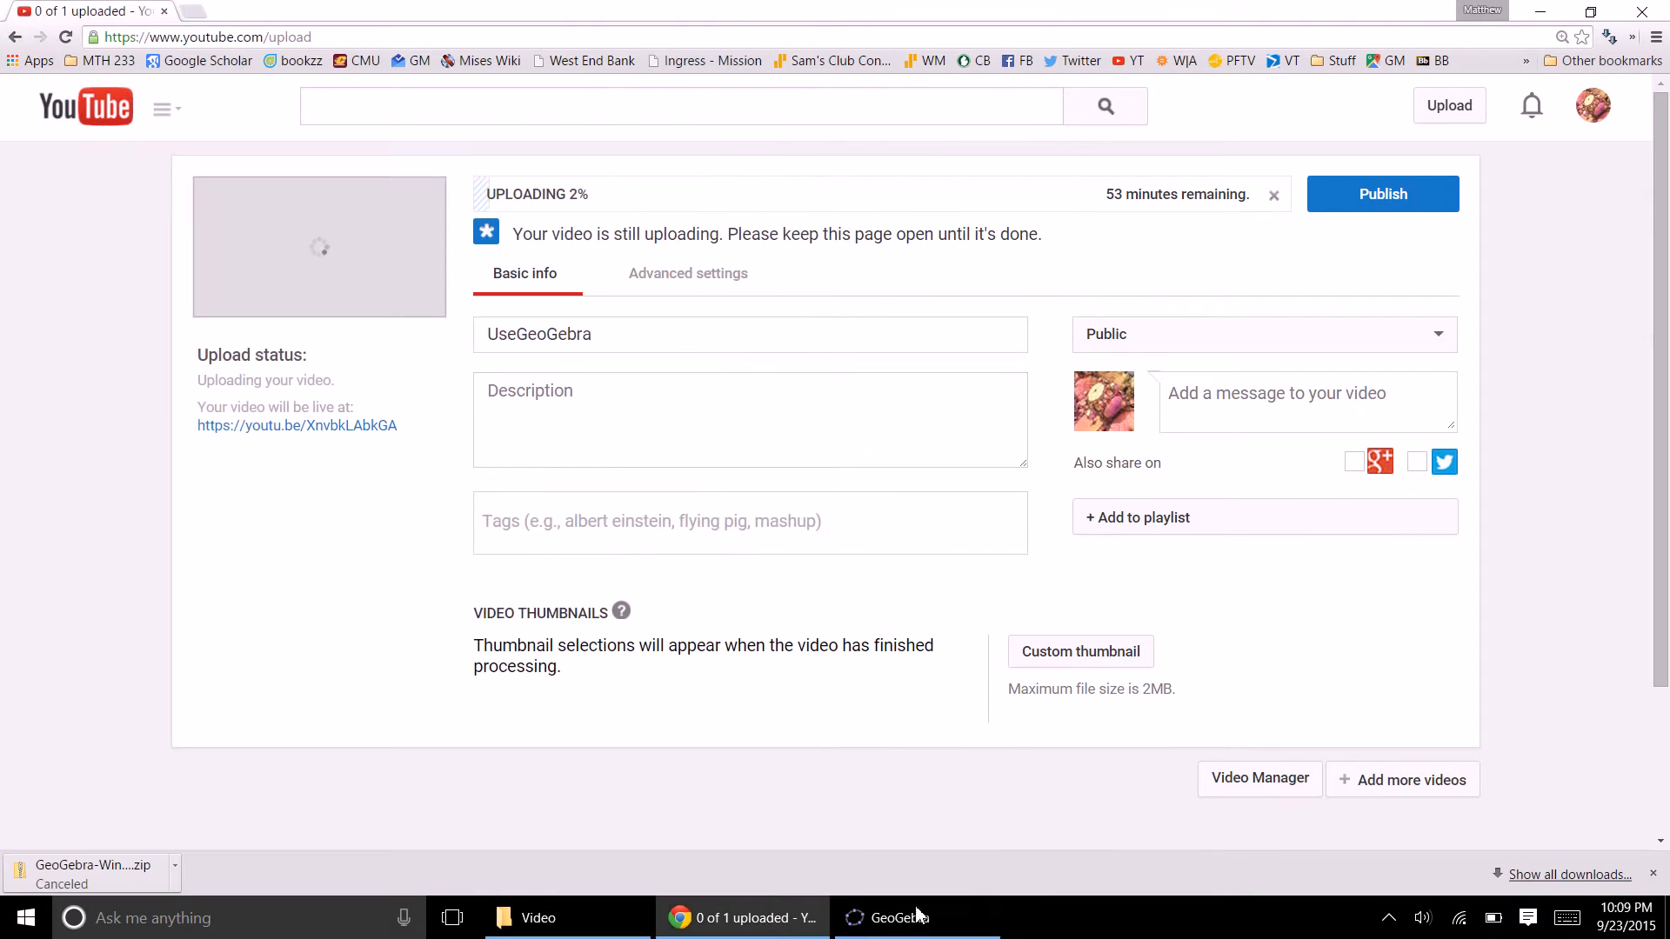
pyautogui.click(939, 919)
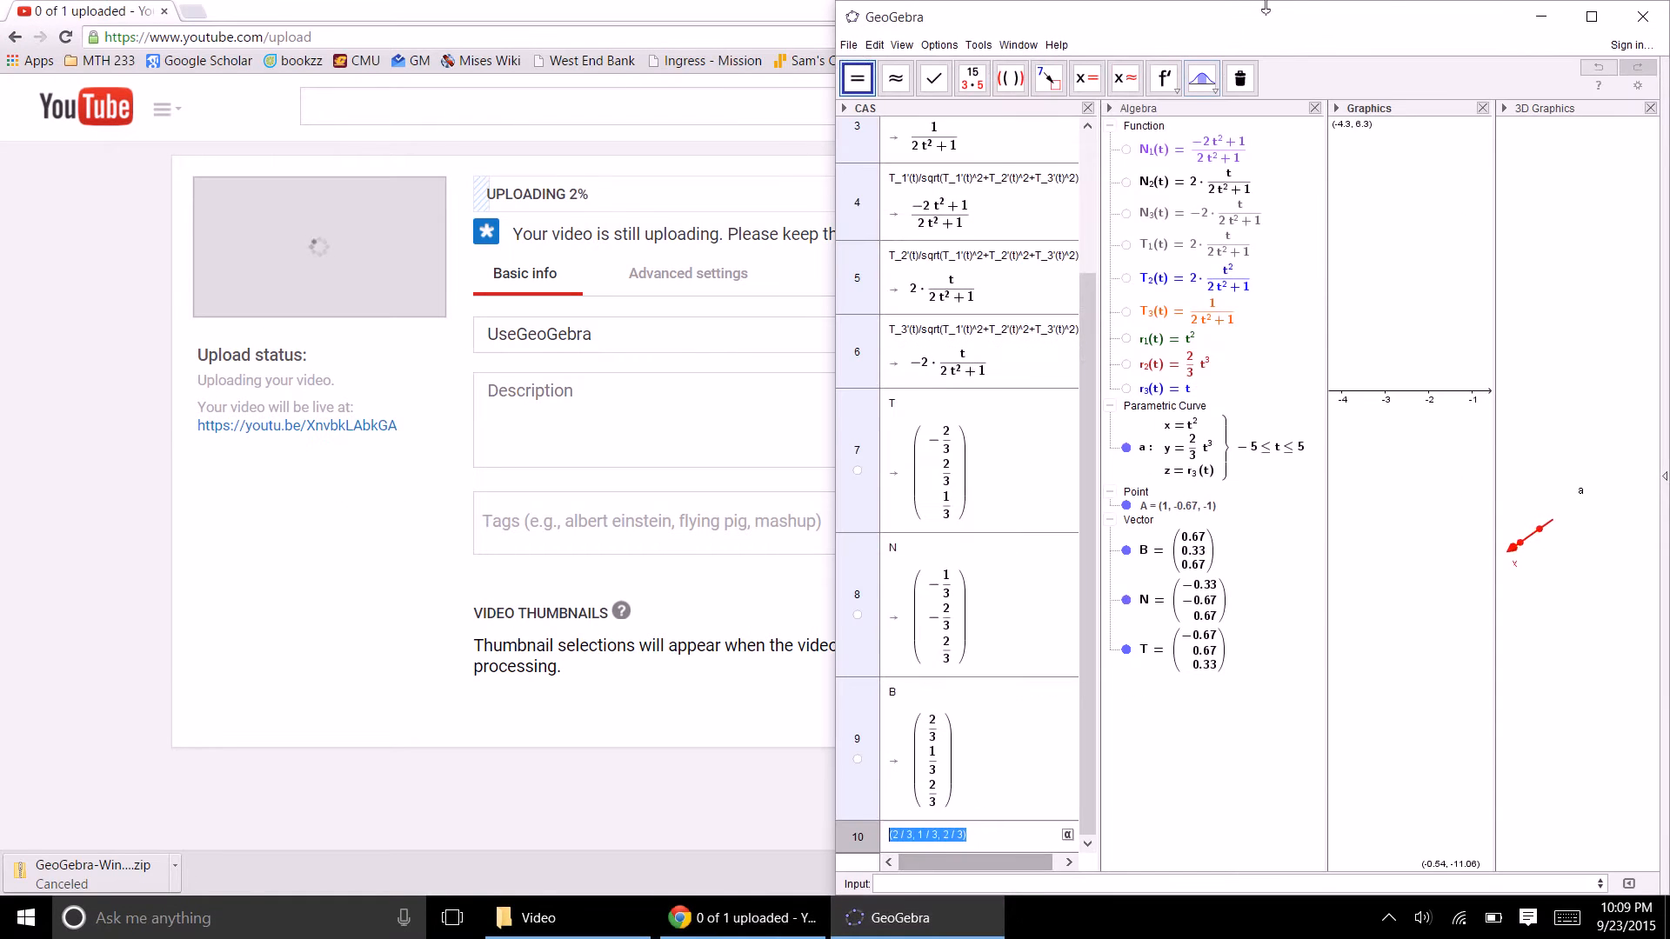
pyautogui.doubleClick(1270, 18)
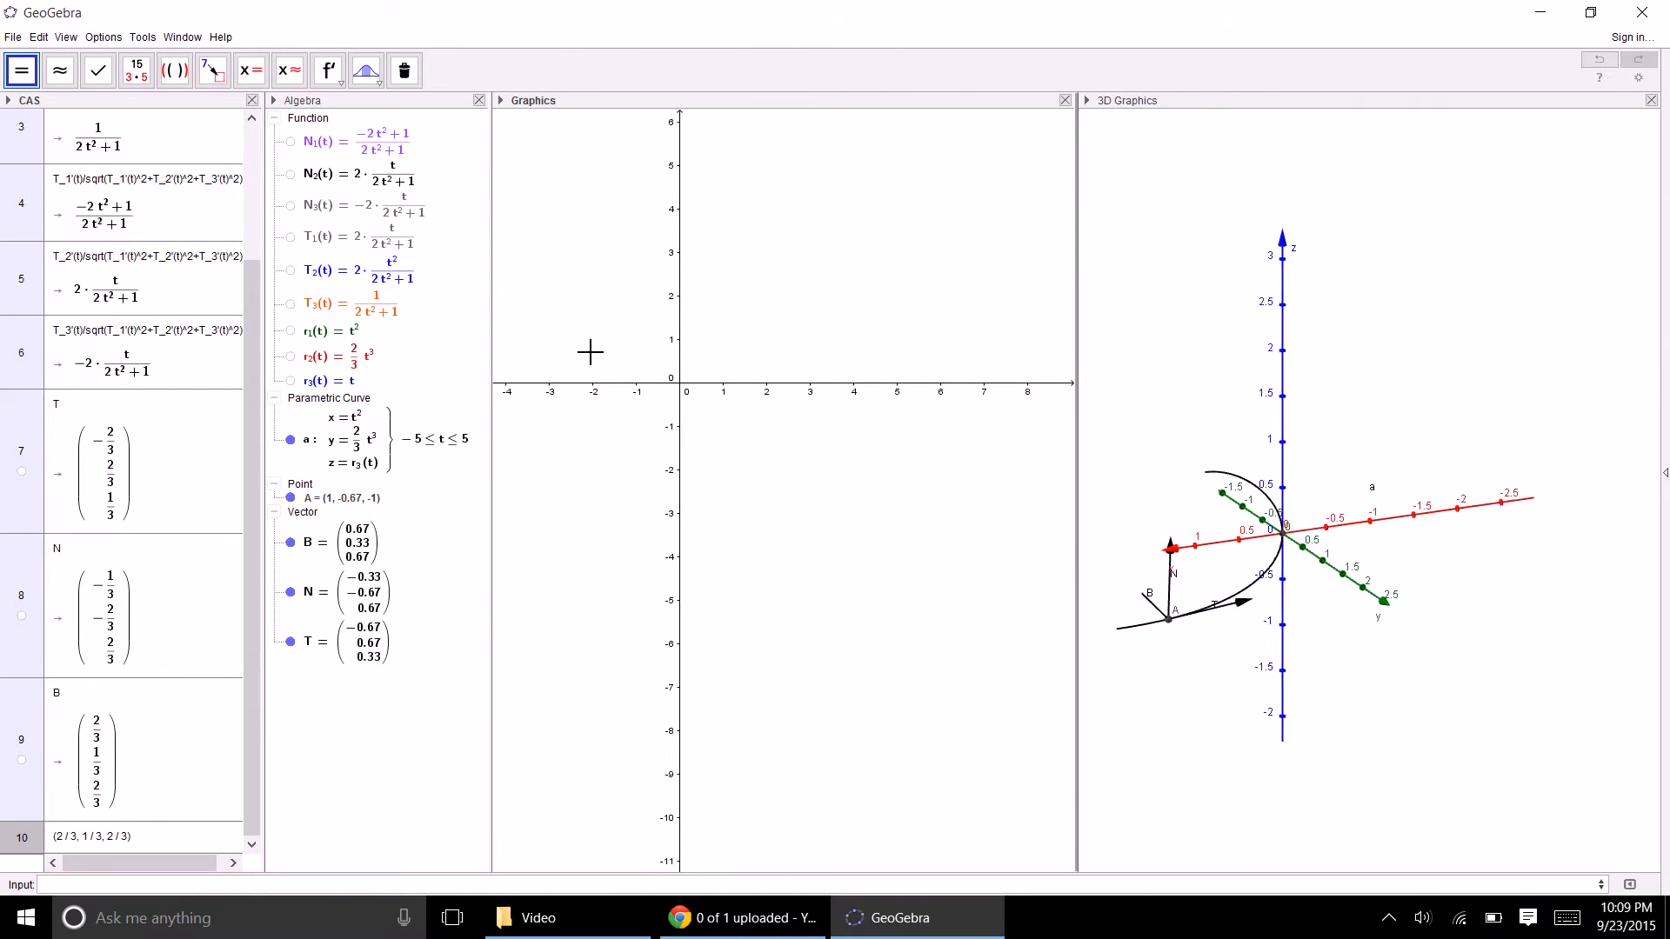
pyautogui.click(163, 459)
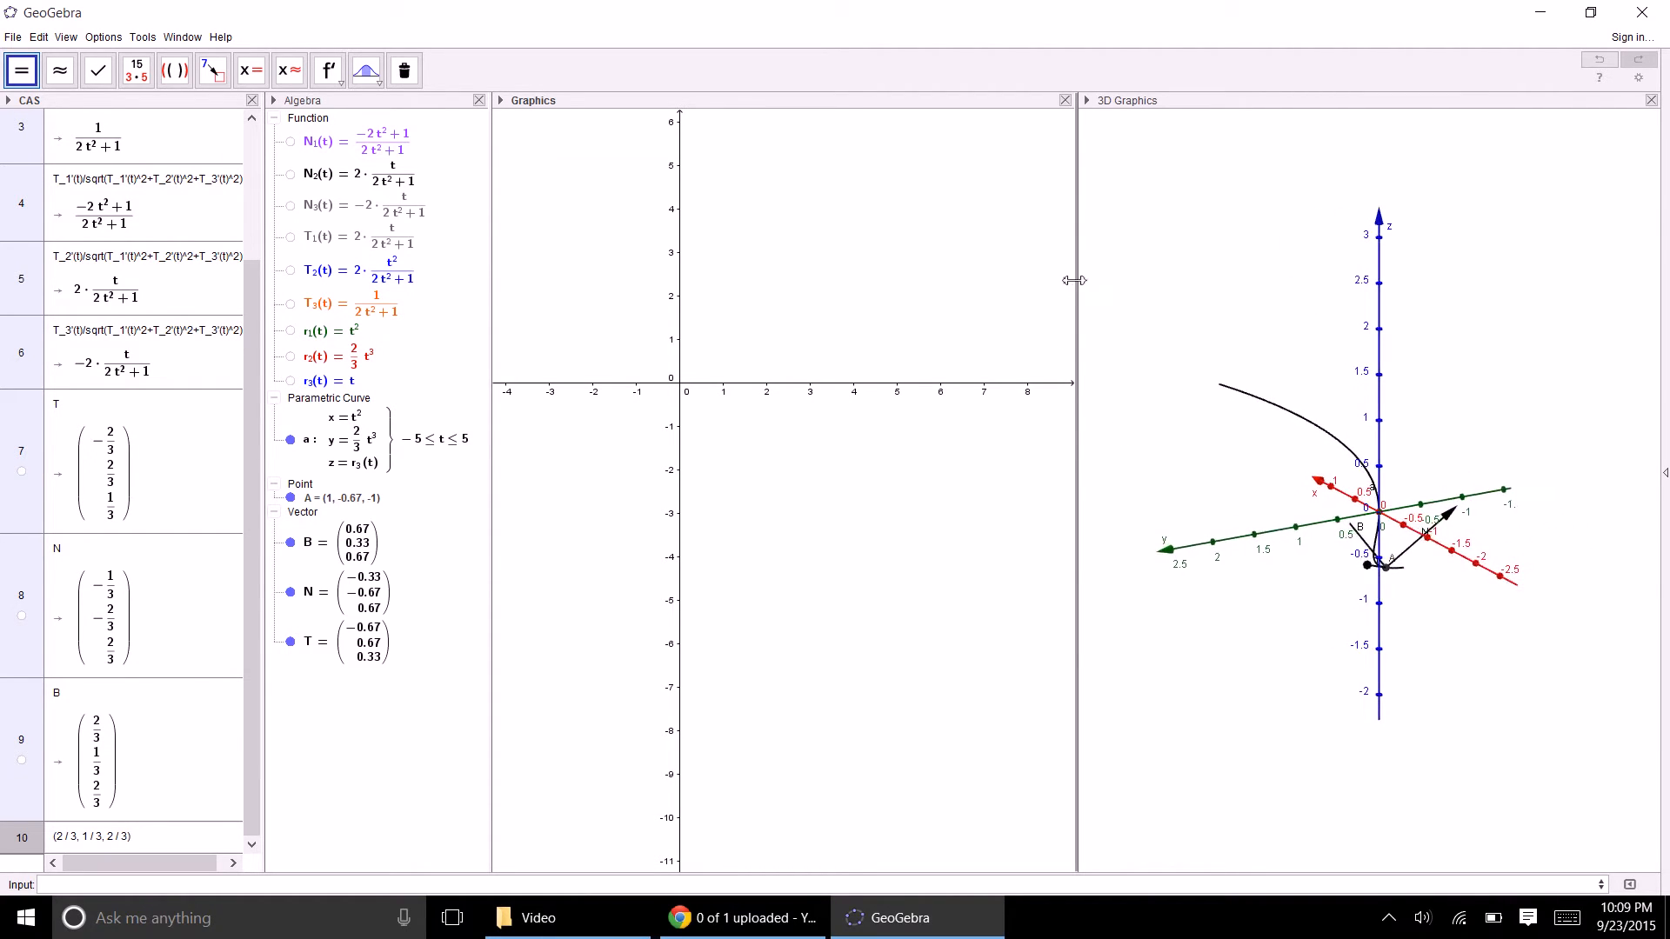
pyautogui.moveTo(1076, 283); pyautogui.dragTo(798, 283)
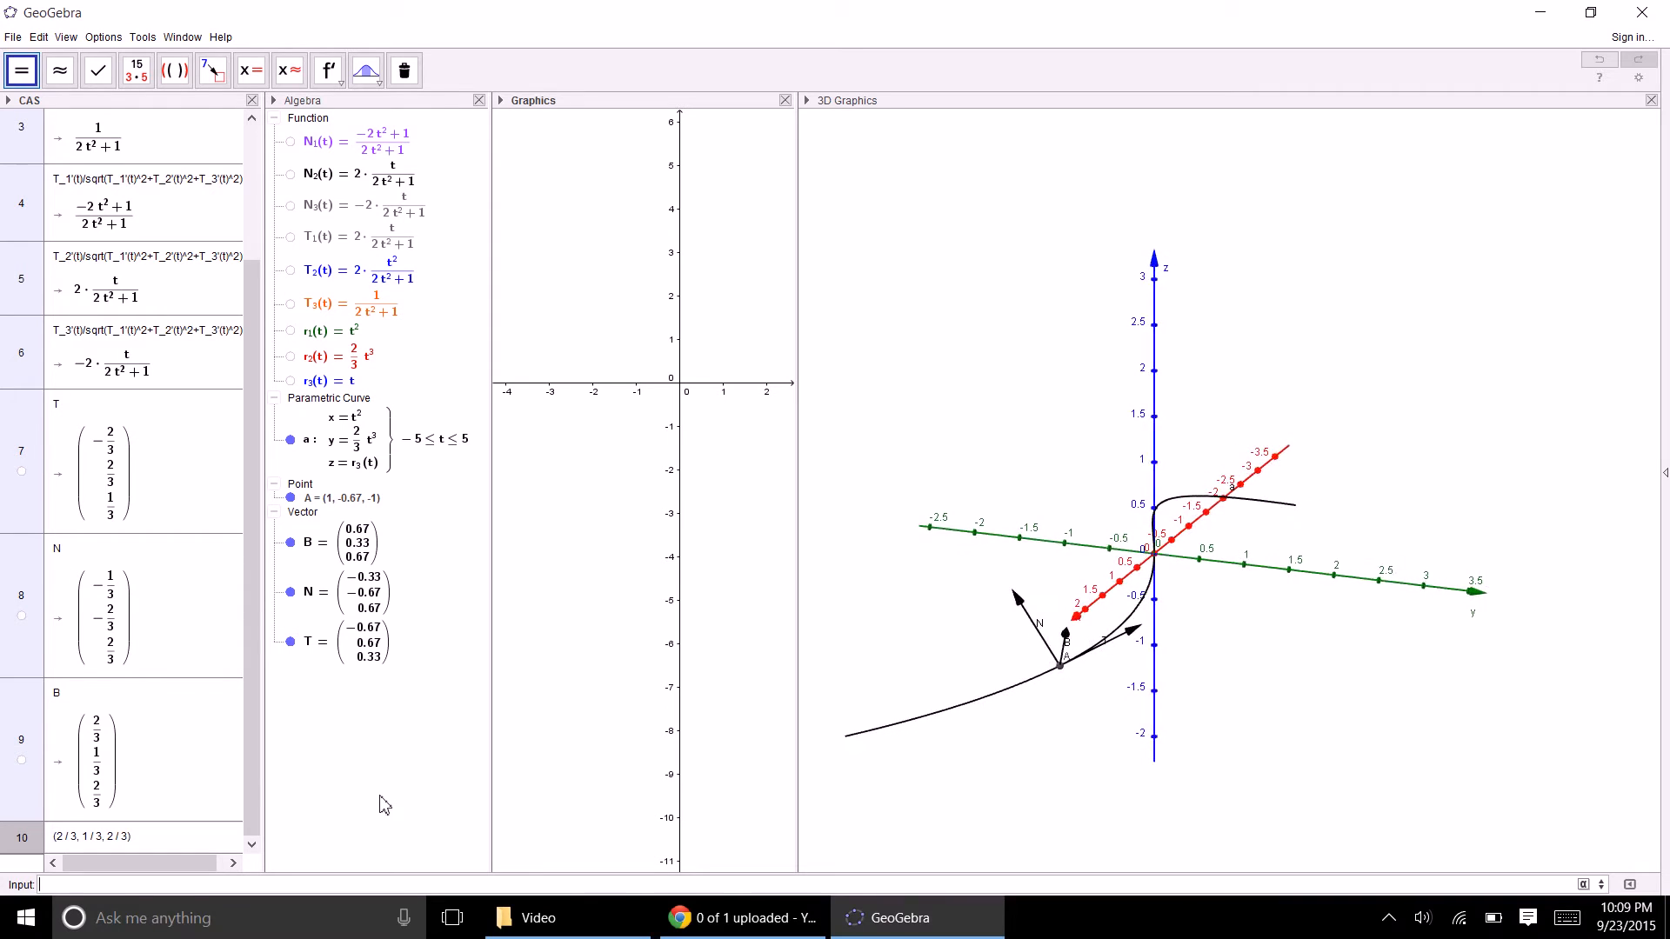
# - Define the number m=-1 and show it as a slider near the upper edge of the 2D Graphics view
pyautogui.write('m')
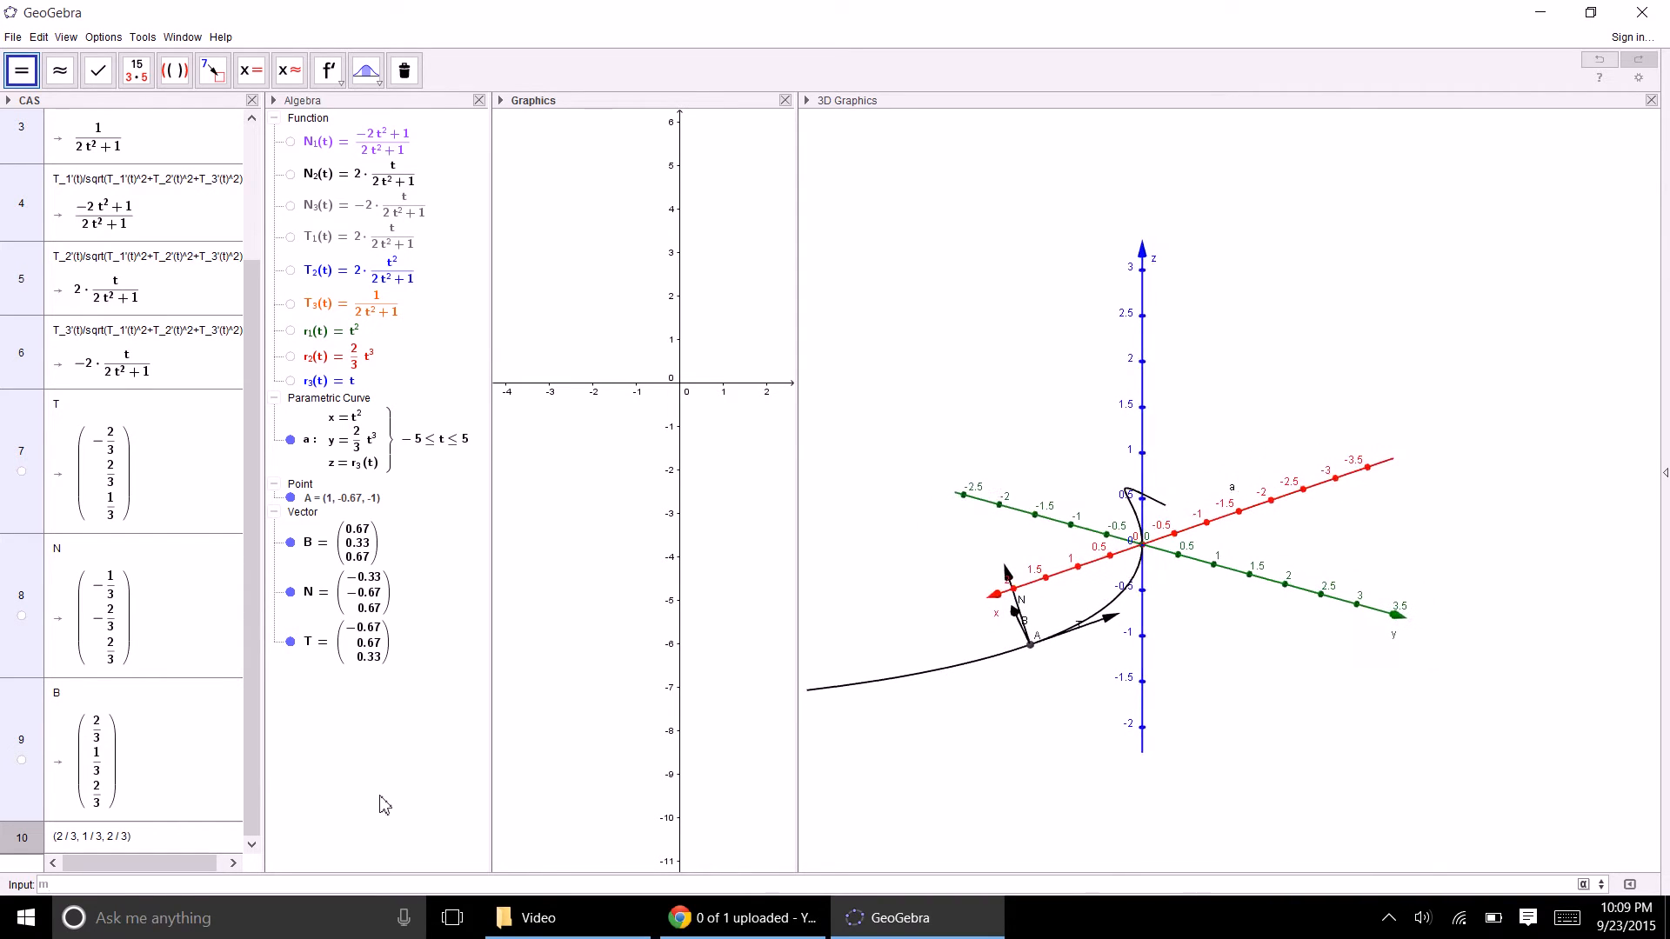
pyautogui.write('=')
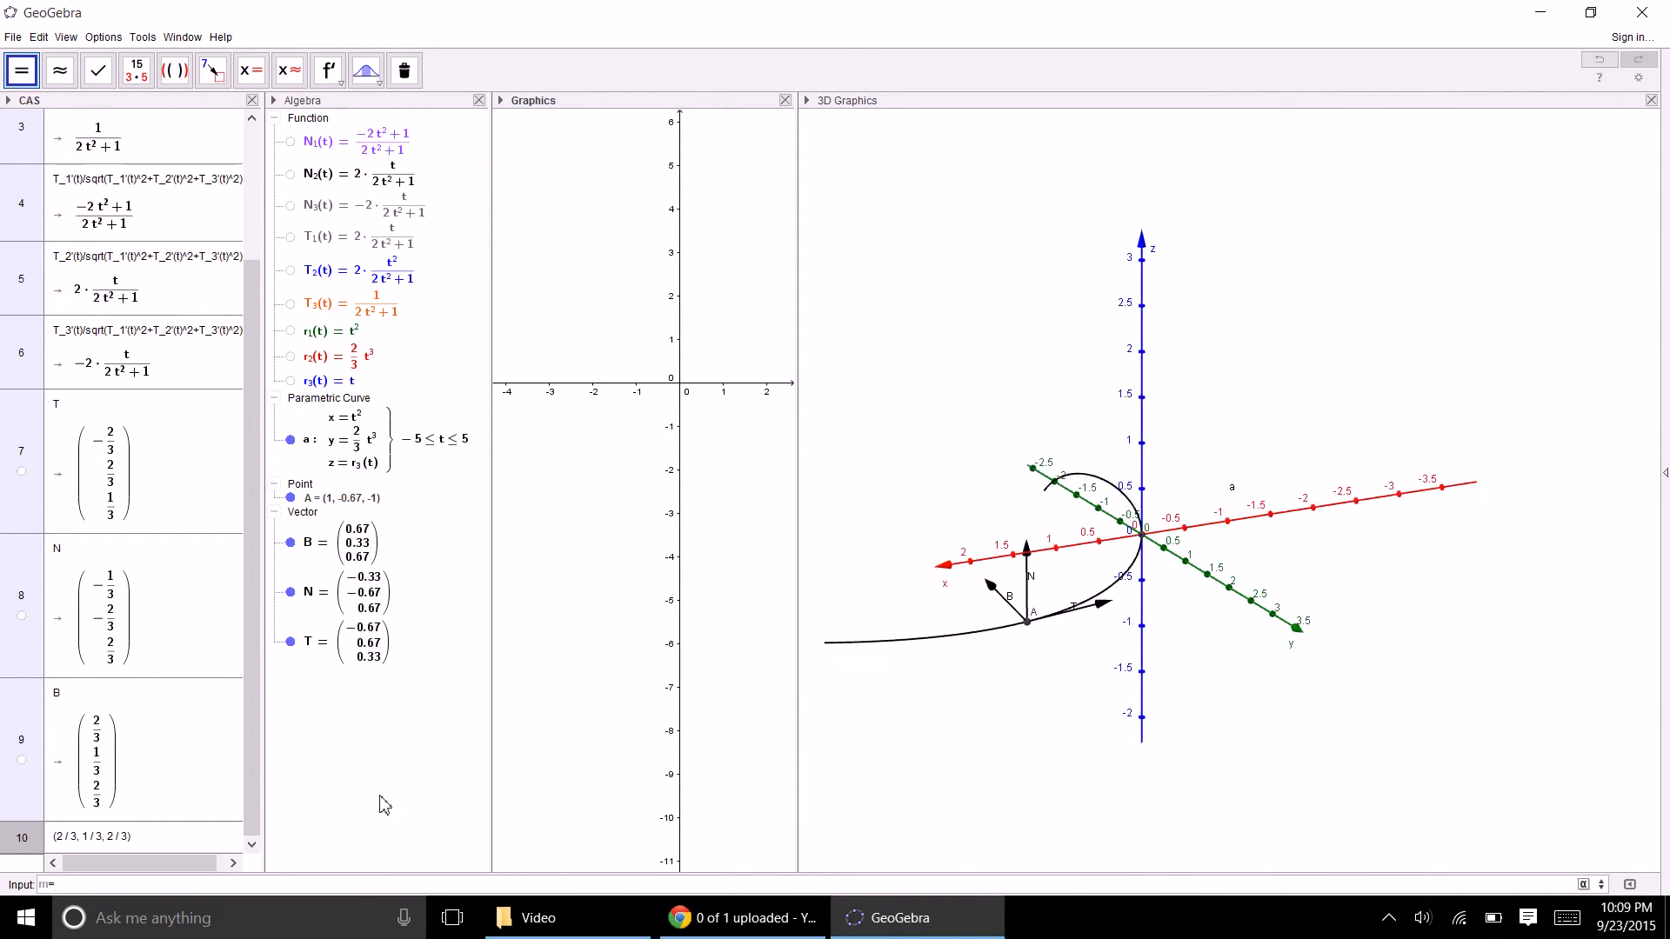
pyautogui.write('-1')
pyautogui.press('Return')
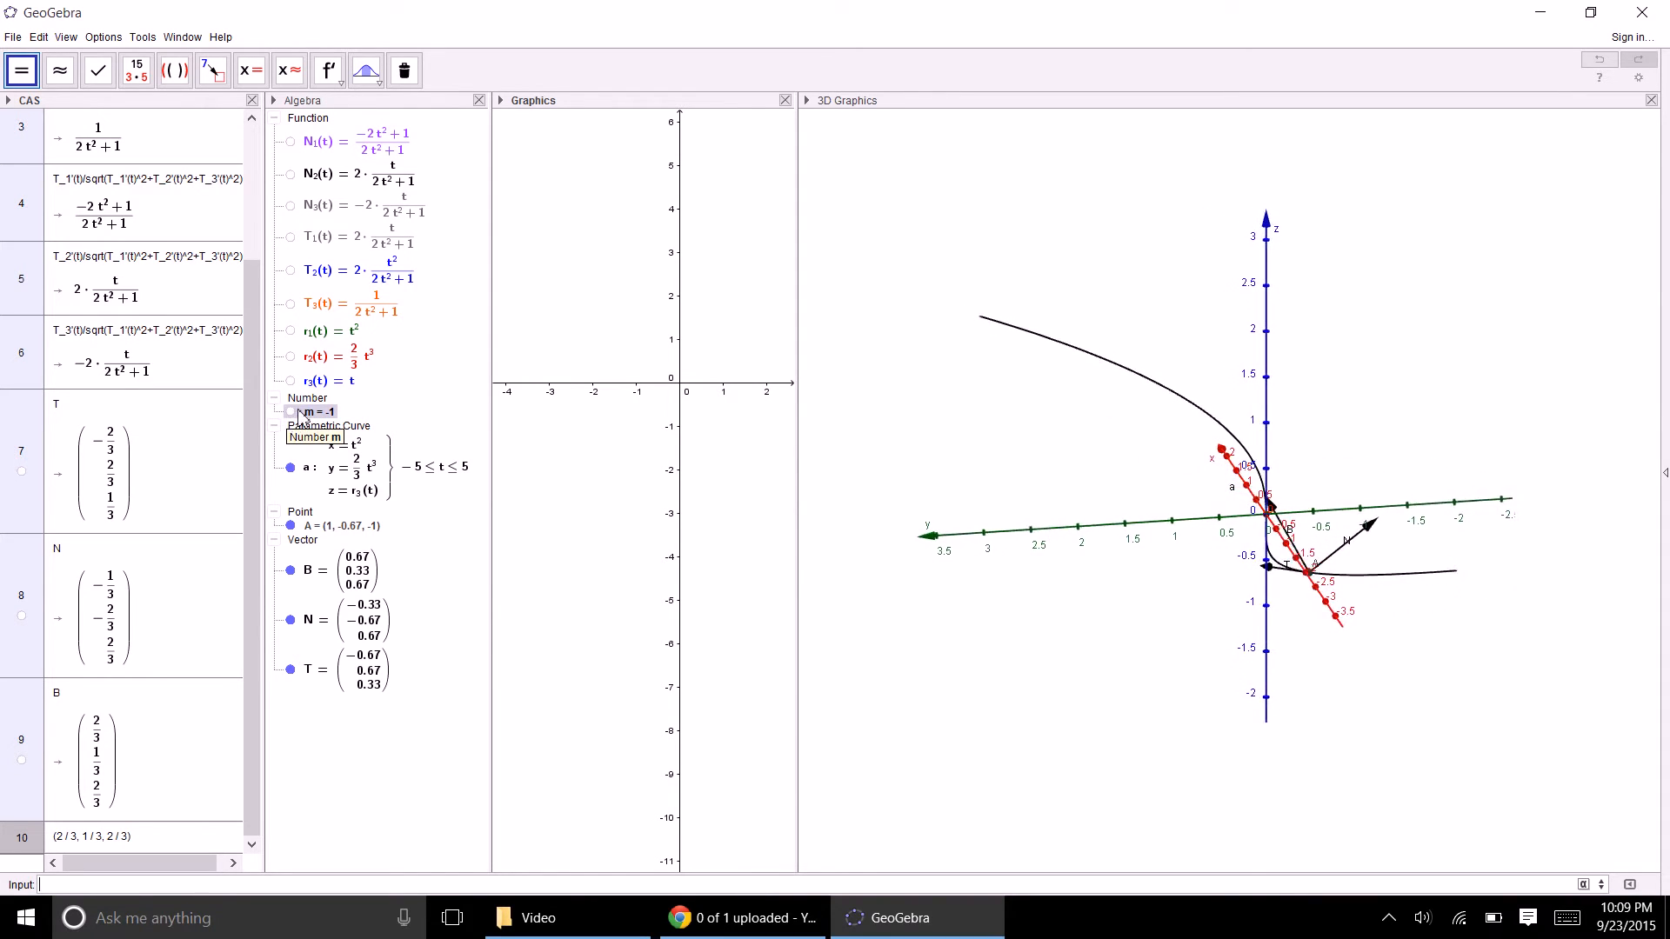
pyautogui.click(290, 411)
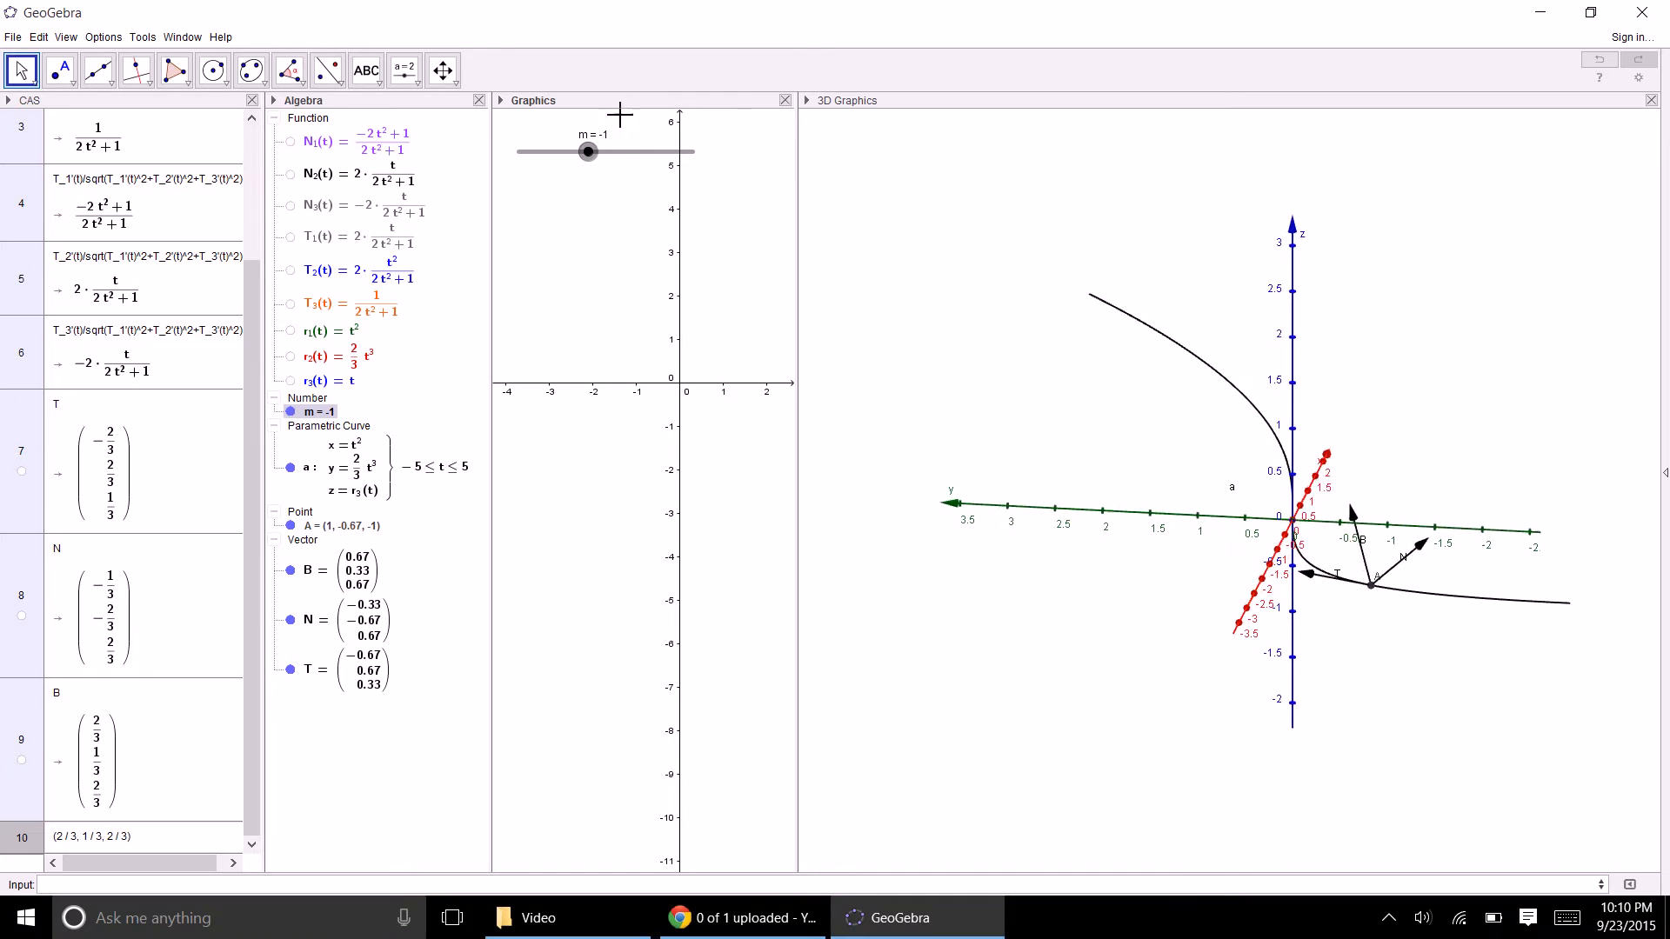
pyautogui.moveTo(626, 153)
pyautogui.mouseDown()
pyautogui.moveTo(647, 185)
pyautogui.moveTo(648, 156)
pyautogui.moveTo(696, 224)
pyautogui.moveTo(633, 252)
pyautogui.moveTo(487, 264)
pyautogui.moveTo(905, 264)
pyautogui.moveTo(846, 272)
pyautogui.moveTo(689, 228)
pyautogui.moveTo(638, 158)
pyautogui.mouseUp()
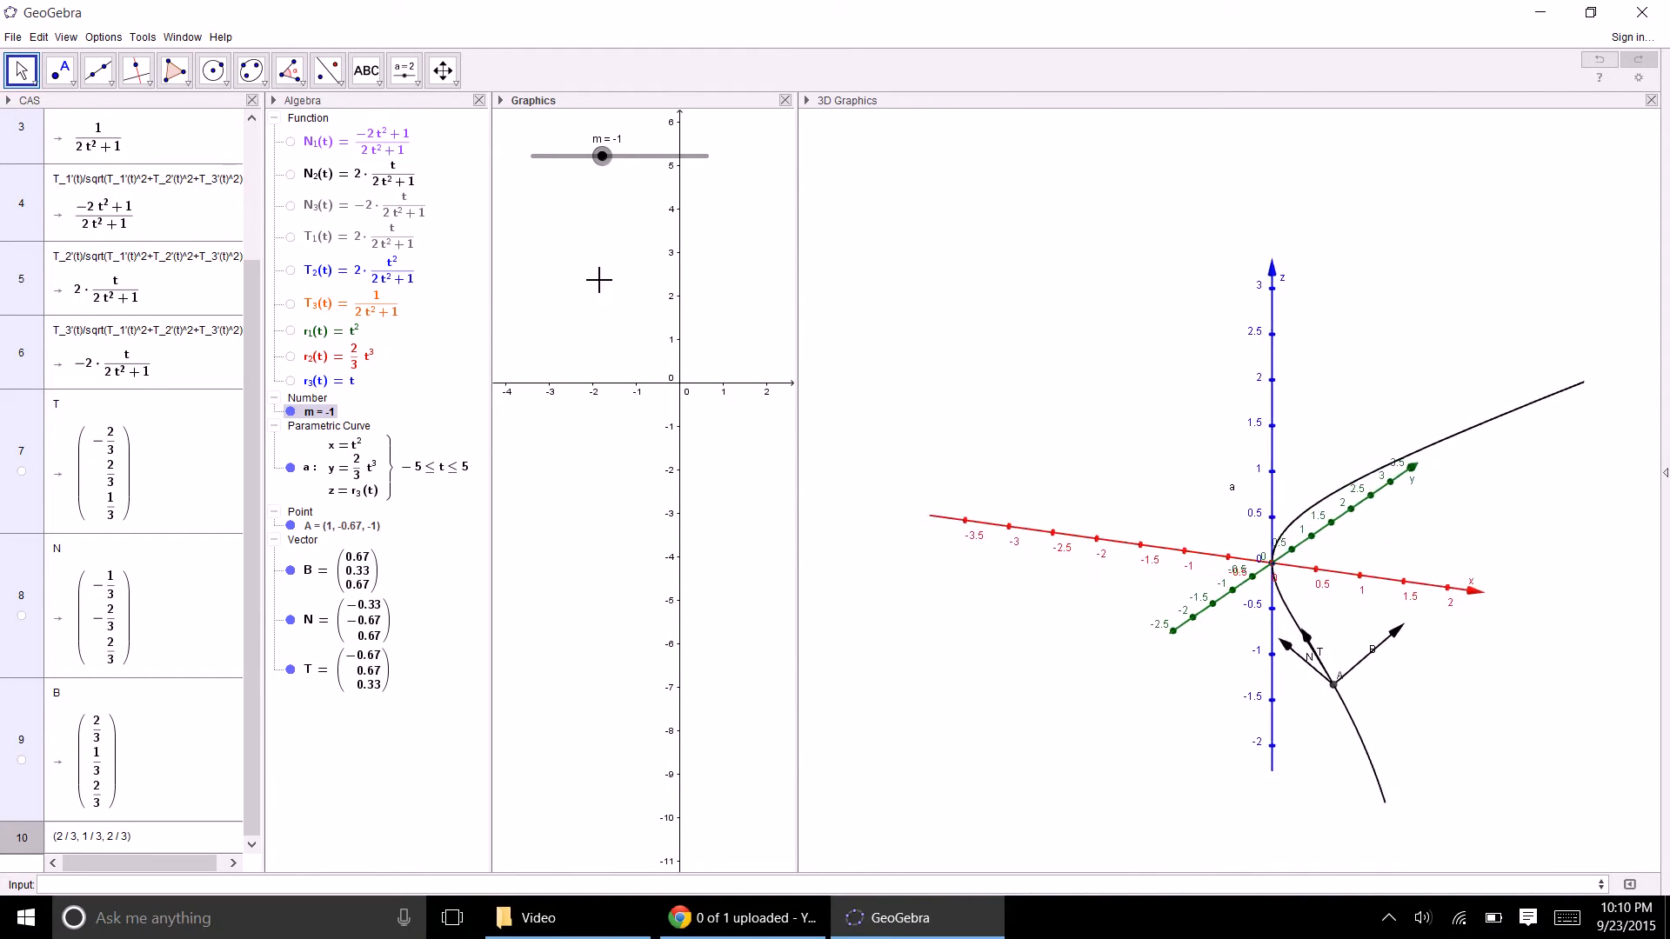
# - Hide the axes of the 2D Graphics view and narrow that view in favour of the 3D view
pyautogui.rightClick(585, 253)
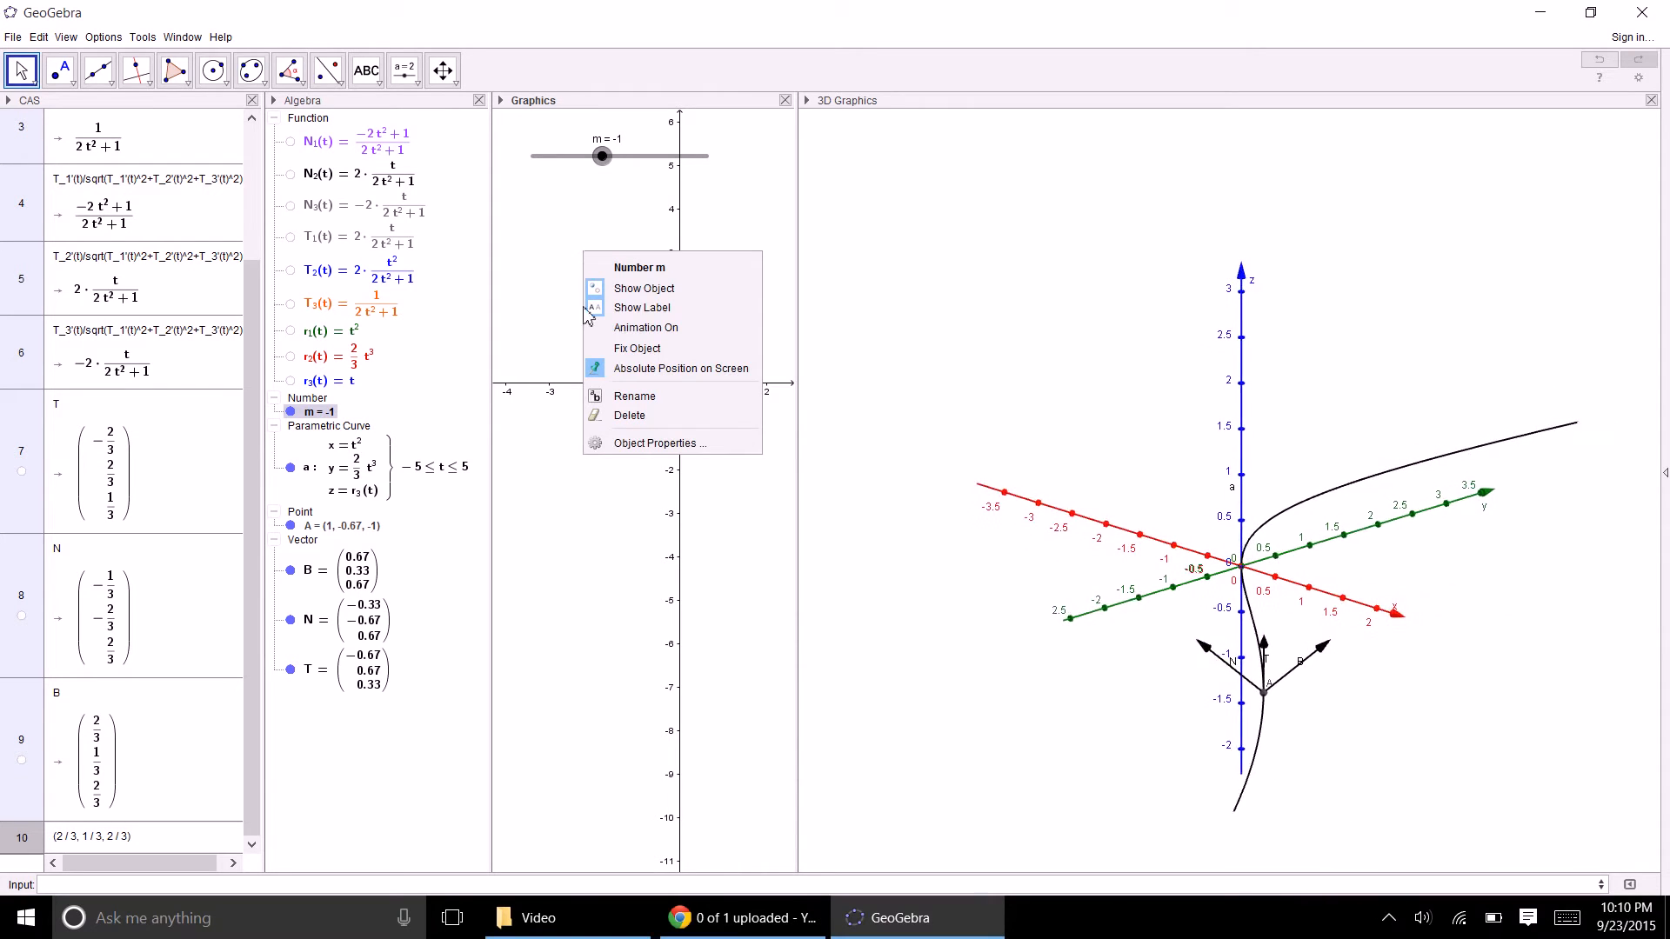
pyautogui.click(548, 327)
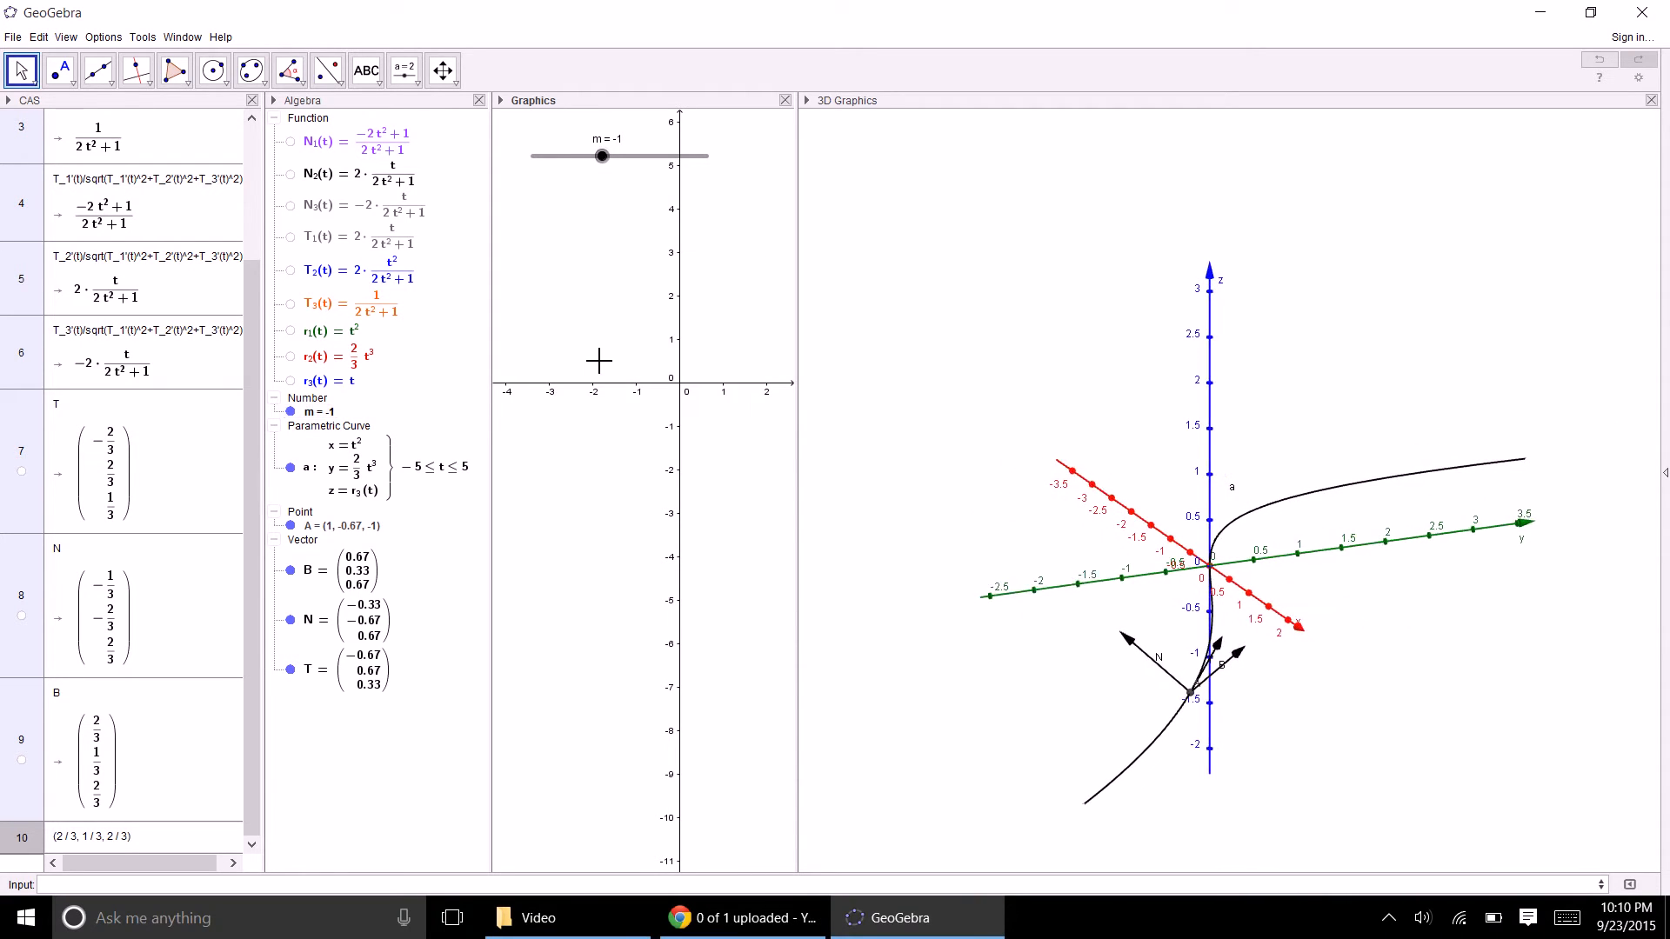
pyautogui.rightClick(599, 318)
pyautogui.click(636, 347)
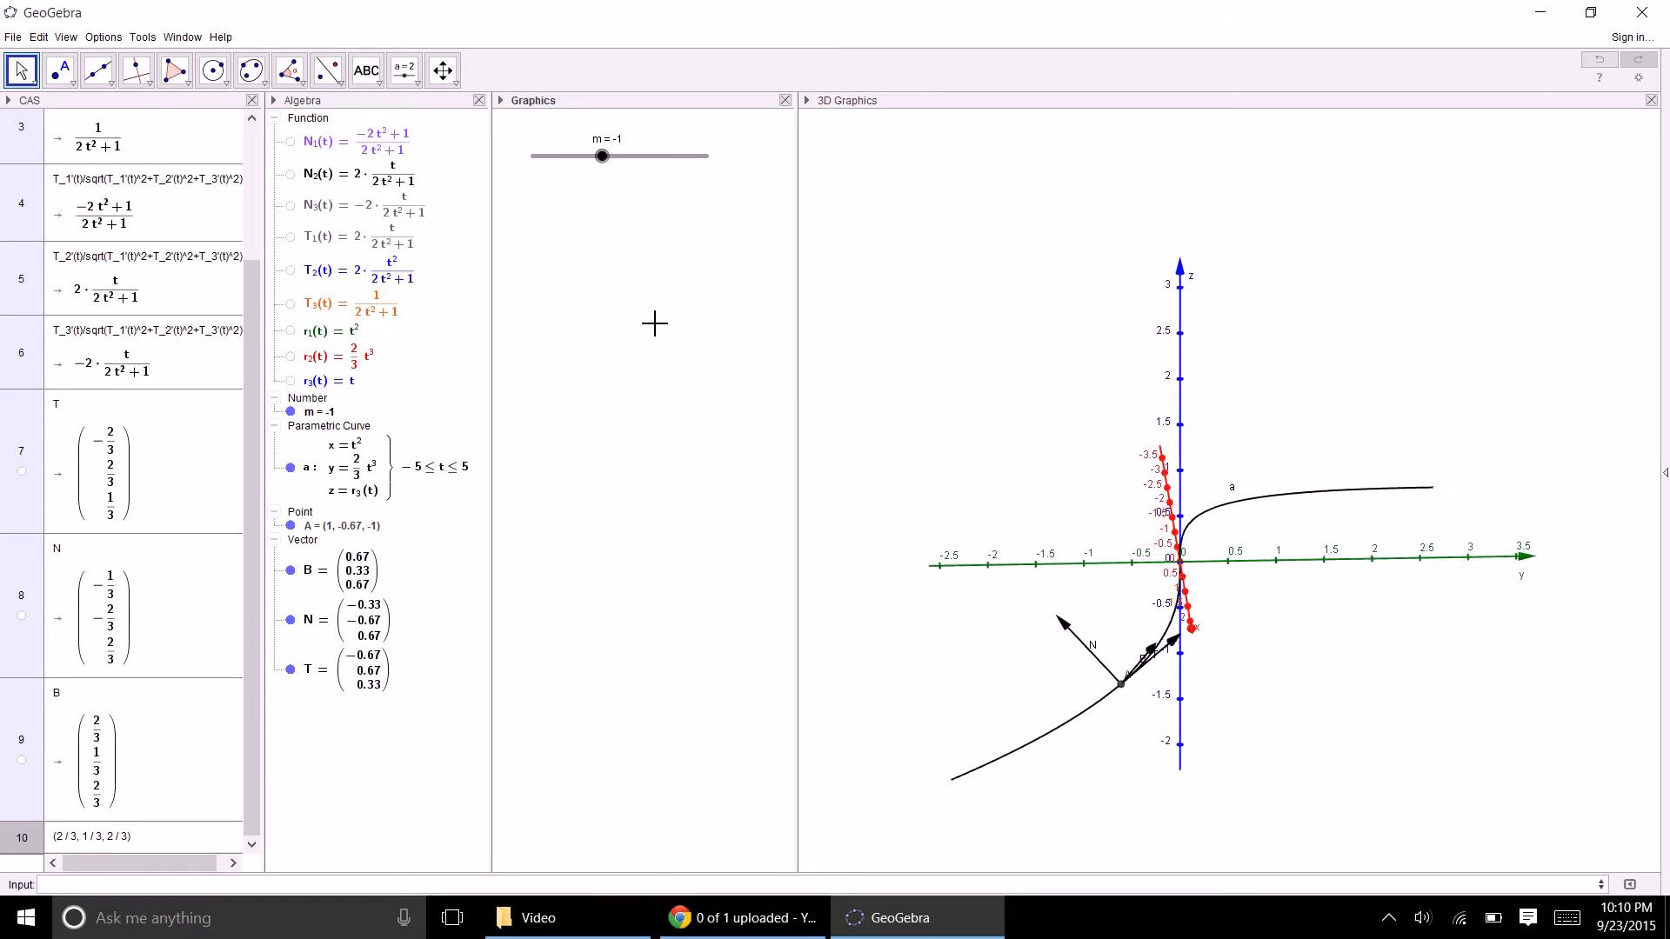
pyautogui.moveTo(797, 238); pyautogui.dragTo(747, 246)
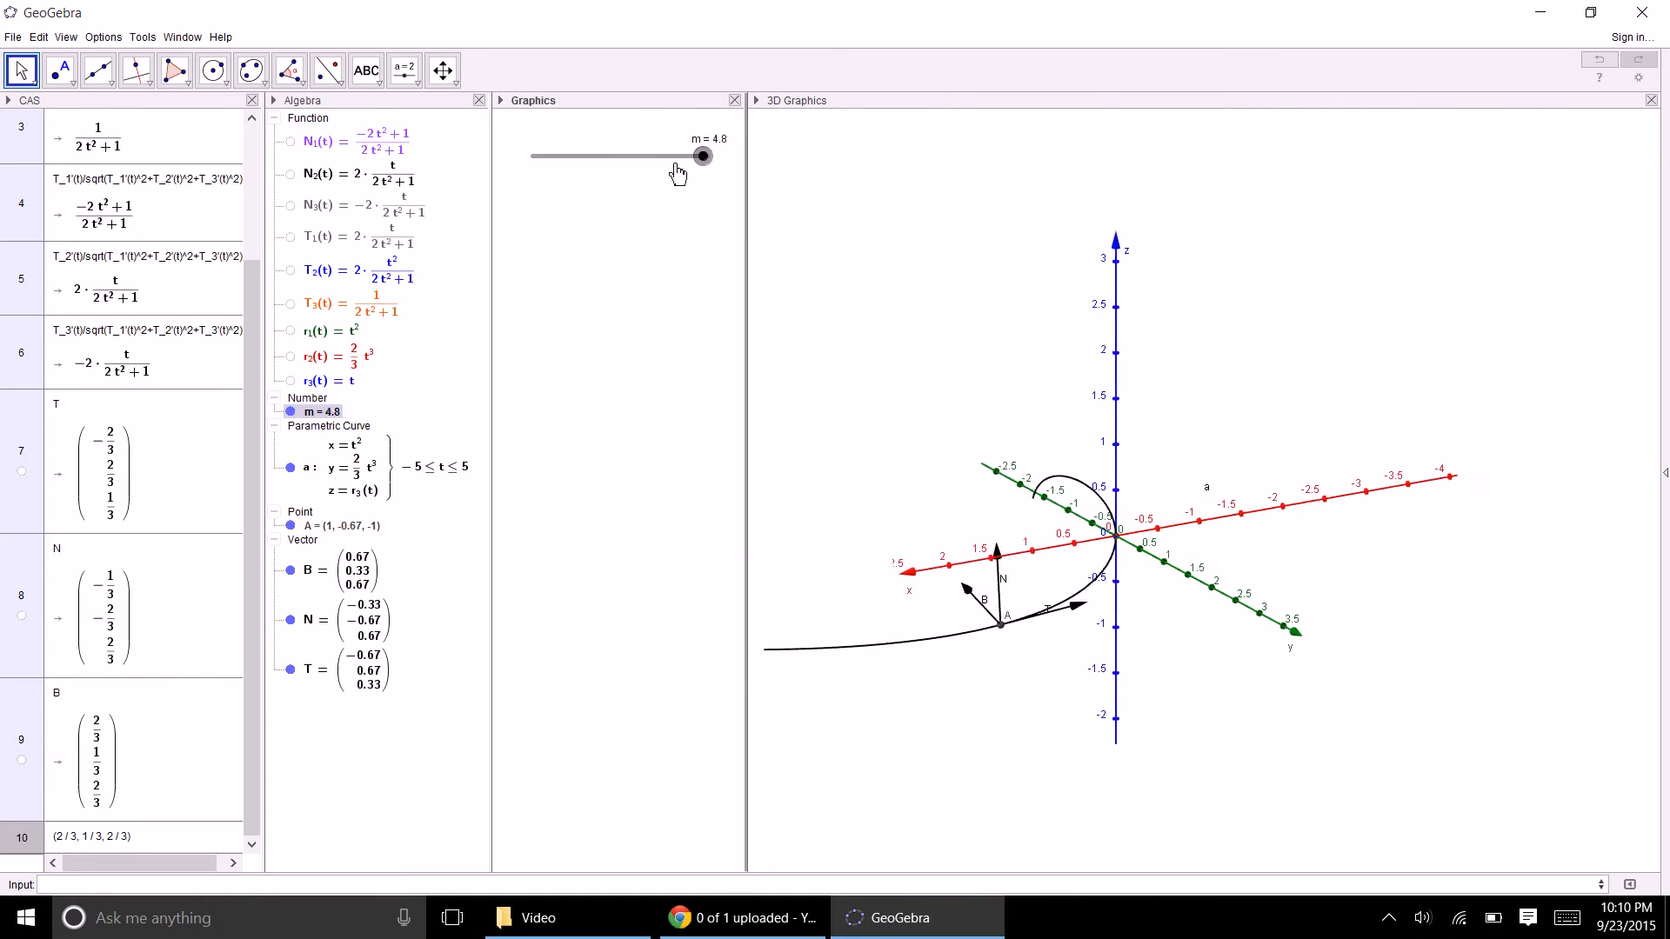
# - Try out the m slider and set its increment to 0.05
pyautogui.moveTo(676, 165); pyautogui.dragTo(626, 175)
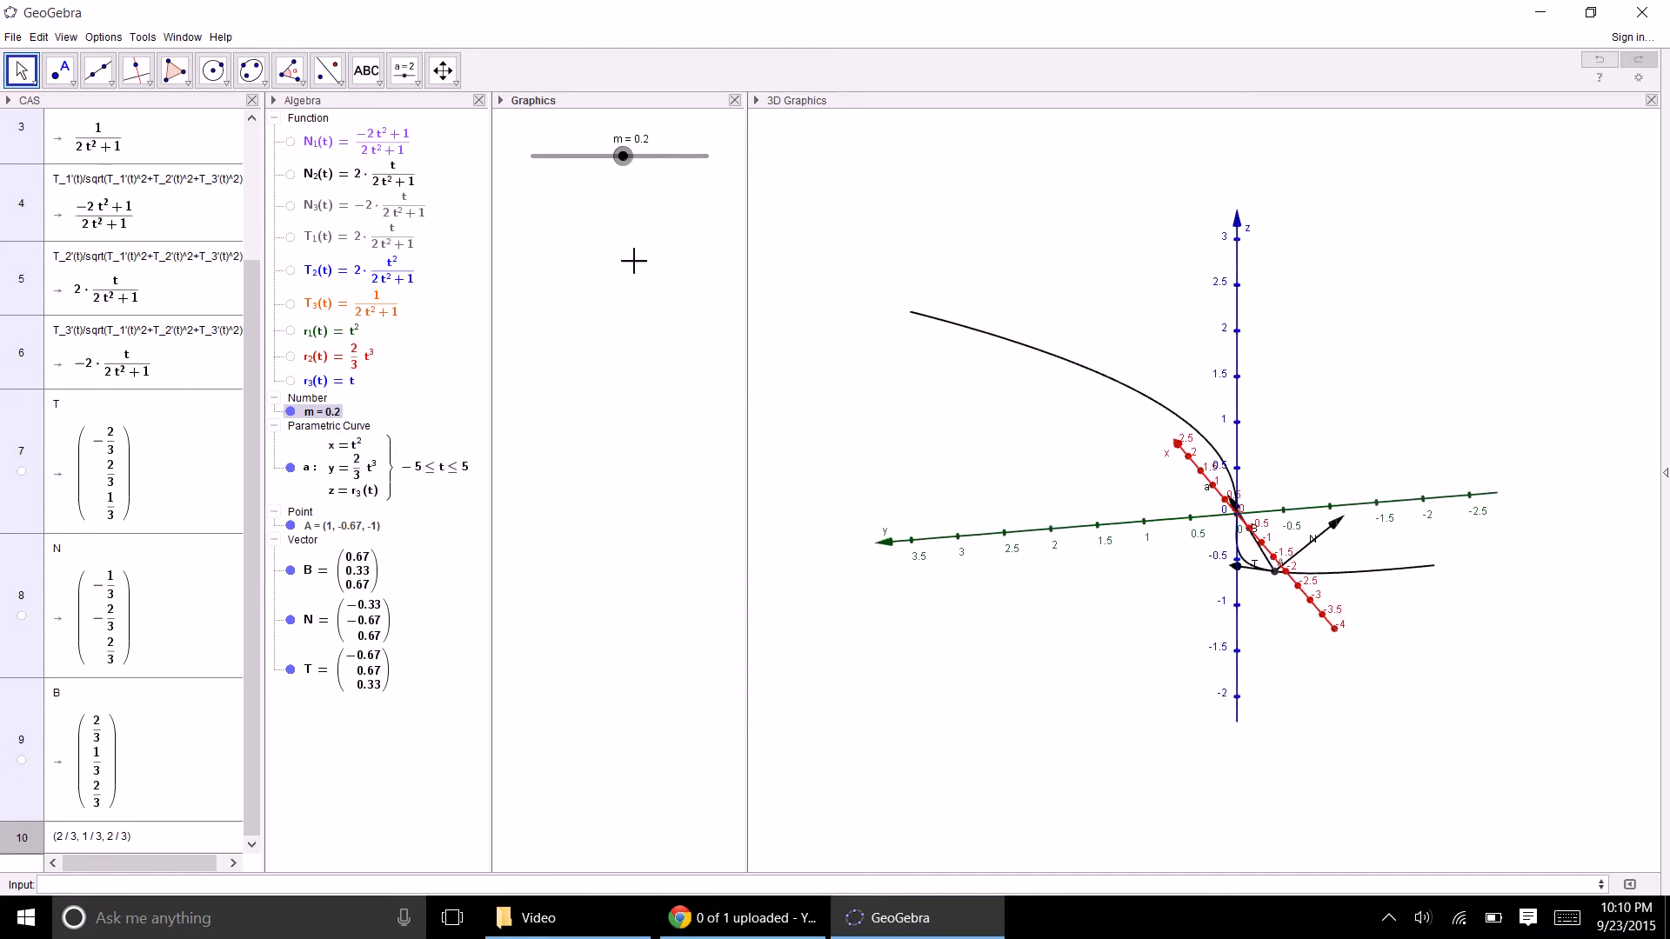
pyautogui.doubleClick(623, 157)
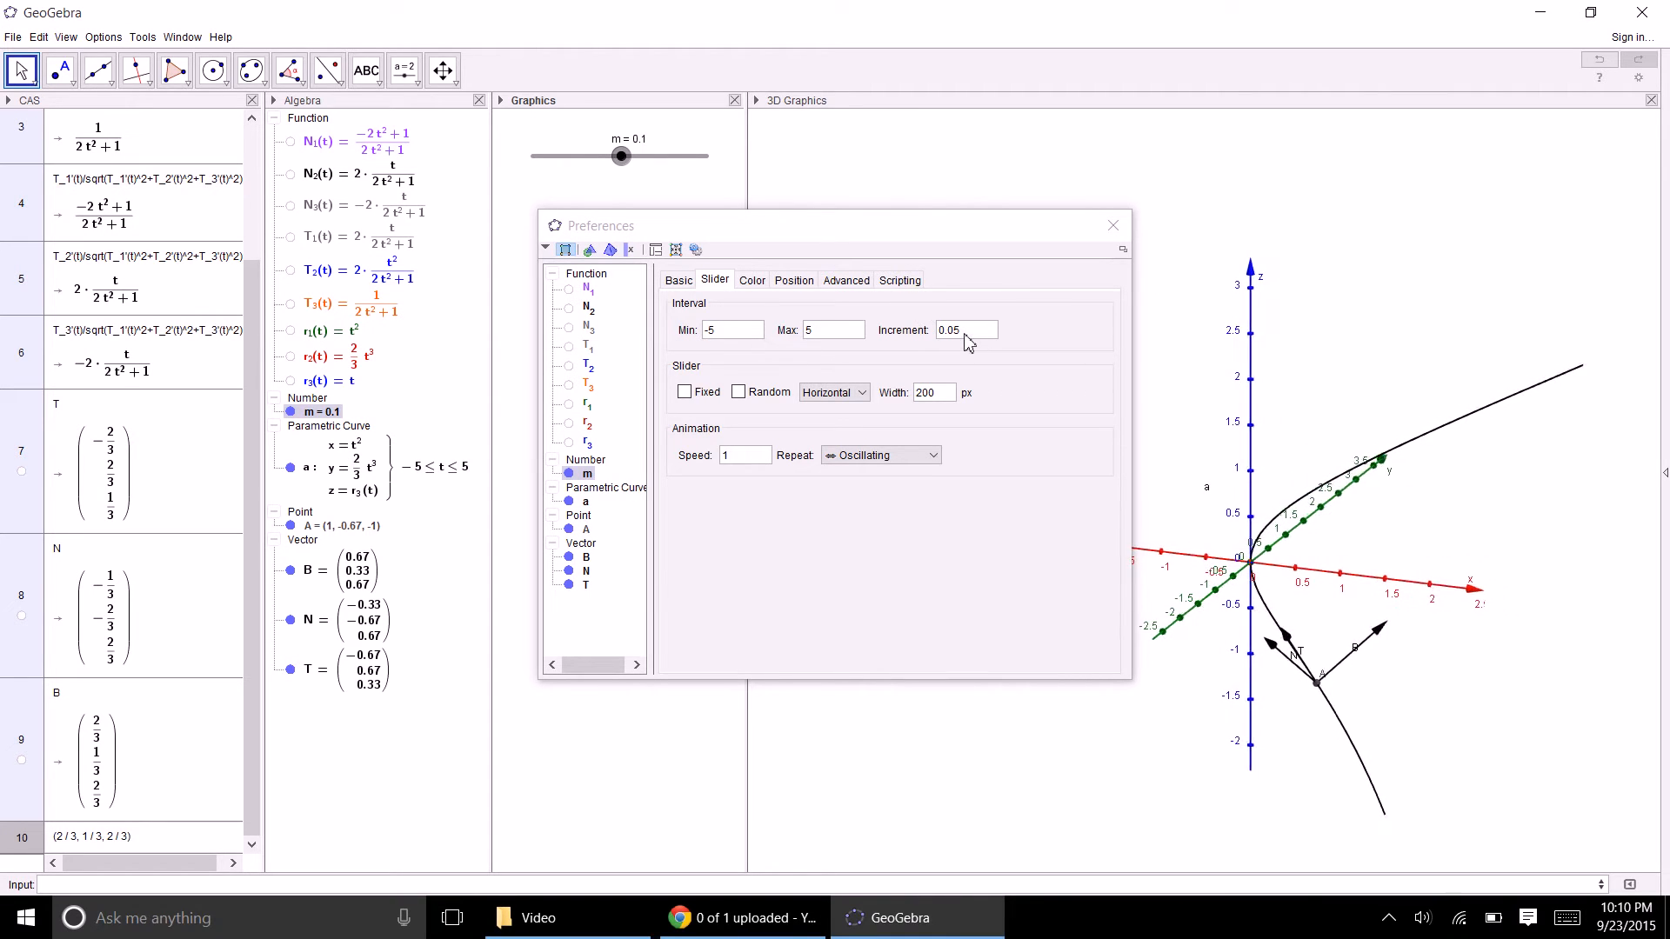
pyautogui.click(1113, 225)
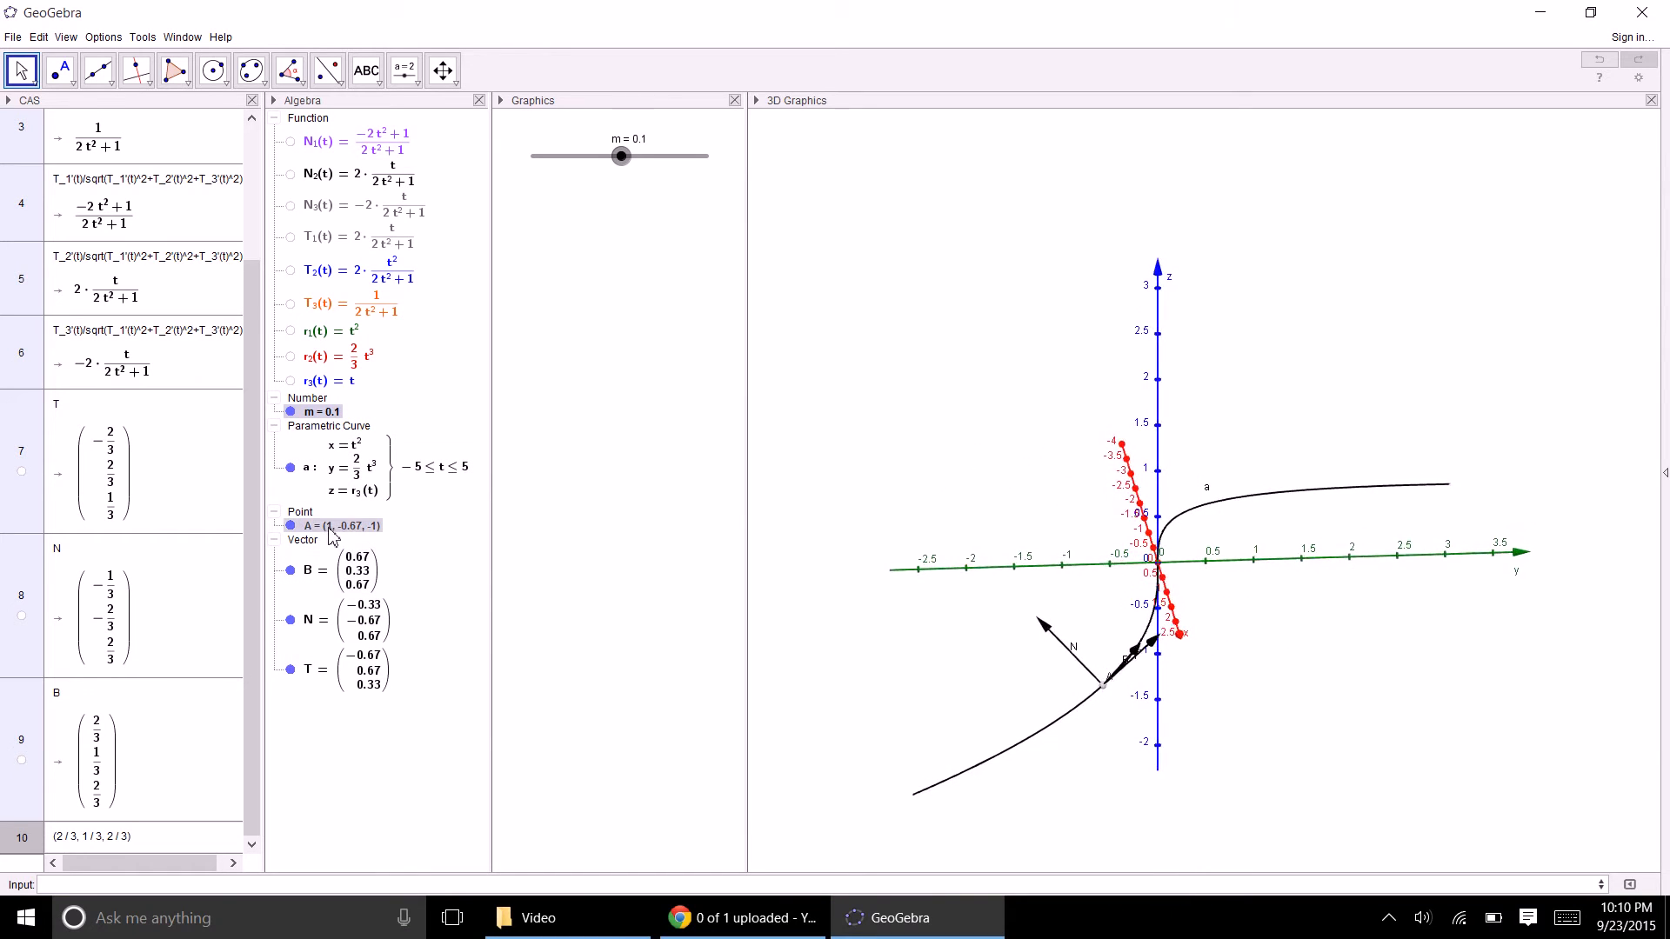
# - Redefine point A as (r_1(m), r_2(m), r_3(m)) so that it depends on the slider
pyautogui.doubleClick(329, 527)
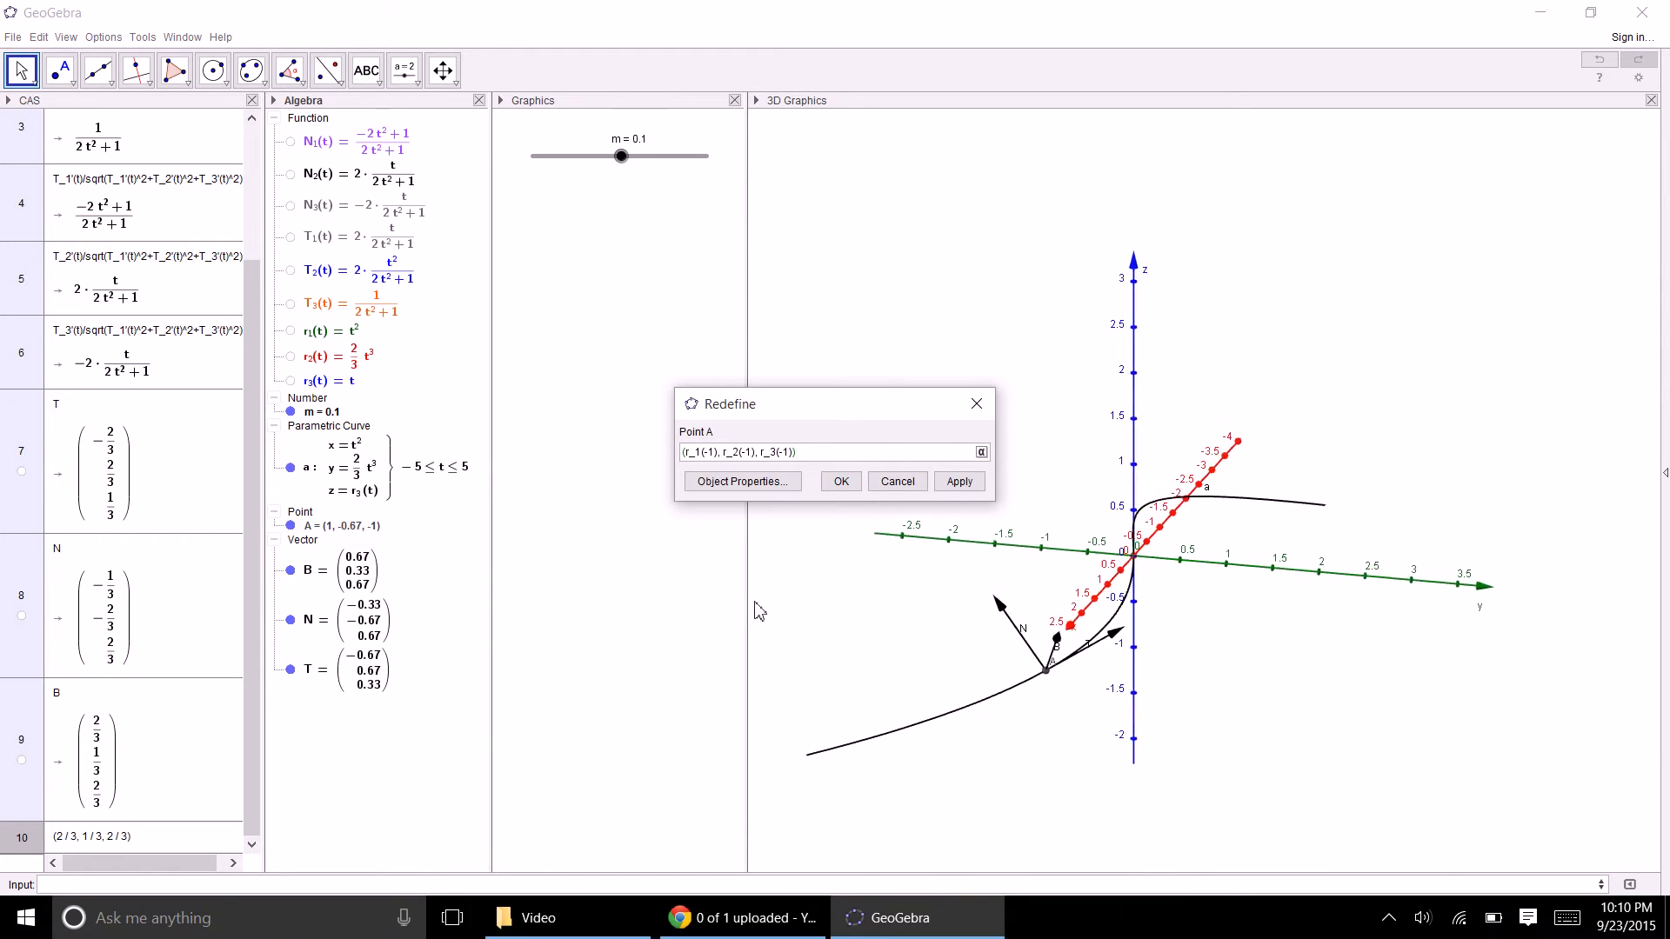
pyautogui.click(717, 452)
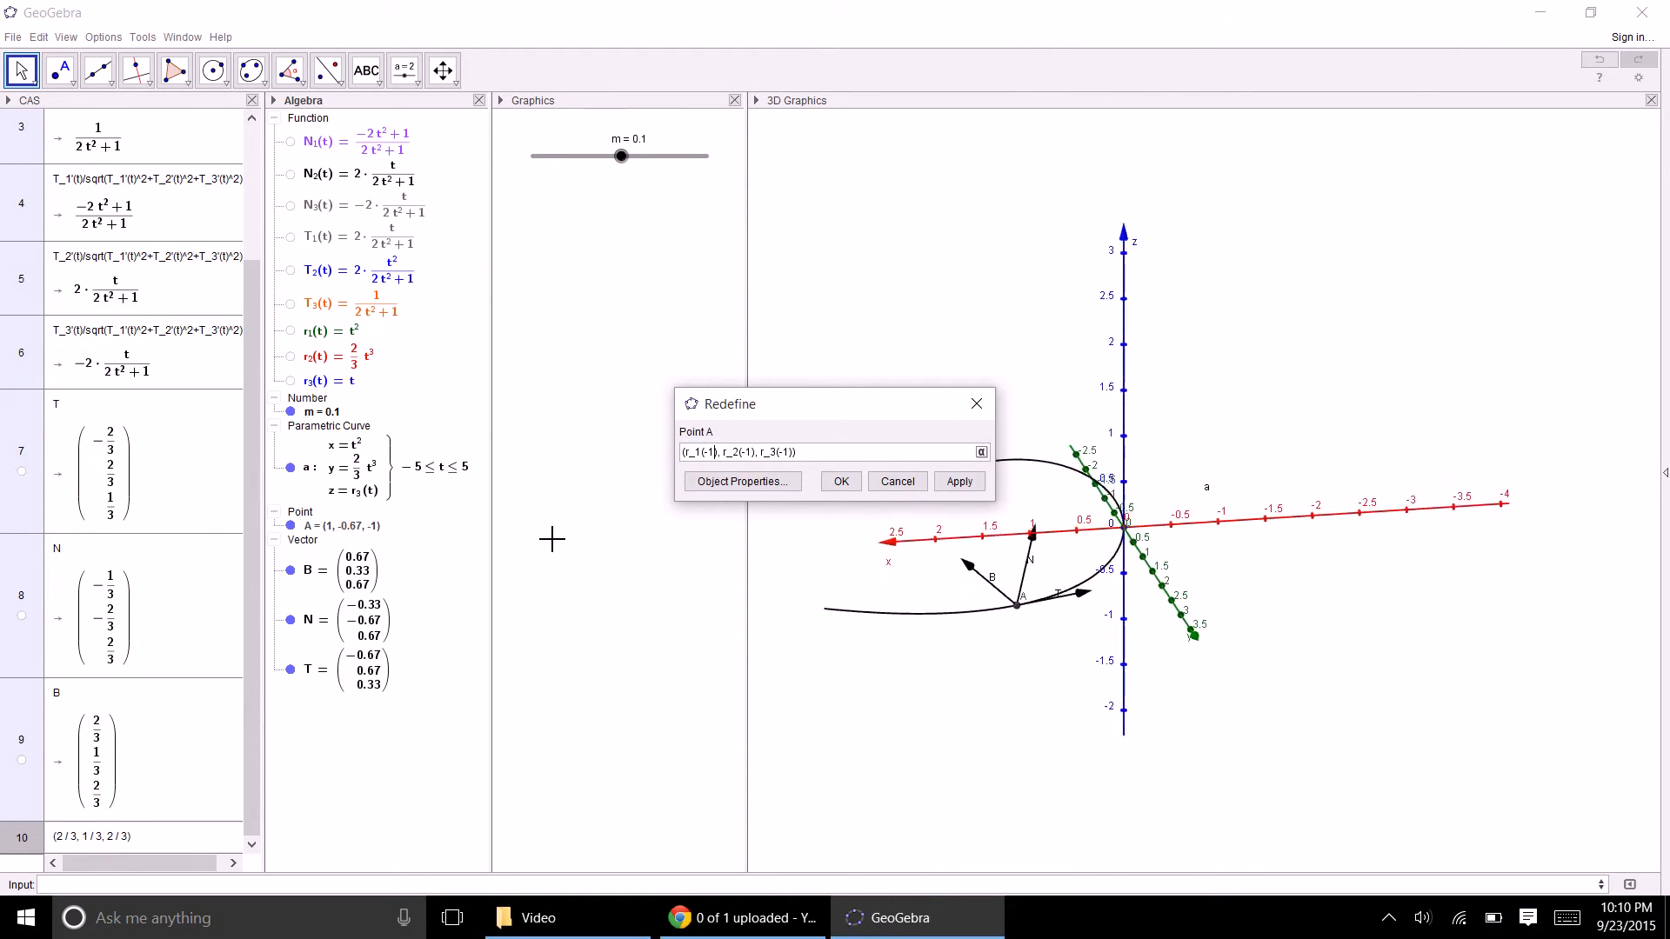
pyautogui.write('m')
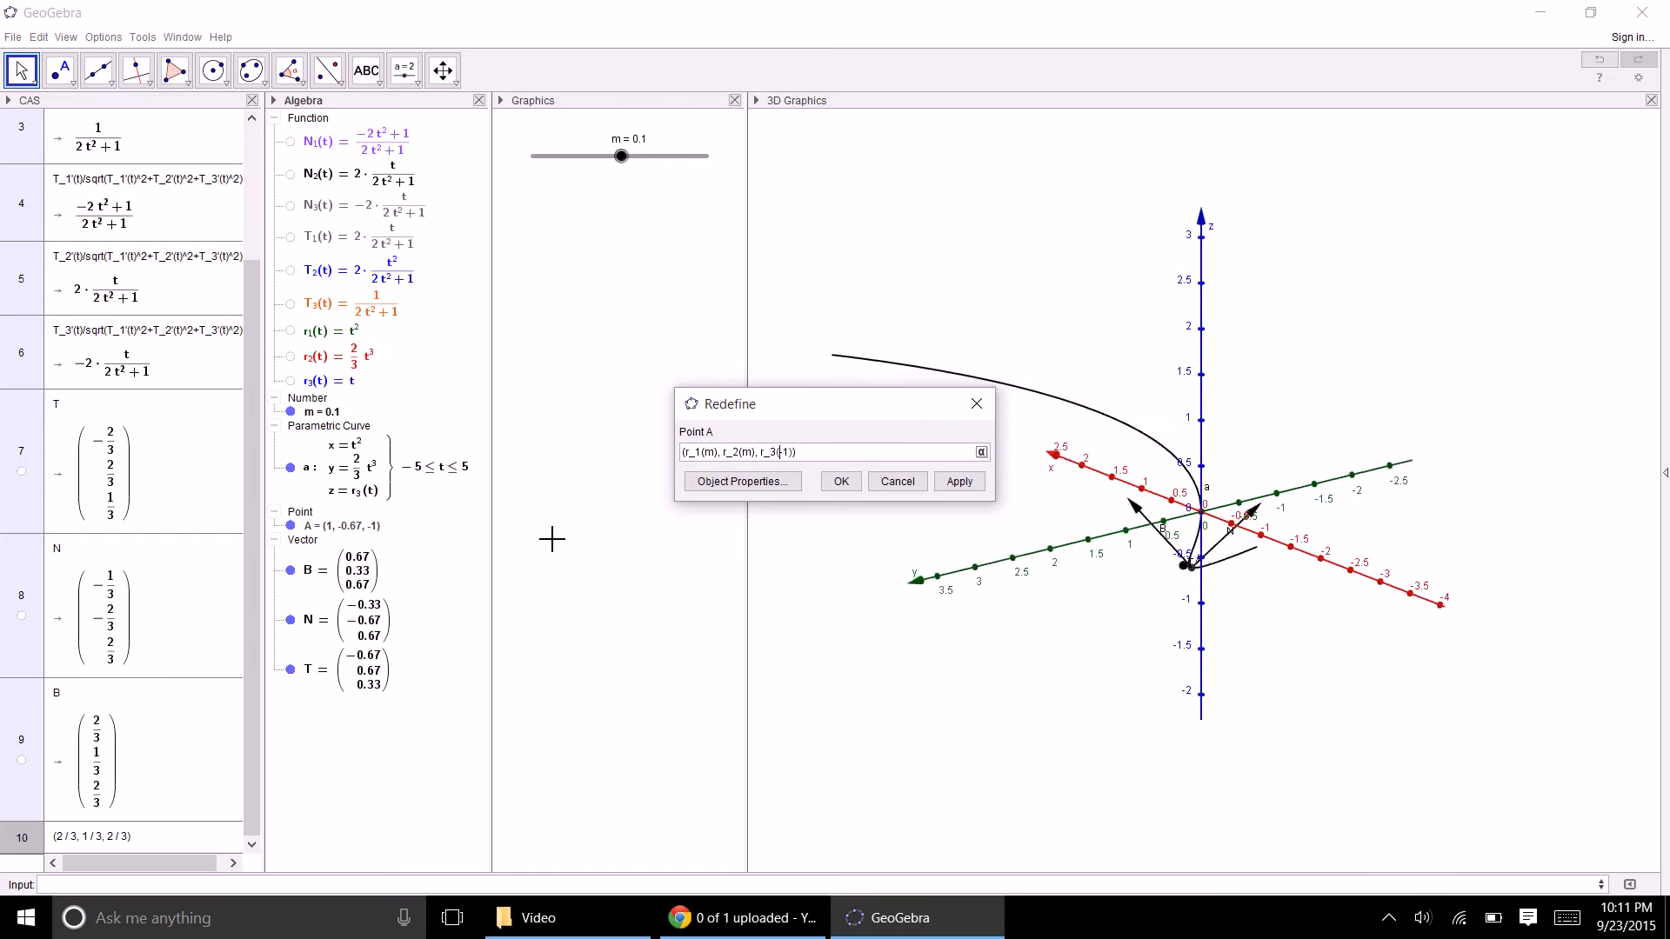
pyautogui.write('m')
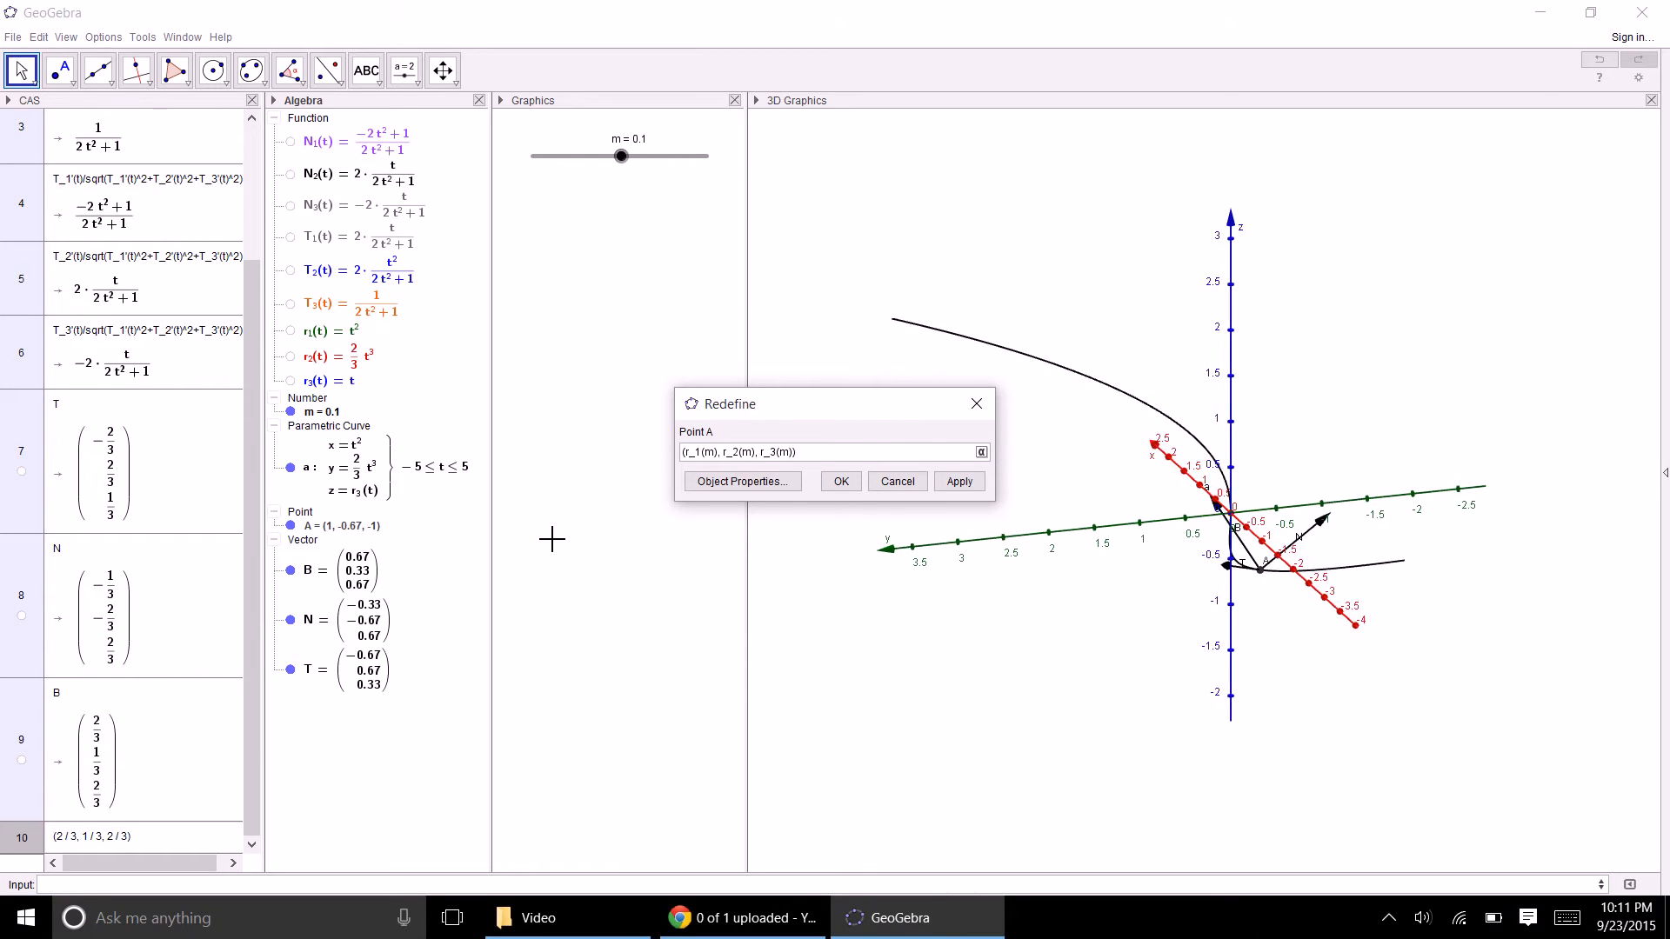
pyautogui.press('Return')
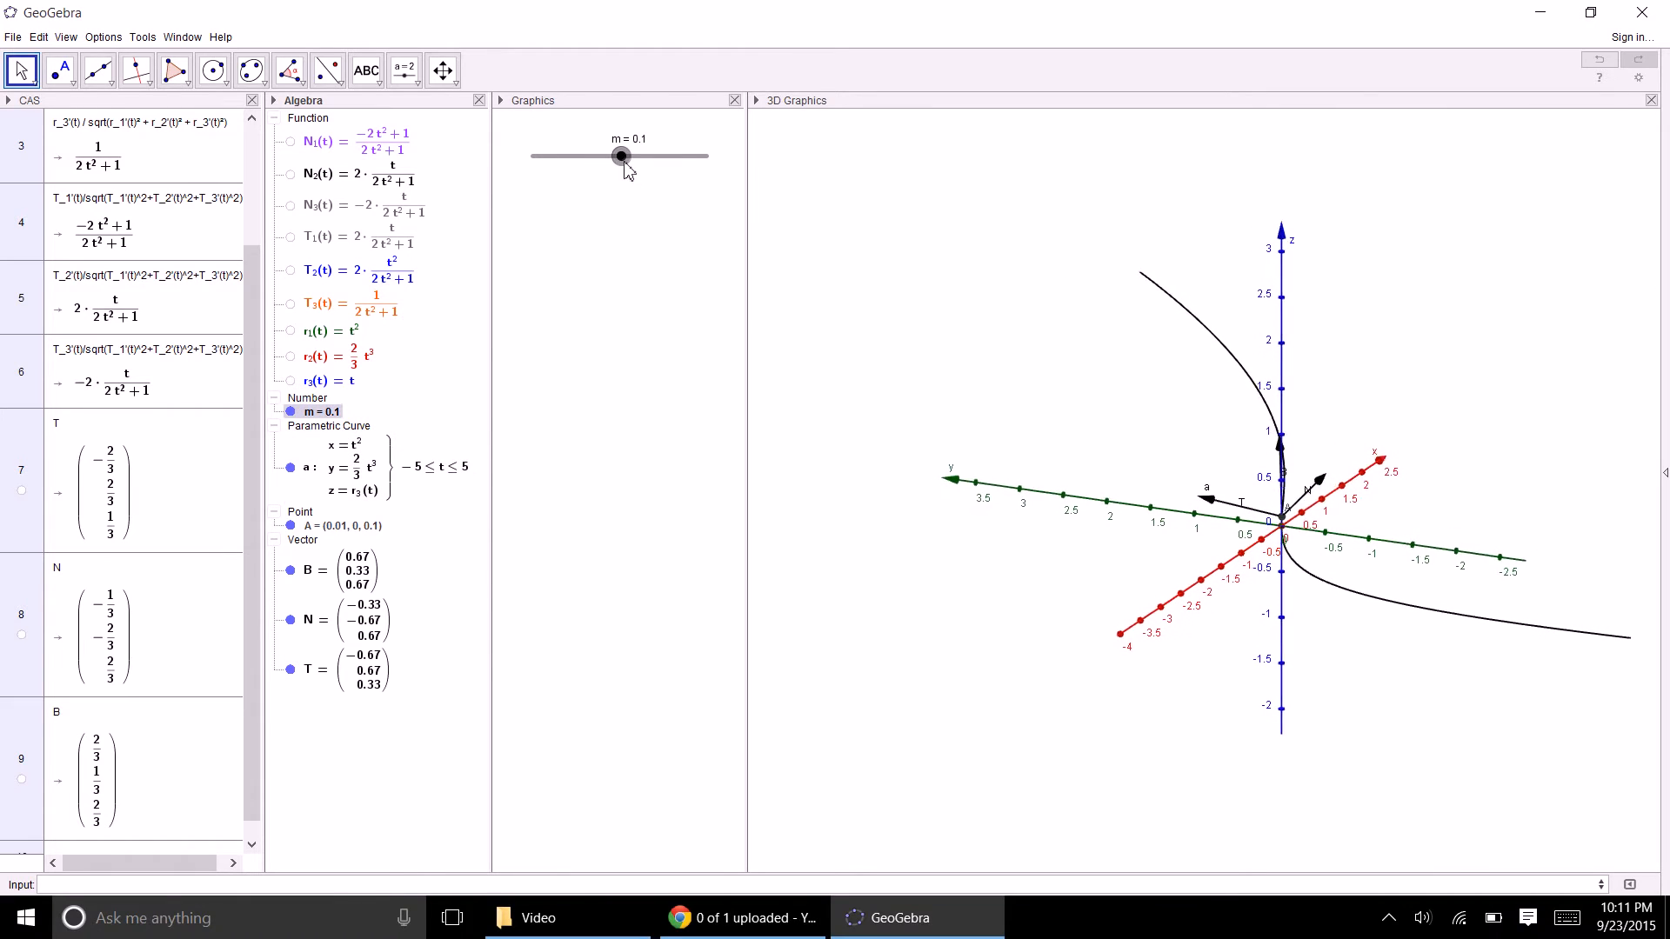
# - Vary the m slider to move point A along the curve, leaving m at 0.5
pyautogui.moveTo(621, 156)
pyautogui.mouseDown()
pyautogui.moveTo(644, 175)
pyautogui.moveTo(592, 164)
pyautogui.moveTo(632, 177)
pyautogui.mouseUp()
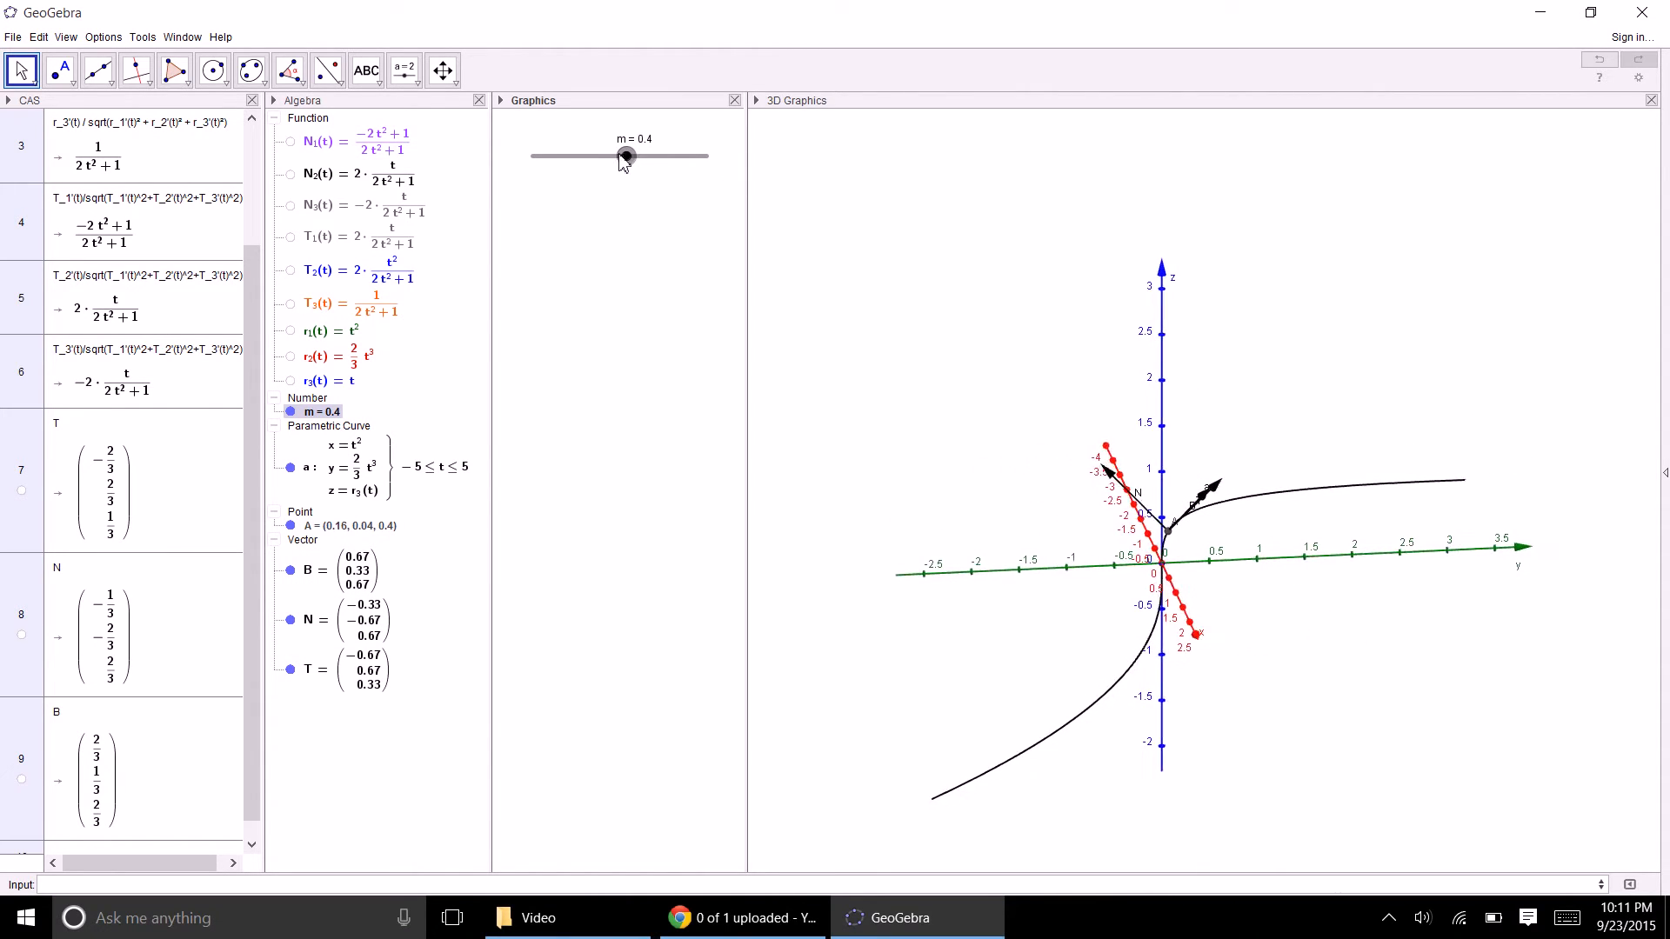
pyautogui.moveTo(626, 157); pyautogui.dragTo(642, 159)
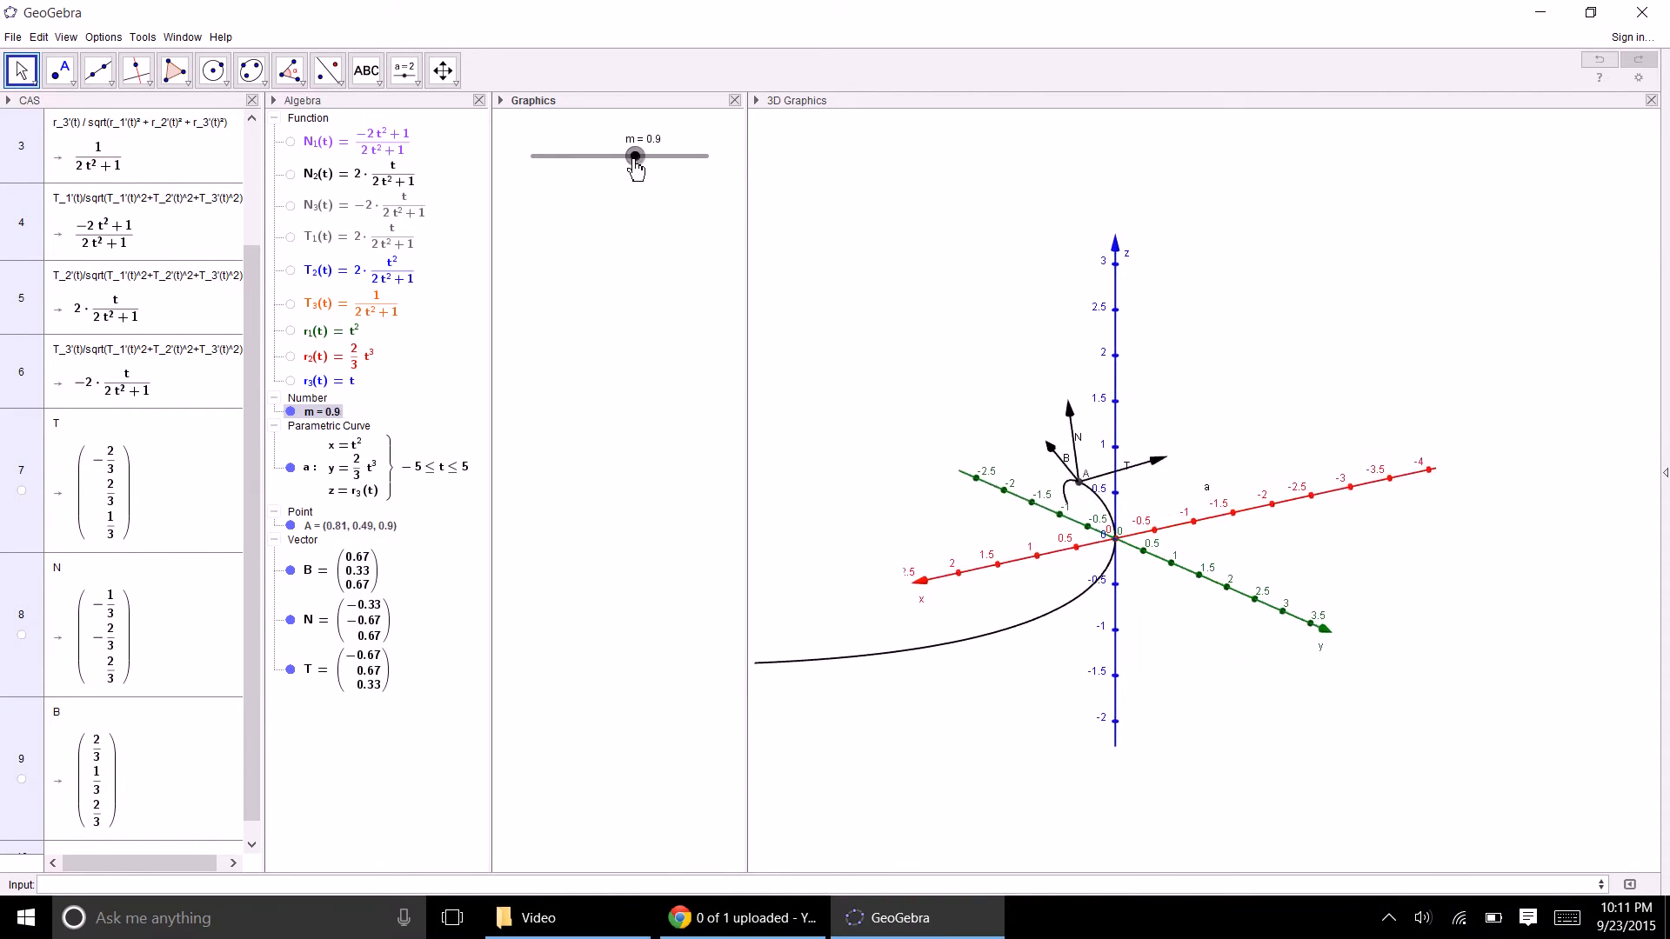
pyautogui.moveTo(592, 178); pyautogui.dragTo(632, 177)
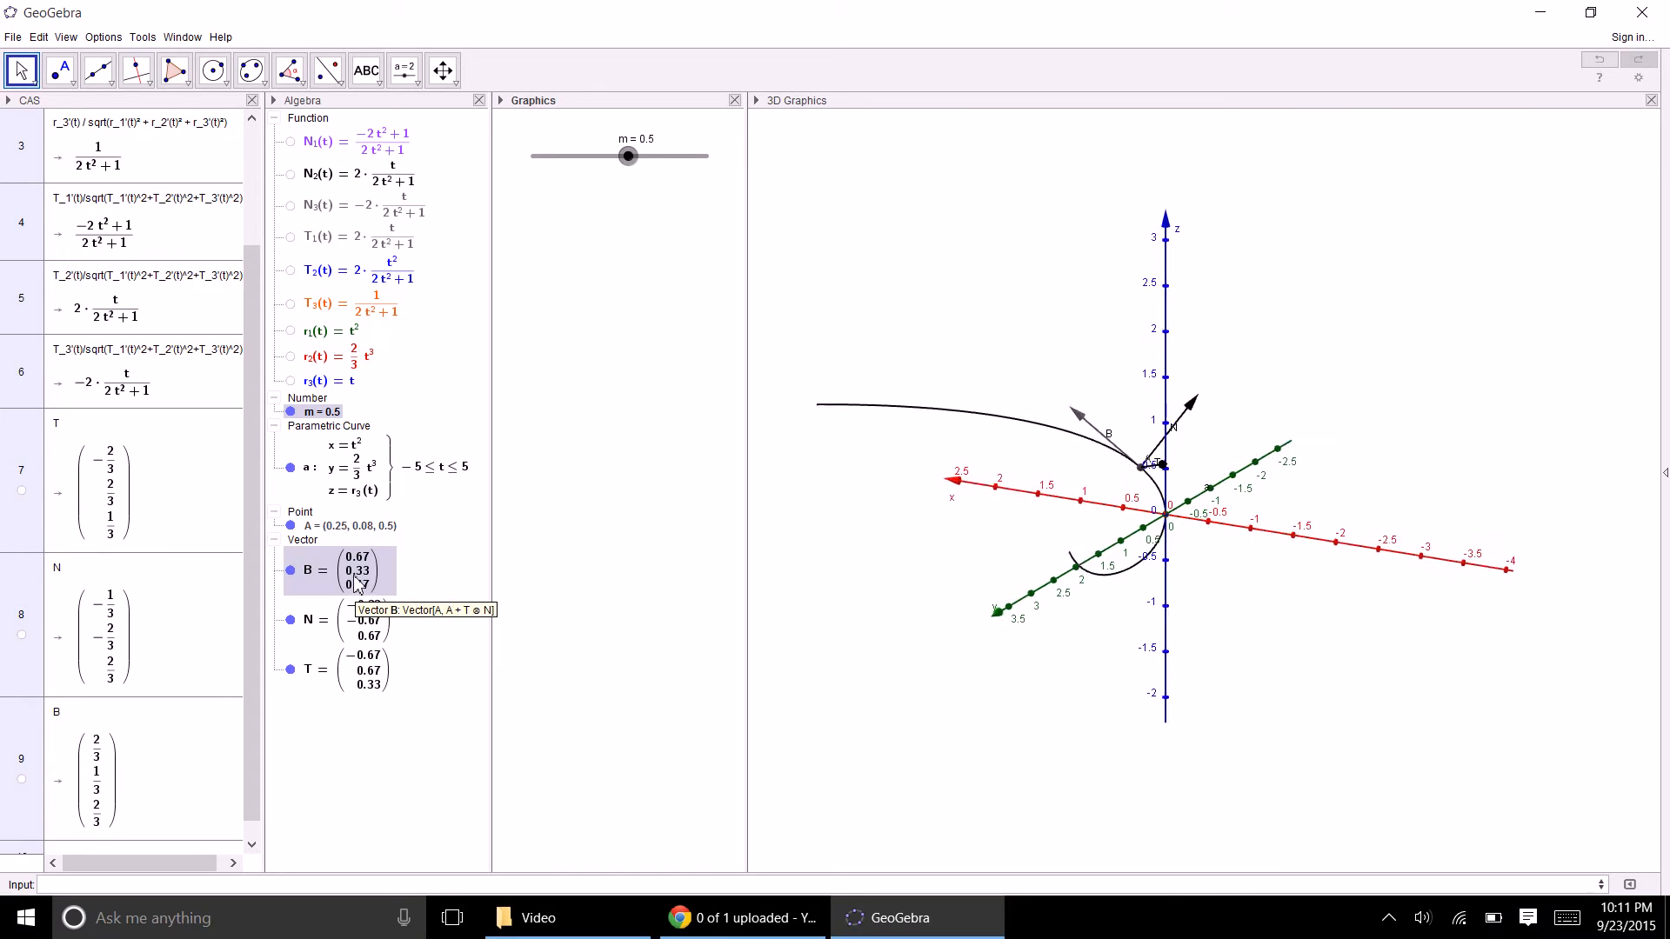
# - Redefine vector T as Vector[A, A + (T_1(m), T_2(m), T_3(m))] so that it depends on the slider
pyautogui.doubleClick(367, 671)
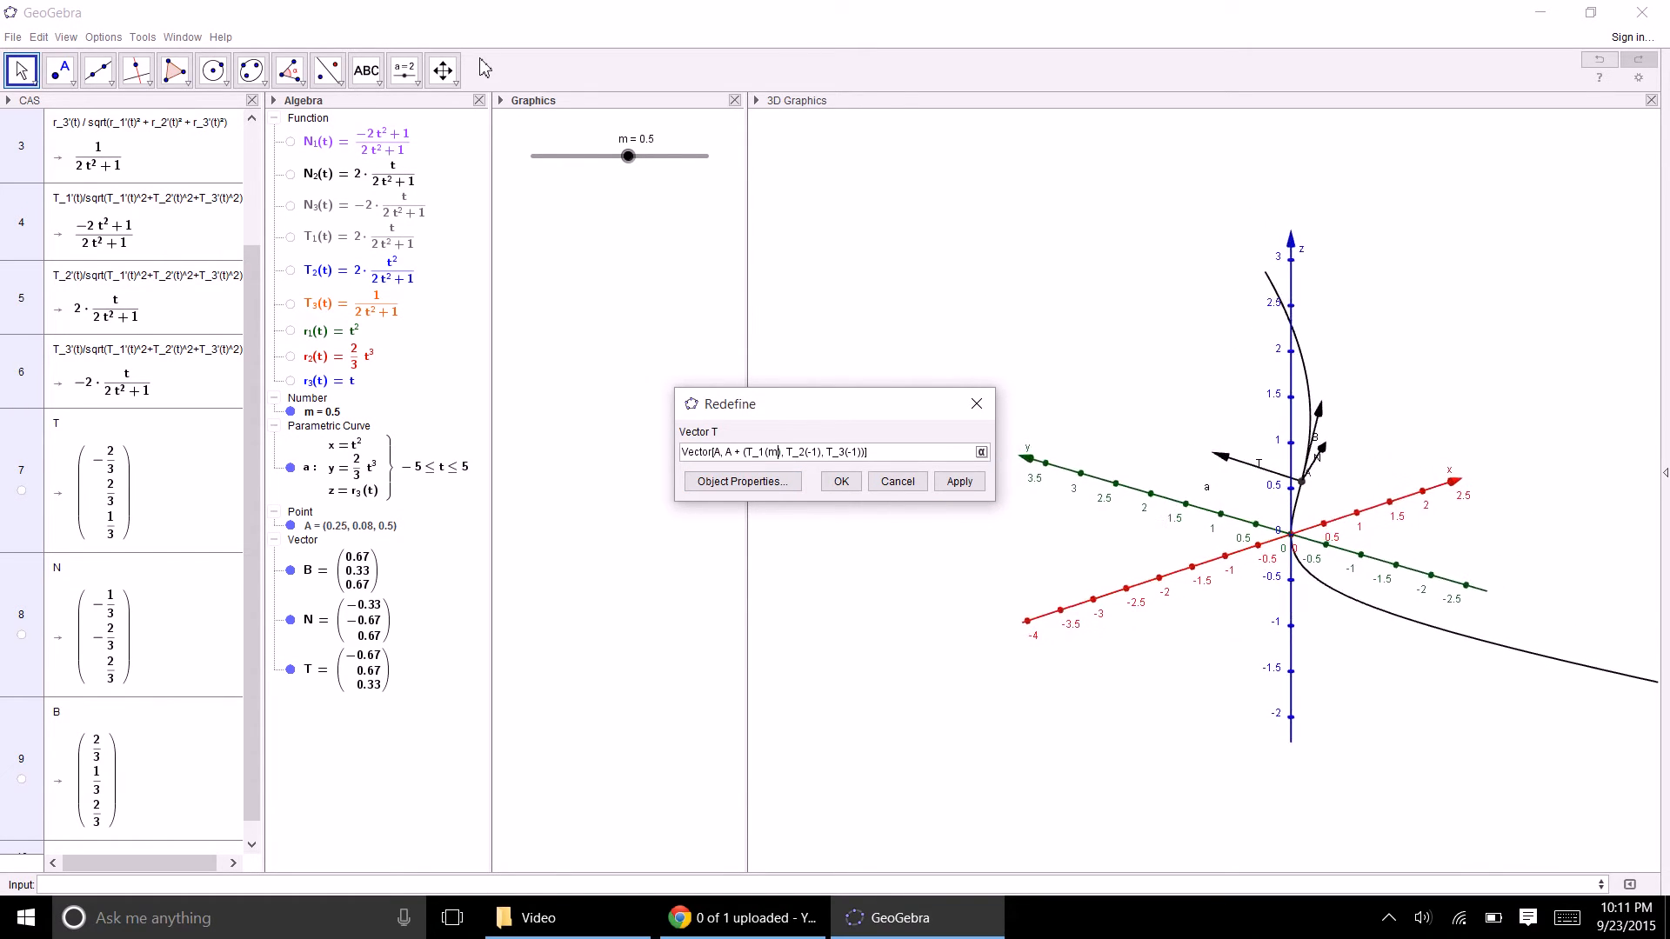
pyautogui.press('Right')
pyautogui.press('Right')
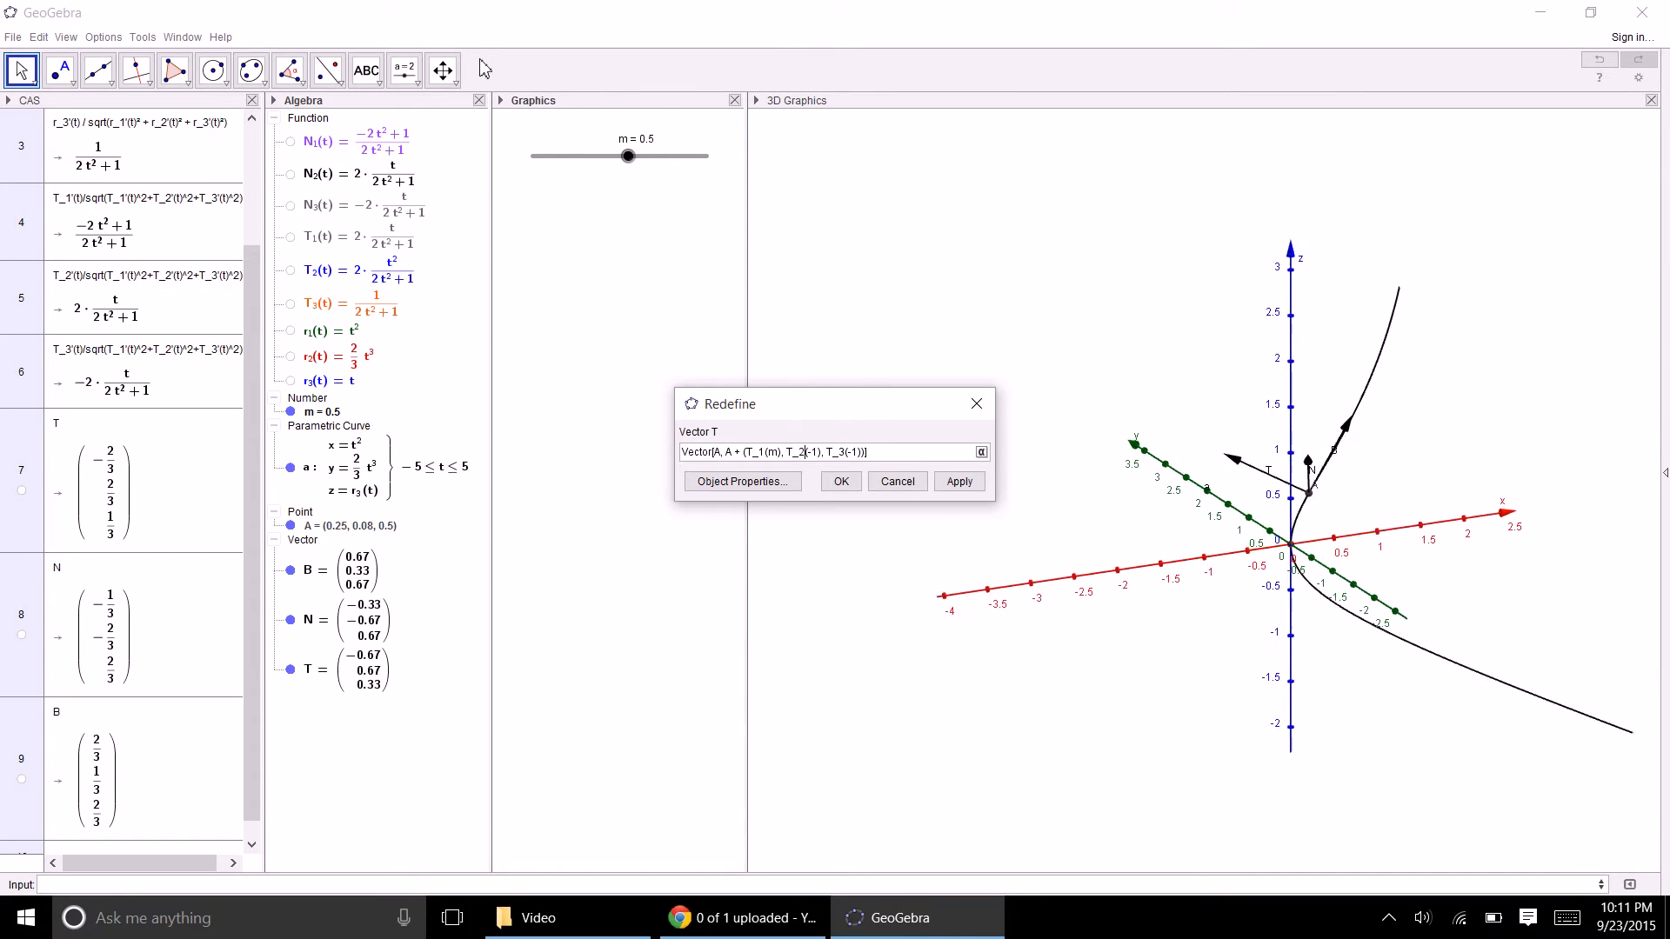
pyautogui.hotkey('shift', 'Right')
pyautogui.hotkey('shift', 'Right')
pyautogui.write('m')
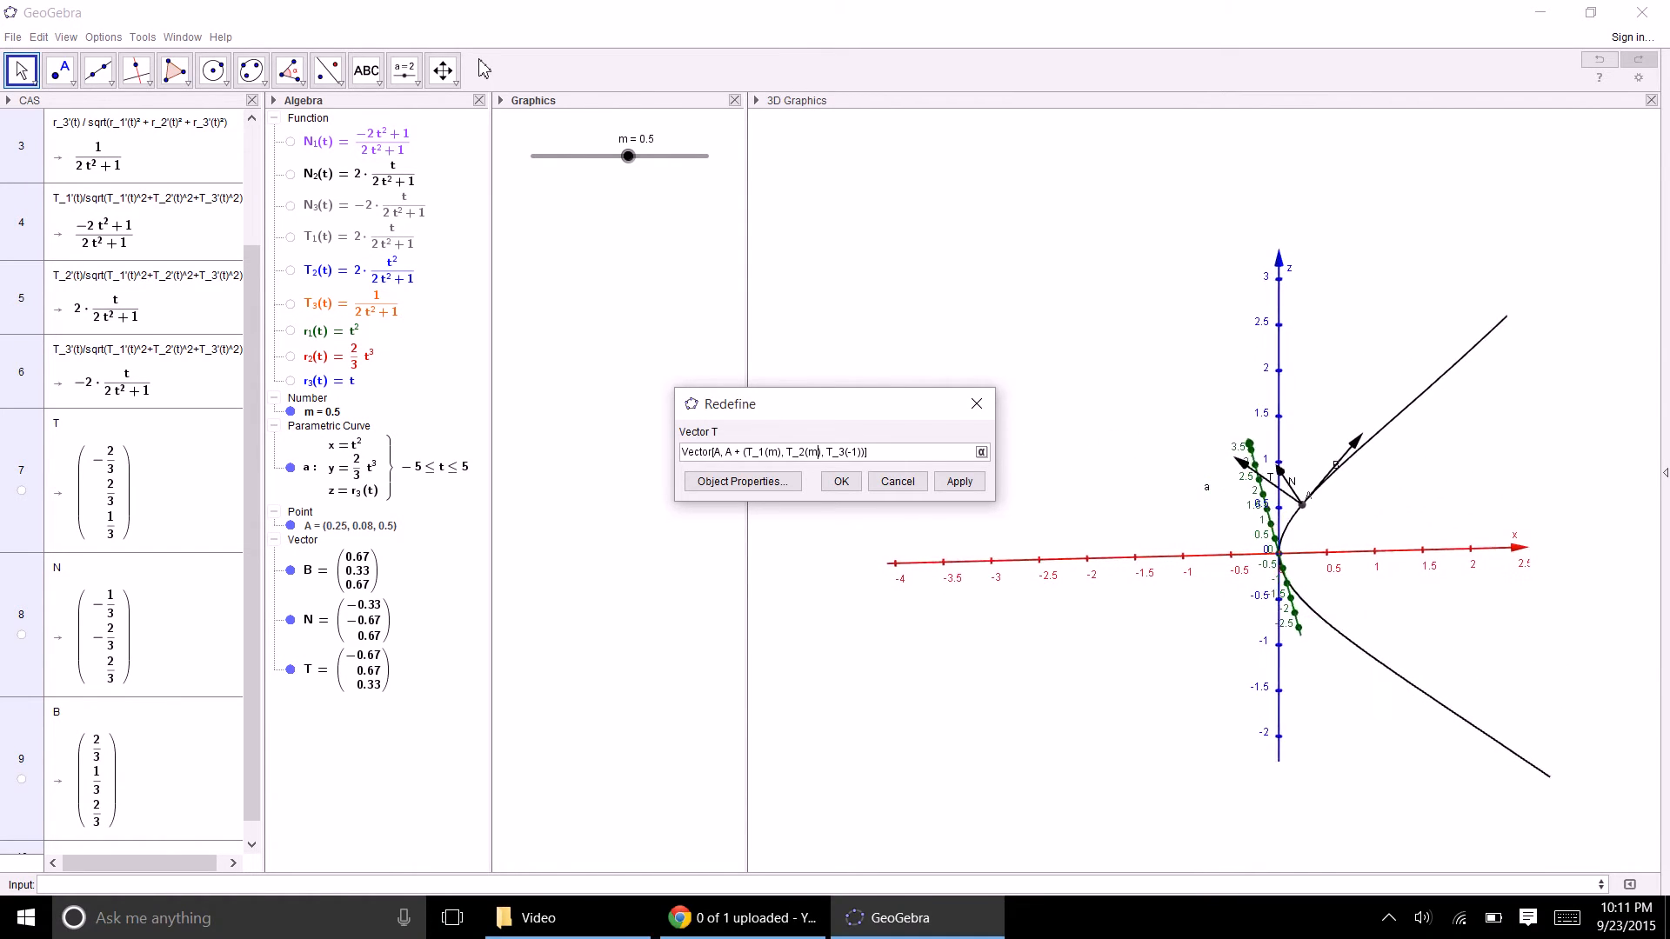
pyautogui.press('Right')
pyautogui.press('Right')
pyautogui.press('Right')
pyautogui.press('Right')
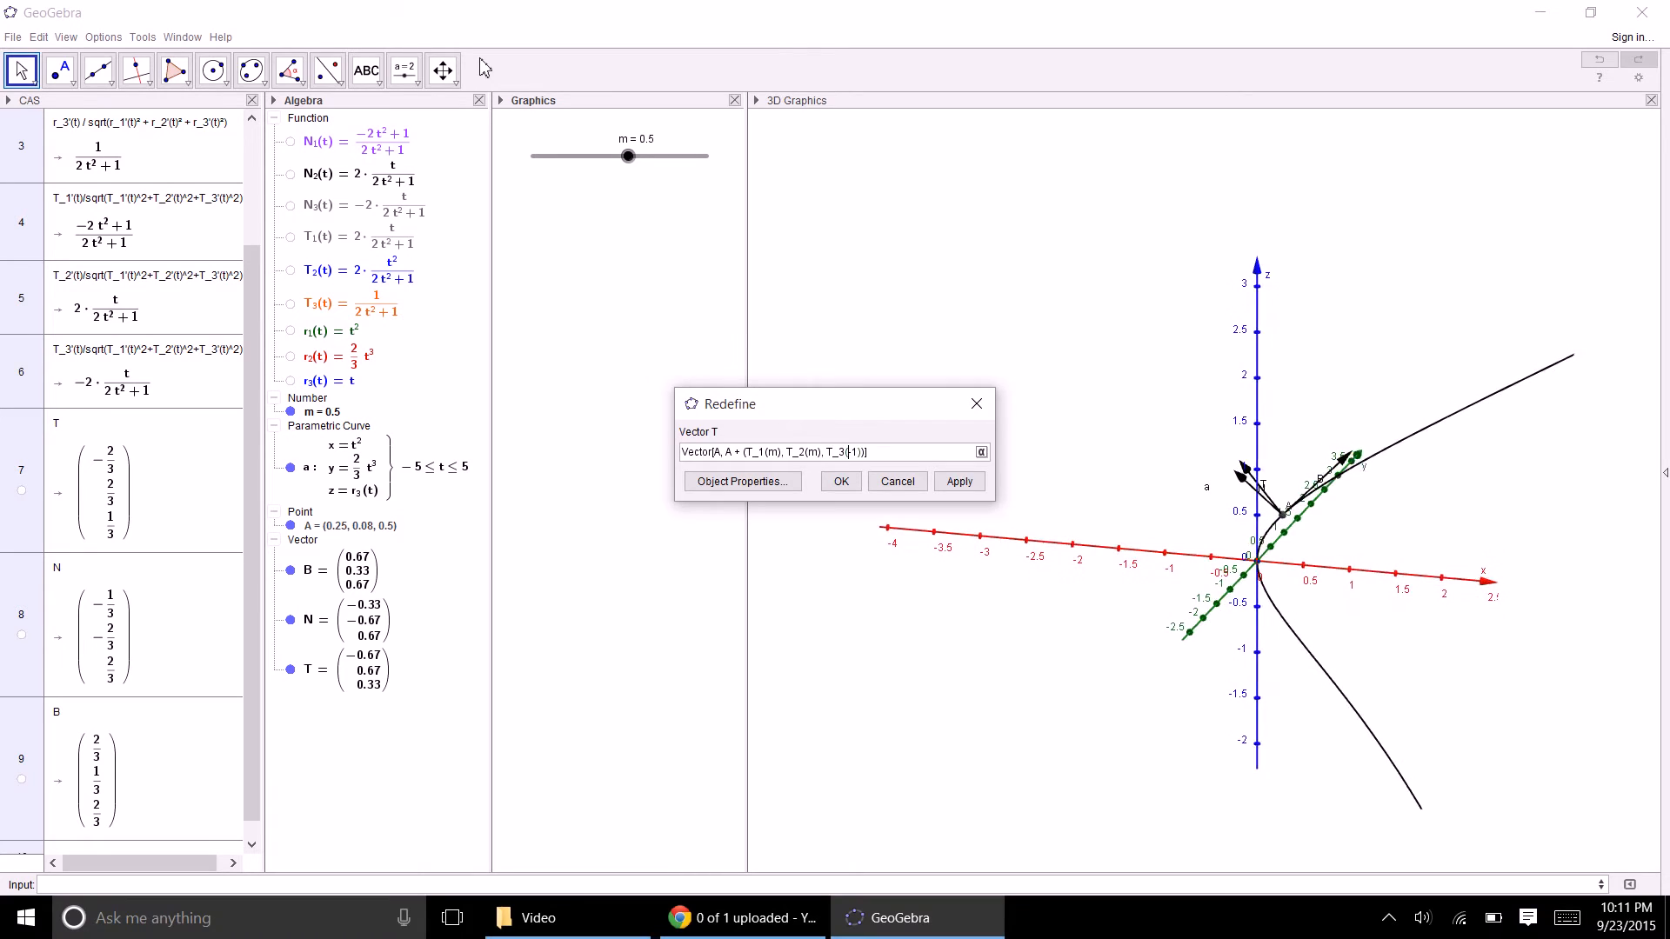
pyautogui.hotkey('shift', 'Right')
pyautogui.hotkey('shift', 'Right')
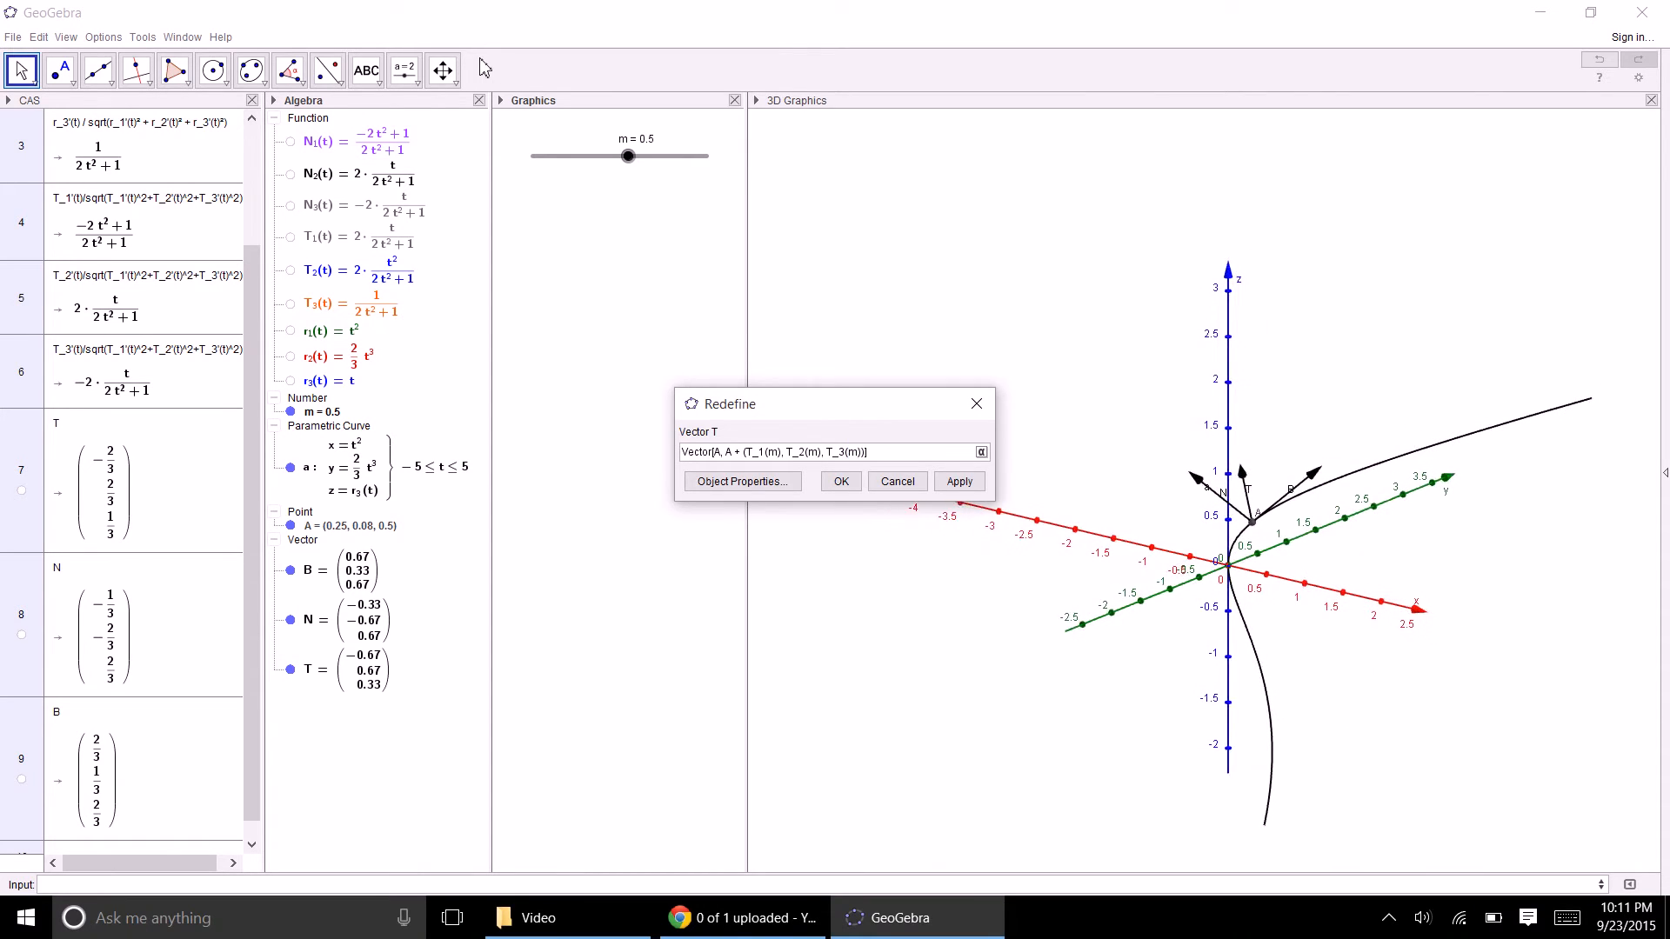
pyautogui.press('Return')
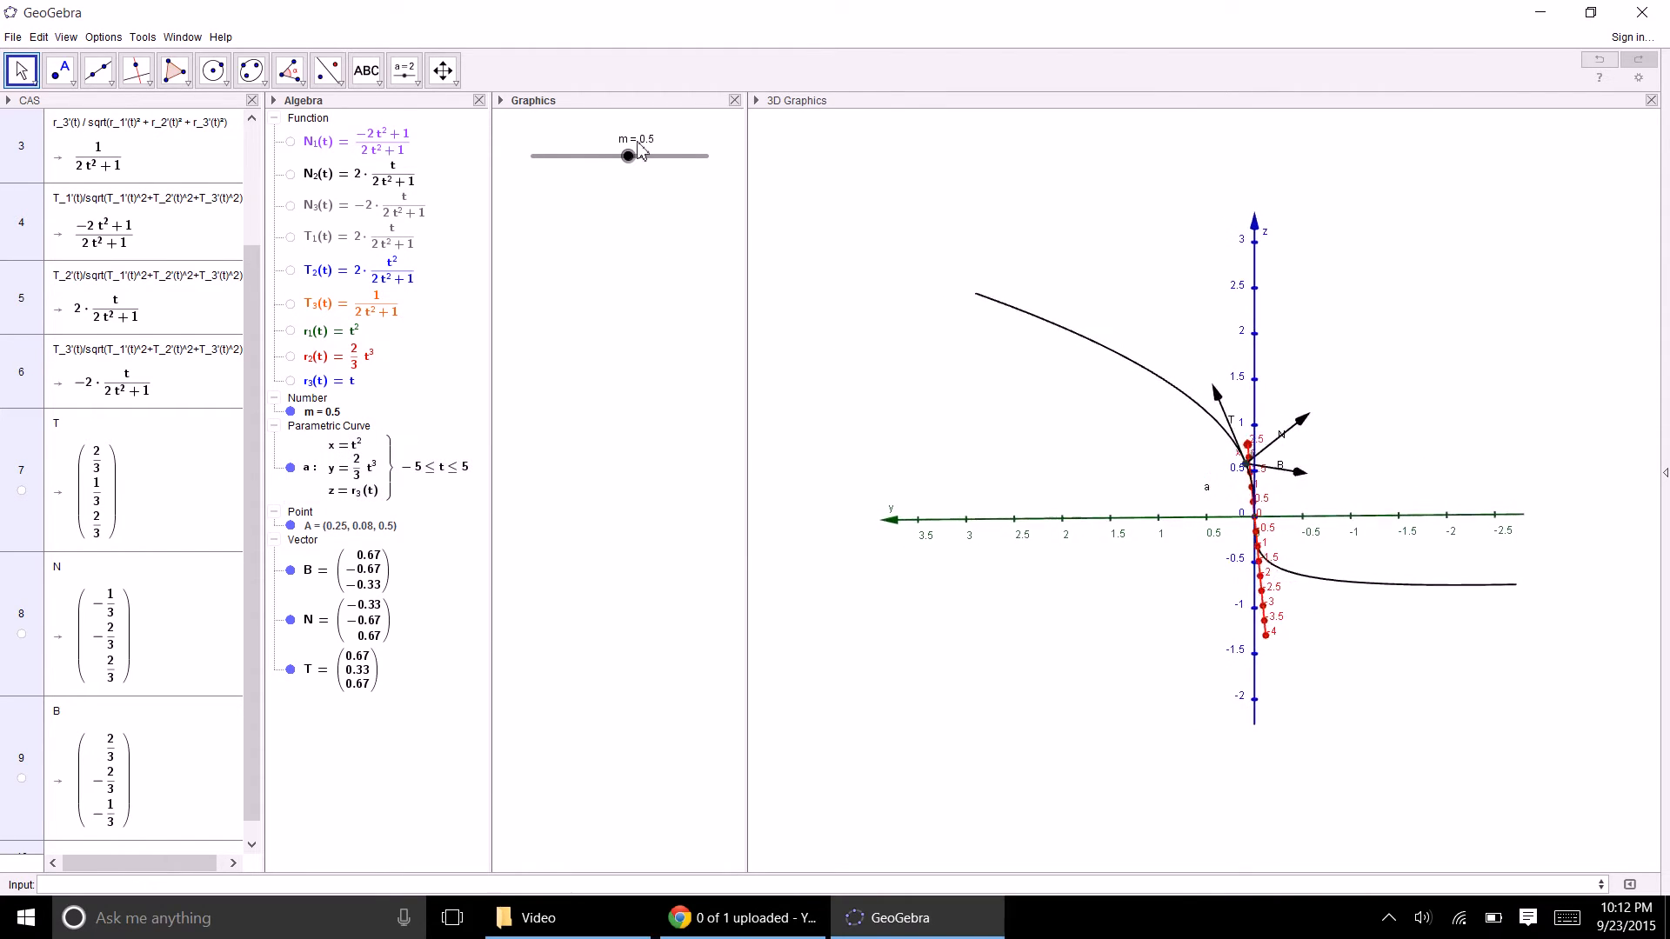
# - Move the m slider to -0.4 and hide the coordinate axes of the 3D view
pyautogui.moveTo(628, 159); pyautogui.dragTo(616, 174)
pyautogui.moveTo(1209, 658); pyautogui.dragTo(1131, 651)
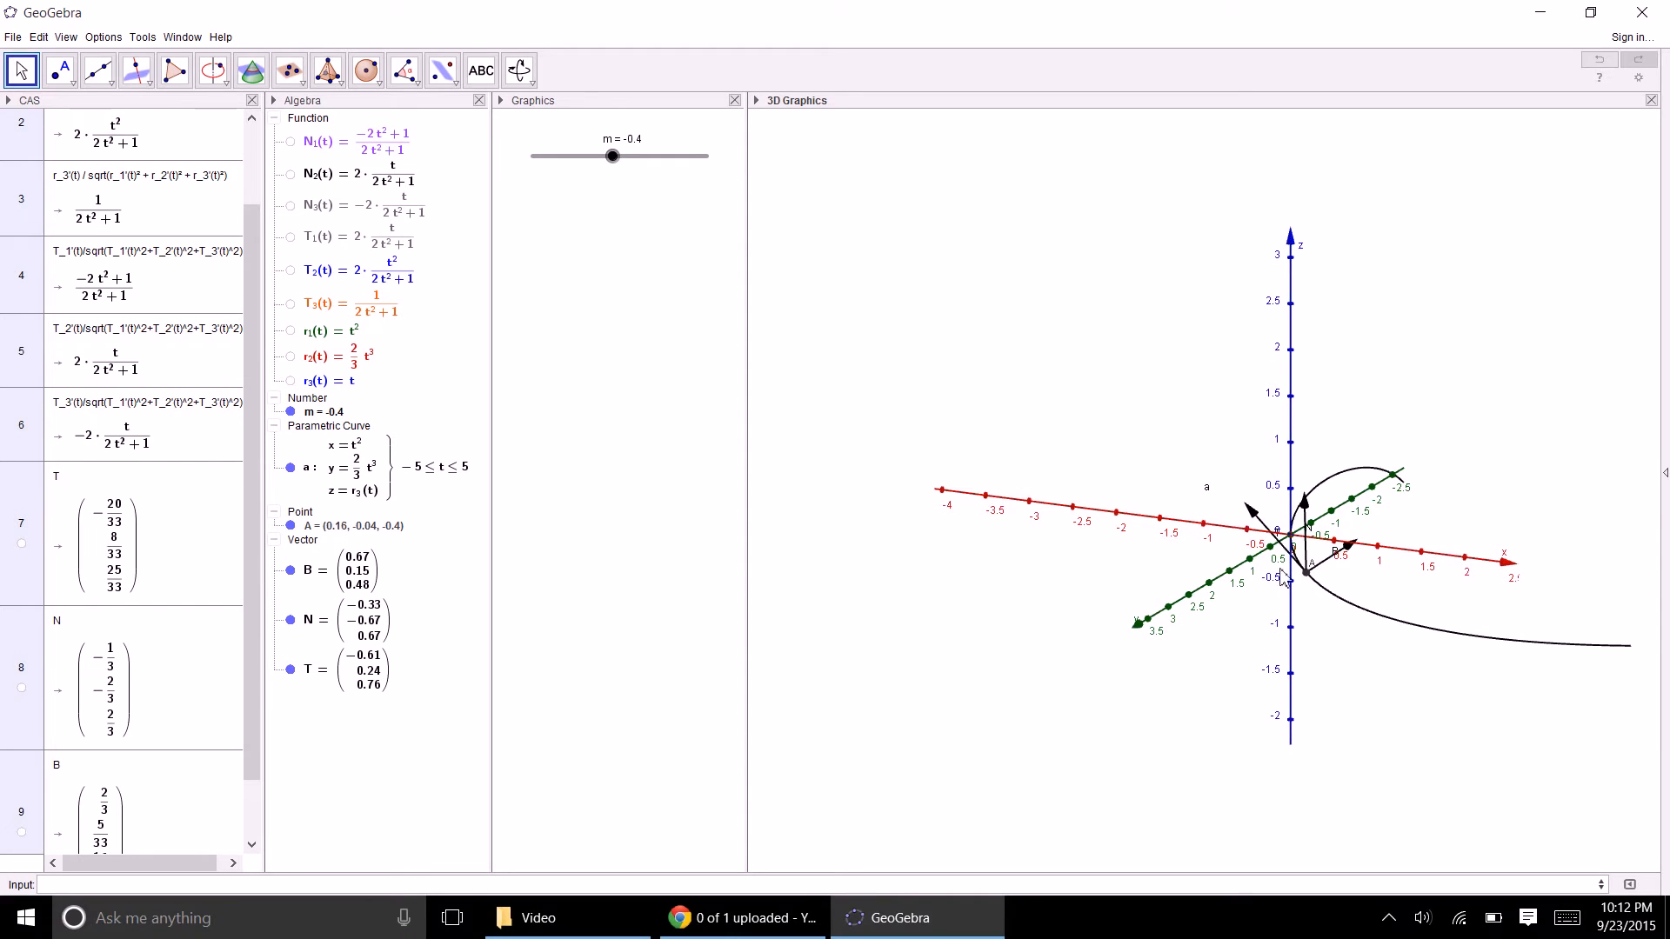
pyautogui.rightClick(1237, 619)
pyautogui.click(1276, 649)
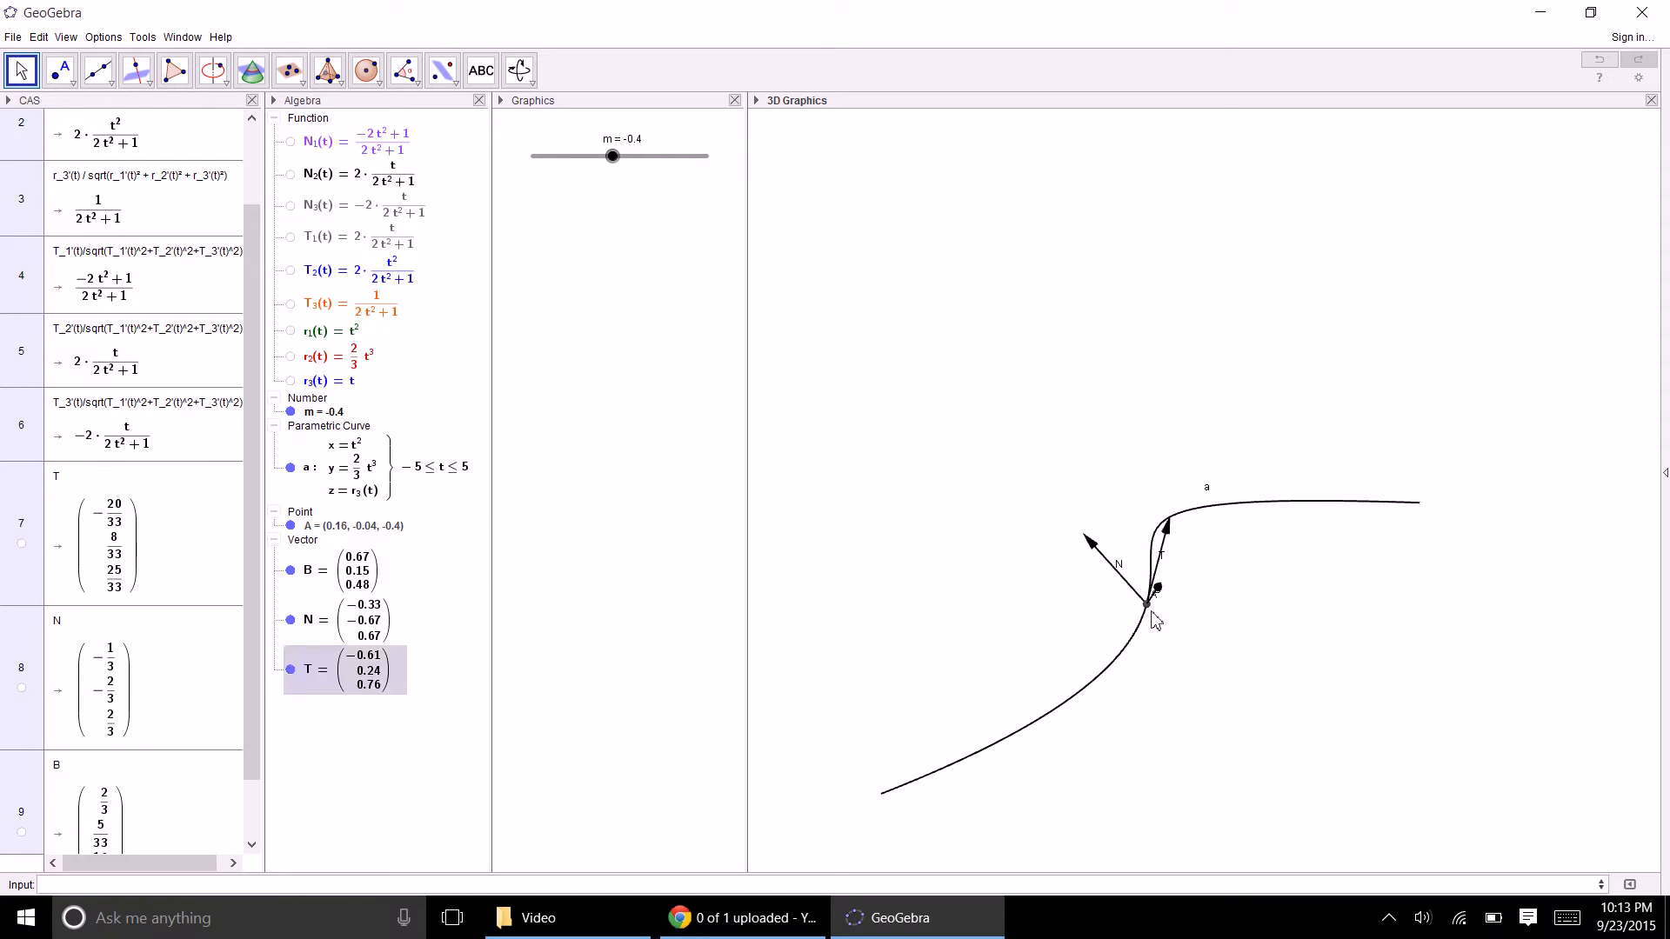
# - Examine the curve from several directions to judge whether T, N and B are perpendicular at point A
pyautogui.moveTo(1156, 587); pyautogui.dragTo(1225, 636)
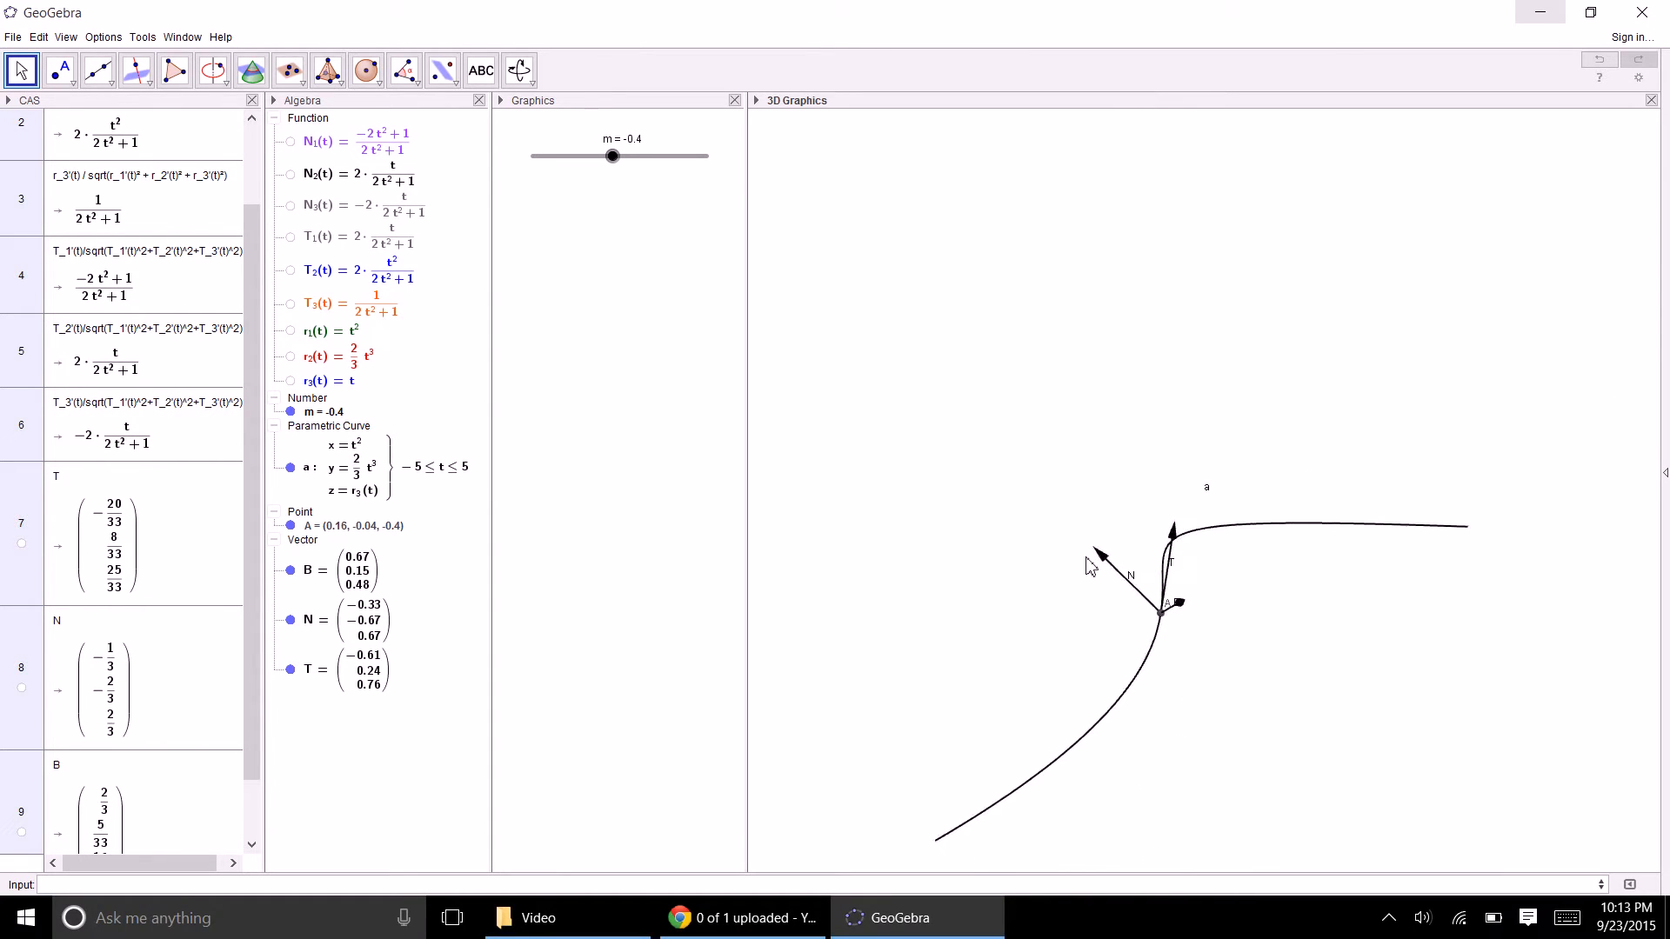
pyautogui.moveTo(1052, 566); pyautogui.dragTo(1134, 643)
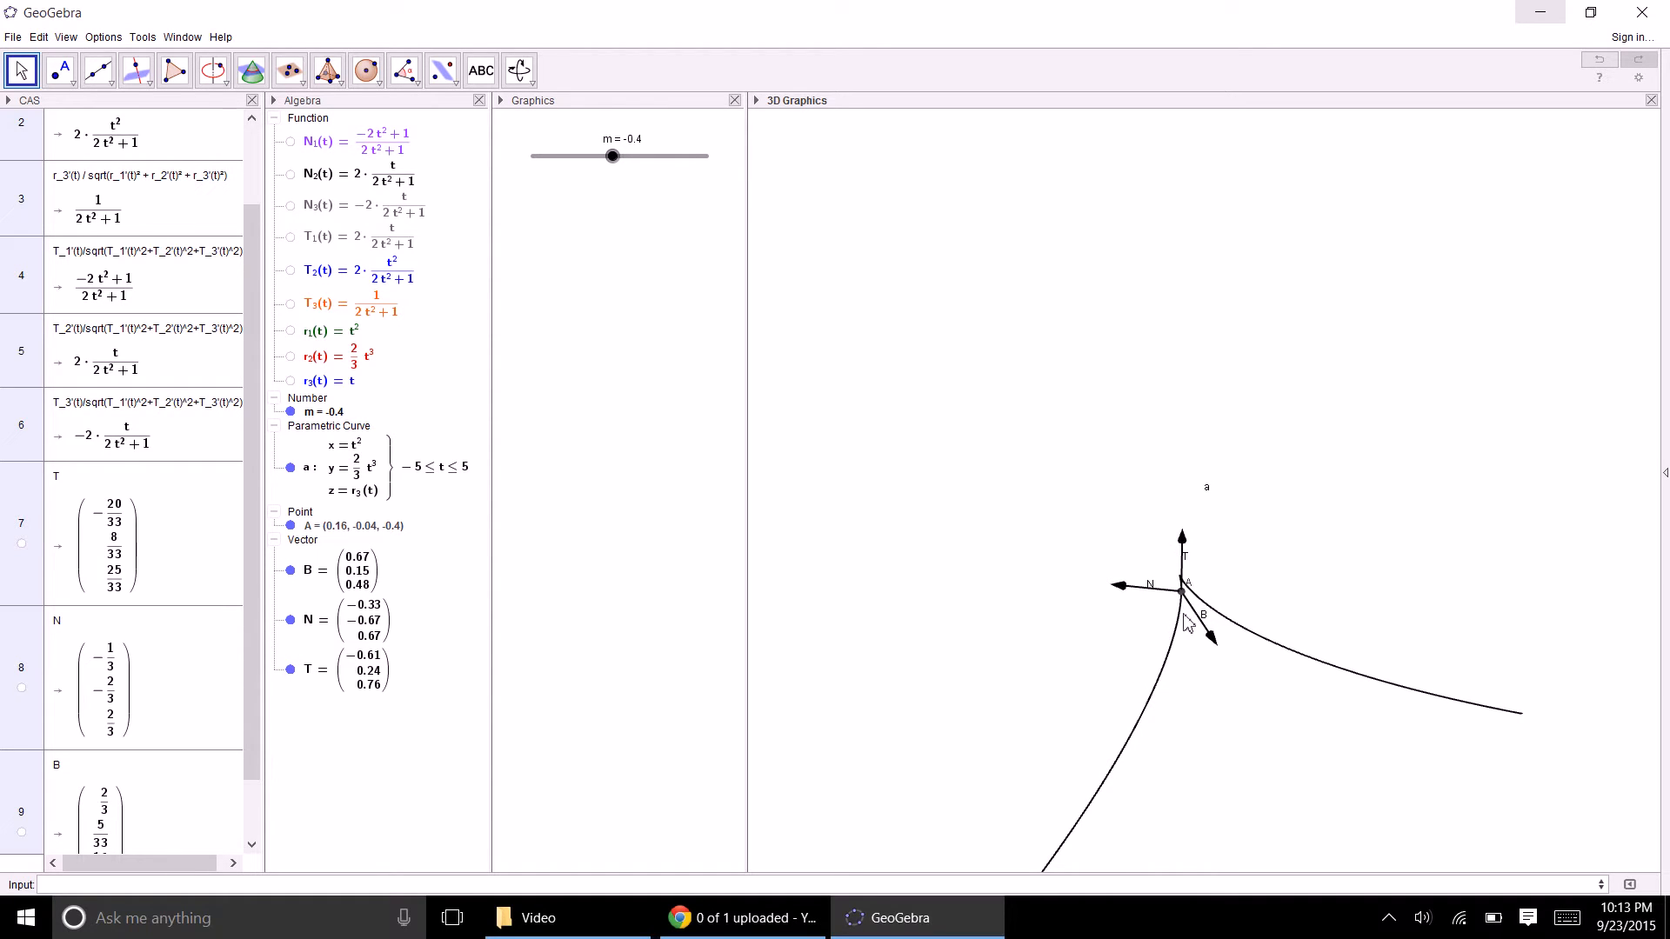
pyautogui.moveTo(1236, 530); pyautogui.dragTo(1010, 537)
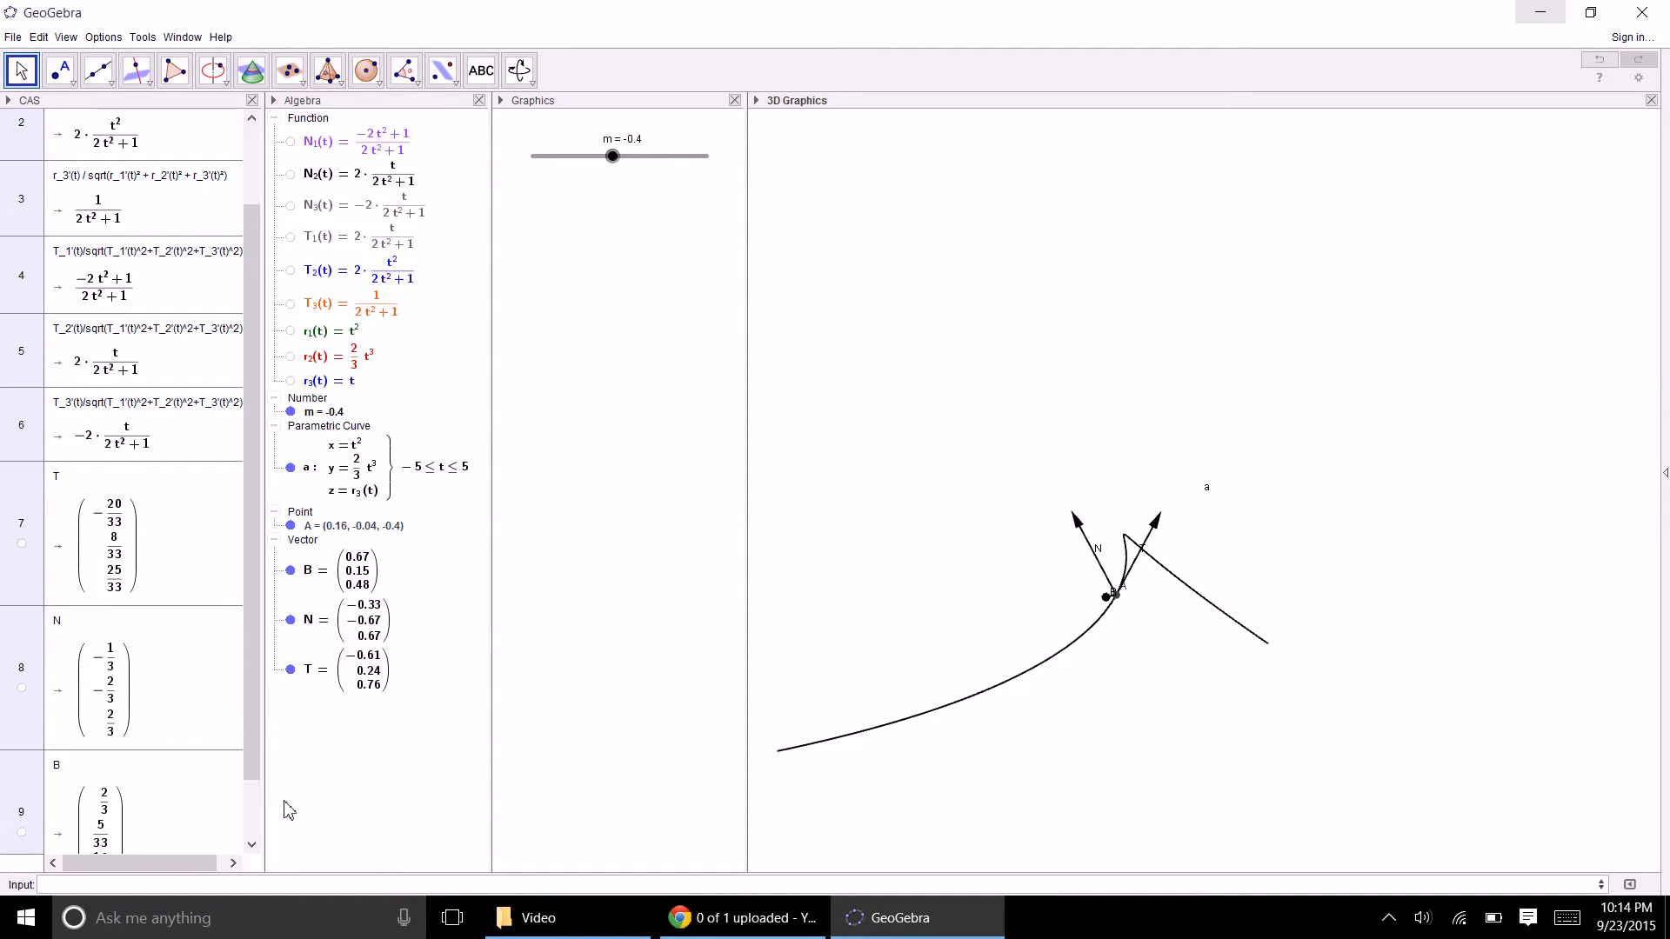
# - Compute the length of vector B with |B|, and delete the resulting number
pyautogui.click(232, 882)
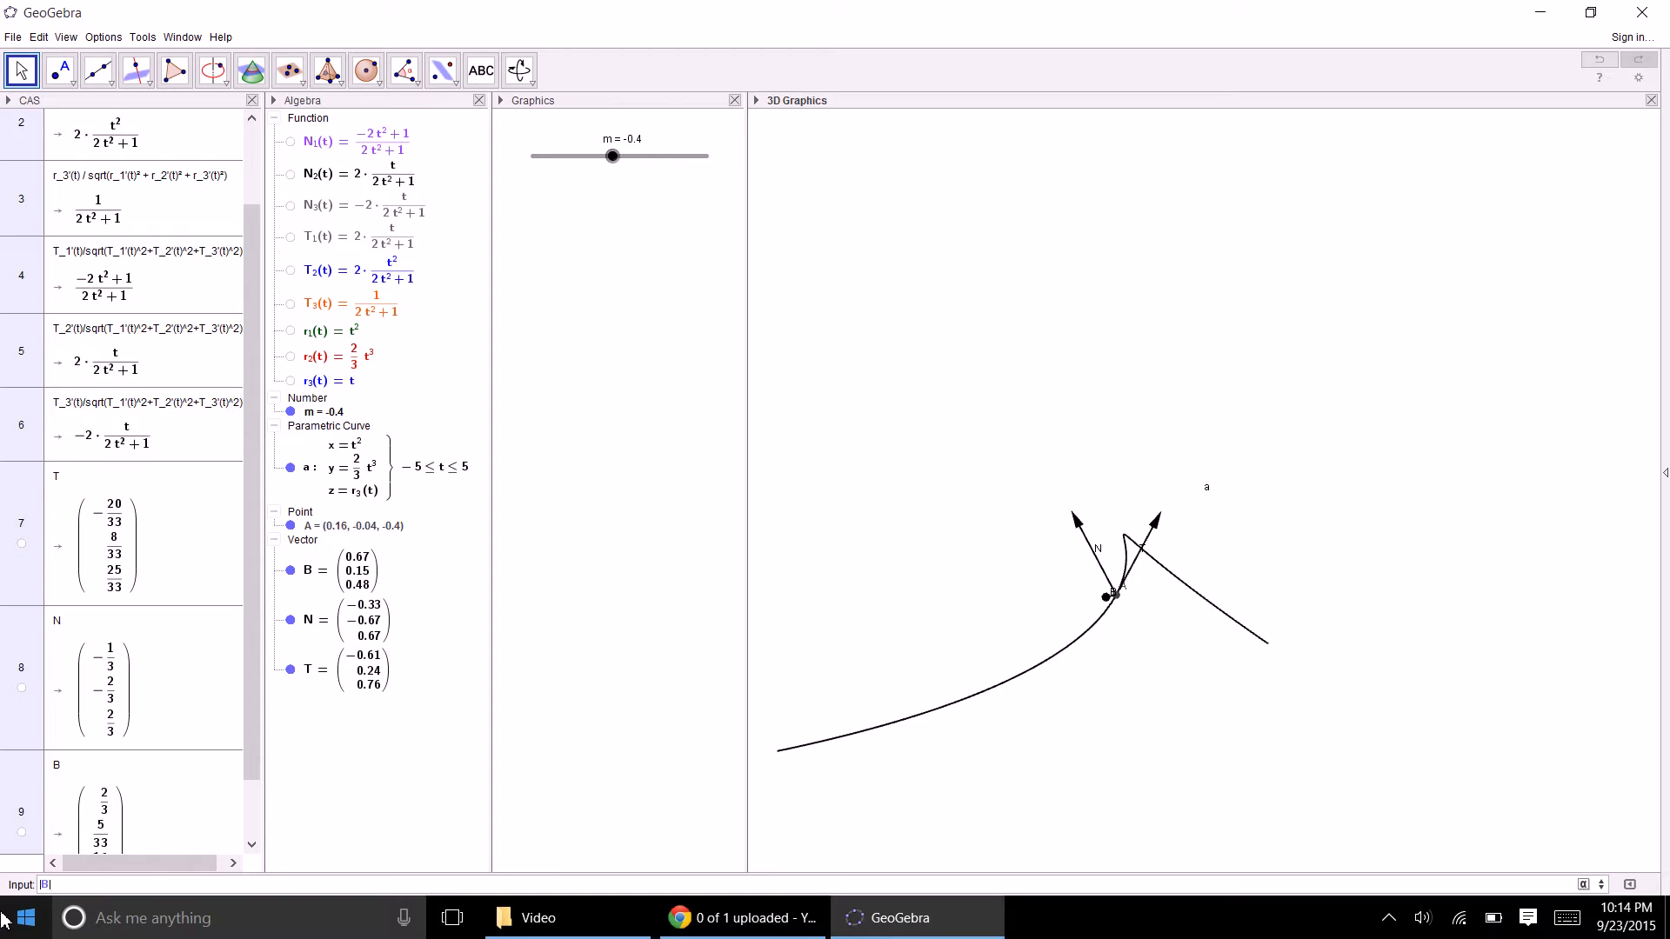
pyautogui.press('Return')
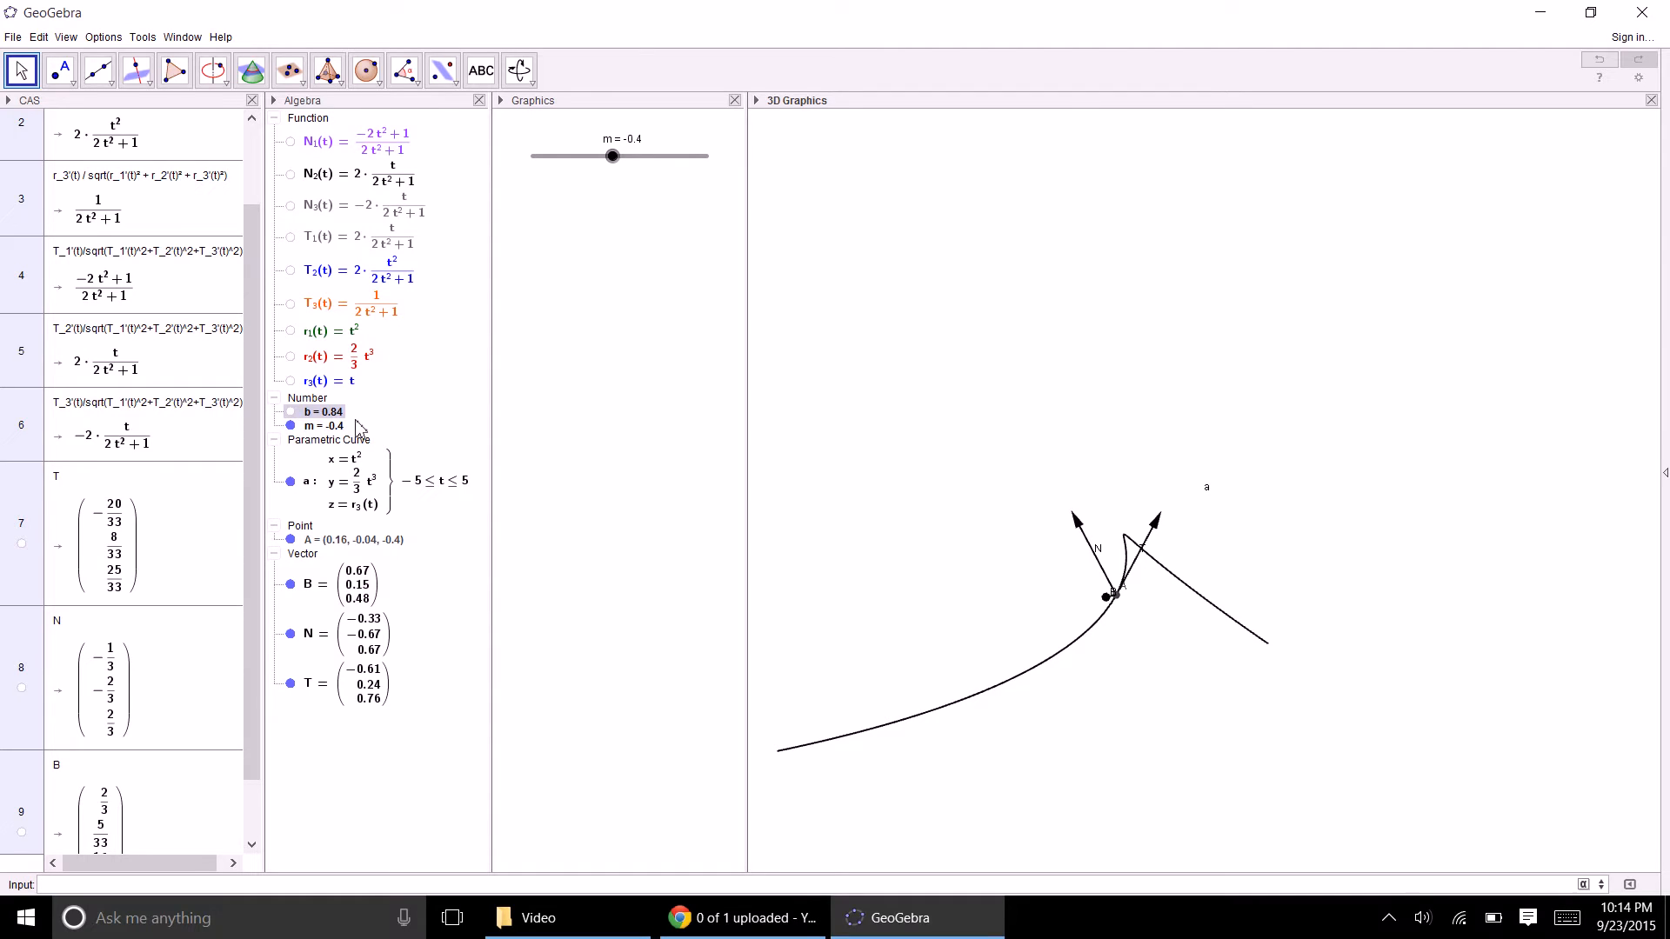
pyautogui.click(341, 762)
pyautogui.click(327, 404)
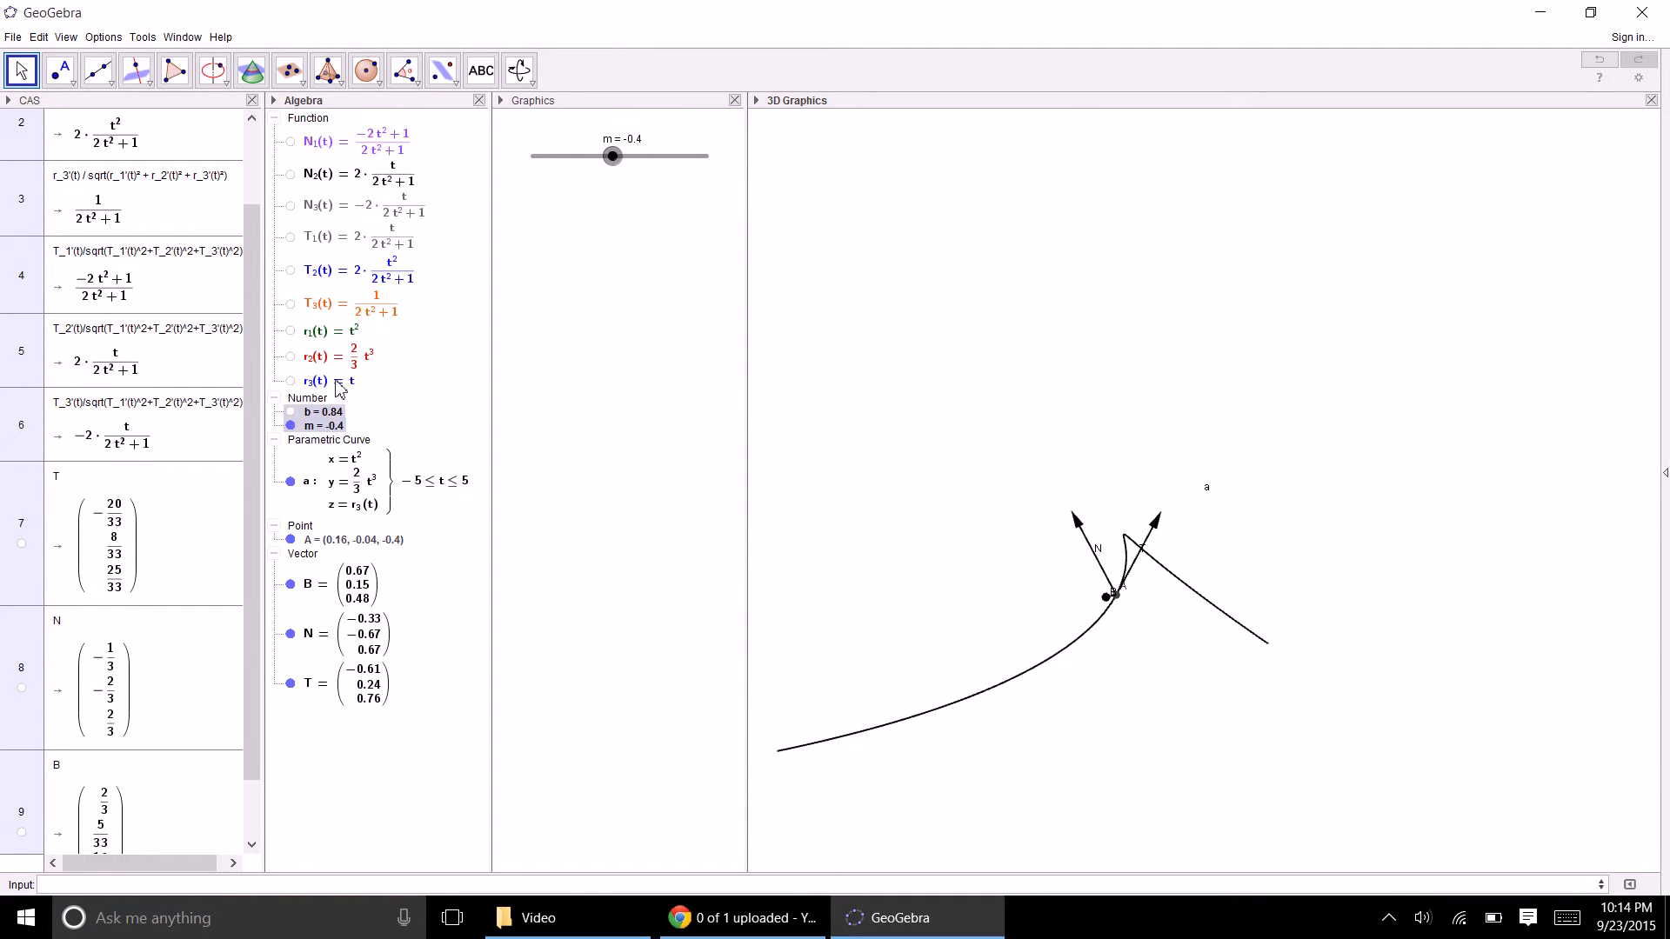
pyautogui.click(337, 381)
pyautogui.click(317, 413)
pyautogui.press('Delete')
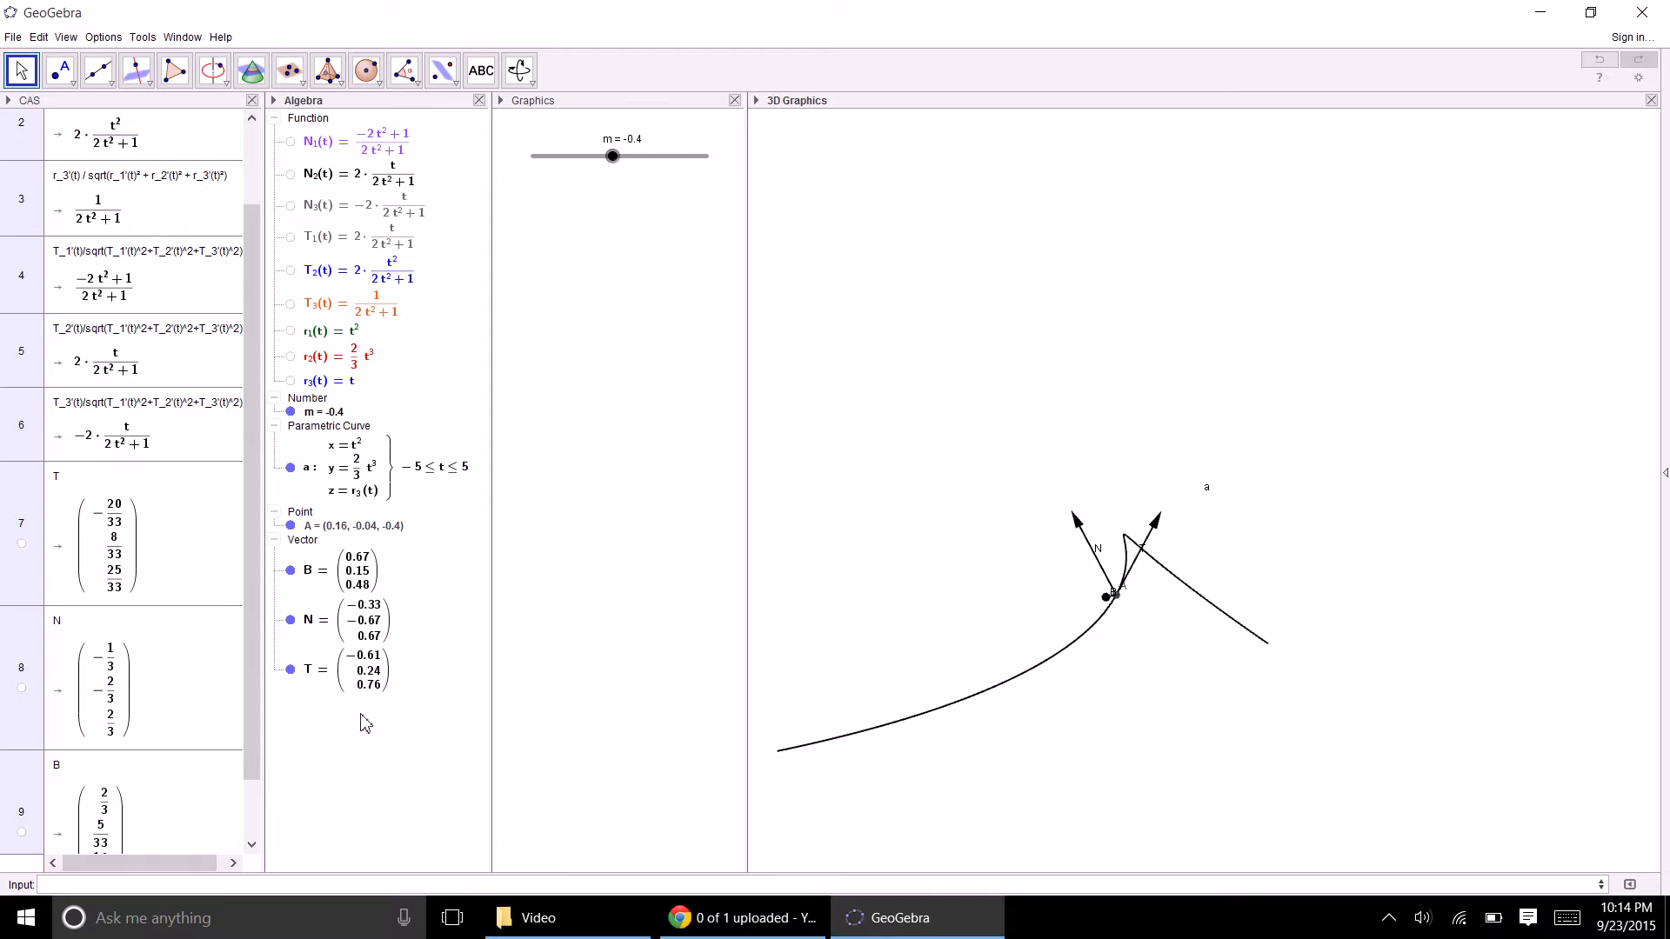
# - Check the definition of vector T without changing it, and set the m slider to -1
pyautogui.doubleClick(369, 683)
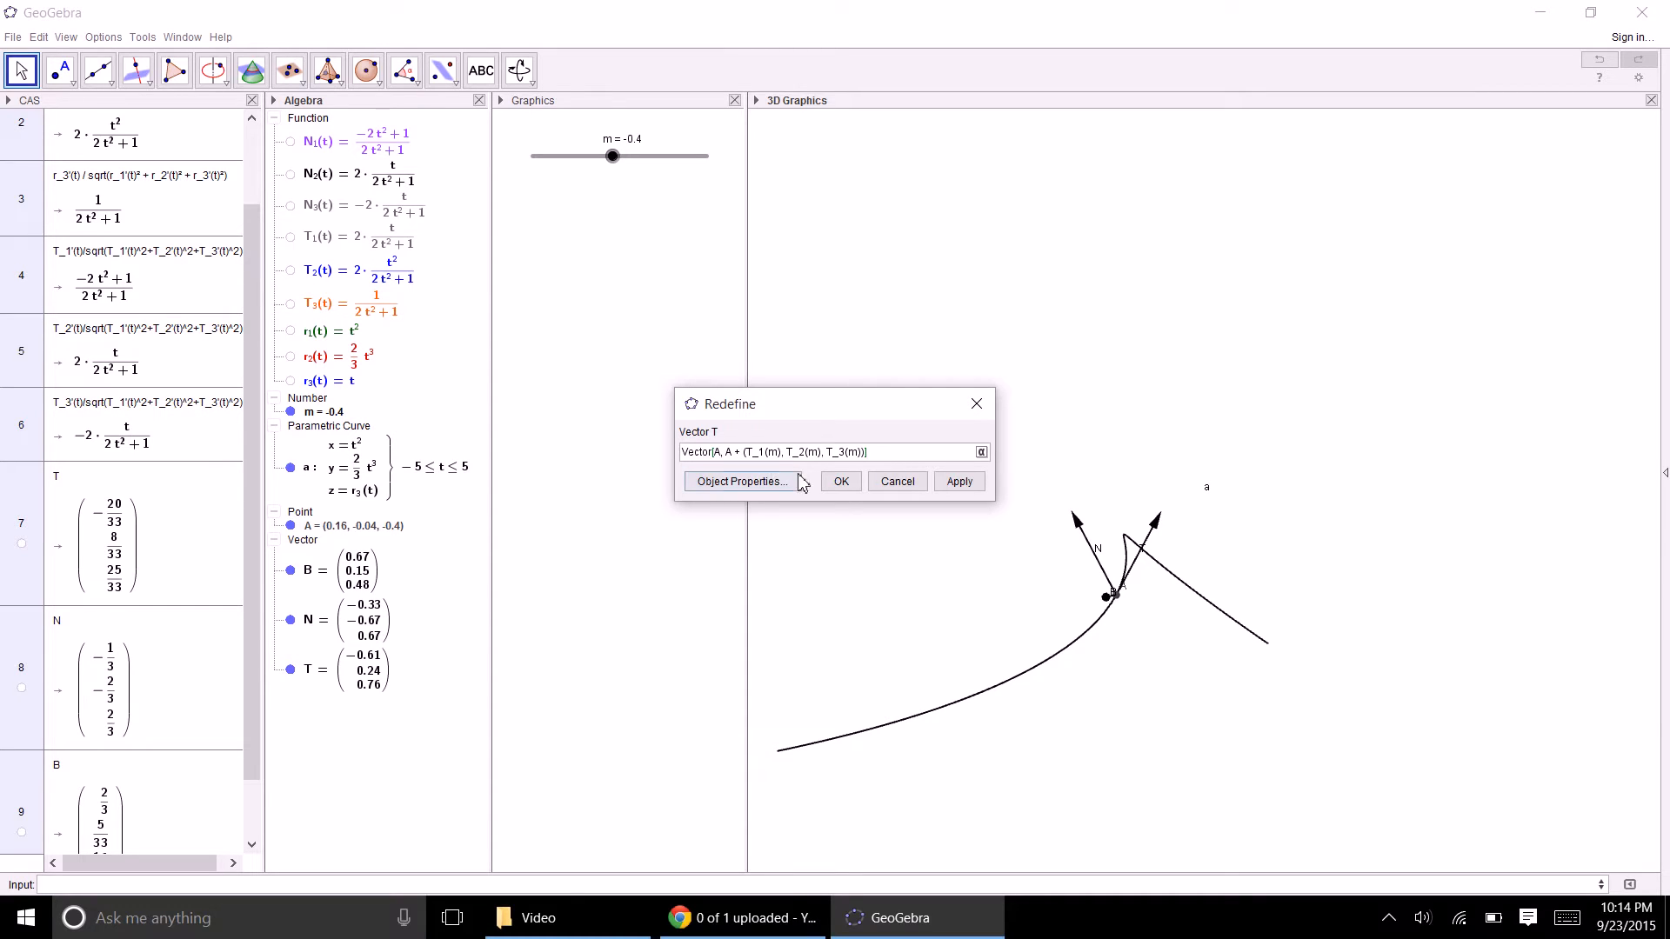
pyautogui.click(888, 484)
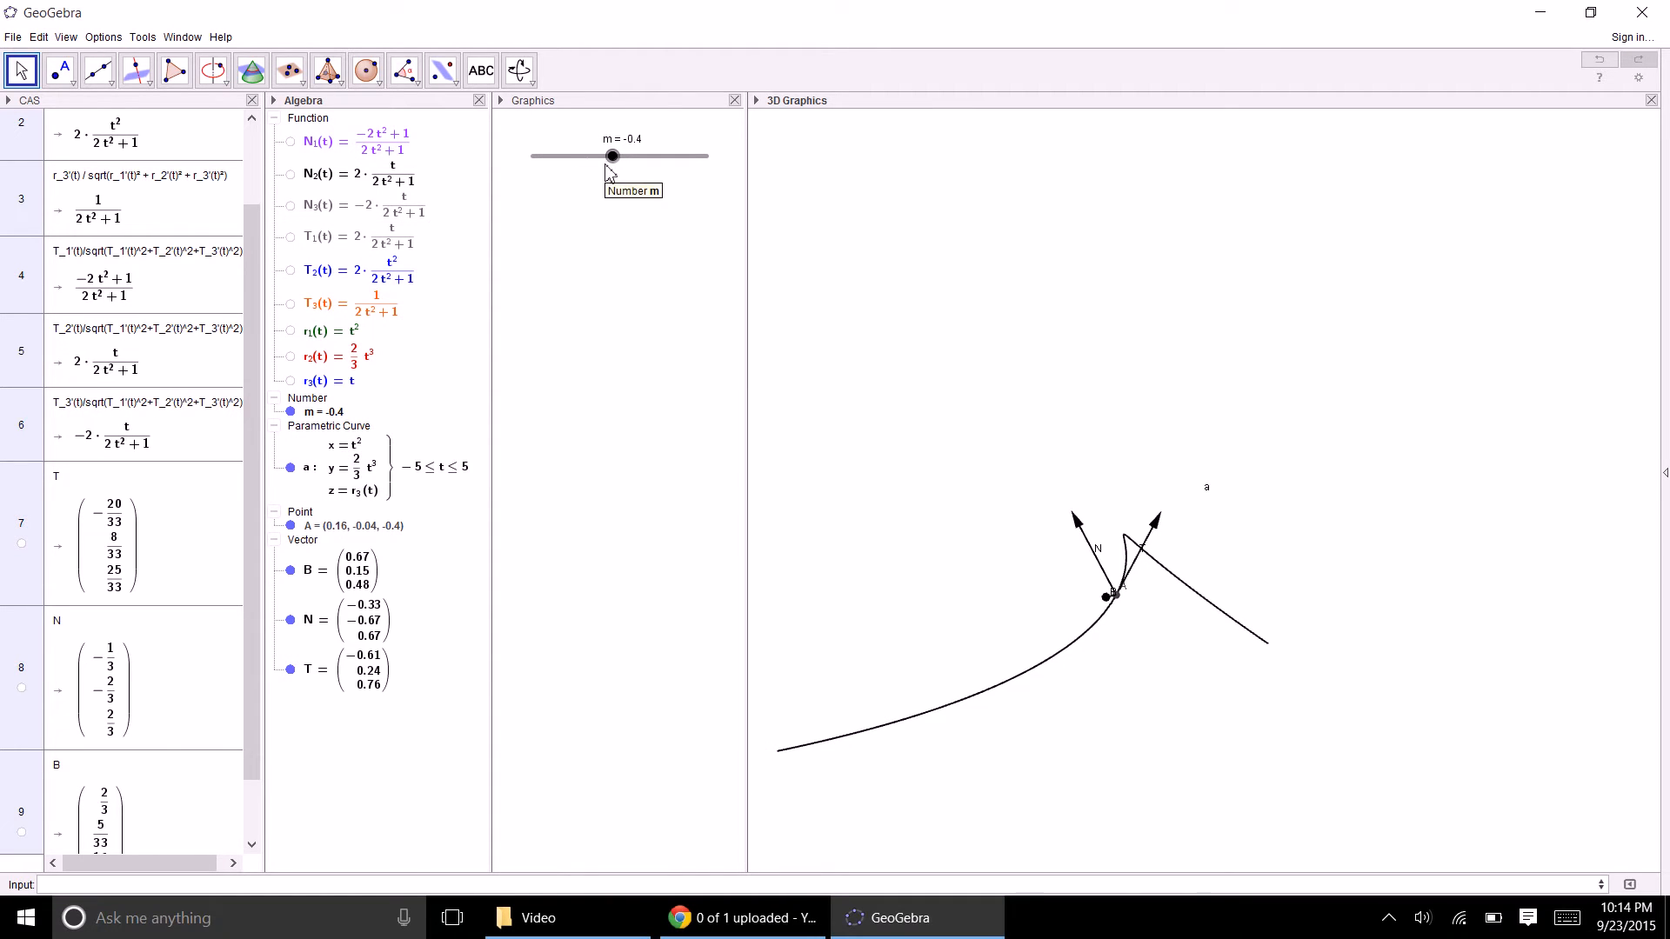
pyautogui.moveTo(607, 165); pyautogui.dragTo(600, 167)
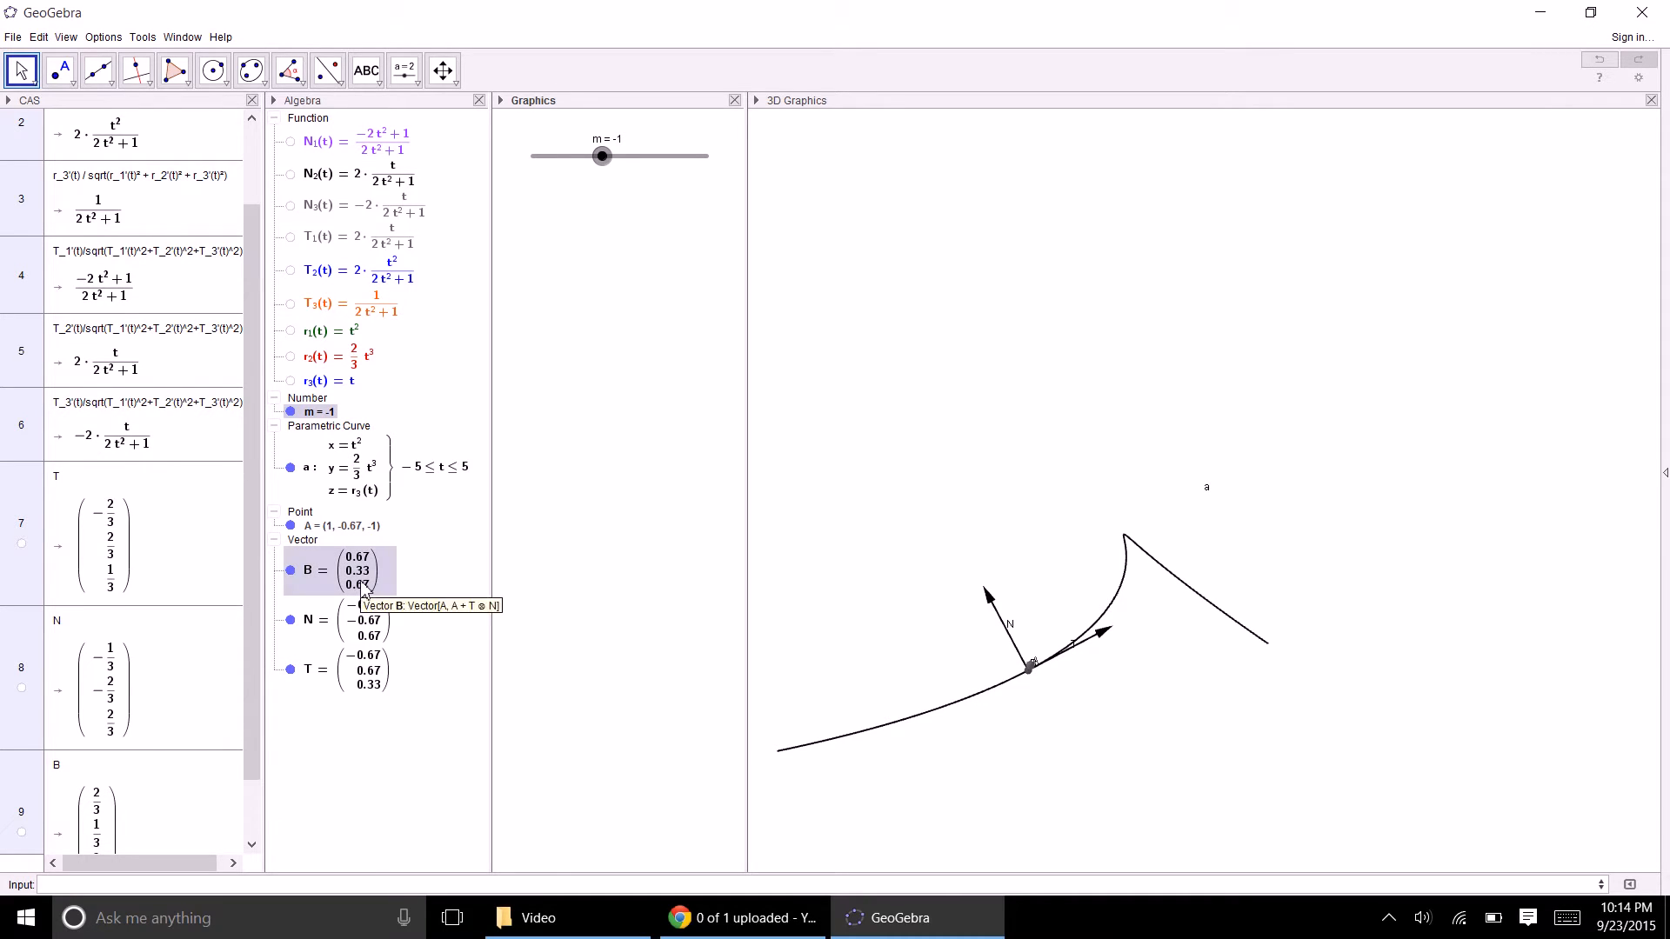
# - Compute the lengths of the three vectors by entering |T|, |N| and |B|
pyautogui.click(235, 884)
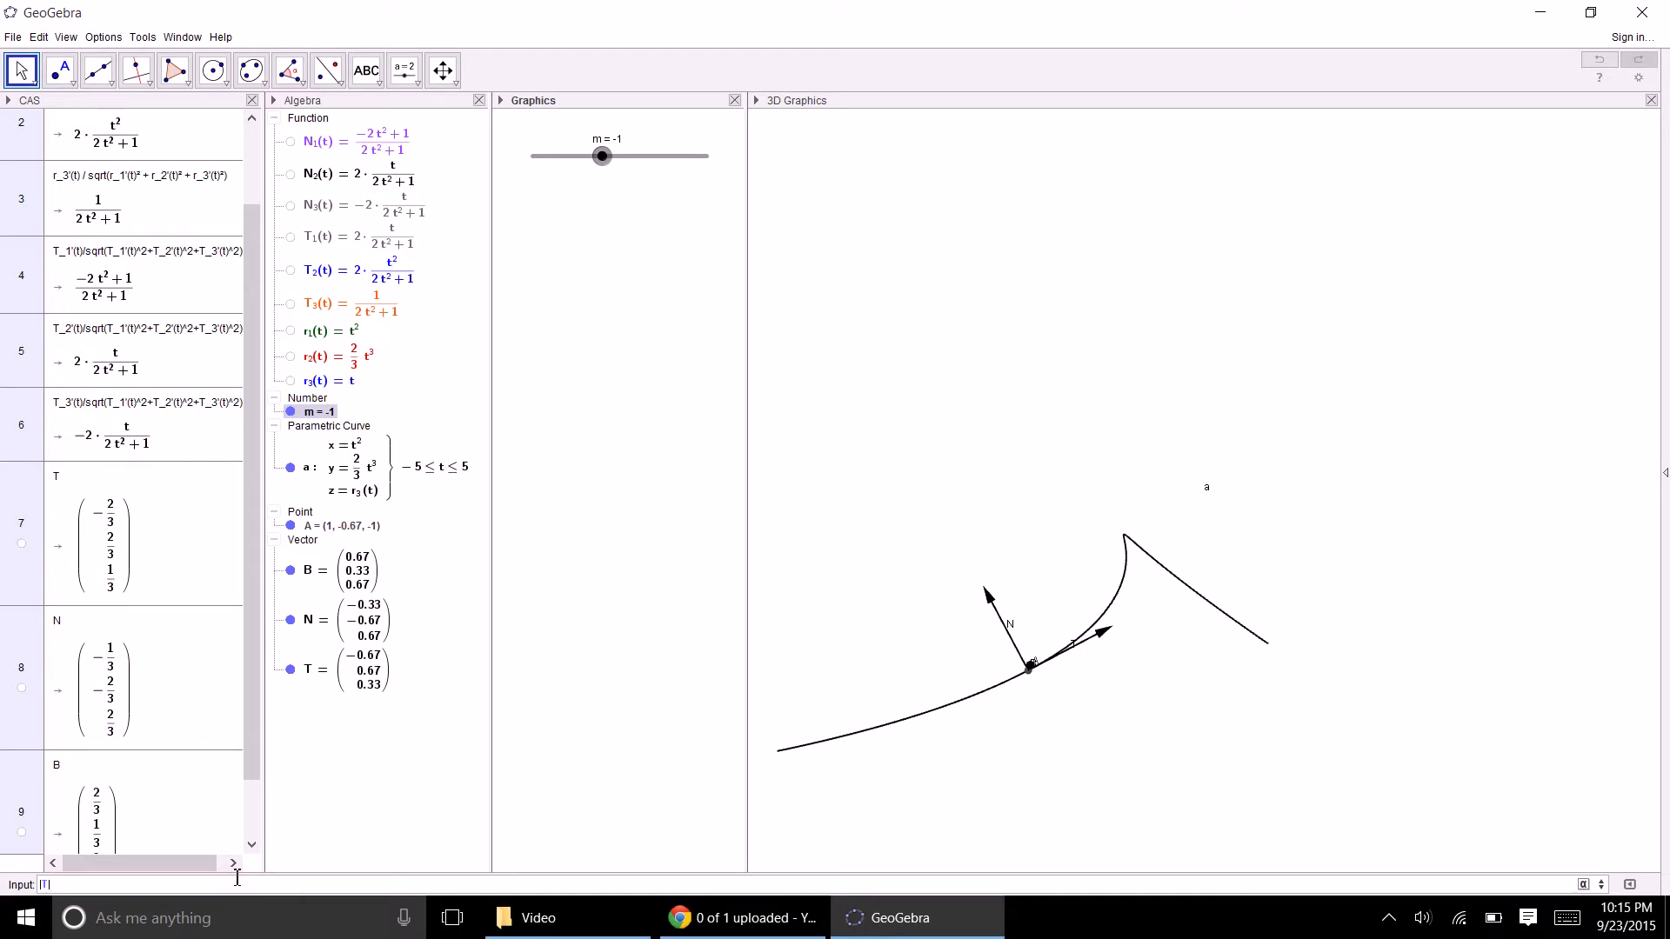
pyautogui.press('Return')
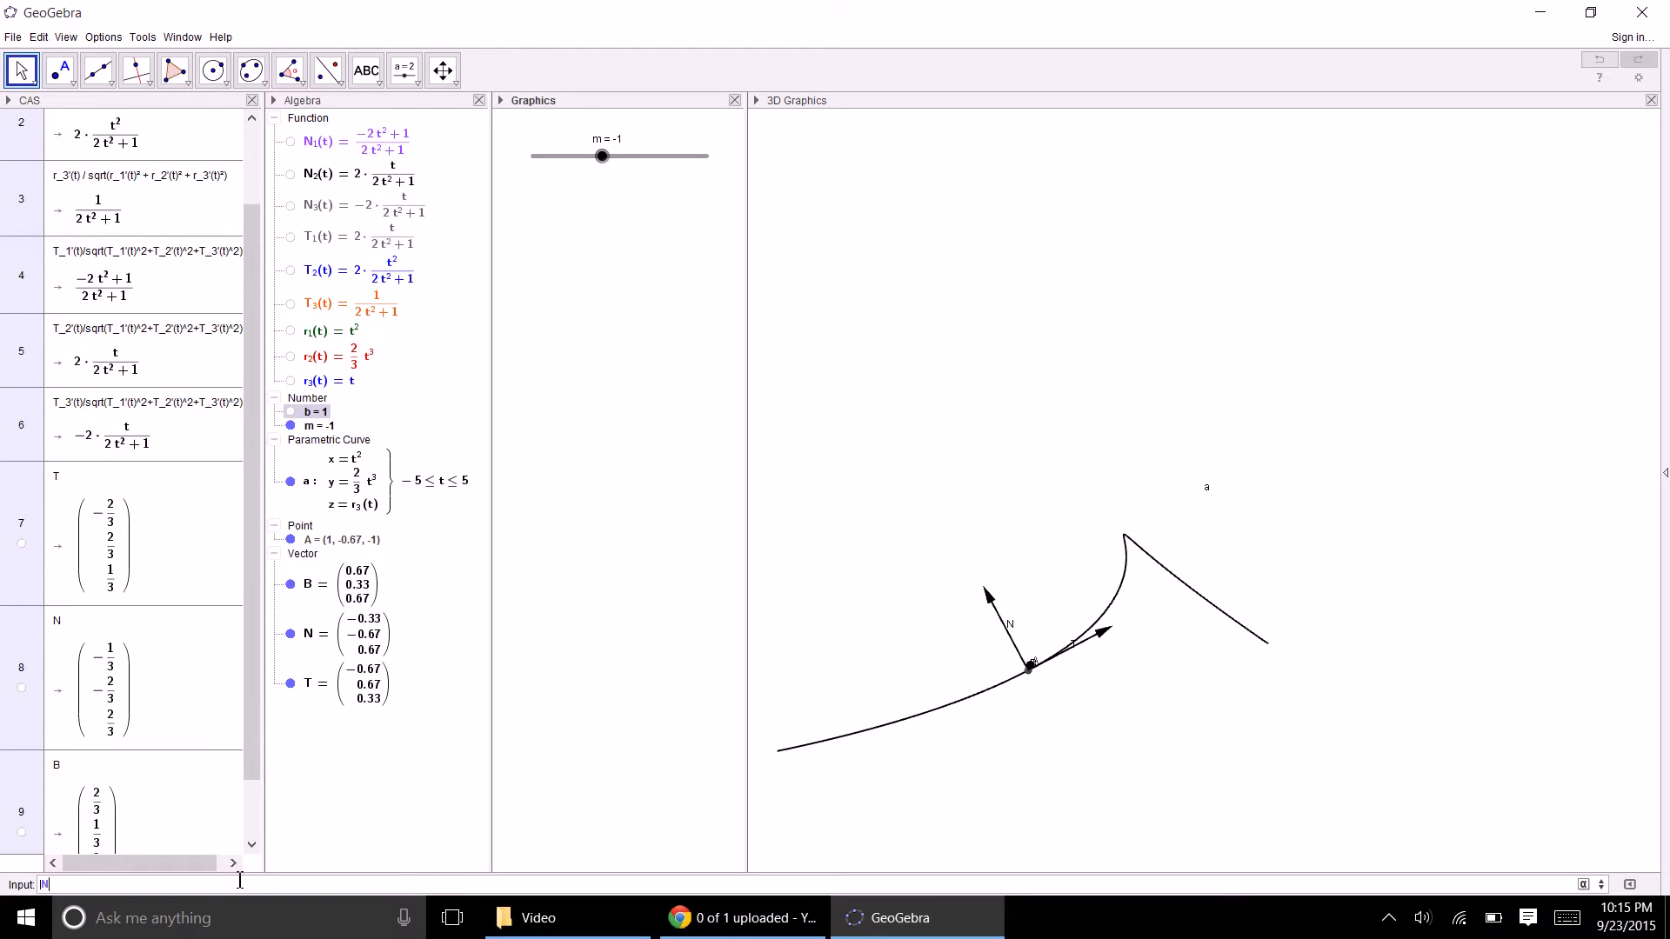
pyautogui.press('Return')
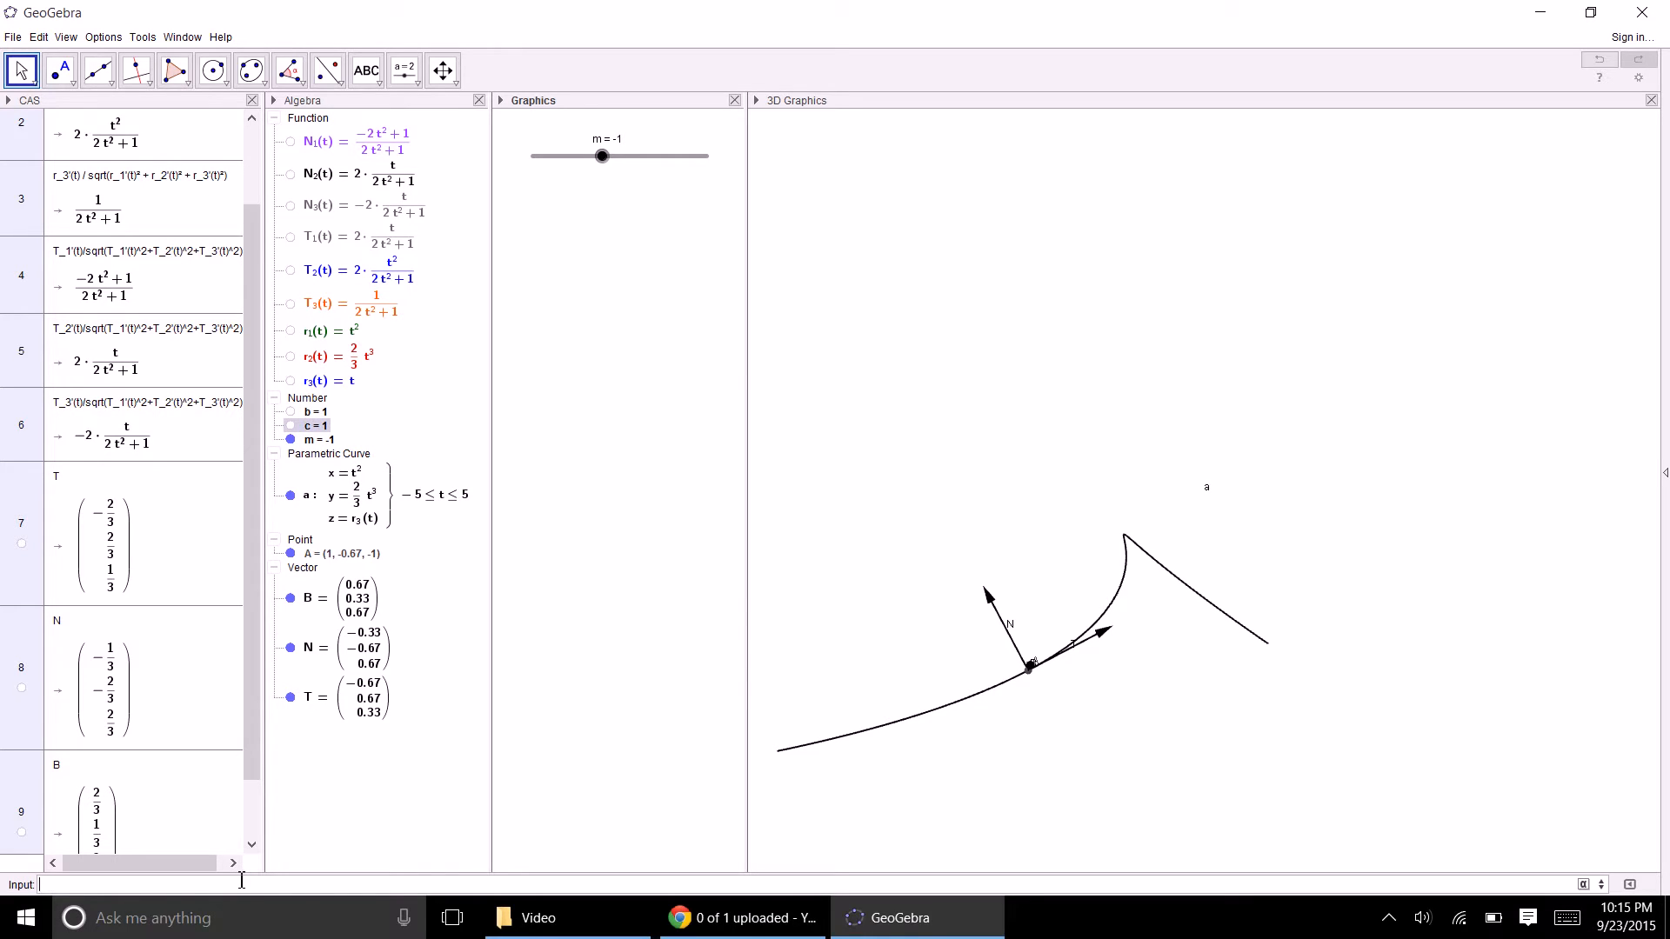
pyautogui.write('d')
pyautogui.press('Return')
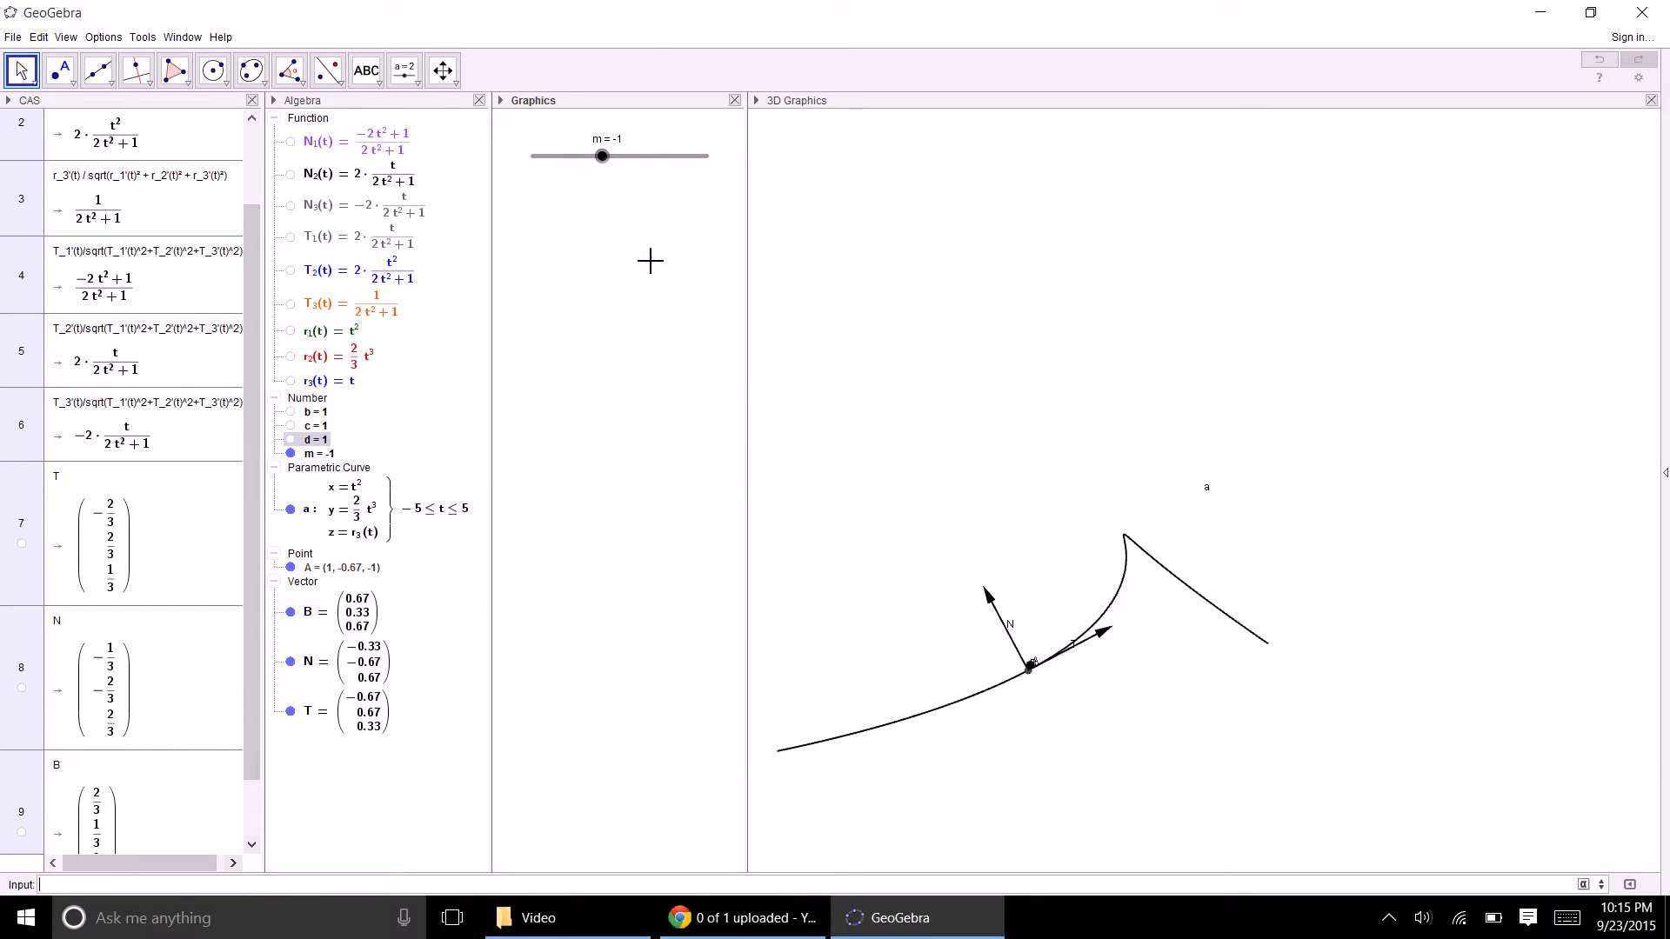
# - Vary the m slider, leaving m at -0.65, and check the definitions of number d and vector B without changing them
pyautogui.moveTo(602, 156)
pyautogui.mouseDown()
pyautogui.moveTo(622, 166)
pyautogui.moveTo(593, 167)
pyautogui.moveTo(678, 168)
pyautogui.moveTo(608, 169)
pyautogui.mouseUp()
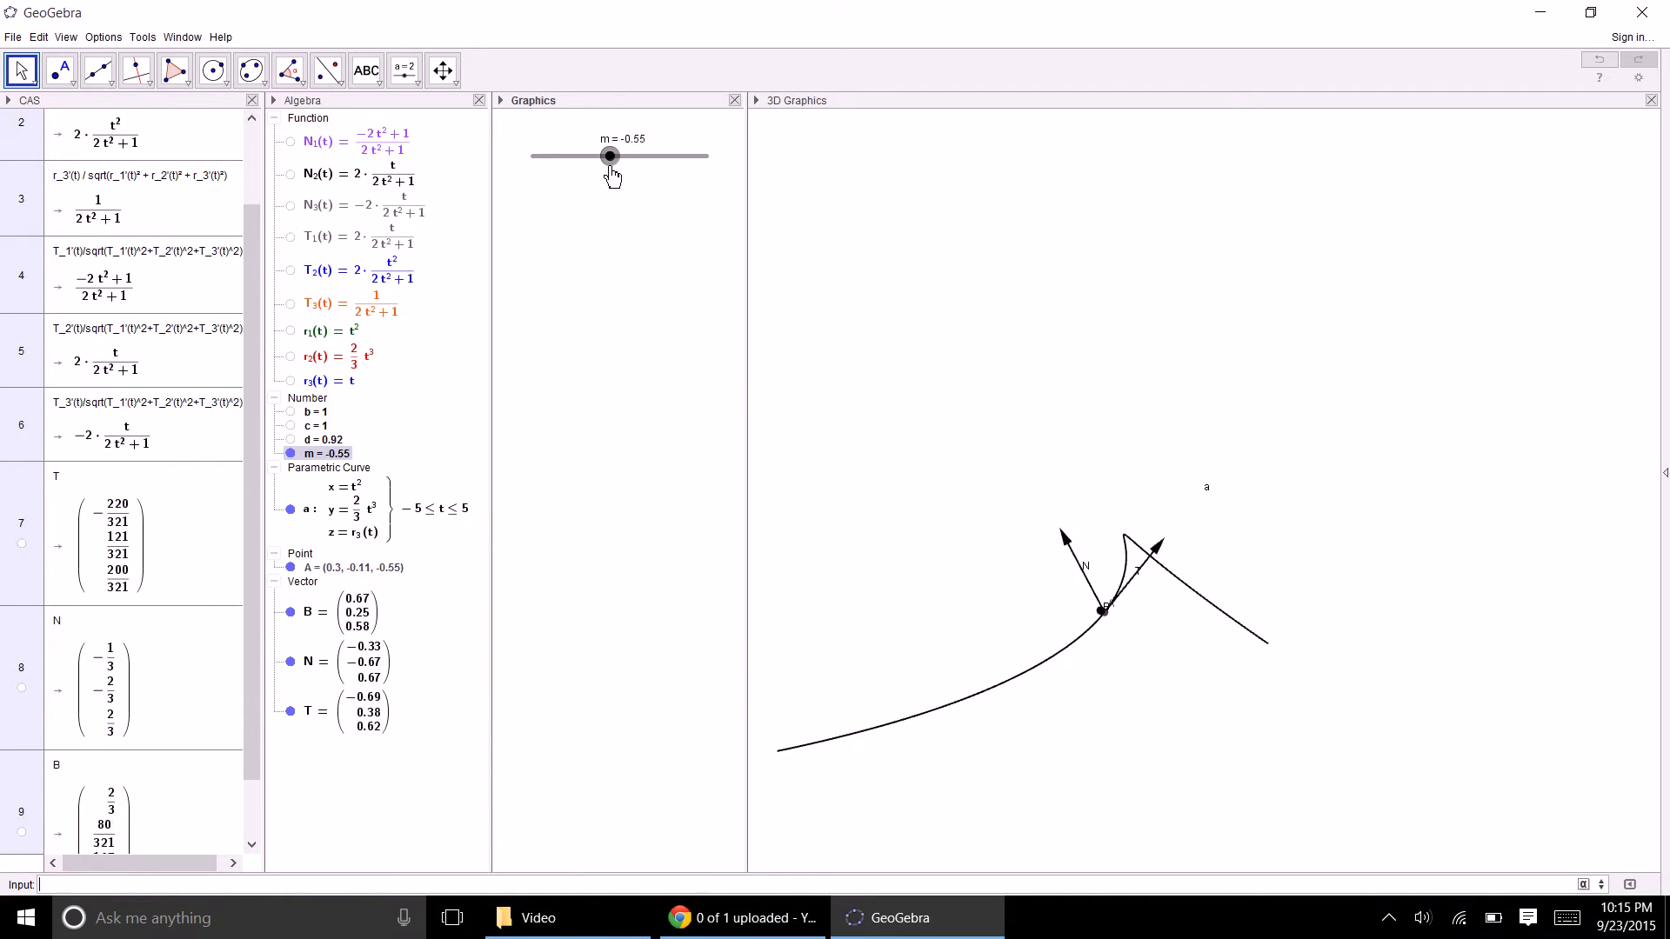
pyautogui.doubleClick(331, 440)
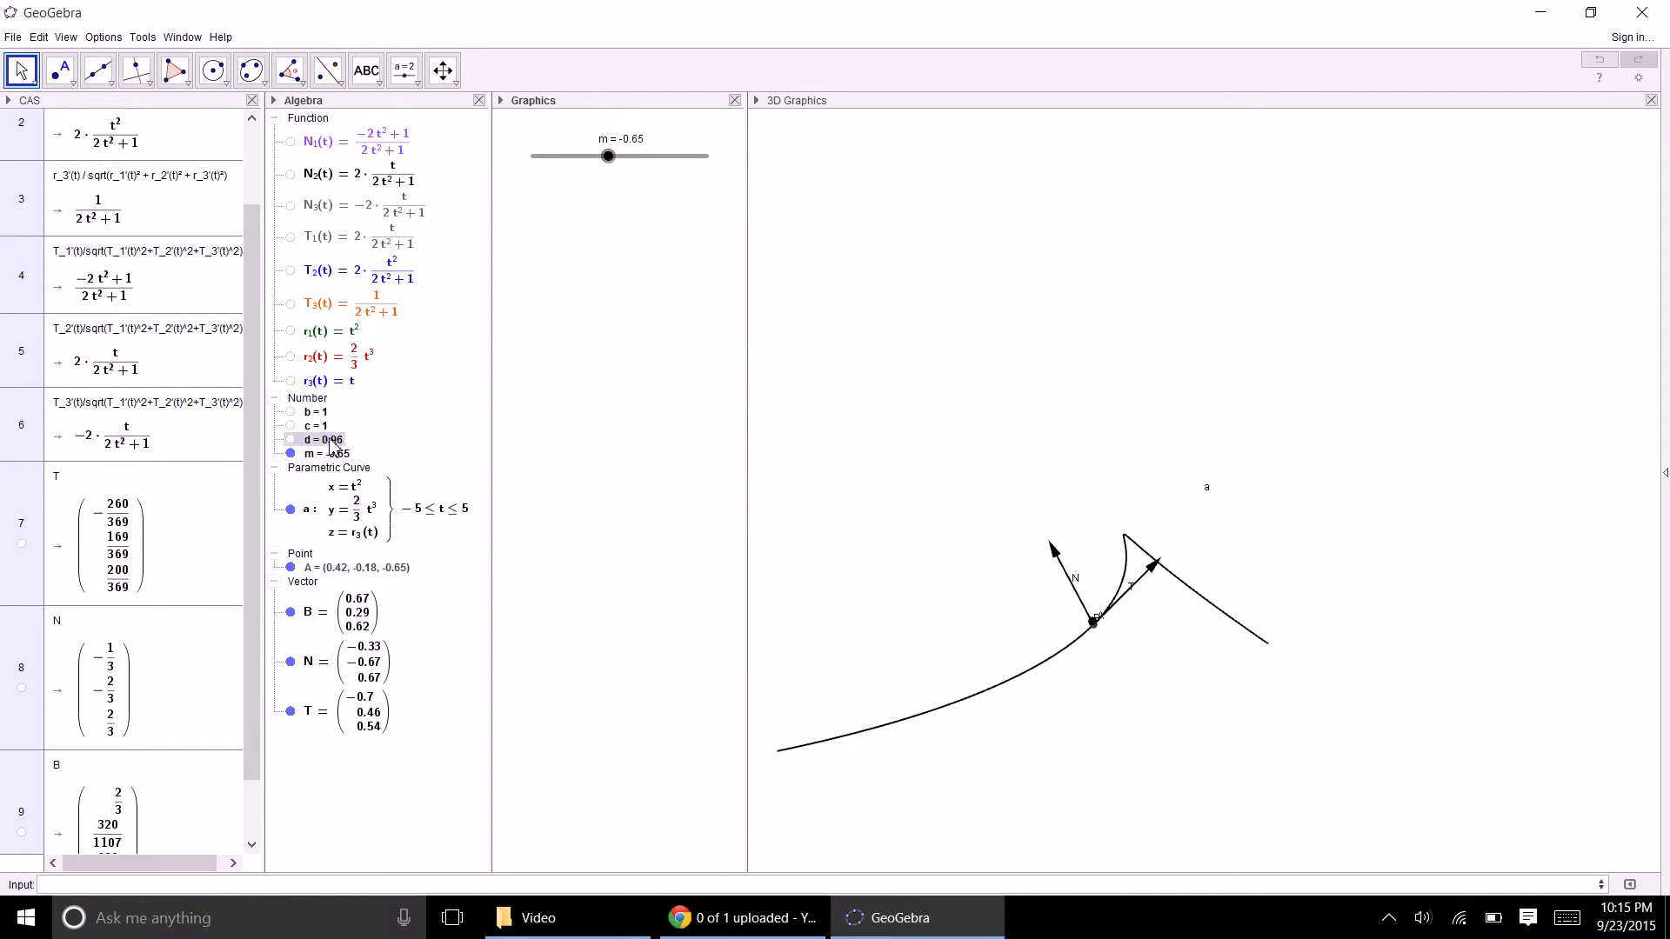
pyautogui.click(875, 484)
pyautogui.doubleClick(361, 615)
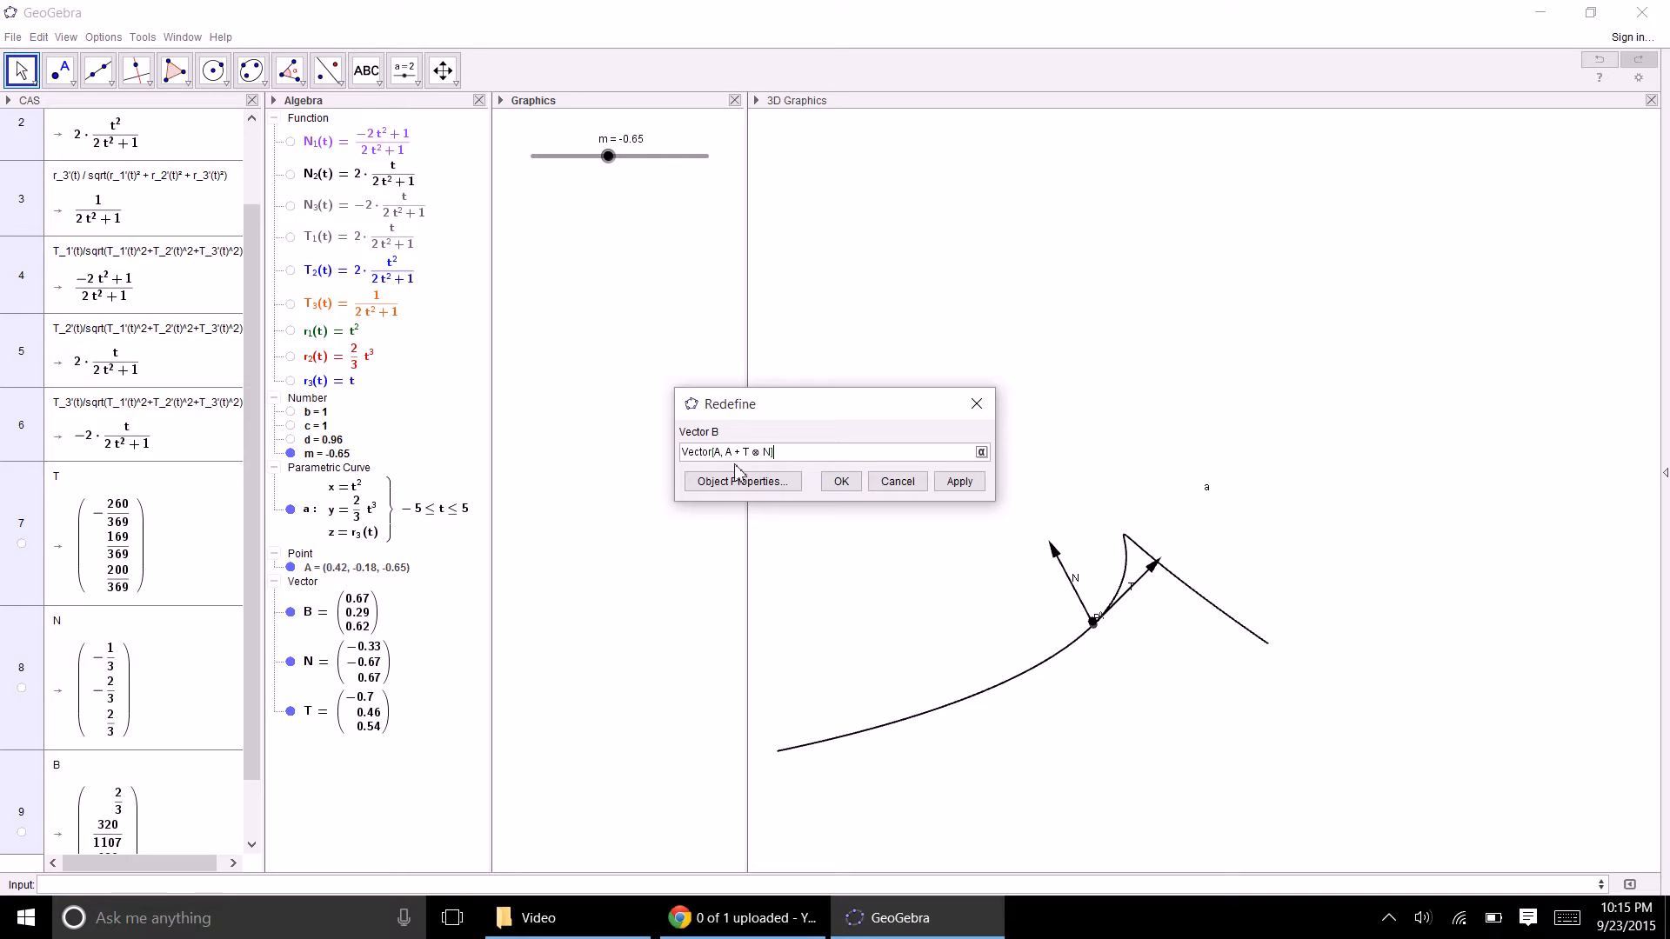
pyautogui.click(897, 482)
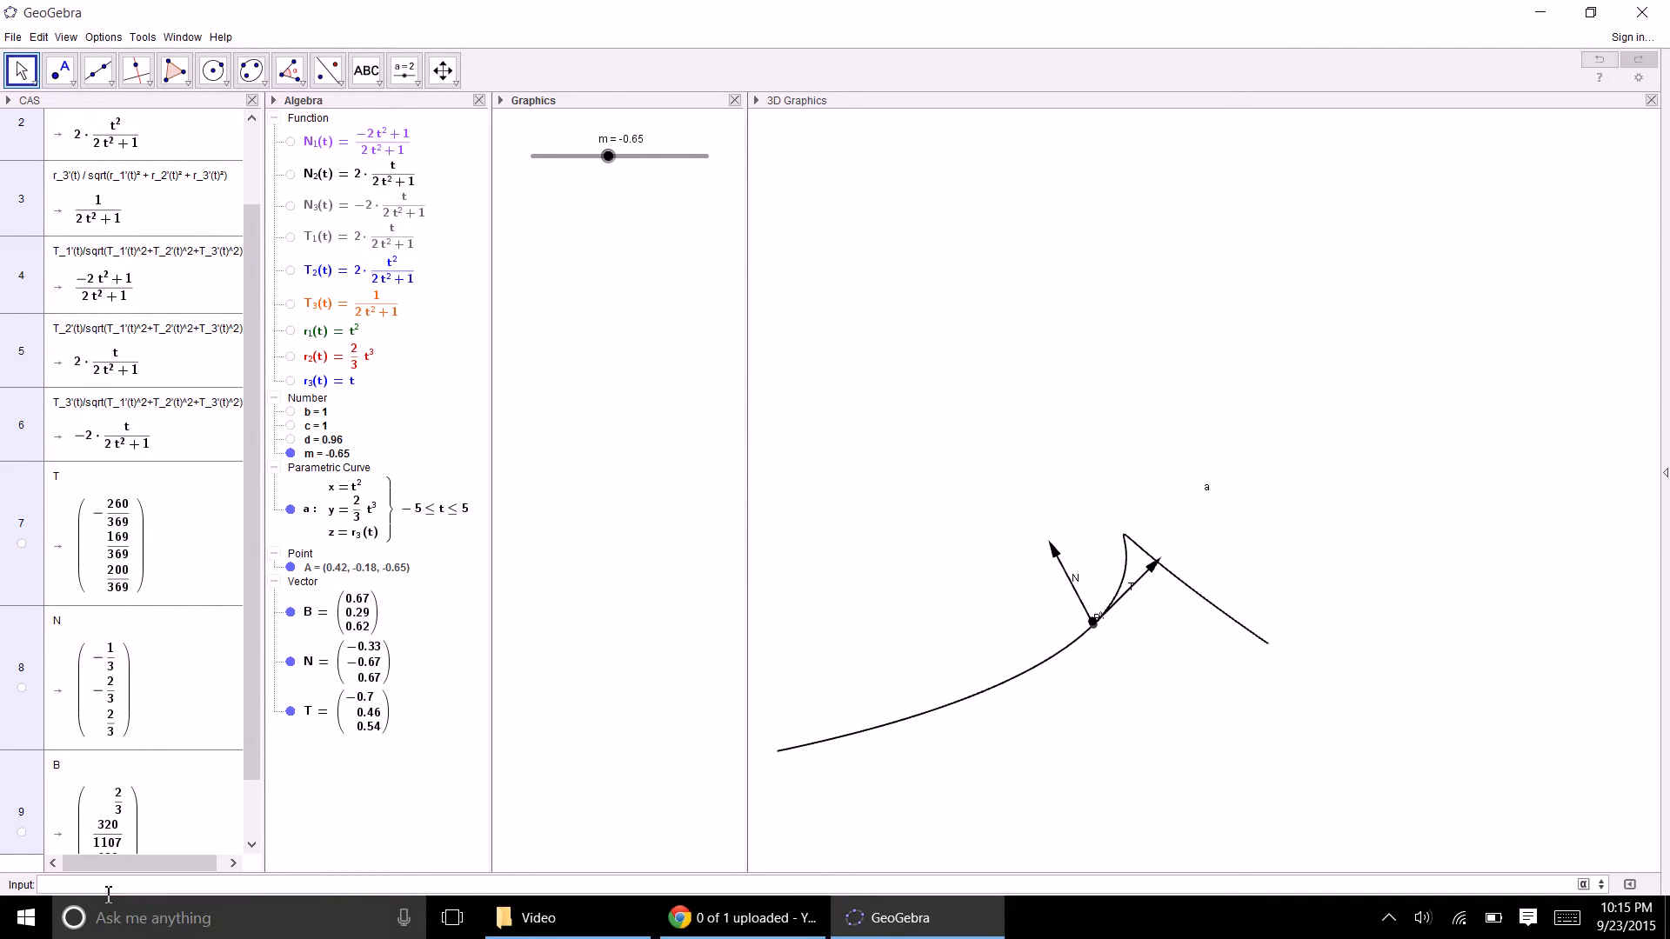
# - Create the cross product of T and N with cross(T,N) and compute the length of the resulting vector u
pyautogui.click(109, 892)
pyautogui.write('cross(T,N')
pyautogui.press('Return')
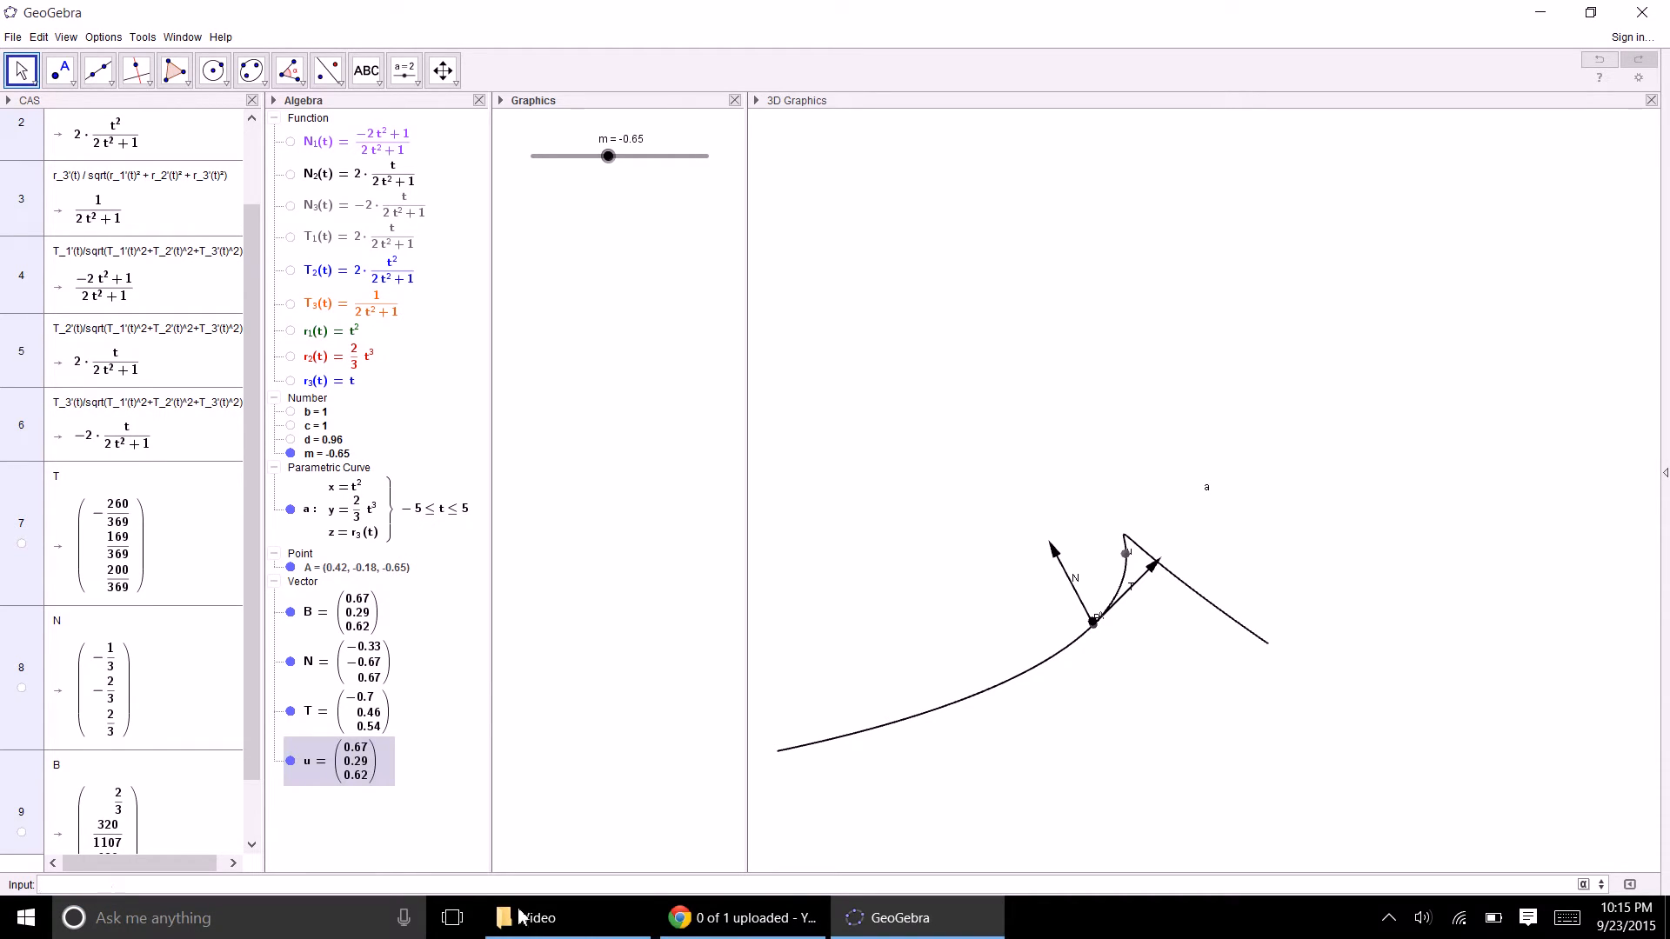
pyautogui.moveTo(791, 541); pyautogui.dragTo(911, 571)
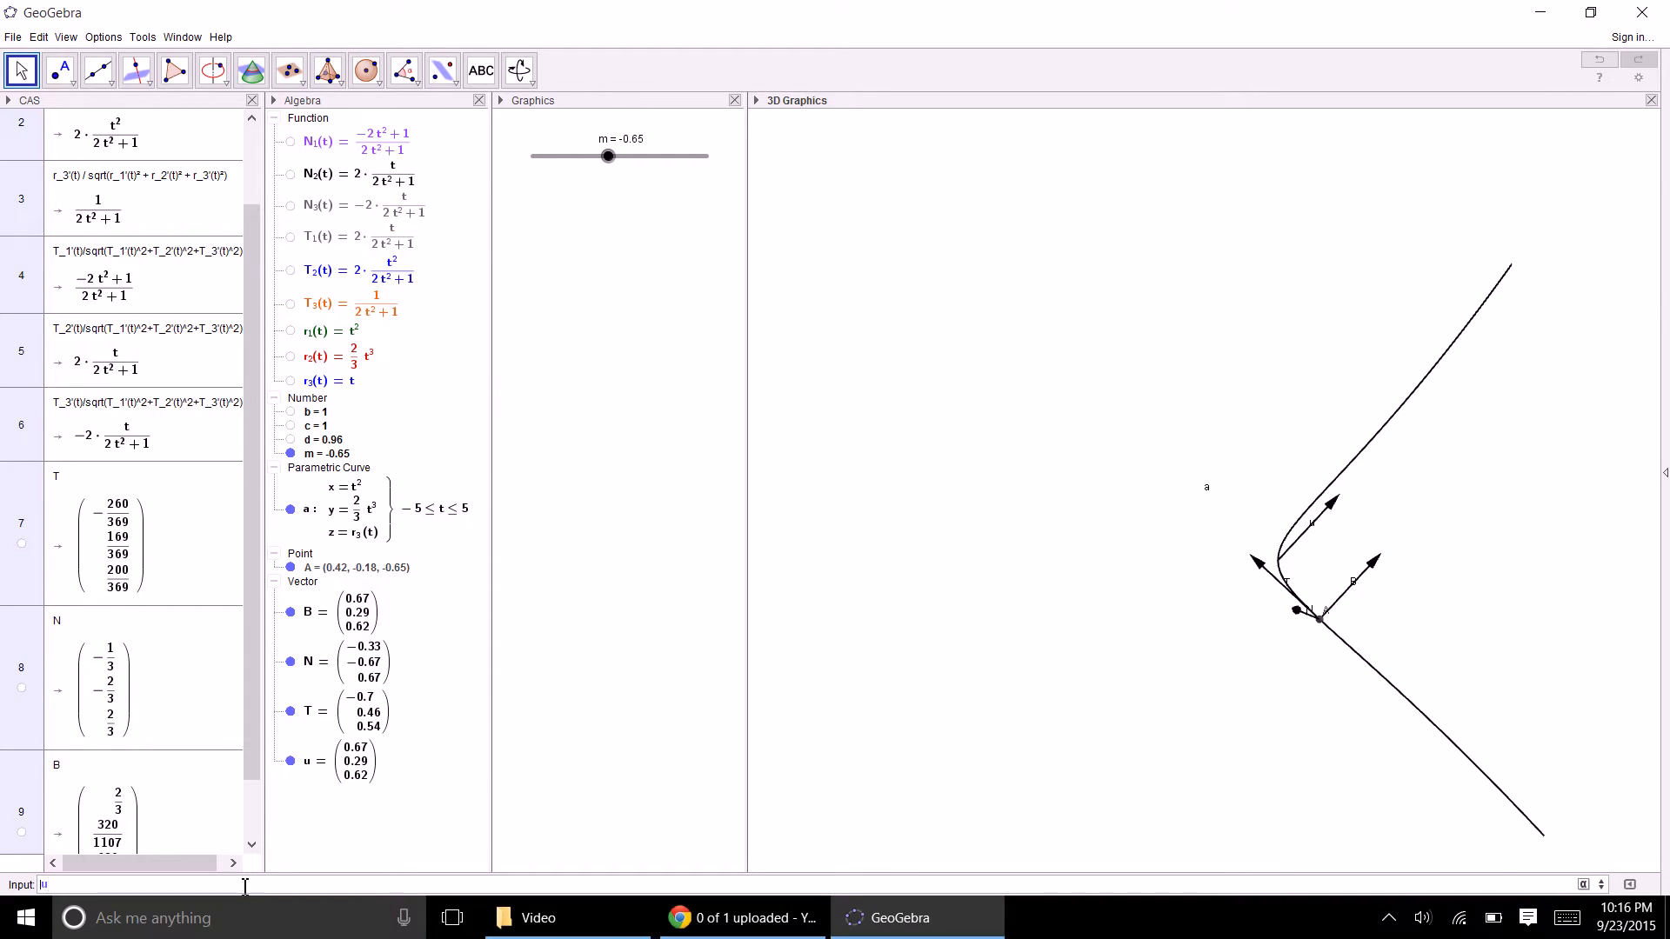
pyautogui.press('Return')
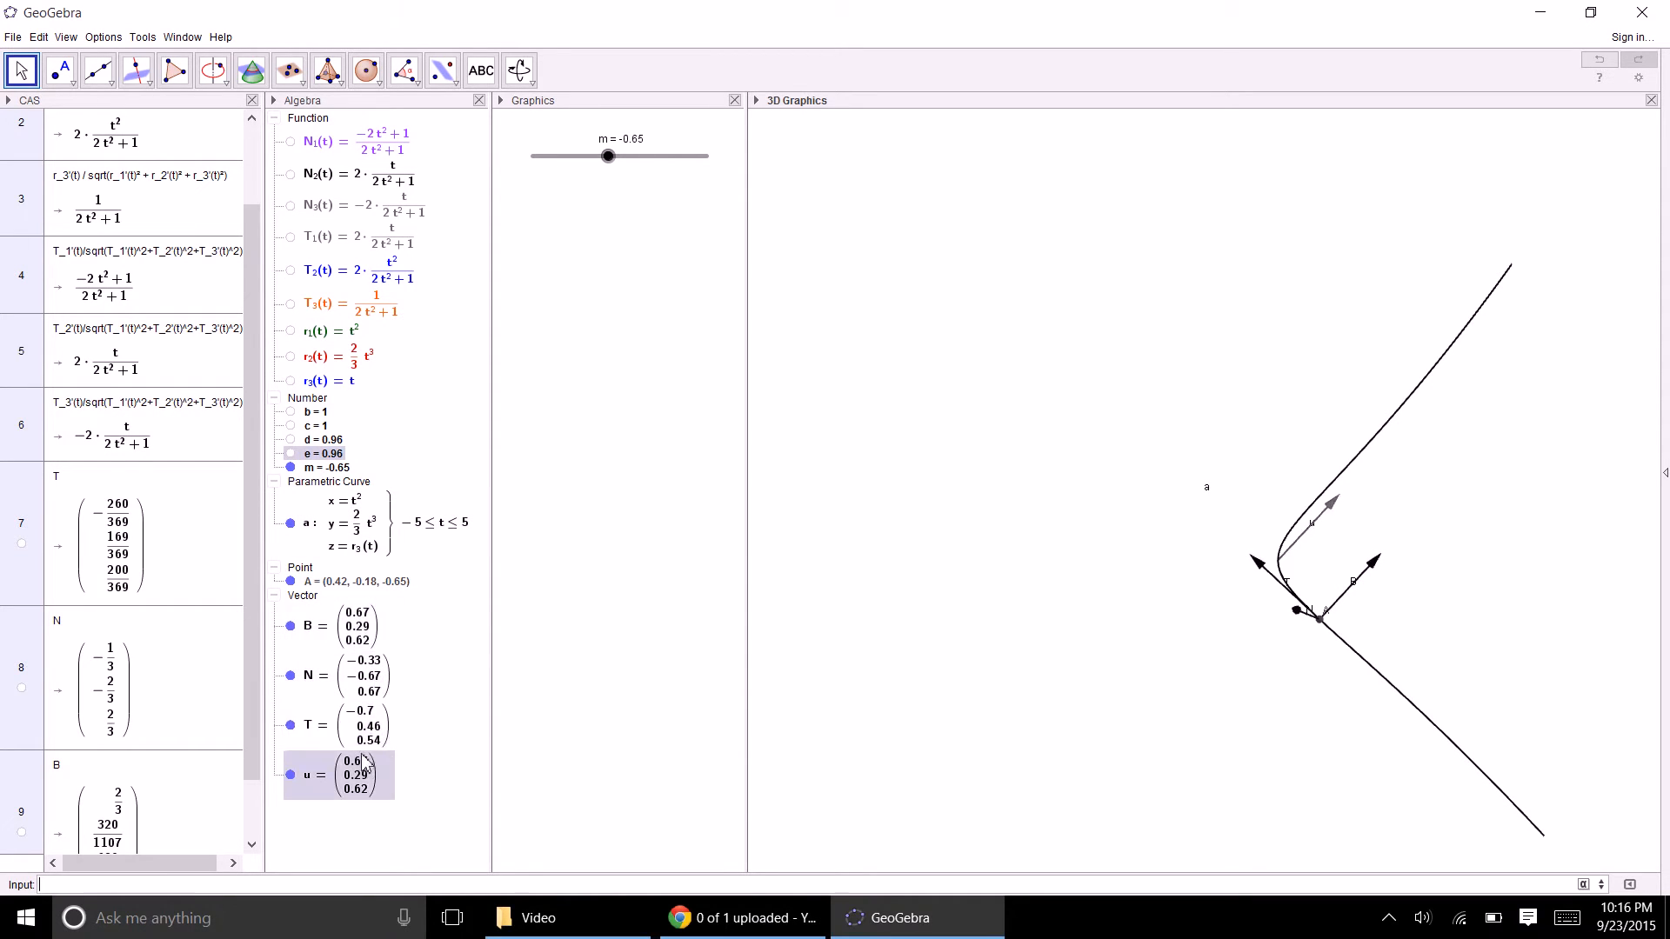
# - Compute the dot product of T and N with dot(T,N)
pyautogui.click(214, 885)
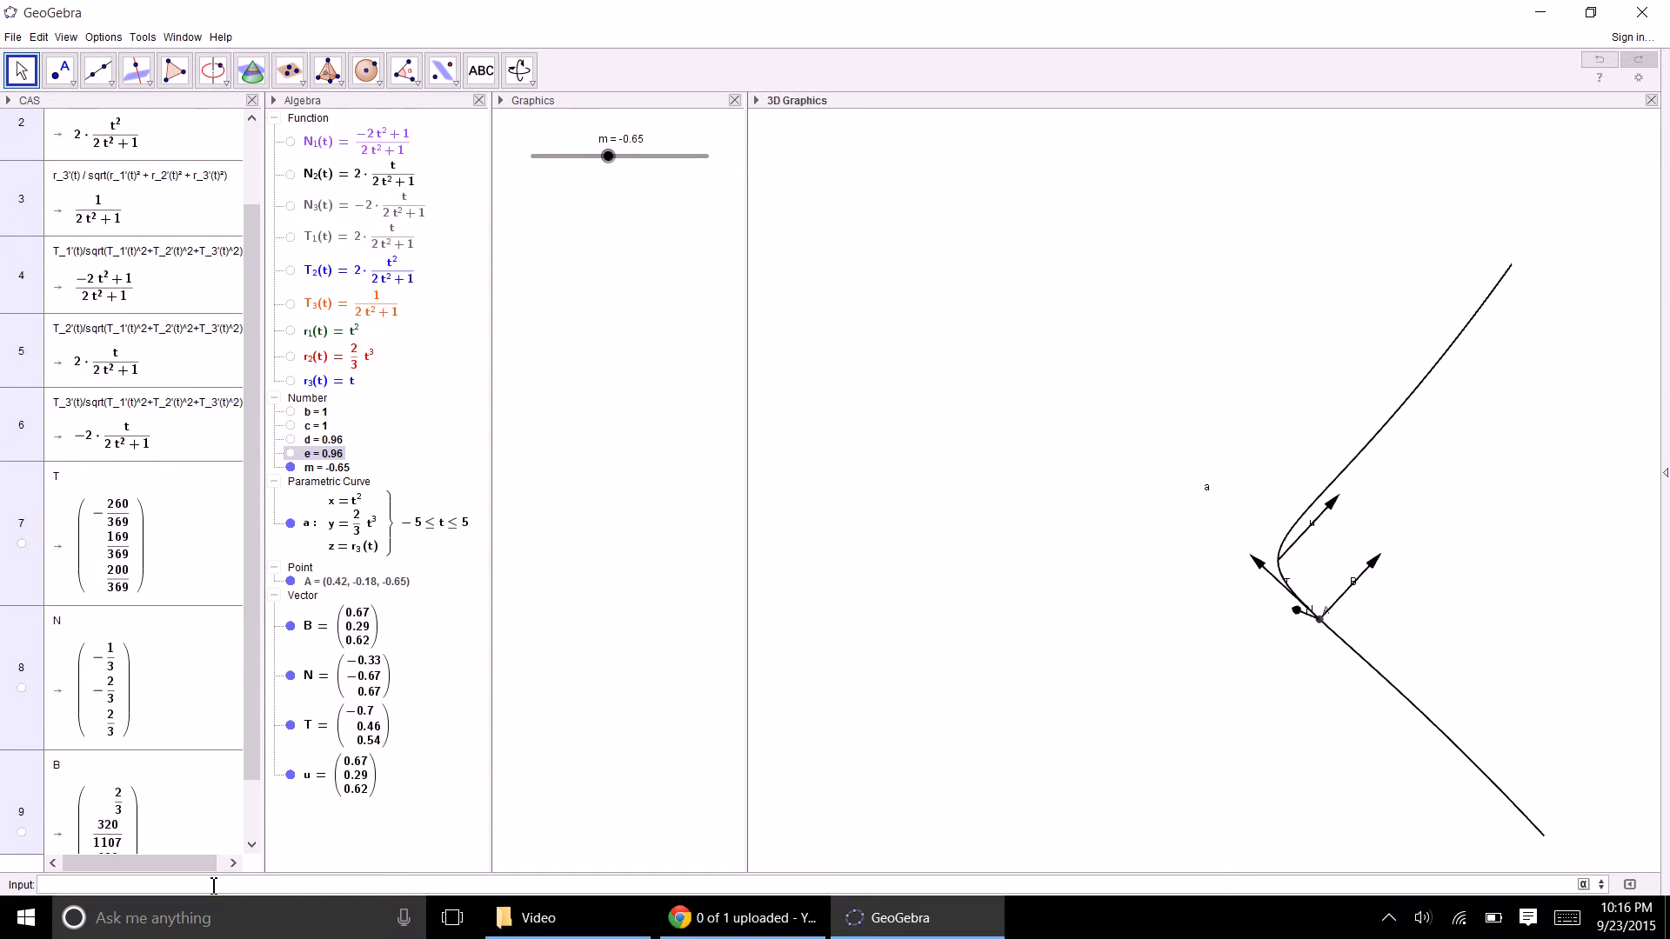
pyautogui.write('dot')
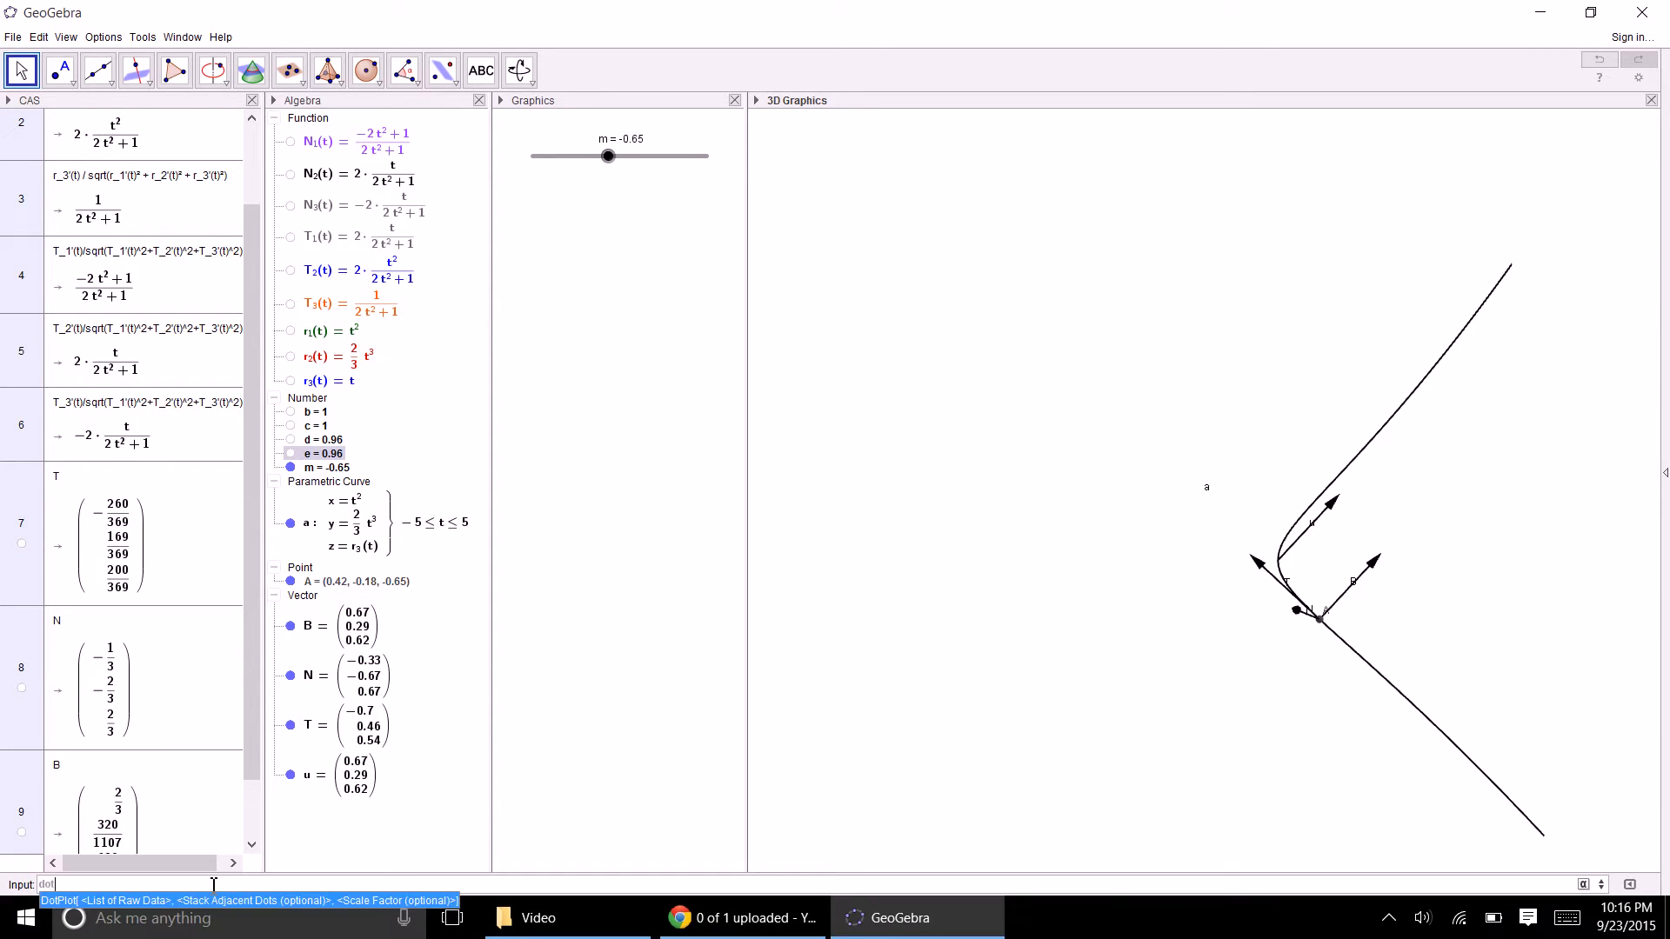
pyautogui.press('Escape')
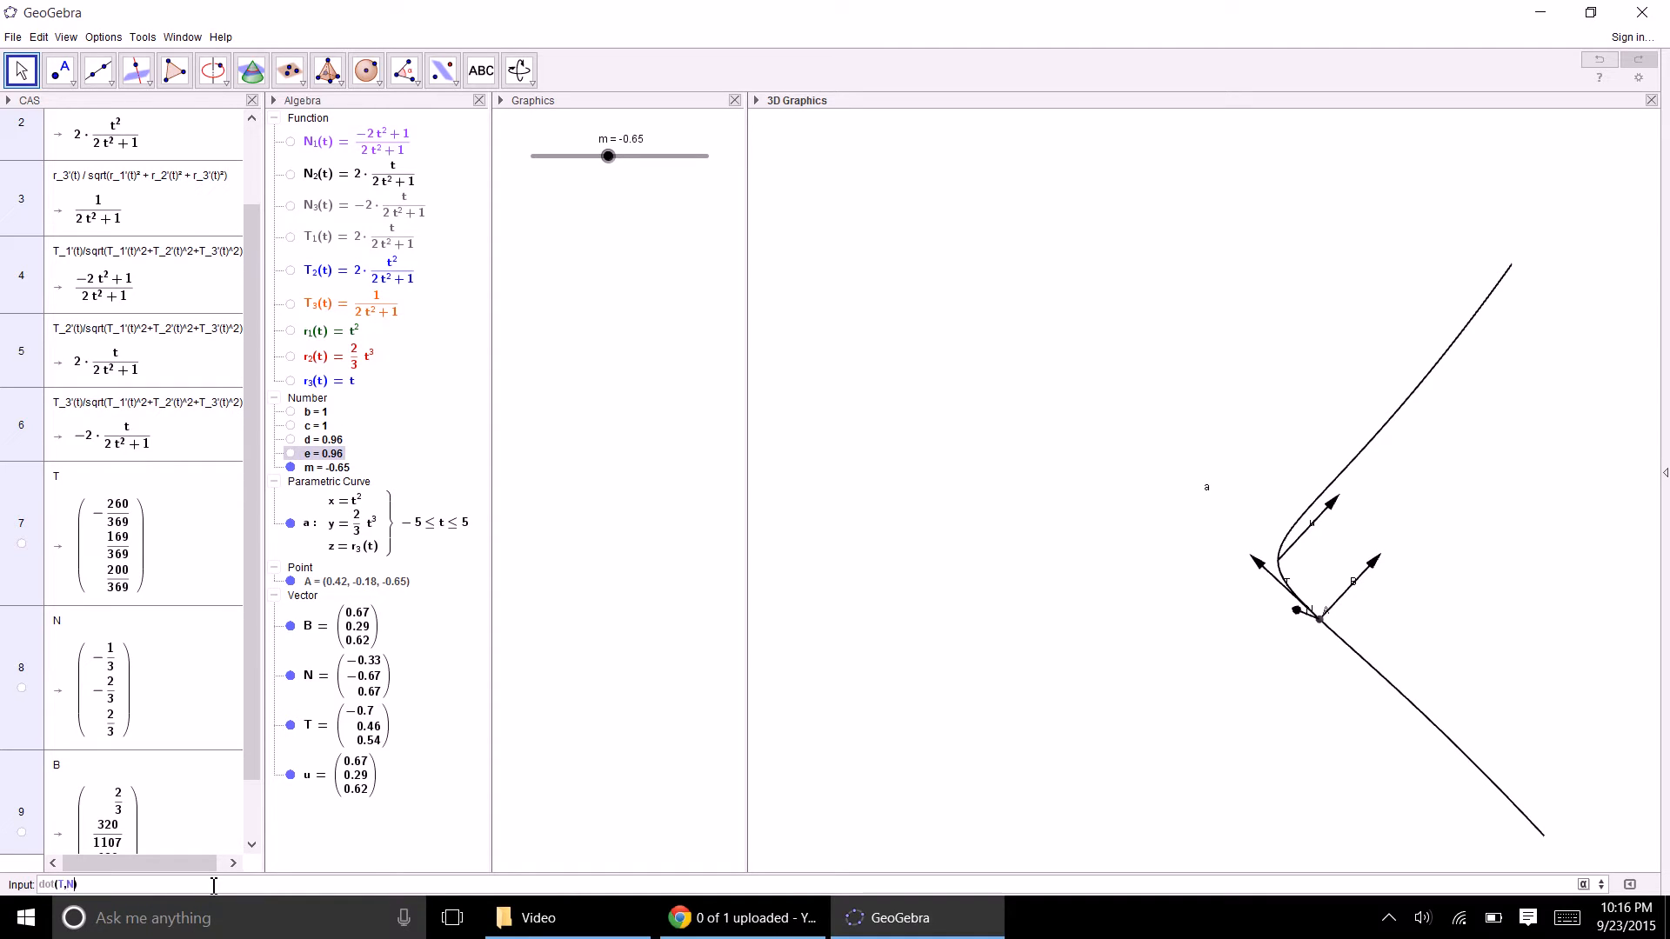
pyautogui.press('Return')
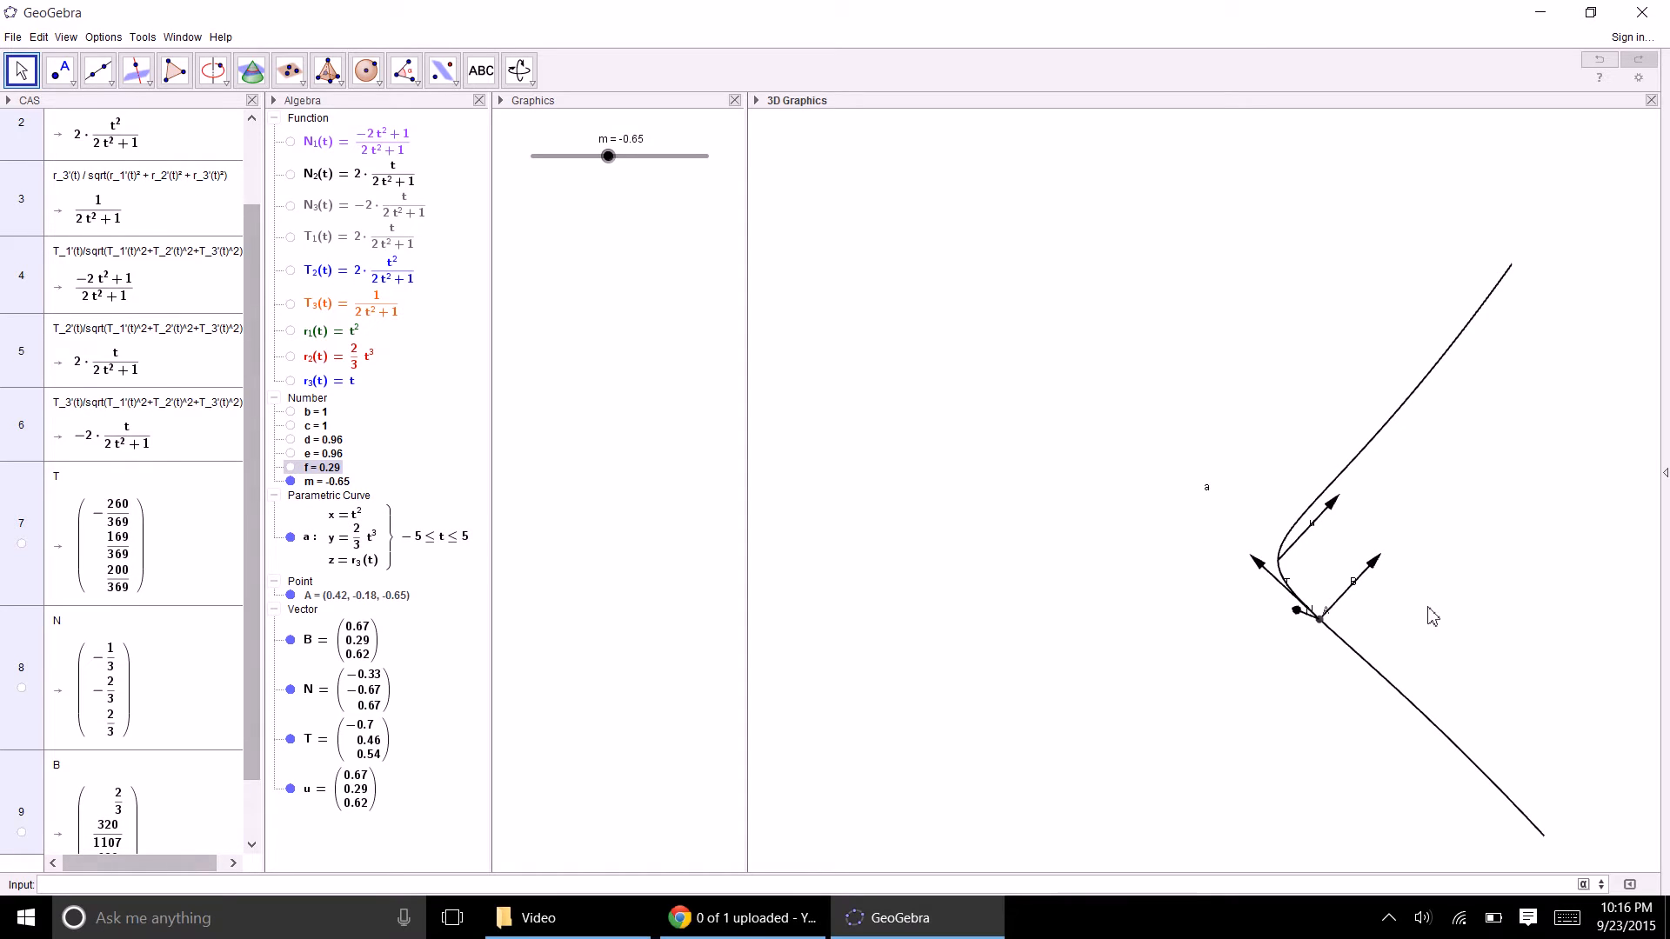
# - Redefine vector N as Vector[A, A + (N_1(m), N_2(m), N_3(m))]
pyautogui.moveTo(1428, 615)
pyautogui.mouseDown()
pyautogui.moveTo(1278, 670)
pyautogui.moveTo(1250, 613)
pyautogui.moveTo(1265, 629)
pyautogui.moveTo(1337, 623)
pyautogui.moveTo(1383, 597)
pyautogui.moveTo(1365, 608)
pyautogui.moveTo(1417, 608)
pyautogui.moveTo(1418, 622)
pyautogui.mouseUp()
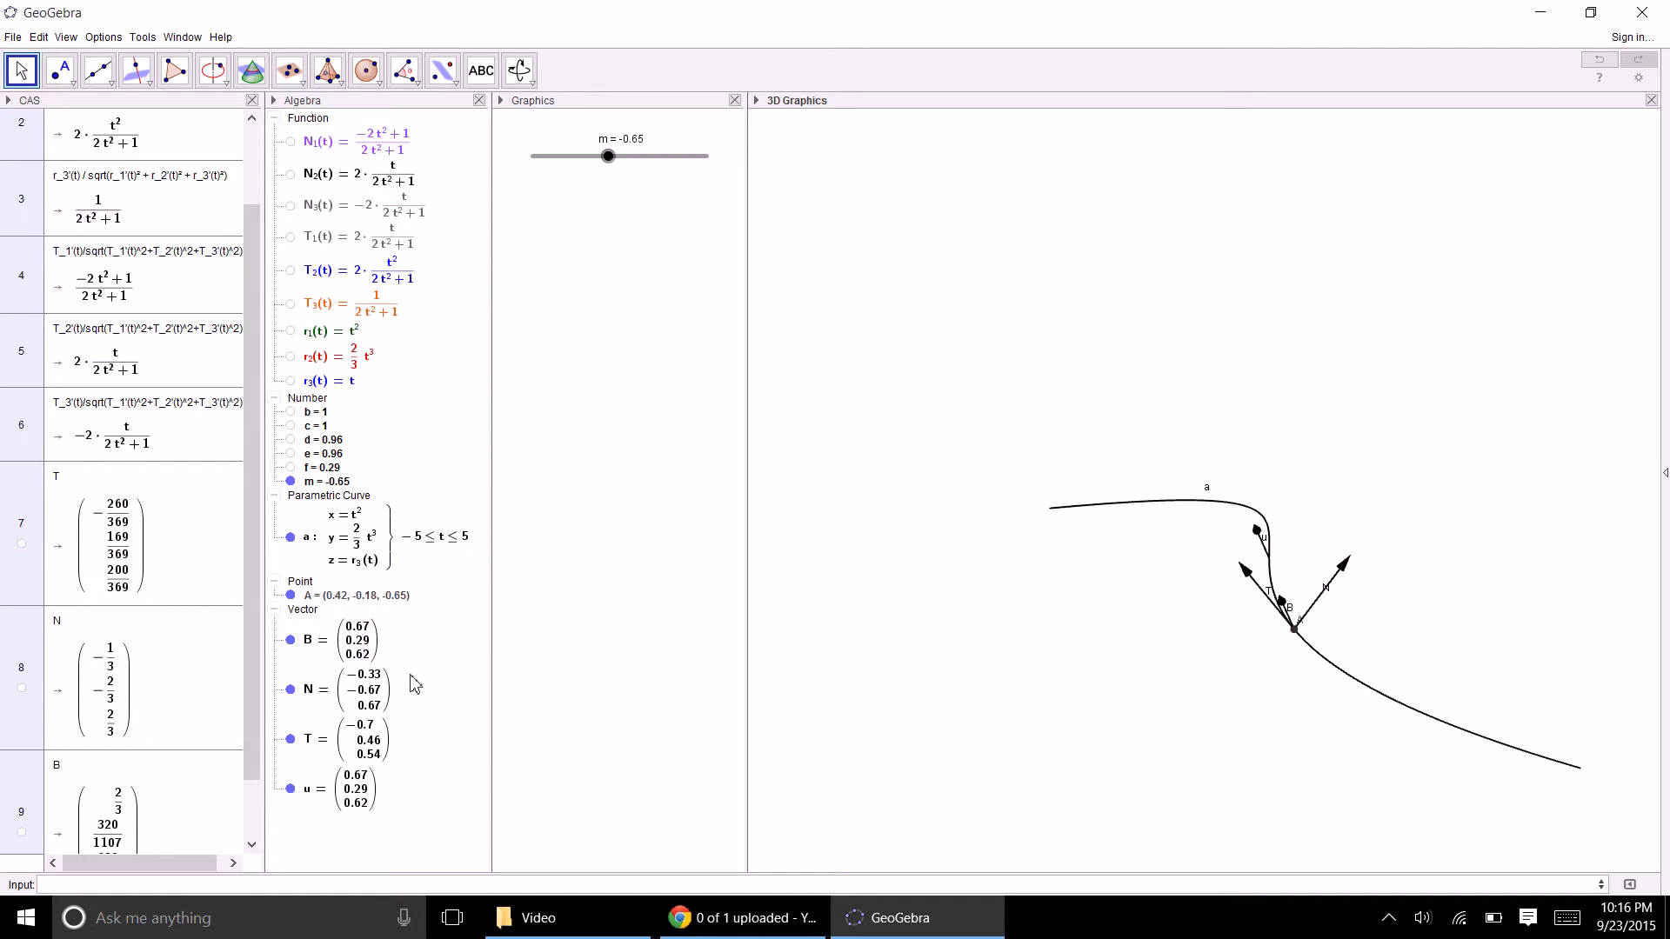
pyautogui.doubleClick(363, 702)
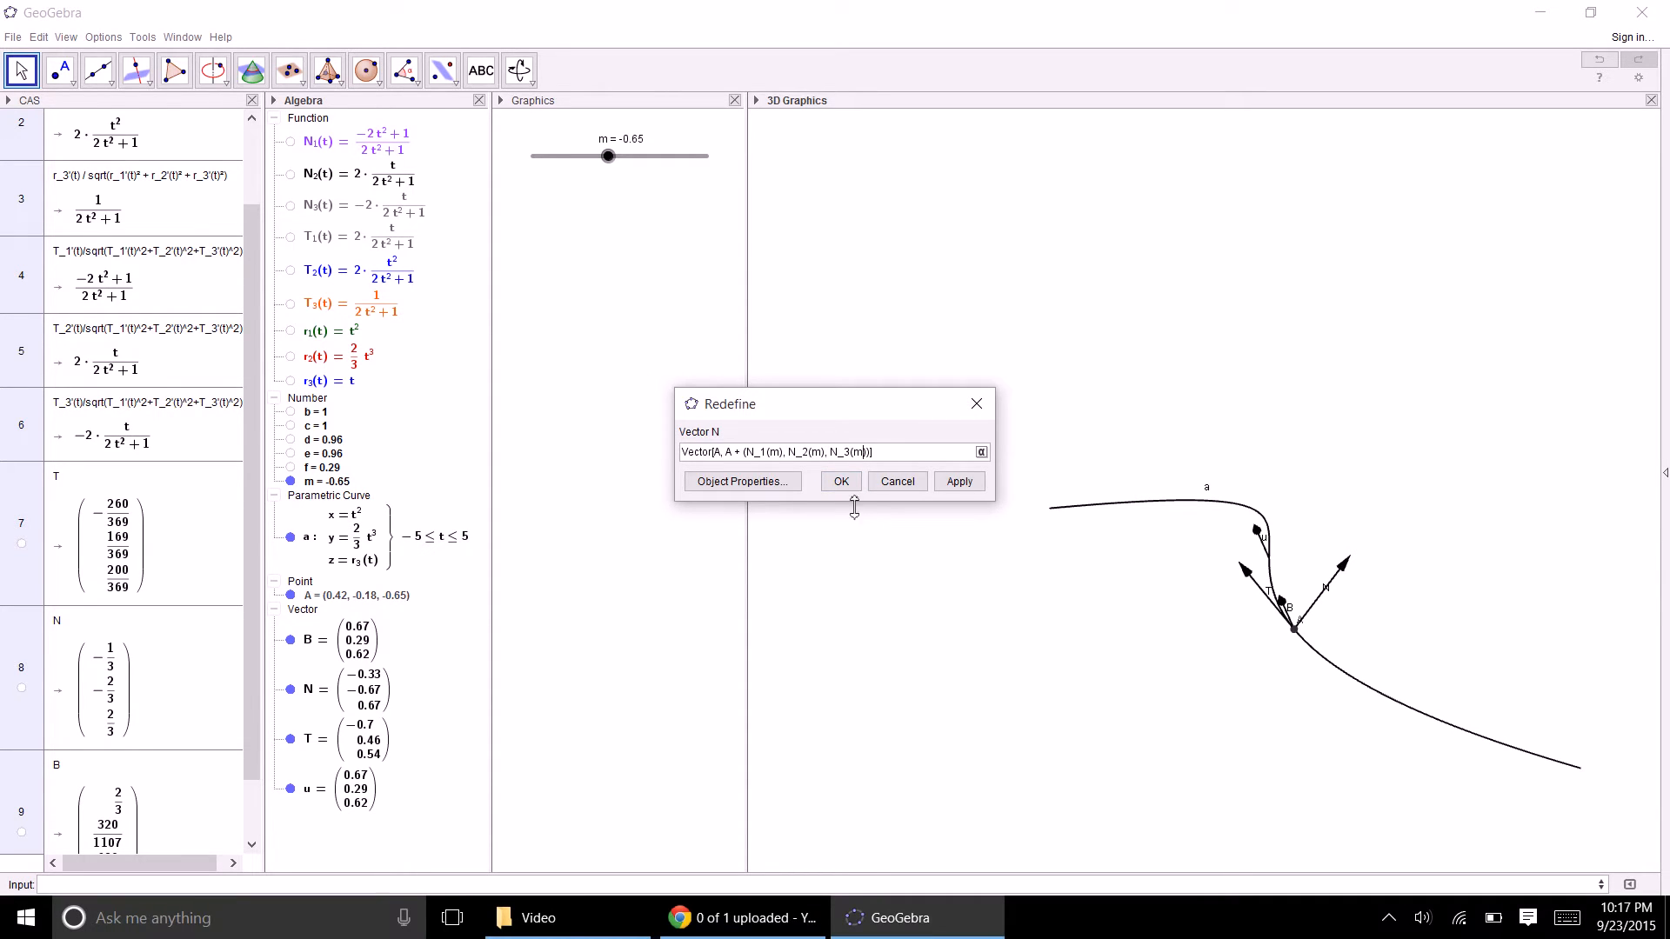
pyautogui.click(855, 486)
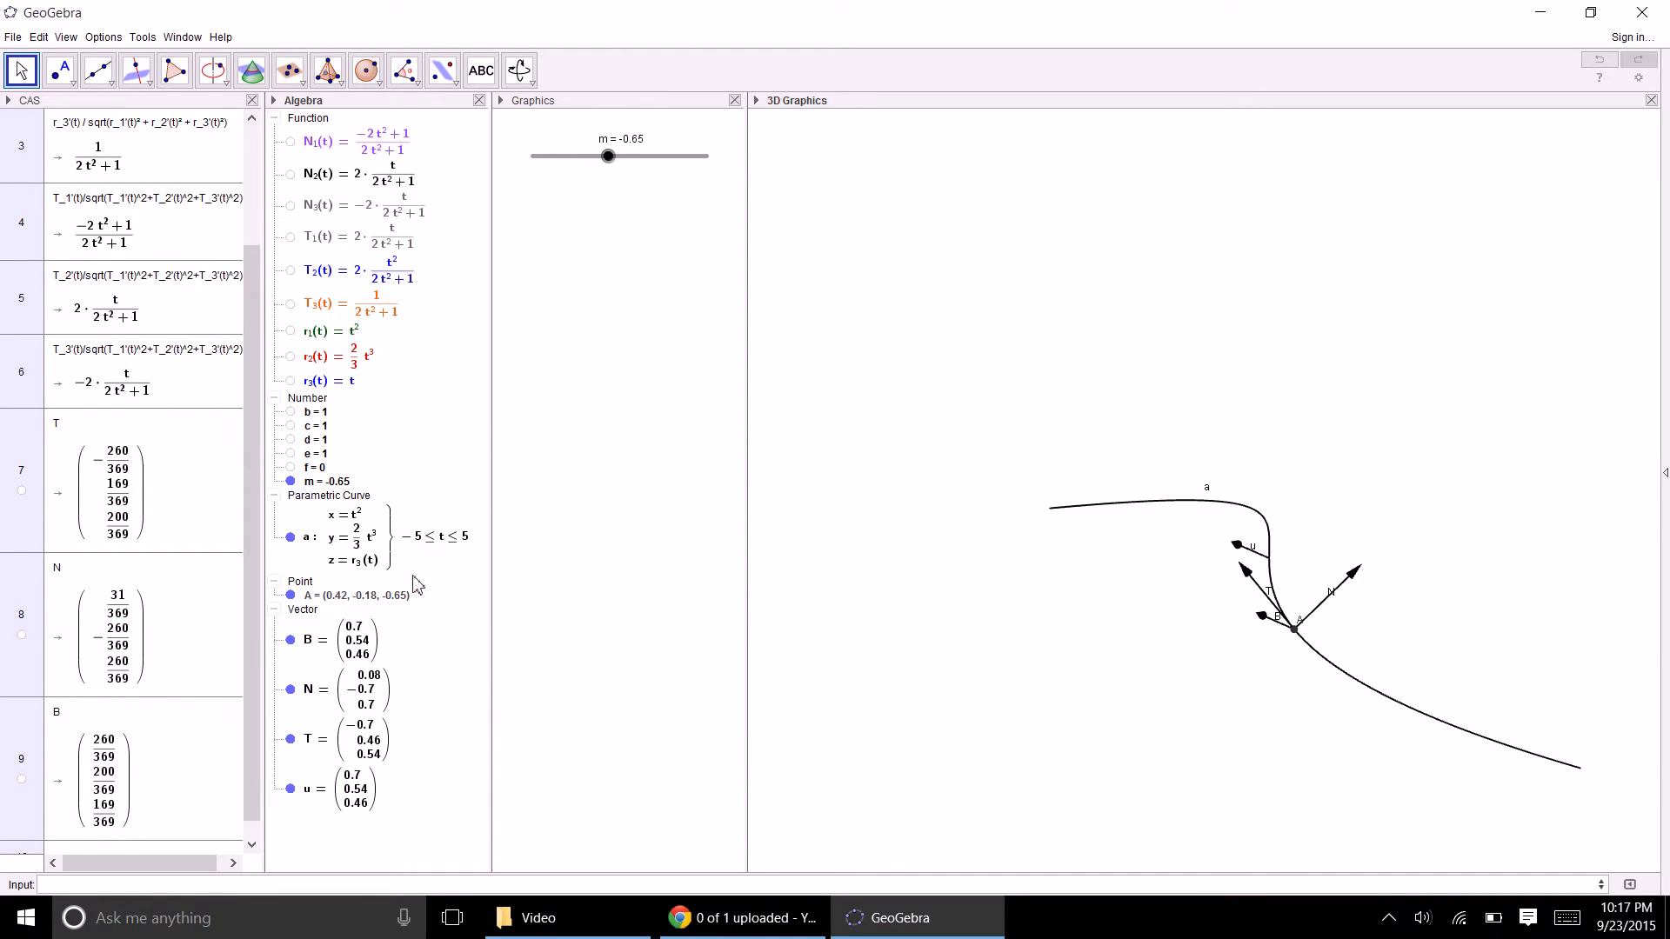
# - Delete the cross-product vector u and the helper numbers c, d, b and f, keeping only the m slider among the numbers
pyautogui.rightClick(341, 791)
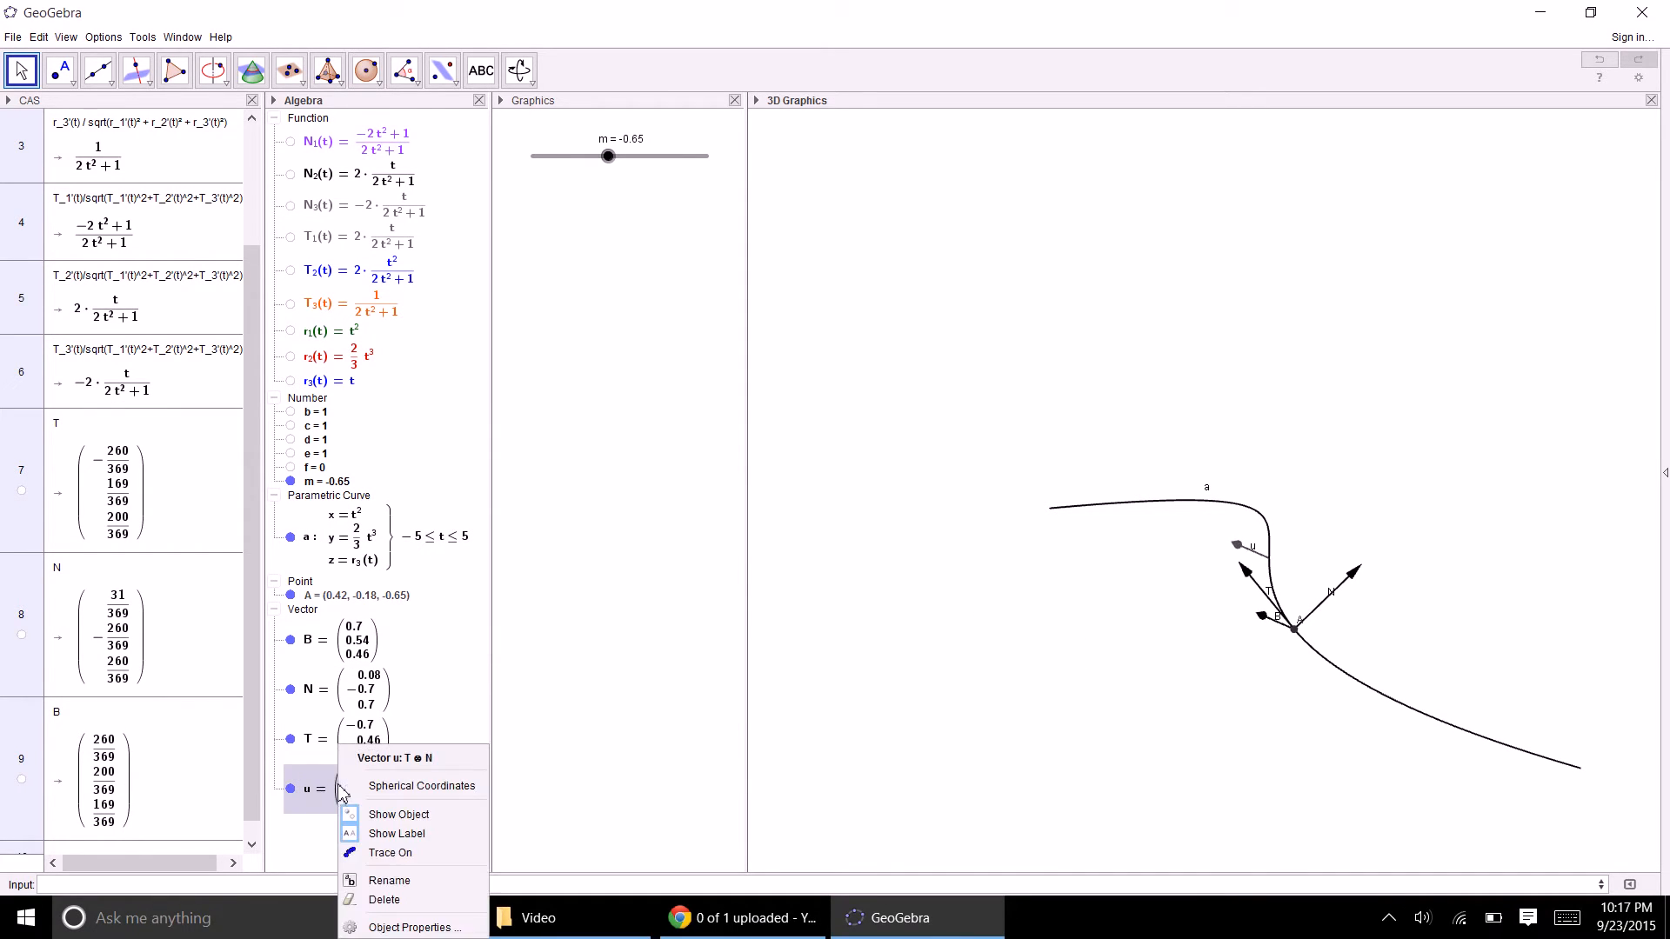
pyautogui.click(388, 901)
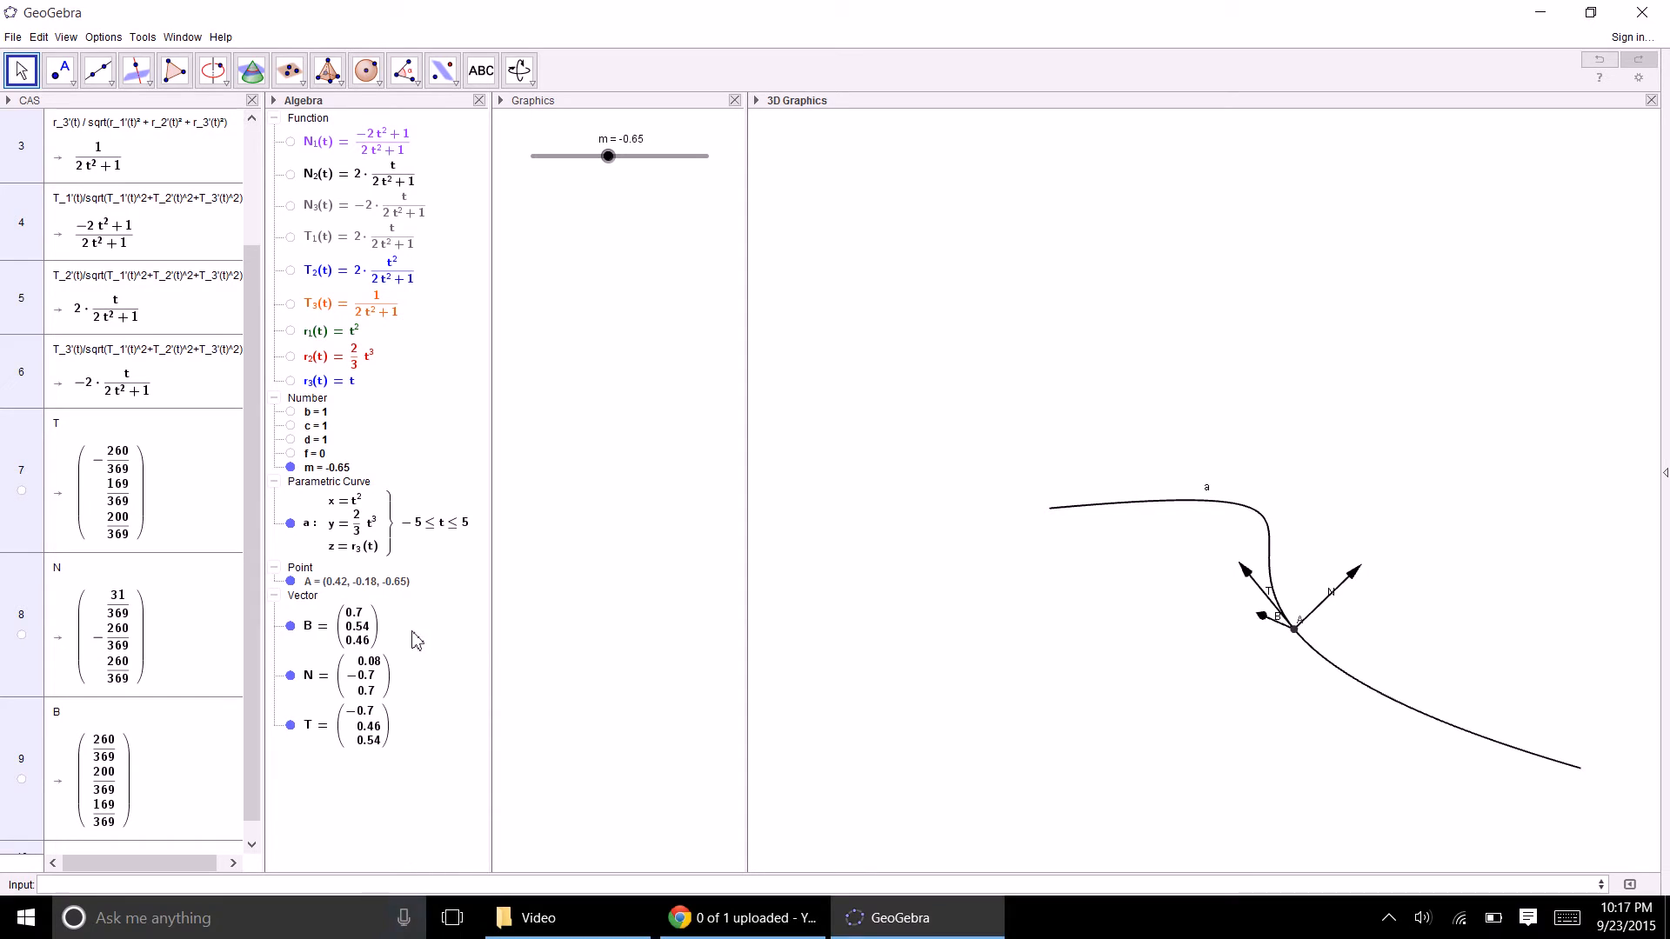
pyautogui.rightClick(317, 428)
pyautogui.click(350, 487)
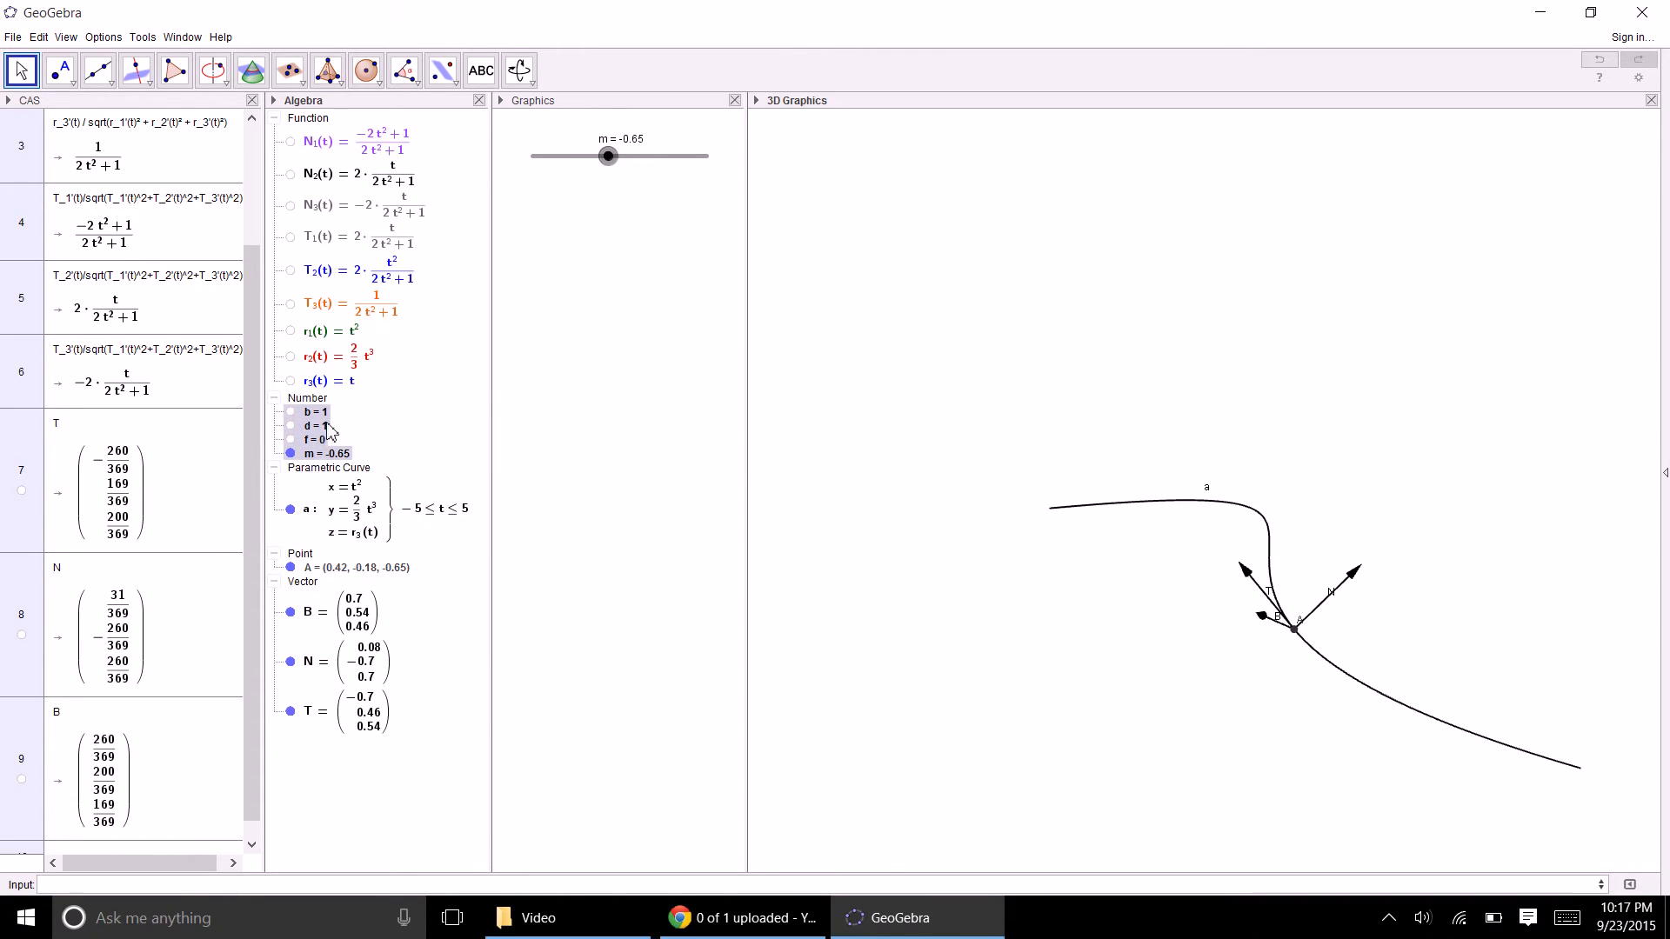
pyautogui.press('Delete')
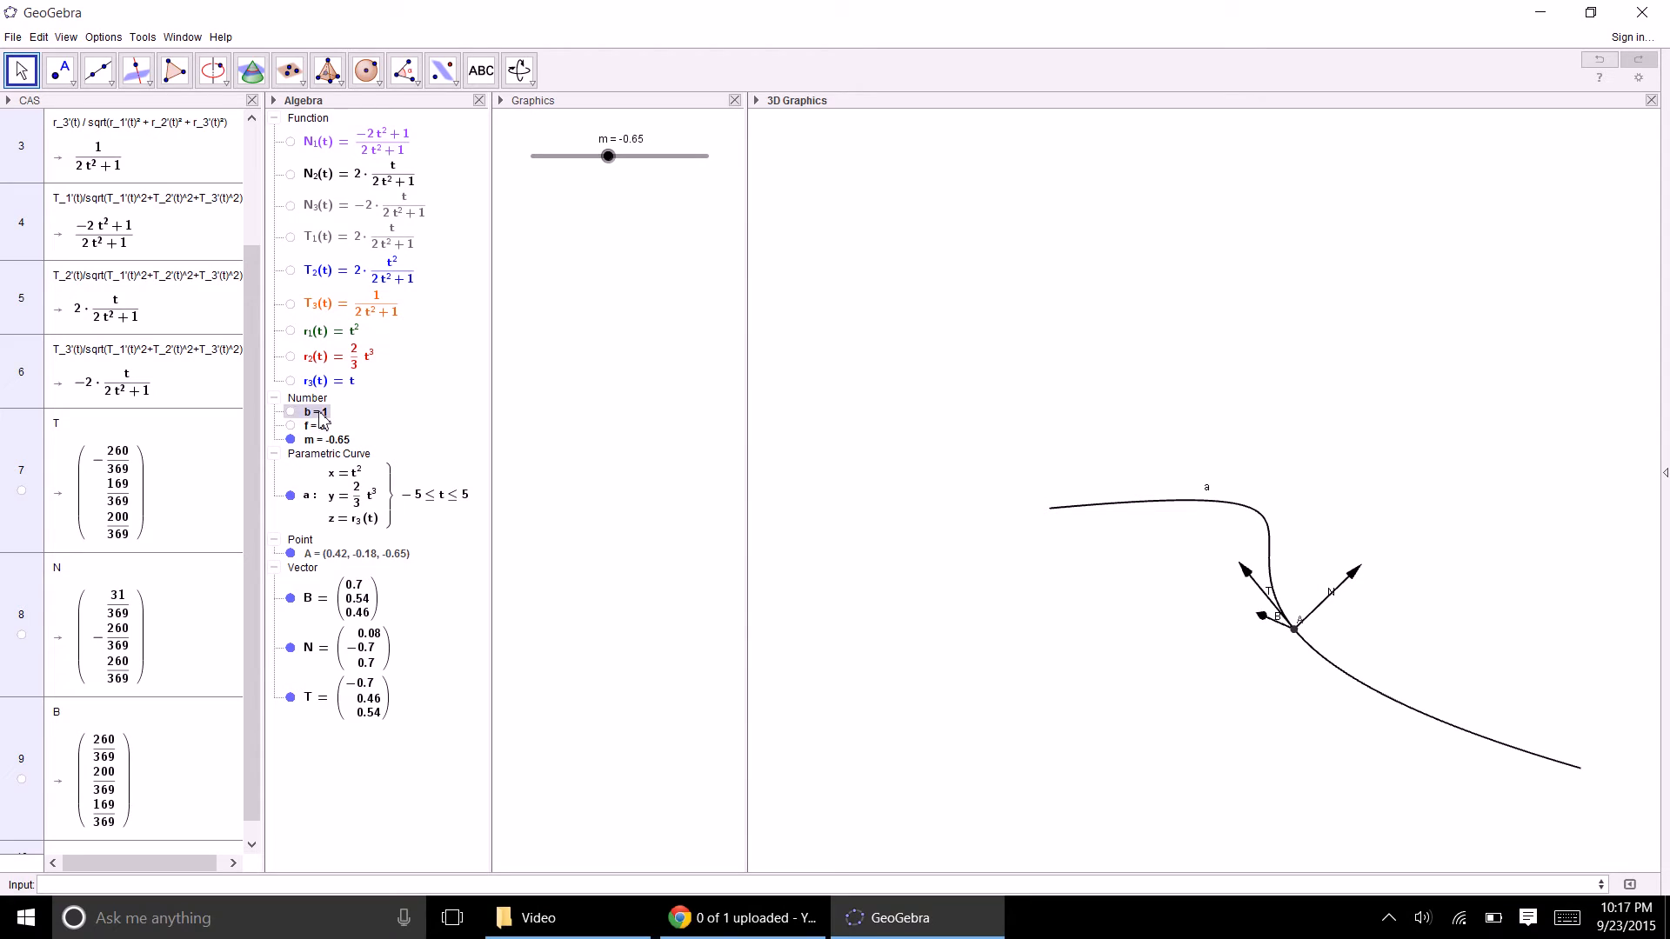
pyautogui.rightClick(320, 417)
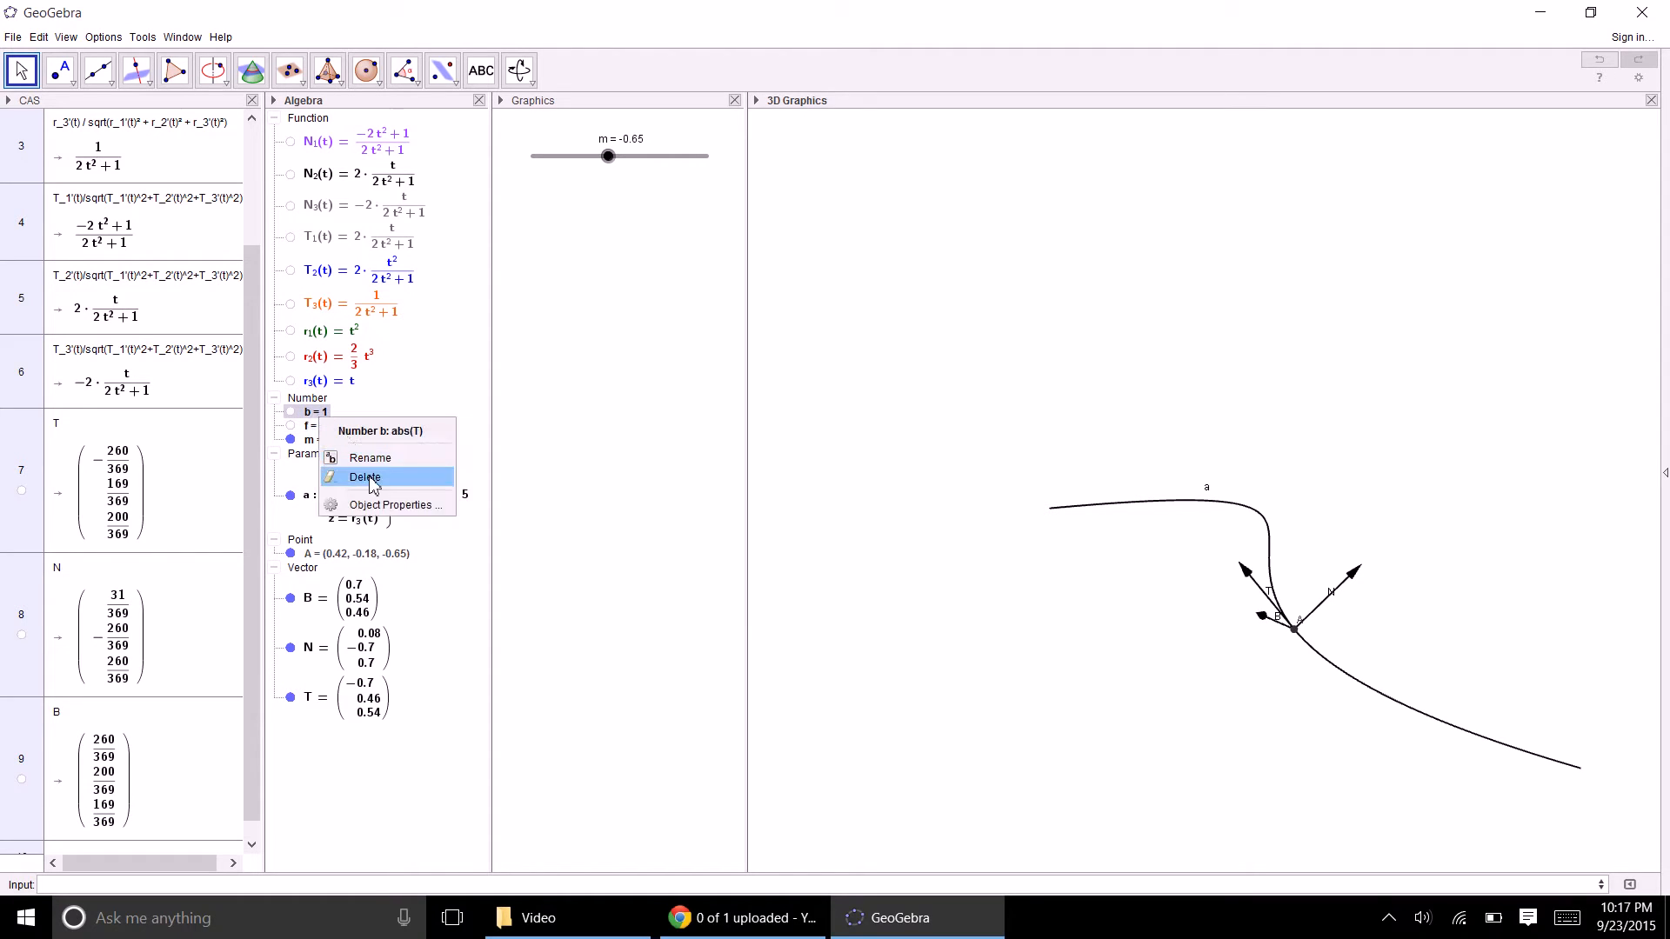
pyautogui.click(365, 476)
pyautogui.rightClick(320, 413)
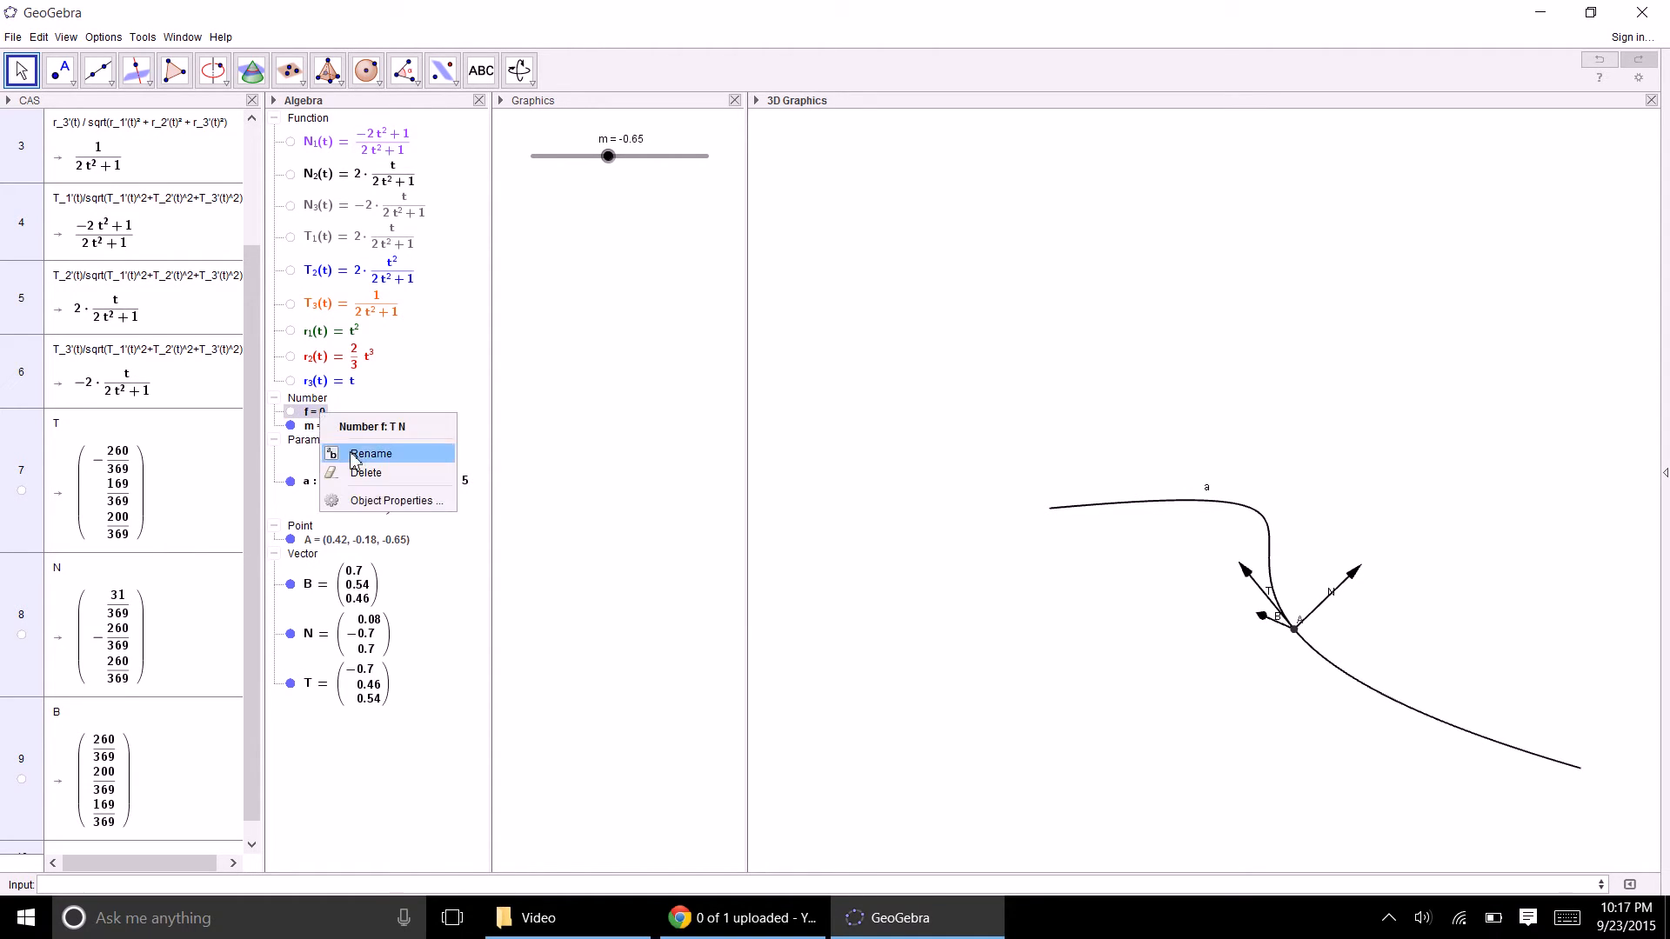
pyautogui.click(363, 473)
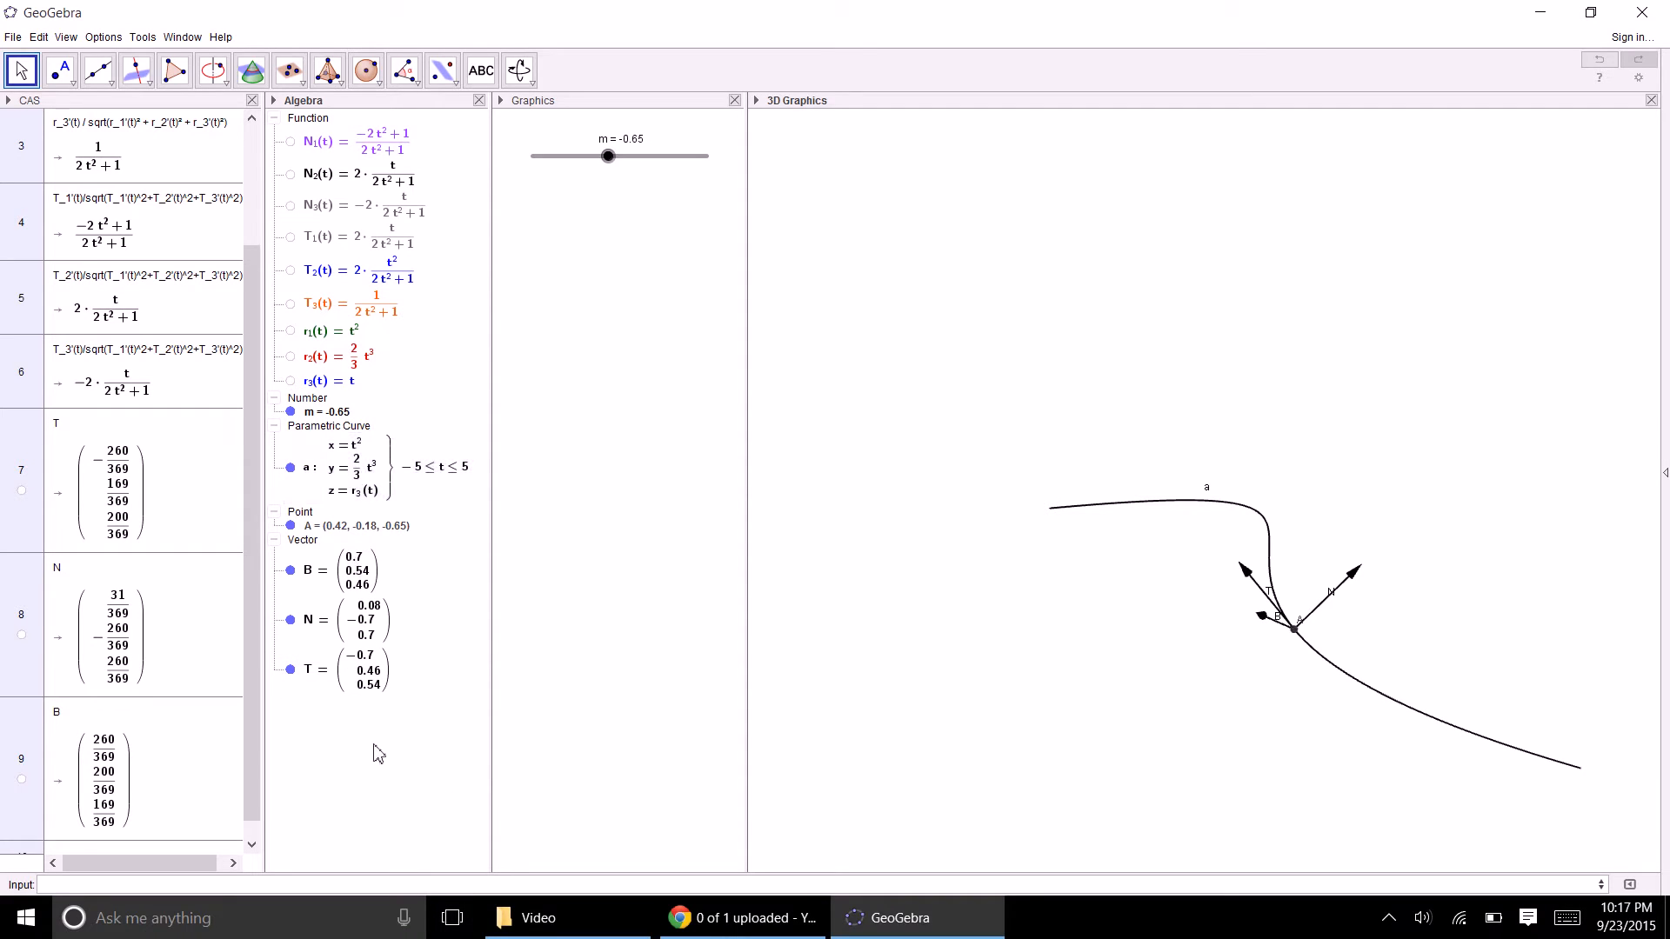
# - Set the m slider to -0.5 and show the coordinate axes in the 3D view
pyautogui.moveTo(609, 156)
pyautogui.mouseDown()
pyautogui.moveTo(645, 165)
pyautogui.moveTo(591, 175)
pyautogui.moveTo(649, 180)
pyautogui.moveTo(614, 184)
pyautogui.mouseUp()
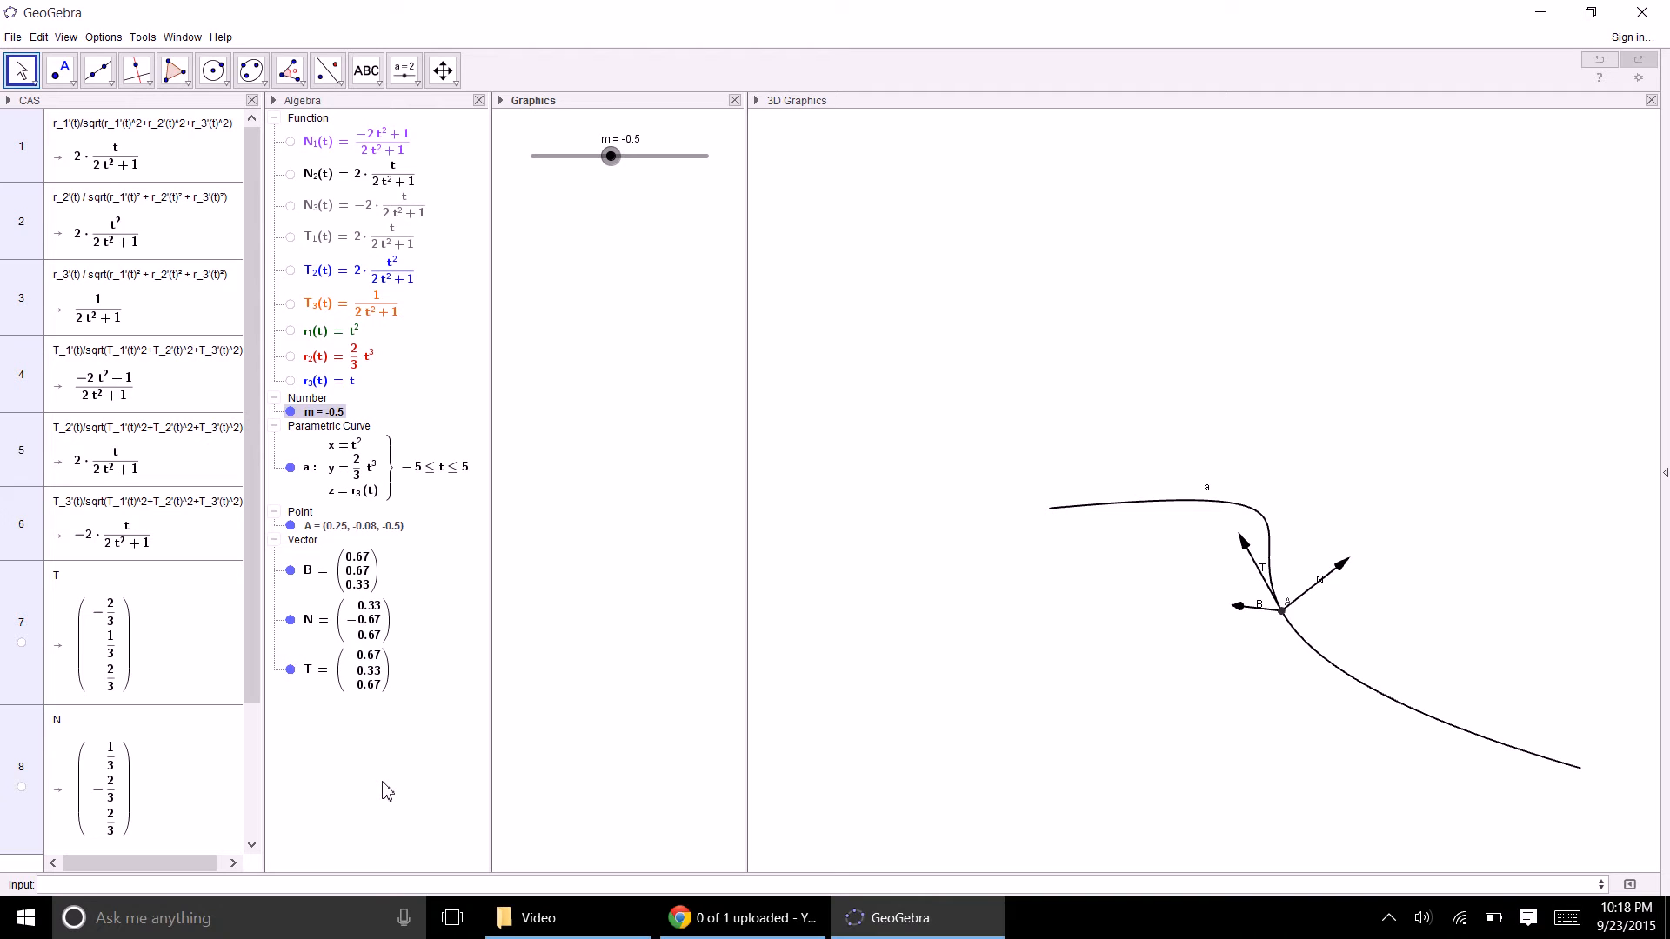
pyautogui.moveTo(782, 652); pyautogui.dragTo(1119, 485)
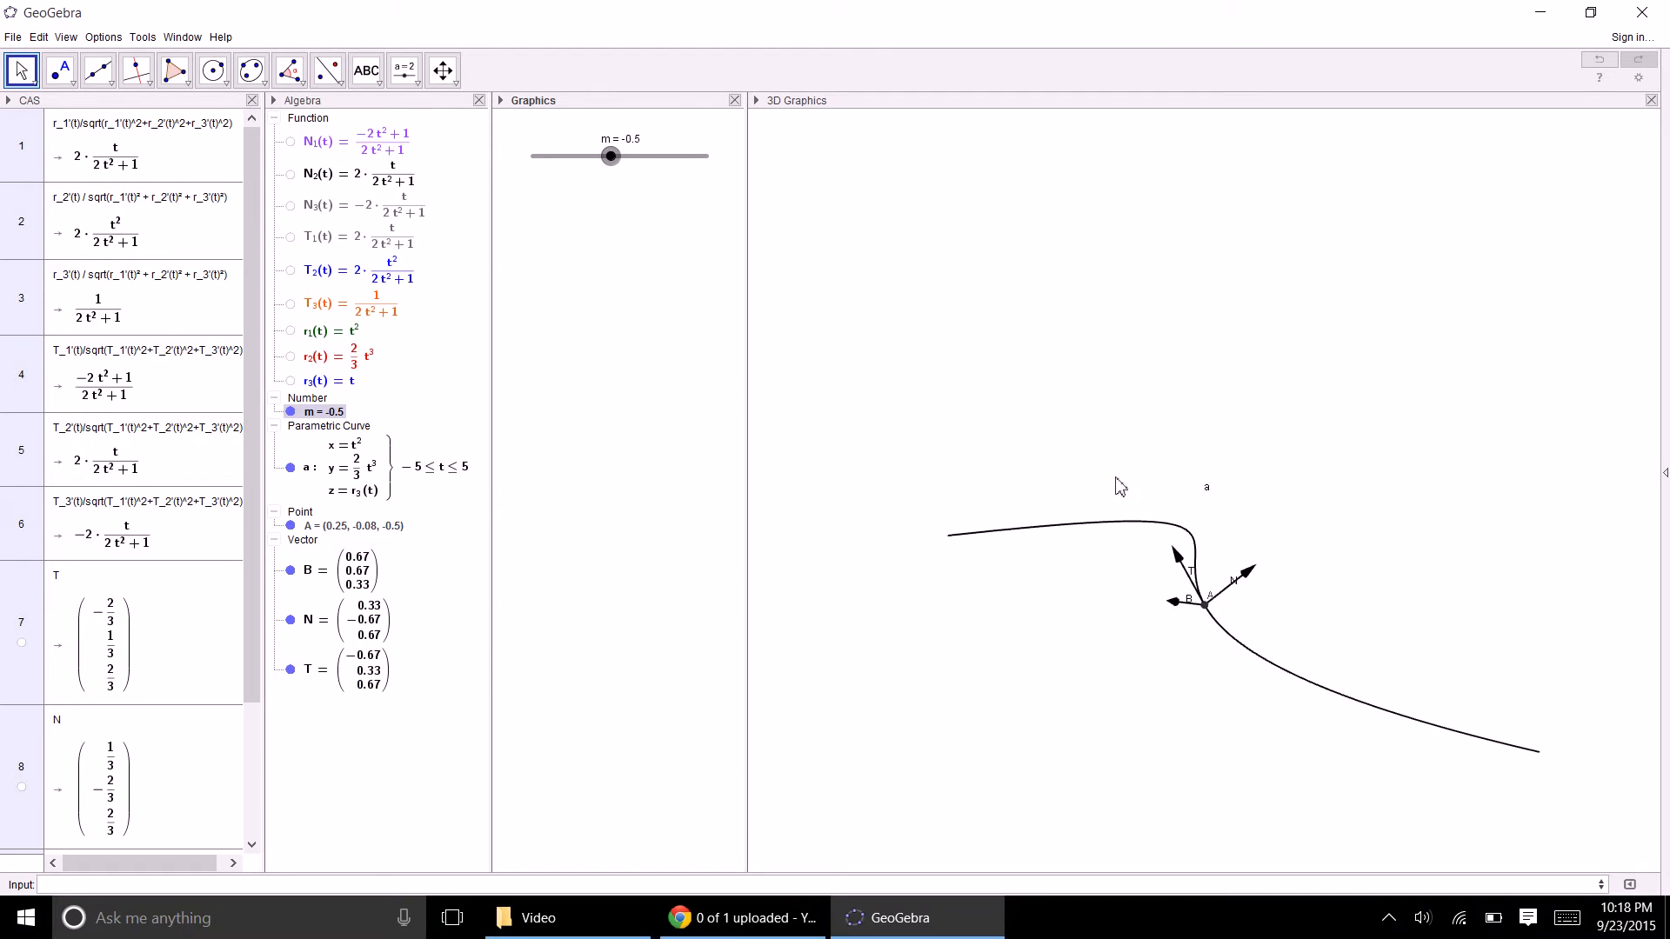
pyautogui.rightClick(1161, 402)
pyautogui.click(1200, 444)
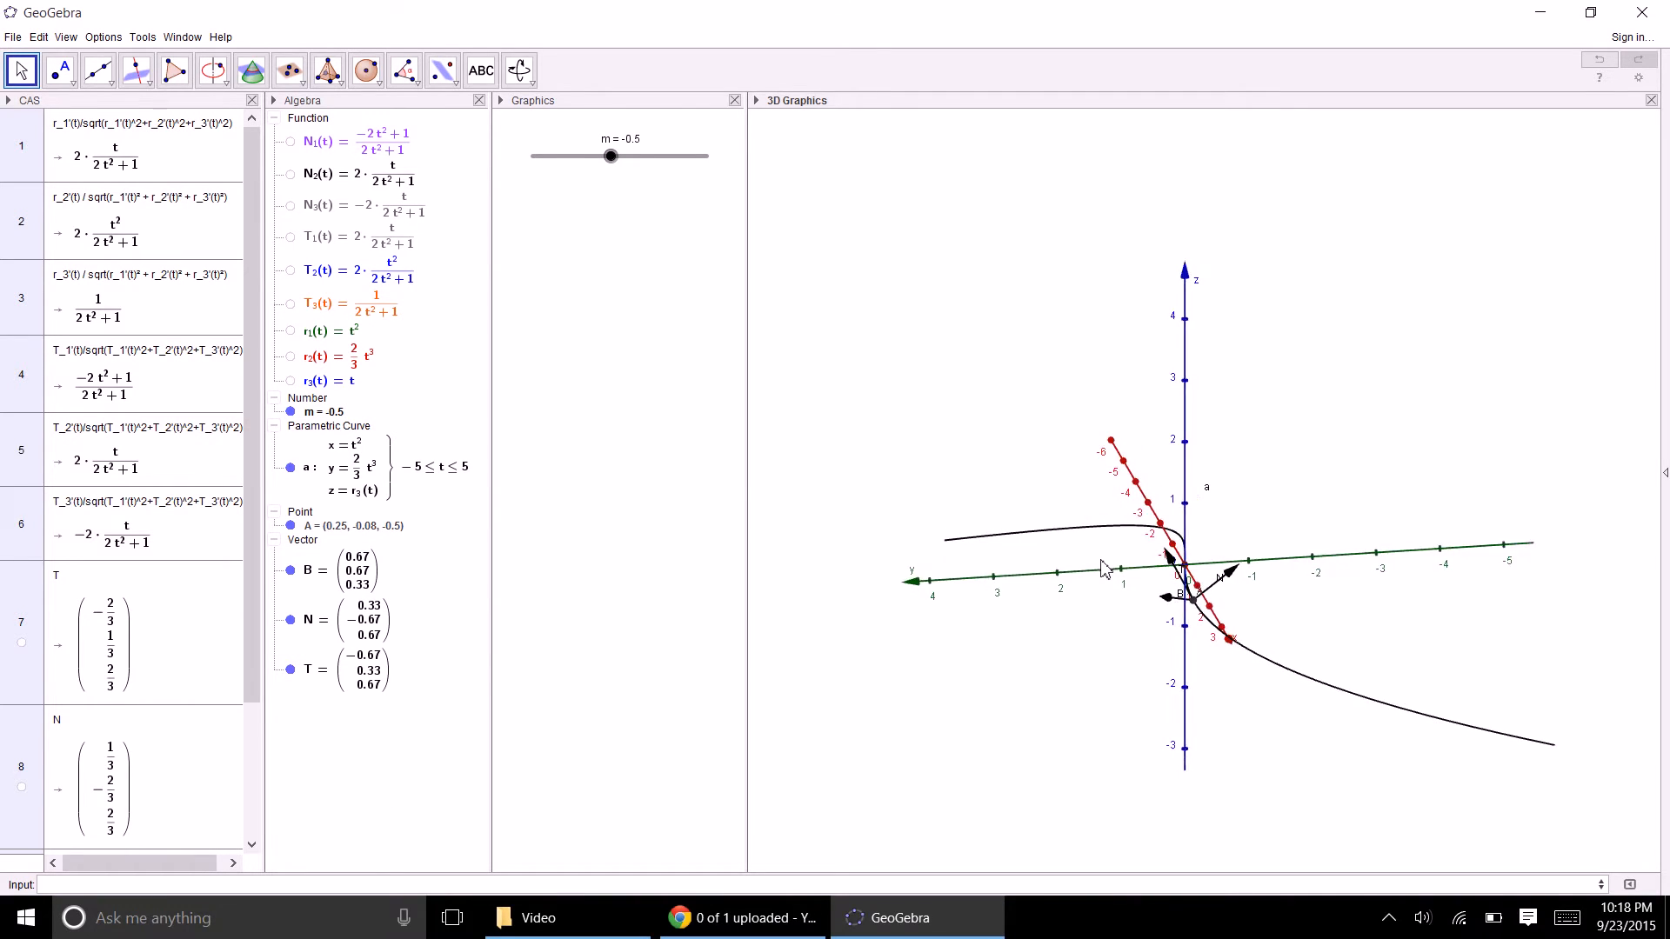
# - Turn on the animation of slider m so the T, N and B vectors travel along the curve
pyautogui.scroll(-4, 1012, 429)
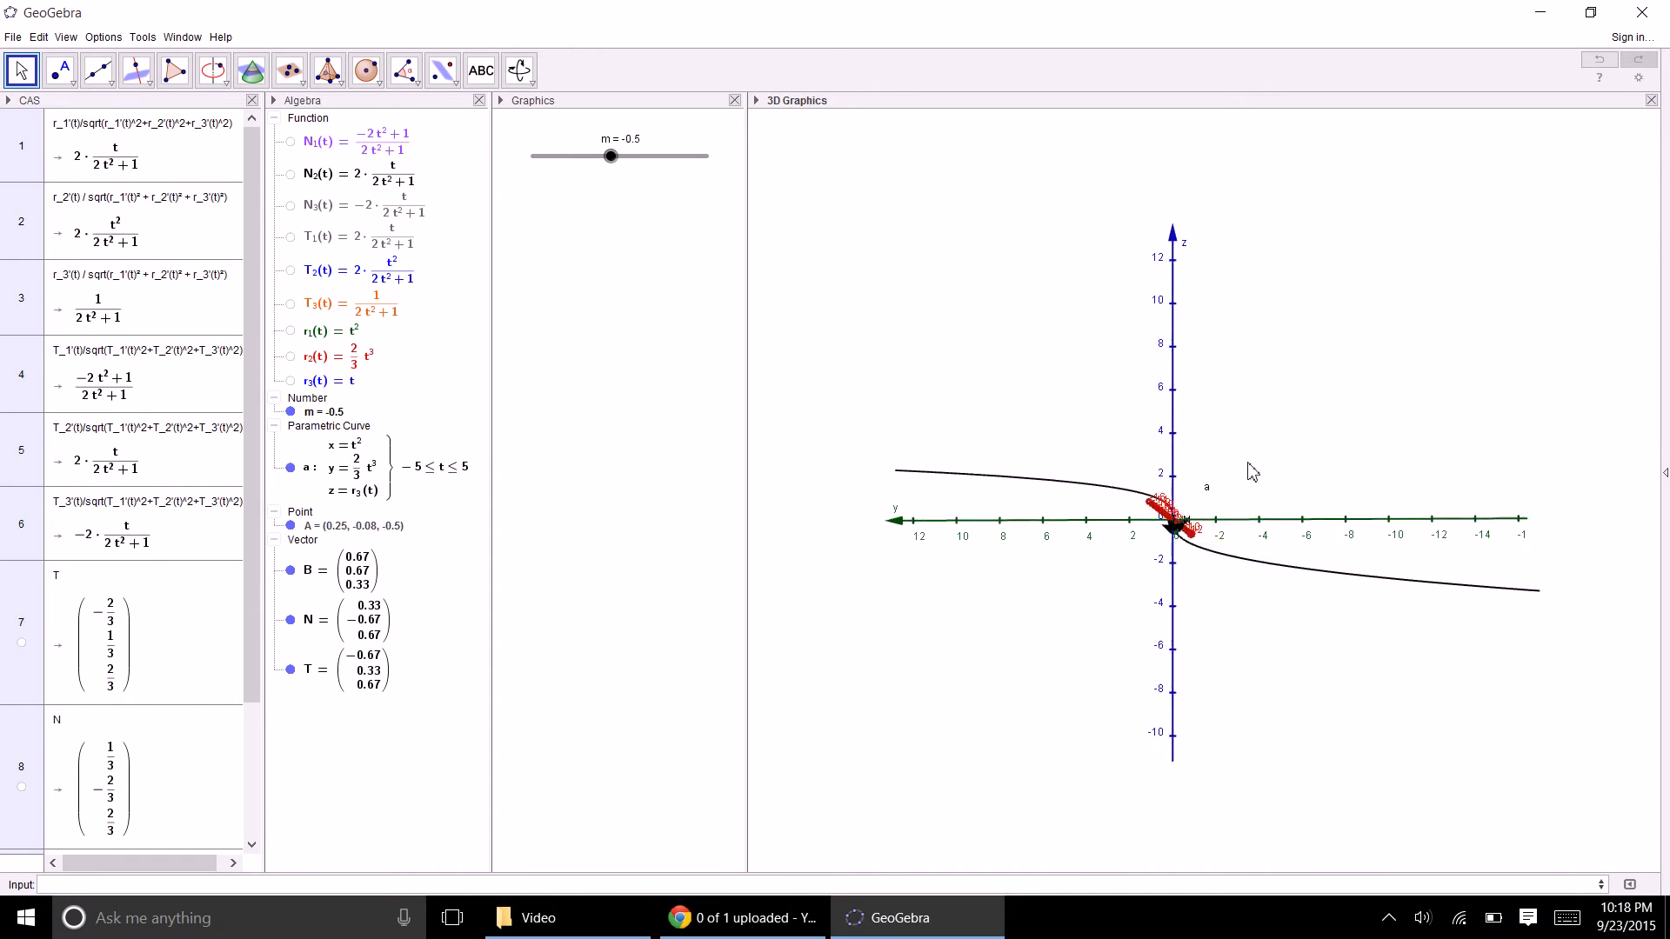
pyautogui.moveTo(1248, 463); pyautogui.dragTo(1377, 497)
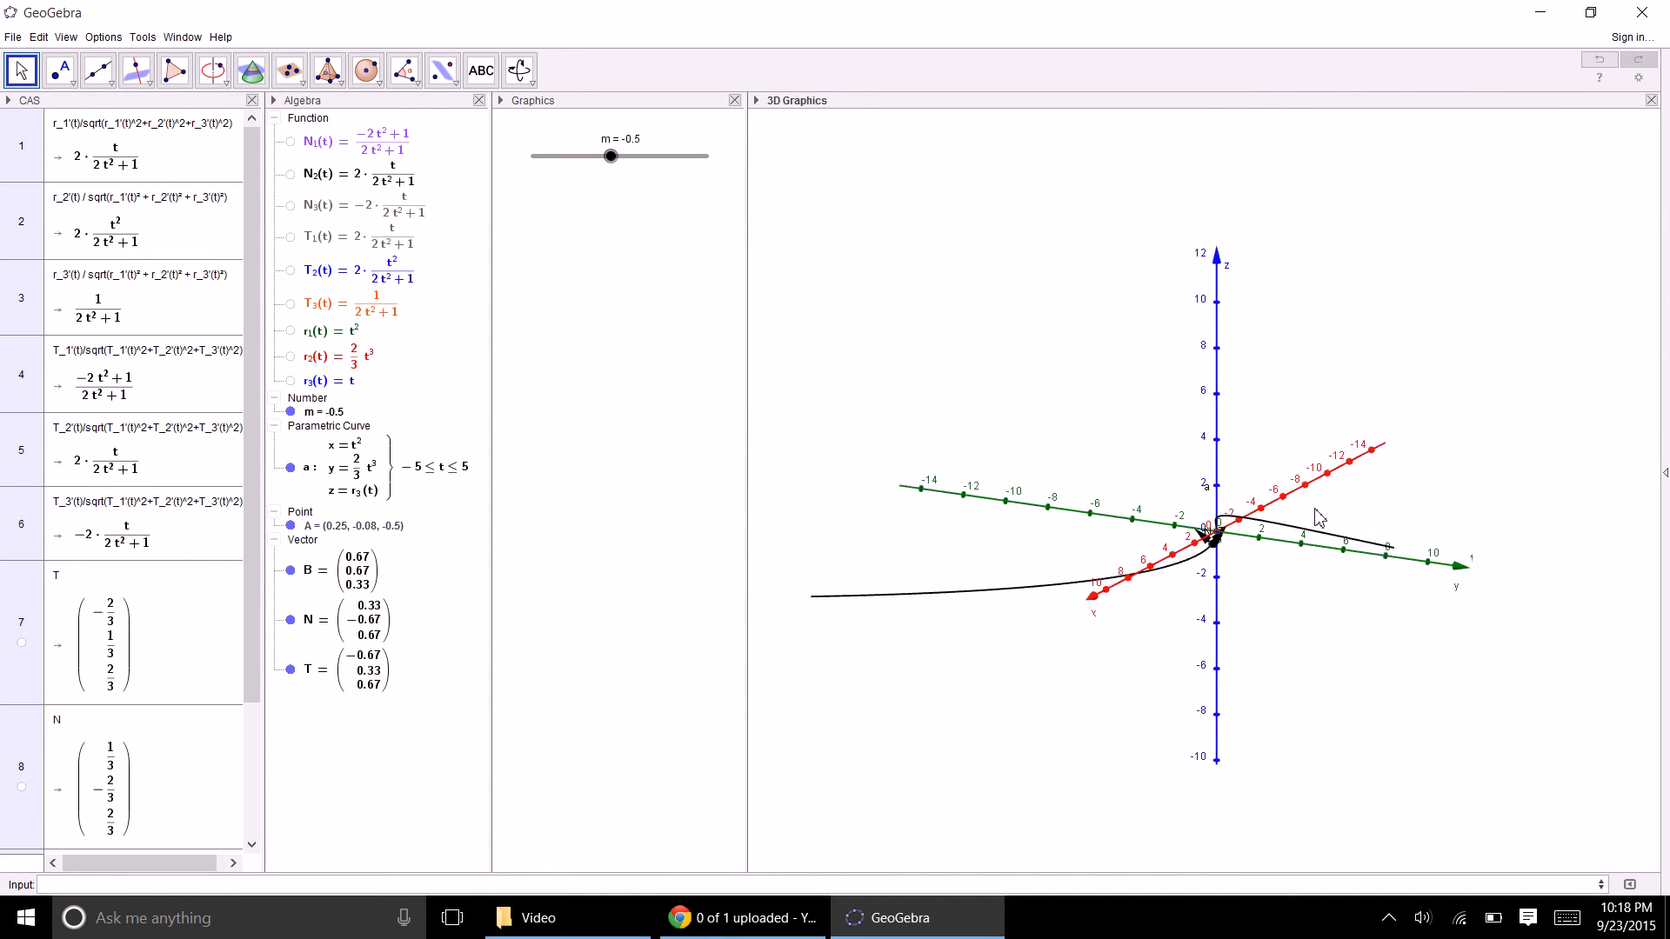
pyautogui.scroll(5, 1253, 565)
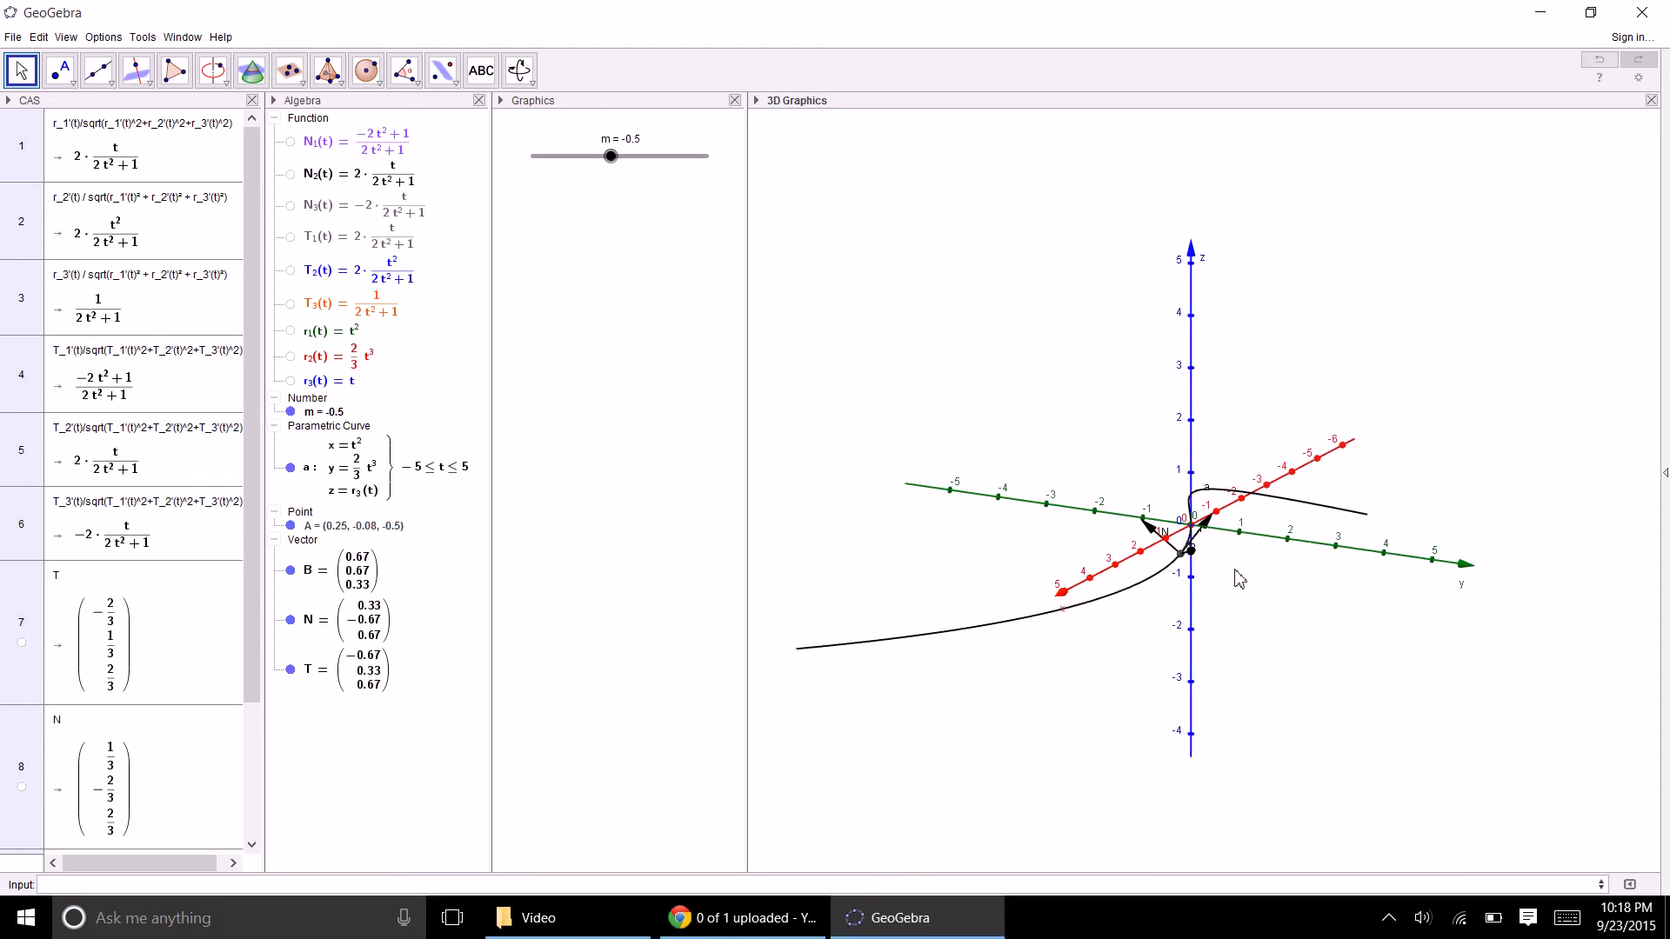
pyautogui.scroll(2, 1233, 568)
pyautogui.moveTo(1231, 564)
pyautogui.mouseDown()
pyautogui.moveTo(1265, 570)
pyautogui.moveTo(1247, 567)
pyautogui.mouseUp()
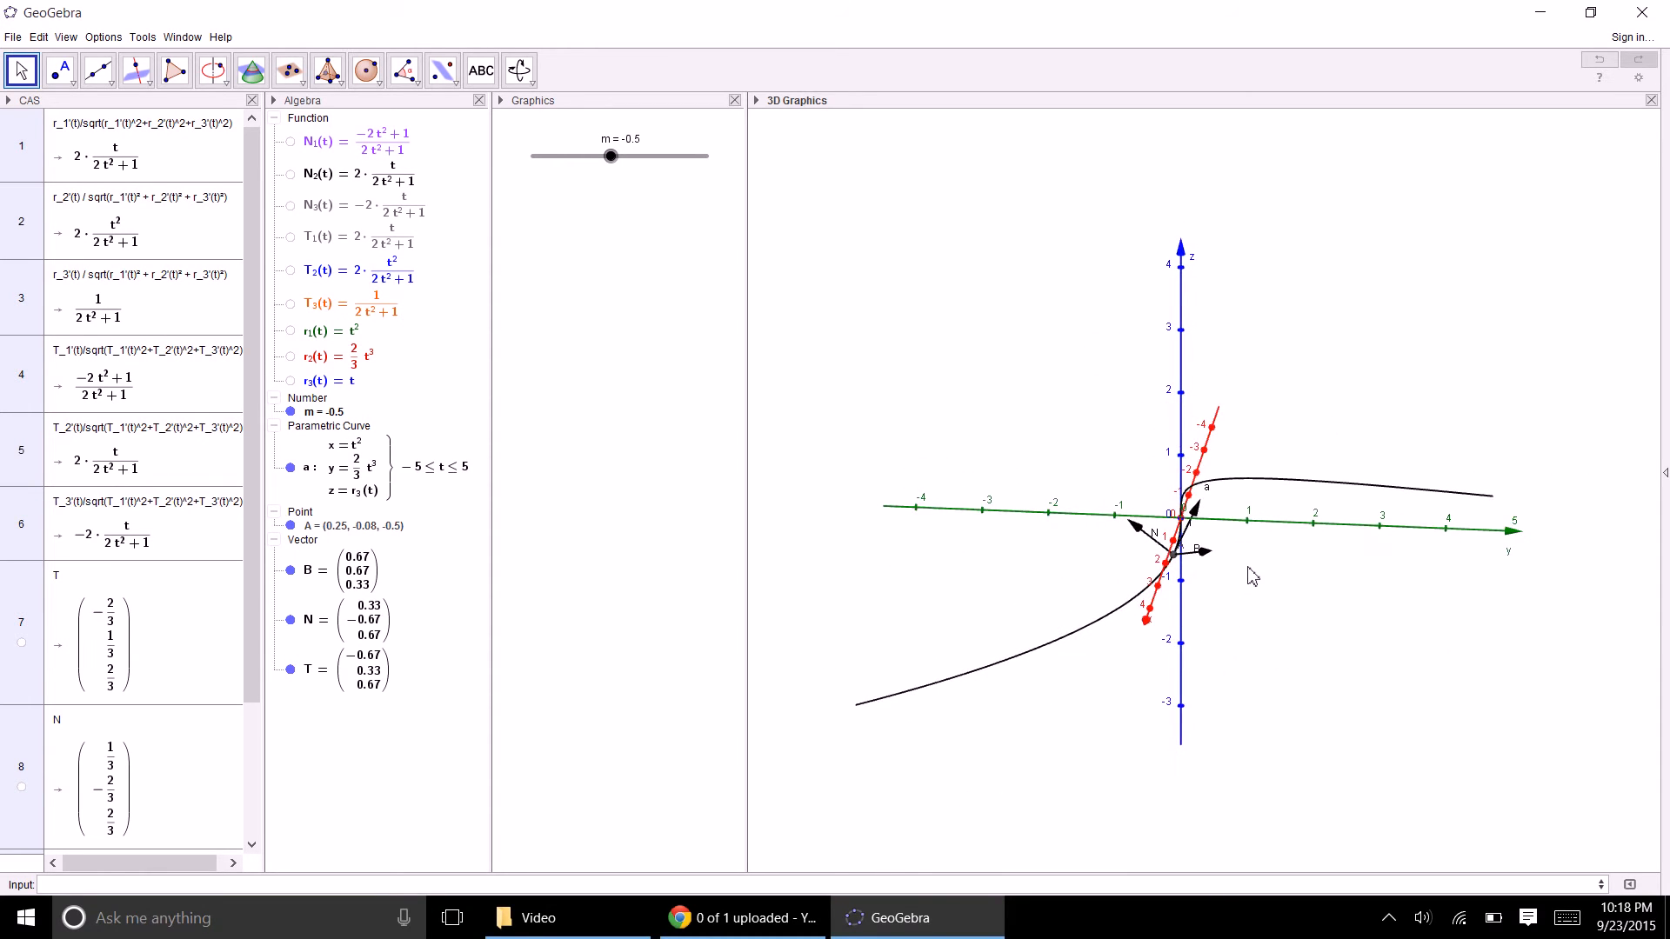
pyautogui.rightClick(612, 160)
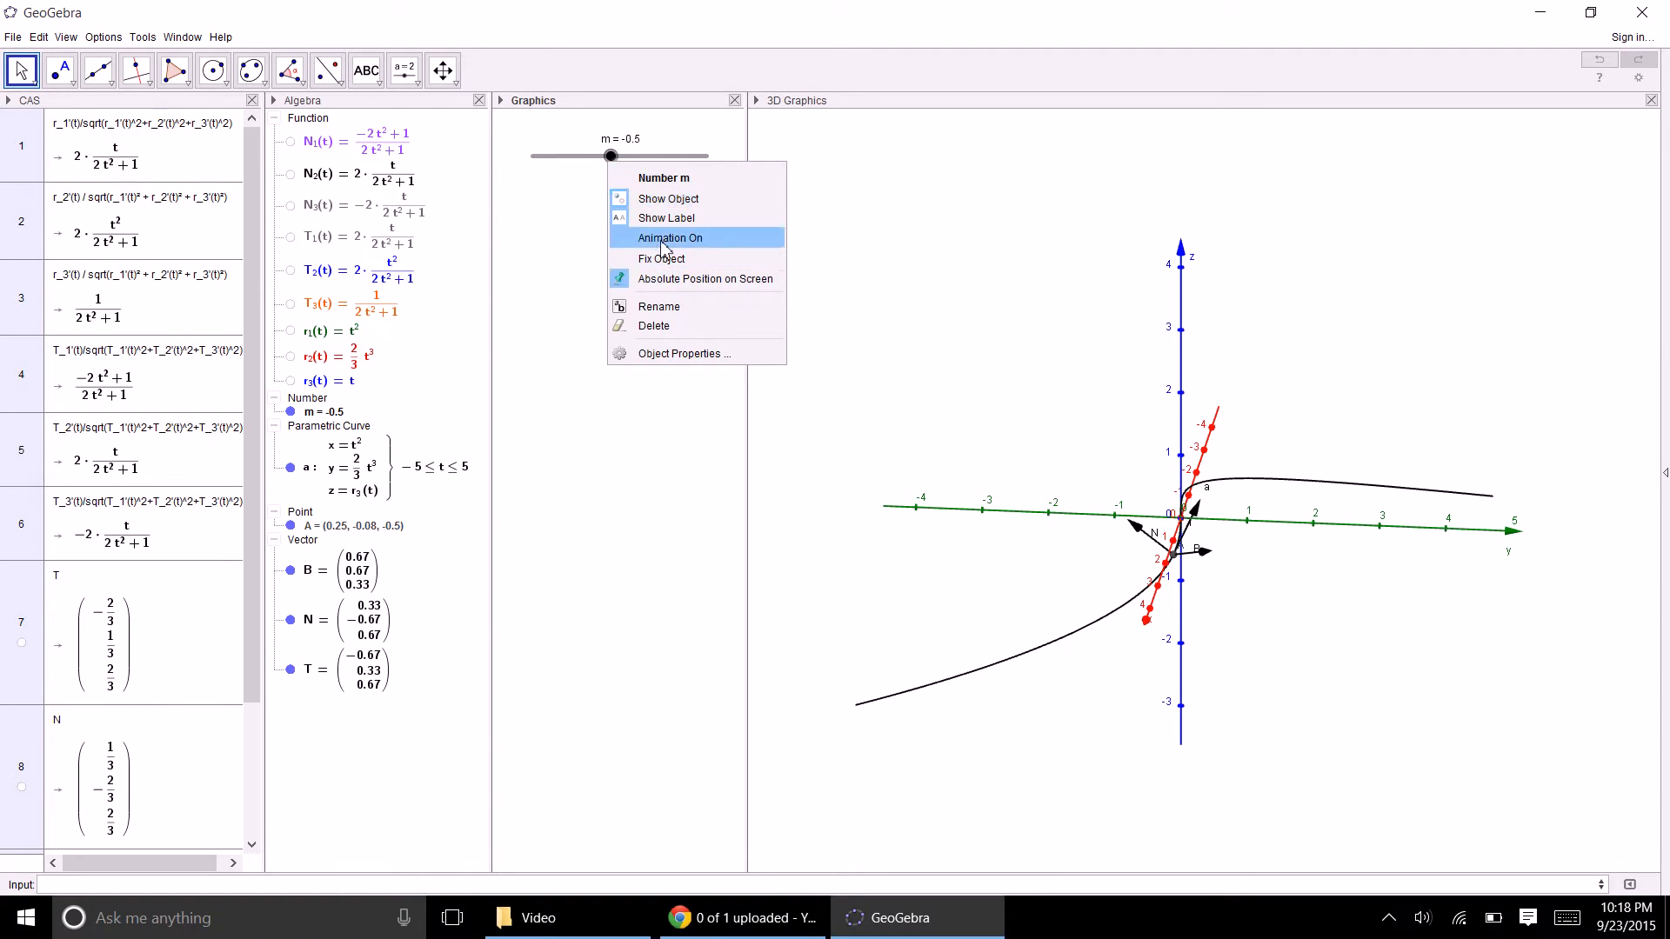
pyautogui.click(665, 238)
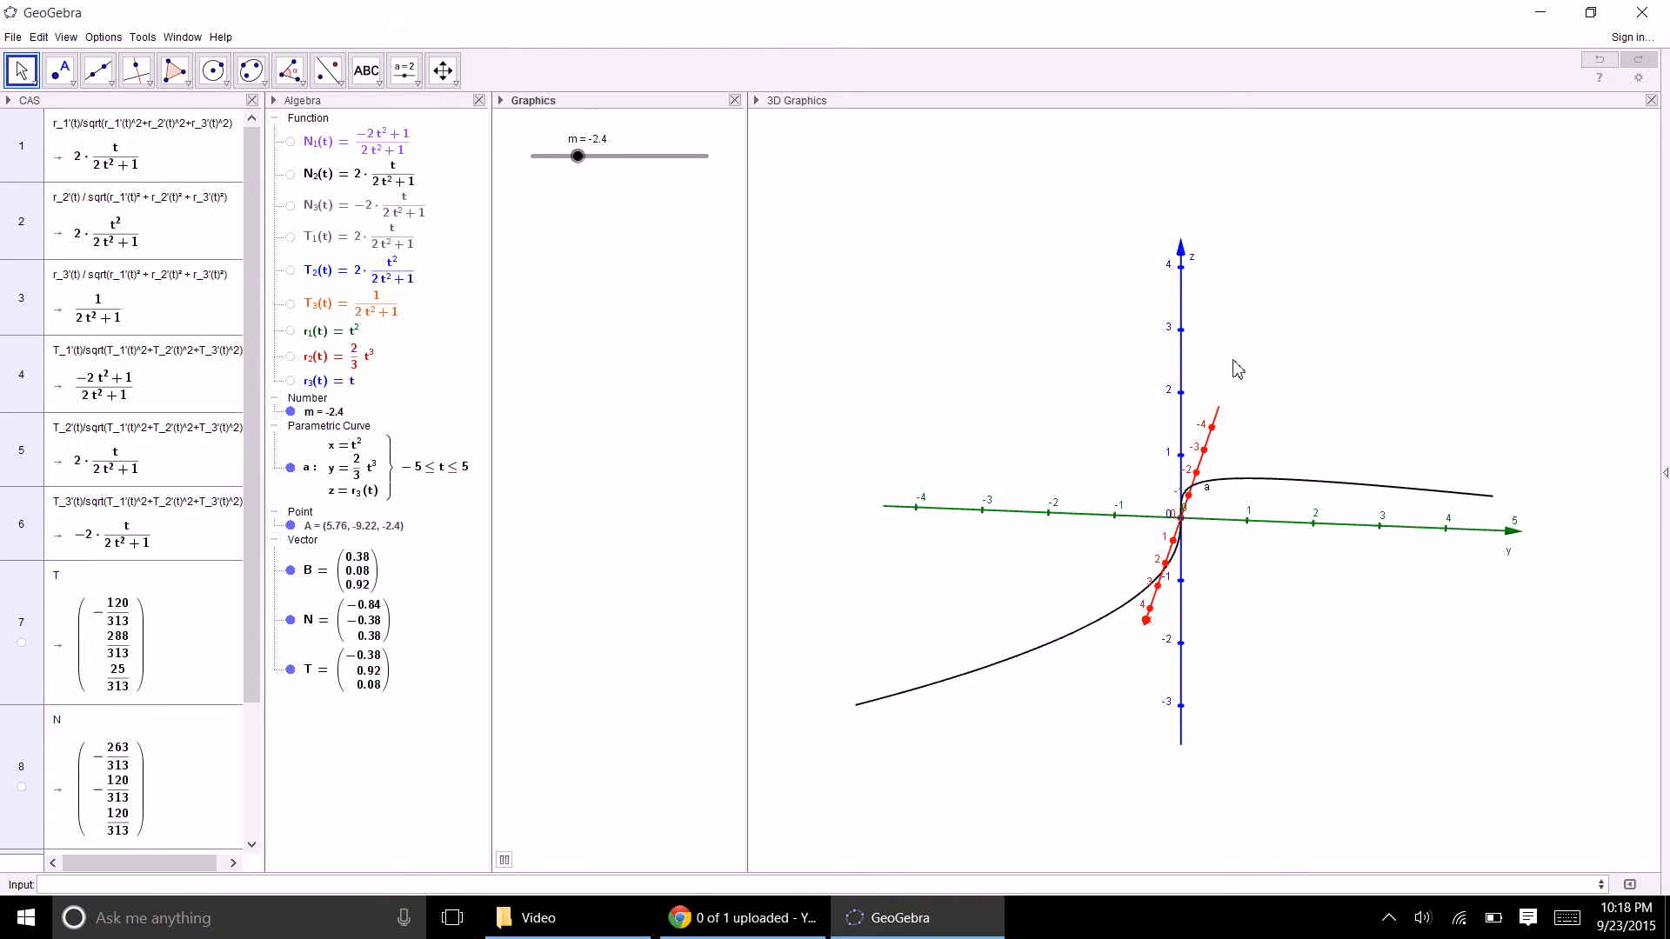
pyautogui.rightClick(601, 162)
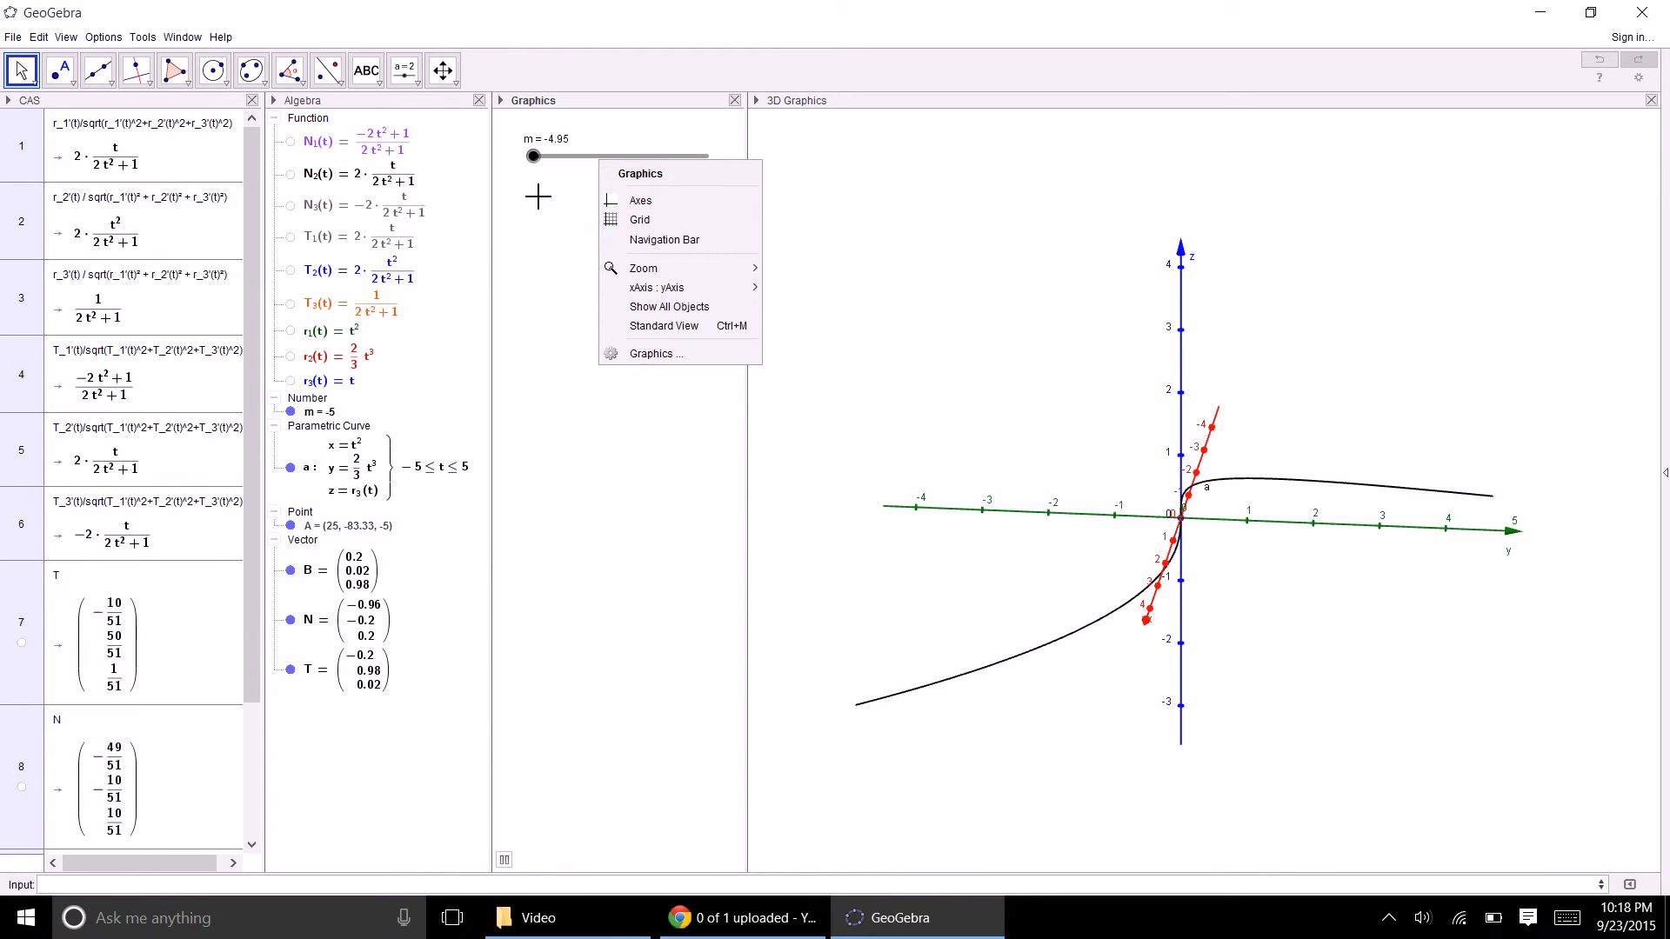
pyautogui.click(627, 543)
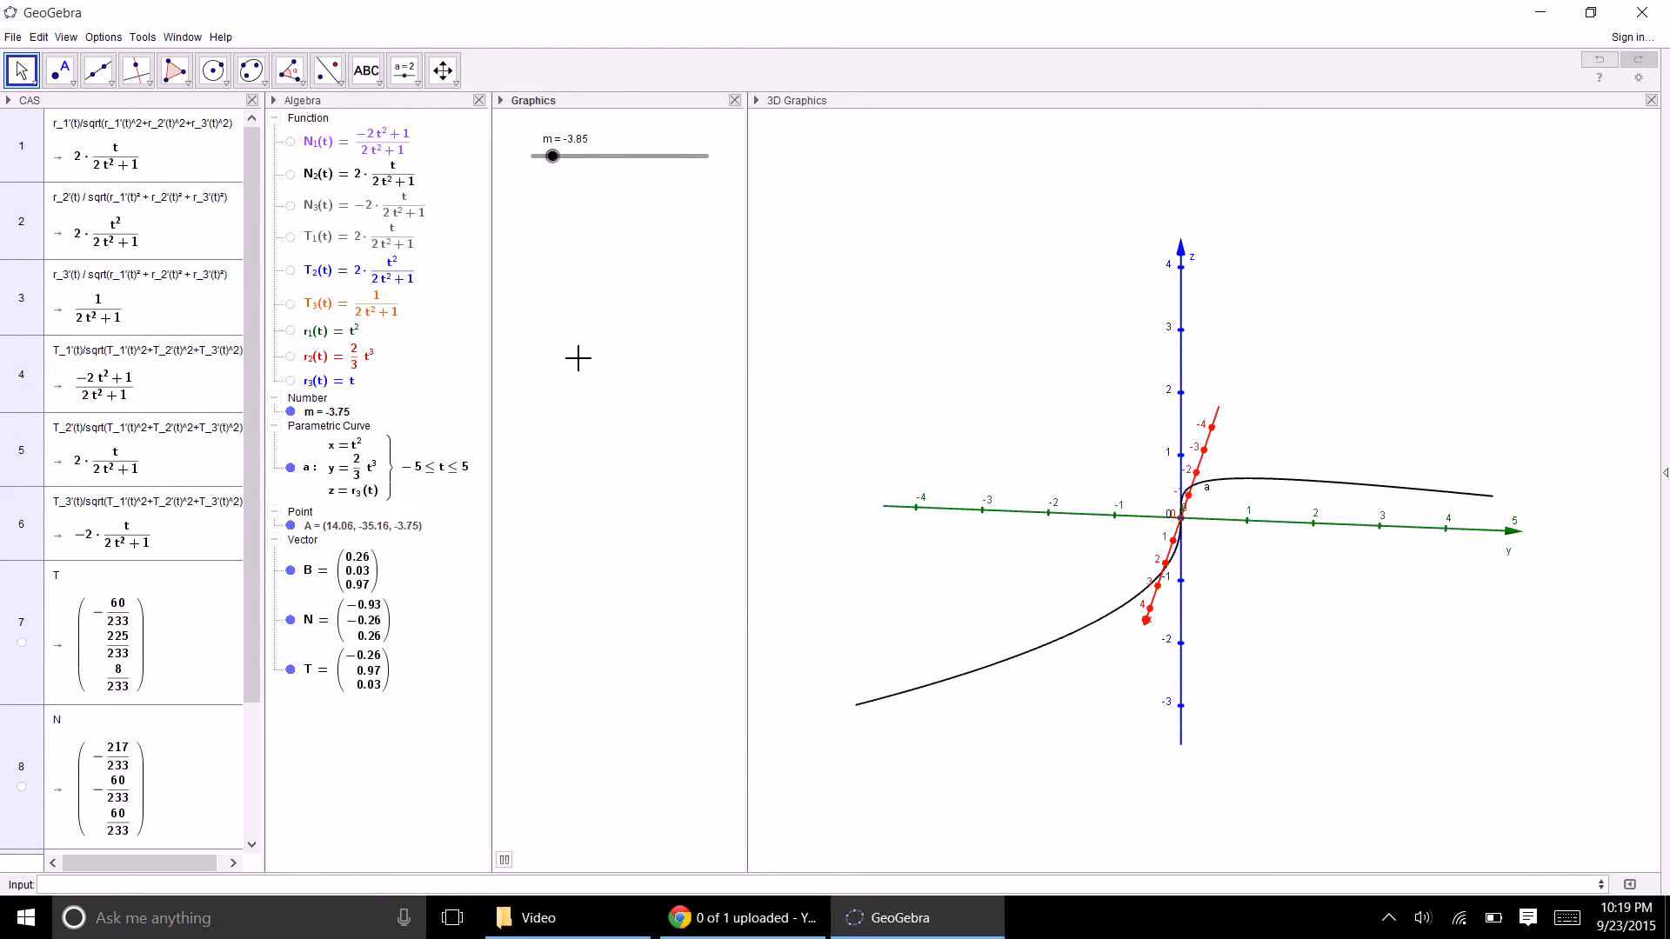
# - Create the number n=0, show it as a slider and view its slider settings without changing them
pyautogui.click(286, 883)
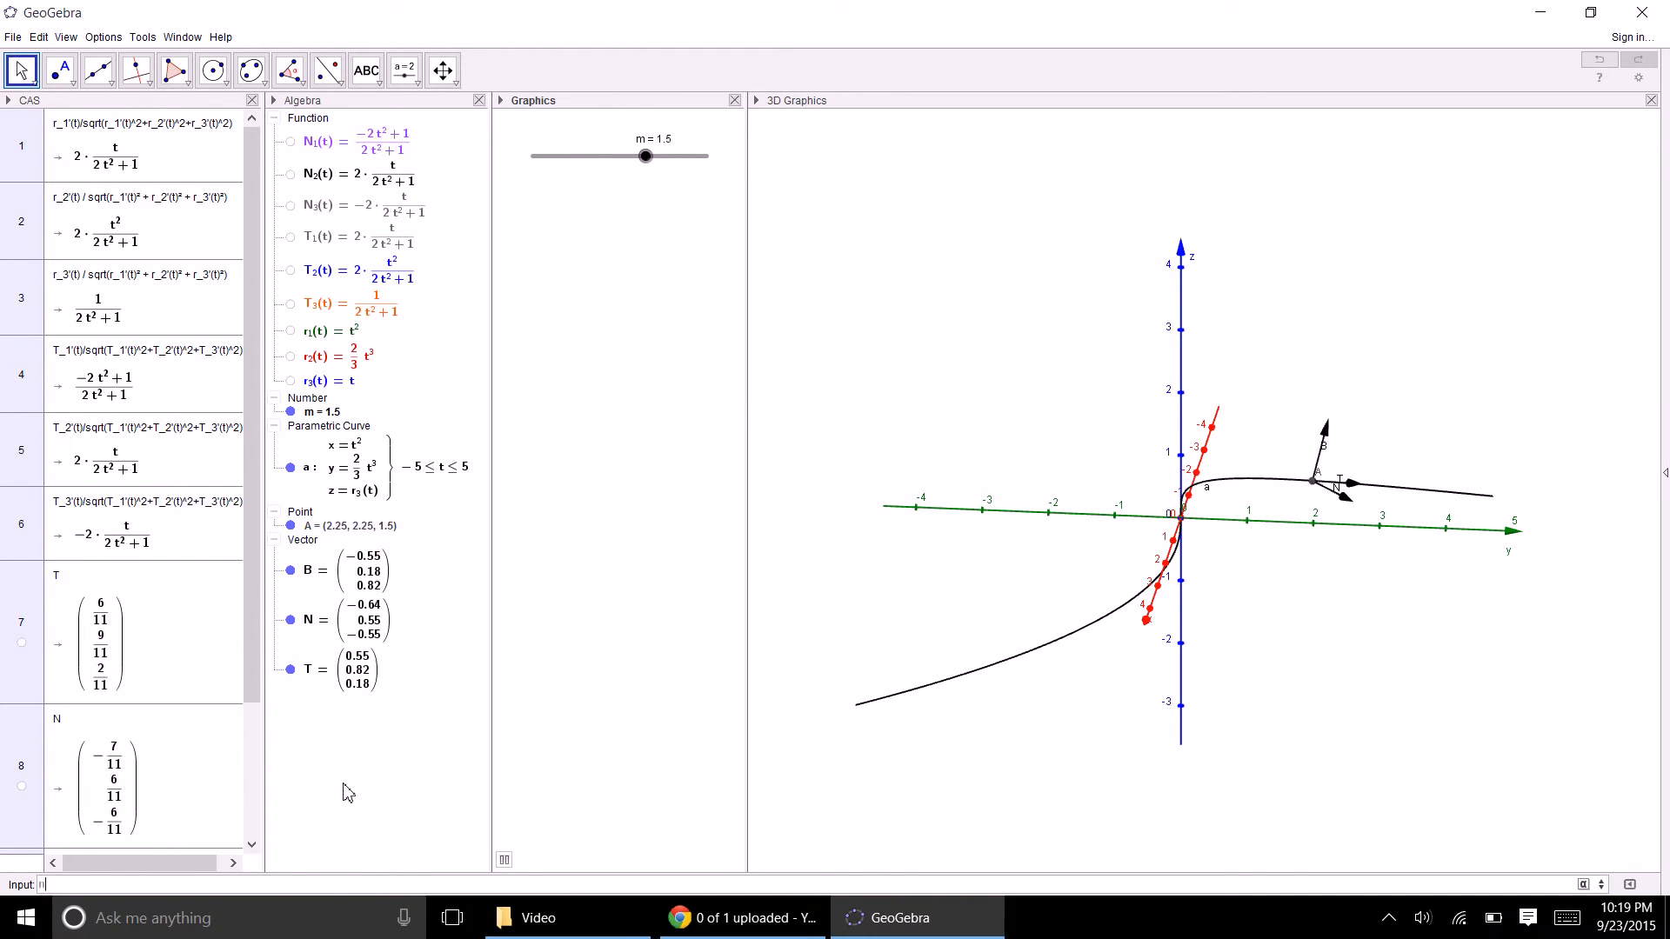
pyautogui.write('m=0')
pyautogui.press('Return')
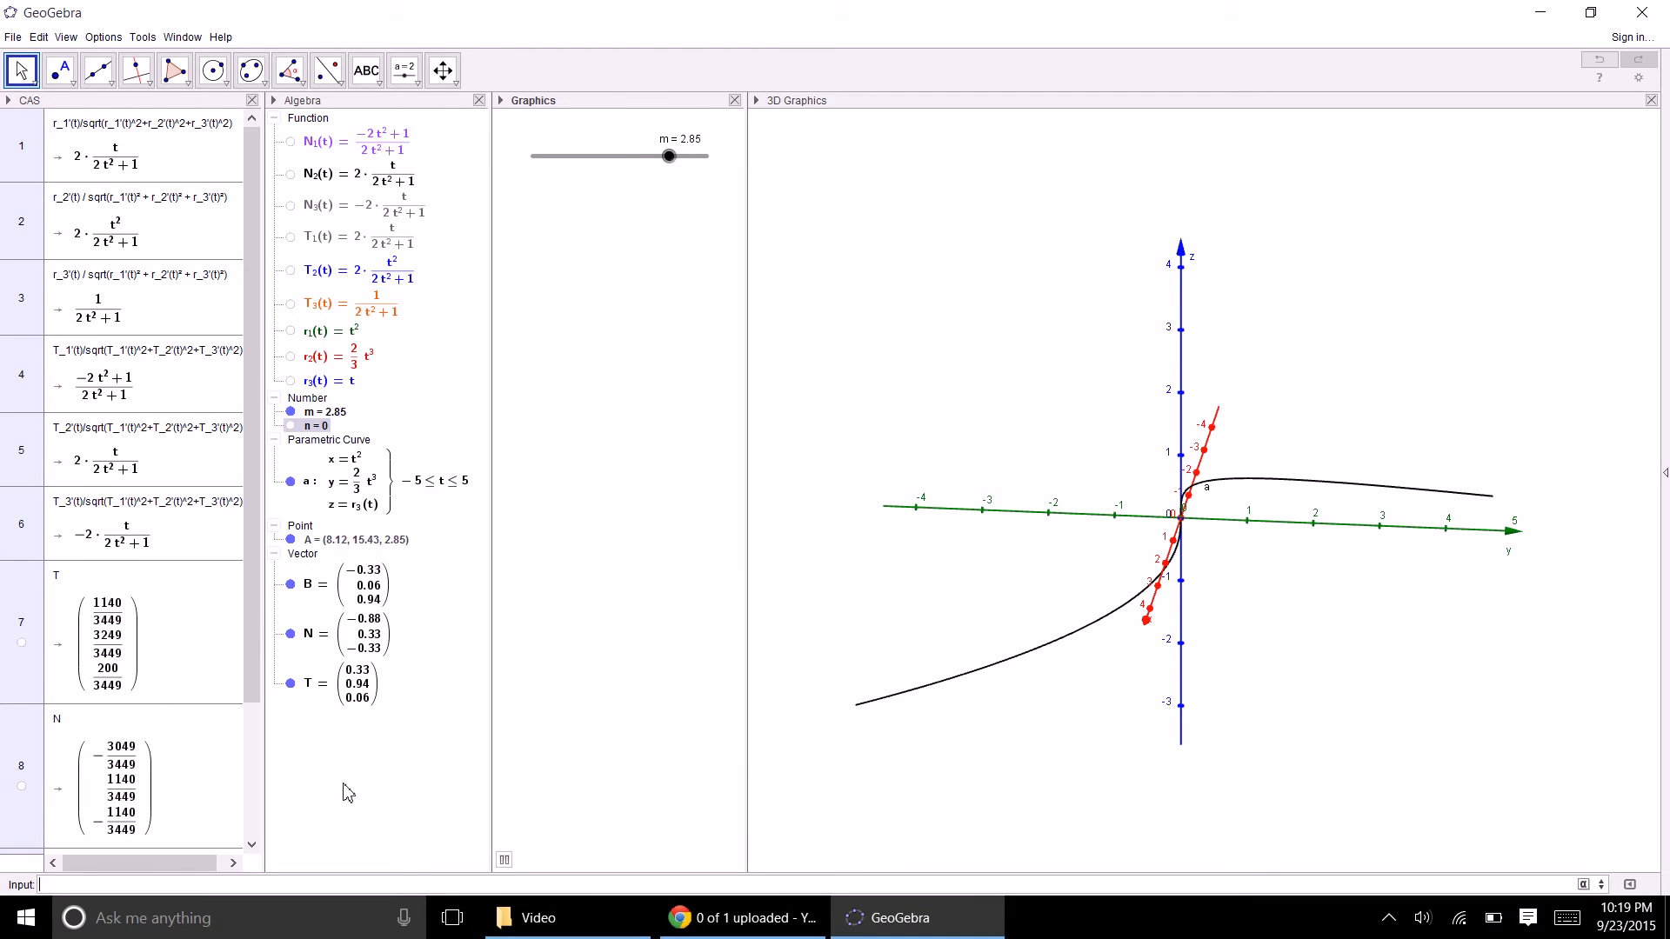
pyautogui.click(291, 426)
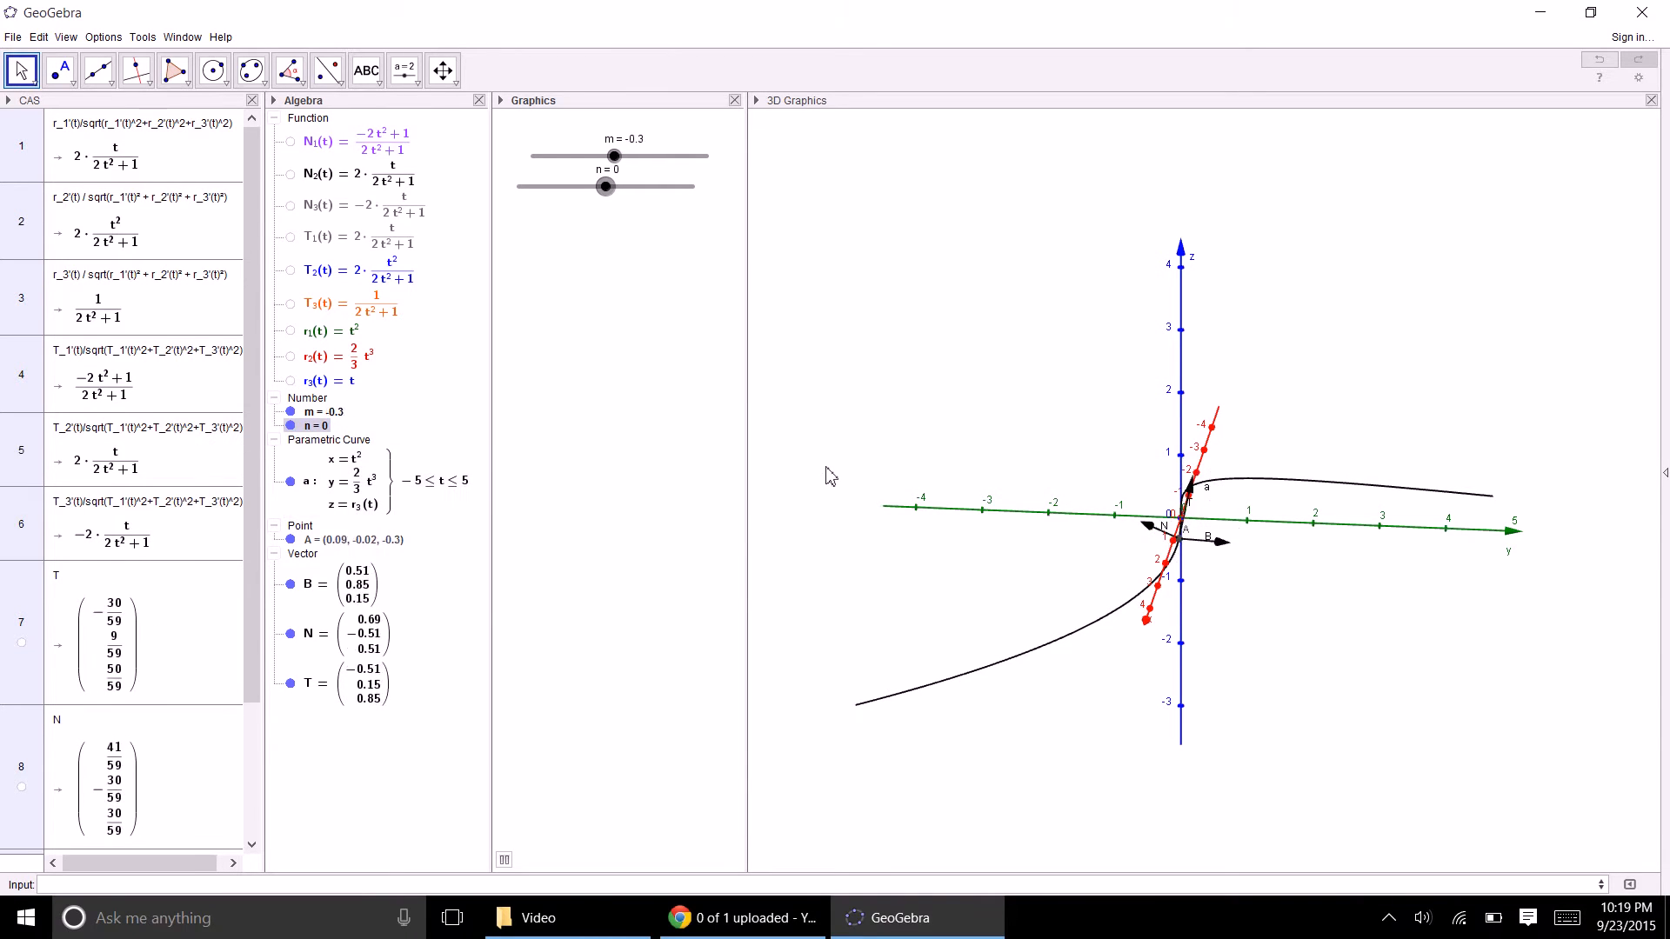
pyautogui.doubleClick(606, 187)
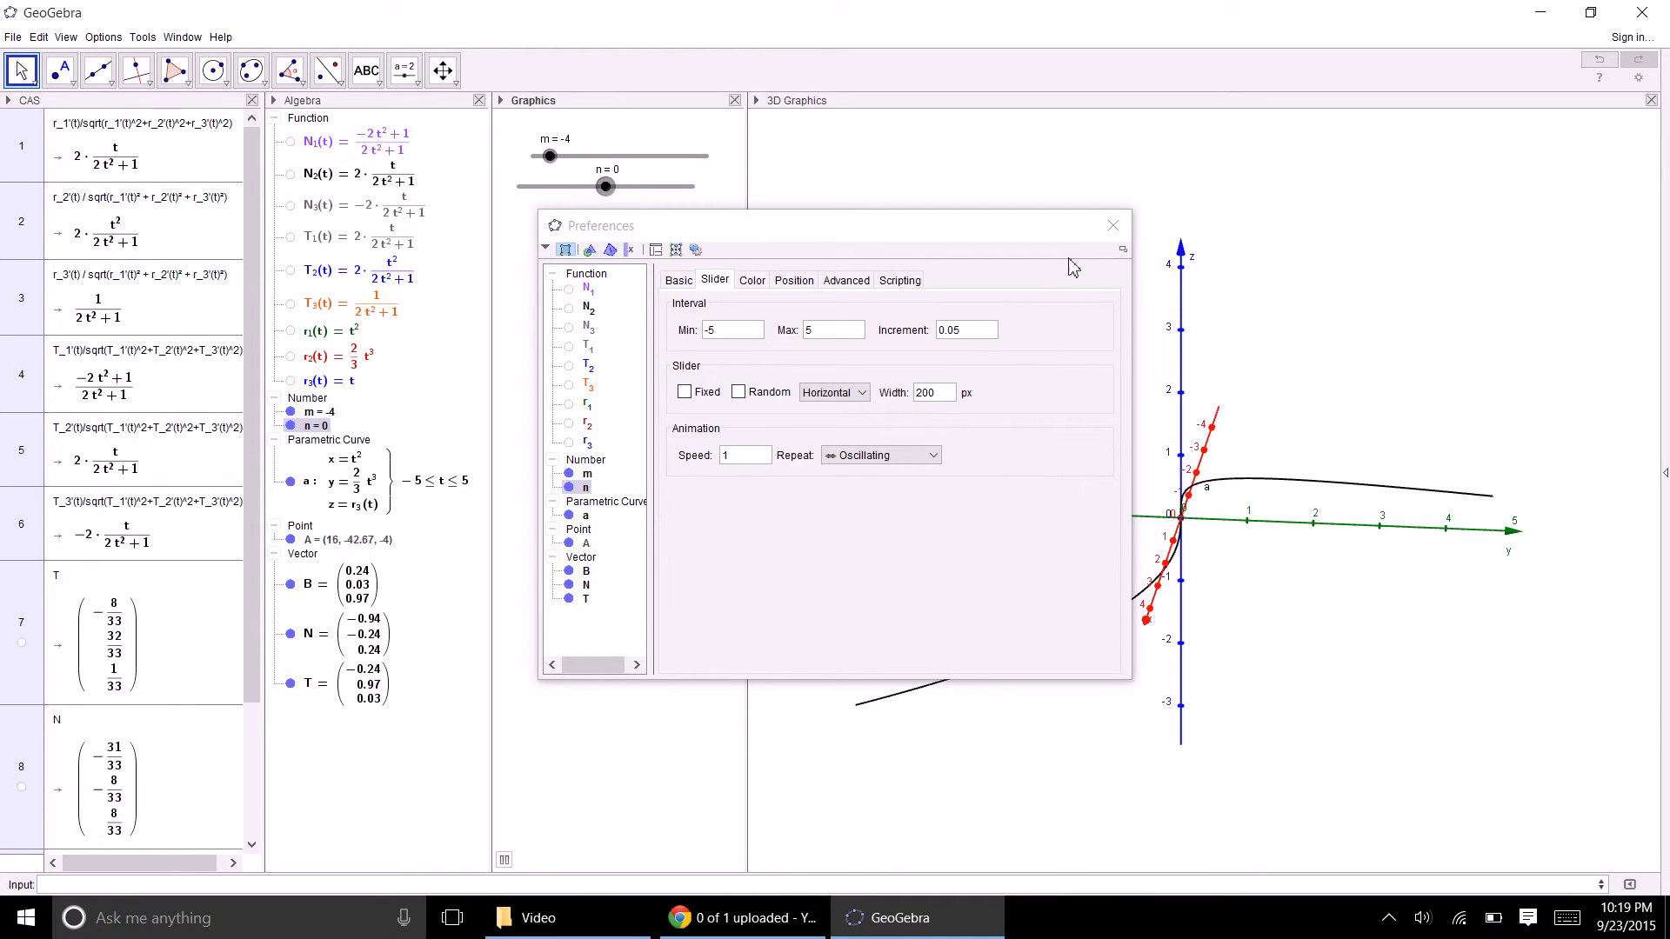
pyautogui.click(1113, 225)
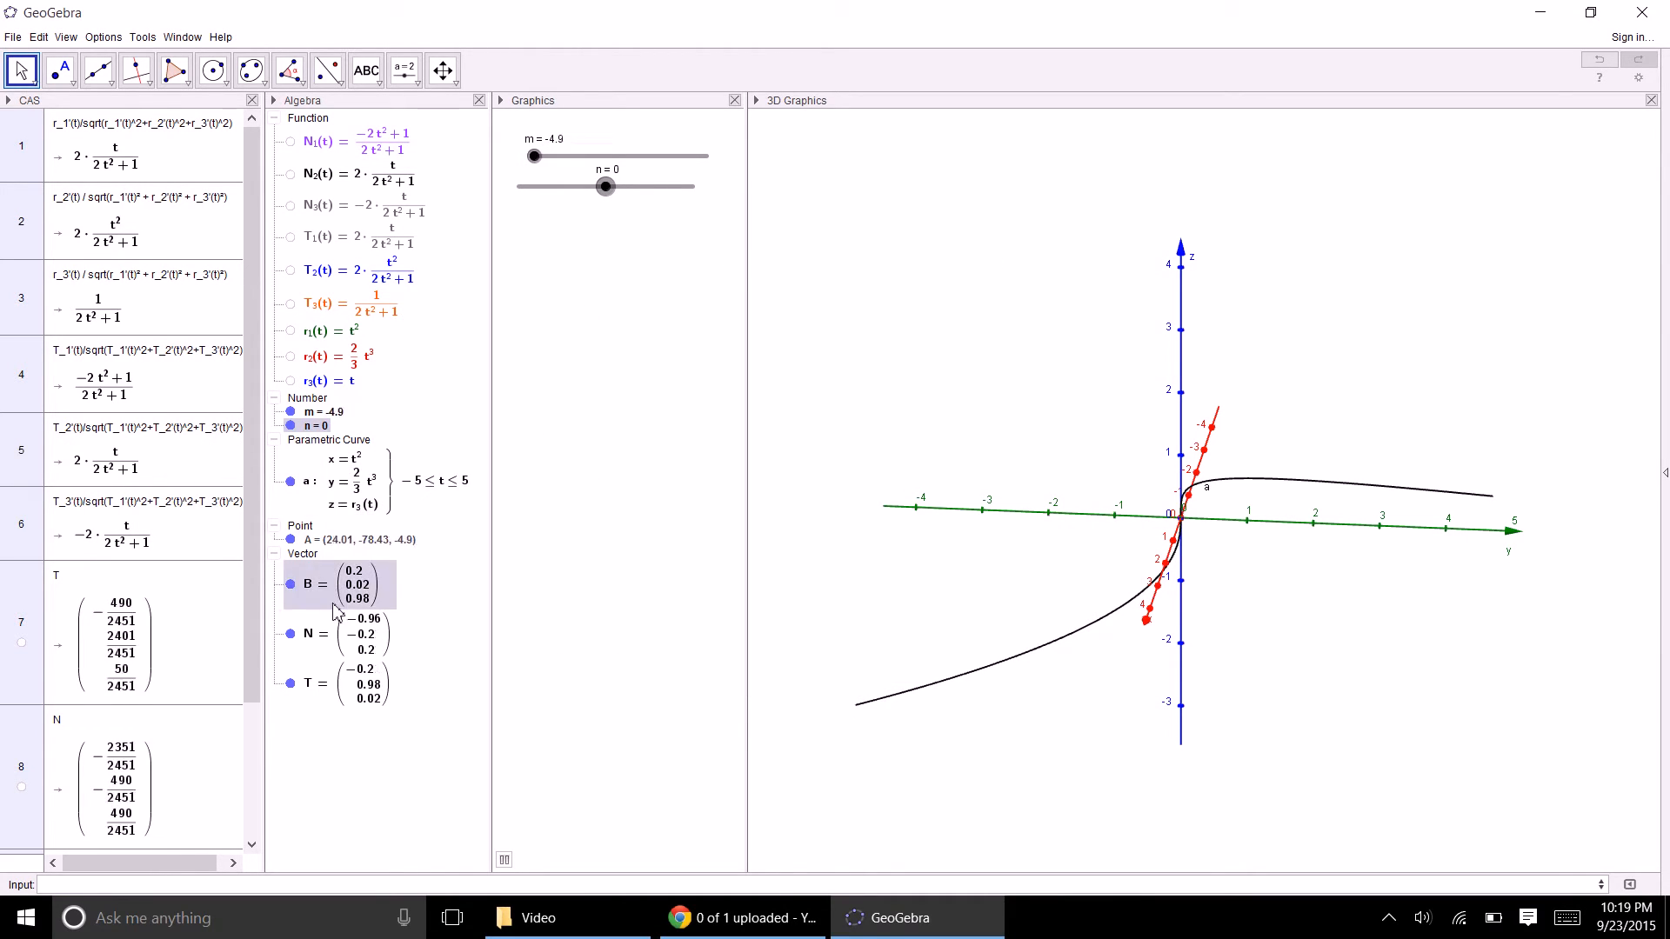
# - Redefine curve a as Curve[r_1(t), r_2(t), r_3(t), t, -n, n] and raise the n slider to about 1.95
pyautogui.doubleClick(309, 481)
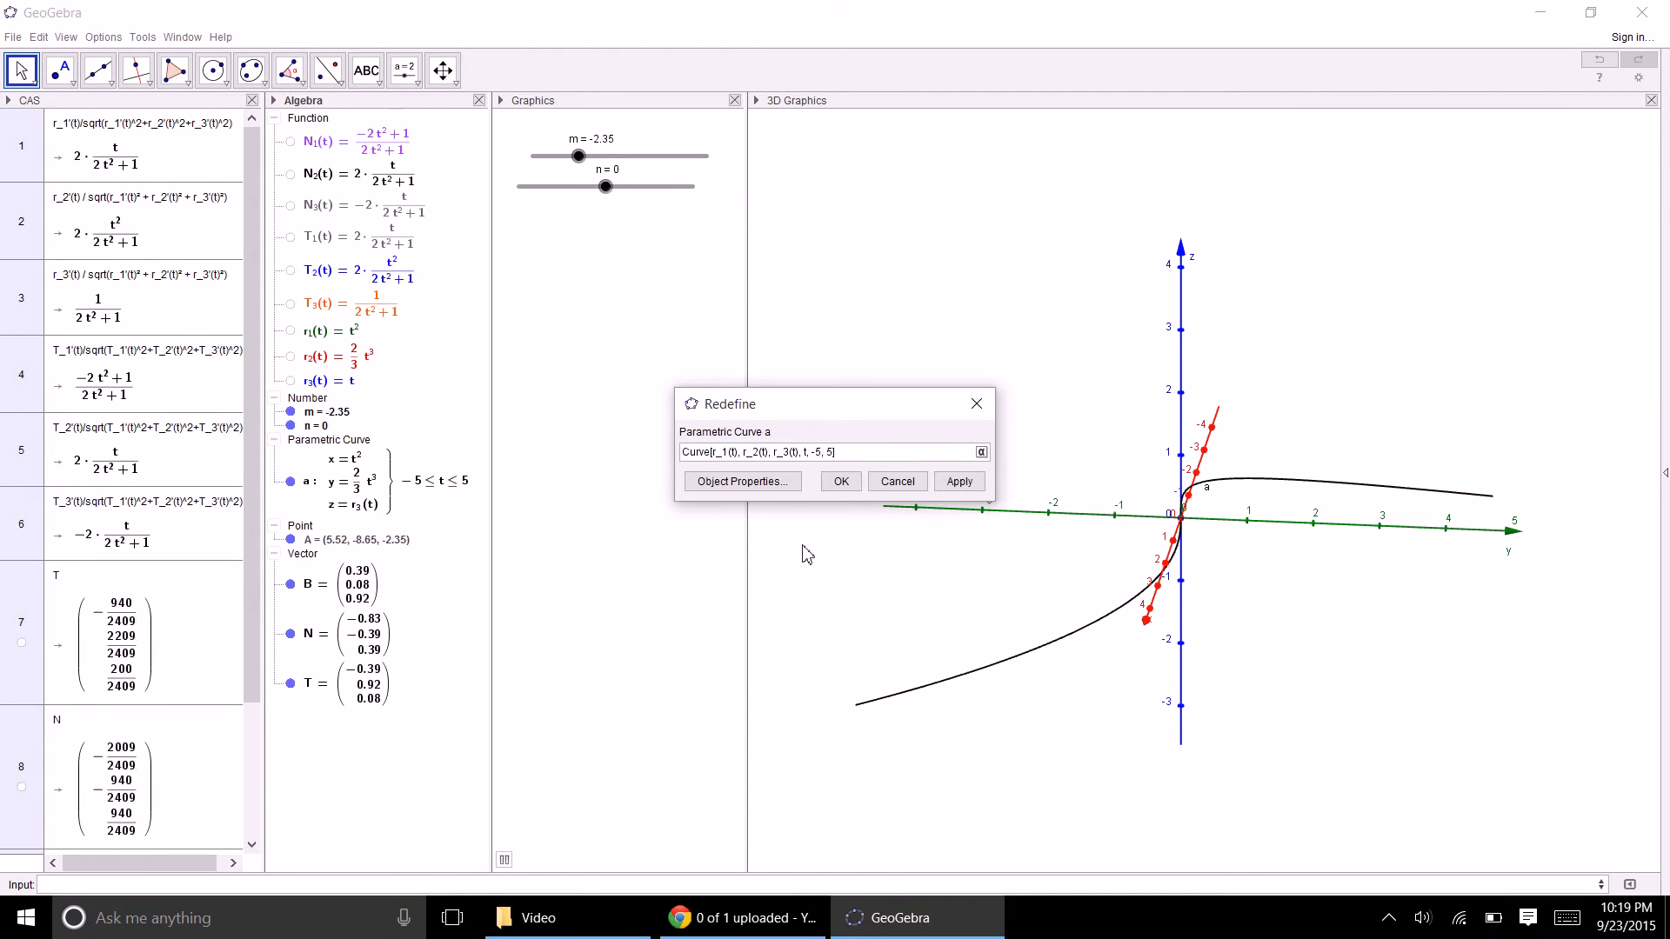
pyautogui.press('BackSpace')
pyautogui.write('n')
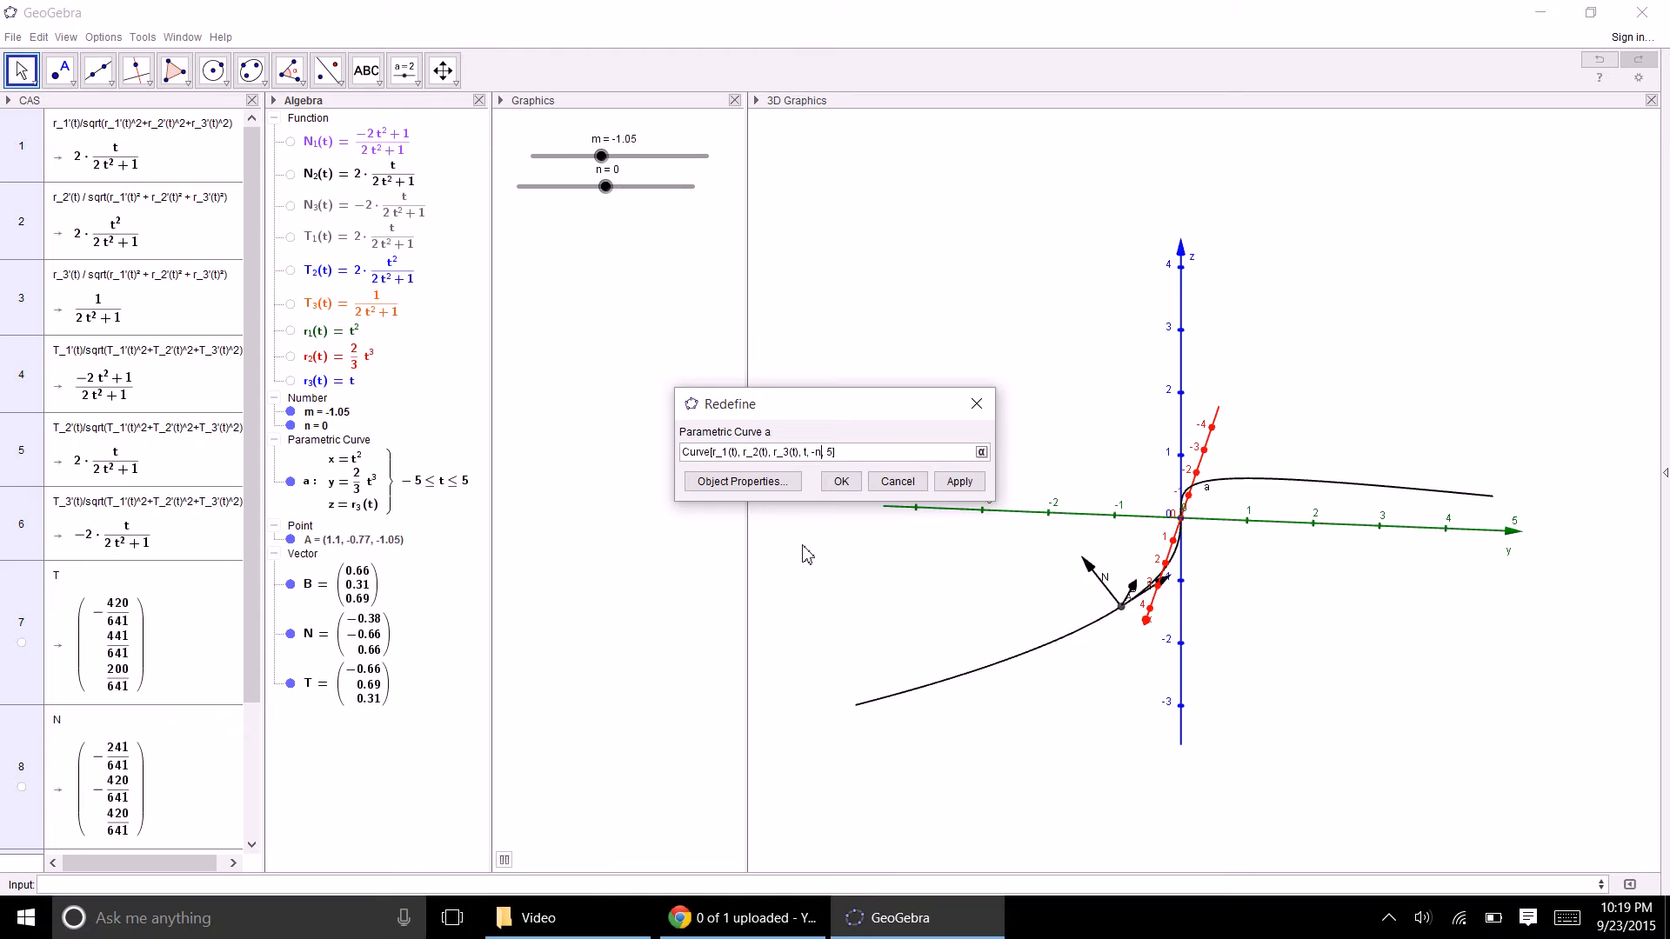
pyautogui.press('Right')
pyautogui.press('Right')
pyautogui.press('Right')
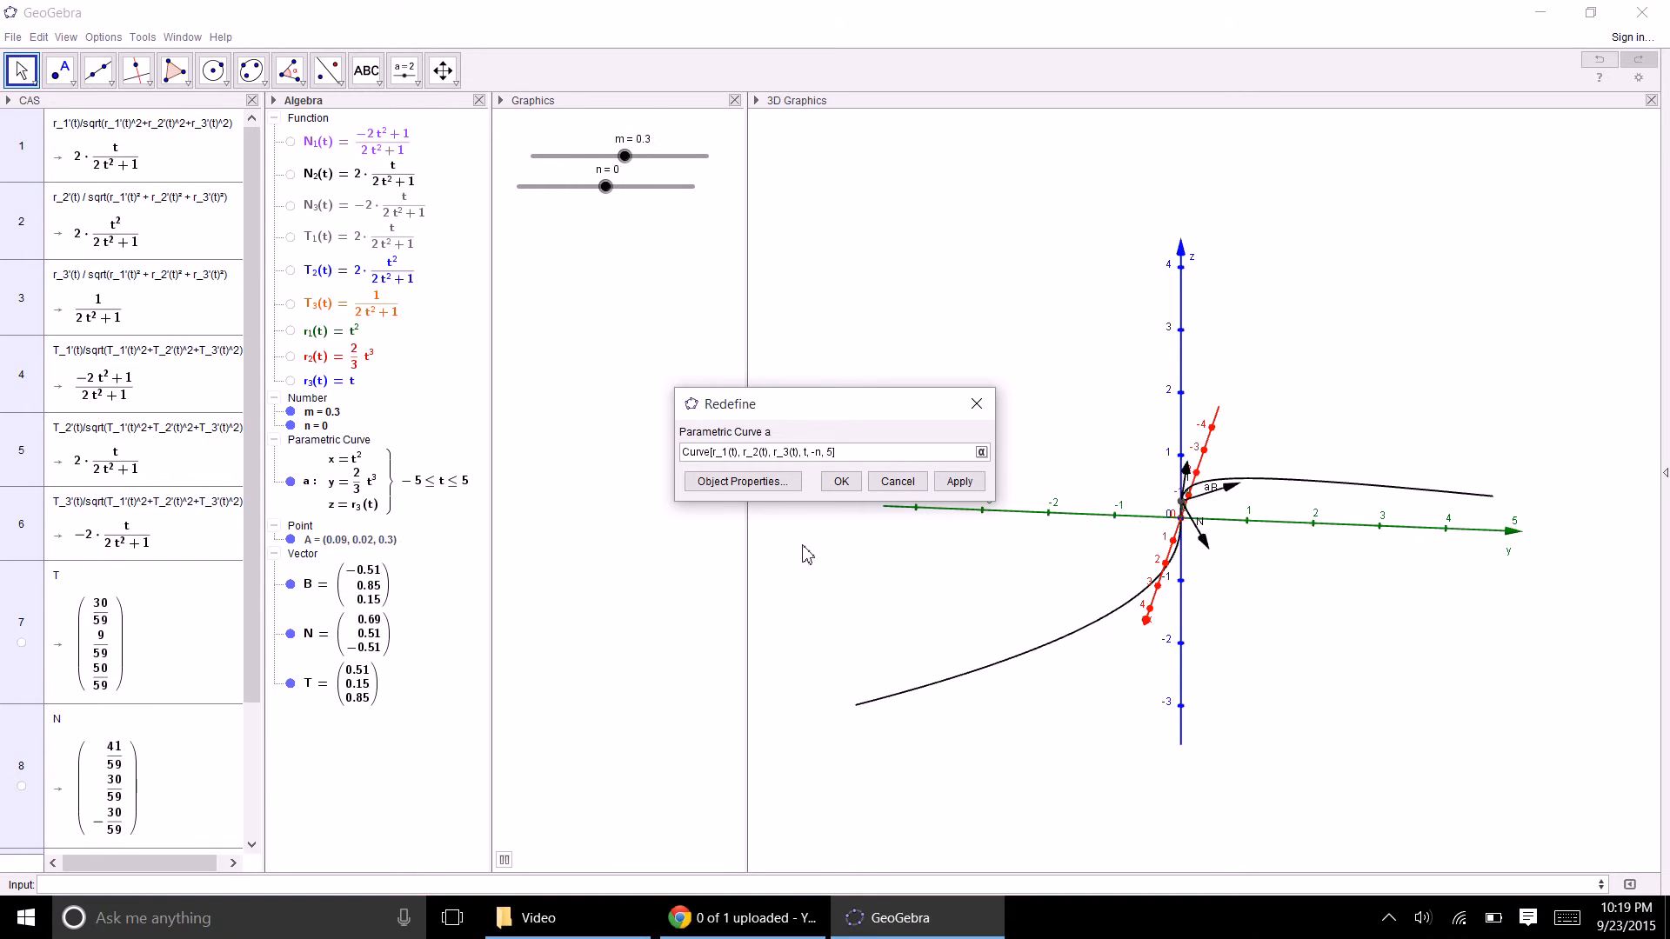
pyautogui.press('BackSpace')
pyautogui.write('n')
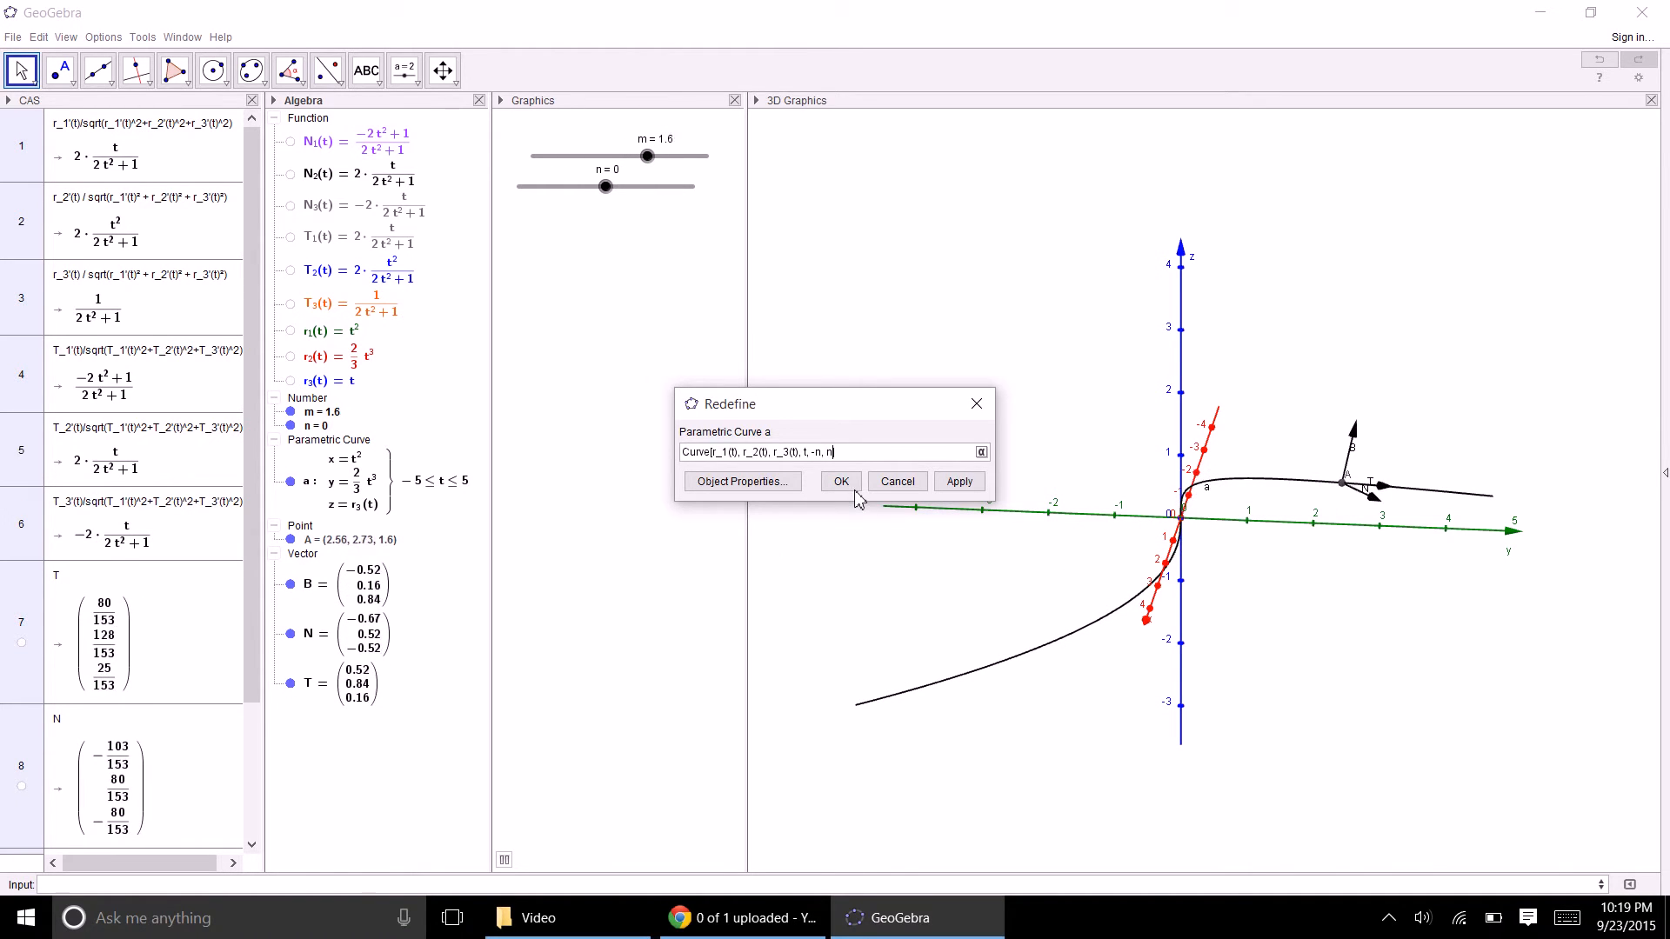
pyautogui.click(851, 484)
pyautogui.moveTo(607, 187); pyautogui.dragTo(640, 188)
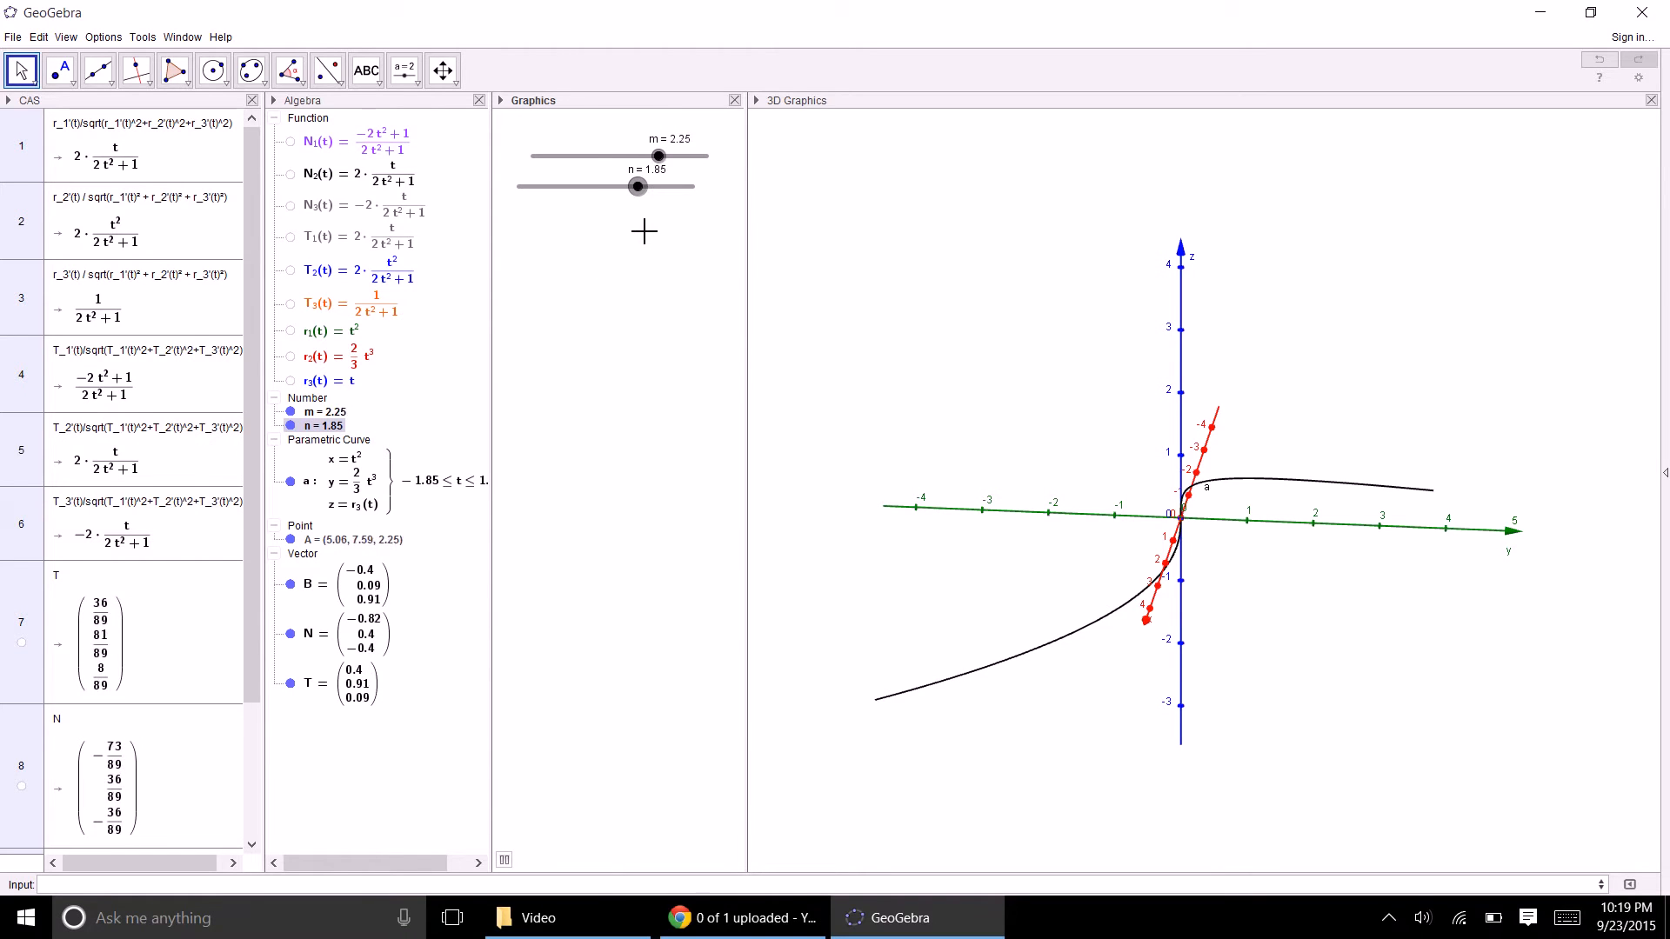
# - Set the n slider's minimum to 0 and give it a finer increment
pyautogui.doubleClick(641, 188)
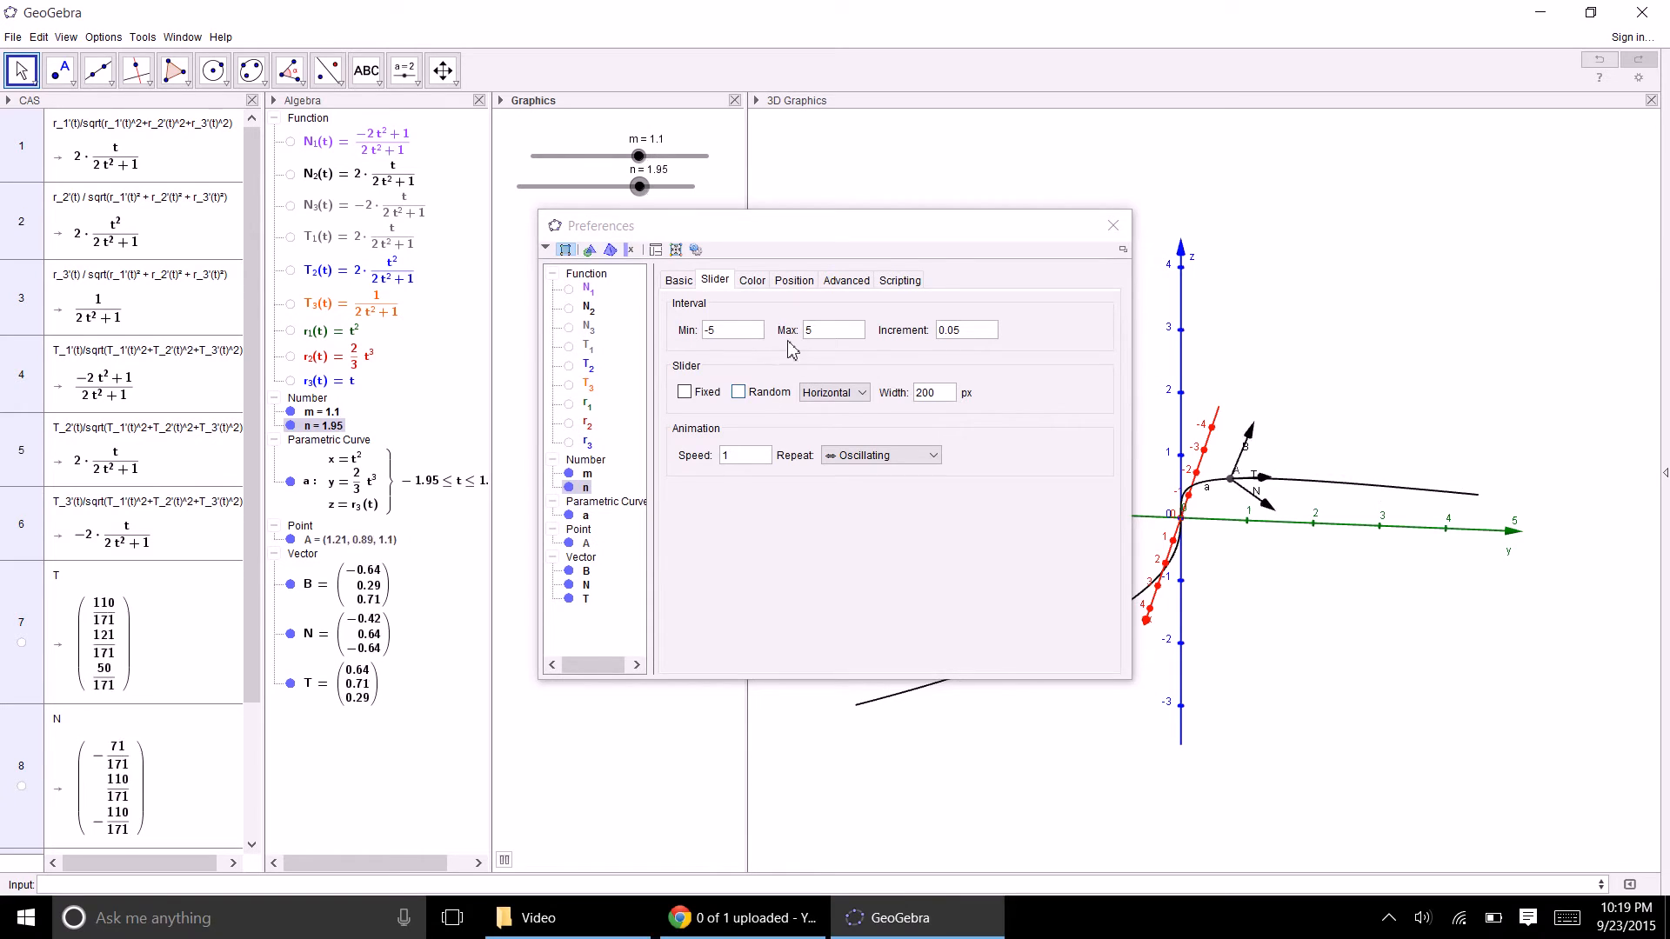
pyautogui.moveTo(723, 330); pyautogui.dragTo(678, 332)
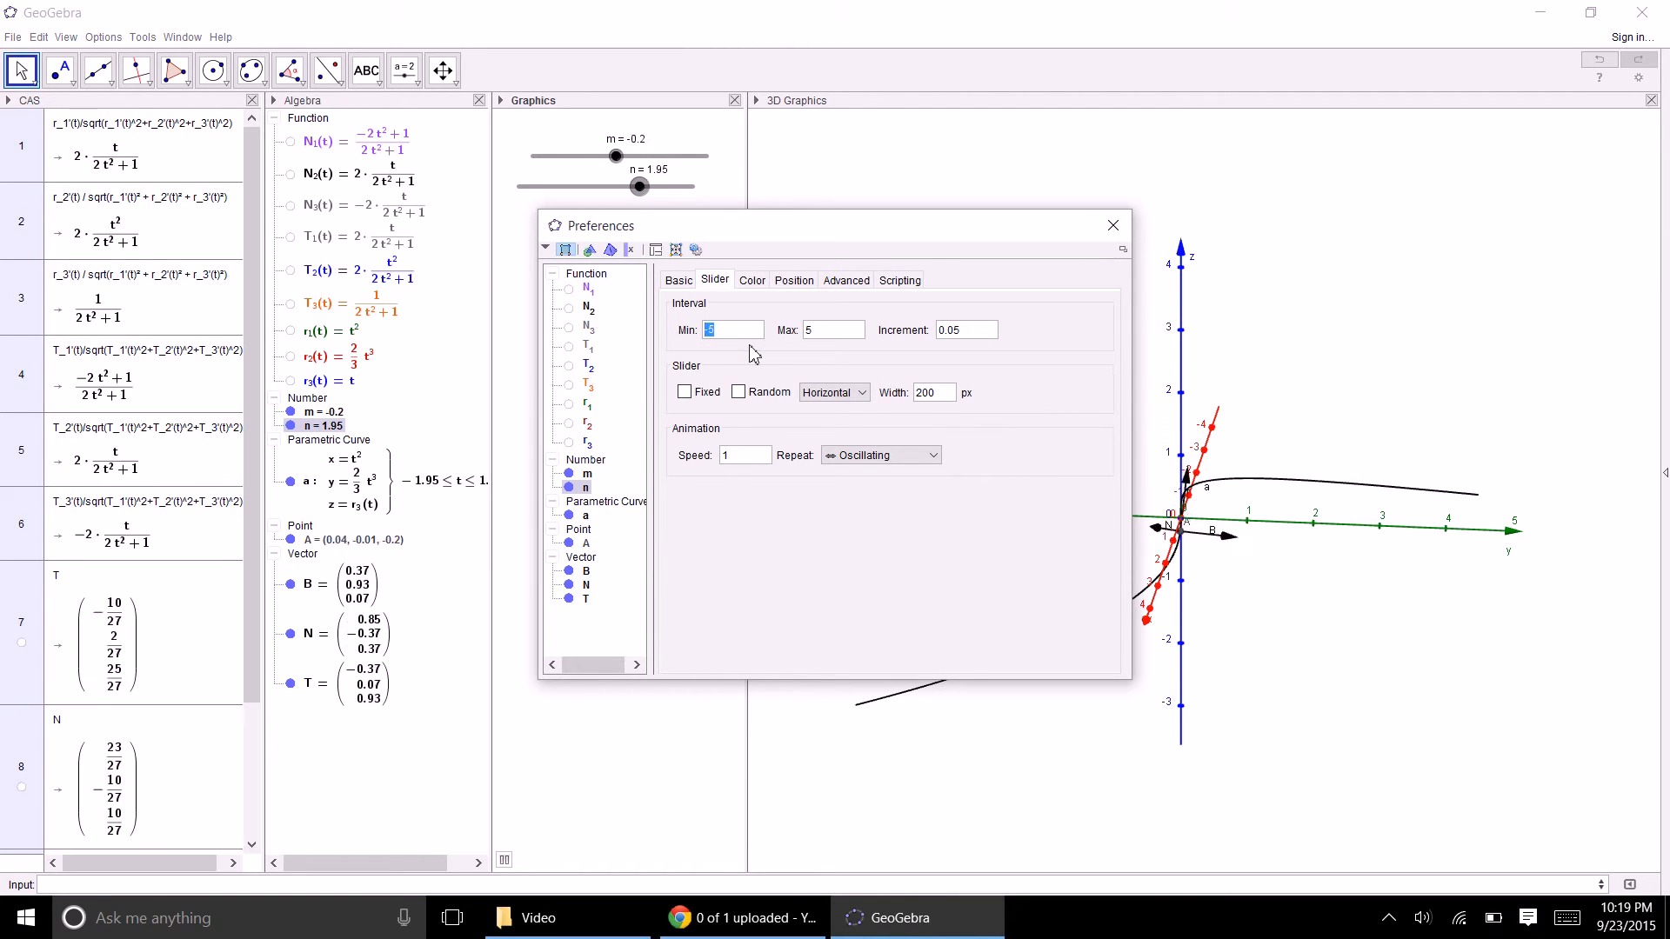
pyautogui.write('0')
pyautogui.click(973, 339)
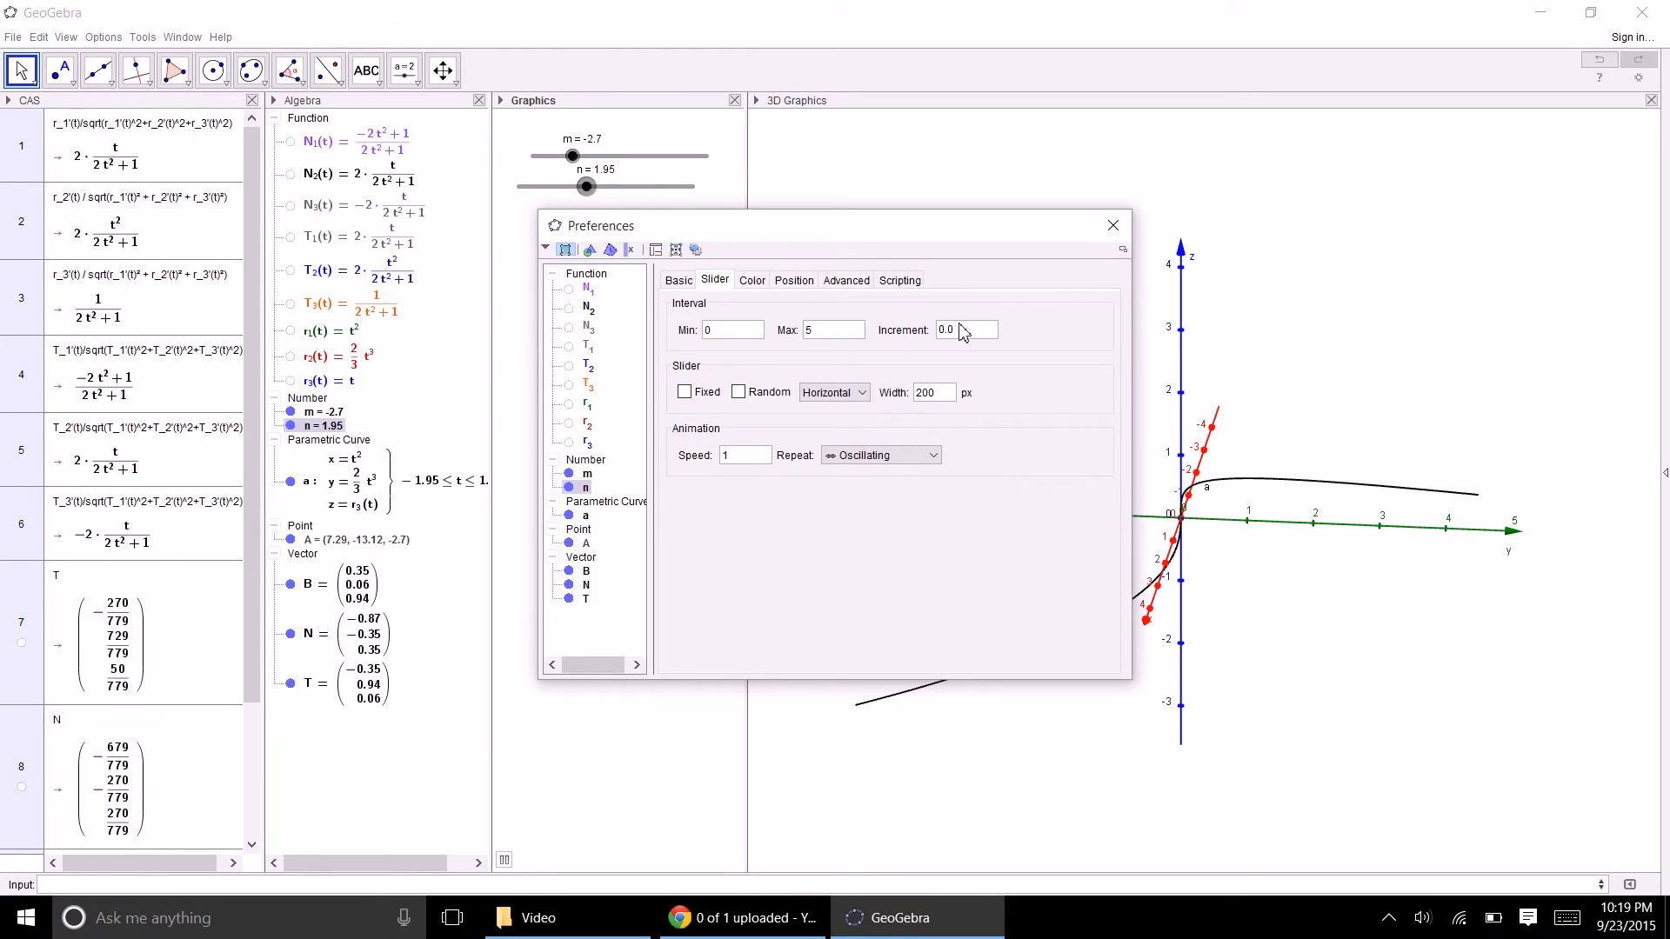
pyautogui.click(1114, 226)
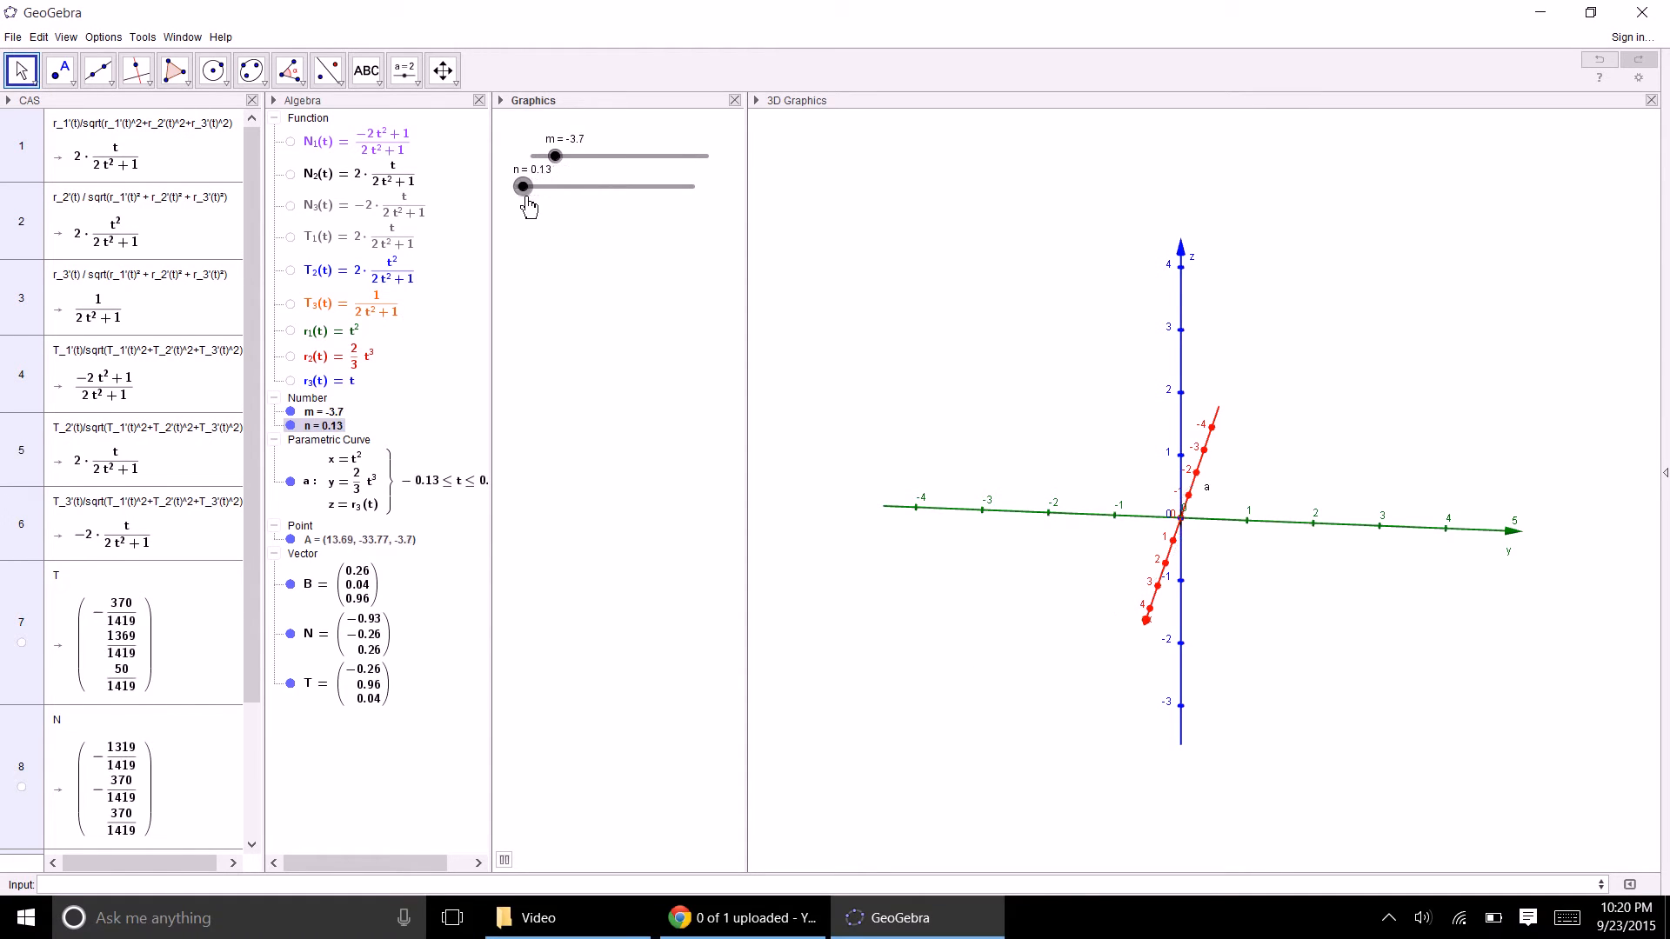
# - Bound slider m from -n to n with an increment of 2n/100, and set slider n to 1.15
pyautogui.moveTo(600, 202)
pyautogui.mouseDown()
pyautogui.moveTo(624, 202)
pyautogui.moveTo(576, 211)
pyautogui.mouseUp()
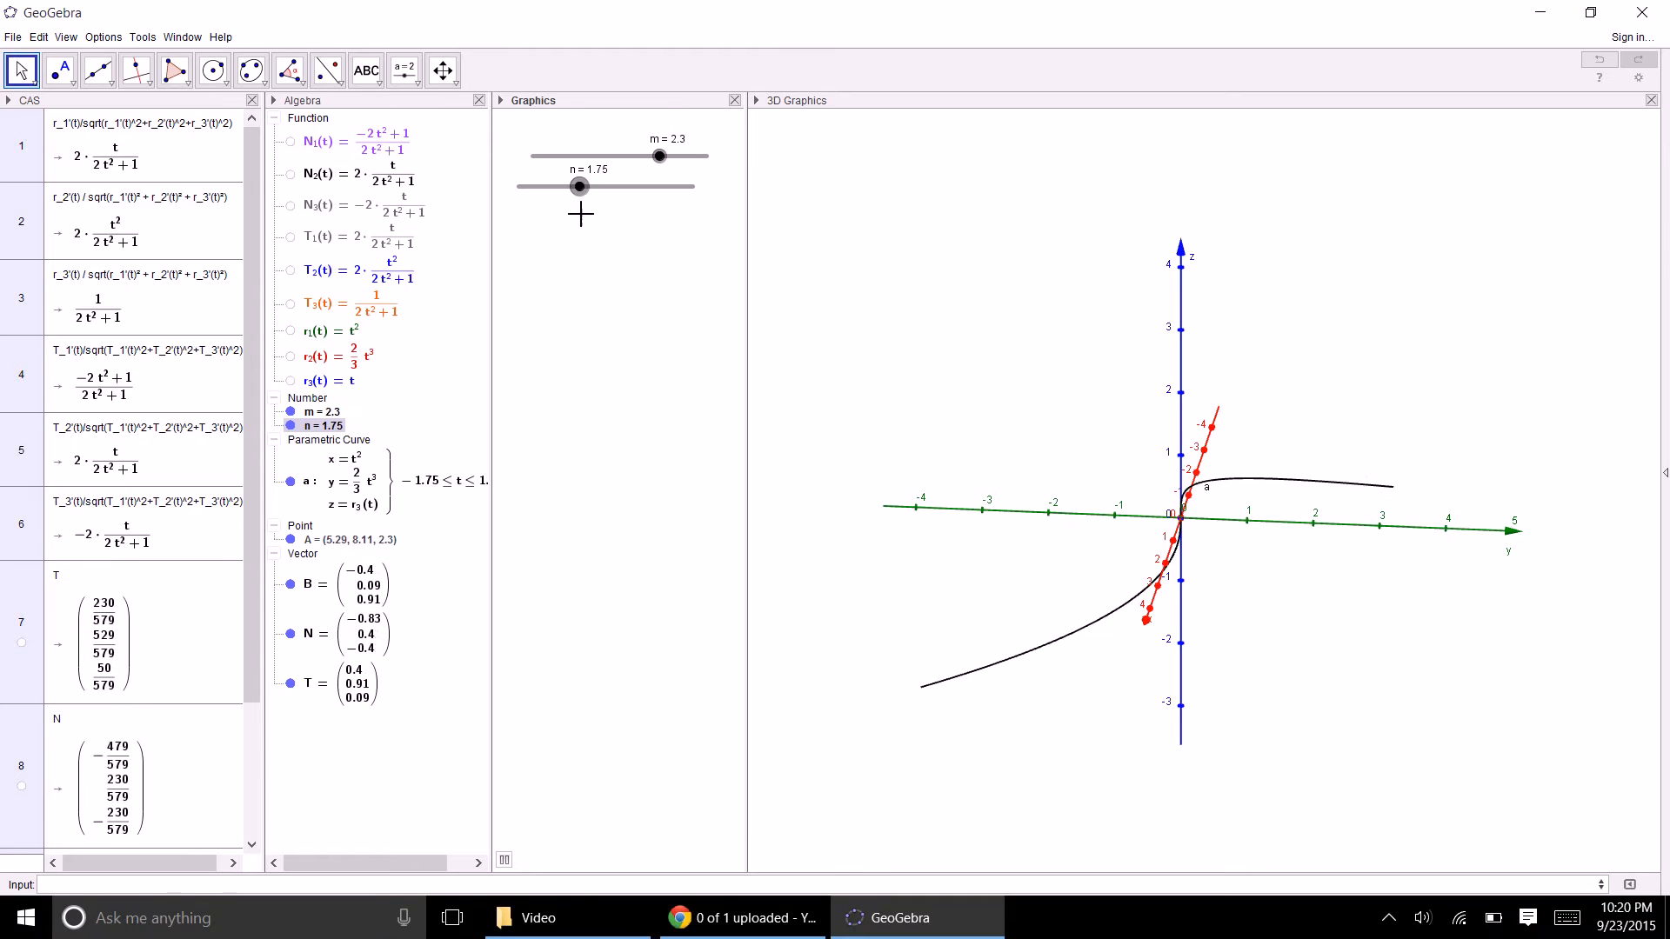
pyautogui.doubleClick(615, 160)
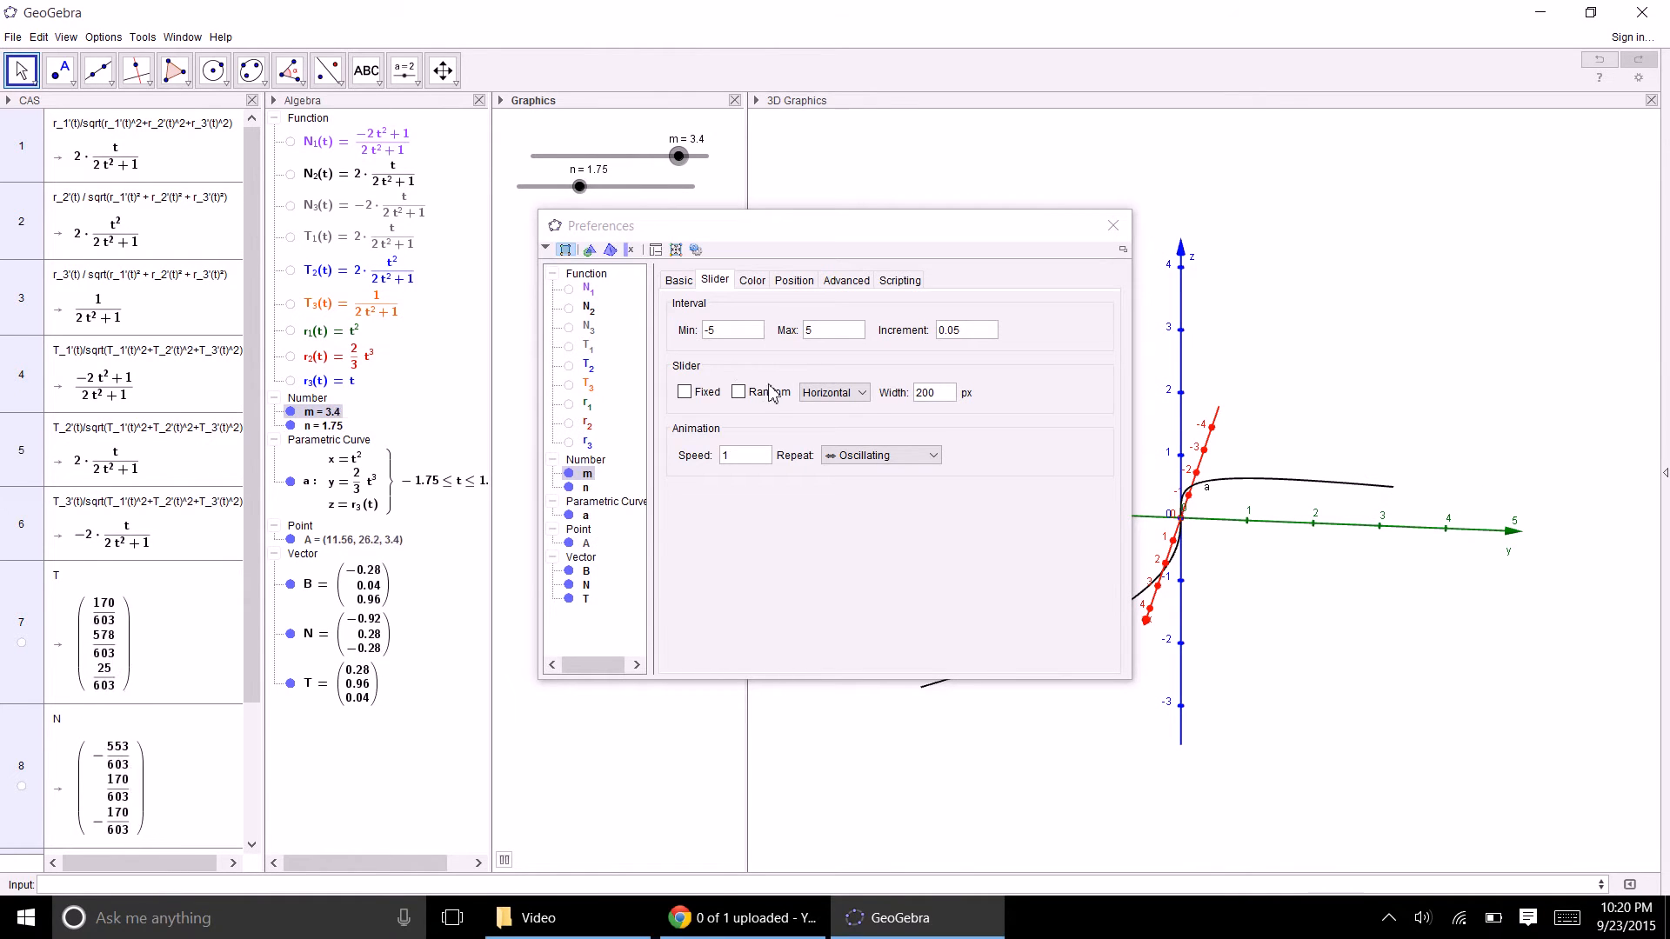
pyautogui.click(720, 328)
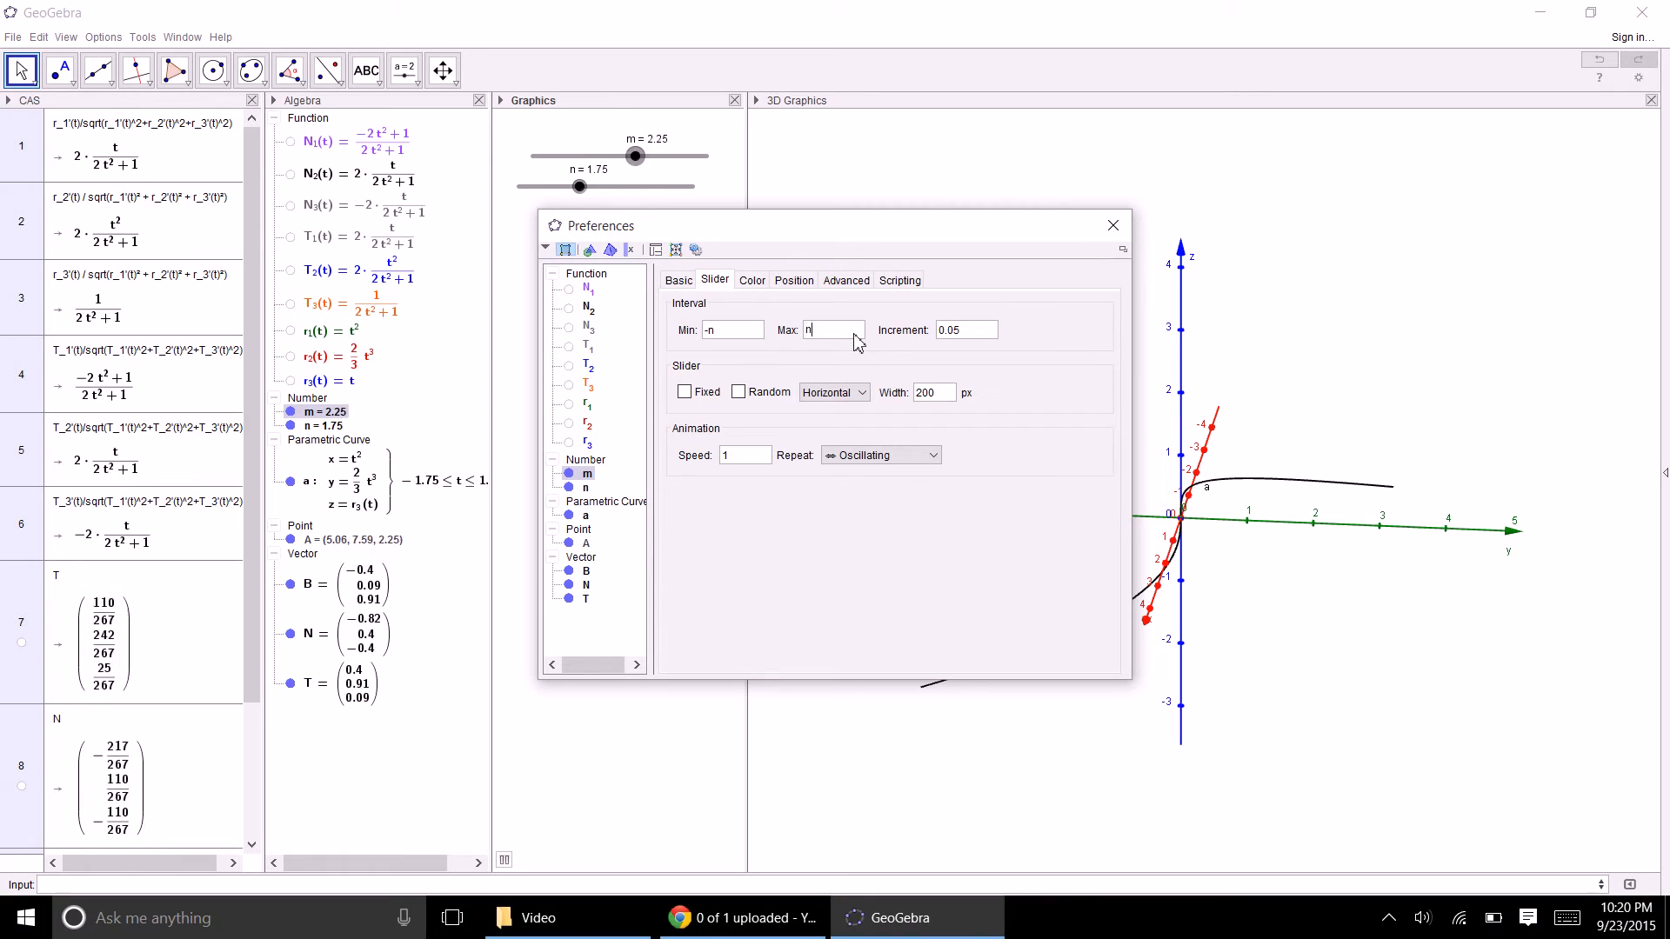
pyautogui.click(976, 335)
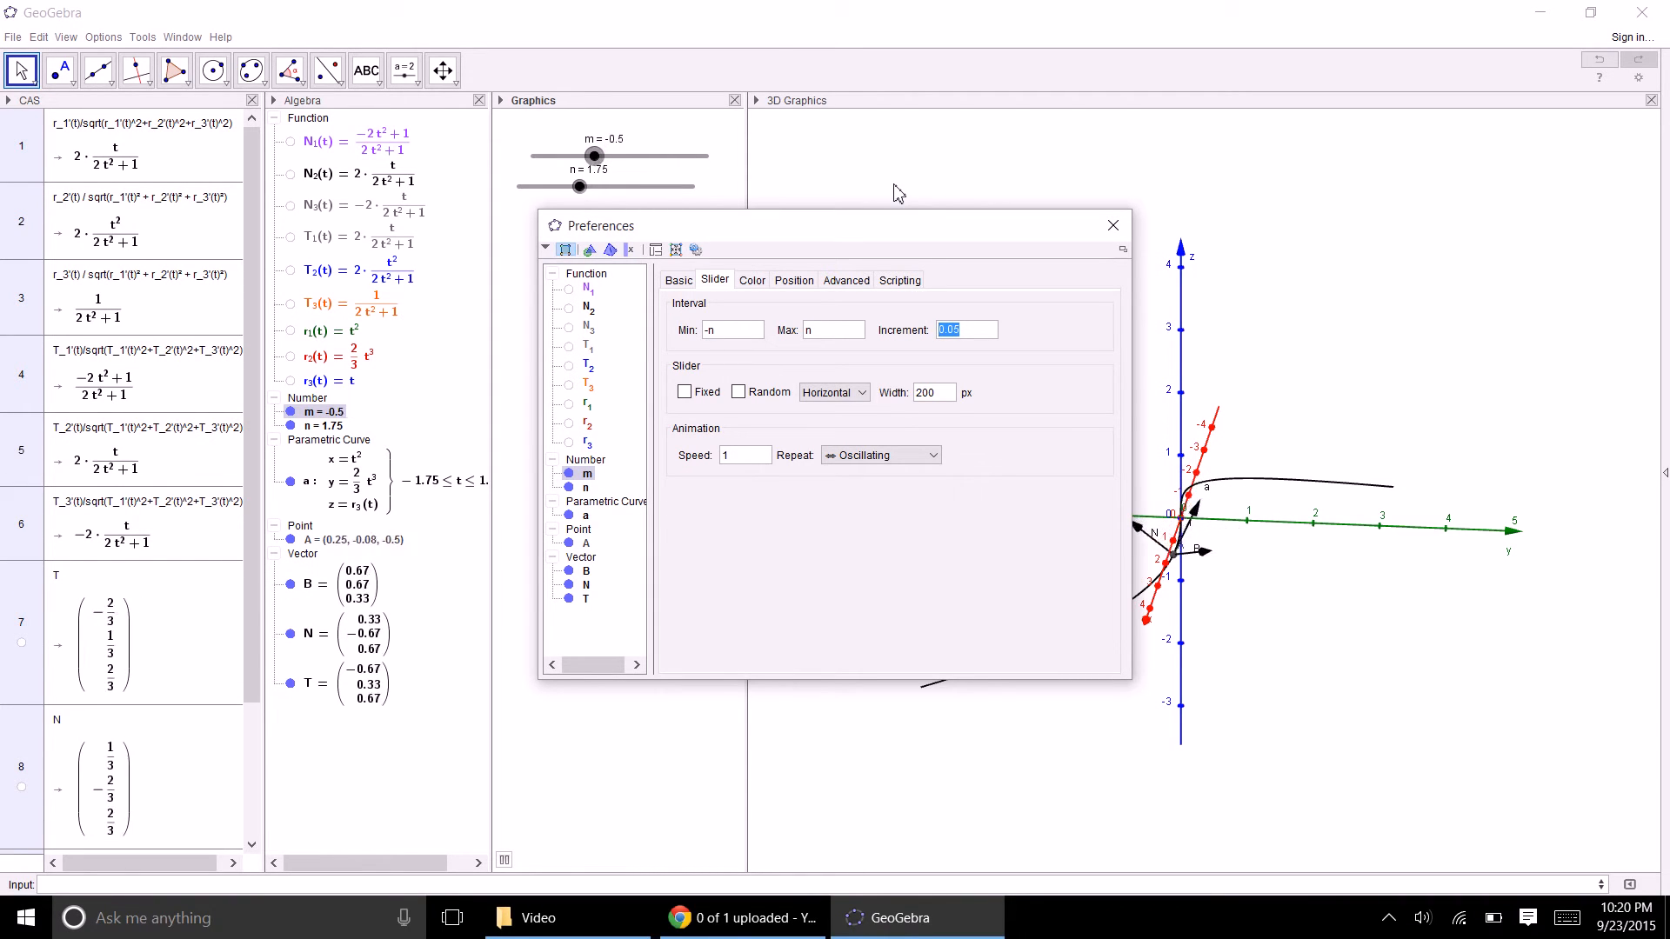
pyautogui.write('2n/1')
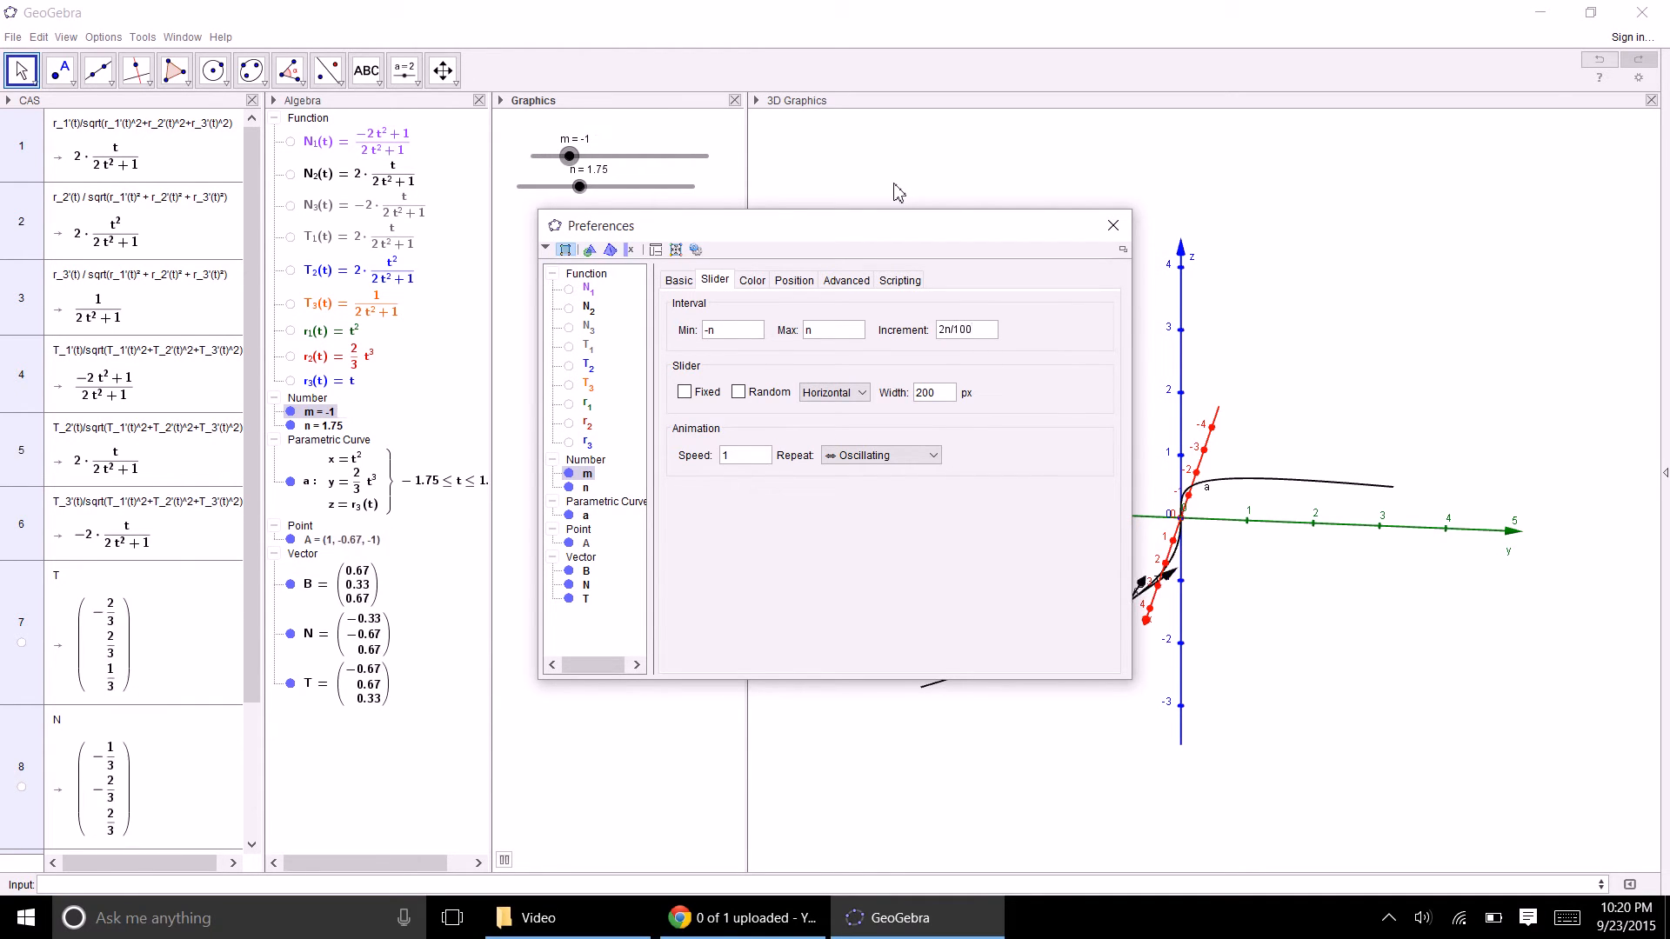
pyautogui.press('Return')
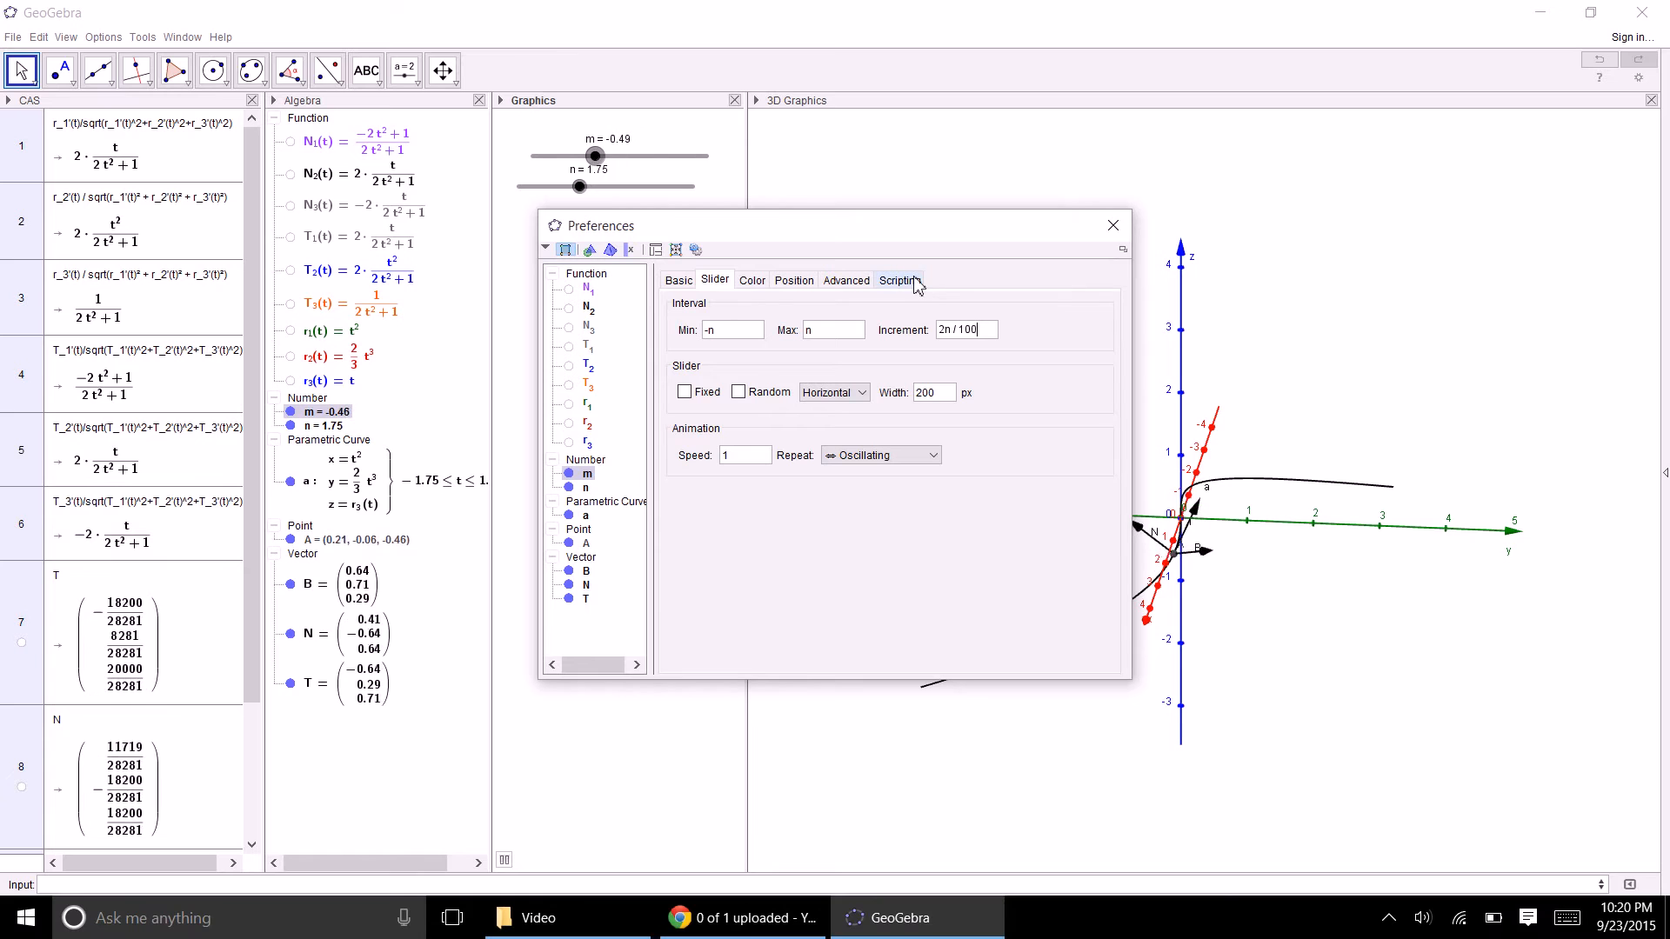
pyautogui.click(1113, 225)
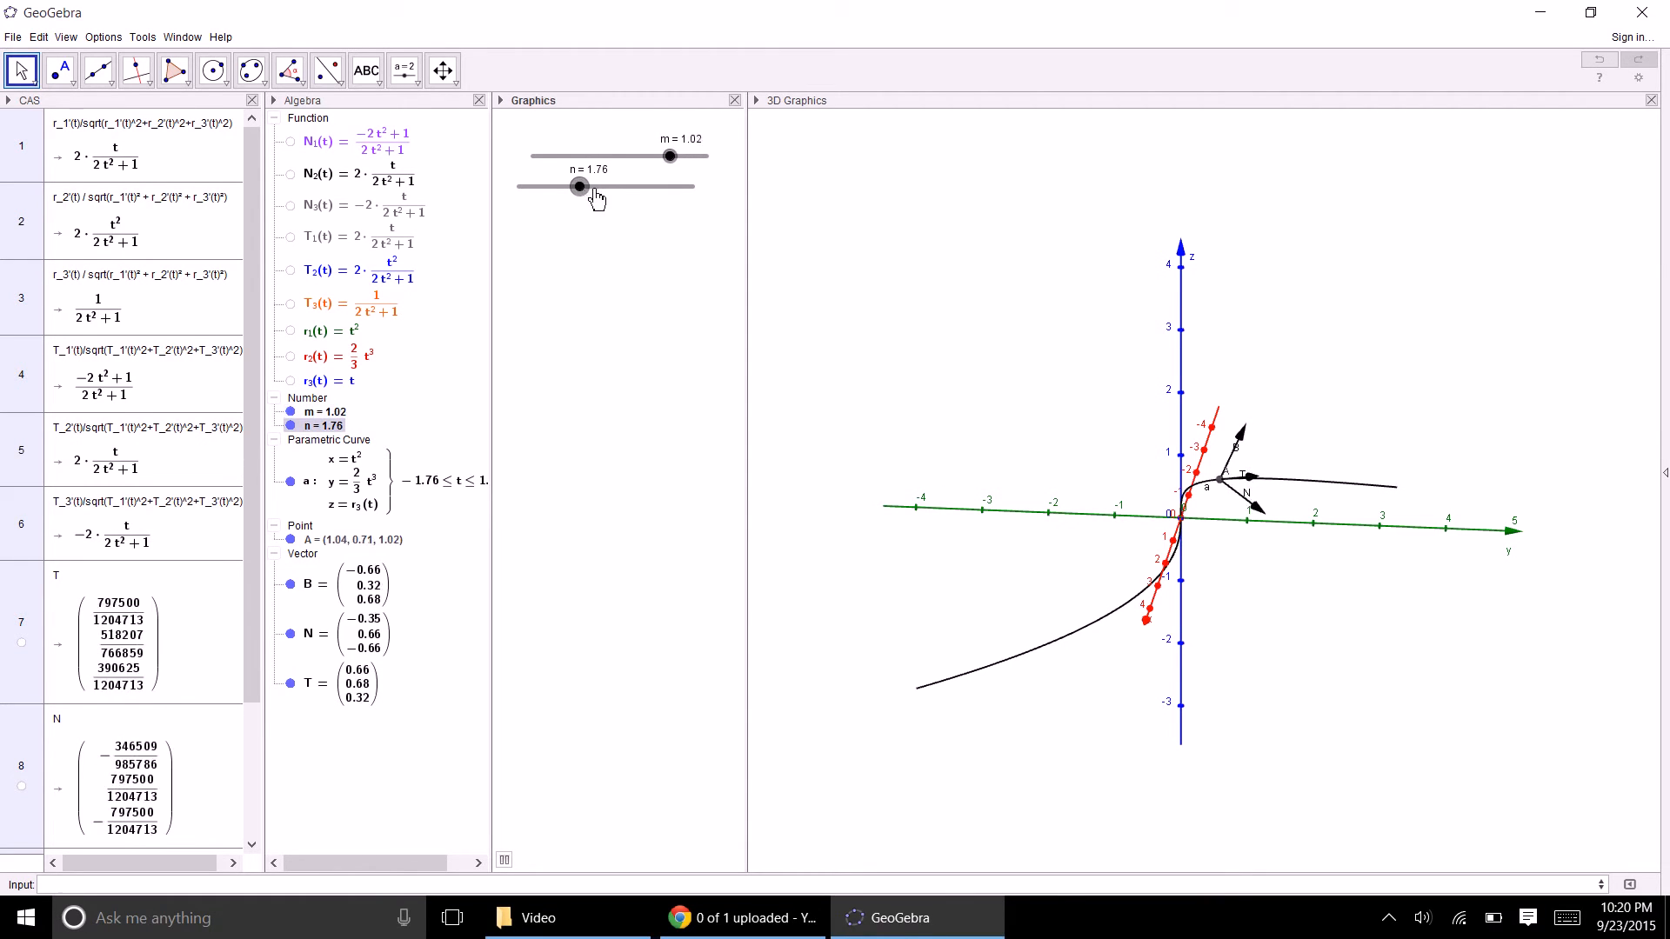
pyautogui.moveTo(580, 187)
pyautogui.mouseDown()
pyautogui.moveTo(588, 198)
pyautogui.moveTo(563, 211)
pyautogui.mouseUp()
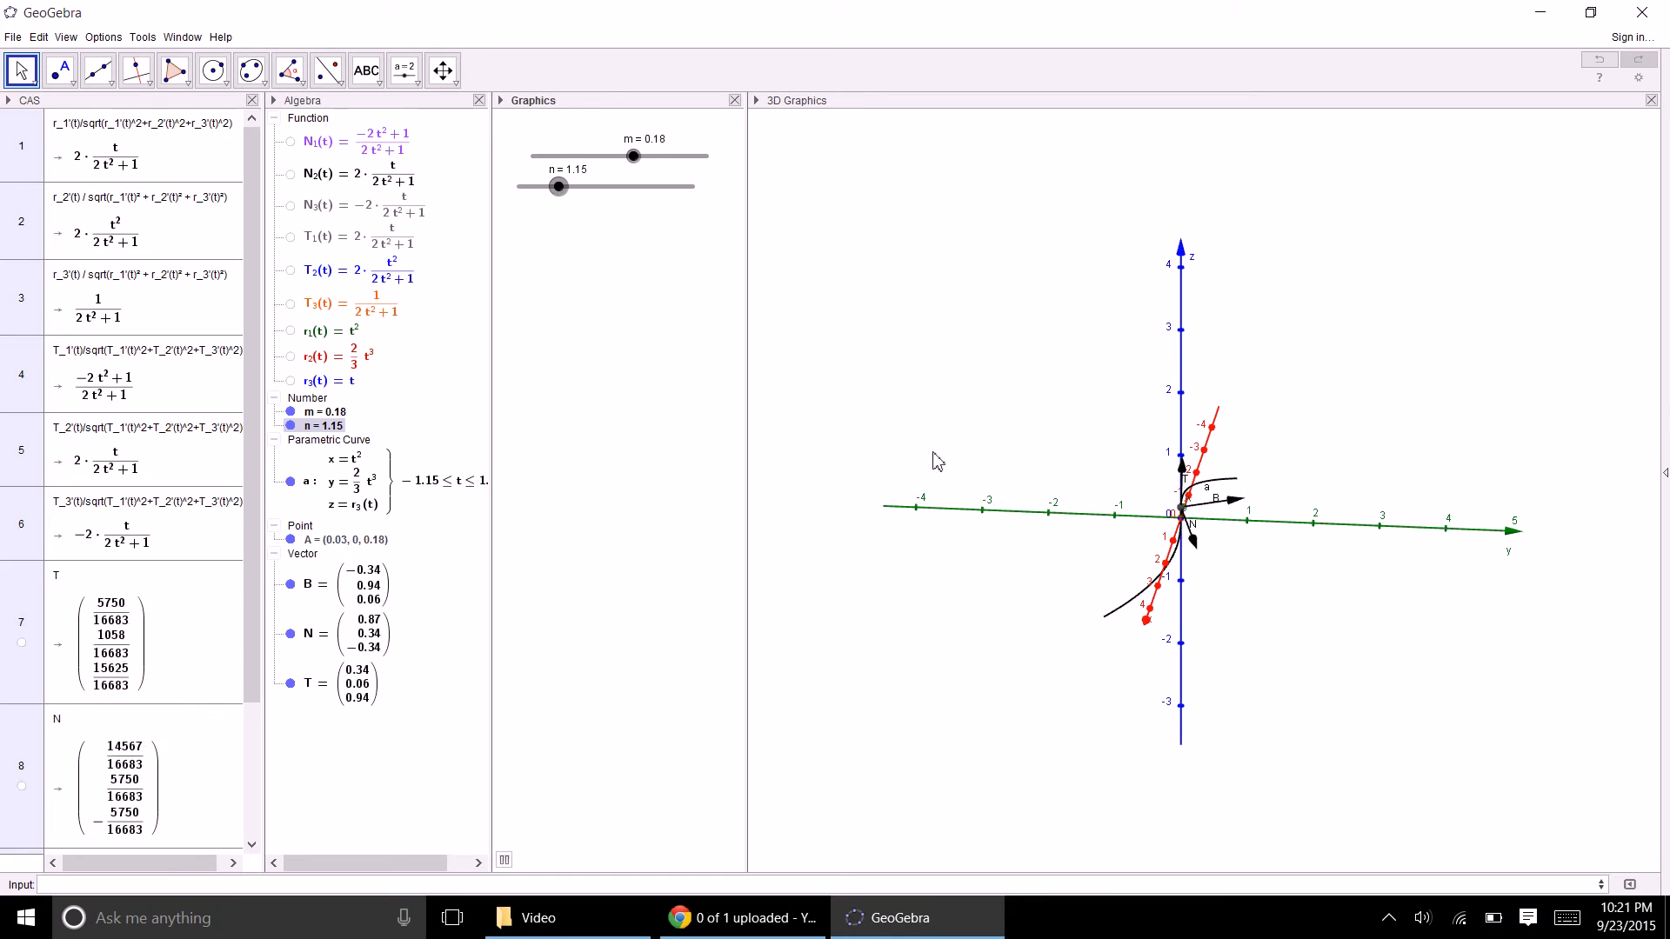
# - Try a coarser increment of 2n/50 for slider m
pyautogui.doubleClick(624, 157)
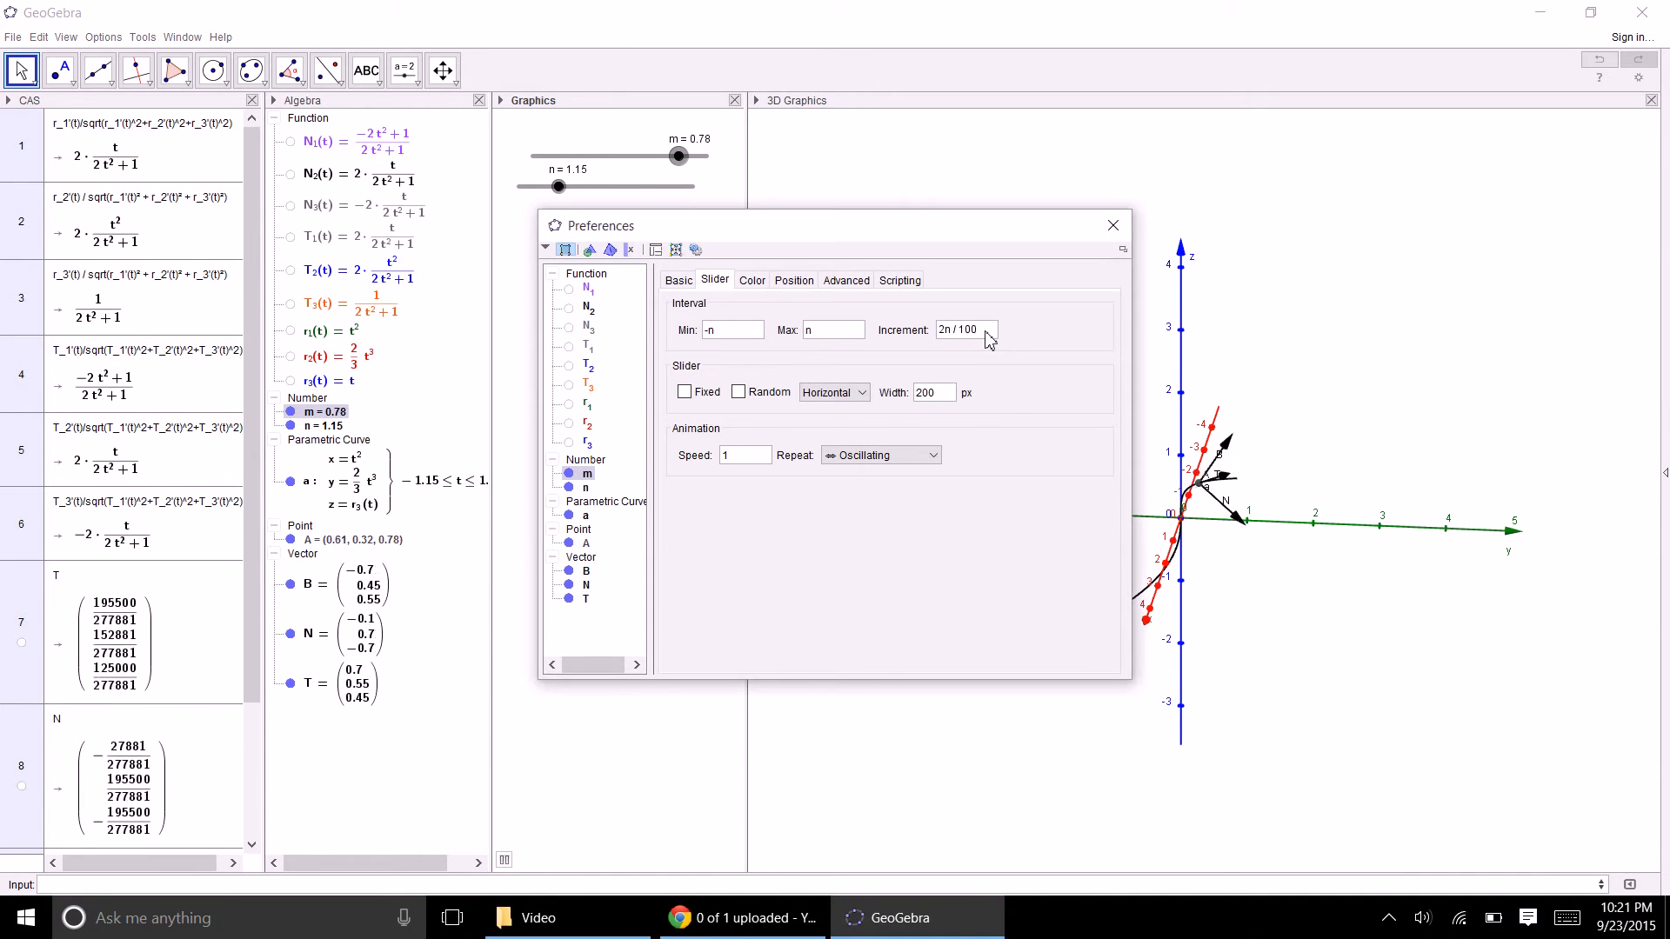
pyautogui.press('BackSpace')
pyautogui.press('BackSpace')
pyautogui.press('BackSpace')
pyautogui.write('50')
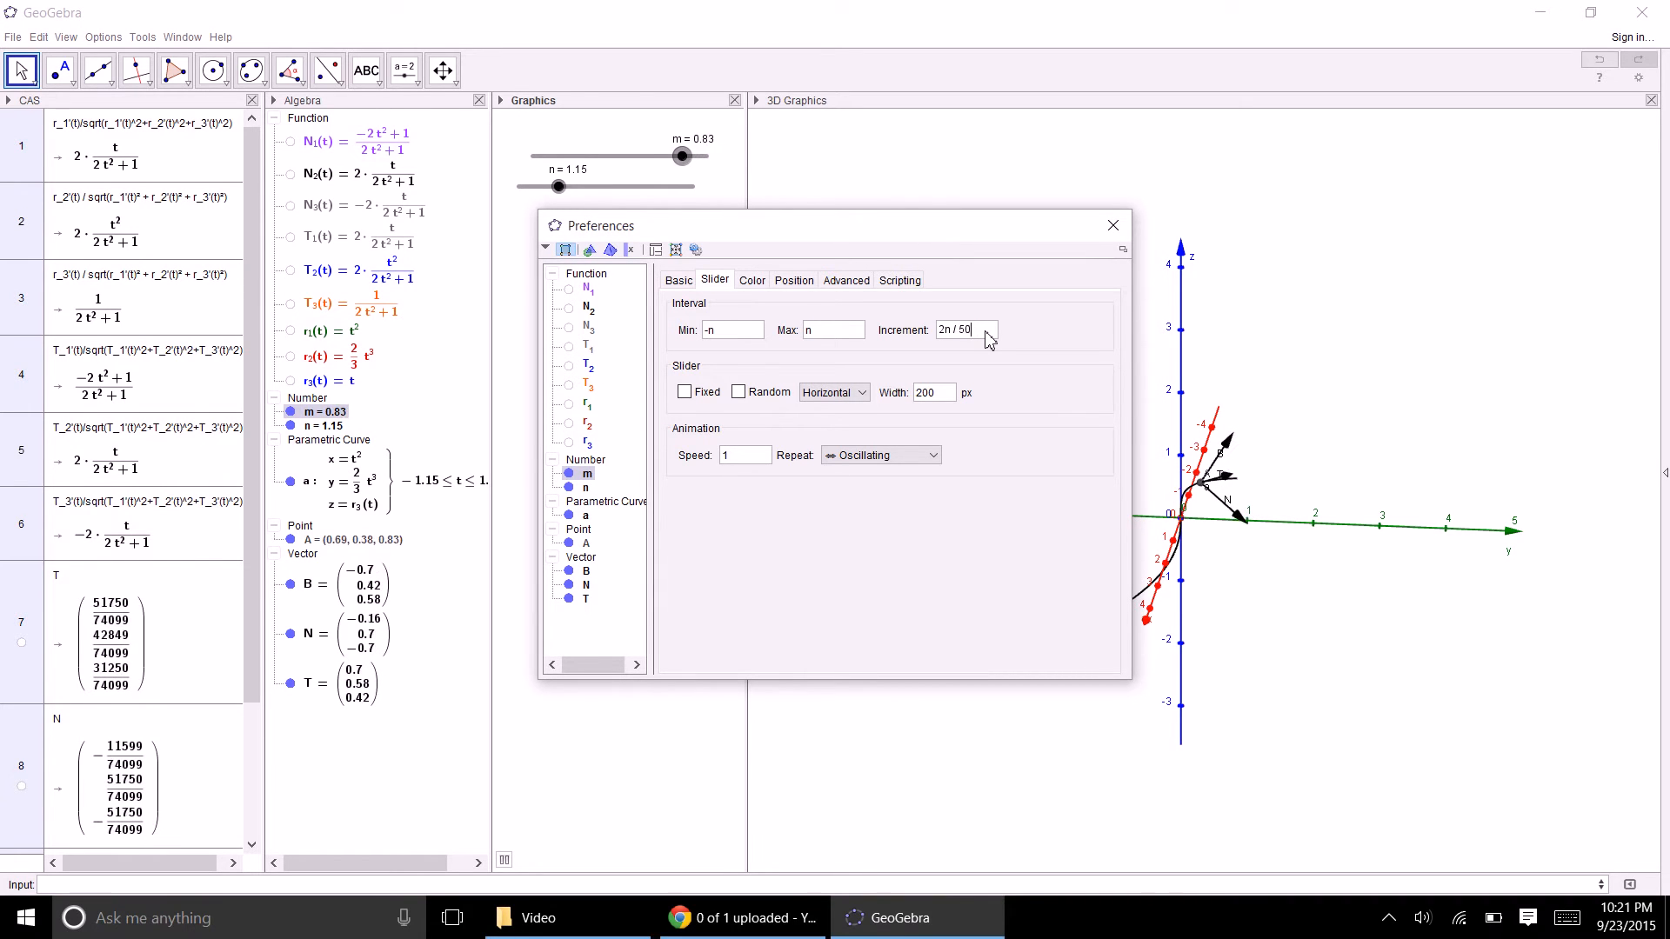
pyautogui.click(1113, 227)
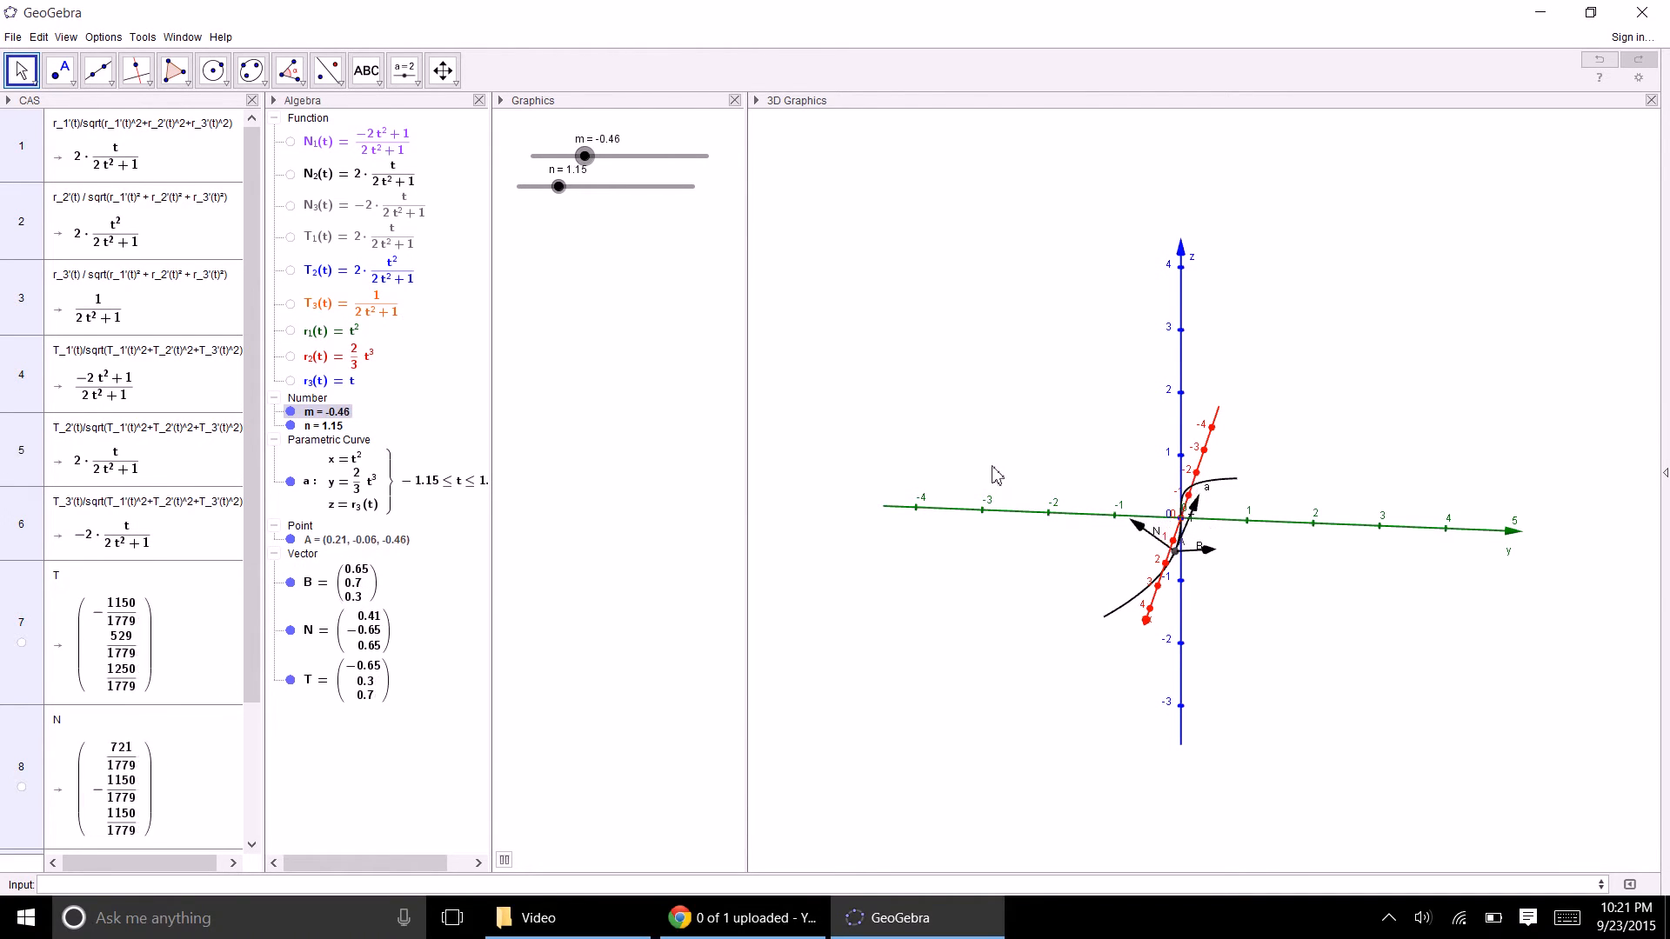
# - Set slider m's increment back to 2n/100
pyautogui.doubleClick(618, 158)
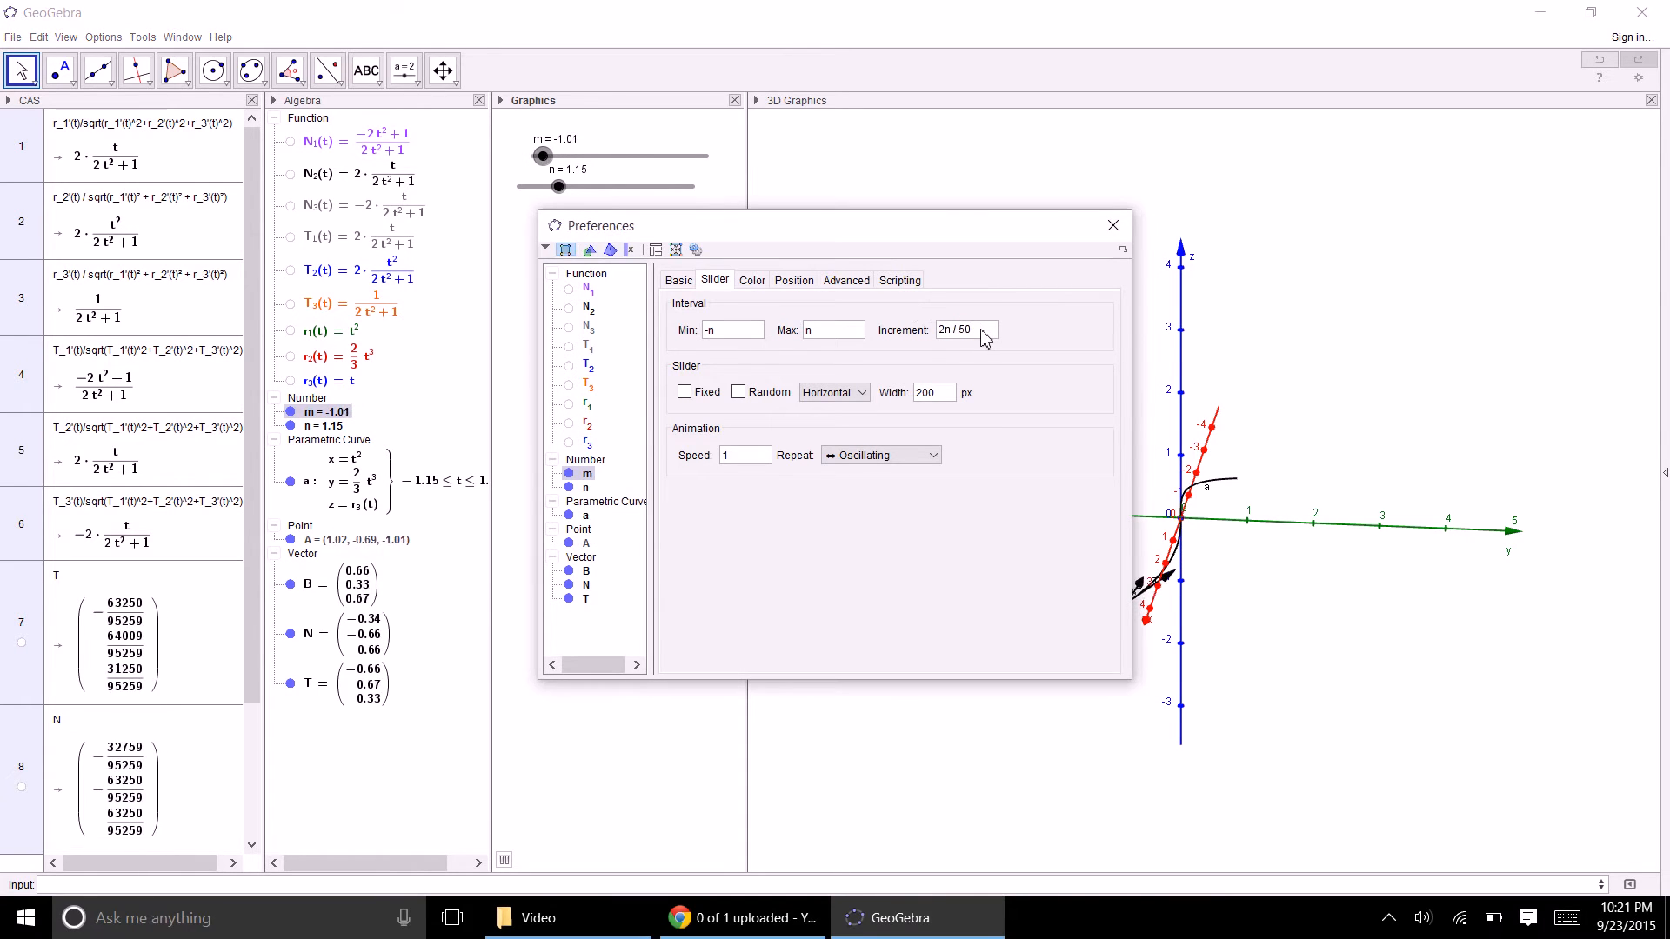
pyautogui.press('BackSpace')
pyautogui.press('BackSpace')
pyautogui.write('100')
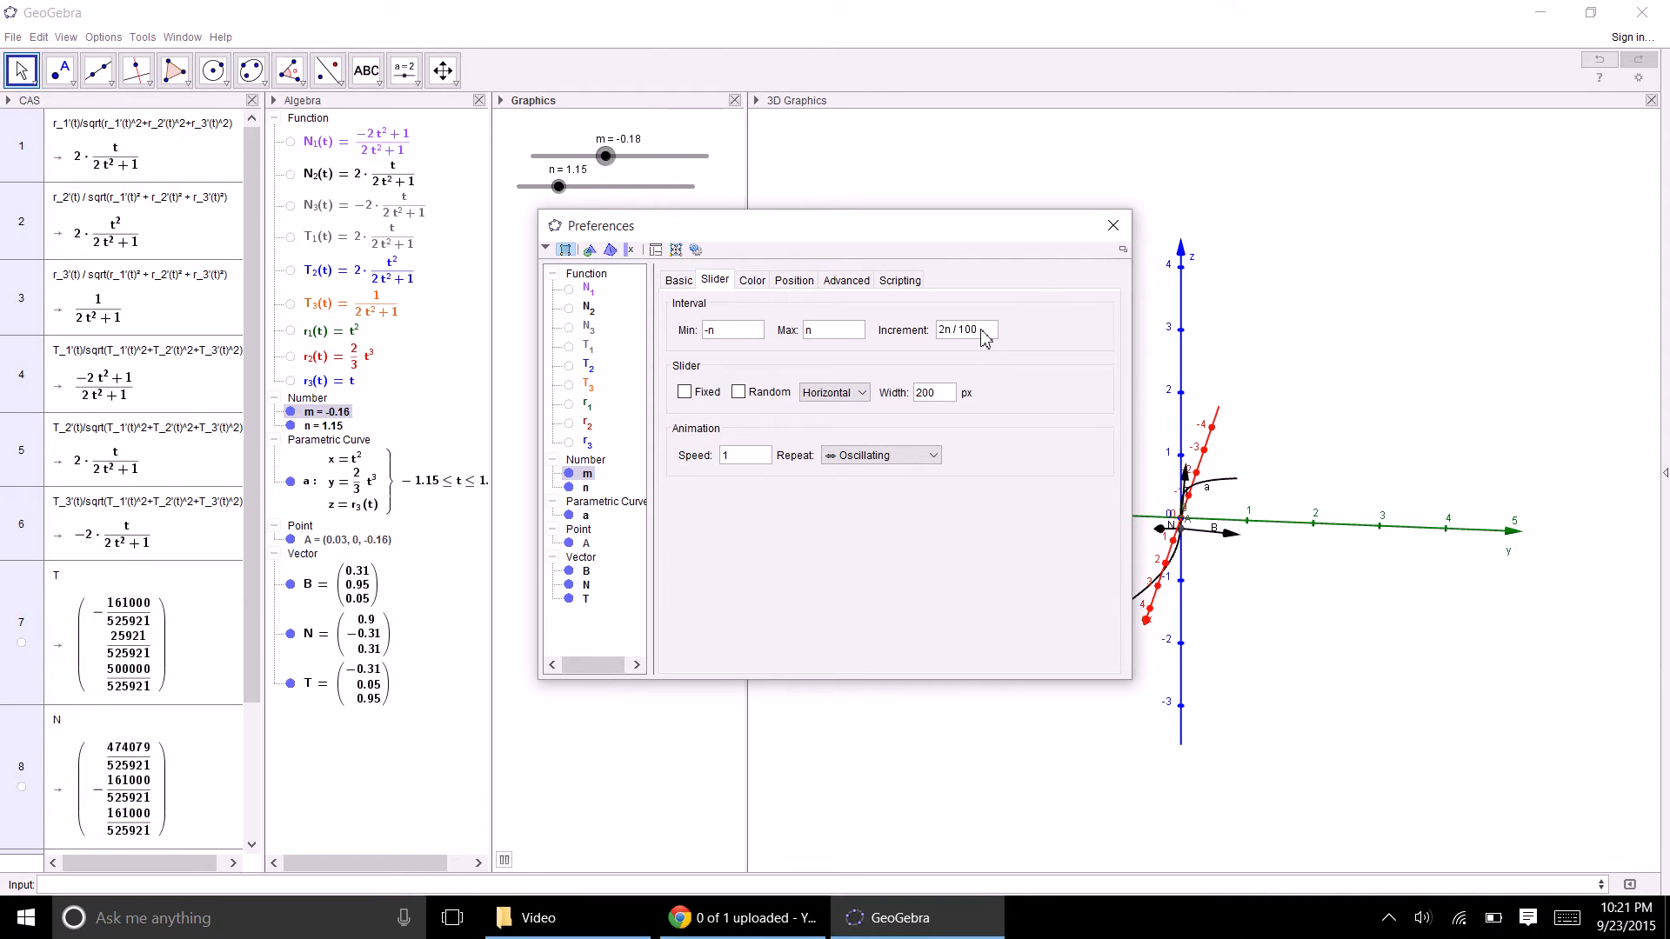
pyautogui.click(1113, 225)
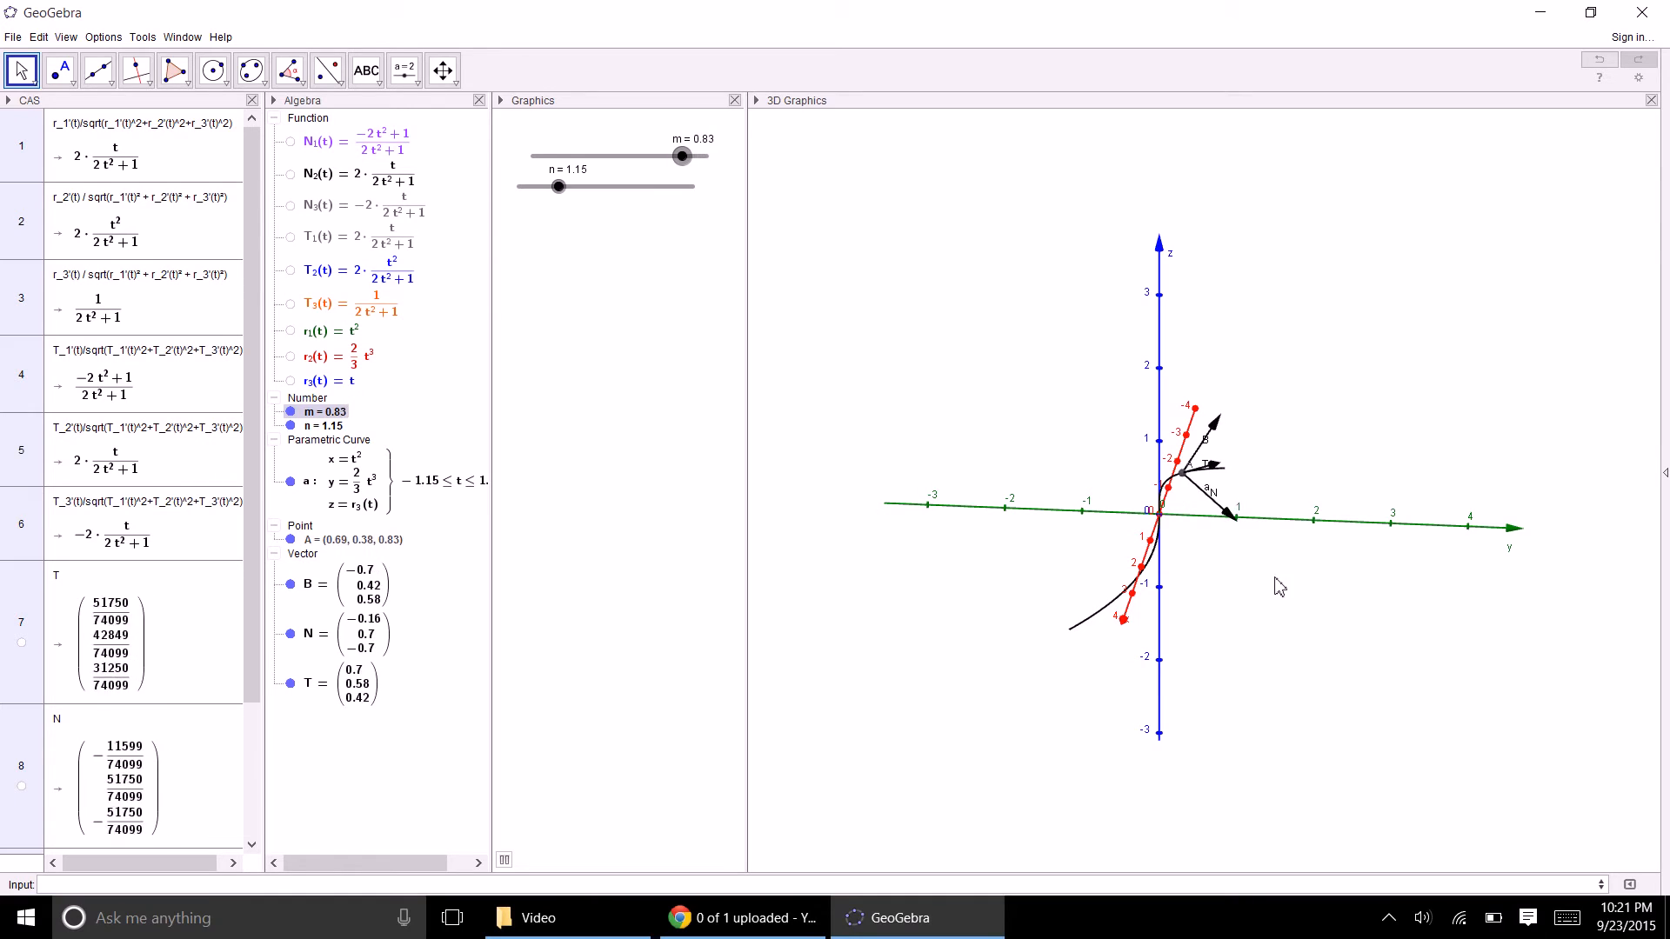
# - Turn off the animation of slider m
pyautogui.moveTo(1275, 579); pyautogui.dragTo(1221, 581)
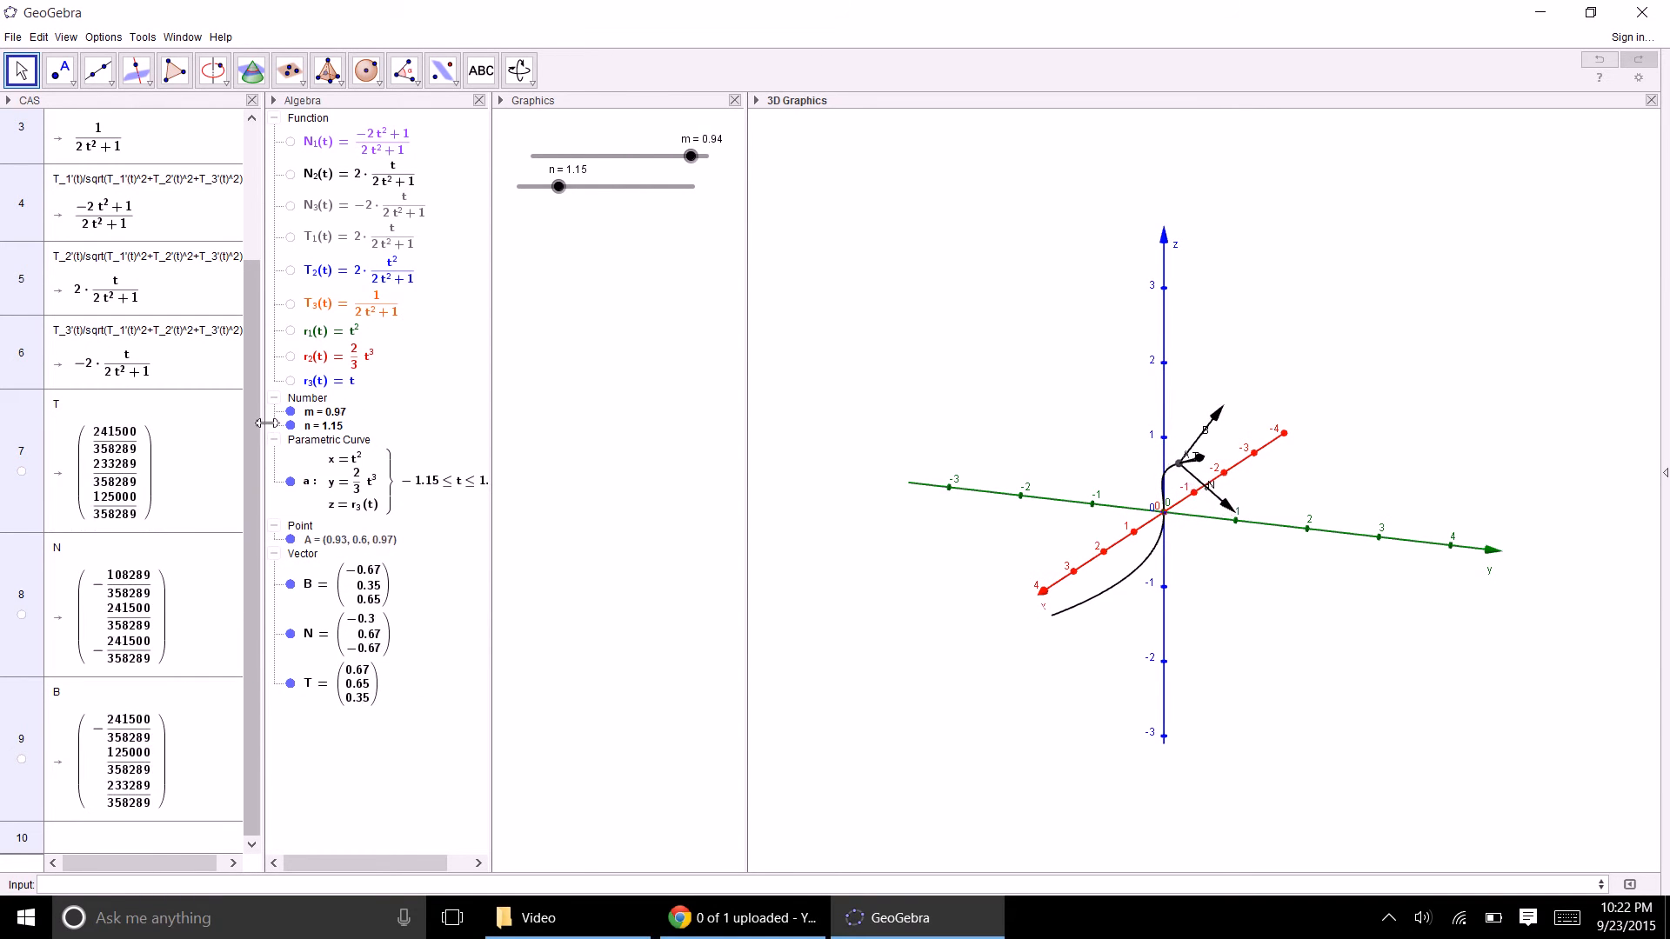
pyautogui.moveTo(255, 431); pyautogui.dragTo(278, 238)
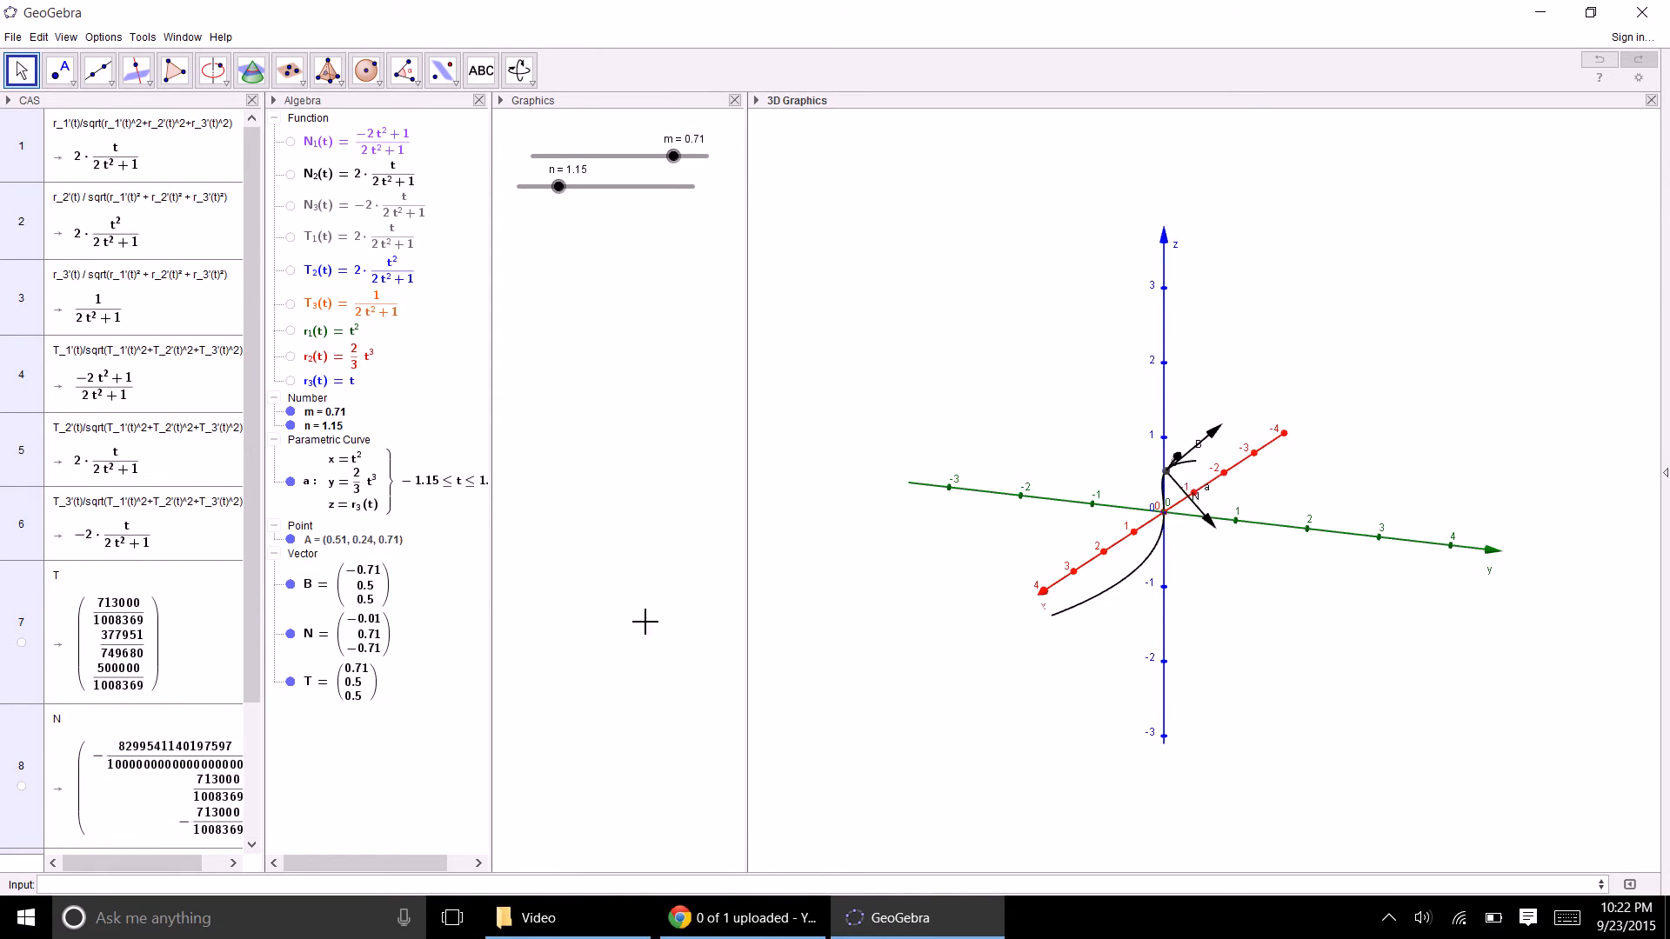
pyautogui.click(651, 160)
pyautogui.rightClick(644, 155)
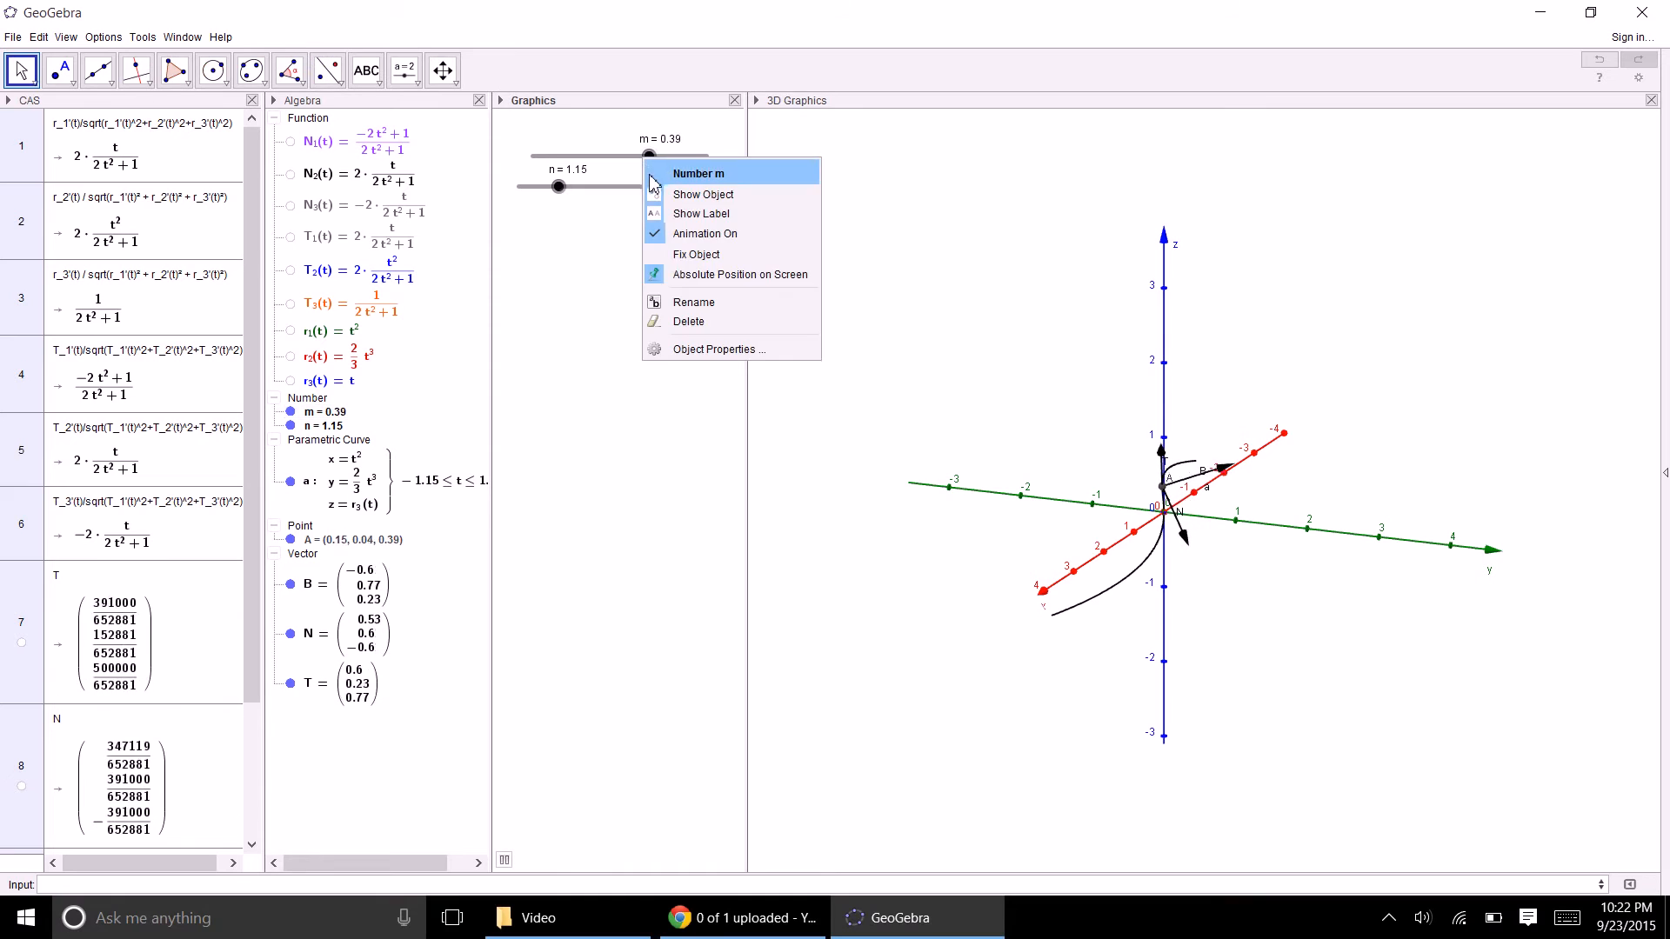
pyautogui.click(676, 233)
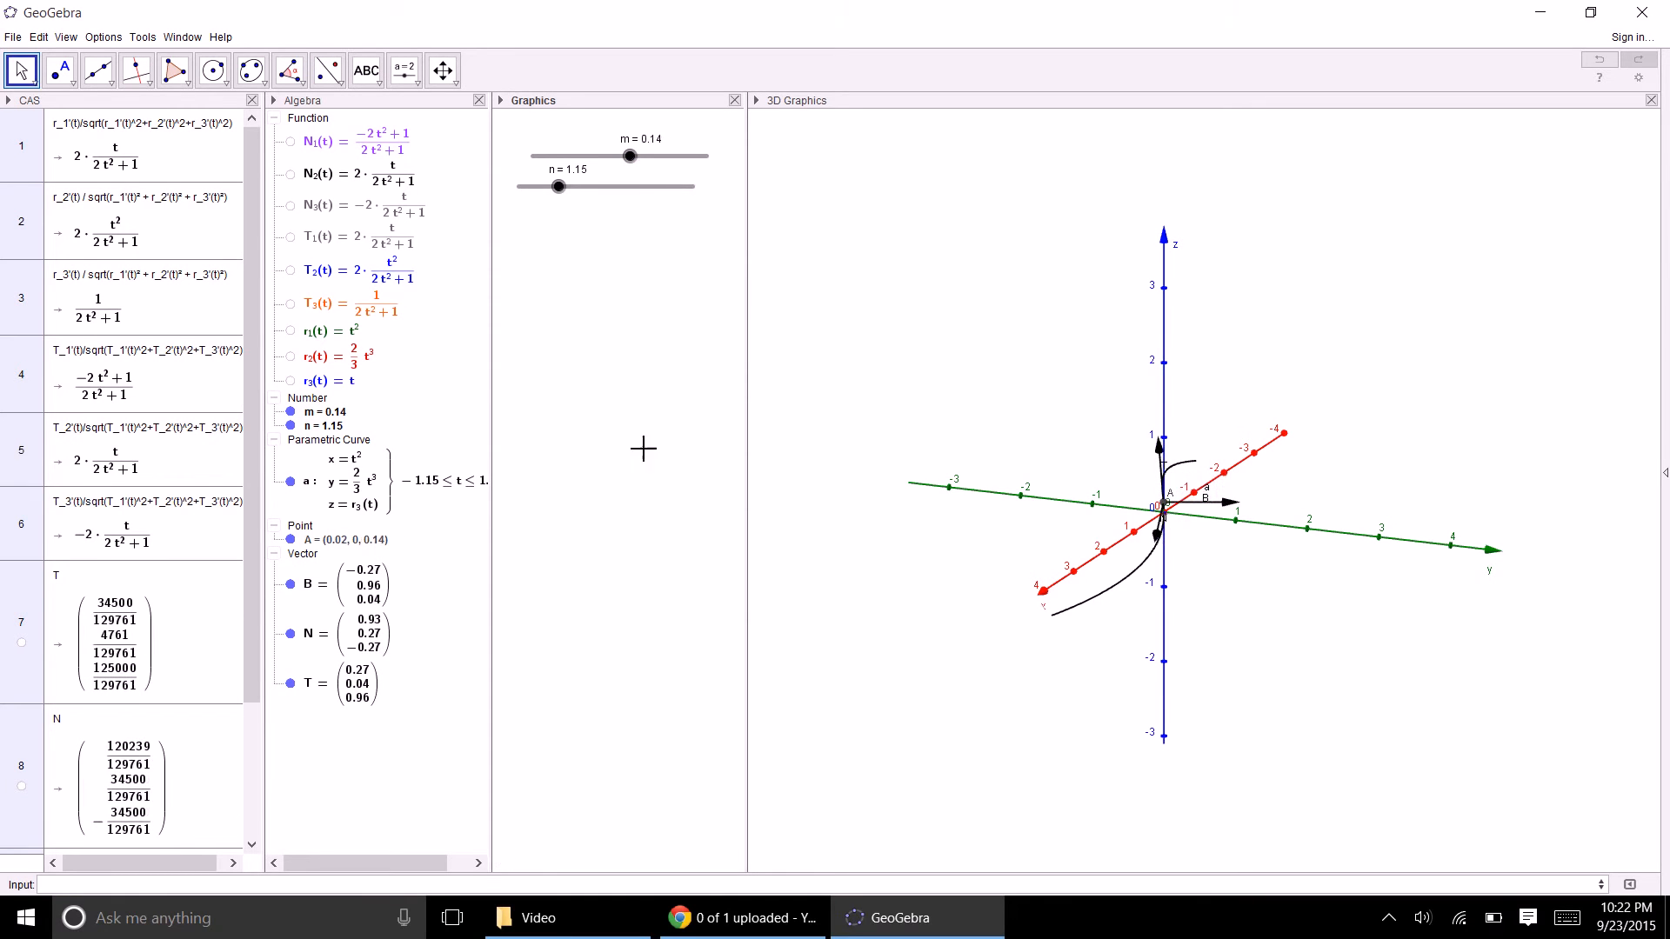
pyautogui.moveTo(883, 596)
pyautogui.mouseDown()
pyautogui.moveTo(913, 574)
pyautogui.moveTo(864, 597)
pyautogui.mouseUp()
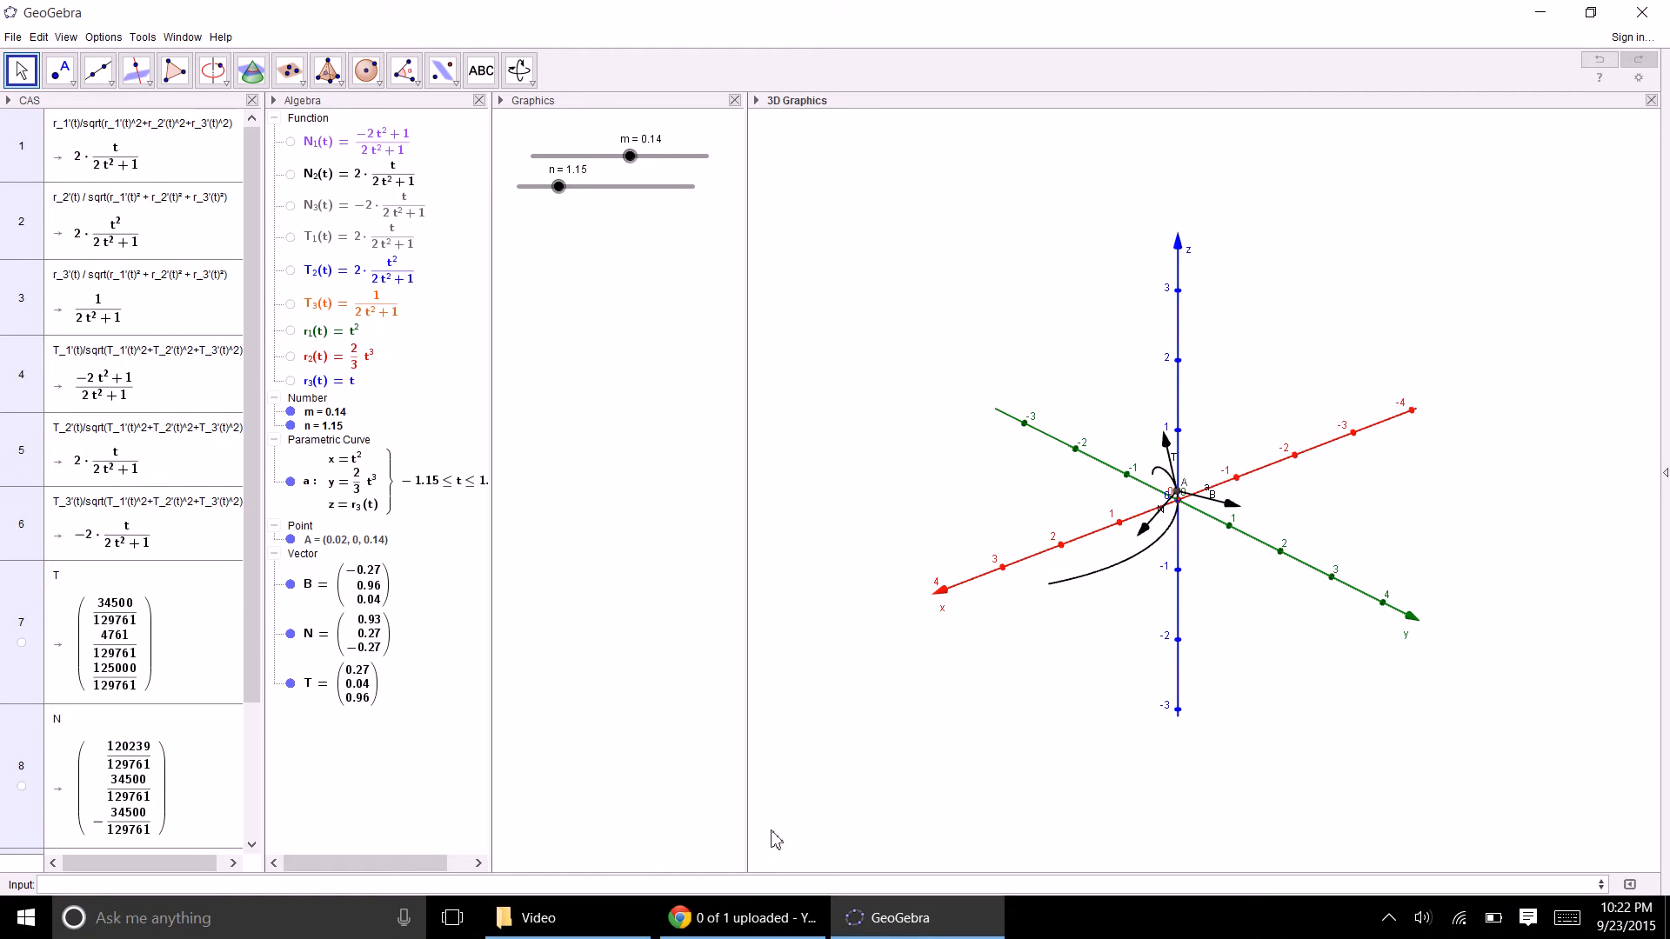
# - Switch to Chrome, load Blackboard in a new tab and open the MTH 233 Calculus III course
pyautogui.click(739, 916)
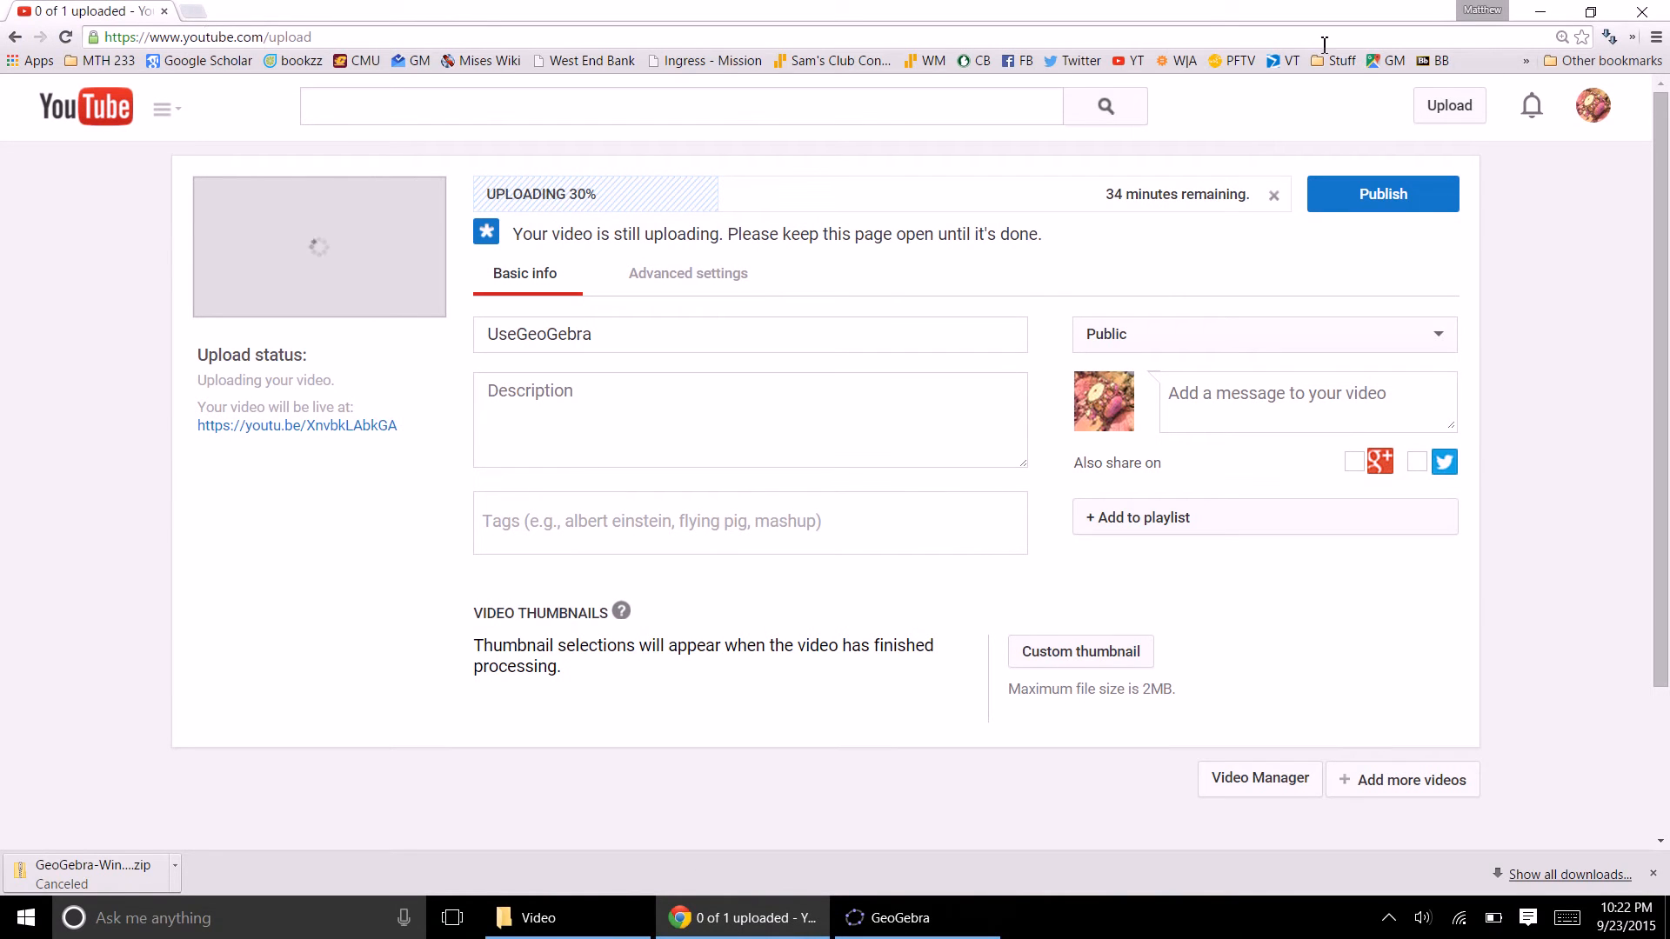
pyautogui.click(193, 14)
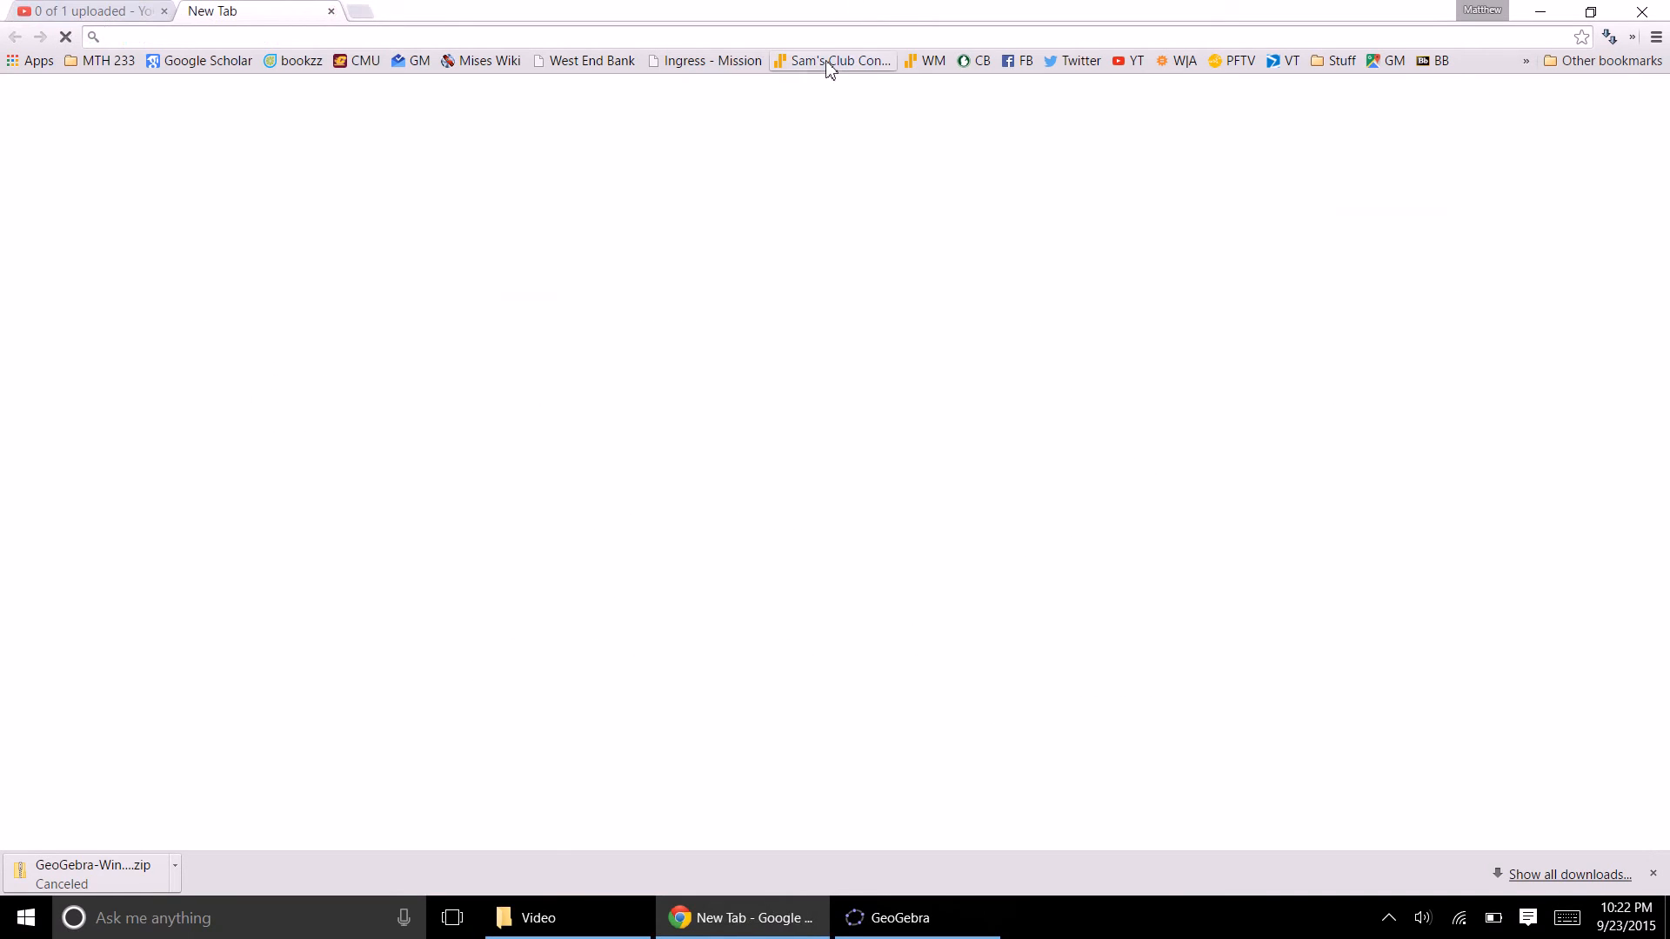
pyautogui.click(1431, 61)
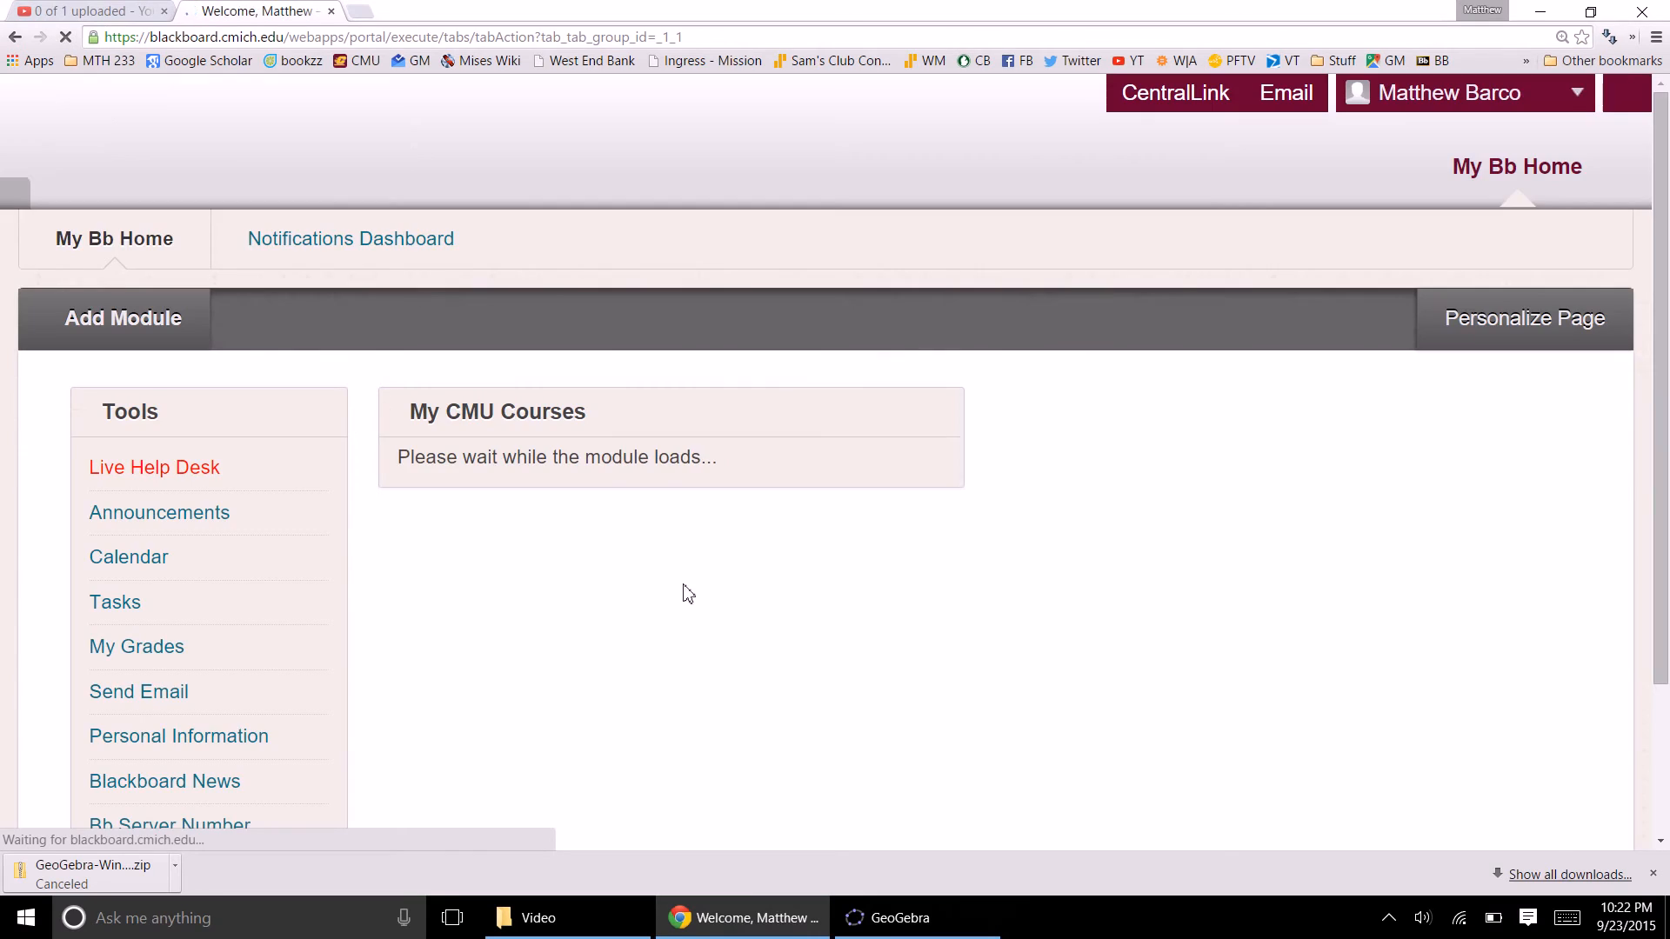
pyautogui.scroll(-11, 687, 594)
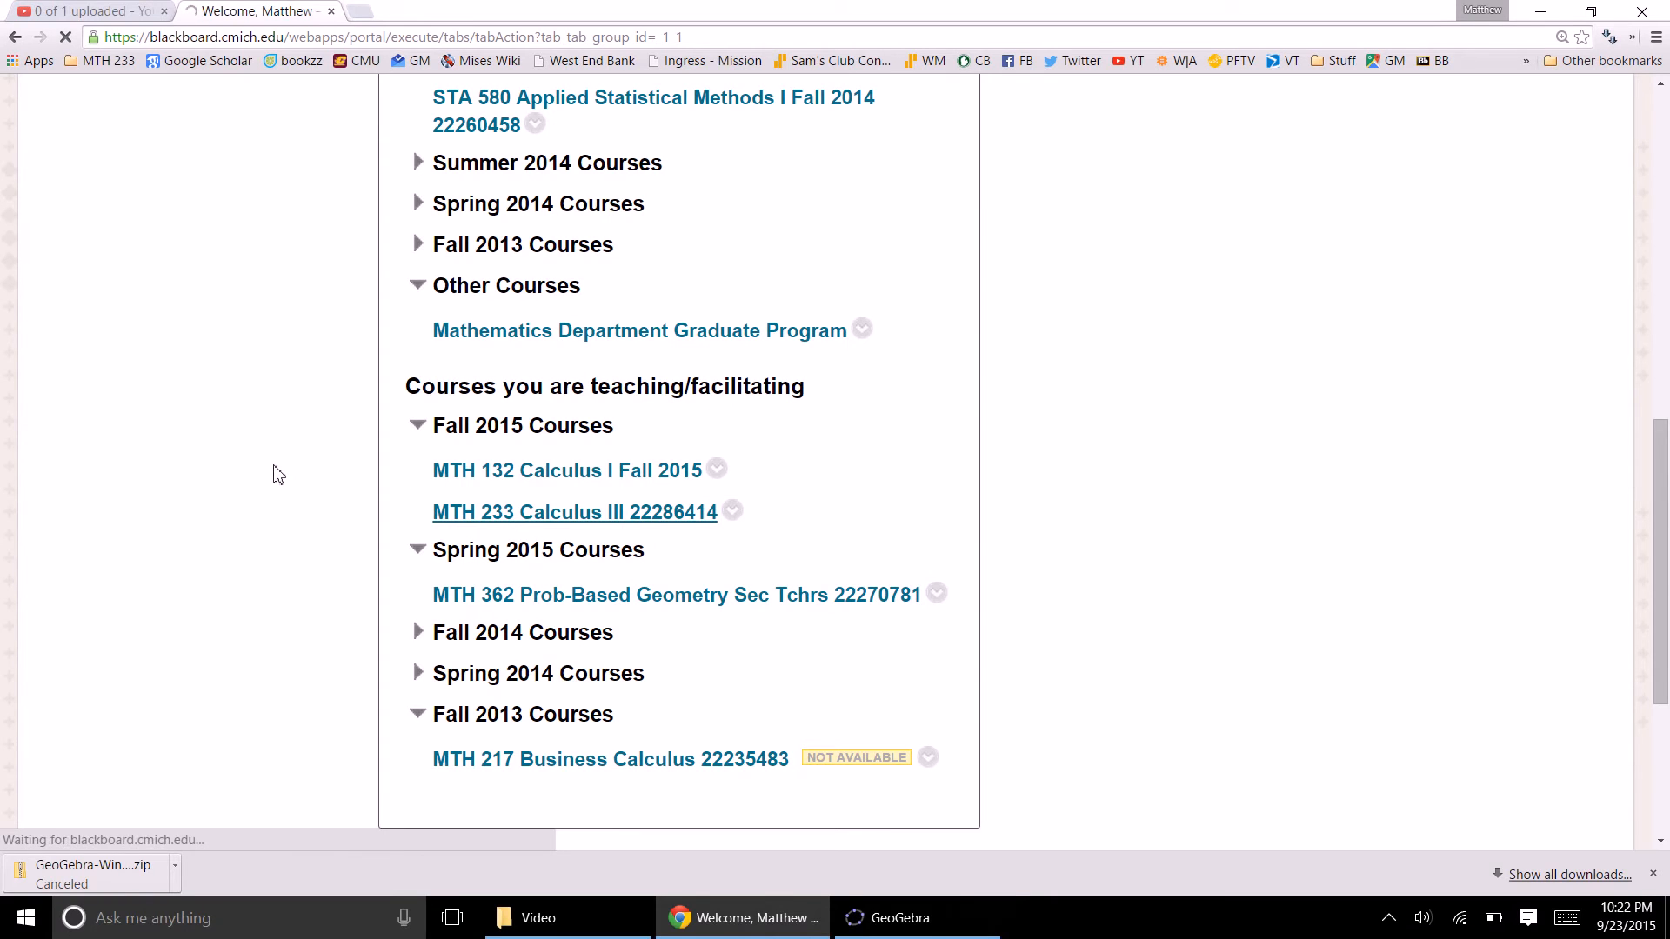
# - Go from the course to its WebAssign class page and open the Stewart Calculus eBook
pyautogui.scroll(-4, 278, 474)
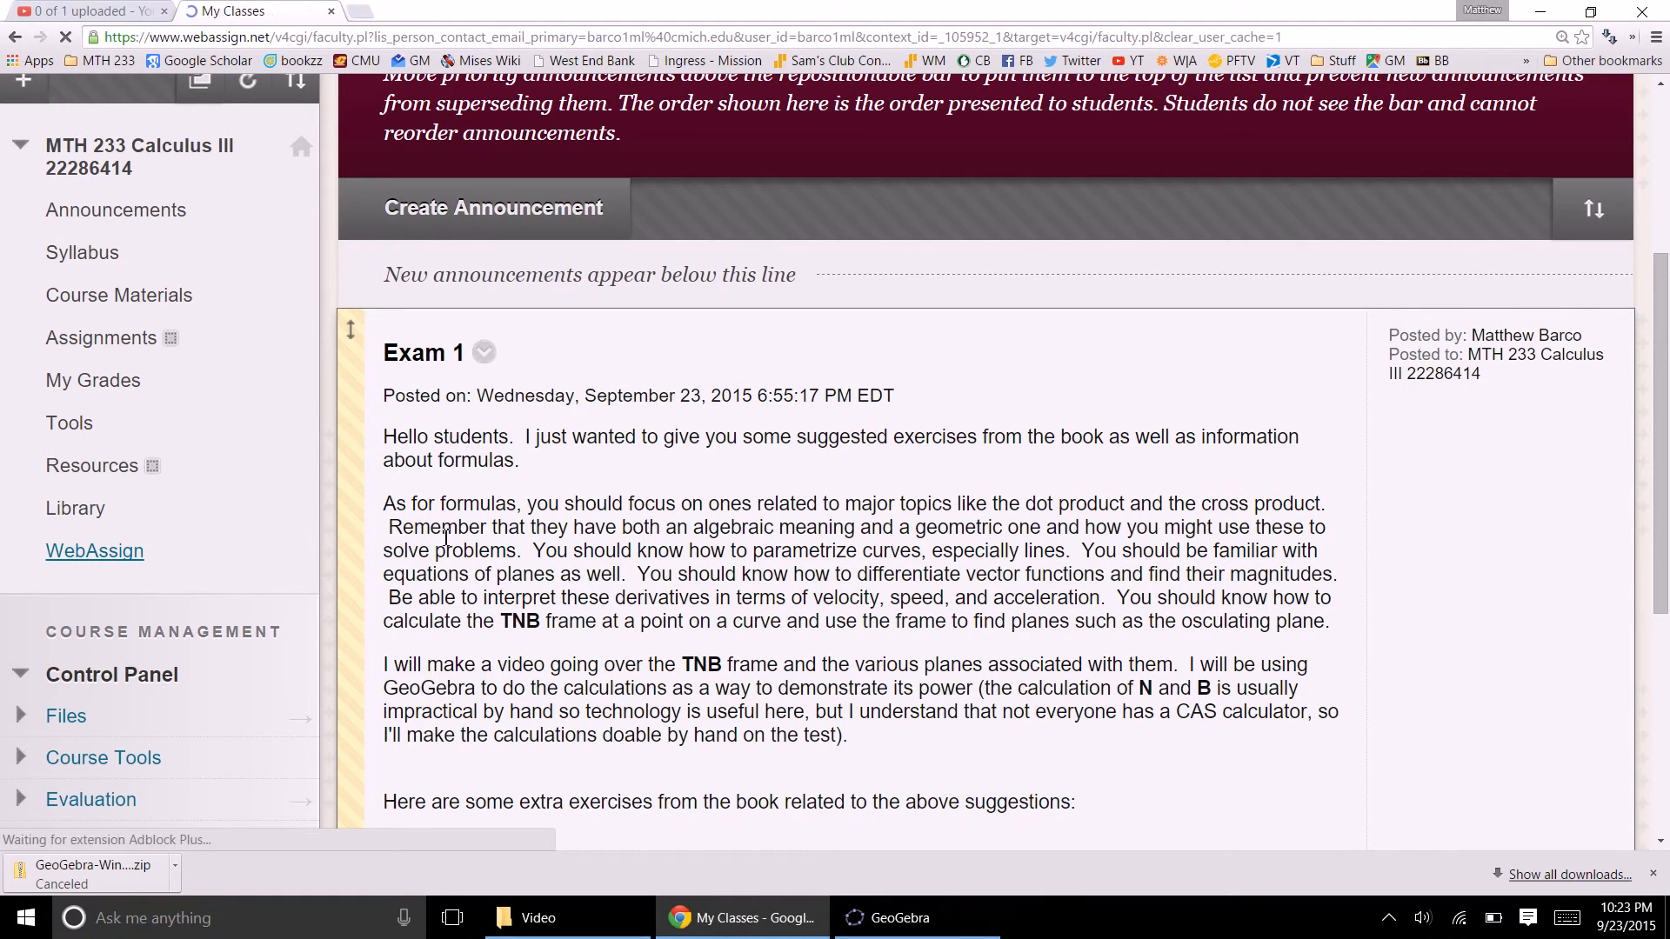
pyautogui.scroll(-2, 910, 526)
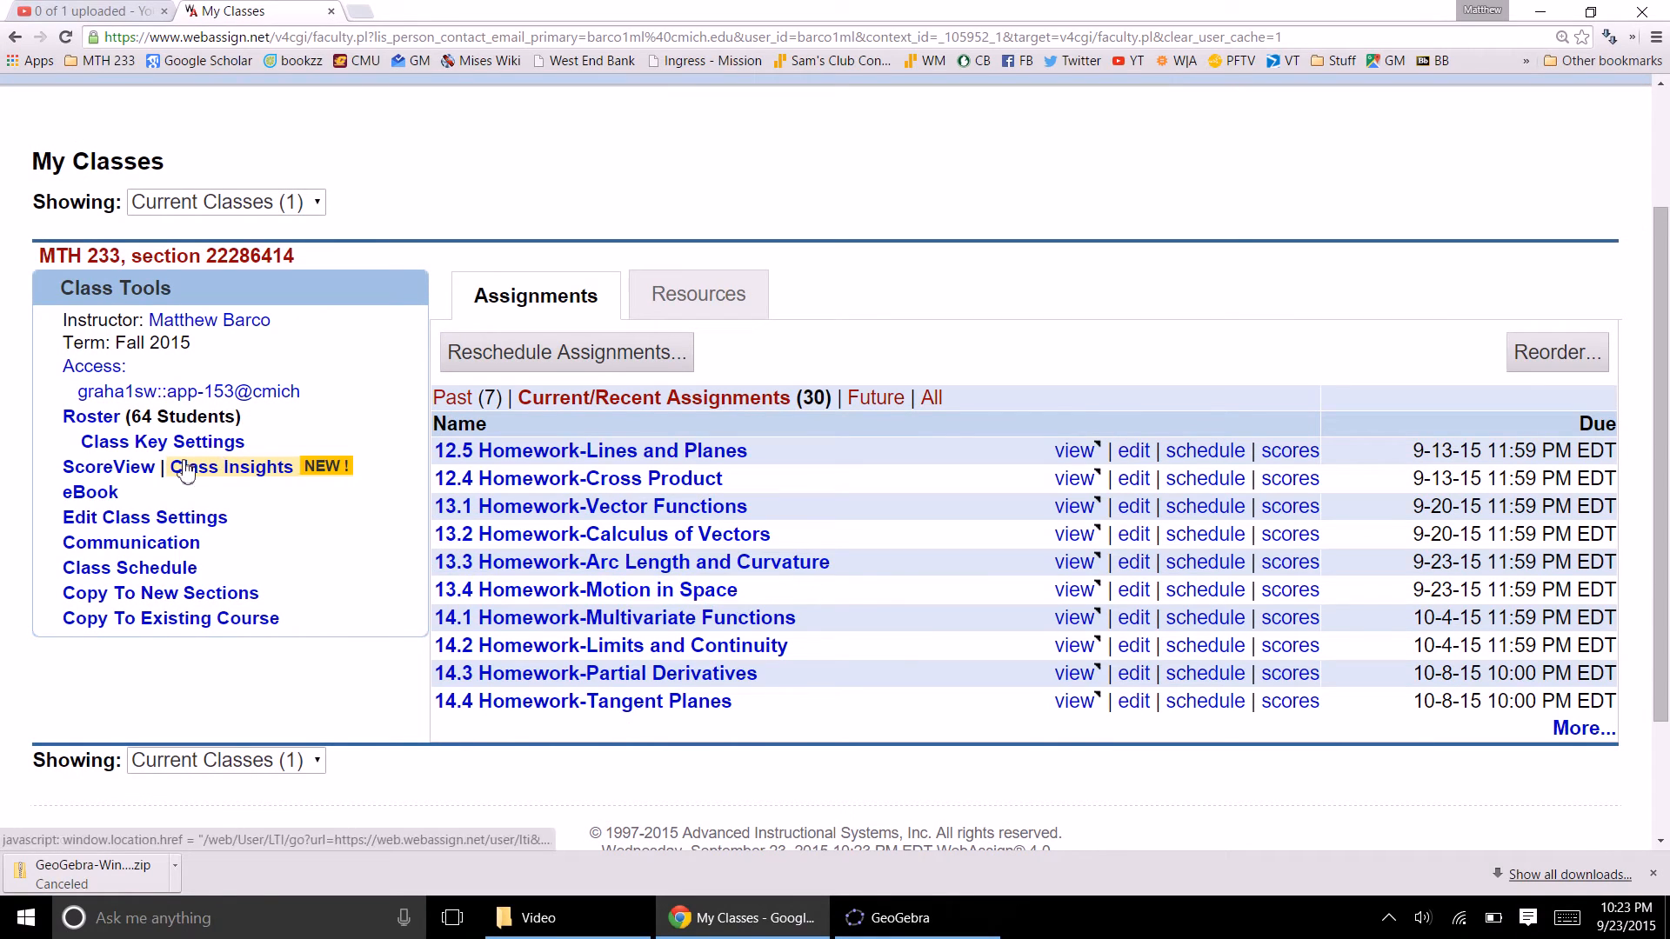
pyautogui.click(110, 498)
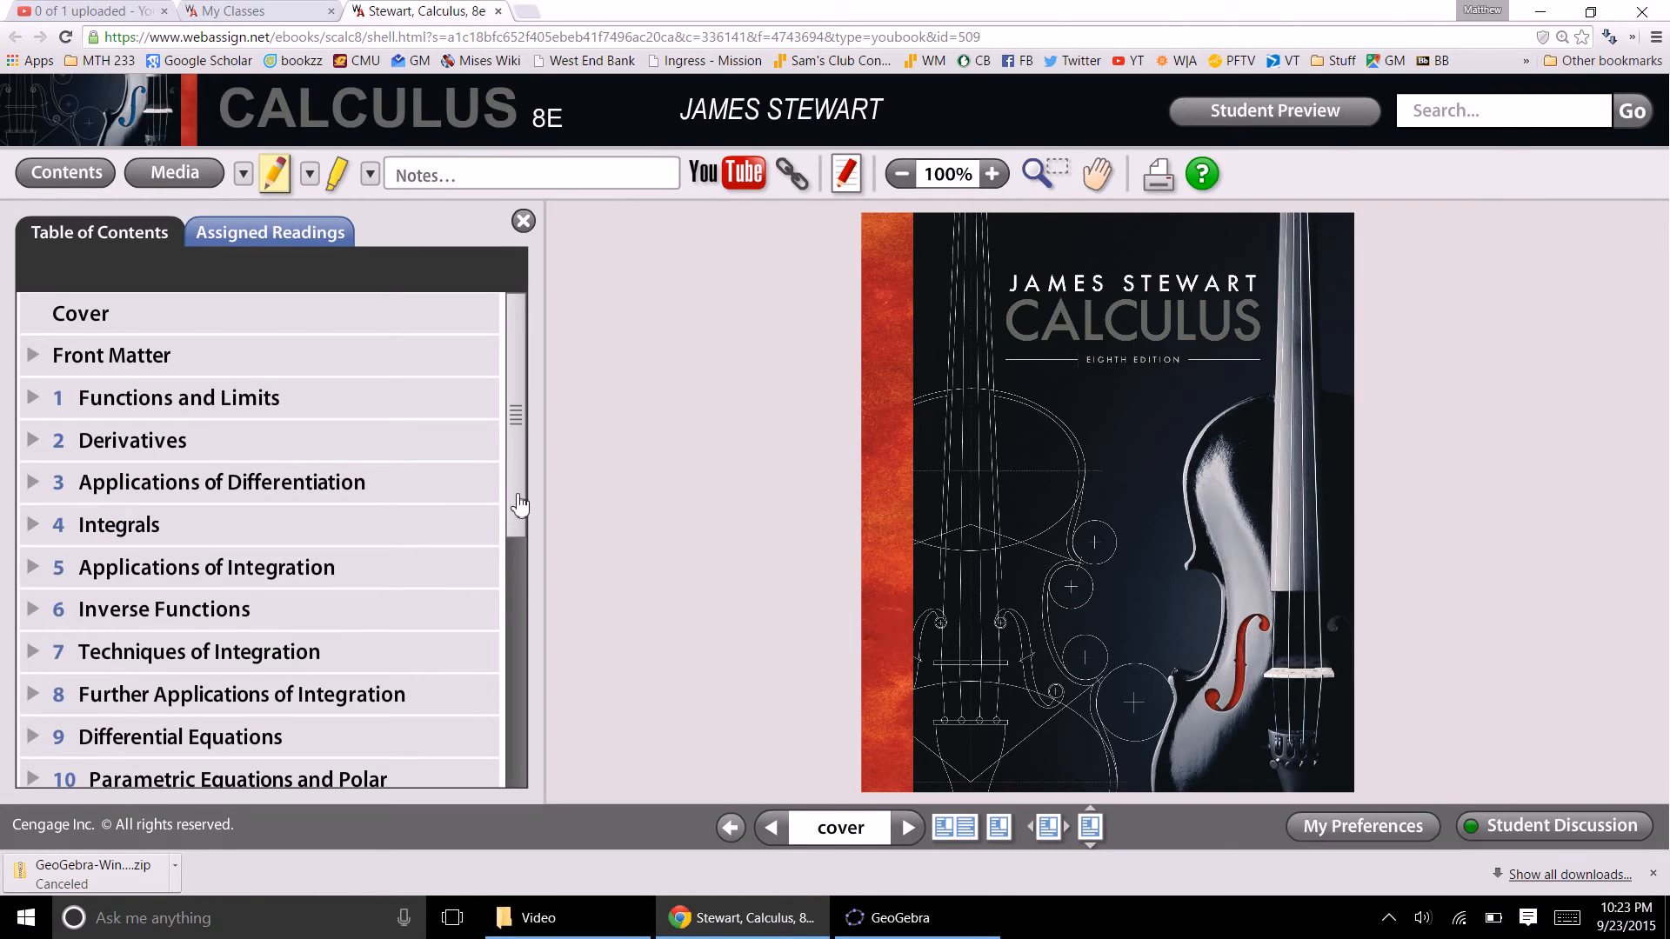
# - Expand chapter 13 Vector Functions in the eBook's contents and open section 13.4 Motion in Space: Velocity and Acceleration
pyautogui.moveTo(515, 522); pyautogui.dragTo(489, 648)
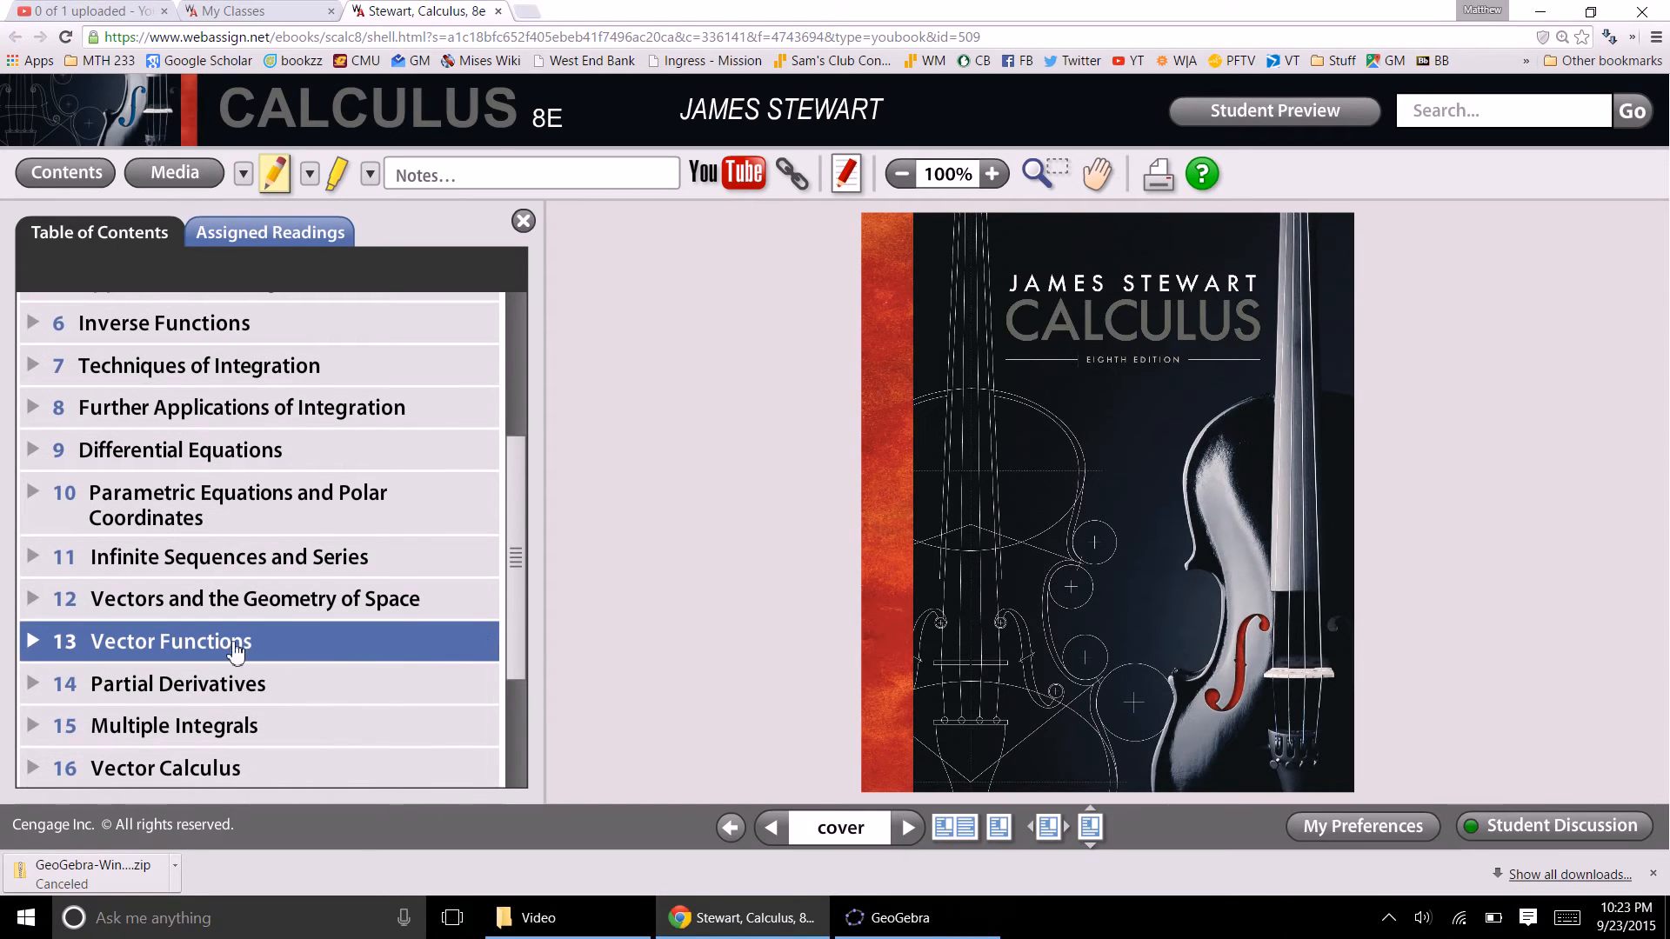
pyautogui.click(32, 648)
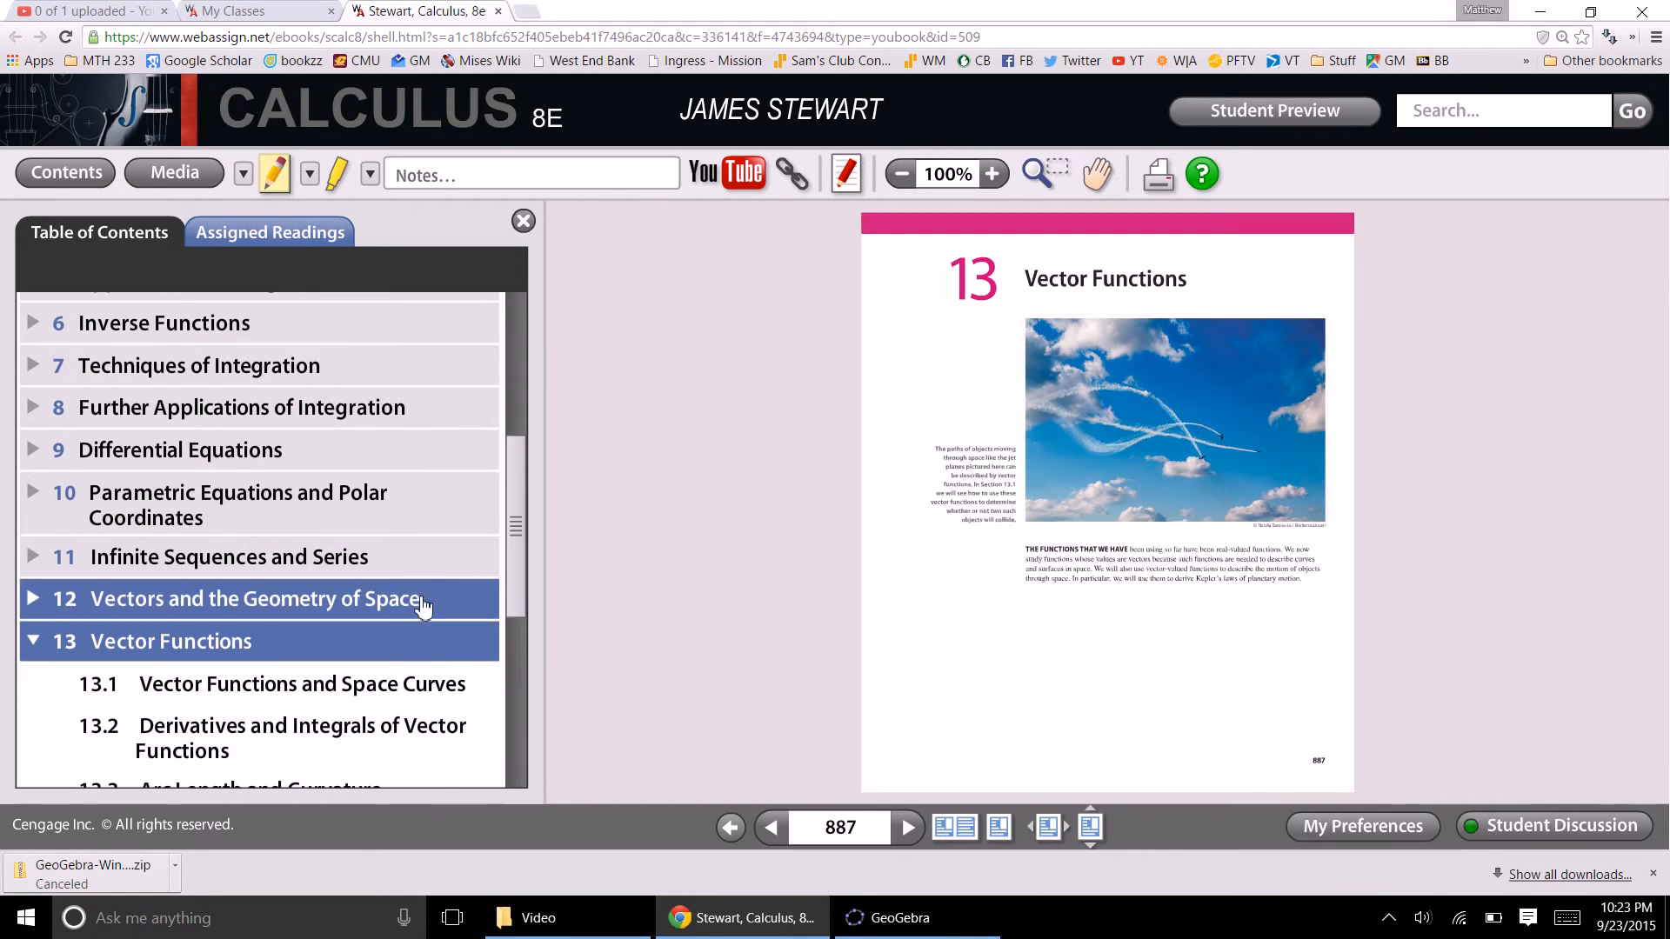
pyautogui.moveTo(514, 492); pyautogui.dragTo(516, 570)
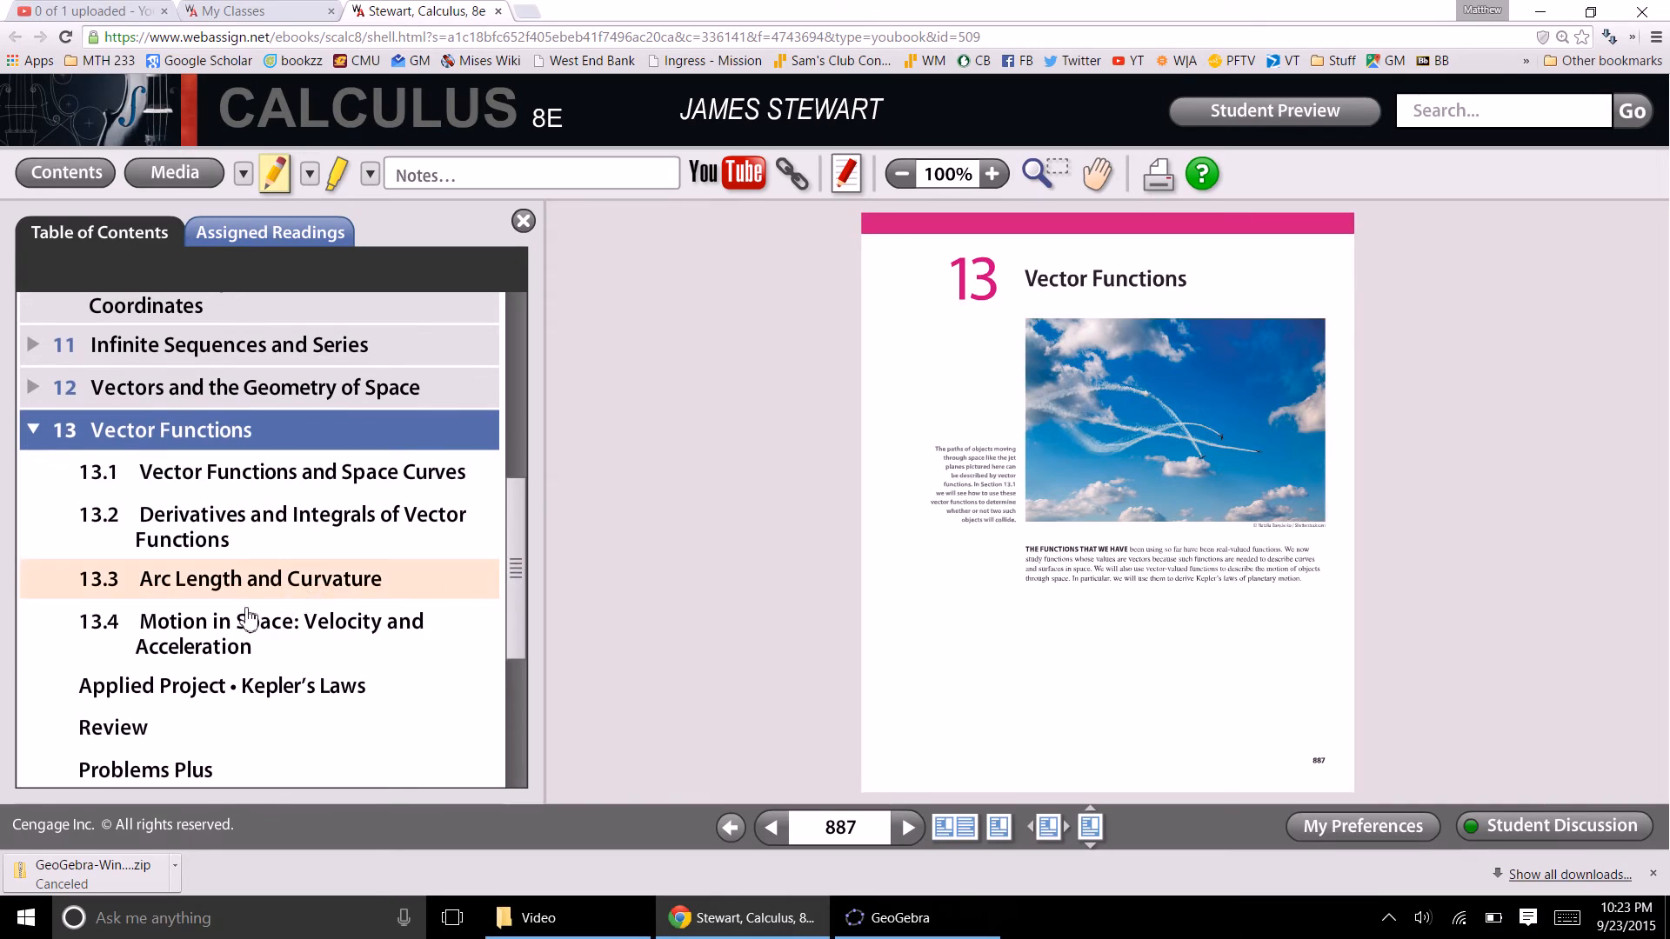
pyautogui.click(194, 639)
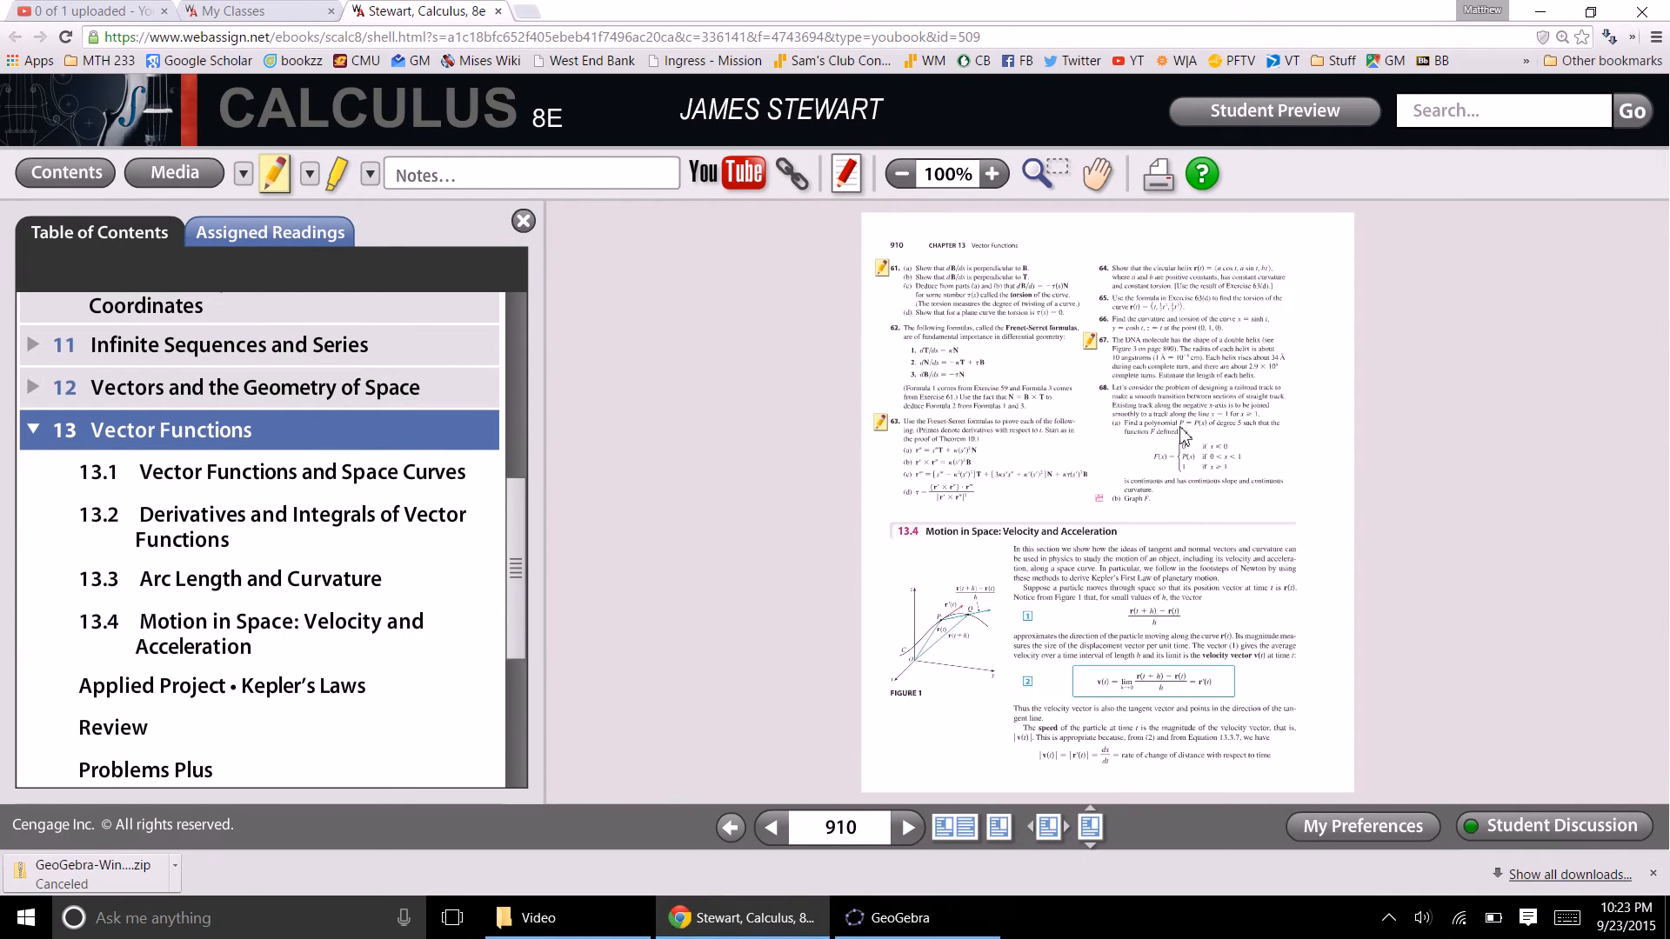
# - Examine the Section 13.3 exercises on page 909 at 180% zoom, including the rectifying plane definition in exercise 58, and return to GeoGebra
pyautogui.click(992, 176)
pyautogui.click(992, 177)
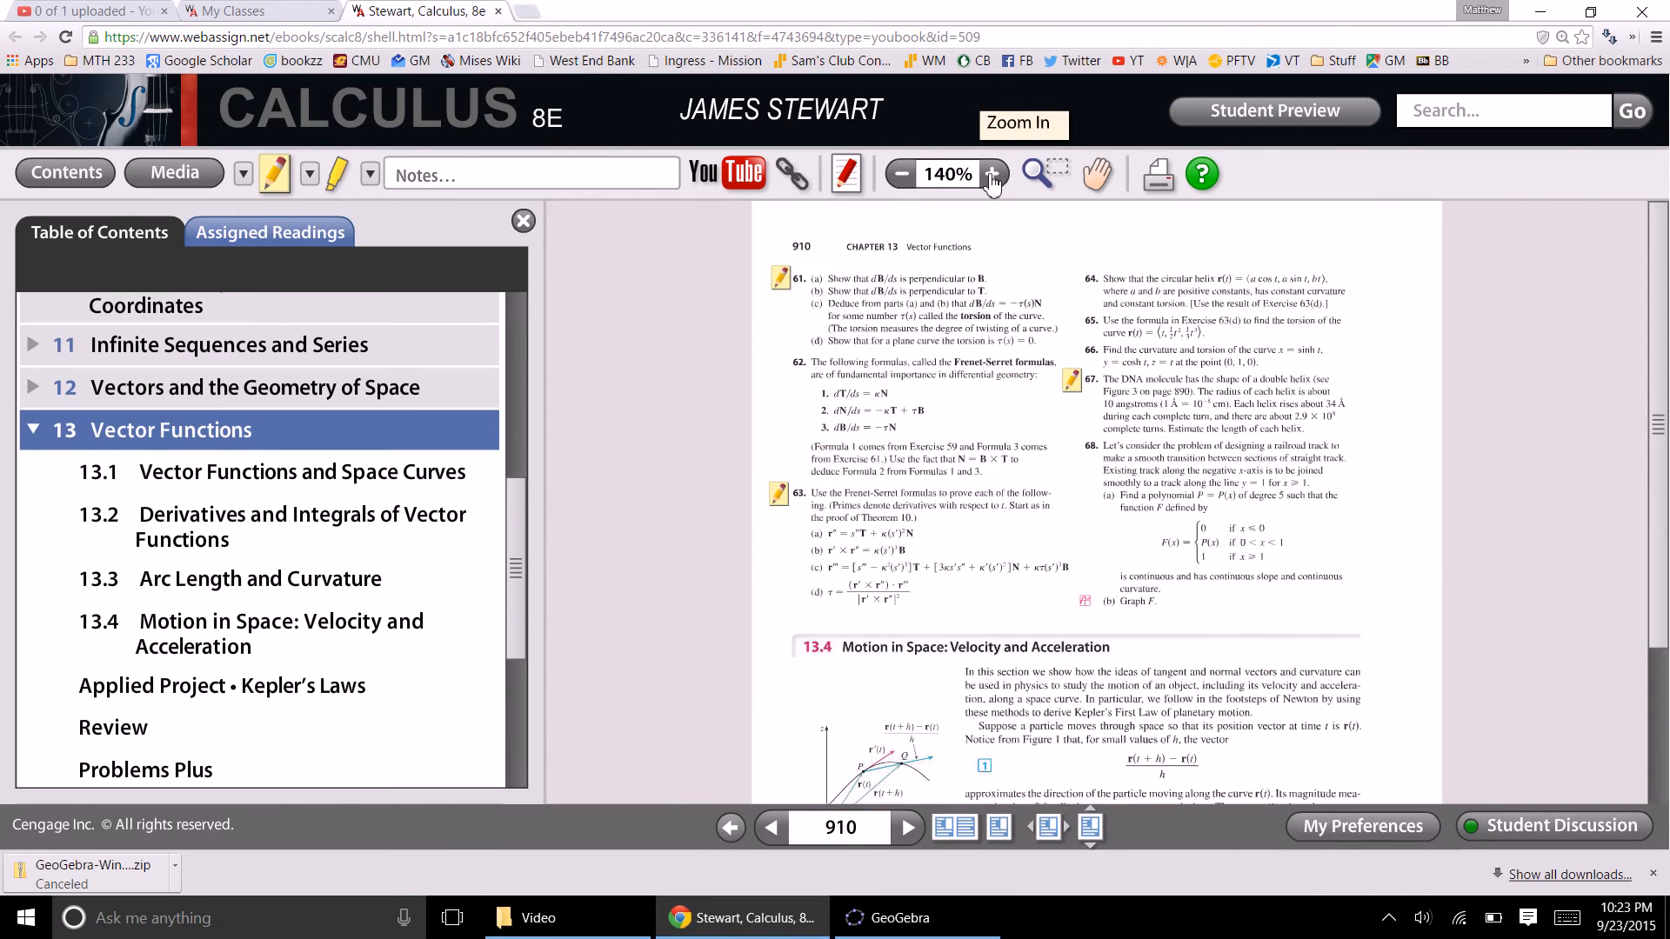
pyautogui.click(992, 179)
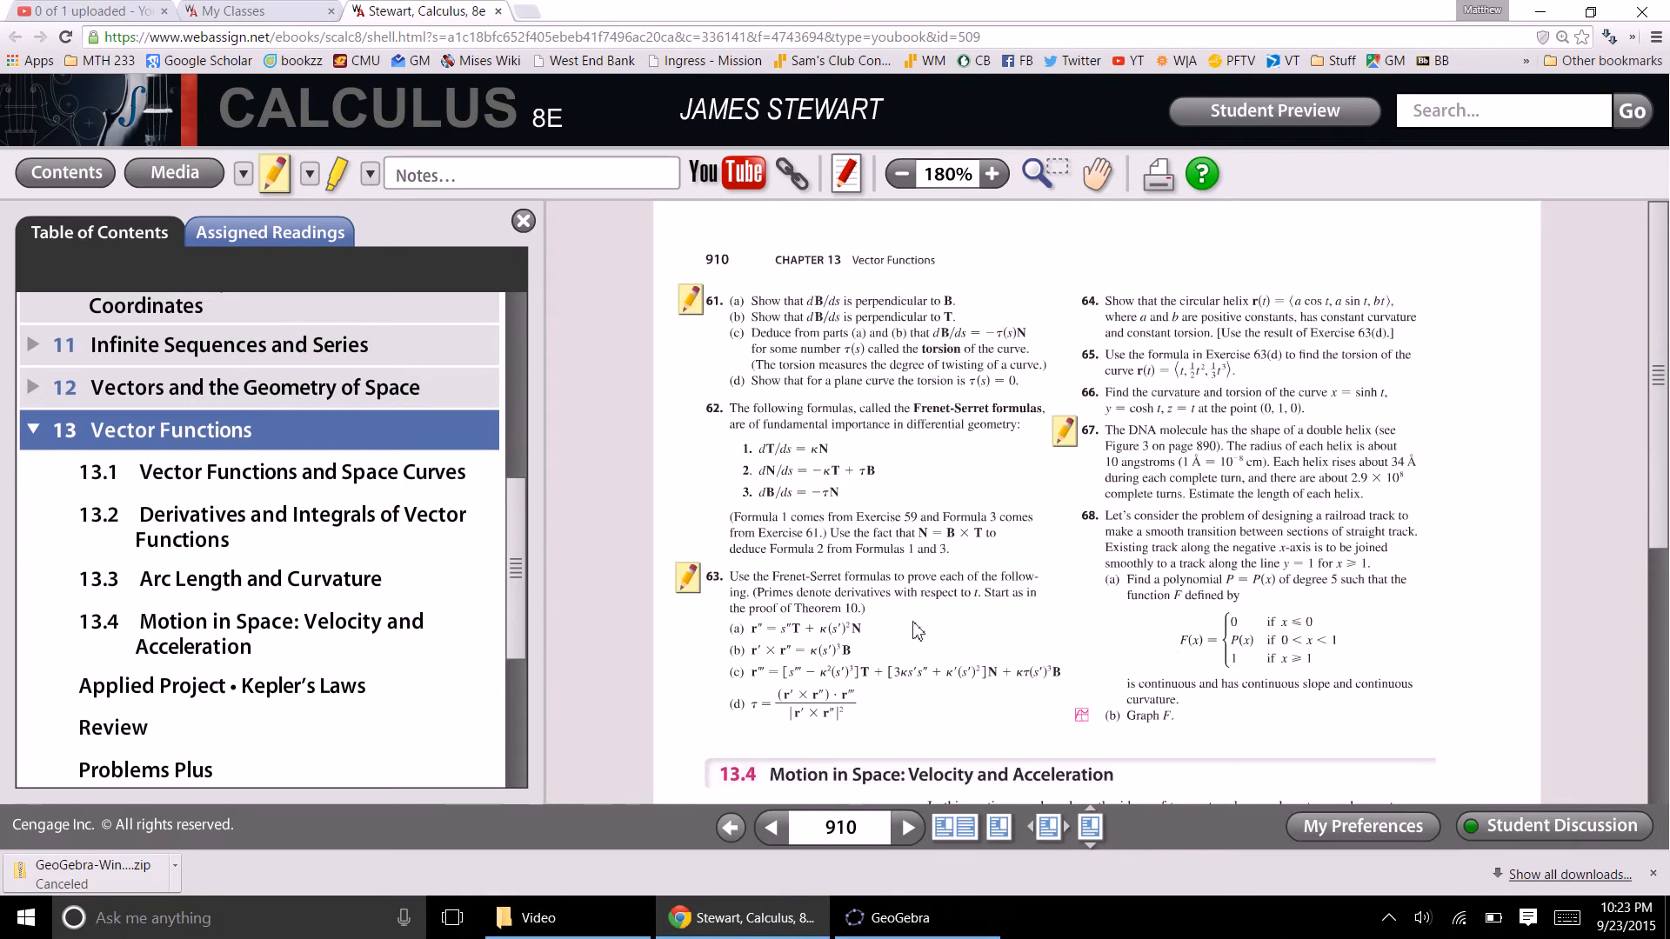
pyautogui.click(771, 828)
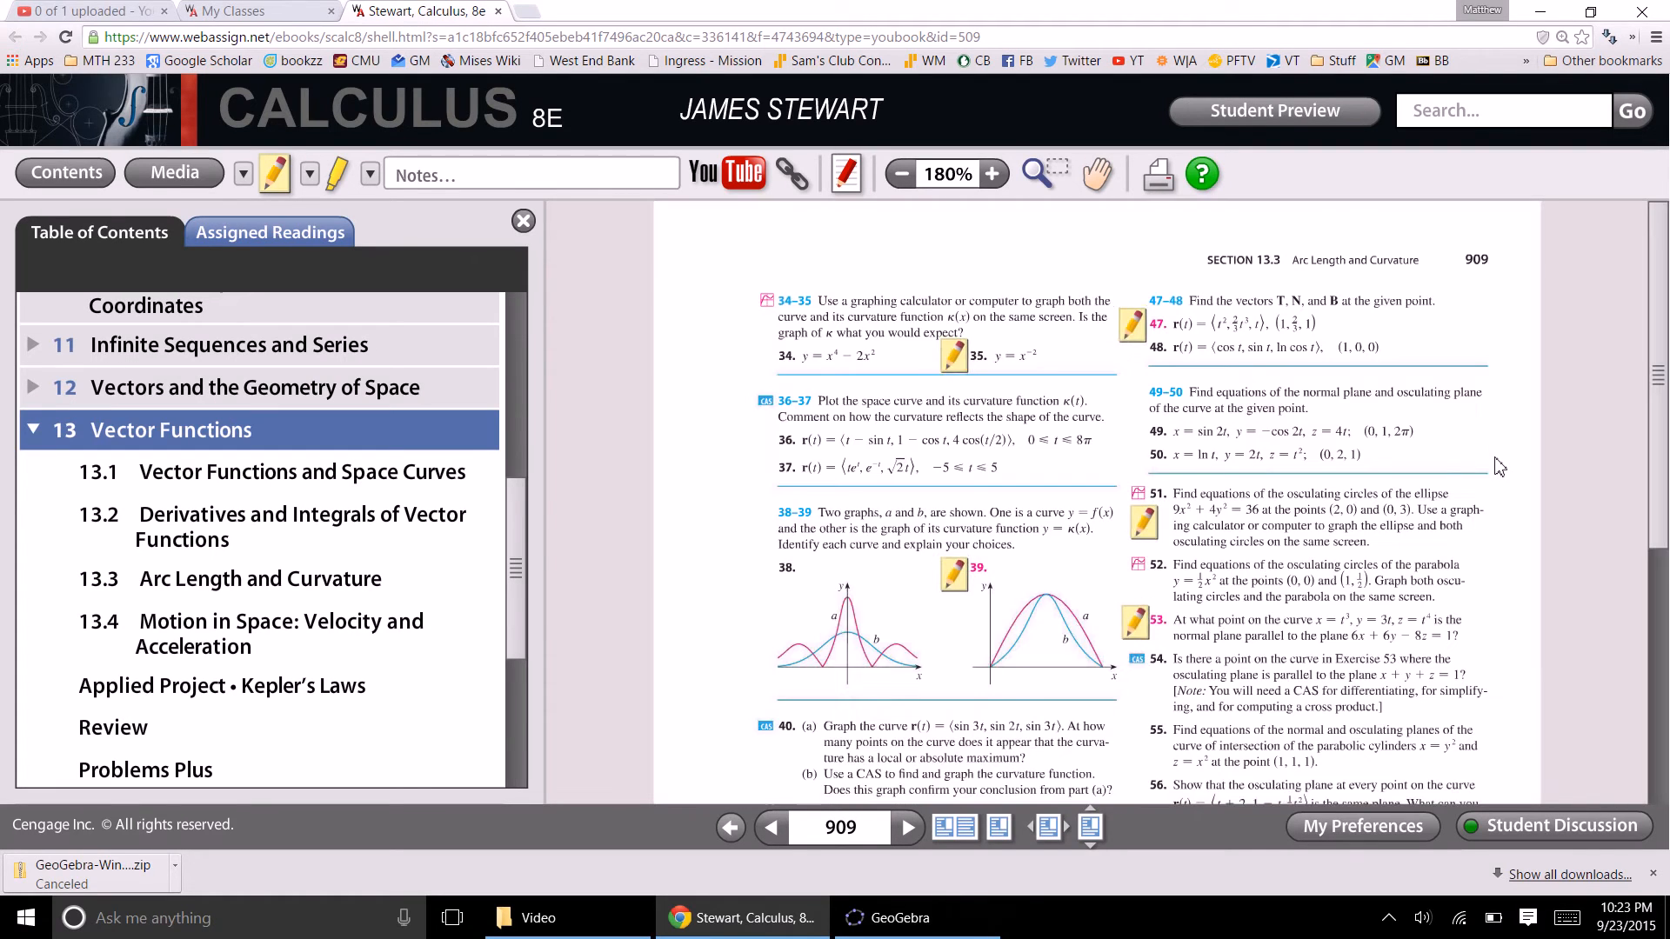
pyautogui.moveTo(1658, 499); pyautogui.dragTo(1657, 566)
pyautogui.scroll(-5, 1413, 675)
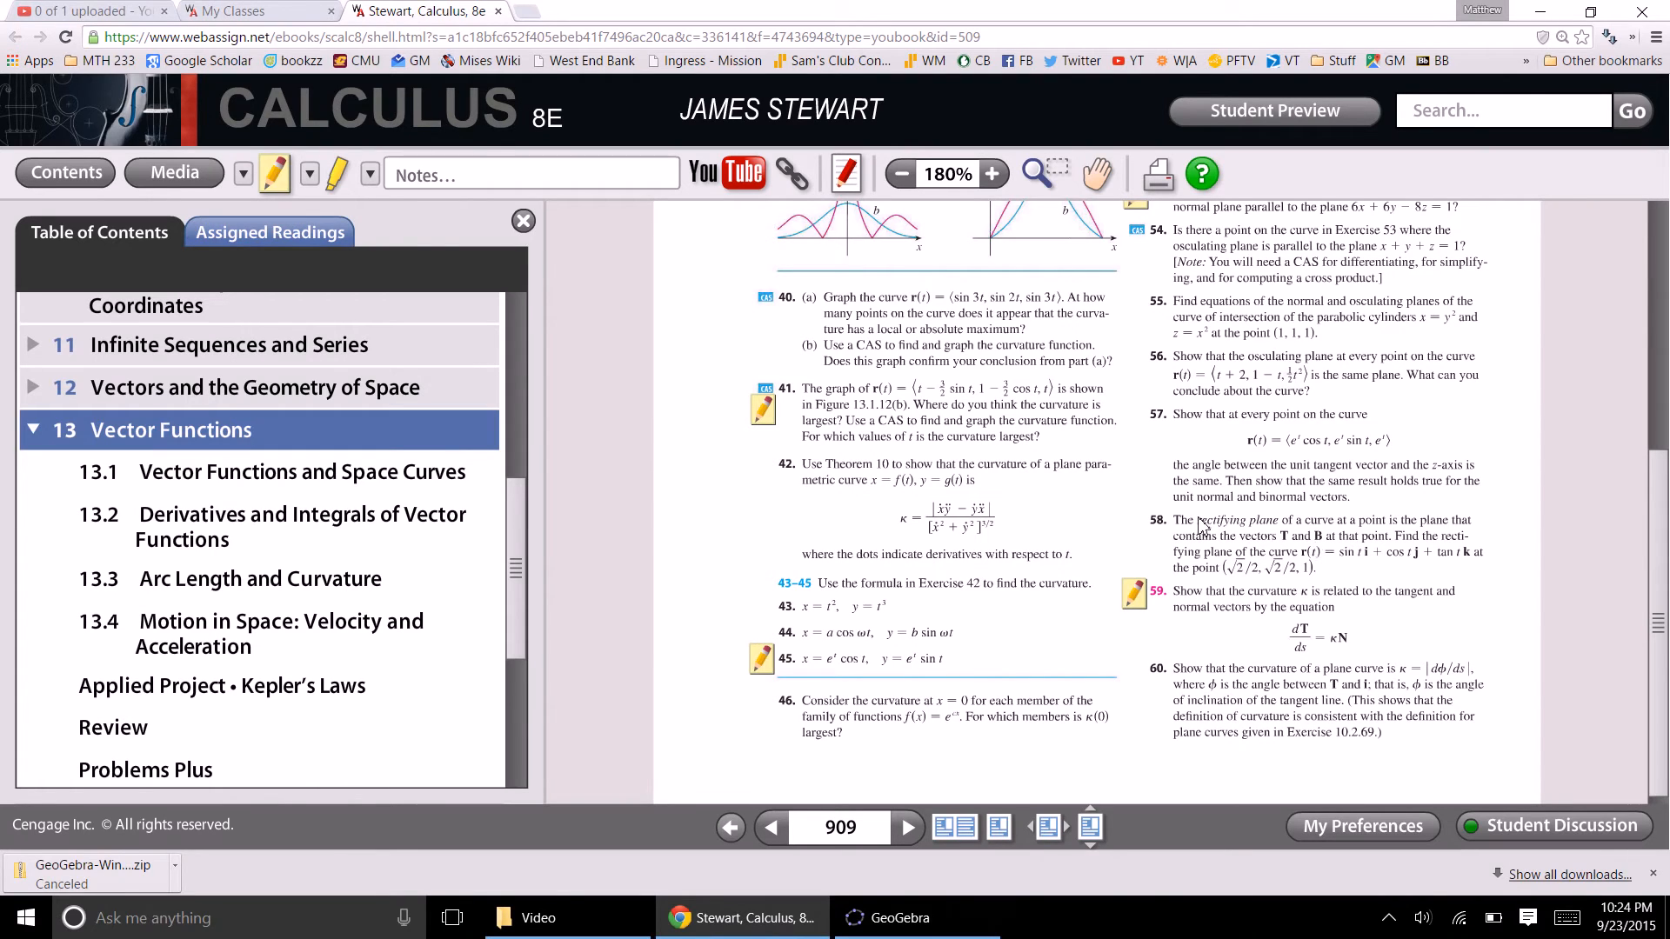
pyautogui.click(983, 920)
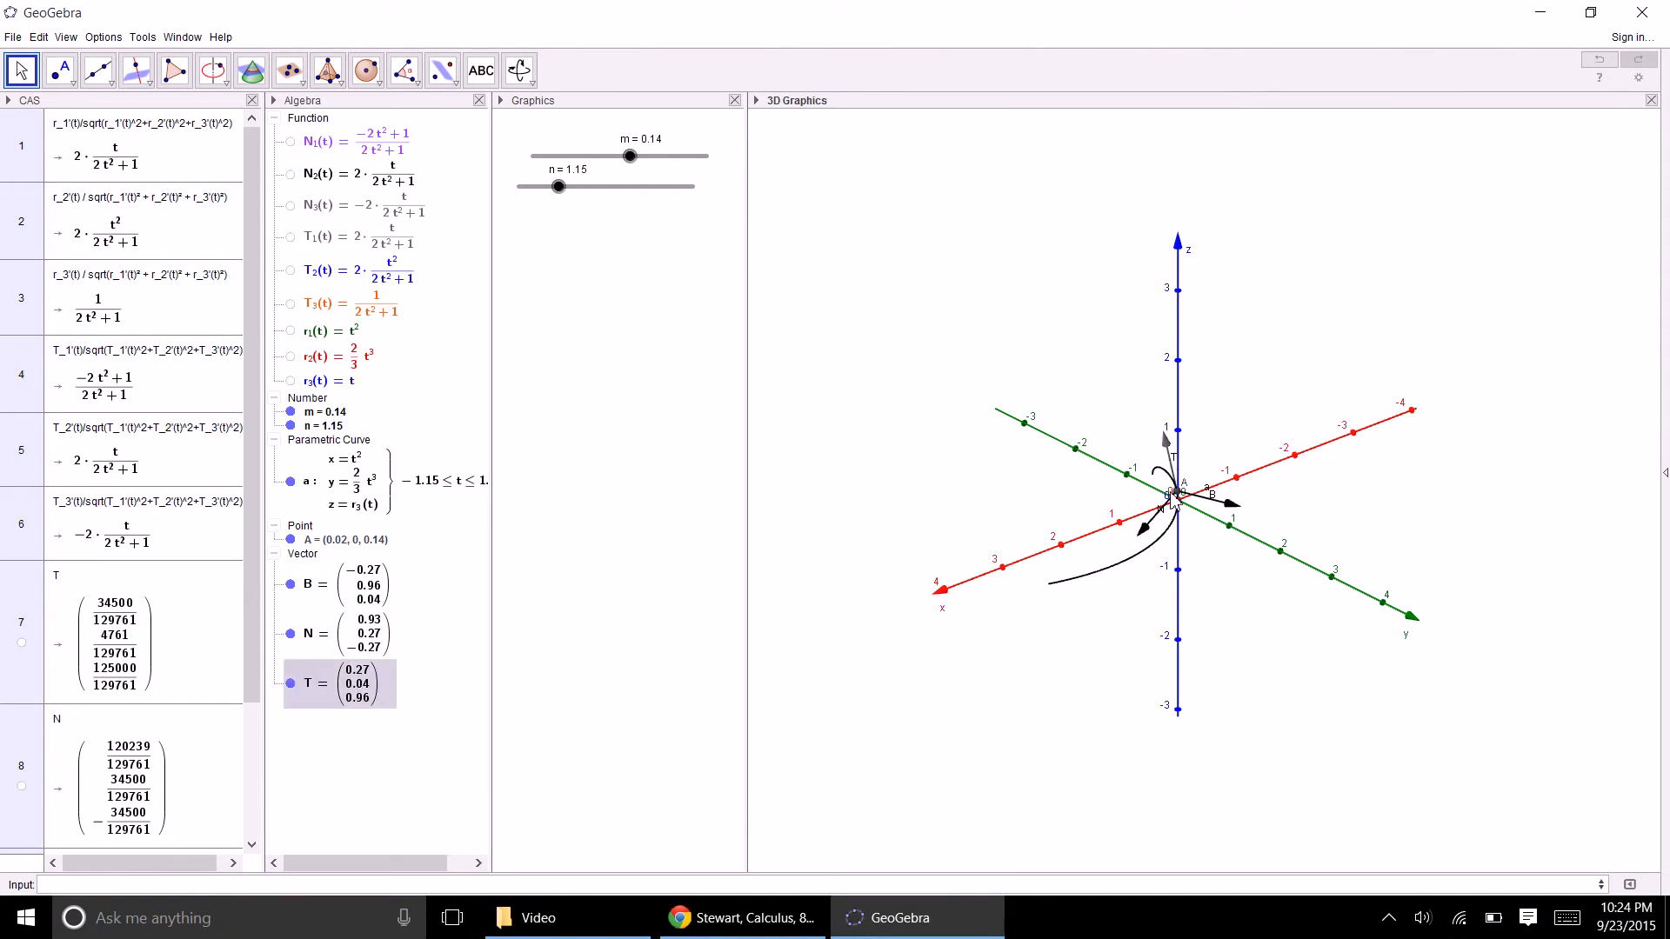
# - Examine how the T, N and B vectors at point A sit relative to the curve from several angles
pyautogui.moveTo(1249, 585); pyautogui.dragTo(1078, 589)
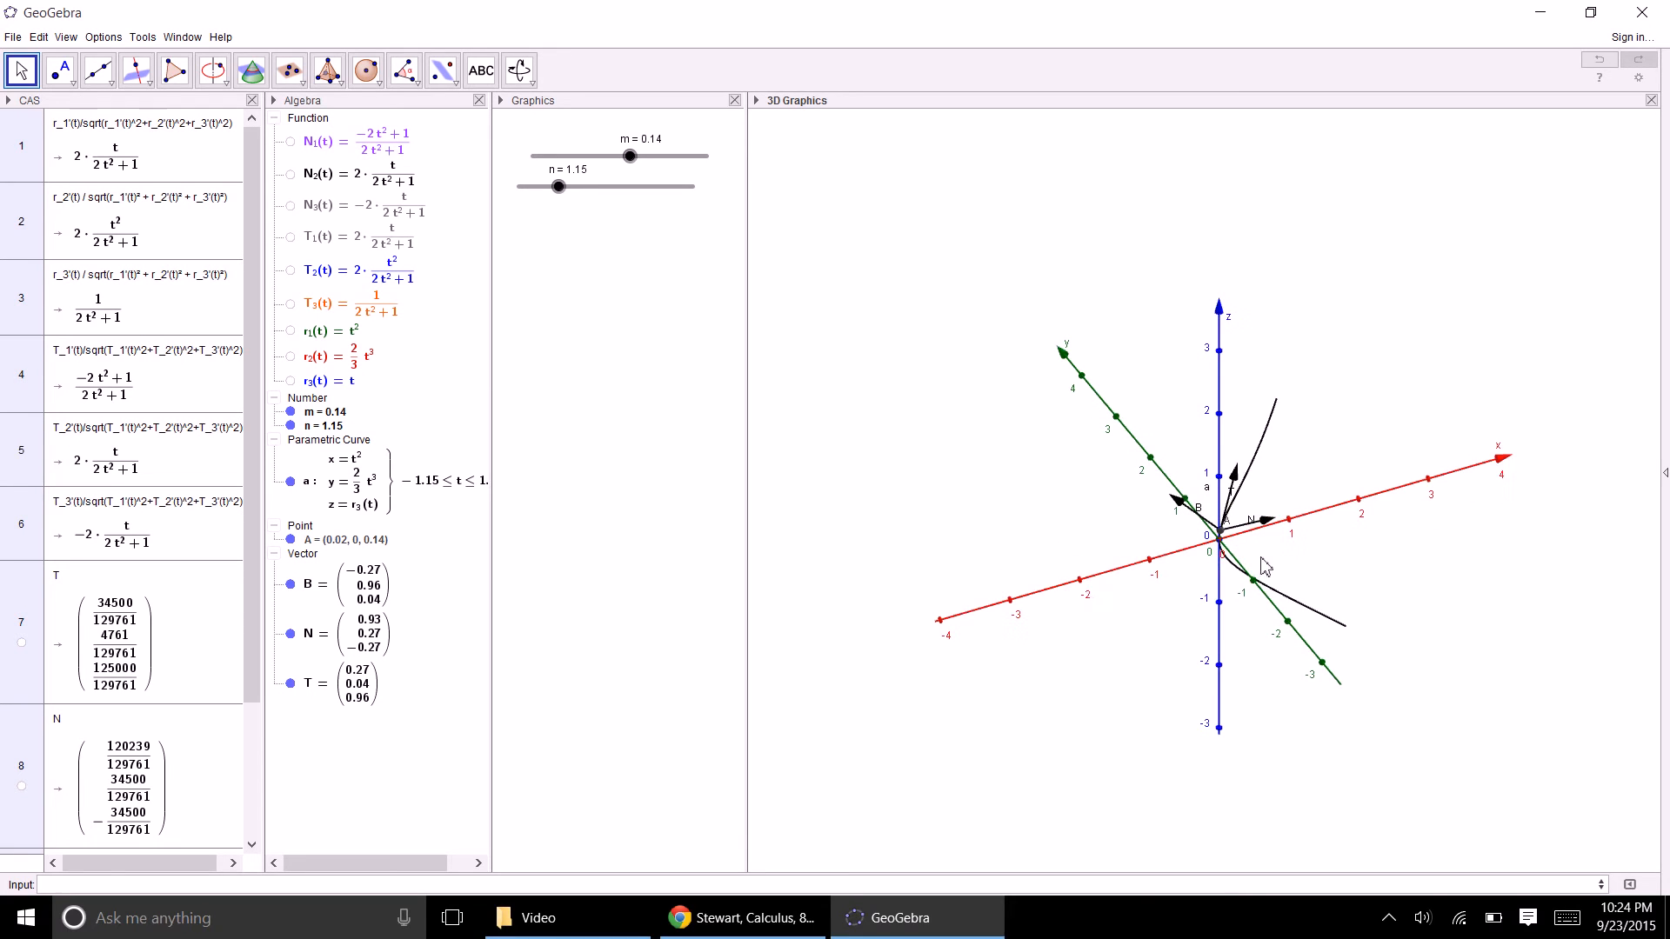
pyautogui.click(1202, 504)
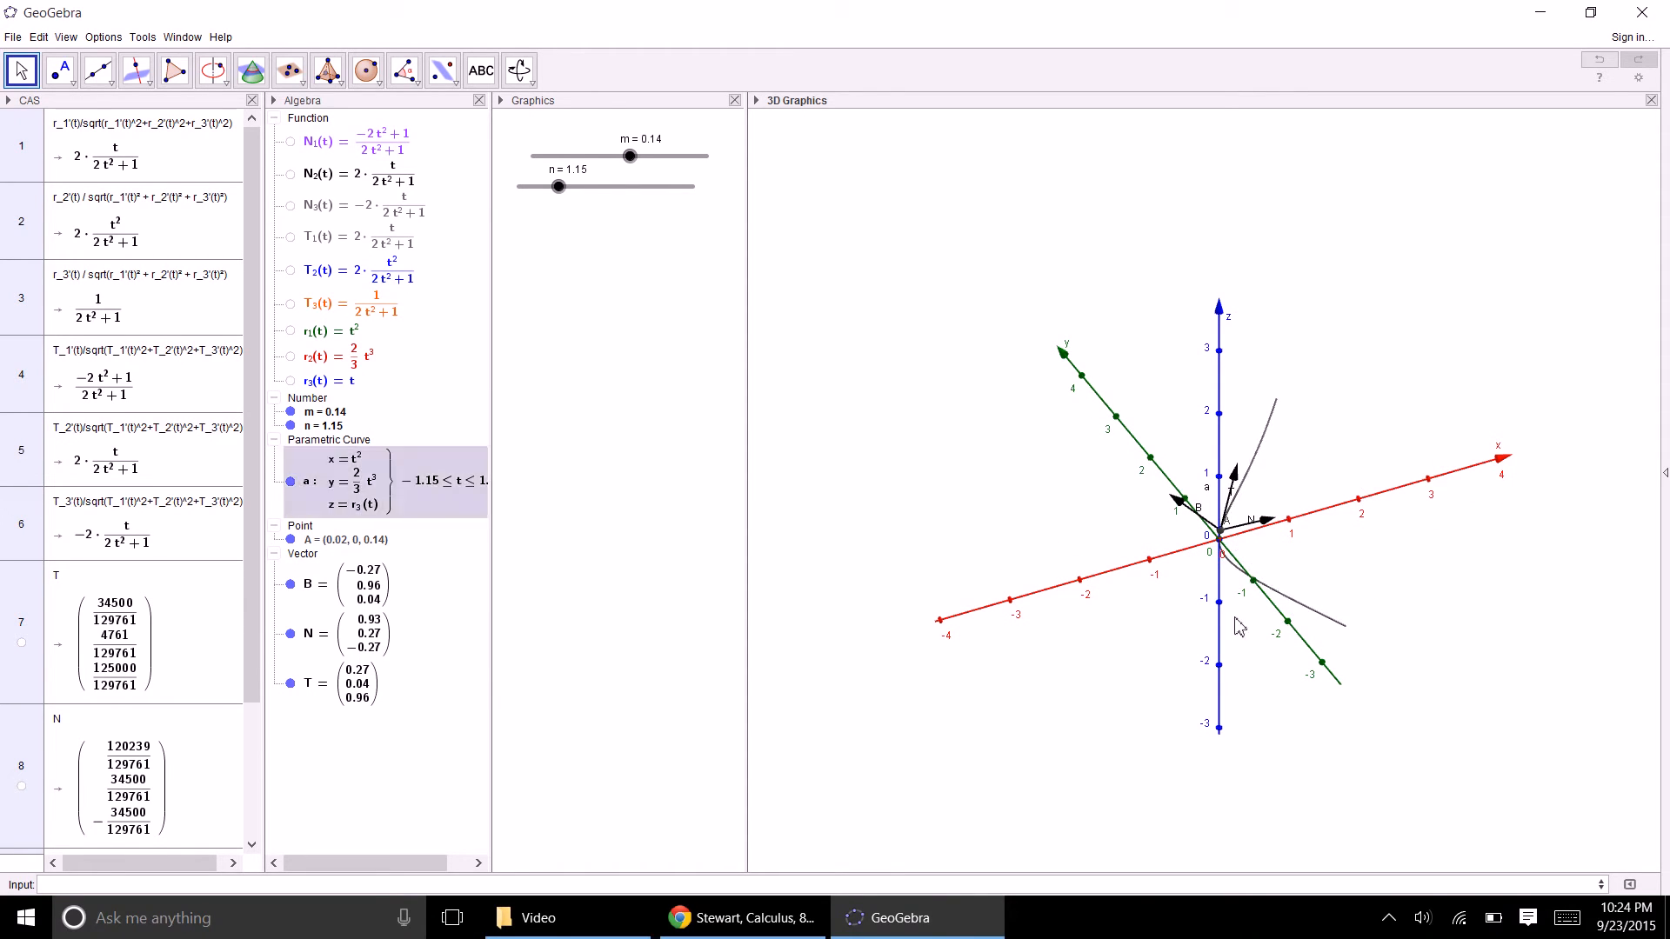
pyautogui.moveTo(1222, 549); pyautogui.dragTo(1271, 586)
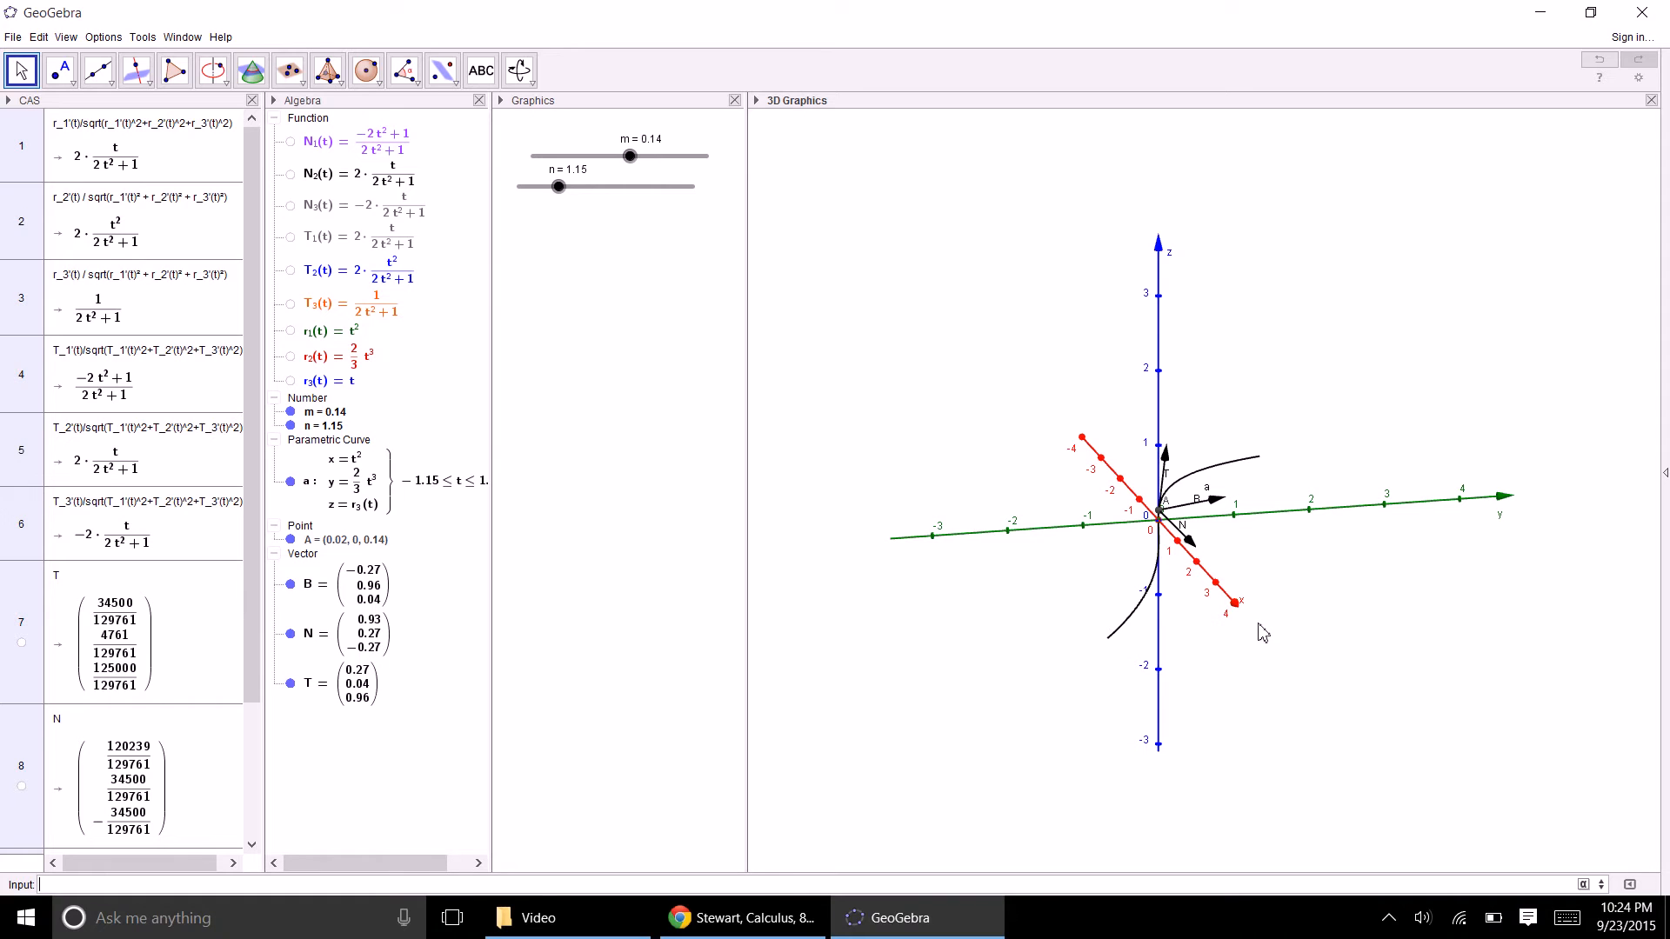
pyautogui.moveTo(1056, 665)
pyautogui.mouseDown()
pyautogui.moveTo(1003, 661)
pyautogui.moveTo(1031, 665)
pyautogui.mouseUp()
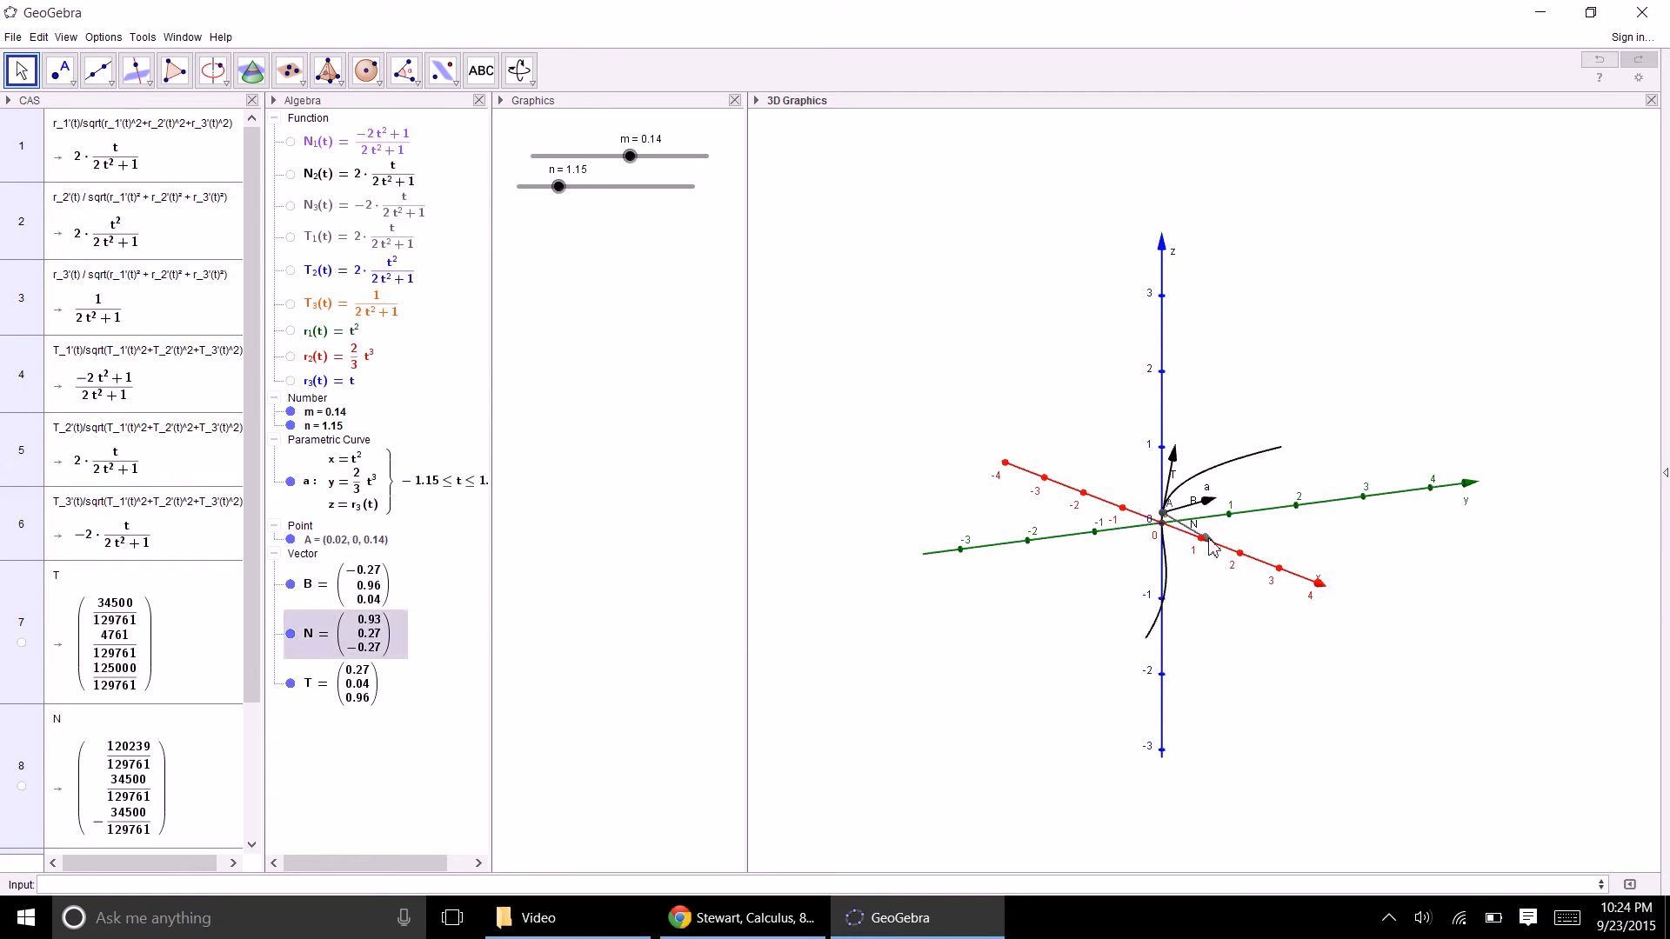
pyautogui.moveTo(1214, 556)
pyautogui.mouseDown()
pyautogui.moveTo(1253, 546)
pyautogui.moveTo(1222, 530)
pyautogui.mouseUp()
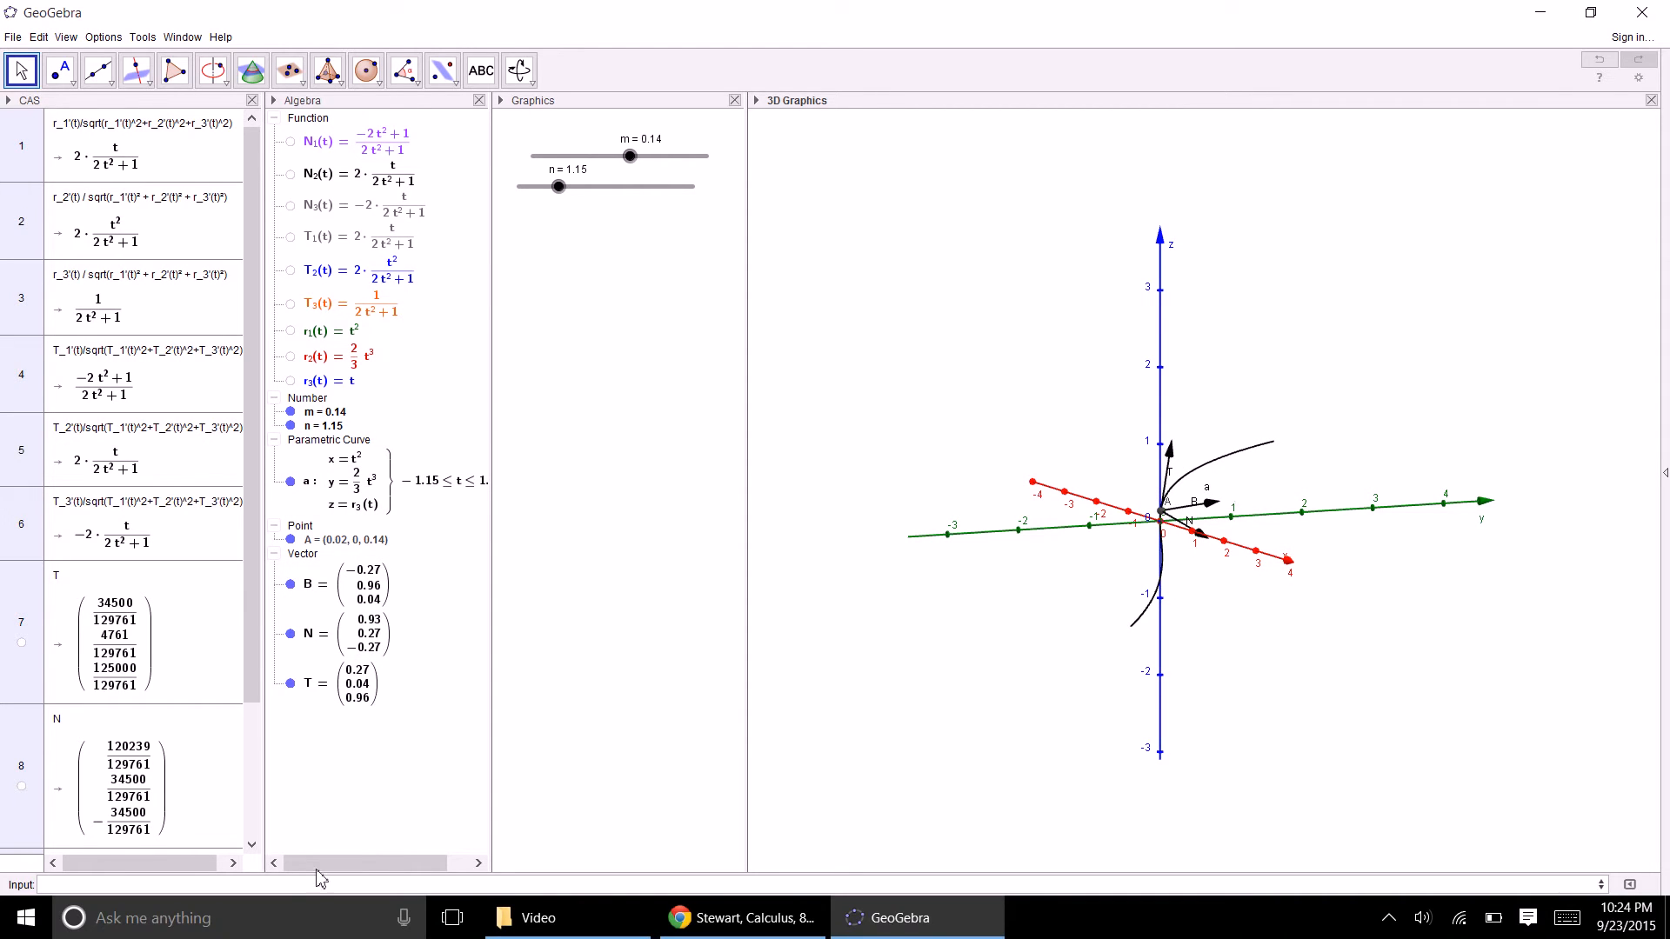
pyautogui.click(394, 885)
pyautogui.write('normal')
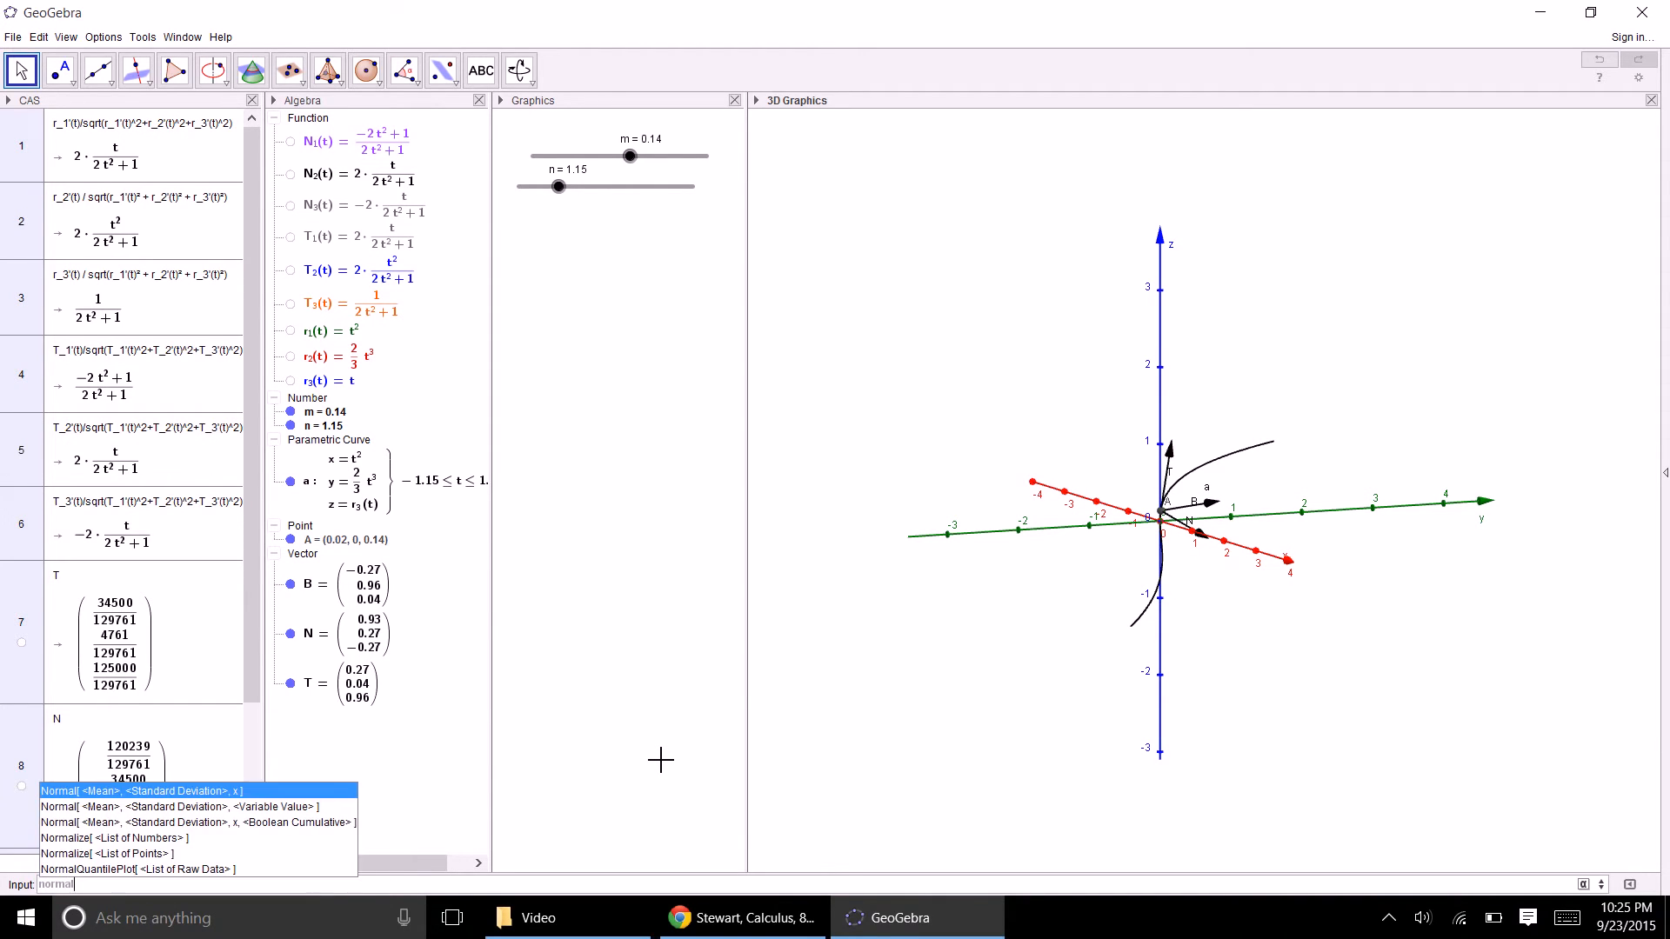
pyautogui.write('plane=plane')
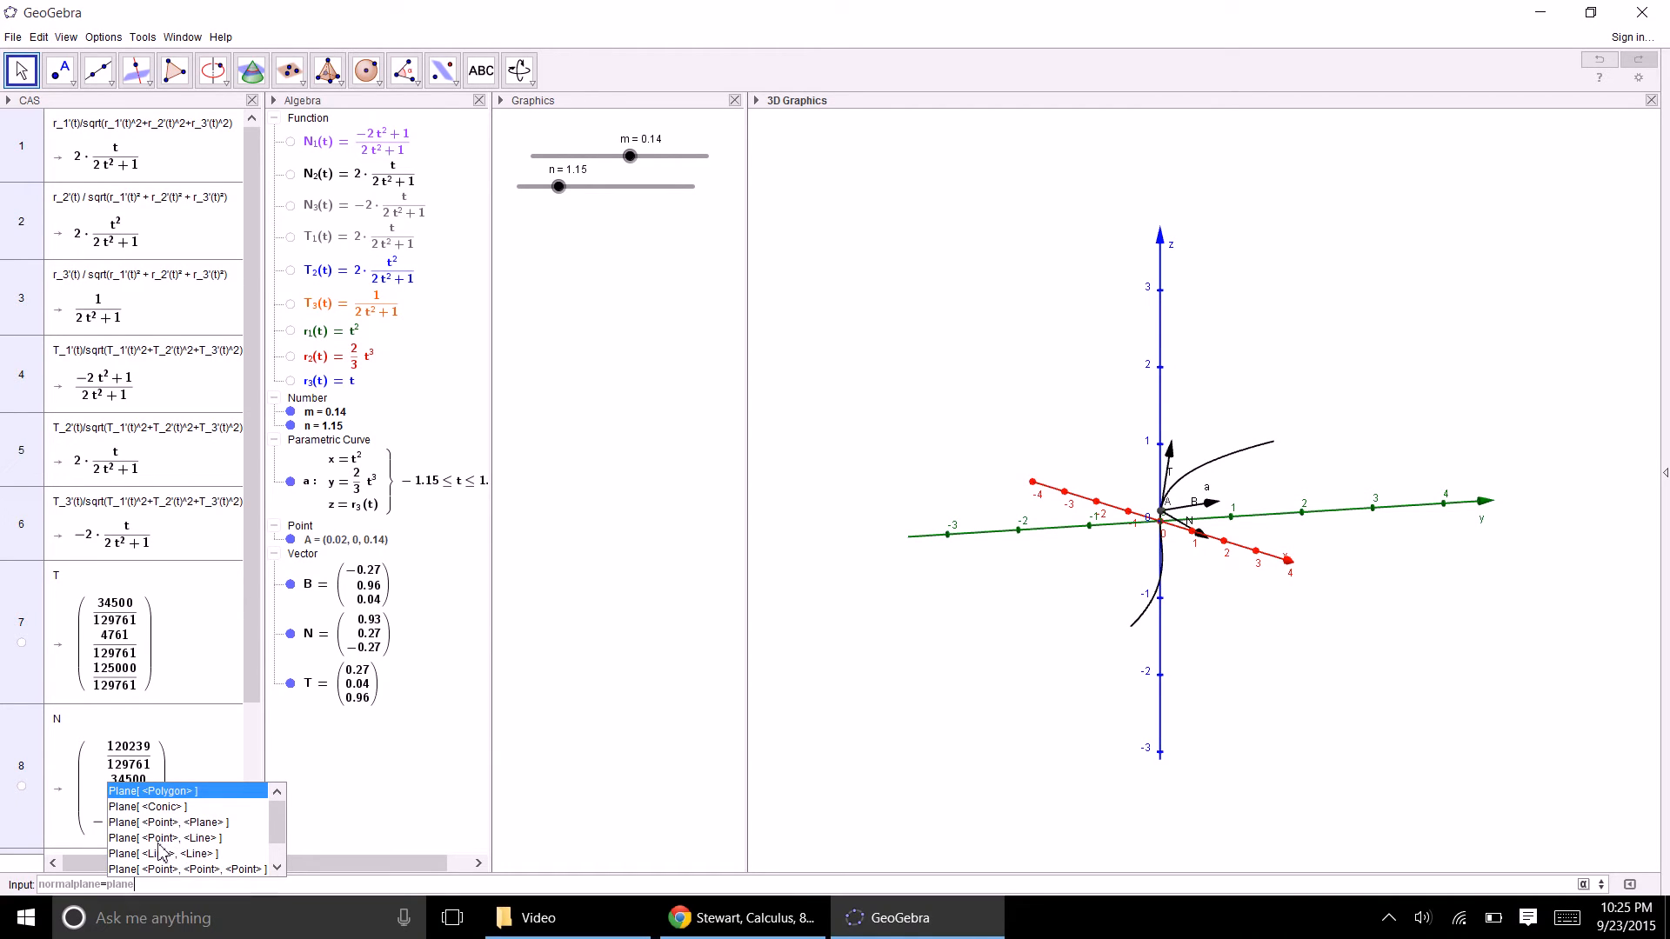
pyautogui.click(277, 868)
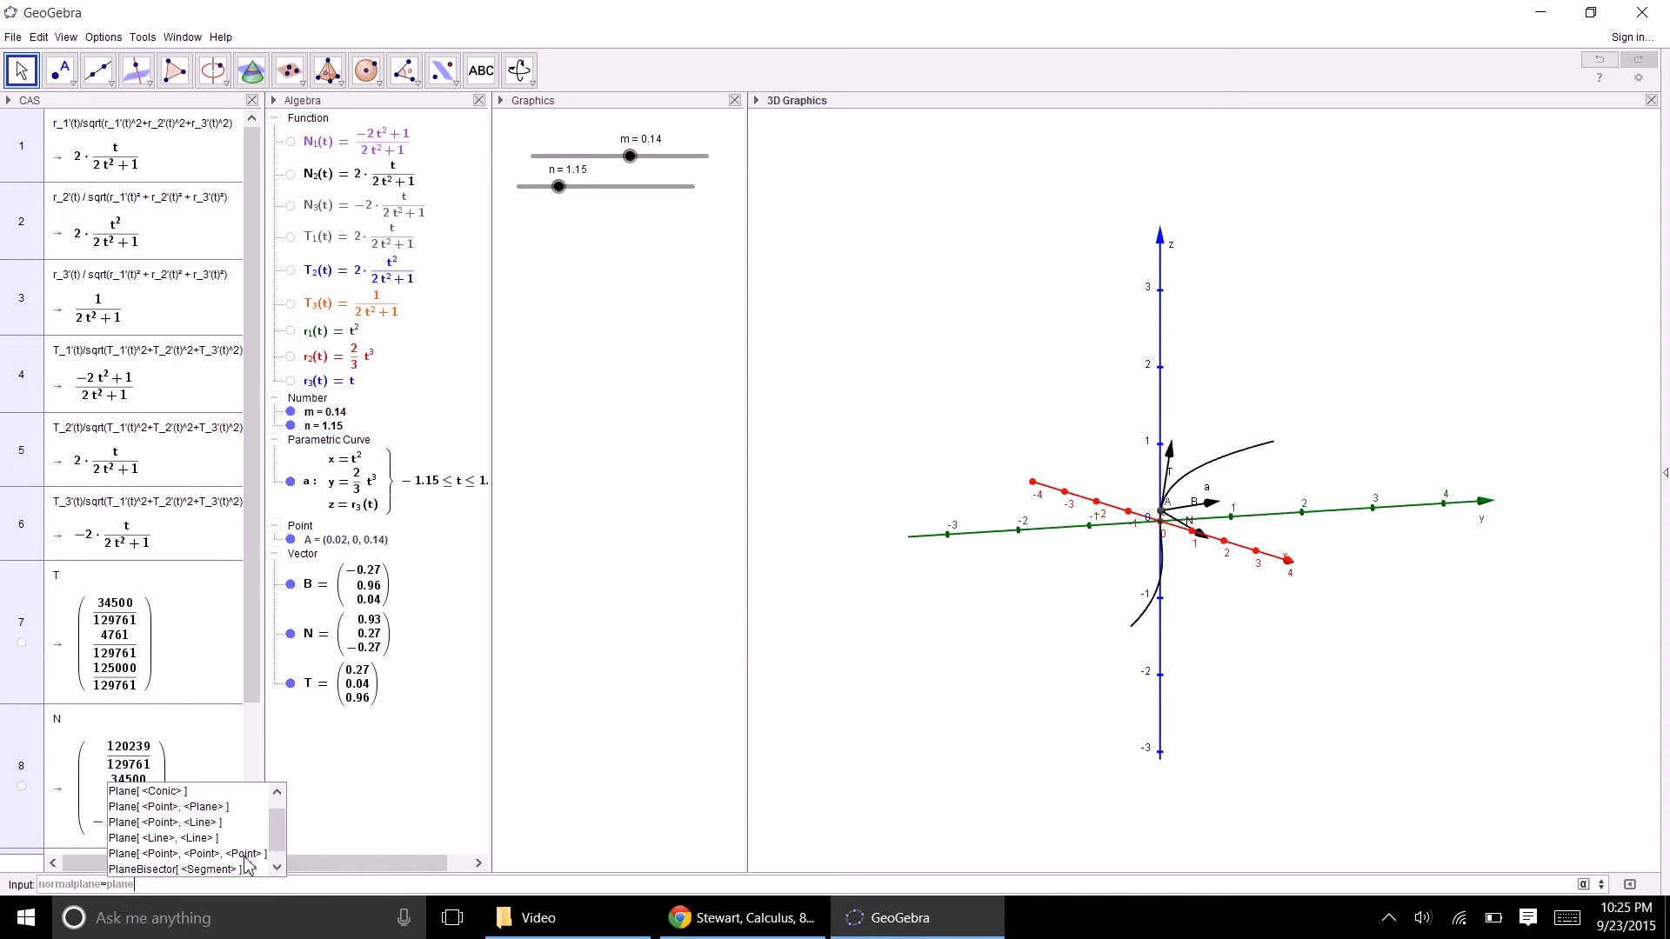
pyautogui.click(277, 868)
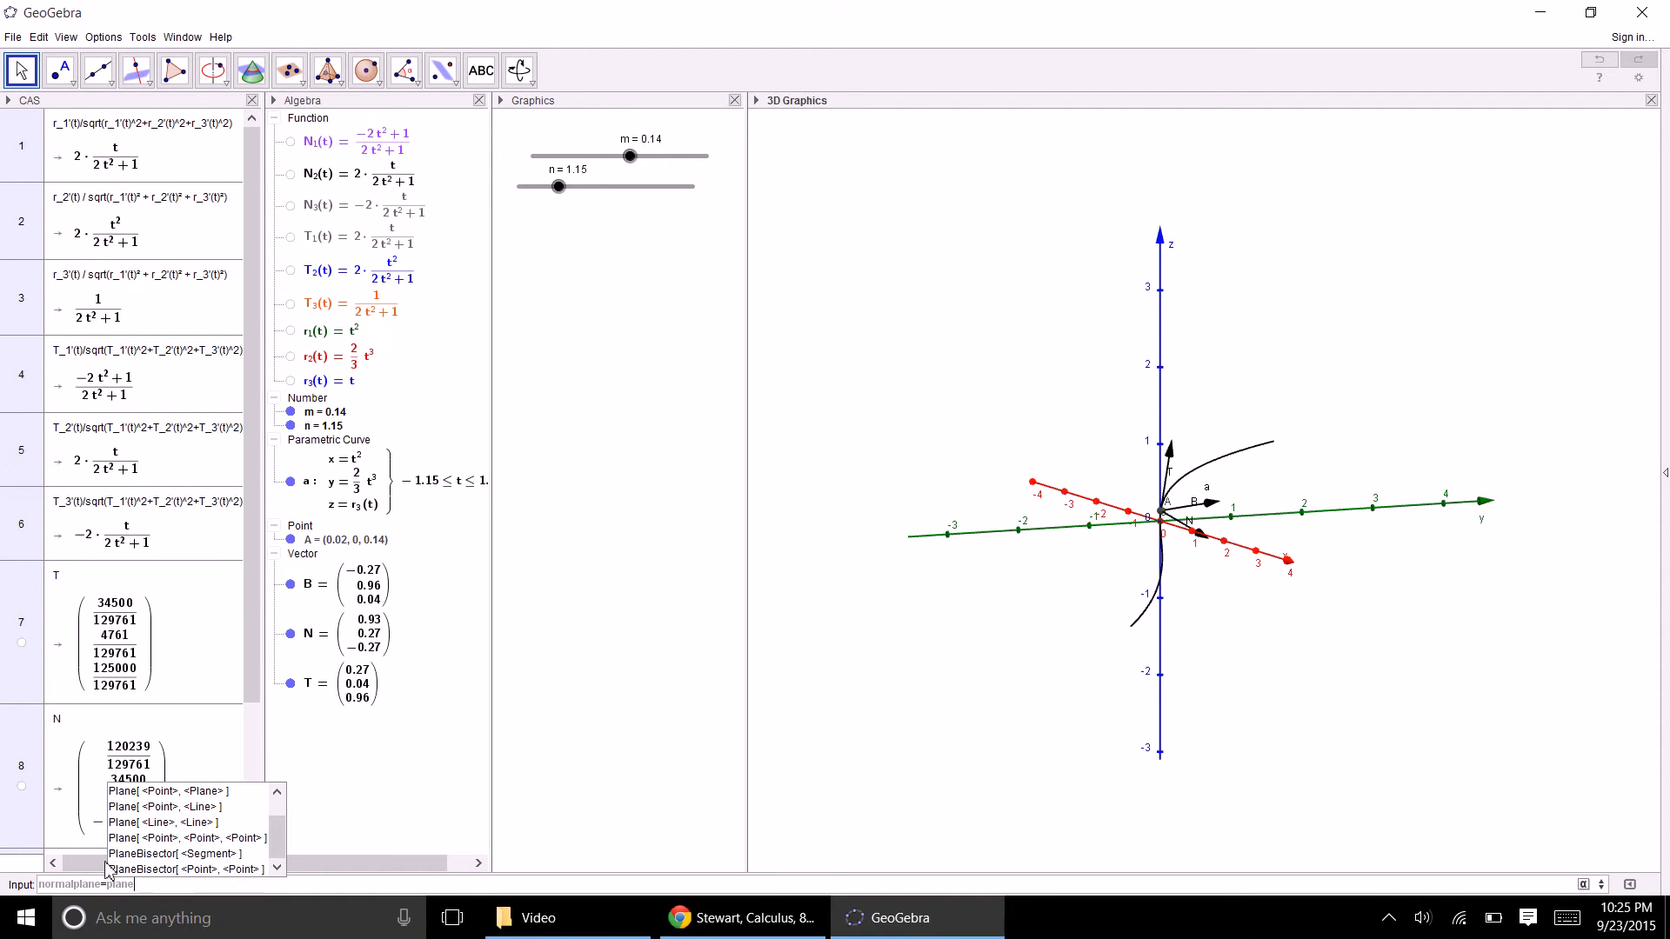
pyautogui.moveTo(282, 827); pyautogui.dragTo(283, 804)
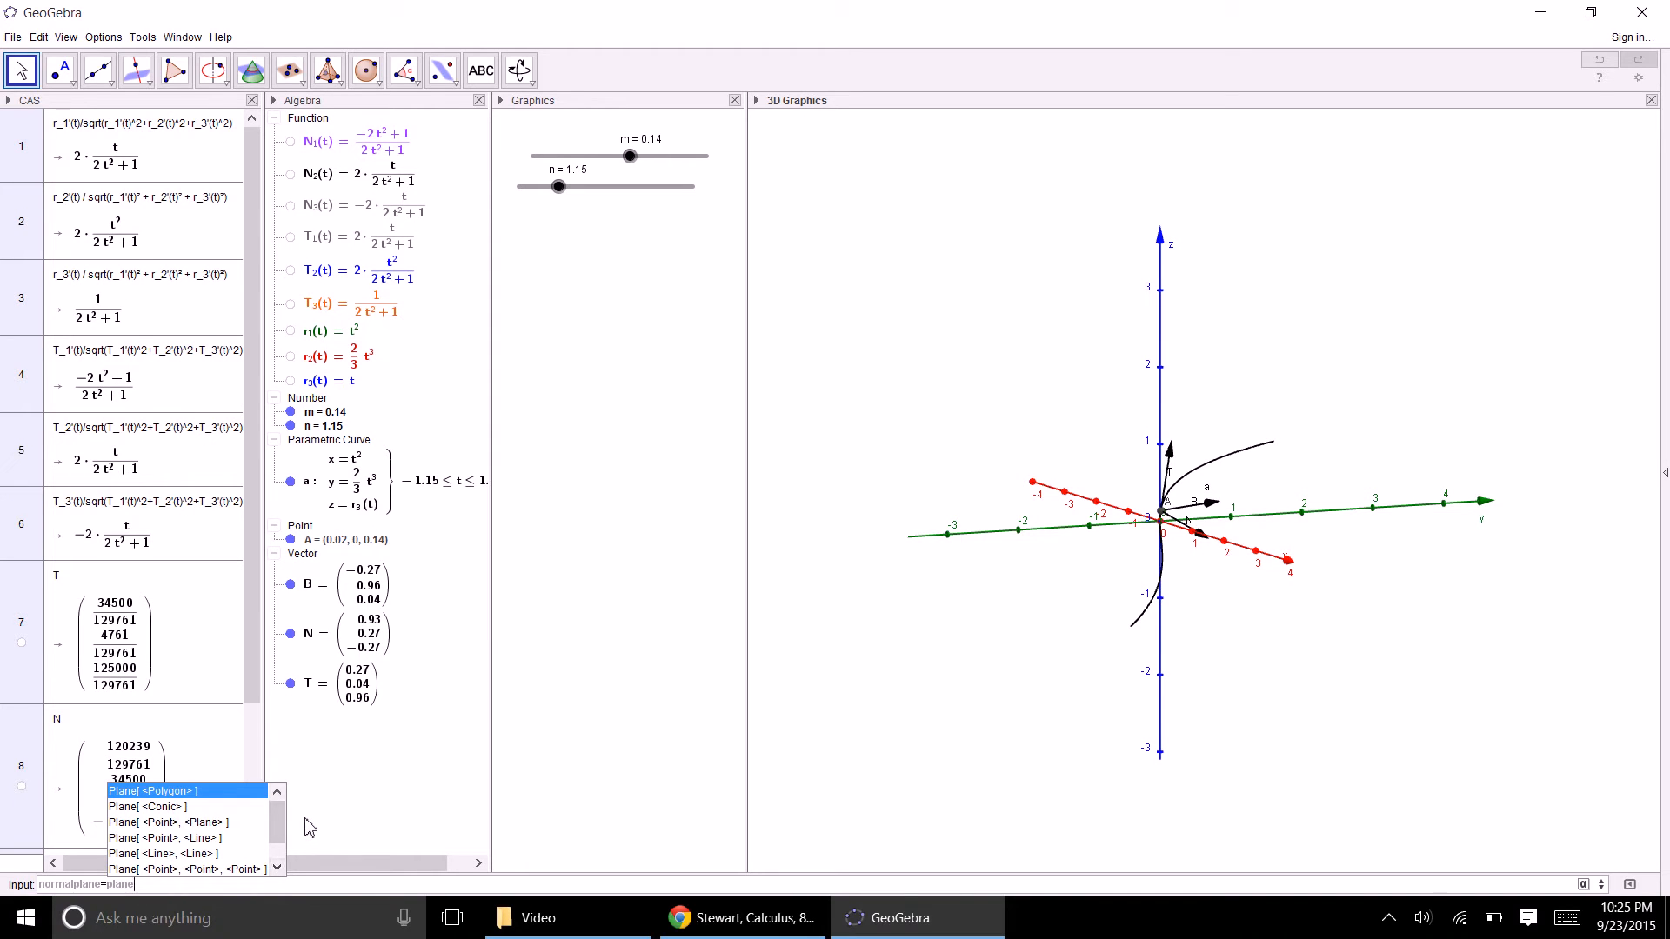
pyautogui.press('BackSpace')
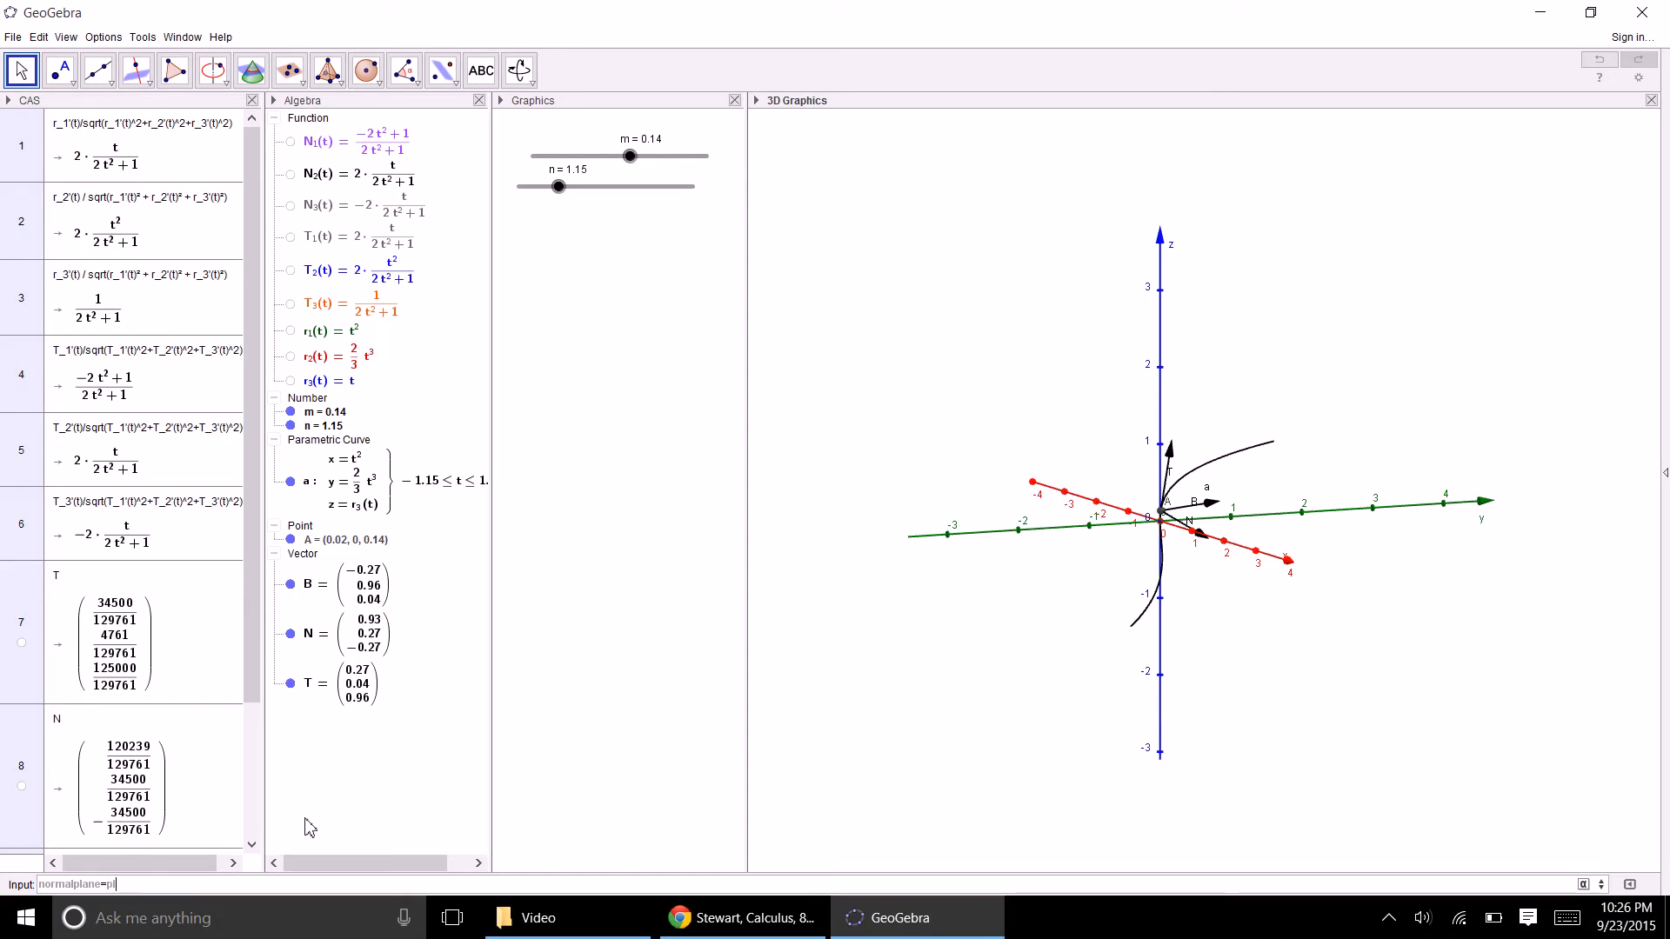
pyautogui.press('BackSpace')
pyautogui.press('BackSpace')
pyautogui.press('BackSpace')
pyautogui.press('BackSpace')
pyautogui.press('BackSpace')
pyautogui.press('BackSpace')
pyautogui.press('BackSpace')
pyautogui.press('BackSpace')
pyautogui.press('BackSpace')
pyautogui.press('BackSpace')
pyautogui.press('BackSpace')
pyautogui.press('BackSpace')
pyautogui.press('BackSpace')
pyautogui.press('BackSpace')
# - Create the normal plane at point A with the equation T_1(m)*(x-r_1(m))+T_2(m)*(y-r_2(m))+T_3(m)*(z-r_3(m))=0
pyautogui.write('T_1(m)*(x-r_1(m')
pyautogui.hotkey('shift', 'Left')
pyautogui.hotkey('shift', 'Left')
pyautogui.hotkey('shift', 'Left')
pyautogui.hotkey('shift', 'Left')
pyautogui.hotkey('shift', 'Left')
pyautogui.hotkey('shift', 'Left')
pyautogui.hotkey('shift', 'Left')
pyautogui.hotkey('shift', 'Left')
pyautogui.hotkey('shift', 'Left')
pyautogui.hotkey('shift', 'Left')
pyautogui.hotkey('shift', 'Left')
pyautogui.hotkey('shift', 'Left')
pyautogui.hotkey('shift', 'Left')
pyautogui.hotkey('shift', 'Left')
pyautogui.hotkey('shift', 'Left')
pyautogui.hotkey('shift', 'Left')
pyautogui.press('Right')
pyautogui.press('Right')
pyautogui.write('+')
pyautogui.write('T_1(m)*(x-r_1(m))')
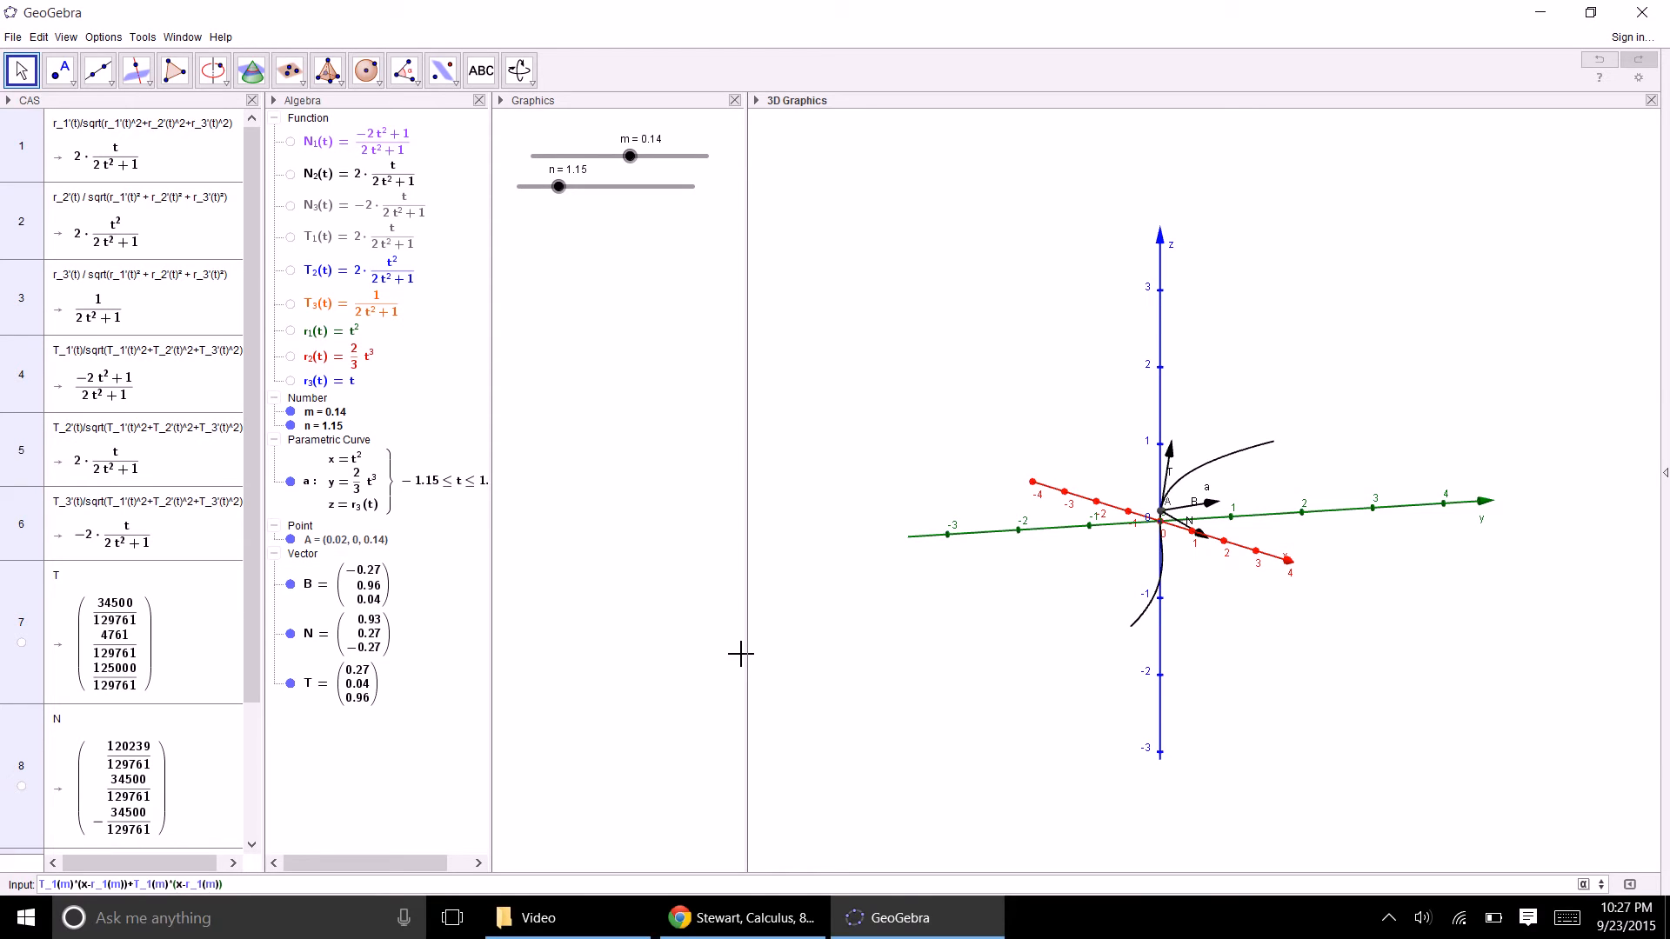
pyautogui.press('Left')
pyautogui.press('Left')
pyautogui.press('Left')
pyautogui.press('Left')
pyautogui.press('Left')
pyautogui.hotkey('shift', 'Right')
pyautogui.write('2')
pyautogui.hotkey('shift', 'Left')
pyautogui.write('y')
pyautogui.hotkey('shift', 'Right')
pyautogui.write('2(m))+')
pyautogui.write('T_1(m)*(x-r_1(m))')
pyautogui.hotkey('shift', 'Right')
pyautogui.write('3')
pyautogui.press('Left')
pyautogui.press('Left')
pyautogui.hotkey('shift', 'Right')
pyautogui.write('z')
pyautogui.hotkey('shift', 'Right')
pyautogui.write('3(m))=0')
pyautogui.press('Return')
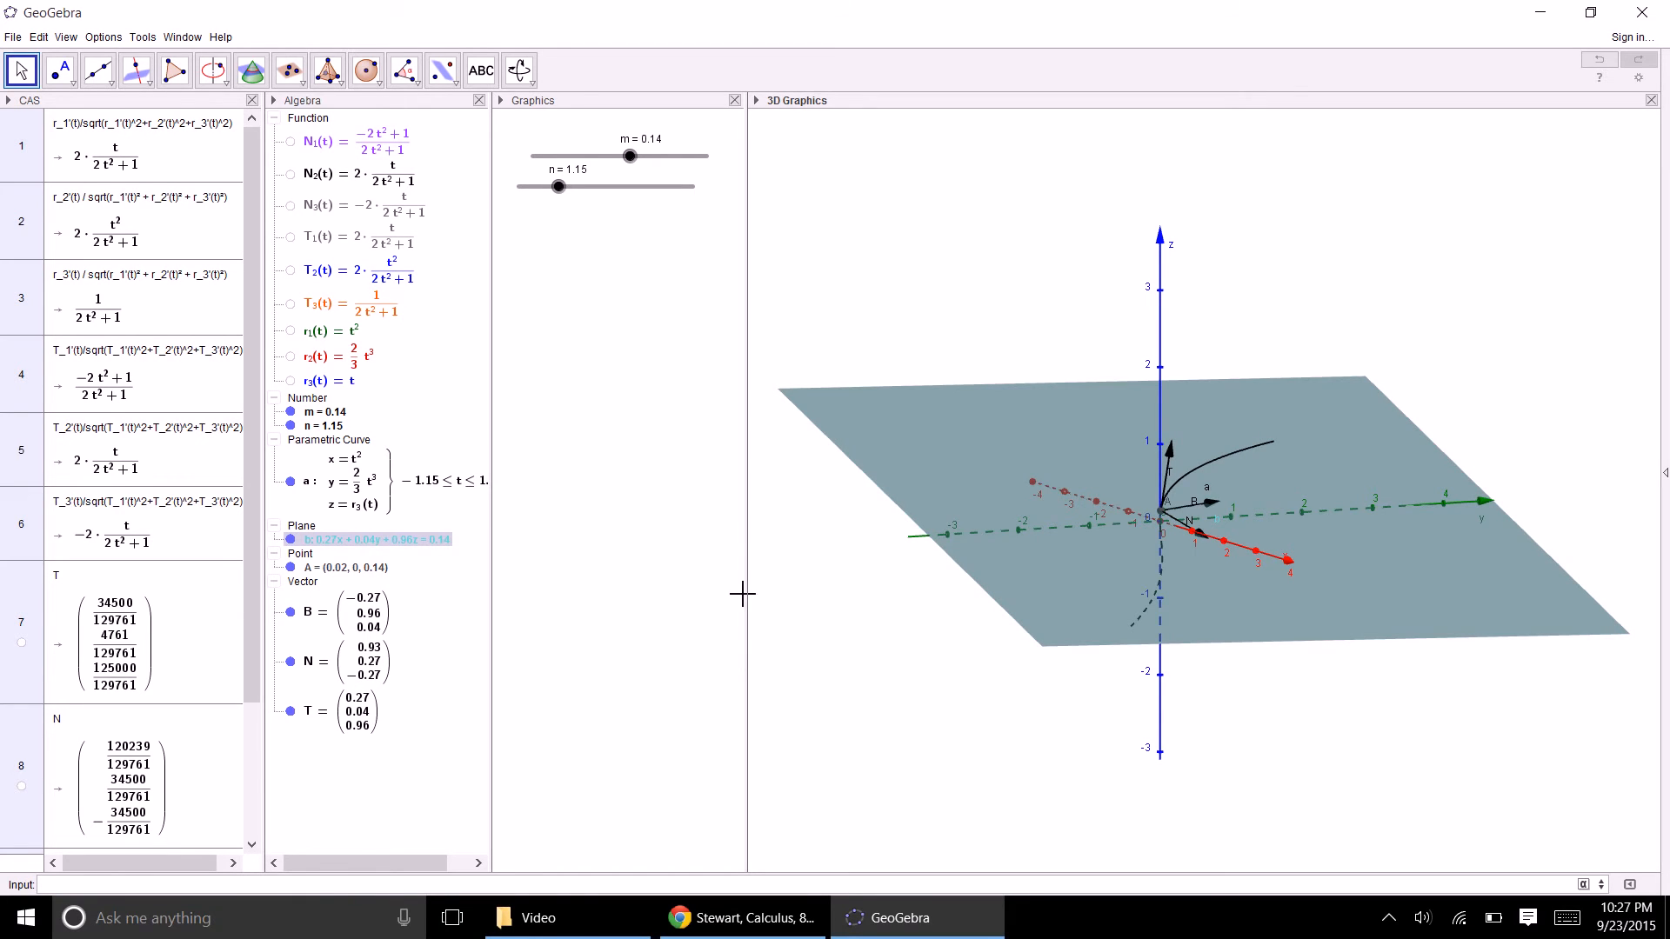
# - Check the normal plane against the T, N and B vectors, and hide the plane in the 3D view
pyautogui.moveTo(943, 671); pyautogui.dragTo(990, 647)
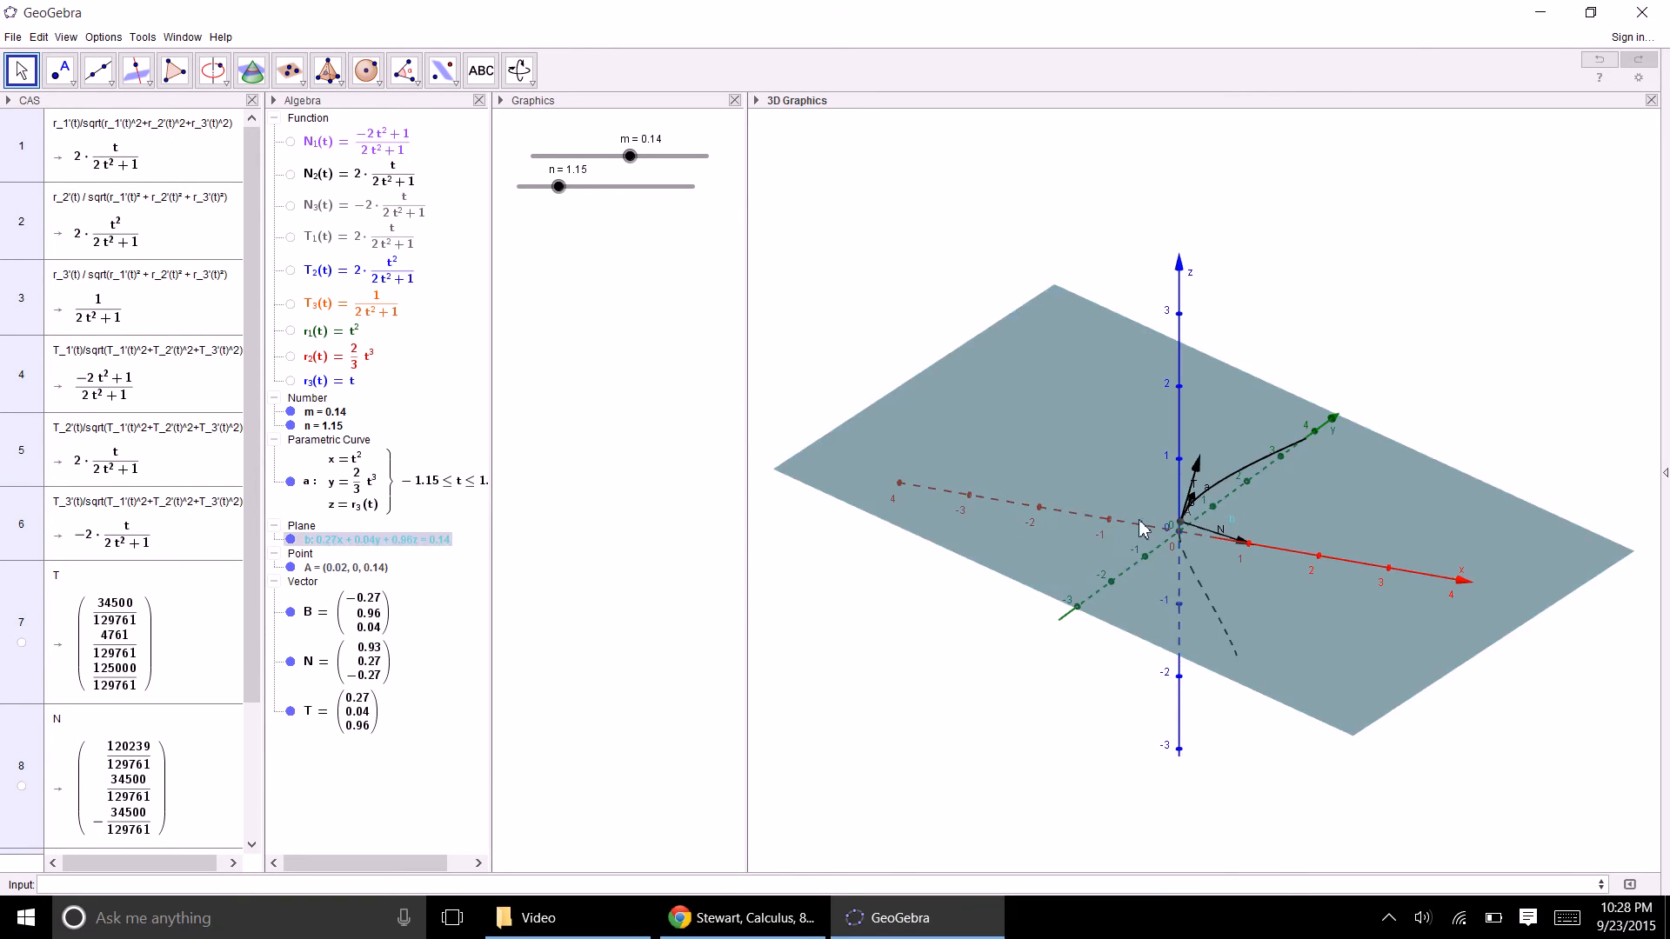
pyautogui.click(1174, 542)
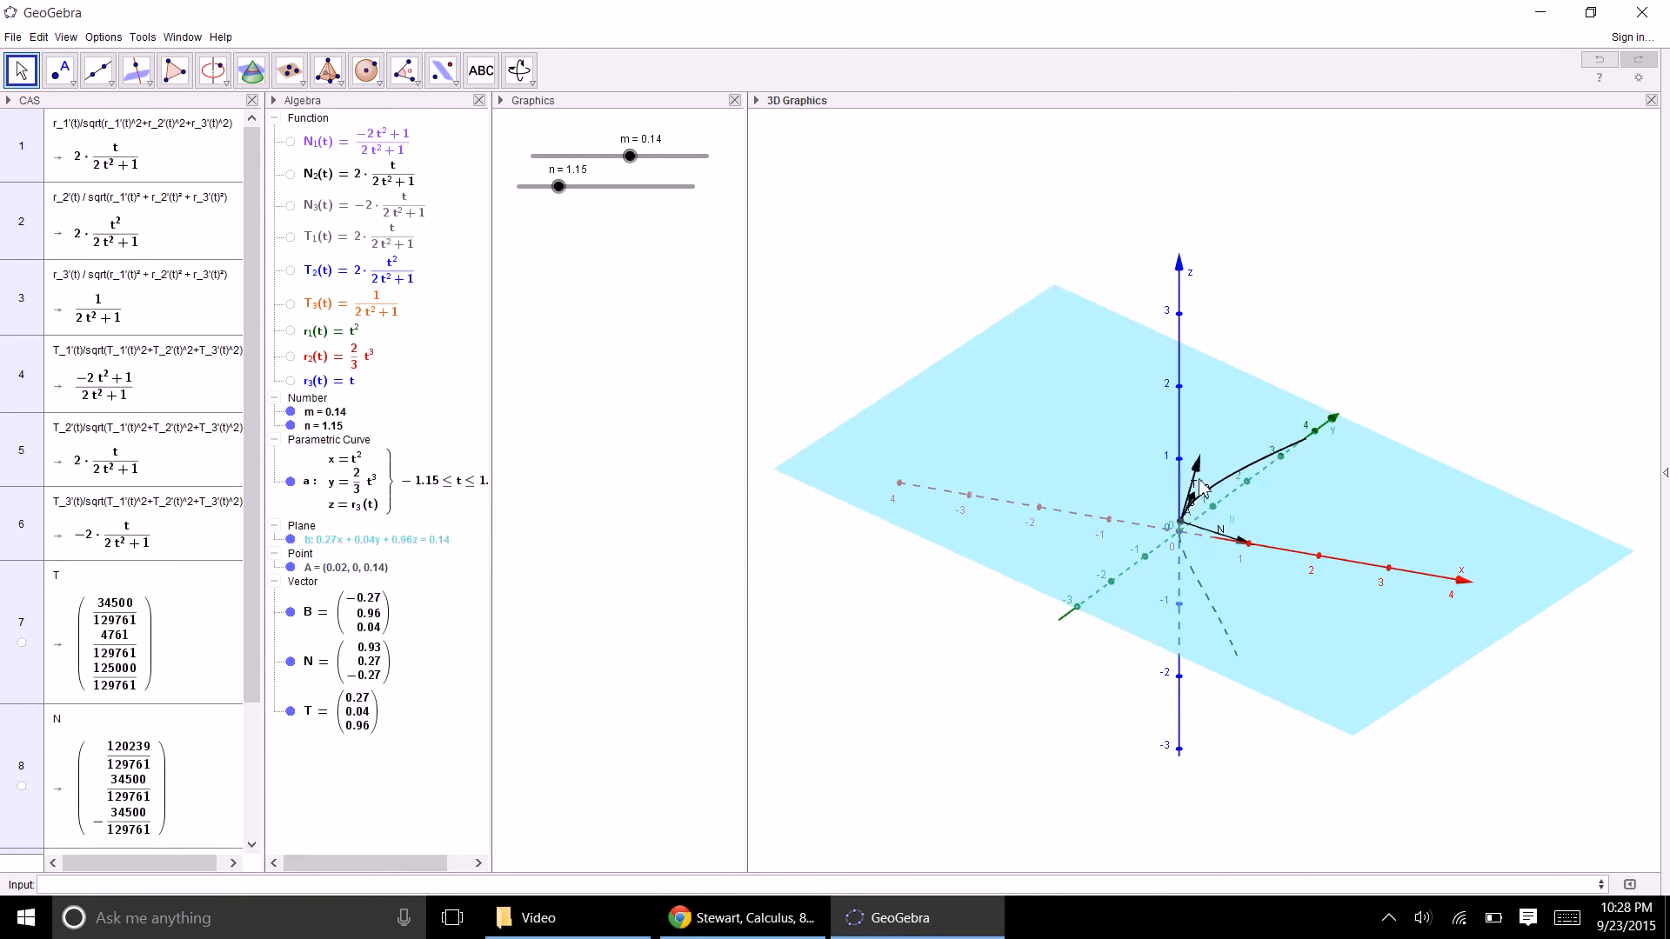
pyautogui.moveTo(939, 699)
pyautogui.mouseDown()
pyautogui.moveTo(961, 685)
pyautogui.moveTo(916, 679)
pyautogui.mouseUp()
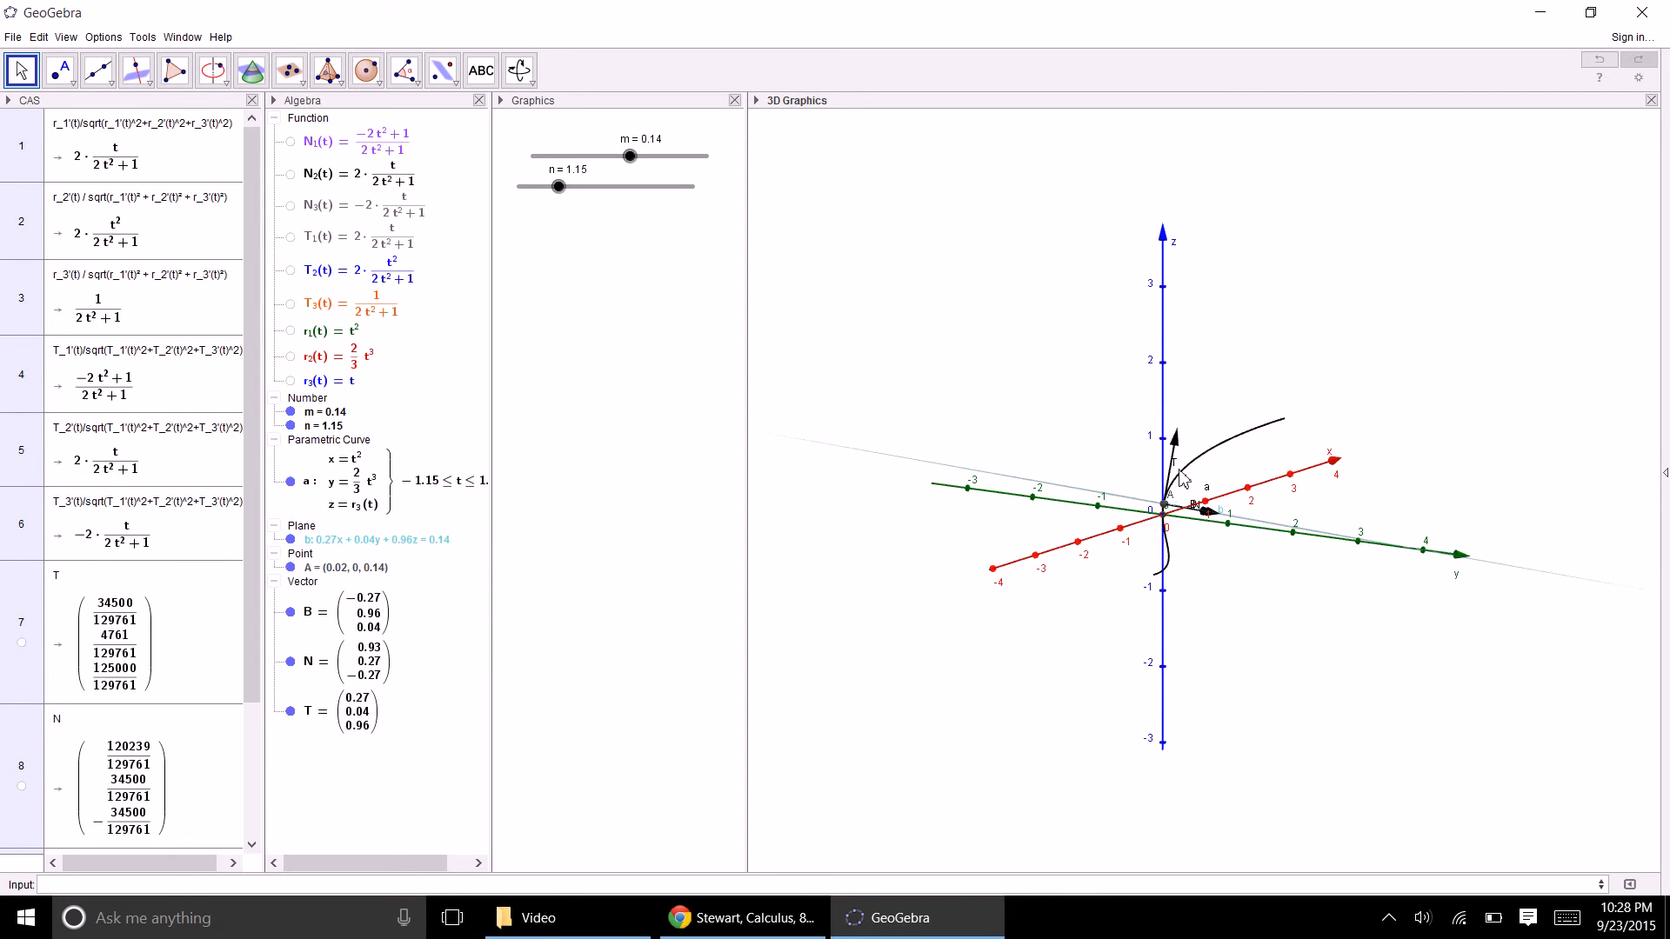
pyautogui.moveTo(1054, 616)
pyautogui.mouseDown()
pyautogui.moveTo(1085, 625)
pyautogui.moveTo(1055, 618)
pyautogui.mouseUp()
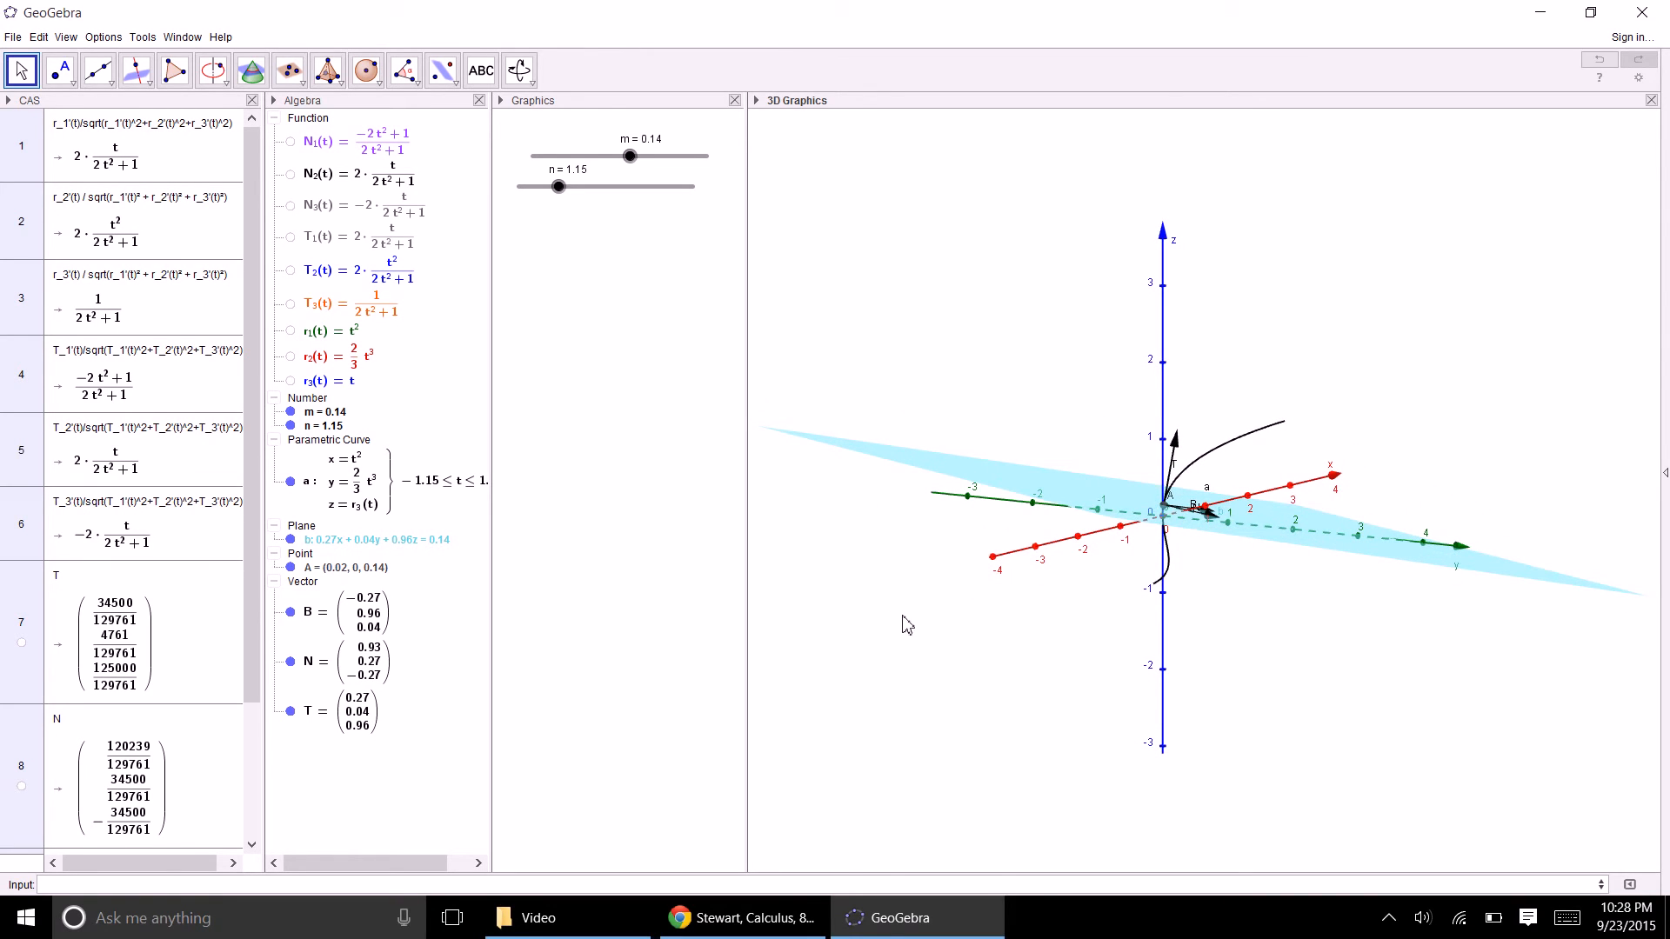
pyautogui.click(291, 539)
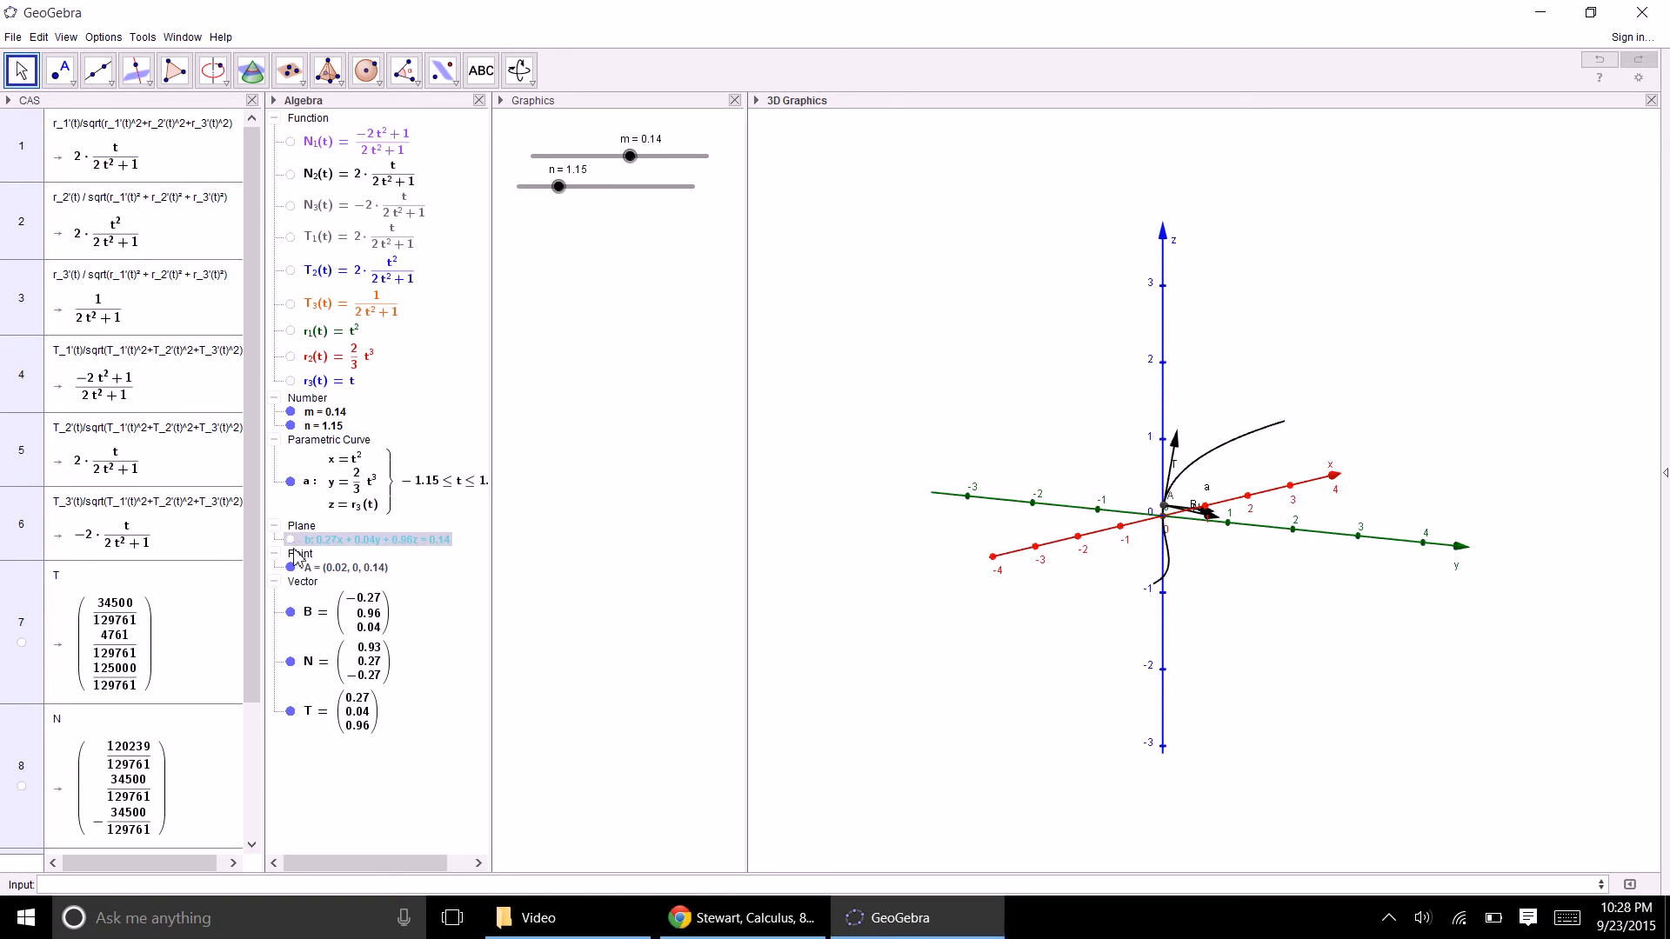
# - Copy the defining equation of the normal plane and paste it as a new input expression, leaving its redefinition cancelled
pyautogui.moveTo(1211, 603); pyautogui.dragTo(1111, 627)
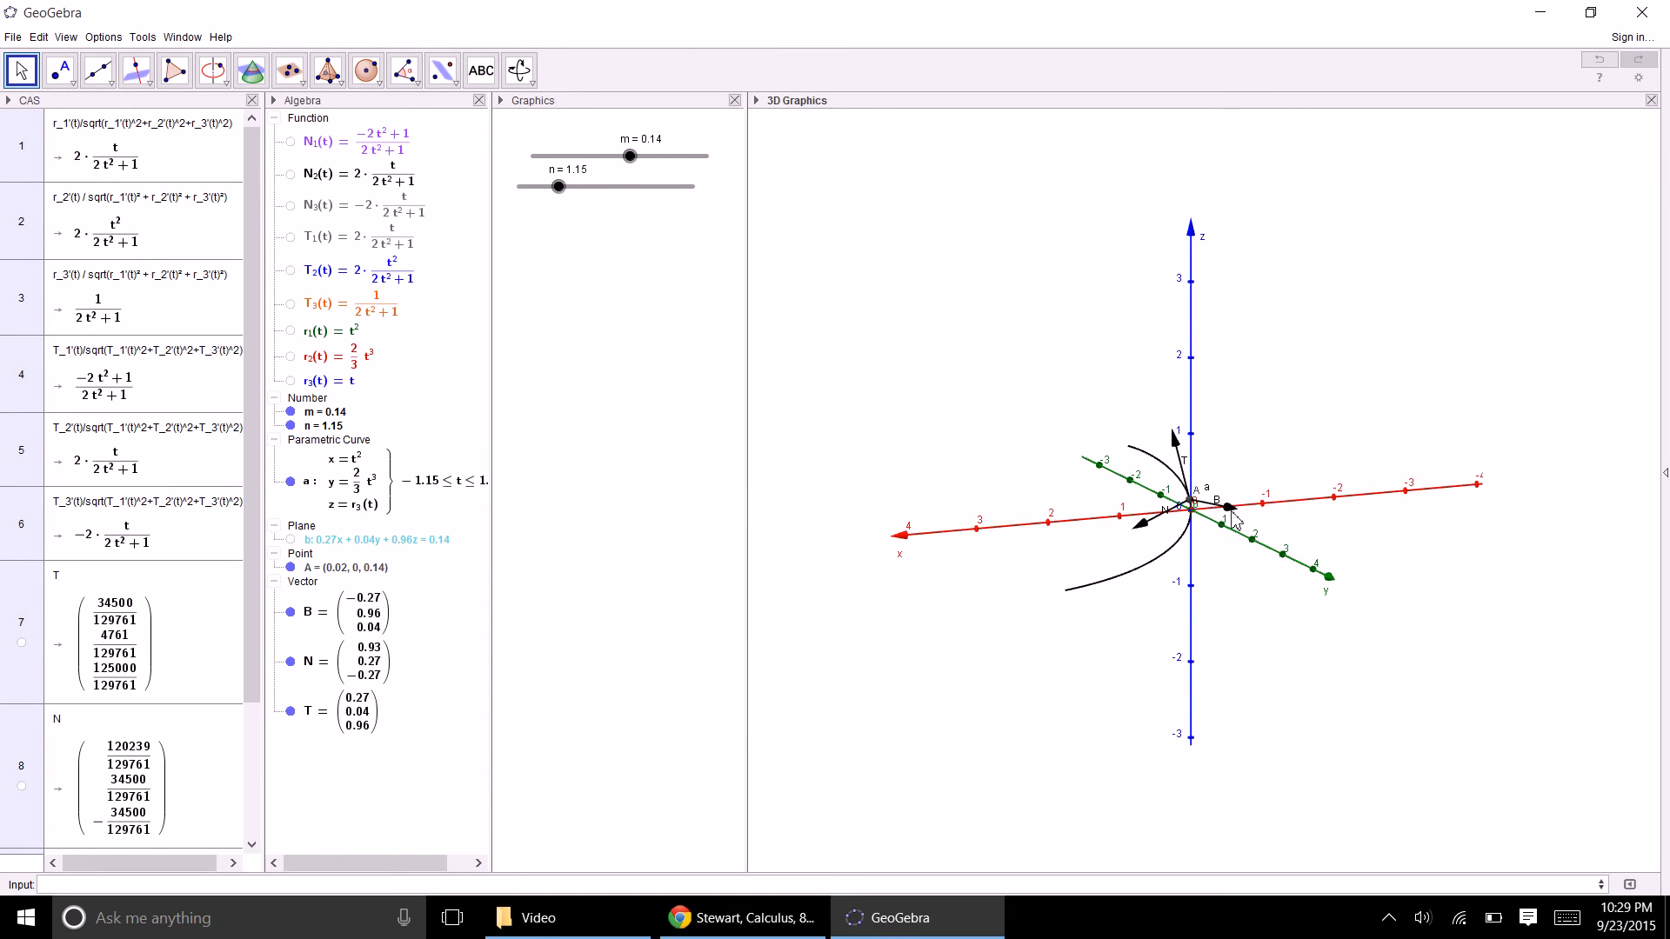
pyautogui.click(496, 889)
pyautogui.doubleClick(342, 543)
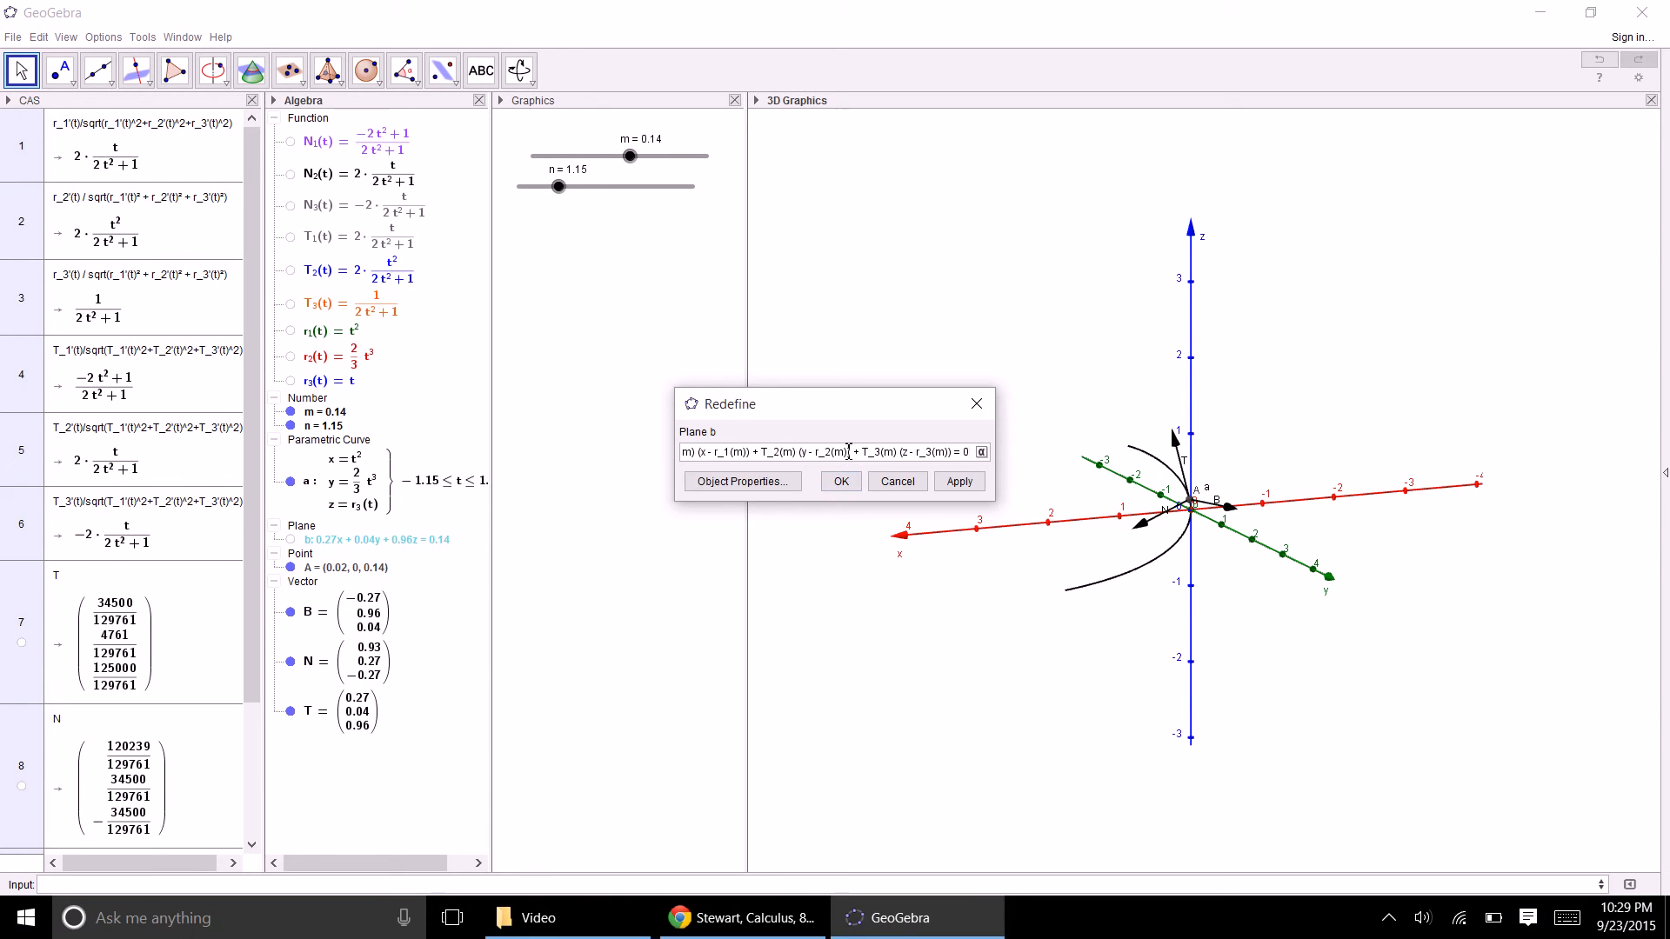
pyautogui.hotkey('ctrl', 'a')
pyautogui.hotkey('ctrl', 'c')
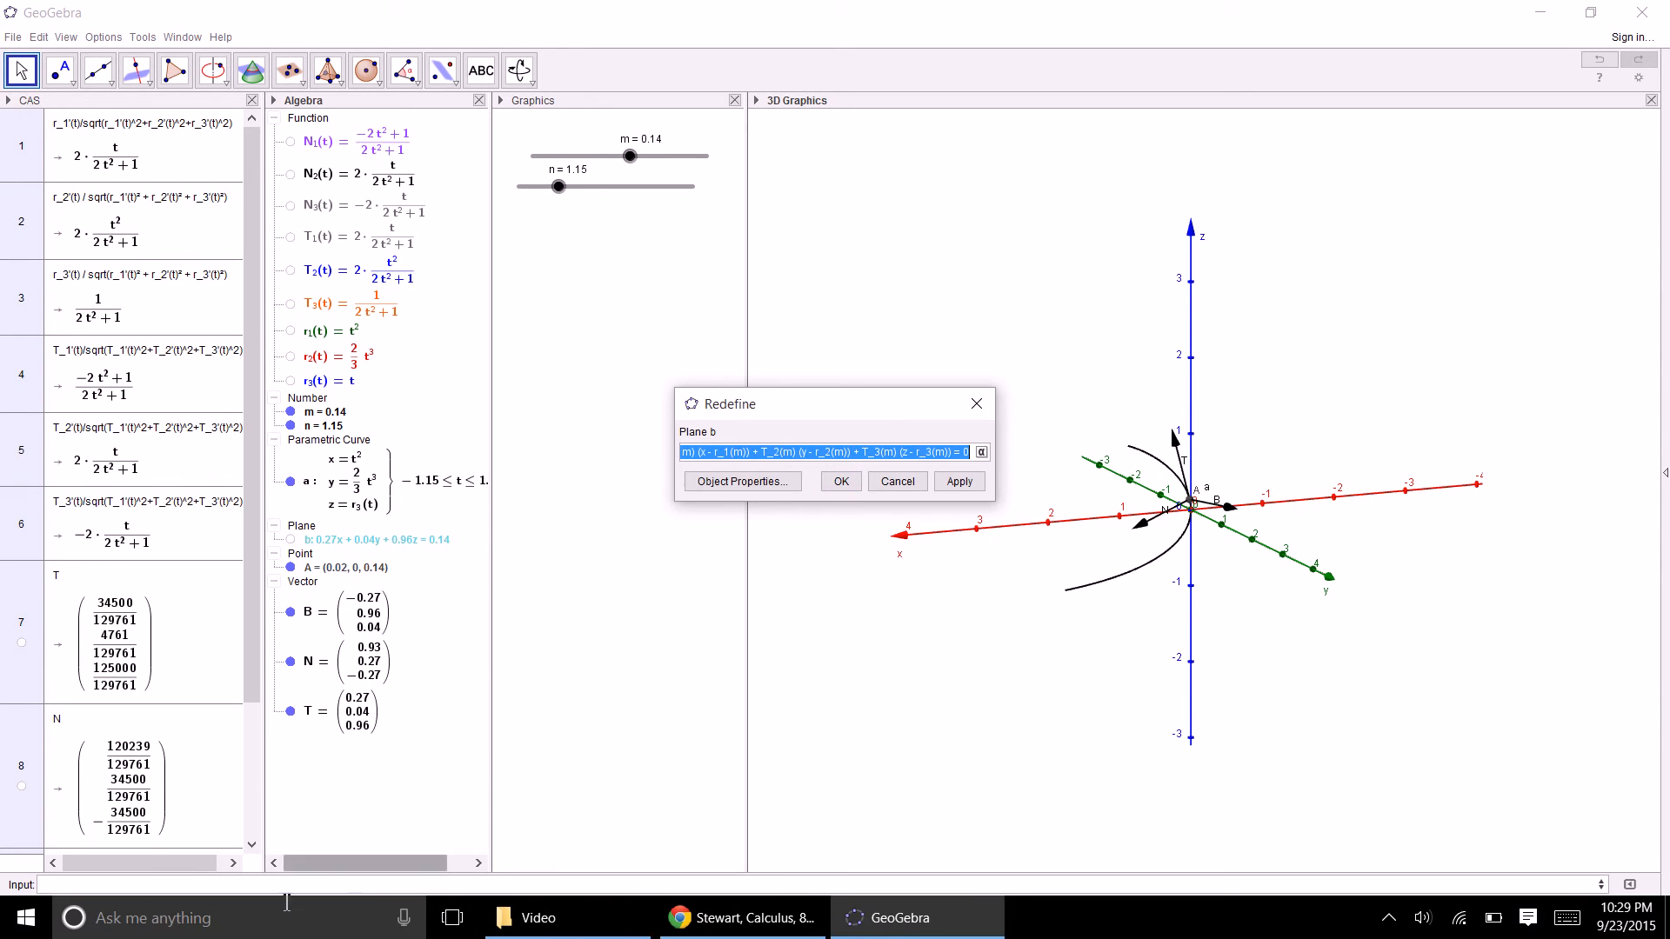
pyautogui.click(202, 889)
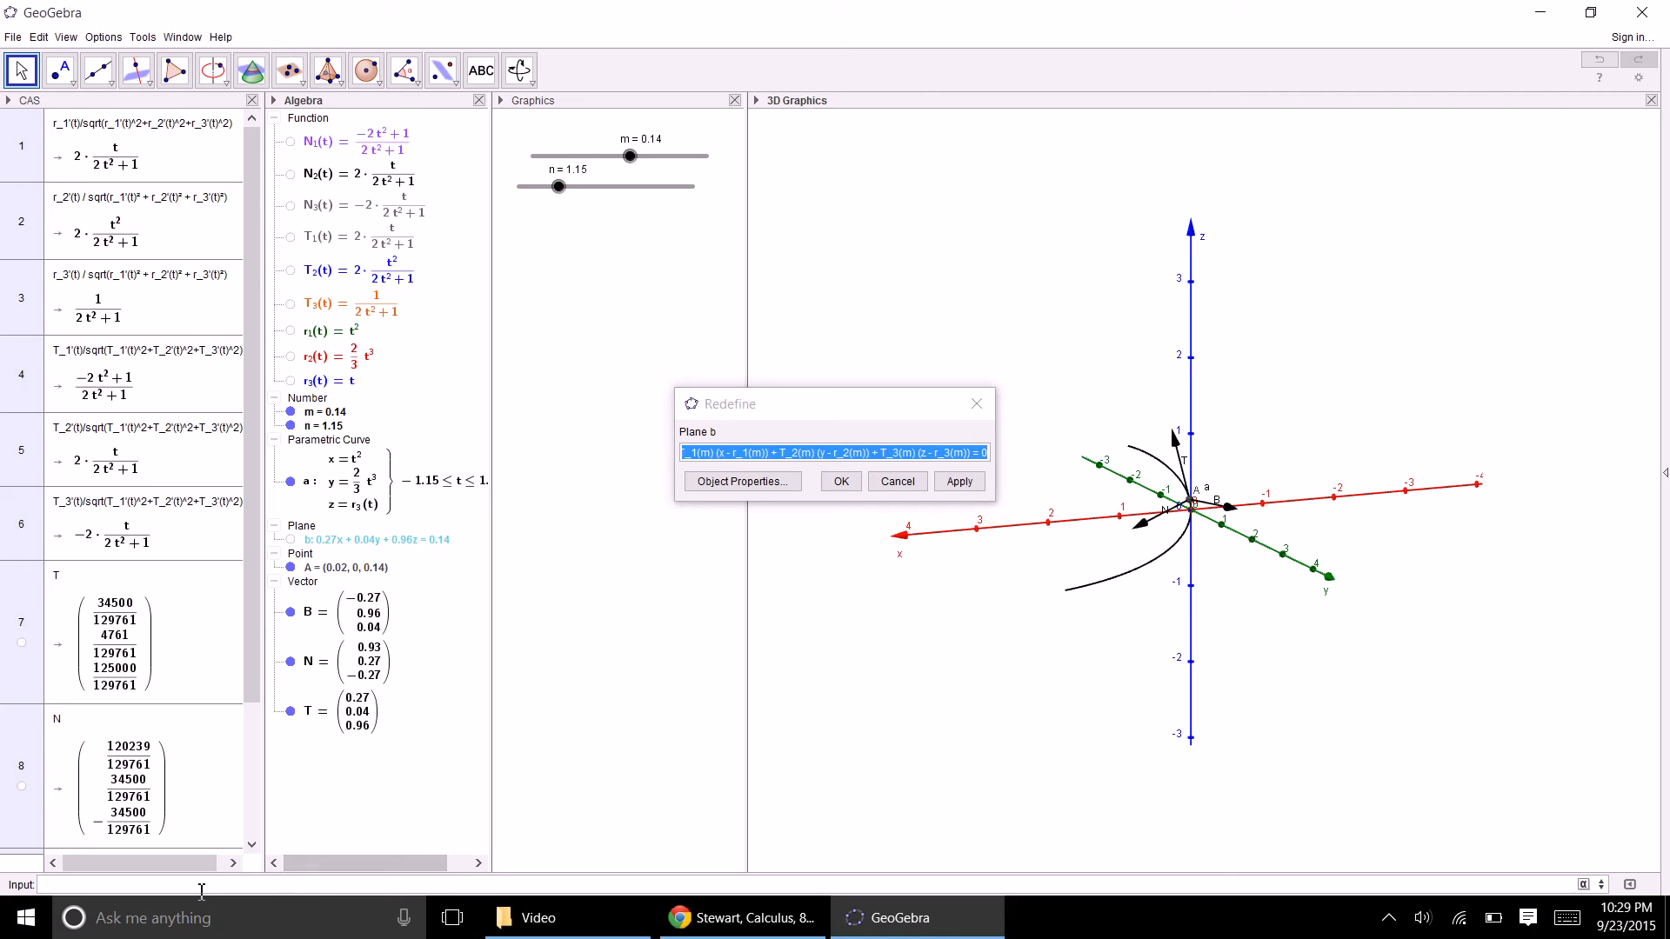
pyautogui.click(908, 496)
pyautogui.click(891, 484)
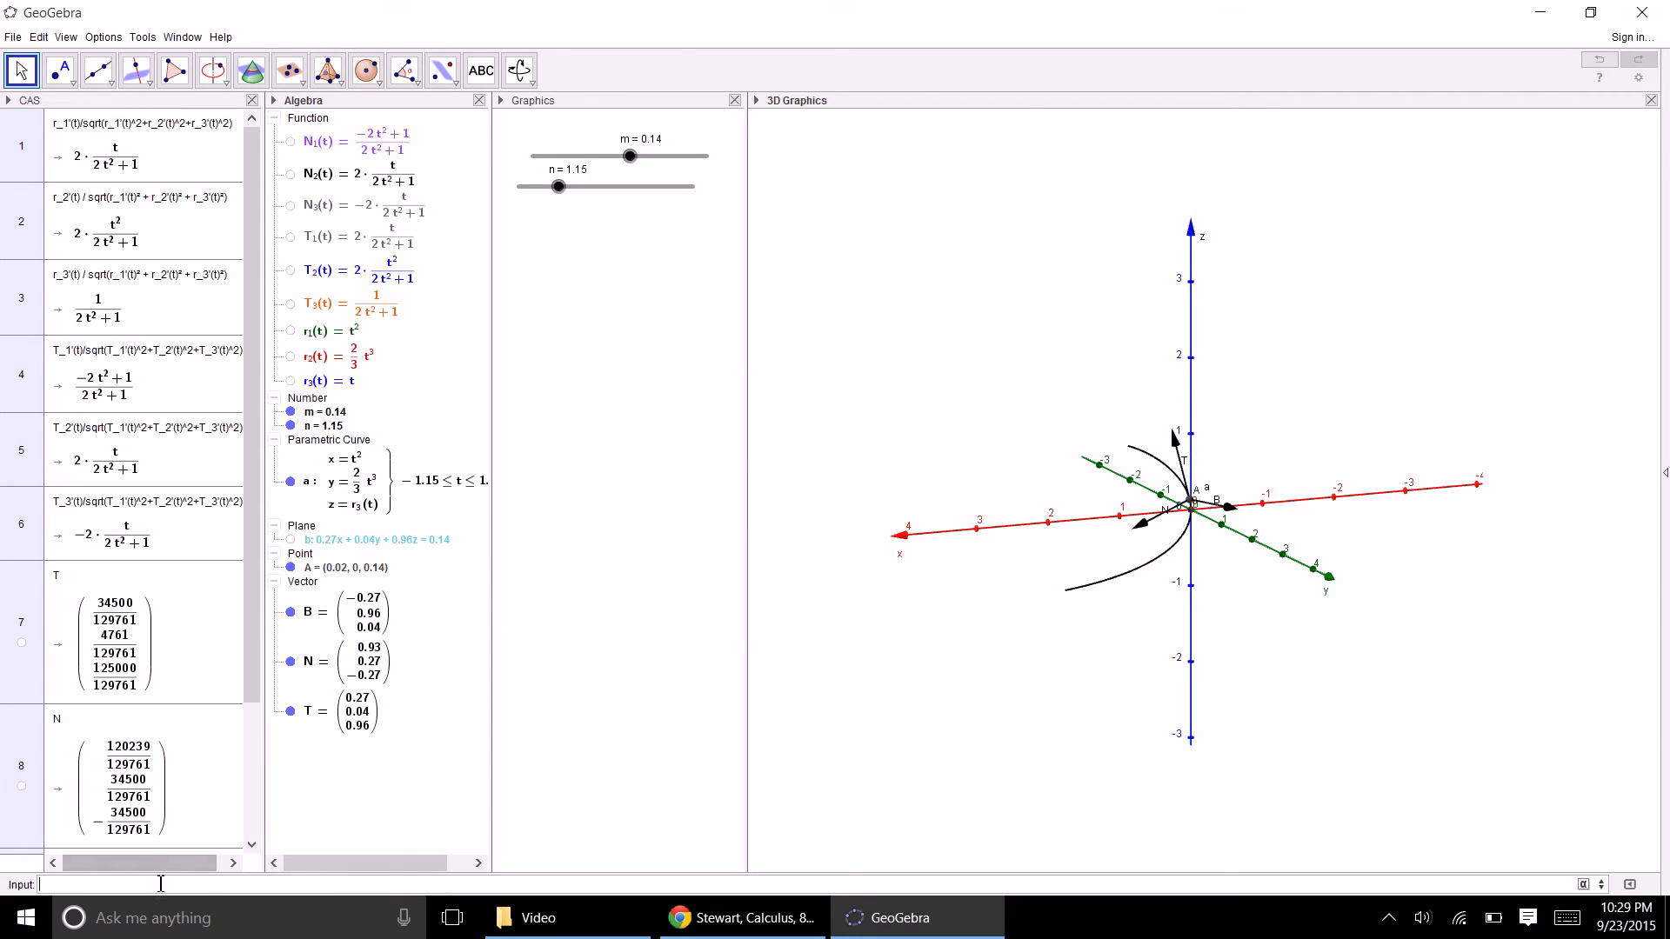
pyautogui.hotkey('ctrl', 'v')
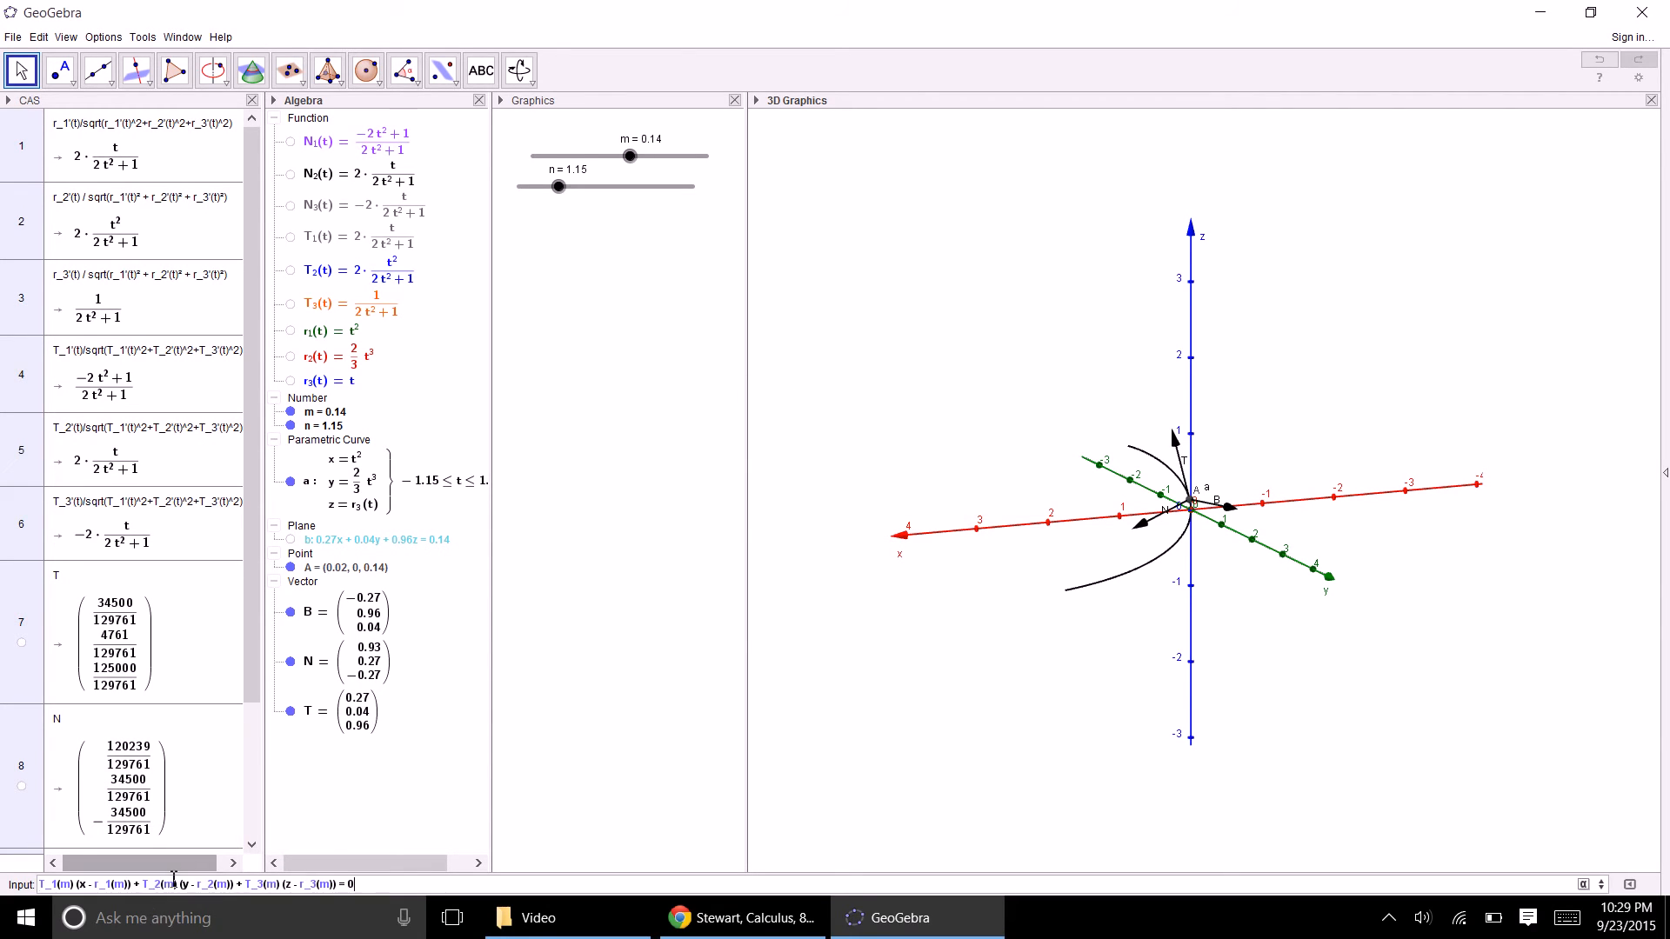
# - Try to define a plane perpendicular to B by replacing the coefficients with B_1(m), B_2(m) and B_3(m)
pyautogui.click(46, 886)
pyautogui.press('BackSpace')
pyautogui.write('B')
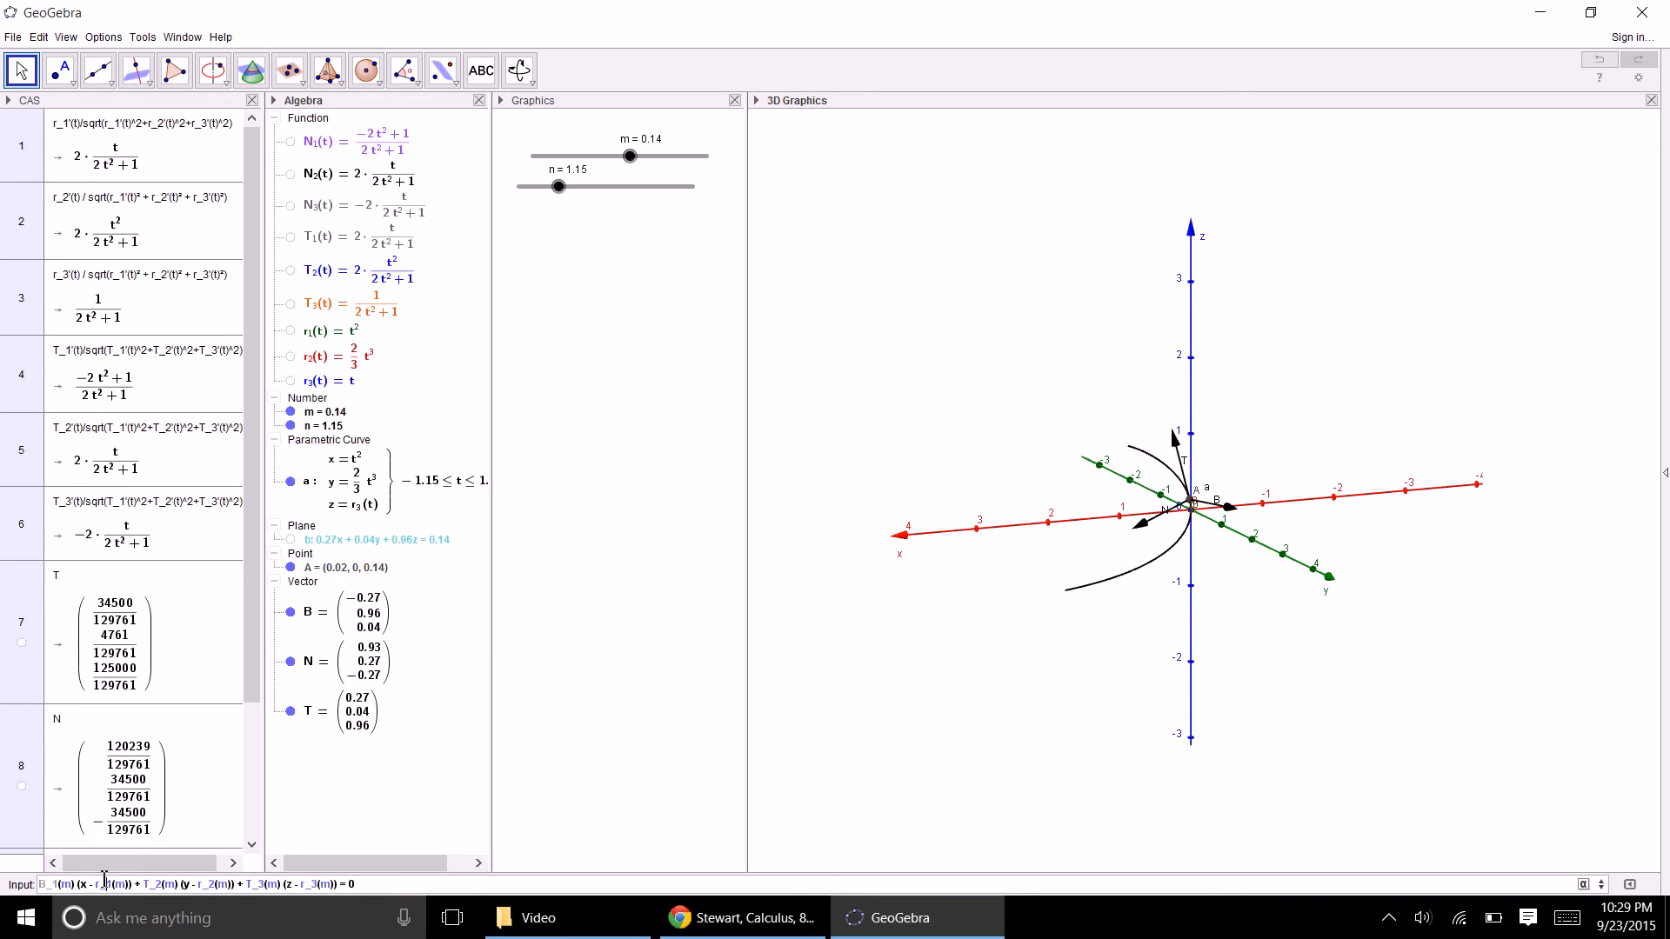
pyautogui.press('Right')
pyautogui.press('Right')
pyautogui.press('Right')
pyautogui.press('BackSpace')
pyautogui.write('b')
pyautogui.press('BackSpace')
pyautogui.write('B')
pyautogui.press('BackSpace')
pyautogui.write('B')
pyautogui.press('Return')
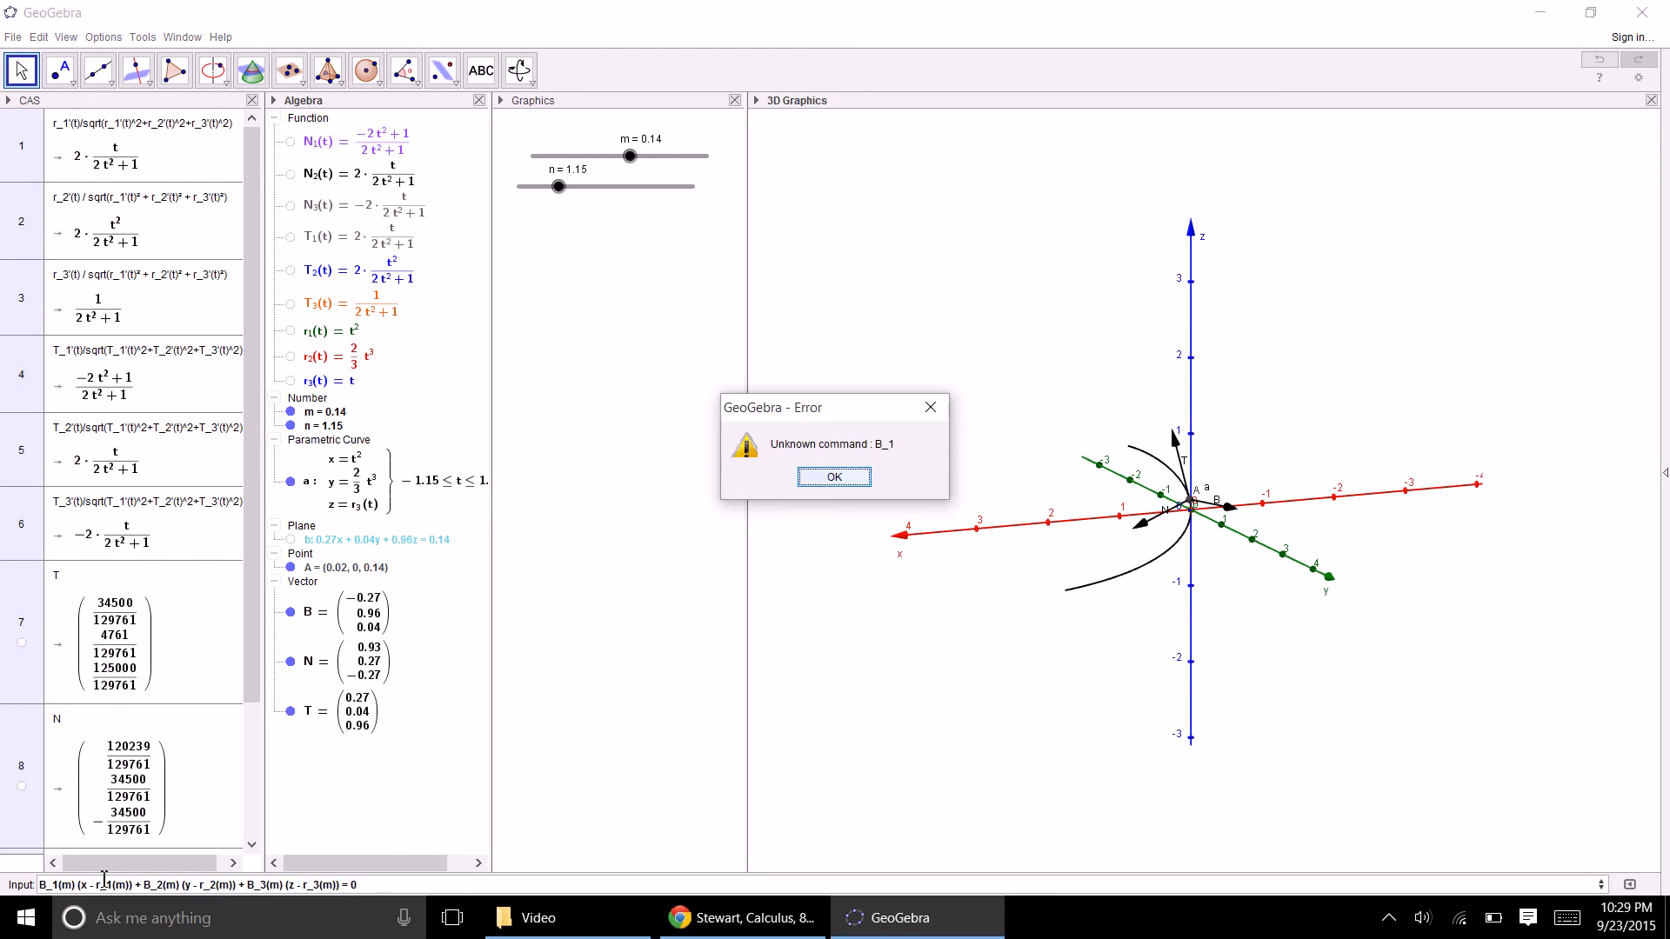
pyautogui.press('Return')
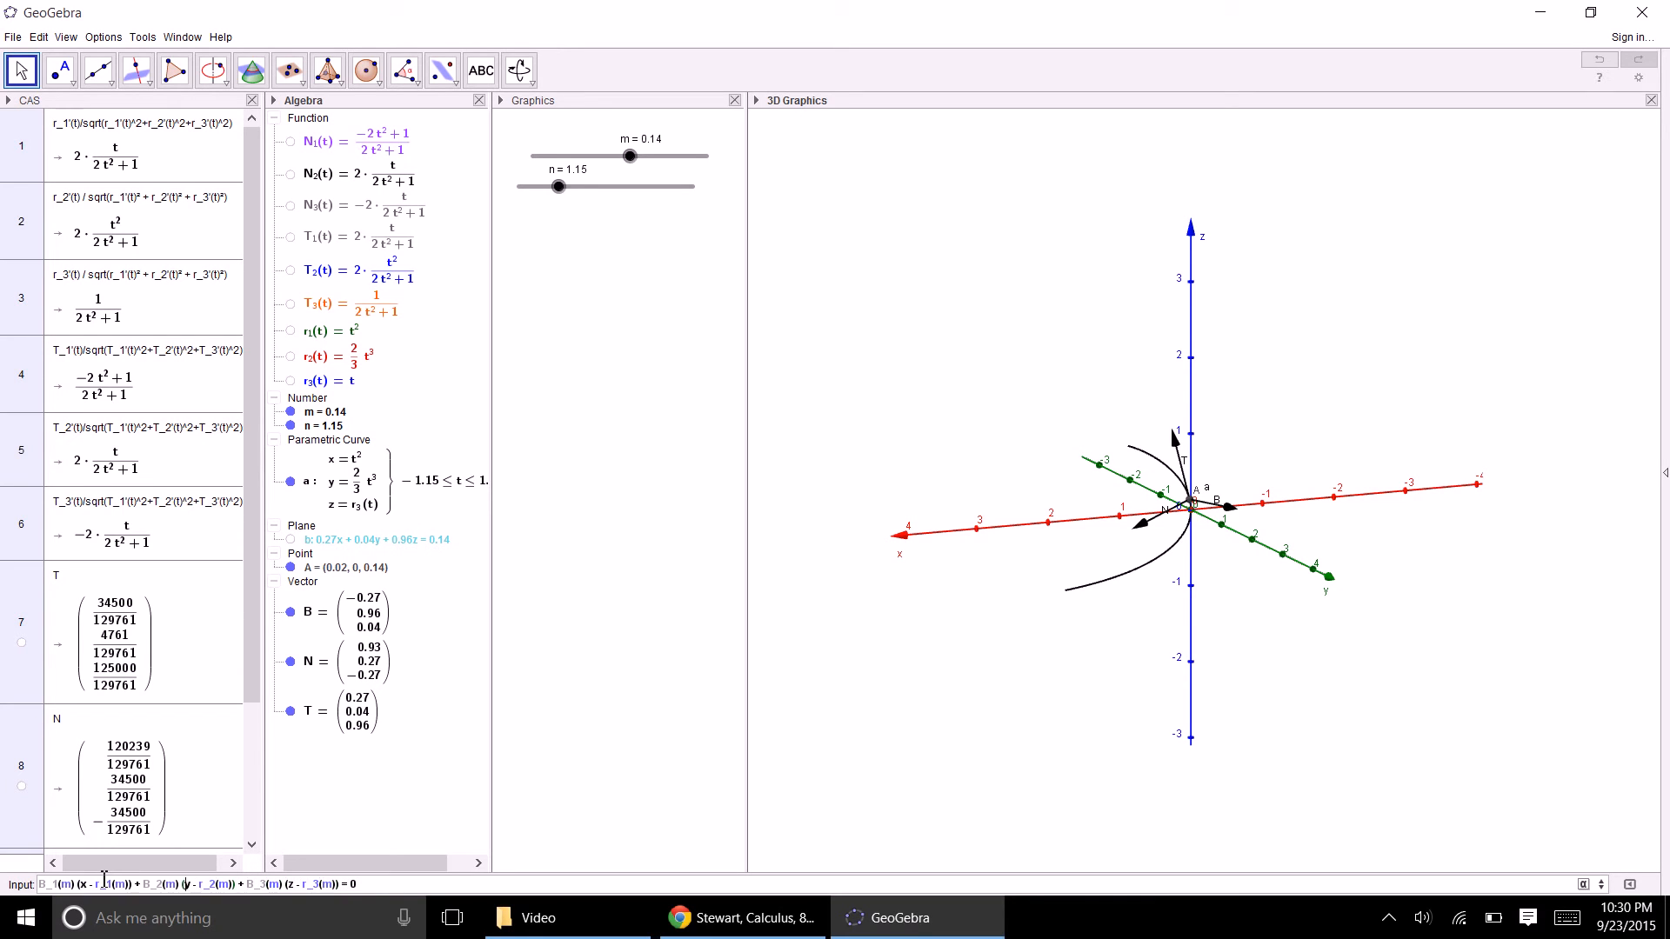
# - Replace the coefficients with N_1(m), N_2(m) and N_3(m) and create the plane through point A perpendicular to N
pyautogui.hotkey('shift', 'Right')
pyautogui.write('N')
pyautogui.press('Delete')
pyautogui.write('N')
pyautogui.press('Delete')
pyautogui.write('N')
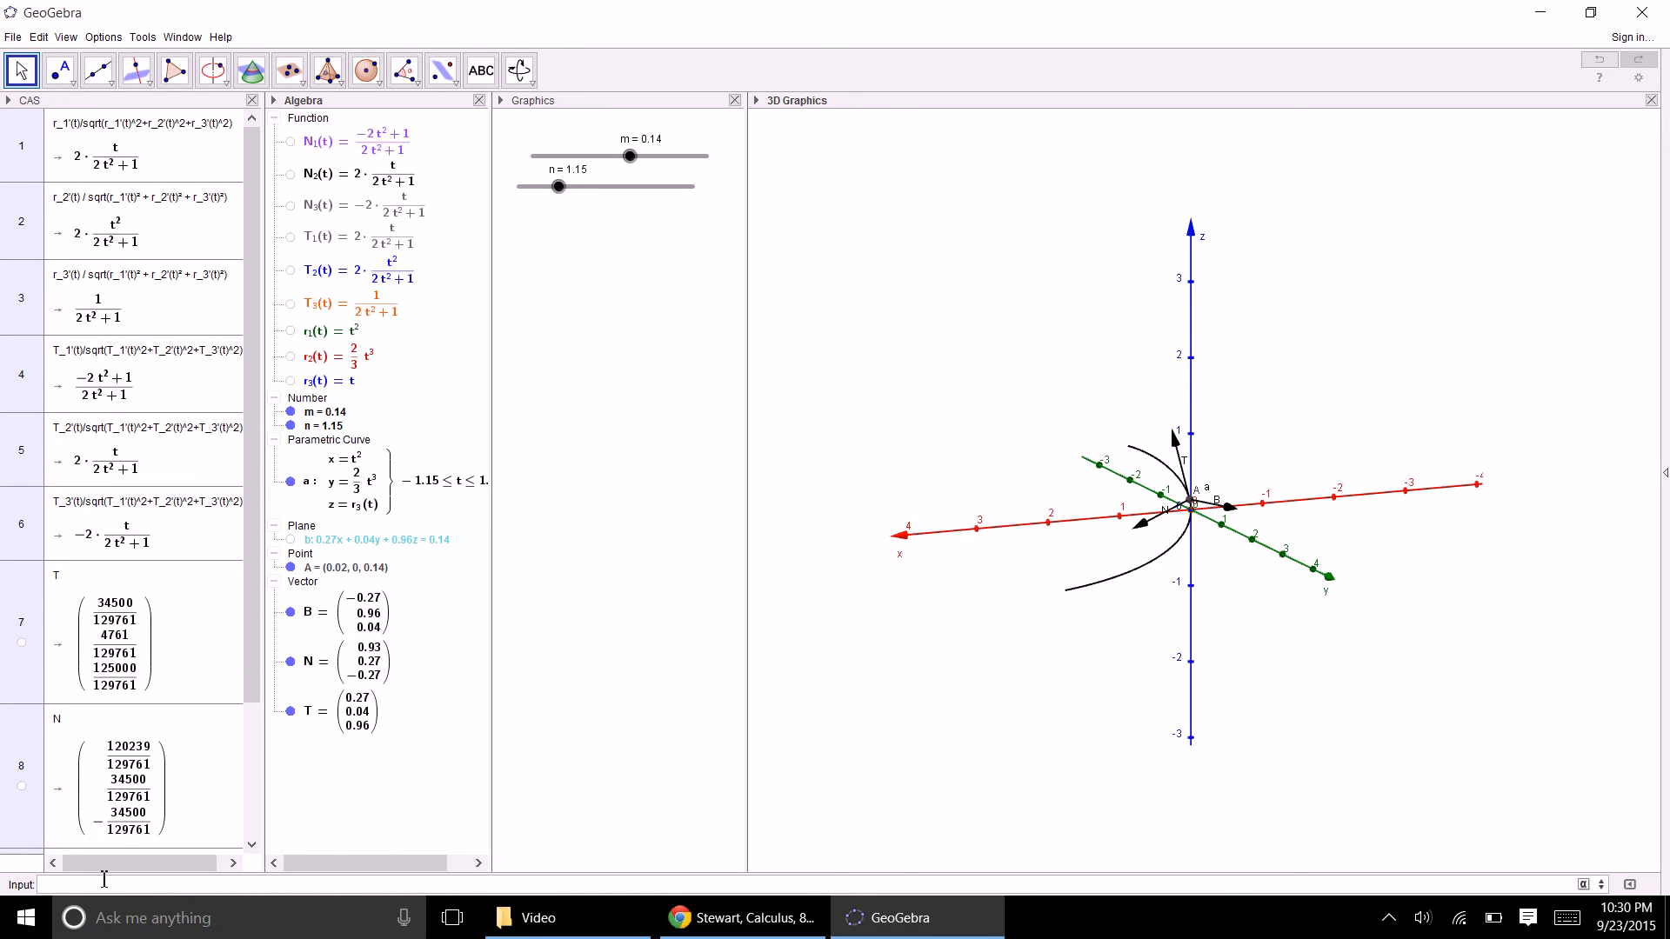
pyautogui.press('Return')
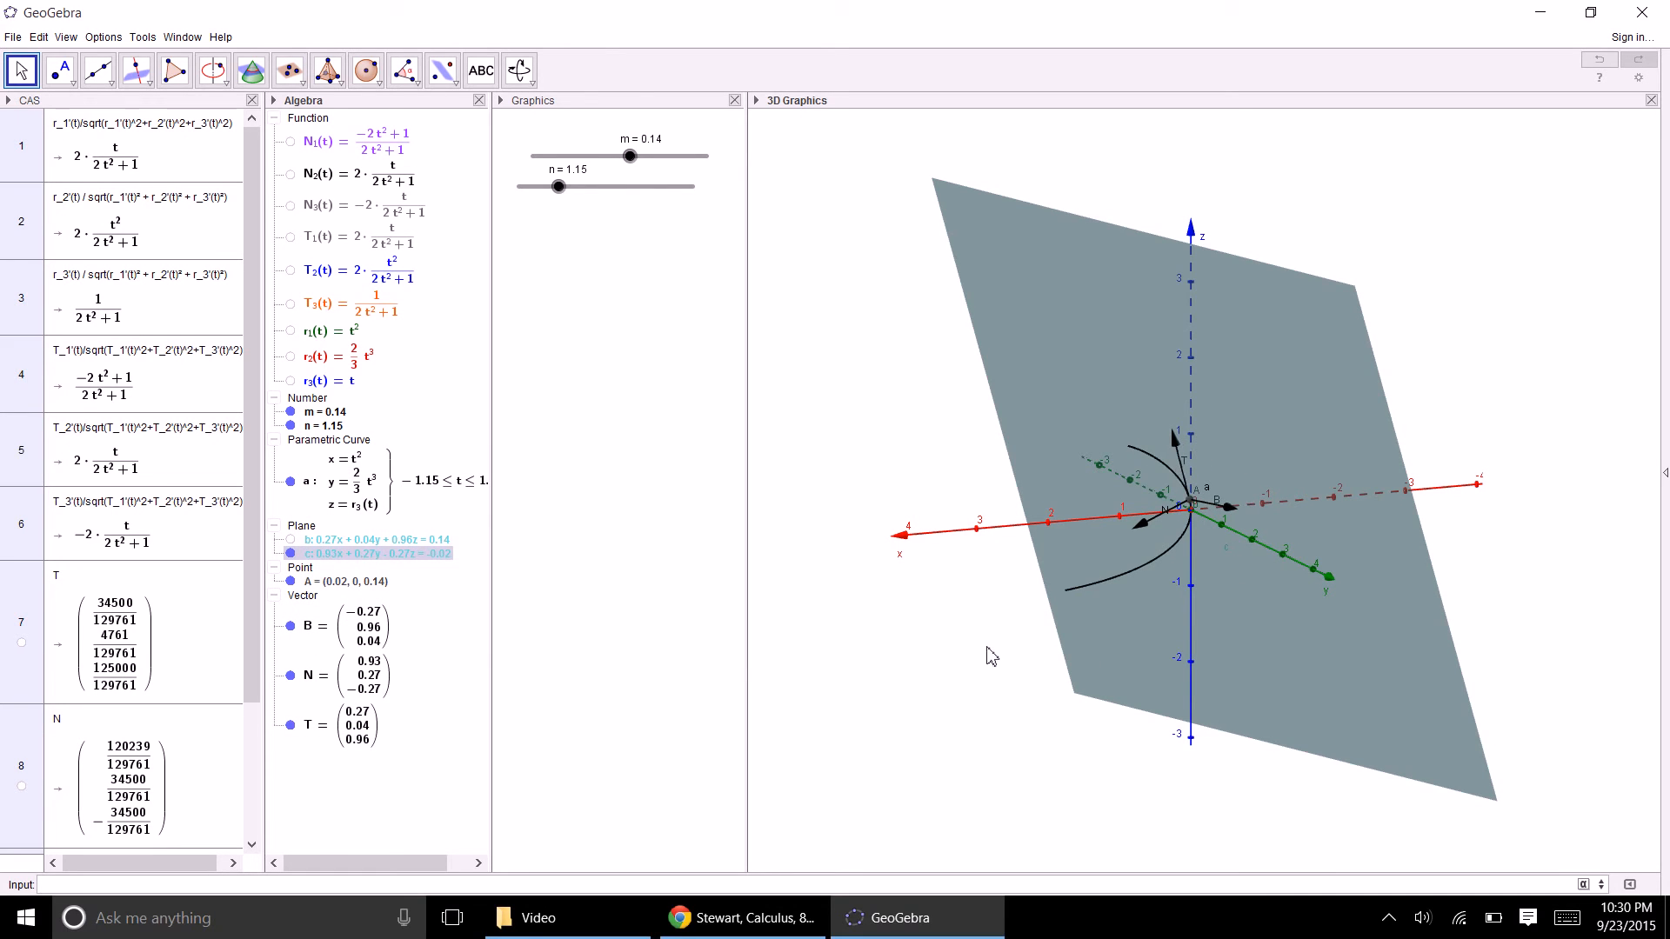
# - Inspect the plane perpendicular to N and set slider m to 0.51 to move the plane and frame along the curve
pyautogui.moveTo(987, 647); pyautogui.dragTo(959, 654)
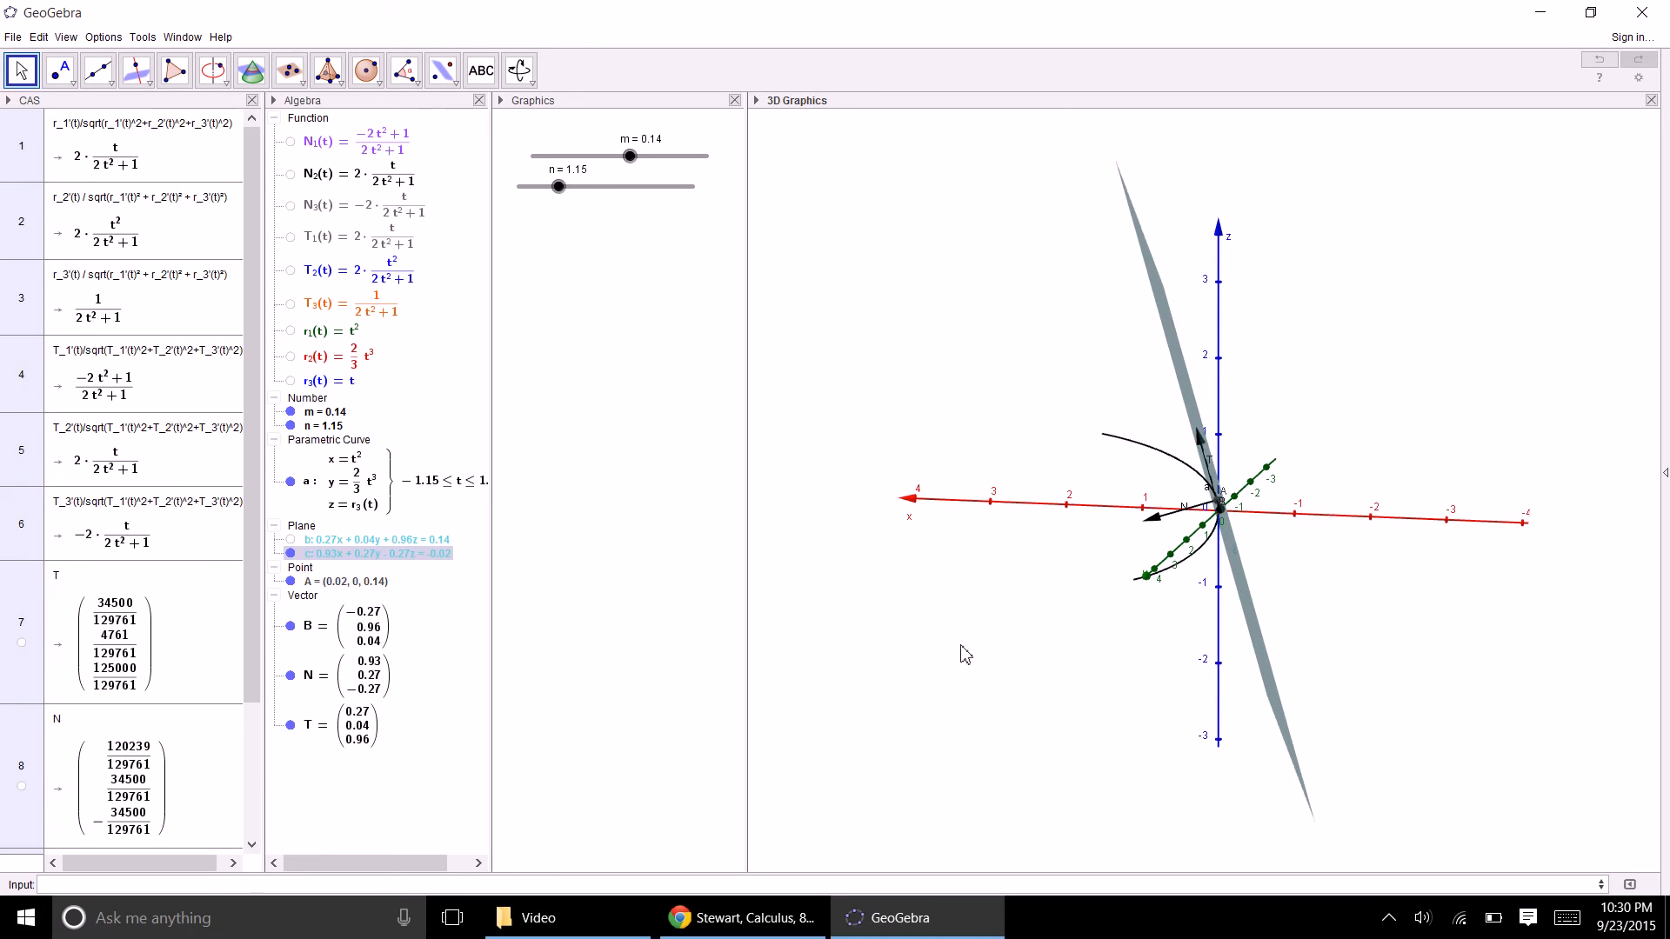
pyautogui.click(967, 650)
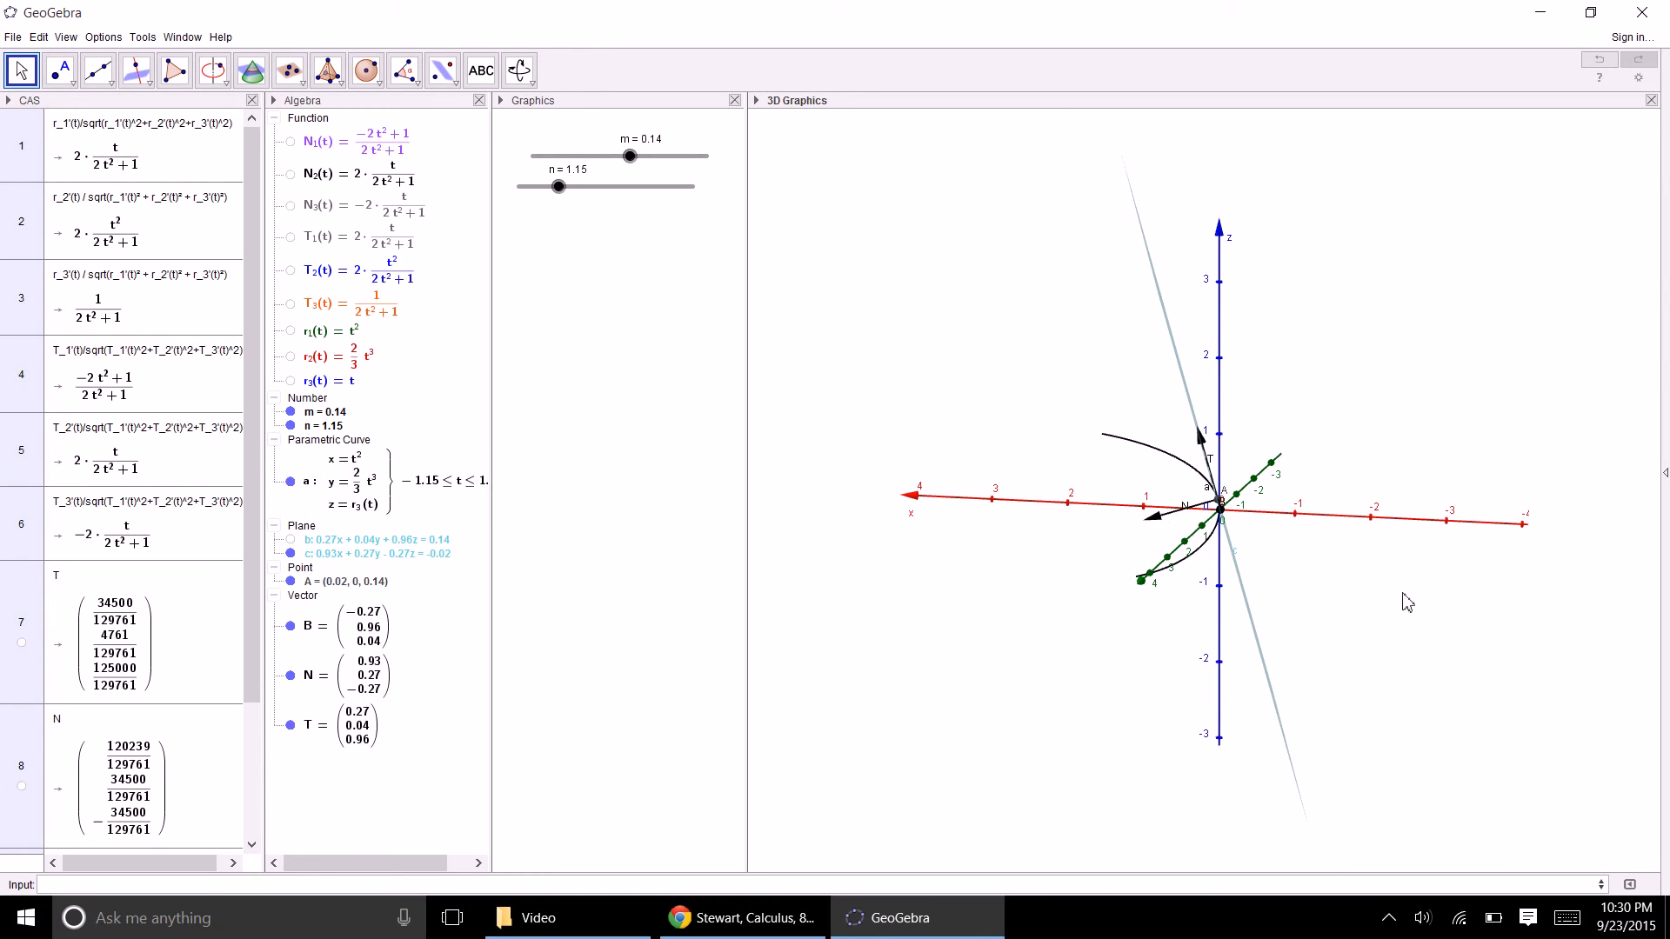
pyautogui.moveTo(1402, 600)
pyautogui.mouseDown()
pyautogui.moveTo(1228, 703)
pyautogui.moveTo(1348, 652)
pyautogui.moveTo(1318, 677)
pyautogui.moveTo(1331, 690)
pyautogui.moveTo(1401, 670)
pyautogui.moveTo(1417, 626)
pyautogui.moveTo(1403, 585)
pyautogui.mouseUp()
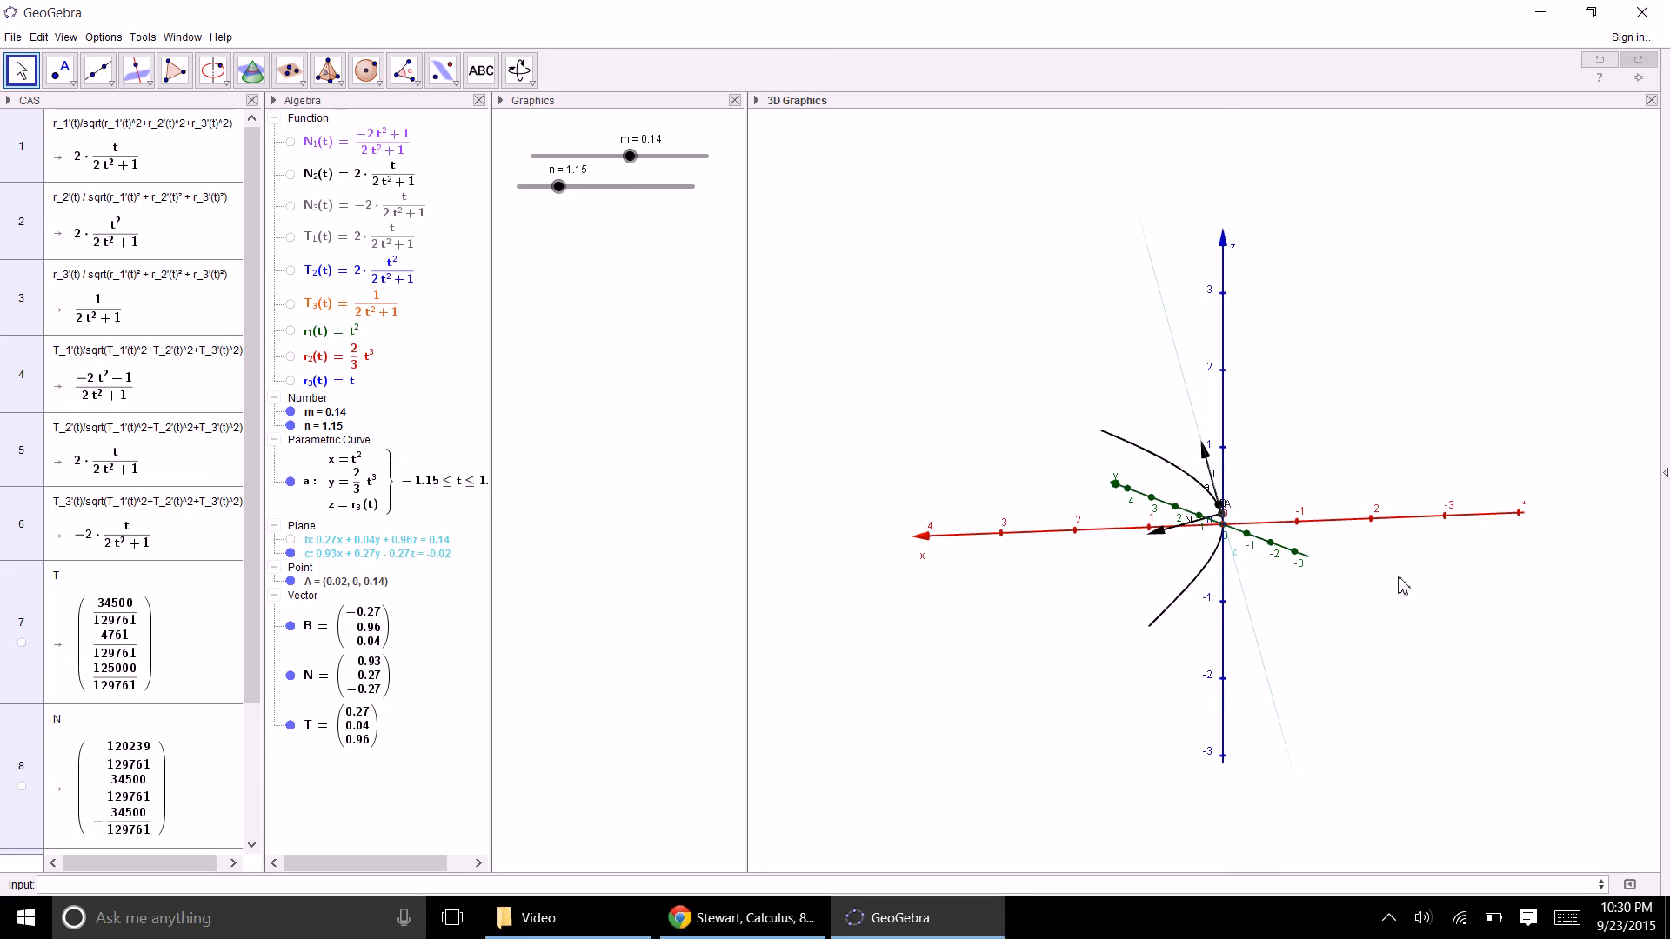
pyautogui.moveTo(1293, 630); pyautogui.dragTo(1268, 589)
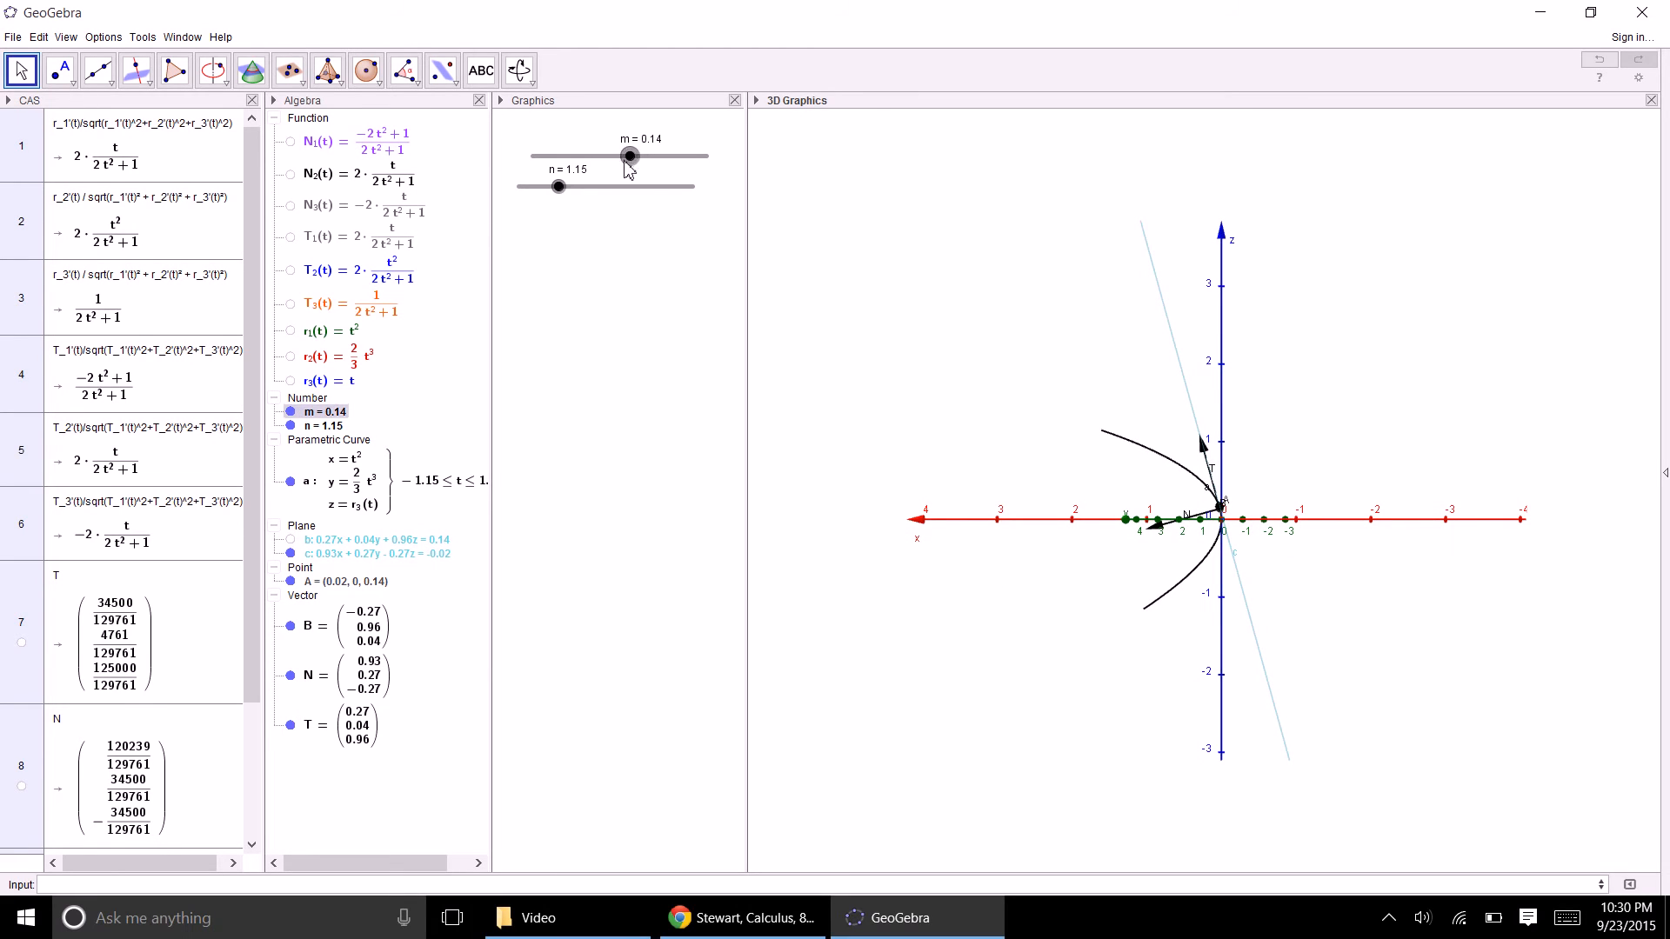
pyautogui.moveTo(630, 157); pyautogui.dragTo(657, 158)
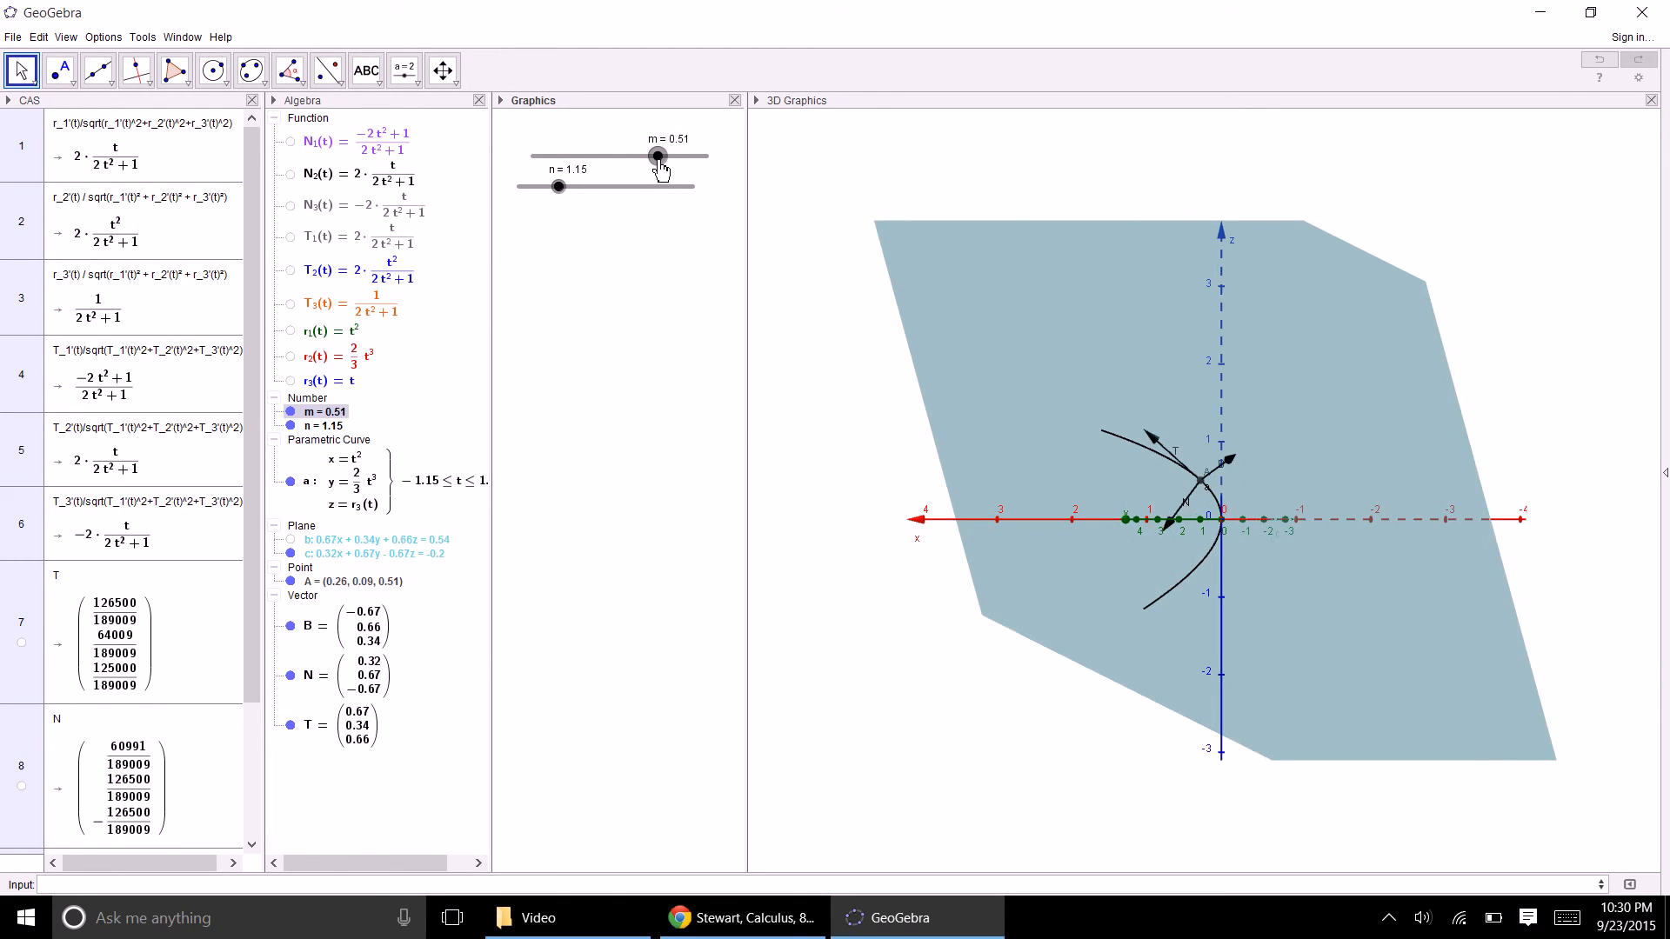
pyautogui.moveTo(931, 597)
pyautogui.mouseDown()
pyautogui.moveTo(950, 590)
pyautogui.moveTo(917, 614)
pyautogui.mouseUp()
pyautogui.moveTo(939, 682)
pyautogui.mouseDown()
pyautogui.moveTo(962, 694)
pyautogui.moveTo(949, 685)
pyautogui.moveTo(964, 652)
pyautogui.moveTo(1082, 682)
pyautogui.moveTo(933, 673)
pyautogui.moveTo(984, 671)
pyautogui.mouseUp()
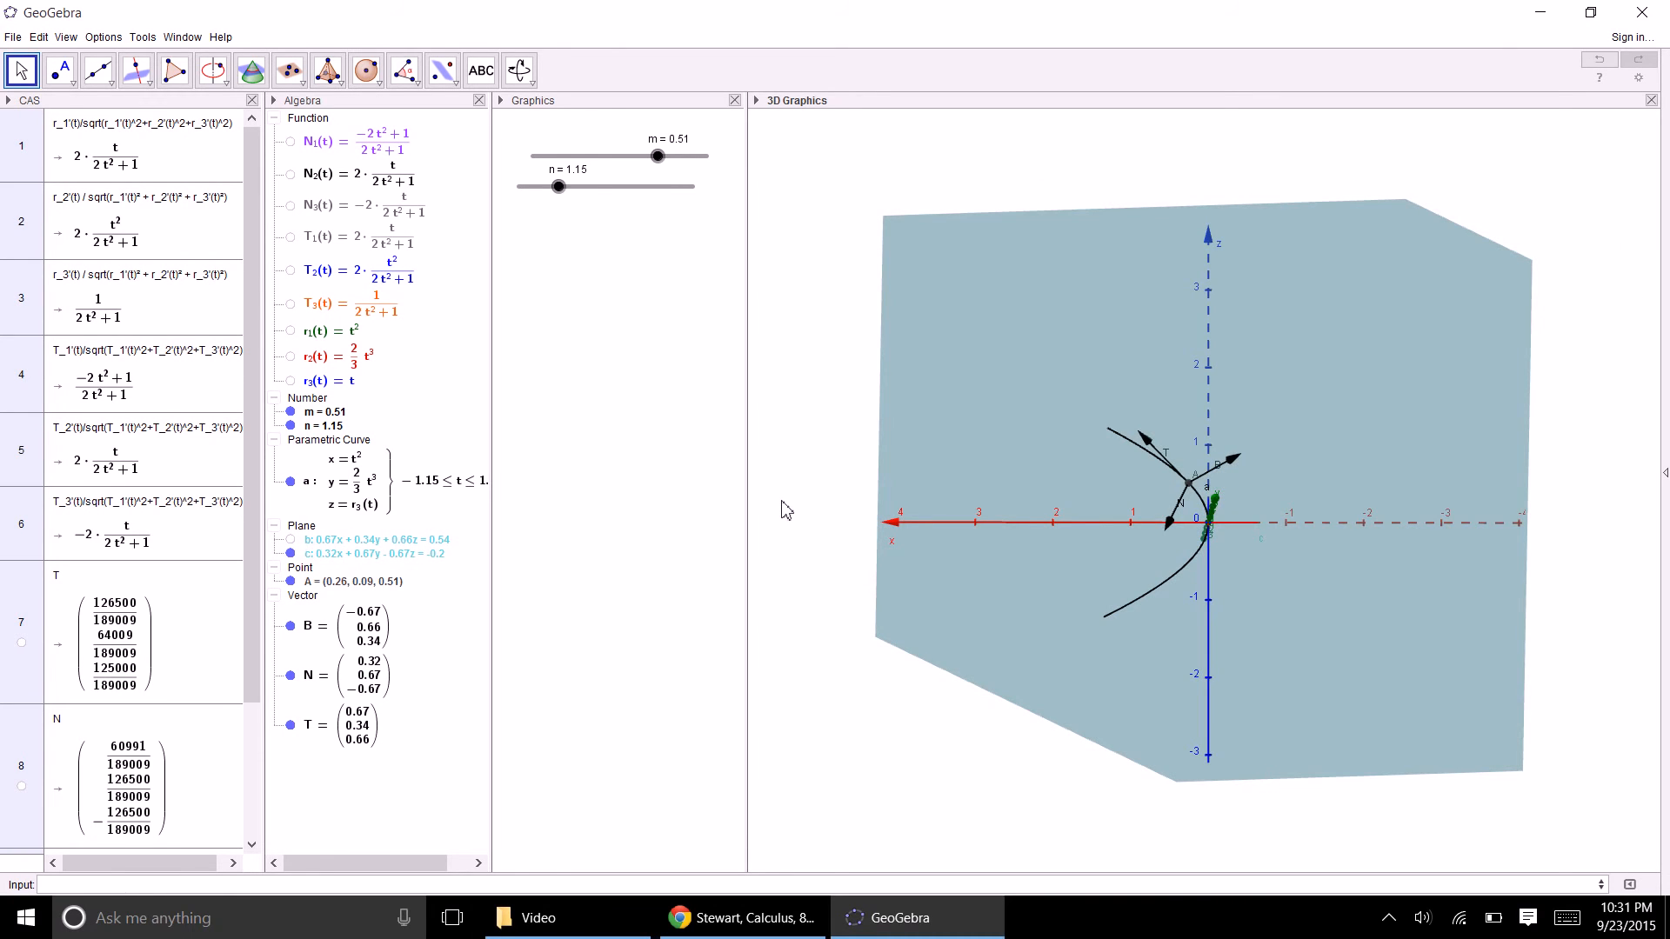
# - Hide the plane perpendicular to N so only the curve and its three vectors are displayed
pyautogui.moveTo(794, 534); pyautogui.dragTo(703, 542)
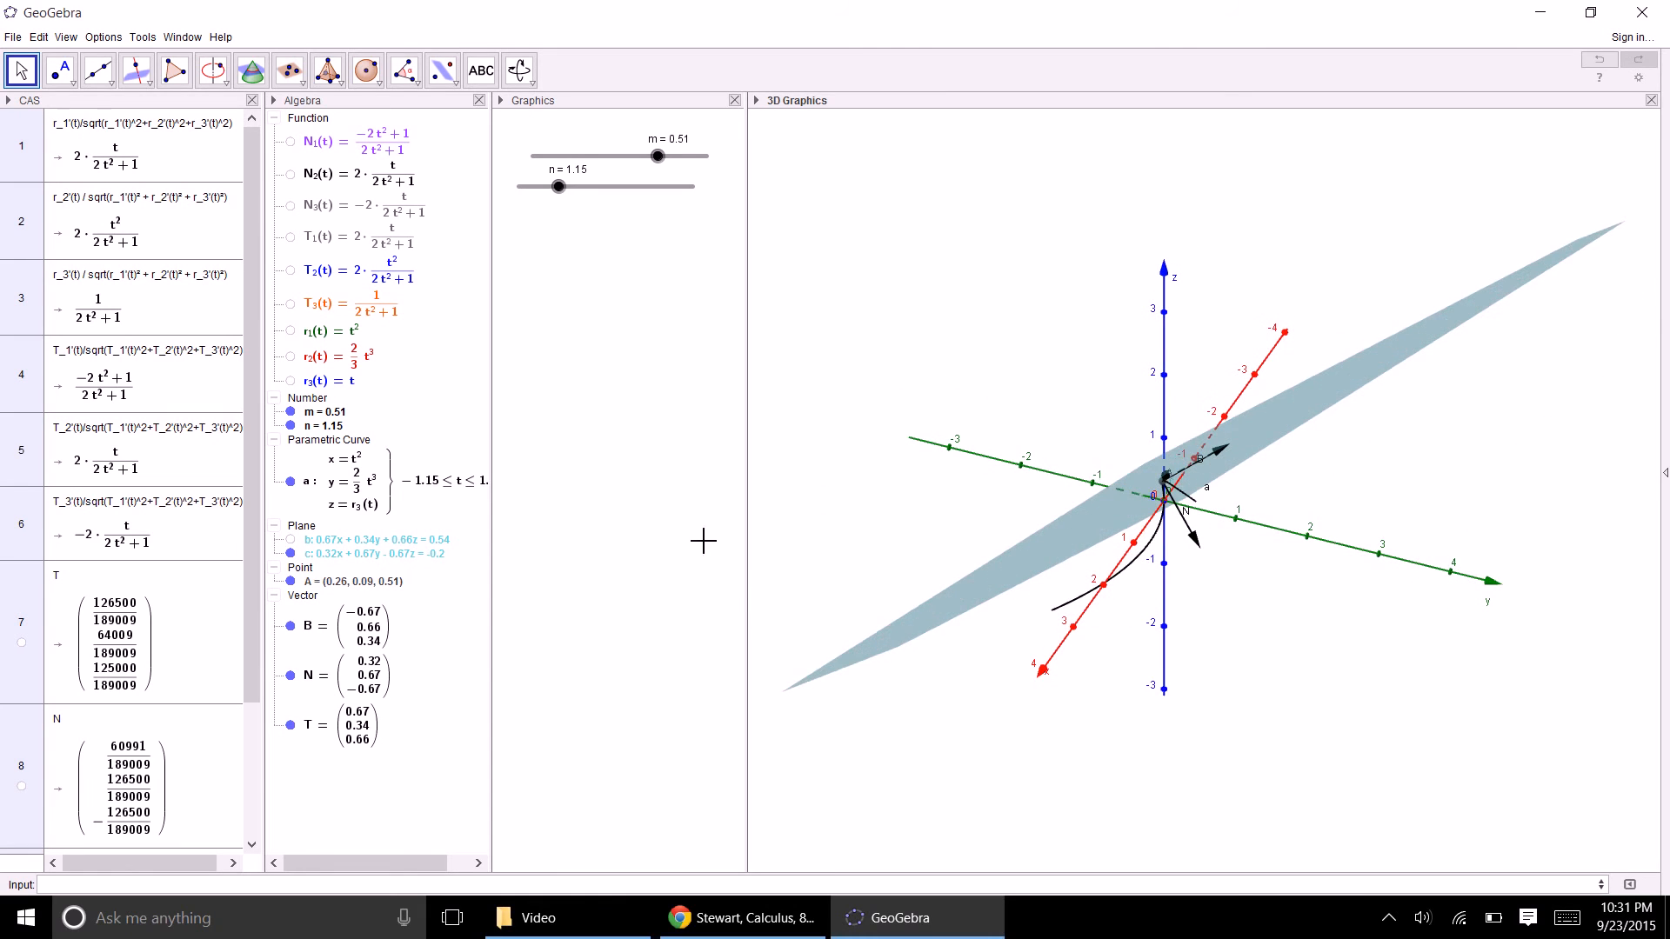
pyautogui.click(291, 553)
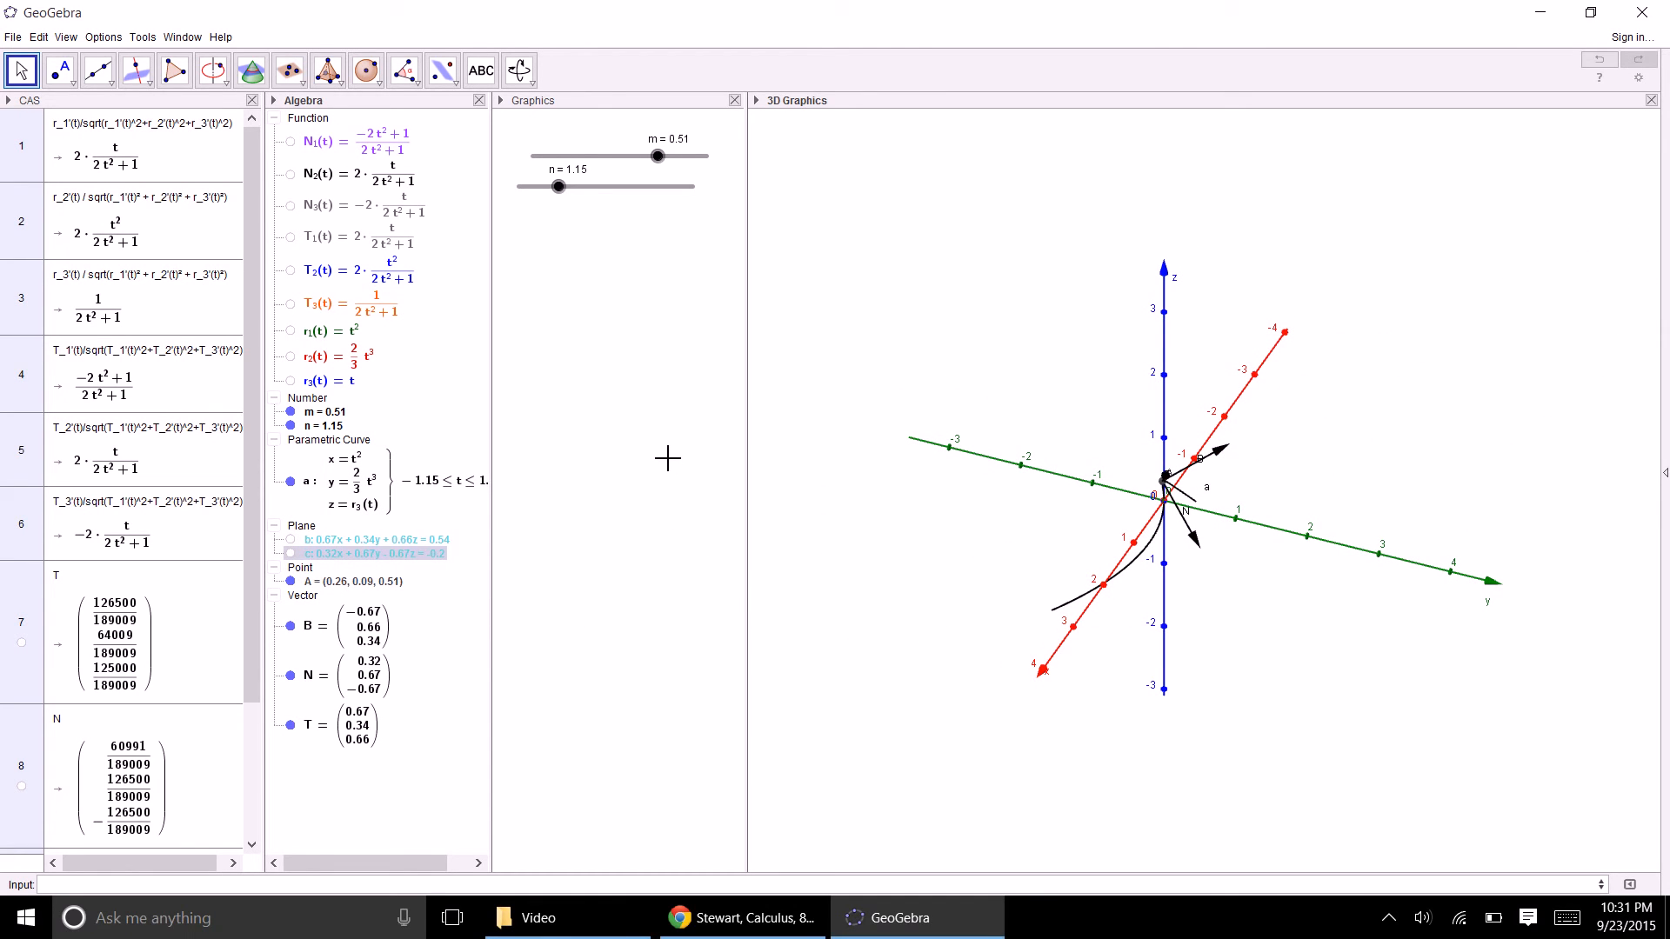
pyautogui.moveTo(1007, 551); pyautogui.dragTo(967, 525)
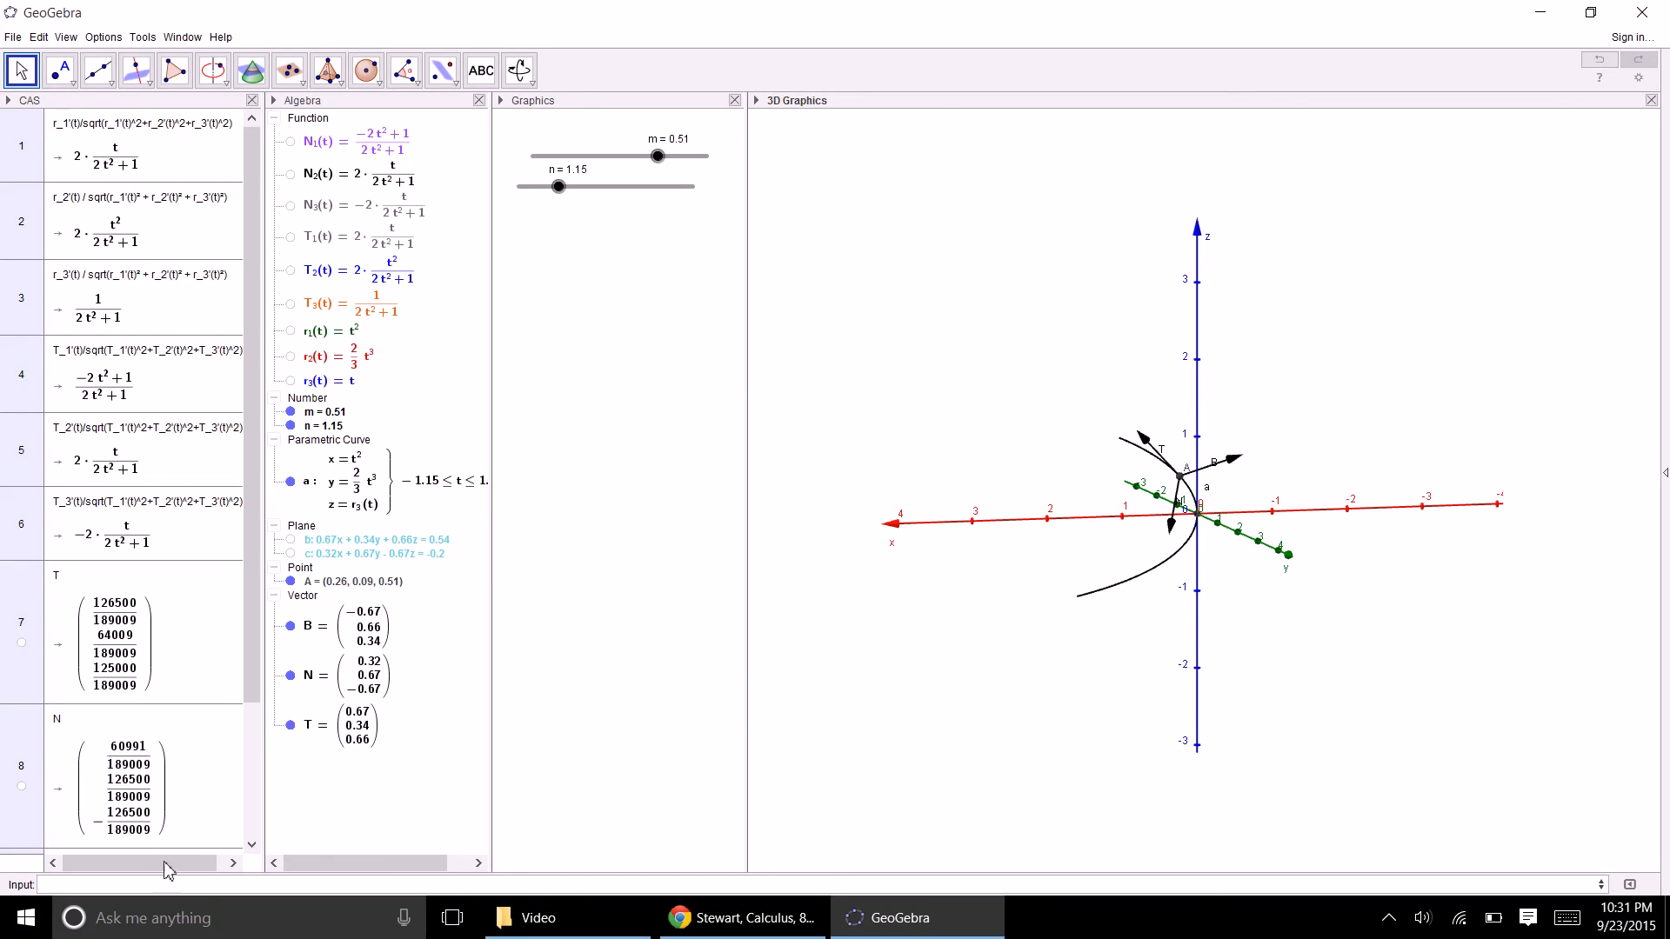
# - Create a point at the tip of vector T with coordinates (x(A)+x(T), y(A)+y(T), z(A)+z(T))
pyautogui.click(205, 886)
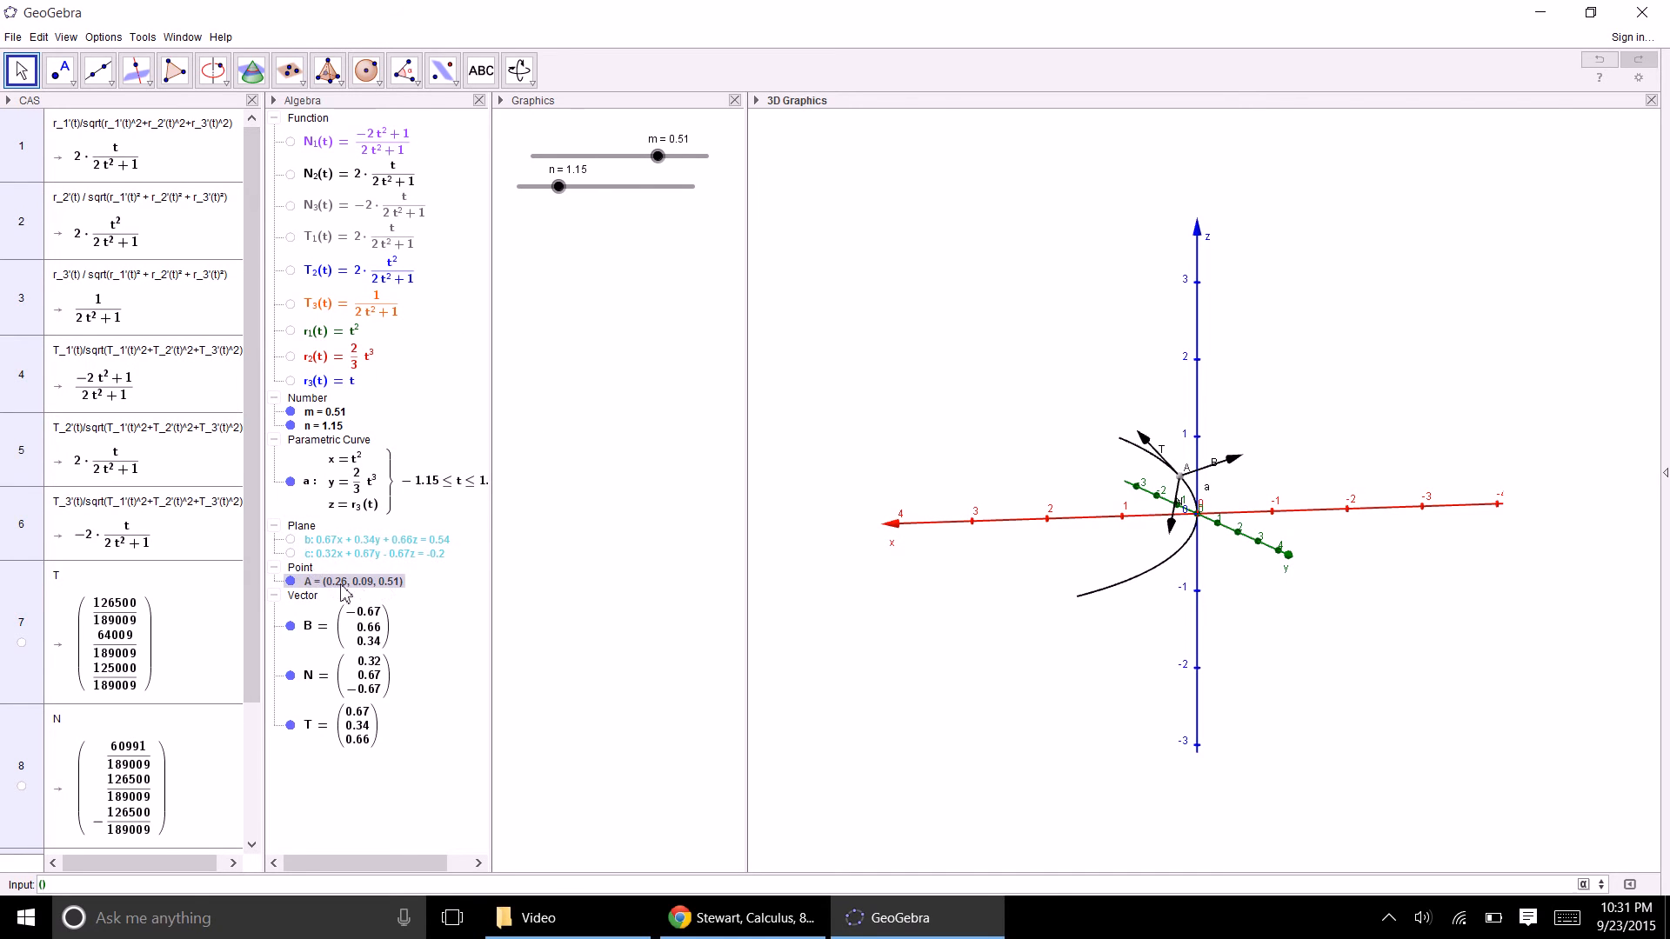
pyautogui.moveTo(341, 589)
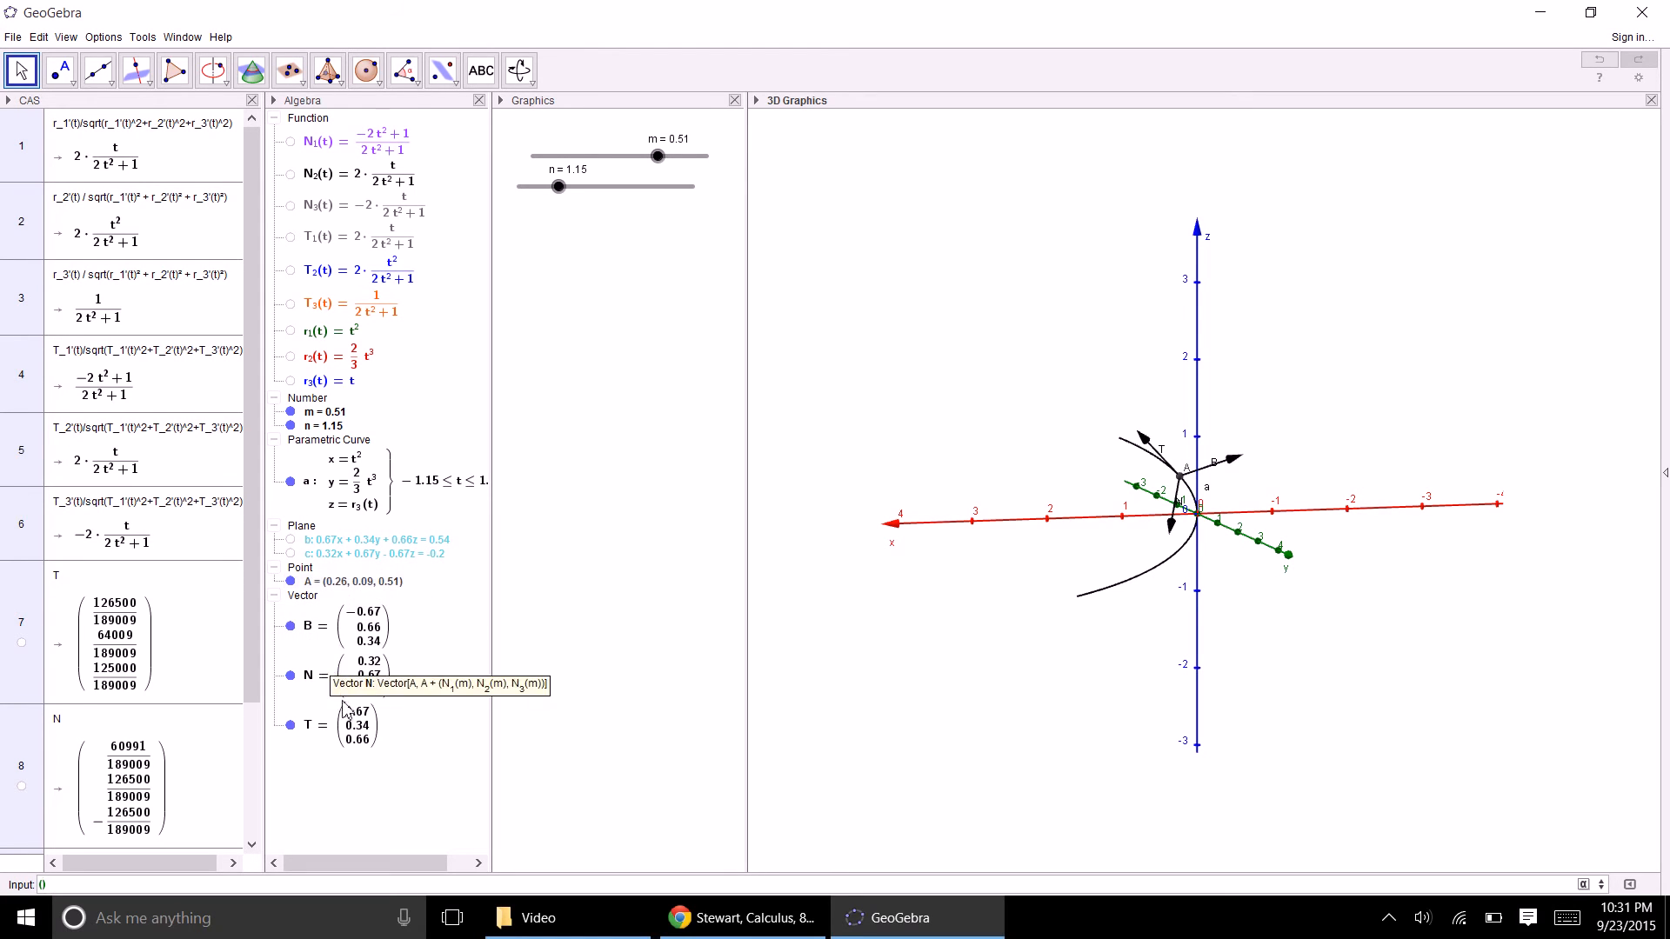
pyautogui.moveTo(359, 718)
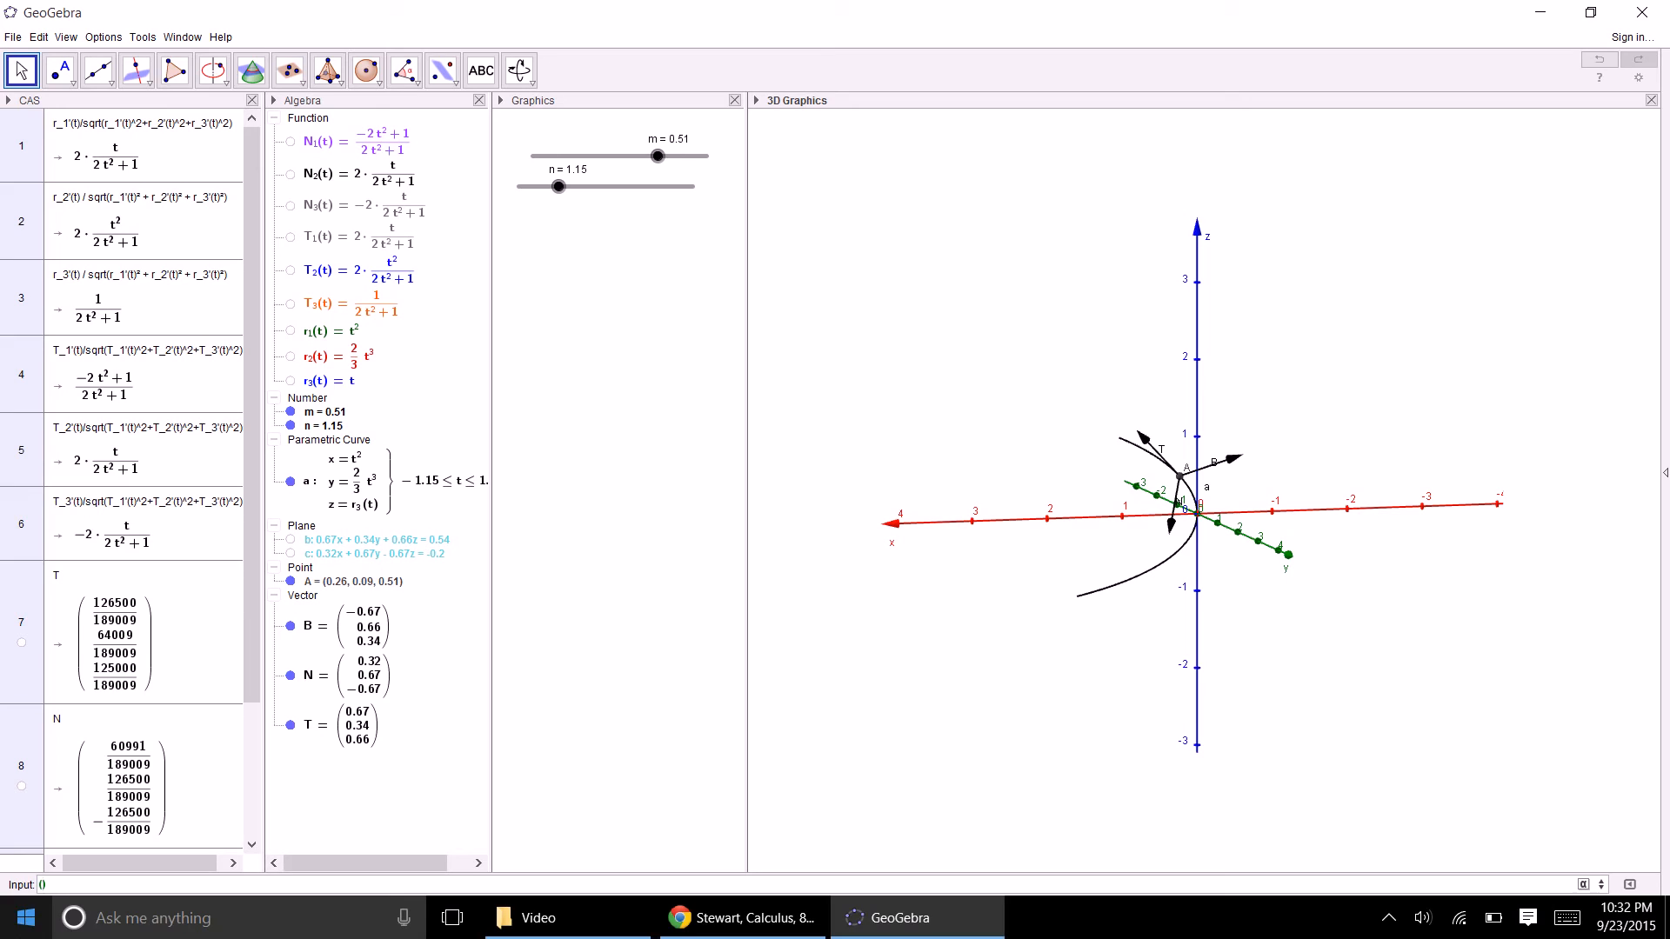
pyautogui.write('x(A')
pyautogui.write('+x(T')
pyautogui.hotkey('shift', 'Left')
pyautogui.hotkey('shift', 'Left')
pyautogui.hotkey('shift', 'Left')
pyautogui.hotkey('shift', 'Left')
pyautogui.hotkey('shift', 'Left')
pyautogui.hotkey('shift', 'Left')
pyautogui.hotkey('shift', 'Left')
pyautogui.hotkey('shift', 'Left')
pyautogui.hotkey('ctrl', 'c')
pyautogui.press('Right')
pyautogui.hotkey('ctrl', 'v')
pyautogui.hotkey('shift', 'Left')
pyautogui.write('y')
pyautogui.hotkey('shift', 'Left')
pyautogui.write('y(T),')
pyautogui.hotkey('ctrl', 'v')
pyautogui.write('z(A)+z')
pyautogui.press('Return')
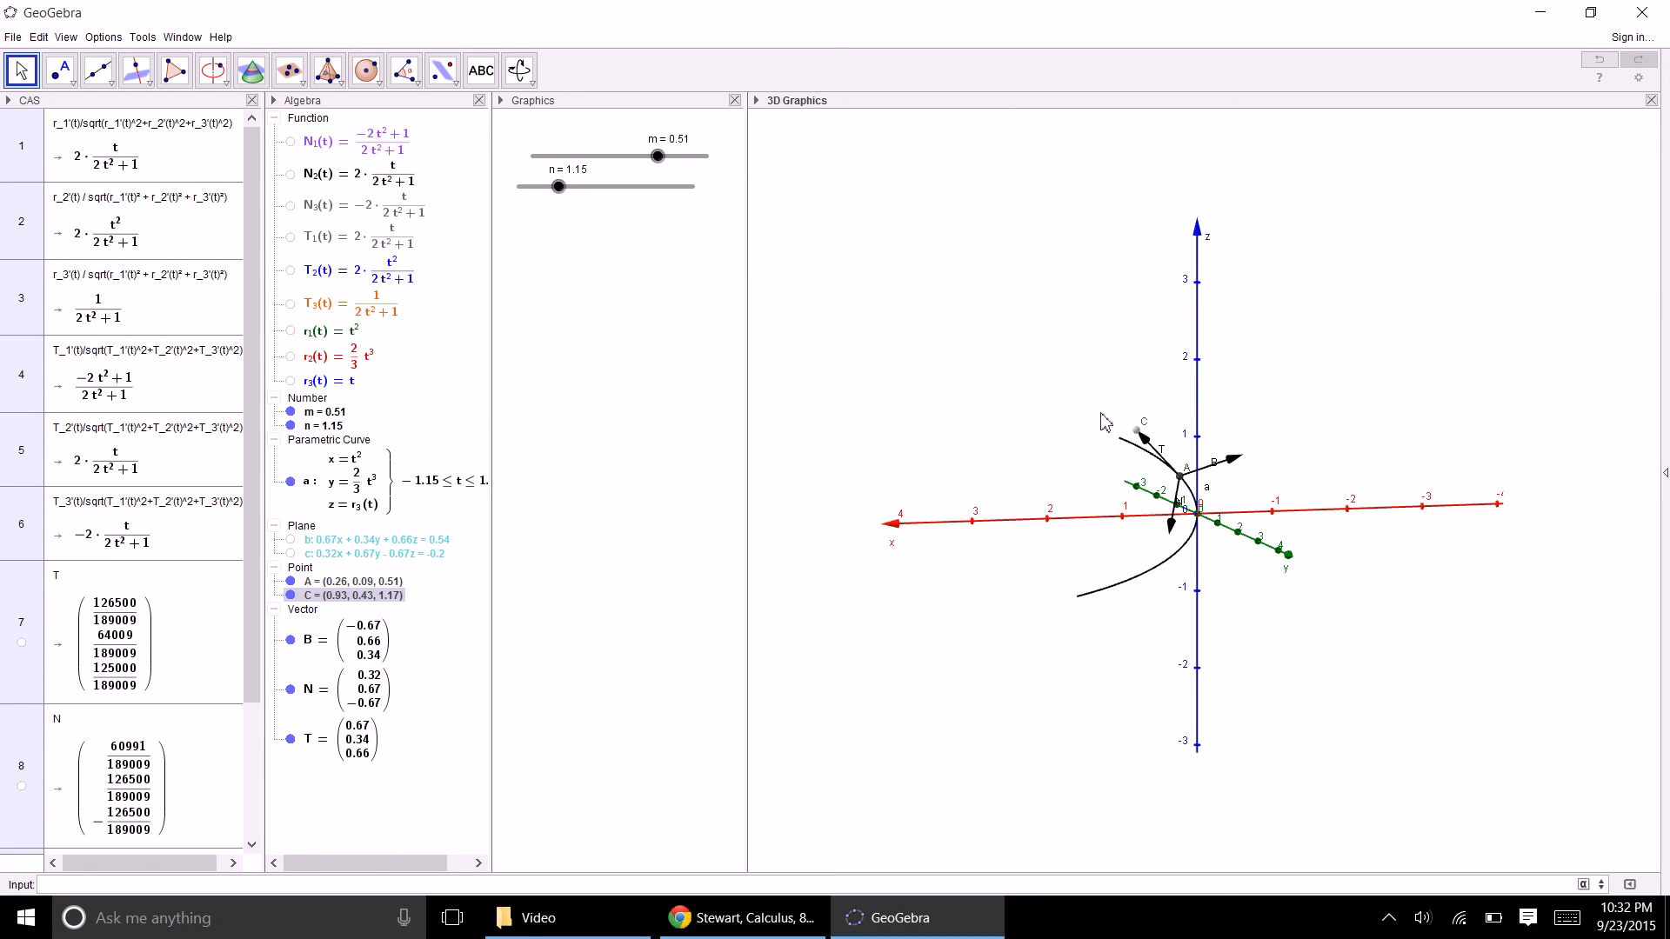
# - Rename the new point at the tip of vector T as t
pyautogui.rightClick(313, 600)
pyautogui.click(365, 730)
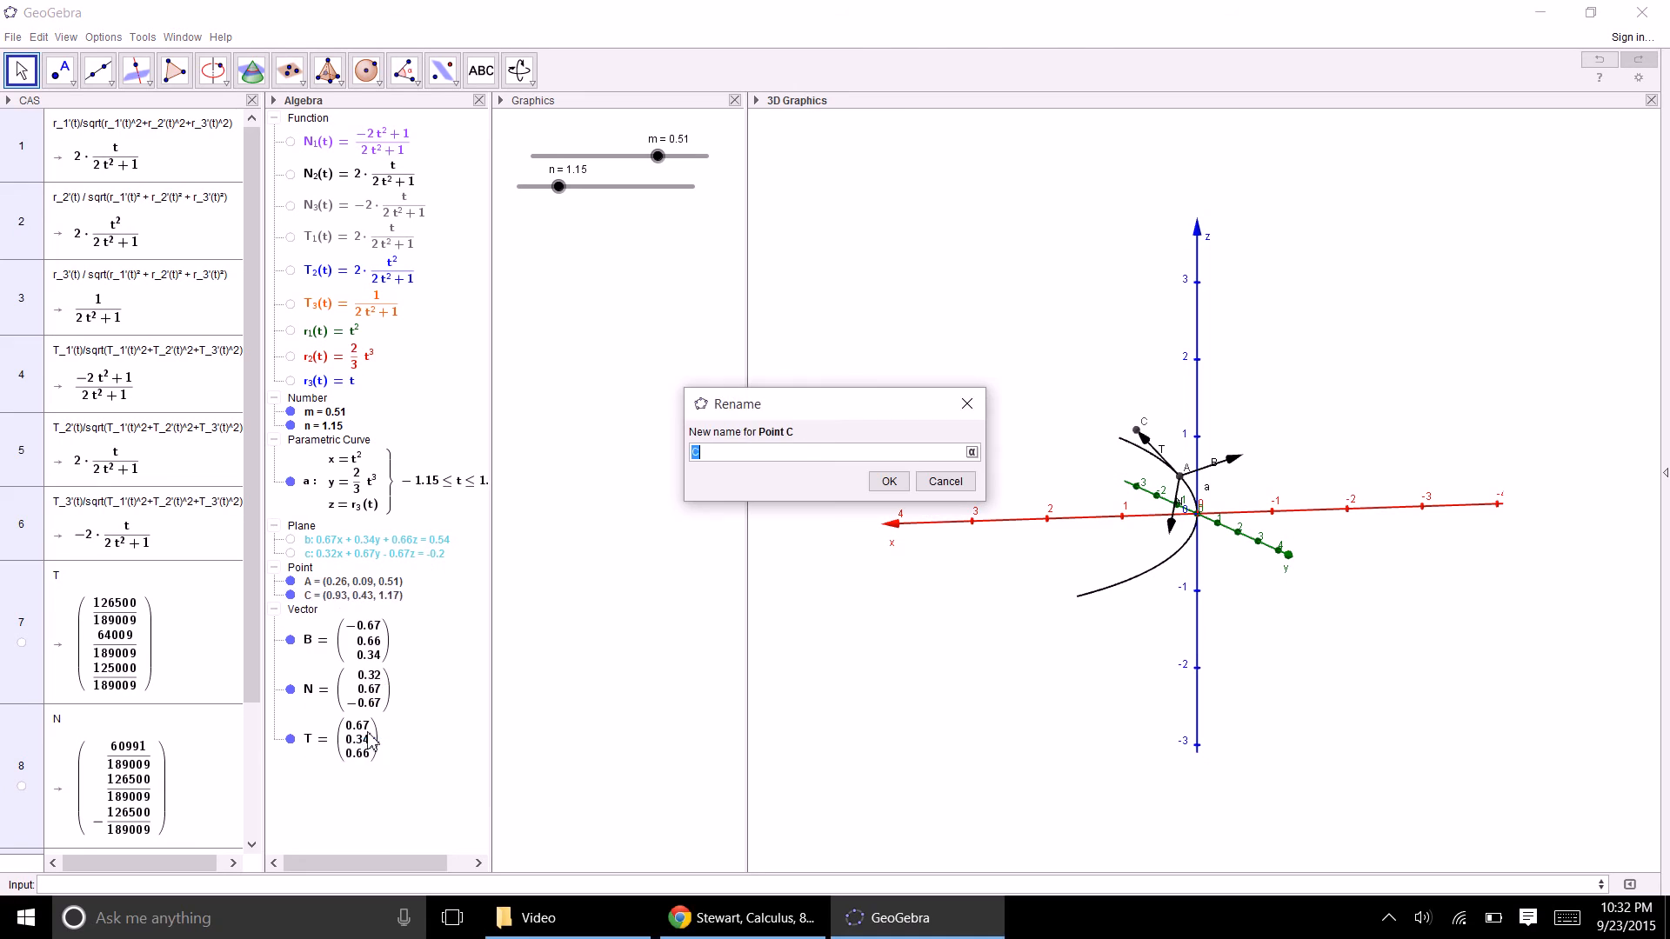
pyautogui.write('t')
pyautogui.press('BackSpace')
pyautogui.write('t')
pyautogui.click(889, 481)
# - Rename slider n as p and set it to 1.6 to lengthen the curve
pyautogui.rightClick(324, 425)
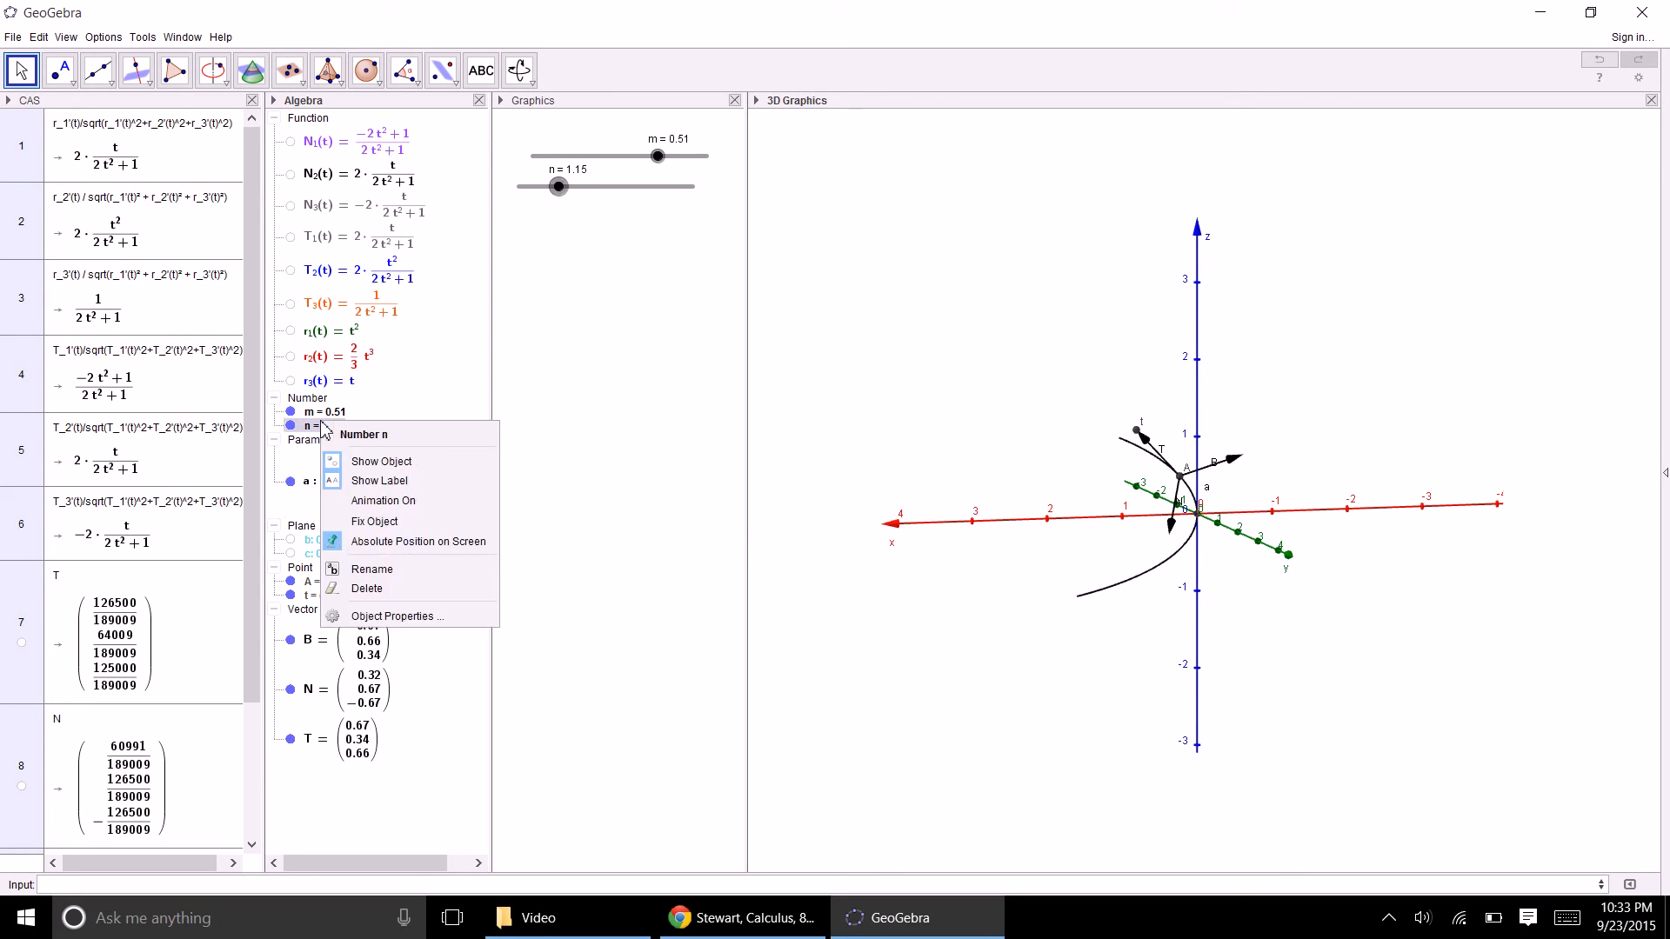
pyautogui.click(372, 569)
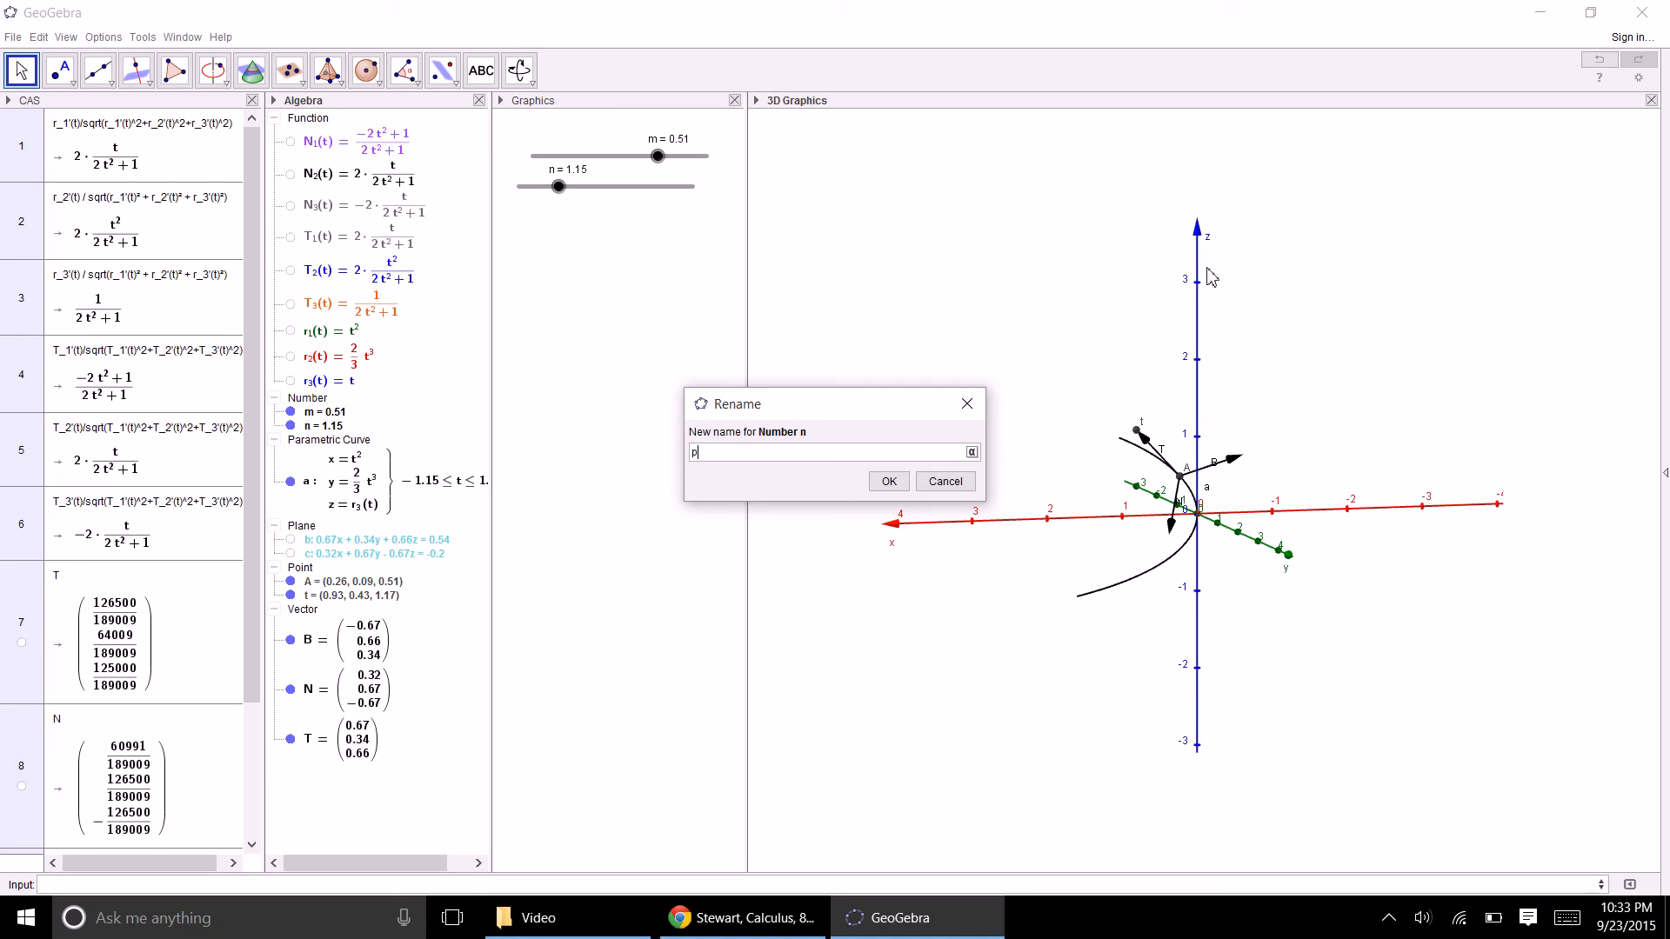
pyautogui.press('Return')
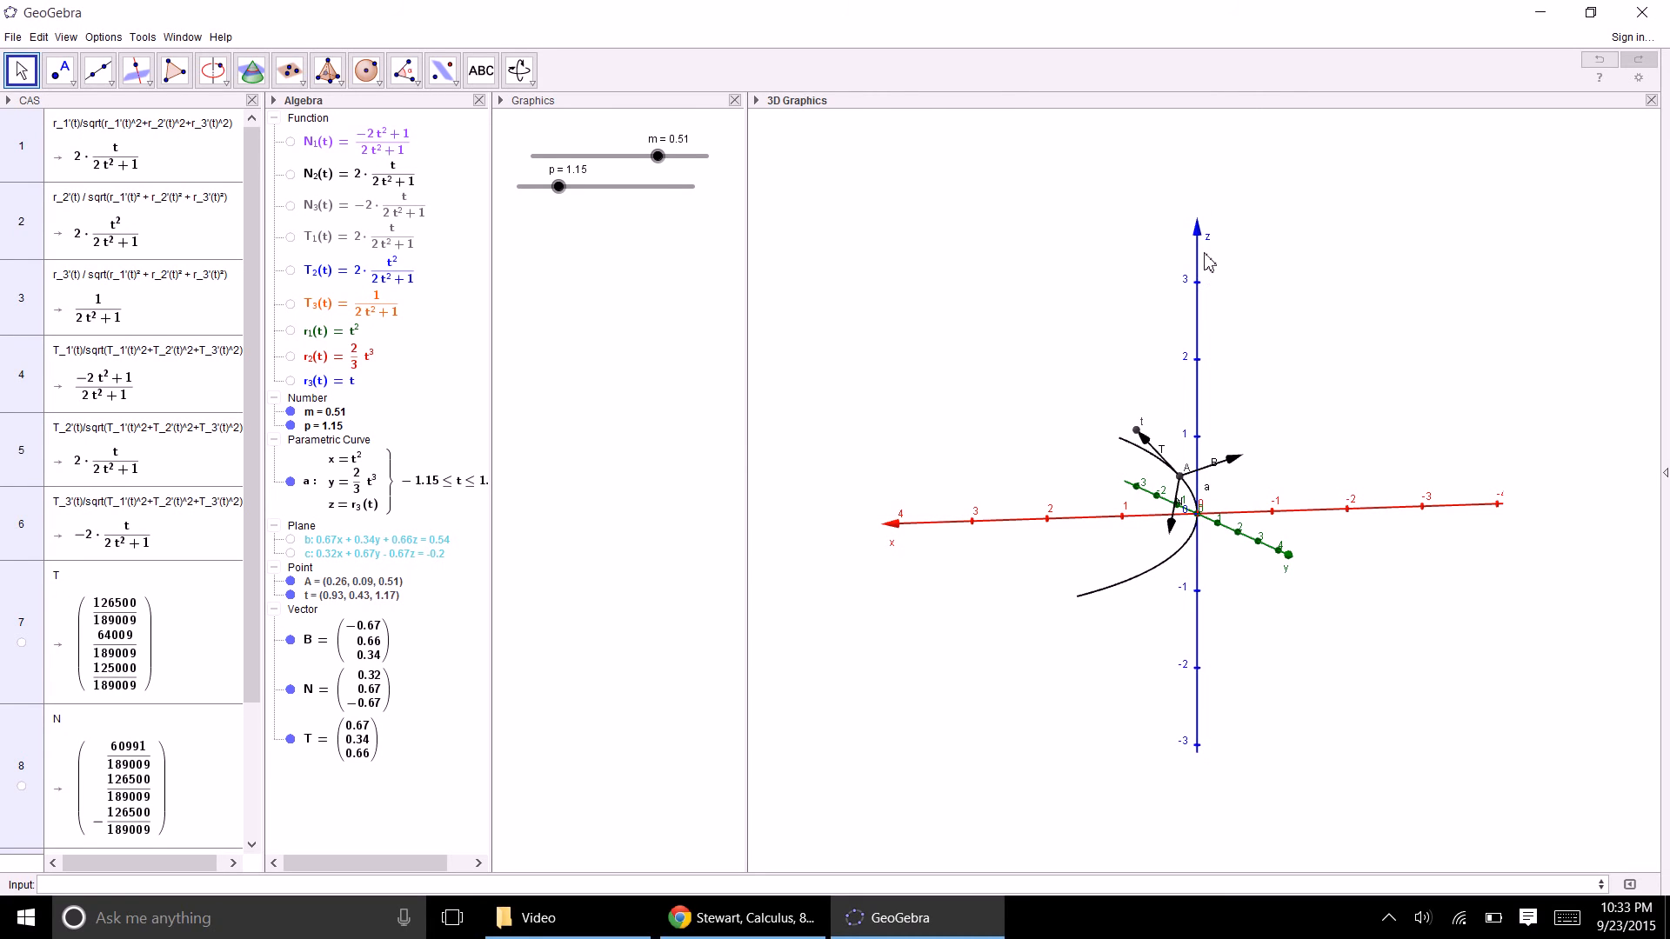
pyautogui.click(555, 188)
pyautogui.moveTo(551, 193)
pyautogui.mouseDown()
pyautogui.moveTo(577, 186)
pyautogui.moveTo(563, 194)
pyautogui.moveTo(582, 202)
pyautogui.mouseUp()
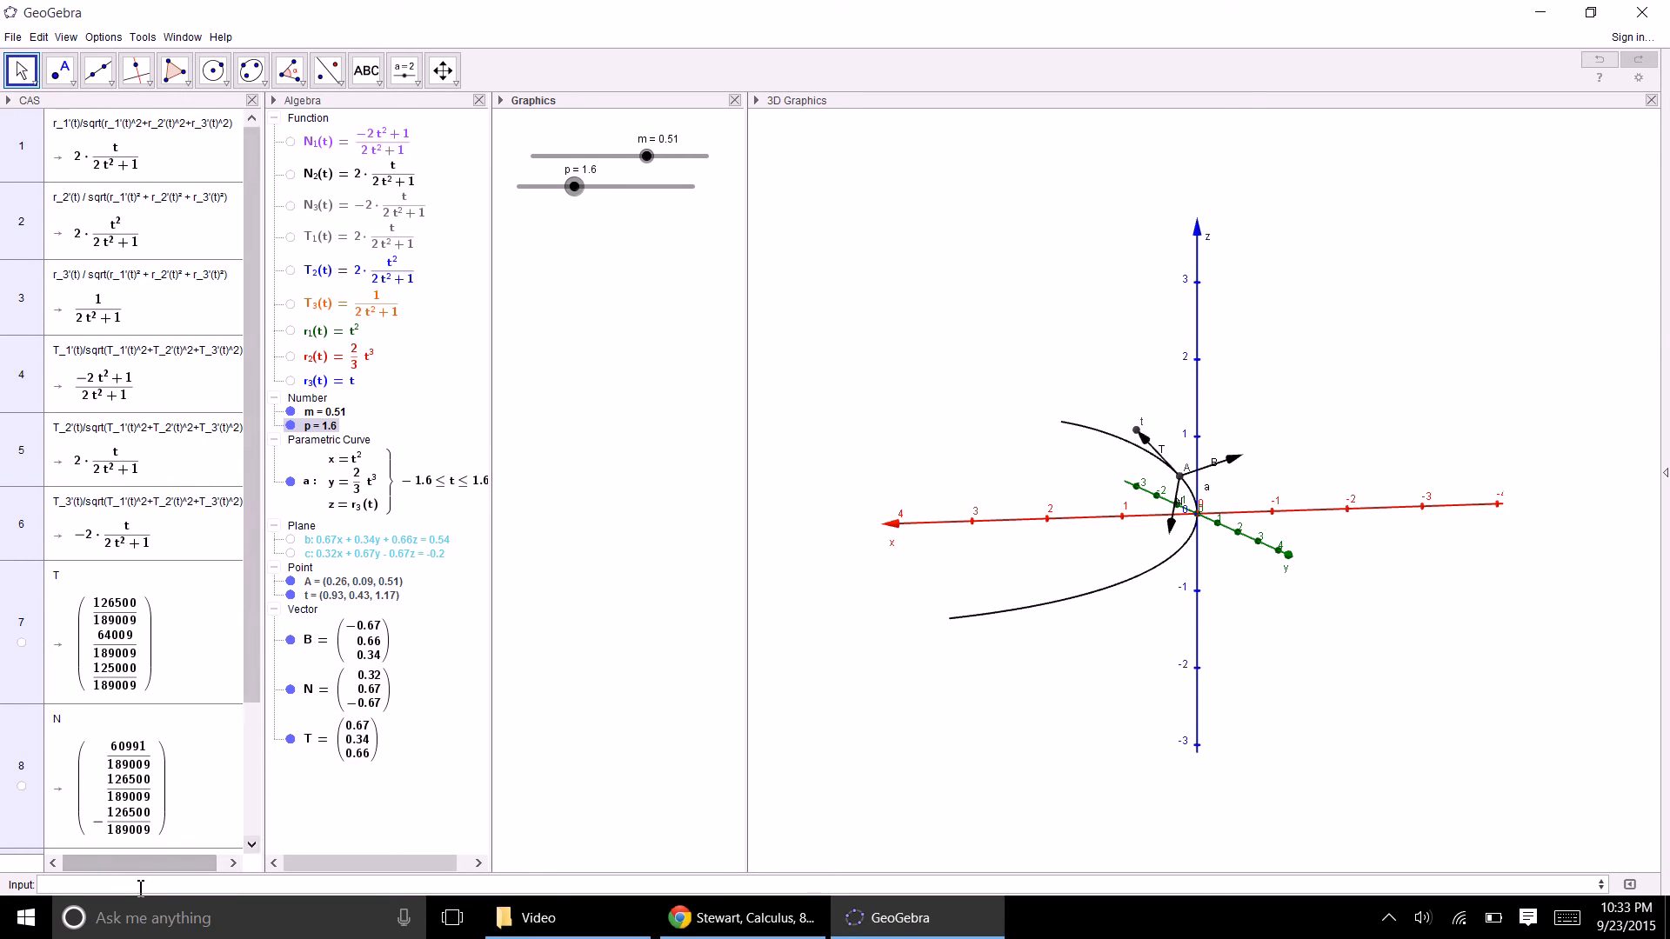
# - Copy the coordinate definition of point t and paste it as a new input expression
pyautogui.click(358, 744)
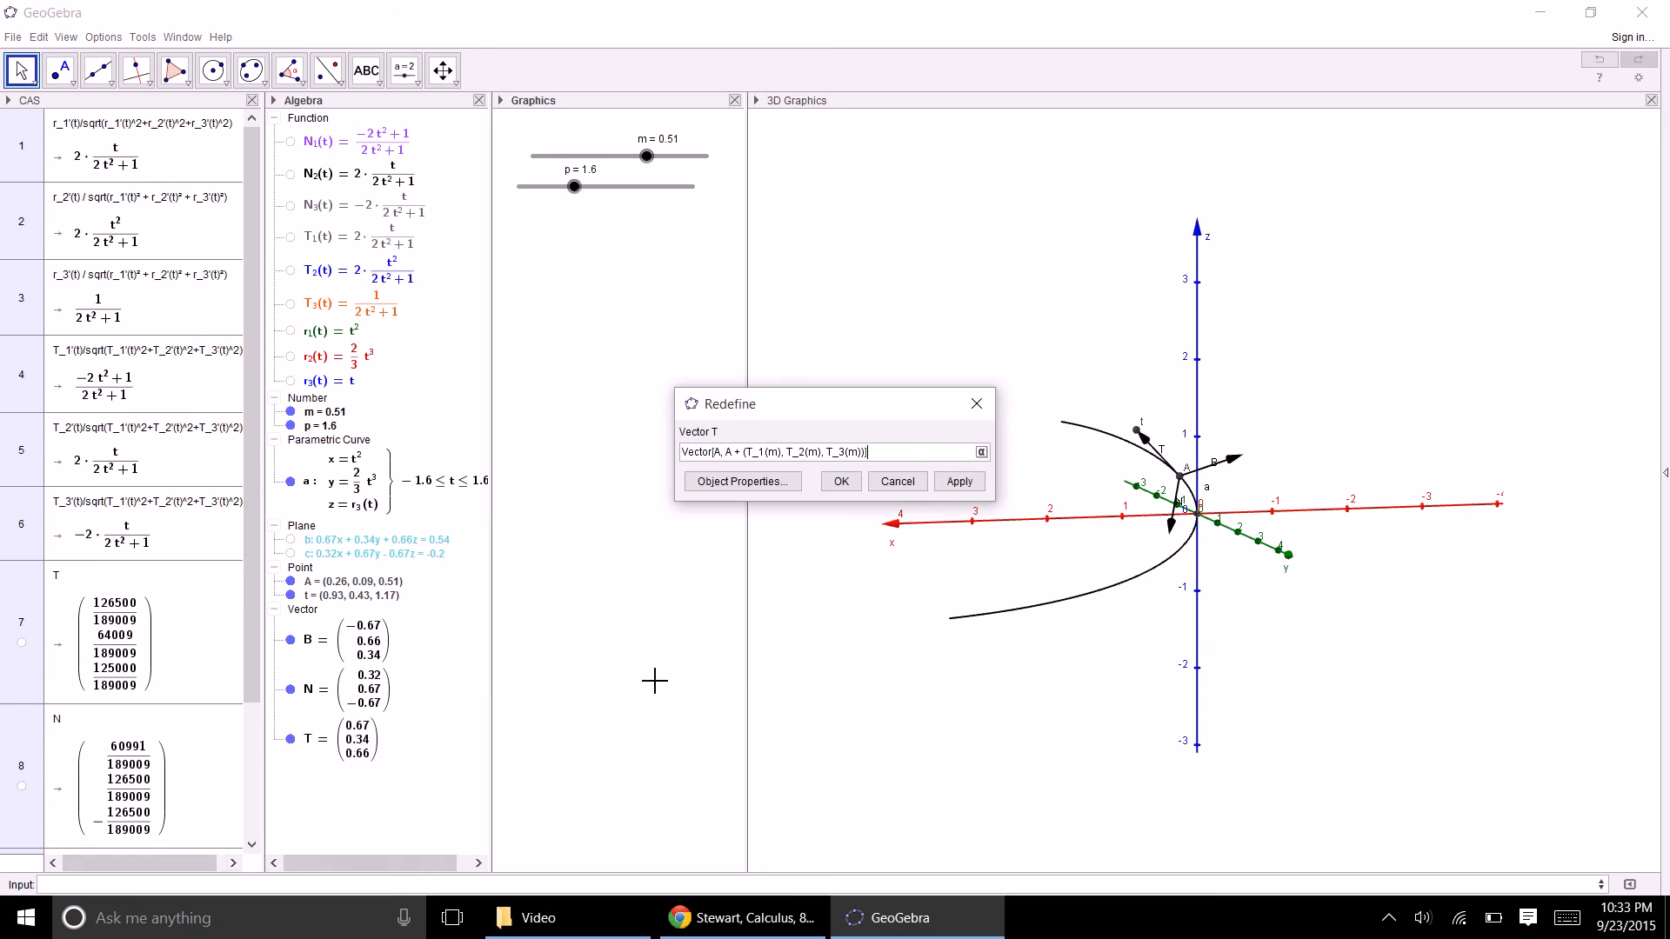
pyautogui.click(897, 481)
pyautogui.click(352, 596)
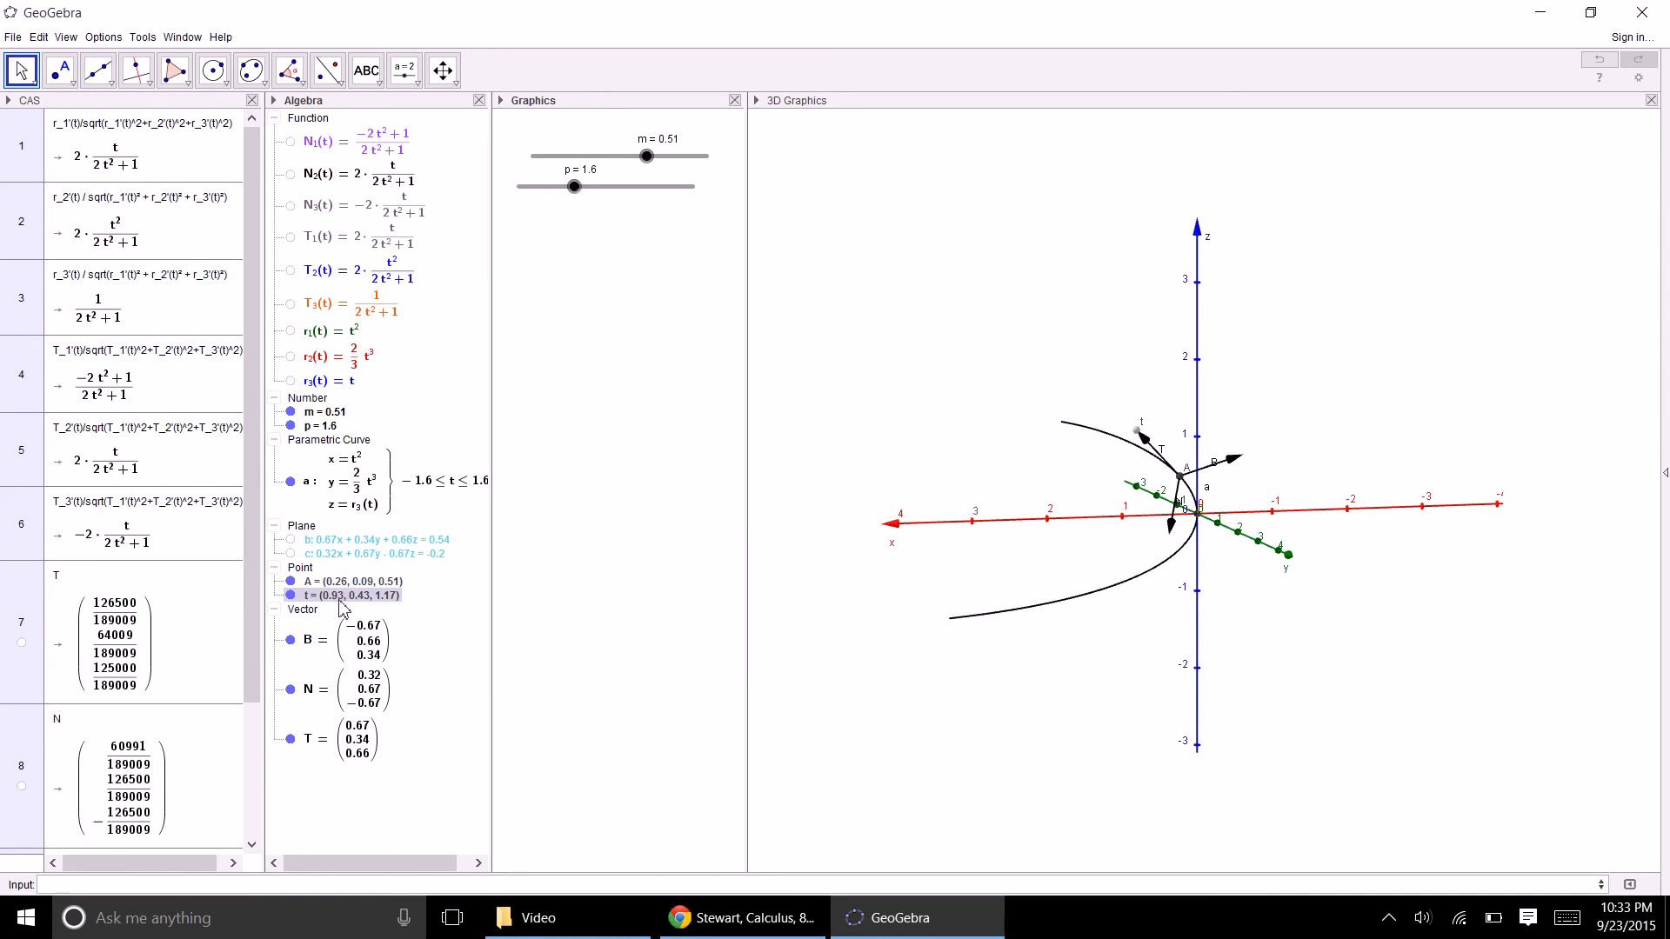
pyautogui.doubleClick(339, 597)
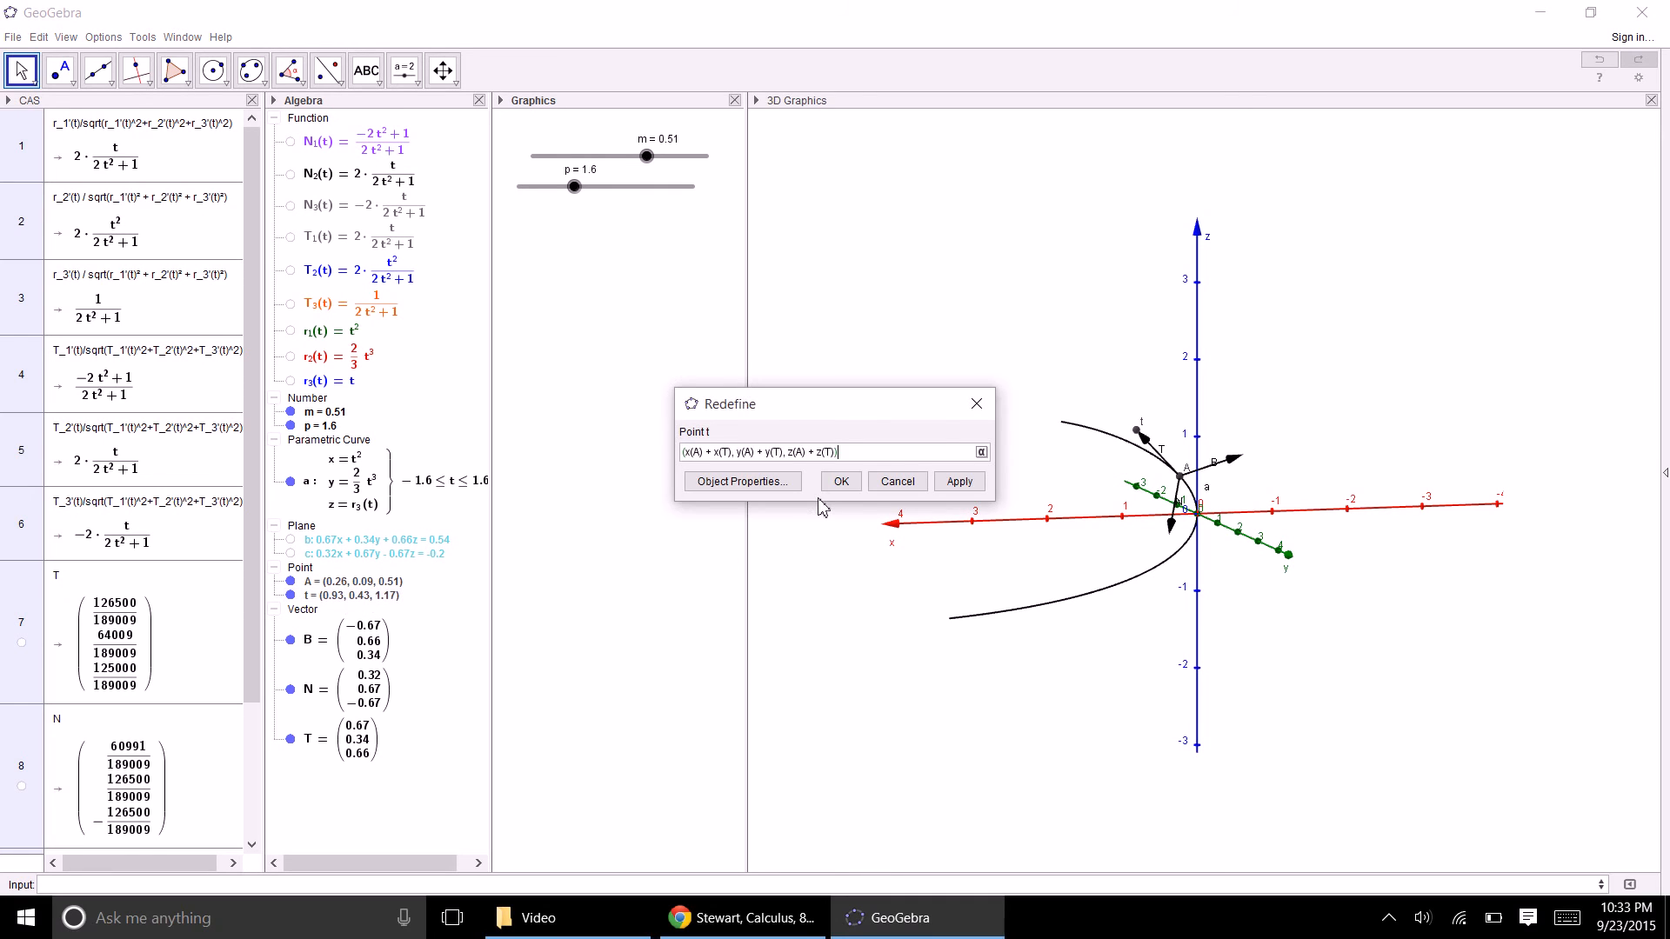
pyautogui.hotkey('ctrl', 'a')
pyautogui.hotkey('ctrl', 'c')
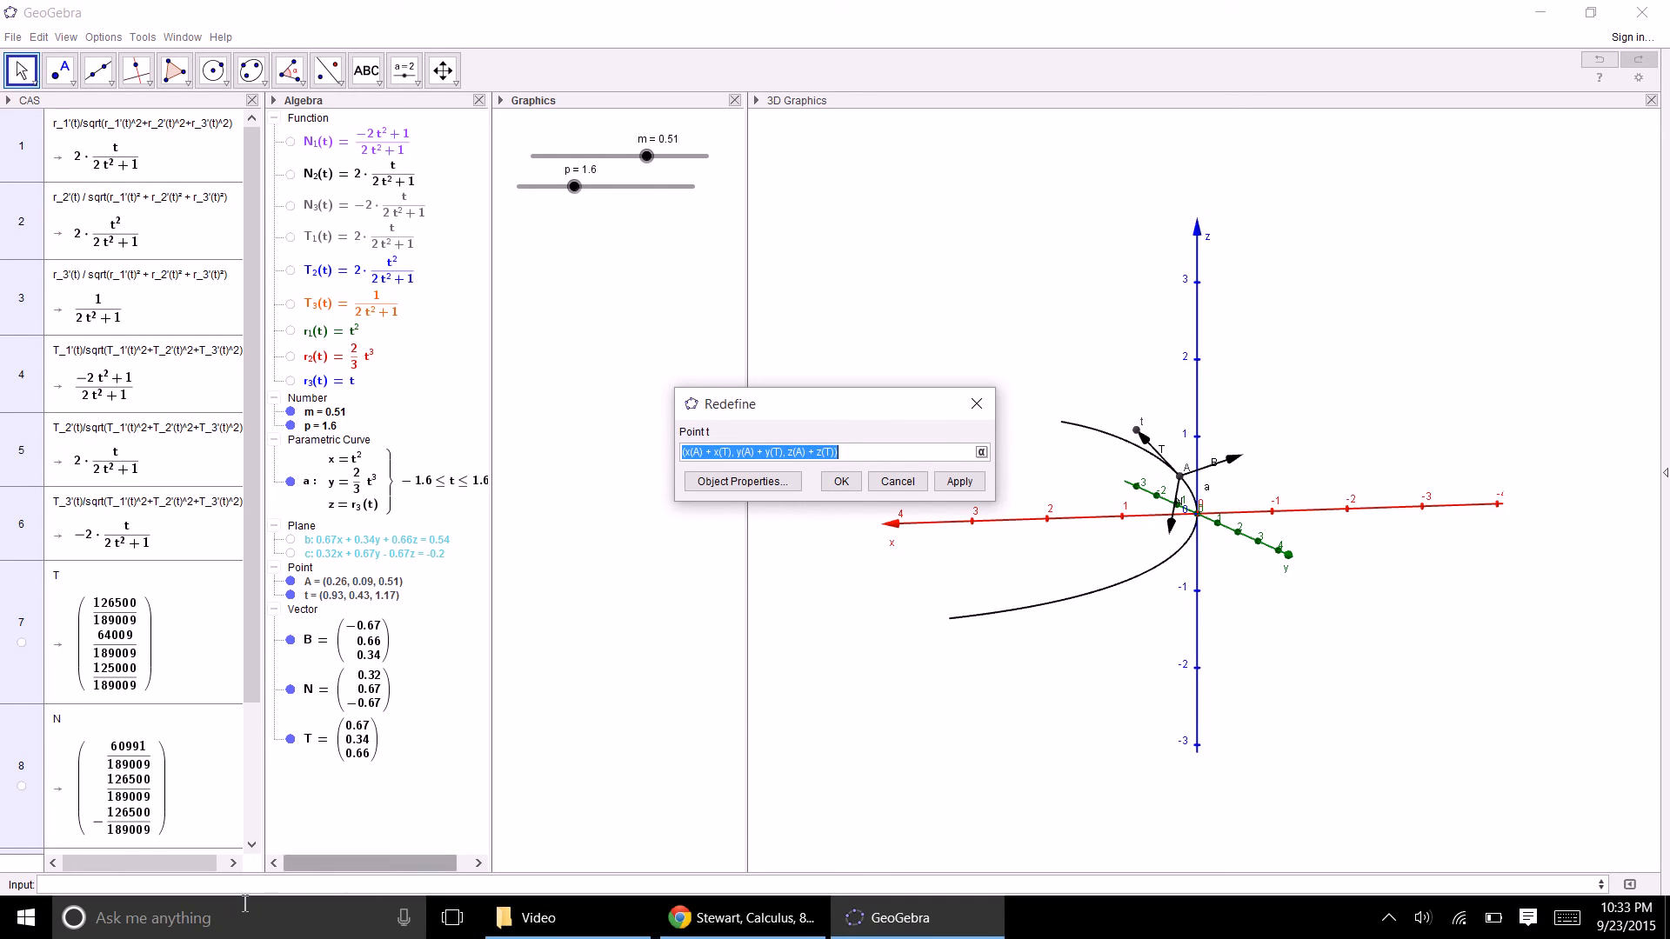
pyautogui.click(120, 885)
pyautogui.hotkey('ctrl', 'v')
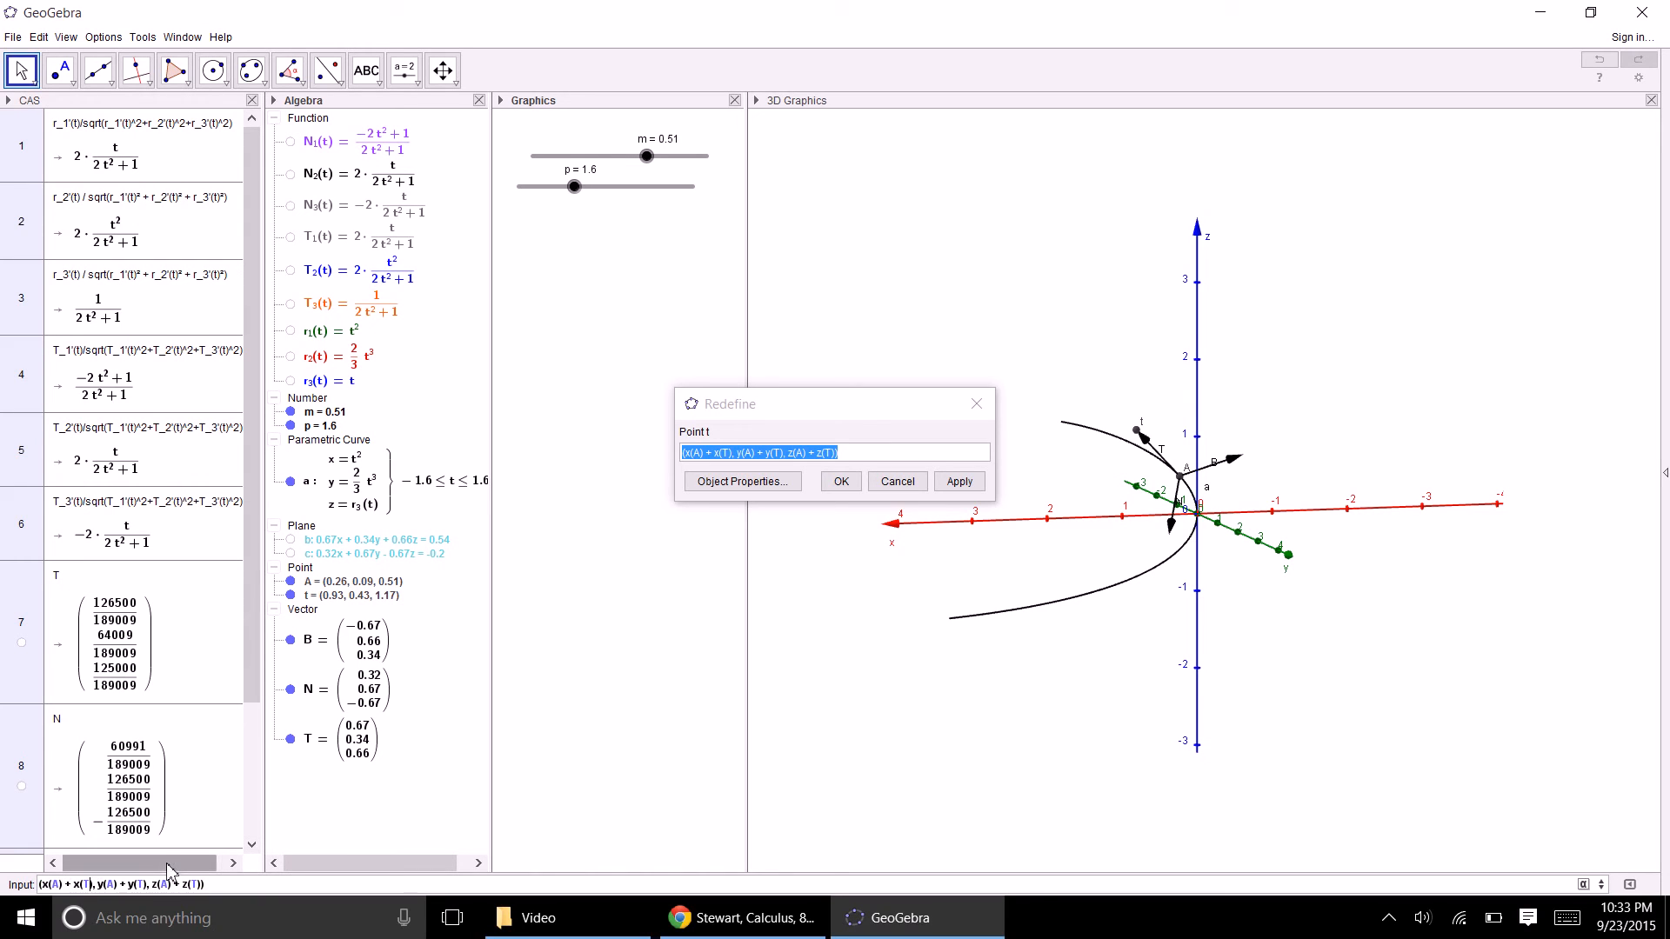
# - Replace T with N in all three coordinates and create the point at the tip of vector N
pyautogui.press('BackSpace')
pyautogui.write('N')
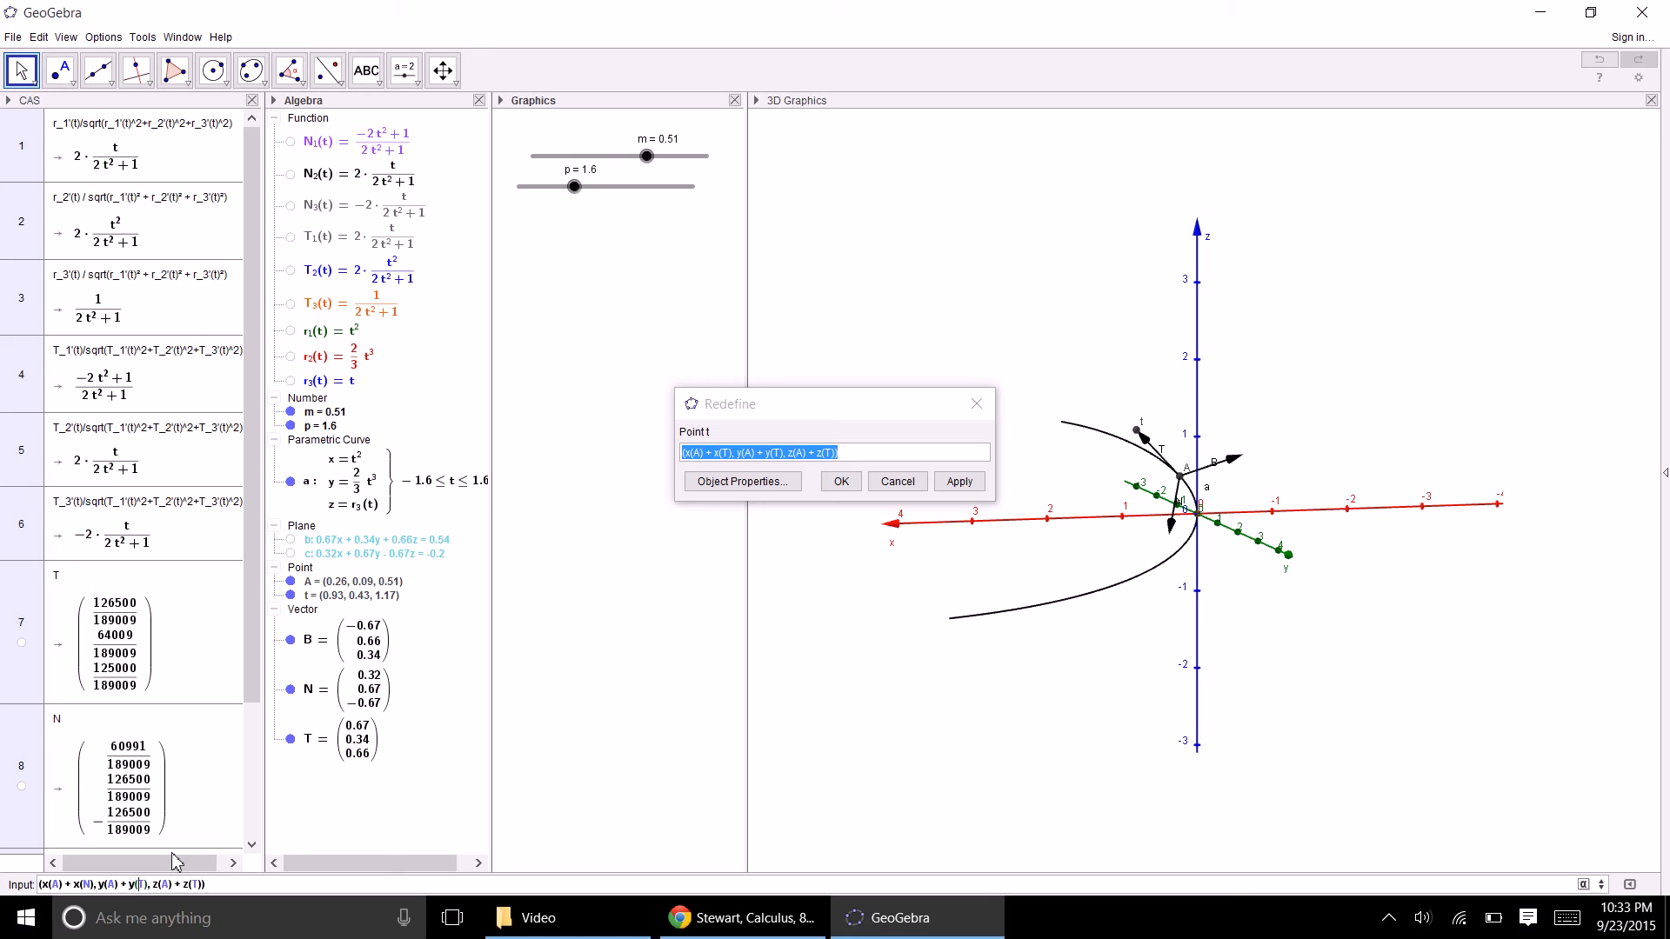
pyautogui.press('BackSpace')
pyautogui.write('N')
pyautogui.press('Return')
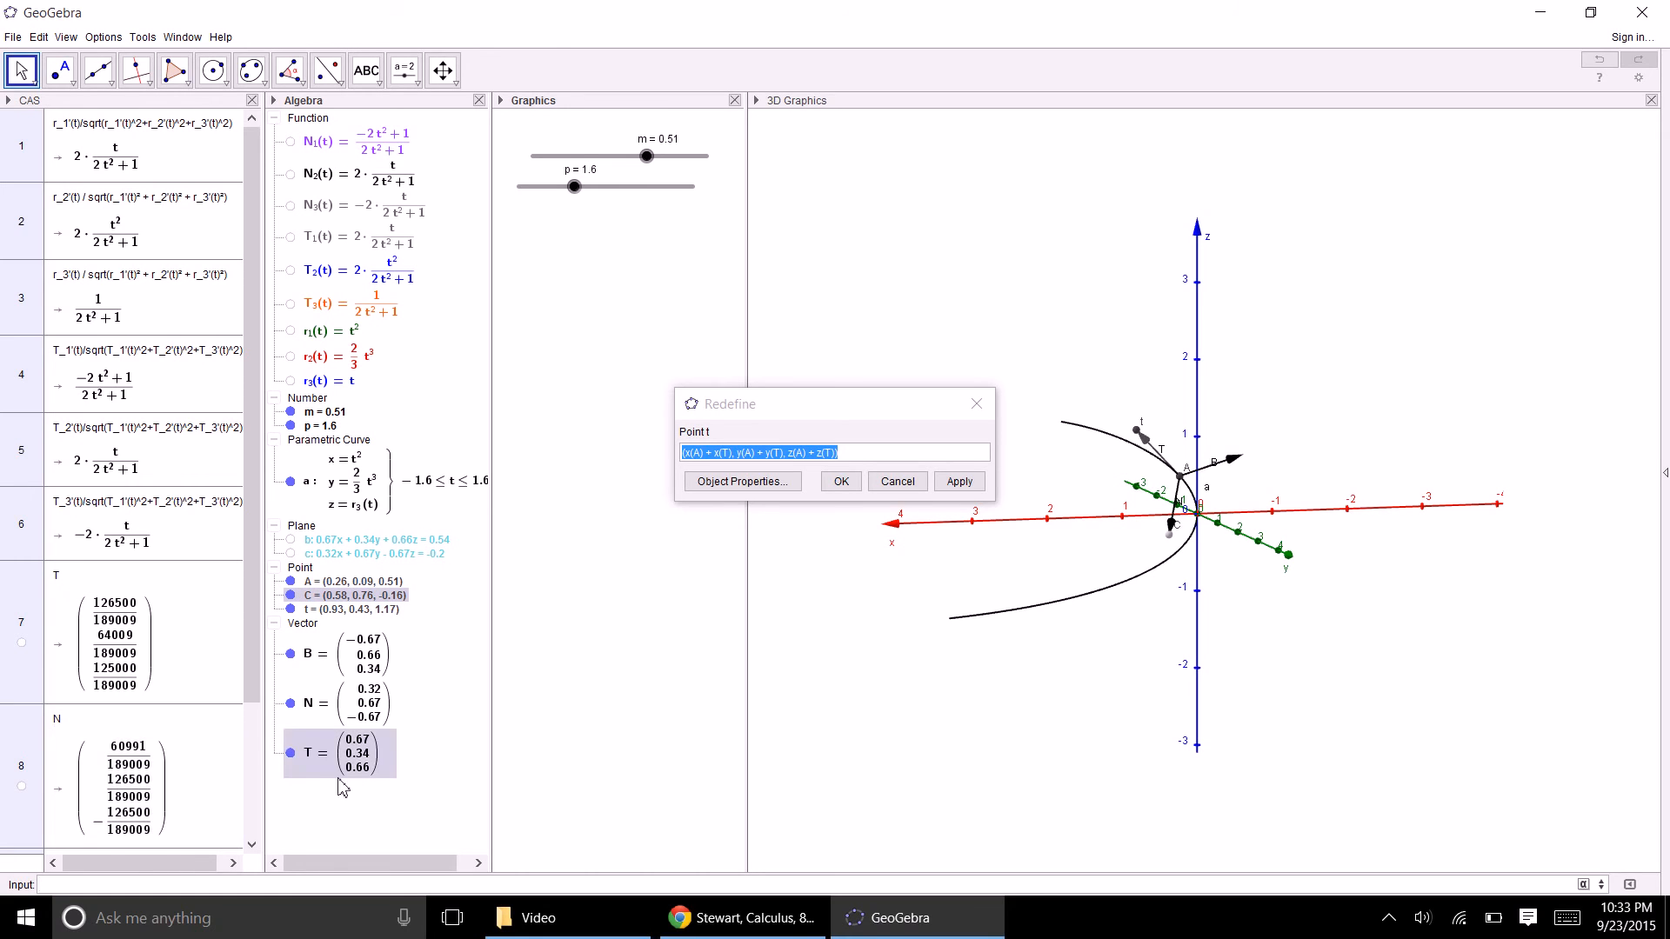
# - Rename the point at the tip of vector N as n and dismiss the leftover redefinition of point t
pyautogui.rightClick(338, 595)
pyautogui.click(400, 726)
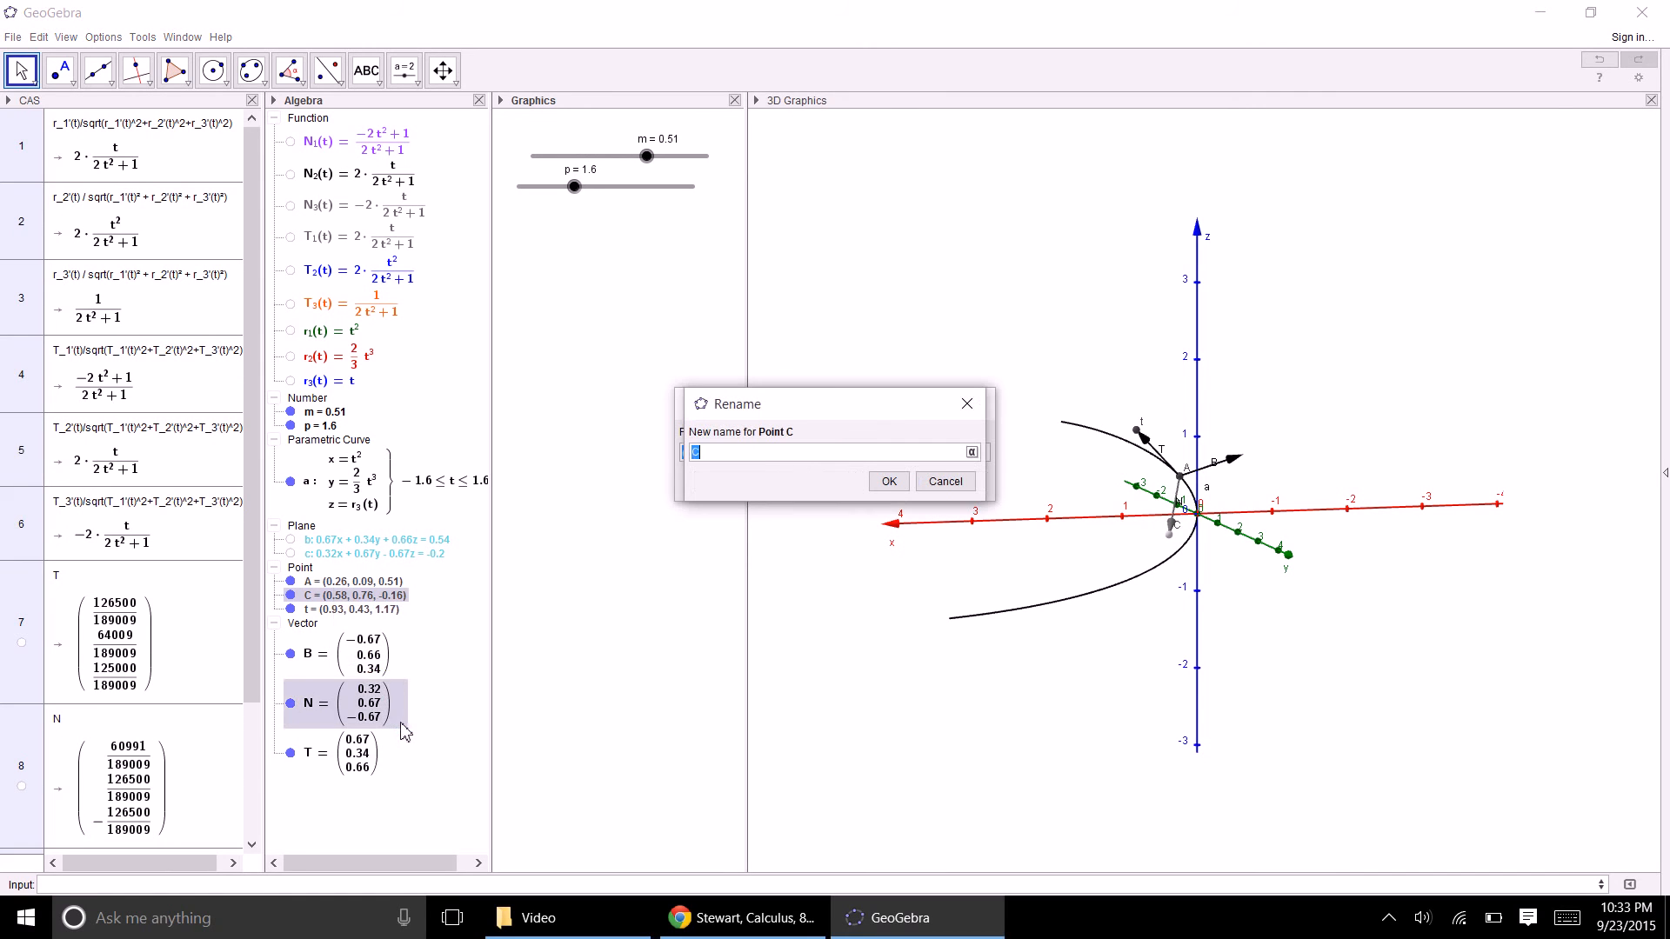
pyautogui.write('n')
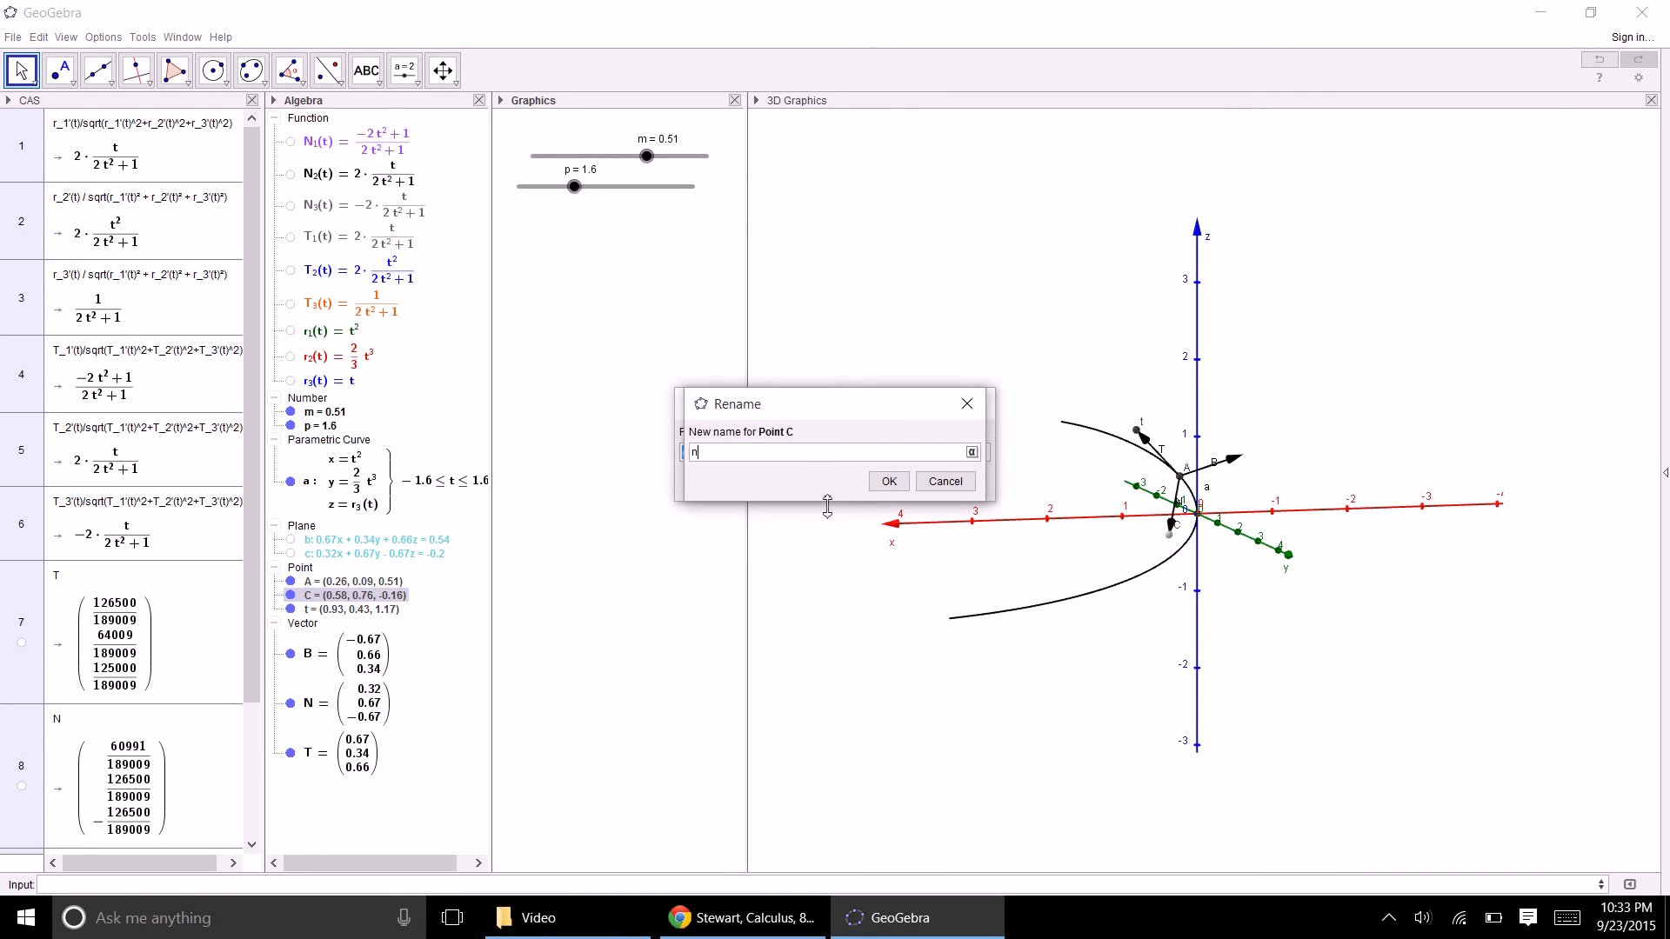
pyautogui.click(889, 481)
pyautogui.click(900, 480)
# - Reuse the copied expression with B in place of T to create the point (x(A)+x(B), y(A)+y(B), z(A)+z(B))
pyautogui.click(211, 887)
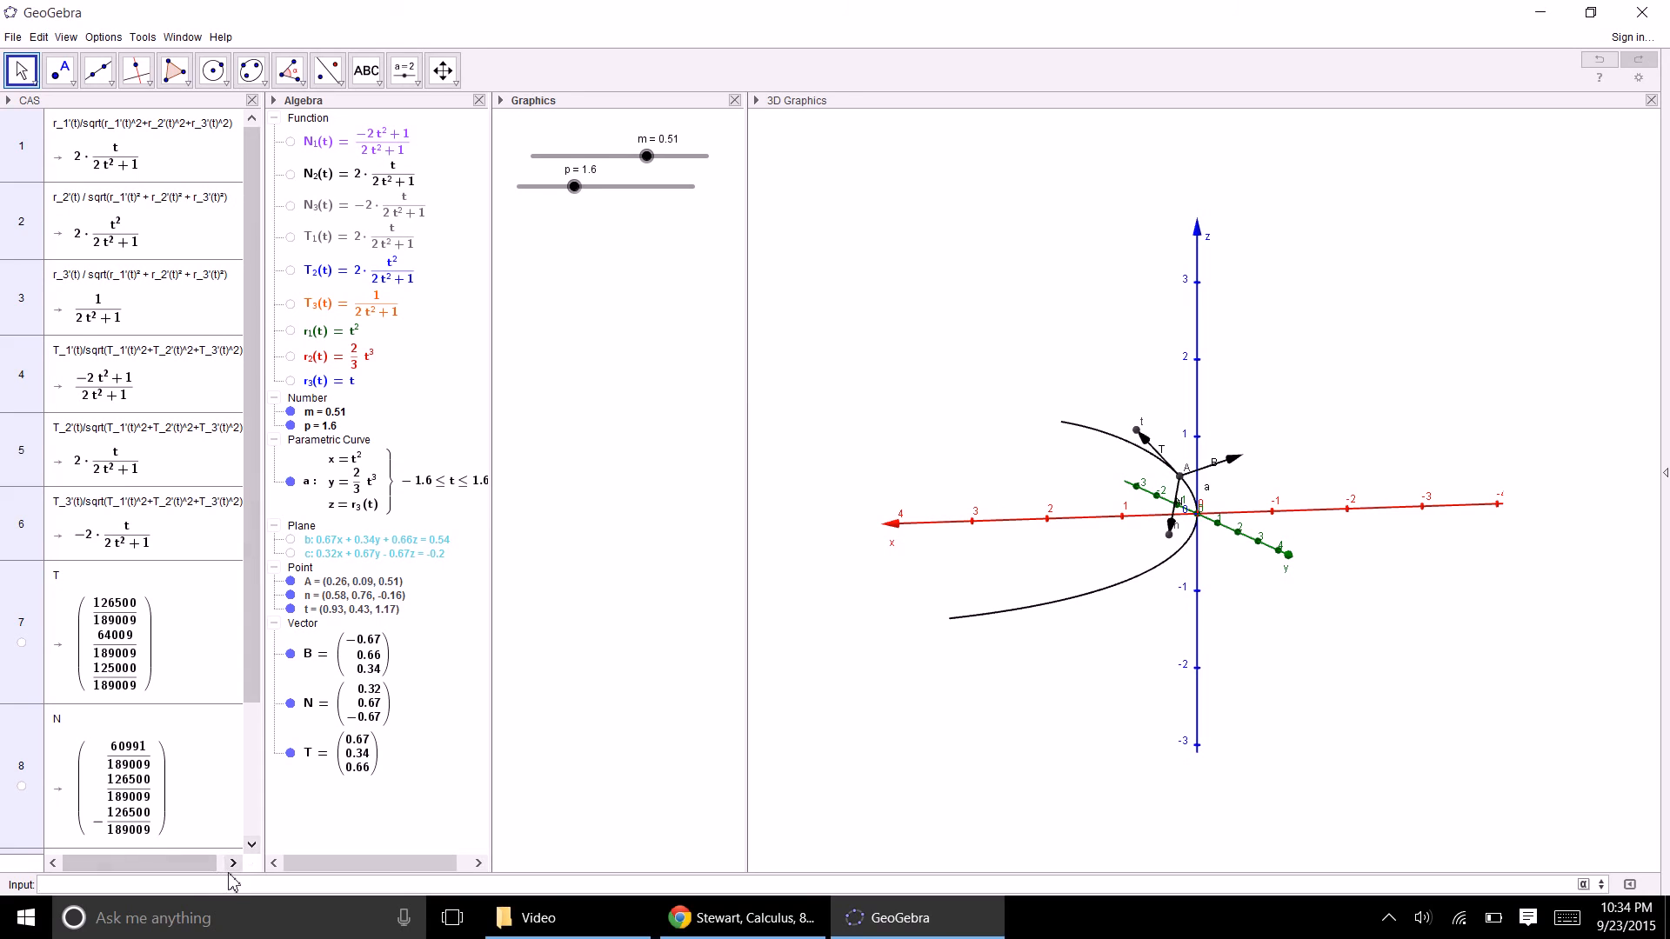
pyautogui.hotkey('ctrl', 'v')
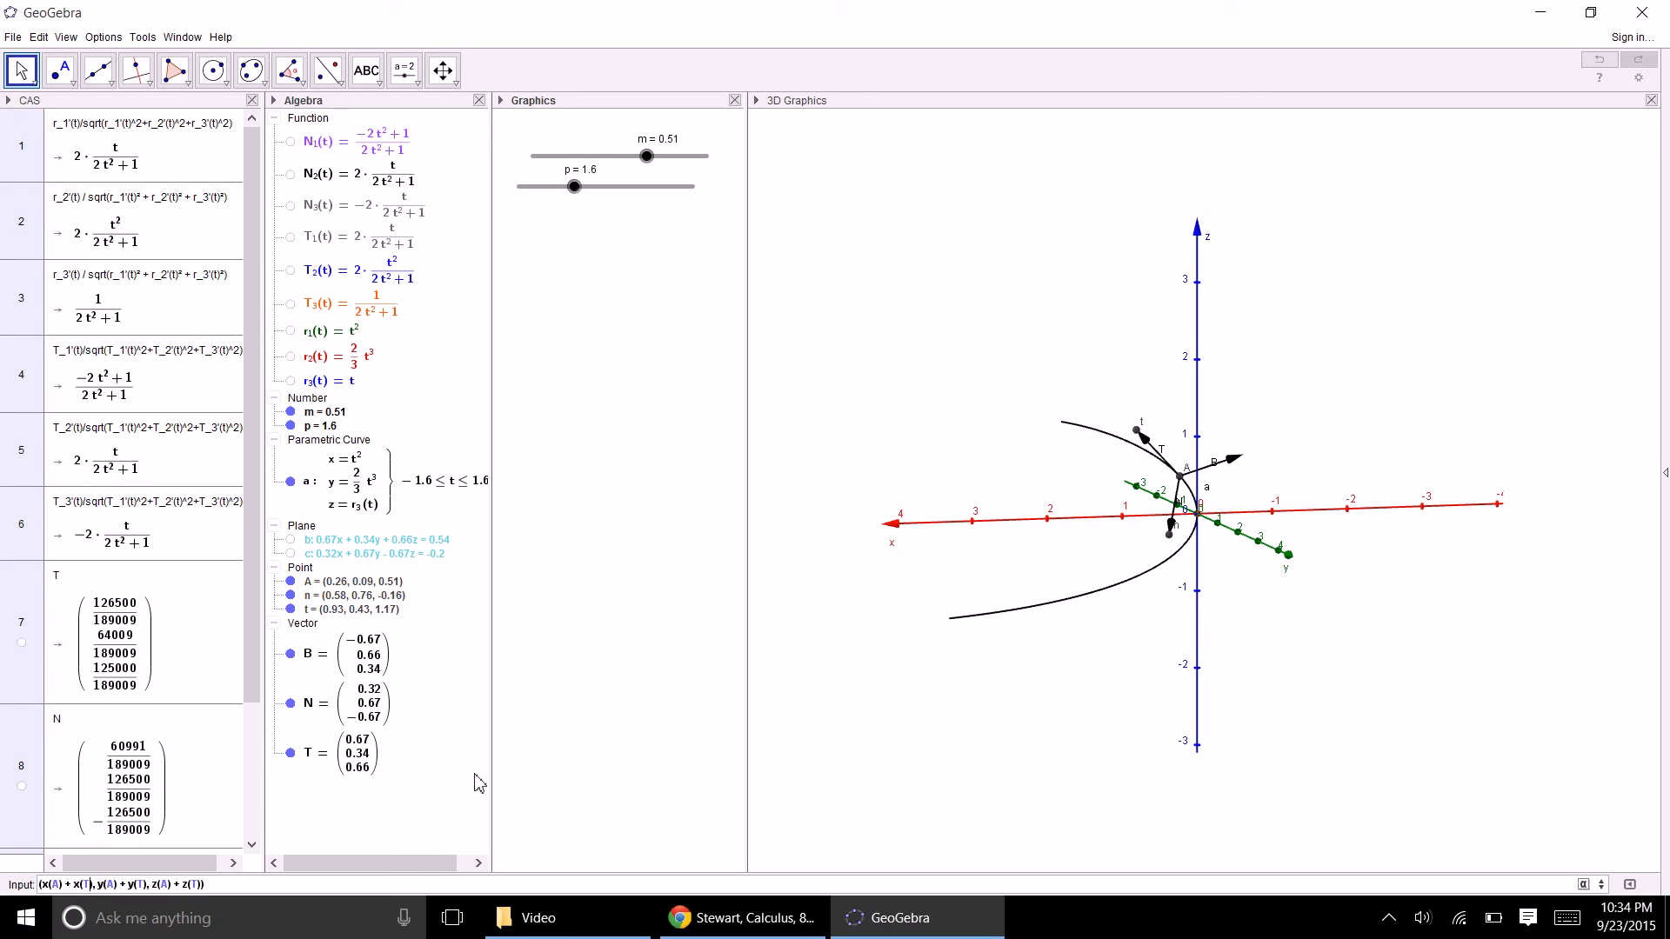
pyautogui.write('B')
pyautogui.write('B')
pyautogui.press('Return')
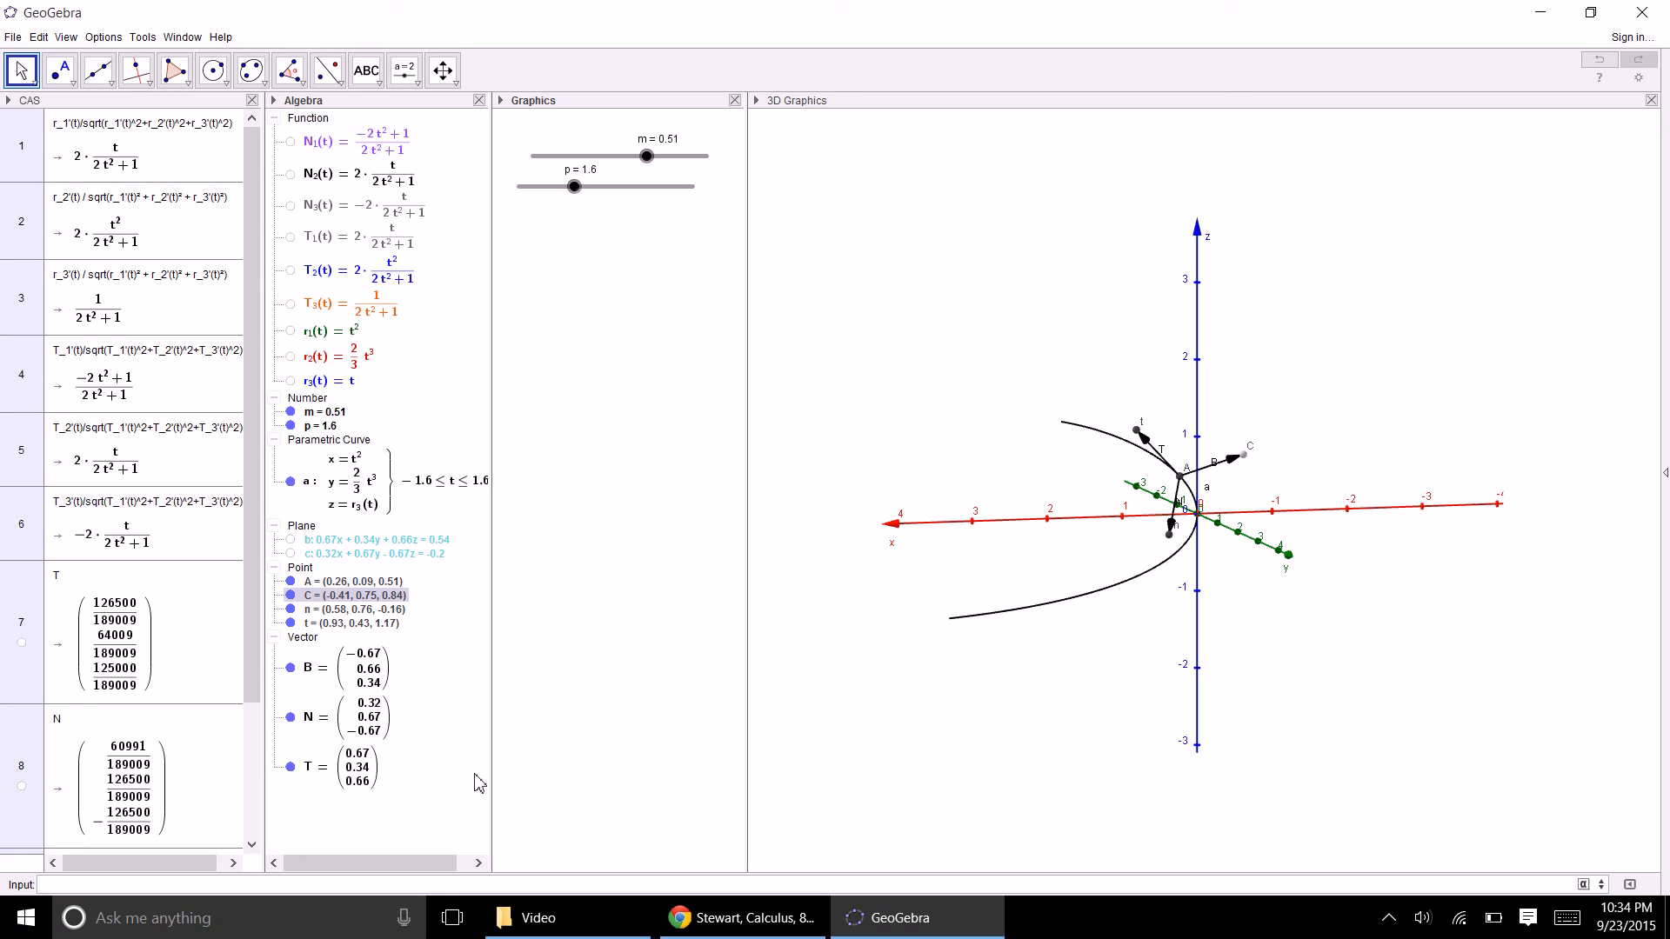
# - Rename the point at the tip of vector B as b
pyautogui.rightClick(355, 595)
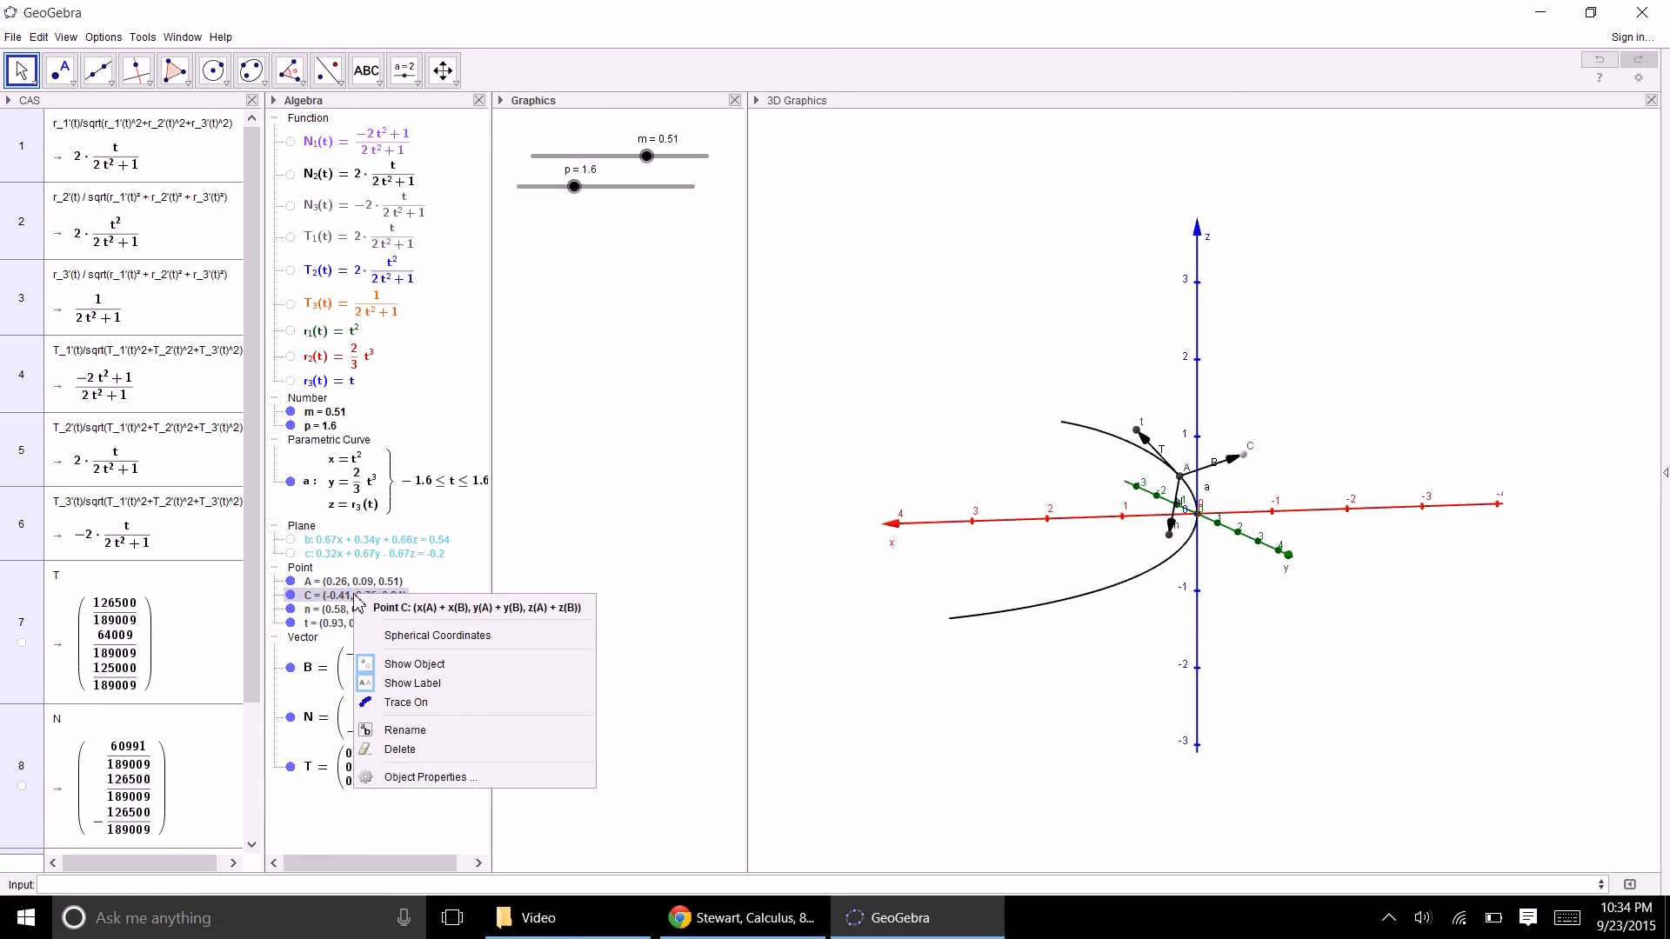
pyautogui.click(425, 732)
pyautogui.write('b')
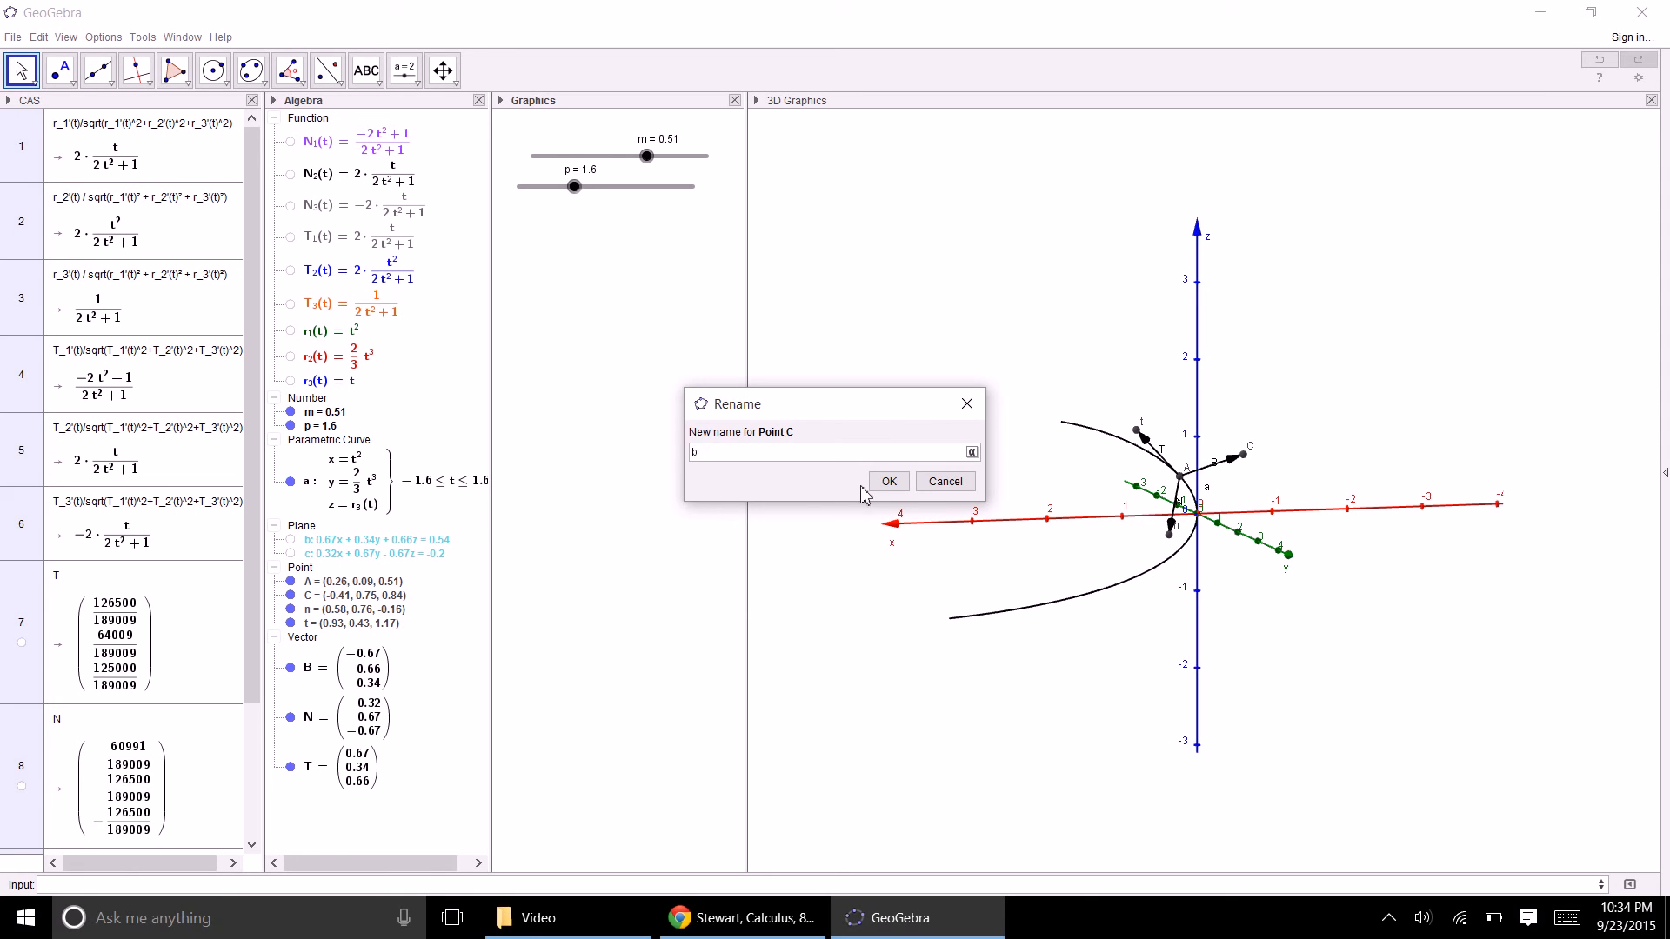
pyautogui.click(888, 481)
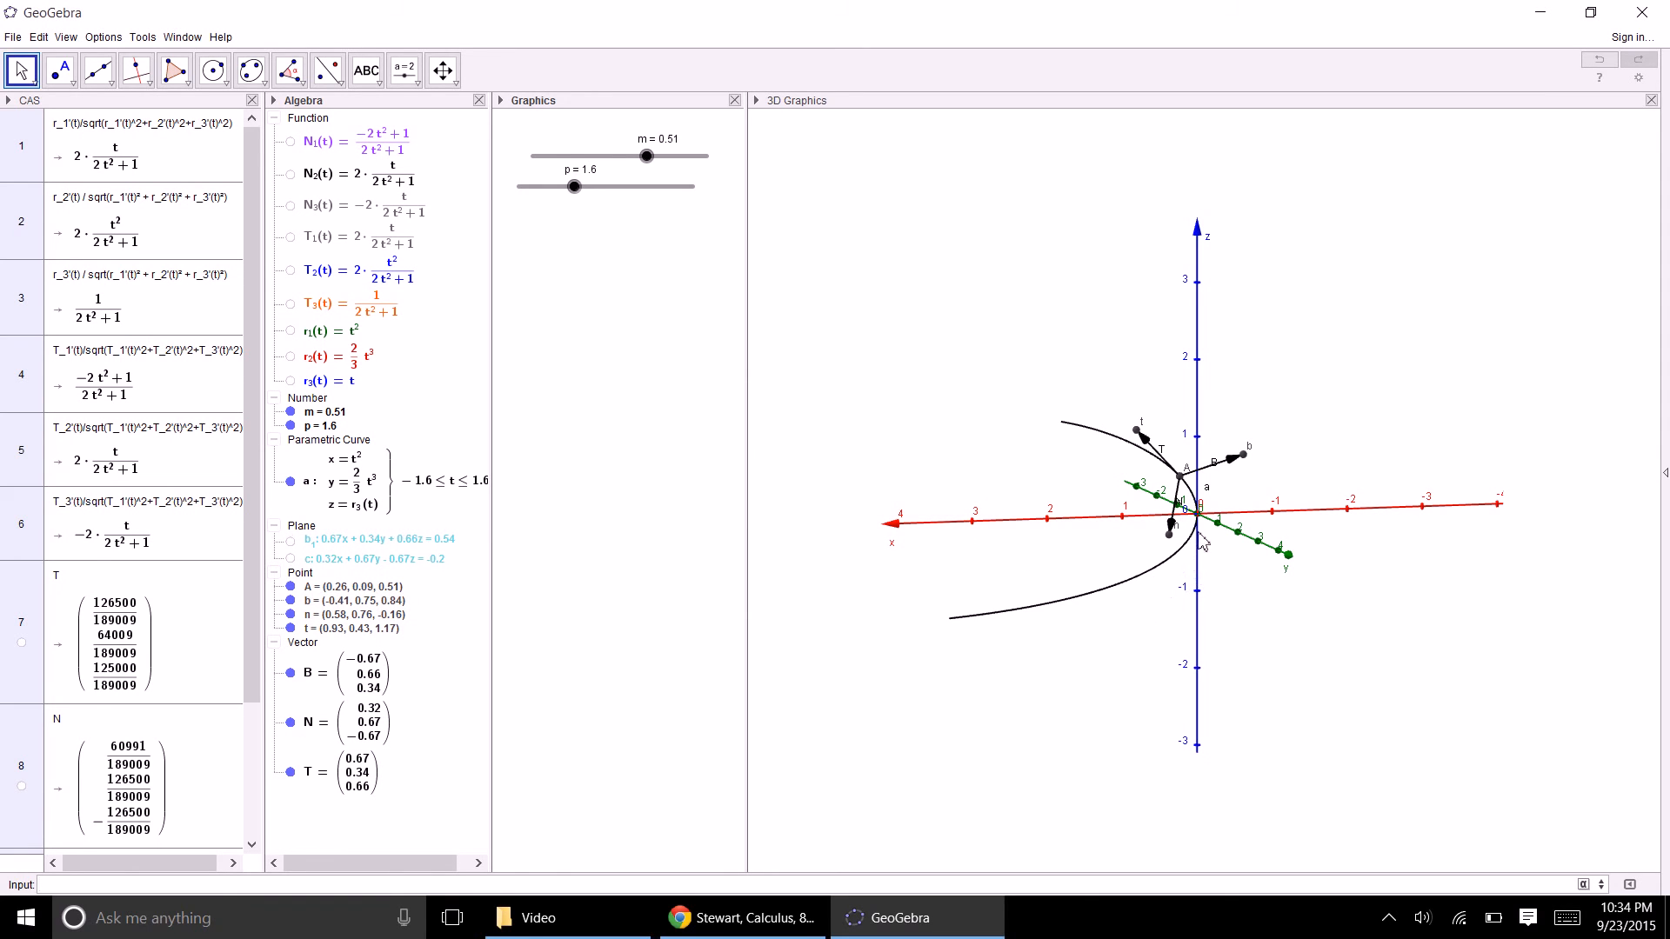
# - Set slider m to 0.86 to move the frame along the curve, and hide points b, n, t and A
pyautogui.moveTo(1268, 475); pyautogui.dragTo(1416, 474)
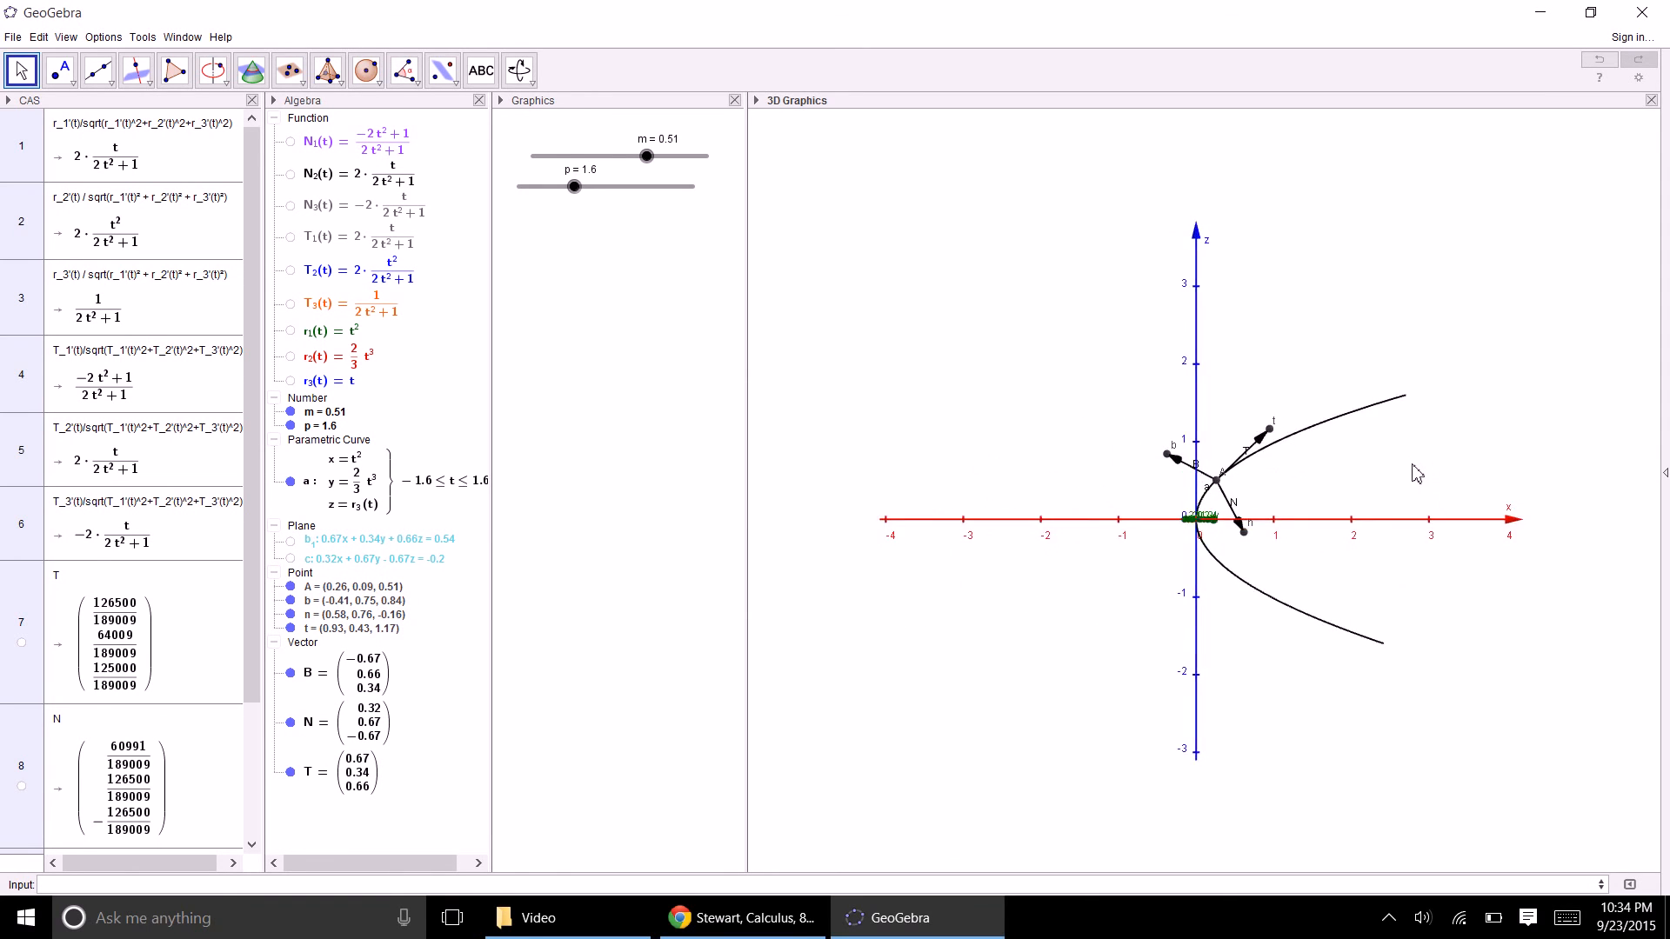
pyautogui.moveTo(649, 159)
pyautogui.mouseDown()
pyautogui.moveTo(623, 160)
pyautogui.moveTo(670, 163)
pyautogui.mouseUp()
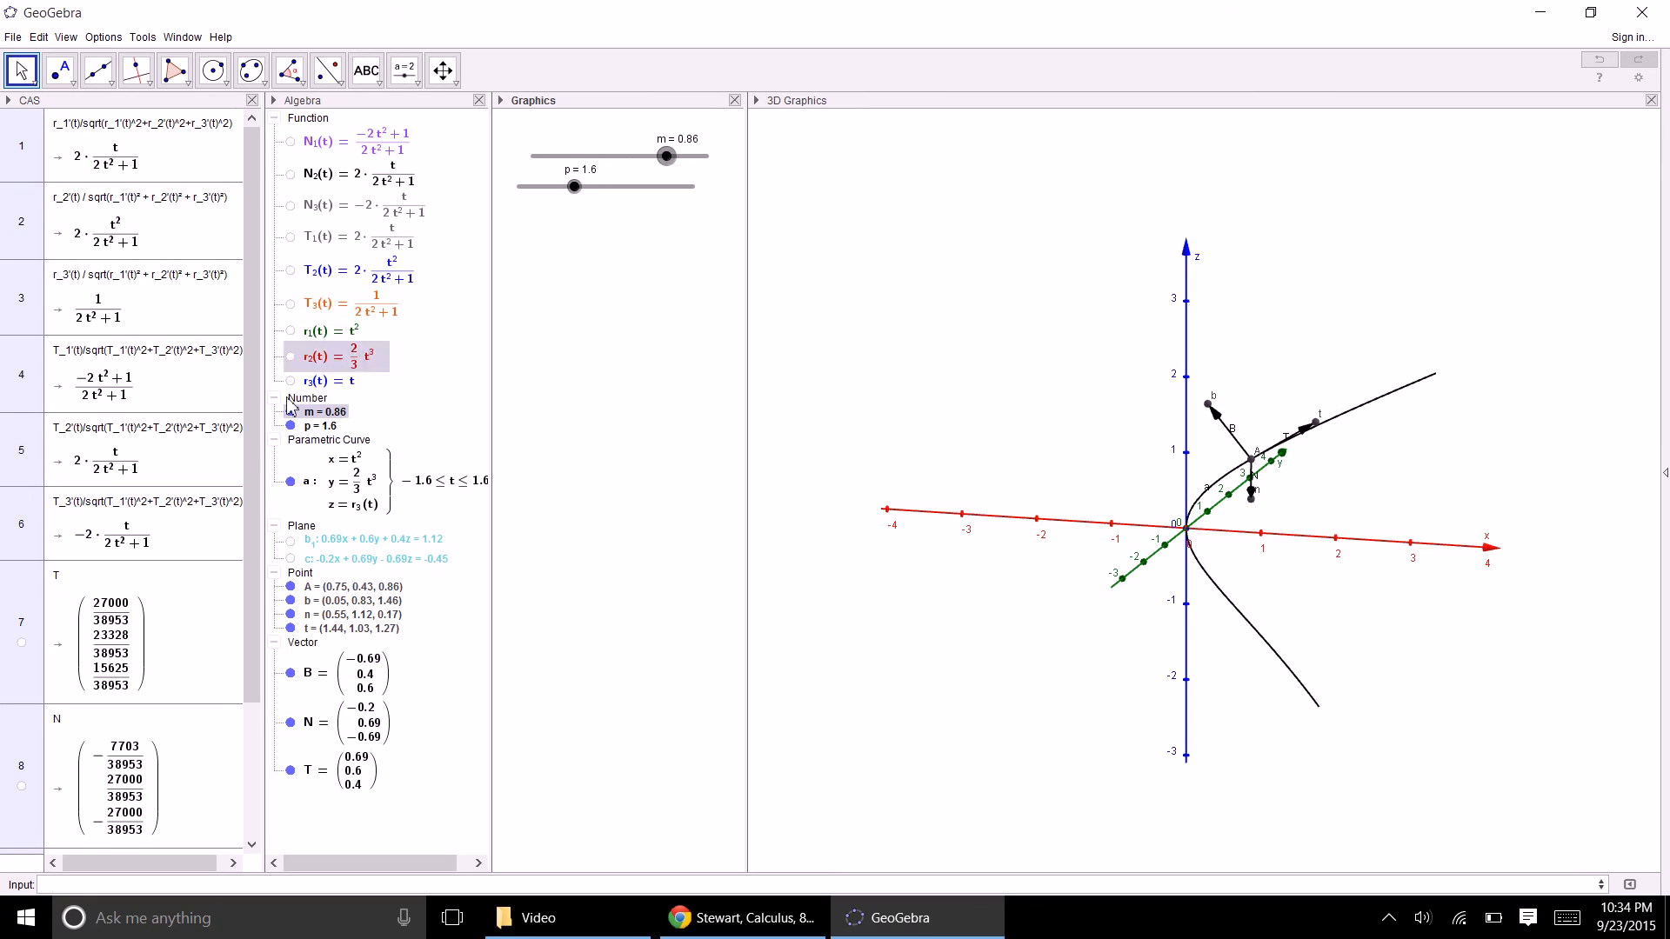
pyautogui.click(291, 600)
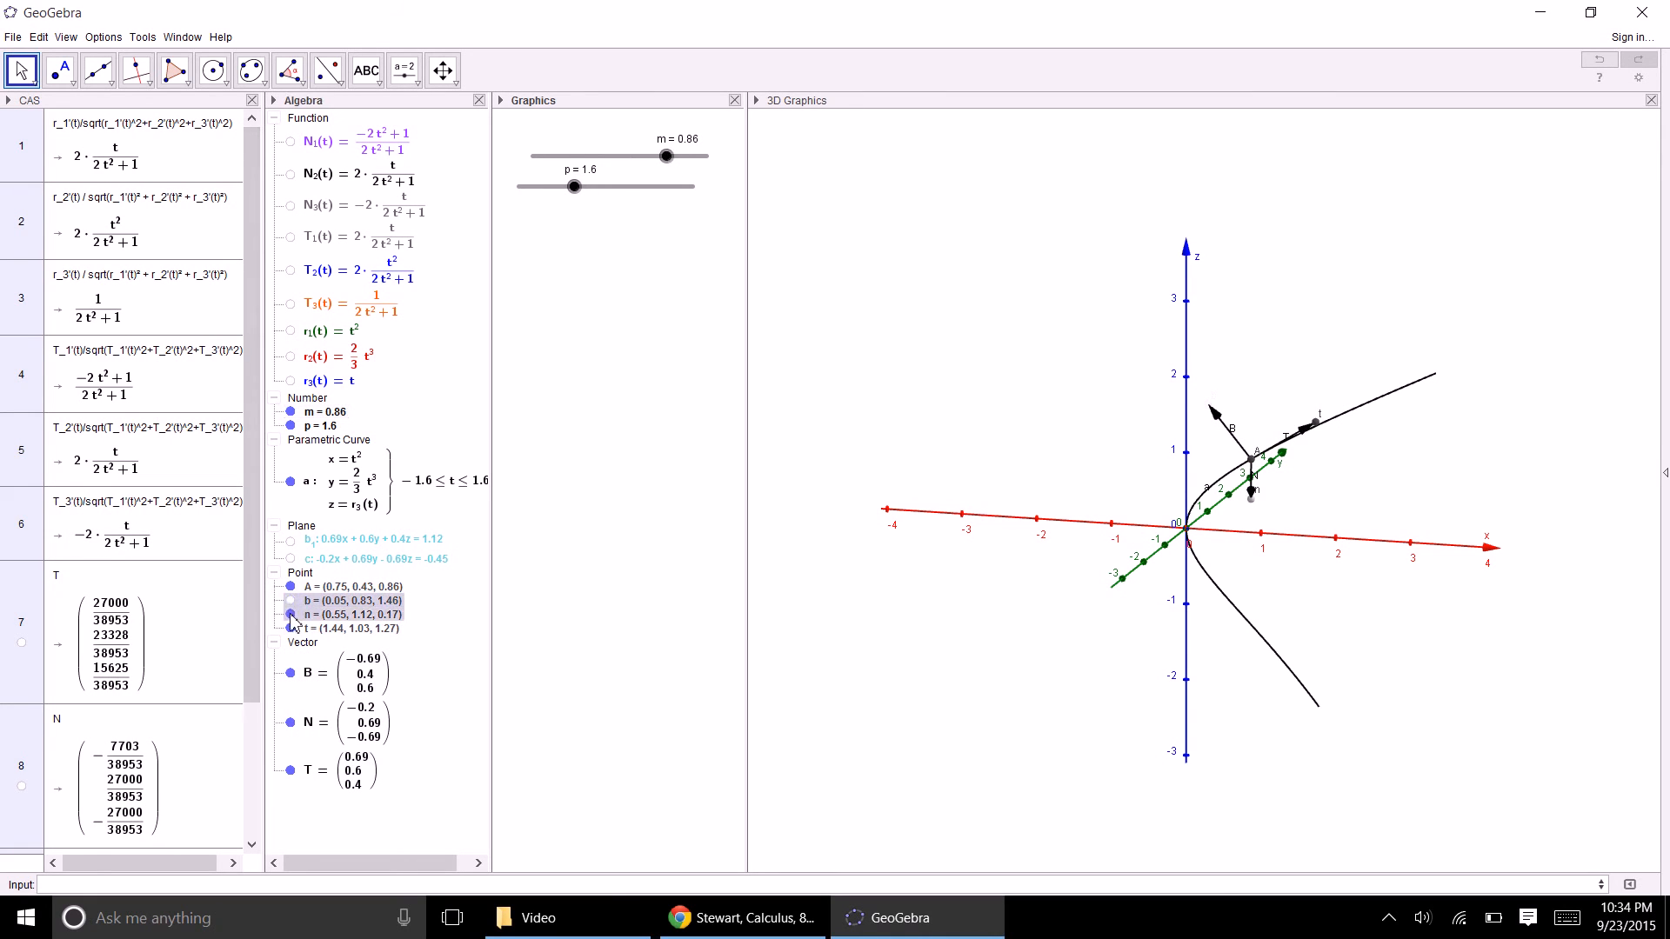
pyautogui.click(290, 614)
pyautogui.click(290, 629)
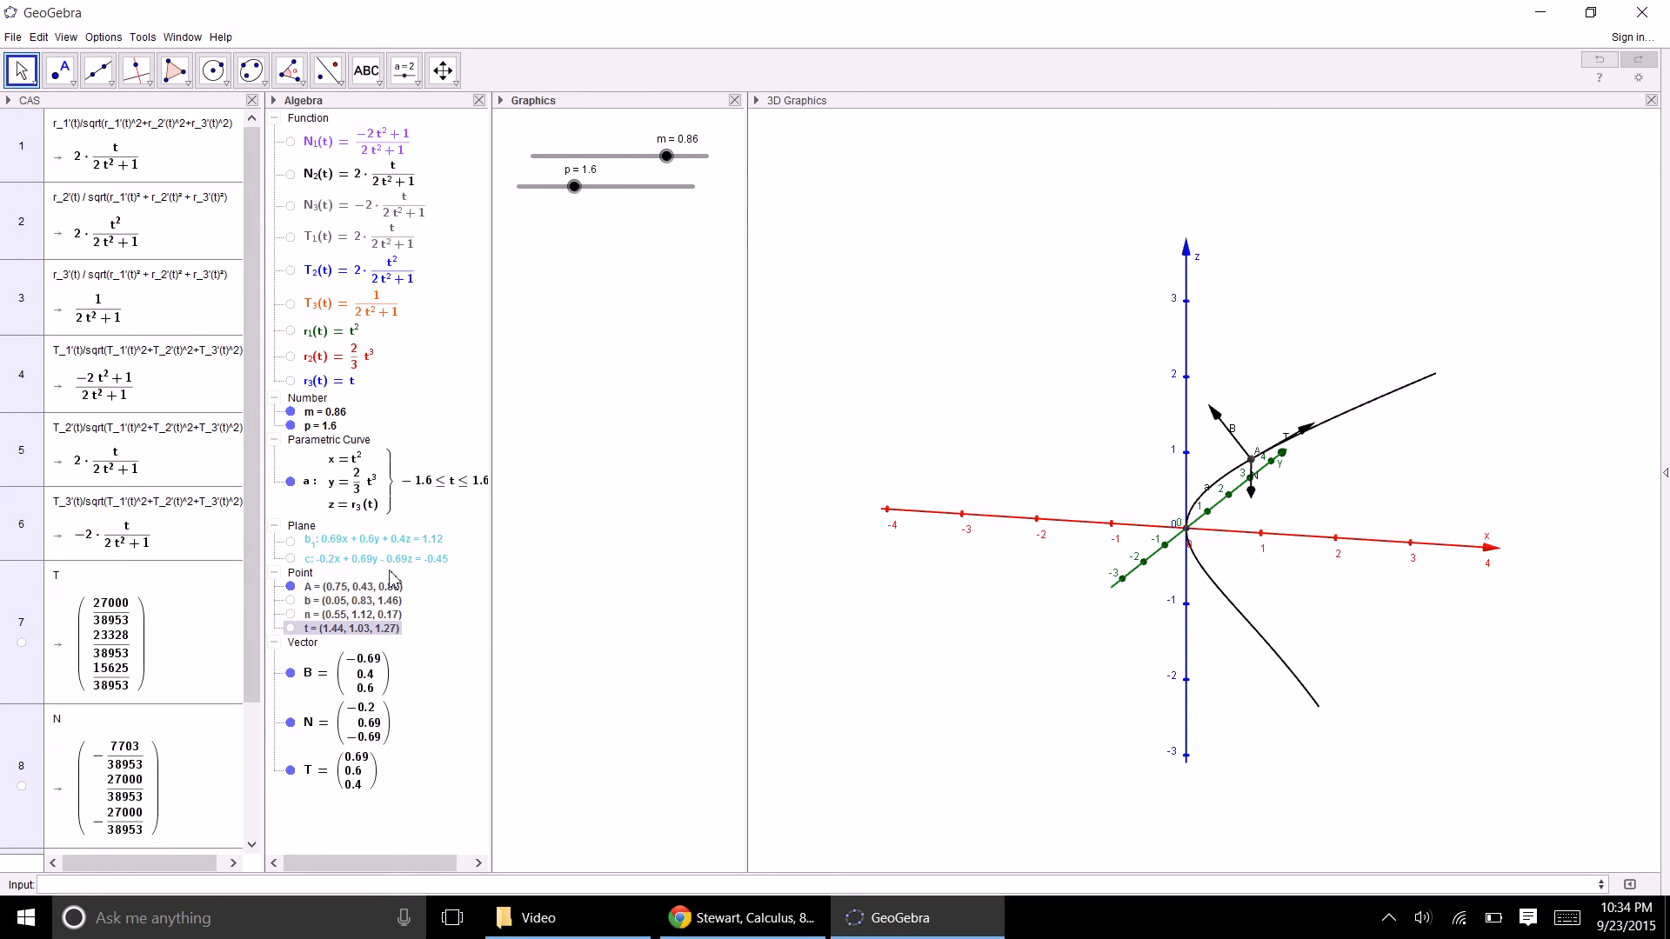
pyautogui.click(290, 588)
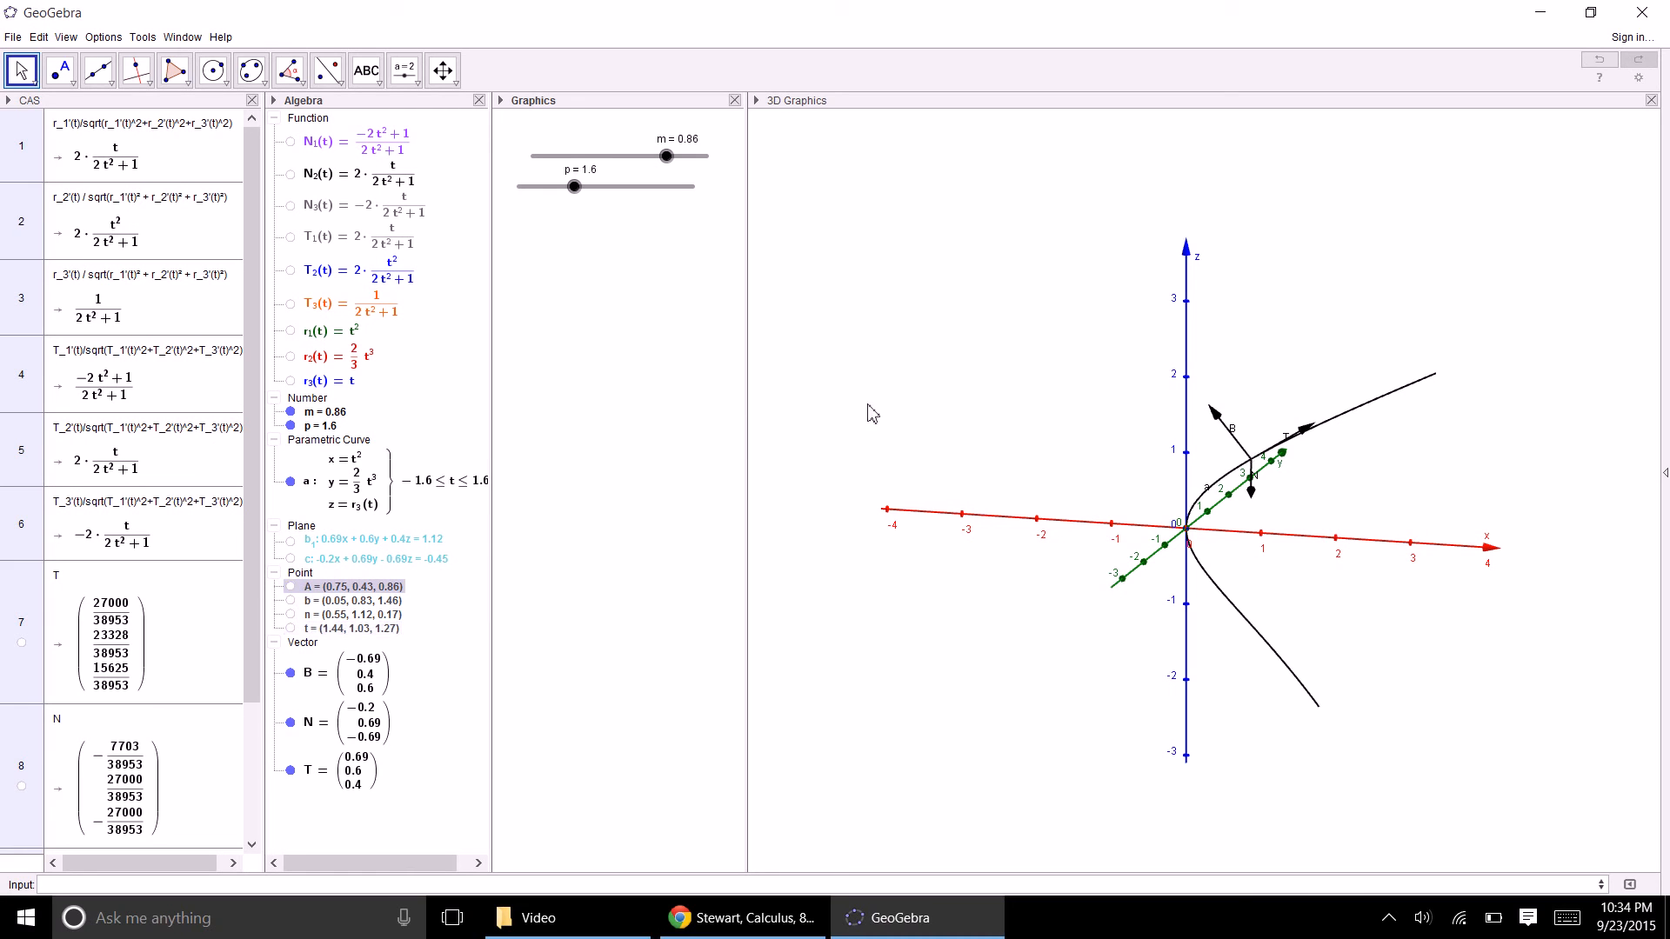
# - Show the normal plane through point A, perpendicular to vector T
pyautogui.moveTo(873, 415); pyautogui.dragTo(962, 451)
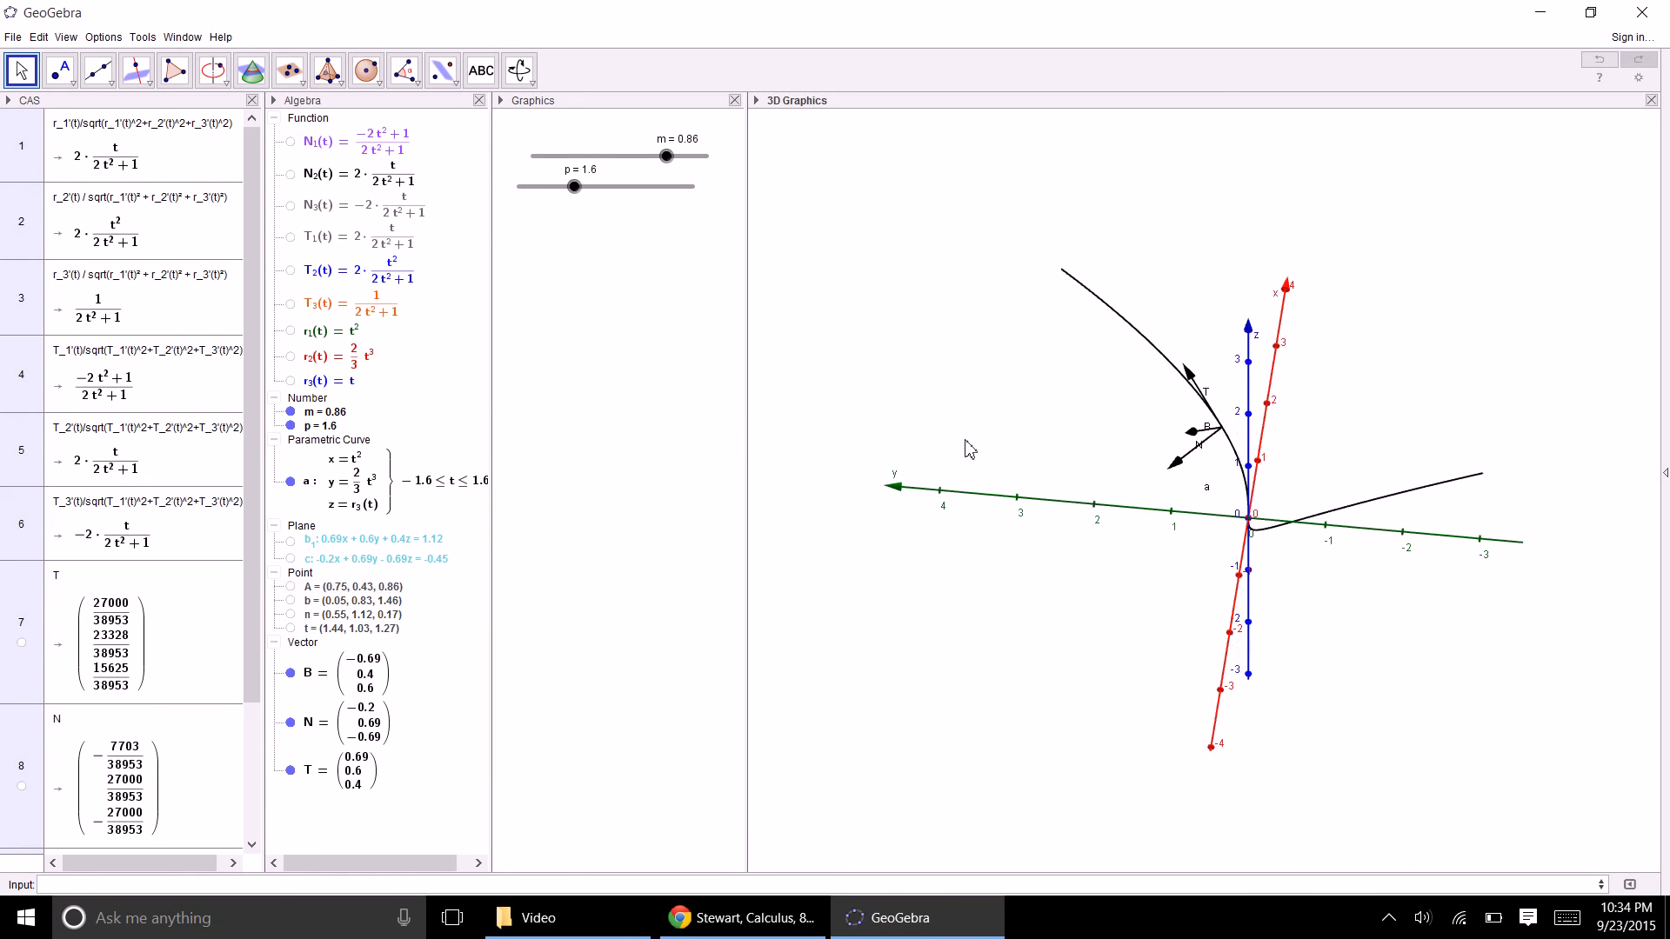
pyautogui.click(294, 541)
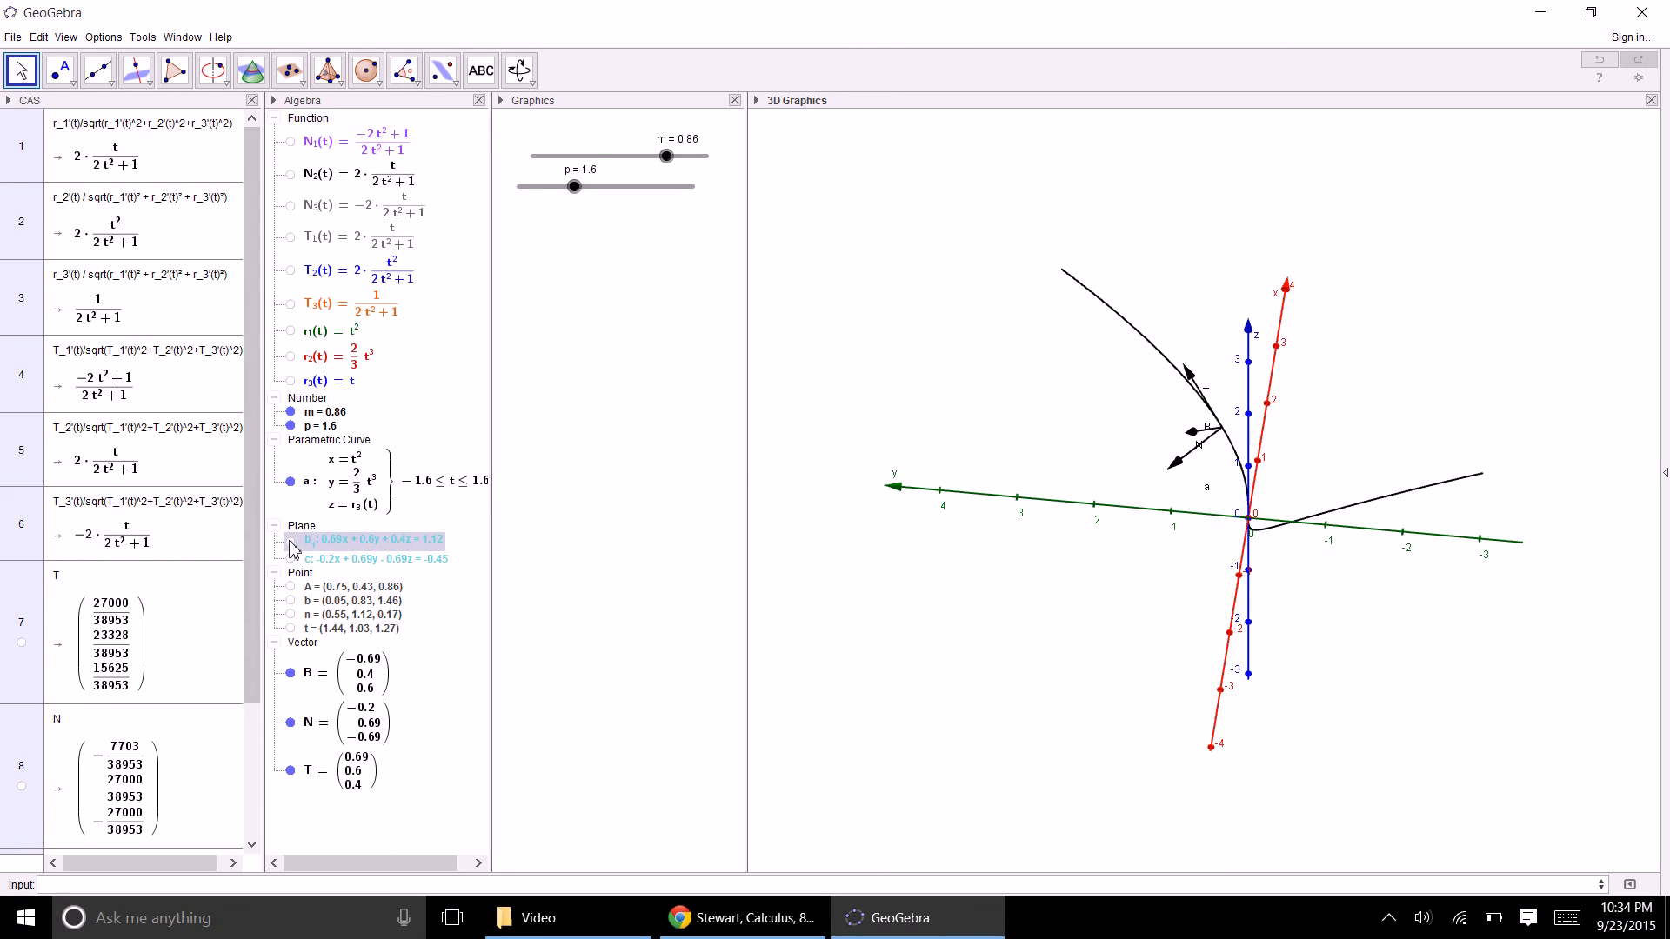
pyautogui.click(290, 541)
pyautogui.moveTo(792, 465); pyautogui.dragTo(865, 432)
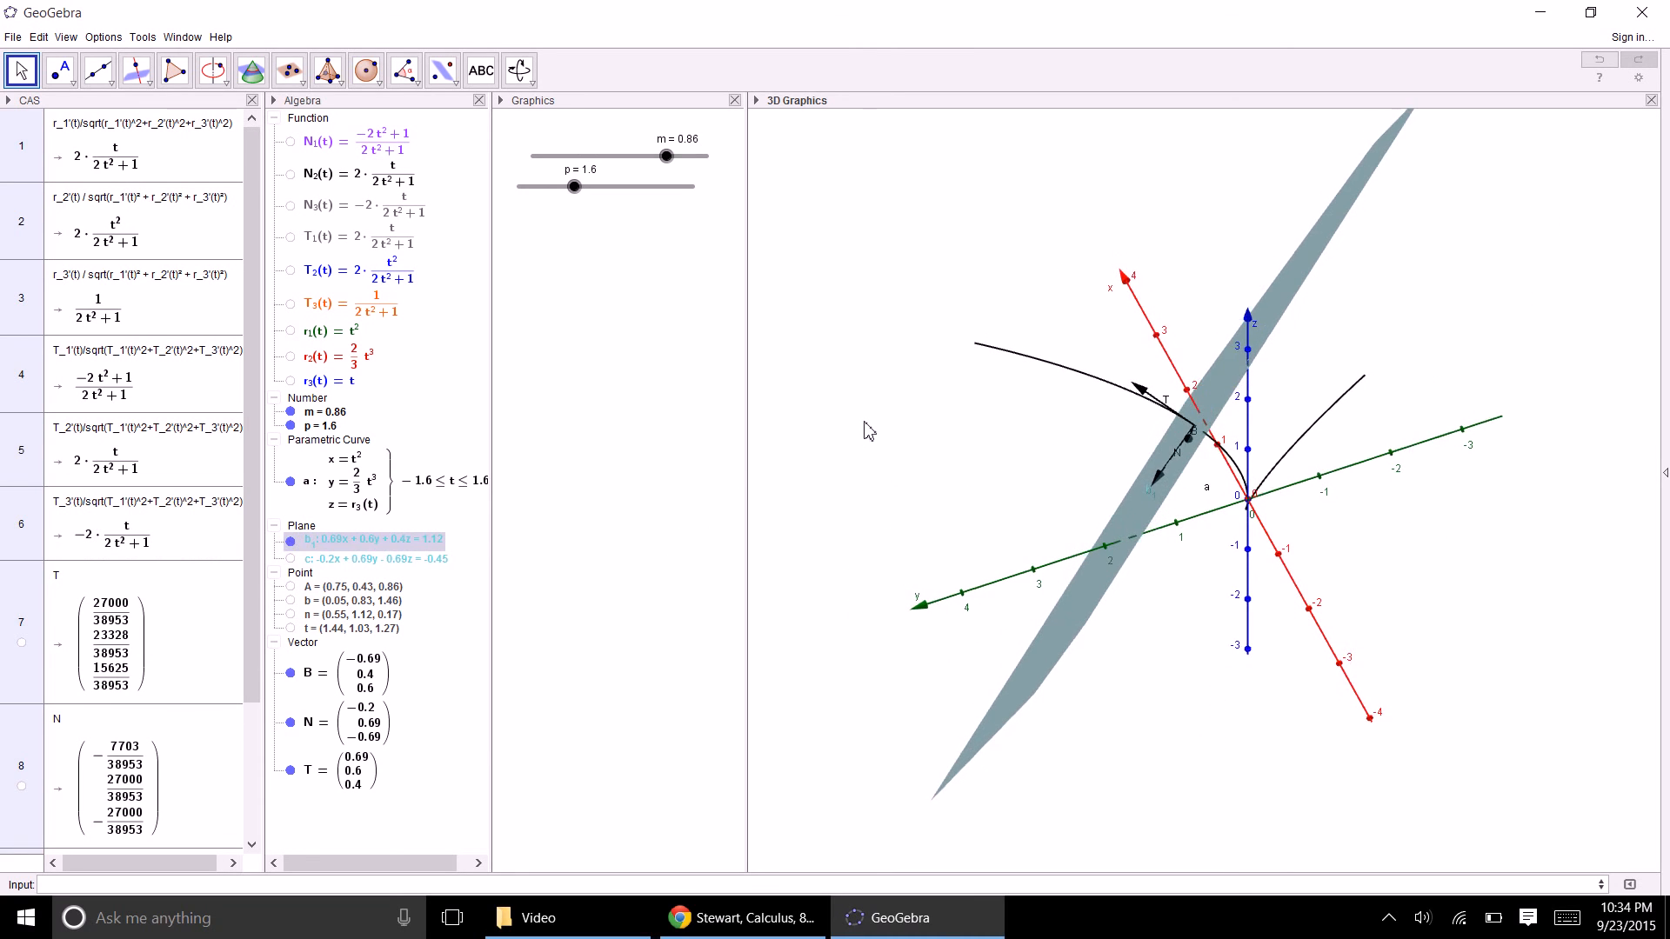
# - Hide the normal plane perpendicular to T, and briefly show plane c before hiding it again
pyautogui.click(865, 426)
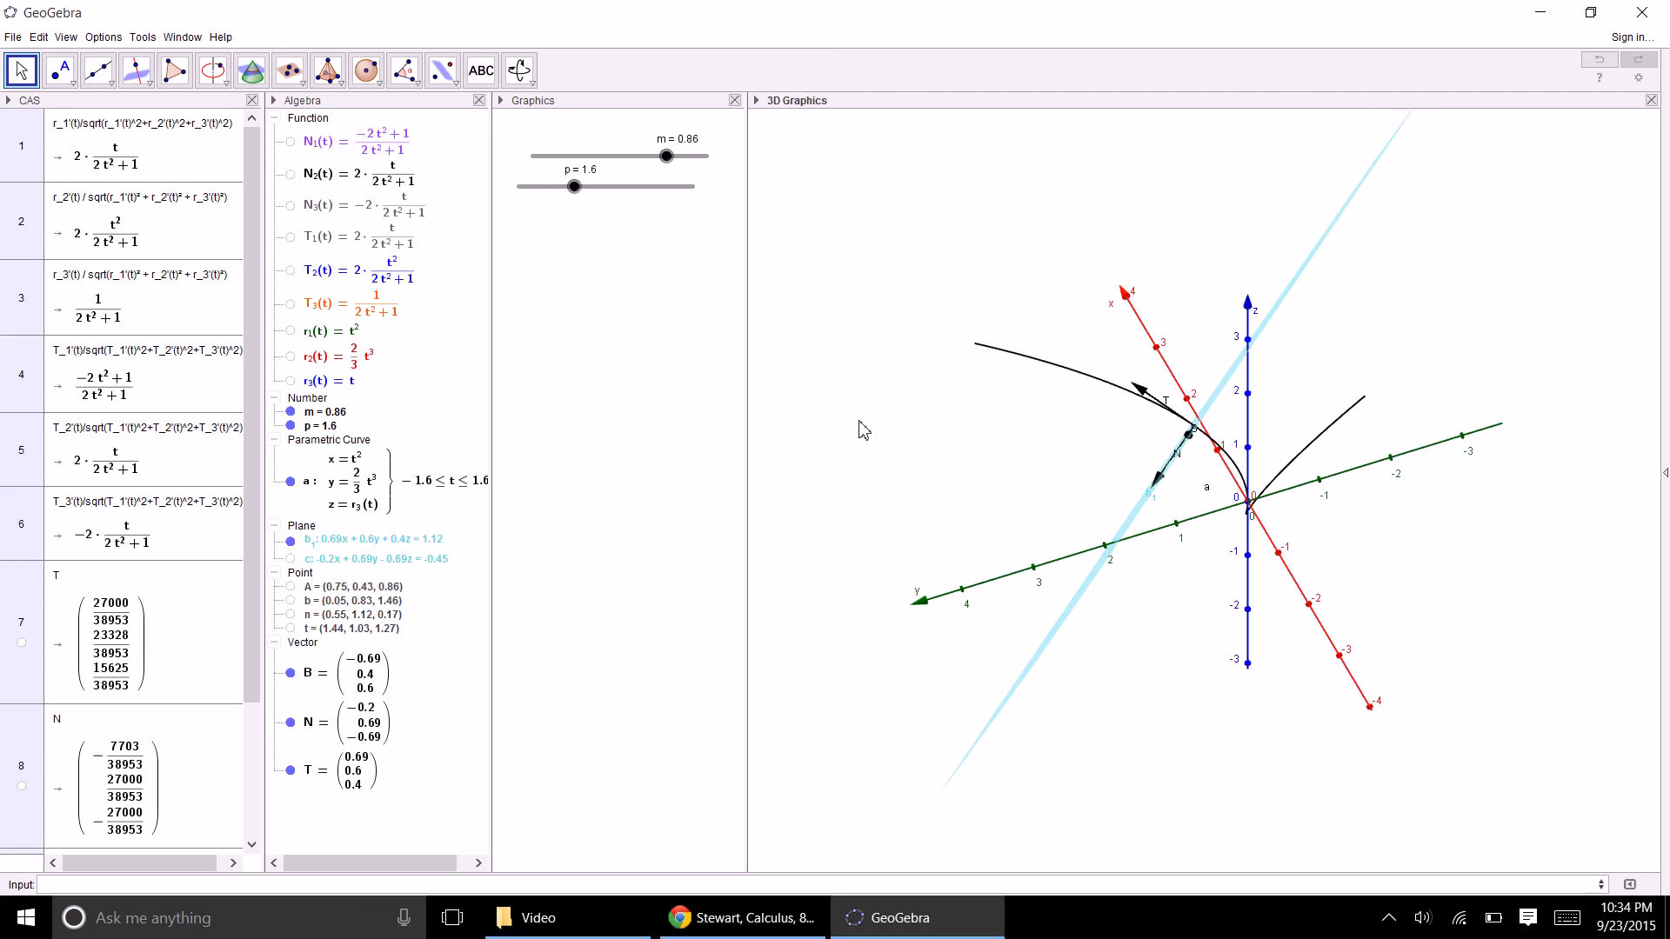
pyautogui.click(290, 541)
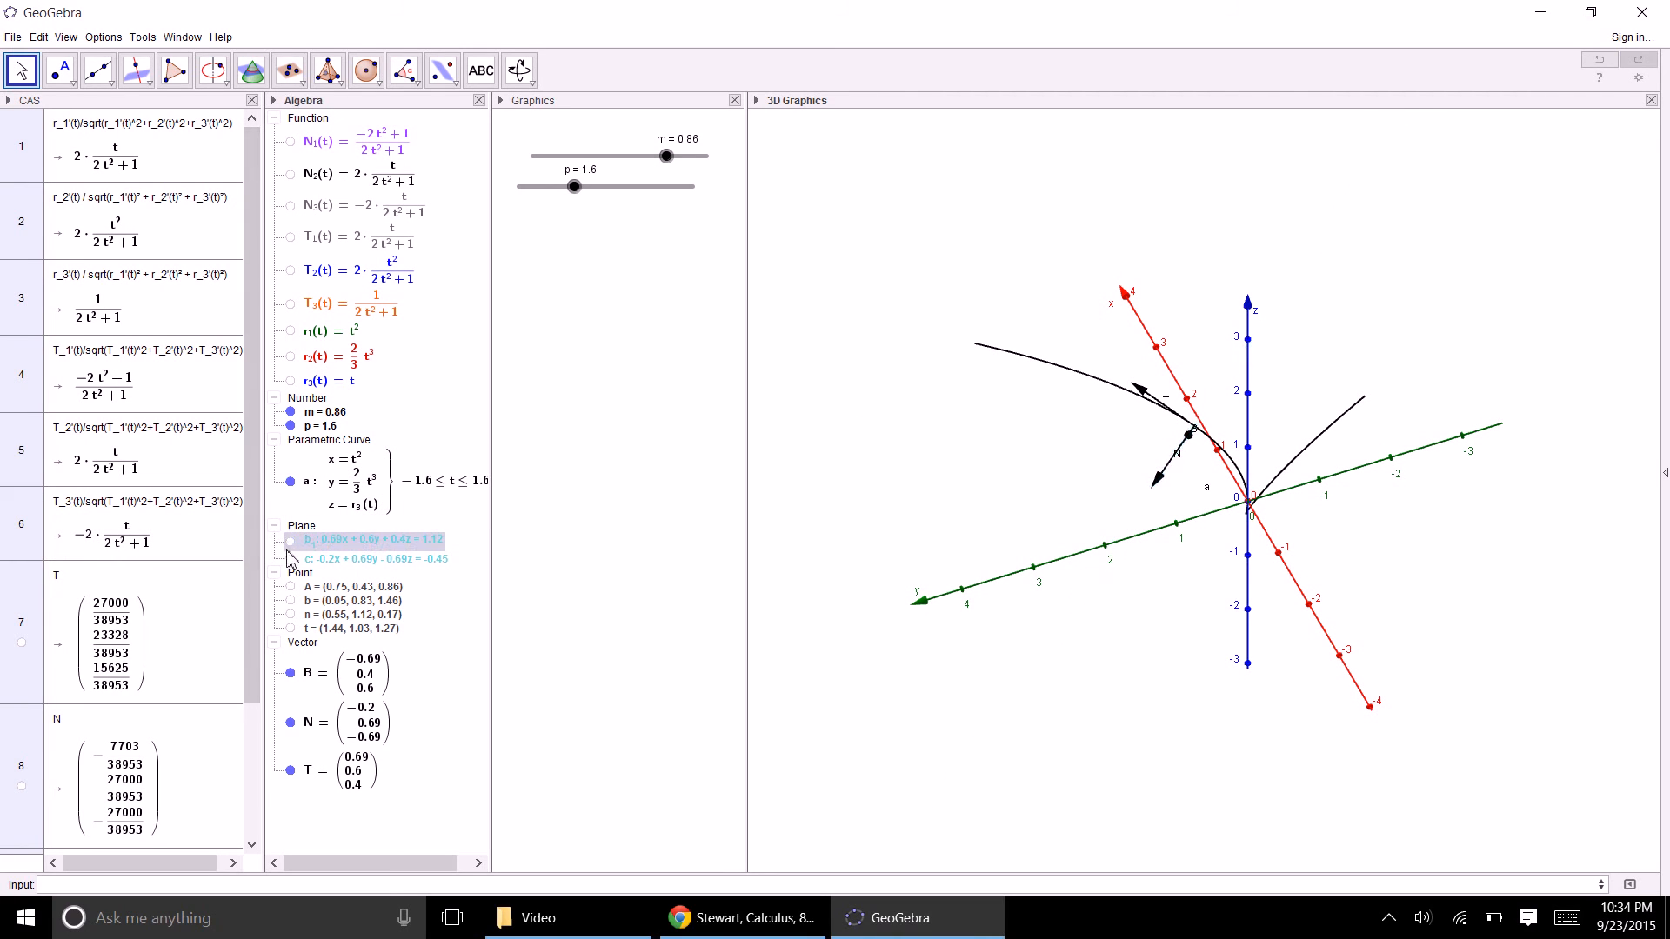
pyautogui.click(291, 558)
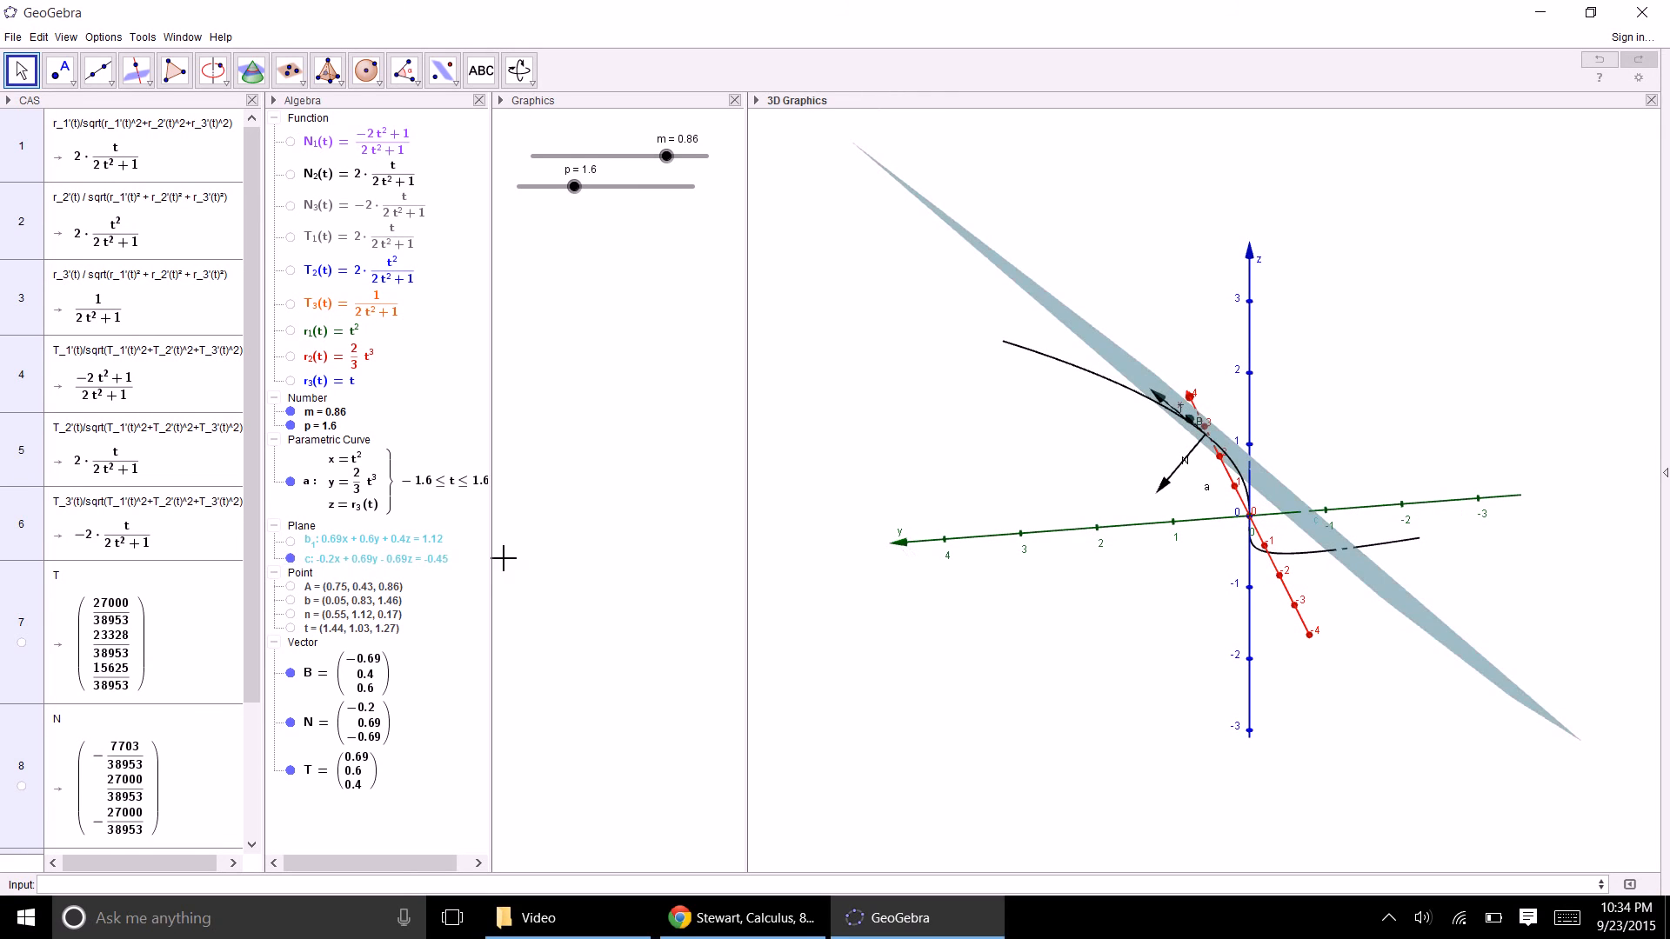
pyautogui.click(291, 557)
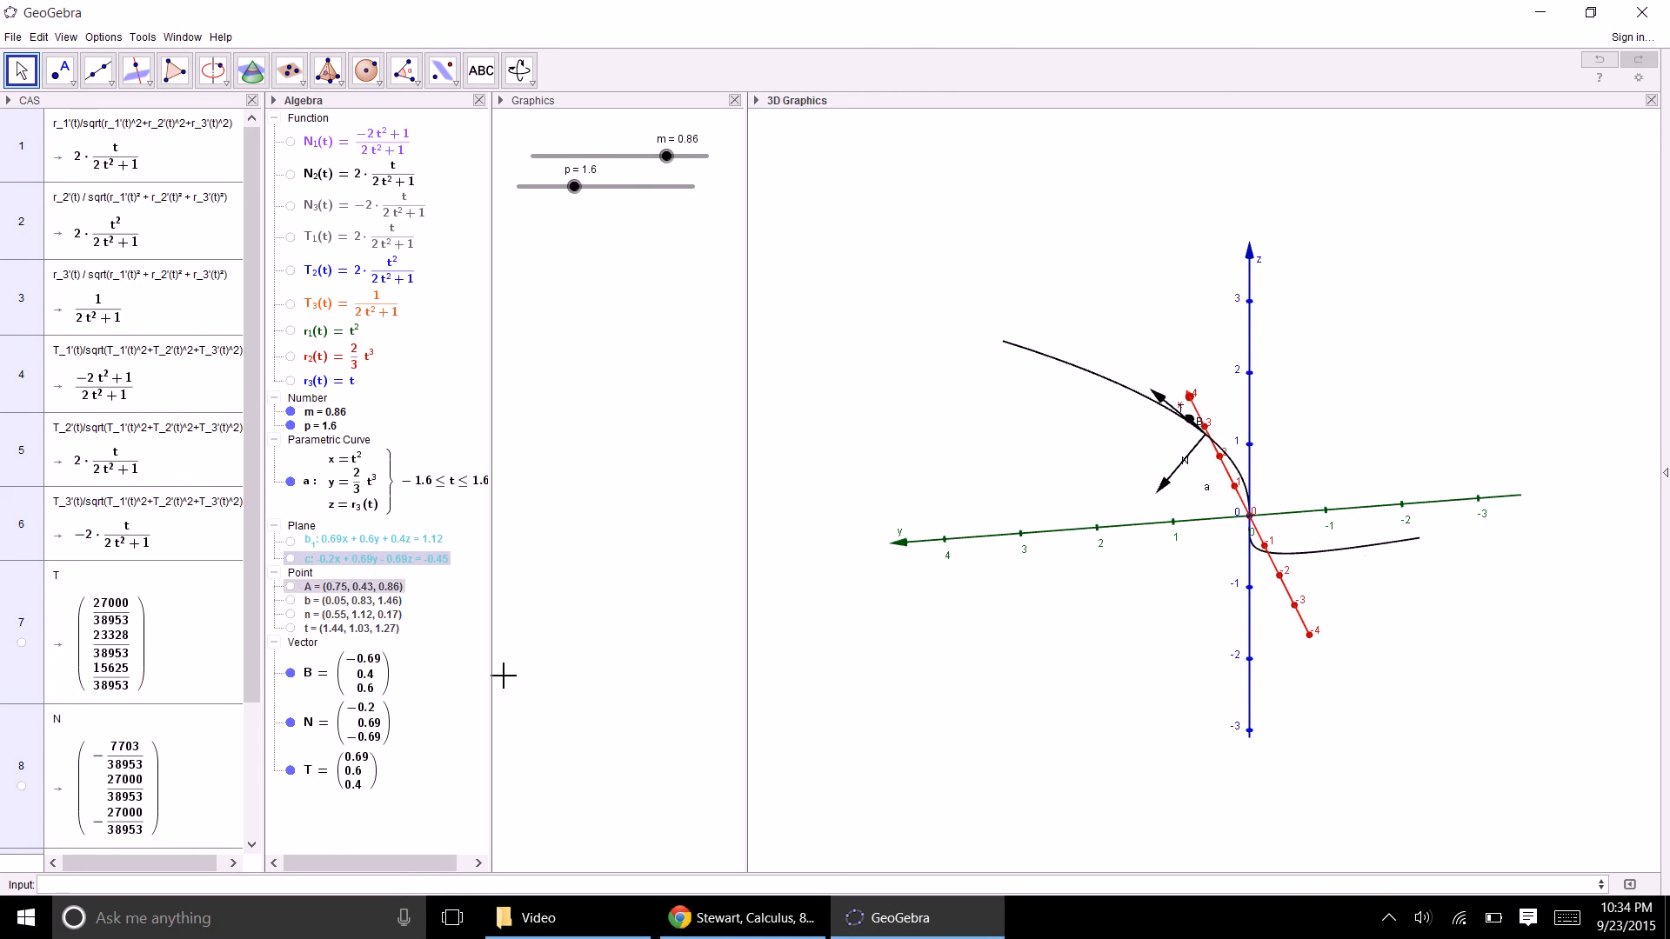
# - Show points t, n and A at the tips of vectors T and N and at the base of the frame
pyautogui.moveTo(1103, 564); pyautogui.dragTo(1139, 564)
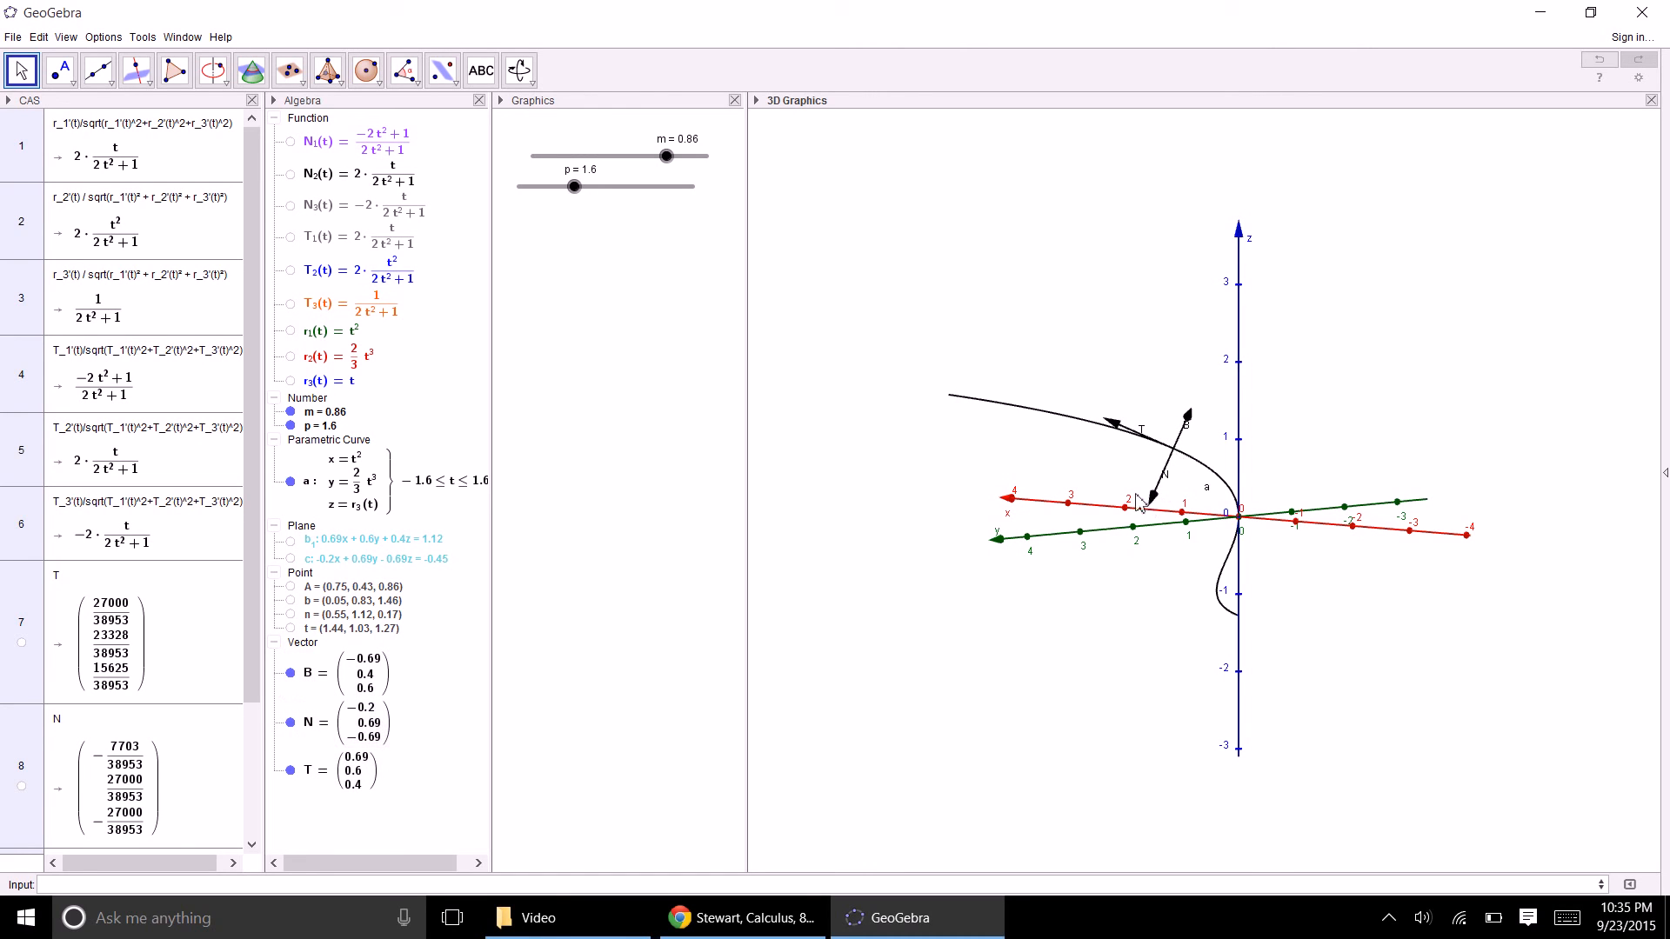
pyautogui.click(290, 628)
pyautogui.click(291, 614)
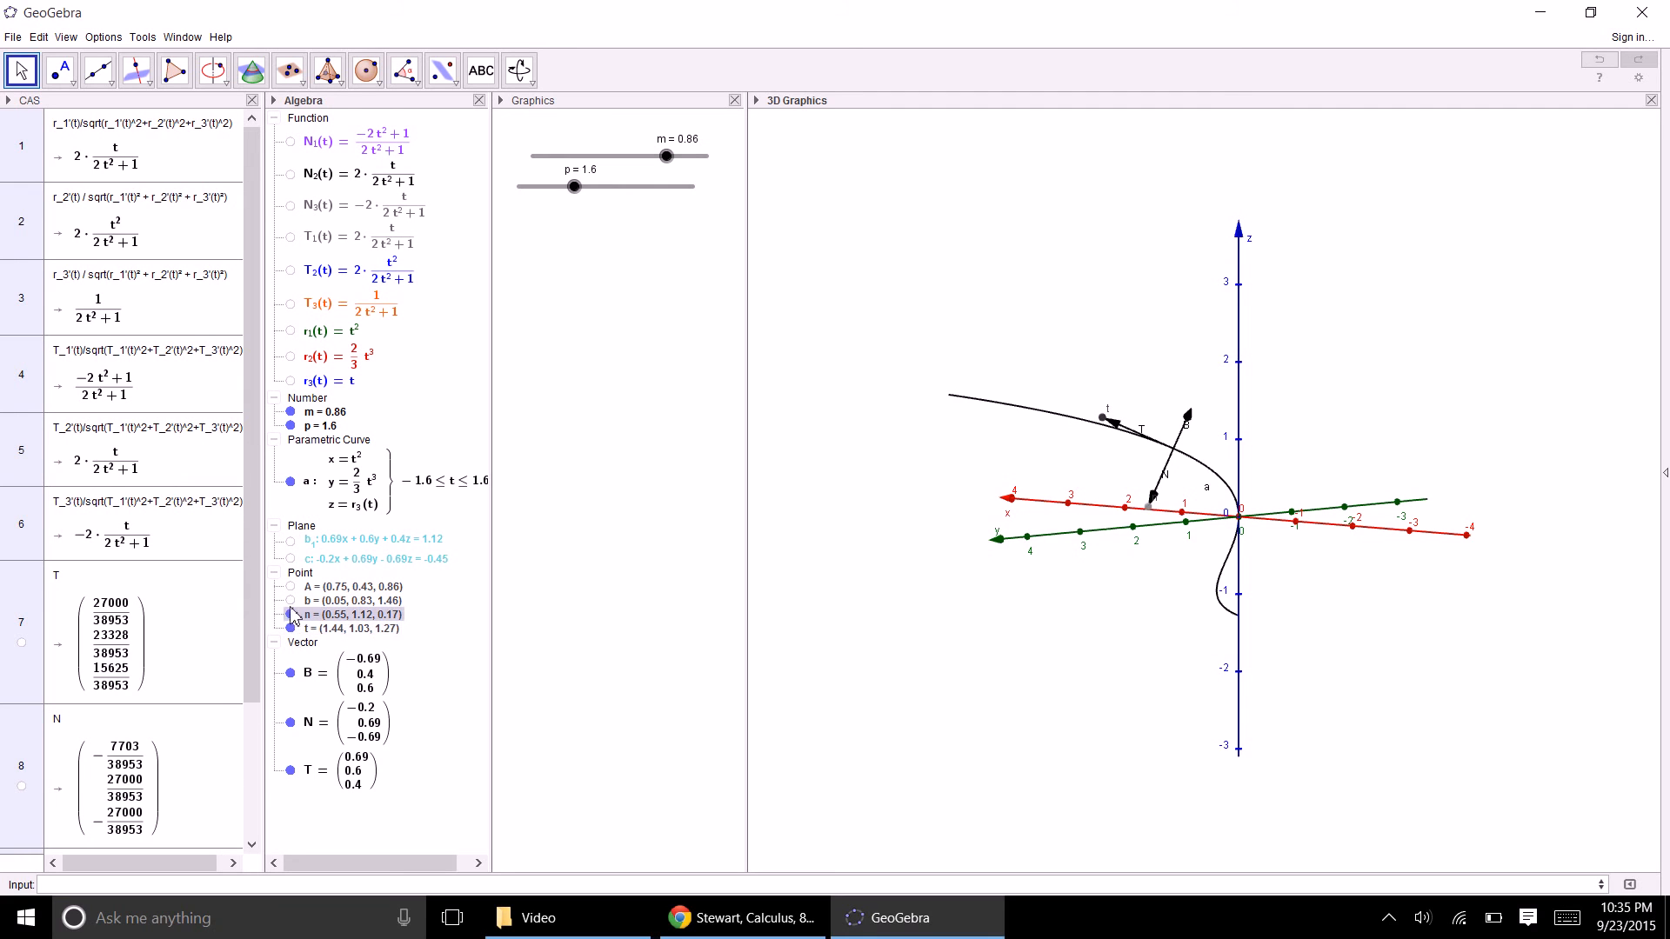
pyautogui.click(291, 586)
pyautogui.moveTo(917, 594); pyautogui.dragTo(896, 563)
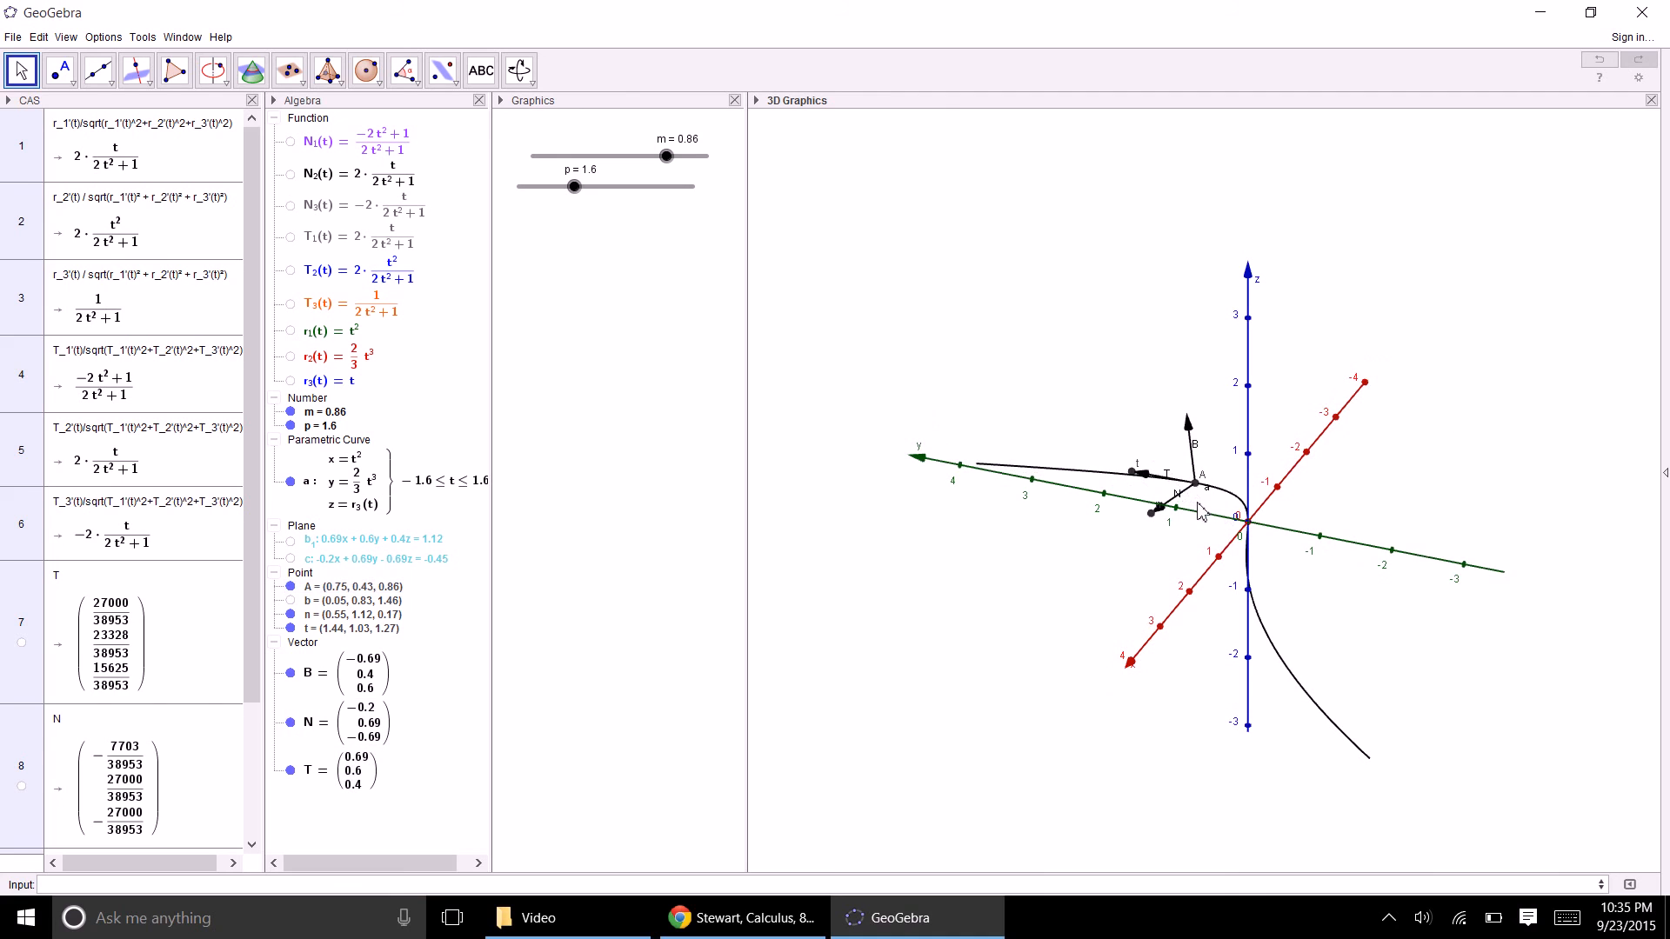
# - Create the osculating plane through points A, t and n with the three-point Plane command
pyautogui.moveTo(927, 647); pyautogui.dragTo(960, 684)
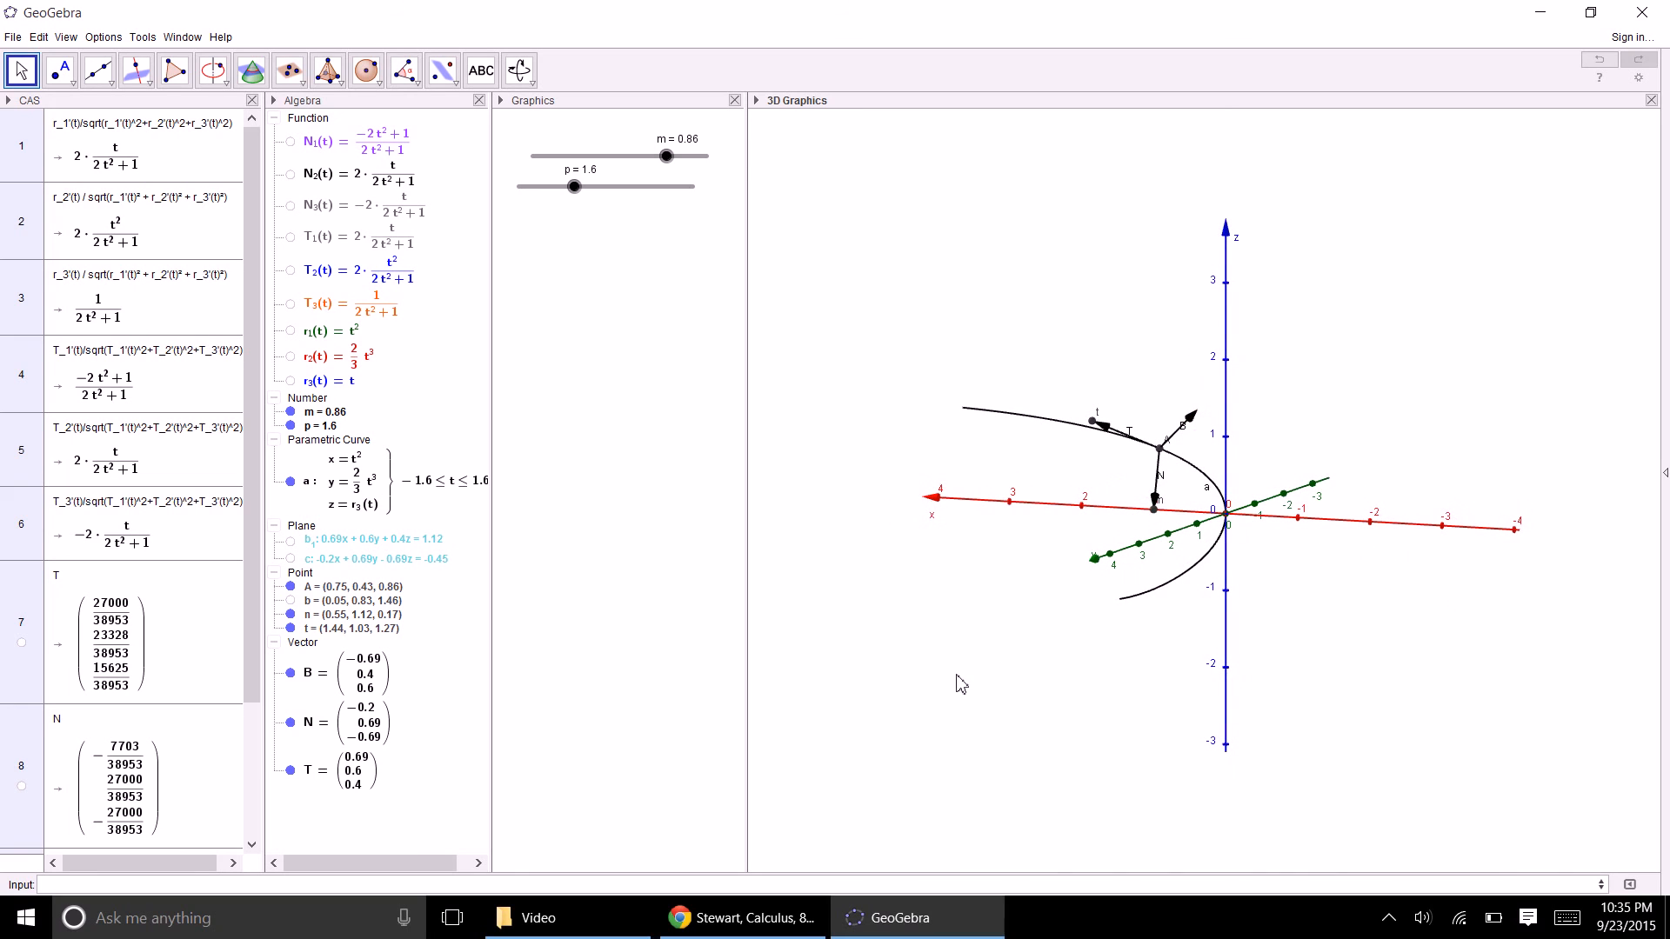
pyautogui.click(90, 884)
pyautogui.press('Escape')
pyautogui.press('BackSpace')
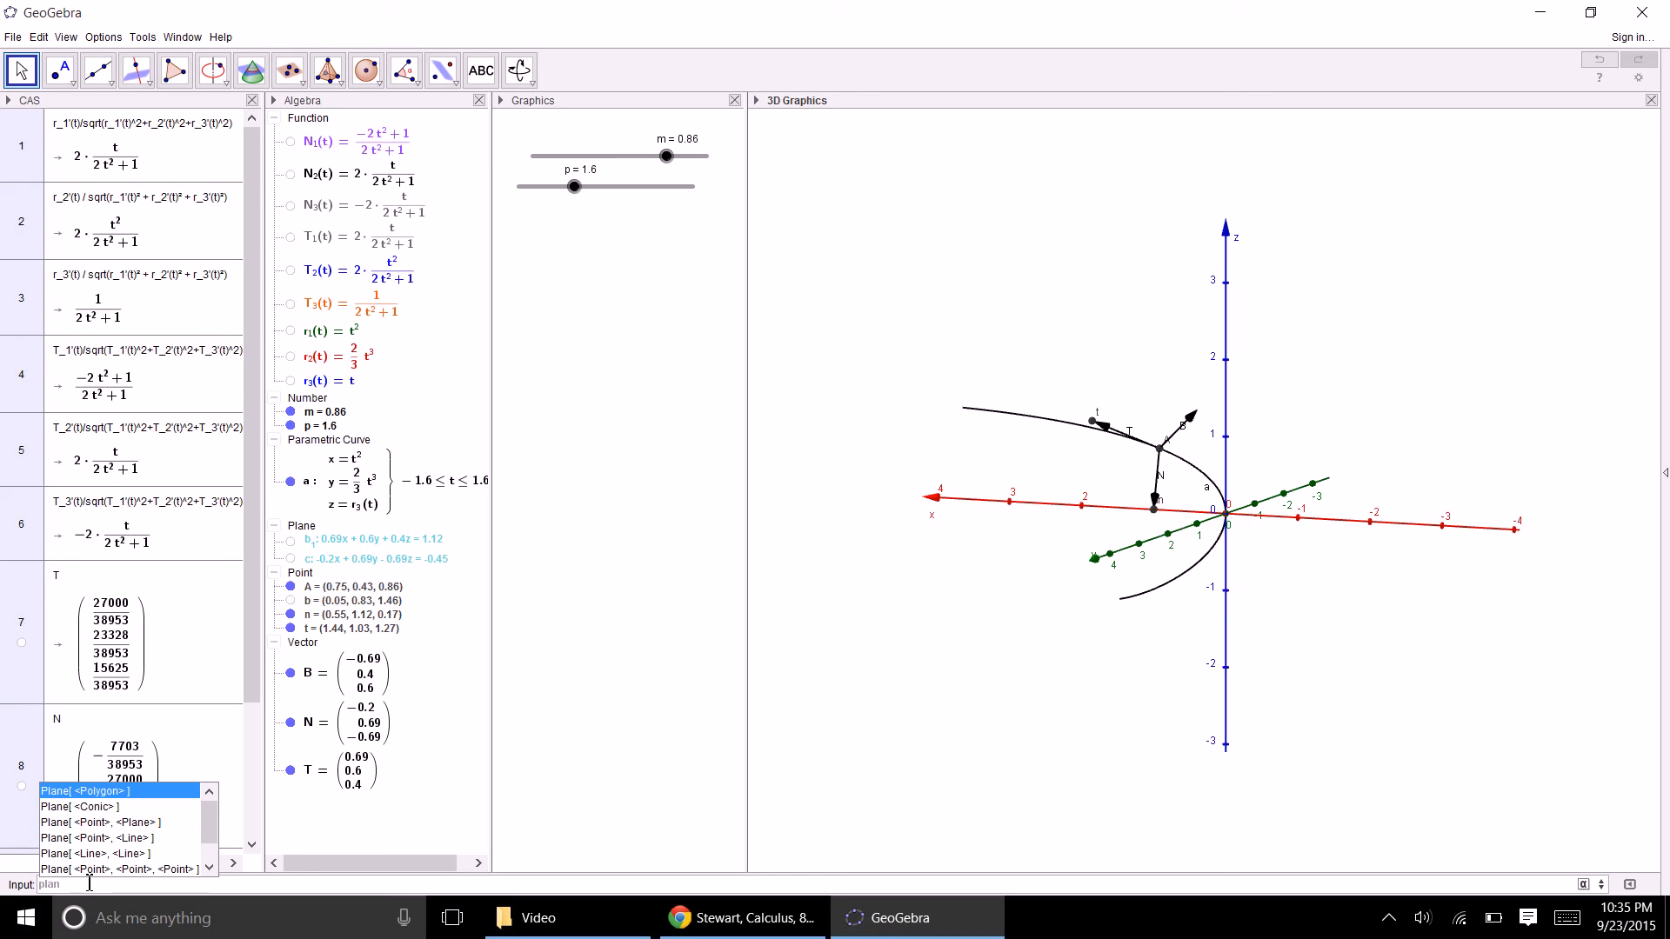
pyautogui.click(137, 869)
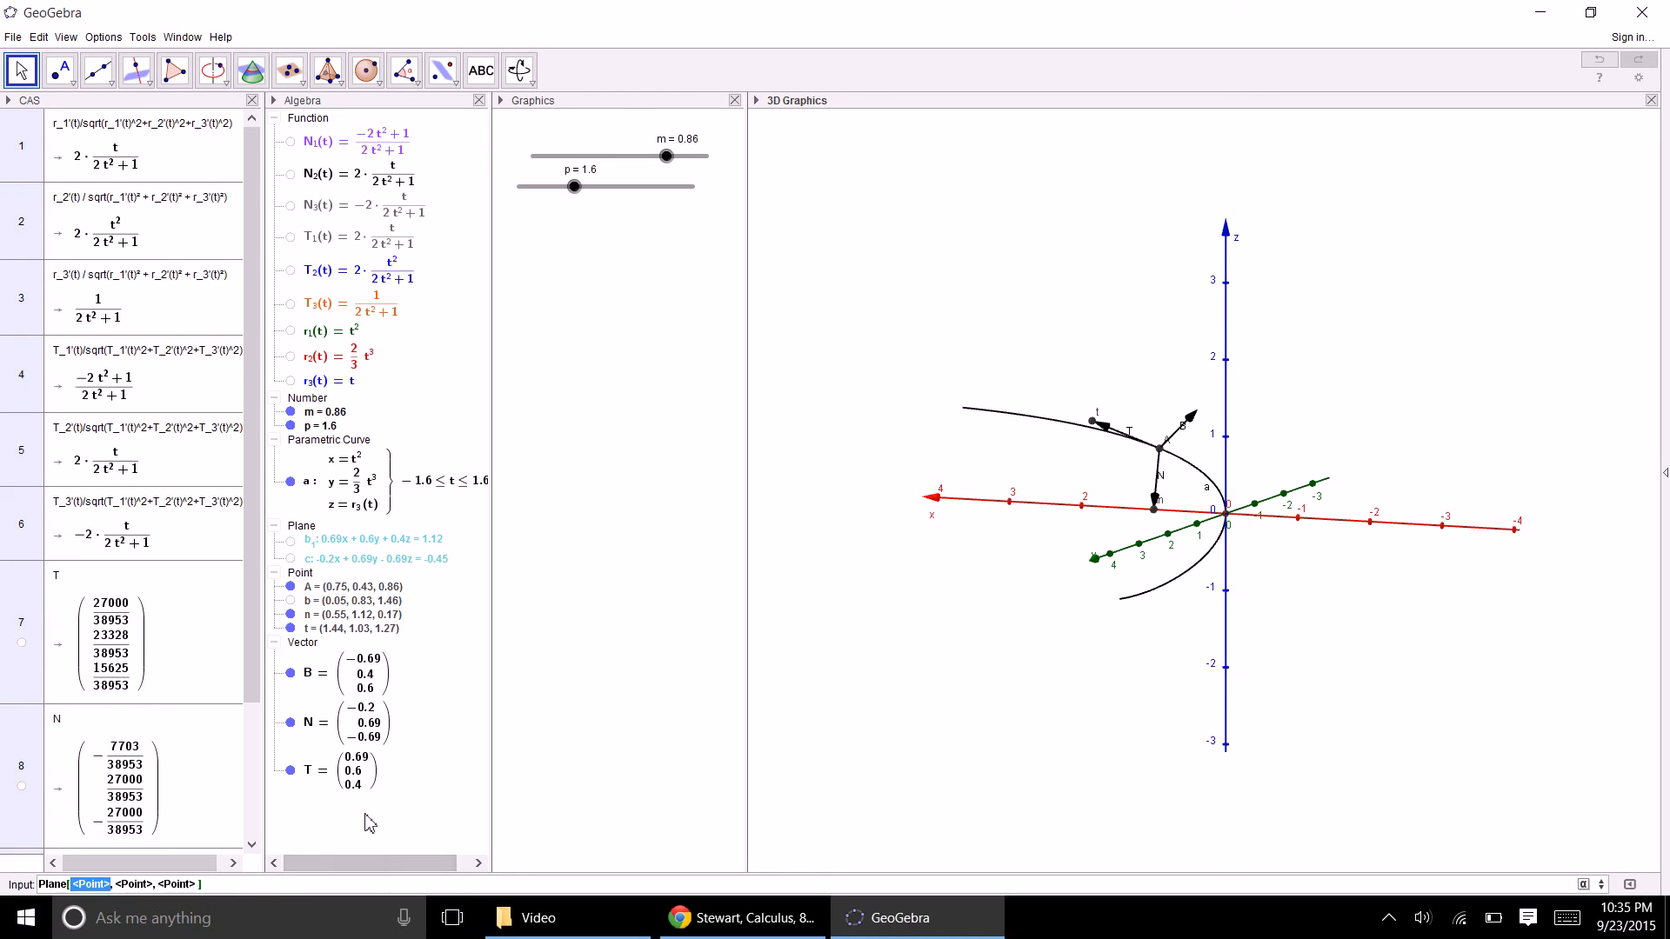
pyautogui.write('A')
pyautogui.press('Tab')
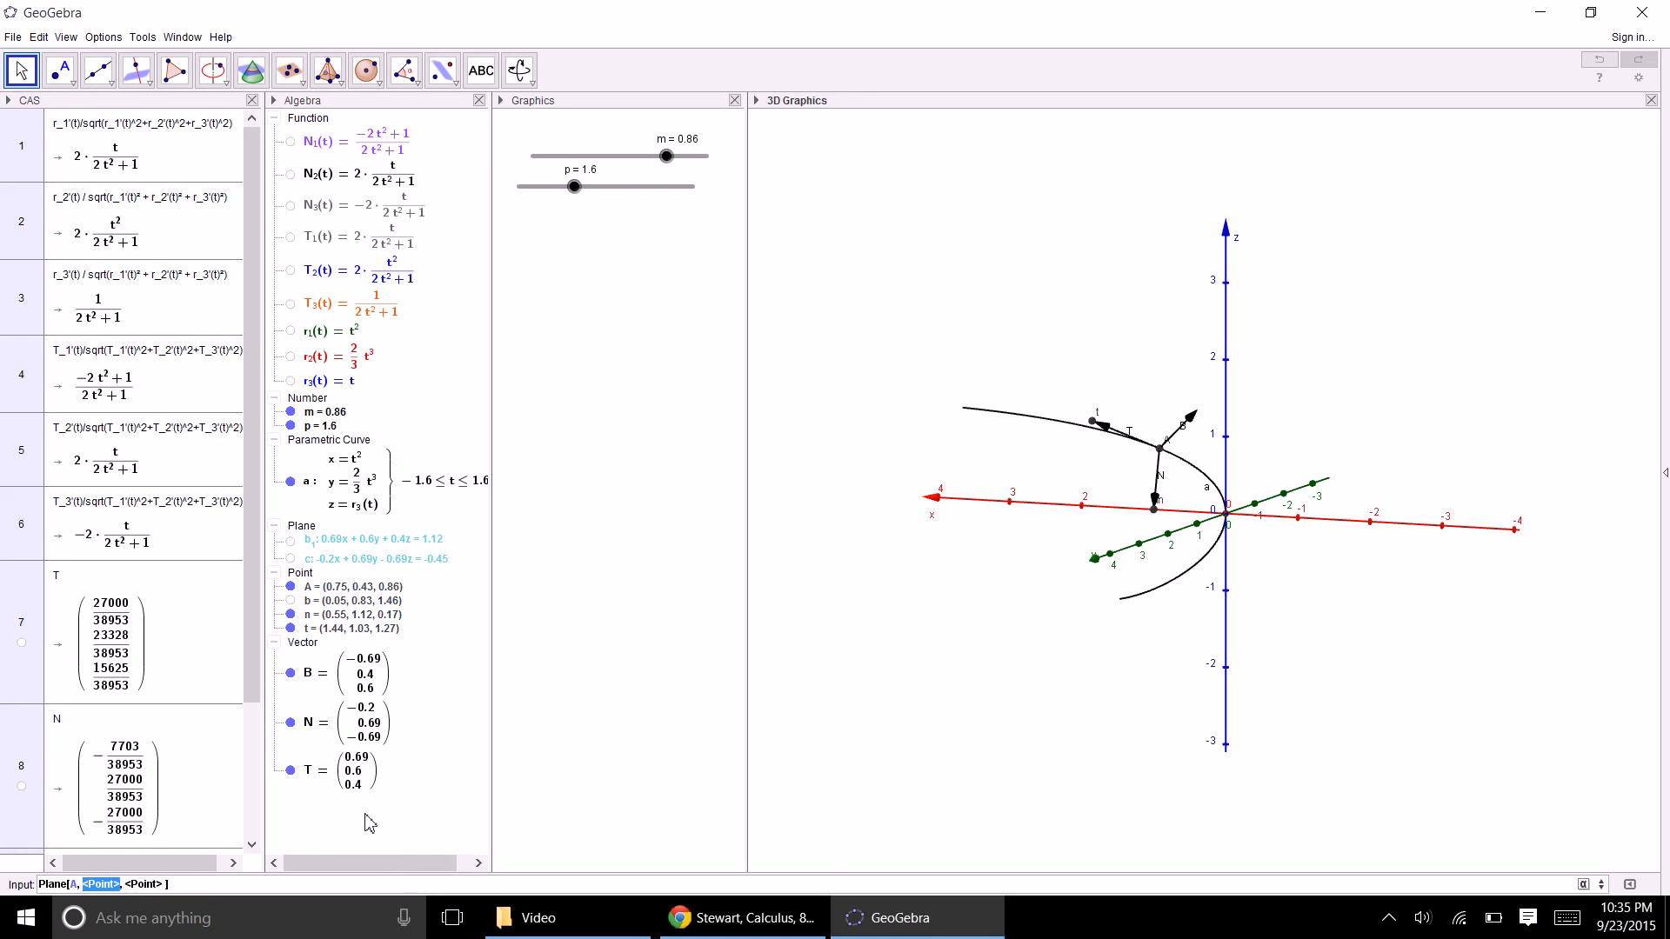
pyautogui.write('t')
pyautogui.press('Tab')
pyautogui.write('n')
pyautogui.press('Return')
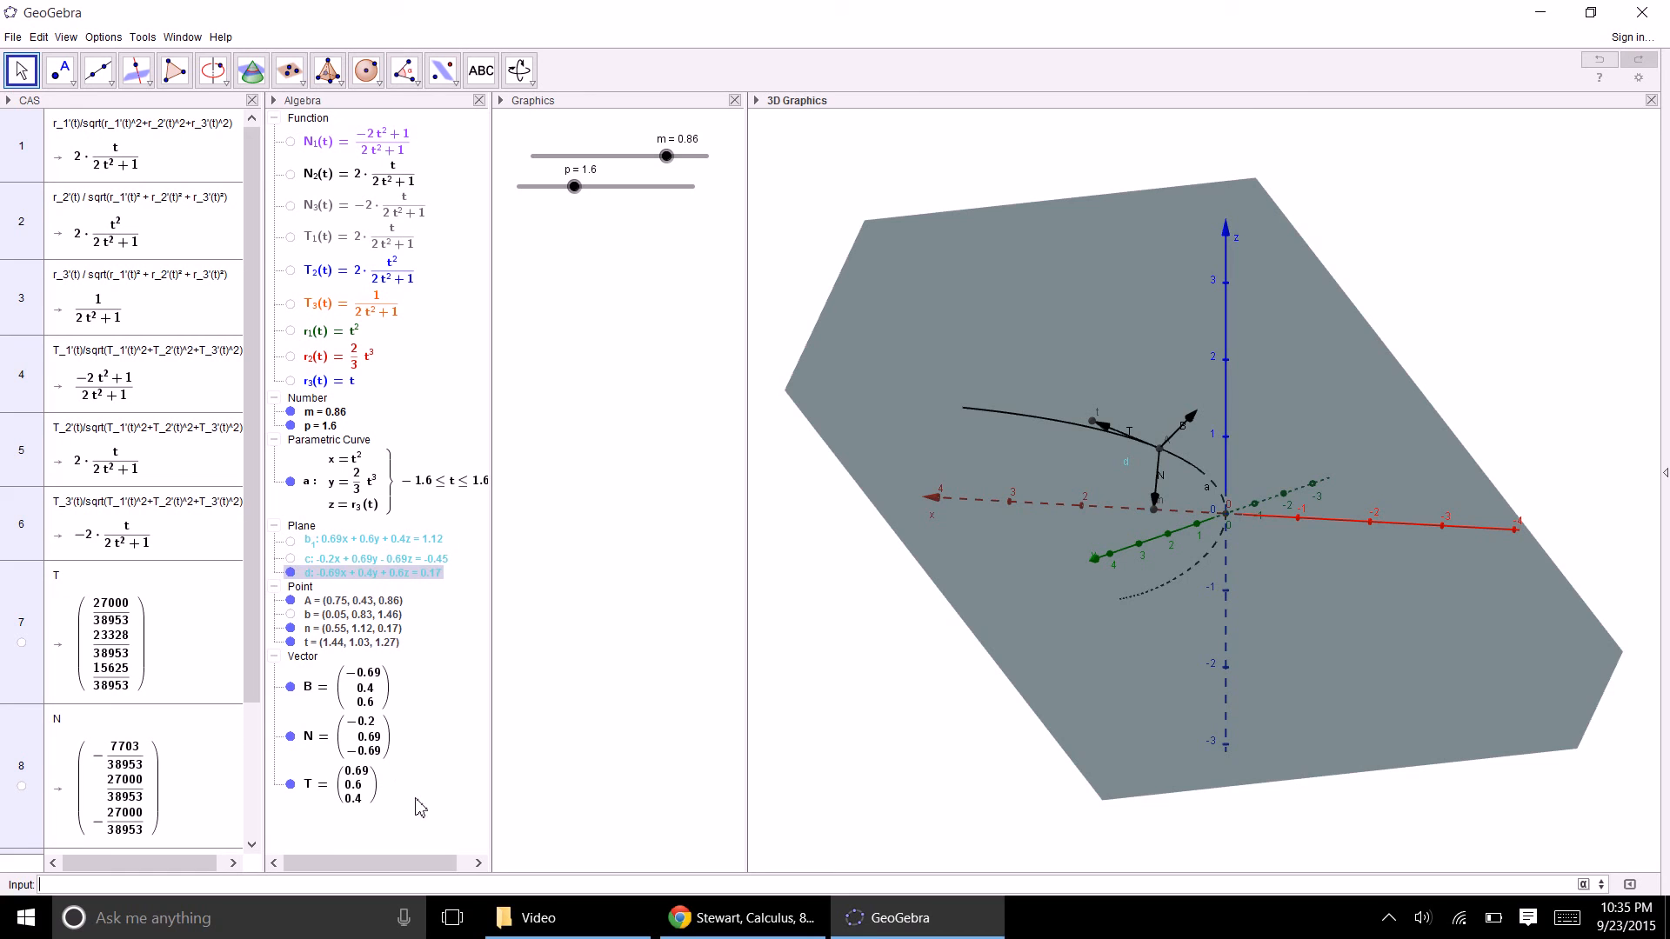
pyautogui.moveTo(852, 690); pyautogui.dragTo(794, 693)
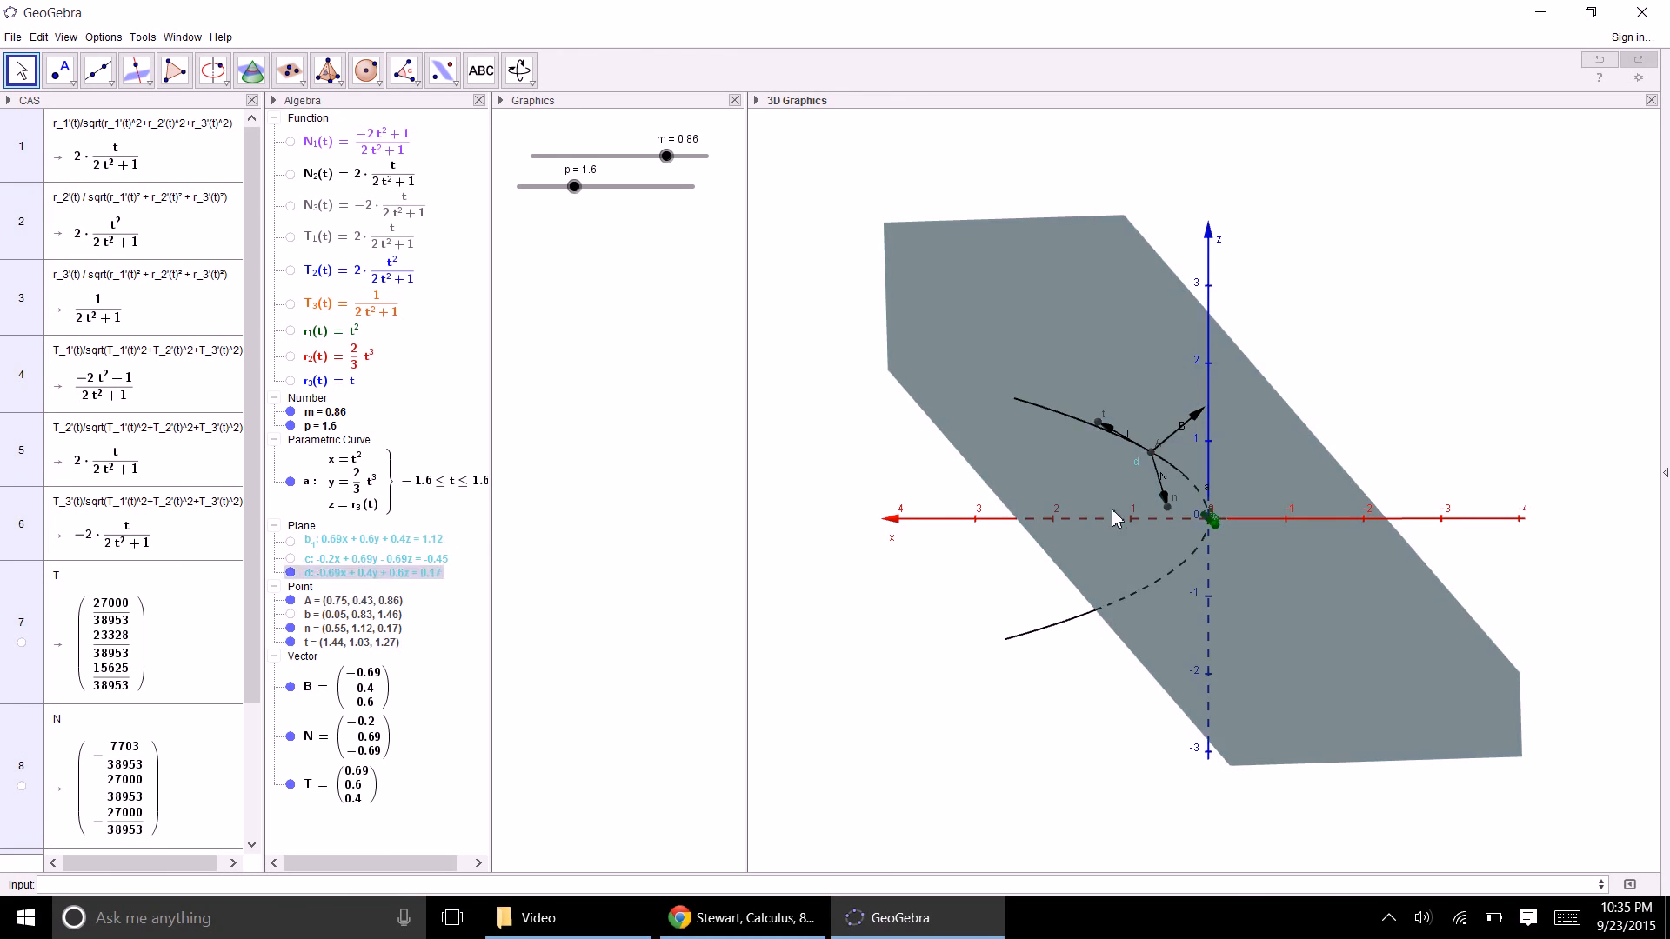
# - Rename the new plane through A, t and n as Oplane
pyautogui.rightClick(338, 581)
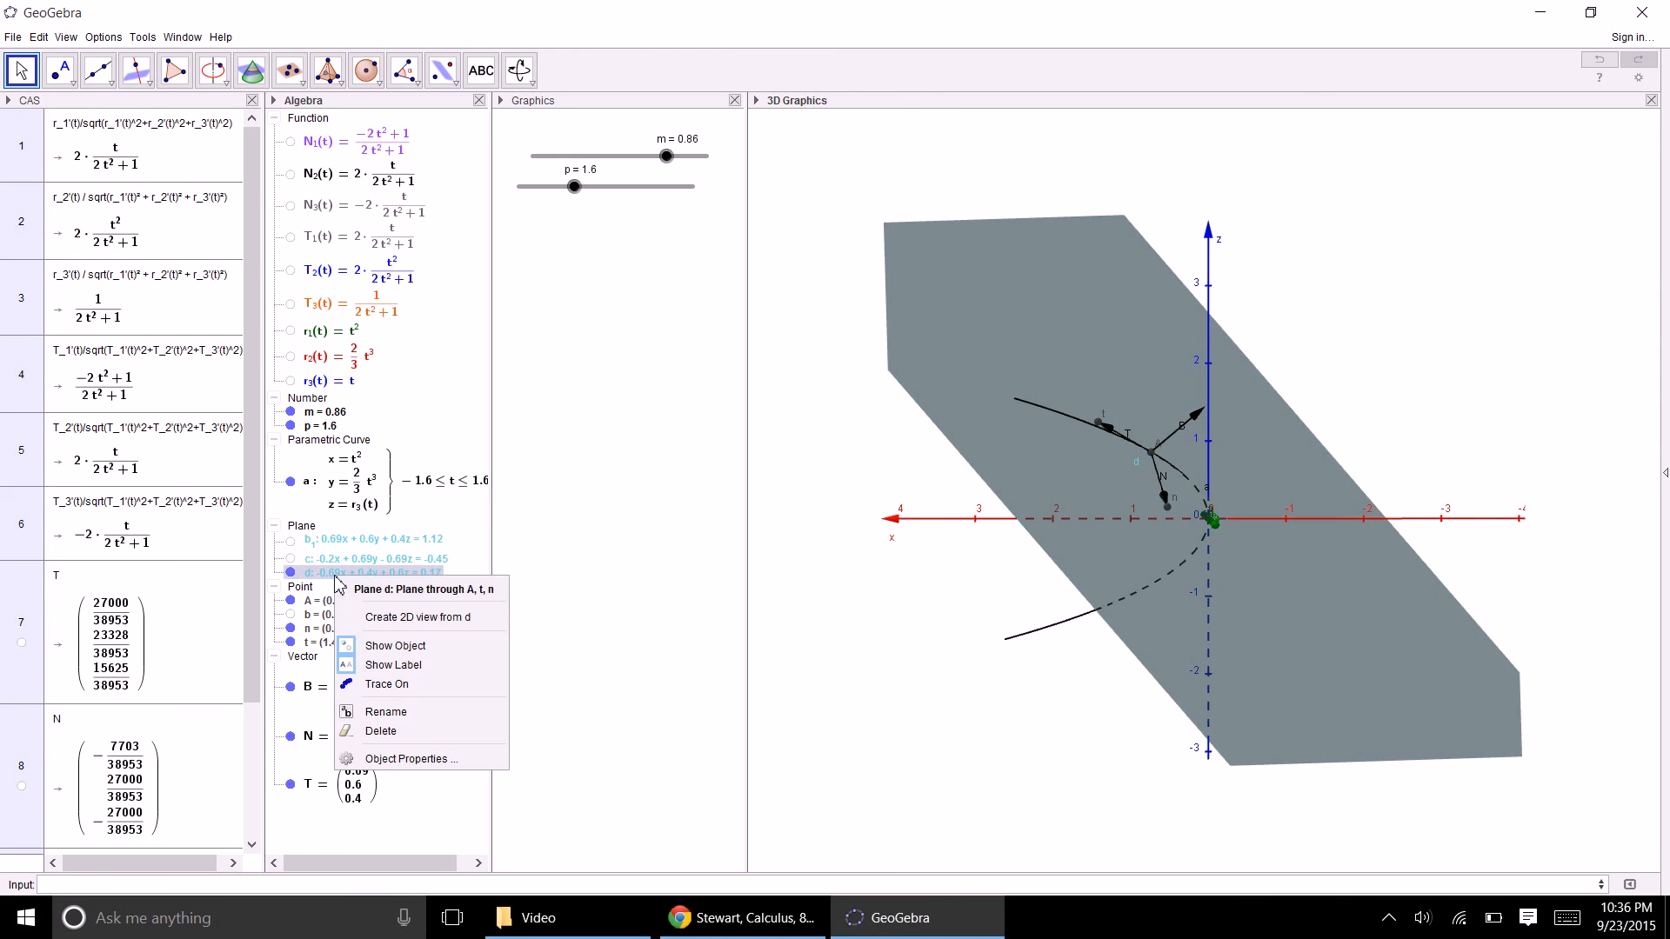
pyautogui.click(386, 712)
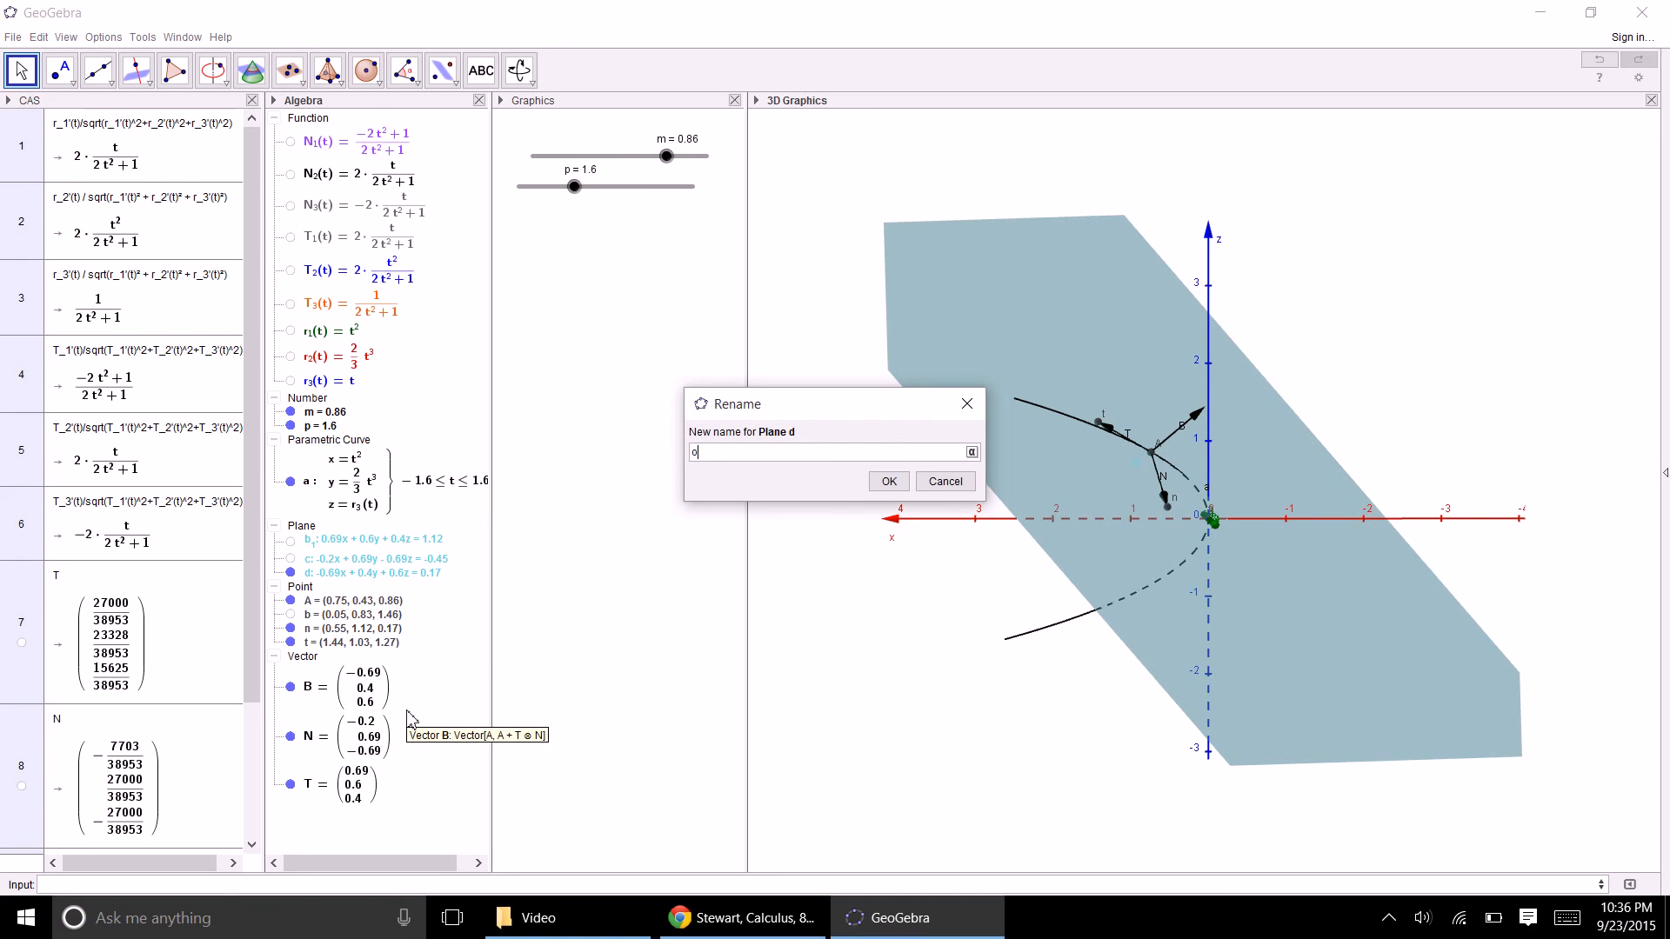
pyautogui.write('Oplane')
pyautogui.press('Return')
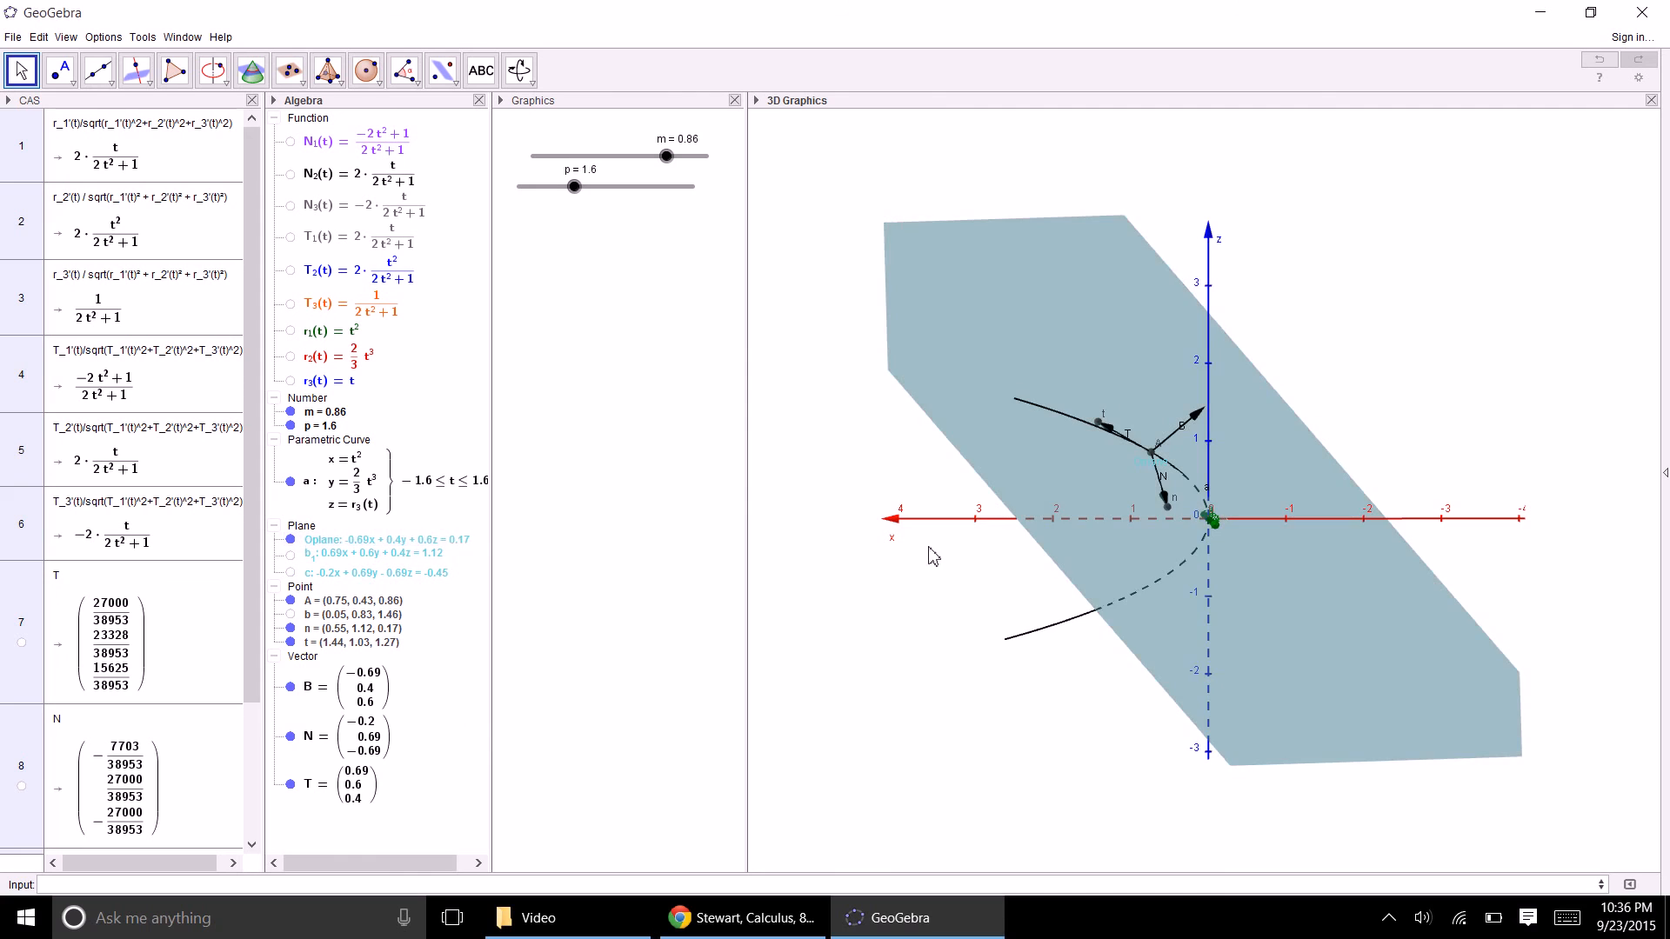
# - Hide Oplane and show the normal plane b_1 in the 3D view, viewing it from several angles
pyautogui.moveTo(932, 551); pyautogui.dragTo(909, 597)
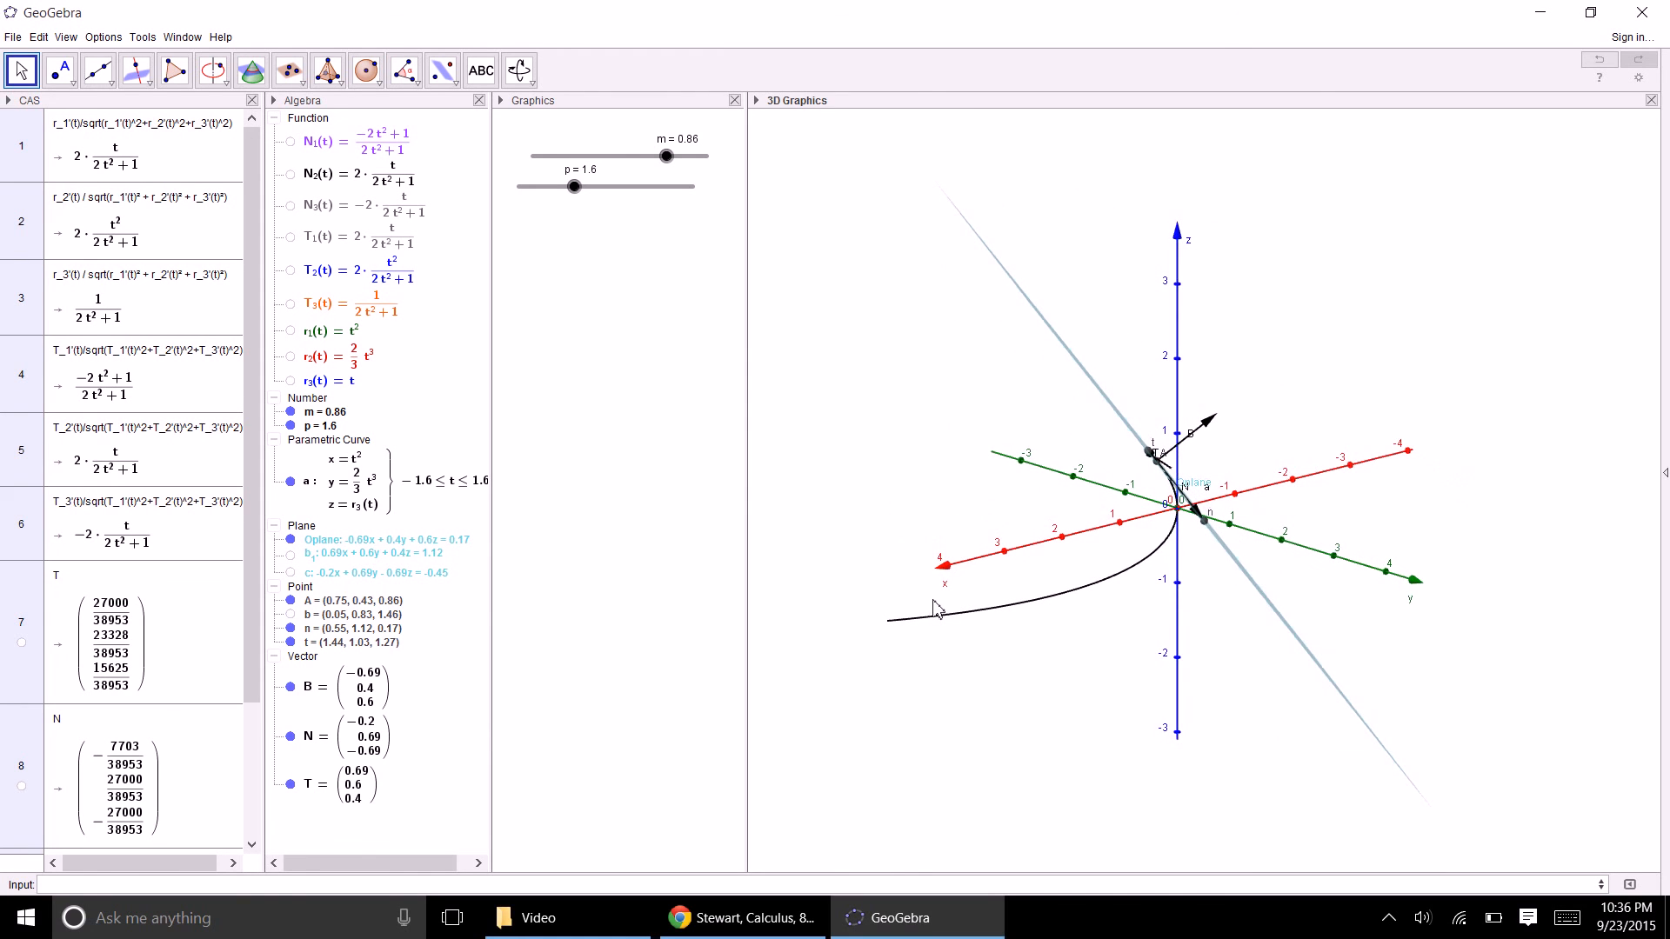
pyautogui.moveTo(1234, 670); pyautogui.dragTo(1115, 618)
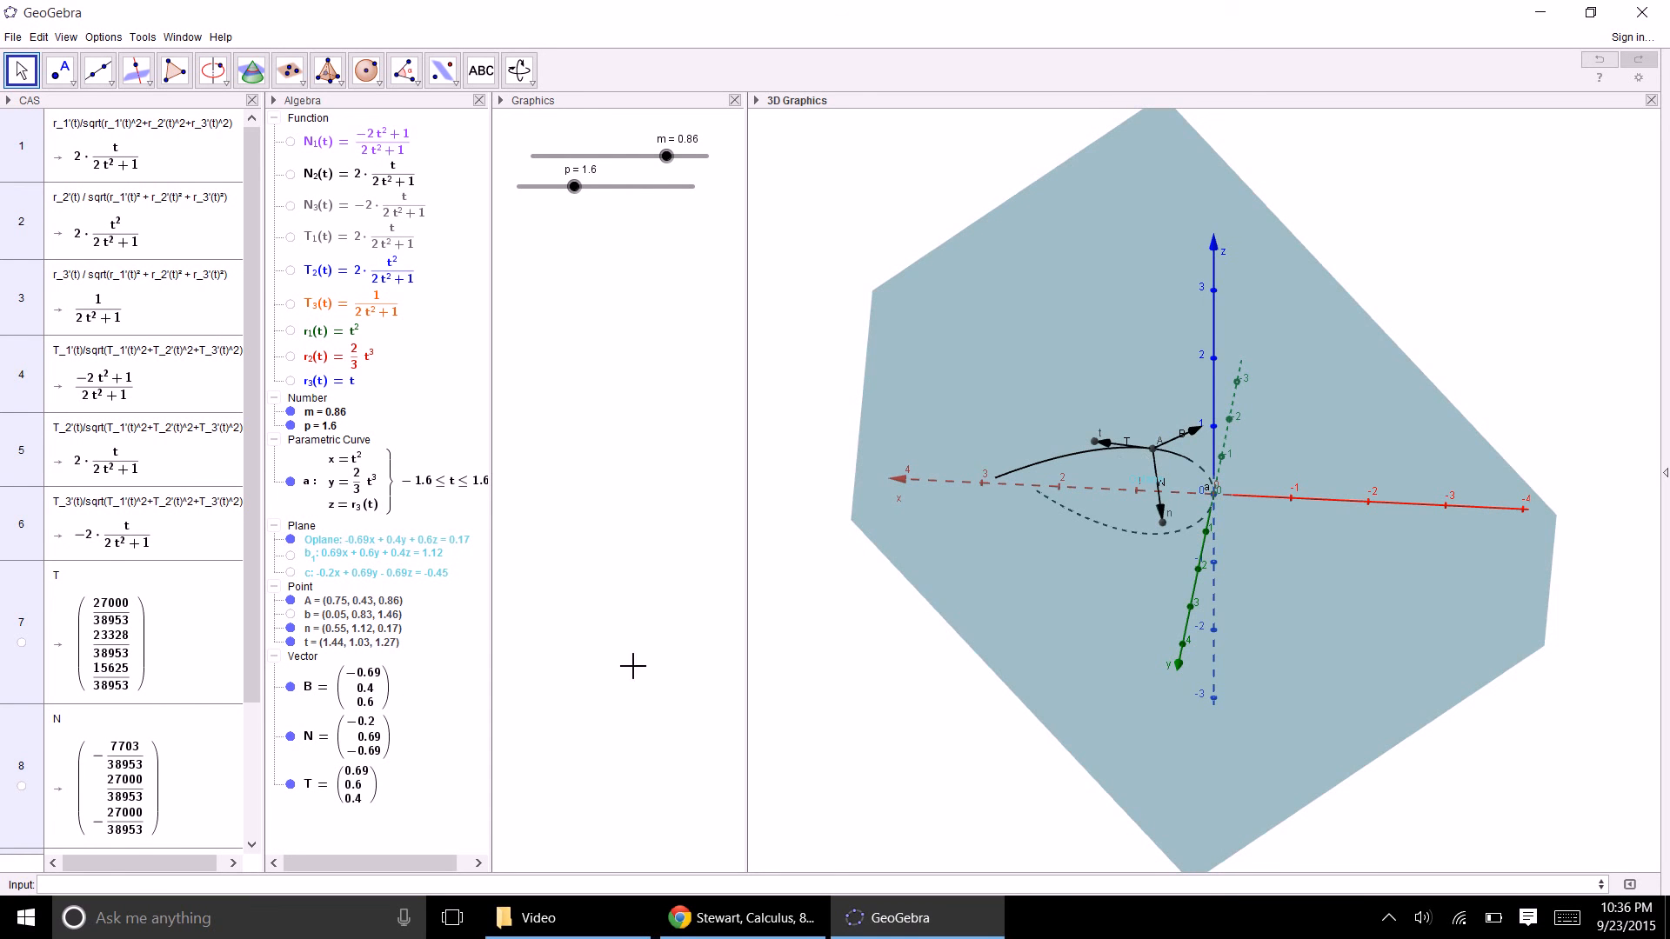
pyautogui.click(290, 539)
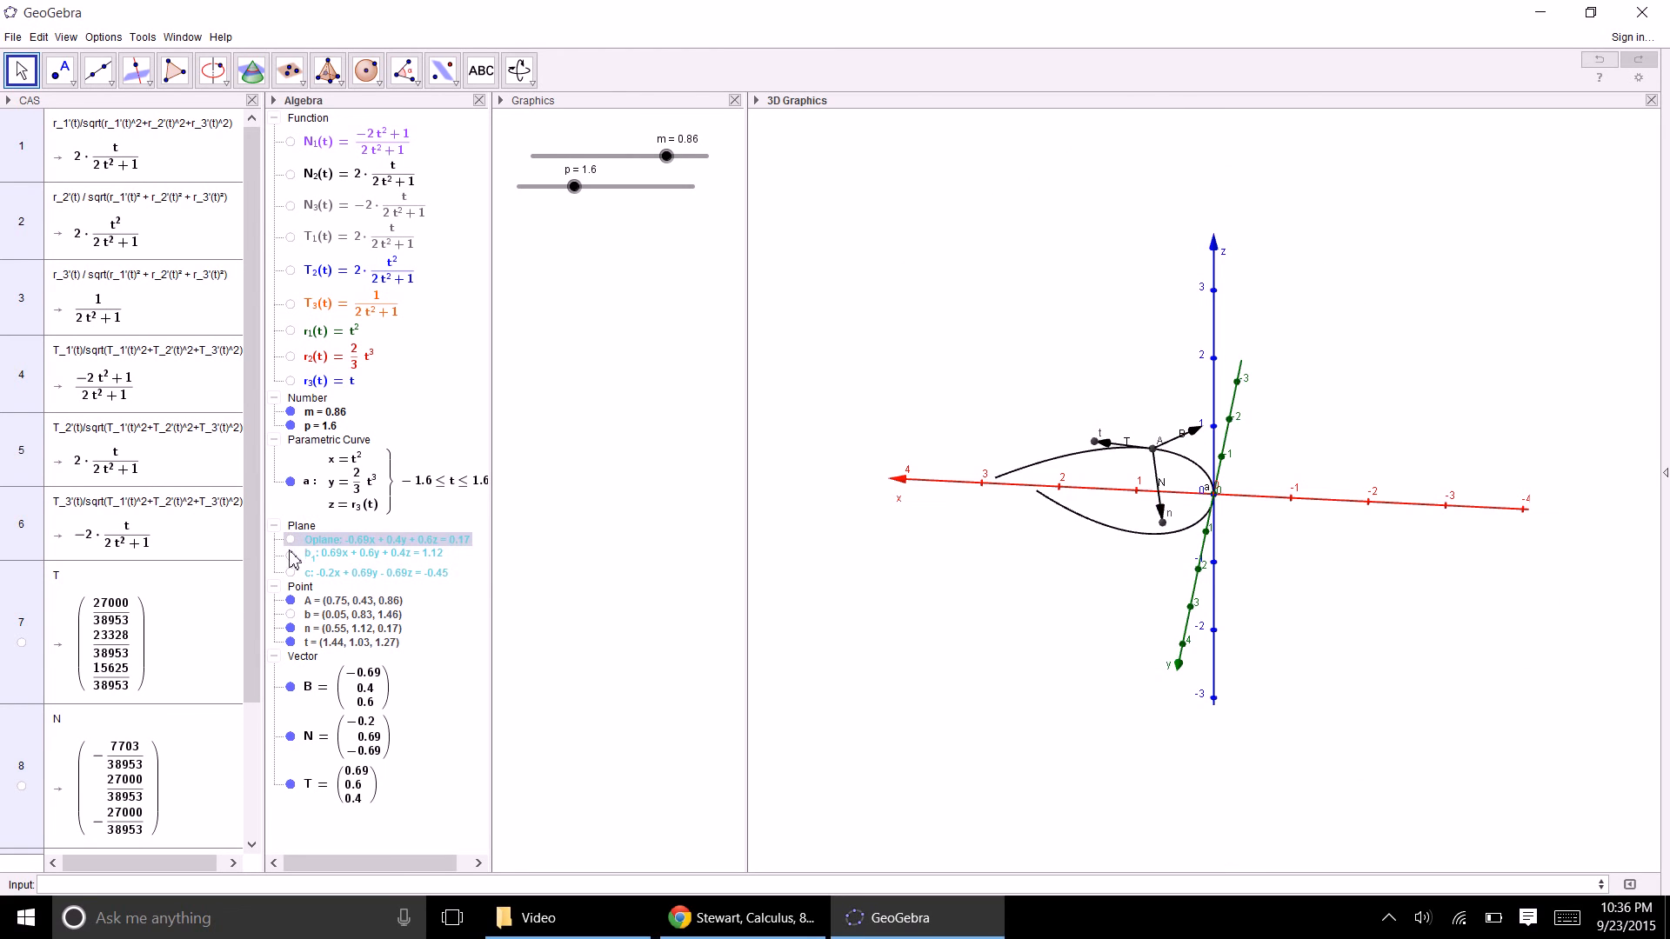
pyautogui.click(290, 554)
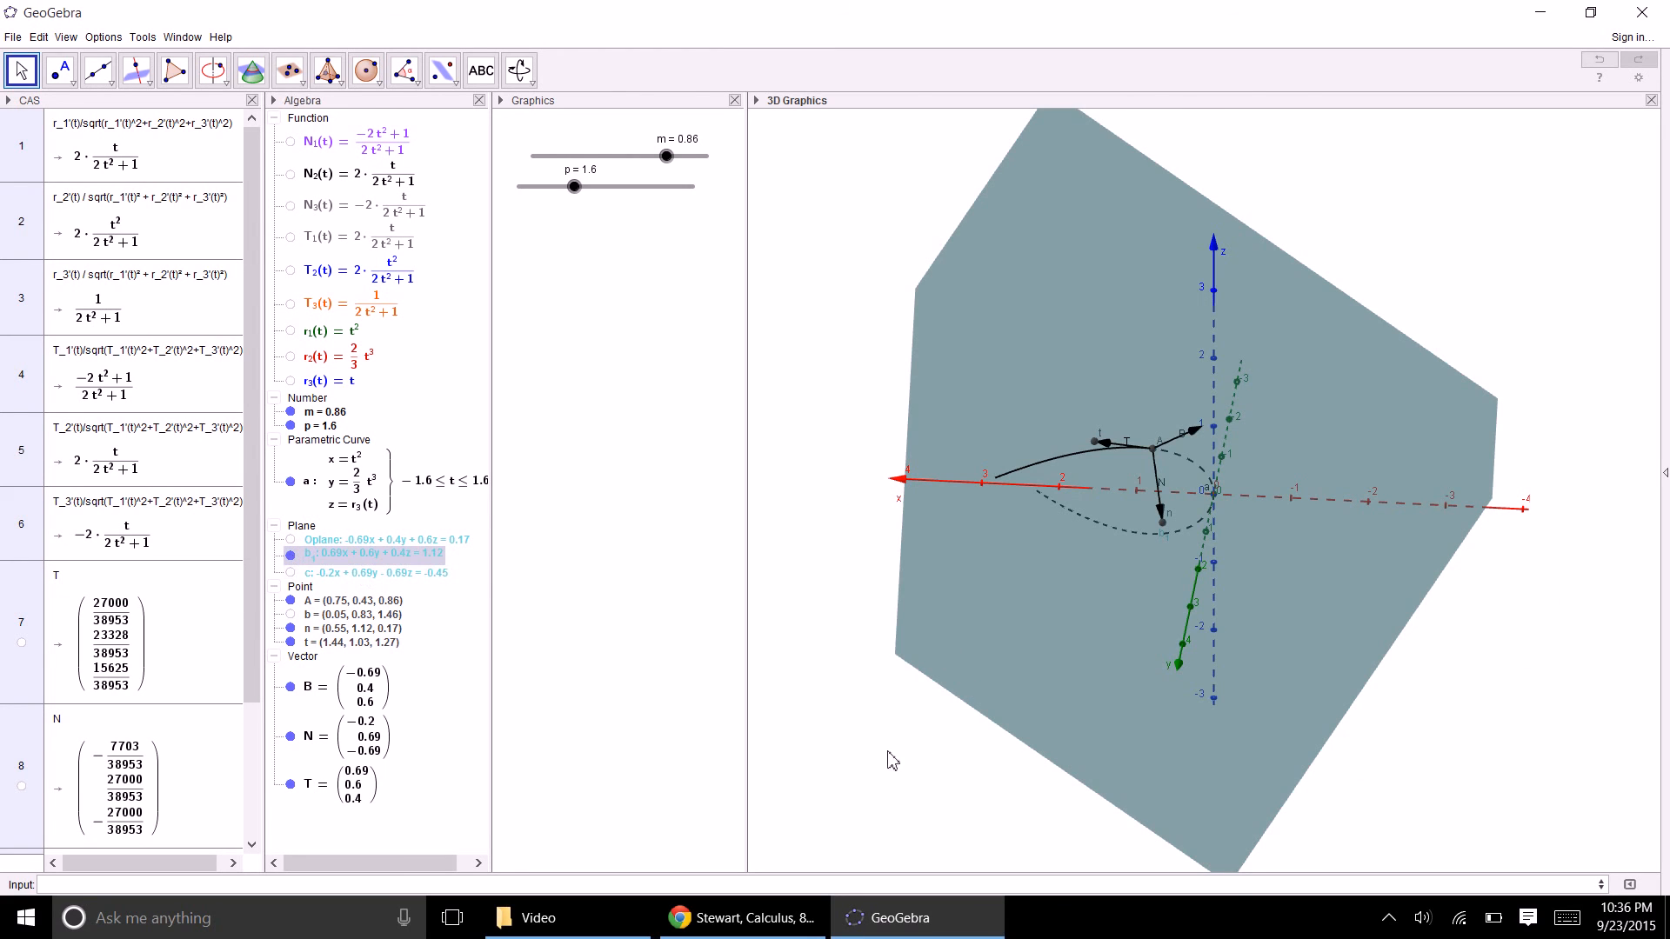
pyautogui.moveTo(1328, 692); pyautogui.dragTo(1430, 577)
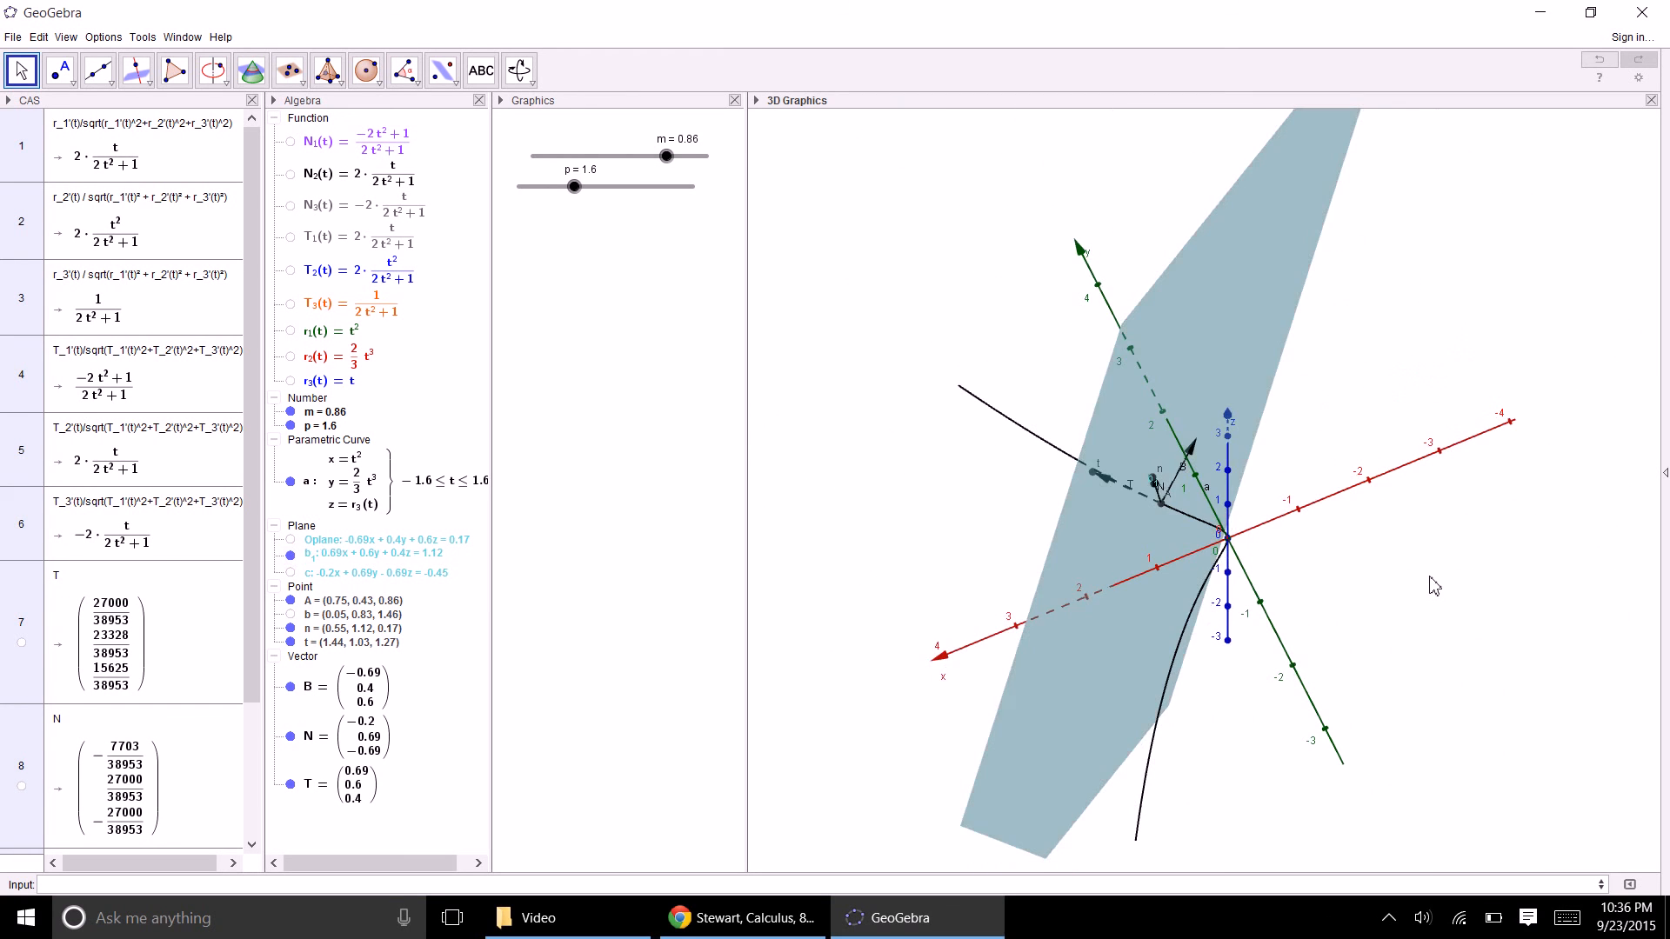
pyautogui.moveTo(1407, 645)
pyautogui.mouseDown()
pyautogui.moveTo(1383, 615)
pyautogui.moveTo(1392, 651)
pyautogui.moveTo(1430, 644)
pyautogui.mouseUp()
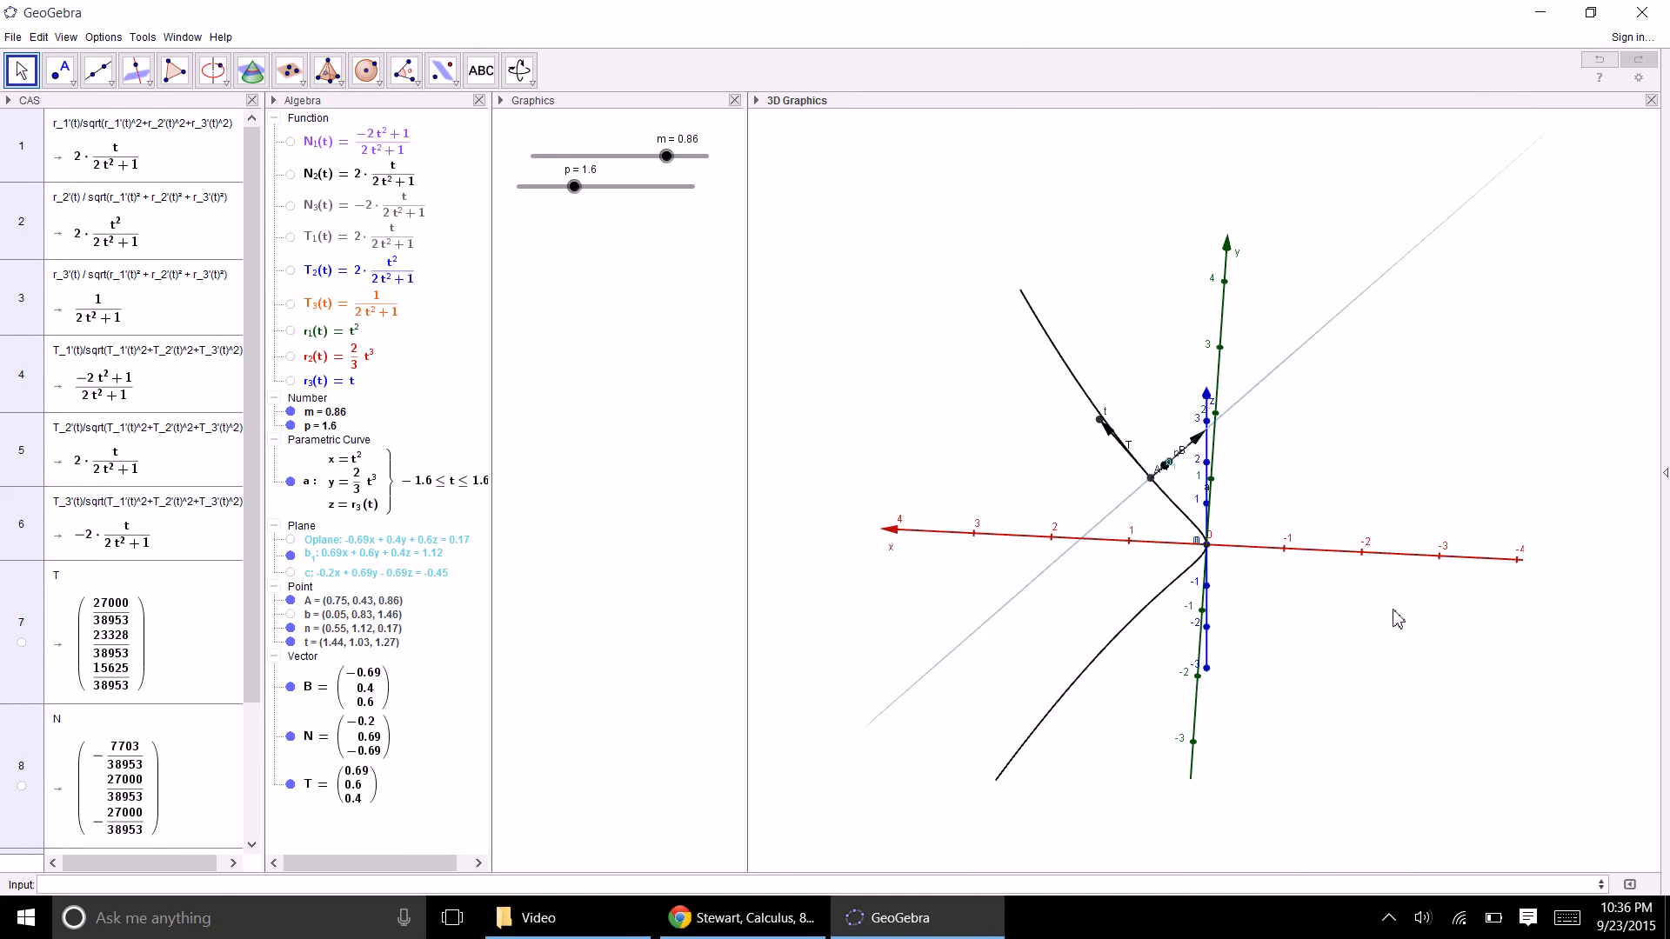
pyautogui.moveTo(1156, 608); pyautogui.dragTo(1163, 607)
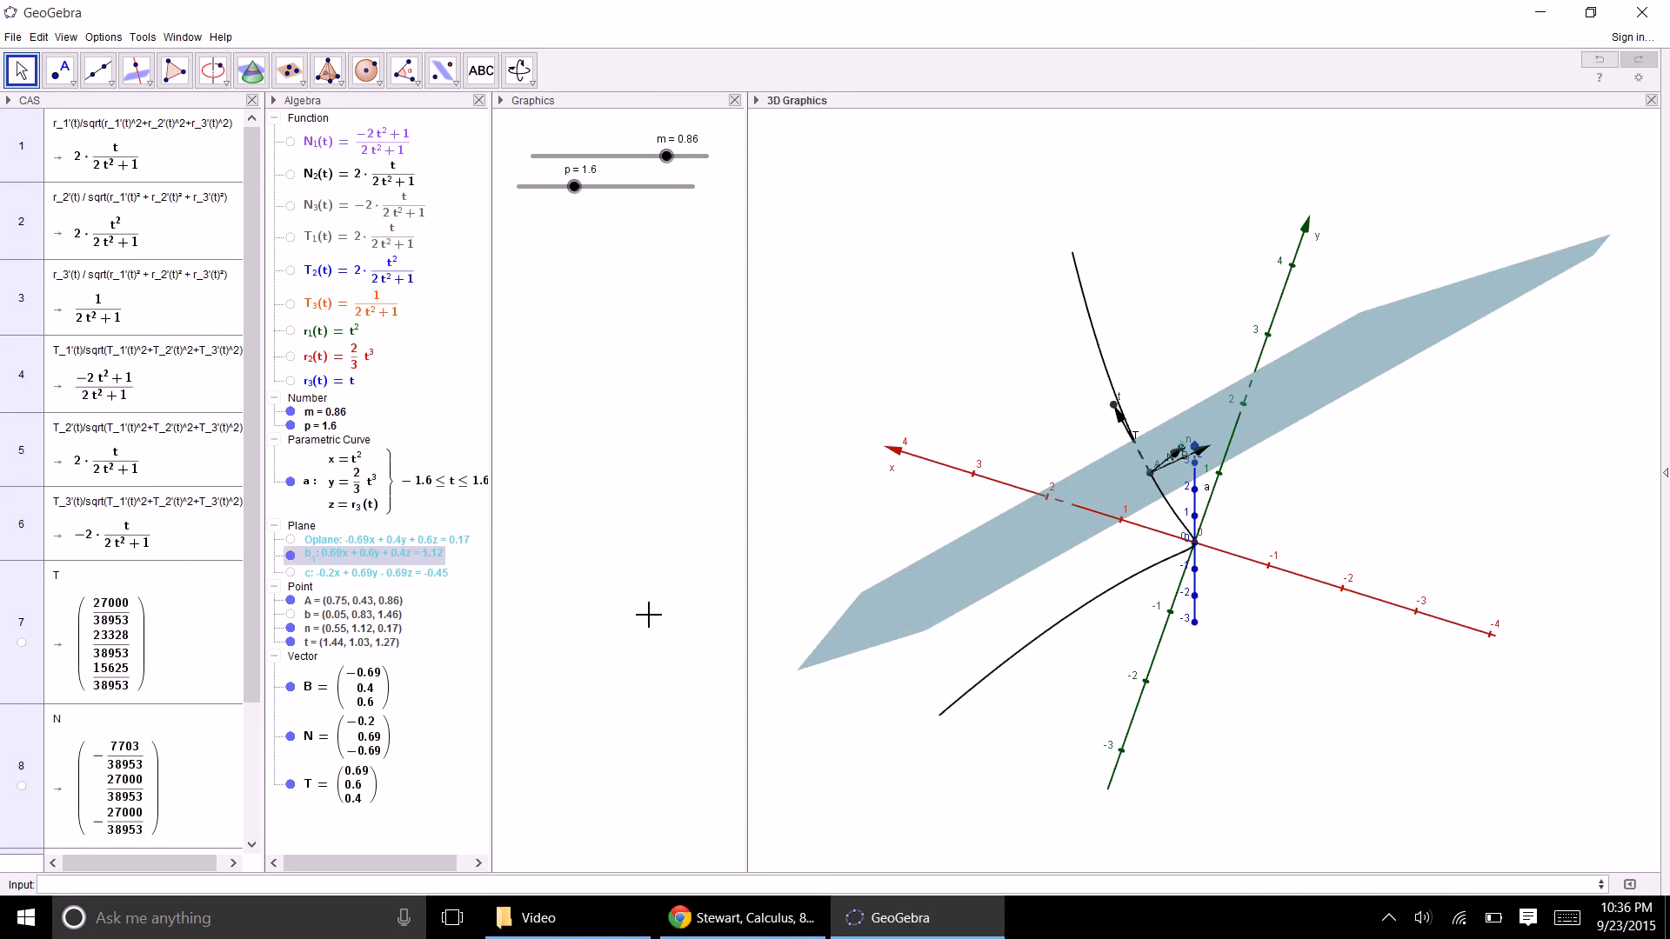
# - Rename the normal plane b_1 as Nplane
pyautogui.click(324, 555)
pyautogui.rightClick(324, 561)
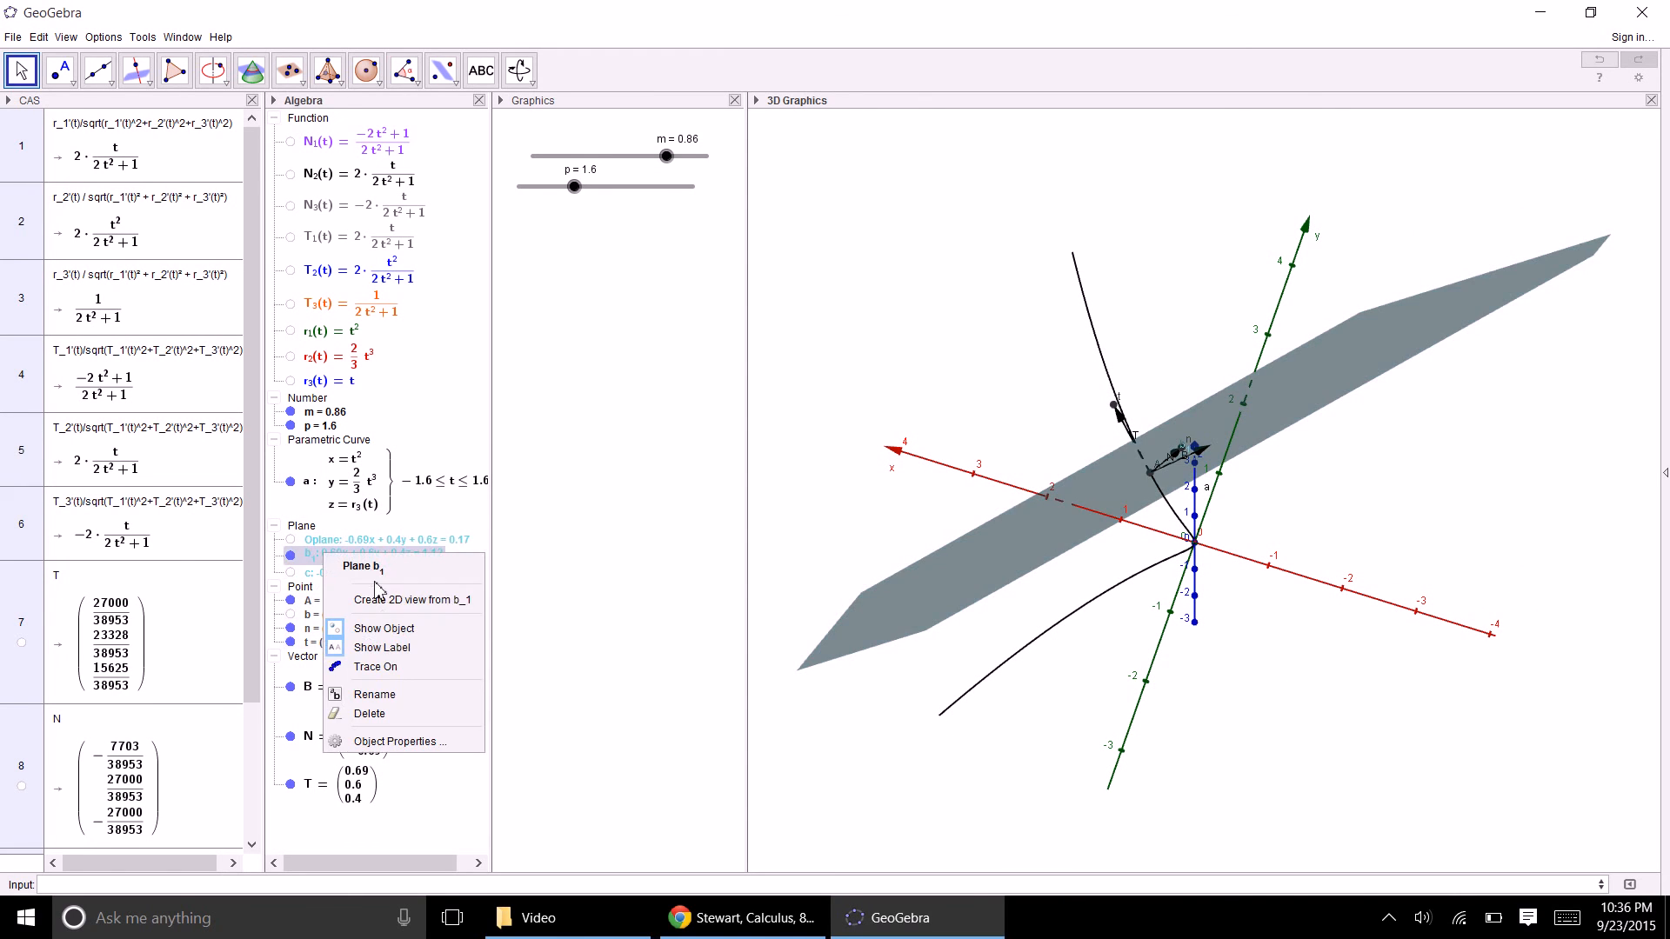
pyautogui.click(394, 699)
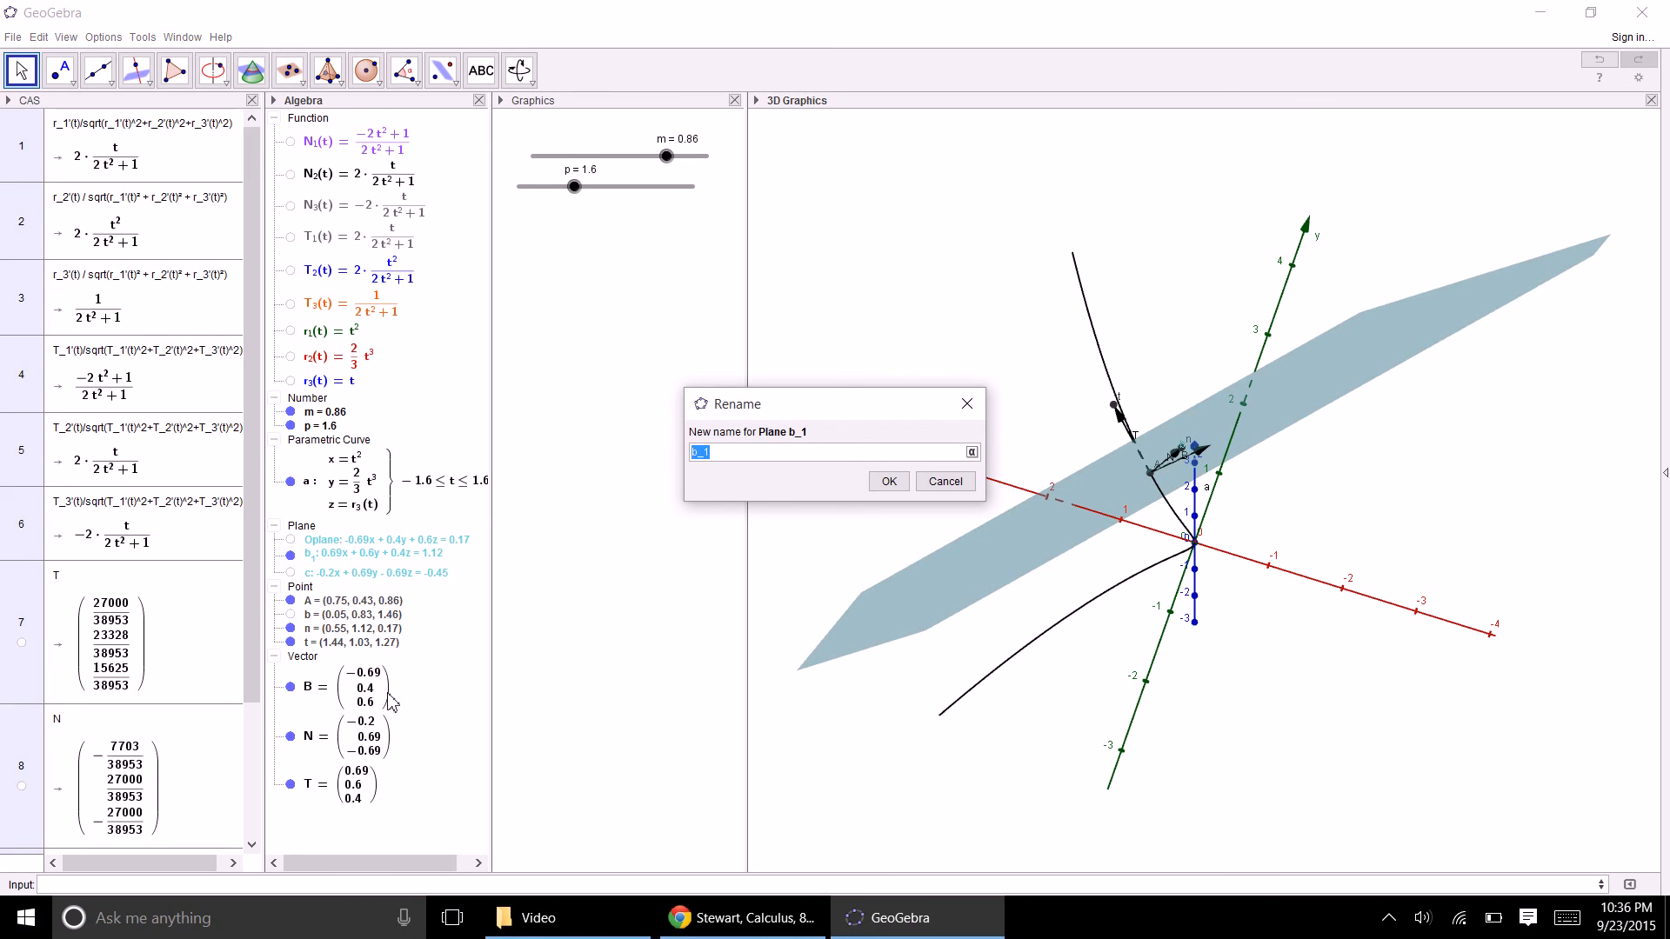
pyautogui.write('ne')
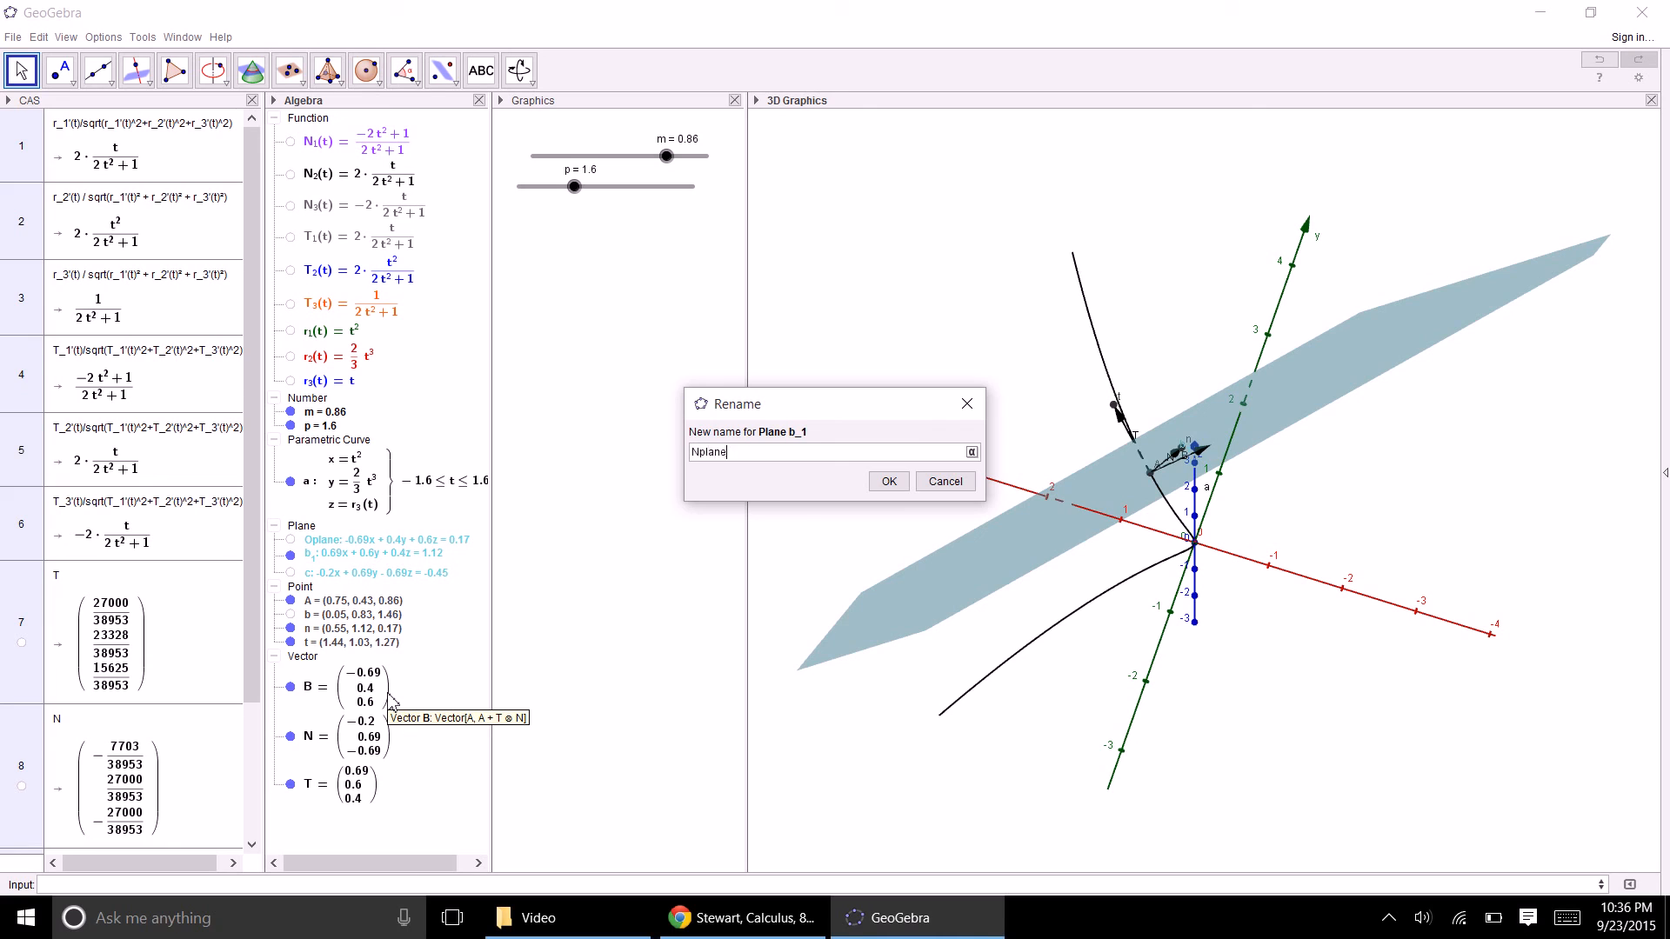
pyautogui.press('Return')
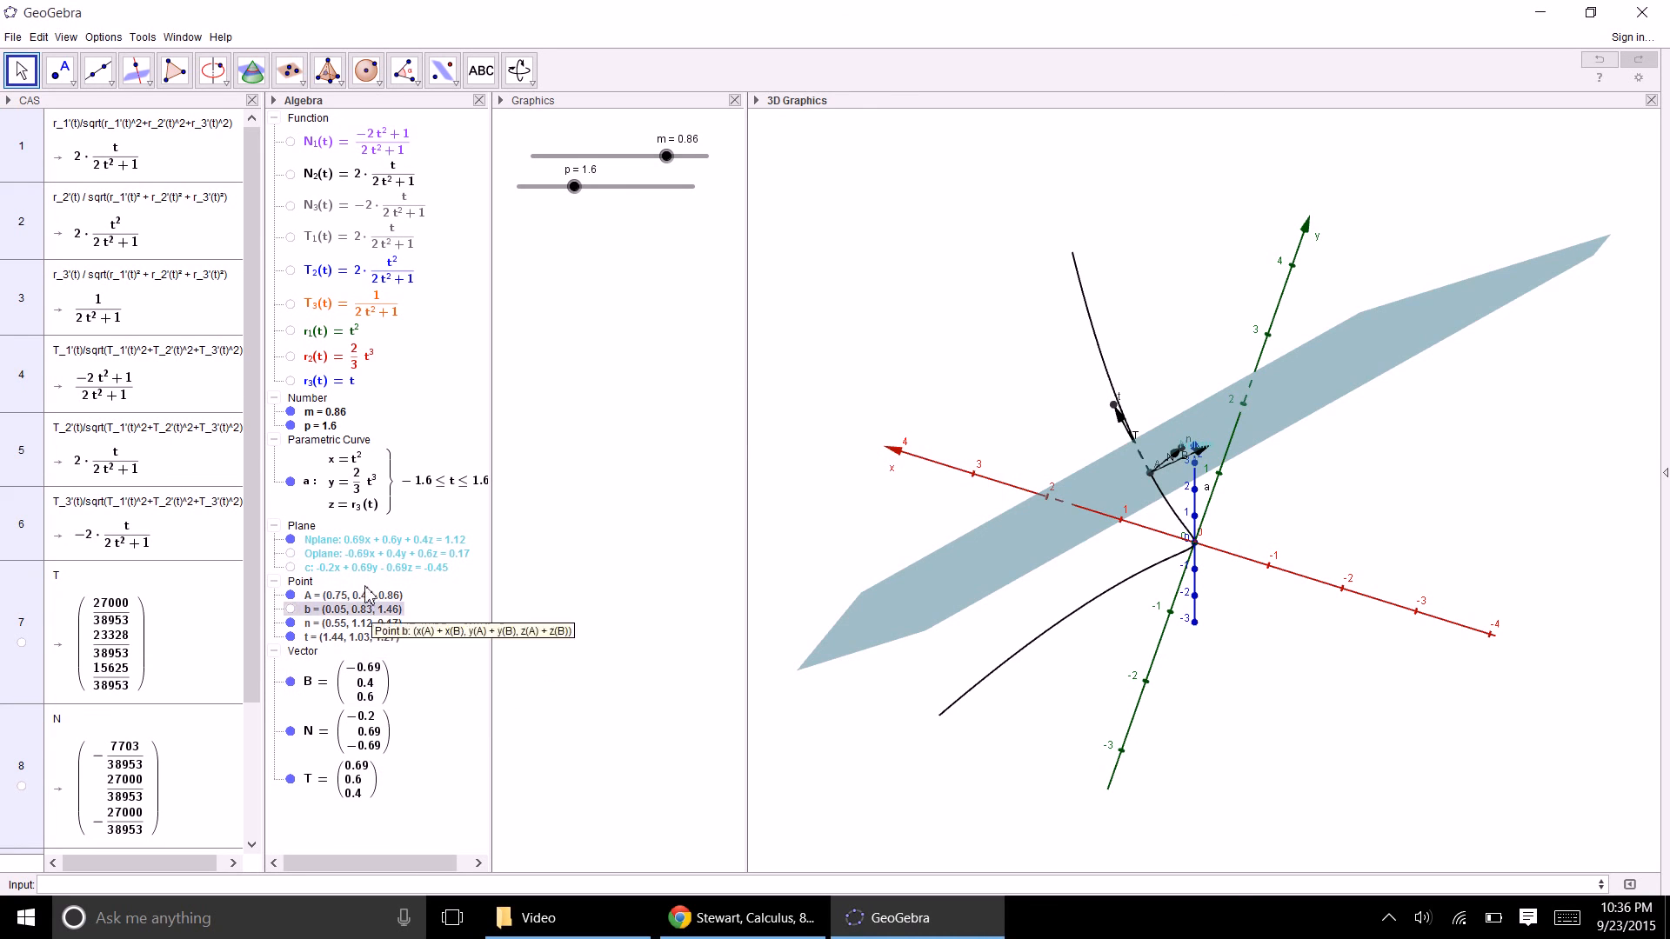
# - Rename plane c, the rectifying plane, as Rplane
pyautogui.rightClick(339, 567)
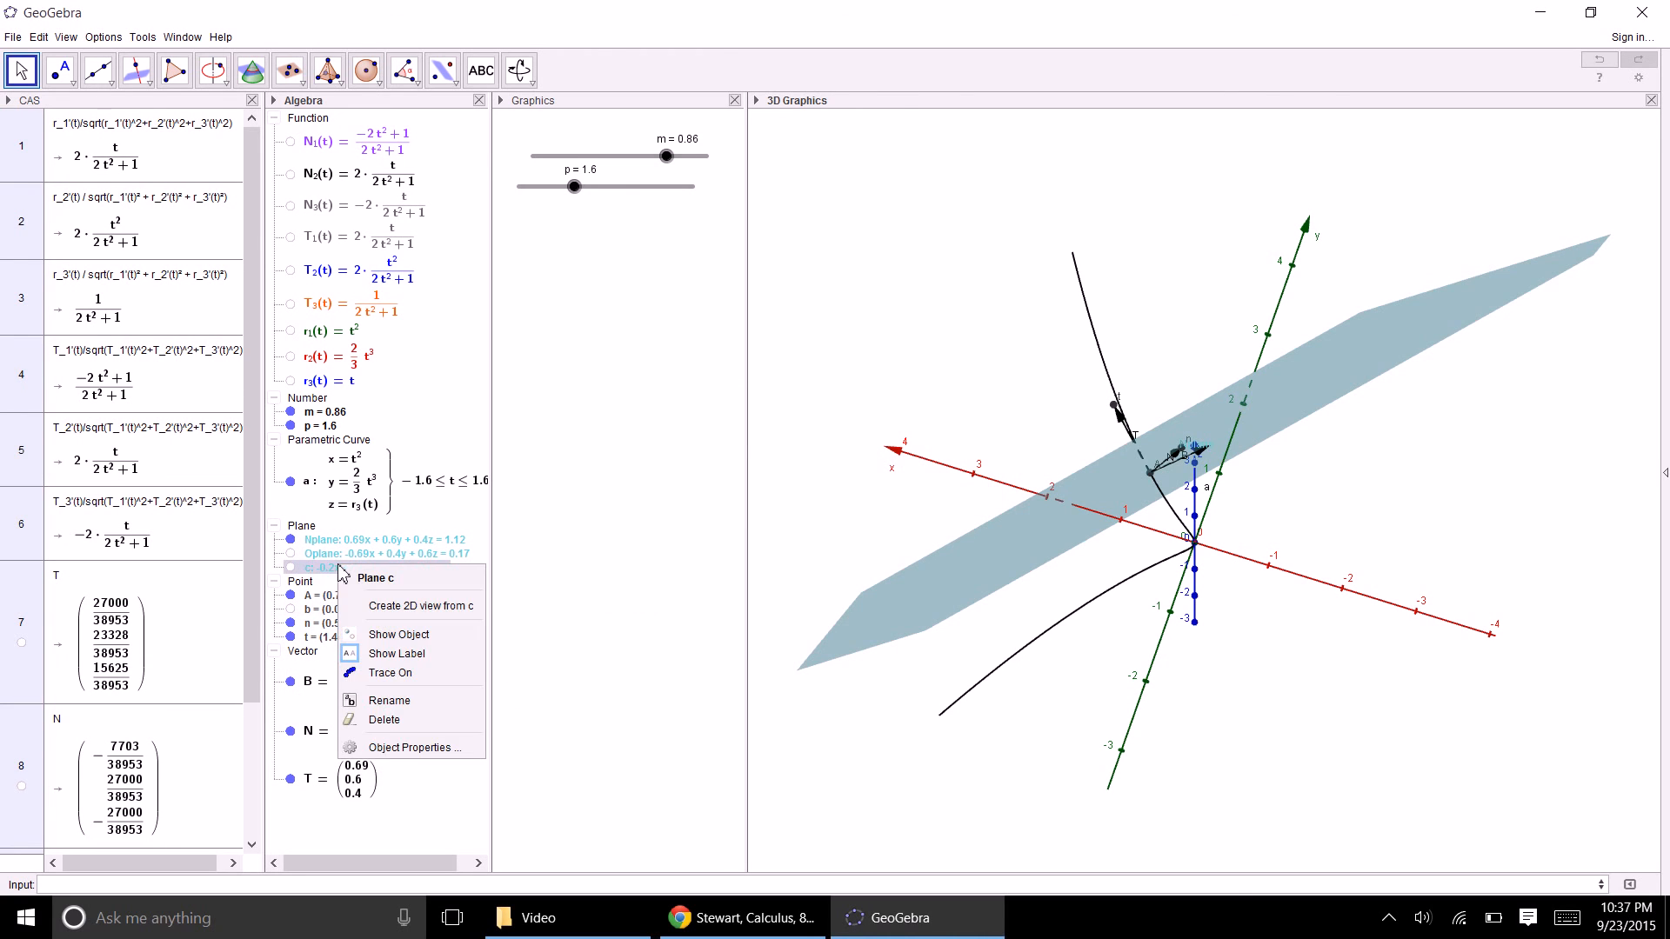
pyautogui.click(393, 701)
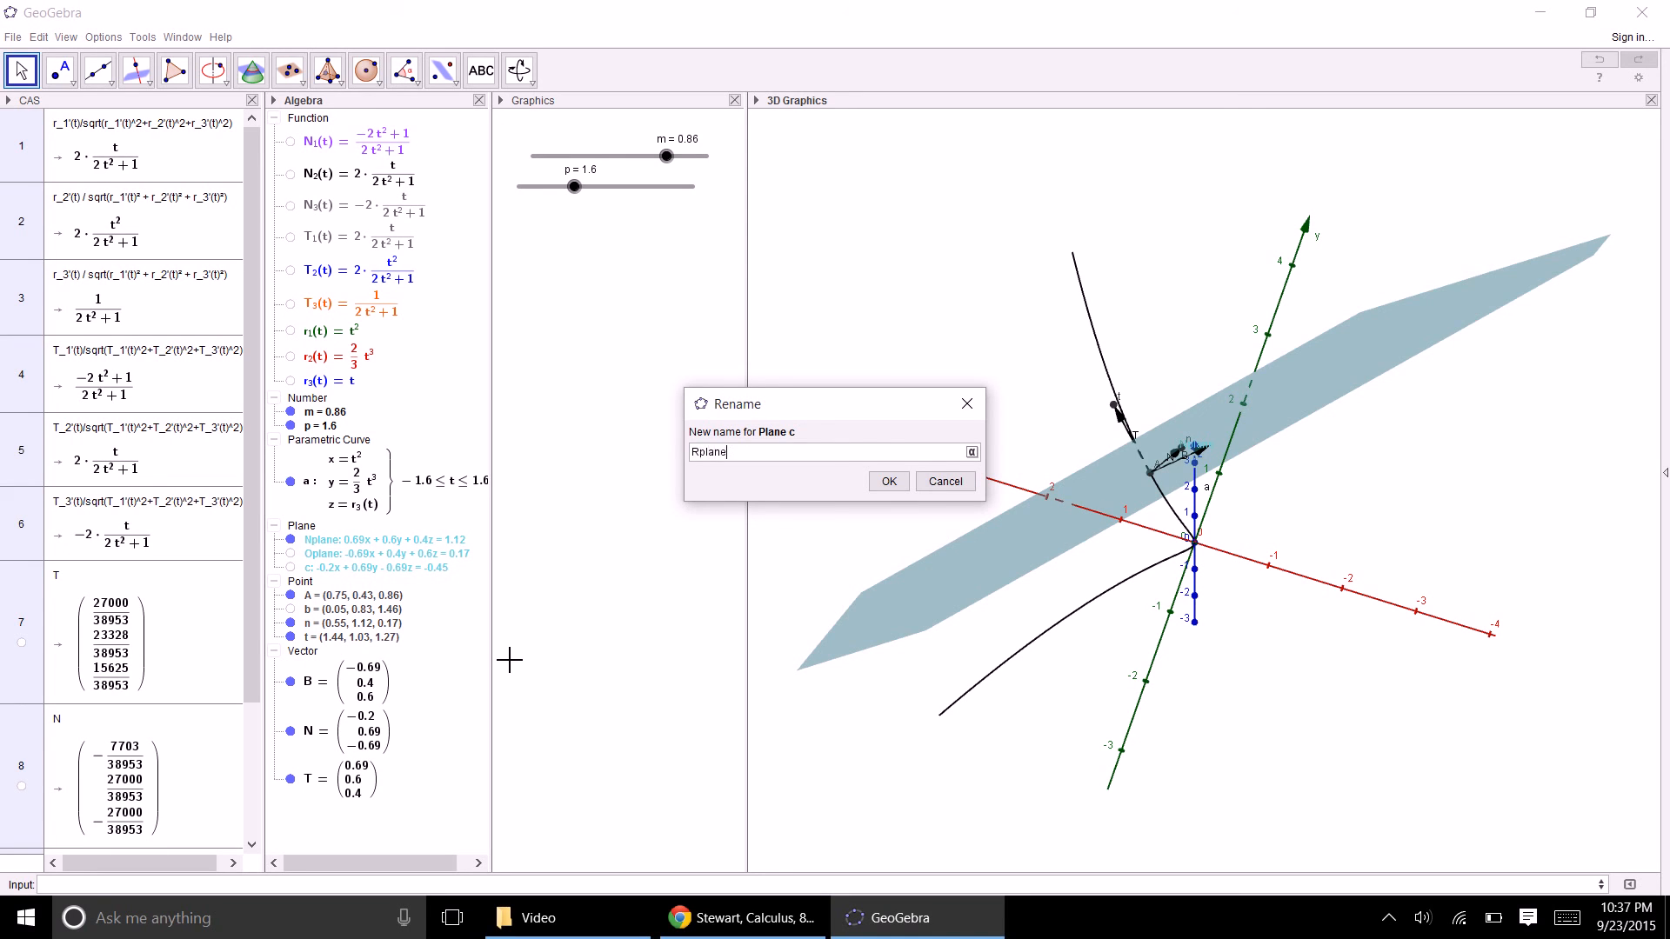
pyautogui.press('Return')
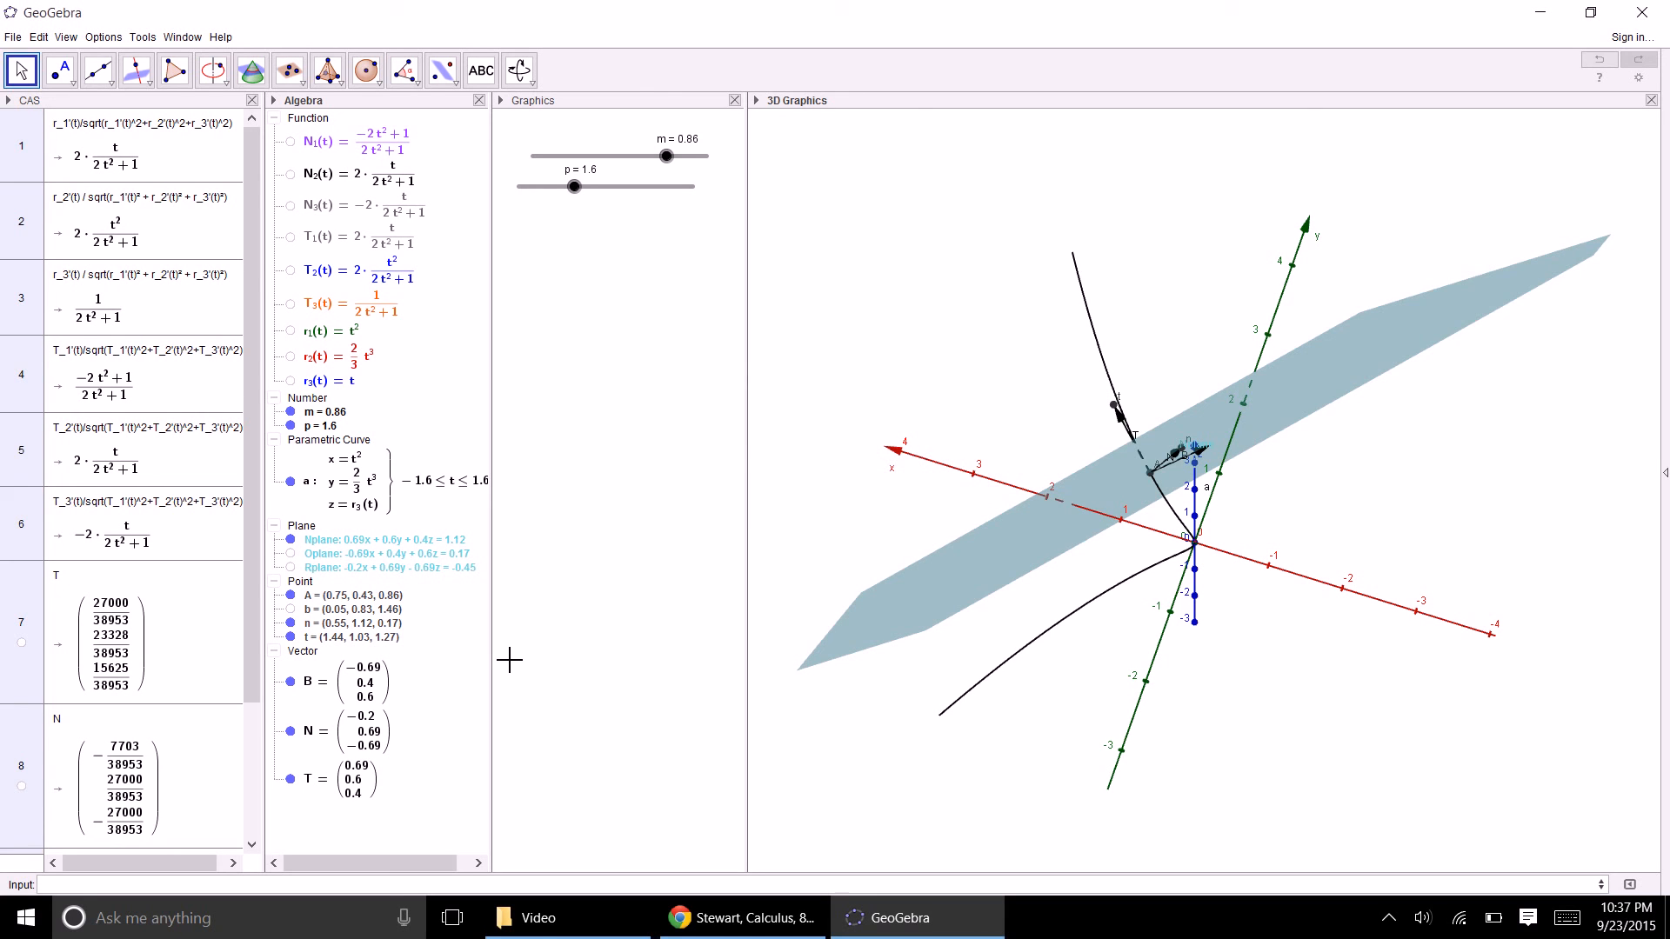
# - Show Oplane and Rplane together with Nplane in the 3D view
pyautogui.click(290, 555)
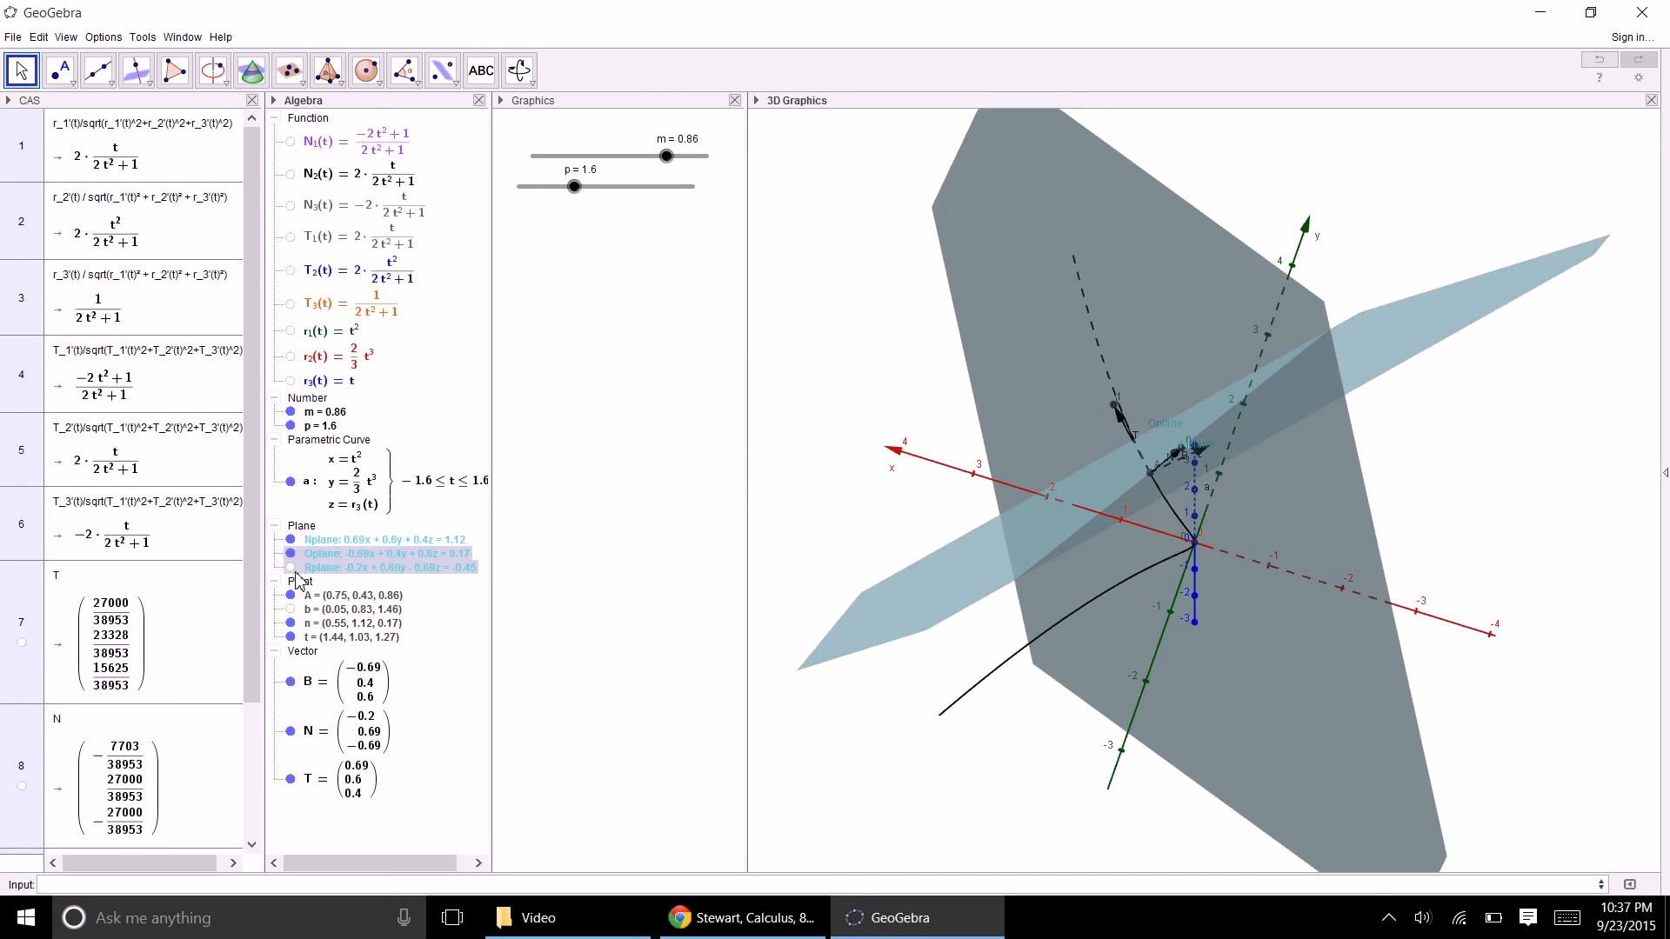
pyautogui.click(290, 567)
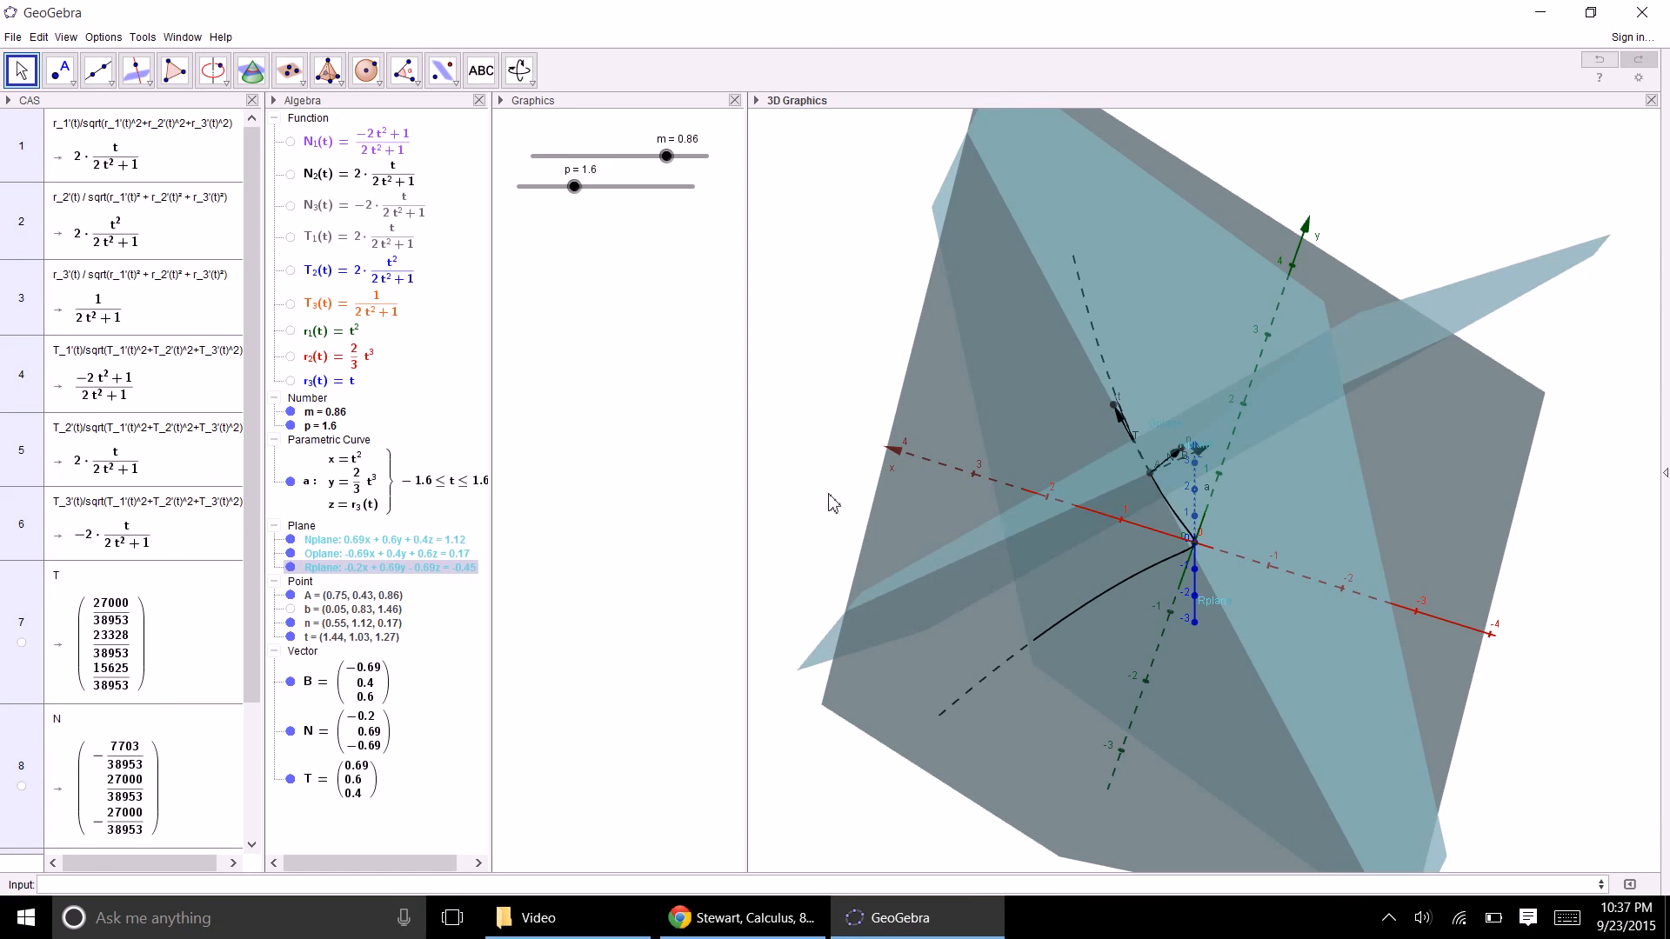
pyautogui.moveTo(866, 702); pyautogui.dragTo(876, 836)
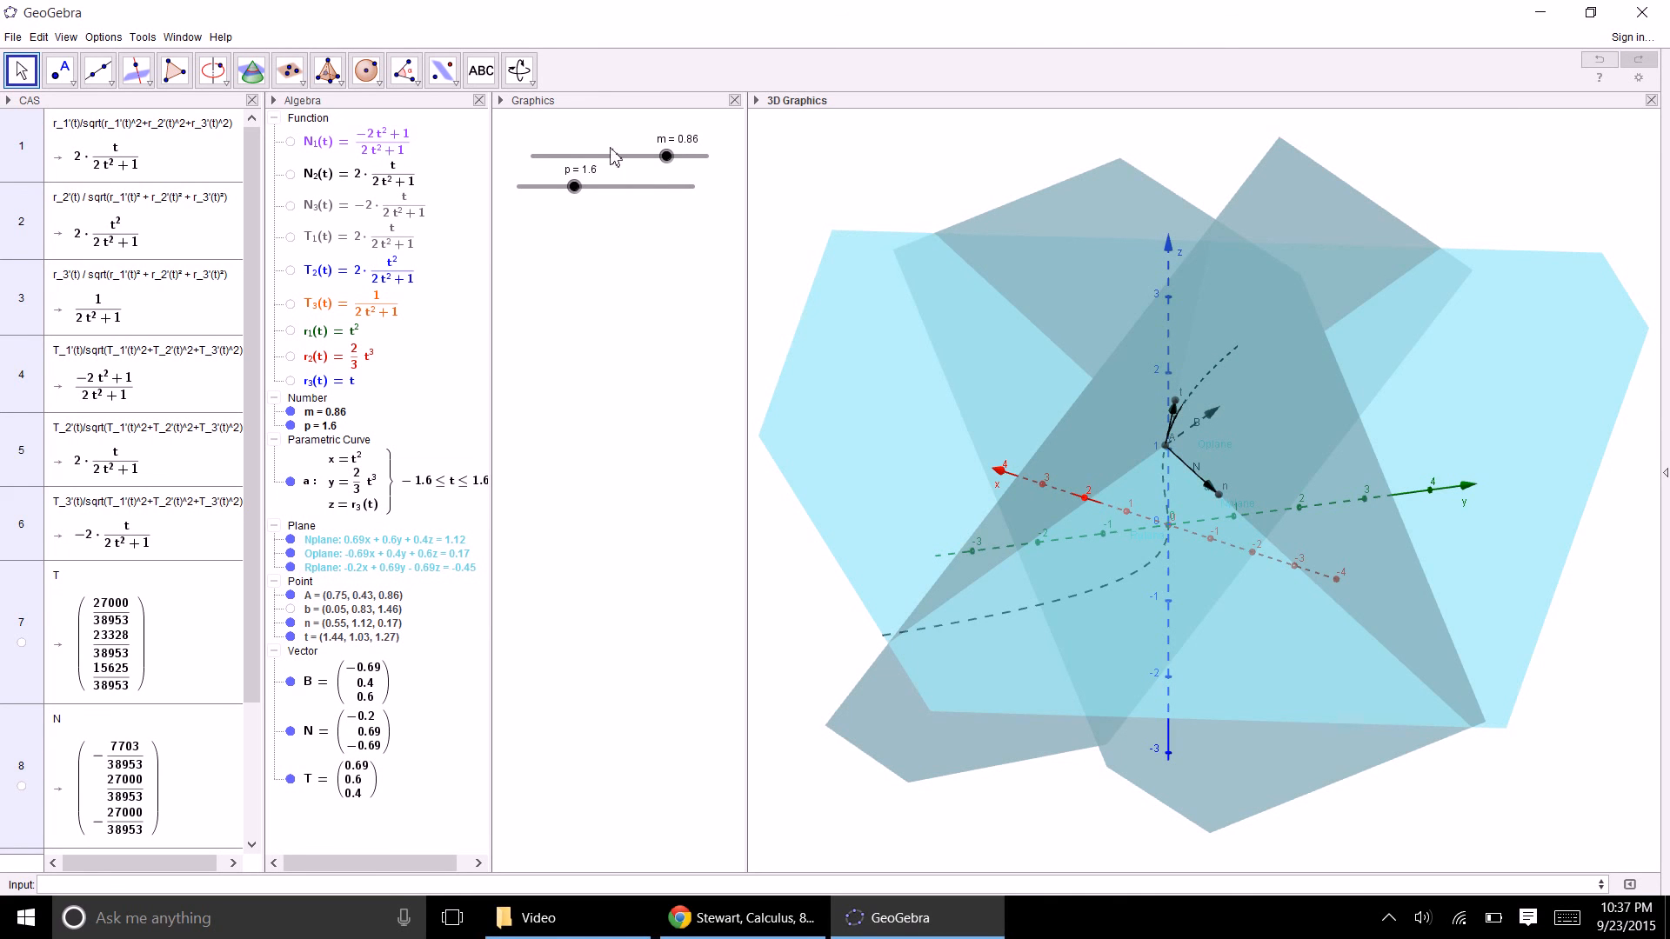
# - Turn on the animation of slider m to move the frame and its three planes along the curve
pyautogui.click(667, 157)
pyautogui.rightClick(669, 157)
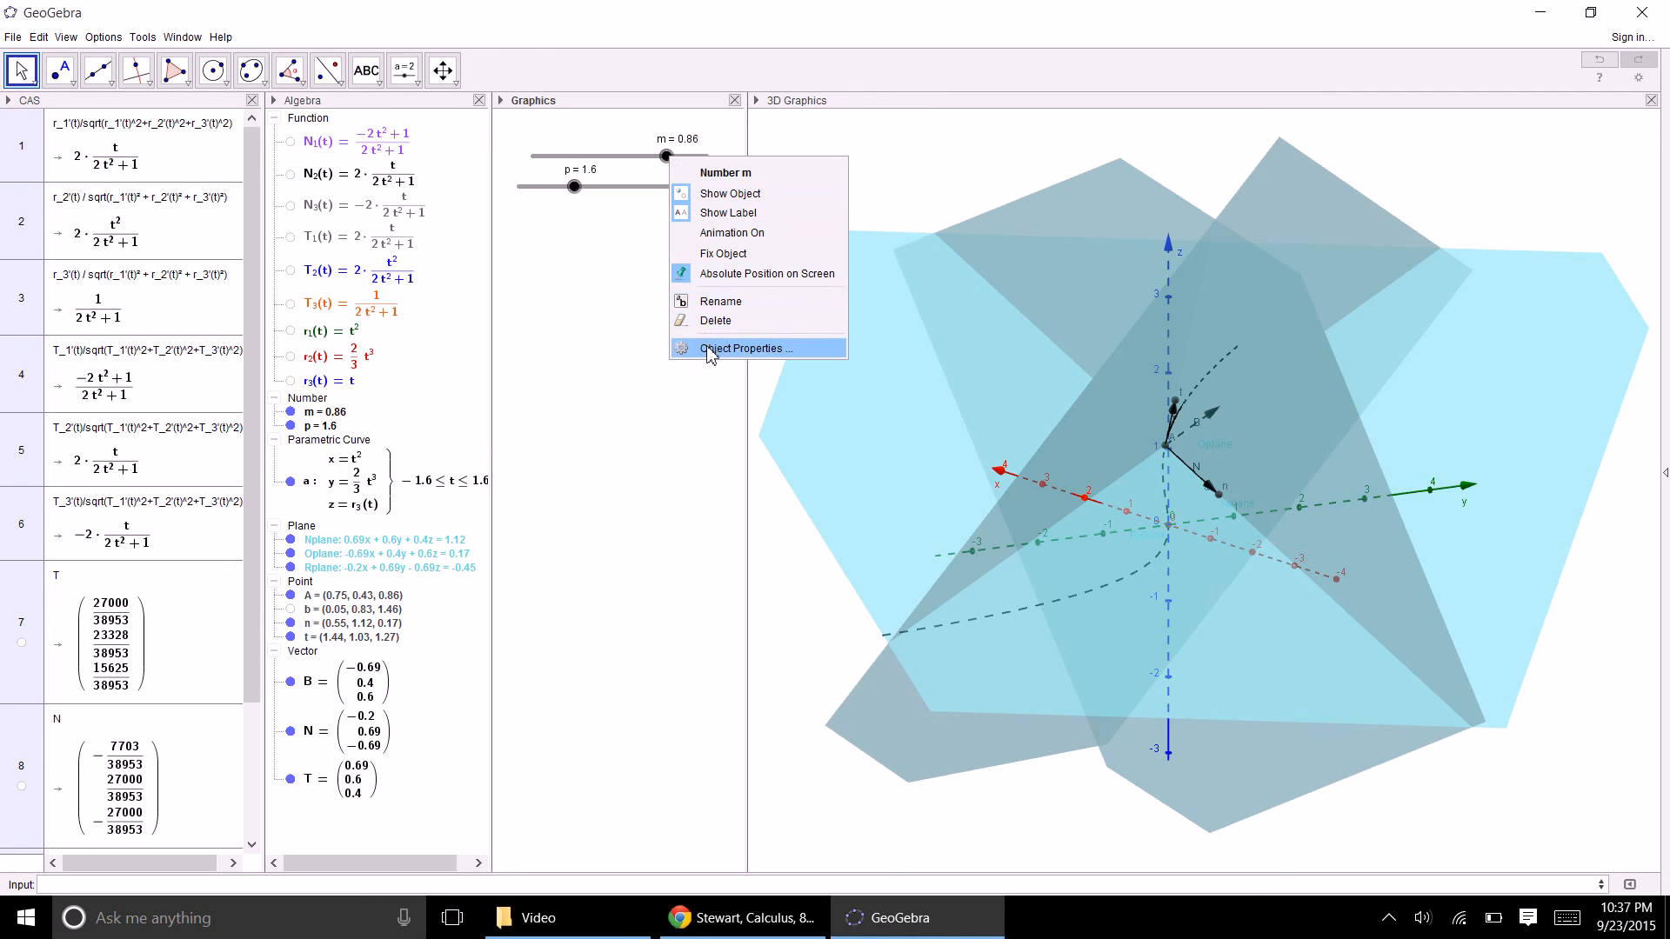
pyautogui.click(722, 233)
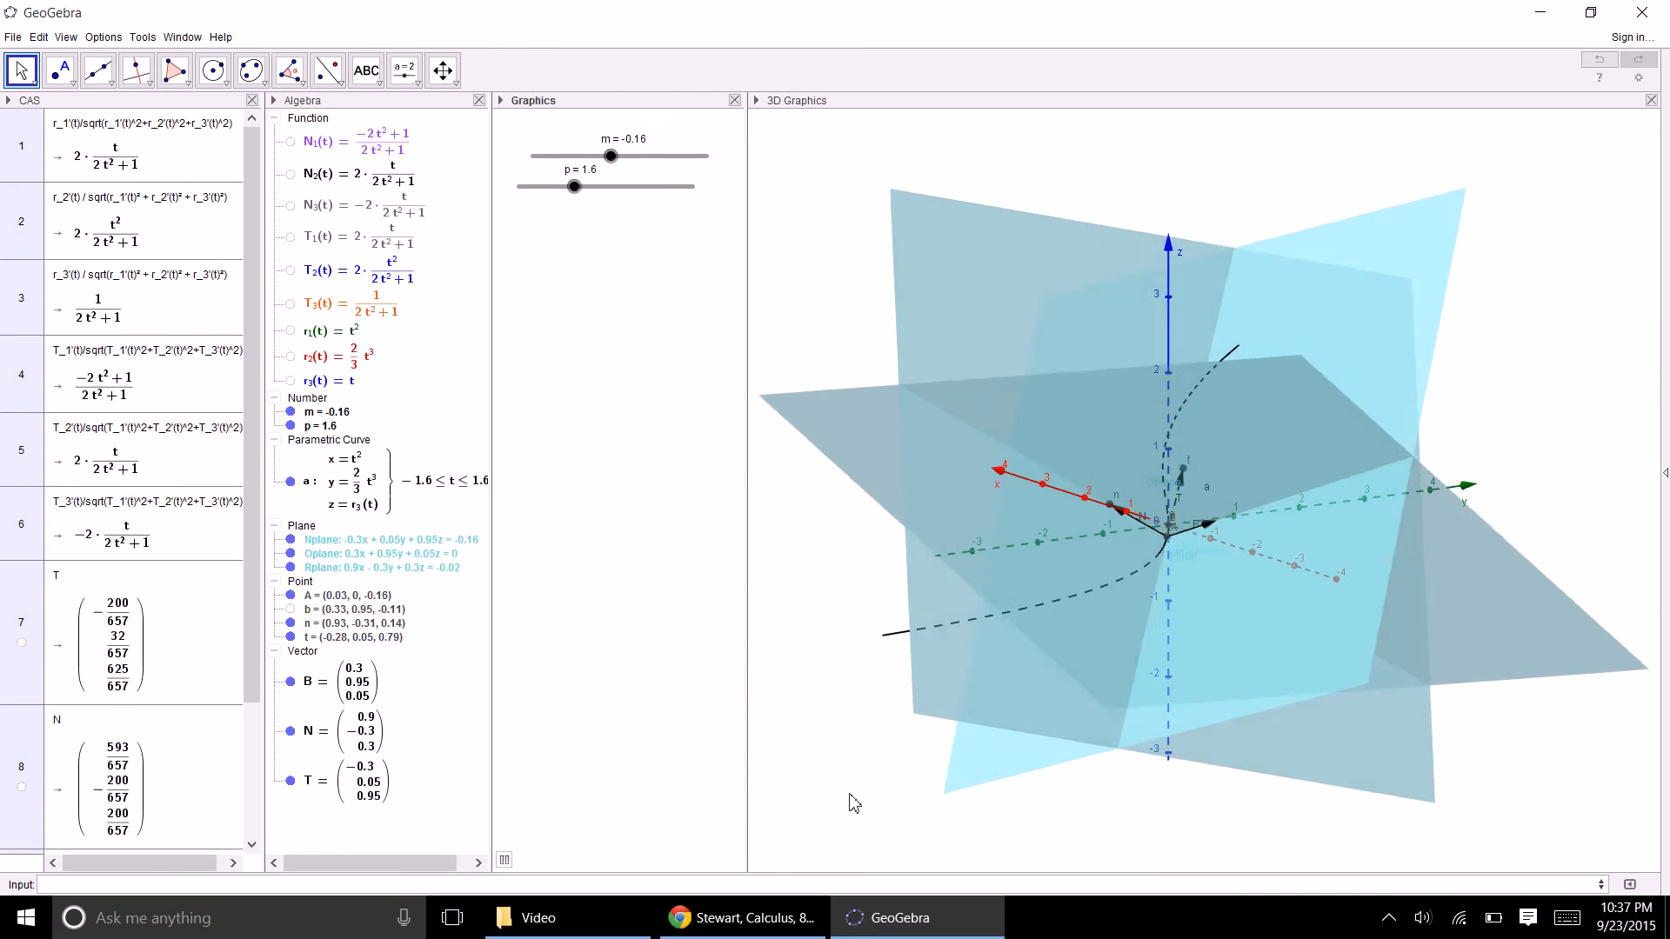
# - View the moving frame and planes from another angle and stop the animation of slider m
pyautogui.moveTo(846, 794); pyautogui.dragTo(968, 446)
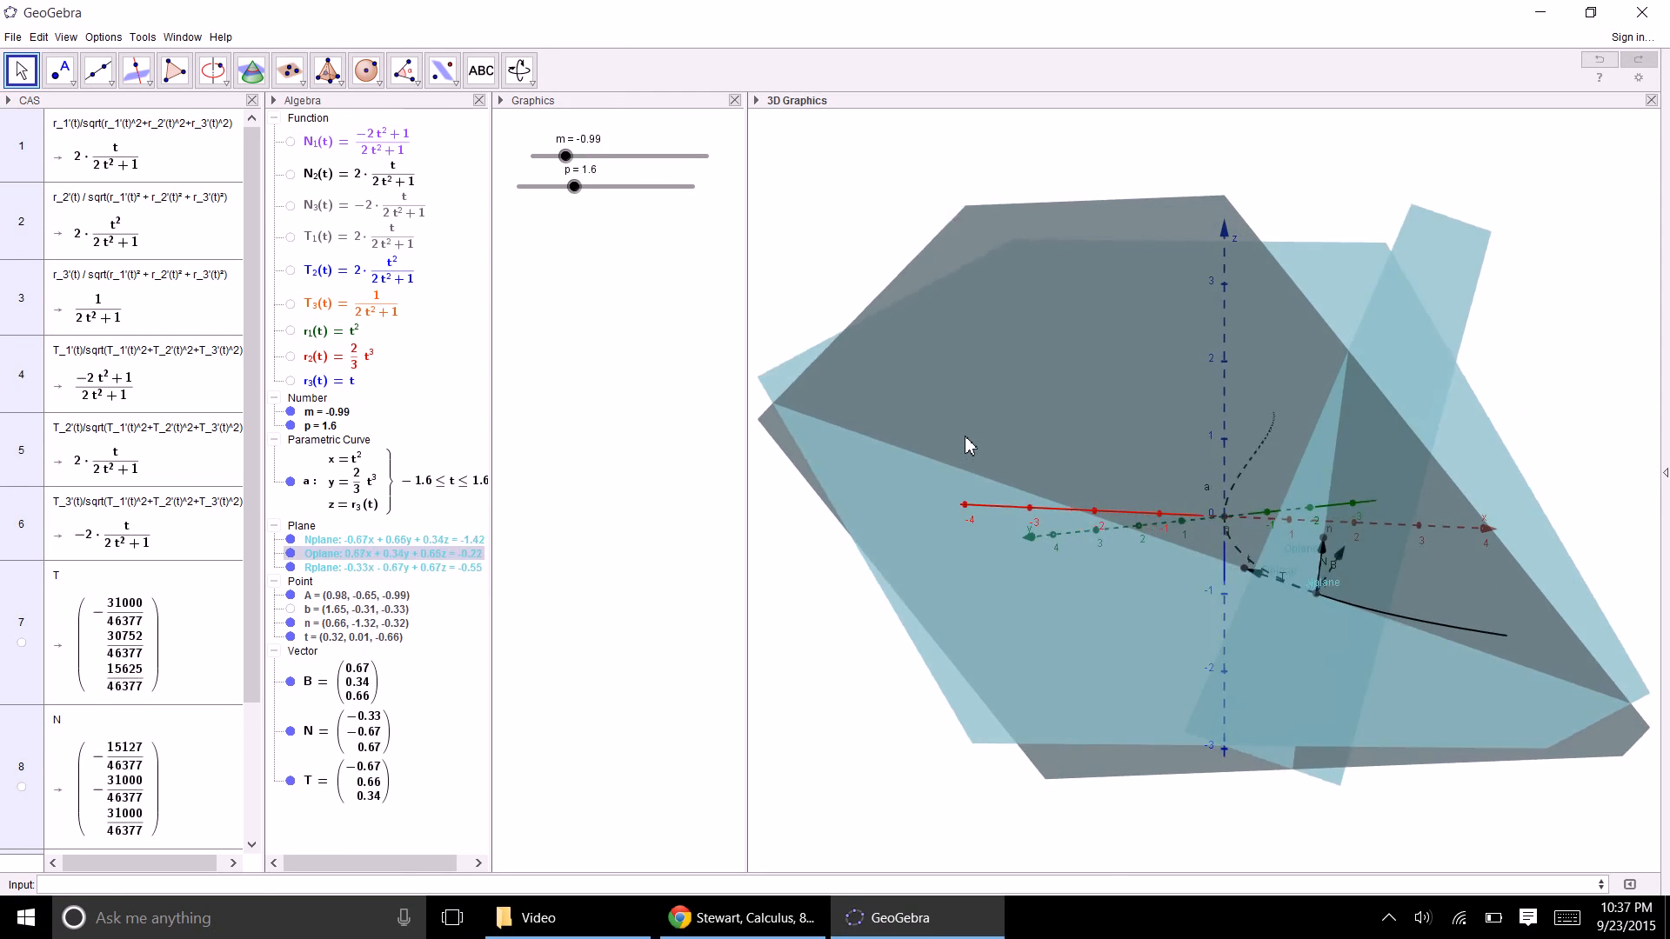
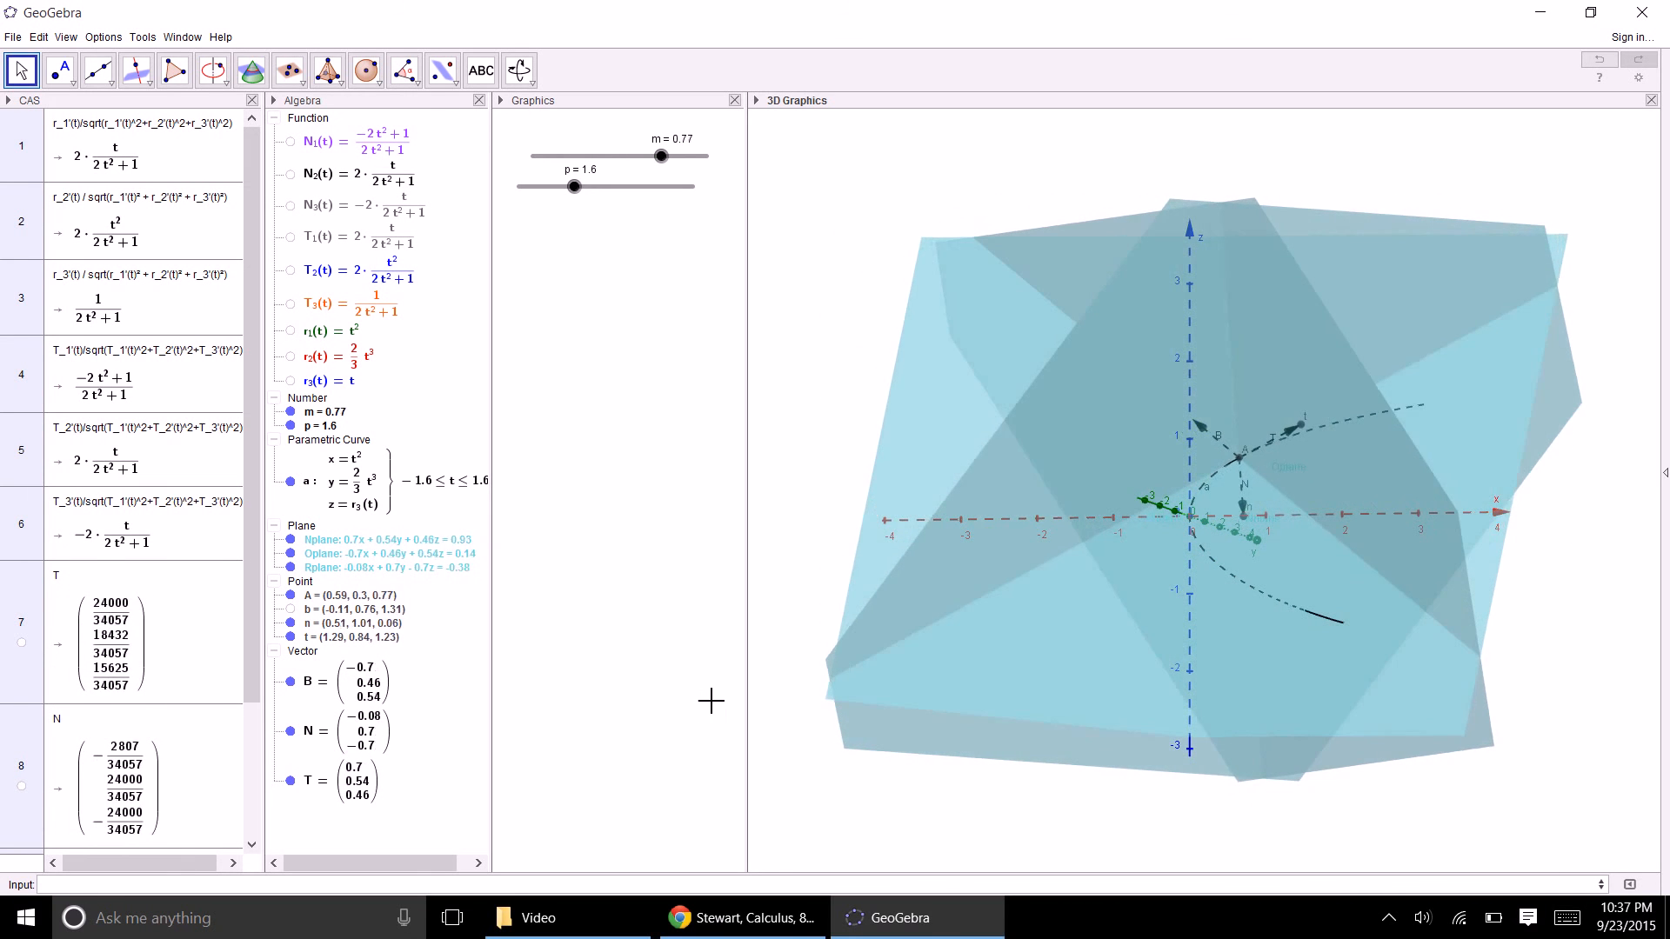
pyautogui.rightClick(687, 156)
pyautogui.click(735, 233)
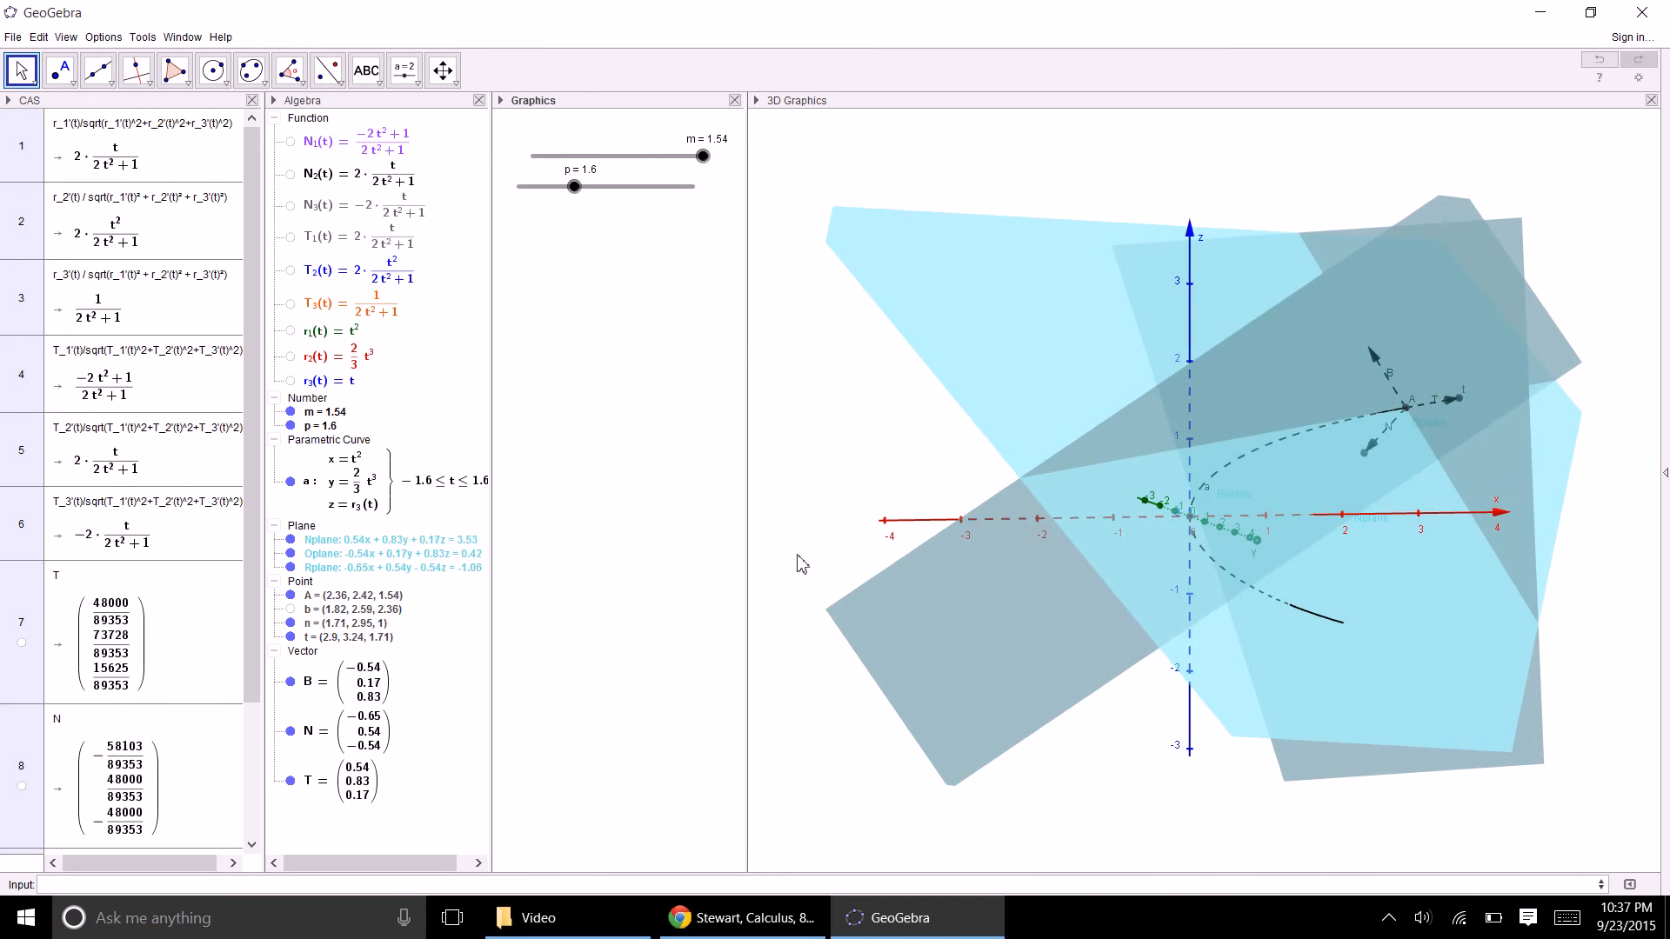
# - Hide the planes Nplane, Oplane and Rplane in the 3D view
pyautogui.click(291, 540)
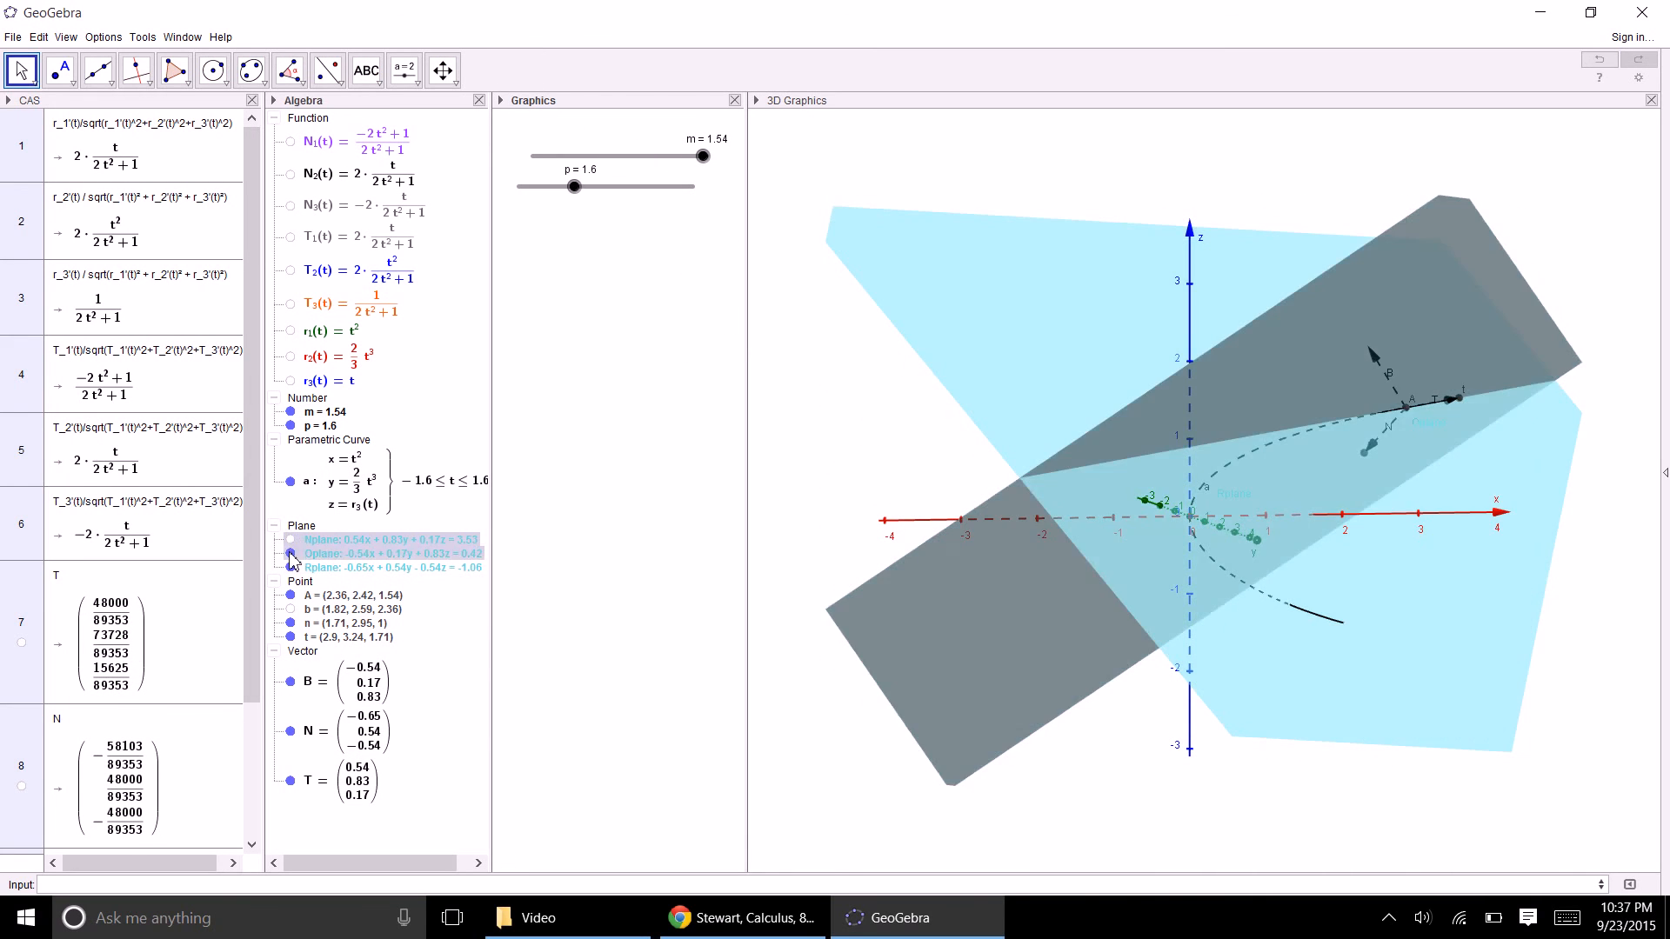
pyautogui.click(291, 553)
pyautogui.click(291, 567)
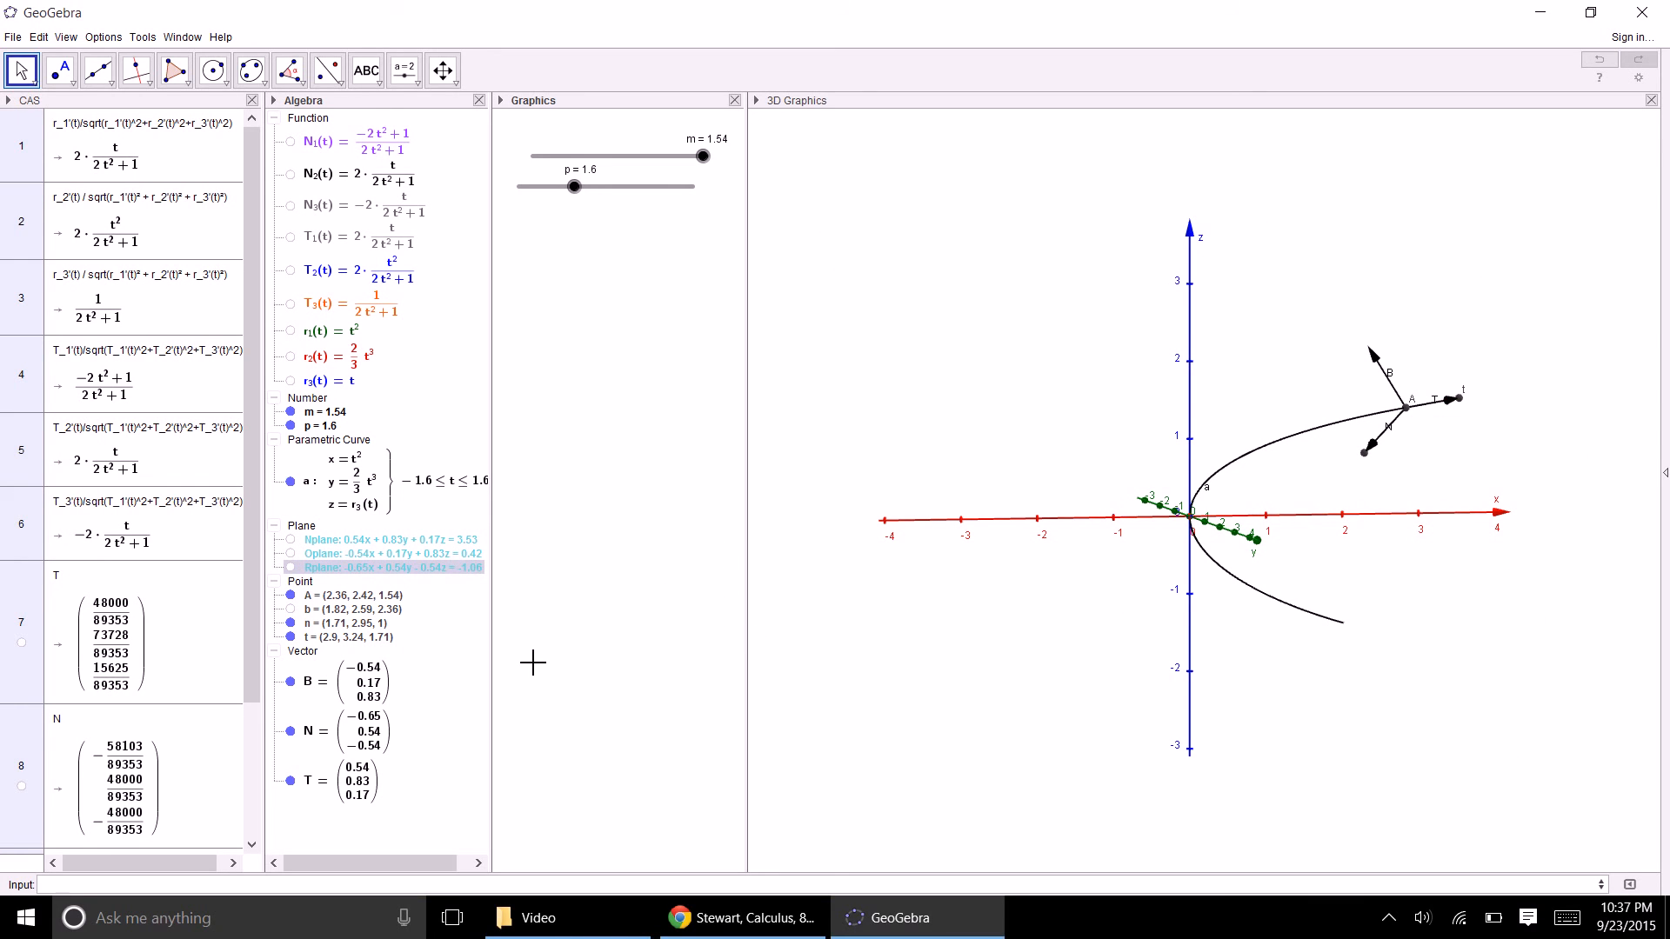
# - Open the definition of Nplane, examine its whole equation from the T_1(m) term to the end, and cancel without editing
pyautogui.keyDown('ctrl'); pyautogui.click(345, 543); pyautogui.keyUp('ctrl')
pyautogui.rightClick(379, 544)
pyautogui.doubleClick(363, 541)
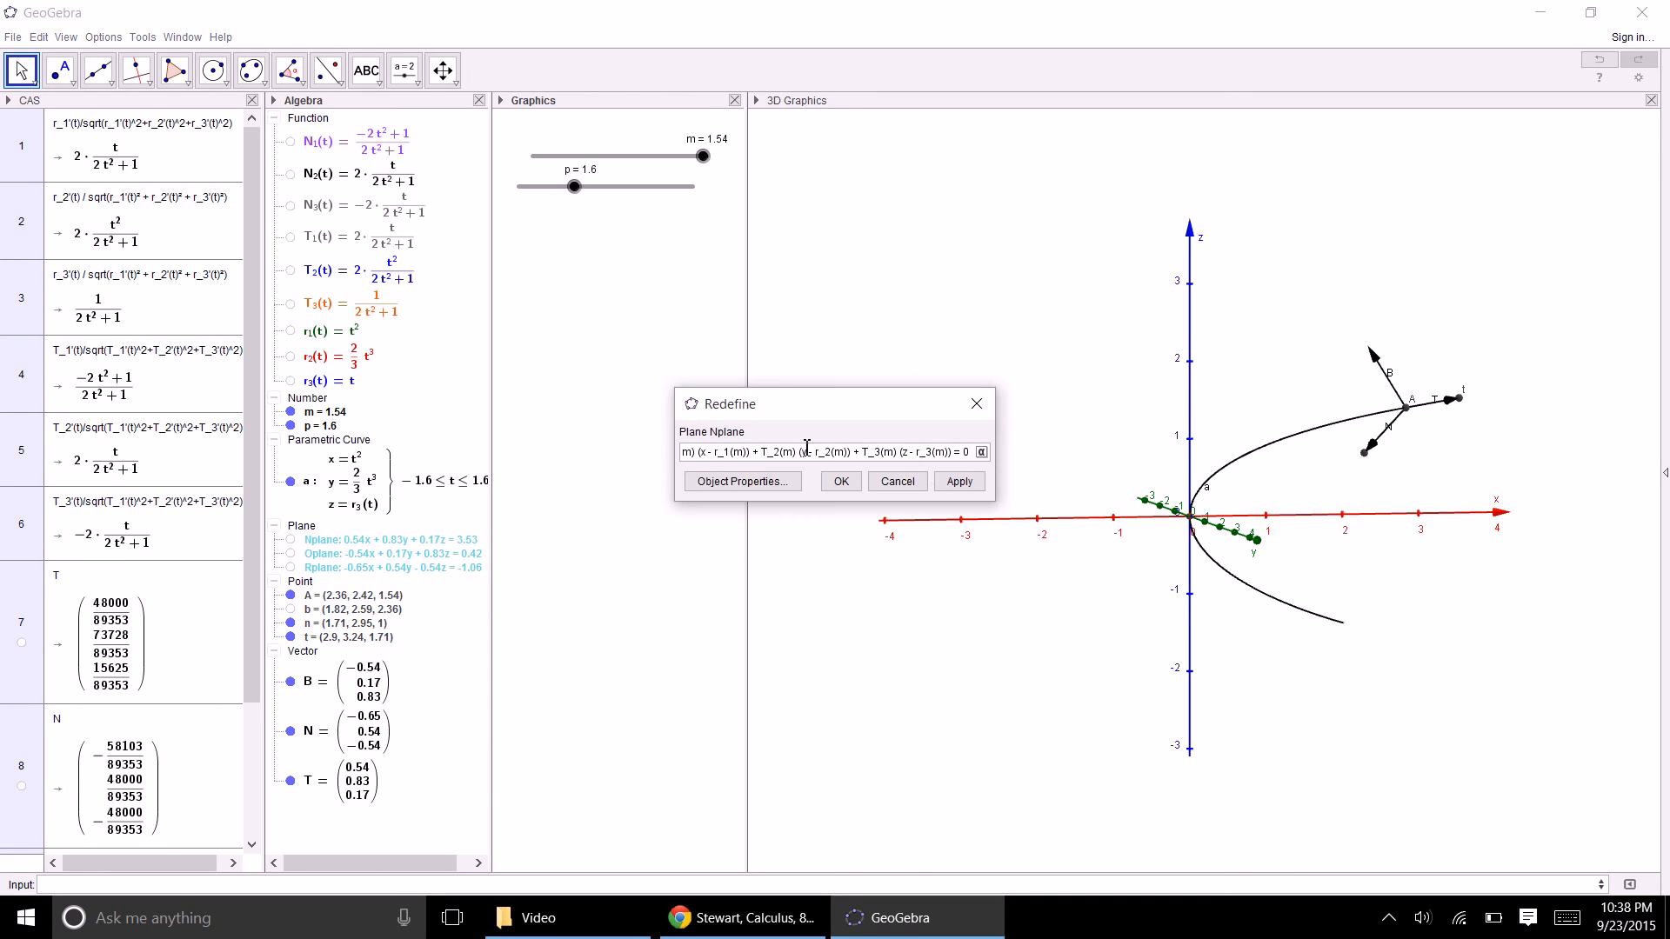
pyautogui.moveTo(730, 461); pyautogui.dragTo(634, 464)
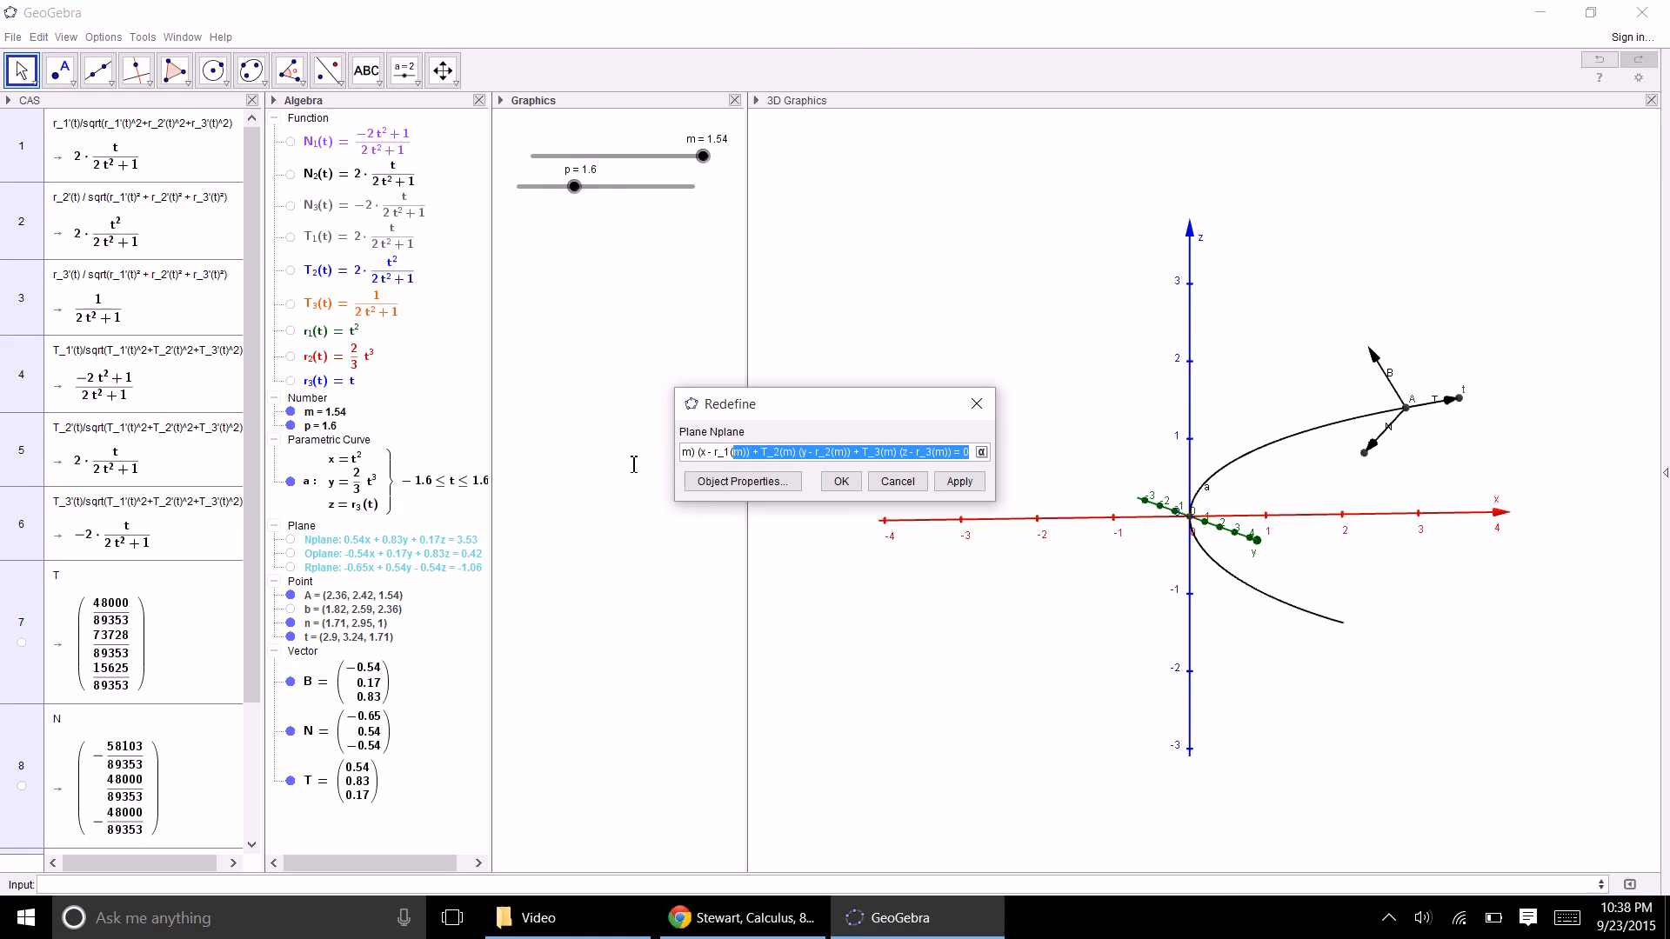
pyautogui.click(721, 452)
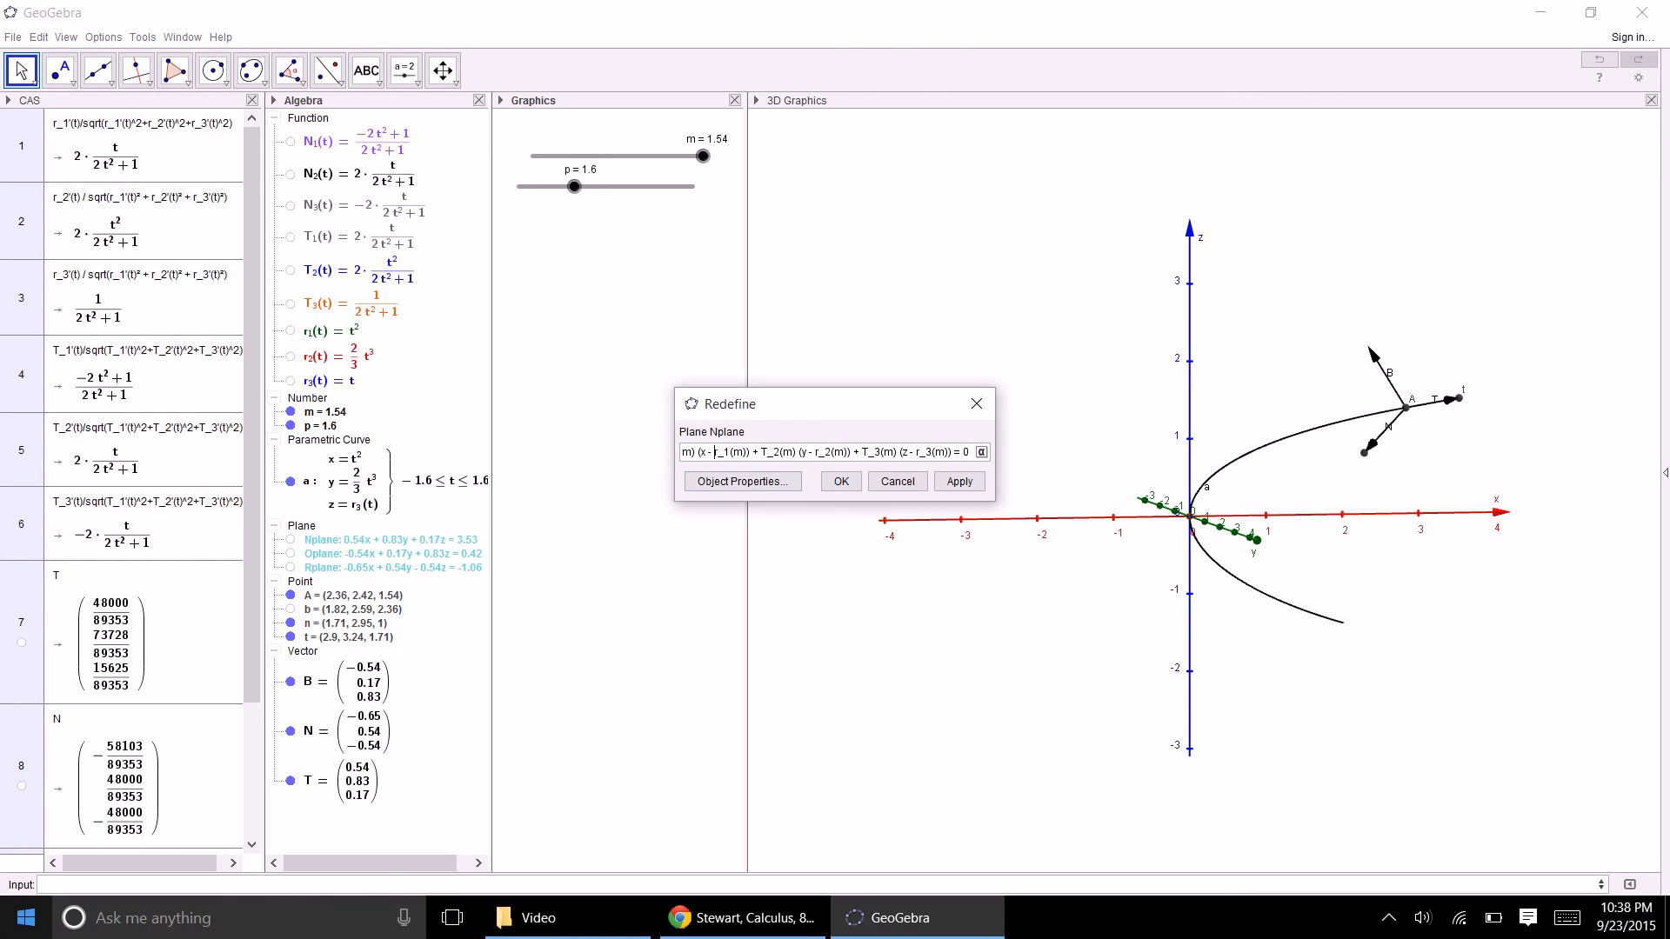
pyautogui.press('Left')
pyautogui.press('Left')
pyautogui.press('Left')
pyautogui.press('Left')
pyautogui.press('Left')
pyautogui.press('Left')
pyautogui.press('Left')
pyautogui.press('Left')
pyautogui.press('Left')
pyautogui.press('Left')
pyautogui.press('Left')
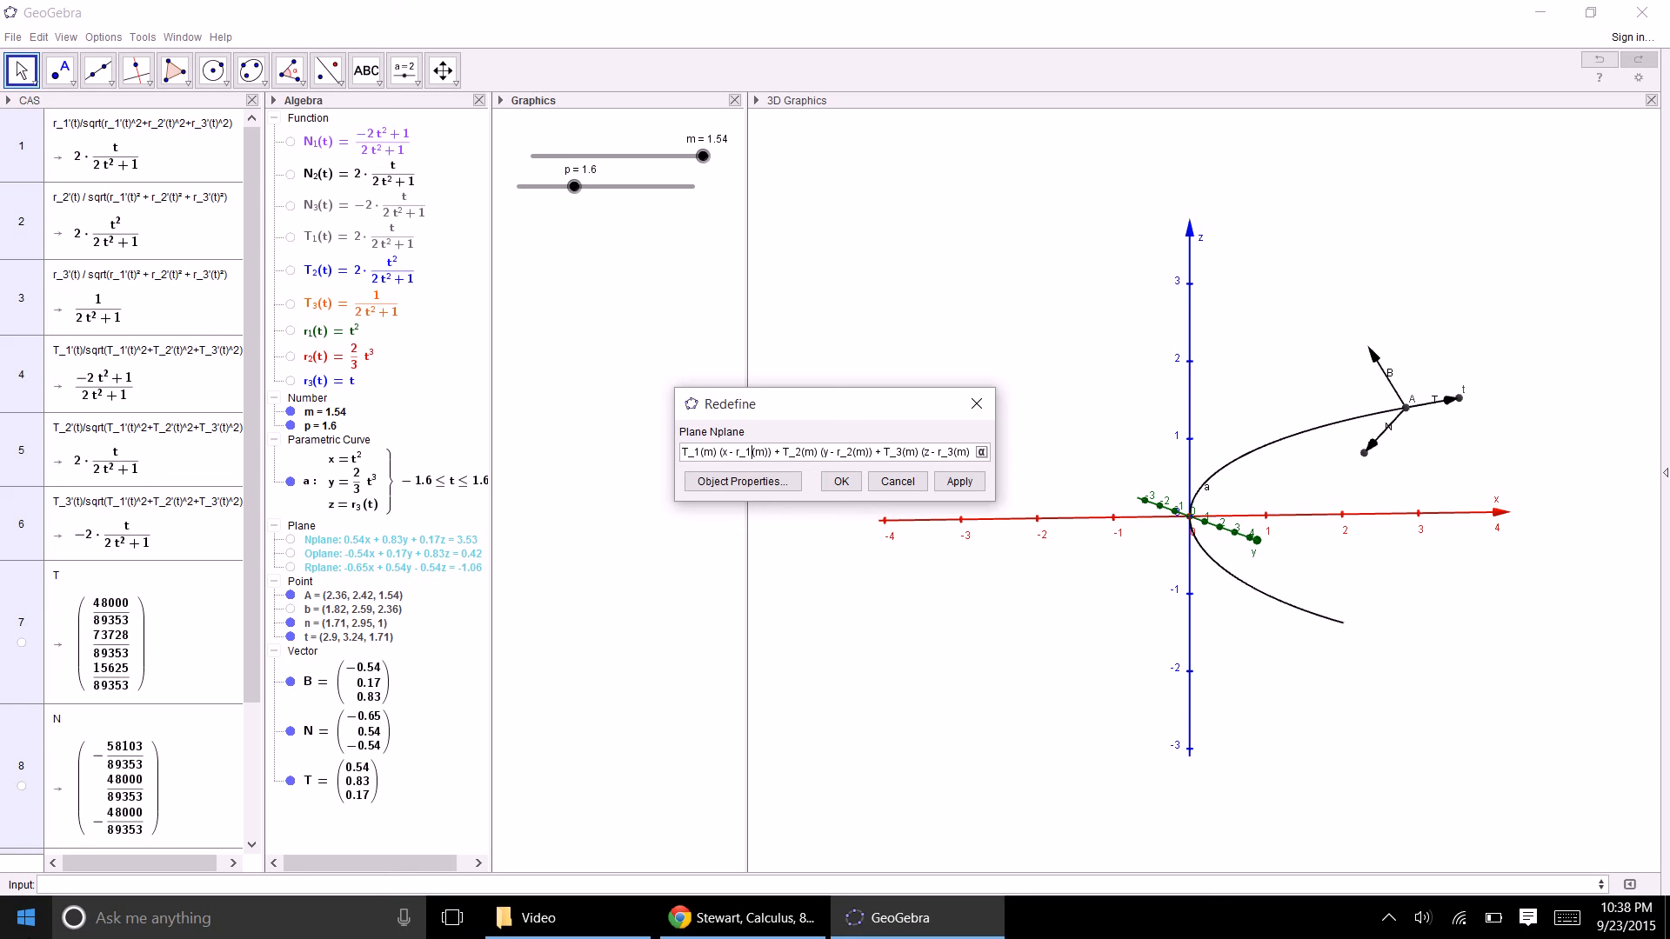
pyautogui.press('Right')
pyautogui.press('Right')
pyautogui.press('Right')
pyautogui.press('Right')
pyautogui.press('Right')
pyautogui.press('Right')
pyautogui.press('Right')
pyautogui.press('Right')
pyautogui.press('Right')
pyautogui.press('Right')
pyautogui.press('Right')
pyautogui.press('Right')
pyautogui.press('Right')
pyautogui.press('Right')
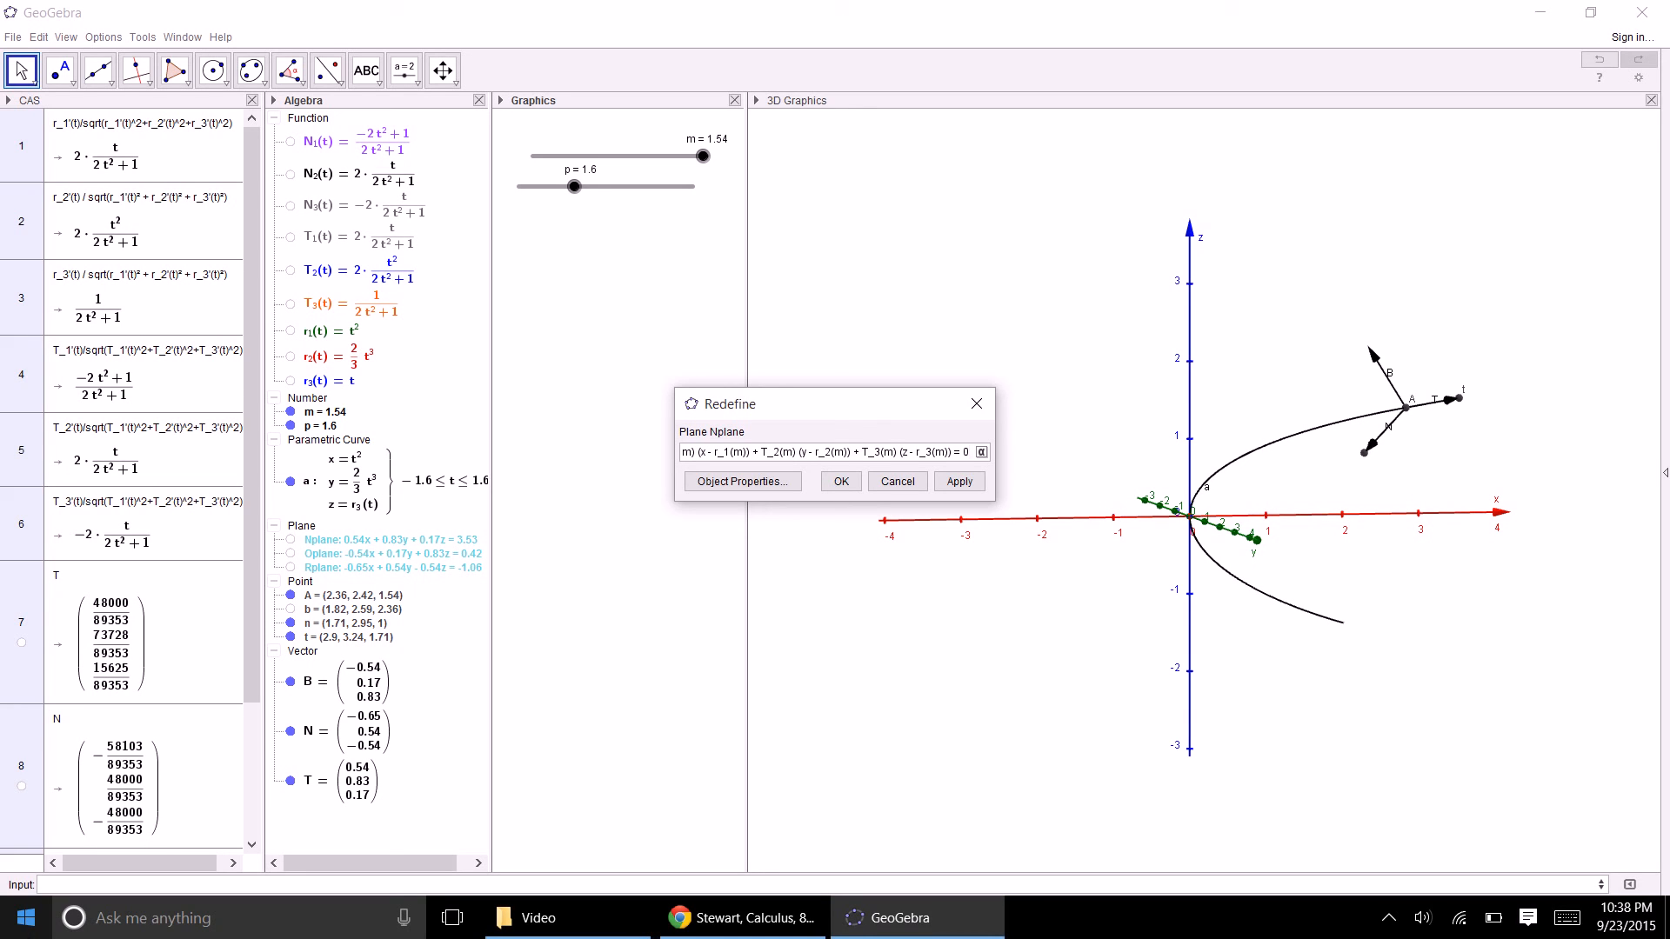
pyautogui.click(896, 484)
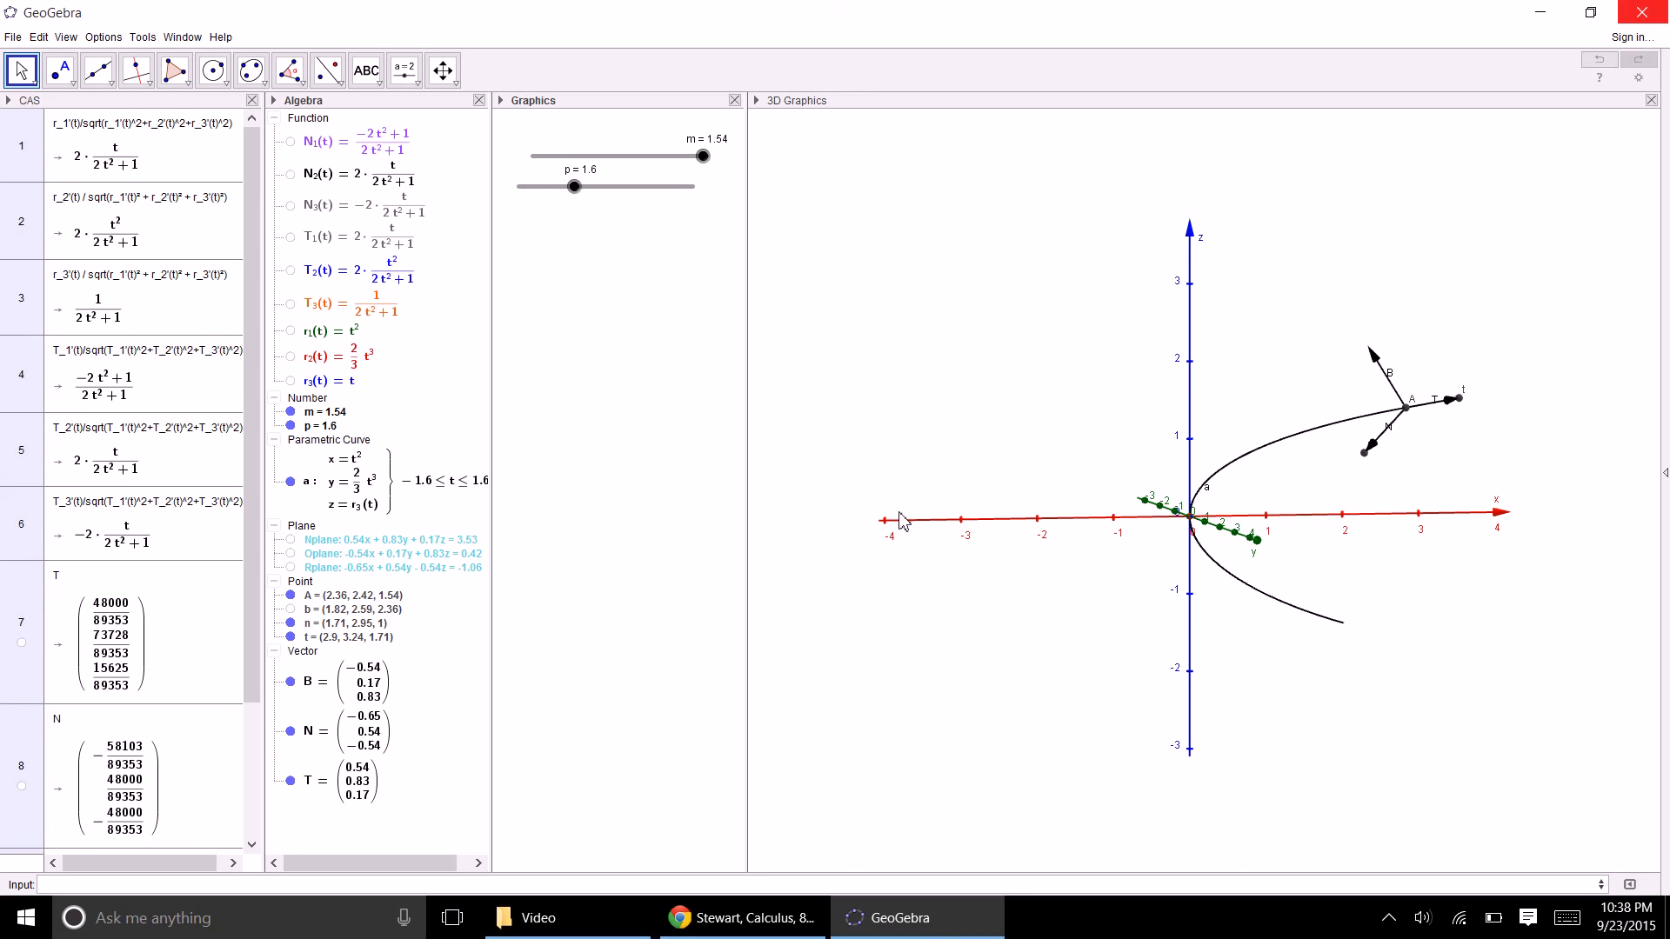
# - Hide the points n, t and A so only the curve and the T, N and B vectors are displayed
pyautogui.moveTo(933, 626); pyautogui.dragTo(1068, 652)
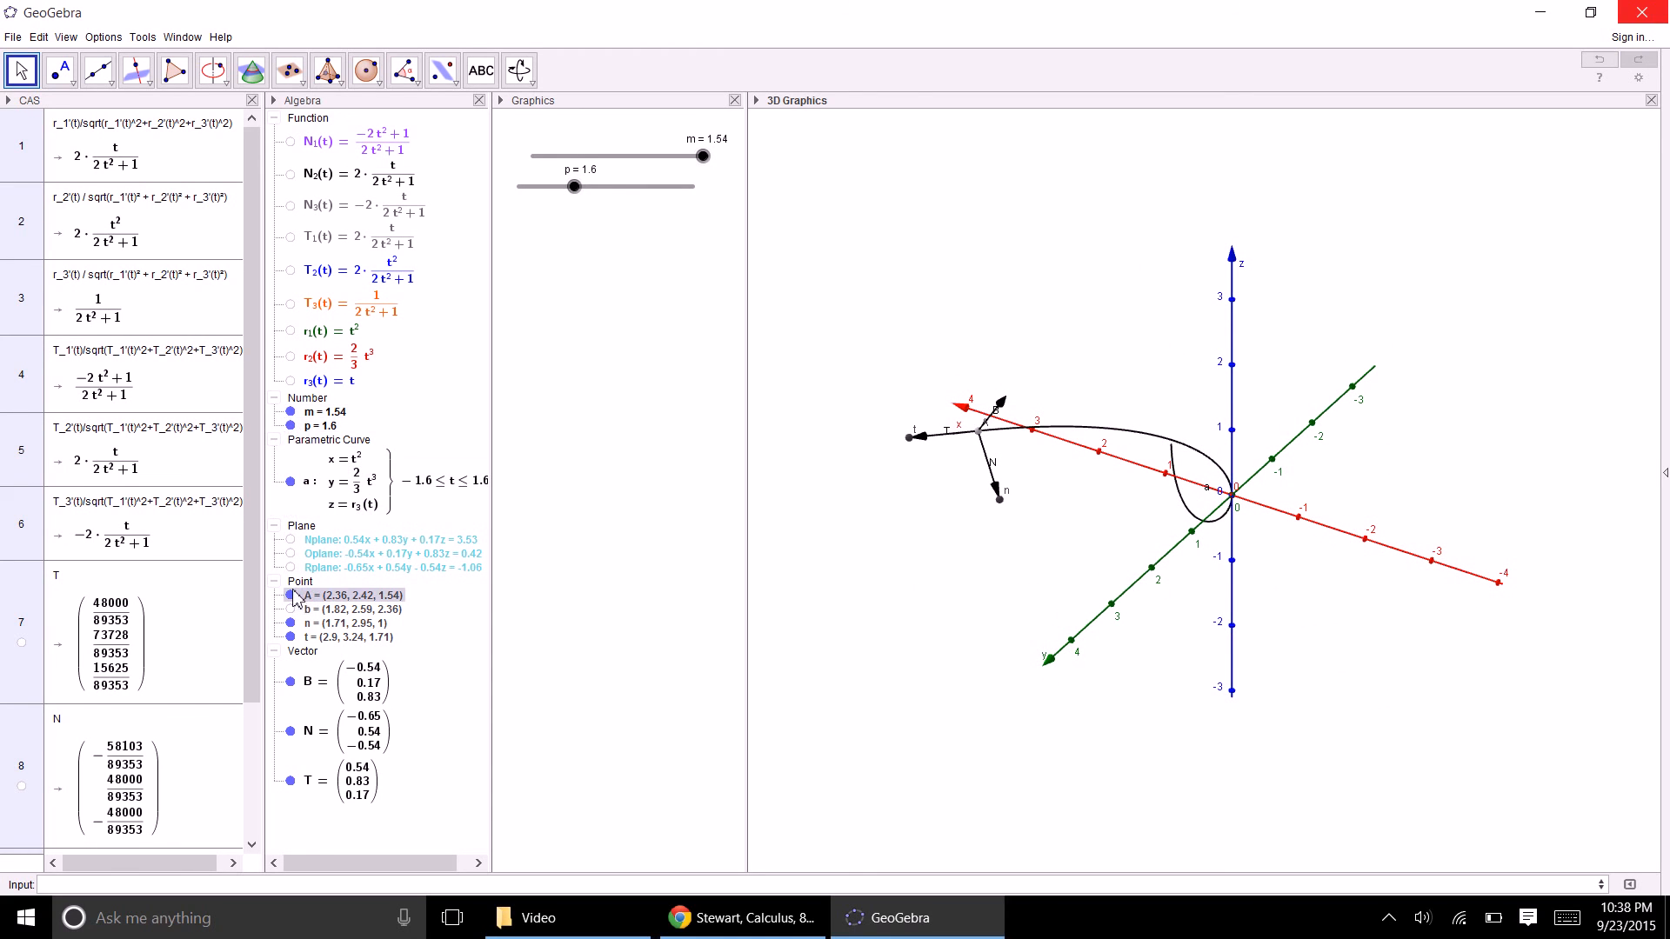
pyautogui.click(291, 623)
pyautogui.click(291, 637)
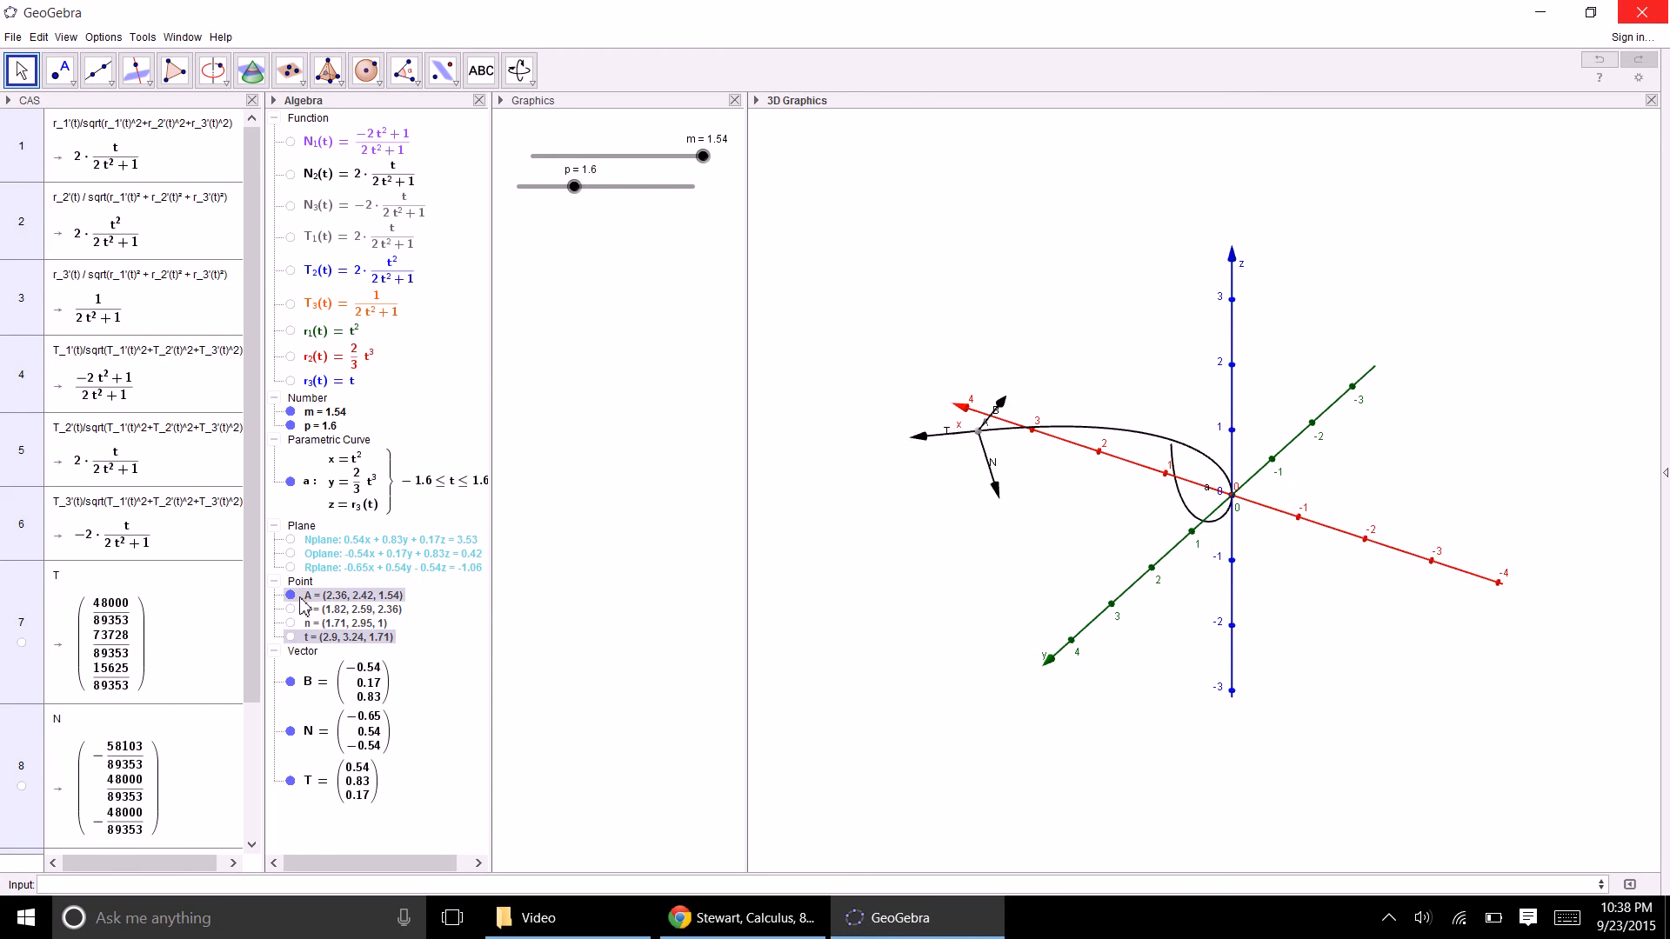
pyautogui.click(292, 595)
pyautogui.moveTo(977, 540); pyautogui.dragTo(961, 429)
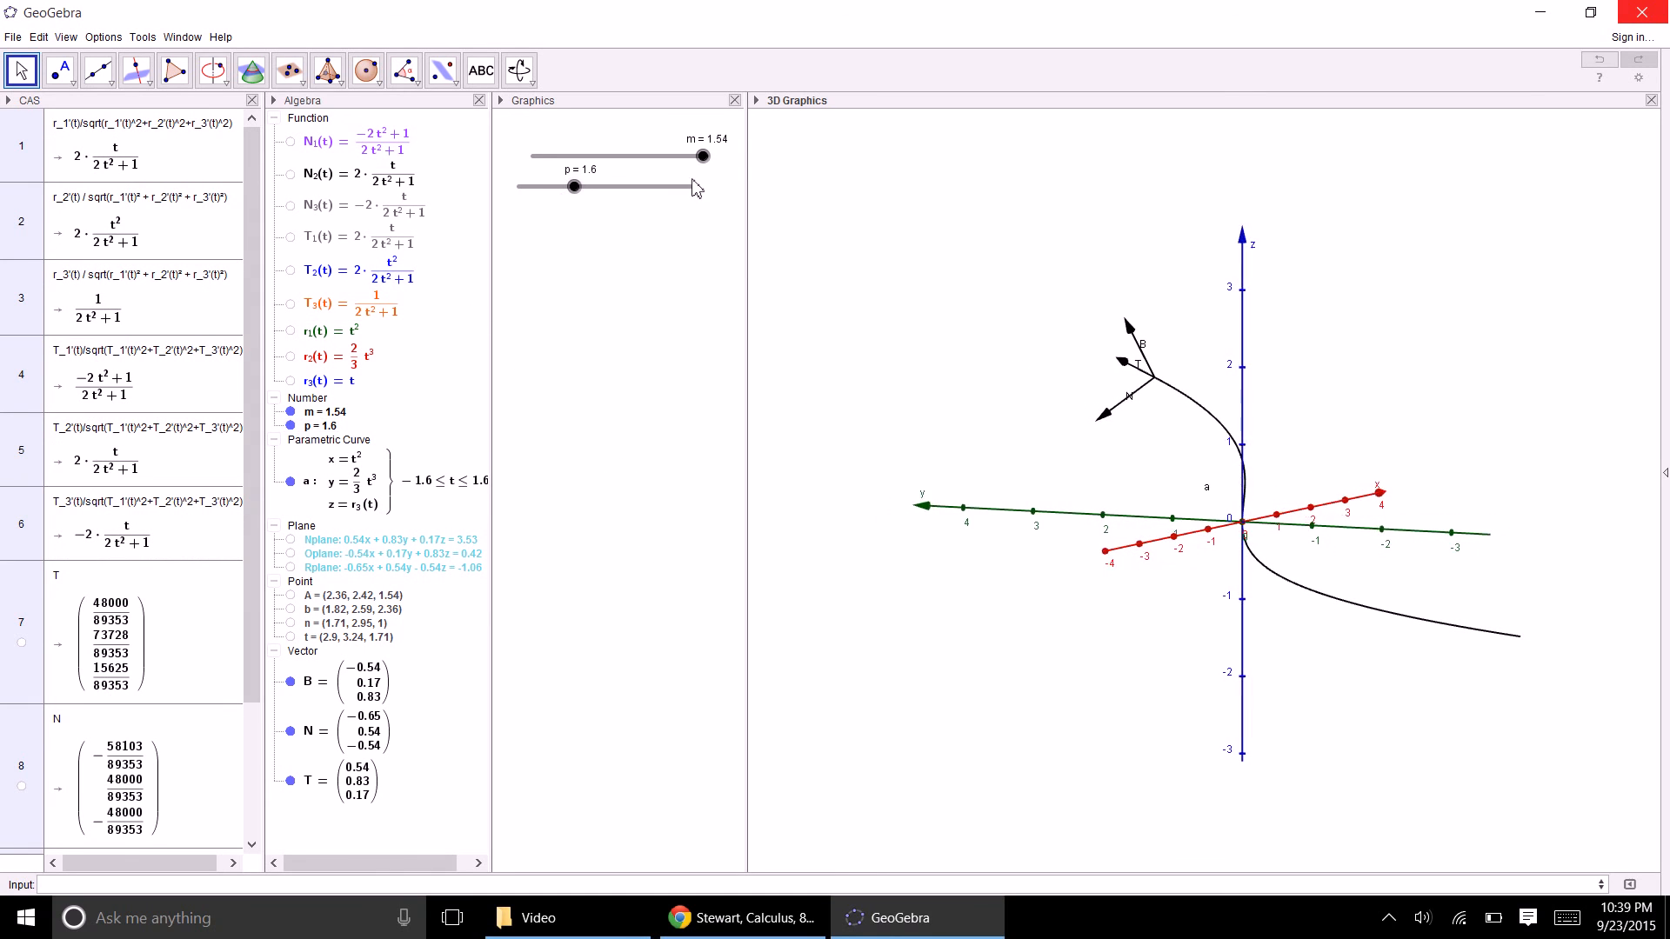
# - Set slider m to -0.99 and view the frame on the curve from another angle
pyautogui.click(655, 156)
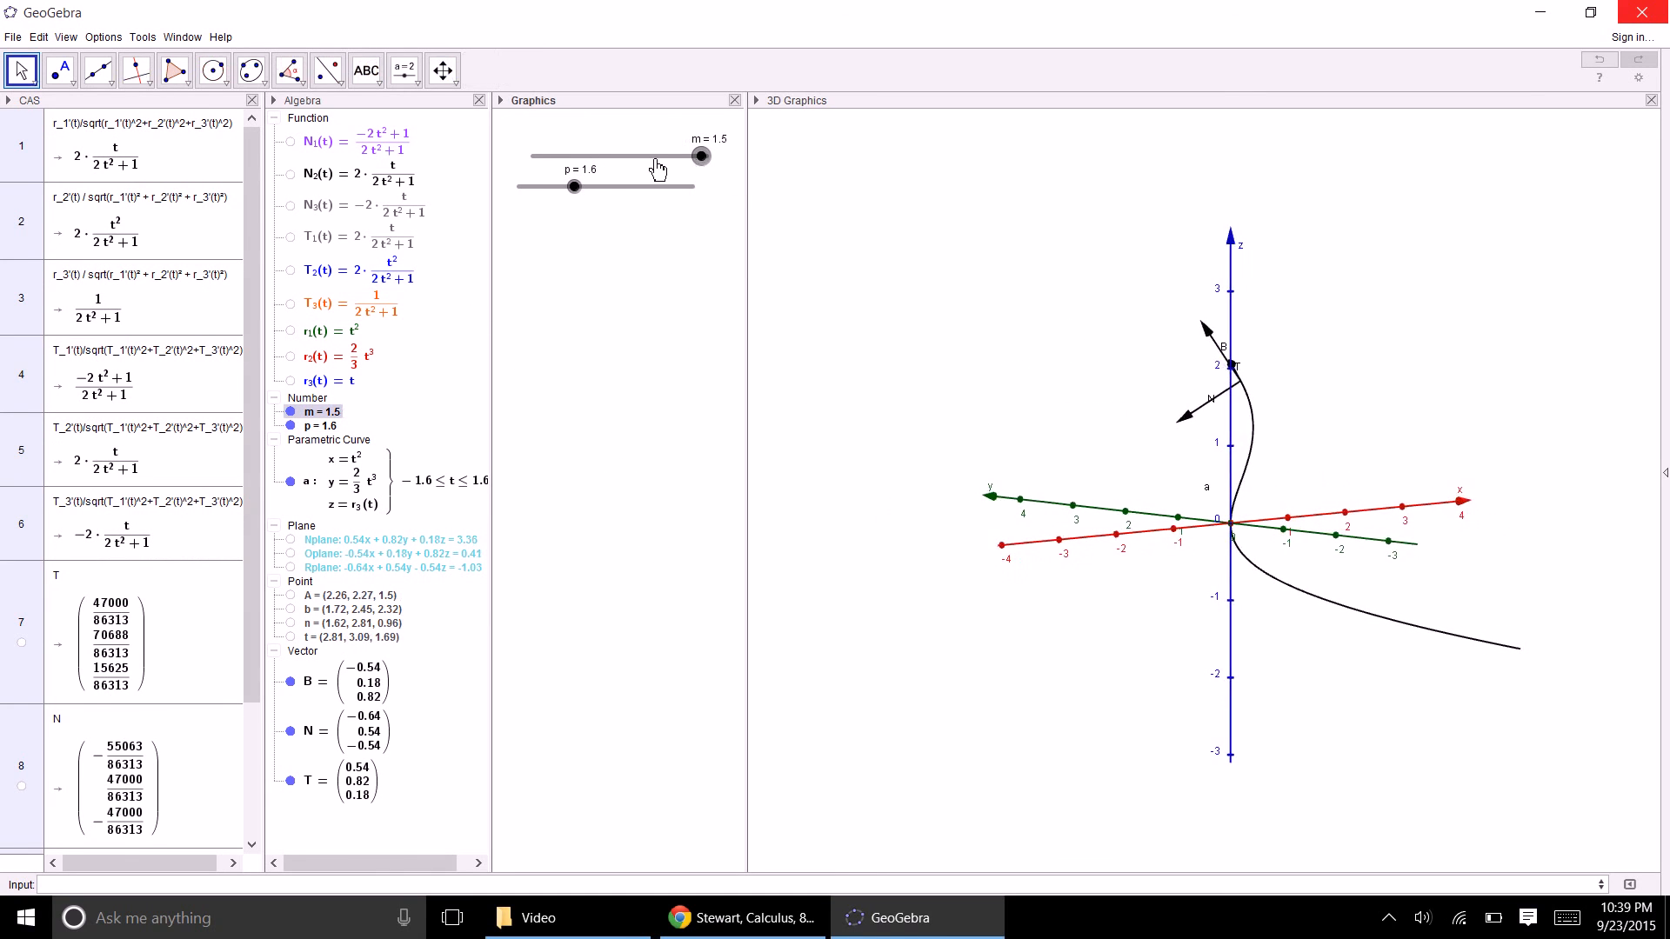
pyautogui.moveTo(656, 166); pyautogui.dragTo(568, 174)
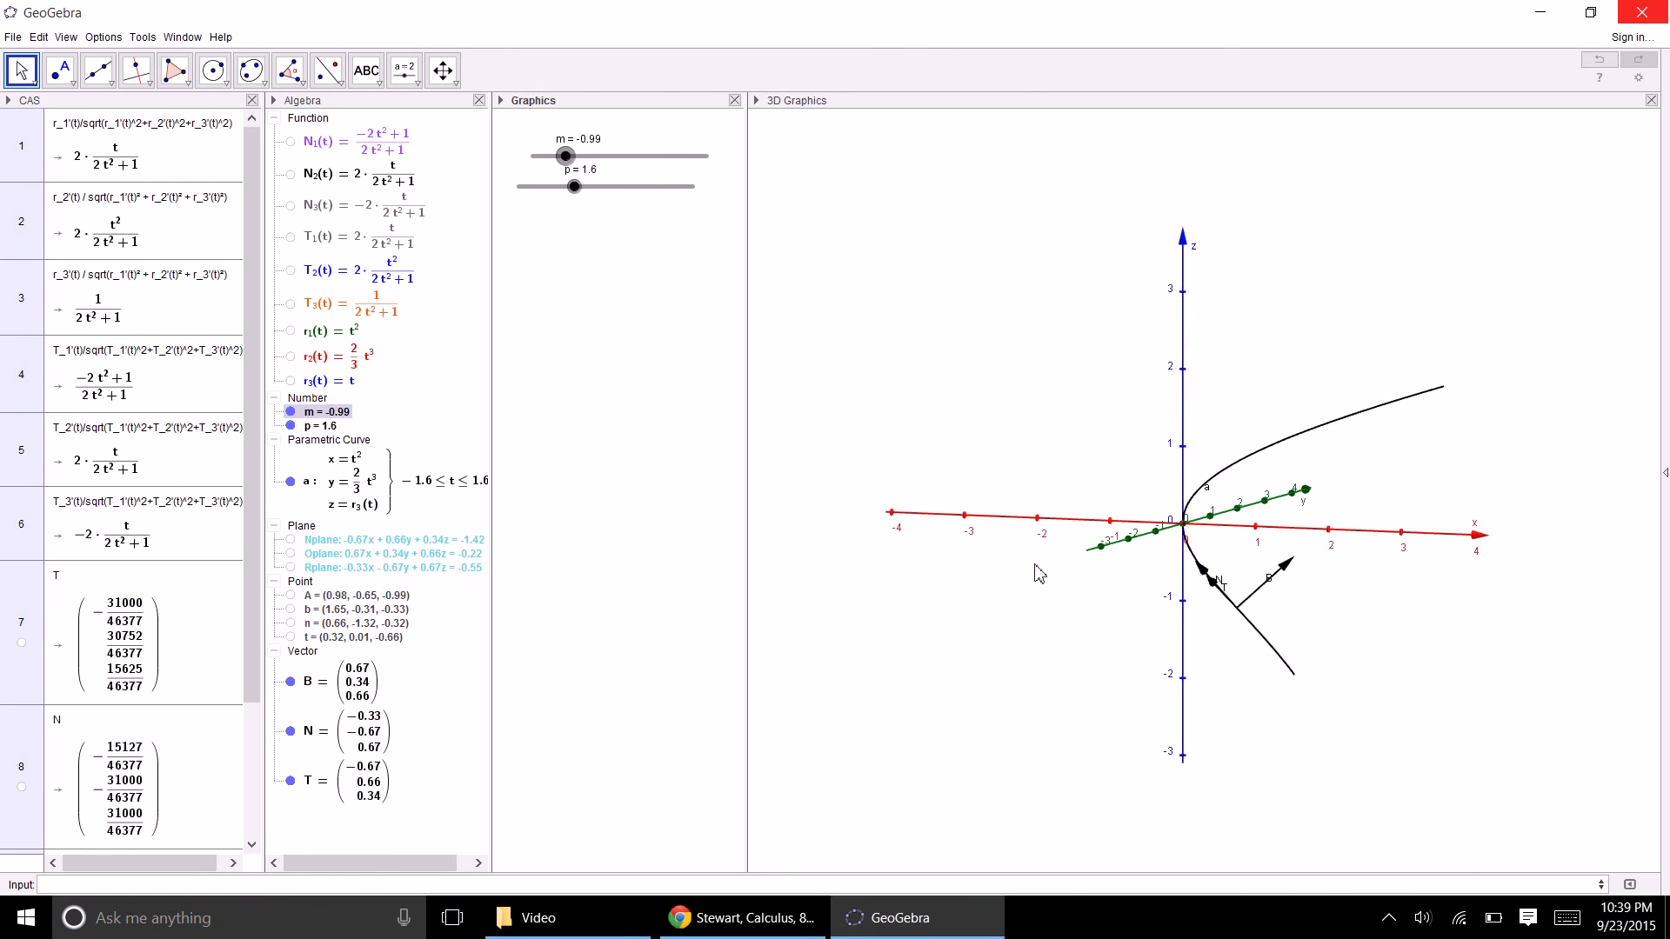
pyautogui.click(1014, 596)
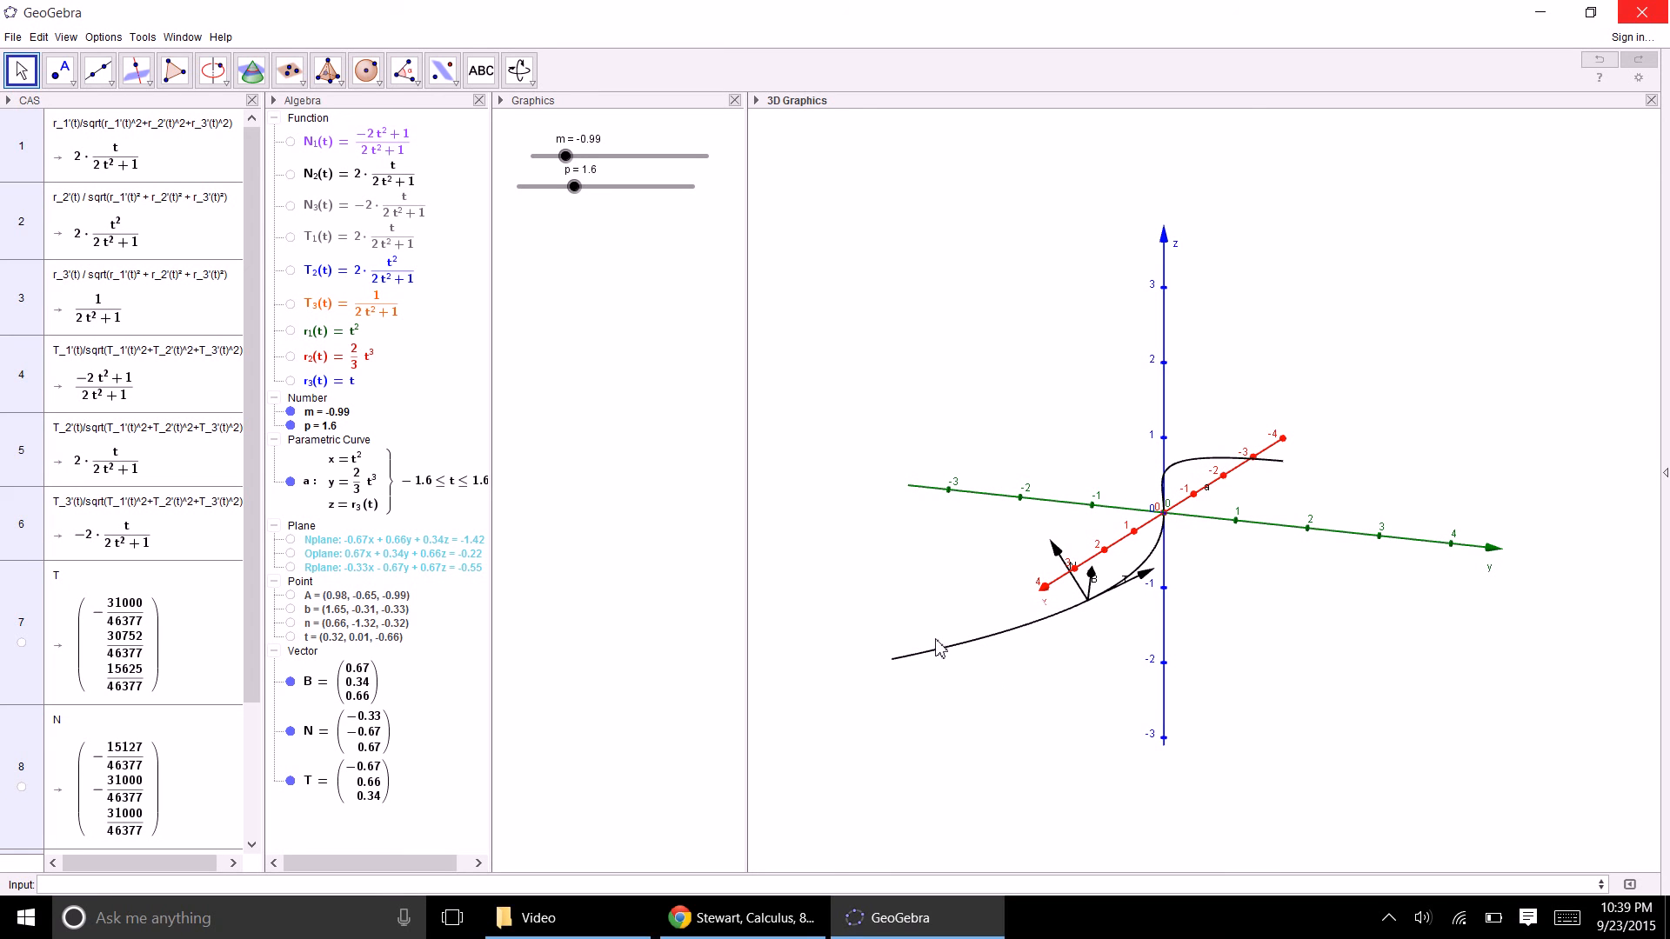
# - Switch to Chrome and check the video upload progress on the YouTube upload page
pyautogui.click(744, 918)
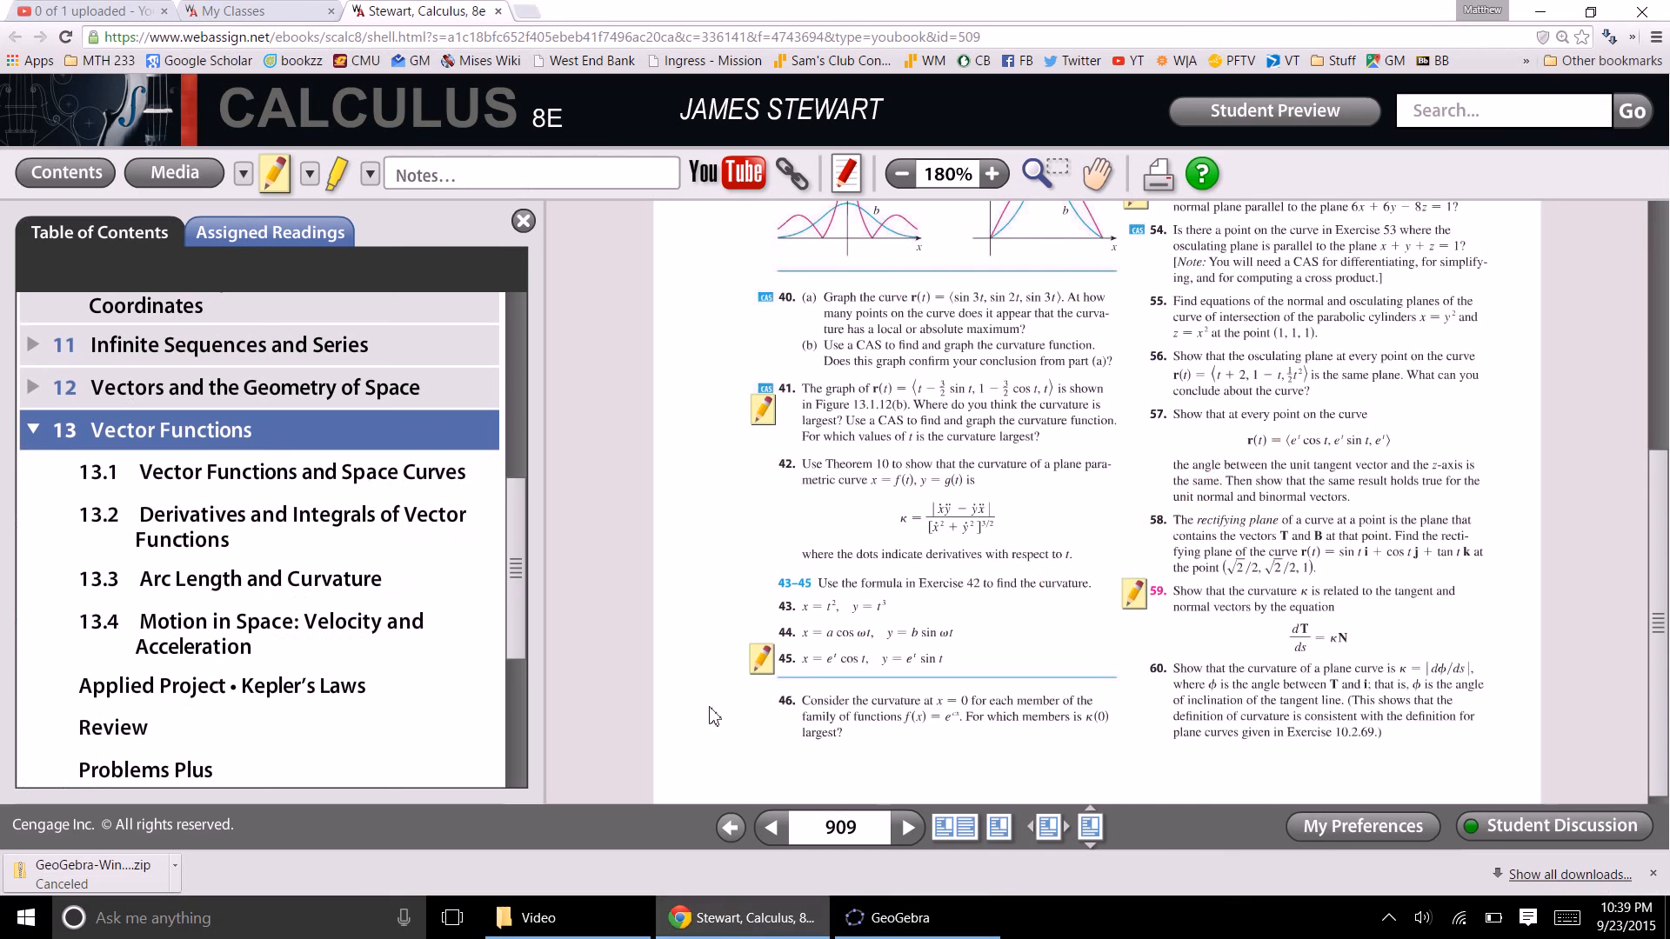
pyautogui.click(76, 10)
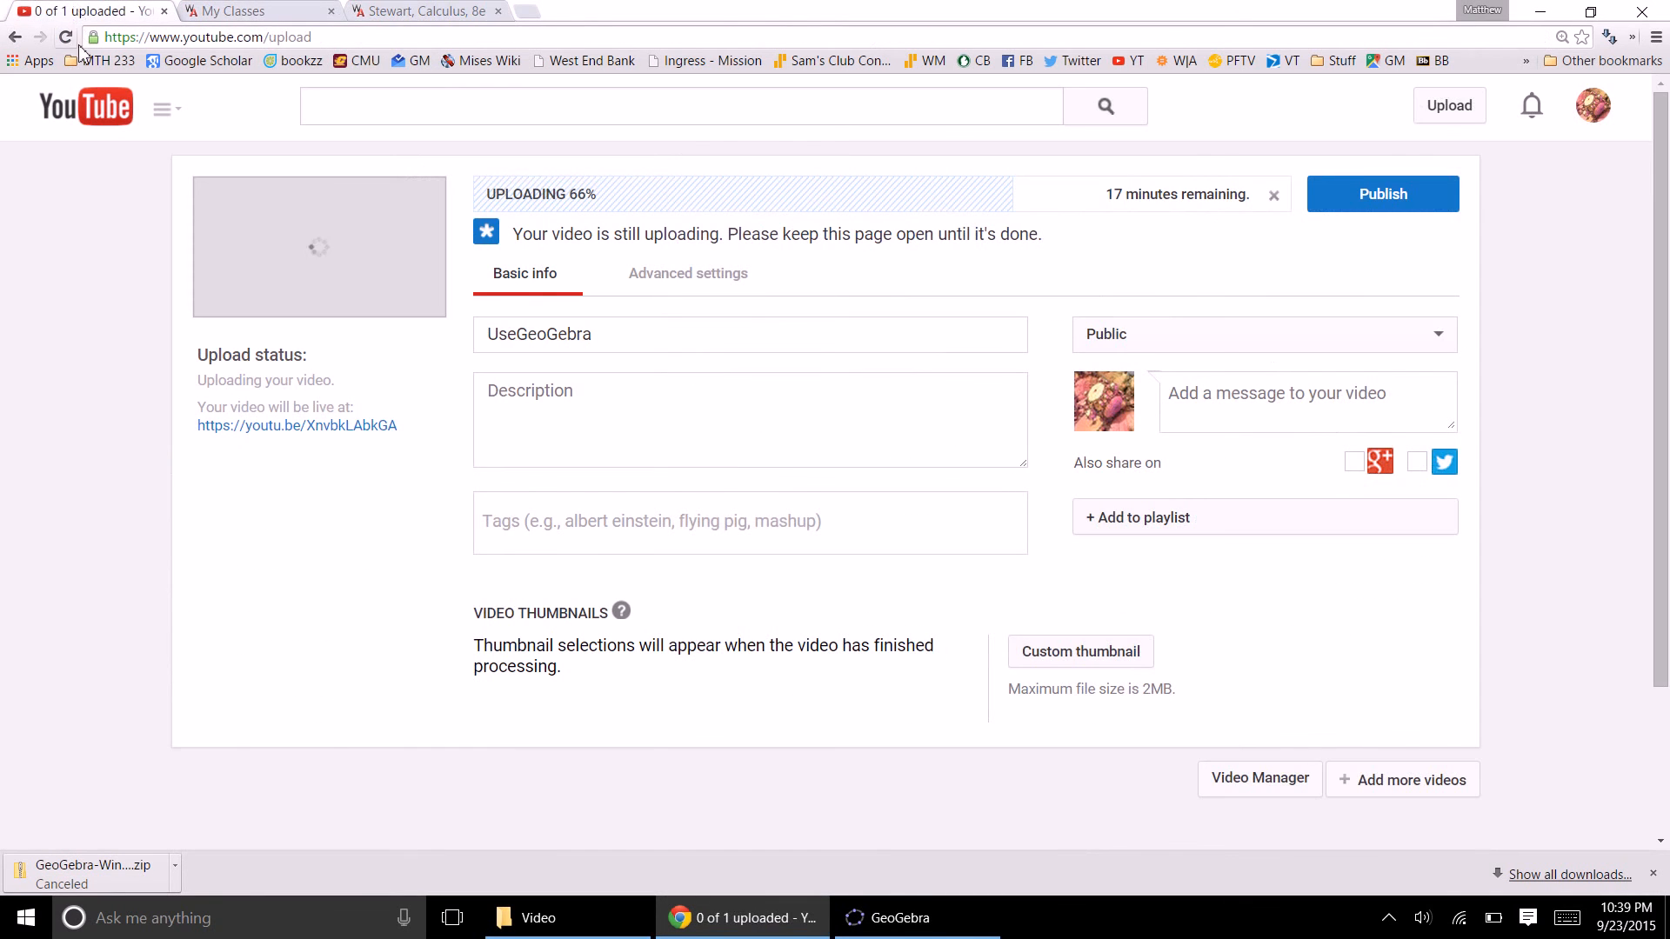